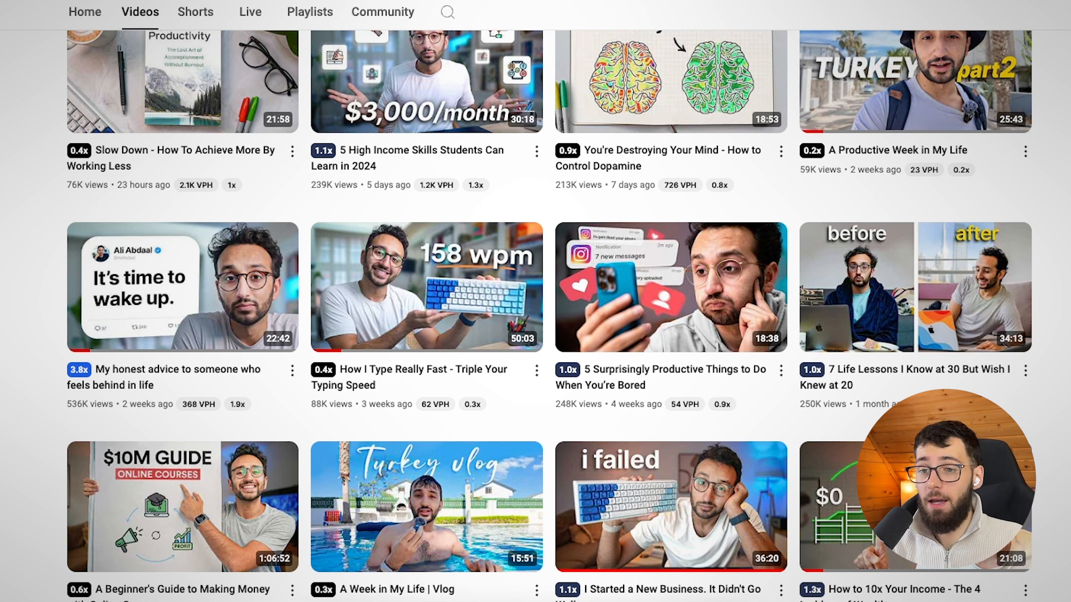
{"action": "scroll", "coordinate": [19, 363], "scroll_direction": "down", "scroll_amount": 1}
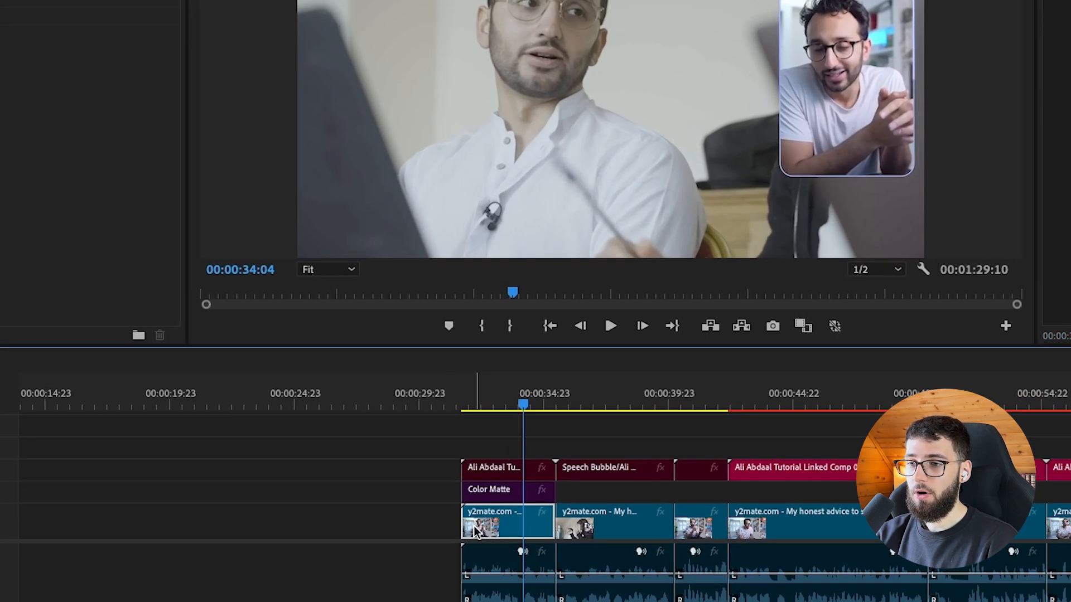
{"action": "left_click_drag", "start_coordinate": [476, 530], "coordinate": [479, 449]}
{"action": "right_click", "coordinate": [492, 448]}
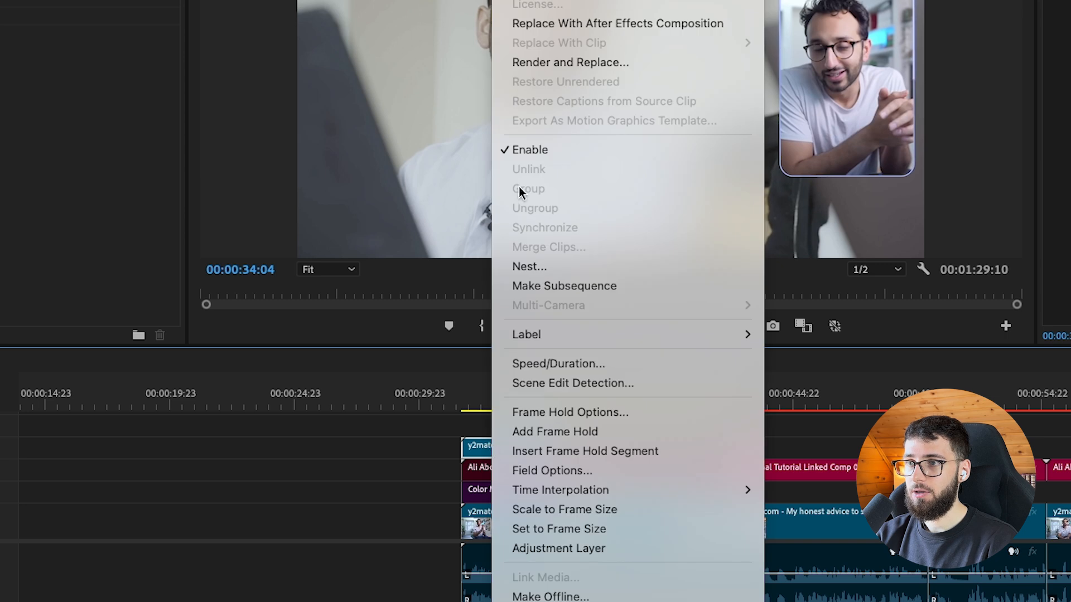
{"action": "left_click", "coordinate": [372, 489]}
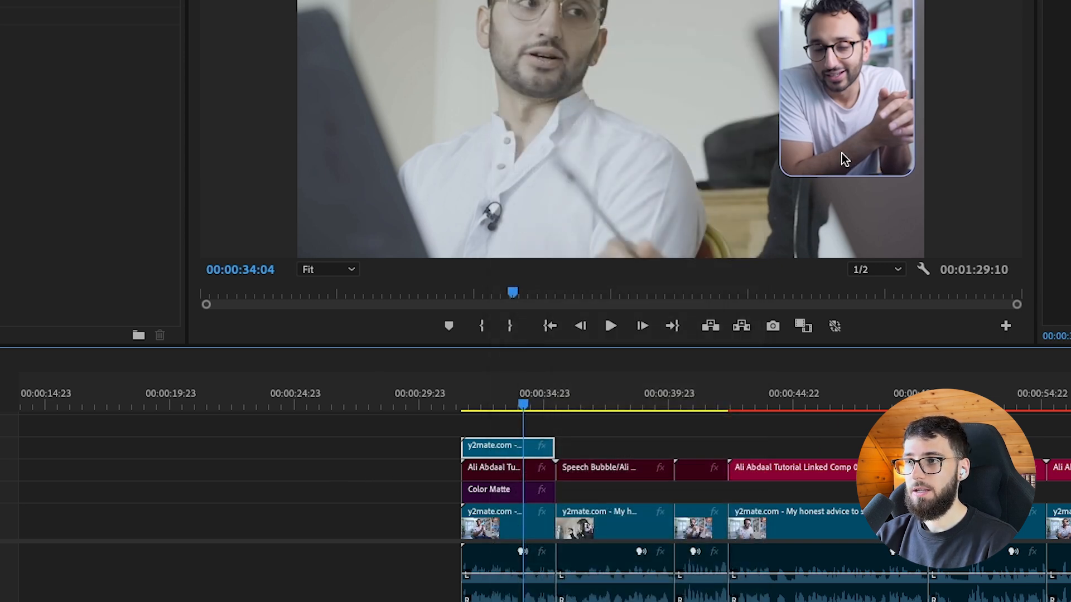
{"action": "key", "text": "Delete"}
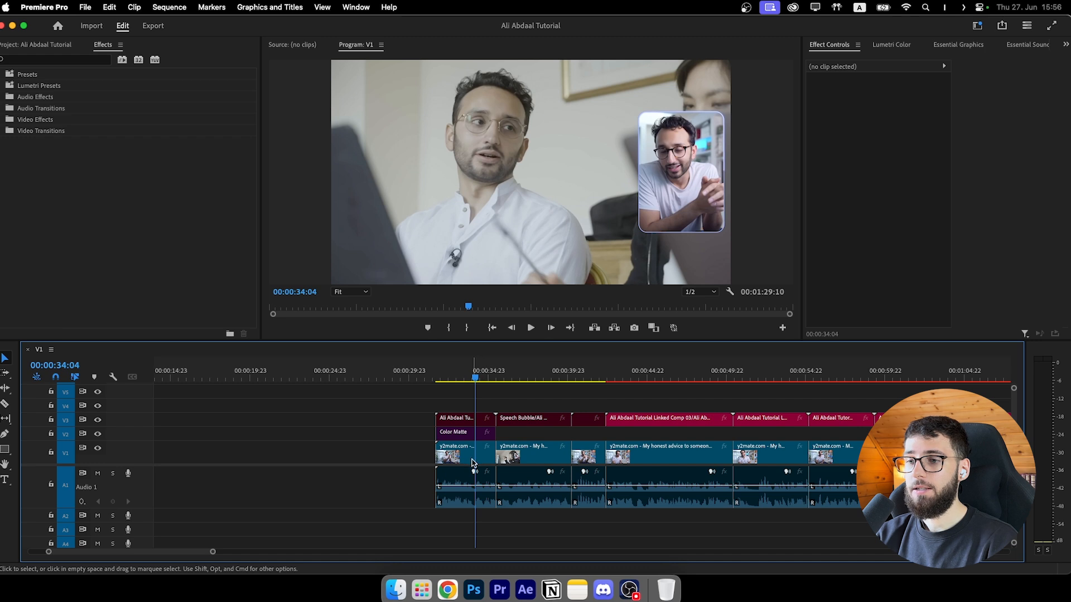
Step: Switch to After Effects and look at the settings for a new composition without creating one
{"action": "left_click", "coordinate": [461, 461]}
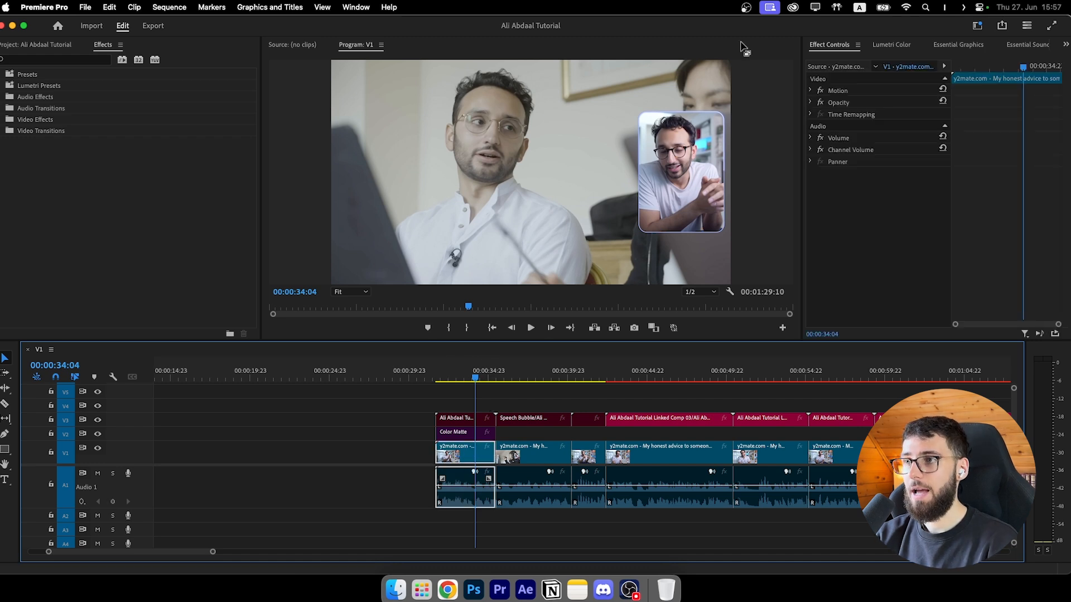
{"action": "left_click", "coordinate": [526, 590]}
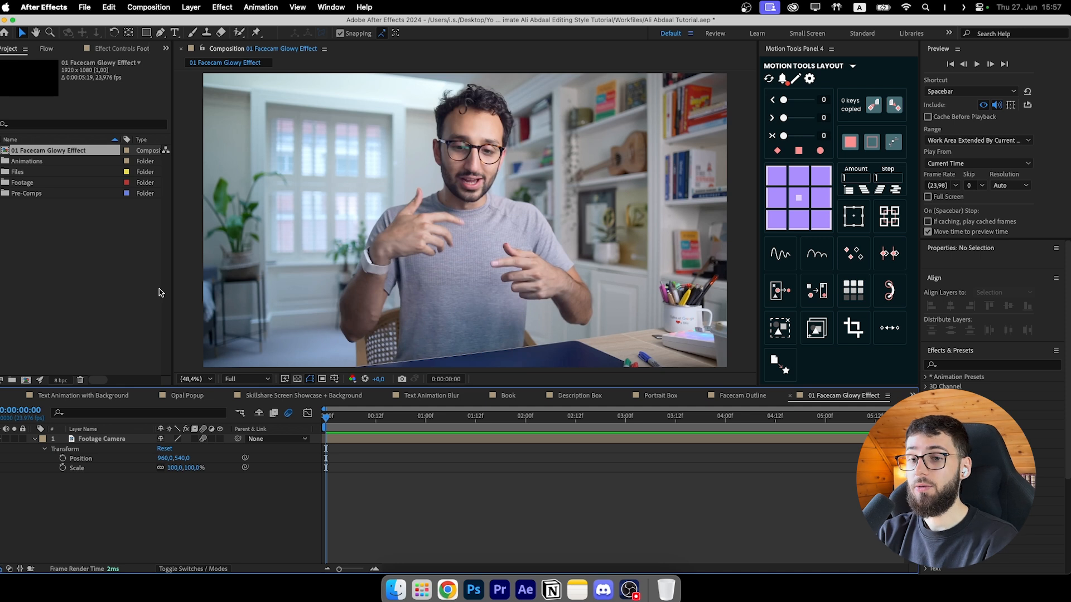
{"action": "key", "text": "super+n"}
{"action": "left_click", "coordinate": [590, 442]}
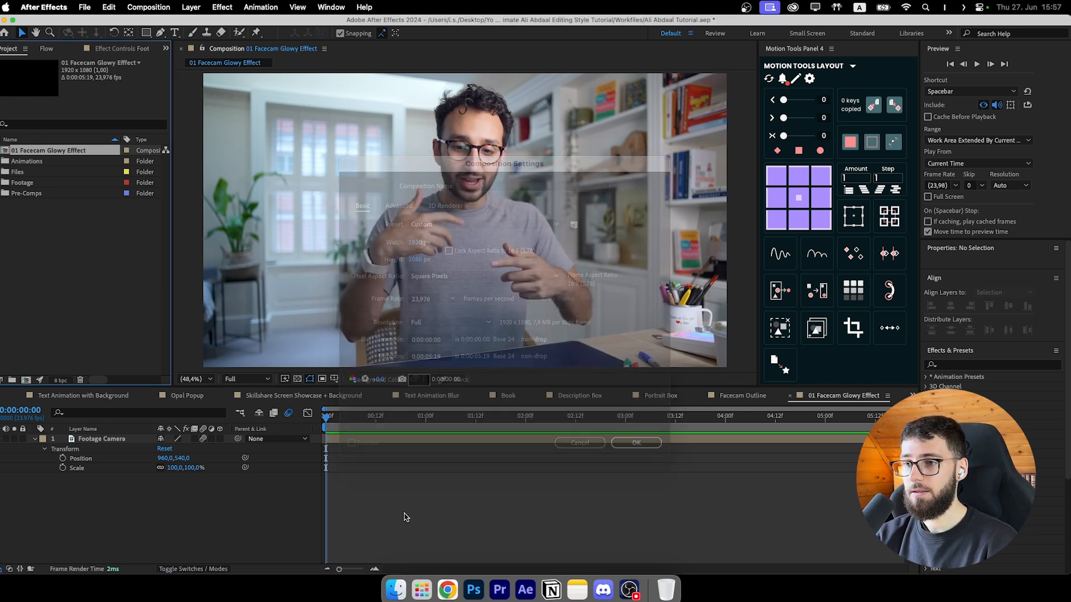
Step: Preview the Footage Camera layer in the 01 Facecam Glowy Effect composition and stop the playhead at 0:00:01:08
{"action": "left_click_drag", "start_coordinate": [331, 419], "coordinate": [394, 422]}
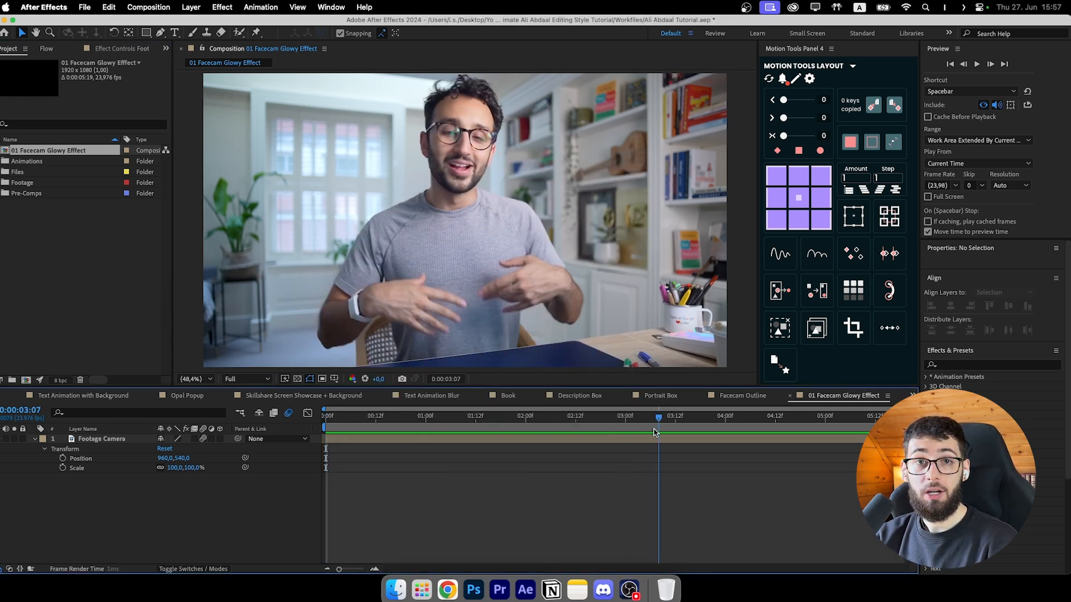
{"action": "left_click", "coordinate": [413, 420]}
{"action": "left_click_drag", "start_coordinate": [443, 419], "coordinate": [312, 420]}
{"action": "left_click", "coordinate": [467, 440]}
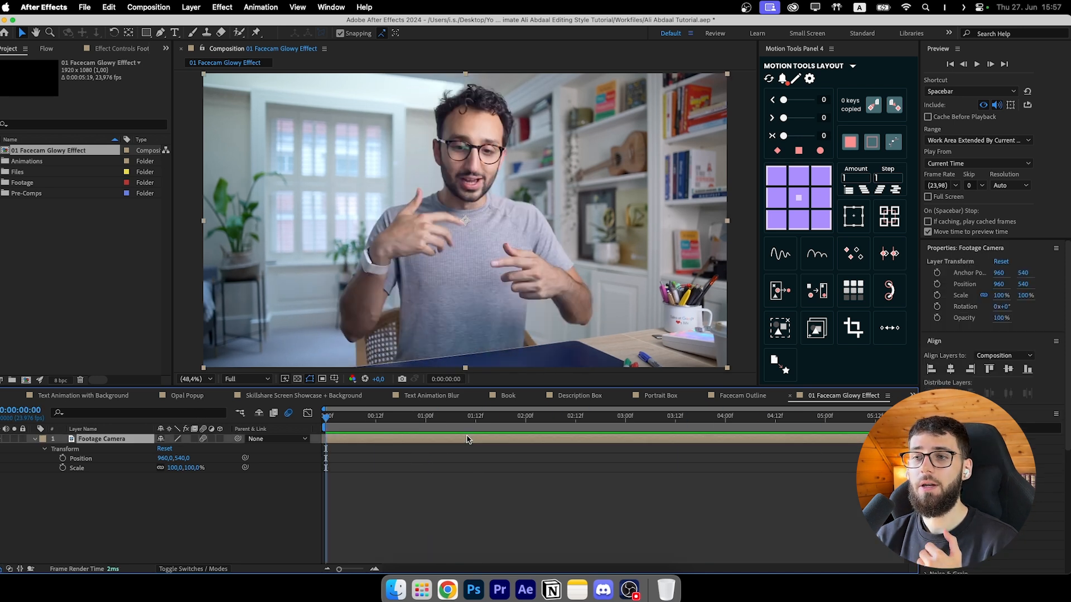
{"action": "left_click", "coordinate": [497, 479]}
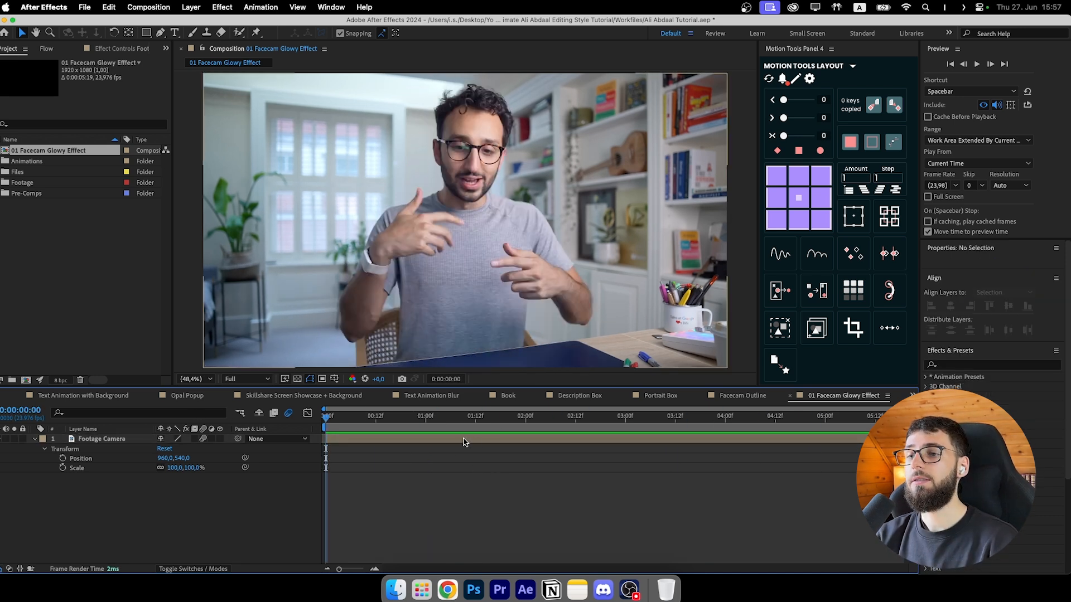
{"action": "left_click", "coordinate": [463, 440]}
{"action": "left_click", "coordinate": [447, 502]}
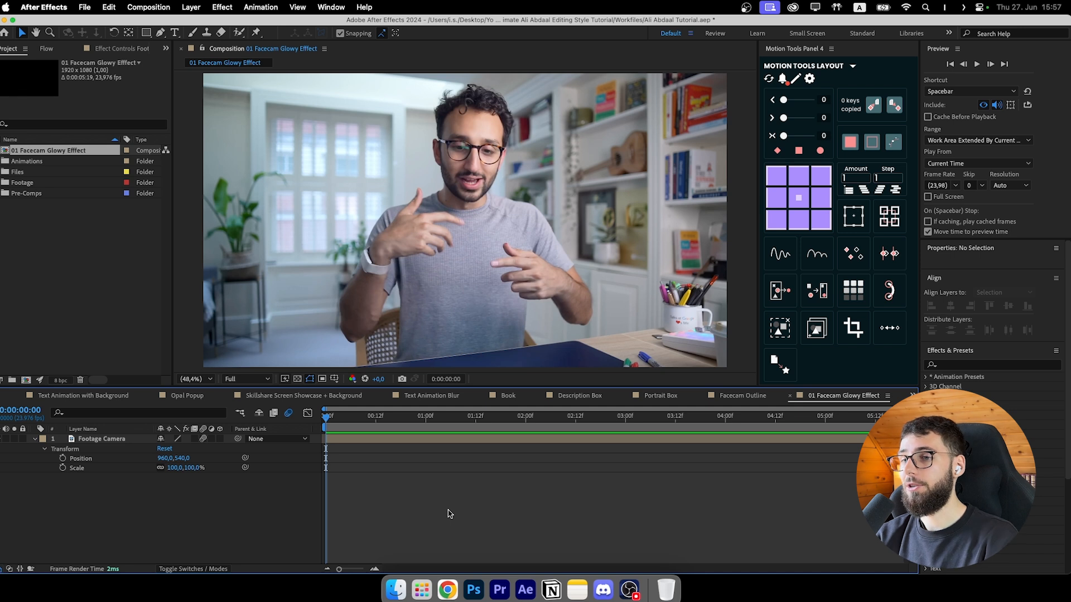
{"action": "key", "text": "space"}
Step: Draw a white rectangle about 500 by 762 px, centred in the composition, with a corner roundness of 50
{"action": "key", "text": "q"}
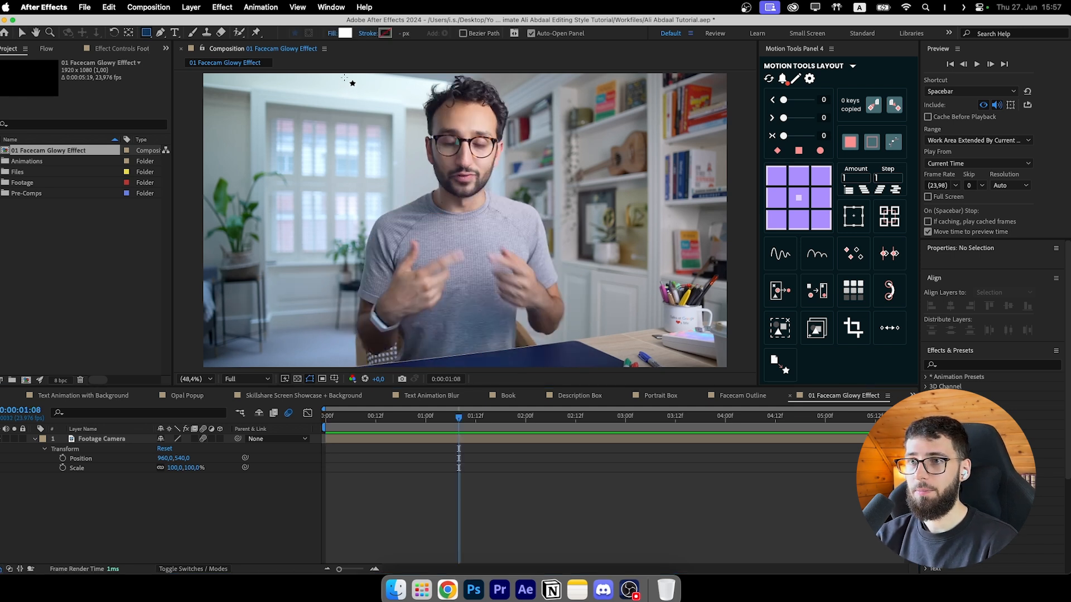
{"action": "left_click_drag", "start_coordinate": [347, 78], "coordinate": [483, 285]}
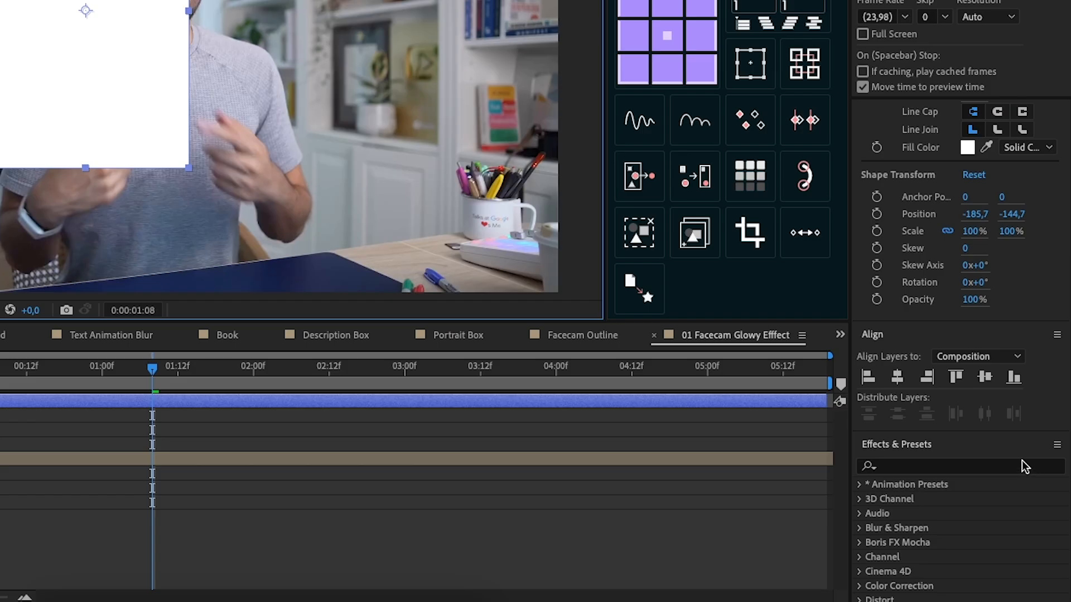
{"action": "left_click", "coordinate": [897, 378]}
{"action": "left_click", "coordinate": [984, 377]}
{"action": "left_click_drag", "start_coordinate": [965, 449], "coordinate": [969, 450]}
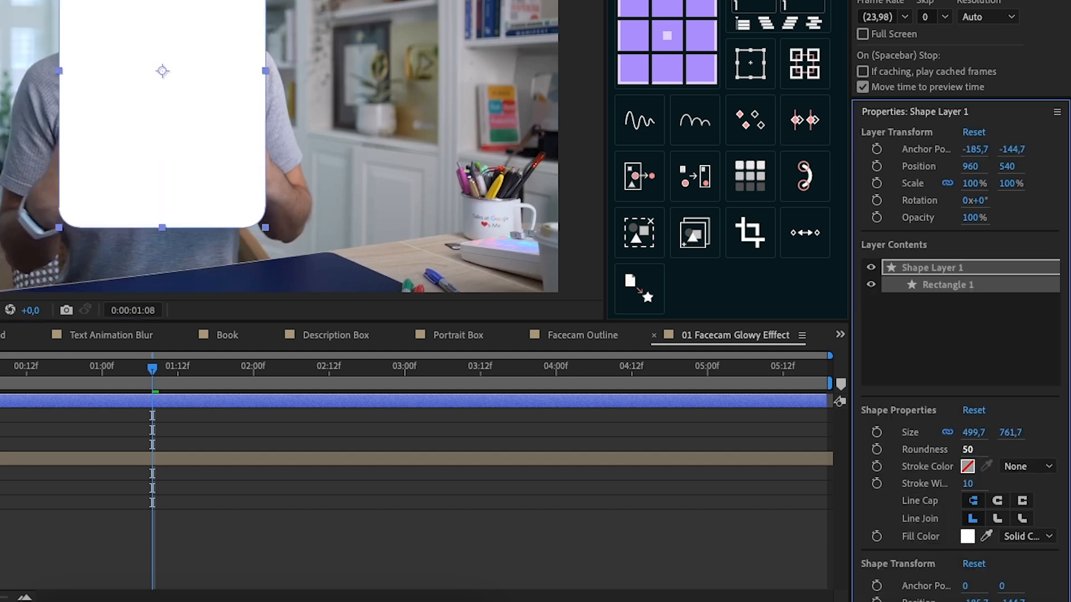
Step: Scale the rectangle's shape layer to 89% and move it to an X position of 1591
{"action": "left_click", "coordinate": [149, 498]}
{"action": "left_click", "coordinate": [161, 400]}
{"action": "mouse_move", "coordinate": [998, 285]}
{"action": "left_mouse_down"}
{"action": "mouse_move", "coordinate": [1040, 287]}
{"action": "mouse_move", "coordinate": [998, 298]}
{"action": "mouse_move", "coordinate": [1010, 286]}
{"action": "mouse_move", "coordinate": [998, 288]}
{"action": "left_mouse_up"}
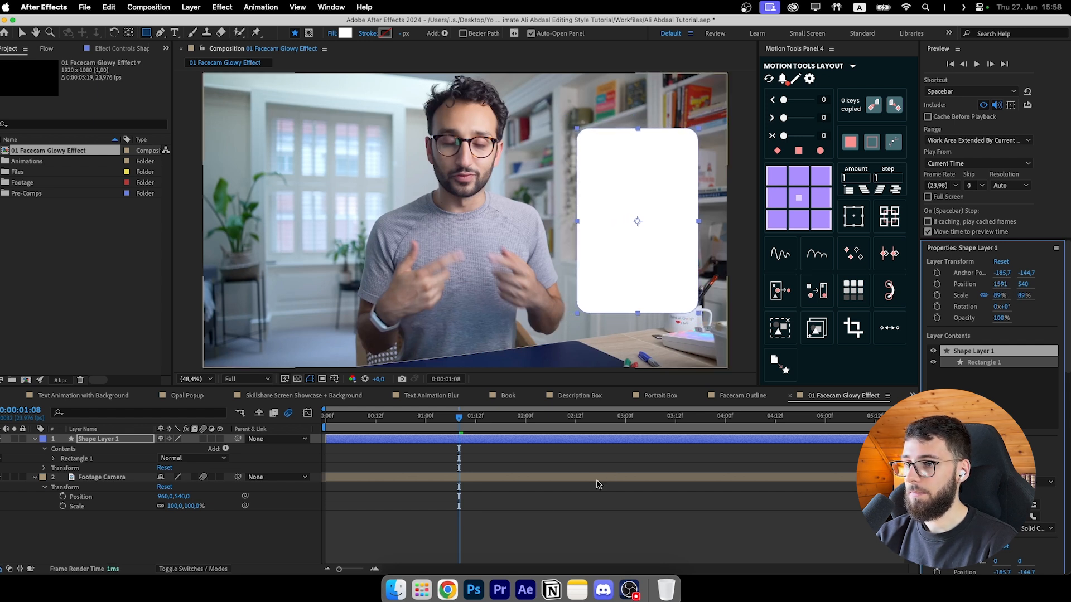
{"action": "left_click", "coordinate": [540, 493]}
{"action": "left_click", "coordinate": [537, 480]}
Step: Rename the rectangle's shape layer as MASK
{"action": "left_click", "coordinate": [101, 438]}
{"action": "right_click", "coordinate": [101, 441]}
{"action": "left_click", "coordinate": [136, 537]}
{"action": "type", "text": "MASK"}
{"action": "key", "text": "Return"}
Step: Set Position and Scale keyframes on the Footage Camera layer at 0:00:01:08
{"action": "left_click", "coordinate": [106, 478]}
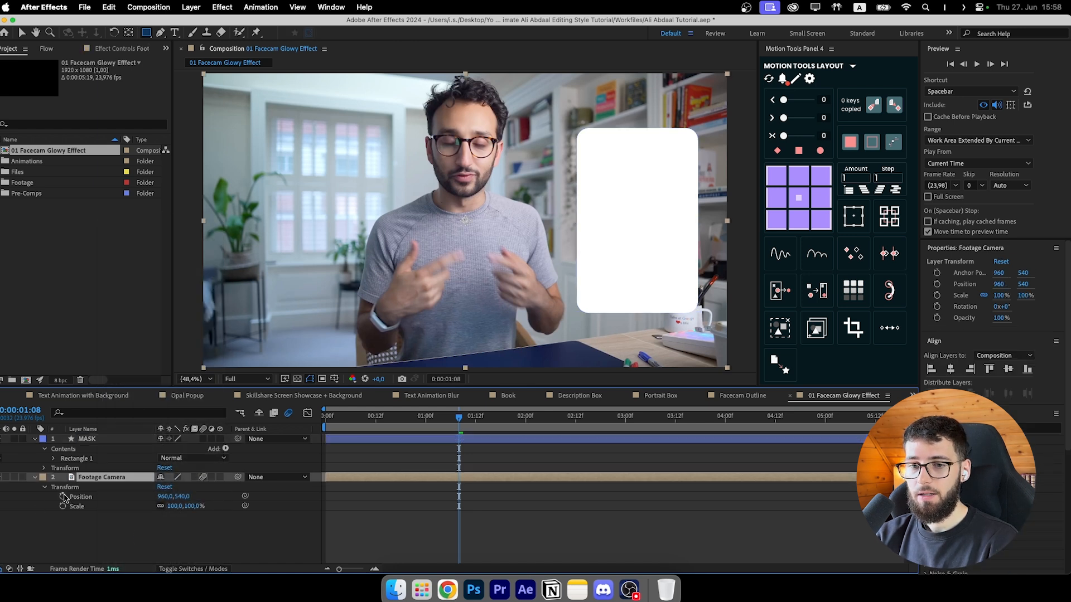
{"action": "left_click", "coordinate": [63, 497]}
{"action": "left_click", "coordinate": [63, 505]}
{"action": "left_click", "coordinate": [88, 507]}
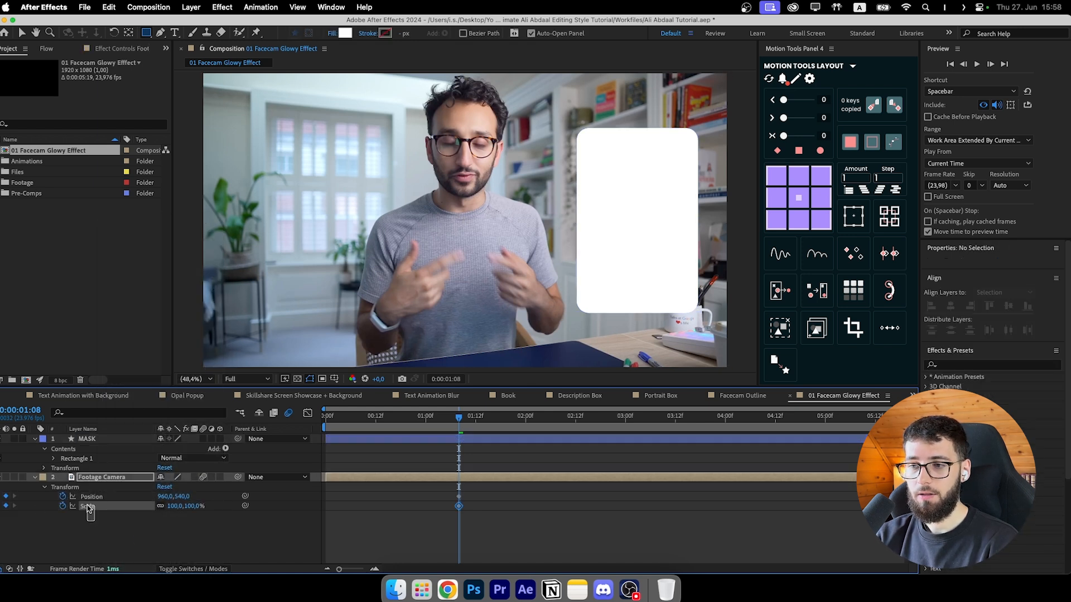
{"action": "left_click", "coordinate": [134, 532]}
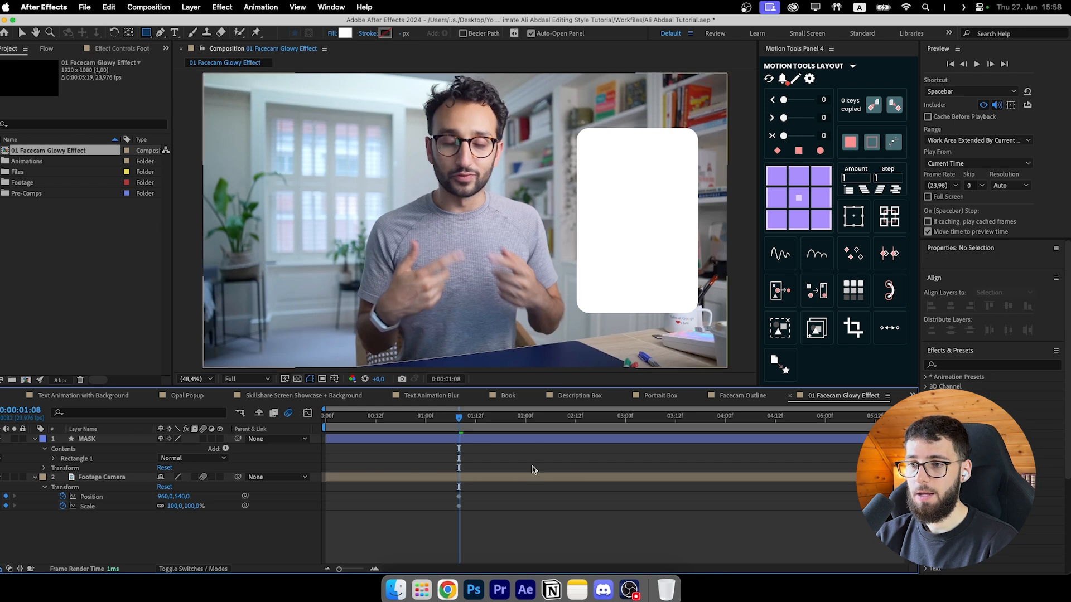
Step: At 0:00:02:12, scale the Footage Camera layer to 63% and move it to position 1603, 540
{"action": "left_click_drag", "start_coordinate": [458, 425], "coordinate": [575, 428]}
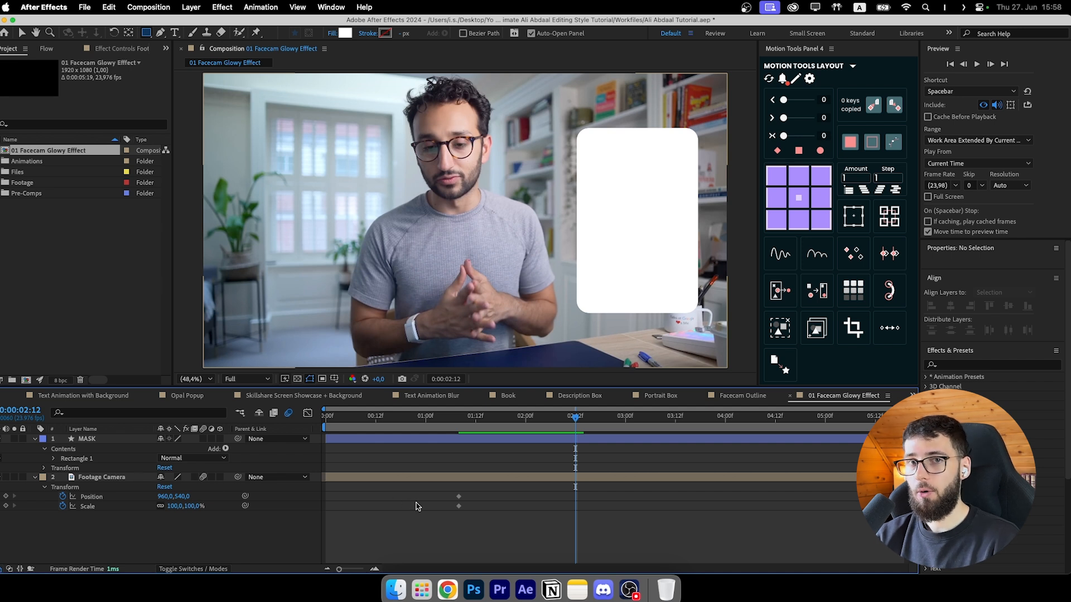
{"action": "left_click_drag", "start_coordinate": [174, 506], "coordinate": [527, 496]}
Step: Move the MASK layer below the Footage Camera layer and collapse its properties
{"action": "left_click", "coordinate": [94, 439]}
{"action": "left_click_drag", "start_coordinate": [95, 443], "coordinate": [93, 516]}
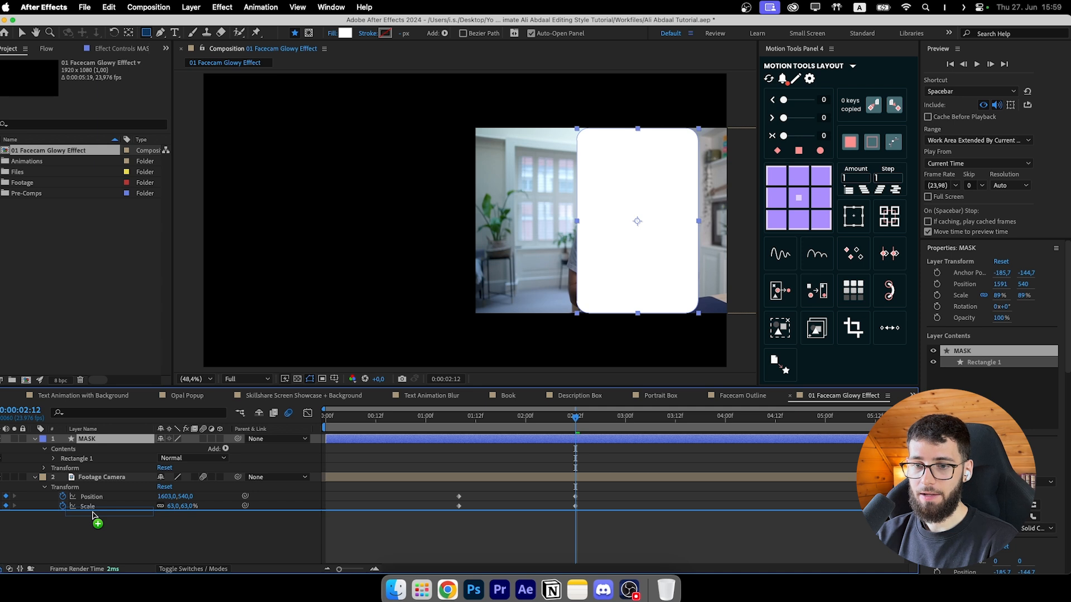
{"action": "left_click_drag", "start_coordinate": [93, 516], "coordinate": [92, 513]}
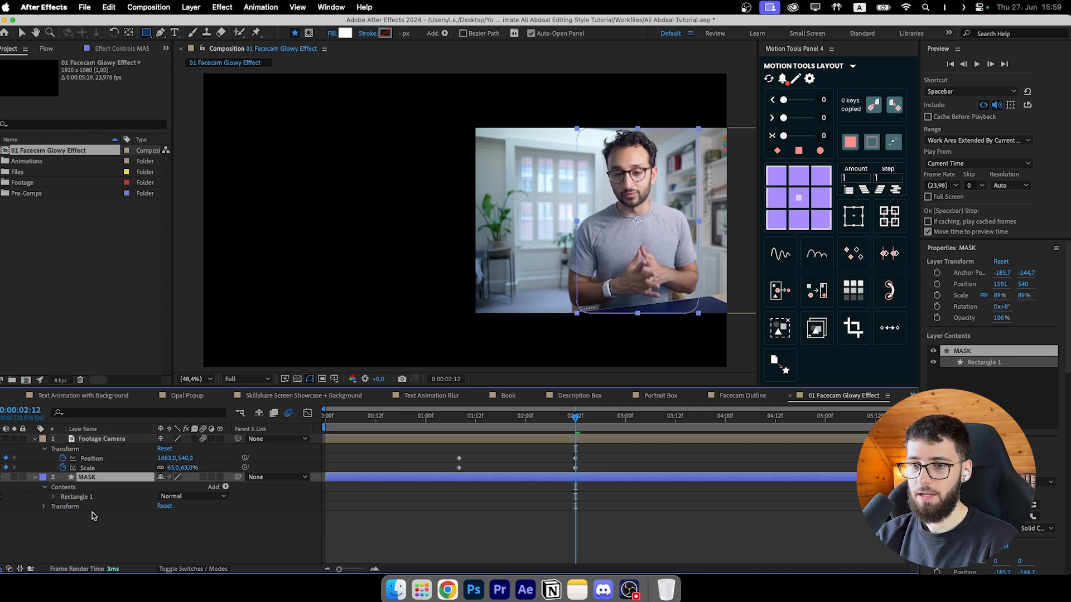
{"action": "left_click", "coordinate": [35, 478]}
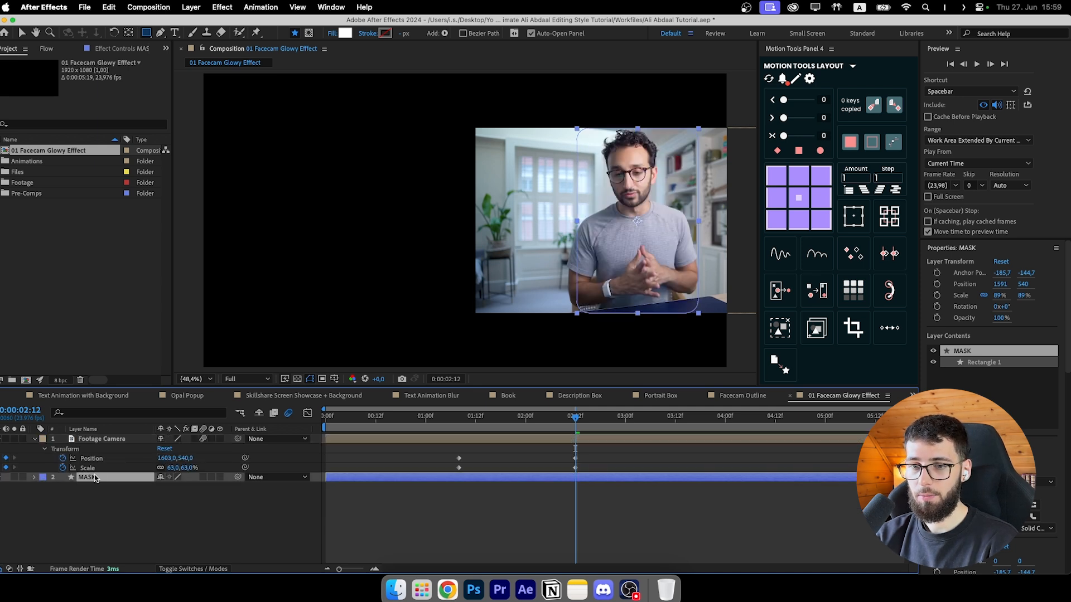
Step: Use the MASK layer as the track matte of the Footage Camera layer
{"action": "left_click", "coordinate": [200, 570]}
{"action": "left_click_drag", "start_coordinate": [125, 474], "coordinate": [96, 478]}
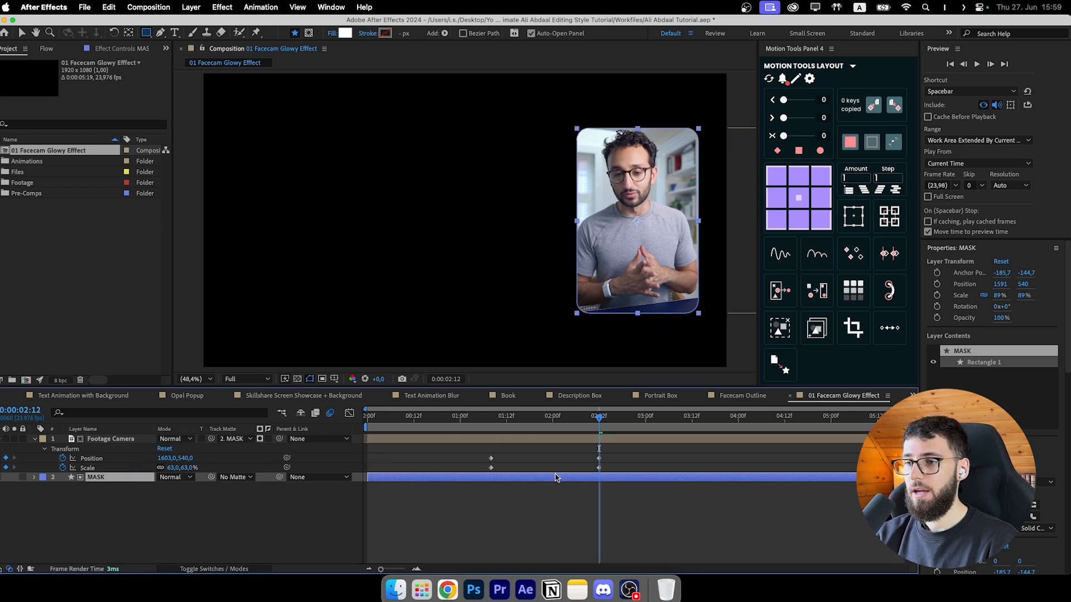
{"action": "left_click", "coordinate": [708, 524]}
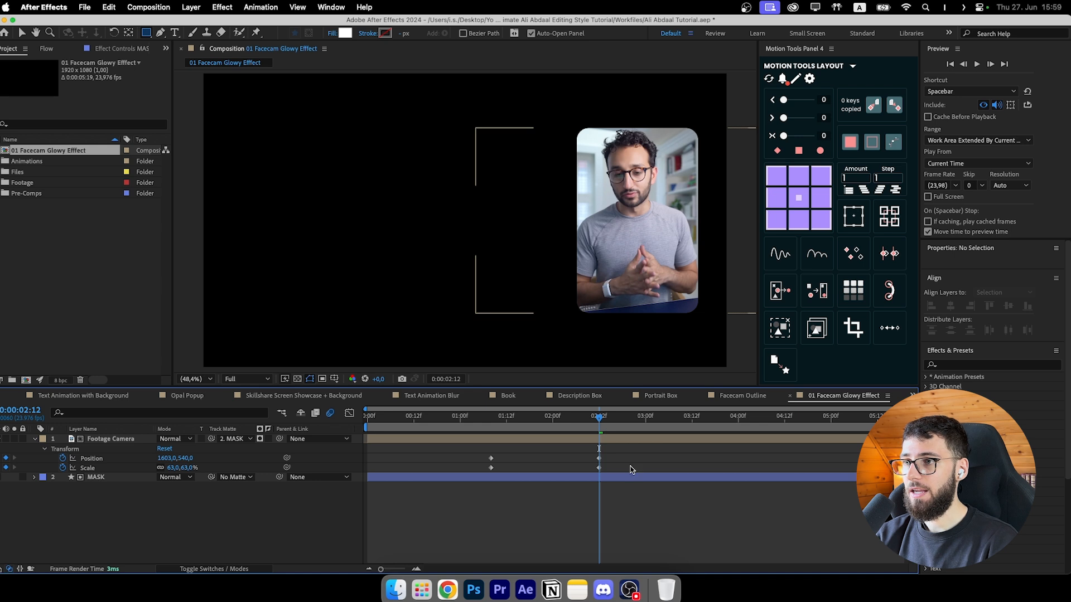
Step: Shift the Footage Camera layer's X position to 1616 at 0:00:02:12 so the speaker sits better in the mask
{"action": "left_click", "coordinate": [600, 440]}
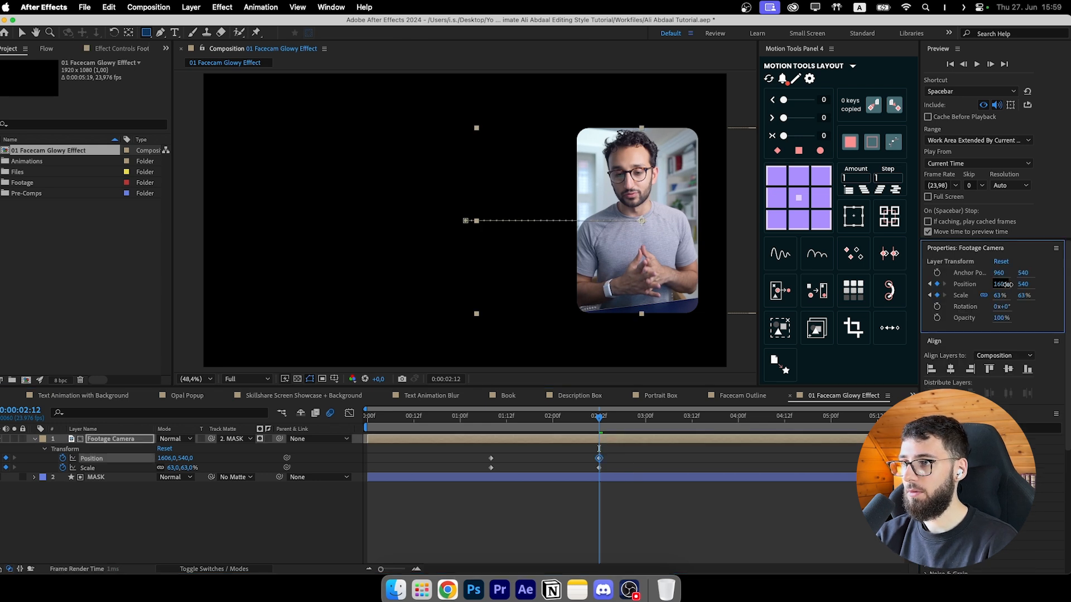
{"action": "left_click_drag", "start_coordinate": [1001, 284], "coordinate": [1010, 283]}
{"action": "left_click", "coordinate": [608, 464]}
{"action": "mouse_move", "coordinate": [596, 418]}
{"action": "left_mouse_down"}
{"action": "mouse_move", "coordinate": [507, 419]}
{"action": "mouse_move", "coordinate": [601, 418]}
{"action": "left_mouse_up"}
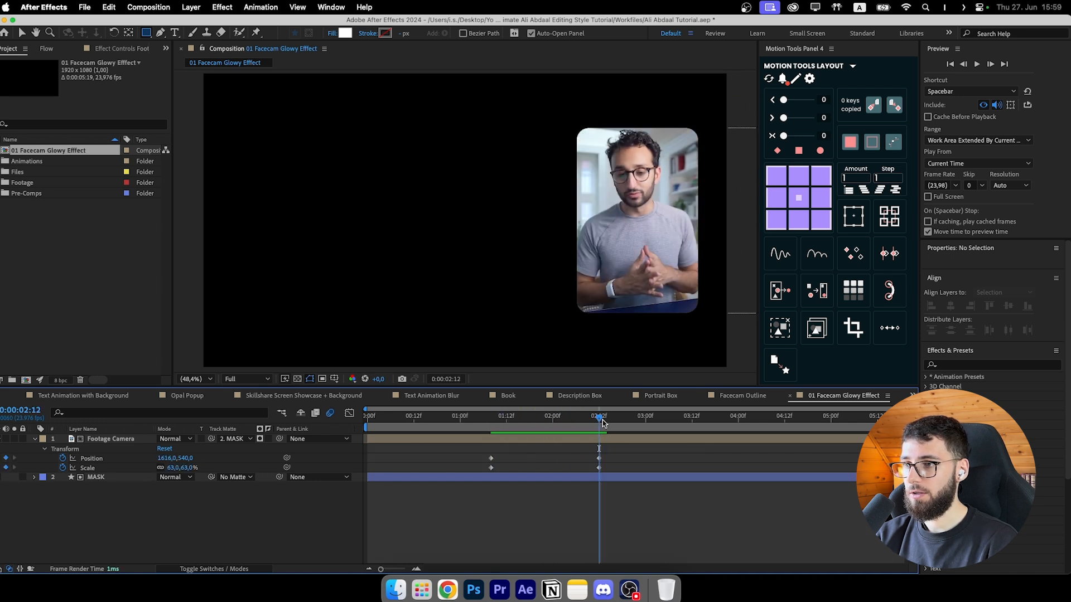
Step: Add a Size keyframe to the MASK layer's rectangle path at 0:00:02:12
{"action": "left_click", "coordinate": [603, 478]}
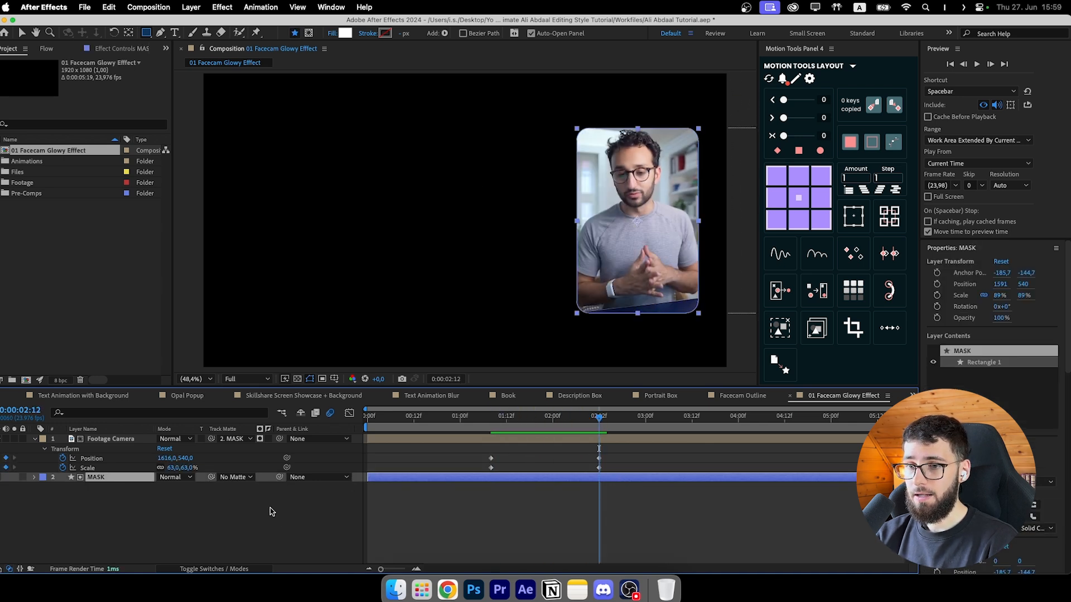
{"action": "left_click", "coordinate": [34, 477], "text": "ctrl"}
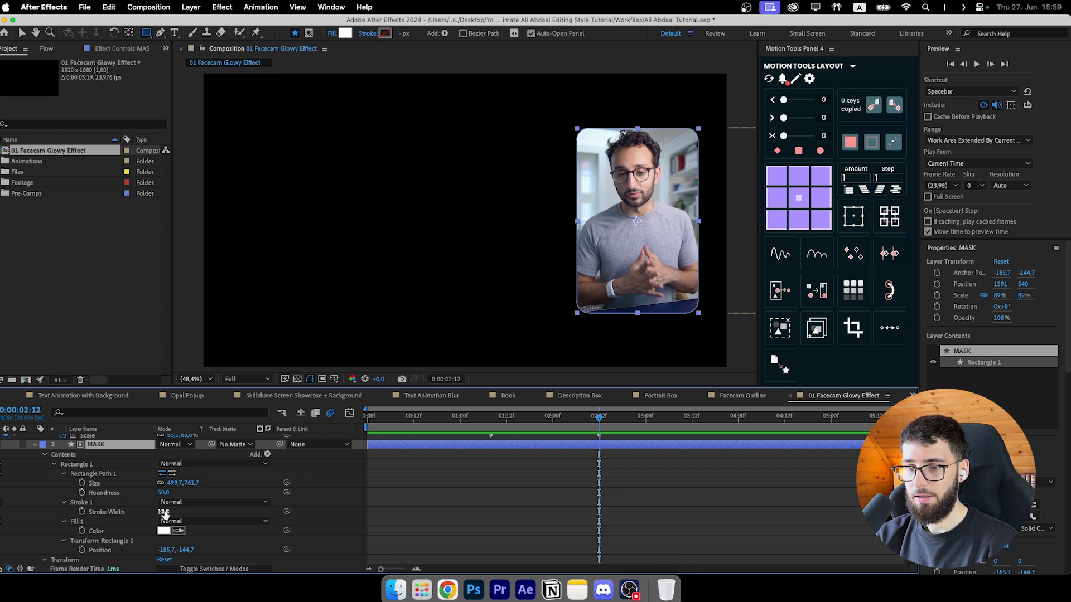
{"action": "left_click", "coordinate": [82, 484]}
{"action": "scroll", "coordinate": [485, 525], "scroll_direction": "up", "scroll_amount": 1}
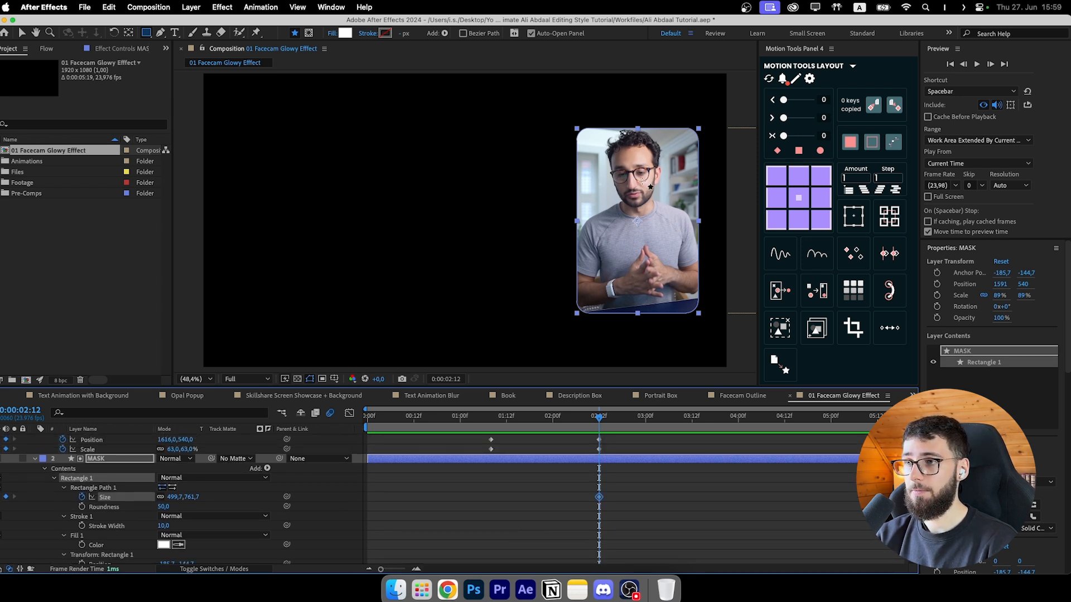
Step: At 0:00:01:08, unlink the MASK rectangle's size proportions and enlarge it to about 3625.7 by 1258.7 to cover the full frame
{"action": "left_click", "coordinate": [522, 441]}
{"action": "key", "text": "j"}
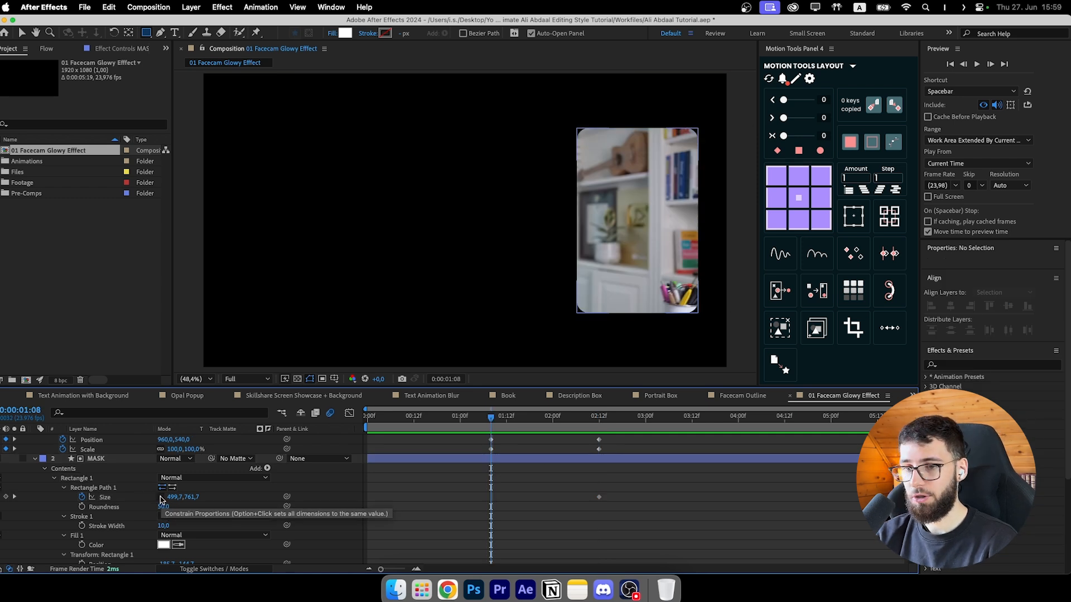
{"action": "left_click", "coordinate": [160, 498]}
{"action": "left_click_drag", "start_coordinate": [190, 497], "coordinate": [569, 519]}
{"action": "left_click", "coordinate": [568, 519]}
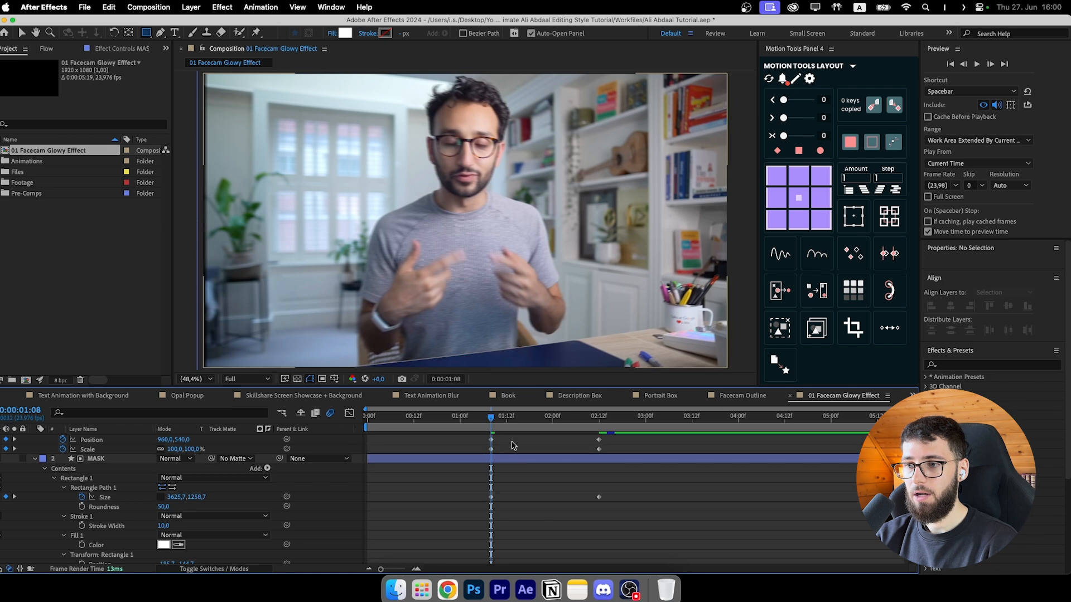
Step: Scrub around the start of the transition to check how the mask closes in on the footage
{"action": "left_click_drag", "start_coordinate": [491, 417], "coordinate": [480, 418]}
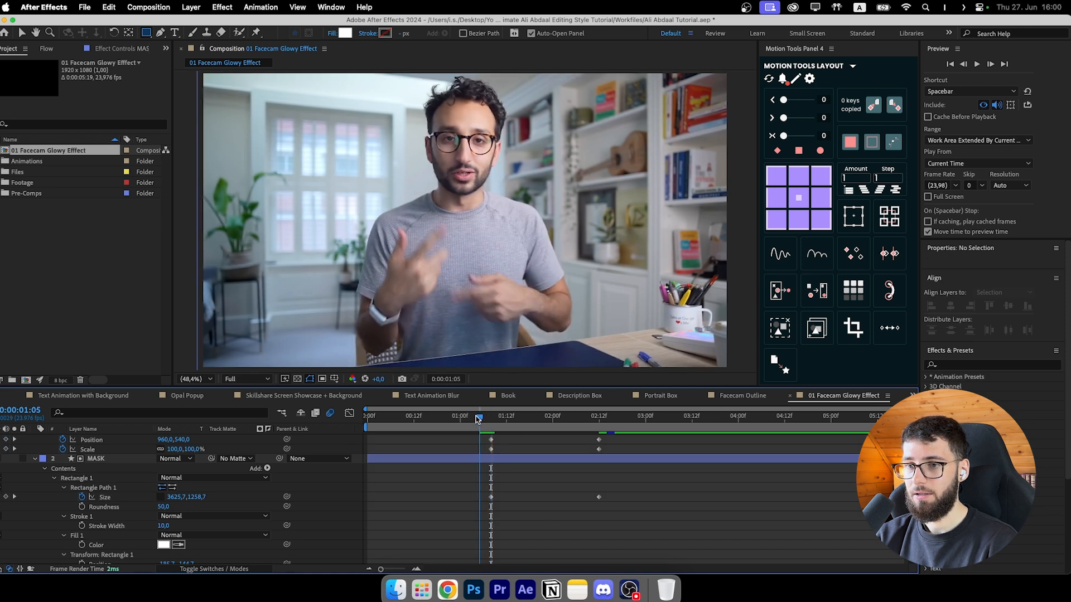
{"action": "scroll", "coordinate": [327, 486], "scroll_direction": "up", "scroll_amount": 2}
{"action": "left_click", "coordinate": [243, 569]}
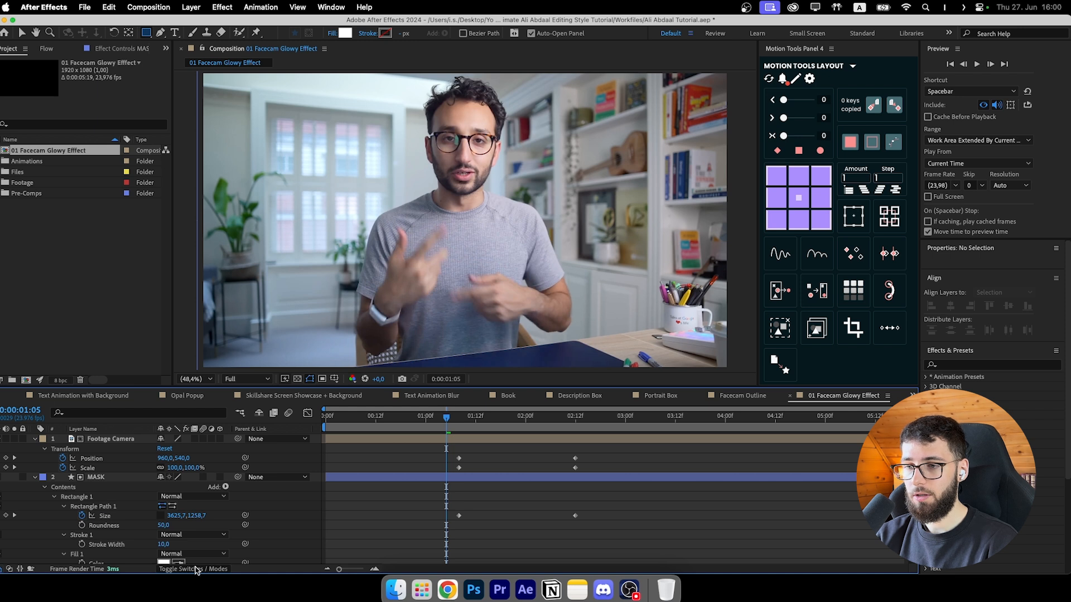
{"action": "left_click", "coordinate": [196, 569]}
{"action": "left_click_drag", "start_coordinate": [479, 427], "coordinate": [514, 429]}
Step: Examine the rounded corners and edges of the MASK layer against the footage at 0:00:01:14 and the frames before it
{"action": "left_click", "coordinate": [539, 478]}
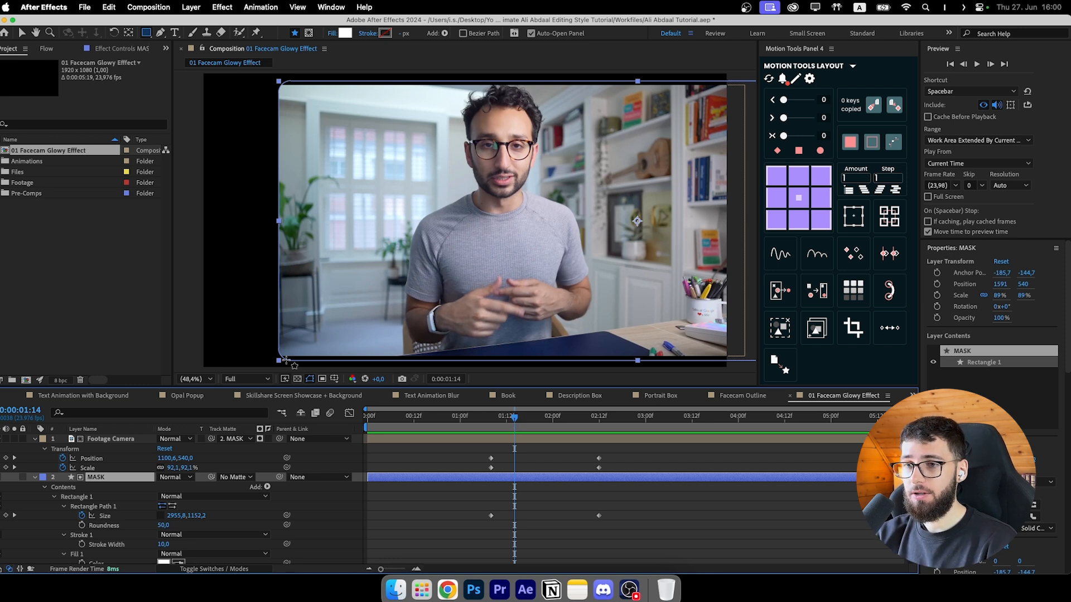
{"action": "key", "text": "v"}
{"action": "scroll", "coordinate": [304, 363], "scroll_direction": "up", "scroll_amount": 5}
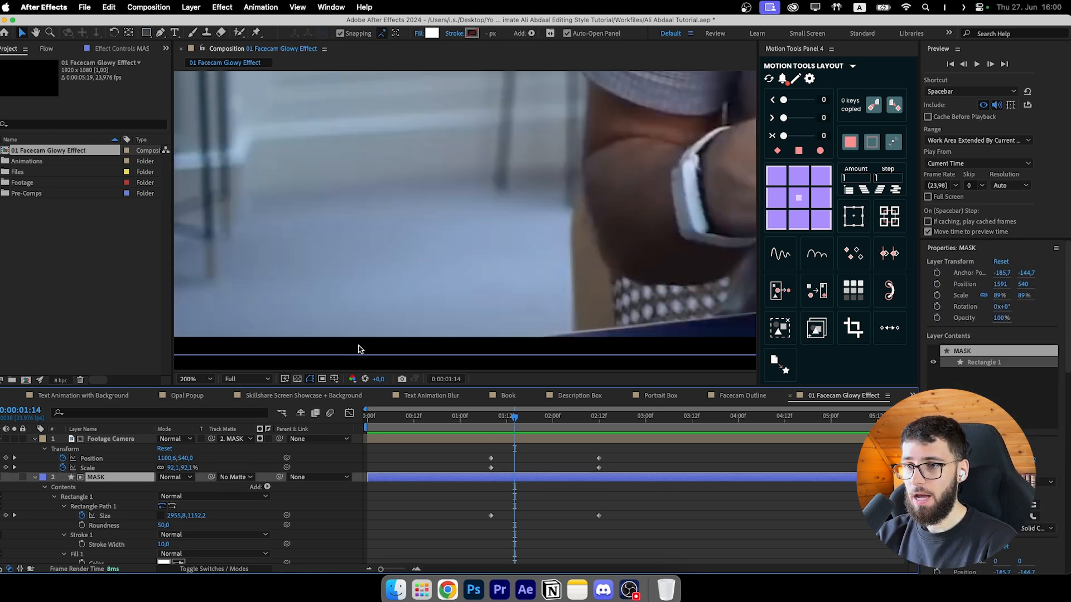
{"action": "left_click", "coordinate": [192, 379]}
{"action": "left_click", "coordinate": [202, 183]}
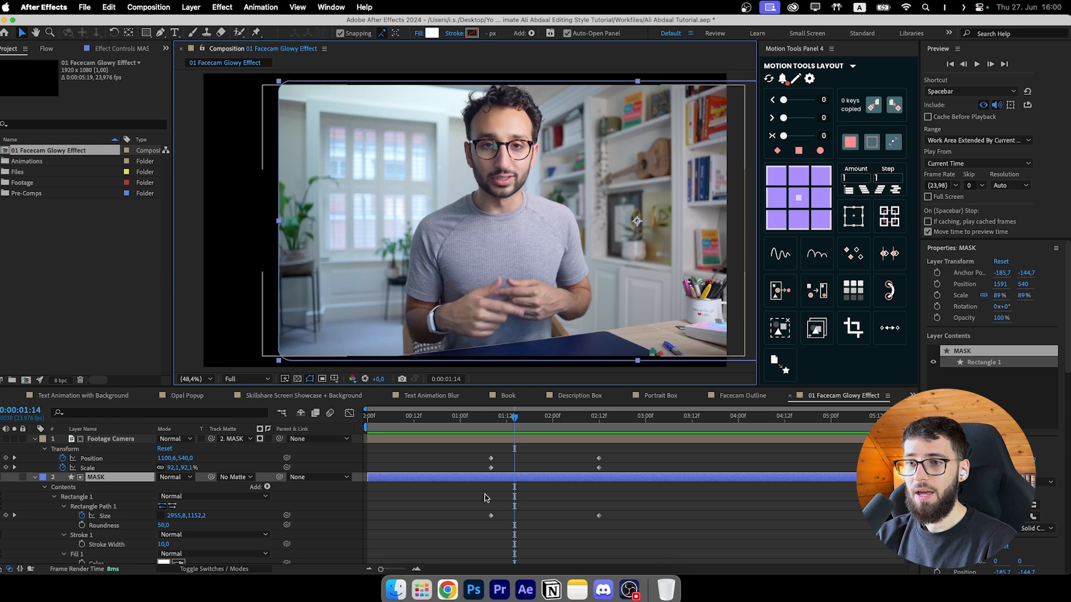
{"action": "left_click", "coordinate": [539, 531]}
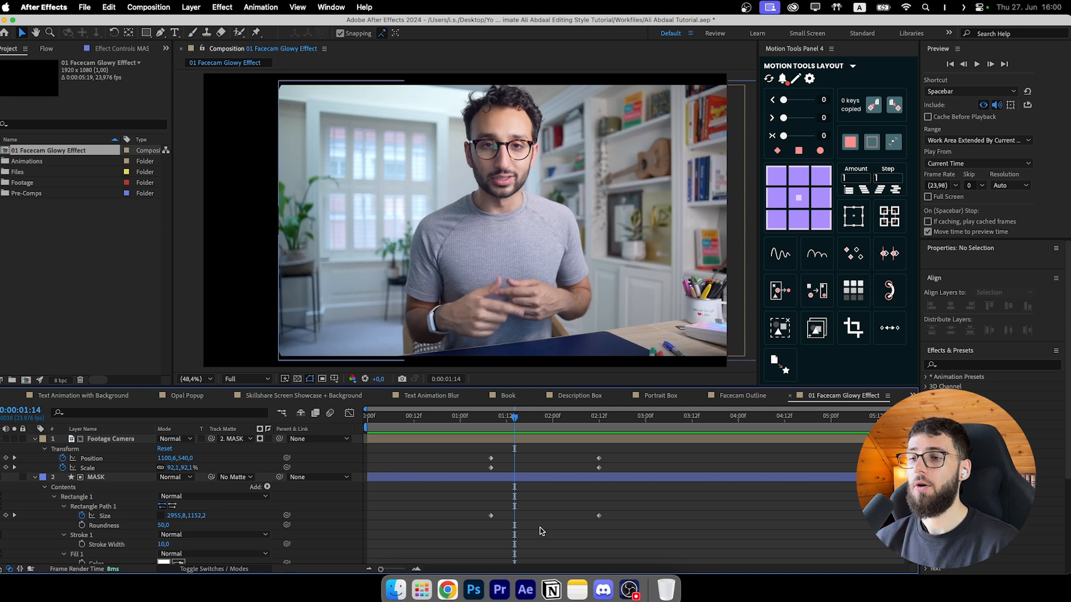
{"action": "left_click", "coordinate": [533, 480]}
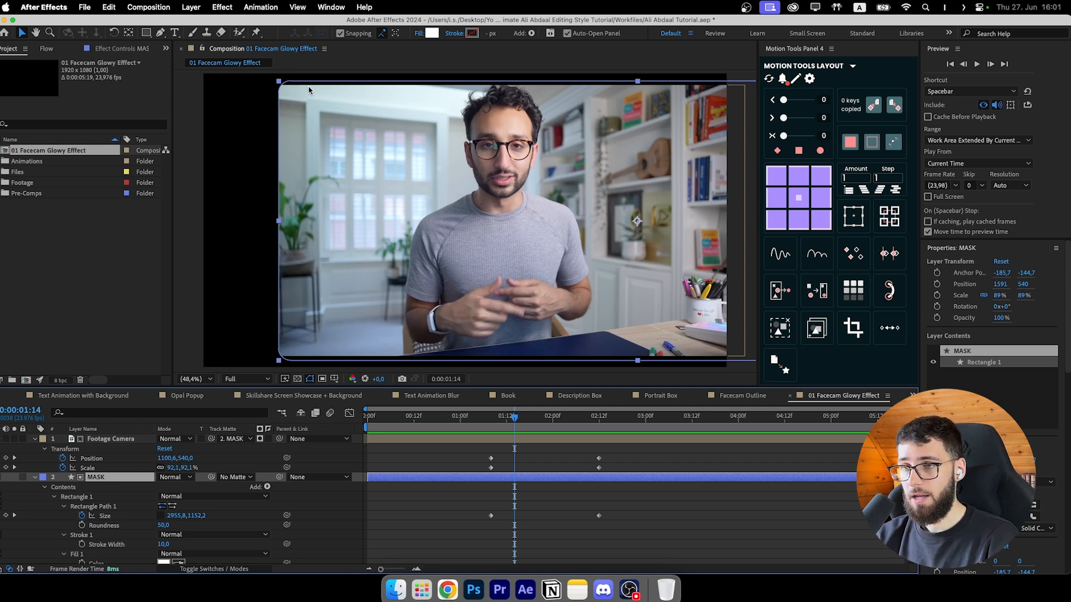
{"action": "left_click", "coordinate": [503, 418]}
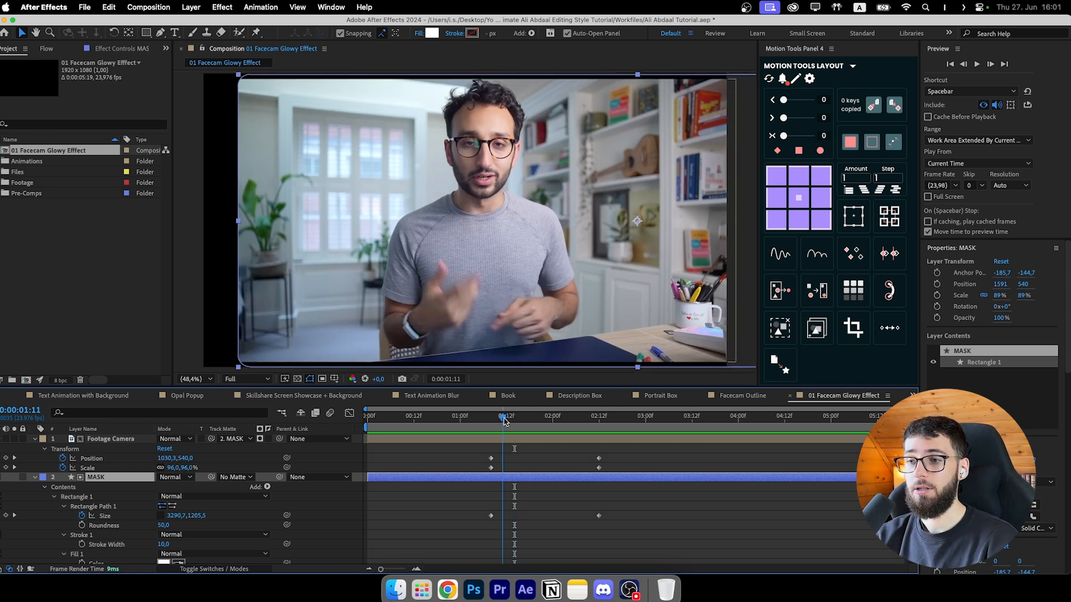
{"action": "left_click", "coordinate": [498, 419]}
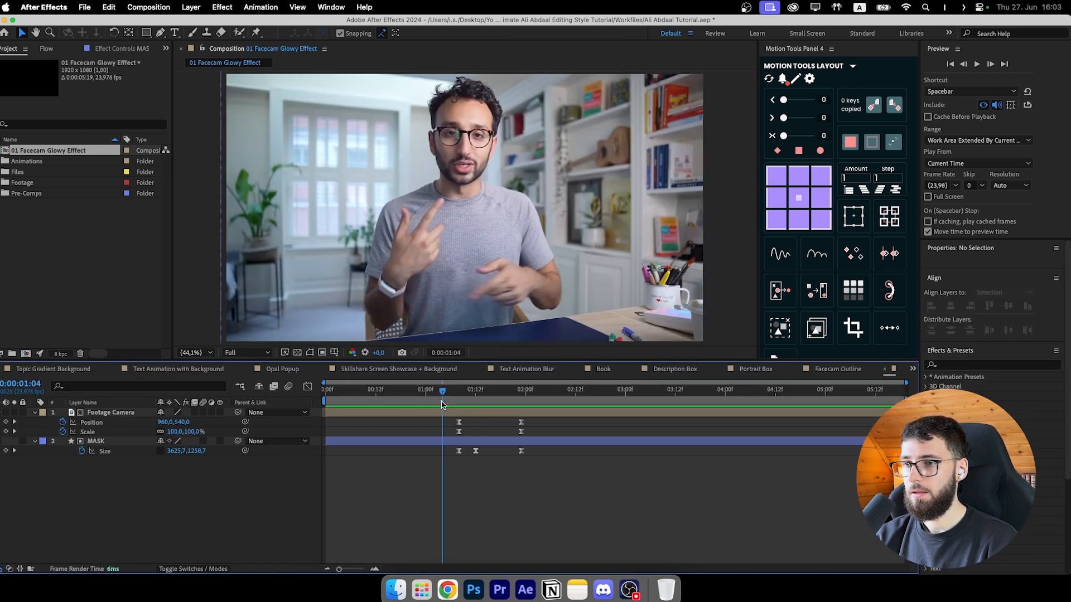
Step: Play the transition and step from 0:00:01:08 to 0:00:01:12 to check the MASK layer's Size keyframes
{"action": "key", "text": "space"}
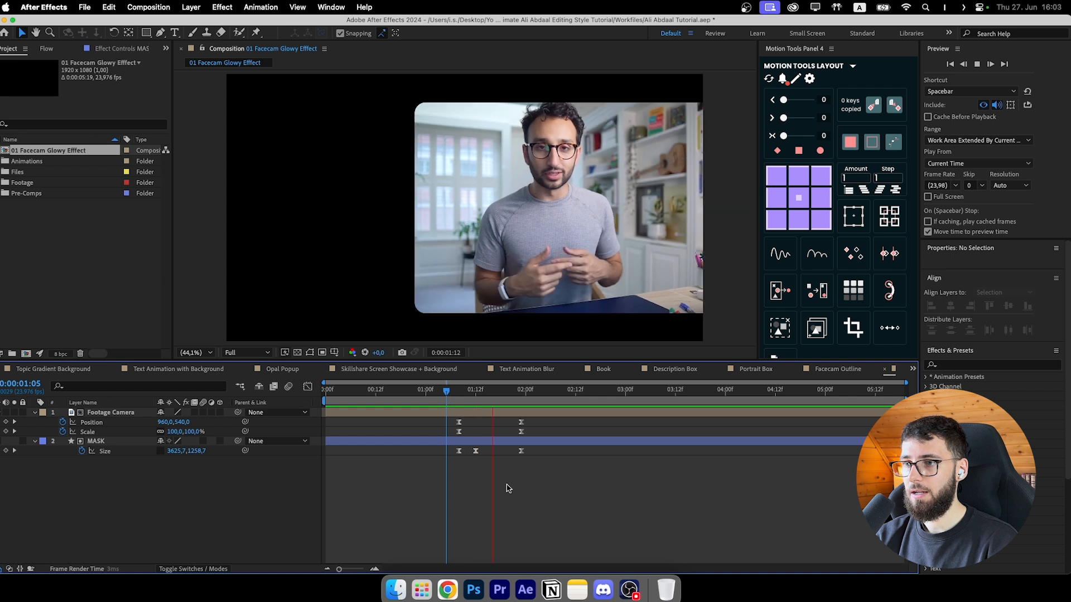
{"action": "left_click", "coordinate": [459, 392]}
{"action": "mouse_move", "coordinate": [460, 393]}
{"action": "left_mouse_down"}
{"action": "mouse_move", "coordinate": [484, 393]}
{"action": "mouse_move", "coordinate": [457, 395]}
{"action": "left_mouse_up"}
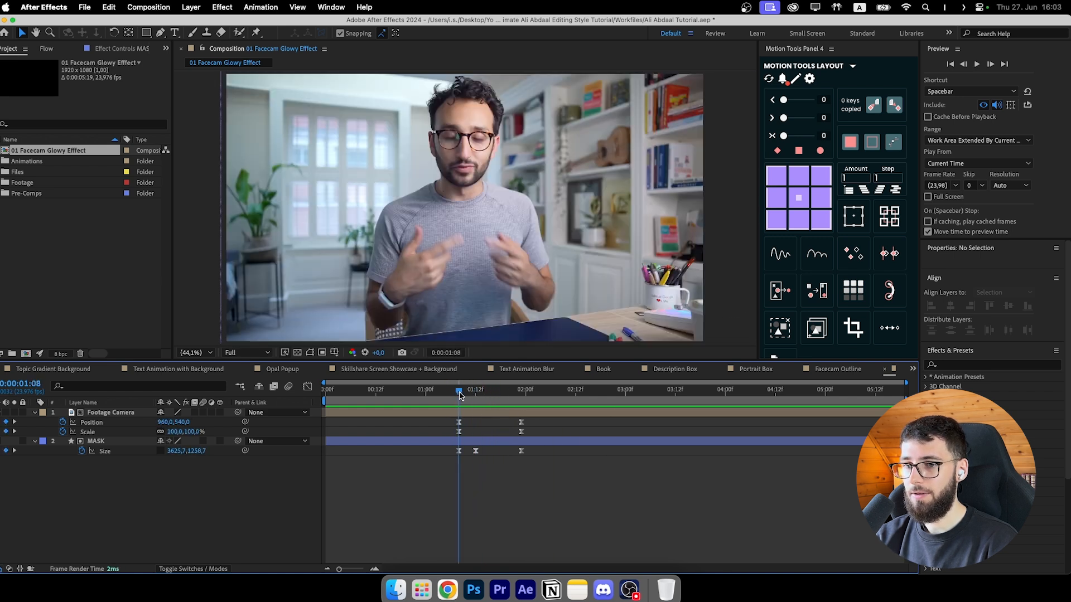
{"action": "left_click", "coordinate": [473, 444]}
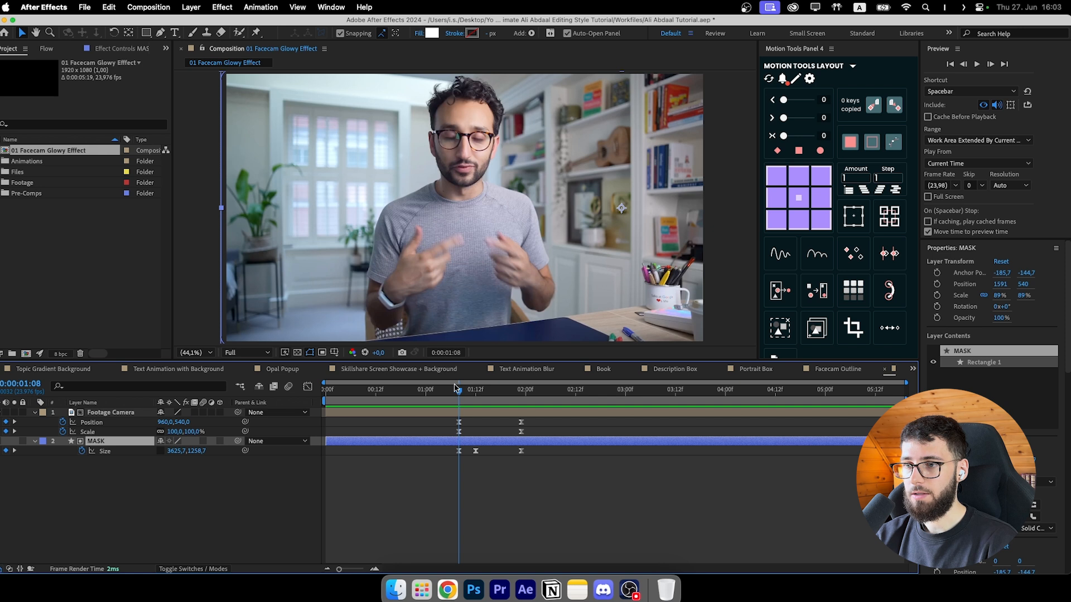
{"action": "left_click_drag", "start_coordinate": [461, 393], "coordinate": [476, 395]}
{"action": "left_click", "coordinate": [490, 464]}
{"action": "left_click", "coordinate": [487, 445]}
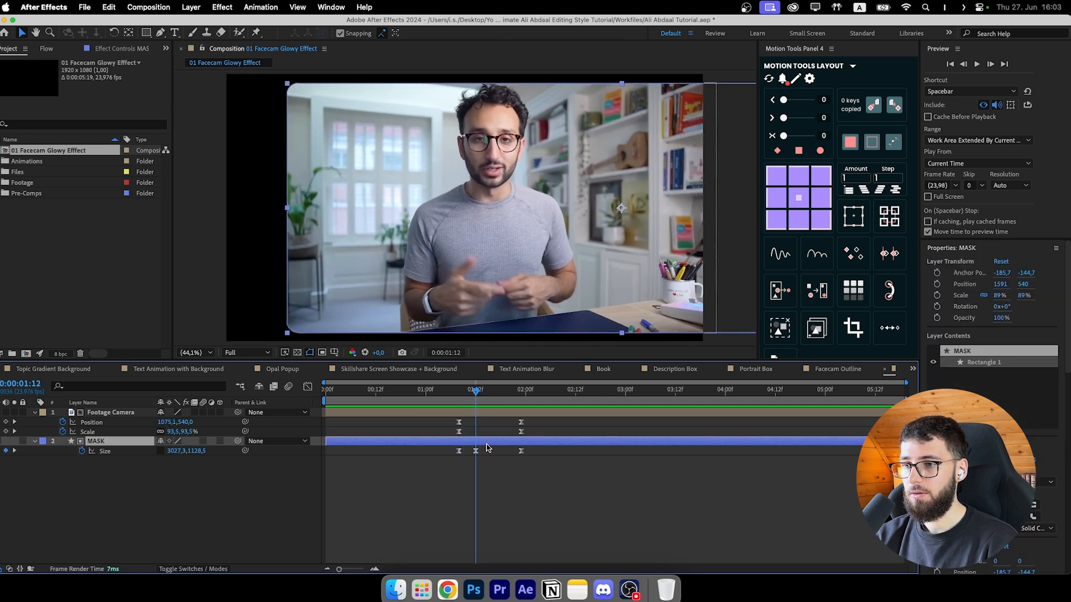
Step: Undo and redo the MASK layer's middle Size keyframe at 0:00:01:12 to compare the mask's edges, ending at 0:00:01:23
{"action": "key", "text": "super+z"}
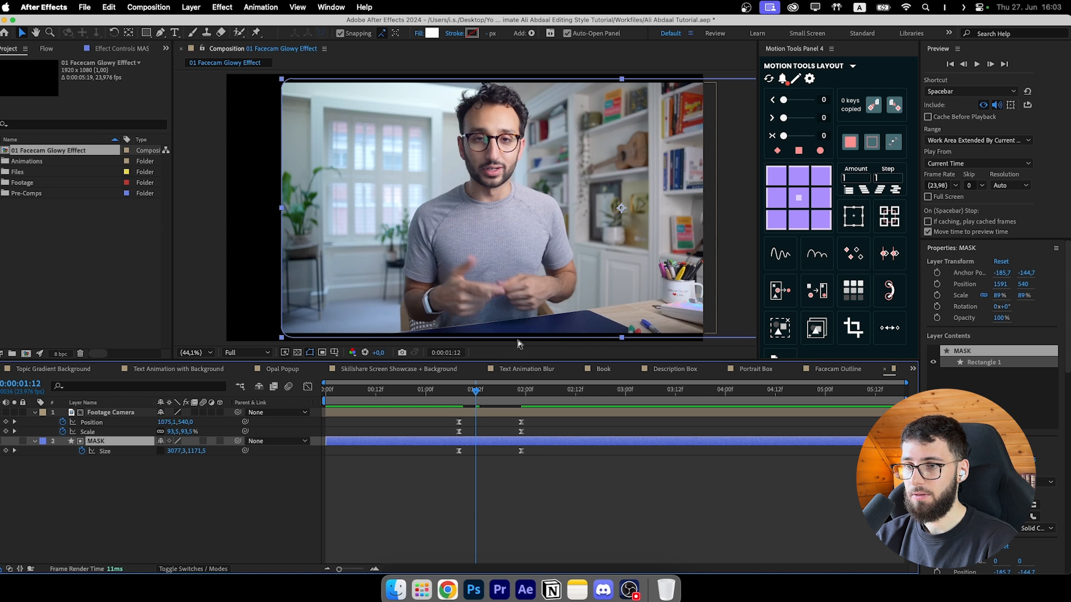
{"action": "key", "text": "super+shift+z"}
{"action": "left_click", "coordinate": [528, 517]}
{"action": "left_click_drag", "start_coordinate": [468, 394], "coordinate": [502, 395]}
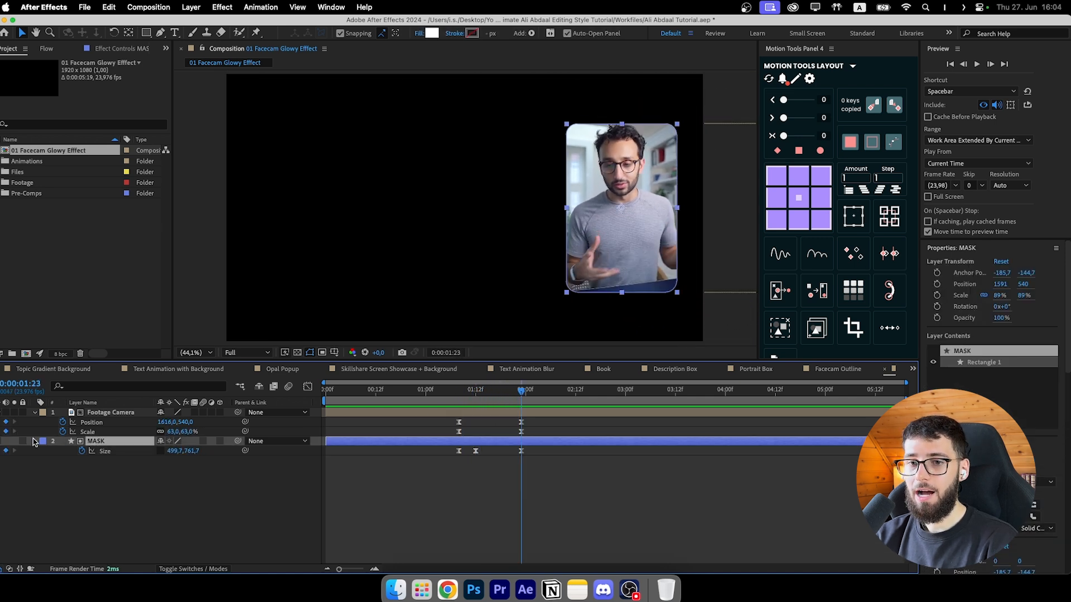
Step: Collapse the Footage Camera and MASK layers and enable motion blur for both layers and the composition
{"action": "left_click", "coordinate": [34, 442]}
{"action": "left_click", "coordinate": [34, 412]}
{"action": "left_click", "coordinate": [202, 458]}
{"action": "left_click", "coordinate": [115, 423]}
{"action": "left_click_drag", "start_coordinate": [204, 423], "coordinate": [203, 413]}
{"action": "left_click", "coordinate": [289, 386]}
{"action": "left_click", "coordinate": [526, 443]}
{"action": "mouse_move", "coordinate": [522, 392]}
{"action": "left_mouse_down"}
{"action": "mouse_move", "coordinate": [472, 394]}
{"action": "mouse_move", "coordinate": [522, 394]}
{"action": "left_mouse_up"}
{"action": "left_click", "coordinate": [538, 425]}
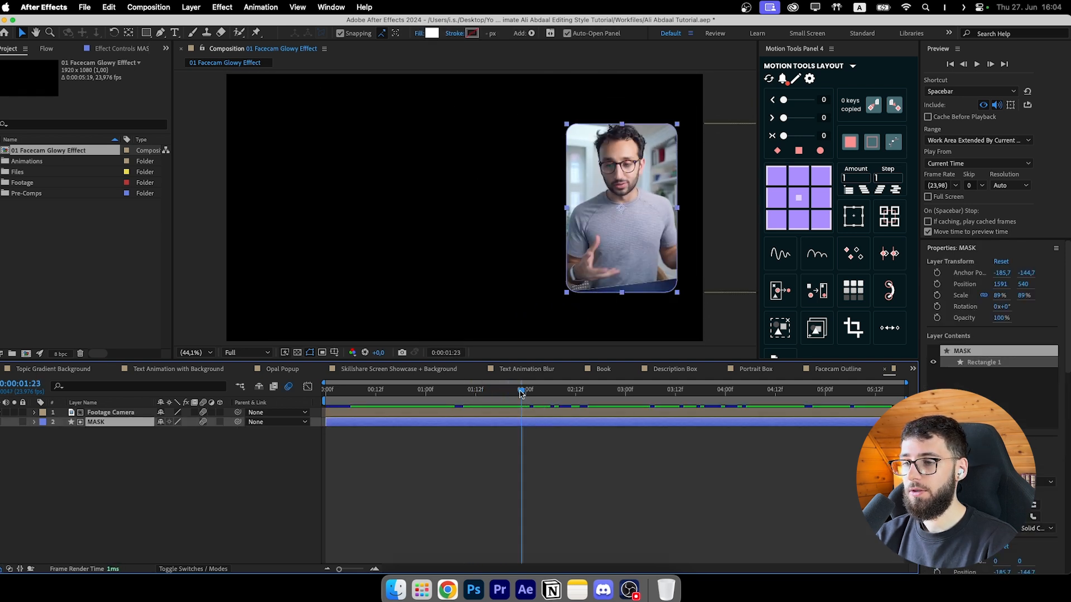
Step: Duplicate the MASK layer twice, place both copies above Footage Camera and make them visible
{"action": "key", "text": "super+d"}
{"action": "key", "text": "super+d"}
{"action": "left_click", "coordinate": [93, 432], "text": "shift"}
{"action": "left_click_drag", "start_coordinate": [95, 433], "coordinate": [95, 412]}
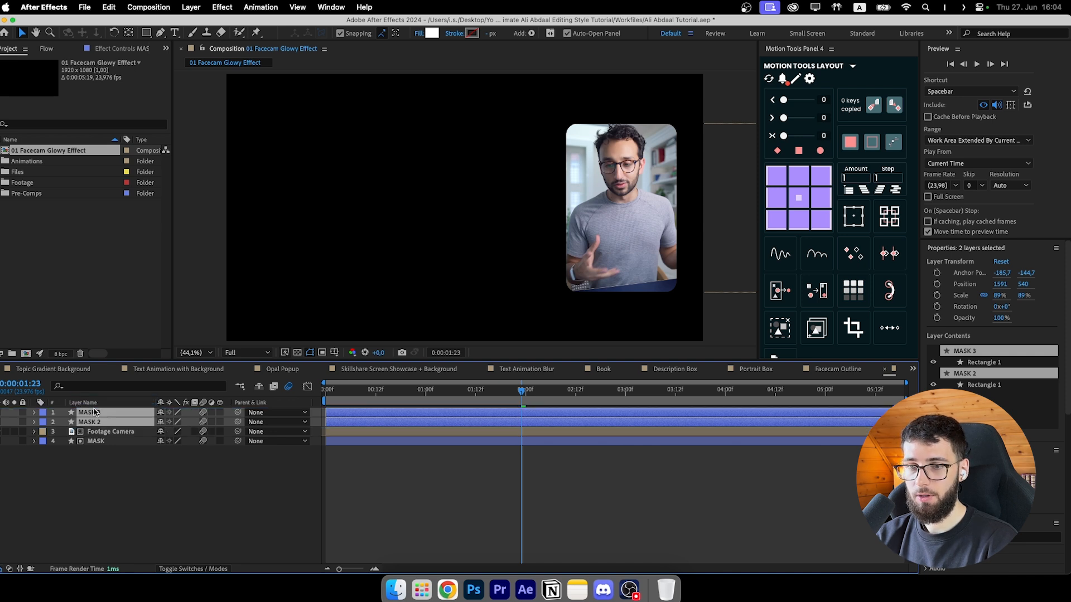
{"action": "left_click_drag", "start_coordinate": [4, 412], "coordinate": [4, 422]}
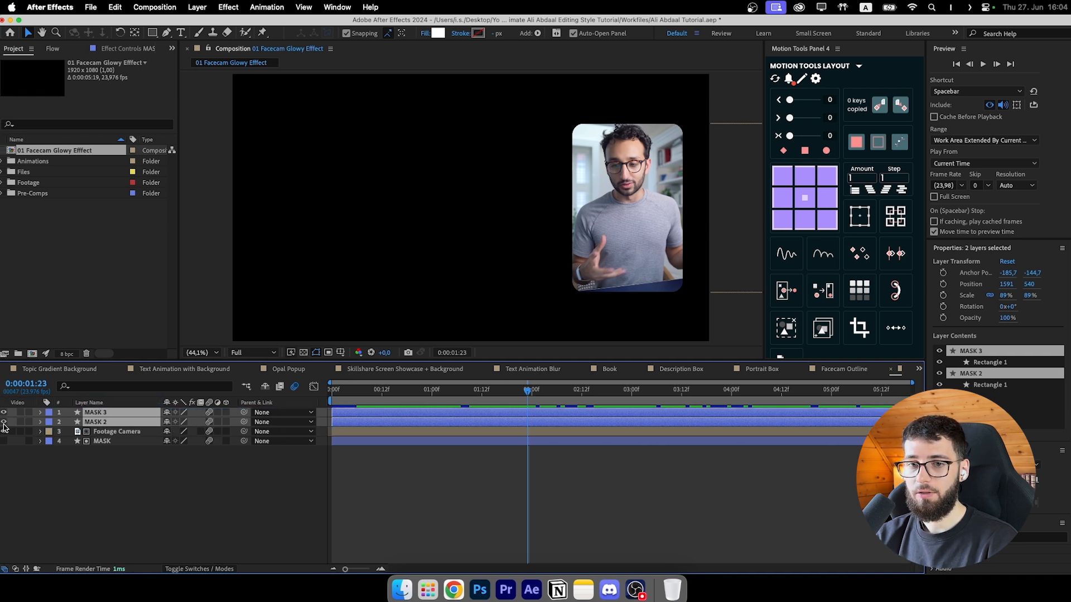
{"action": "left_click", "coordinate": [200, 569]}
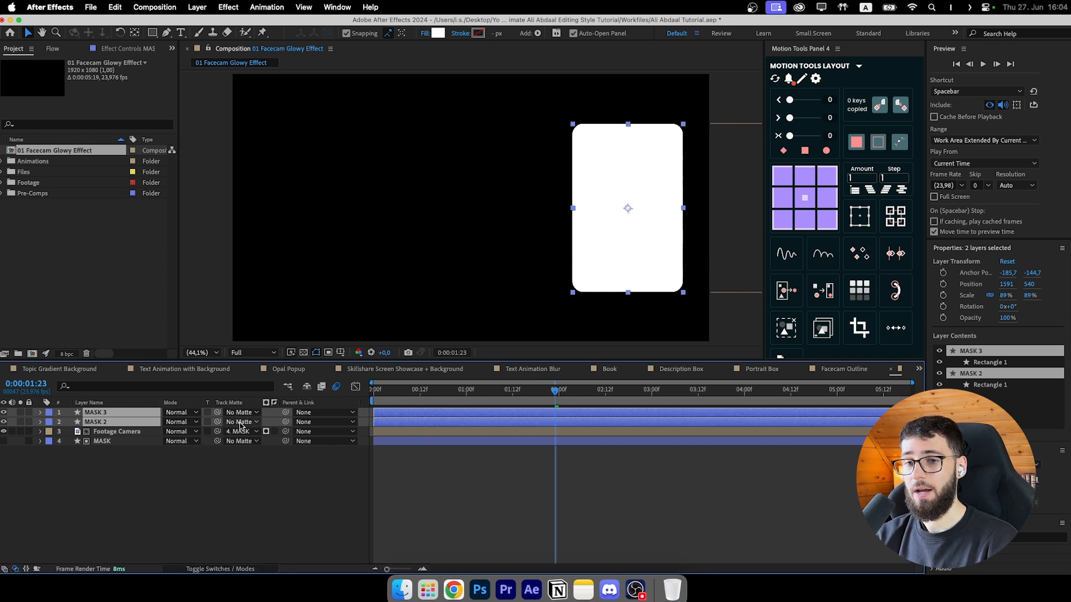
Step: Rename the MASK 2 layer "Glow 1" and the MASK 3 layer "Deep Glow"
{"action": "right_click", "coordinate": [97, 429]}
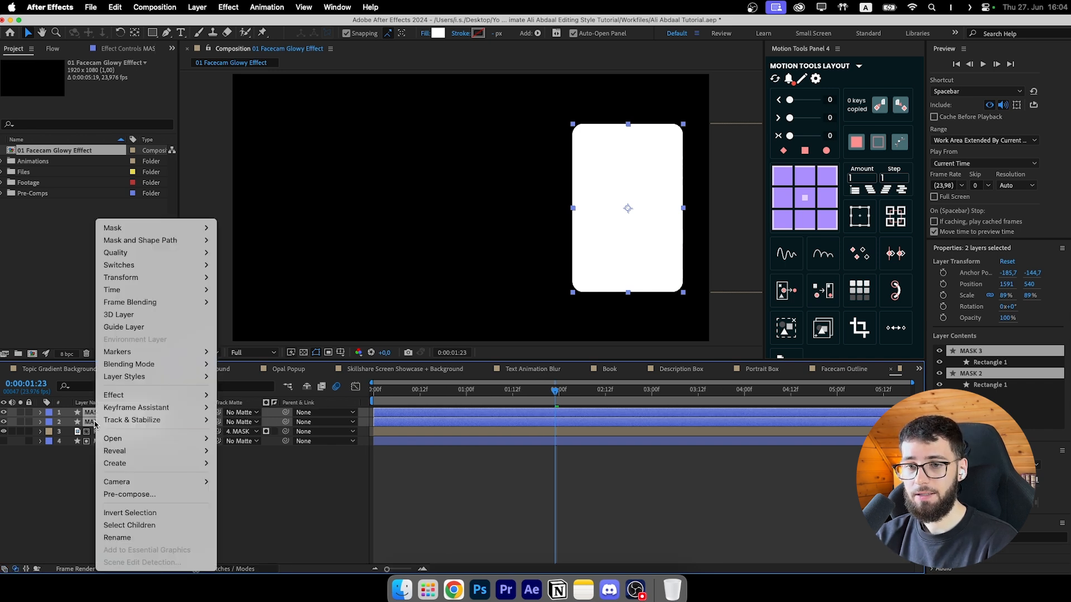
{"action": "left_click", "coordinate": [72, 477]}
{"action": "left_click", "coordinate": [99, 442]}
{"action": "right_click", "coordinate": [97, 422]}
{"action": "left_click", "coordinate": [150, 538]}
{"action": "type", "text": "Glow 1"}
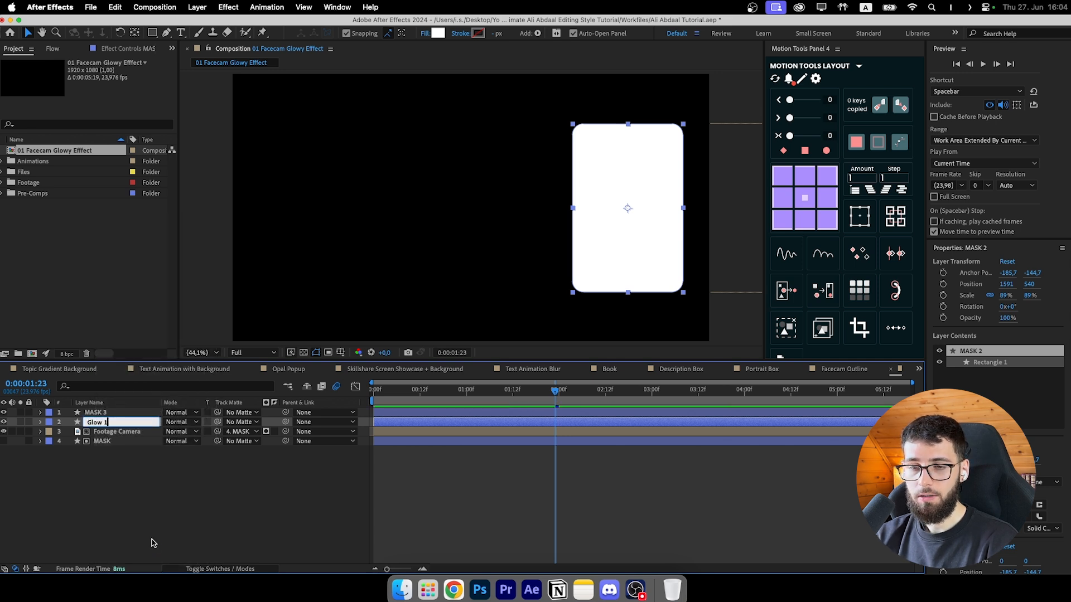
{"action": "left_click", "coordinate": [153, 542]}
{"action": "right_click", "coordinate": [108, 413]}
{"action": "left_click", "coordinate": [135, 541]}
{"action": "type", "text": "Glow"}
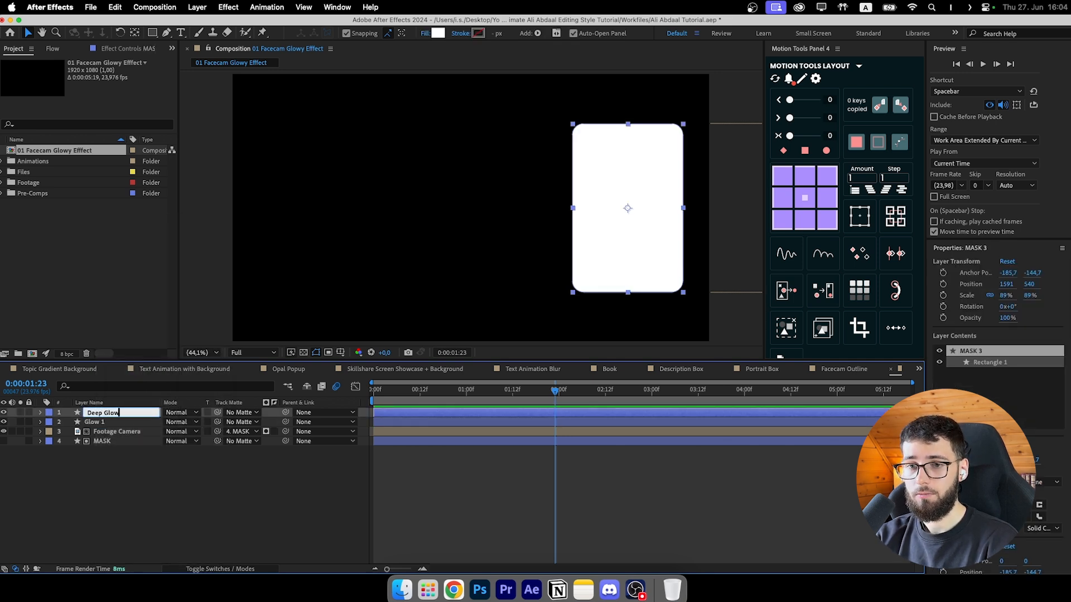
Step: Set the Glow 1 layer's shape fill to None
{"action": "left_click", "coordinate": [96, 422]}
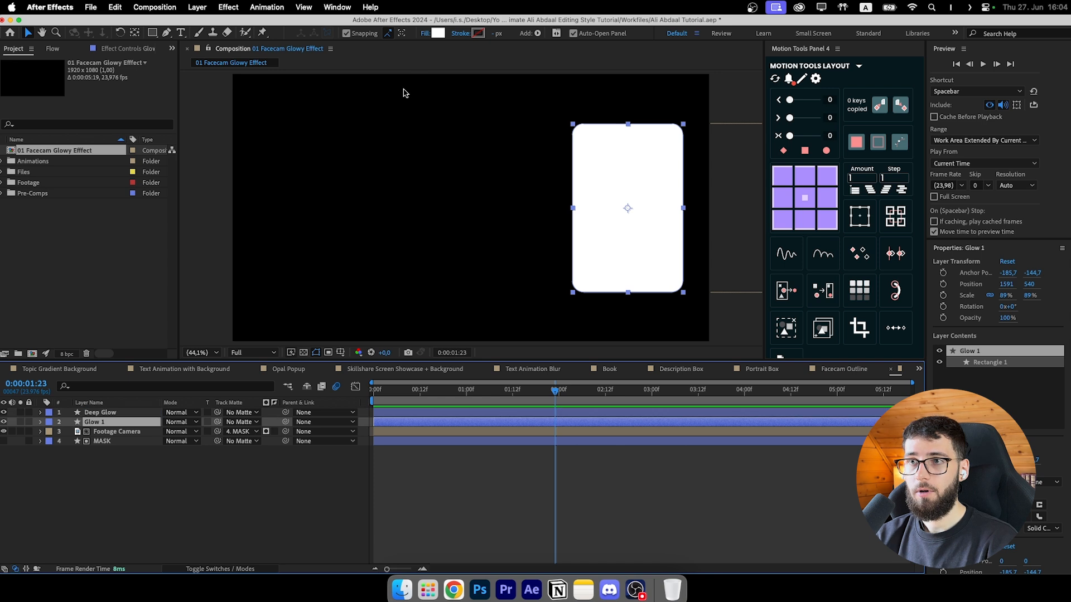
{"action": "left_click", "coordinate": [425, 33]}
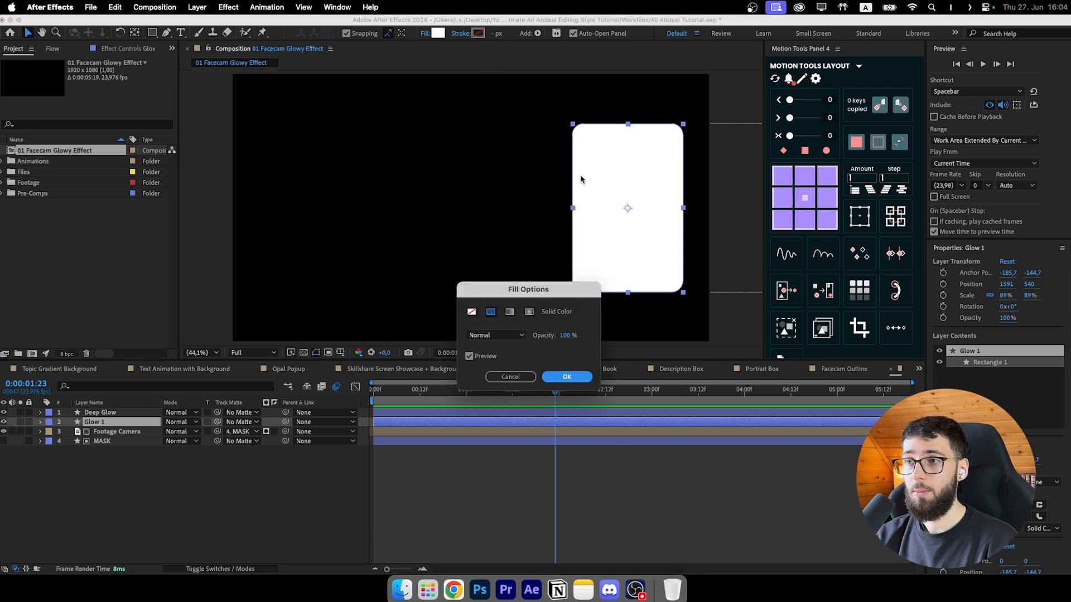
{"action": "left_click", "coordinate": [472, 312]}
{"action": "left_click", "coordinate": [566, 377]}
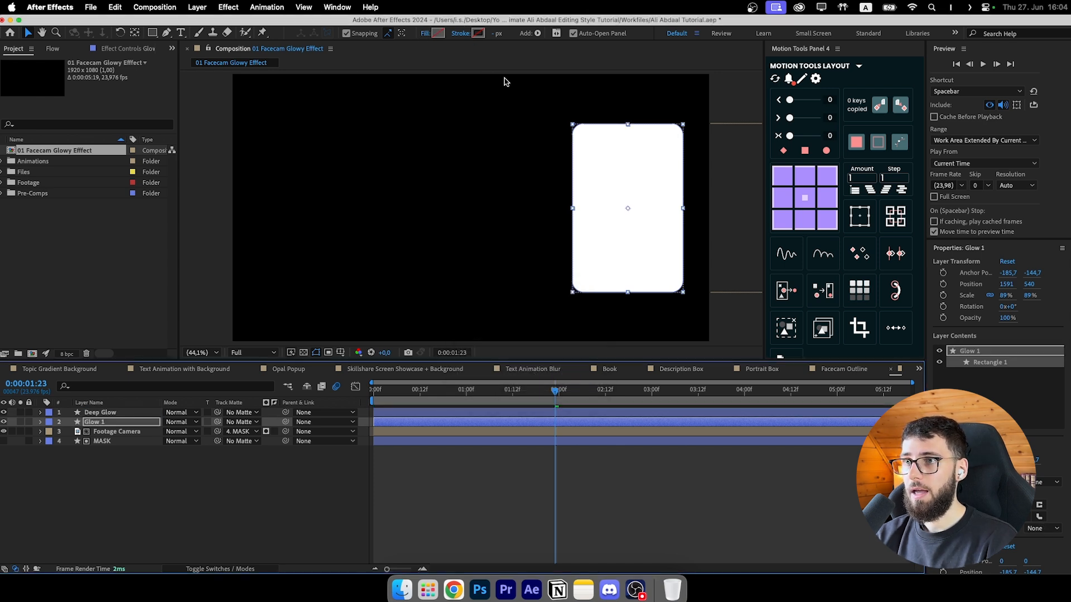
Step: Give the Glow 1 shape a solid stroke in colour BABAFF with a width of 2 px
{"action": "left_click", "coordinate": [479, 34]}
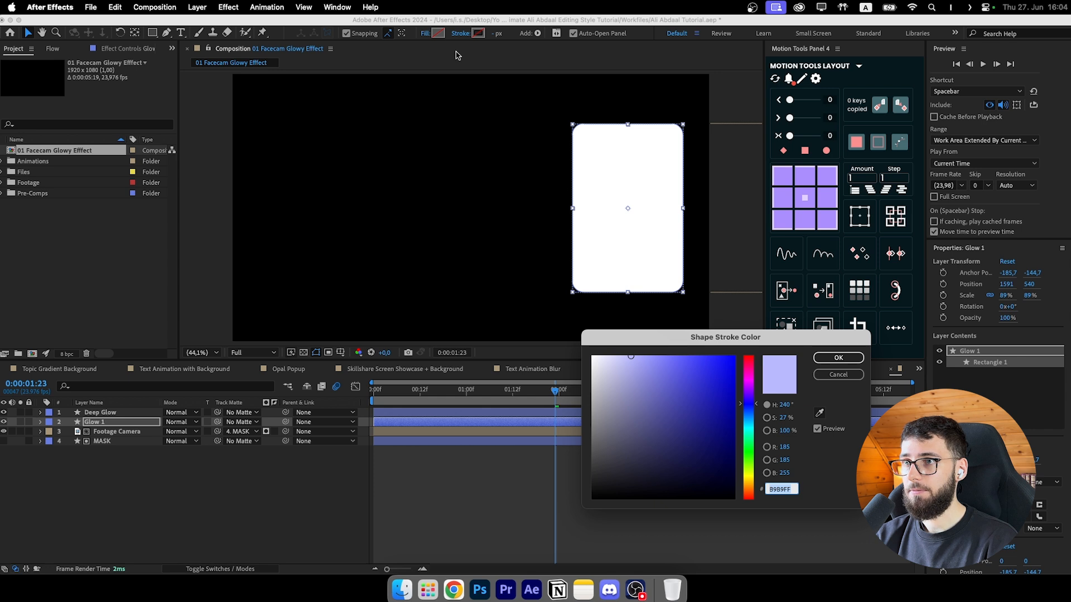
{"action": "left_click_drag", "start_coordinate": [629, 358], "coordinate": [630, 347]}
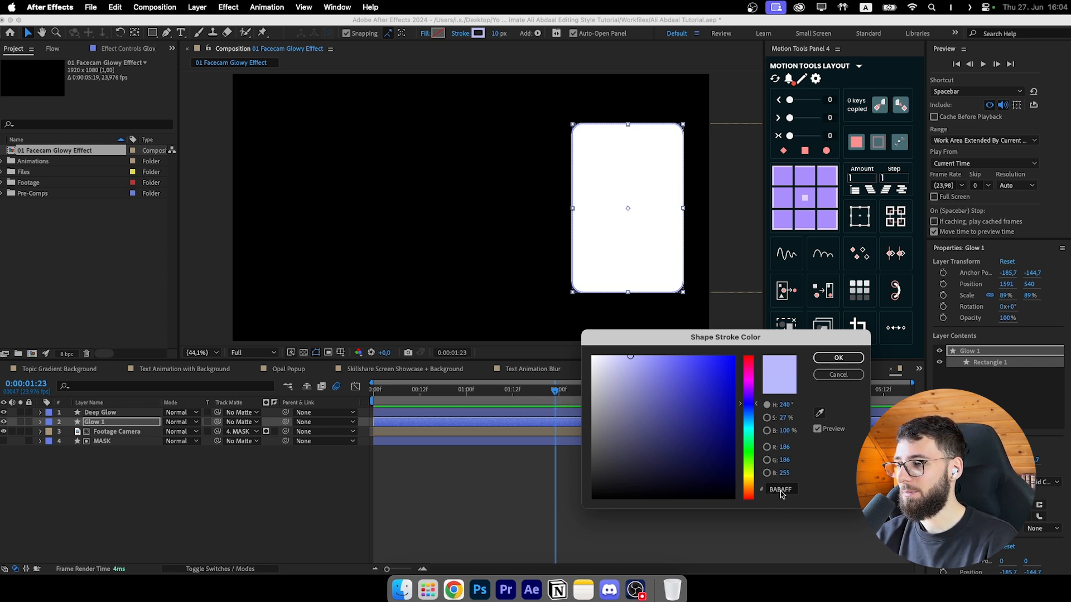
{"action": "left_click", "coordinate": [837, 359]}
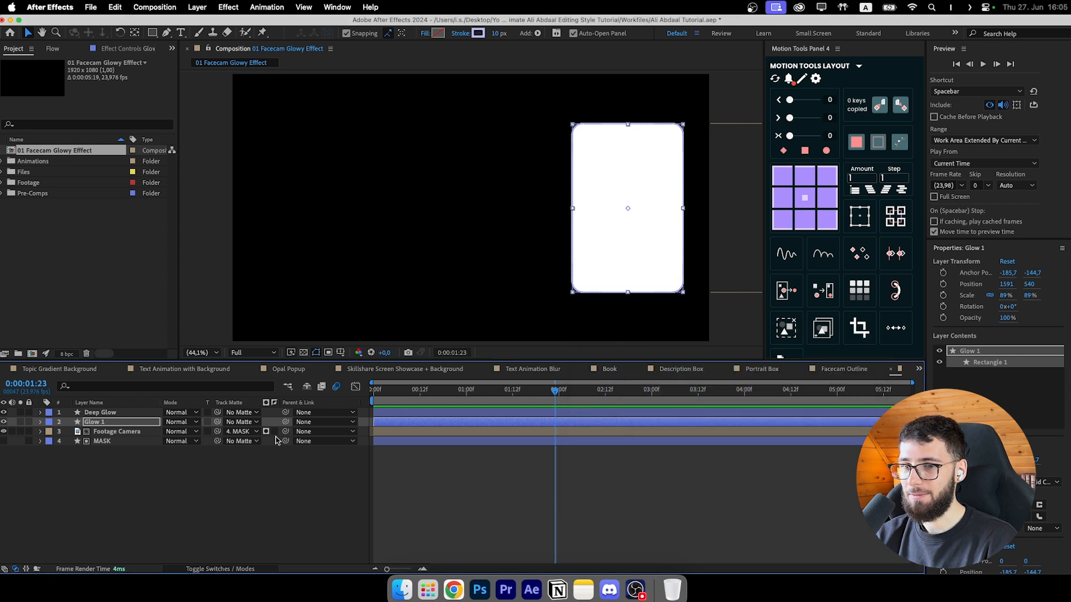
{"action": "left_click", "coordinate": [499, 33]}
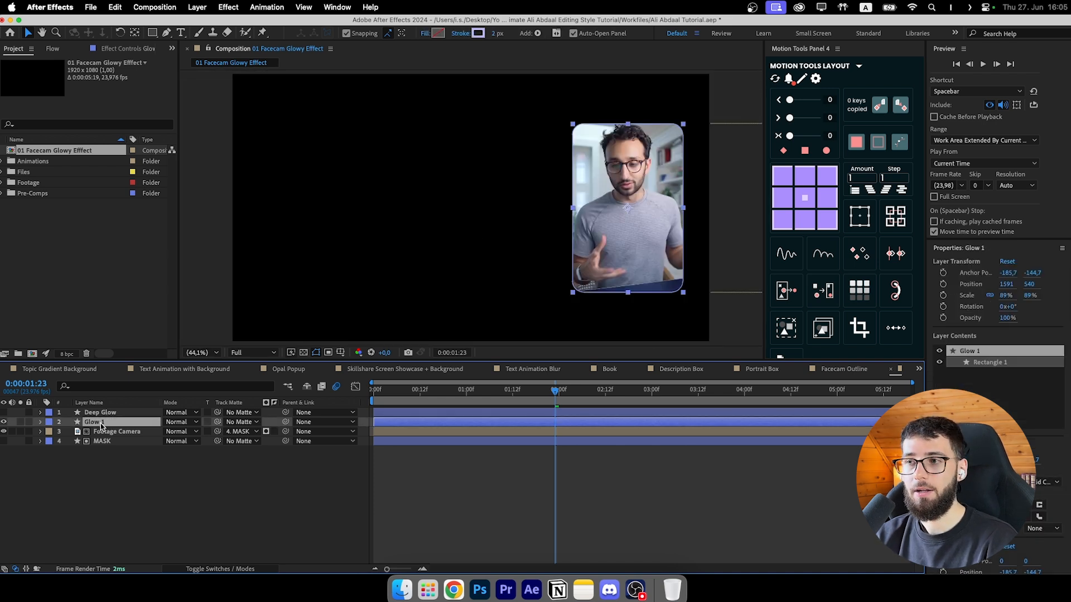
Step: Show the Deep Glow layer and set its shape fill to None
{"action": "left_click", "coordinate": [100, 412]}
{"action": "left_click", "coordinate": [4, 412]}
{"action": "left_click", "coordinate": [438, 32]}
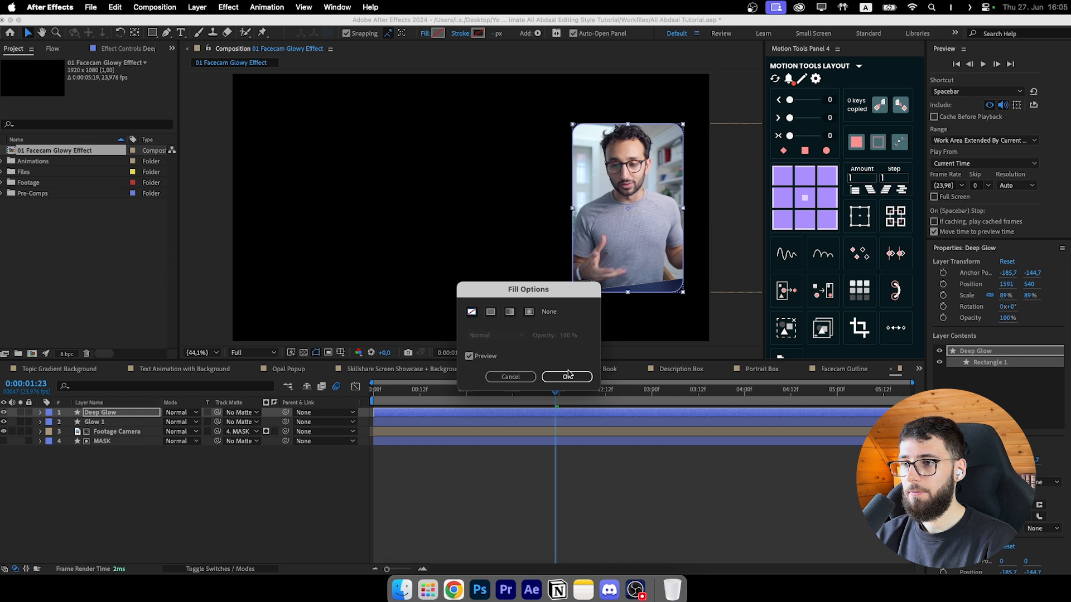
{"action": "left_click", "coordinate": [566, 376]}
Step: Give the Deep Glow shape a solid-colour stroke 4 px wide and compare it with the Glow 1 outline
{"action": "left_click", "coordinate": [477, 34]}
{"action": "left_click", "coordinate": [491, 313]}
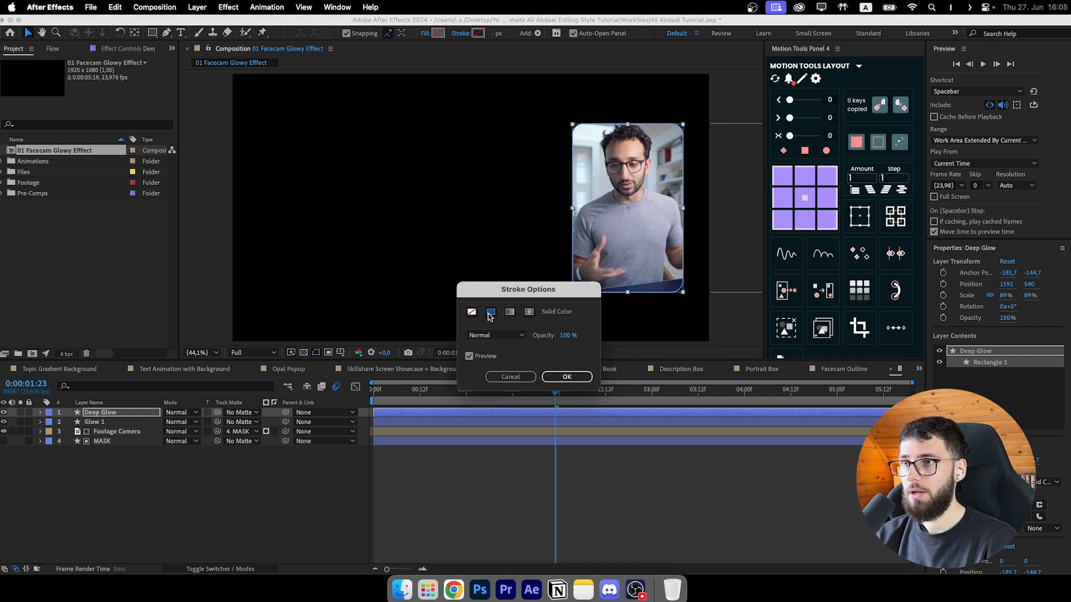
{"action": "left_click", "coordinate": [566, 376]}
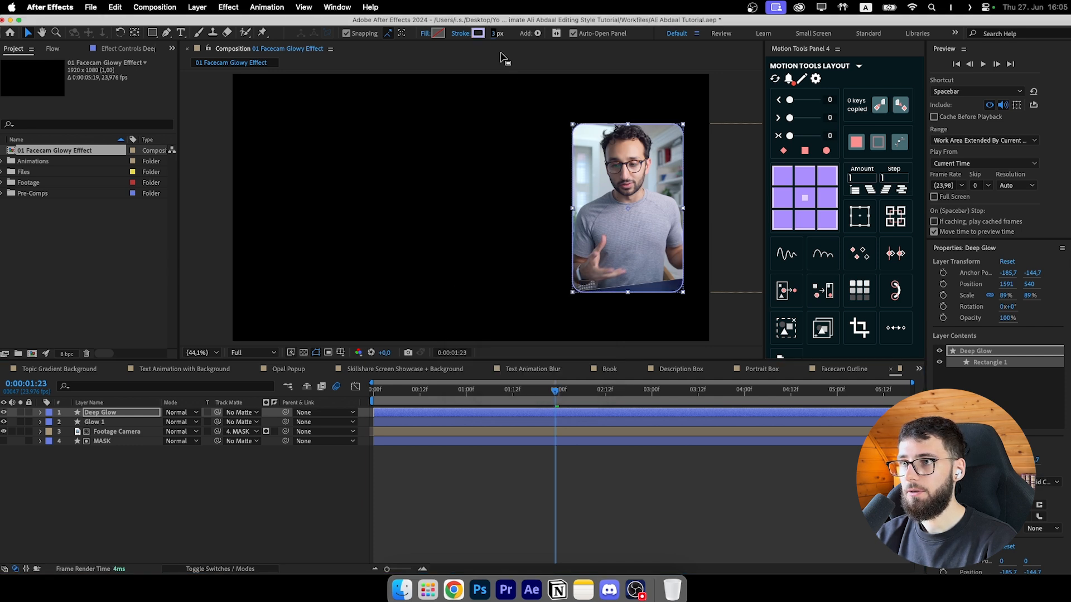
{"action": "left_click_drag", "start_coordinate": [496, 33], "coordinate": [499, 33]}
{"action": "scroll", "coordinate": [575, 304], "scroll_direction": "up", "scroll_amount": 3}
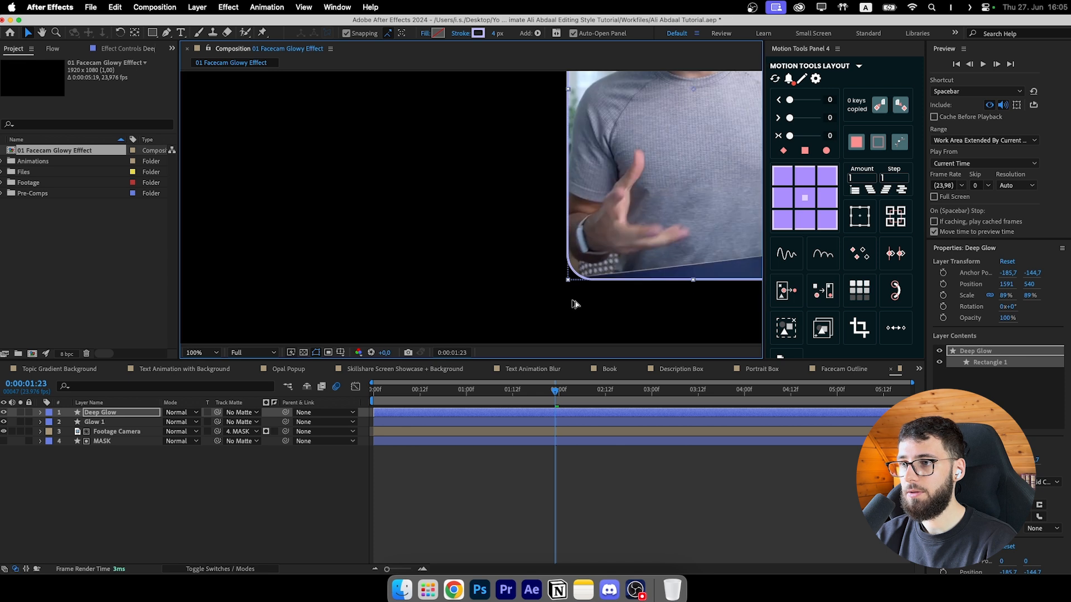
{"action": "left_click", "coordinate": [99, 424]}
{"action": "left_click", "coordinate": [194, 354]}
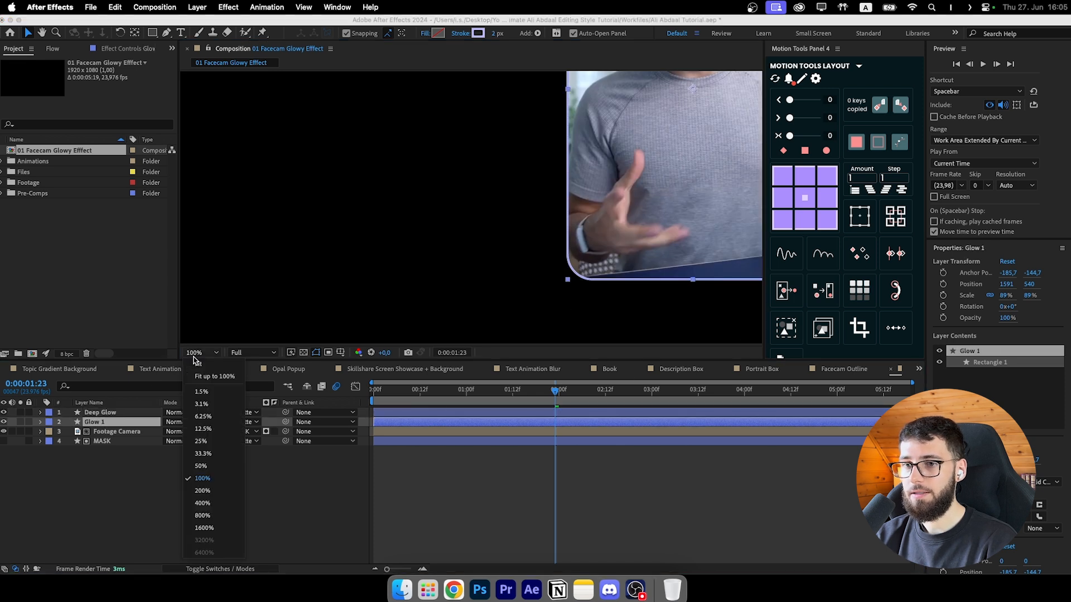
{"action": "left_click", "coordinate": [195, 375]}
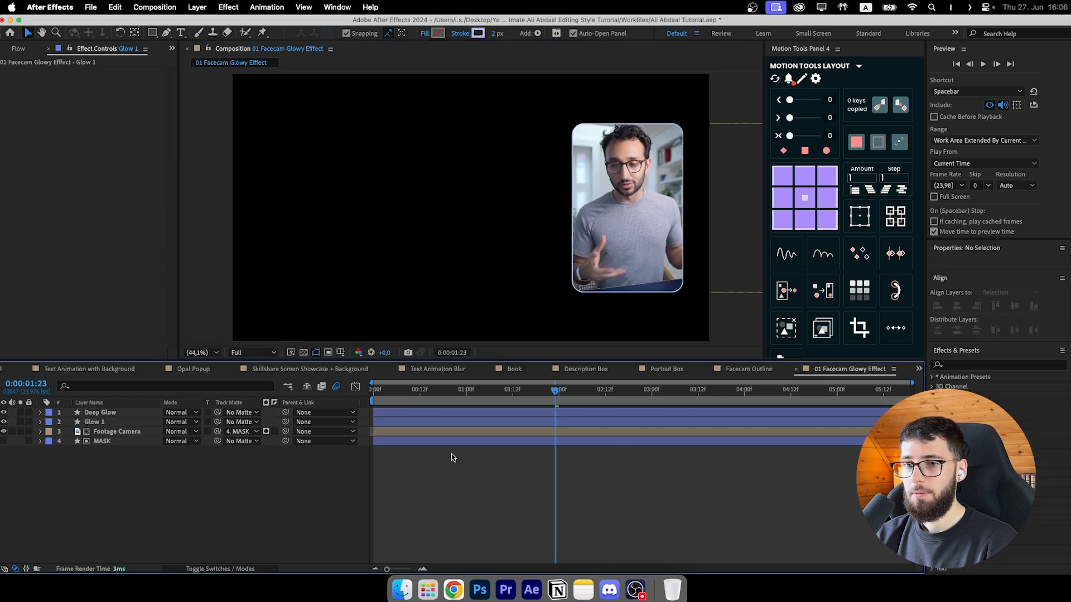
Step: Search the effects for "glow" and apply the Glow effect to the Glow 1 layer
{"action": "left_click", "coordinate": [444, 424]}
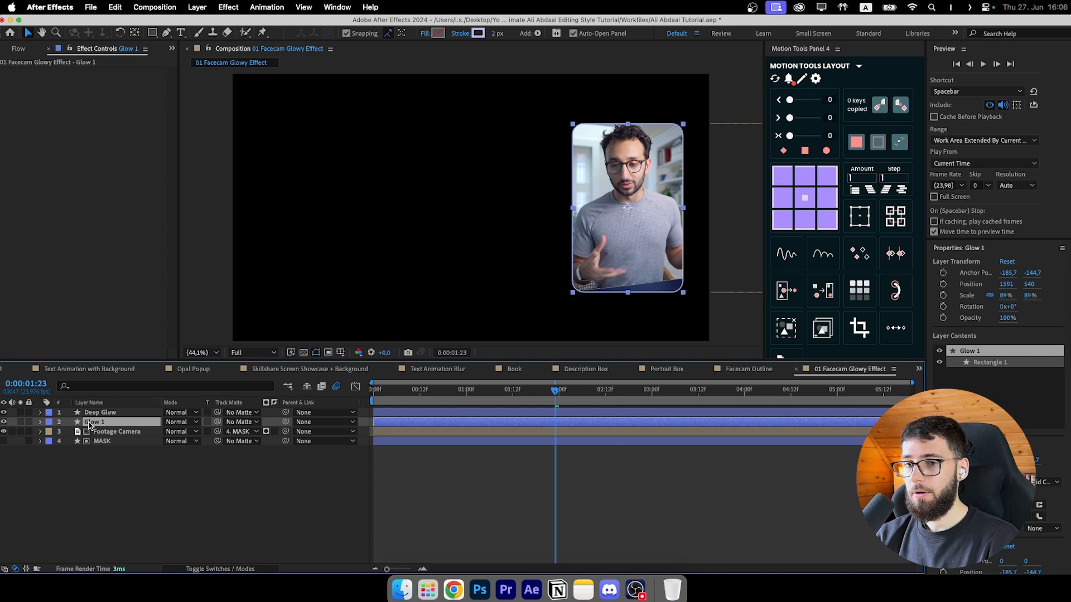
{"action": "key", "text": "super+5"}
{"action": "type", "text": "glow"}
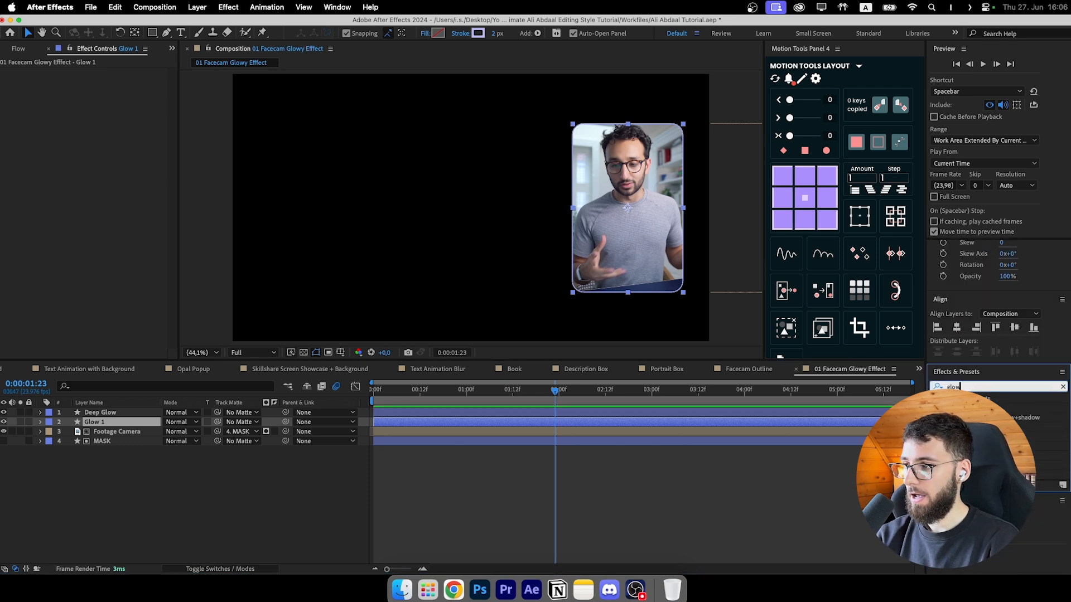
{"action": "left_click_drag", "start_coordinate": [959, 408], "coordinate": [543, 429]}
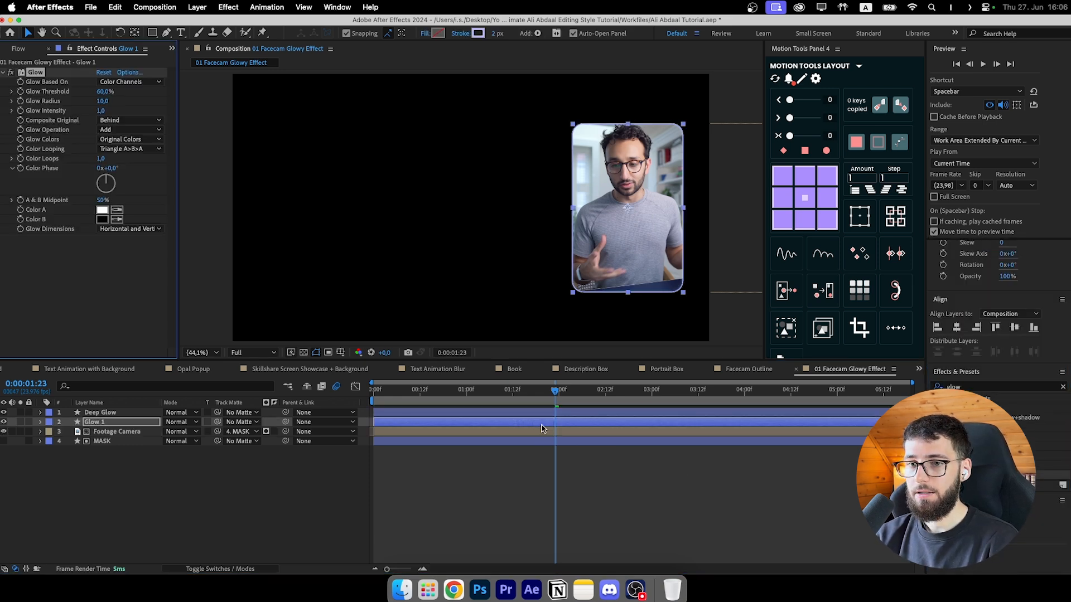
Step: Set the Glow effect's threshold to 14,5%, its radius to 6,0 and its intensity to 1,4
{"action": "left_click", "coordinate": [104, 91]}
{"action": "type", "text": "14,5"}
{"action": "key", "text": "Return"}
{"action": "left_click", "coordinate": [105, 101]}
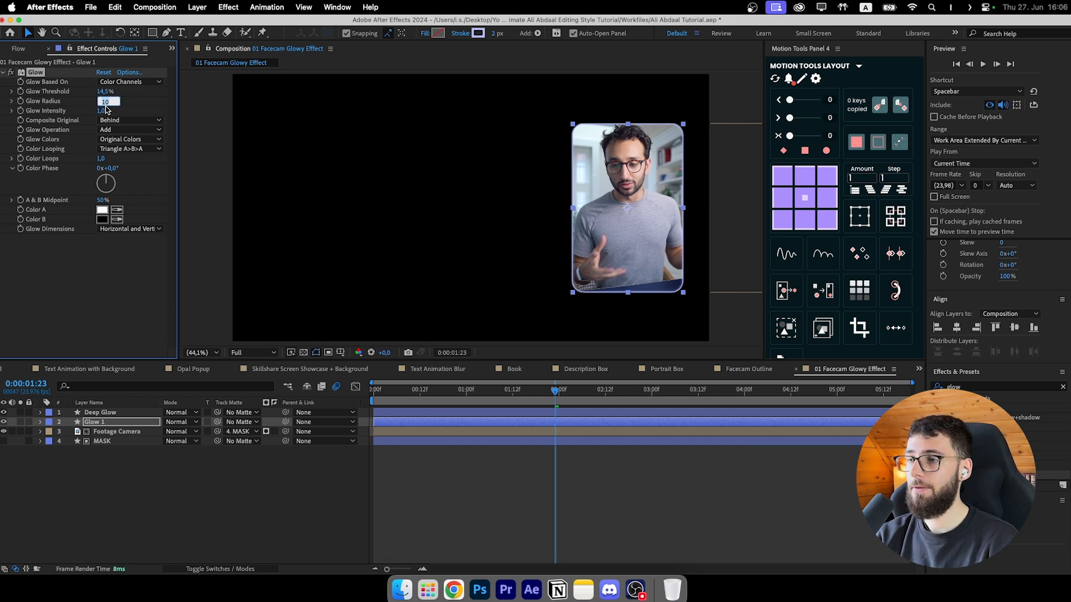
{"action": "left_click", "coordinate": [104, 111]}
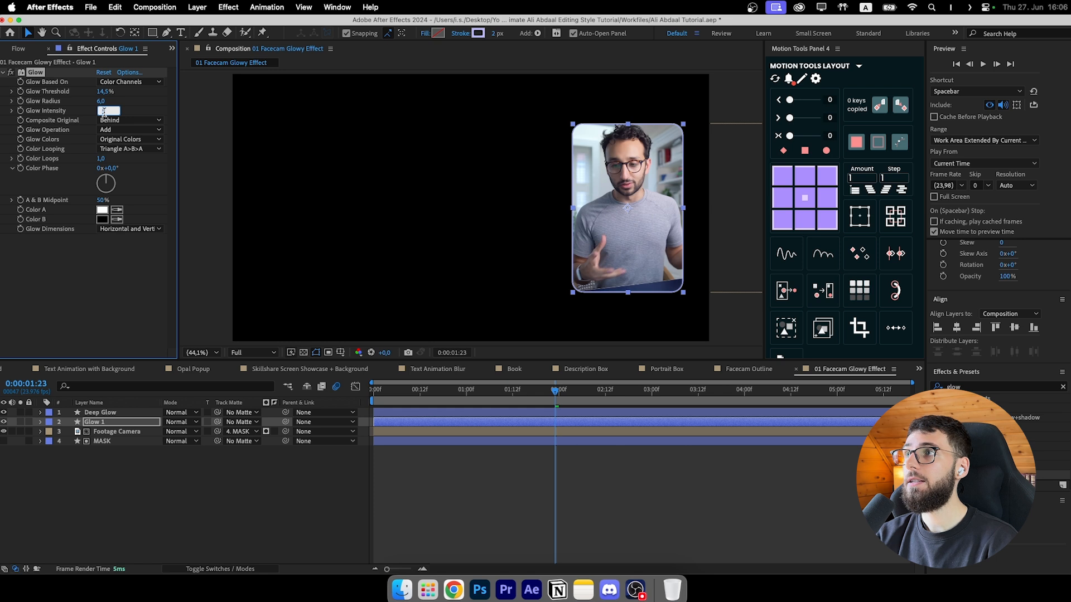
{"action": "type", "text": "1,4"}
{"action": "left_click", "coordinate": [151, 112]}
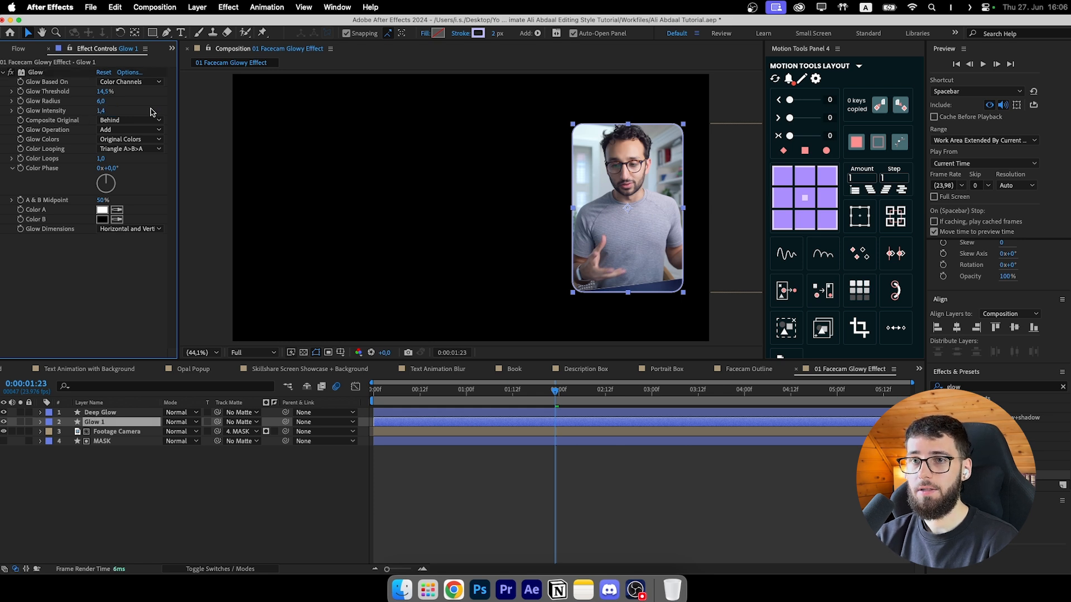
Step: Set the Glow effect's Composite Original to None, Glow Operation to Normal and Glow Colors to A & B Colors
{"action": "left_click", "coordinate": [128, 120]}
{"action": "left_click", "coordinate": [116, 153]}
{"action": "left_click", "coordinate": [118, 130]}
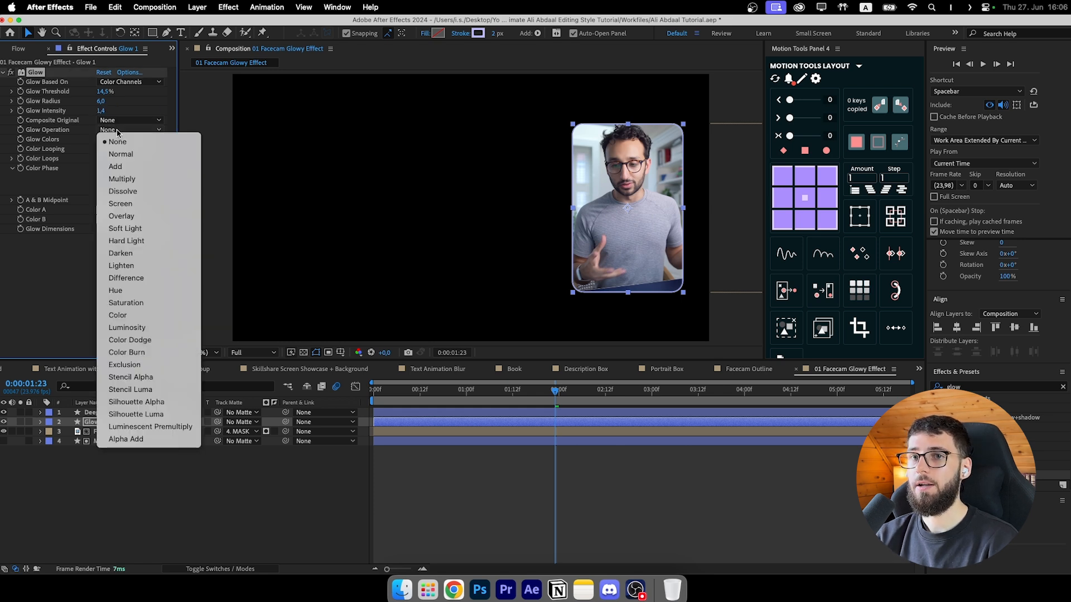
{"action": "left_click", "coordinate": [125, 153]}
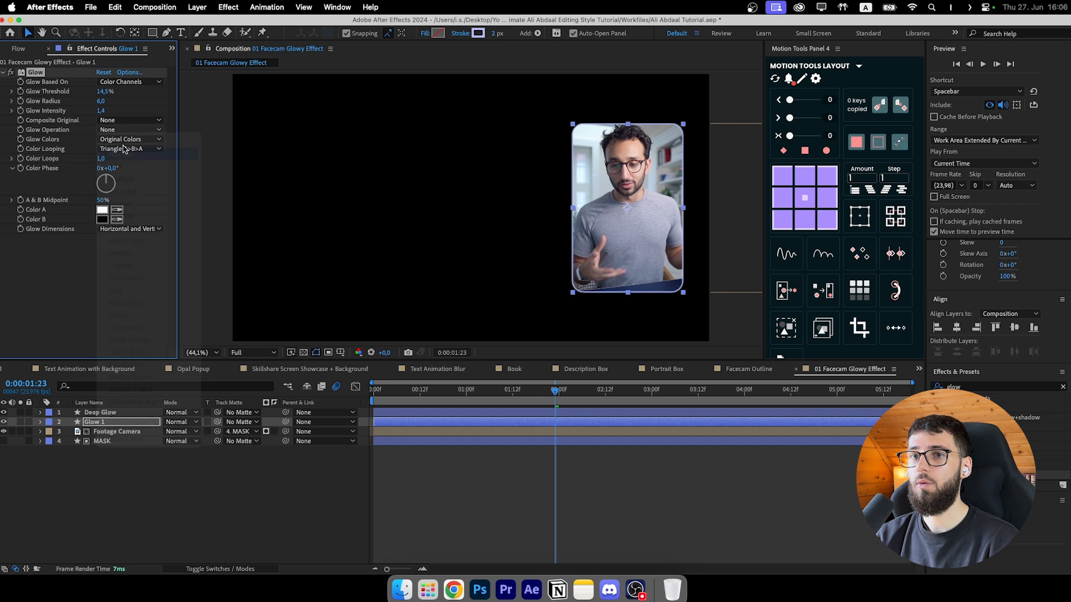
{"action": "left_click", "coordinate": [126, 139]}
{"action": "left_click", "coordinate": [120, 148]}
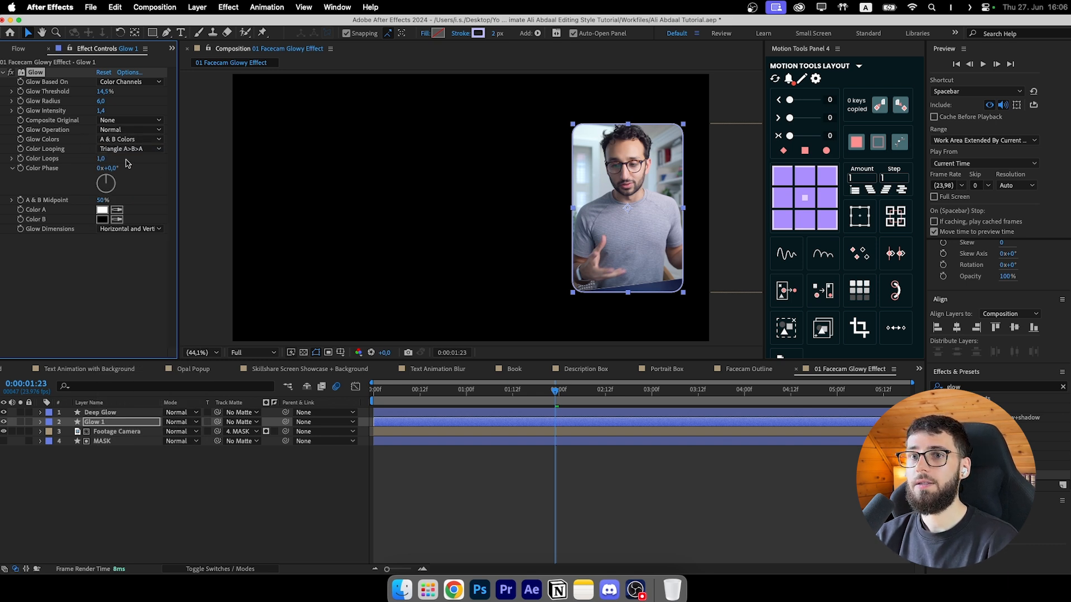
{"action": "left_click", "coordinate": [136, 152]}
{"action": "left_click", "coordinate": [137, 153]}
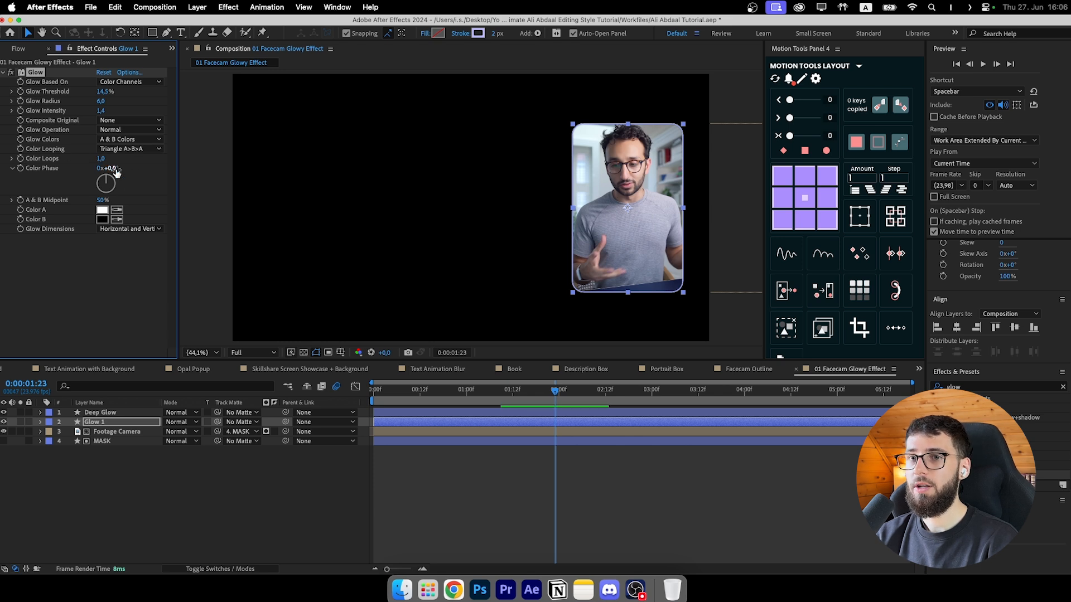
Step: Set the Glow effect's A & B Midpoint to 37%
{"action": "left_click", "coordinate": [104, 200]}
{"action": "left_click", "coordinate": [122, 200]}
{"action": "key", "text": "BackSpace"}
{"action": "key", "text": "BackSpace"}
{"action": "key", "text": "BackSpace"}
{"action": "key", "text": "BackSpace"}
{"action": "key", "text": "BackSpace"}
{"action": "key", "text": "BackSpace"}
{"action": "key", "text": "BackSpace"}
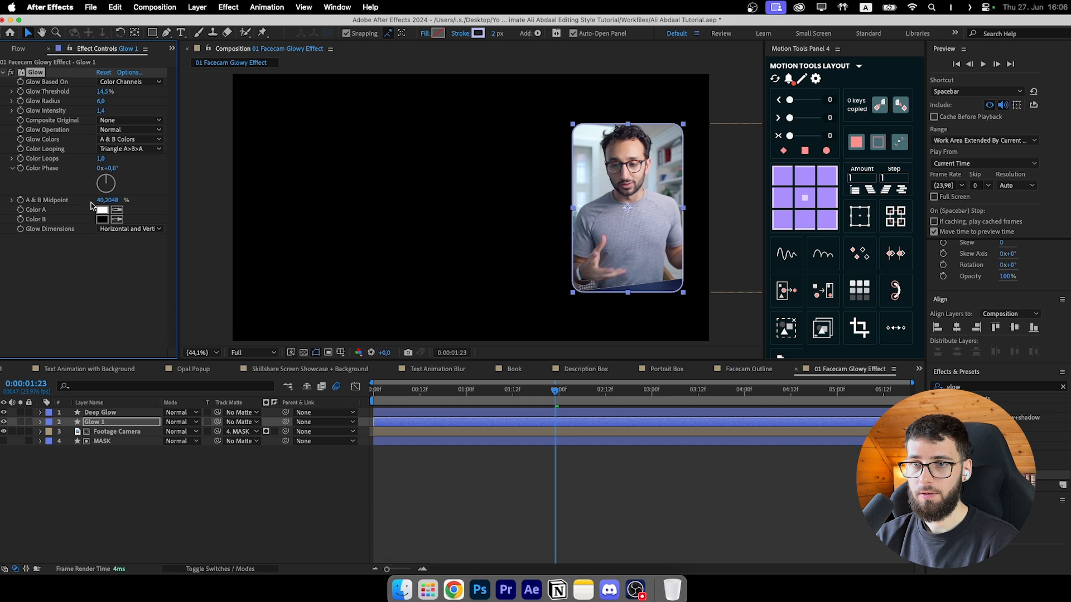
{"action": "type", "text": "37"}
{"action": "key", "text": "Return"}
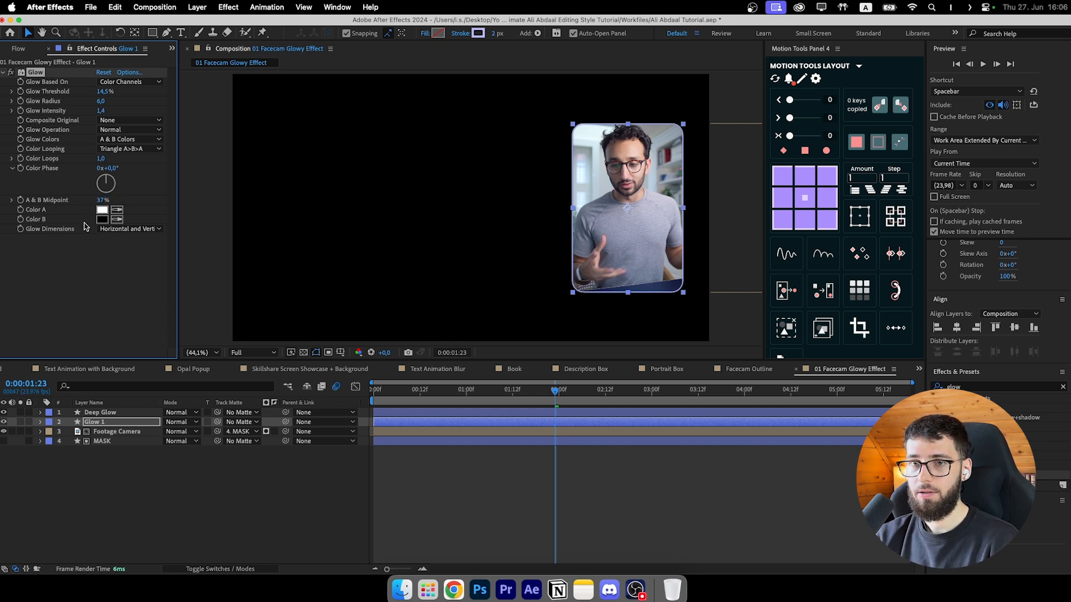
Step: Change the Glow effect's Color A to a light purple
{"action": "left_click", "coordinate": [102, 211]}
{"action": "left_click", "coordinate": [748, 419]}
{"action": "left_click_drag", "start_coordinate": [753, 419], "coordinate": [754, 405]}
{"action": "mouse_move", "coordinate": [687, 373]}
{"action": "left_mouse_down"}
{"action": "mouse_move", "coordinate": [665, 344]}
{"action": "mouse_move", "coordinate": [669, 362]}
{"action": "mouse_move", "coordinate": [653, 352]}
{"action": "mouse_move", "coordinate": [654, 366]}
{"action": "left_mouse_up"}
{"action": "left_click", "coordinate": [838, 357]}
Step: Change the Glow effect's Color B to the blue 6368FF and deselect the layer
{"action": "left_click", "coordinate": [103, 219]}
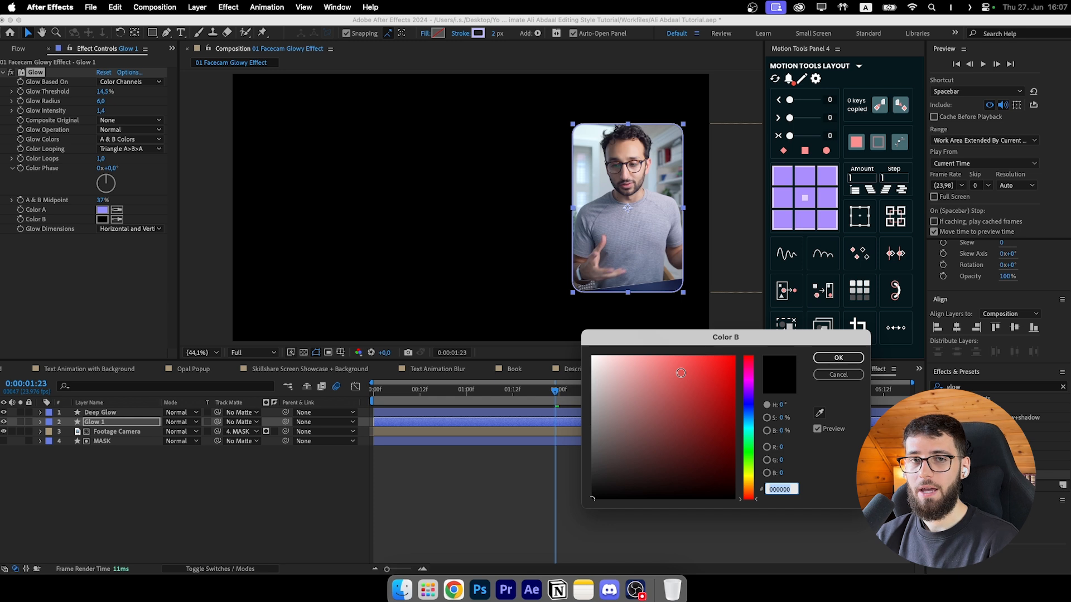
{"action": "left_click_drag", "start_coordinate": [748, 411], "coordinate": [749, 405]}
{"action": "mouse_move", "coordinate": [675, 363]}
{"action": "left_mouse_down"}
{"action": "mouse_move", "coordinate": [654, 351]}
{"action": "mouse_move", "coordinate": [680, 349]}
{"action": "left_mouse_up"}
{"action": "left_click", "coordinate": [751, 406]}
{"action": "left_click_drag", "start_coordinate": [752, 405], "coordinate": [752, 405]}
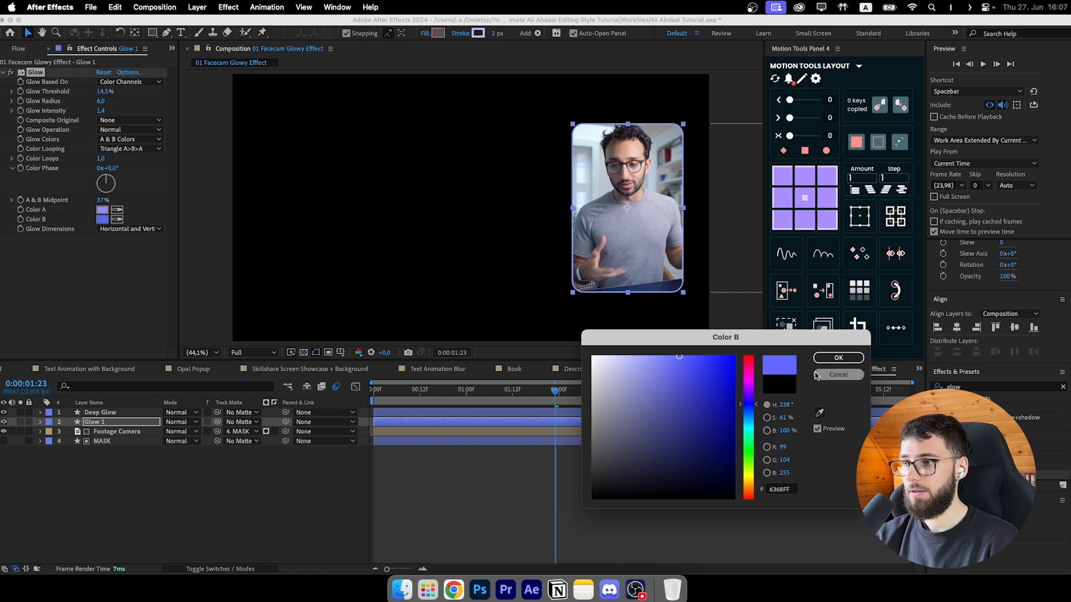
{"action": "left_click", "coordinate": [839, 358]}
{"action": "left_click", "coordinate": [234, 314]}
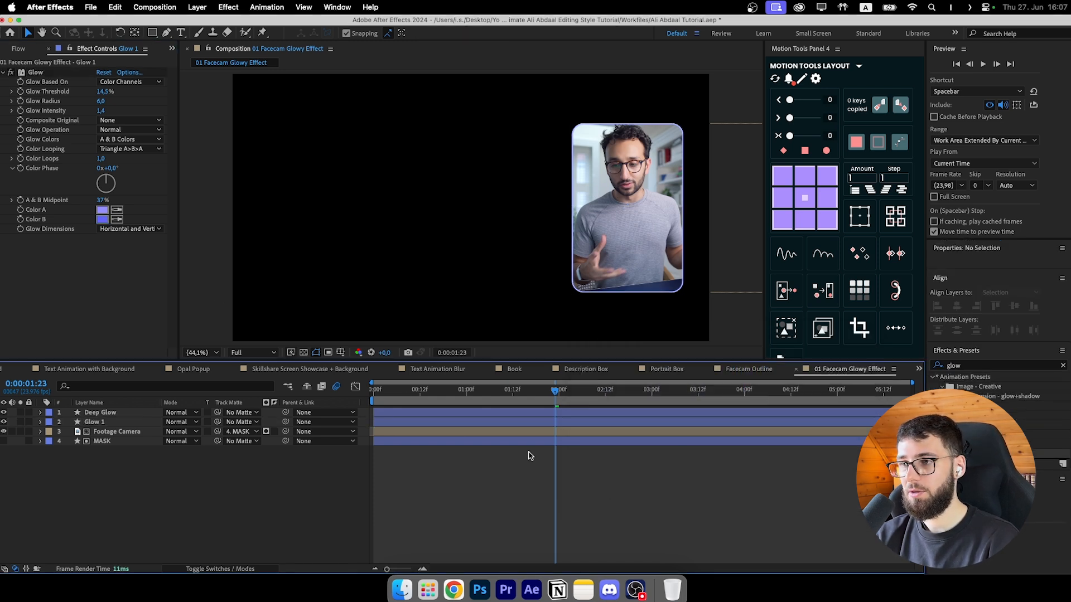
Step: Examine the Glow 1 outline up close around the facecam's edges with the Deep Glow layer hidden
{"action": "scroll", "coordinate": [650, 234], "scroll_direction": "up", "scroll_amount": 3}
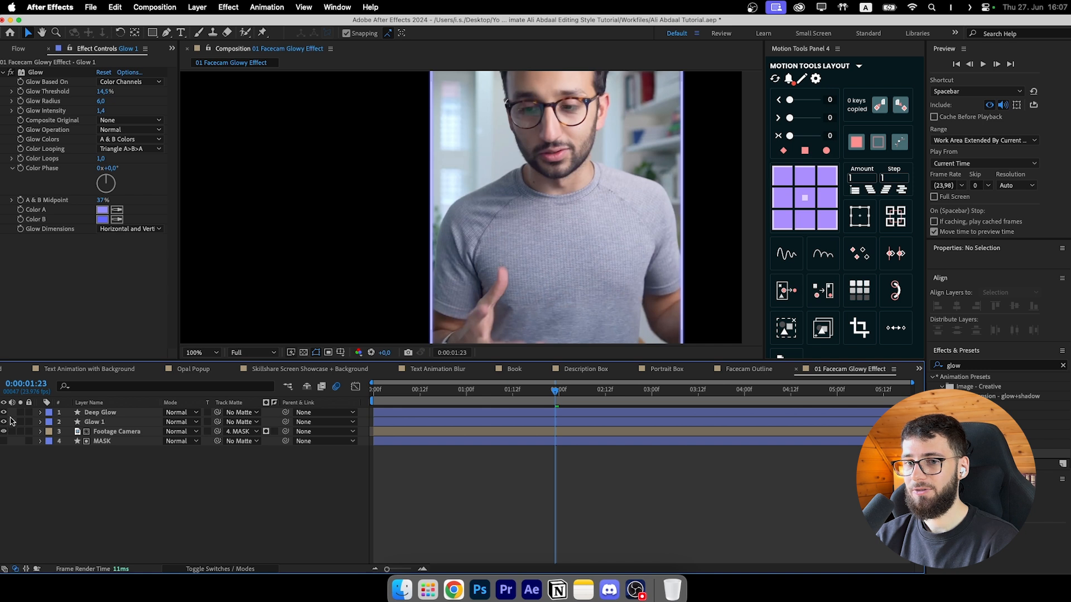
{"action": "scroll", "coordinate": [483, 260], "scroll_direction": "up", "scroll_amount": 2}
{"action": "key", "text": "space"}
{"action": "left_click_drag", "start_coordinate": [375, 260], "coordinate": [499, 151]}
{"action": "left_click_drag", "start_coordinate": [545, 260], "coordinate": [553, 160]}
{"action": "left_click_drag", "start_coordinate": [582, 229], "coordinate": [531, 210]}
{"action": "scroll", "coordinate": [533, 212], "scroll_direction": "down", "scroll_amount": 2}
{"action": "key", "text": "space"}
{"action": "left_click_drag", "start_coordinate": [625, 287], "coordinate": [655, 235]}
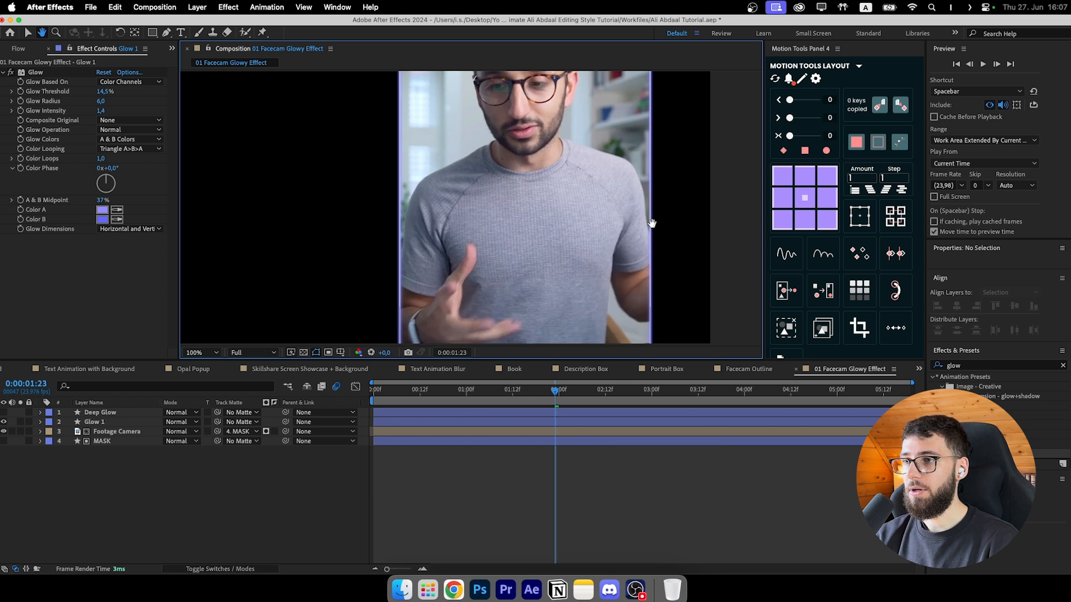
Step: Switch to Premiere Pro to examine the finished facecam outline in the V1 sequence, and return to After Effects
{"action": "left_click", "coordinate": [510, 589]}
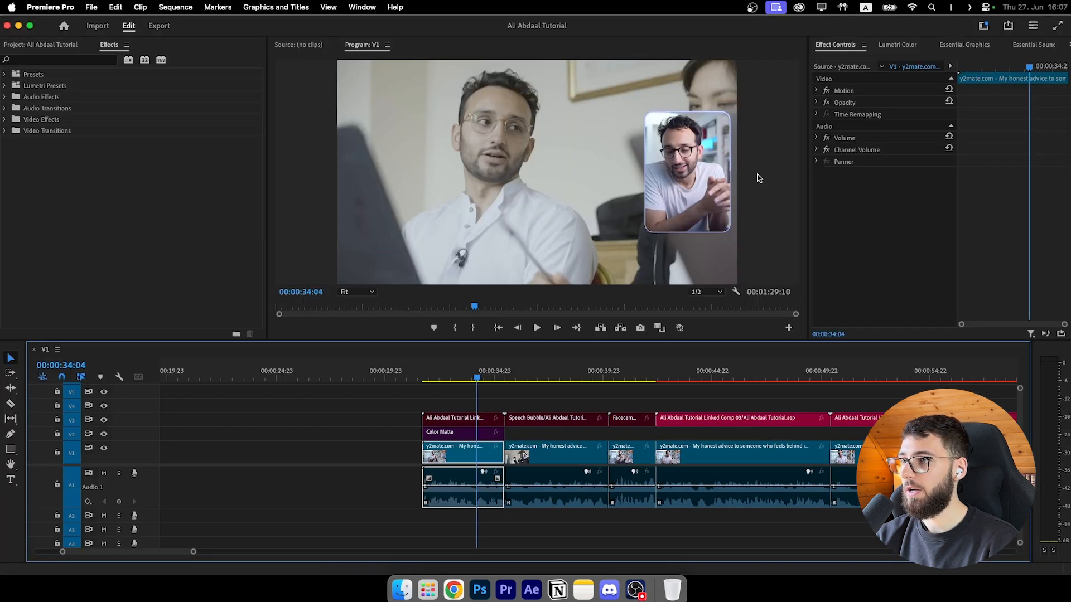
{"action": "scroll", "coordinate": [758, 179], "scroll_direction": "up", "scroll_amount": 3}
{"action": "scroll", "coordinate": [748, 176], "scroll_direction": "down", "scroll_amount": 8}
{"action": "left_click", "coordinate": [360, 292]}
{"action": "left_click", "coordinate": [363, 302]}
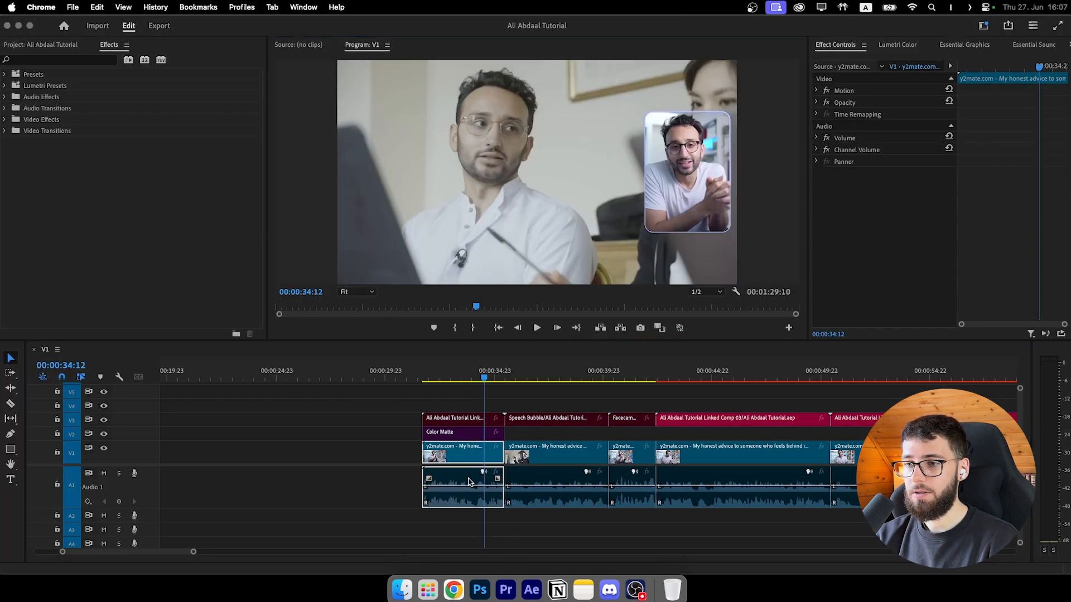
{"action": "left_click", "coordinate": [531, 590]}
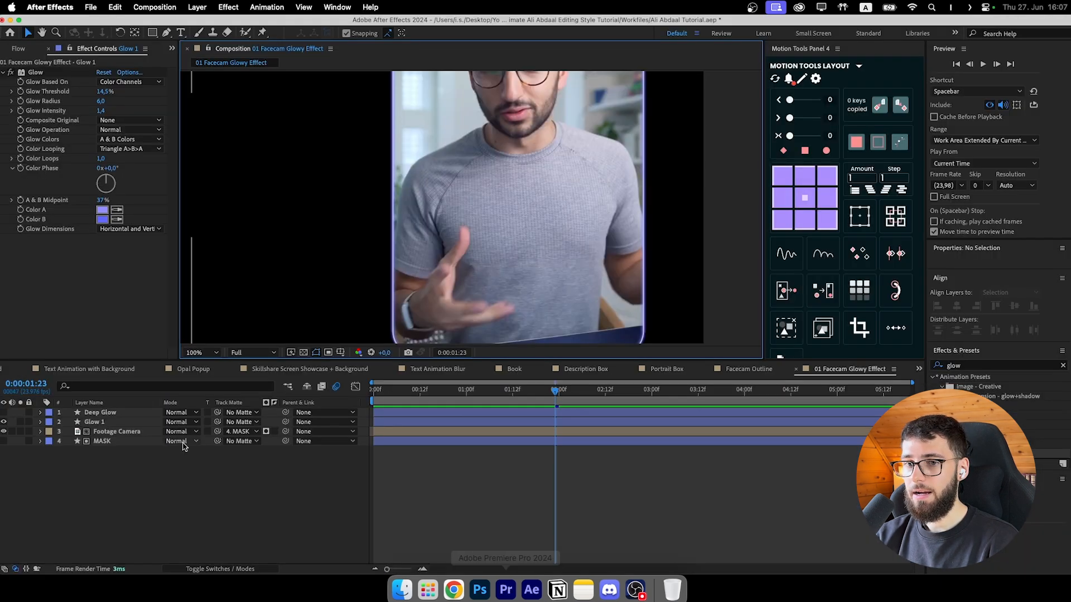
Step: Apply the Deep Glow effect to the visible Deep Glow layer and collapse the effect's Input settings
{"action": "left_click", "coordinate": [106, 413]}
{"action": "left_click", "coordinate": [202, 352]}
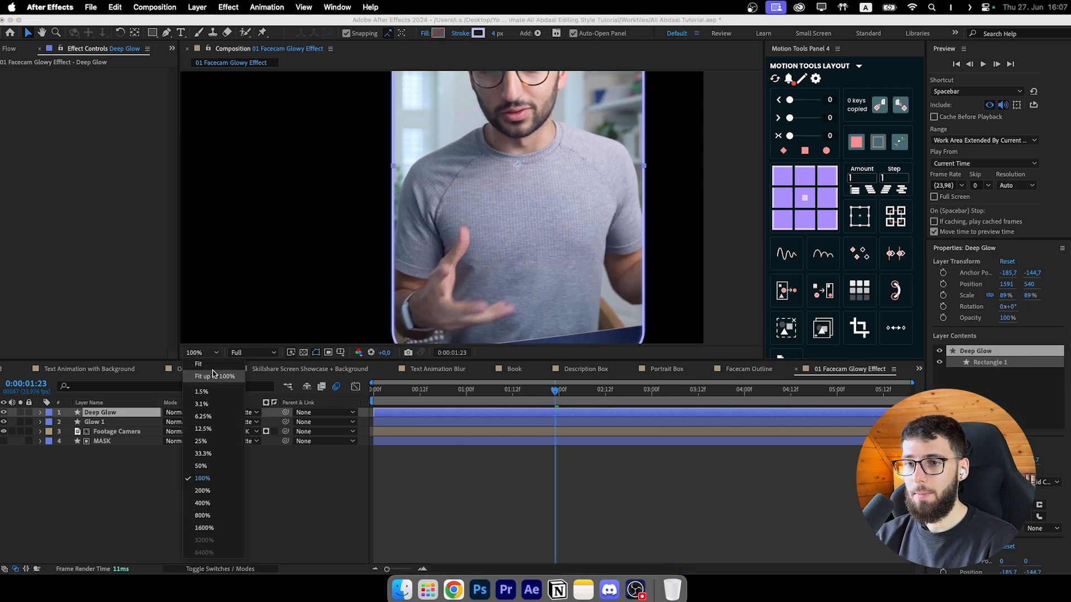
{"action": "left_click", "coordinate": [204, 403]}
{"action": "scroll", "coordinate": [998, 279], "scroll_direction": "down", "scroll_amount": 3}
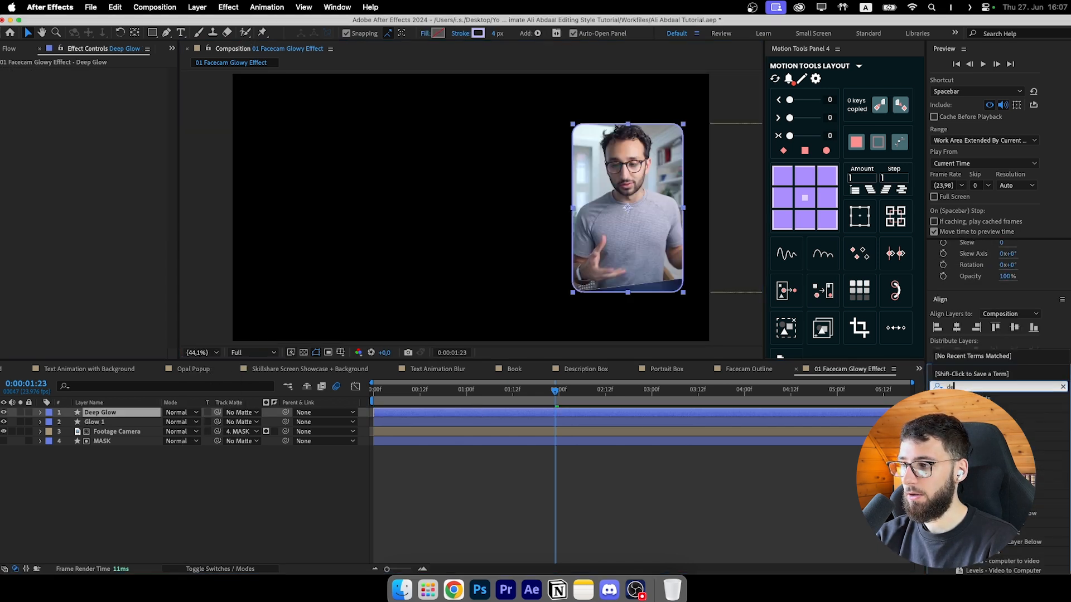
{"action": "left_click_drag", "start_coordinate": [976, 406], "coordinate": [832, 414]}
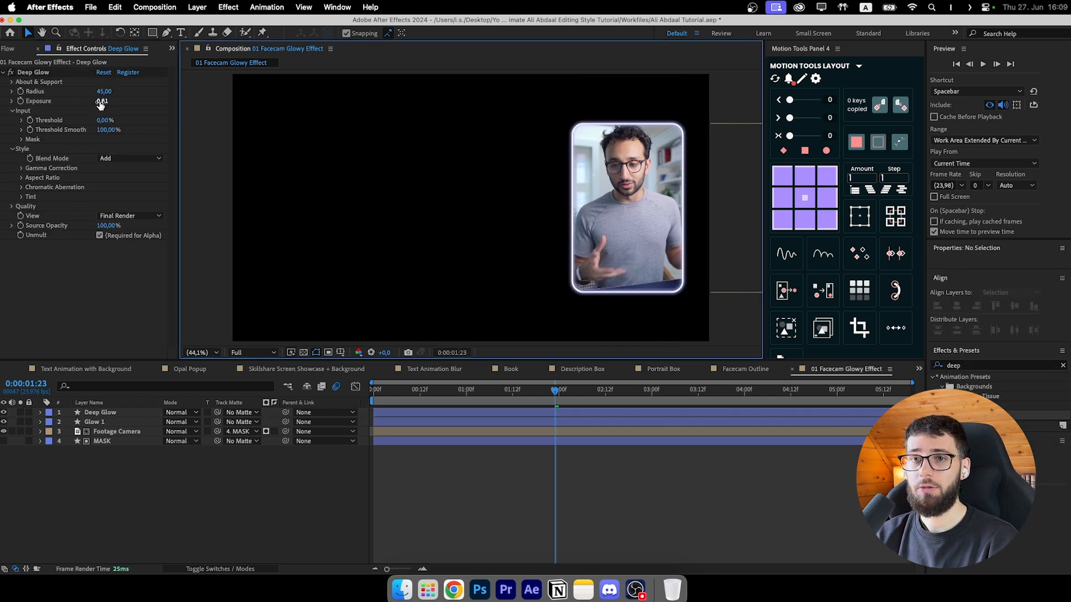
{"action": "left_click", "coordinate": [101, 111]}
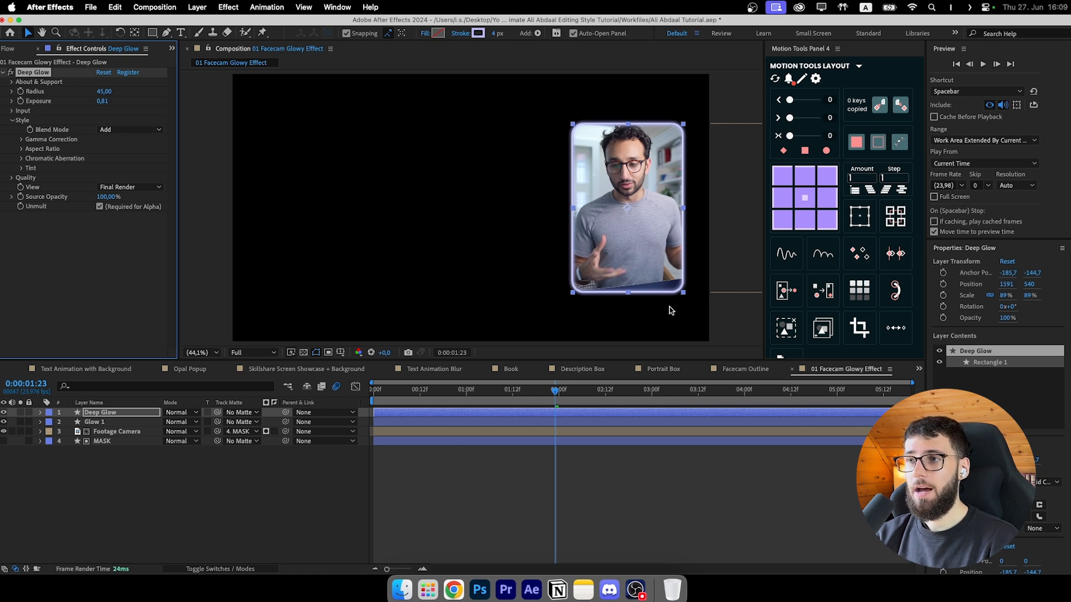
Step: Set the Deep Glow shape's stroke width to 2 px
{"action": "scroll", "coordinate": [608, 256], "scroll_direction": "up", "scroll_amount": 3}
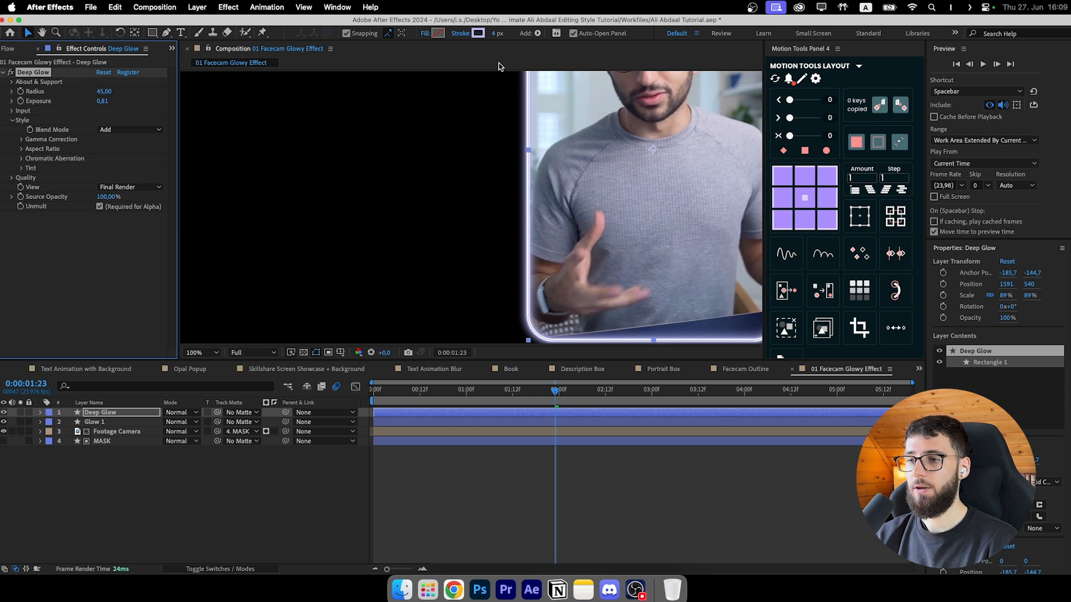
{"action": "left_click", "coordinate": [495, 33]}
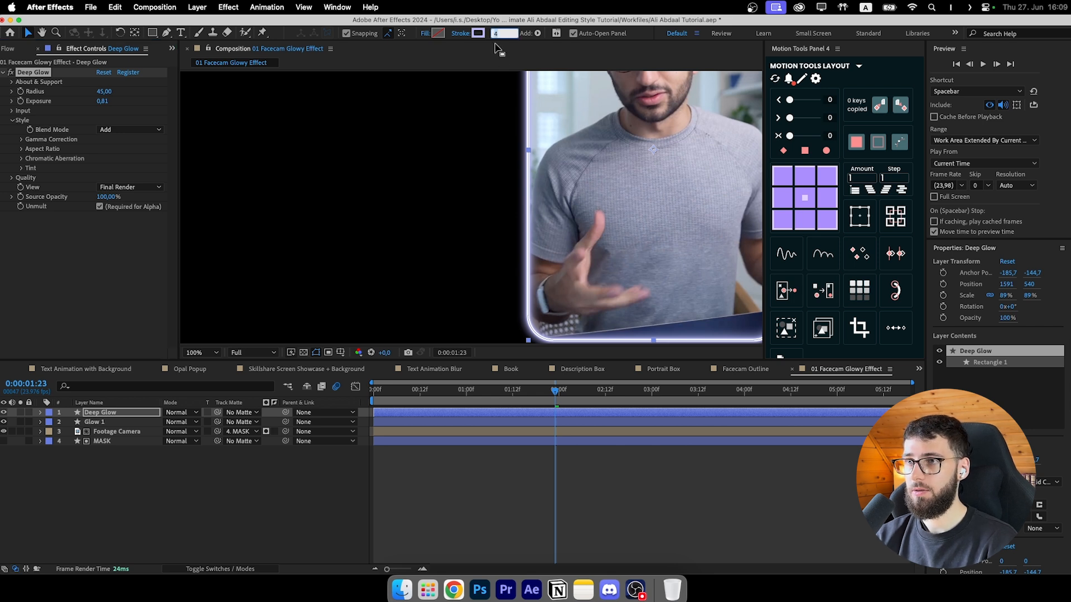
{"action": "type", "text": "2"}
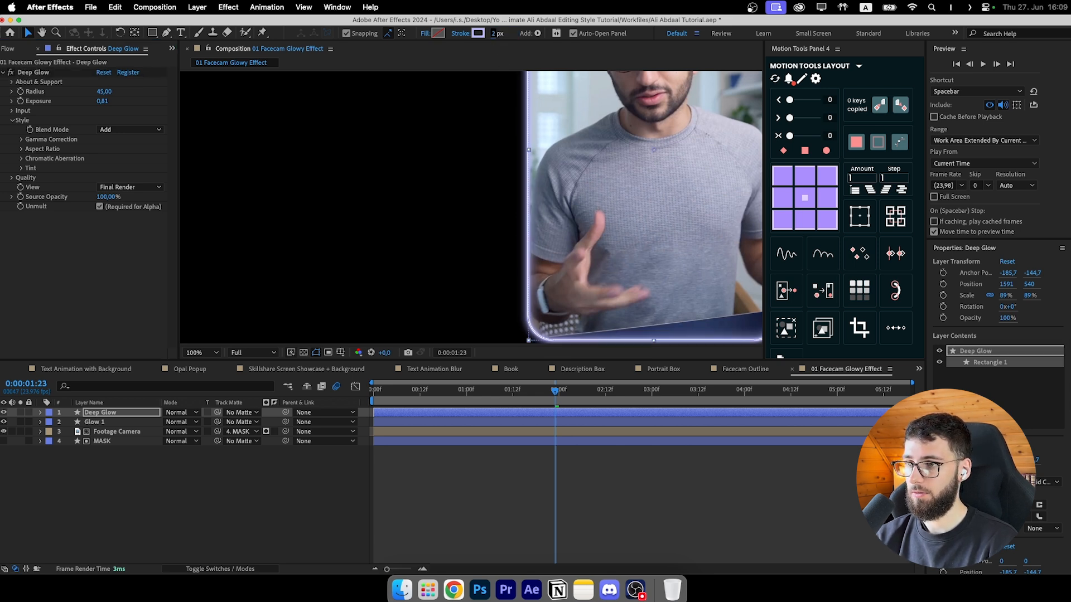
Step: Change the Deep Glow shape's stroke colour to 9090FF and deselect the layer
{"action": "left_click", "coordinate": [477, 34]}
{"action": "left_click", "coordinate": [654, 360]}
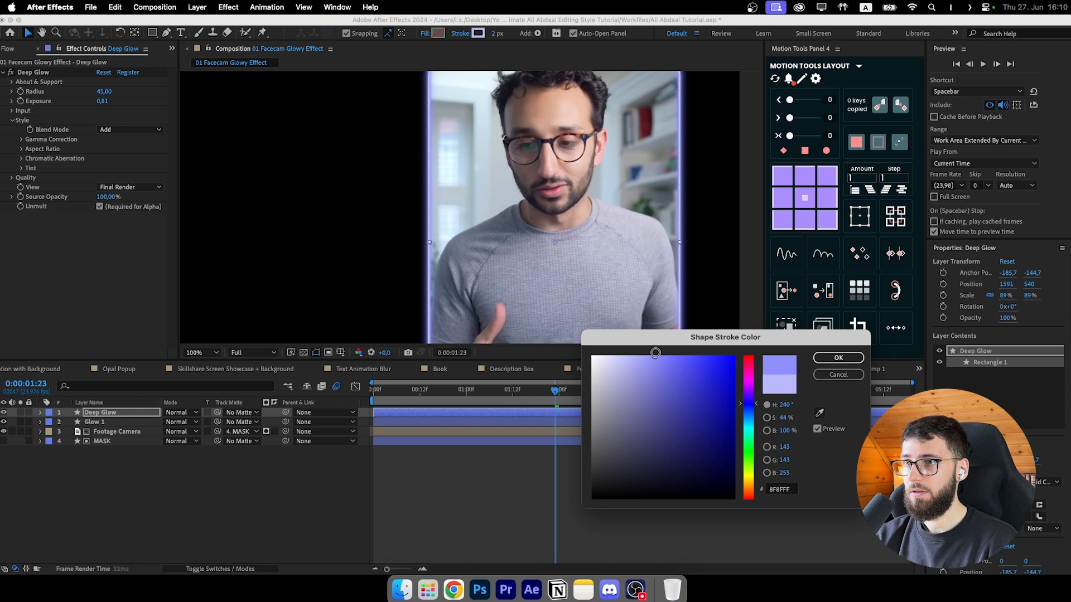
{"action": "left_click_drag", "start_coordinate": [645, 367], "coordinate": [640, 349]}
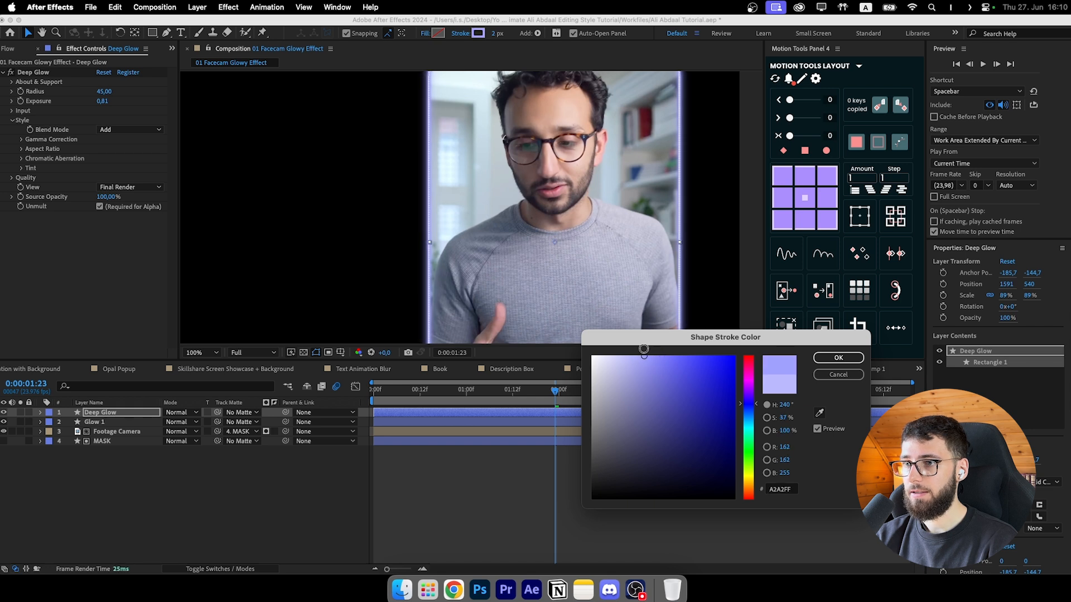
{"action": "left_click_drag", "start_coordinate": [658, 375], "coordinate": [653, 353]}
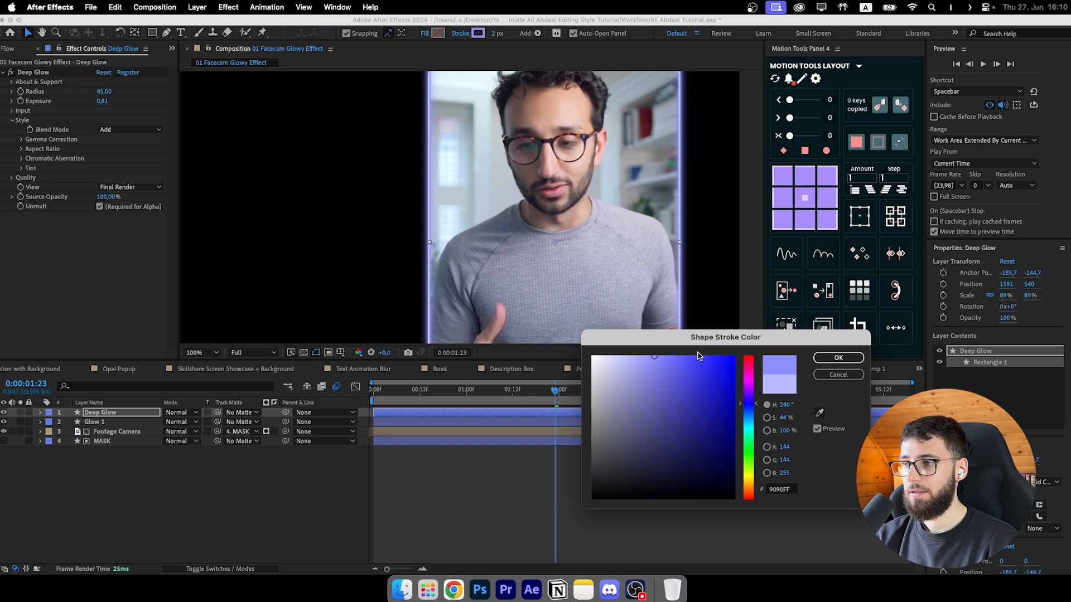
{"action": "left_click", "coordinate": [838, 358]}
{"action": "left_click", "coordinate": [721, 531]}
Step: Preview the facecam shrinking into its glowing frame from the start of the composition, with the layer switches shown
{"action": "scroll", "coordinate": [542, 192], "scroll_direction": "down", "scroll_amount": 2}
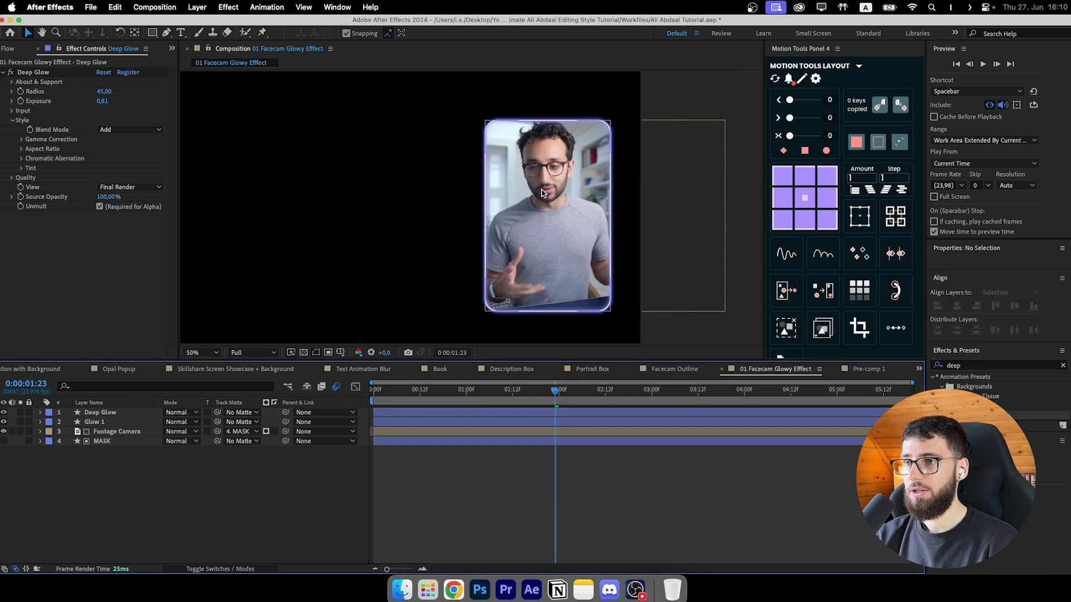
{"action": "left_click", "coordinate": [196, 352]}
{"action": "left_click", "coordinate": [212, 376]}
{"action": "left_click", "coordinate": [416, 389]}
{"action": "key", "text": "space"}
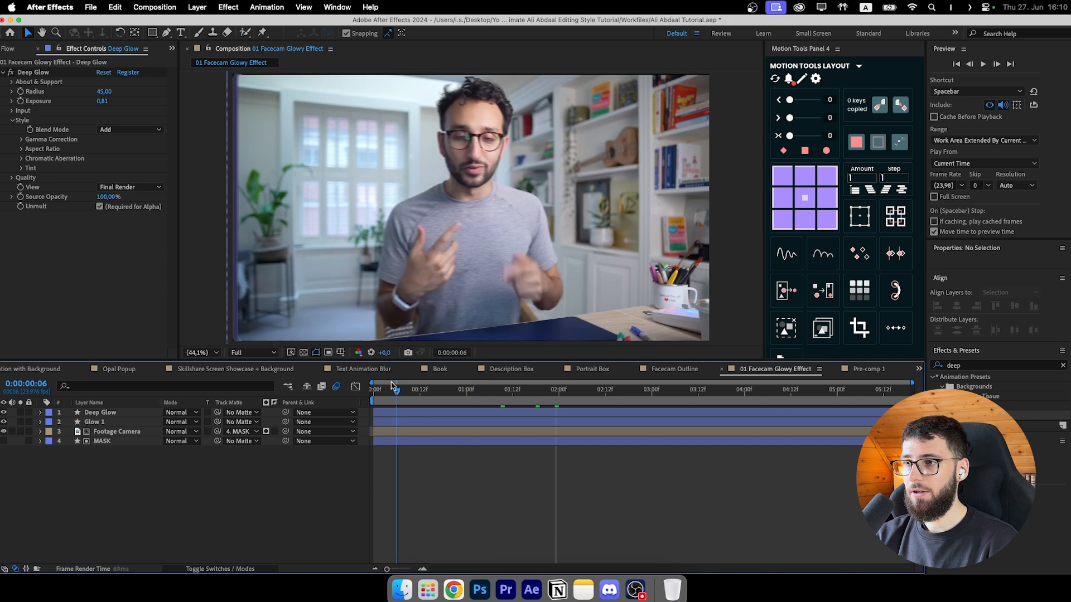
{"action": "key", "text": "F4"}
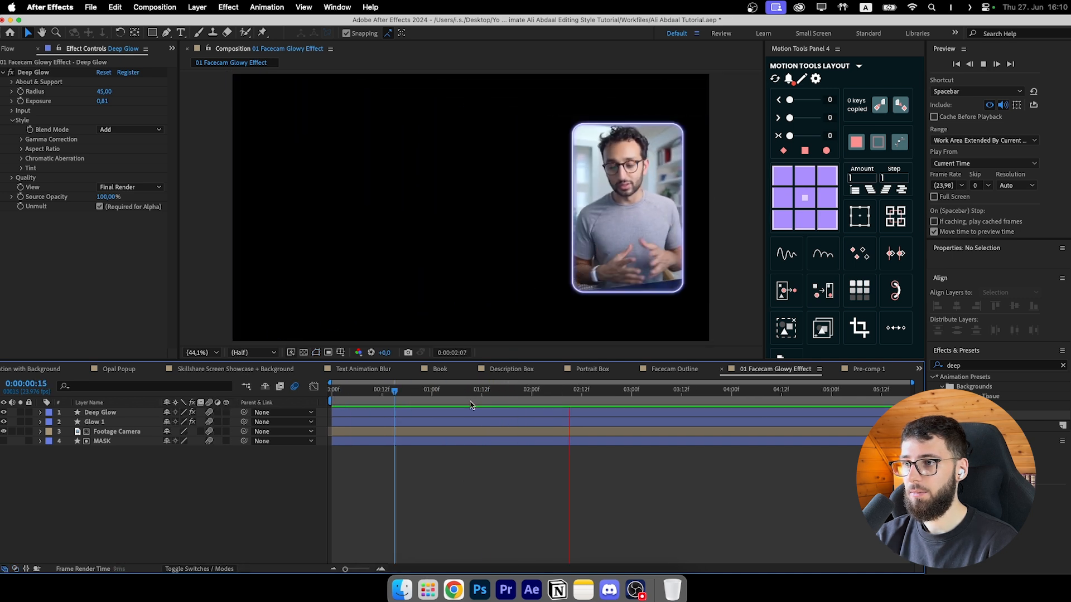
{"action": "key", "text": "space"}
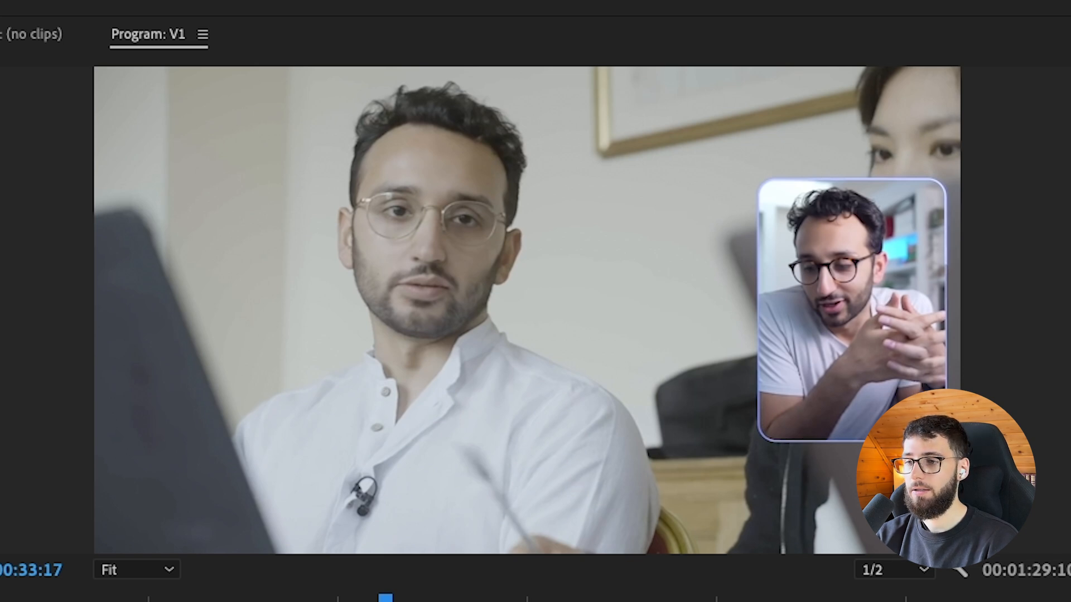
Step: Review the glowing facecam overlay over the B-roll in the Premiere Pro sequence
{"action": "key", "text": "space"}
{"action": "left_click_drag", "start_coordinate": [395, 598], "coordinate": [391, 599]}
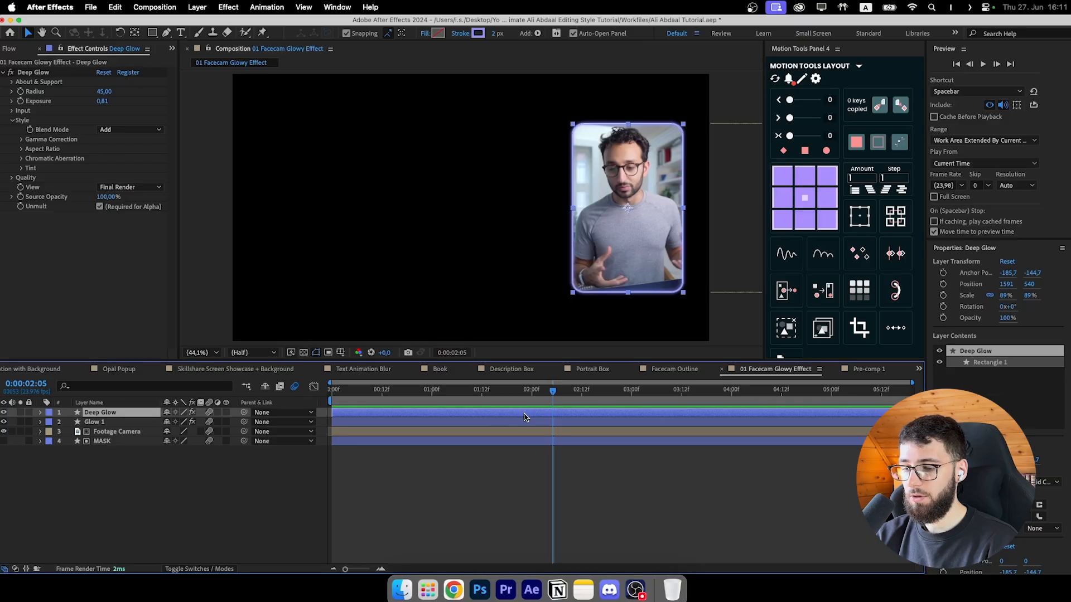
Step: Add Trim Paths to the contents of the Deep Glow shape layer
{"action": "key", "text": "u"}
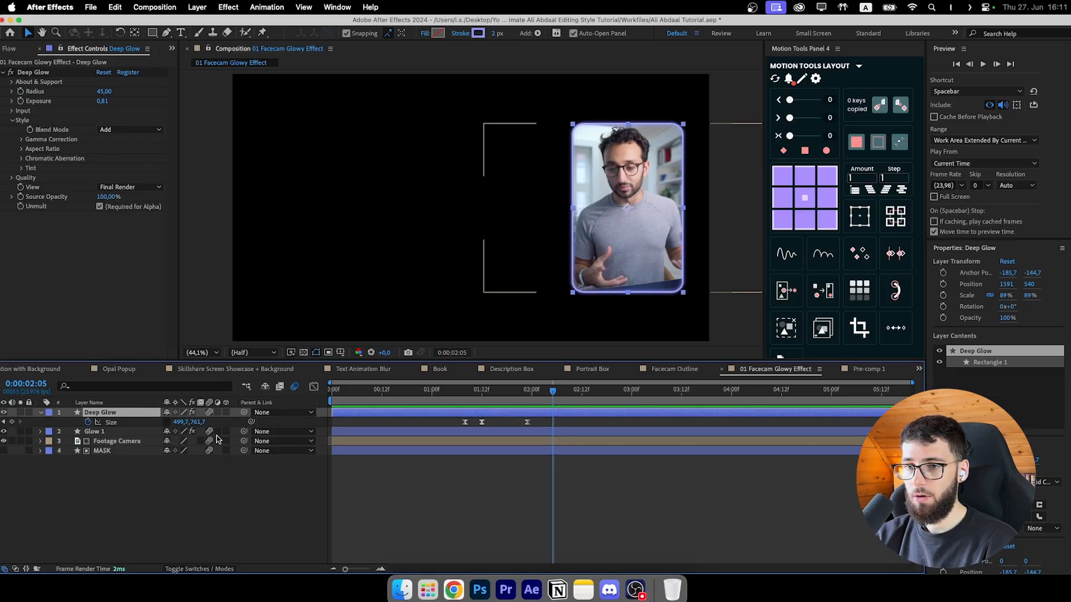
{"action": "left_click", "coordinate": [41, 412]}
{"action": "left_click", "coordinate": [41, 413]}
{"action": "left_click", "coordinate": [231, 422]}
{"action": "left_click", "coordinate": [251, 519]}
{"action": "scroll", "coordinate": [108, 524], "scroll_direction": "down", "scroll_amount": 2}
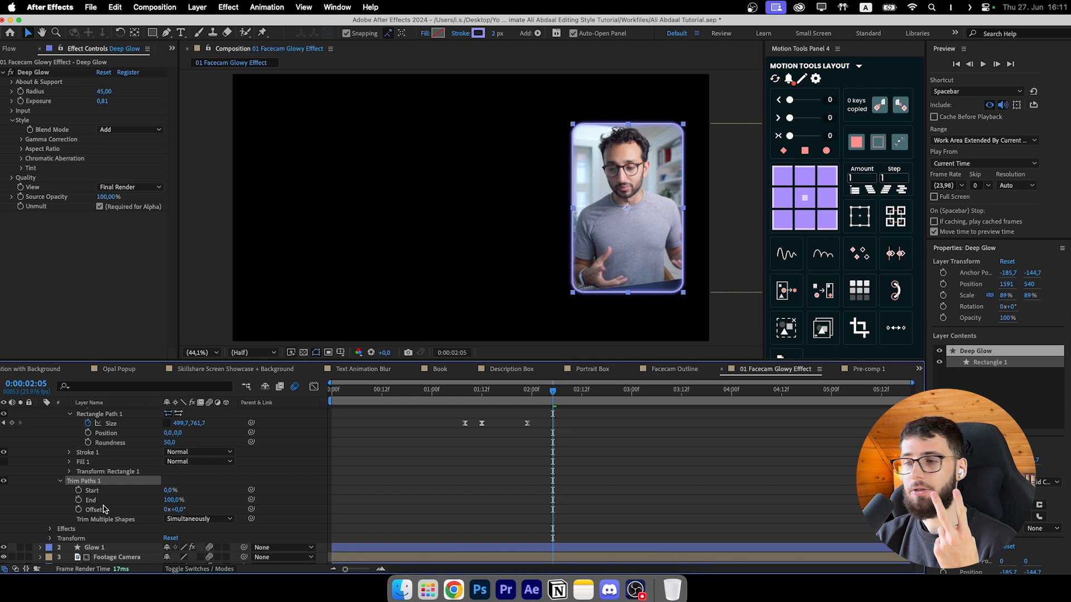
Step: Keyframe the Trim Paths Start and End of the Deep Glow layer at 0:00:02:05 and select both keyframes
{"action": "left_click", "coordinate": [79, 491]}
{"action": "left_click", "coordinate": [79, 500]}
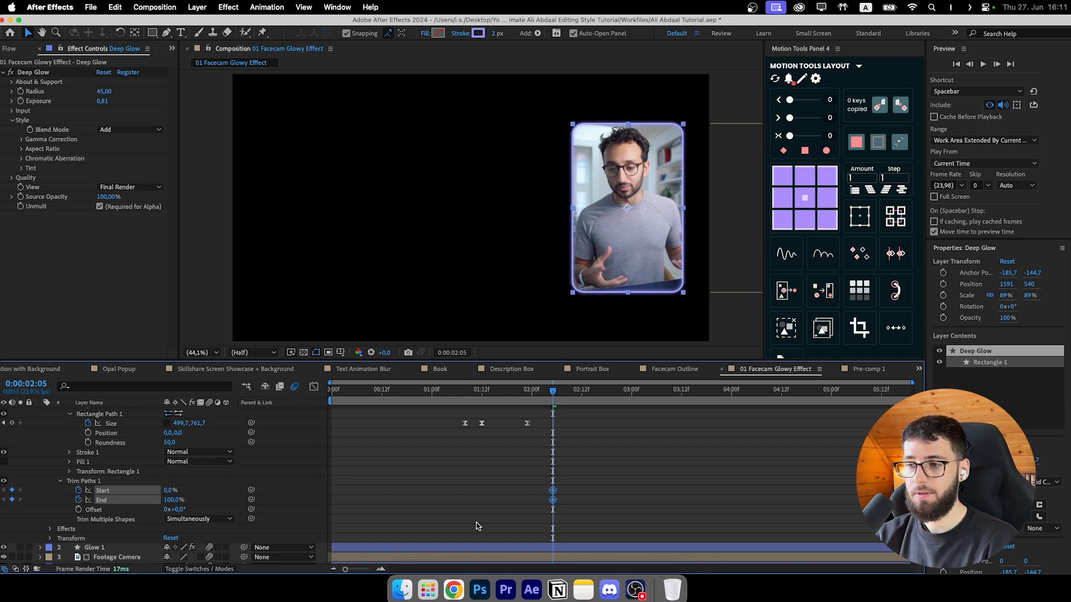
{"action": "left_click", "coordinate": [565, 514]}
{"action": "left_click_drag", "start_coordinate": [571, 512], "coordinate": [542, 483]}
{"action": "left_click", "coordinate": [597, 514]}
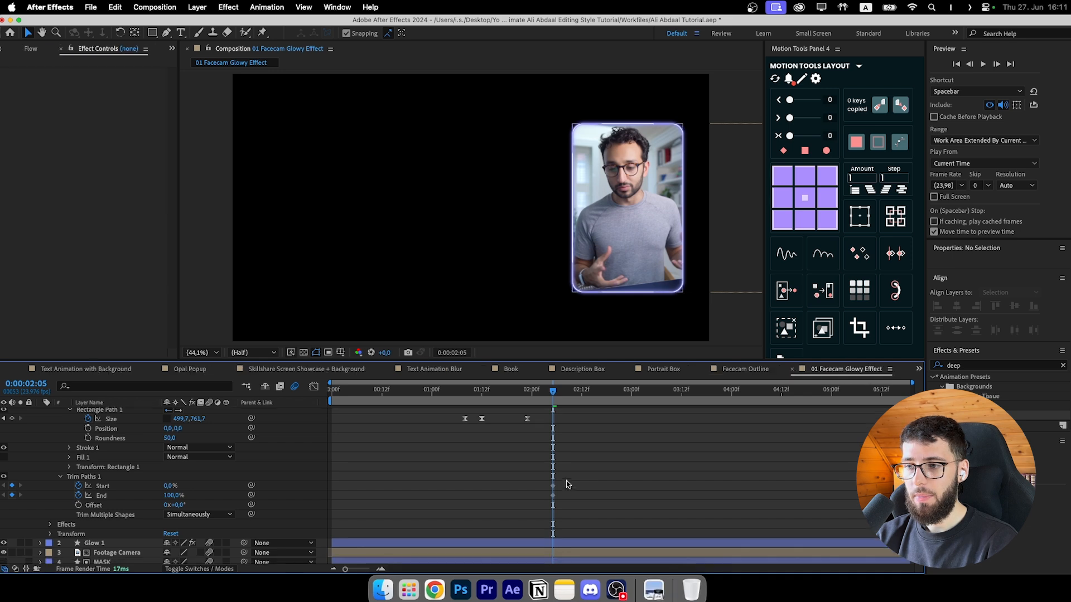
{"action": "left_click_drag", "start_coordinate": [567, 481], "coordinate": [544, 499]}
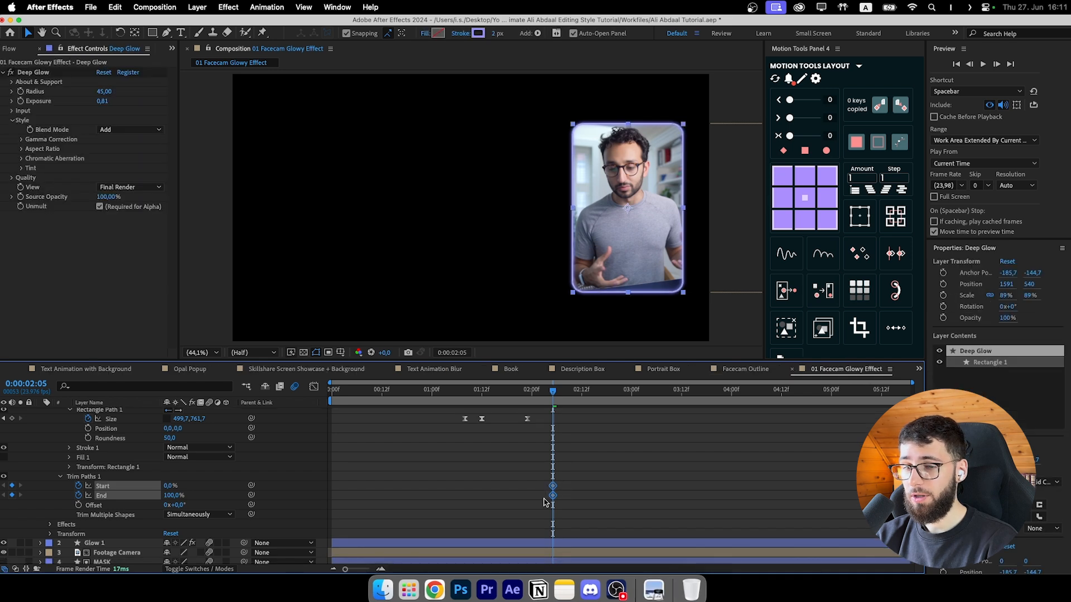
Step: Set the Trim Paths End to 25% at 0:00:02:05 and show only the layer's keyframed properties
{"action": "left_click", "coordinate": [170, 489]}
{"action": "type", "text": "25"}
{"action": "key", "text": "Return"}
{"action": "key", "text": "u"}
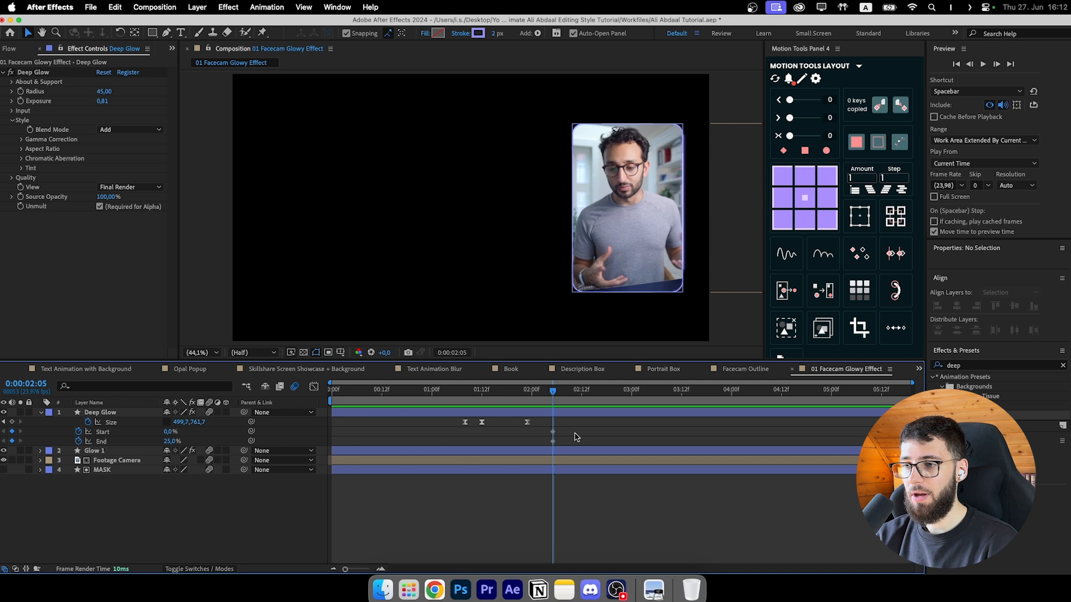
Step: Examine up close how far the trimmed glow runs around the frame, trying a different End value and undoing it
{"action": "scroll", "coordinate": [686, 140], "scroll_direction": "up", "scroll_amount": 3}
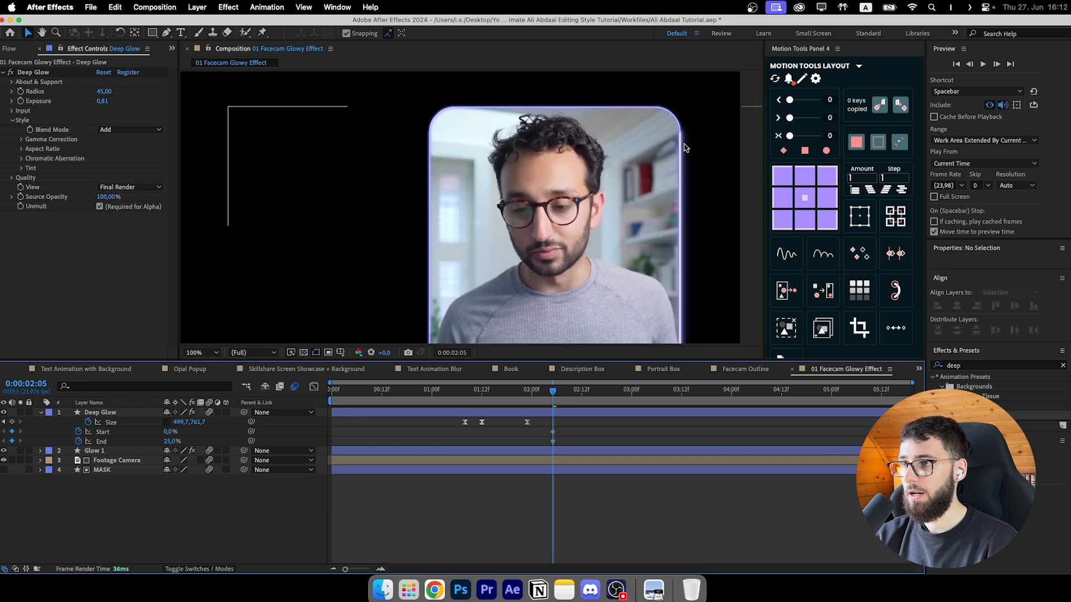
{"action": "key", "text": "space"}
{"action": "left_click_drag", "start_coordinate": [692, 186], "coordinate": [646, 109]}
{"action": "left_click_drag", "start_coordinate": [658, 257], "coordinate": [649, 152]}
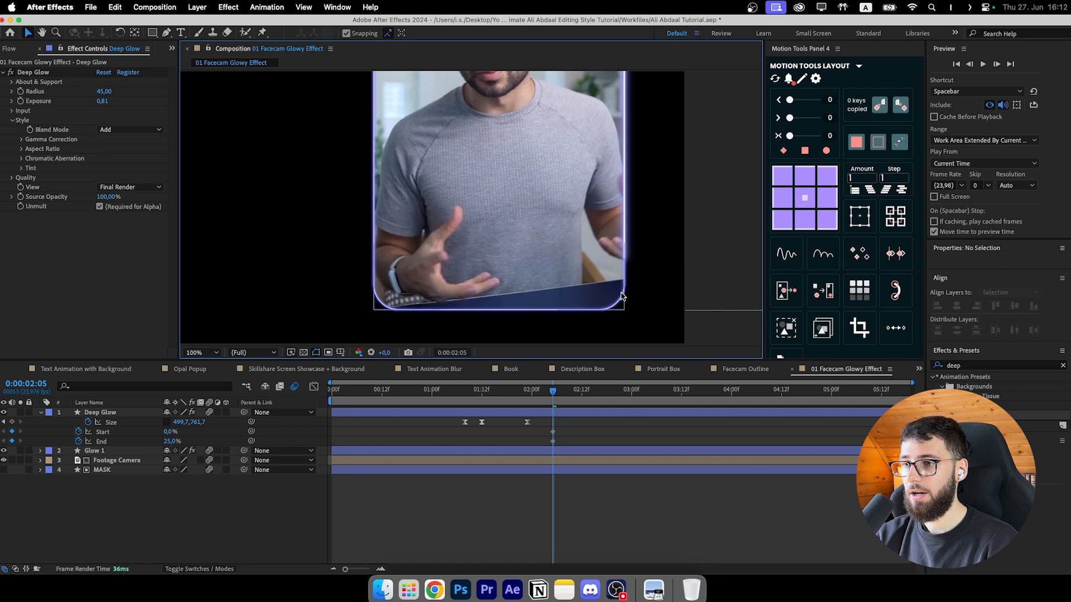
{"action": "left_click_drag", "start_coordinate": [171, 441], "coordinate": [192, 440]}
{"action": "key", "text": "super+z"}
{"action": "scroll", "coordinate": [486, 278], "scroll_direction": "down", "scroll_amount": 1}
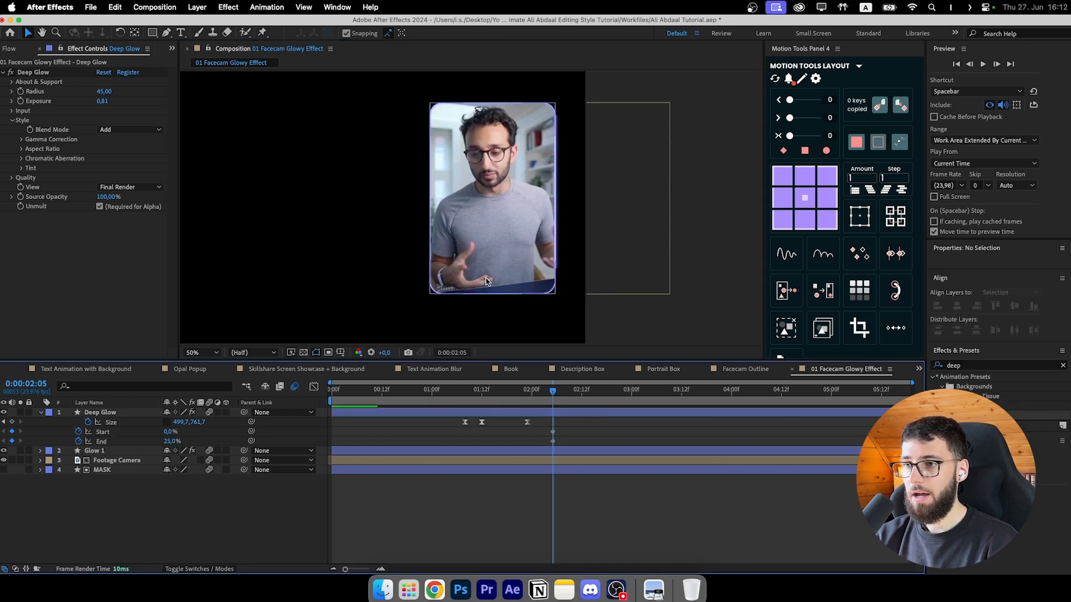
{"action": "key", "text": "shift+/"}
Step: Move the first Trim Paths Start and End keyframes ahead of the composition's beginning, shifting the Deep Glow layer temporarily to reach them
{"action": "left_click_drag", "start_coordinate": [546, 427], "coordinate": [164, 443]}
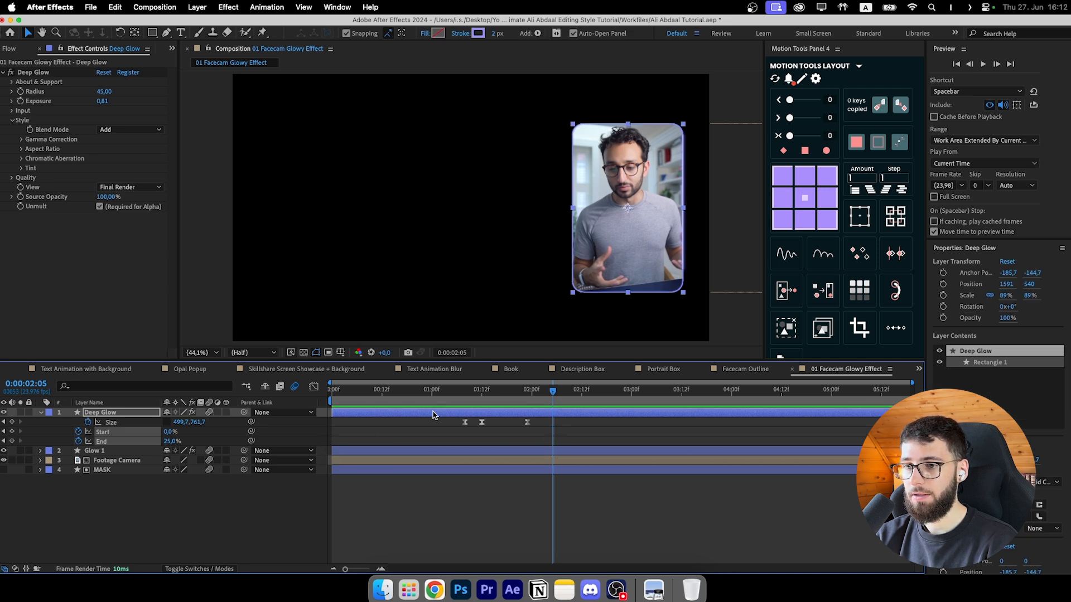
{"action": "left_click_drag", "start_coordinate": [335, 412], "coordinate": [602, 422]}
{"action": "left_click_drag", "start_coordinate": [447, 426], "coordinate": [414, 436]}
{"action": "left_click_drag", "start_coordinate": [618, 415], "coordinate": [374, 432]}
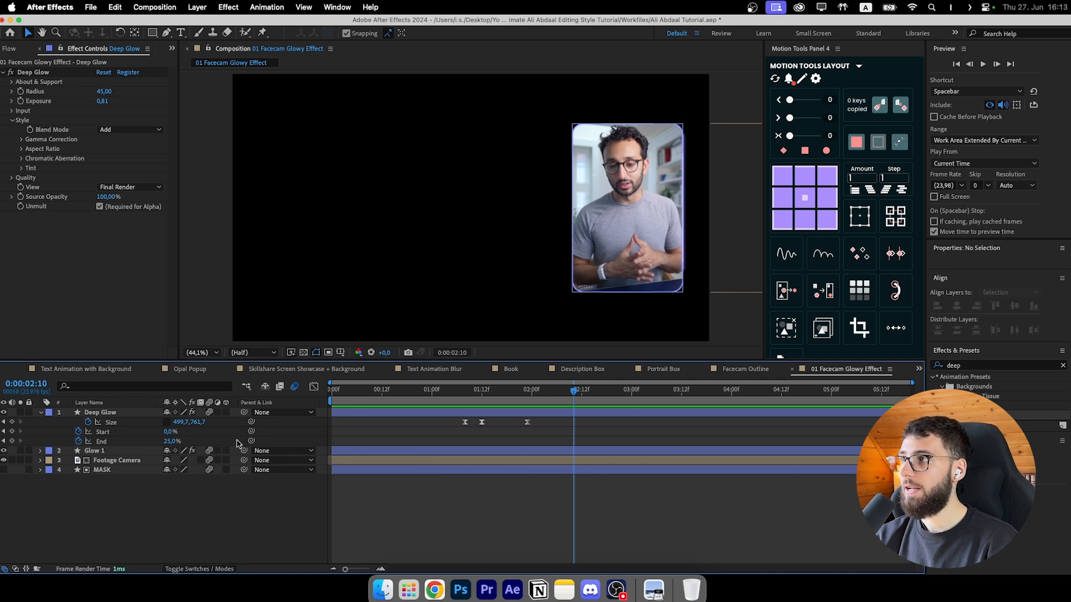
Step: Set the Deep Glow layer's Trim Paths Start to 70% and End to 100% at 0:00:02:10
{"action": "type", "text": "70"}
{"action": "key", "text": "Return"}
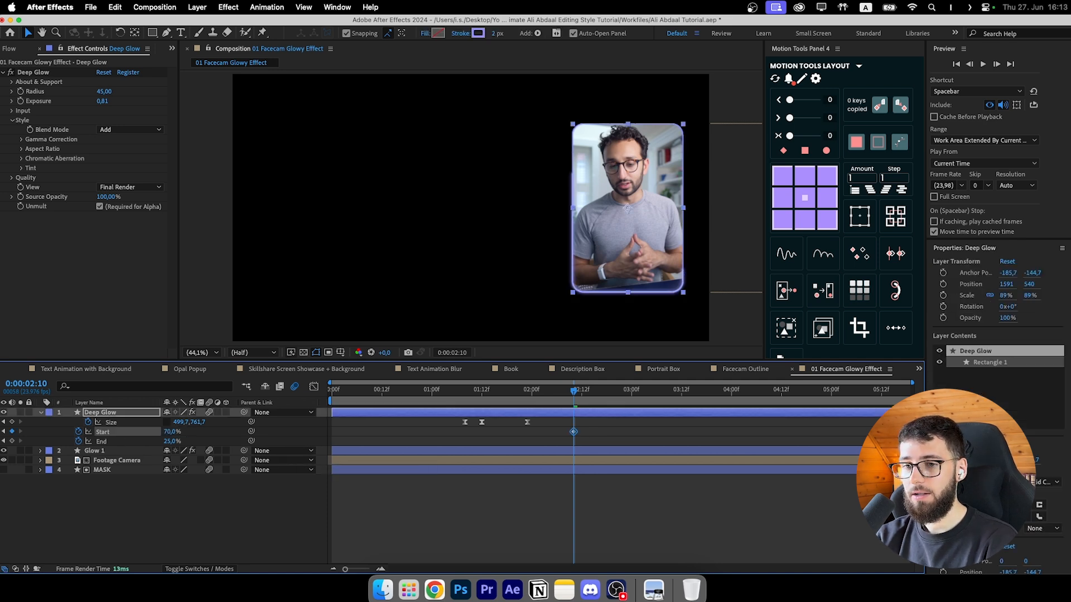
{"action": "left_click_drag", "start_coordinate": [173, 441], "coordinate": [372, 452]}
{"action": "left_click", "coordinate": [660, 433]}
Step: Move the second pair of Trim Paths keyframes past the composition's end and return the Deep Glow layer to its original timing
{"action": "left_click_drag", "start_coordinate": [590, 431], "coordinate": [577, 444]}
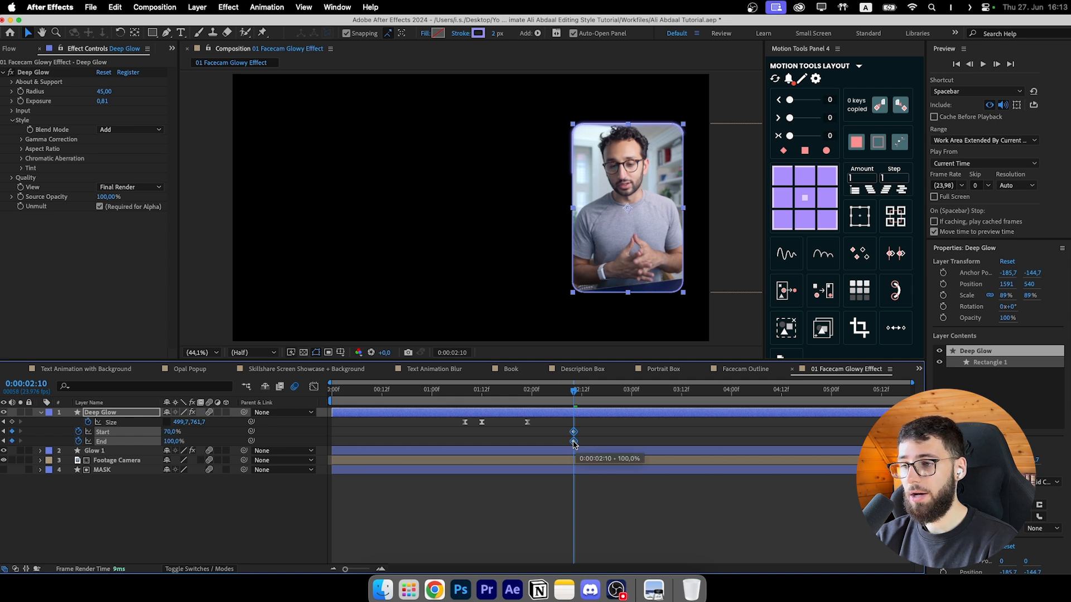
{"action": "left_click_drag", "start_coordinate": [575, 443], "coordinate": [574, 443]}
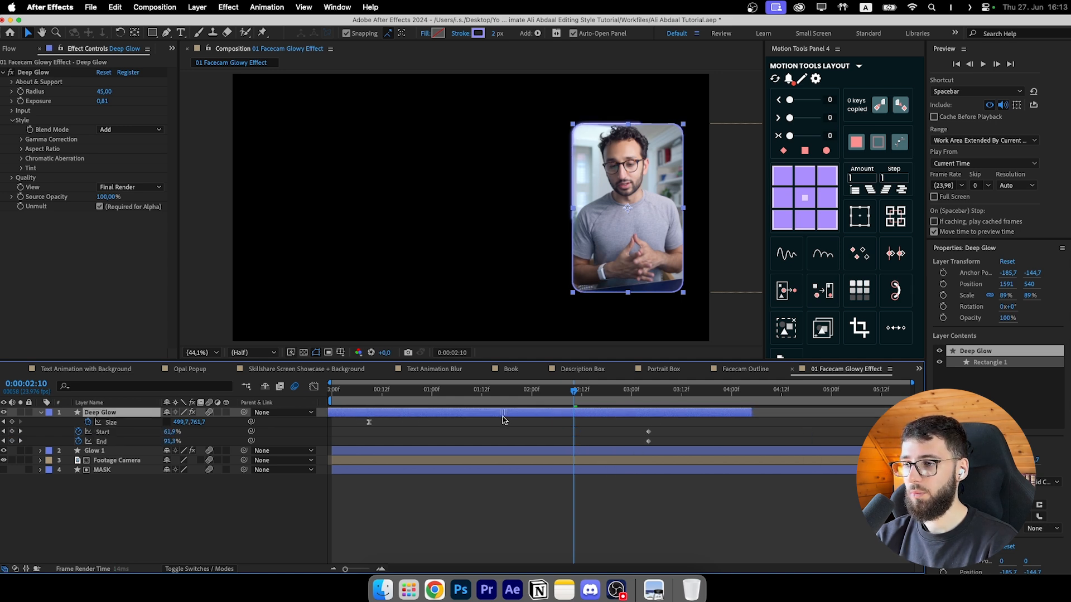
{"action": "mouse_move", "coordinate": [637, 427]}
{"action": "left_mouse_down"}
{"action": "mouse_move", "coordinate": [671, 450]}
{"action": "mouse_move", "coordinate": [648, 440]}
{"action": "mouse_move", "coordinate": [891, 444]}
{"action": "left_mouse_up"}
{"action": "left_click_drag", "start_coordinate": [406, 415], "coordinate": [562, 423]}
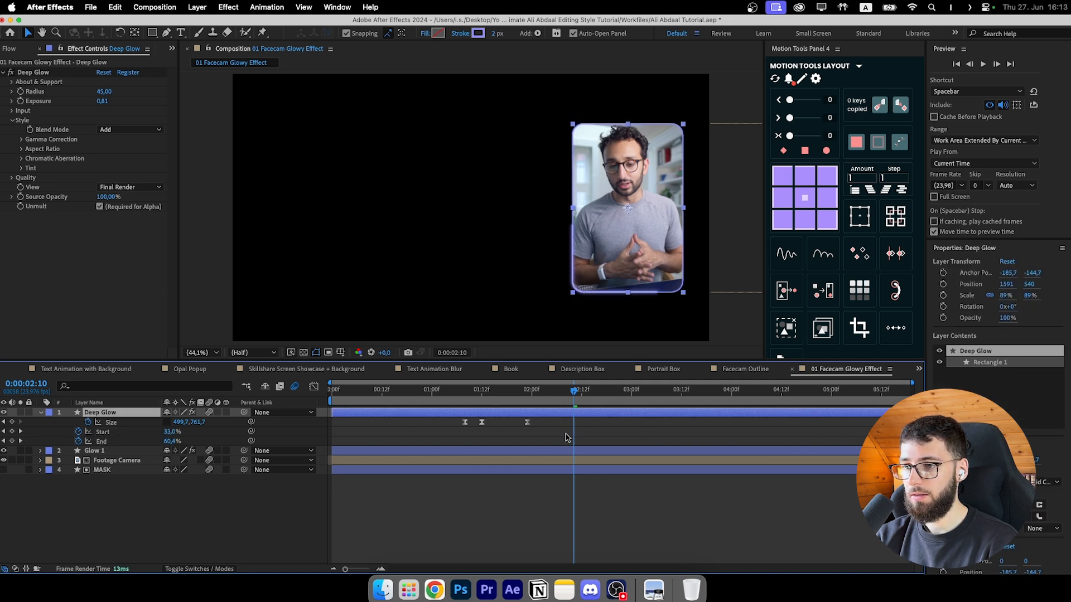
{"action": "left_click", "coordinate": [565, 428]}
Step: Preview the glow travelling around the facecam frame from the start of the composition and collapse the Deep Glow layer
{"action": "left_click_drag", "start_coordinate": [428, 391], "coordinate": [315, 397]}
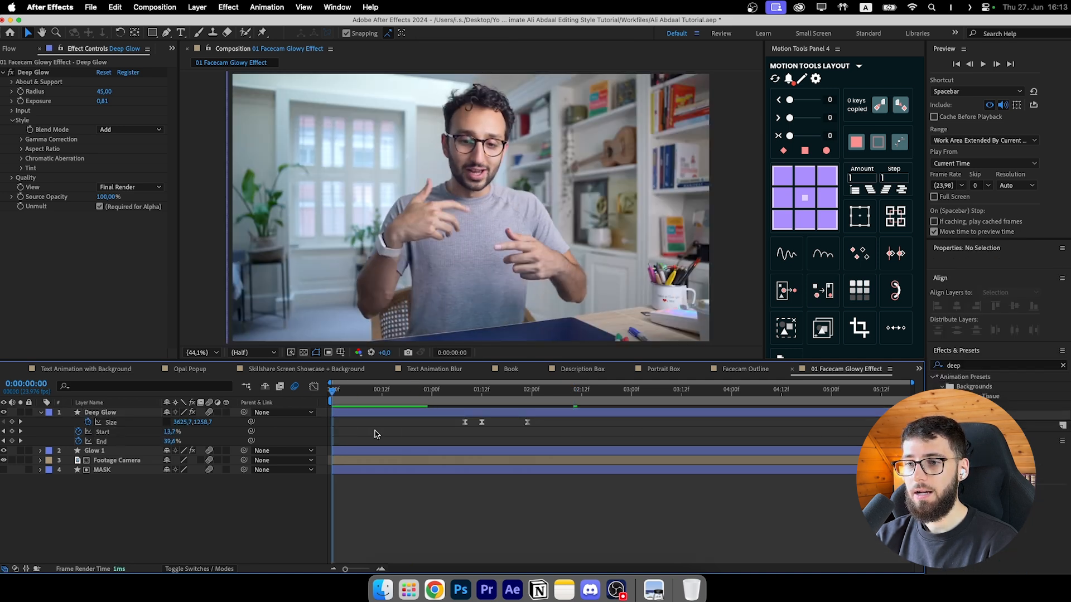
{"action": "key", "text": "space"}
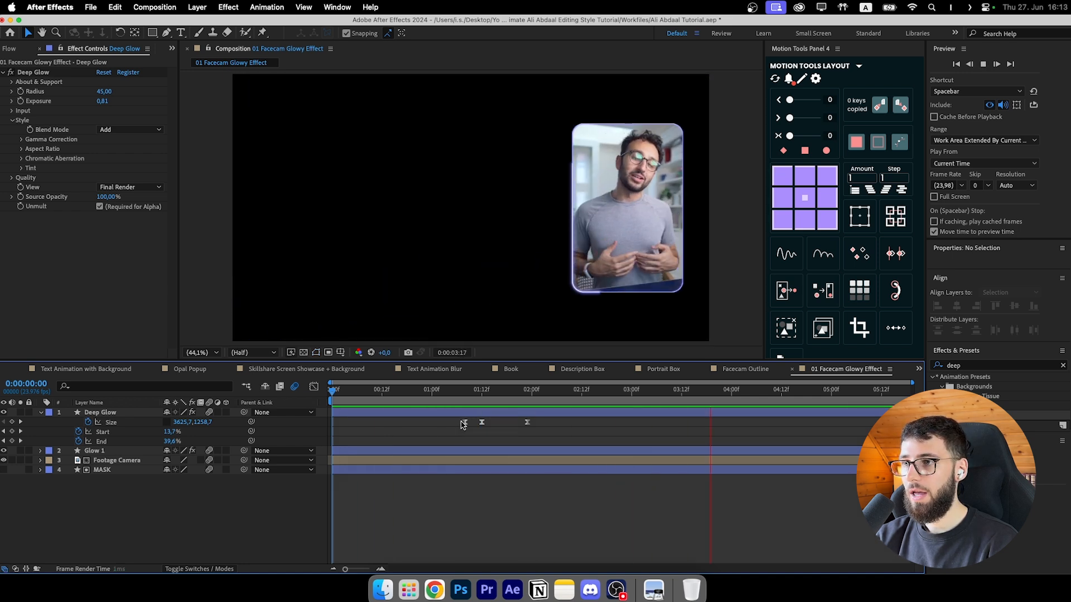
{"action": "key", "text": "space"}
{"action": "left_click", "coordinate": [640, 451]}
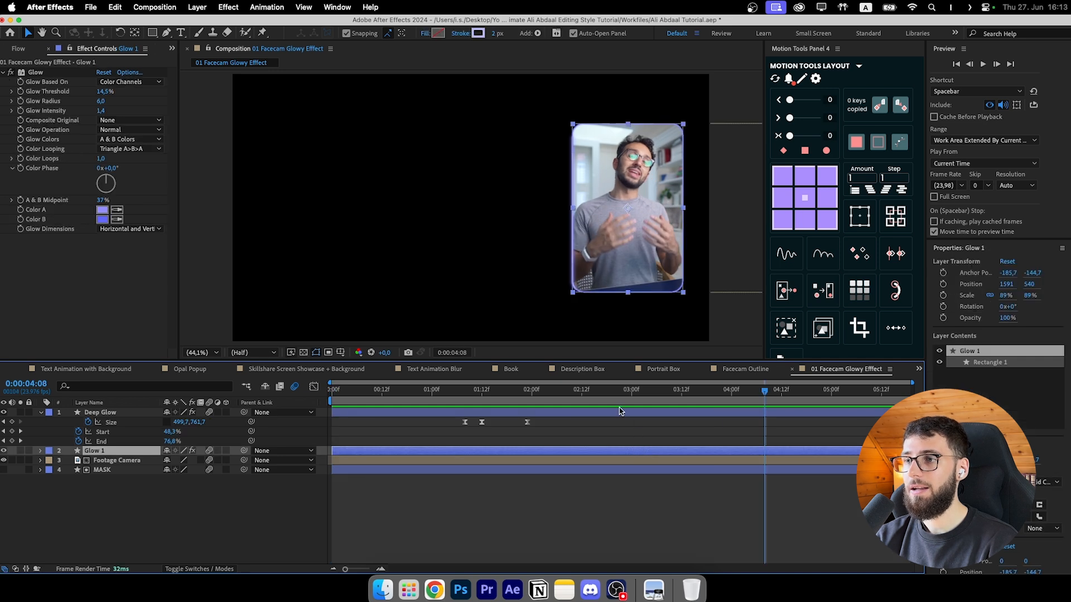
{"action": "left_click", "coordinate": [641, 439]}
{"action": "key", "text": "space"}
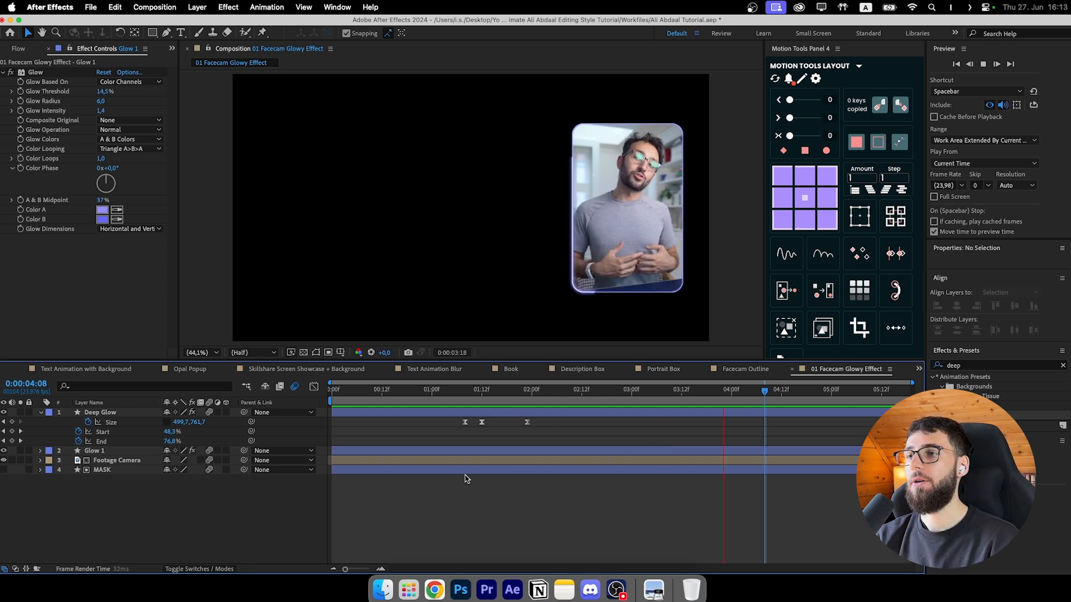
{"action": "key", "text": "space"}
{"action": "left_click", "coordinate": [41, 413]}
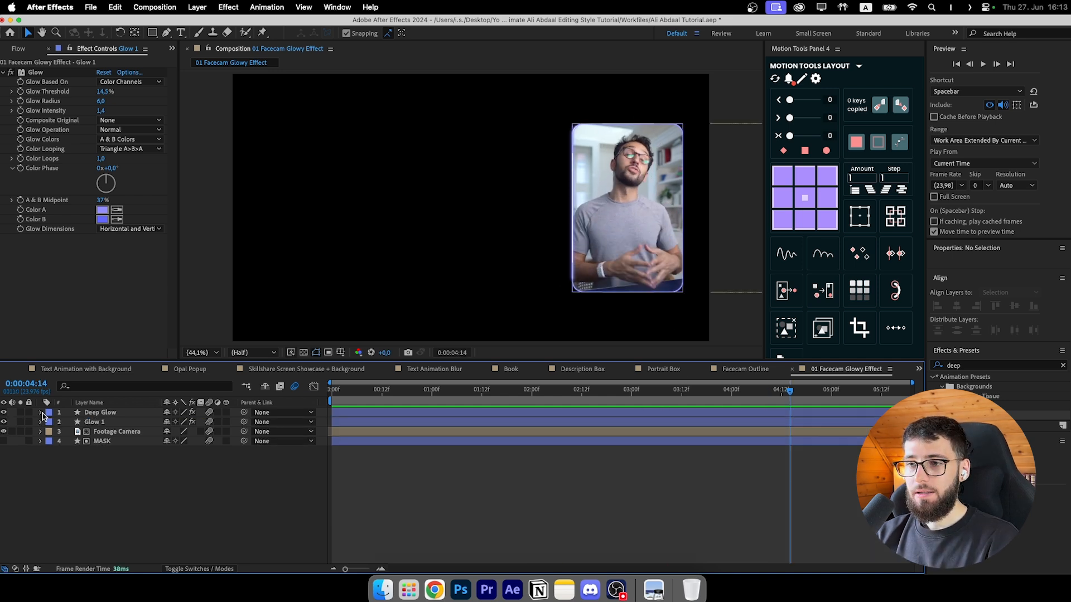
Step: Bring the 20600514-uhd_3840_2160_30fps.mp4 footage from the tutorial folder in Finder into the composition, between Footage Camera and MASK
{"action": "left_click", "coordinate": [383, 589]}
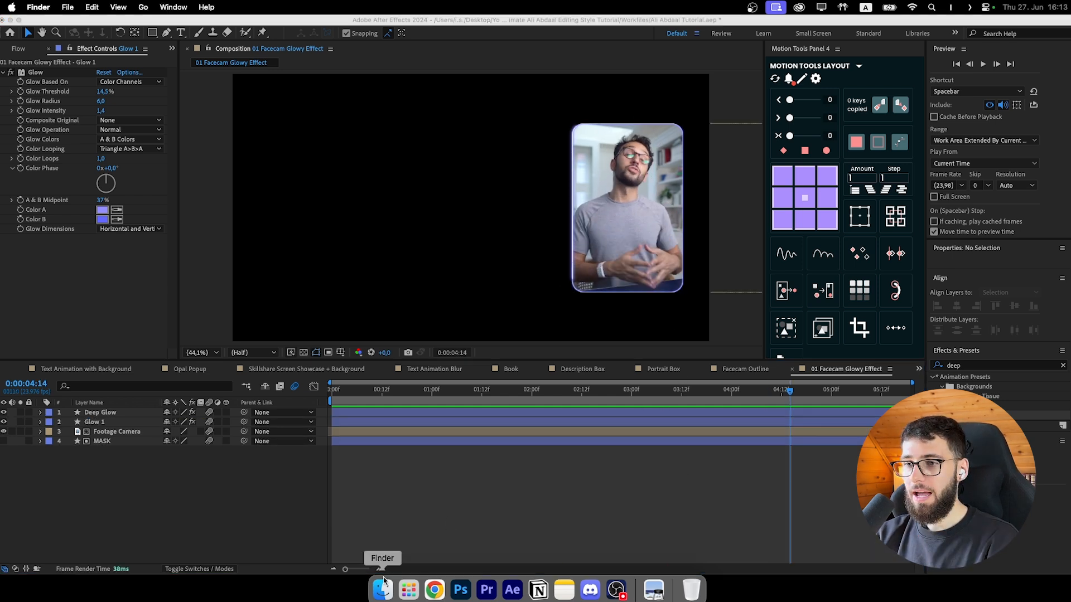
{"action": "left_click", "coordinate": [134, 204]}
{"action": "double_click", "coordinate": [287, 166]}
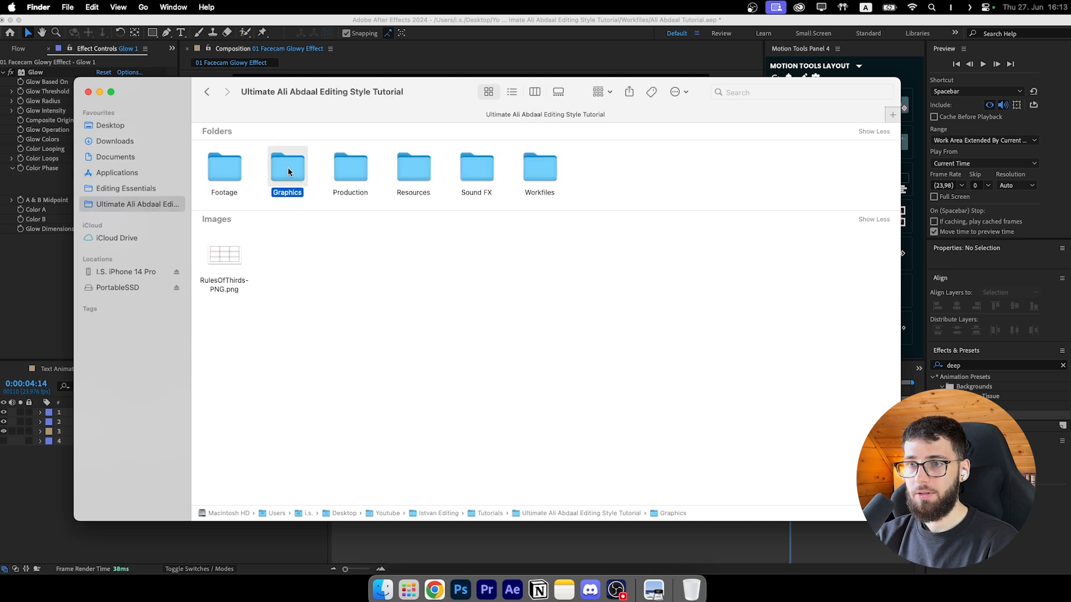
{"action": "left_click_drag", "start_coordinate": [723, 149], "coordinate": [103, 446]}
Step: Preview the facecam shrinking over the landscape footage from the start of the composition
{"action": "key", "text": "Home"}
{"action": "key", "text": "space"}
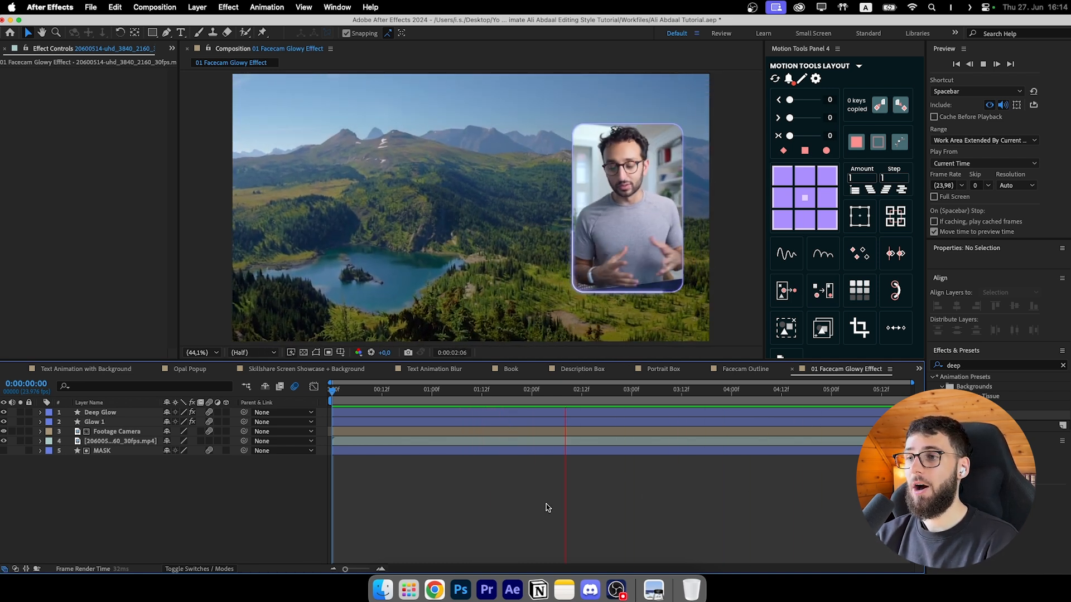
{"action": "key", "text": "space"}
Step: Try removing the middle Size keyframes at 0:00:01:12 from the Deep Glow, Glow 1 and MASK layers, and undo the deletion
{"action": "key", "text": "u"}
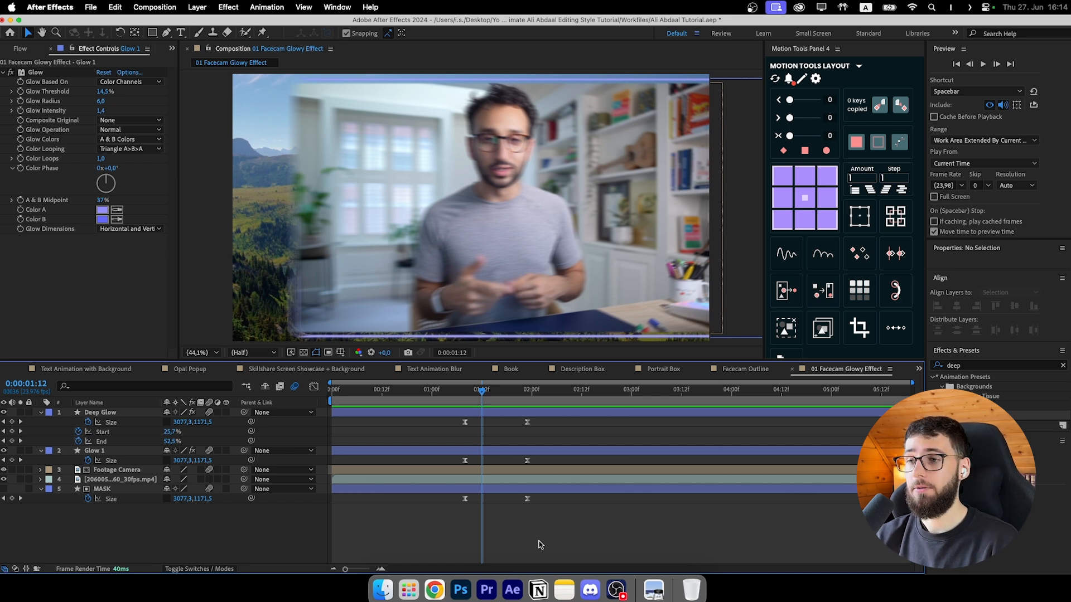
{"action": "key", "text": "super+z"}
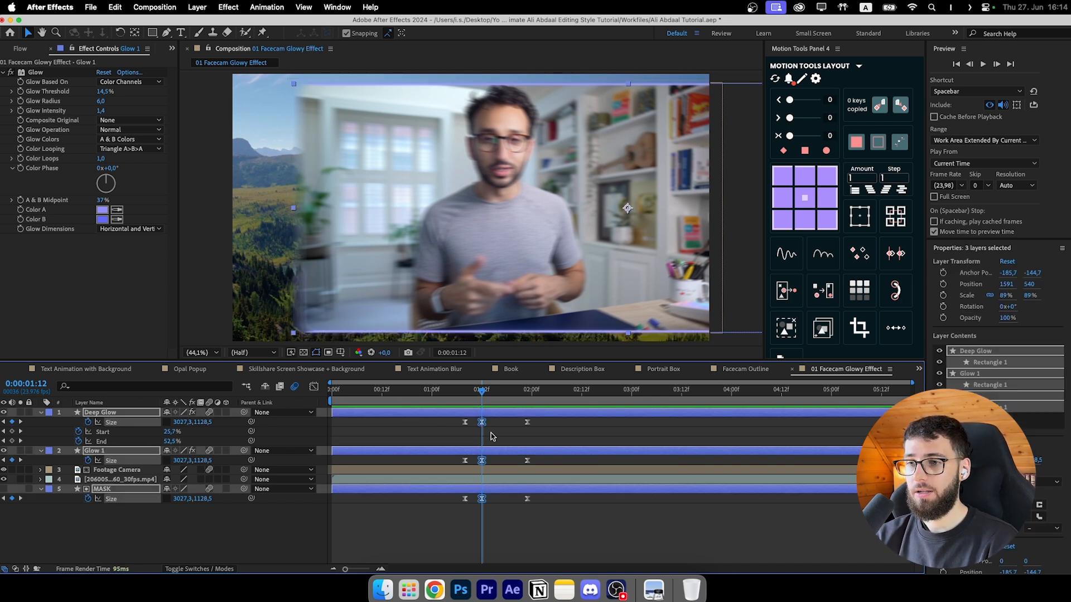
{"action": "left_click_drag", "start_coordinate": [494, 418], "coordinate": [479, 509]}
{"action": "left_click", "coordinate": [480, 513]}
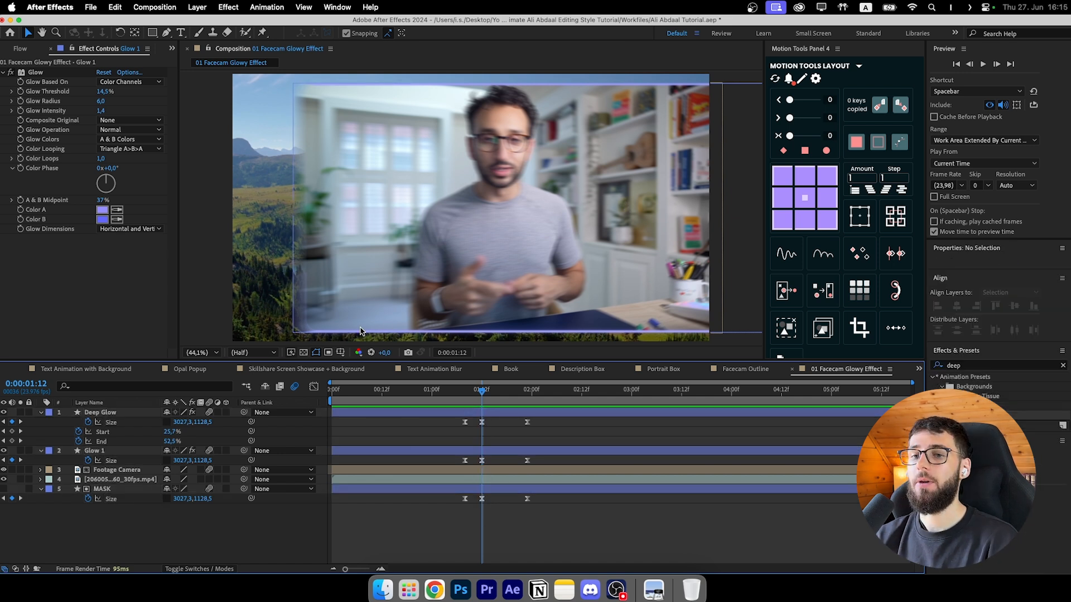
{"action": "left_click_drag", "start_coordinate": [495, 422], "coordinate": [479, 509]}
{"action": "key", "text": "Delete"}
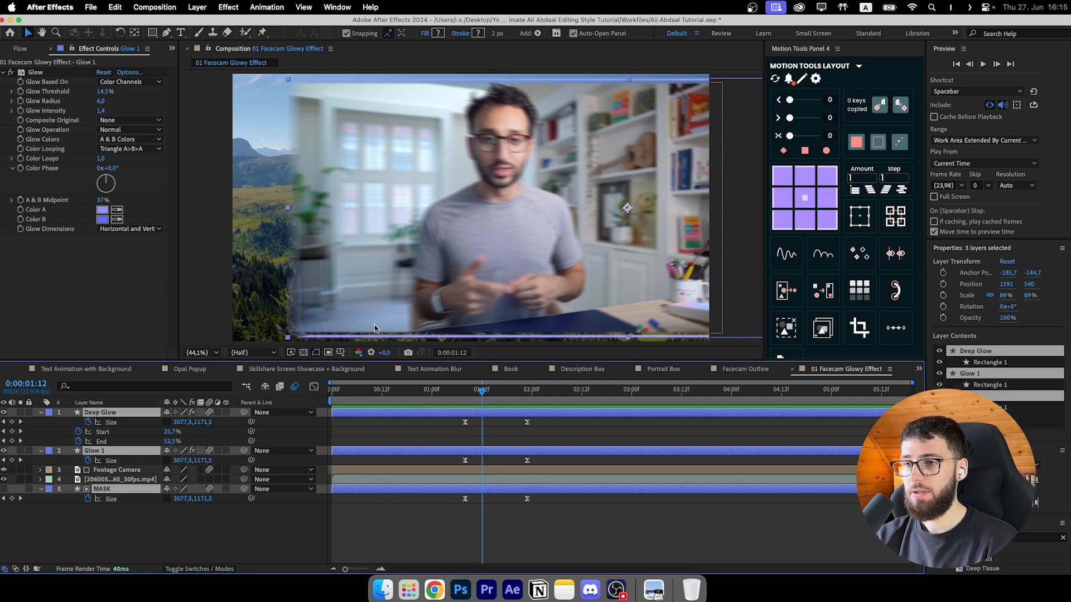
{"action": "key", "text": "ctrl+z"}
{"action": "left_click", "coordinate": [496, 439]}
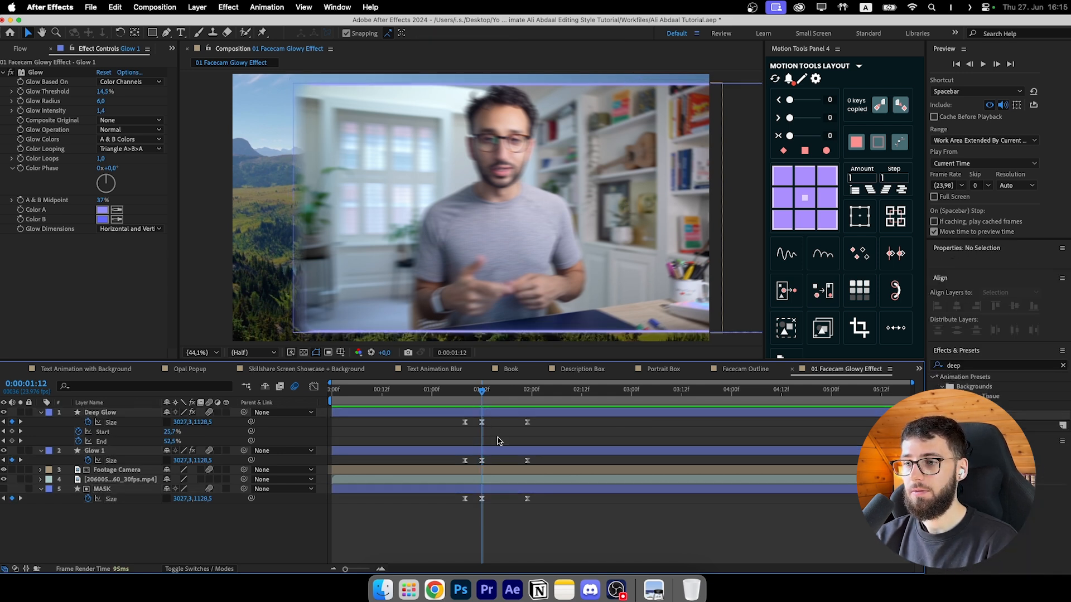
{"action": "key", "text": "u"}
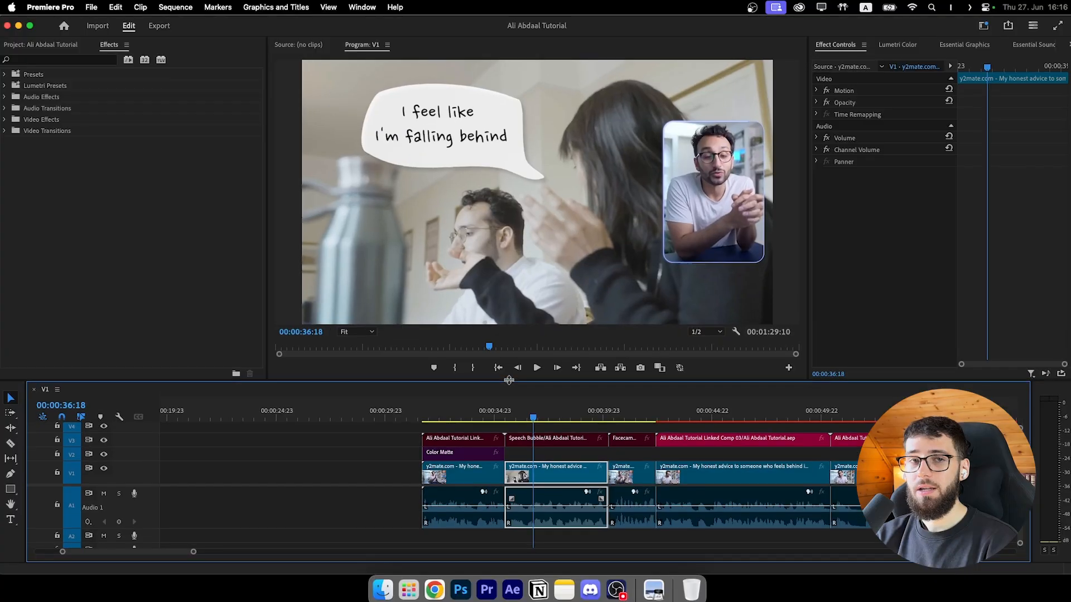
Step: Review the speech bubble clip in the Premiere Pro sequence
{"action": "left_click", "coordinate": [578, 428]}
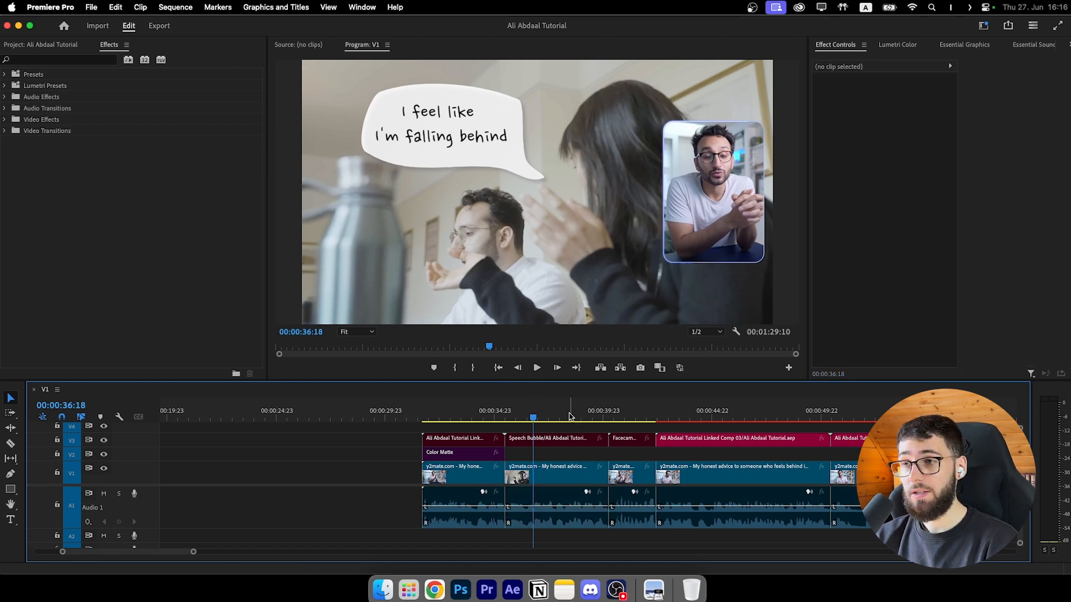
{"action": "left_click", "coordinate": [519, 417]}
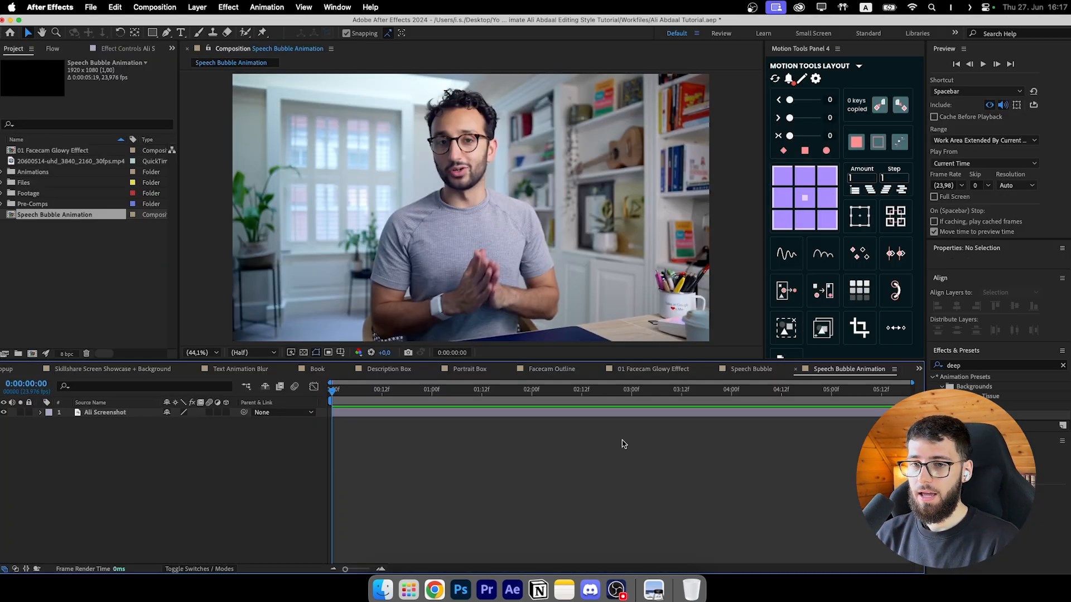
Step: Return to the start of the Speech Bubble Animation composition in After Effects and enable motion blur for the Ali Screenshot layer
{"action": "left_click_drag", "start_coordinate": [358, 400], "coordinate": [331, 411]}
{"action": "left_click", "coordinate": [209, 413]}
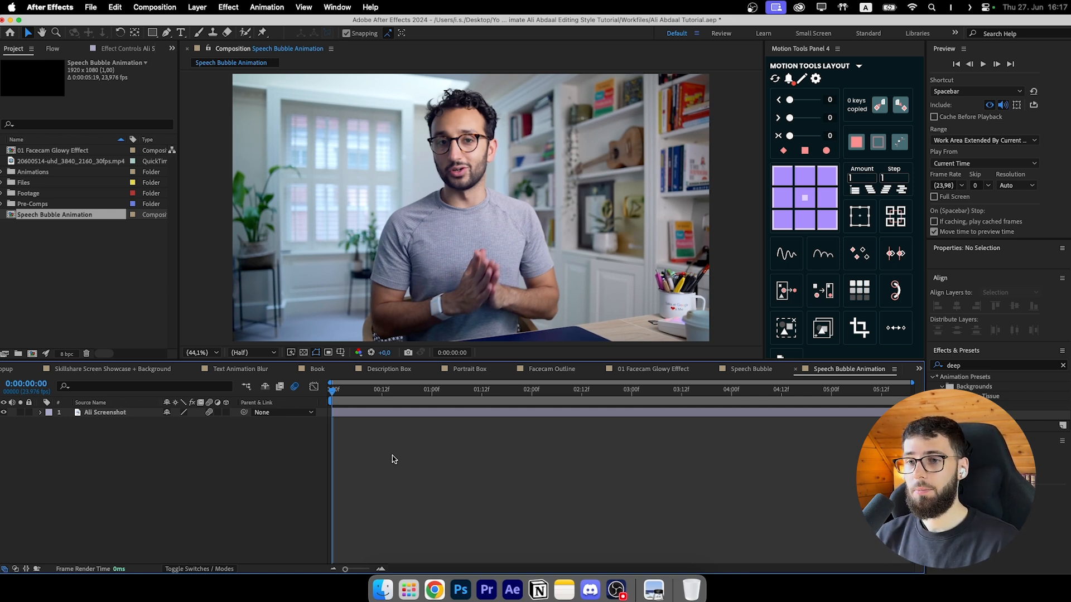
Step: Draw a closed, angular speech bubble outline with the Pen tool beside the man's head, with a tail over his shoulder
{"action": "left_click", "coordinate": [166, 33]}
{"action": "left_click", "coordinate": [348, 137]}
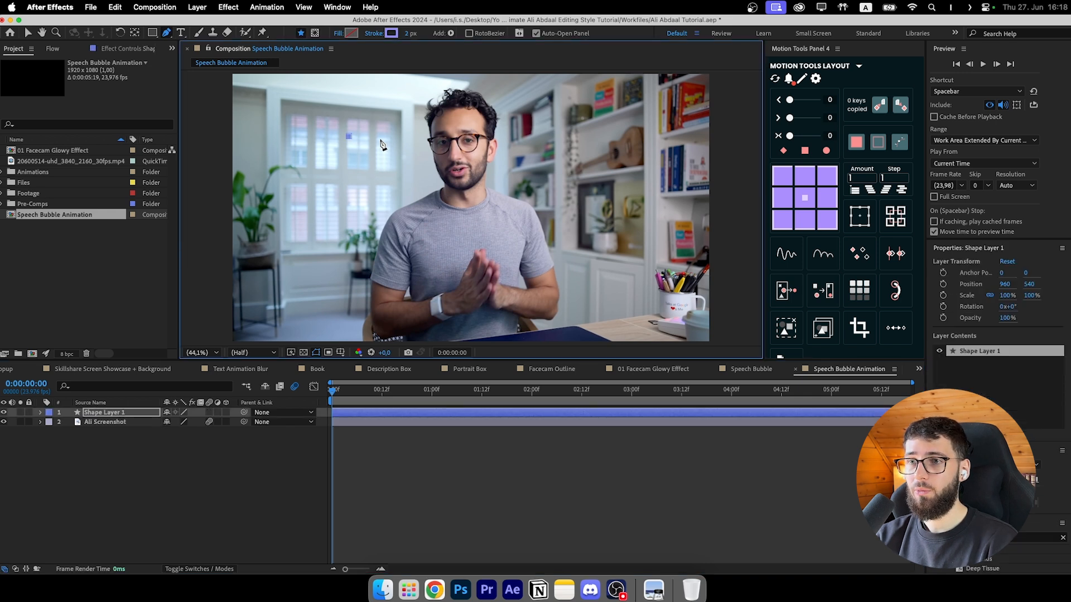
{"action": "left_click", "coordinate": [457, 141]}
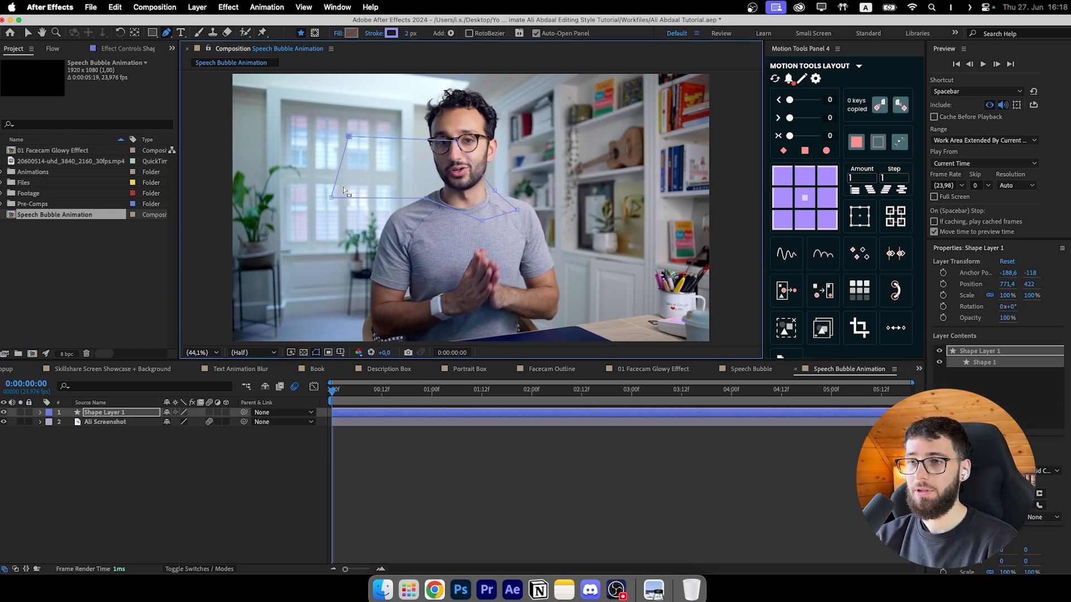
Step: Convert the corner and tail points of the speech bubble outline to smooth curves
{"action": "left_click", "coordinate": [331, 198], "text": "alt"}
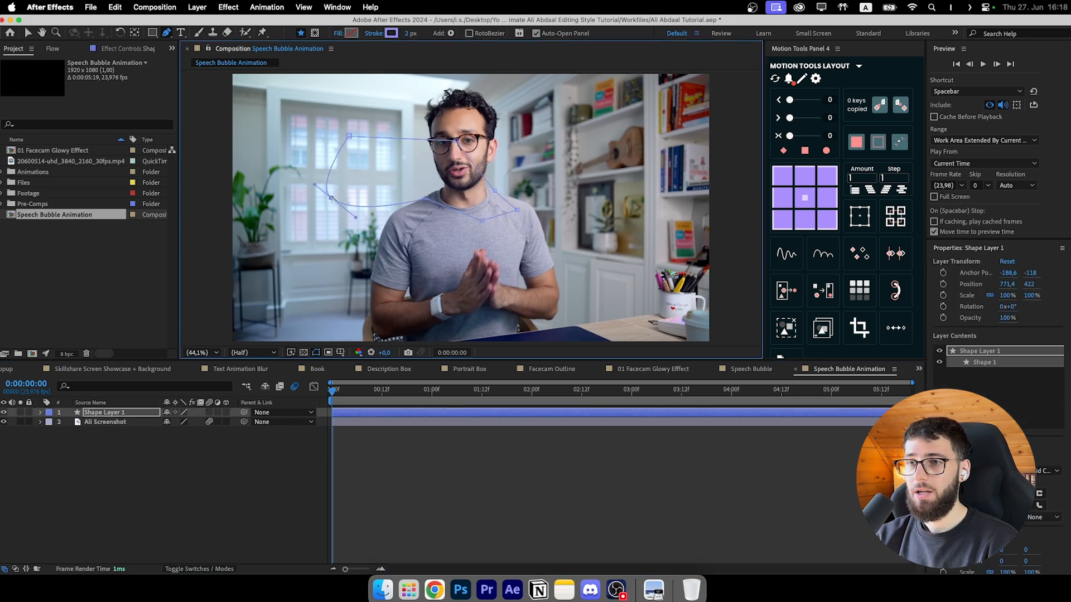
{"action": "left_click", "coordinate": [426, 198], "text": "alt"}
{"action": "left_click", "coordinate": [482, 220], "text": "alt"}
{"action": "left_click_drag", "start_coordinate": [518, 212], "coordinate": [497, 200]}
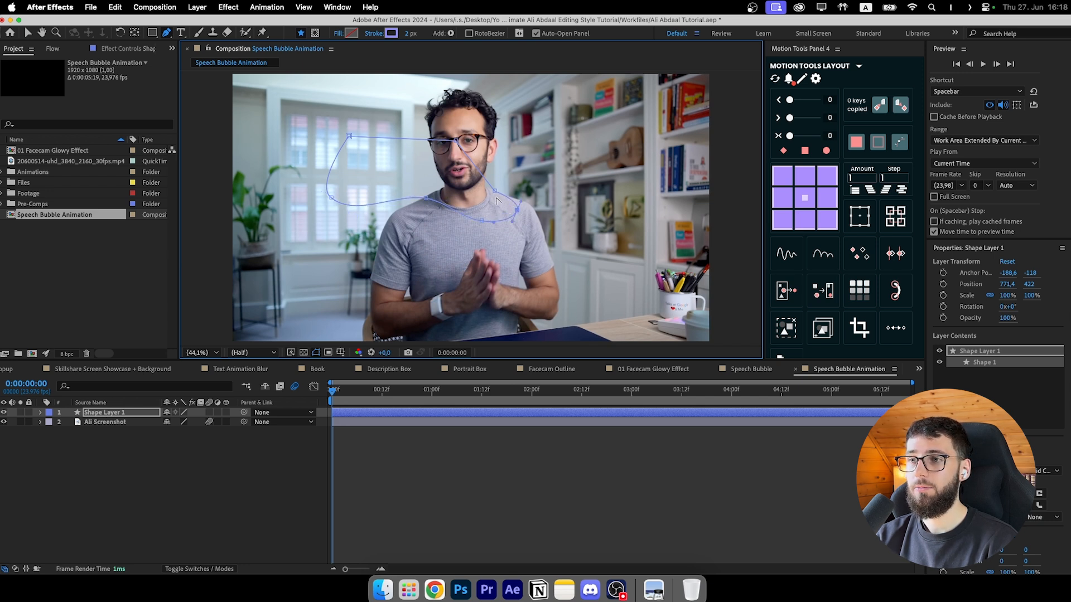
{"action": "left_click", "coordinate": [458, 143], "text": "alt"}
{"action": "left_click", "coordinate": [349, 137], "text": "alt"}
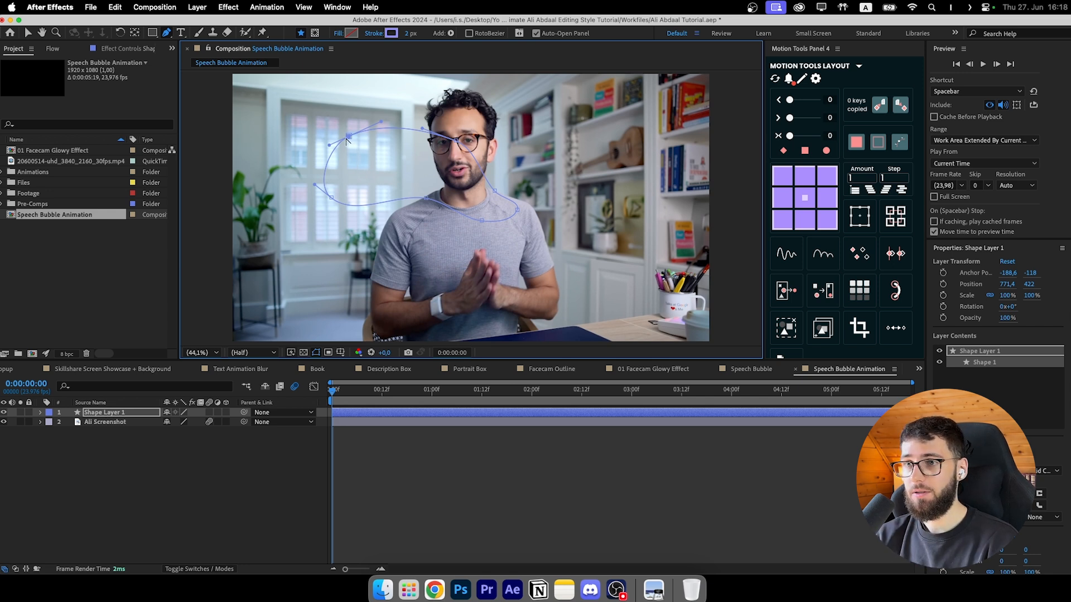
Step: Fine-tune the outline's curve handles so the bubble has softly rounded corners and a tapered, curved tail
{"action": "left_click_drag", "start_coordinate": [344, 142], "coordinate": [366, 123]}
{"action": "scroll", "coordinate": [348, 137], "scroll_direction": "up", "scroll_amount": 3}
{"action": "key", "text": "shift+slash"}
{"action": "left_click", "coordinate": [493, 191]}
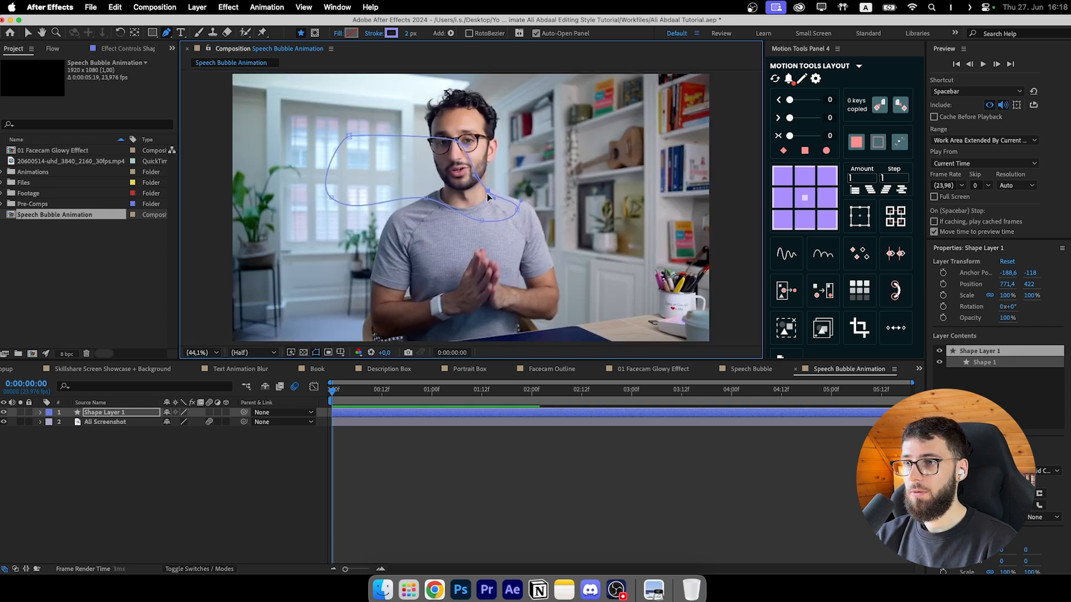
{"action": "left_click_drag", "start_coordinate": [494, 197], "coordinate": [496, 195]}
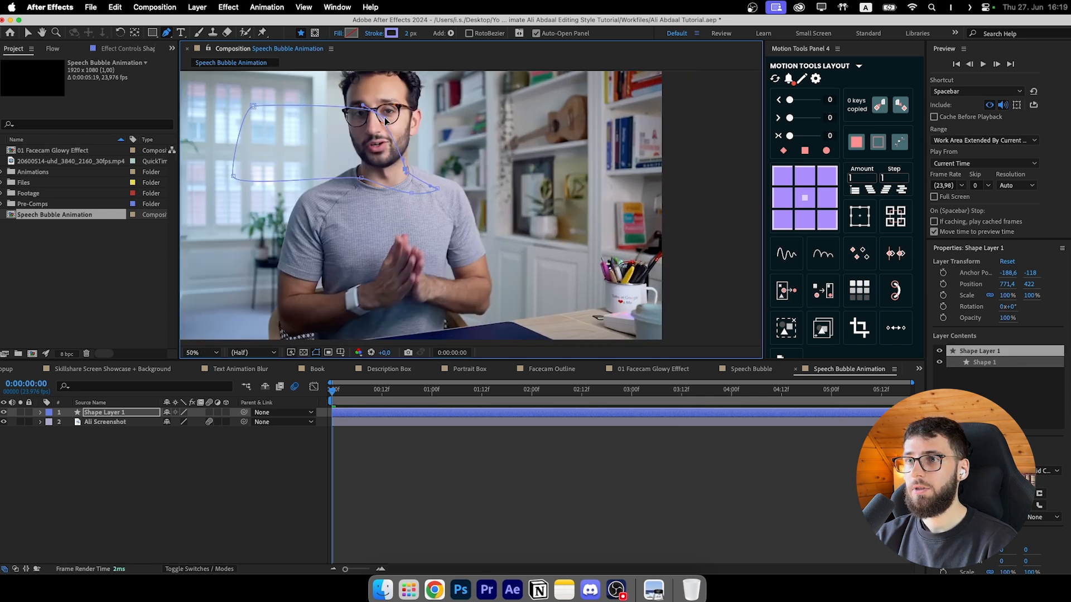
{"action": "left_click", "coordinate": [373, 112]}
{"action": "left_click_drag", "start_coordinate": [364, 106], "coordinate": [364, 107]}
{"action": "left_click", "coordinate": [430, 203], "text": "super"}
{"action": "key", "text": "shift+slash"}
{"action": "left_click", "coordinate": [438, 414]}
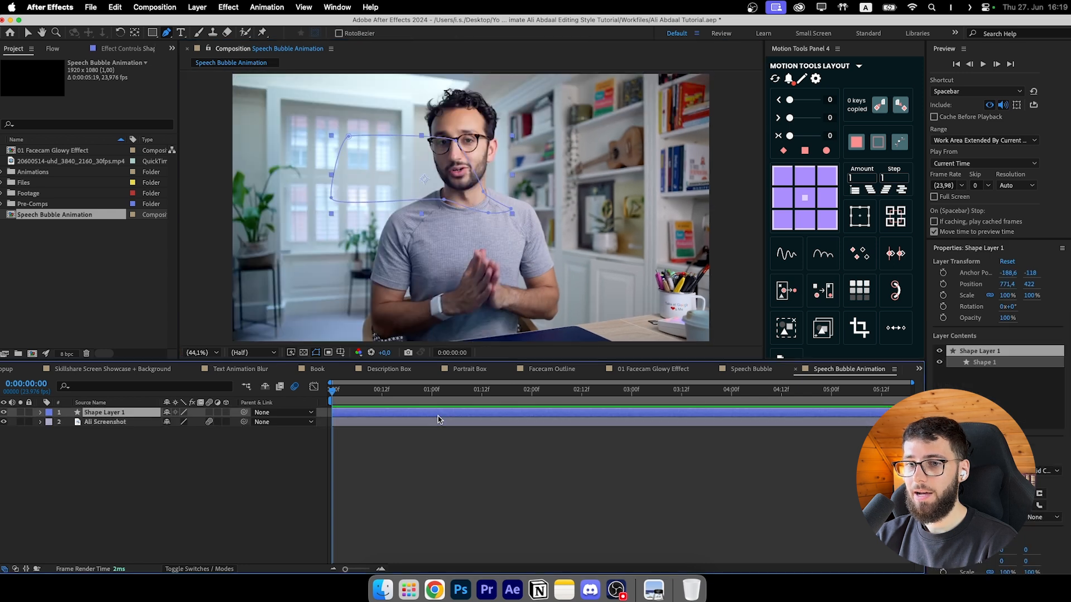
Step: Set the speech bubble shape's stroke to None
{"action": "left_click", "coordinate": [372, 35]}
{"action": "left_click", "coordinate": [478, 309]}
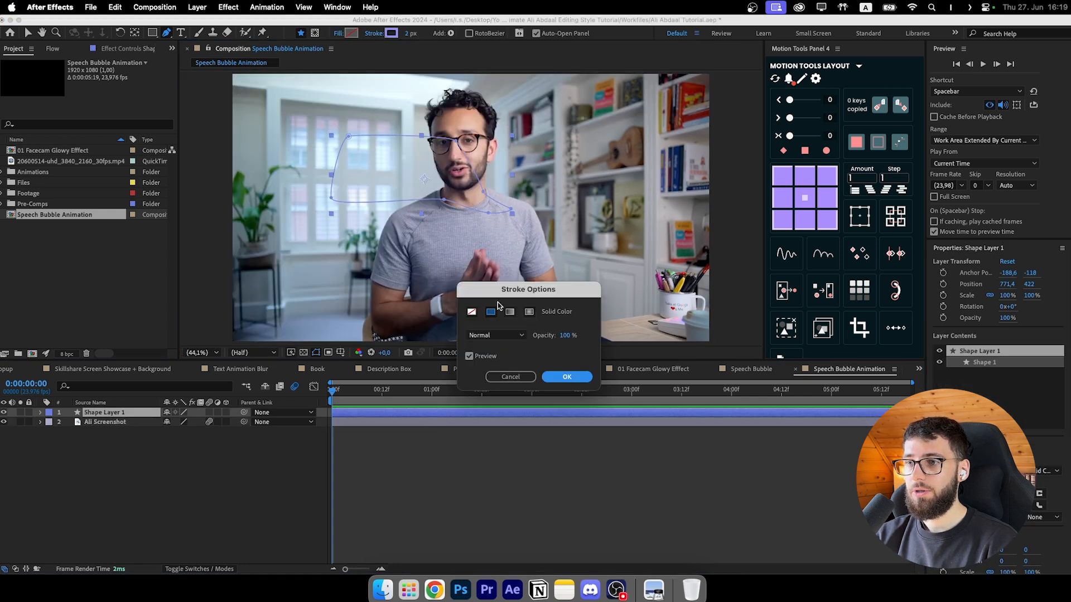
{"action": "left_click", "coordinate": [566, 374]}
Step: Give the speech bubble a solid off-white fill, about F8F8F1
{"action": "left_click", "coordinate": [338, 34]}
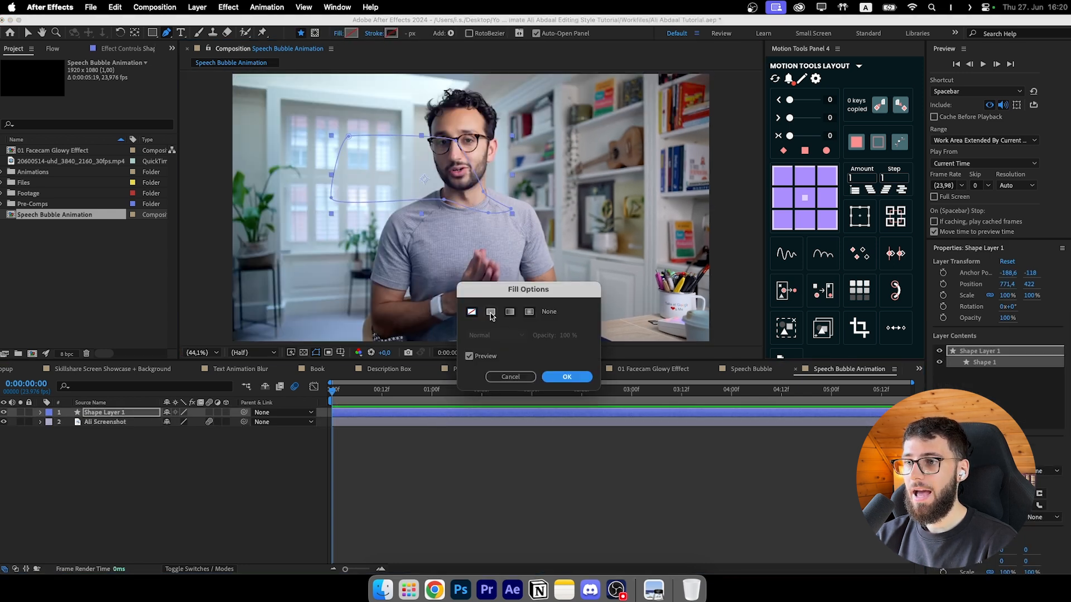
{"action": "left_click", "coordinate": [490, 310]}
{"action": "left_click", "coordinate": [565, 375]}
{"action": "left_click", "coordinate": [350, 34]}
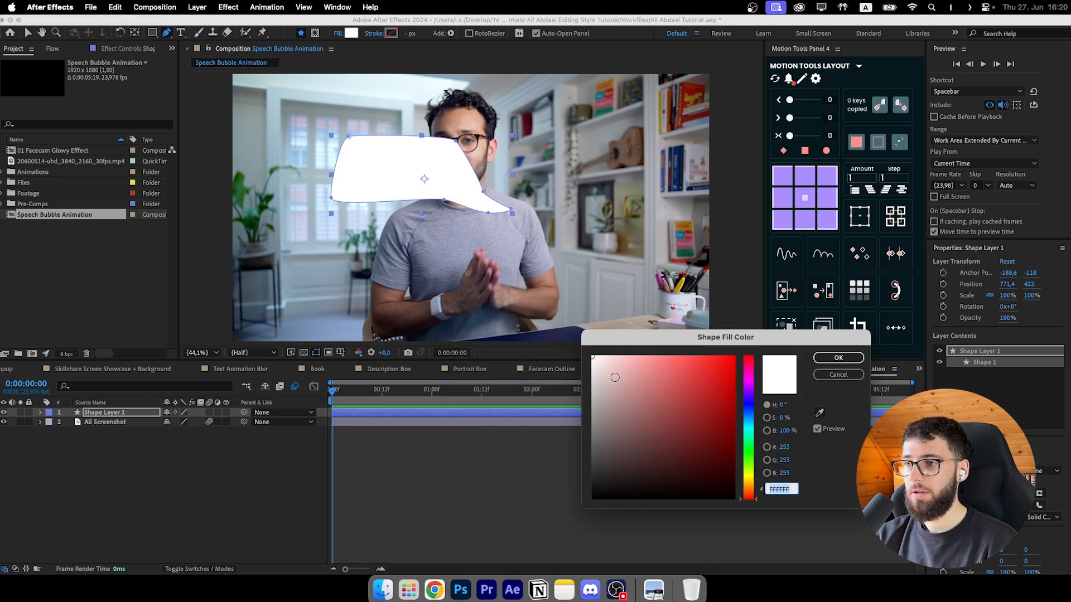
{"action": "left_click", "coordinate": [594, 359]}
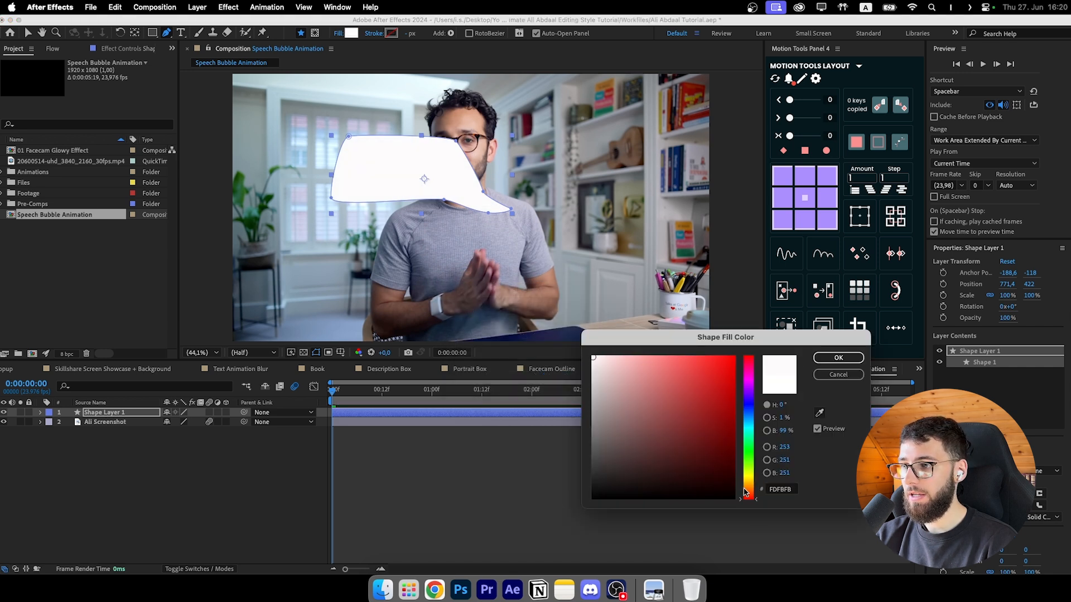
{"action": "left_click_drag", "start_coordinate": [749, 496], "coordinate": [751, 478]}
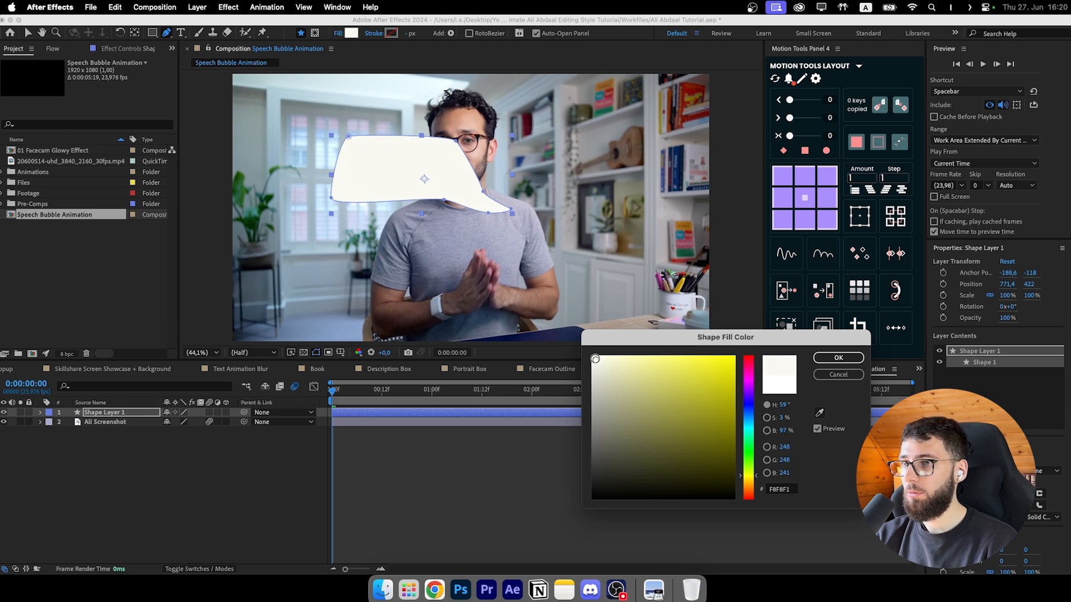
{"action": "left_click", "coordinate": [826, 357]}
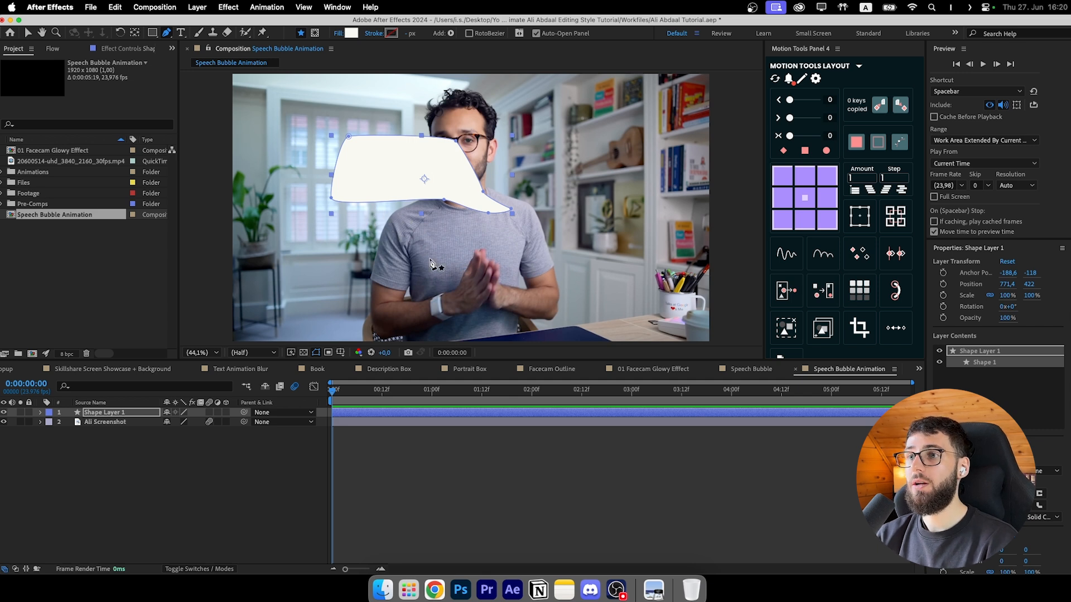
Step: Move the anchor point of Shape Layer 1 to the tip of the speech bubble's tail
{"action": "left_click", "coordinate": [134, 33]}
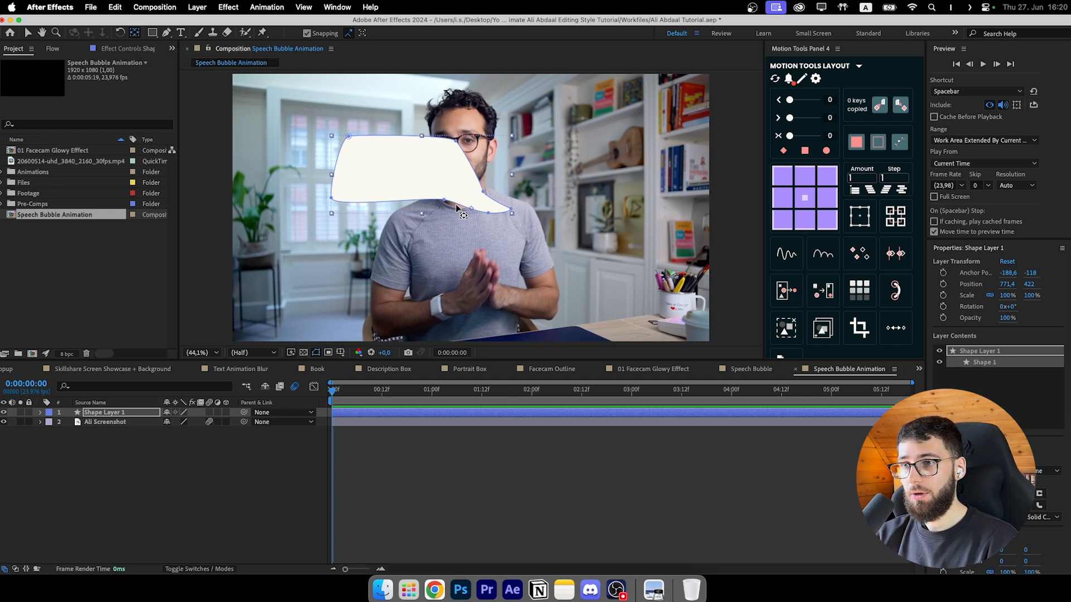
{"action": "left_click", "coordinate": [412, 170]}
{"action": "left_click", "coordinate": [488, 440]}
{"action": "left_click", "coordinate": [487, 423]}
{"action": "left_click", "coordinate": [484, 415]}
{"action": "left_click_drag", "start_coordinate": [423, 179], "coordinate": [510, 207]}
{"action": "scroll", "coordinate": [508, 207], "scroll_direction": "up", "scroll_amount": 3}
{"action": "scroll", "coordinate": [509, 207], "scroll_direction": "down", "scroll_amount": 3}
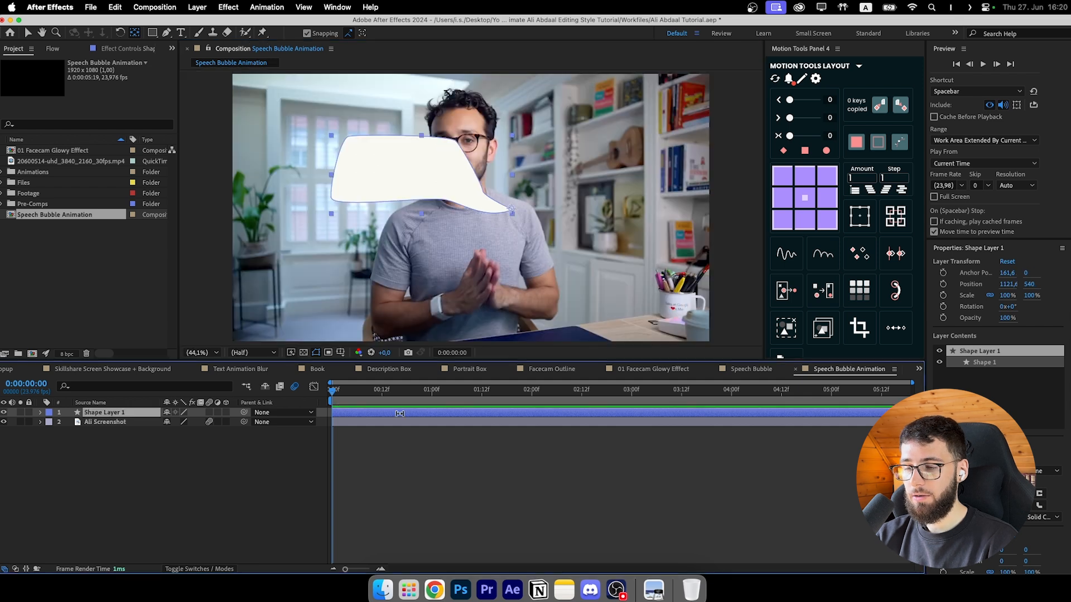
Step: Move the speech bubble so its tail tip meets the man's mouth, and enable motion blur for Shape Layer 1
{"action": "key", "text": "v"}
{"action": "left_click_drag", "start_coordinate": [440, 173], "coordinate": [378, 137]}
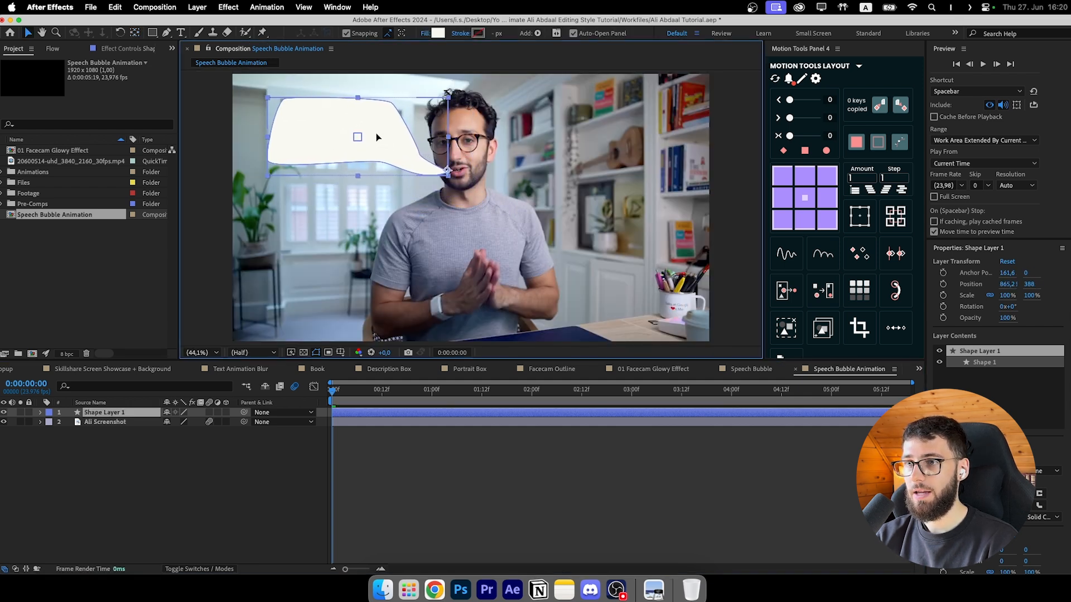
{"action": "left_click", "coordinate": [483, 433]}
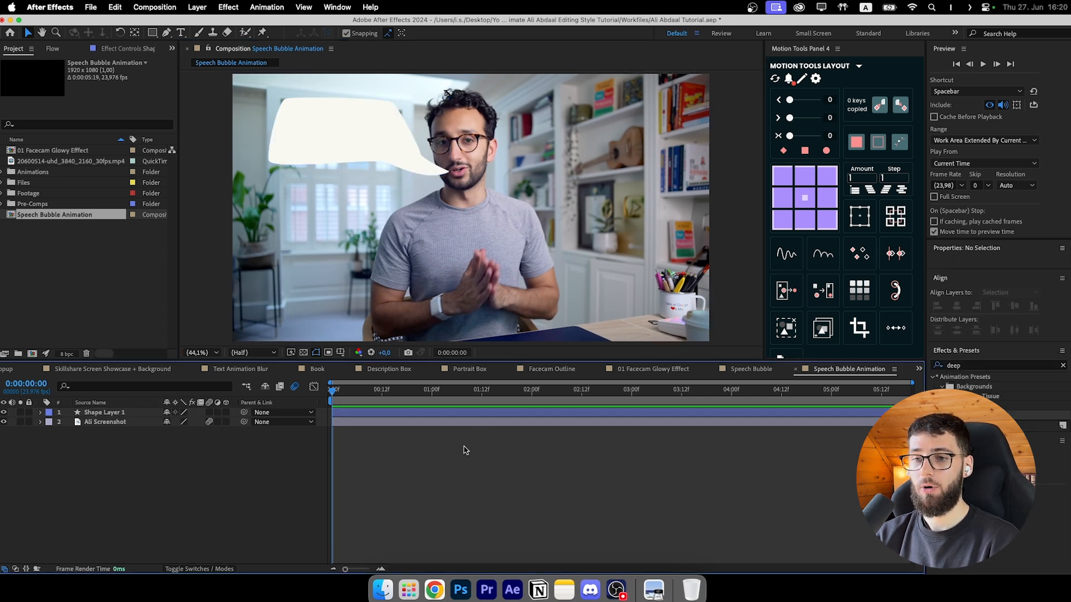
{"action": "left_click", "coordinate": [210, 412]}
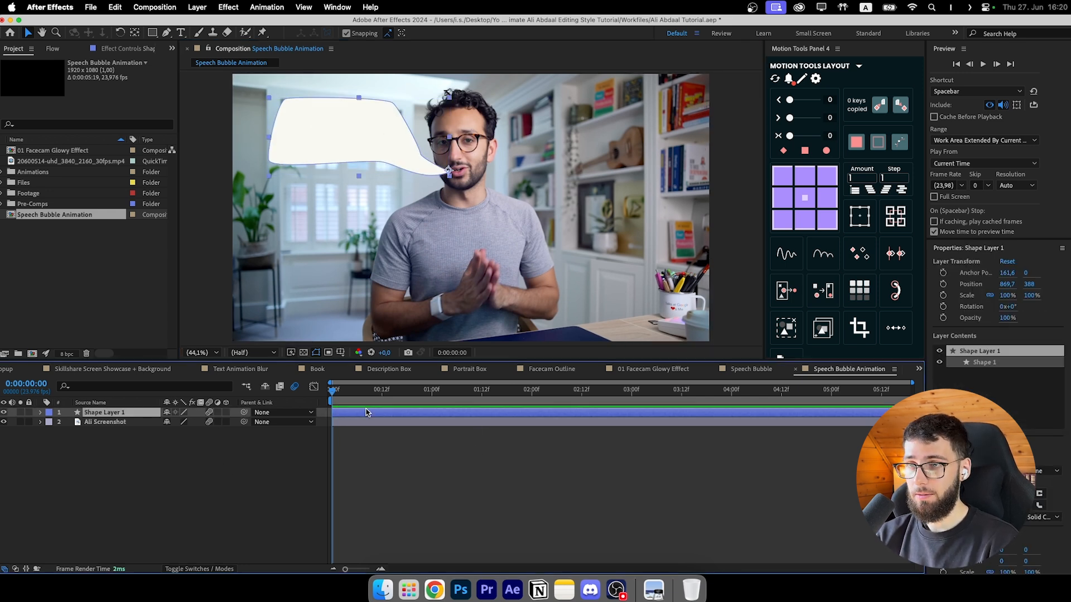
Step: Animate the bubble's Scale from 0% at the start to 100% just after one second, and preview it
{"action": "key", "text": "alt+shift+s"}
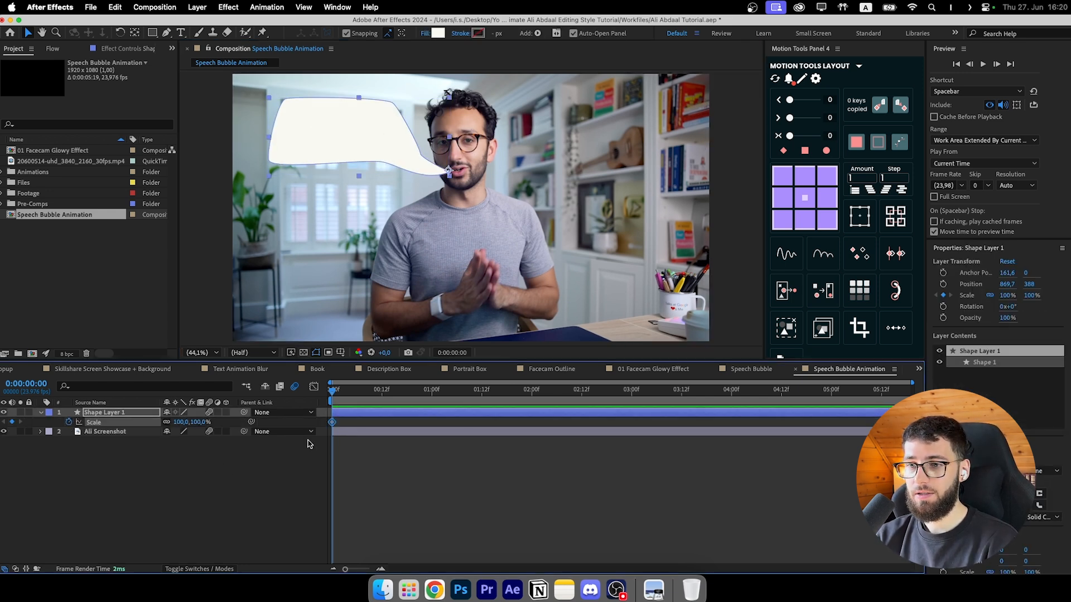
{"action": "left_click_drag", "start_coordinate": [333, 423], "coordinate": [331, 394]}
{"action": "left_click", "coordinate": [183, 423]}
{"action": "type", "text": "0"}
{"action": "left_click", "coordinate": [312, 450]}
{"action": "key", "text": "space"}
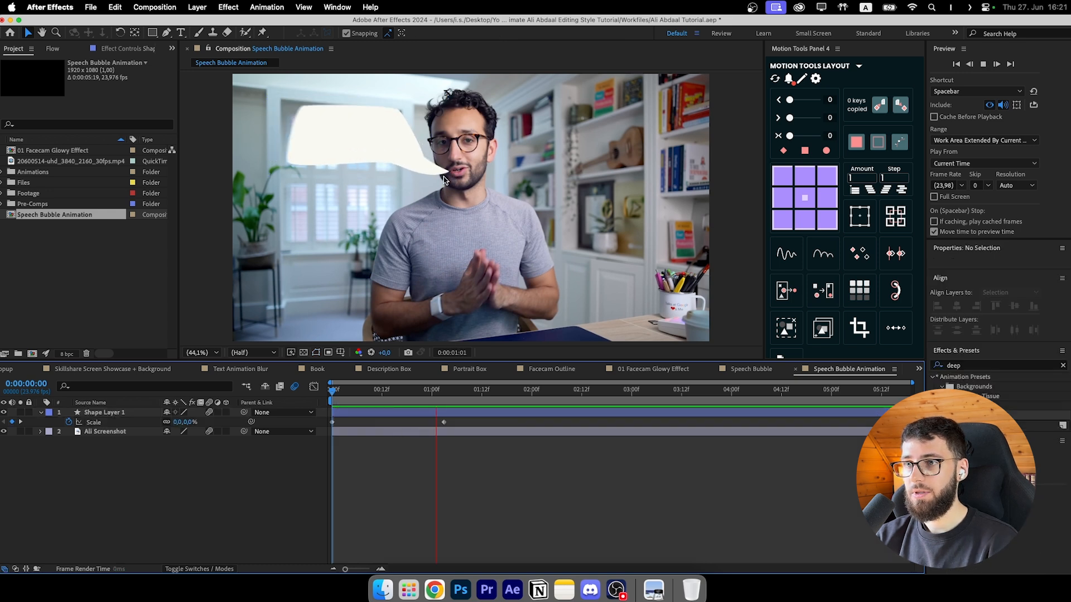
{"action": "key", "text": "space"}
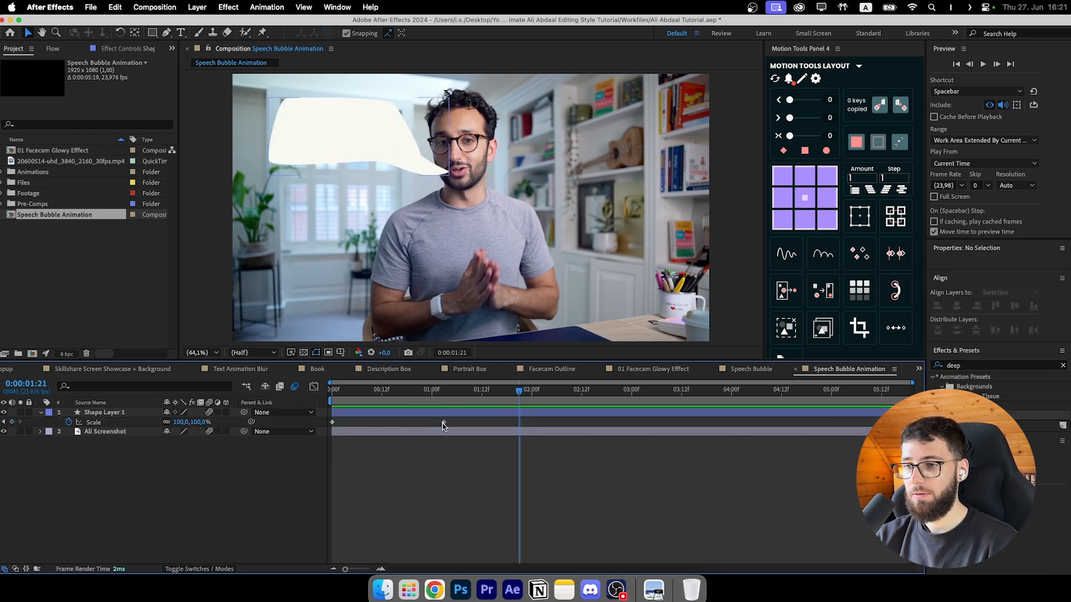
Step: Shorten the Scale animation to about 10 frames with Easy Ease on both keyframes, and play it back
{"action": "left_click_drag", "start_coordinate": [443, 426], "coordinate": [399, 425]}
{"action": "key", "text": "Home"}
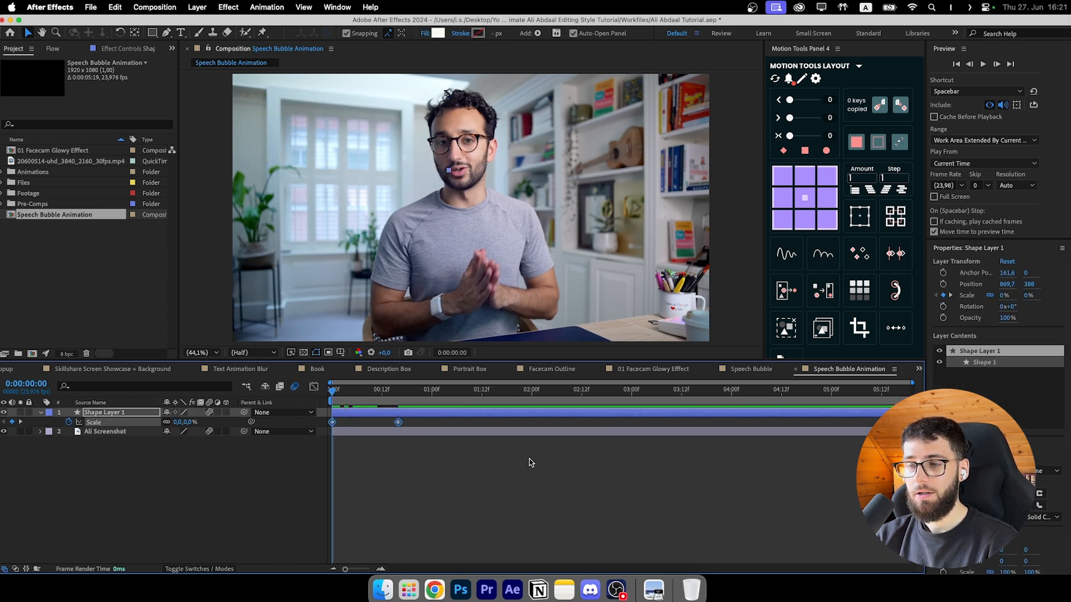
{"action": "key", "text": "Home"}
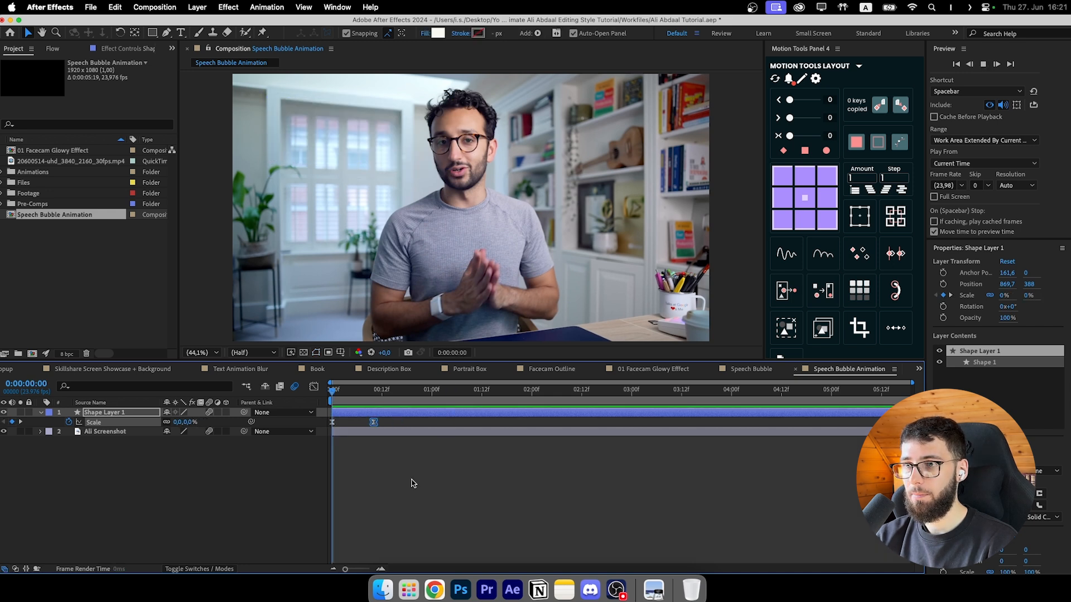
{"action": "left_click", "coordinate": [413, 483]}
{"action": "key", "text": "space"}
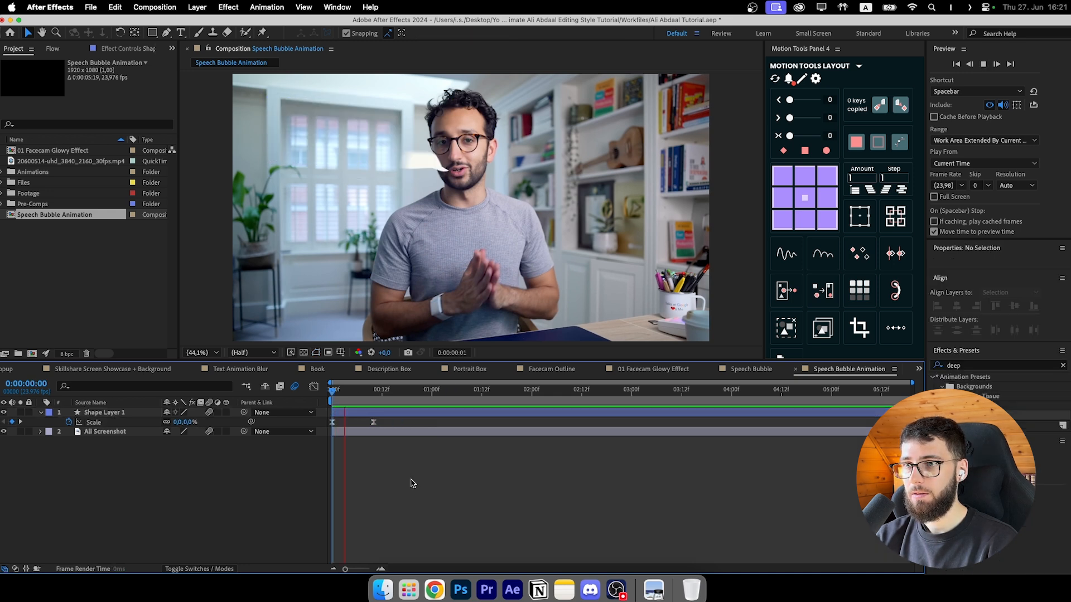
{"action": "key", "text": "space"}
Step: Reshape the speech bubble's bottom edge with the Pen tool so it bulges further down and curves into the tail
{"action": "left_click", "coordinate": [390, 413]}
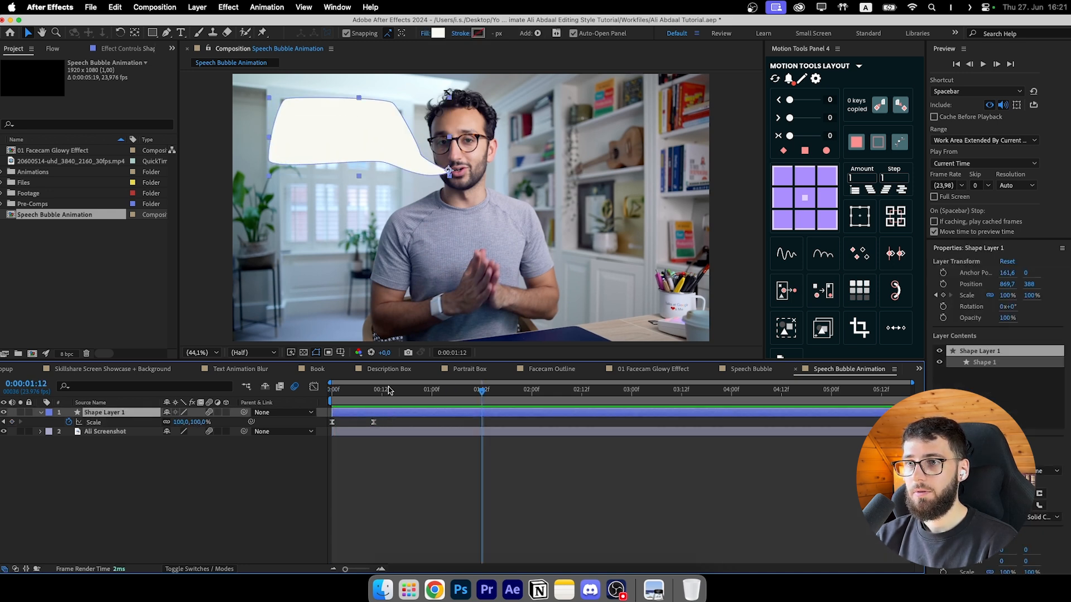
{"action": "key", "text": "g"}
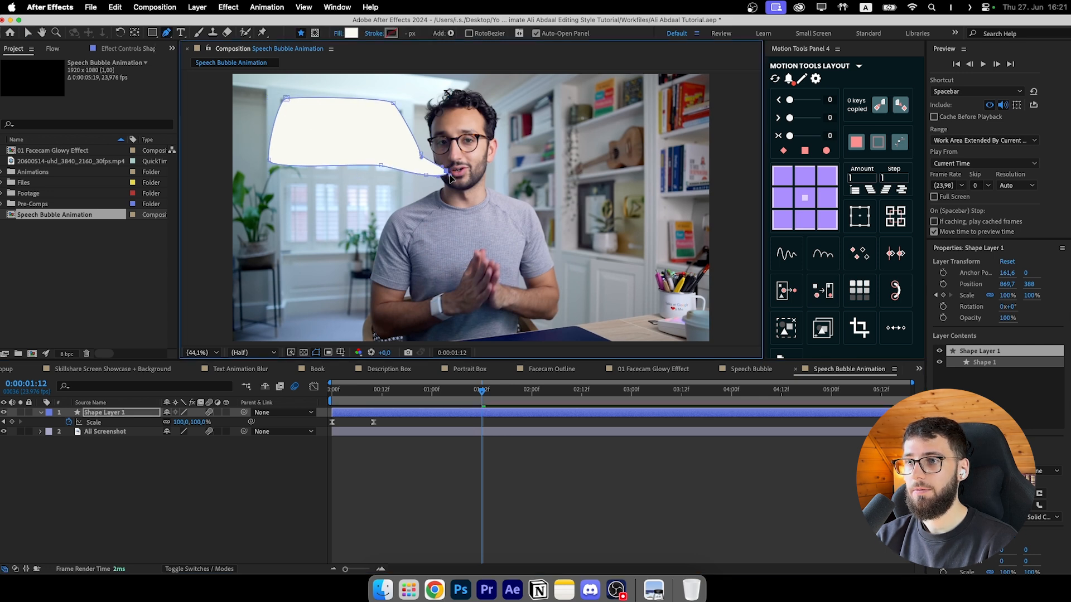
{"action": "left_click", "coordinate": [511, 469]}
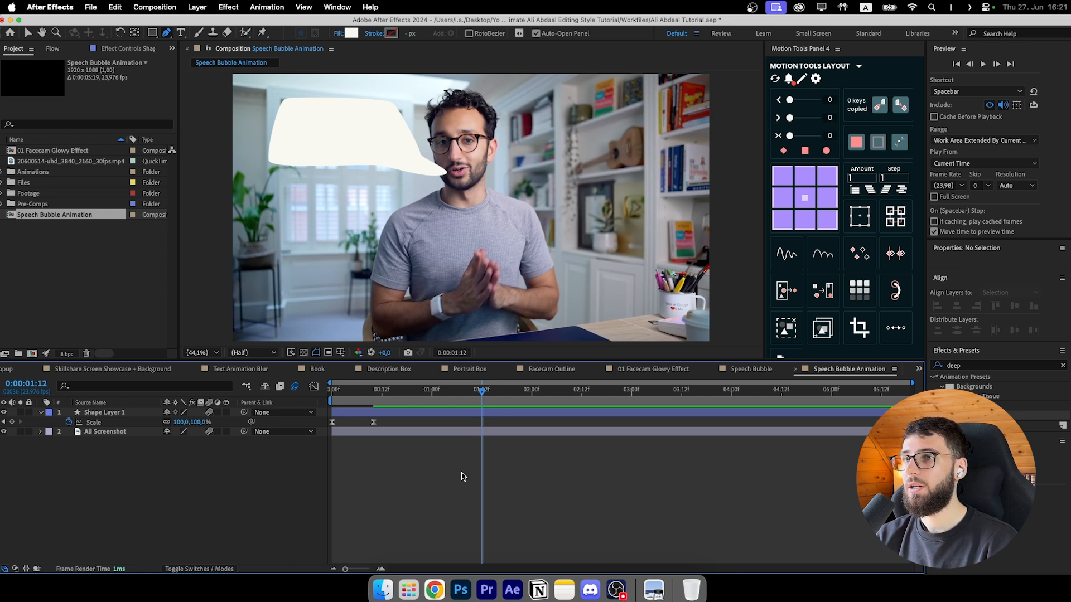
{"action": "left_click", "coordinate": [440, 413]}
{"action": "left_click", "coordinate": [495, 507]}
{"action": "left_click", "coordinate": [481, 414]}
{"action": "left_click", "coordinate": [493, 494]}
{"action": "left_click", "coordinate": [104, 415]}
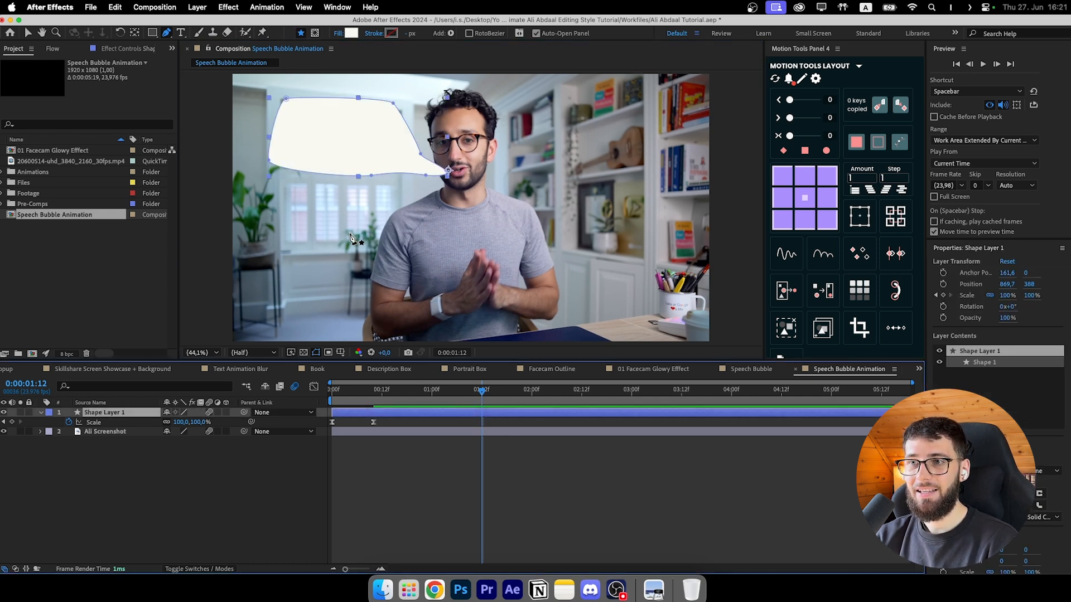
{"action": "left_click", "coordinate": [552, 462]}
Step: Add the two-line text "I feel like" / "I'm falling behind" over the speech bubble at 0:00:01:06
{"action": "left_click_drag", "start_coordinate": [414, 393], "coordinate": [457, 394]}
{"action": "key", "text": "v"}
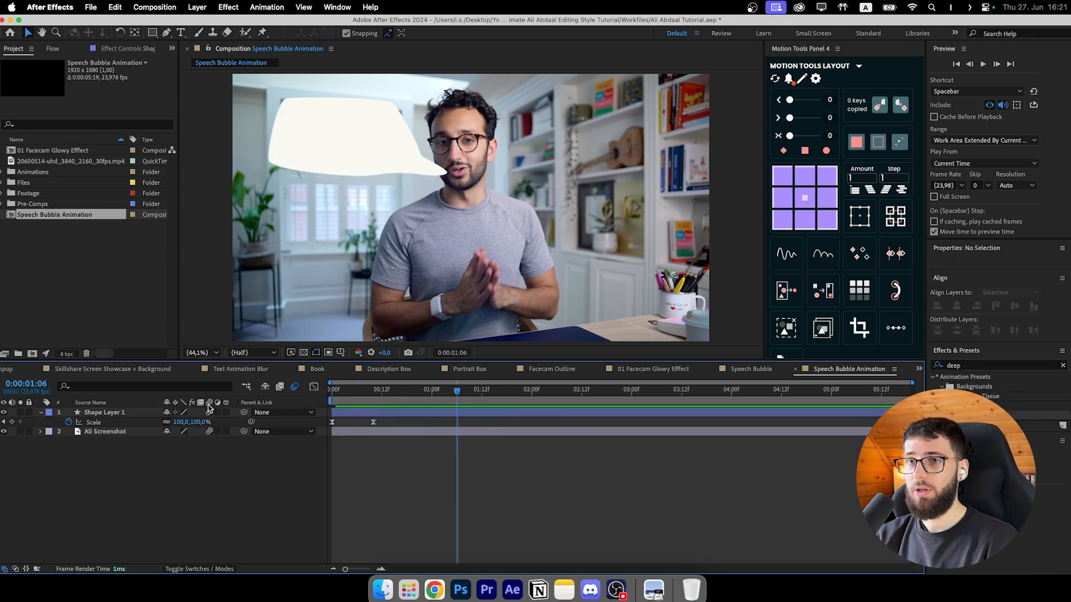
{"action": "left_click", "coordinate": [181, 33]}
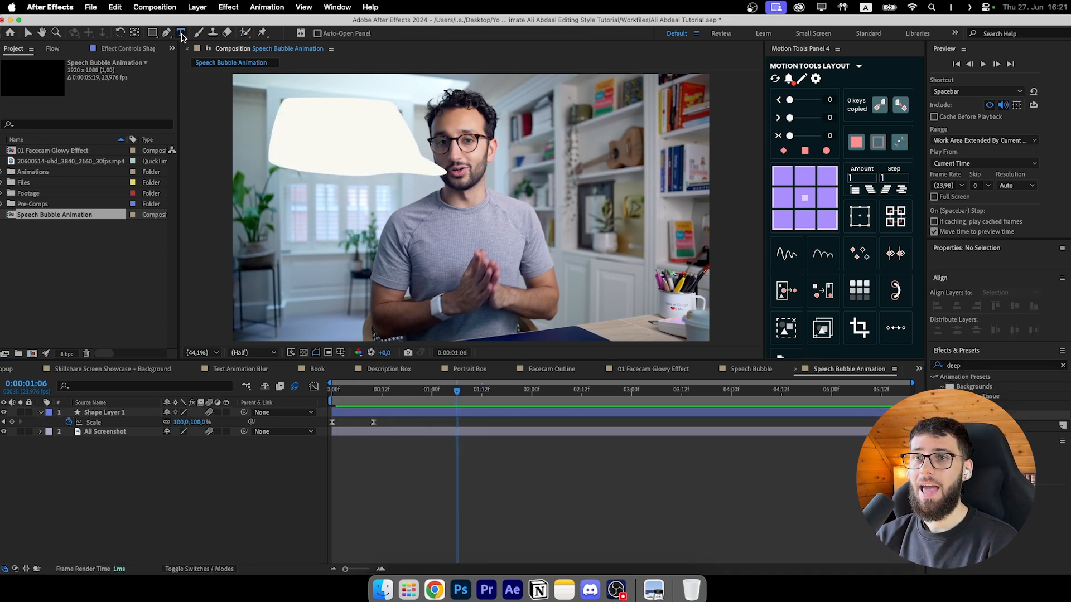
{"action": "left_click", "coordinate": [297, 136]}
{"action": "type", "text": "I feel like "}
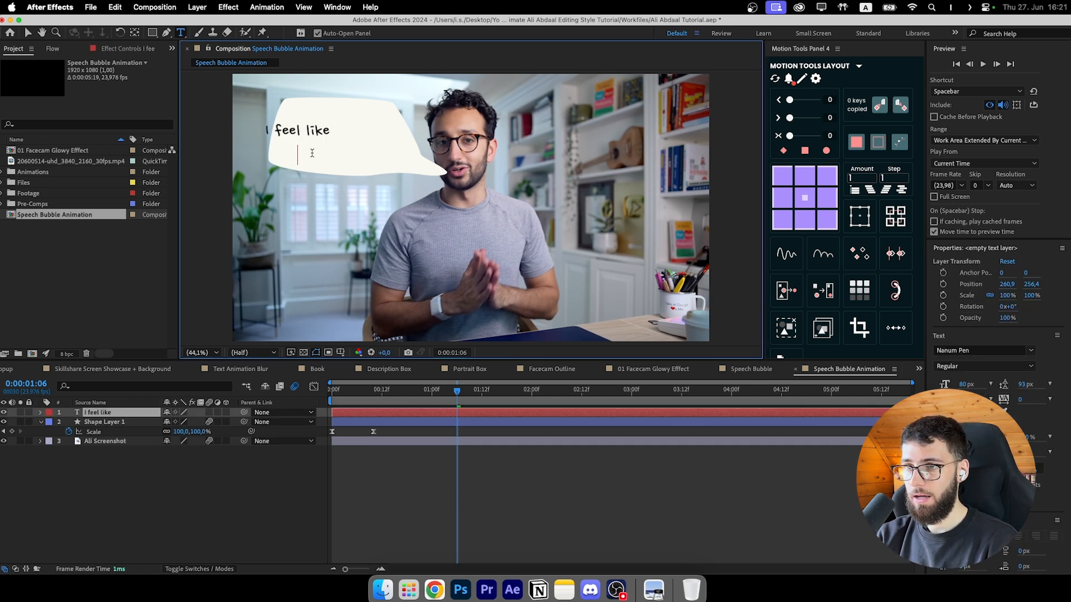
{"action": "type", "text": "I'm falling behind"}
{"action": "key", "text": "Escape"}
Step: Position the text in the middle of the speech bubble and centre the text layer's anchor point
{"action": "key", "text": "v"}
{"action": "left_click_drag", "start_coordinate": [312, 159], "coordinate": [354, 154]}
{"action": "scroll", "coordinate": [324, 137], "scroll_direction": "up", "scroll_amount": 1}
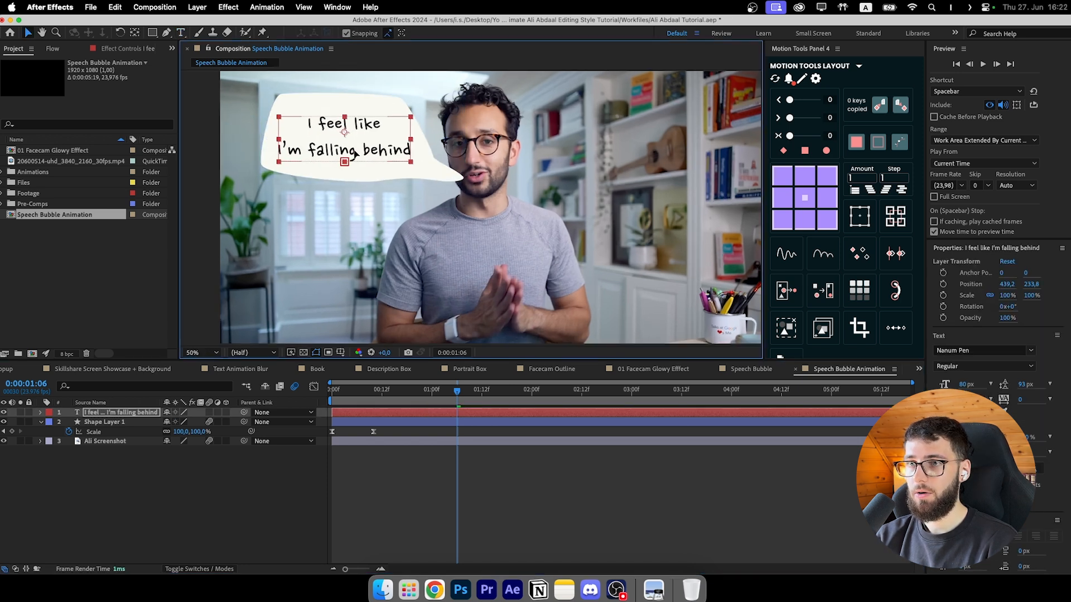
{"action": "left_click", "coordinate": [805, 198]}
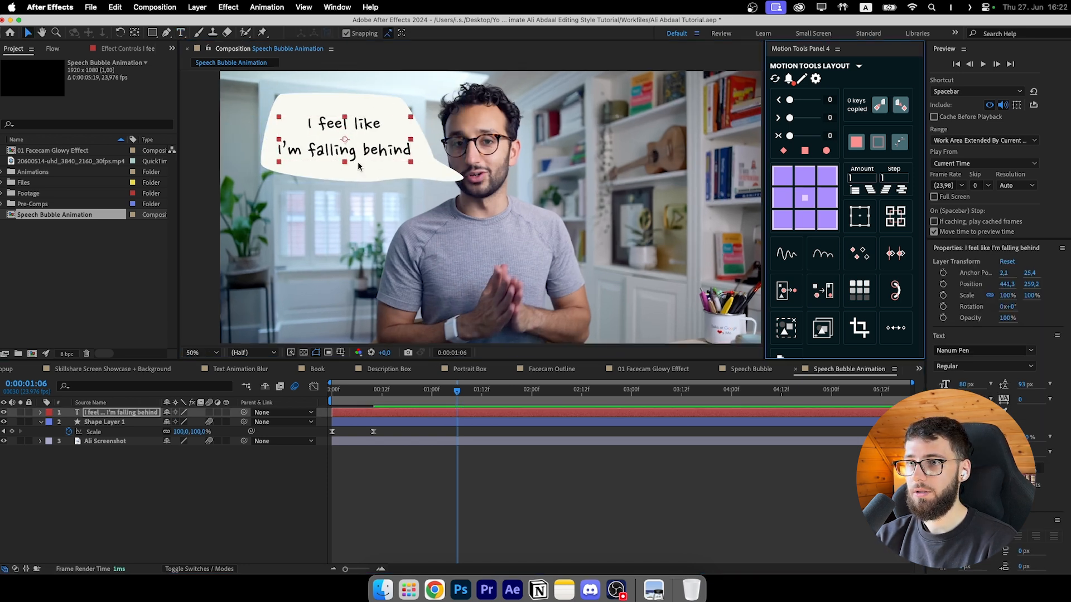
{"action": "left_click_drag", "start_coordinate": [363, 146], "coordinate": [362, 144]}
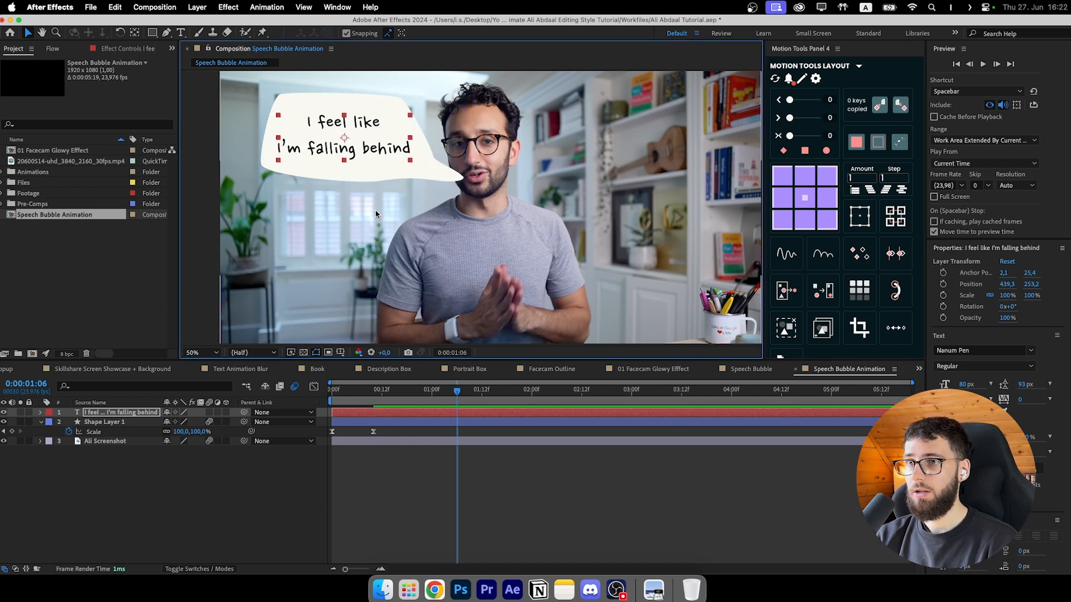
{"action": "left_click", "coordinate": [342, 317]}
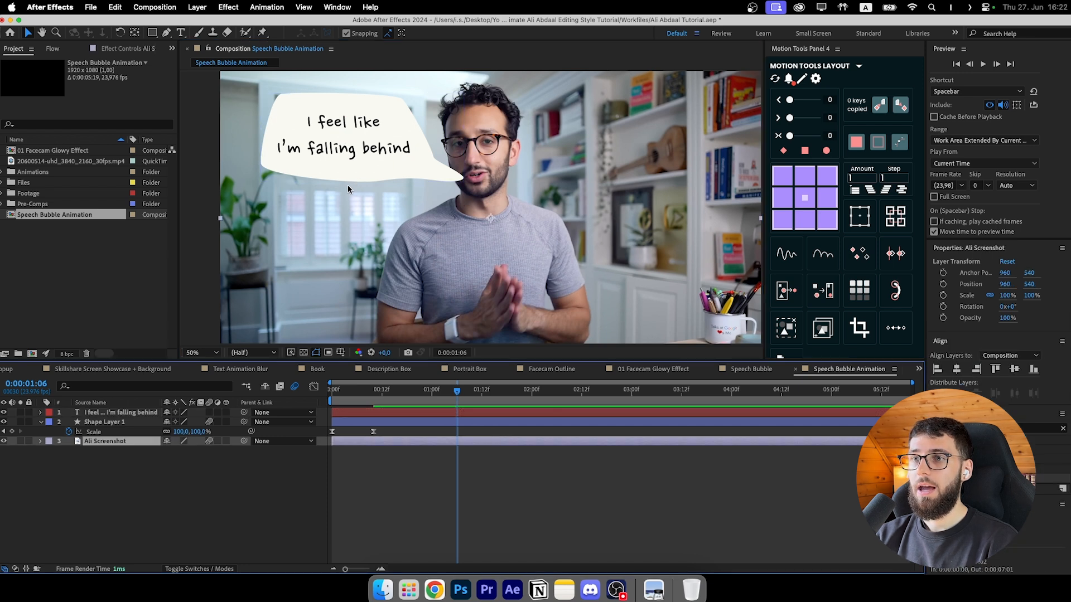
{"action": "left_click", "coordinate": [93, 413]}
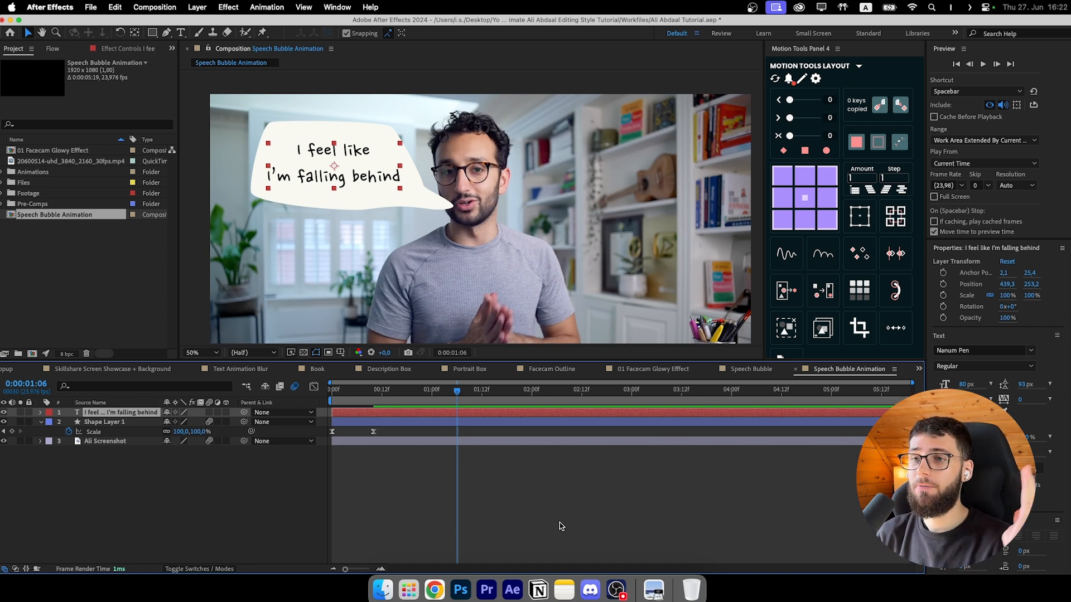
{"action": "left_click", "coordinate": [632, 490]}
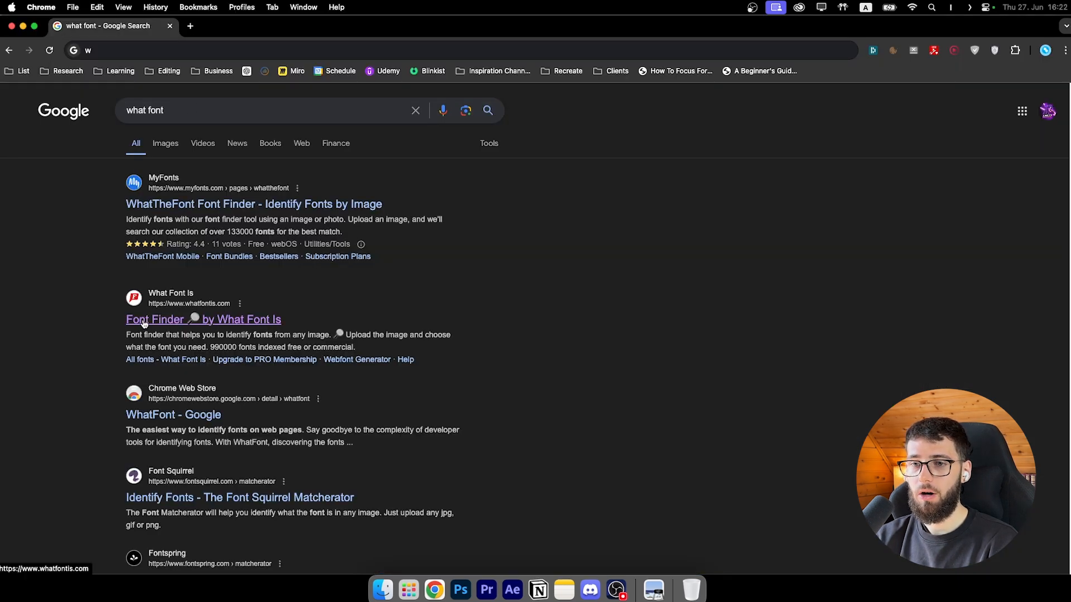
Step: Switch to Chrome, upload the speech bubble screenshot to the What Font Is font finder, and use the word "falling" as the sample
{"action": "left_click", "coordinate": [168, 322]}
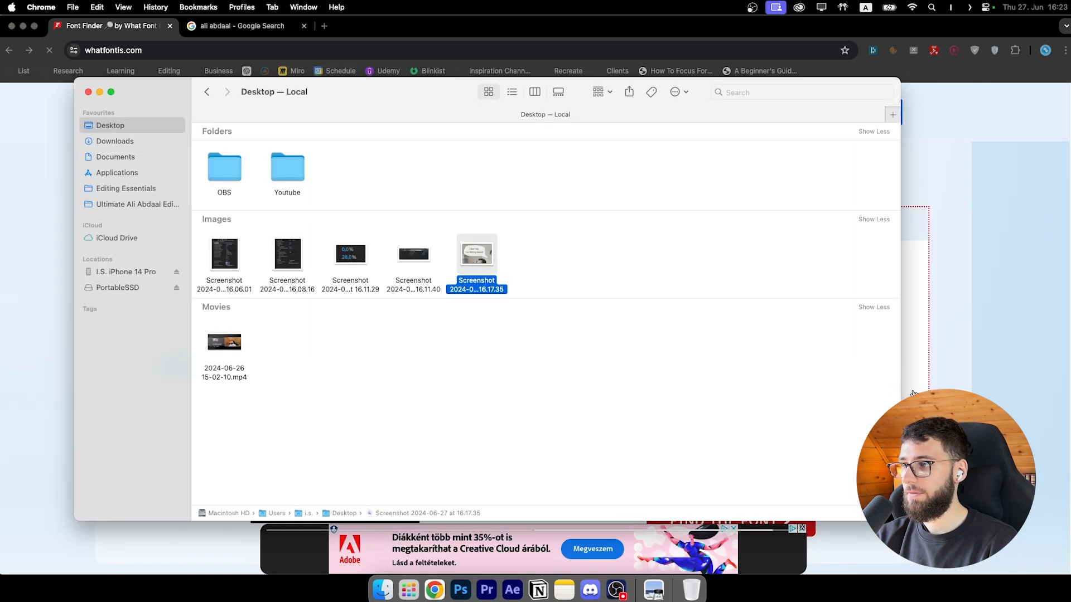
{"action": "left_click_drag", "start_coordinate": [476, 262], "coordinate": [513, 163]}
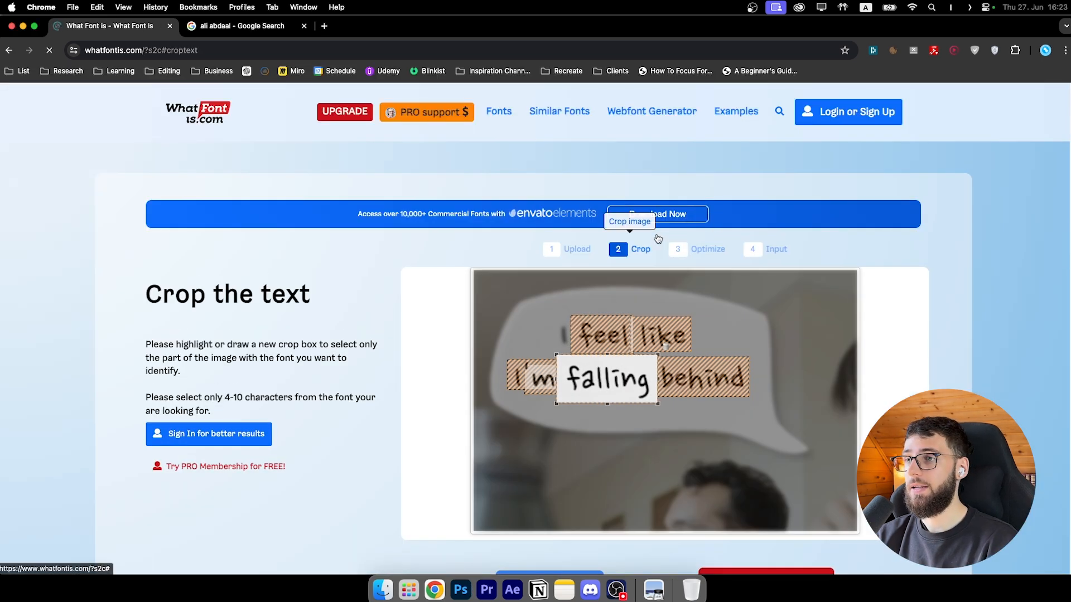
{"action": "scroll", "coordinate": [610, 388], "scroll_direction": "down", "scroll_amount": 4}
{"action": "scroll", "coordinate": [714, 423], "scroll_direction": "up", "scroll_amount": 2}
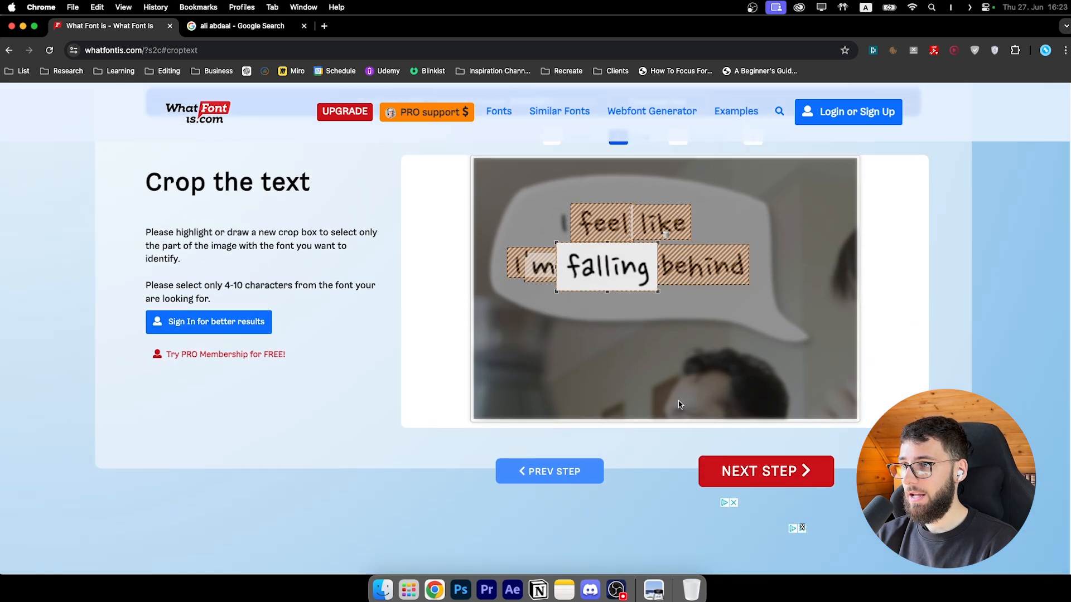
{"action": "left_click", "coordinate": [752, 483]}
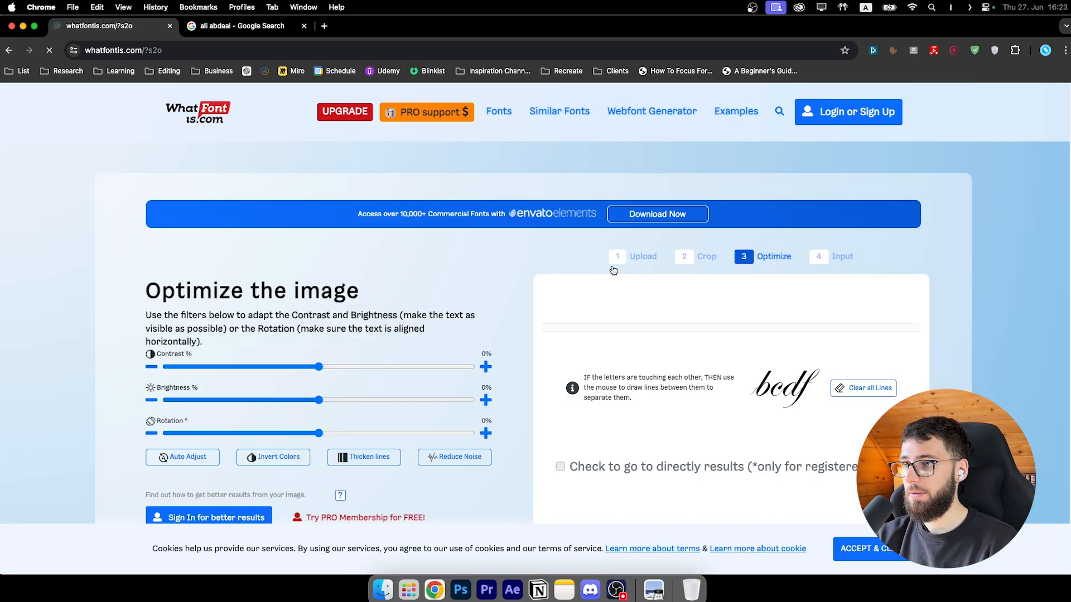
{"action": "scroll", "coordinate": [683, 414], "scroll_direction": "down", "scroll_amount": 2}
{"action": "left_click", "coordinate": [816, 508]}
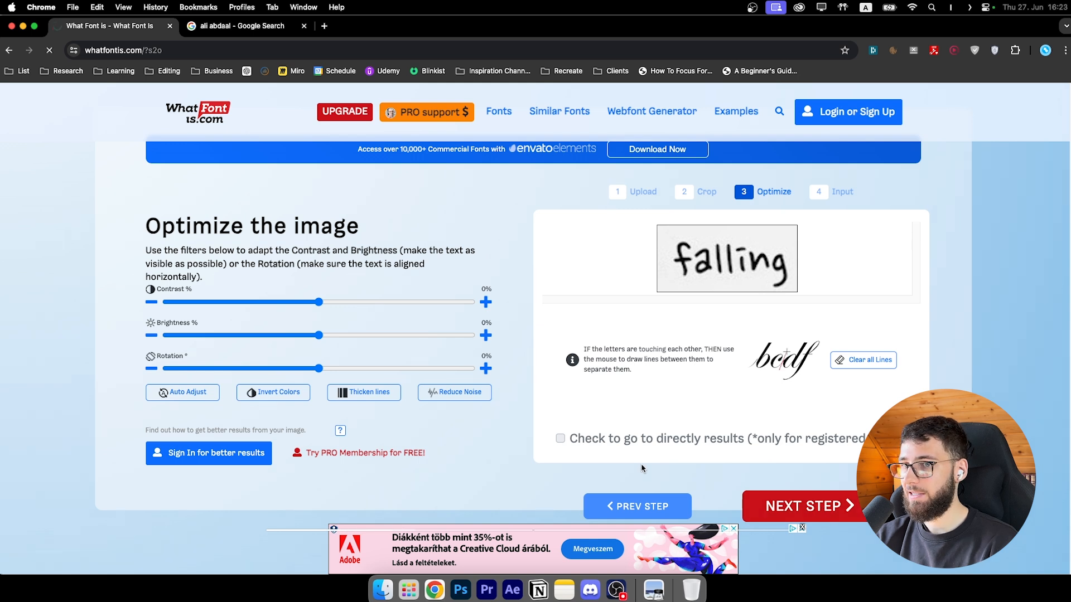
Step: Identify the sample's letters as f, a, l, l, n and g, run the font search, and dismiss the membership pop-ups
{"action": "type", "text": "f"}
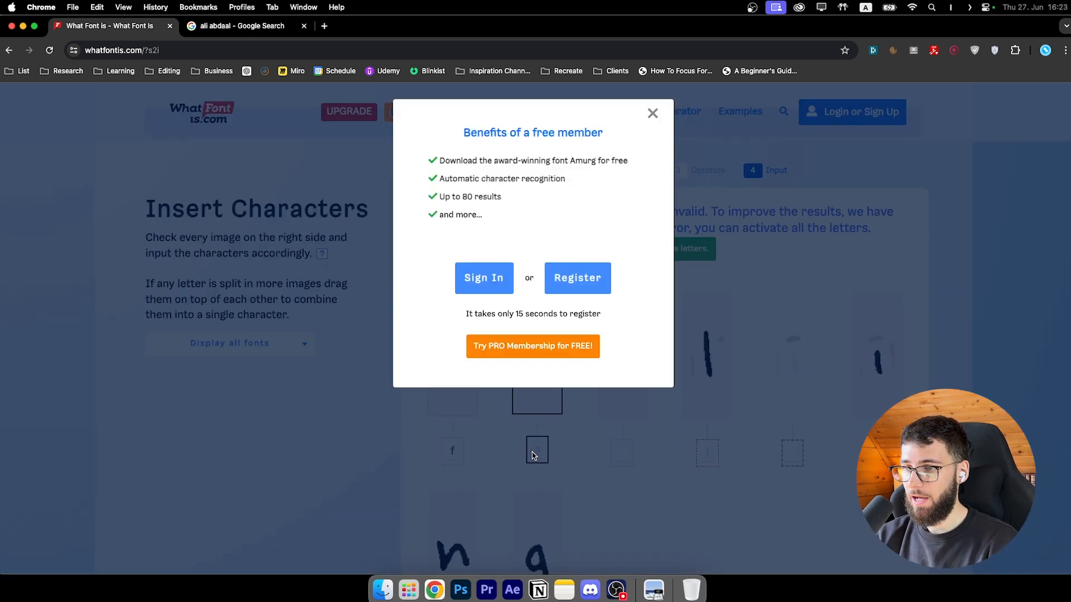
{"action": "left_click", "coordinate": [652, 113]}
{"action": "type", "text": "a"}
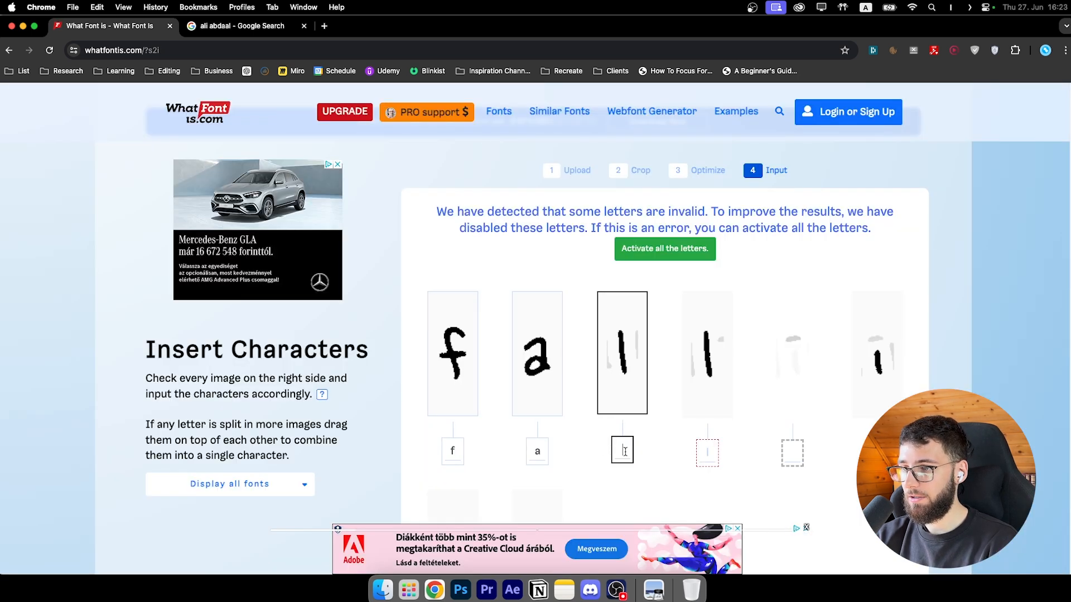
{"action": "type", "text": "ll"}
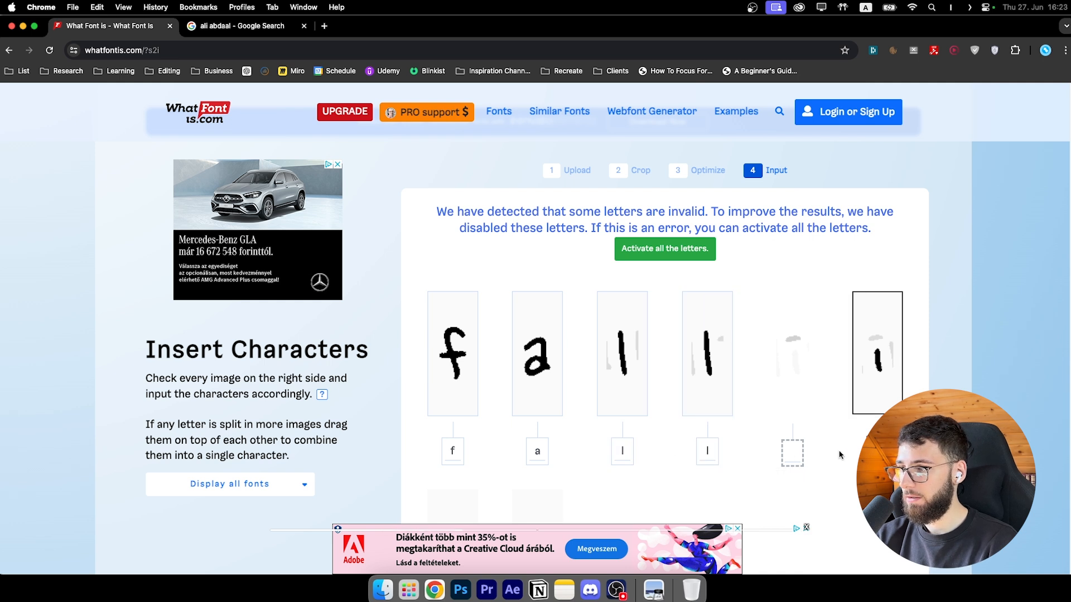
{"action": "scroll", "coordinate": [823, 455], "scroll_direction": "down", "scroll_amount": 3}
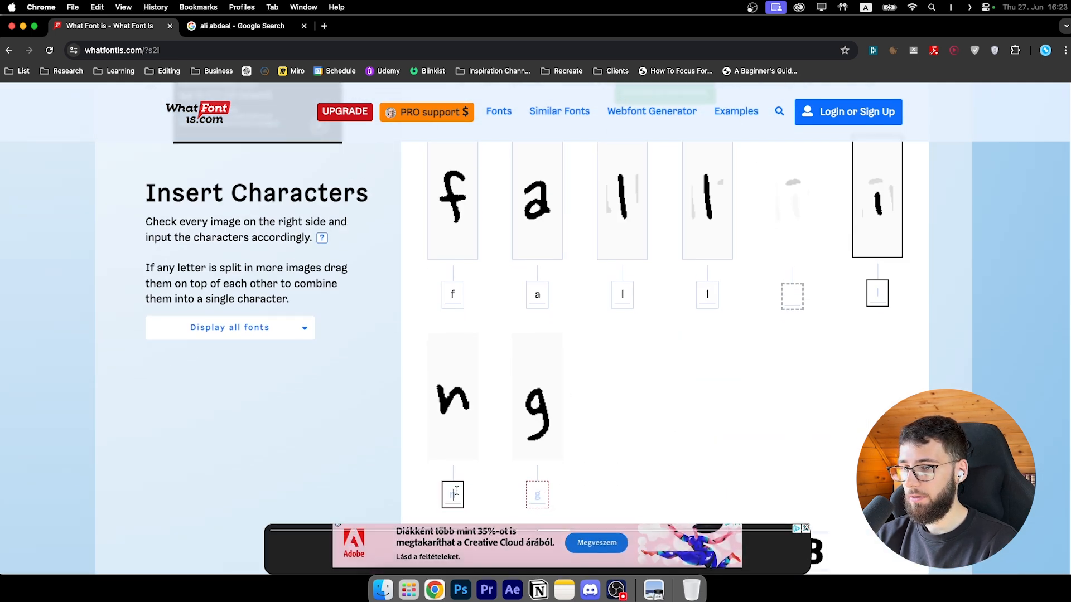
{"action": "left_click", "coordinate": [536, 493]}
{"action": "type", "text": "g"}
{"action": "scroll", "coordinate": [784, 509], "scroll_direction": "down", "scroll_amount": 4}
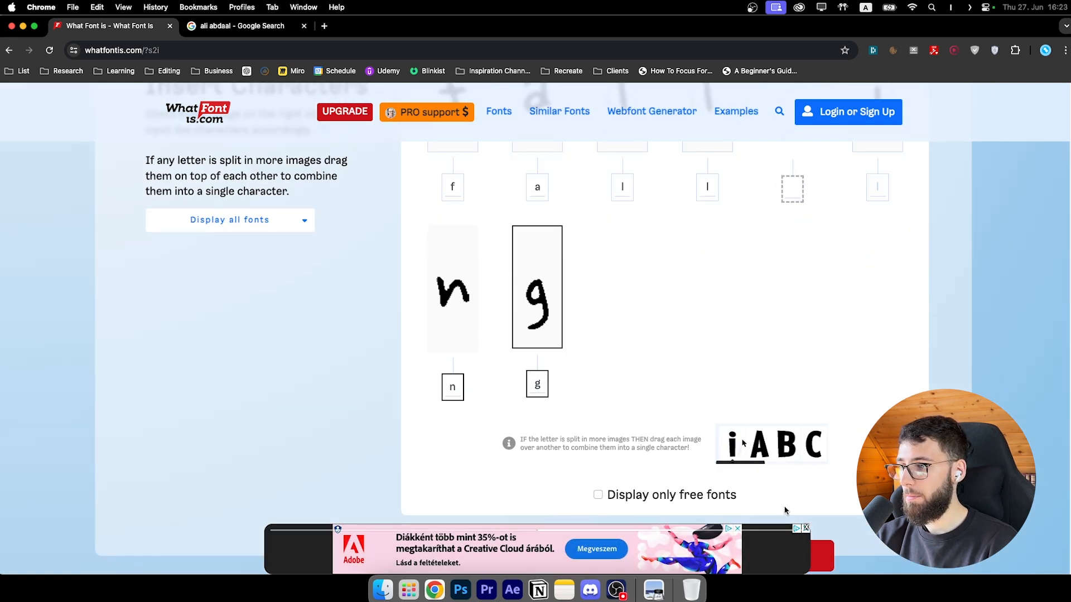
{"action": "left_click", "coordinate": [766, 491]}
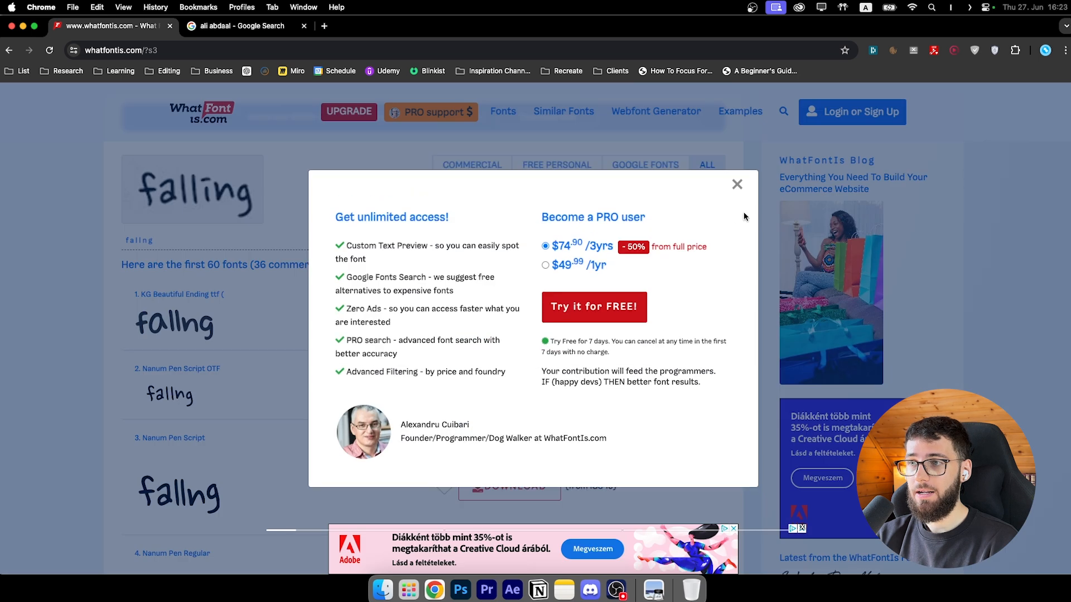
{"action": "left_click", "coordinate": [737, 184]}
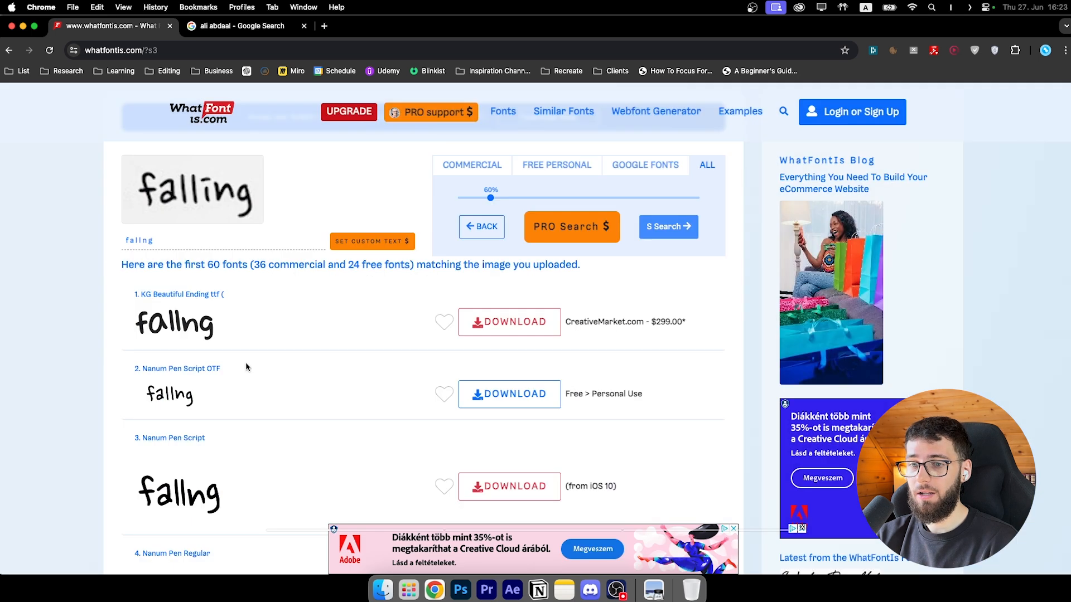
Step: Review the matching fonts and their download sources, and open the Adobe Fonts page for Nanum Pen Regular
{"action": "scroll", "coordinate": [292, 319], "scroll_direction": "down", "scroll_amount": 1}
{"action": "scroll", "coordinate": [74, 335], "scroll_direction": "down", "scroll_amount": 8}
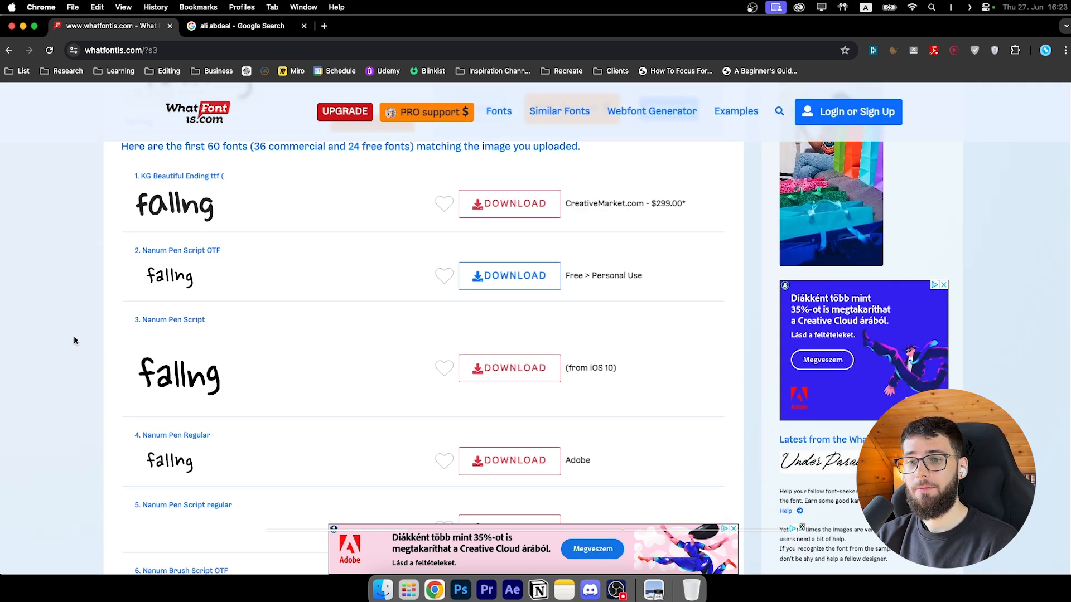
{"action": "scroll", "coordinate": [81, 335], "scroll_direction": "up", "scroll_amount": 8}
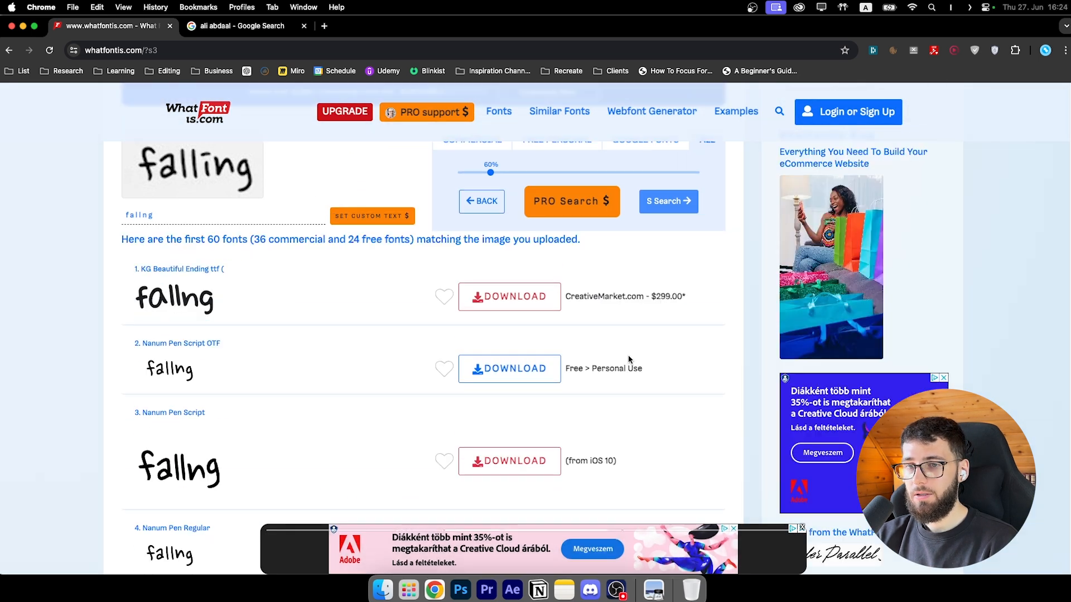
{"action": "scroll", "coordinate": [246, 382], "scroll_direction": "down", "scroll_amount": 5}
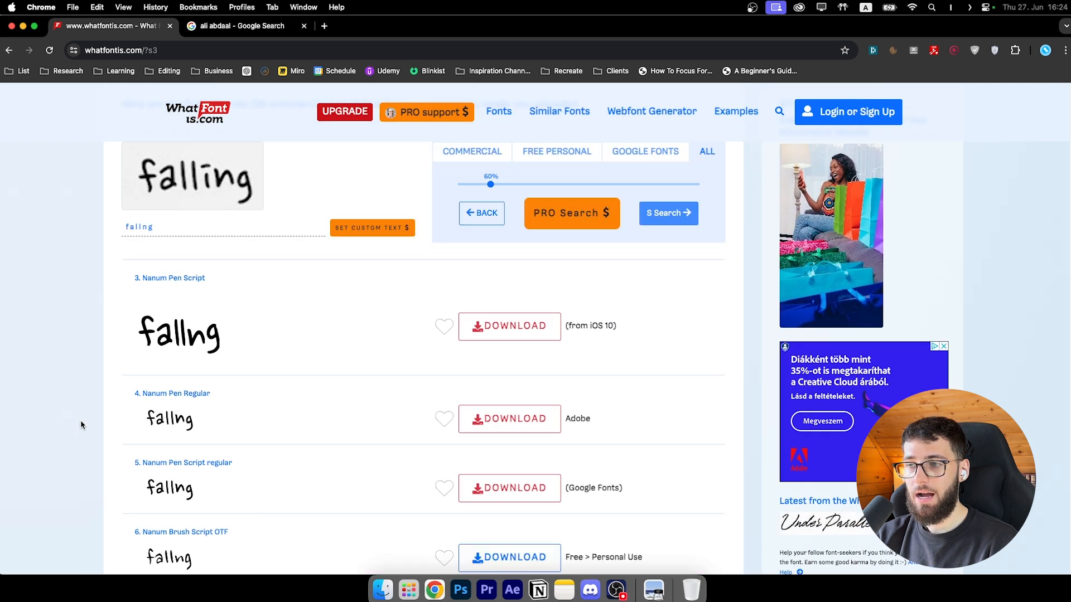
{"action": "left_click_drag", "start_coordinate": [596, 424], "coordinate": [569, 419]}
{"action": "left_click", "coordinate": [580, 421]}
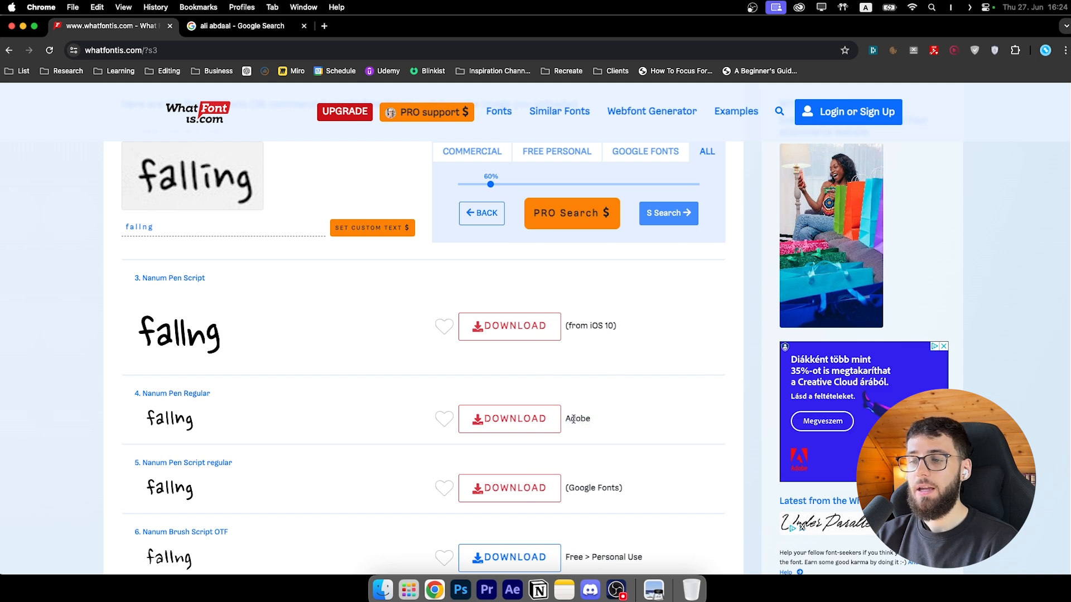
{"action": "left_click_drag", "start_coordinate": [567, 419], "coordinate": [595, 421]}
{"action": "left_click", "coordinate": [581, 419]}
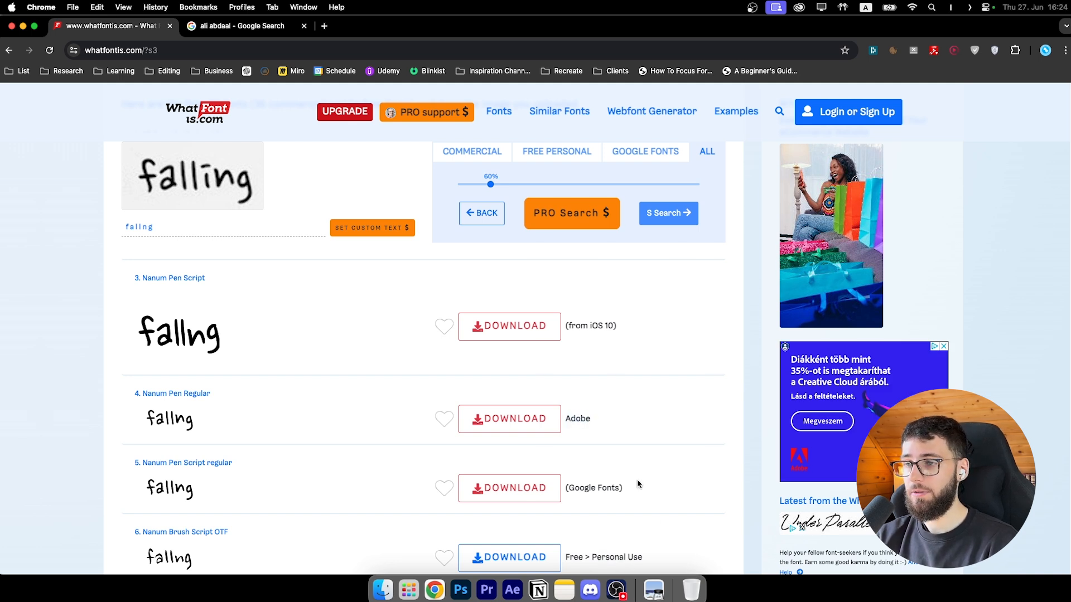
{"action": "left_click", "coordinate": [531, 417]}
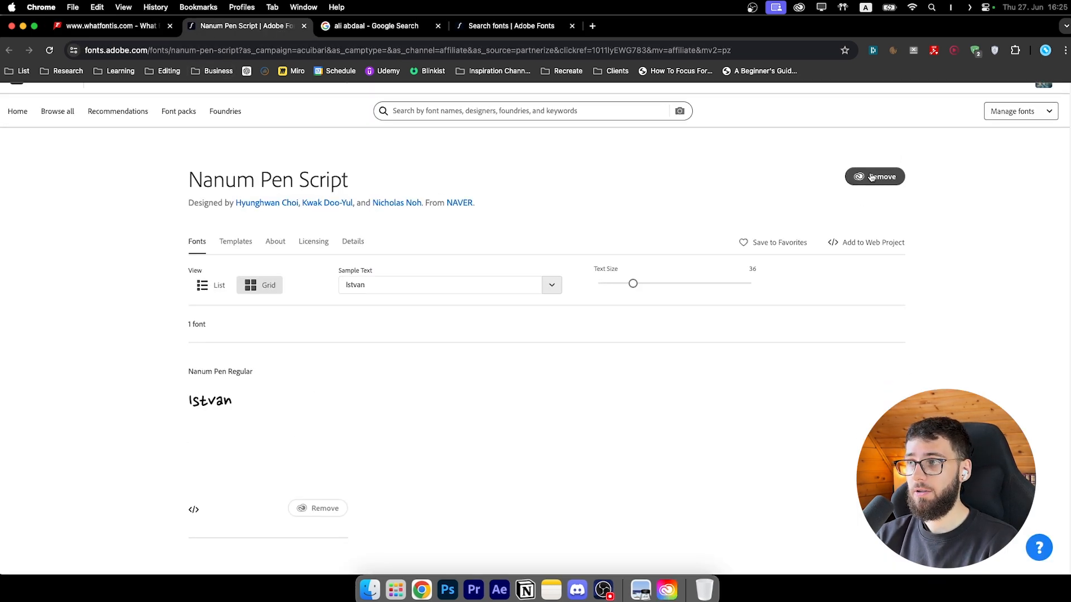
{"action": "scroll", "coordinate": [881, 182], "scroll_direction": "up", "scroll_amount": 1}
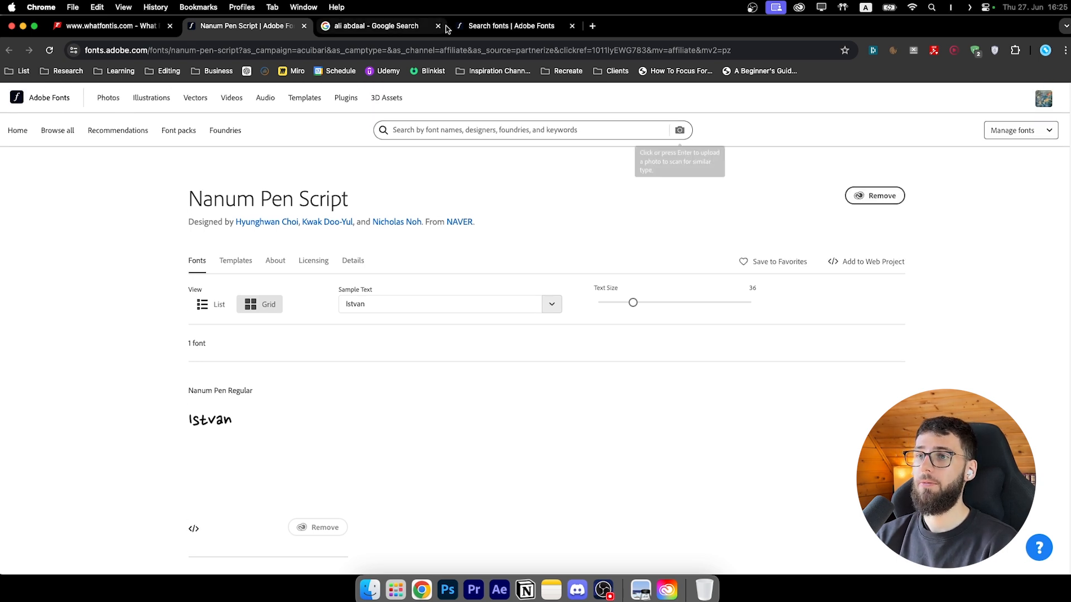
Step: Switch to Creative Cloud and view Nanum Pen Regular among the added Adobe fonts
{"action": "left_click", "coordinate": [667, 590]}
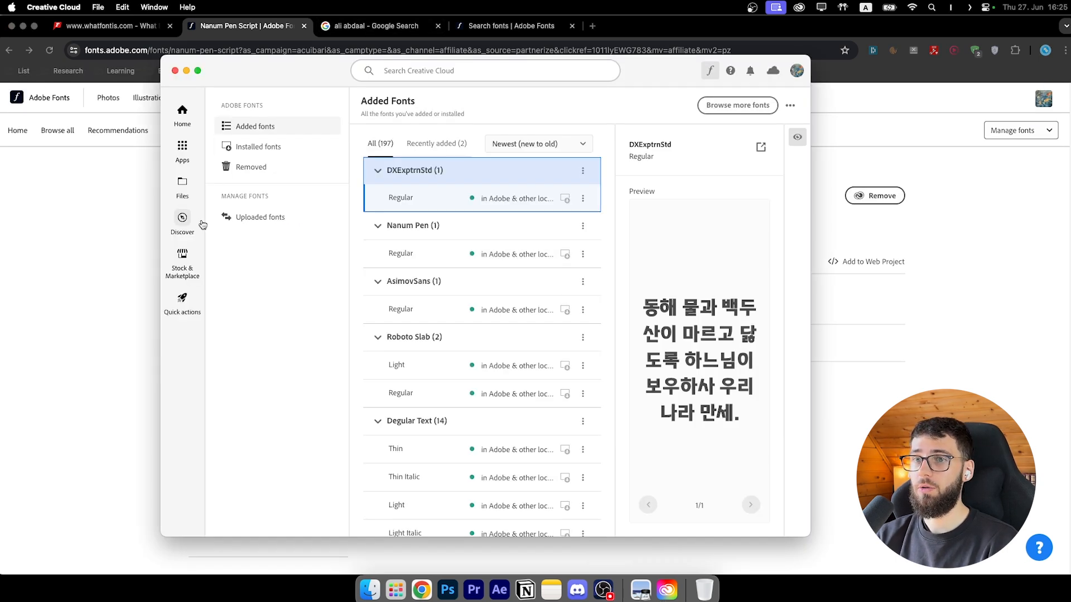
{"action": "left_click", "coordinate": [183, 112]}
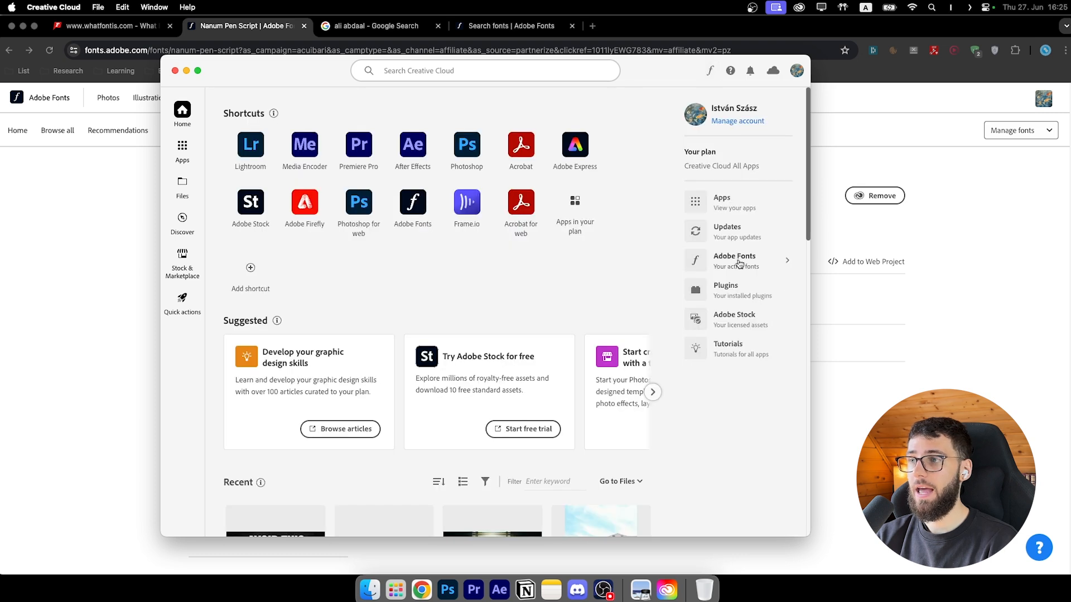
{"action": "left_click", "coordinate": [739, 264]}
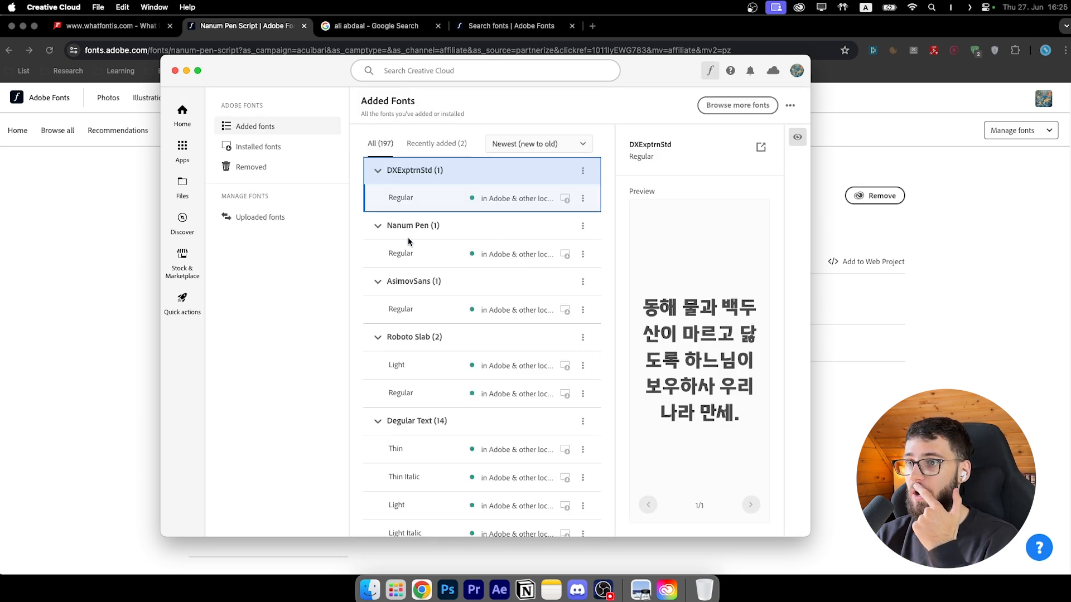
{"action": "left_click", "coordinate": [420, 255]}
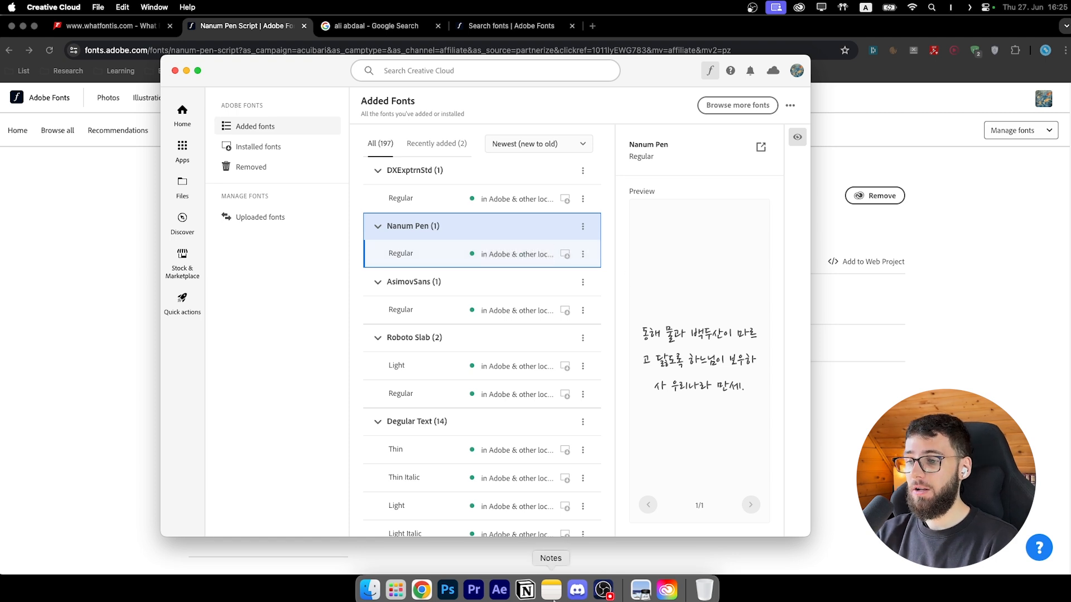
Step: Switch to After Effects, set the bubble text's leading to 92 px, and nudge the text slightly right and down
{"action": "left_click", "coordinate": [504, 594]}
{"action": "left_click", "coordinate": [461, 453]}
{"action": "left_click", "coordinate": [466, 416]}
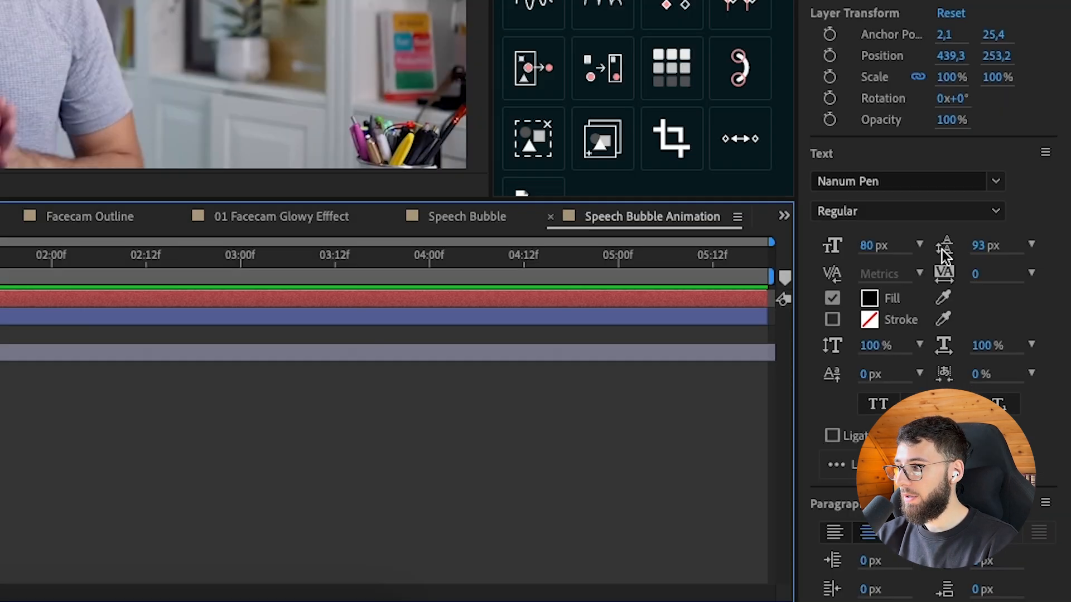
{"action": "left_click_drag", "start_coordinate": [988, 252], "coordinate": [992, 252]}
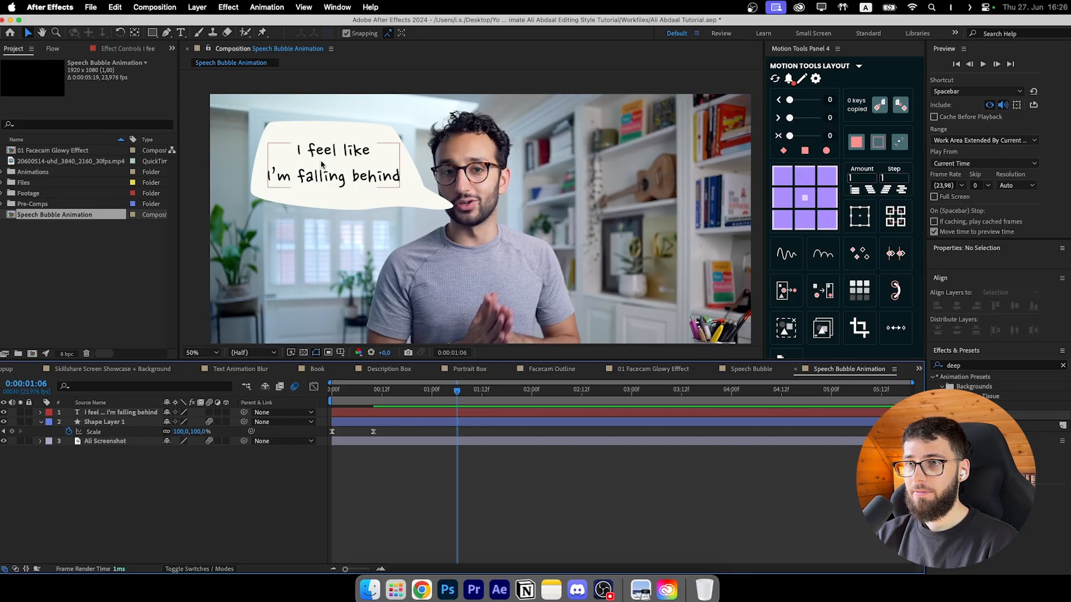
{"action": "left_click_drag", "start_coordinate": [326, 178], "coordinate": [329, 179]}
{"action": "left_click", "coordinate": [475, 462]}
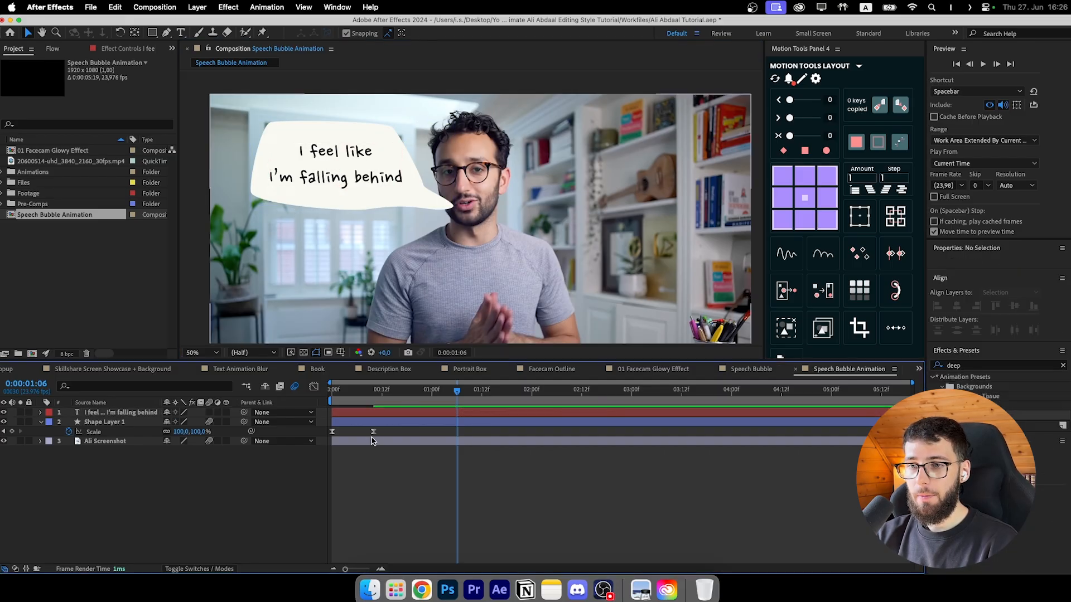
Step: Parent the text layer to Shape Layer 1 and rename that shape layer "Speech Bubble"
{"action": "left_click_drag", "start_coordinate": [244, 413], "coordinate": [109, 426]}
{"action": "right_click", "coordinate": [106, 422]}
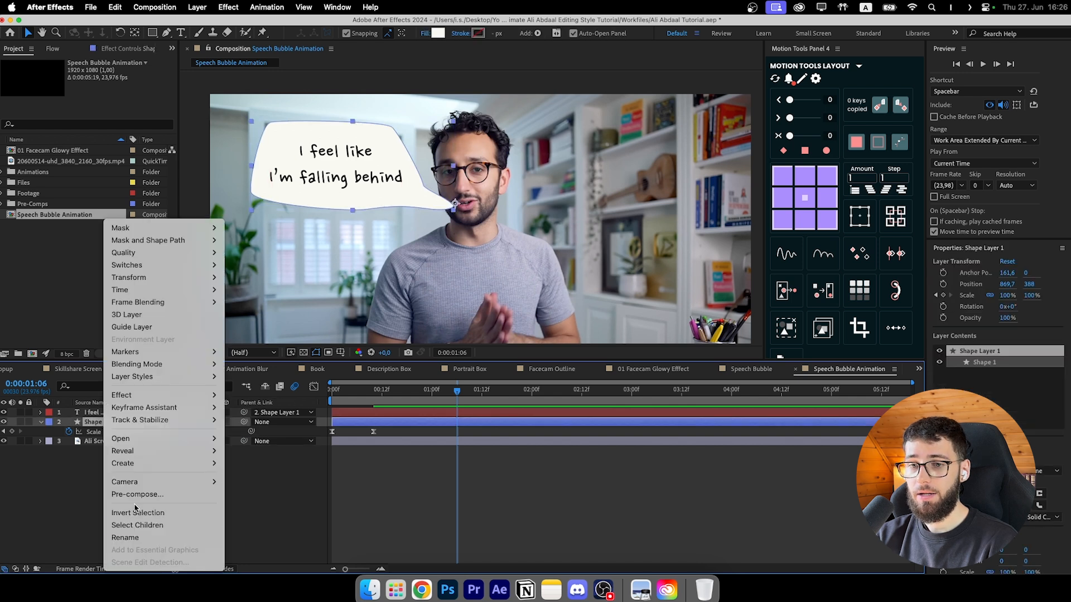
{"action": "left_click", "coordinate": [148, 537]}
{"action": "type", "text": "Speech Bubble"}
{"action": "left_click", "coordinate": [208, 478]}
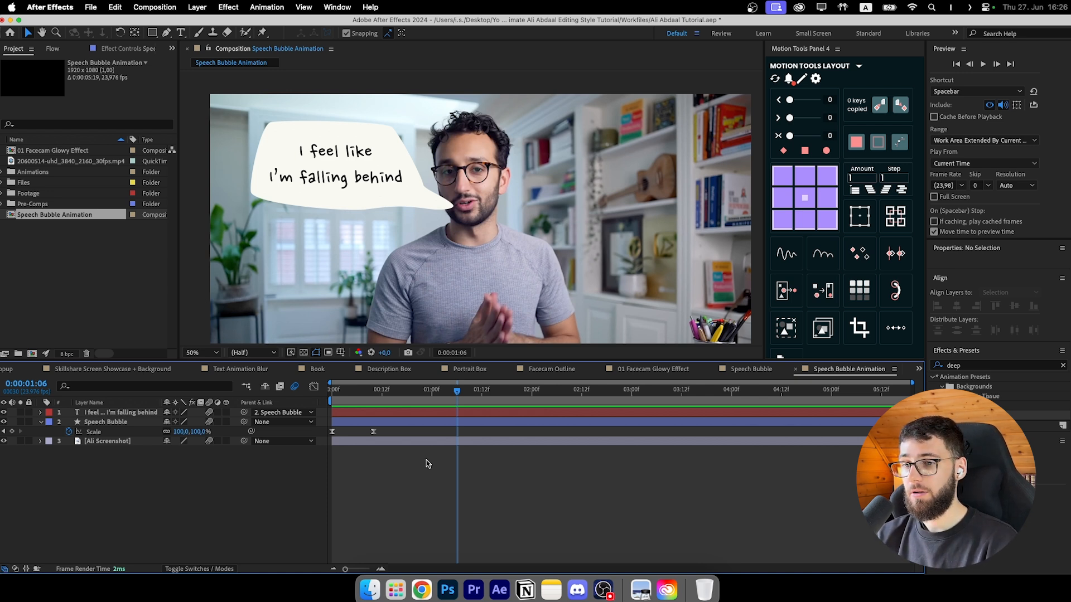
Step: Shift both Scale keyframes of the Speech Bubble layer so the animation runs from 0:00:00:04 to 0:00:00:14
{"action": "left_click_drag", "start_coordinate": [418, 391], "coordinate": [383, 395]}
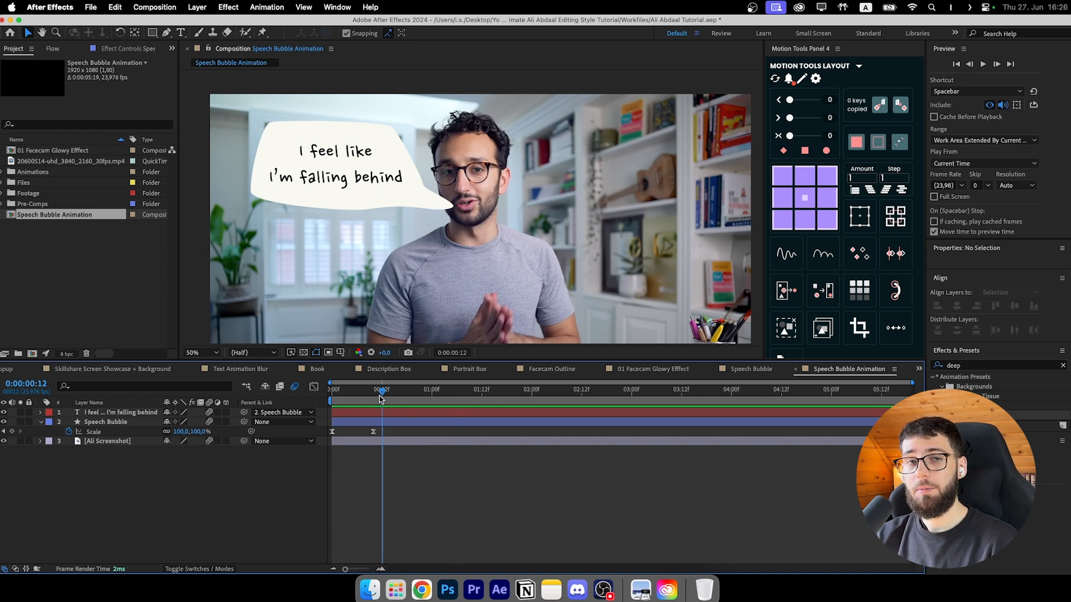
{"action": "left_click_drag", "start_coordinate": [389, 437], "coordinate": [349, 433]}
{"action": "left_click", "coordinate": [400, 459]}
{"action": "left_click_drag", "start_coordinate": [384, 393], "coordinate": [345, 403]}
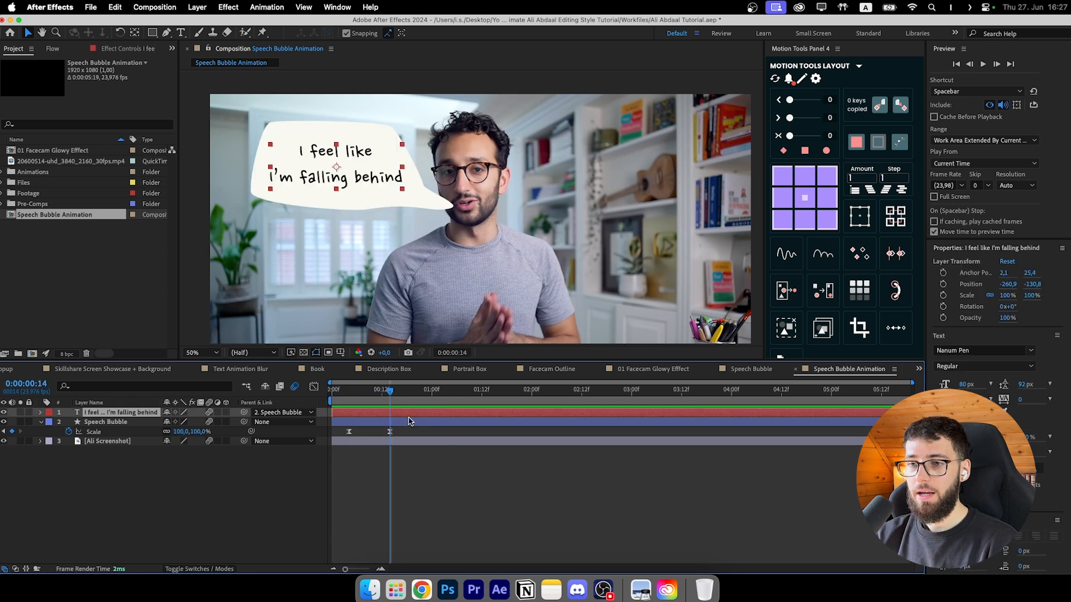
Step: Apply the Typewriter animation preset to the speech bubble text layer, starting at 0:00:00:04
{"action": "left_click_drag", "start_coordinate": [356, 396], "coordinate": [349, 397]}
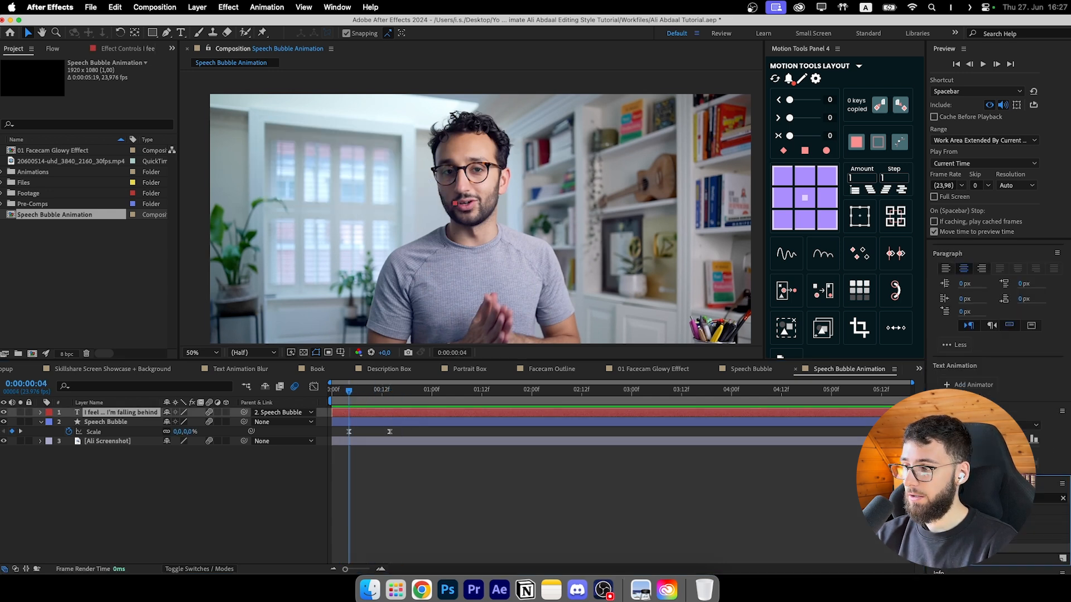
{"action": "left_click", "coordinate": [1004, 498]}
{"action": "type", "text": "type"}
{"action": "scroll", "coordinate": [963, 512], "scroll_direction": "down", "scroll_amount": 5}
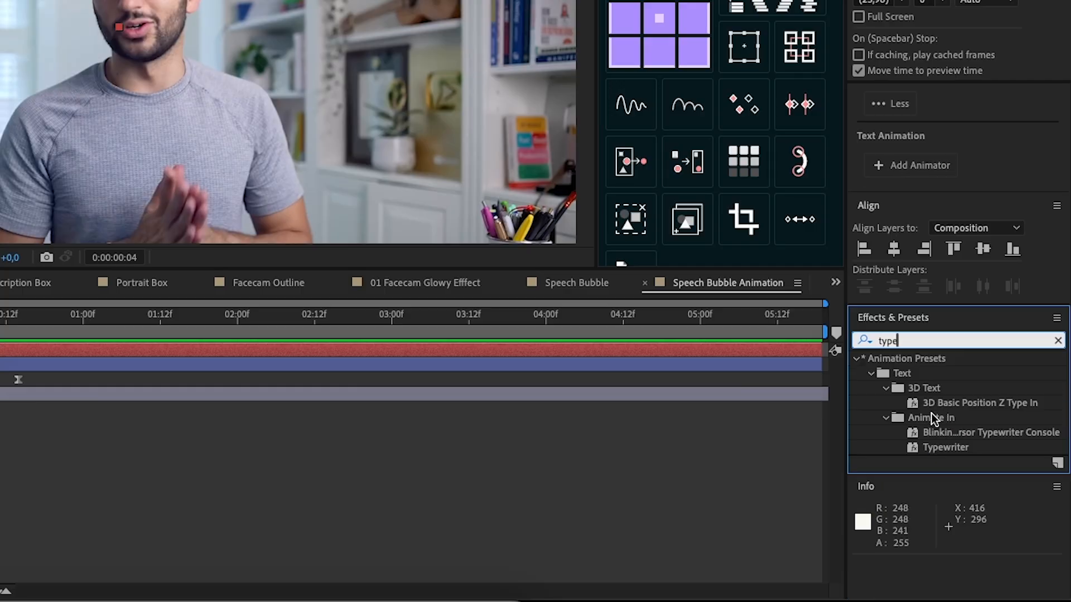
{"action": "key", "text": "Return"}
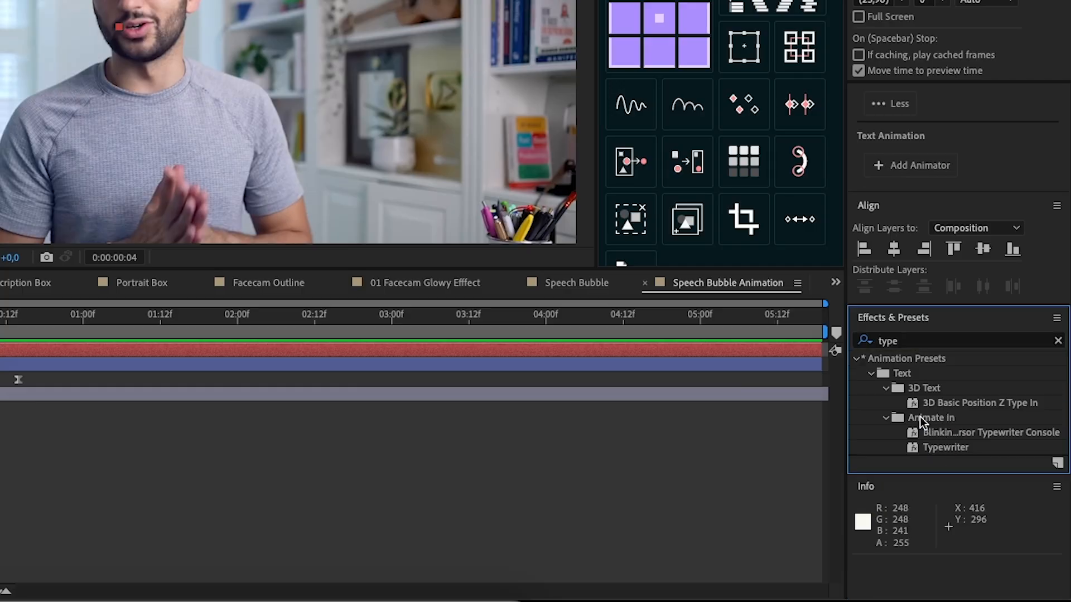
{"action": "left_click_drag", "start_coordinate": [947, 448], "coordinate": [3, 365]}
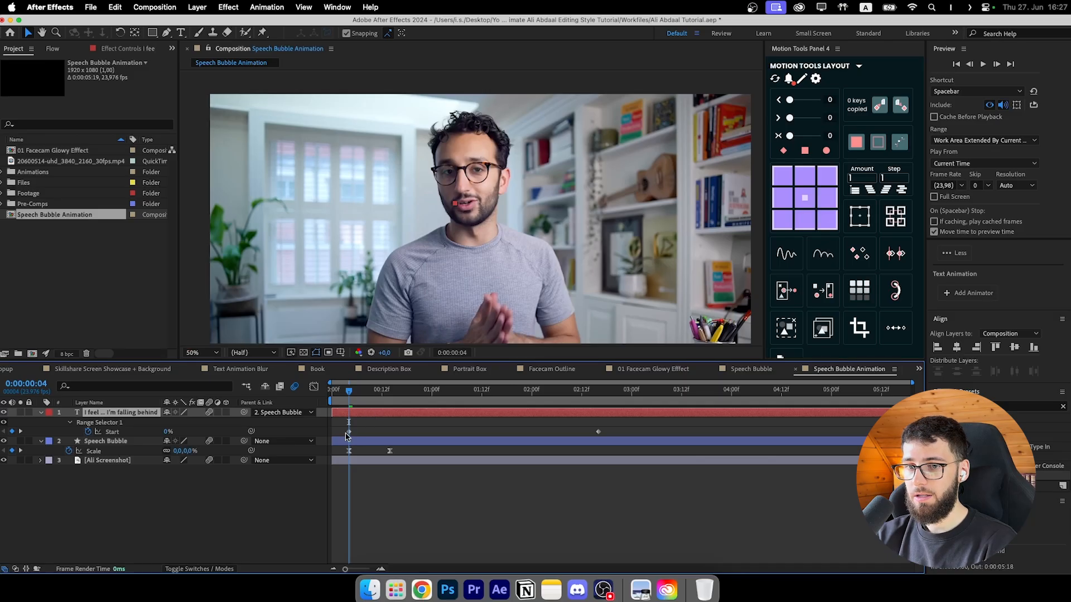
Step: Retime the text's Range Selector Start keyframes to run from about 0:00:00:11 to 0:00:01:04 and preview the typing
{"action": "left_click_drag", "start_coordinate": [349, 392], "coordinate": [452, 410]}
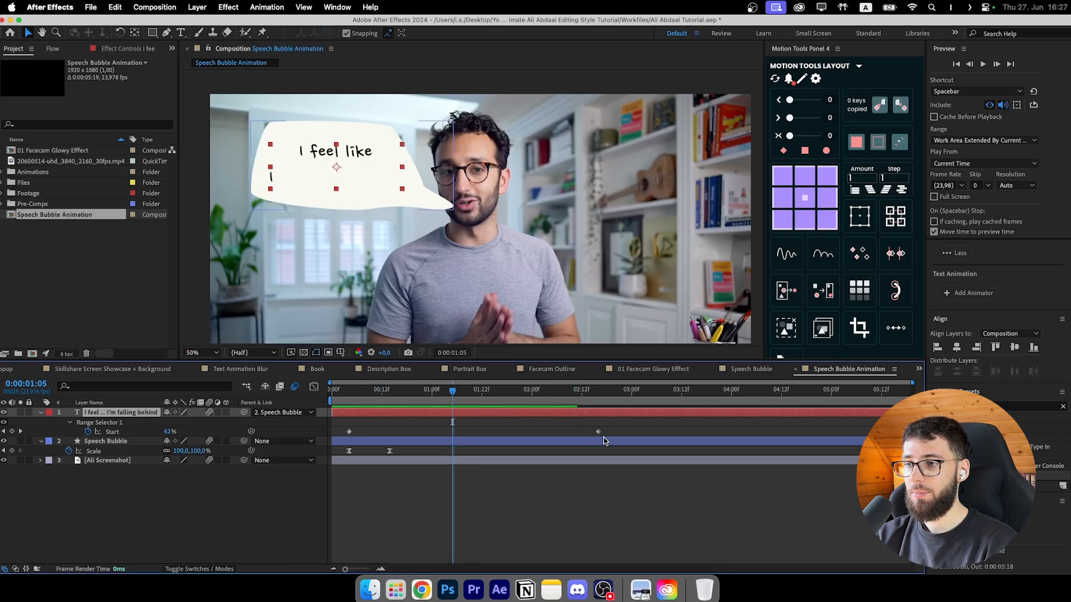
{"action": "left_click", "coordinate": [351, 432]}
{"action": "left_click_drag", "start_coordinate": [352, 433], "coordinate": [378, 434]}
{"action": "left_click_drag", "start_coordinate": [598, 431], "coordinate": [446, 435]}
{"action": "left_click_drag", "start_coordinate": [452, 391], "coordinate": [381, 397]}
{"action": "key", "text": "space"}
{"action": "left_click", "coordinate": [472, 505]}
{"action": "key", "text": "space"}
Step: Move the first Start keyframe to about 0:00:00:09 and the last to about 0:00:01:01, and apply Easy Ease to both
{"action": "left_click_drag", "start_coordinate": [379, 433], "coordinate": [365, 432]}
{"action": "left_click", "coordinate": [372, 393]}
{"action": "left_click_drag", "start_coordinate": [372, 395], "coordinate": [357, 396]}
{"action": "left_click", "coordinate": [413, 479]}
{"action": "key", "text": "space"}
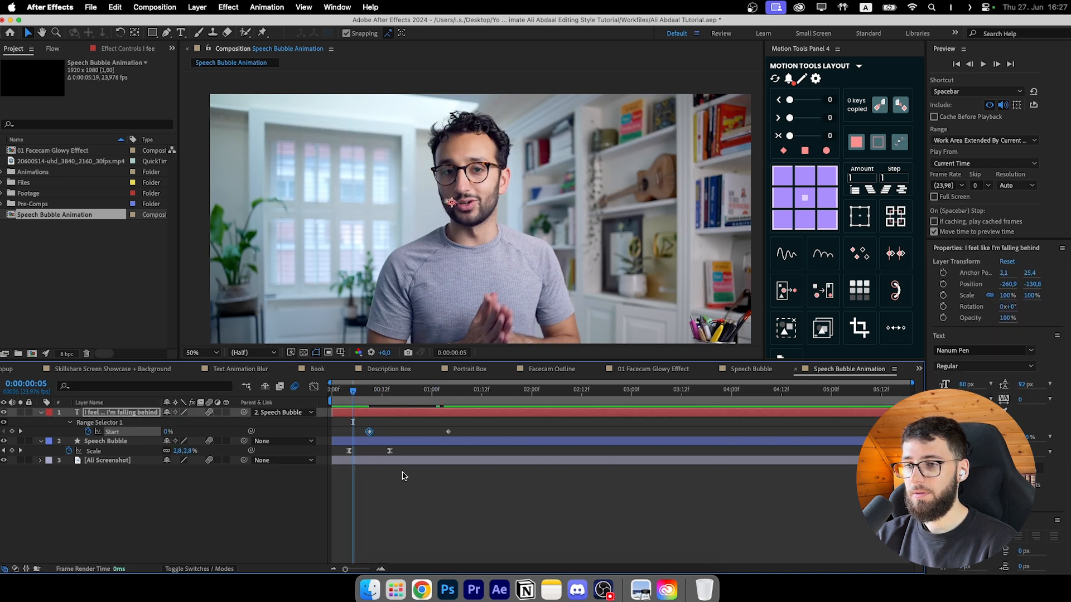
{"action": "key", "text": "space"}
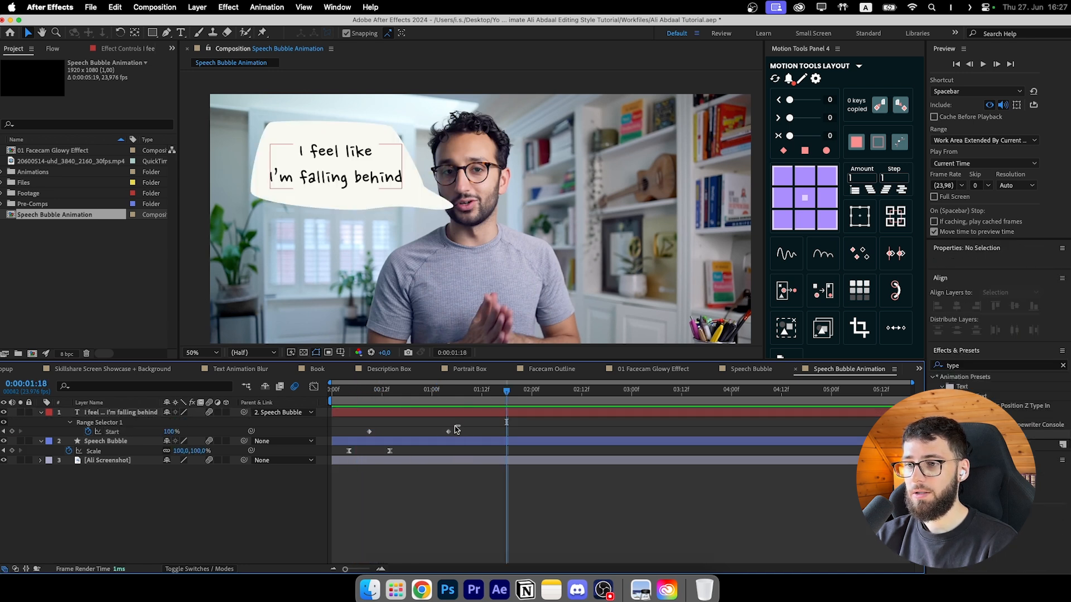
{"action": "left_click_drag", "start_coordinate": [462, 426], "coordinate": [358, 430]}
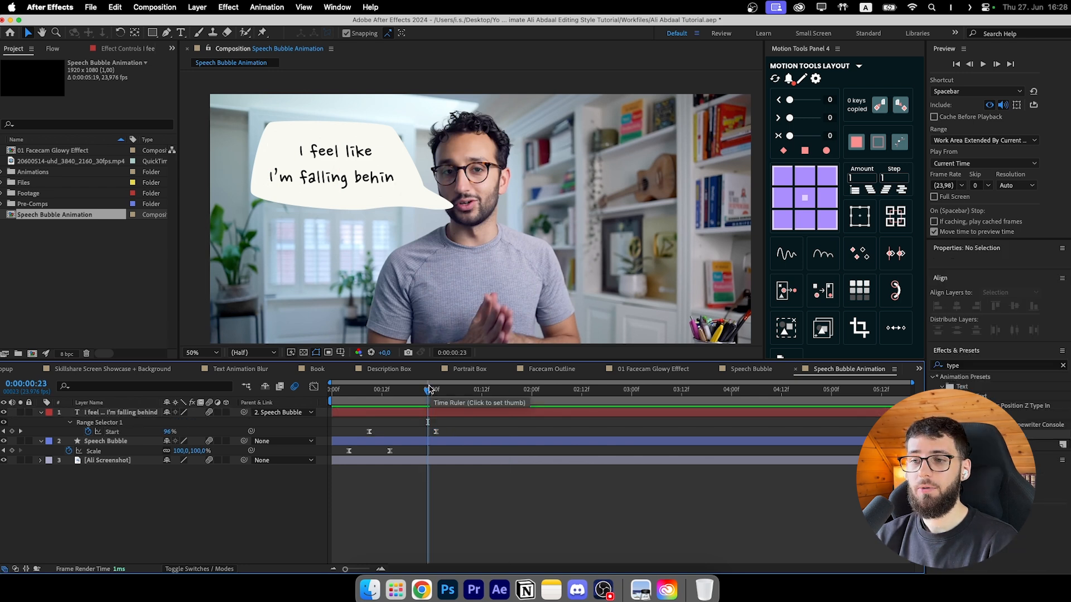
Step: Try replacing the speech bubble text with random placeholder letters
{"action": "left_click_drag", "start_coordinate": [429, 389], "coordinate": [399, 398]}
{"action": "left_click", "coordinate": [346, 149]}
{"action": "double_click", "coordinate": [345, 149]}
{"action": "type", "text": "awjdaipwhjdpiawhdwjdpiawhdawjdpiaw"}
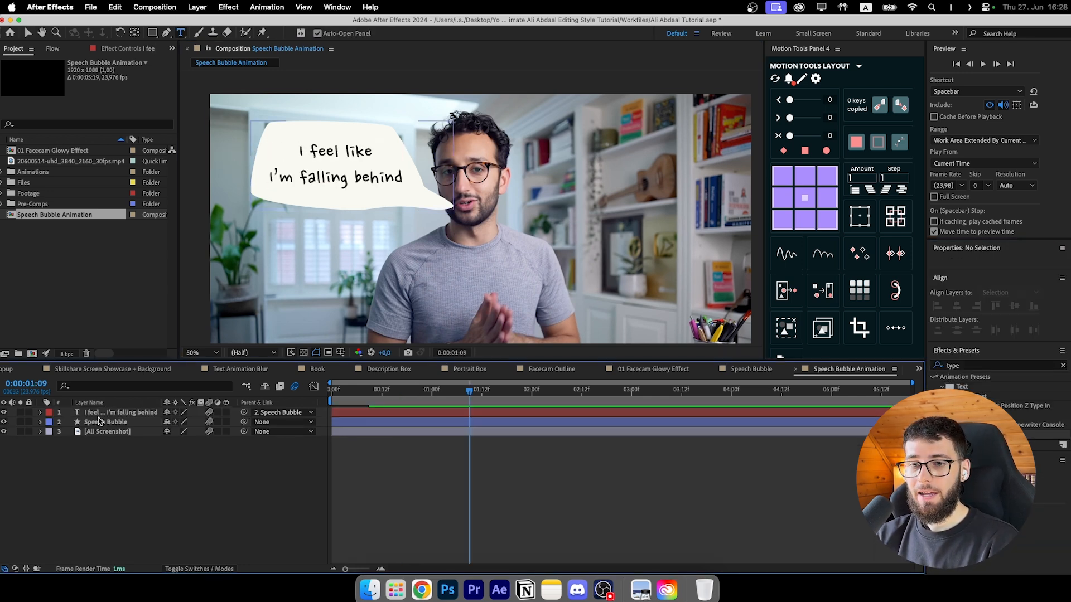
Step: Find the Drop Shadow effect and apply it to the Speech Bubble layer
{"action": "left_click", "coordinate": [103, 423]}
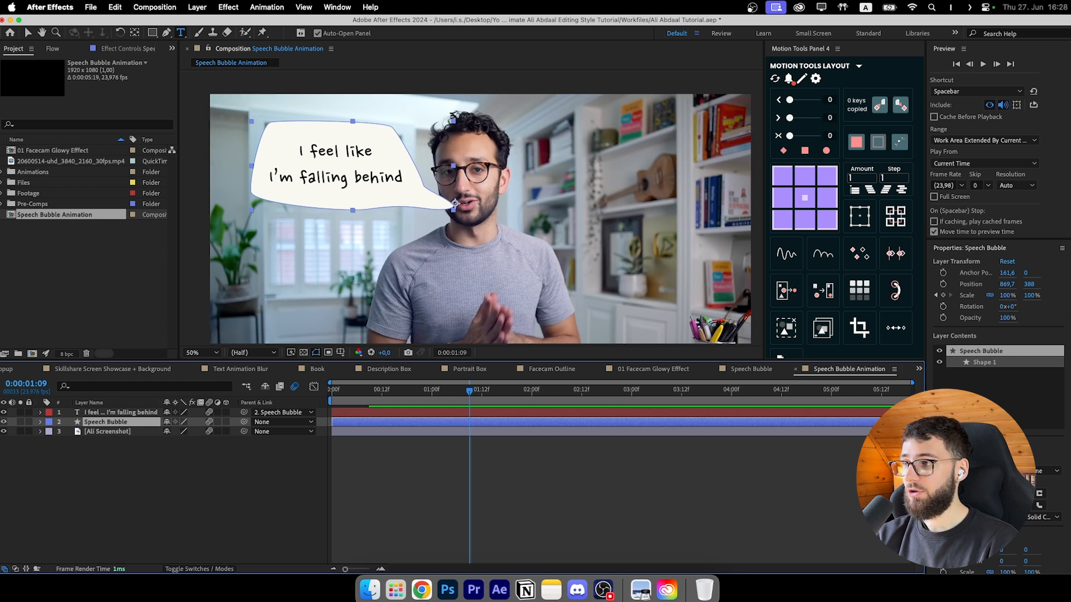
{"action": "scroll", "coordinate": [976, 424], "scroll_direction": "down", "scroll_amount": 10}
{"action": "left_click", "coordinate": [976, 406]}
{"action": "type", "text": "drop"}
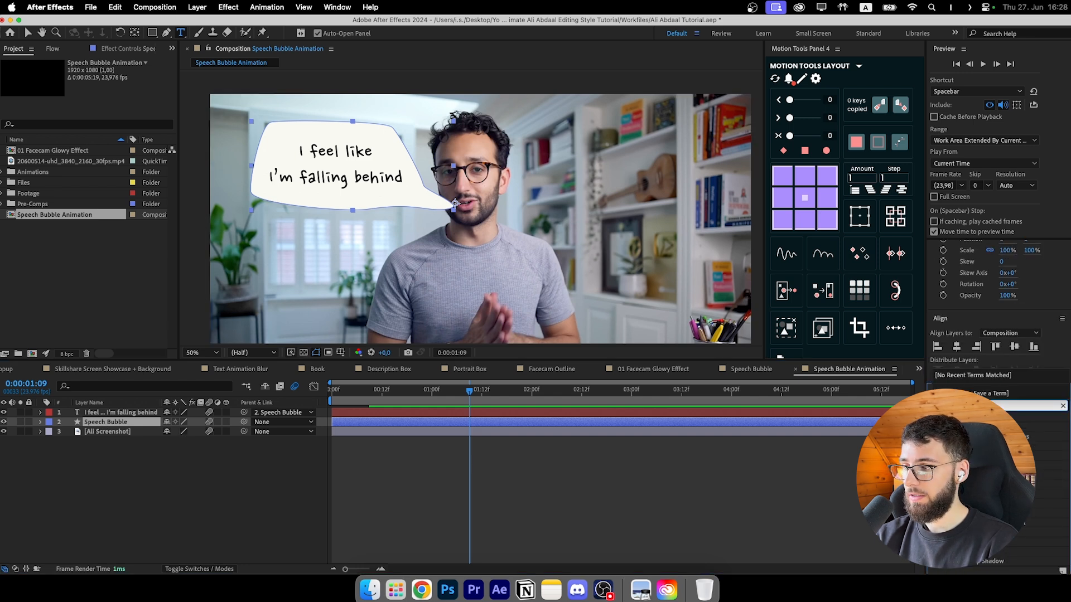
{"action": "left_click_drag", "start_coordinate": [990, 561], "coordinate": [453, 424]}
Step: Set the bubble's Drop Shadow to 38% opacity, a distance of 16 and a softness of 34
{"action": "left_click_drag", "start_coordinate": [101, 136], "coordinate": [120, 144]}
{"action": "left_click_drag", "start_coordinate": [102, 92], "coordinate": [95, 93]}
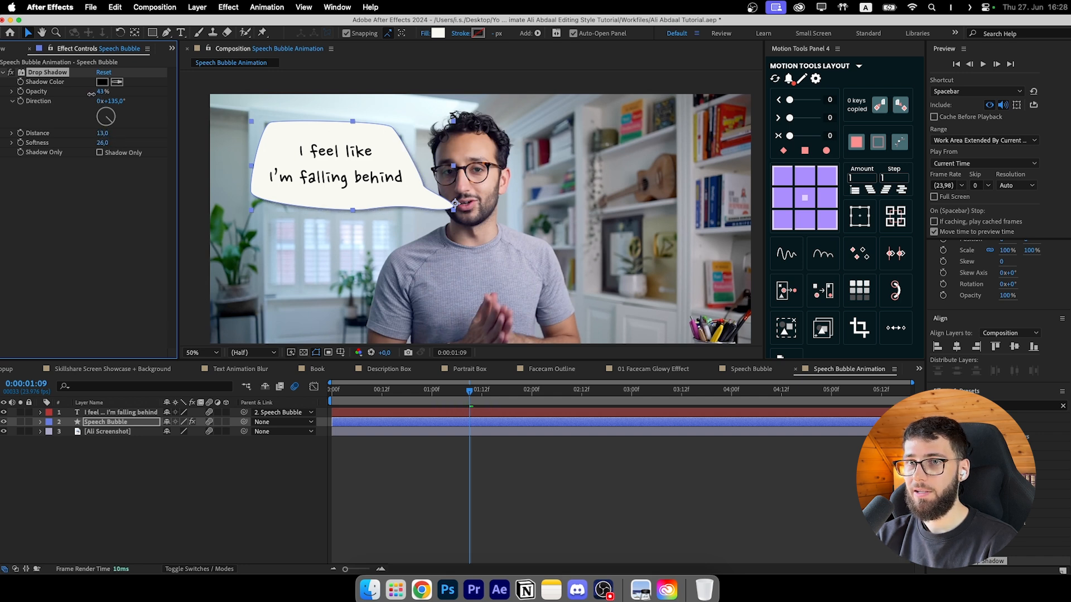
{"action": "left_click", "coordinate": [435, 479]}
{"action": "left_click_drag", "start_coordinate": [103, 91], "coordinate": [98, 91]}
{"action": "left_click_drag", "start_coordinate": [101, 132], "coordinate": [106, 145]}
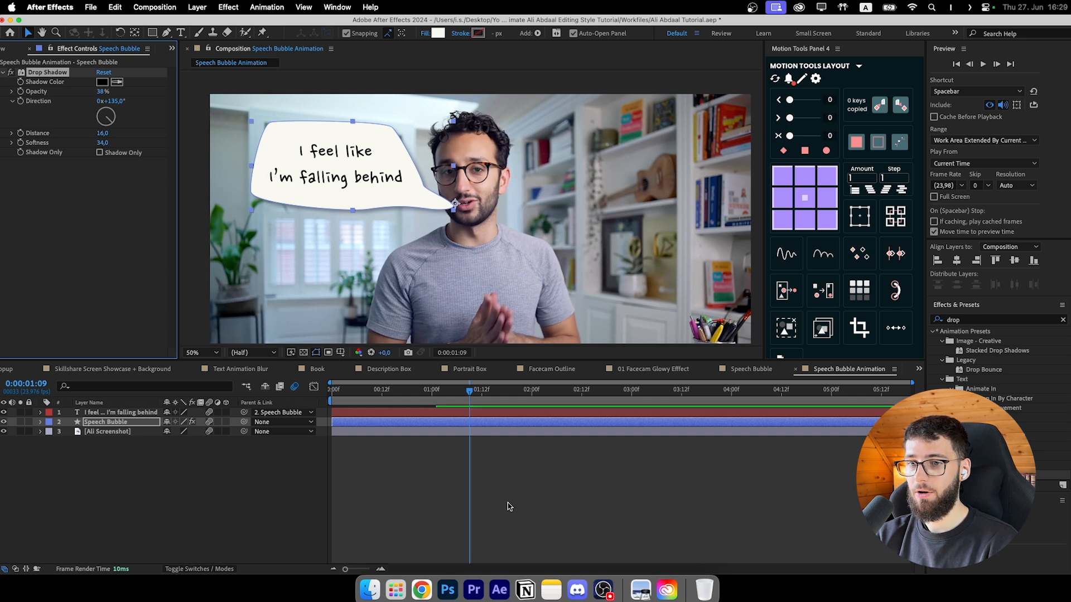
{"action": "left_click", "coordinate": [472, 482]}
Step: Add the expression wiggle(1,8) to the Speech Bubble layer's Position and preview the floating motion
{"action": "left_click", "coordinate": [444, 424]}
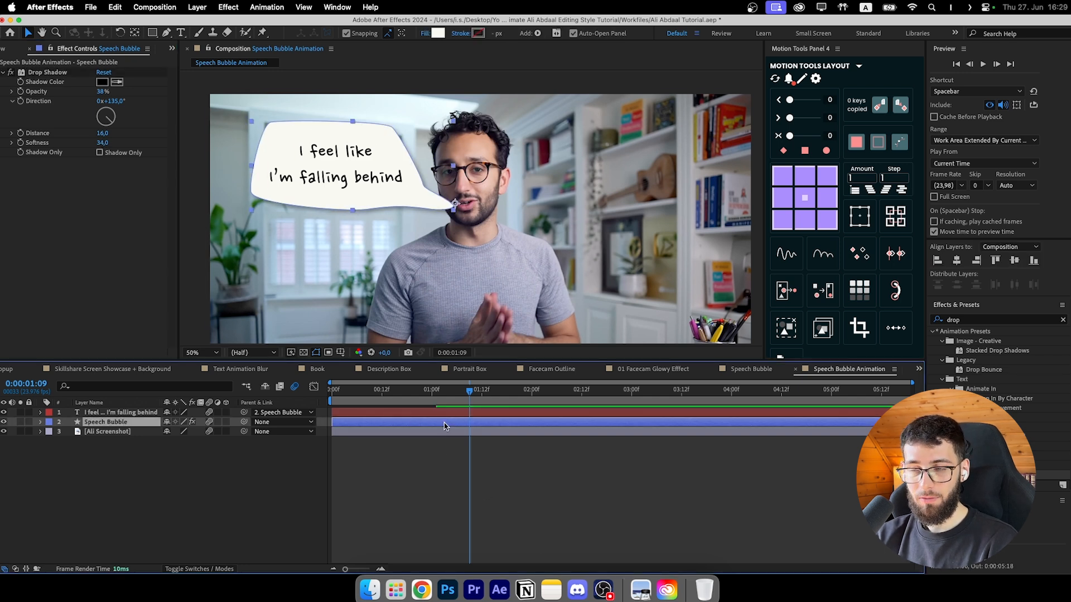
{"action": "key", "text": "u"}
{"action": "key", "text": "u"}
{"action": "left_click", "coordinate": [71, 521]}
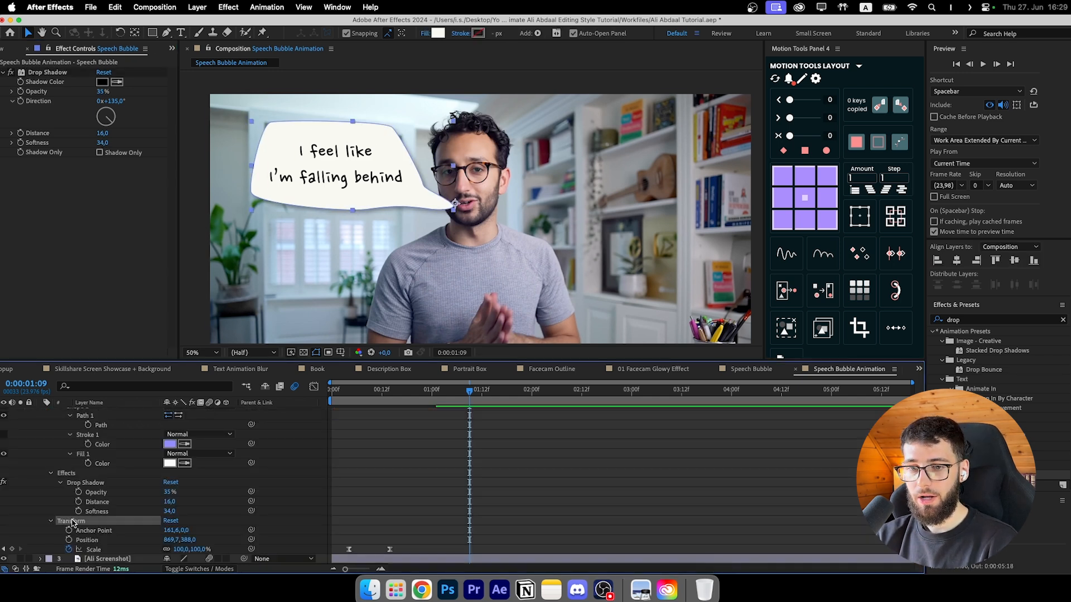
{"action": "left_click", "coordinate": [78, 541]}
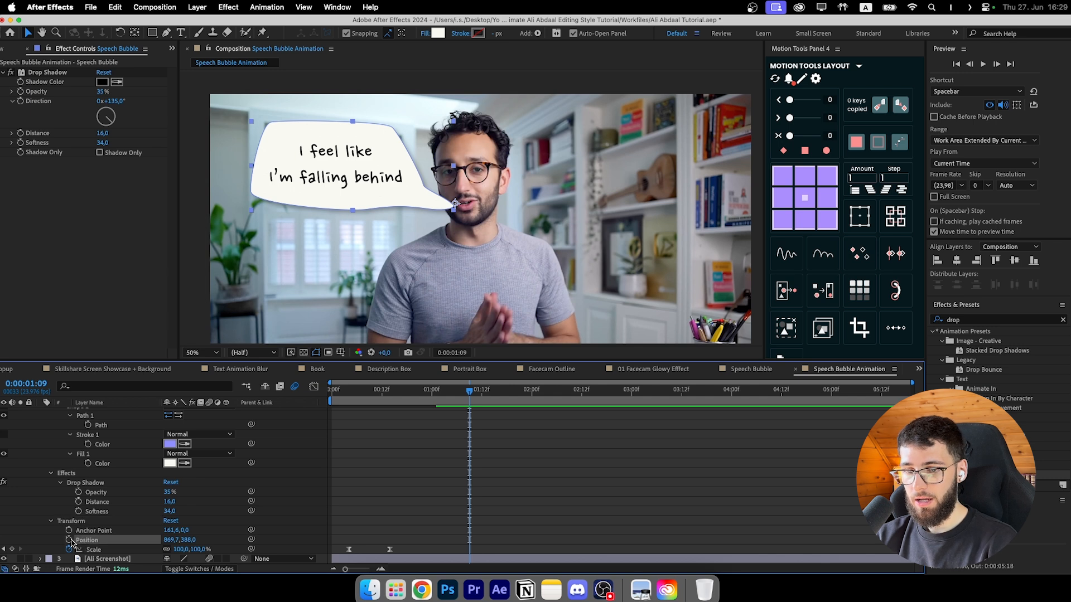
{"action": "left_click", "coordinate": [69, 540], "text": "alt"}
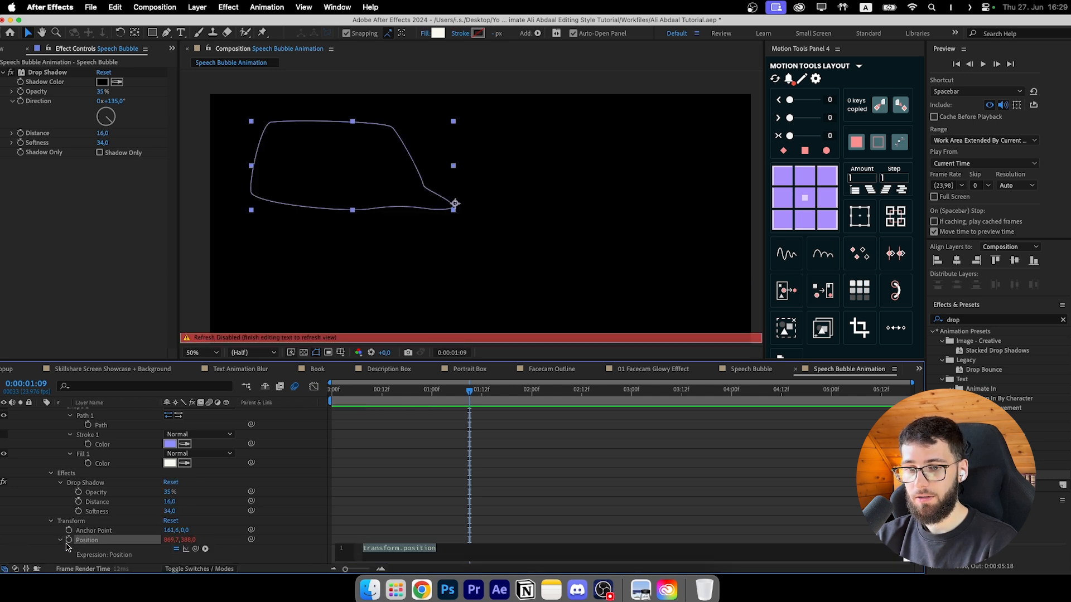
{"action": "scroll", "coordinate": [88, 529], "scroll_direction": "down", "scroll_amount": 2}
{"action": "type", "text": "wiggle("}
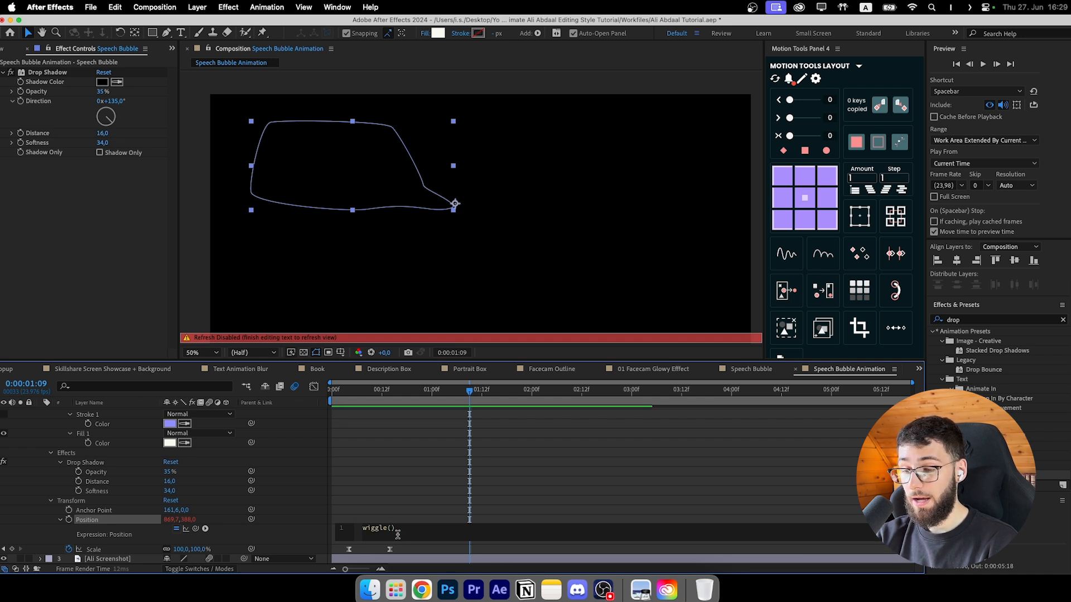
{"action": "type", "text": "1,8"}
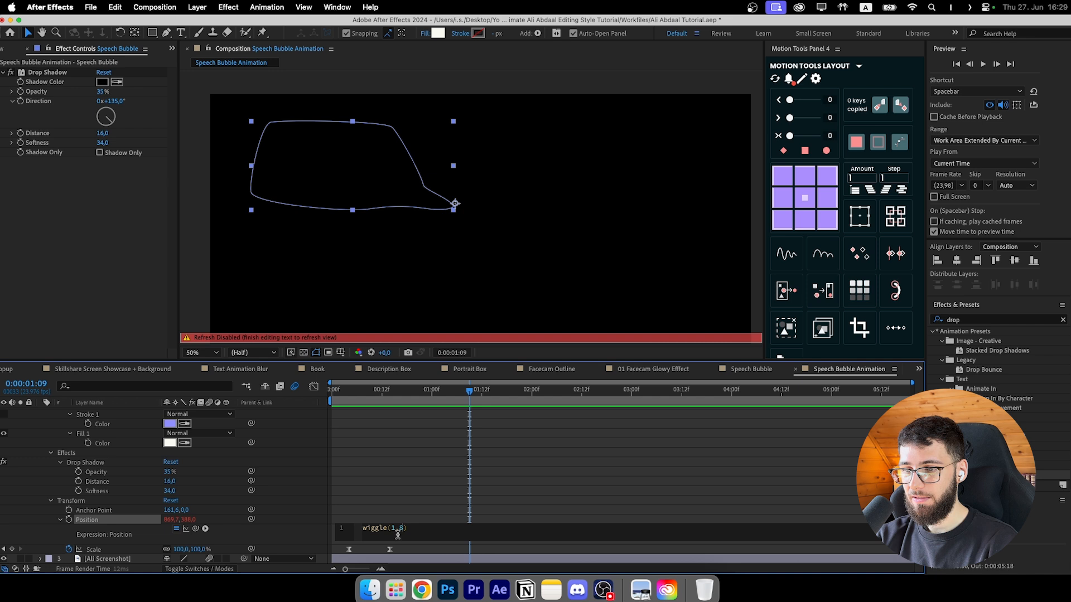
{"action": "left_click", "coordinate": [413, 476]}
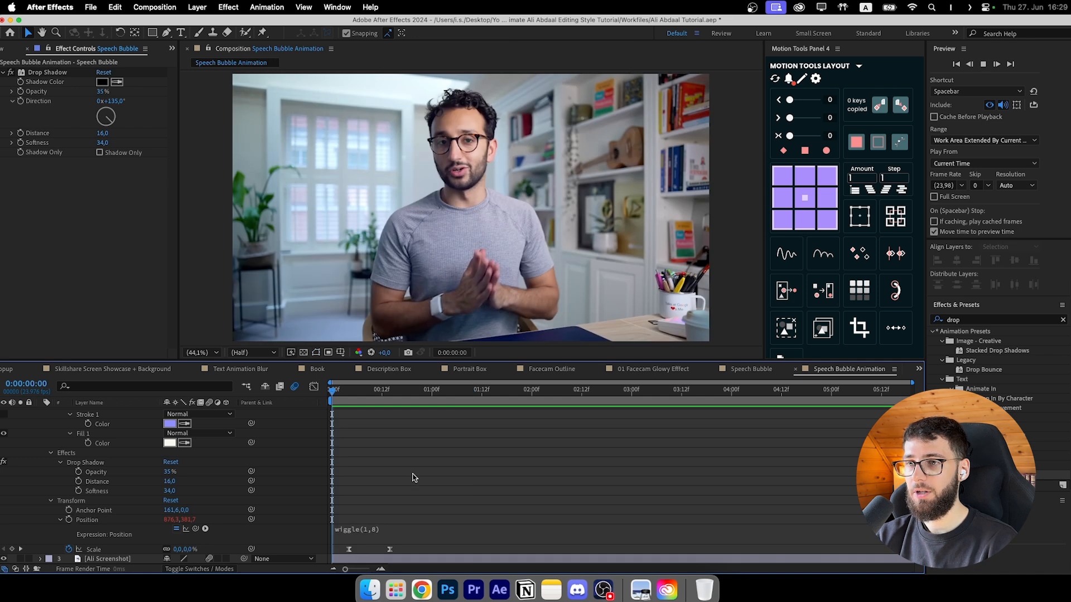
{"action": "key", "text": "space"}
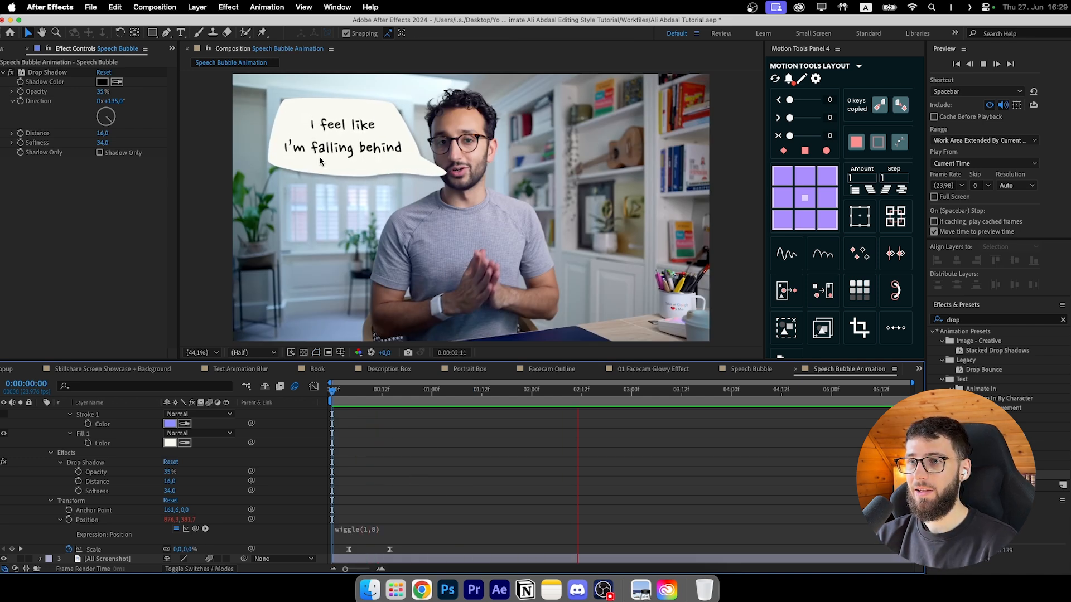
{"action": "key", "text": "space"}
Step: Try a stronger Position wiggle on the bubble with wiggle(1,15) and preview it
{"action": "double_click", "coordinate": [404, 530]}
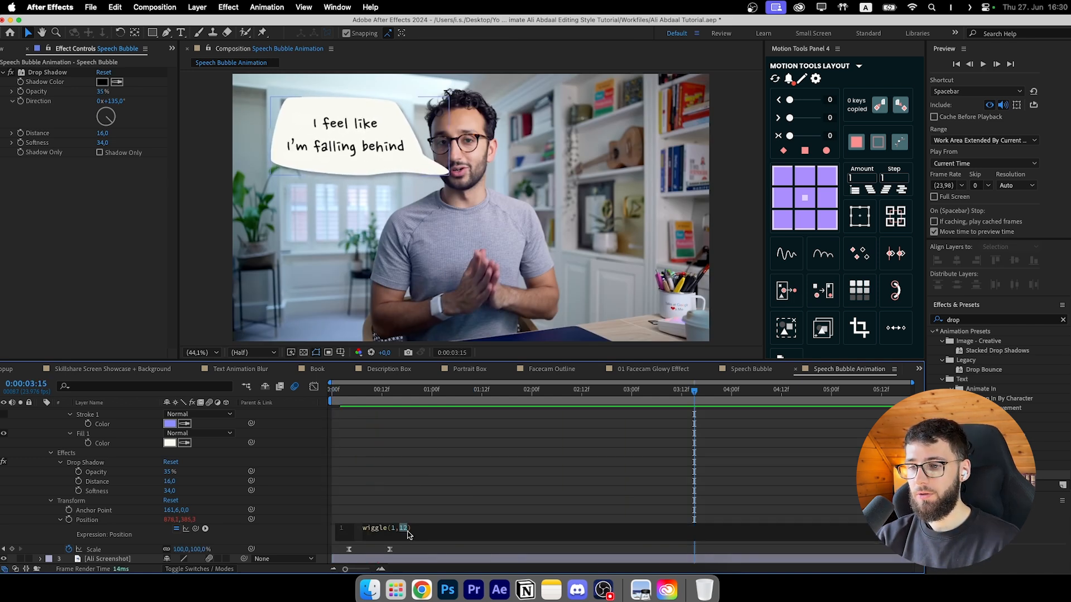
{"action": "type", "text": "15"}
{"action": "left_click", "coordinate": [428, 465]}
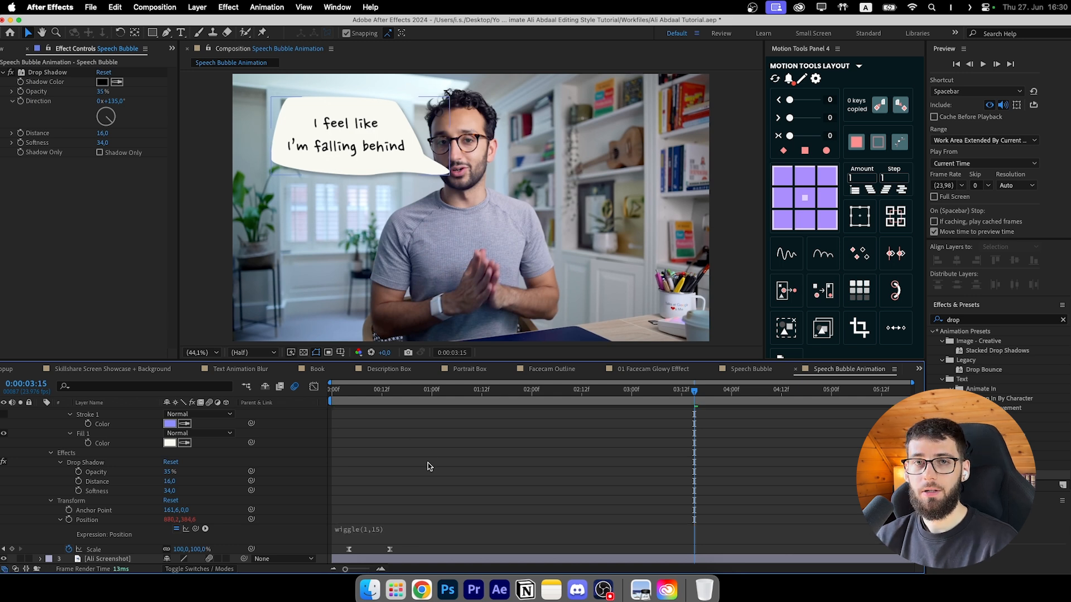
{"action": "scroll", "coordinate": [440, 472], "scroll_direction": "up", "scroll_amount": 3}
{"action": "key", "text": "space"}
{"action": "scroll", "coordinate": [443, 475], "scroll_direction": "down", "scroll_amount": 3}
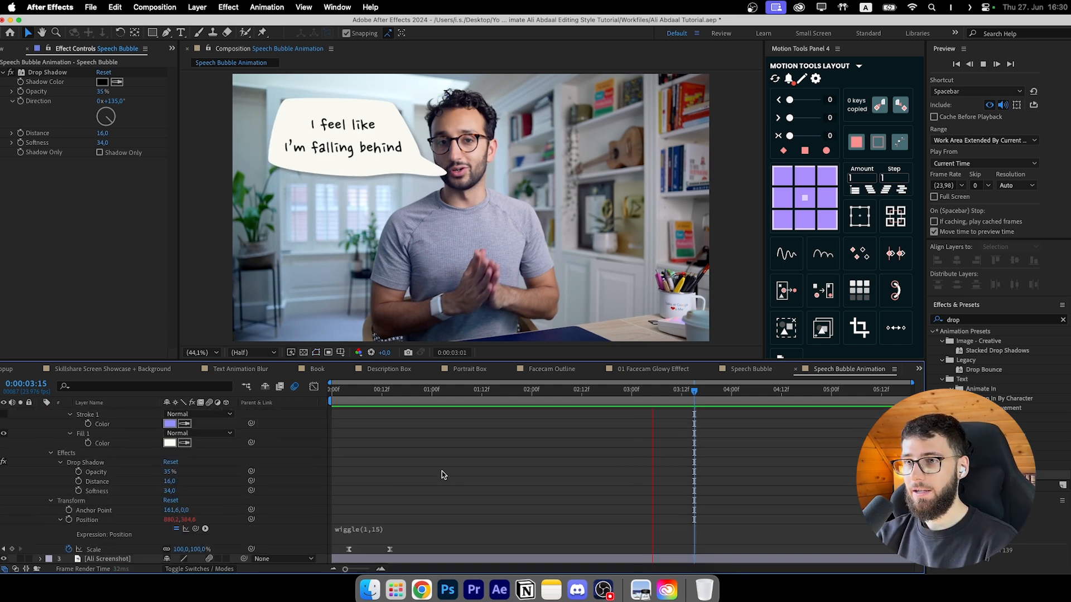
Step: Change the Speech Bubble layer's Position expression to wiggle(1,12)
{"action": "left_click", "coordinate": [377, 529]}
{"action": "left_click_drag", "start_coordinate": [408, 528], "coordinate": [399, 529]}
{"action": "type", "text": "12"}
{"action": "left_click", "coordinate": [437, 507]}
{"action": "left_click", "coordinate": [386, 391]}
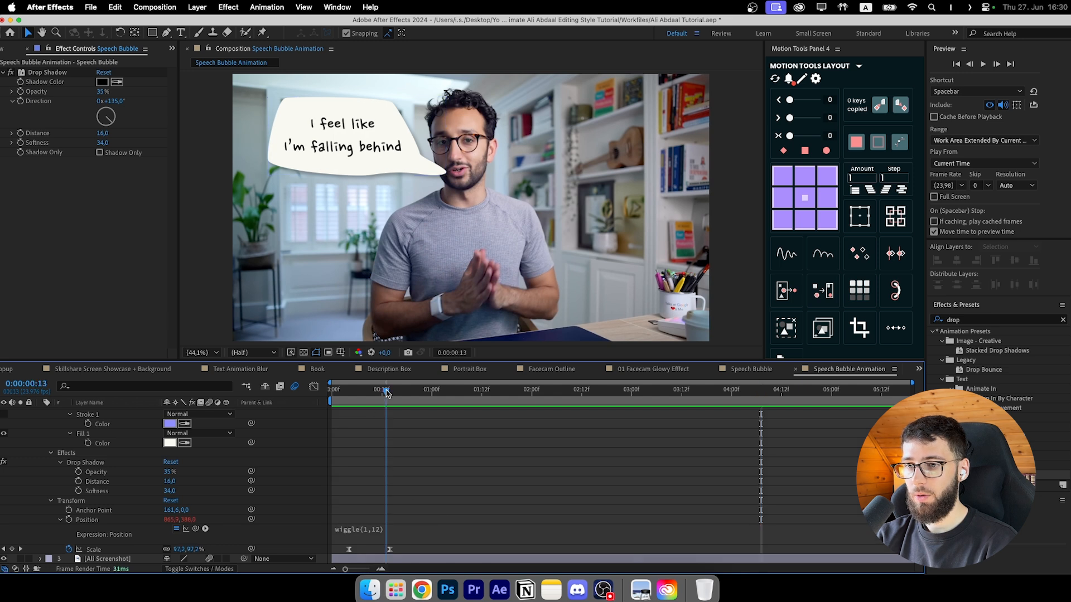
Step: Collapse the Speech Bubble layer's properties and preview the speech bubble animation from the start
{"action": "left_click_drag", "start_coordinate": [386, 394], "coordinate": [330, 393]}
{"action": "scroll", "coordinate": [77, 441], "scroll_direction": "up", "scroll_amount": 3}
{"action": "left_click", "coordinate": [40, 423]}
{"action": "left_click", "coordinate": [41, 424]}
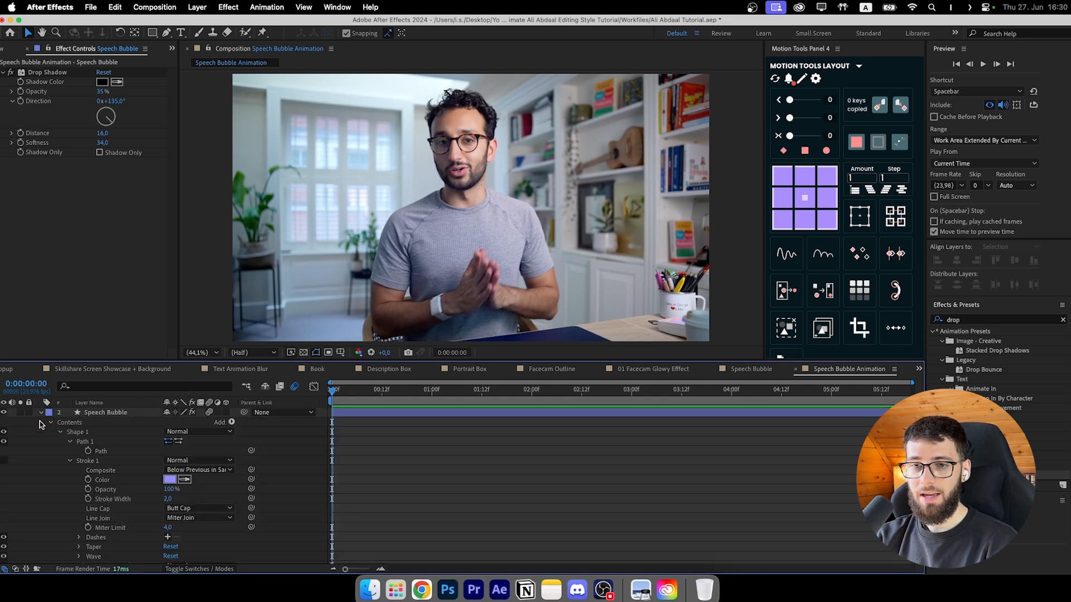
{"action": "left_click", "coordinate": [40, 413]}
{"action": "key", "text": "space"}
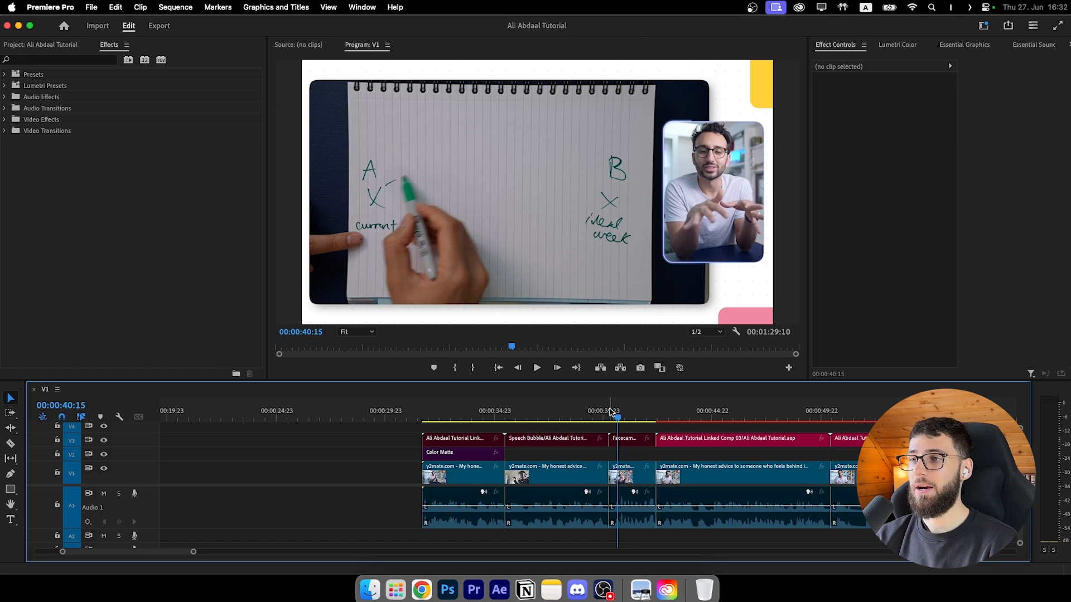
Step: Play the Premiere Pro sequence from about 00:00:40:15 to review the facecam and notepad showcase example
{"action": "left_click", "coordinate": [623, 412]}
{"action": "key", "text": "space"}
{"action": "key", "text": "space"}
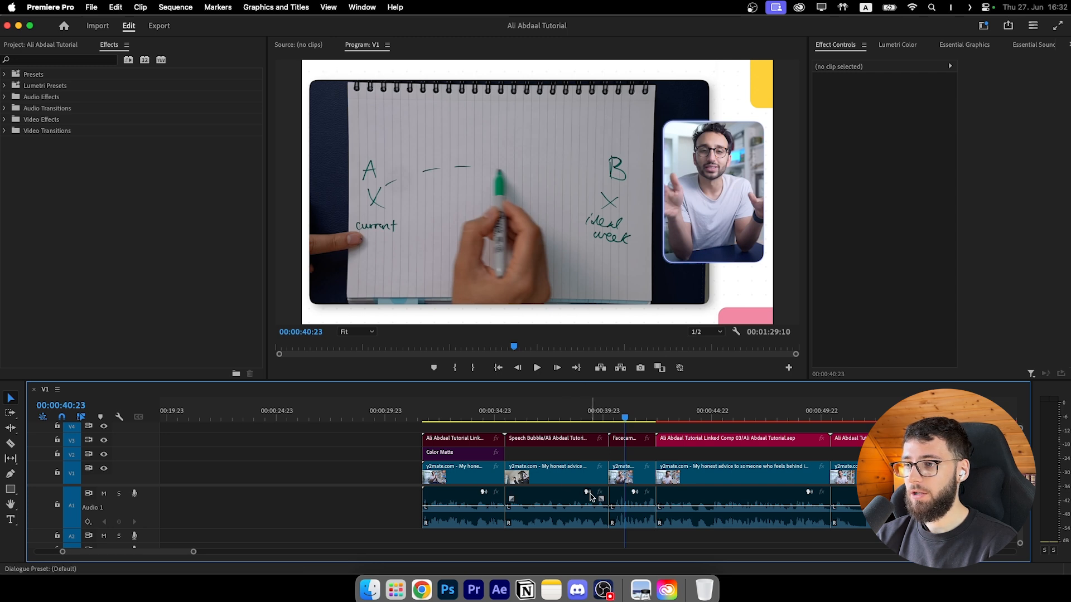
Step: Switch to After Effects and create a white 1920 x 1080 px solid in the Backgroud Facecam Showcase Animation composition
{"action": "key", "text": "super+Tab"}
{"action": "right_click", "coordinate": [640, 444]}
{"action": "right_click", "coordinate": [407, 442]}
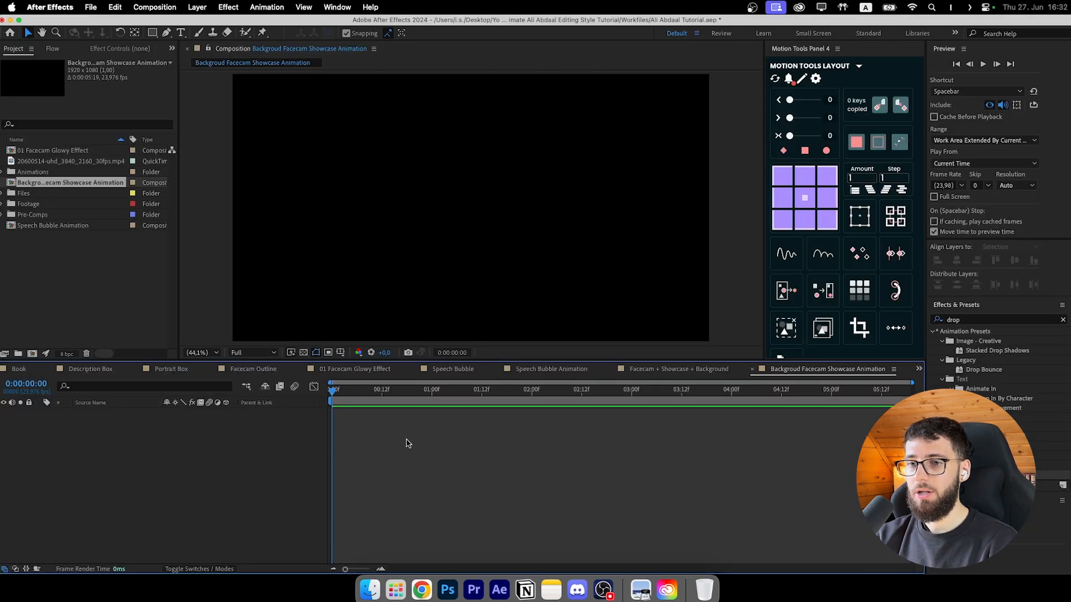
{"action": "right_click", "coordinate": [407, 442]}
{"action": "mouse_move", "coordinate": [425, 431]}
{"action": "left_click", "coordinate": [367, 434]}
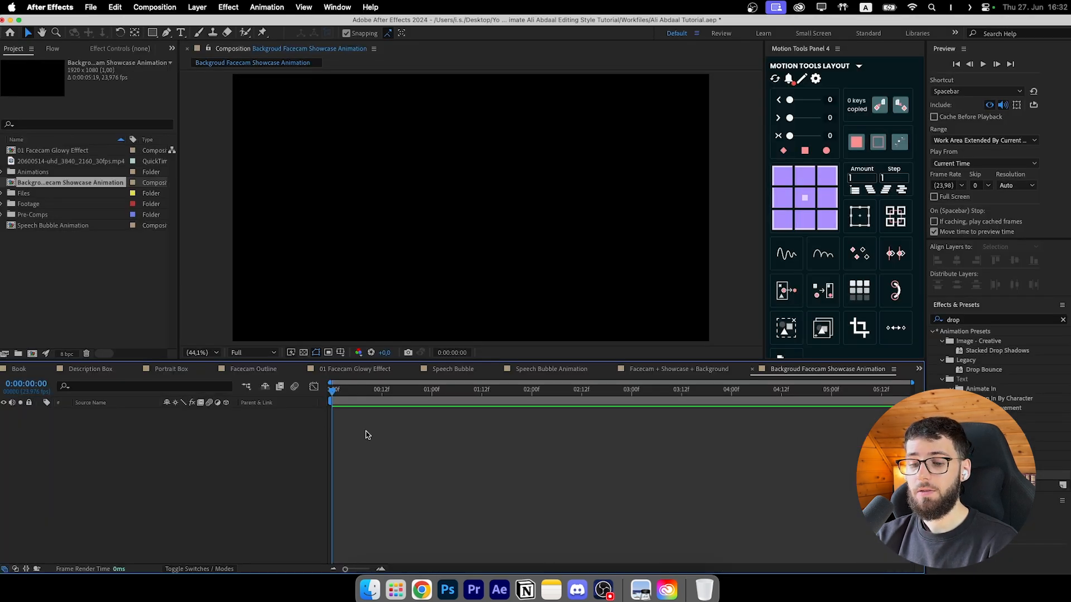
{"action": "right_click", "coordinate": [393, 429]}
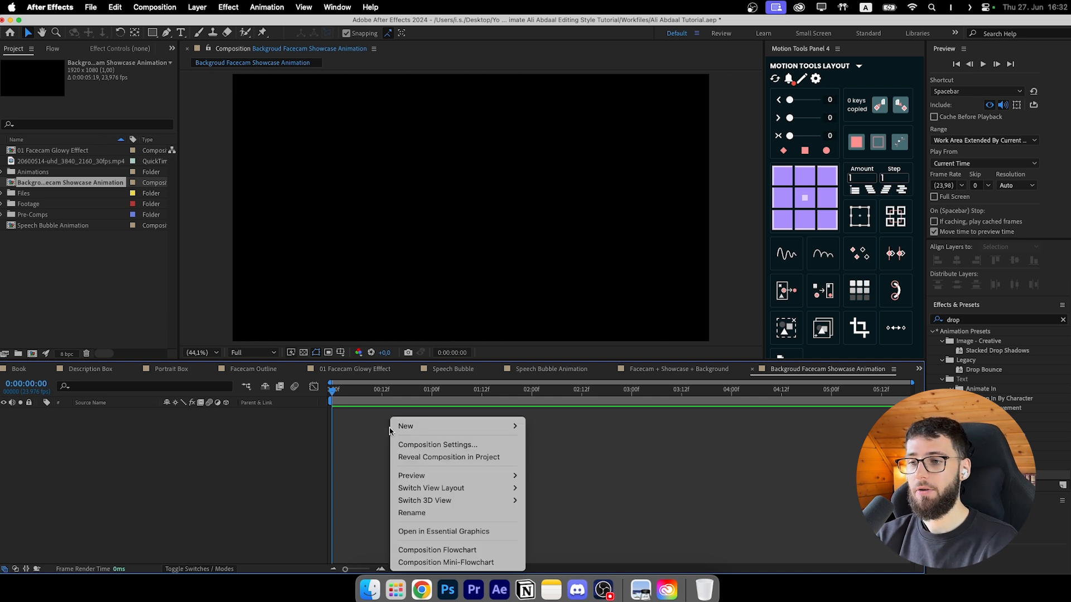
{"action": "mouse_move", "coordinate": [417, 429]}
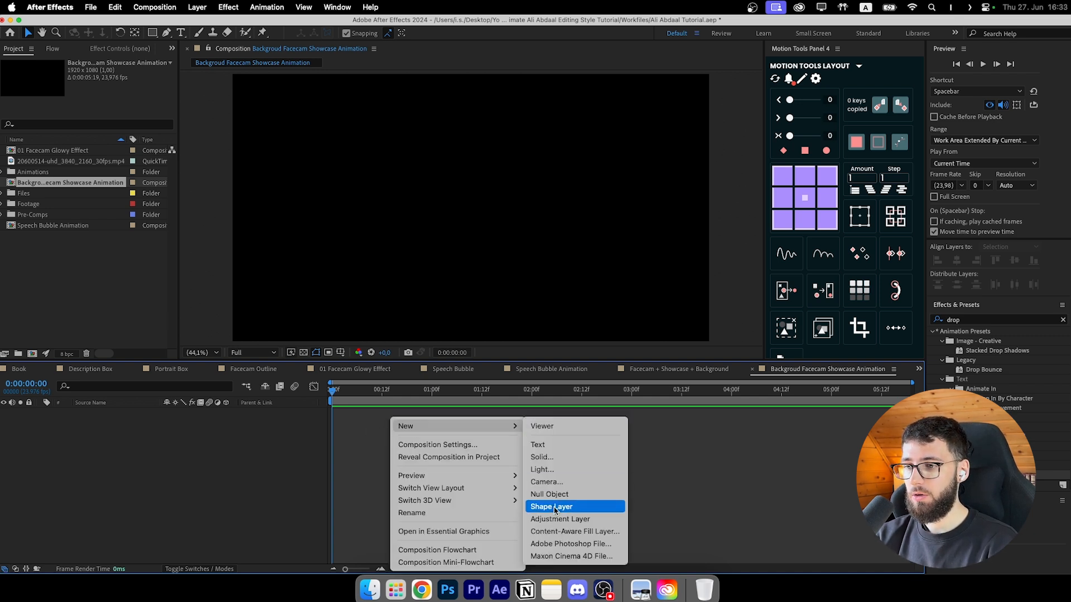
{"action": "left_click", "coordinate": [543, 457]}
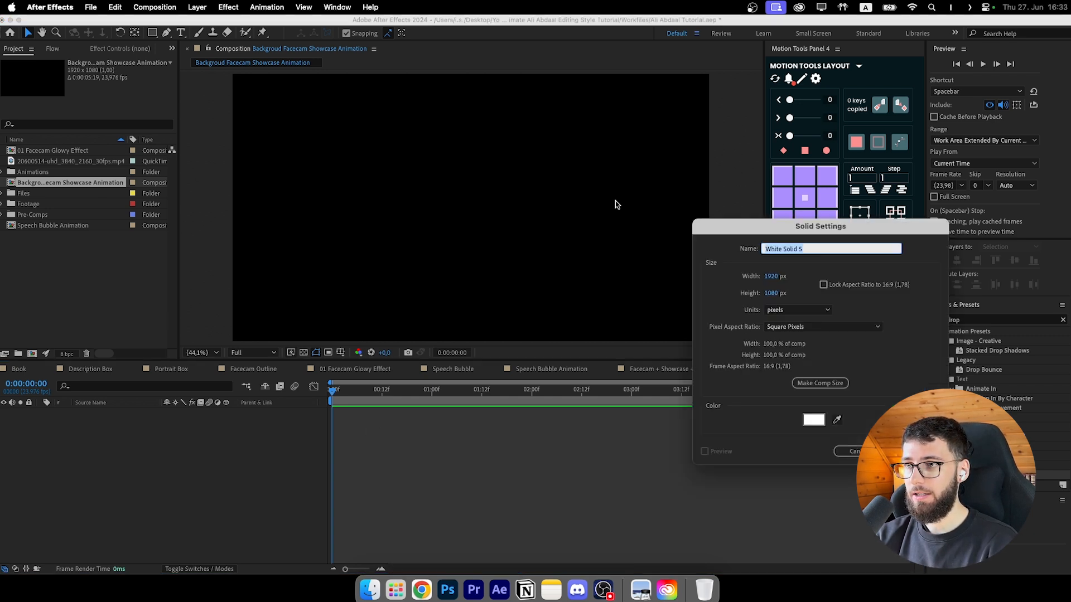
{"action": "left_click", "coordinate": [814, 420]}
{"action": "left_click", "coordinate": [839, 355]}
{"action": "left_click", "coordinate": [913, 451]}
{"action": "left_click", "coordinate": [124, 422]}
{"action": "left_click", "coordinate": [107, 414]}
{"action": "left_click", "coordinate": [127, 429]}
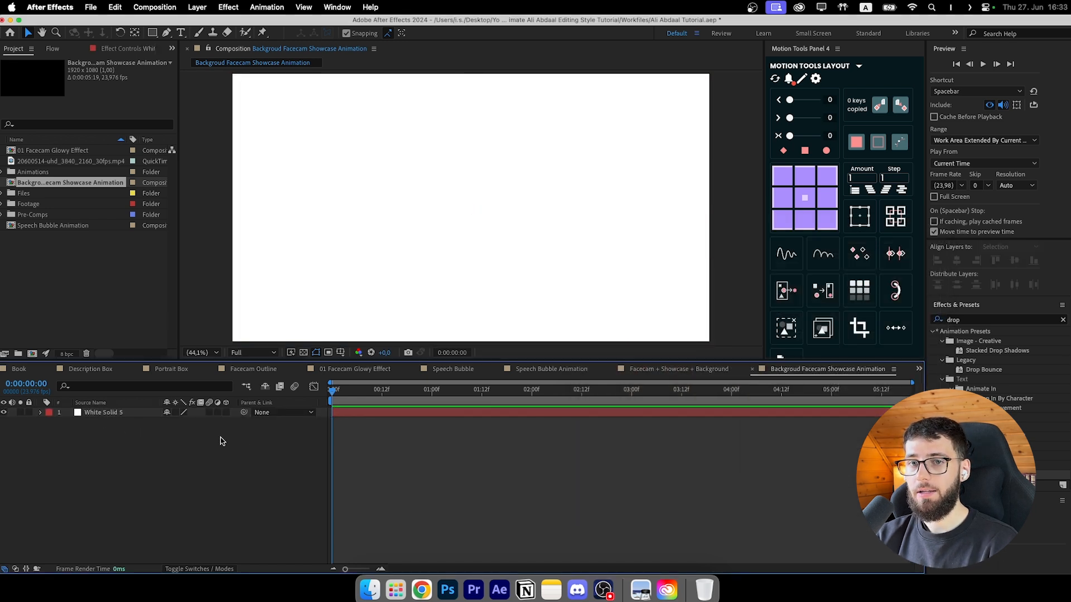
Step: Create a new composition named DOT with a width of 400 px and a height of 400 px
{"action": "left_click", "coordinate": [32, 354]}
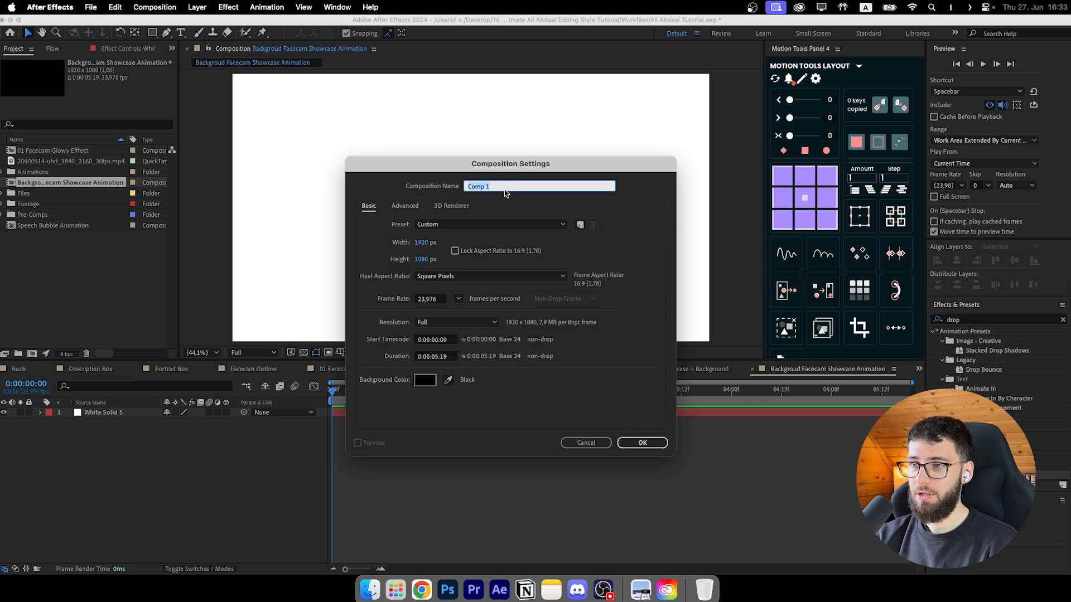
{"action": "type", "text": "DOT"}
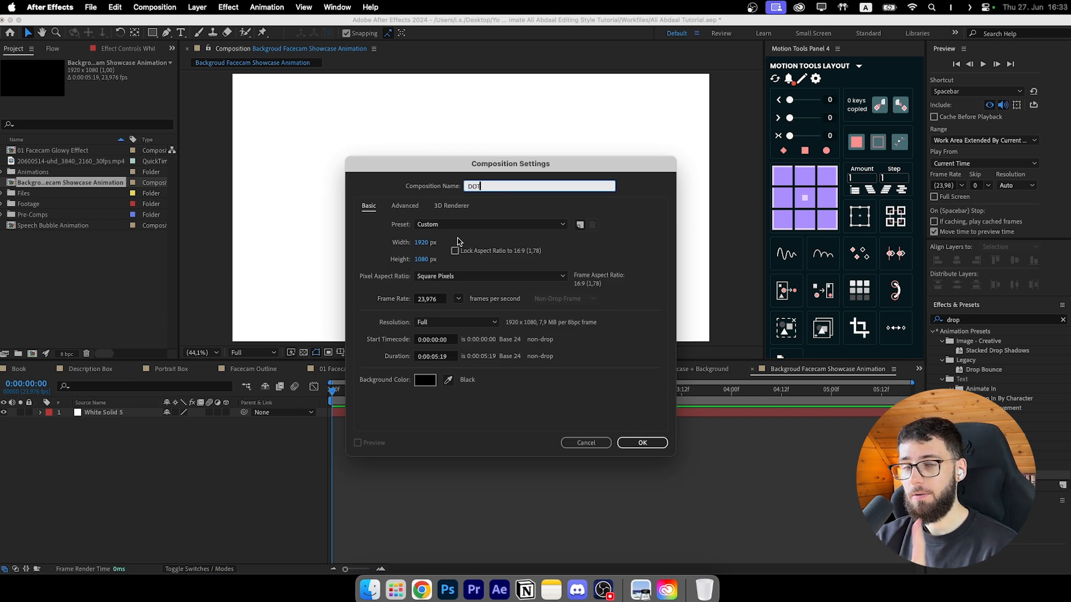
{"action": "left_click", "coordinate": [423, 243]}
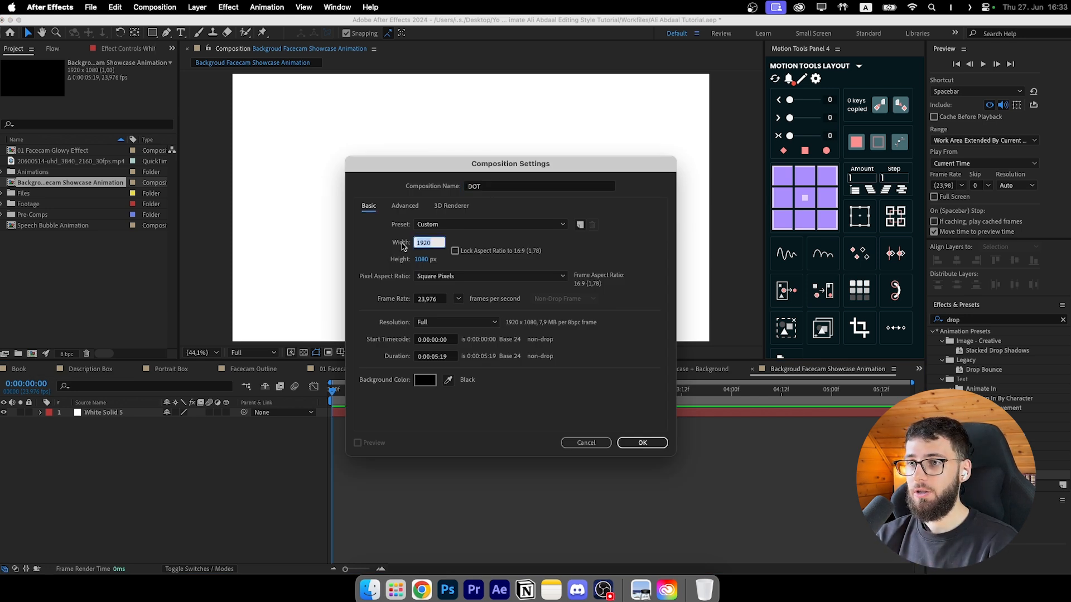
{"action": "type", "text": "400"}
{"action": "key", "text": "Tab"}
{"action": "type", "text": "400"}
{"action": "left_click", "coordinate": [454, 241]}
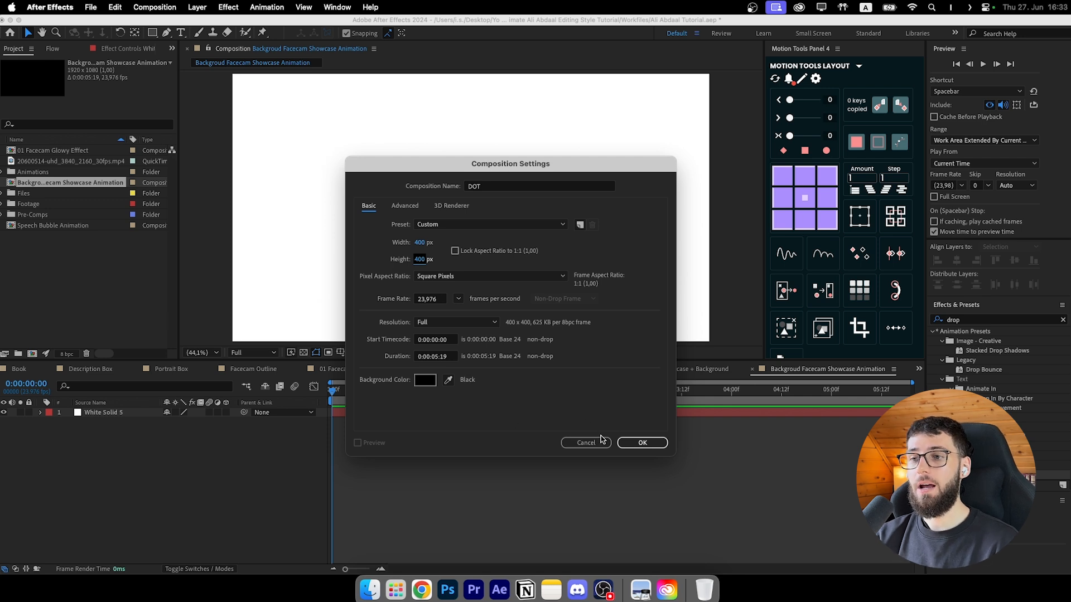
{"action": "left_click", "coordinate": [643, 443]}
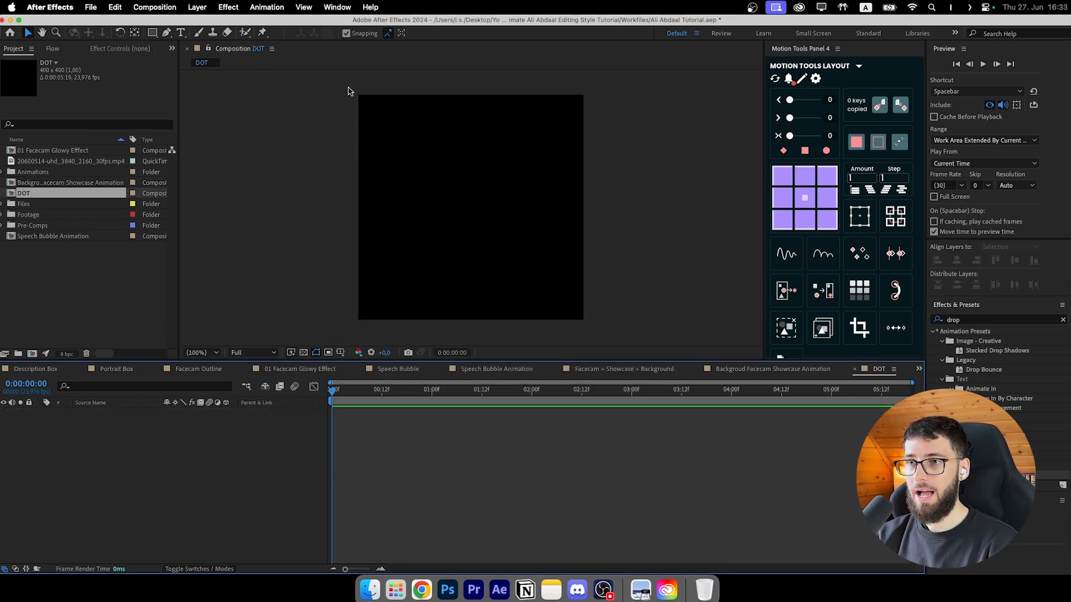
Step: Draw a filled circle without a stroke in the DOT composition and align it to the composition's centre
{"action": "left_click", "coordinate": [152, 33]}
{"action": "left_click", "coordinate": [152, 43]}
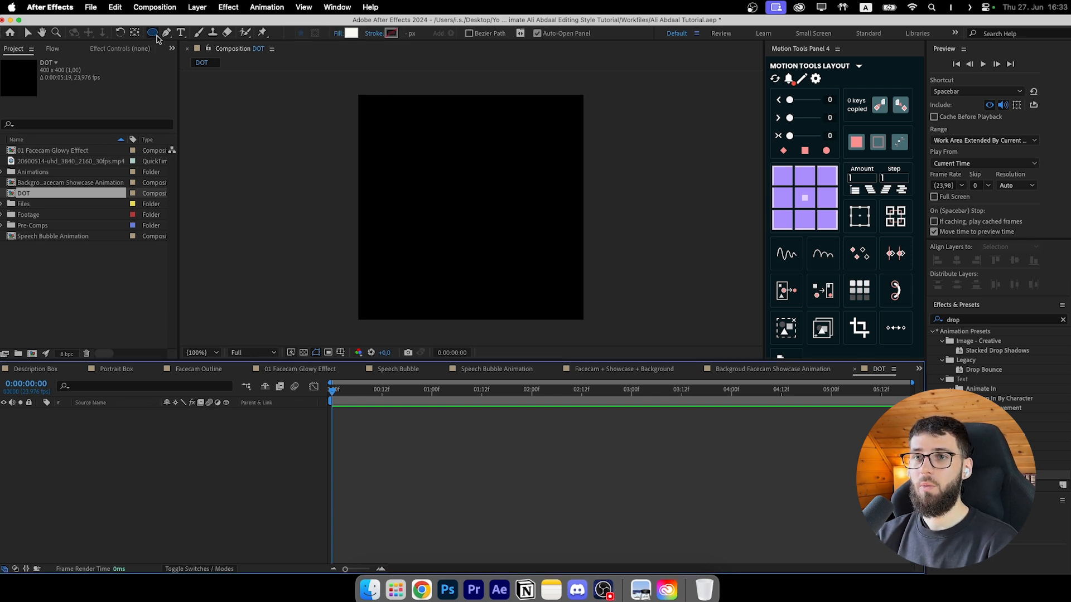
{"action": "left_click_drag", "start_coordinate": [359, 95], "coordinate": [583, 317]}
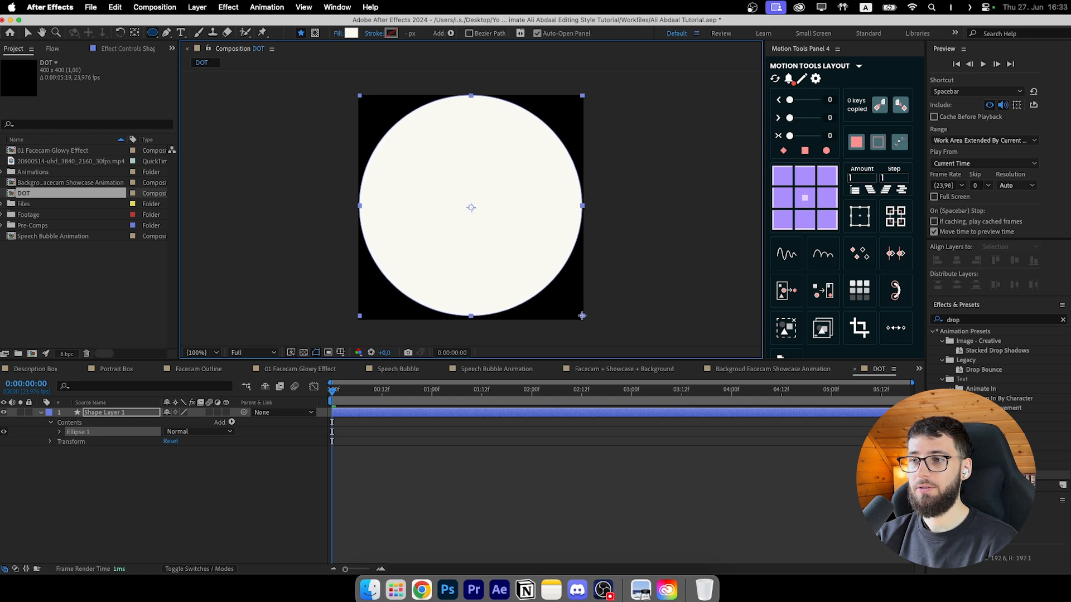
{"action": "left_click_drag", "start_coordinate": [582, 316], "coordinate": [491, 246]}
{"action": "left_click", "coordinate": [957, 260]}
{"action": "left_click", "coordinate": [1014, 261]}
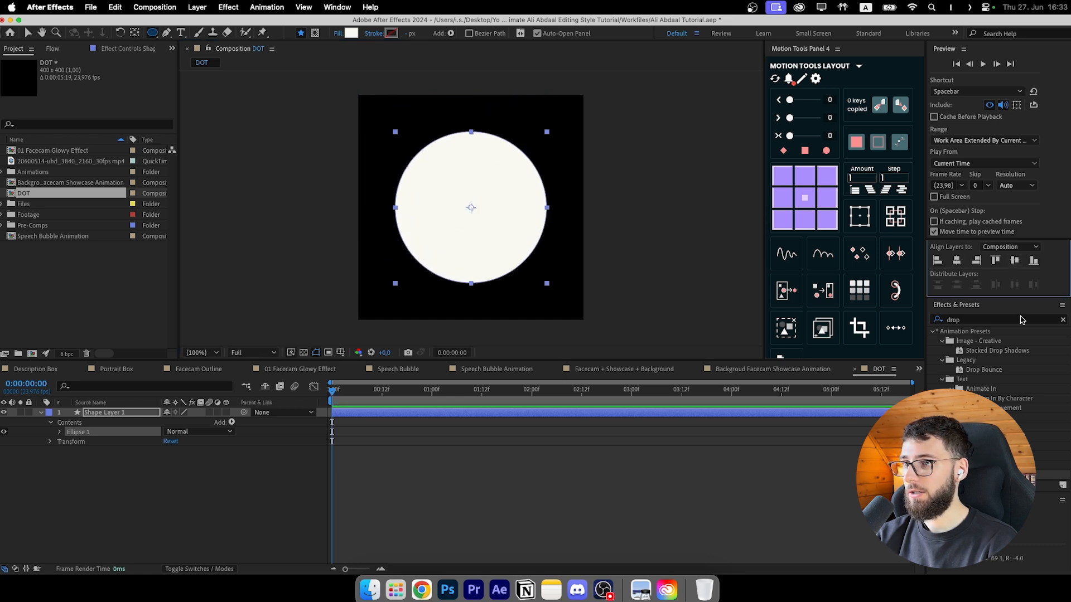
Step: Scale the circle's shape layer to 50%
{"action": "scroll", "coordinate": [1047, 380], "scroll_direction": "up", "scroll_amount": 2}
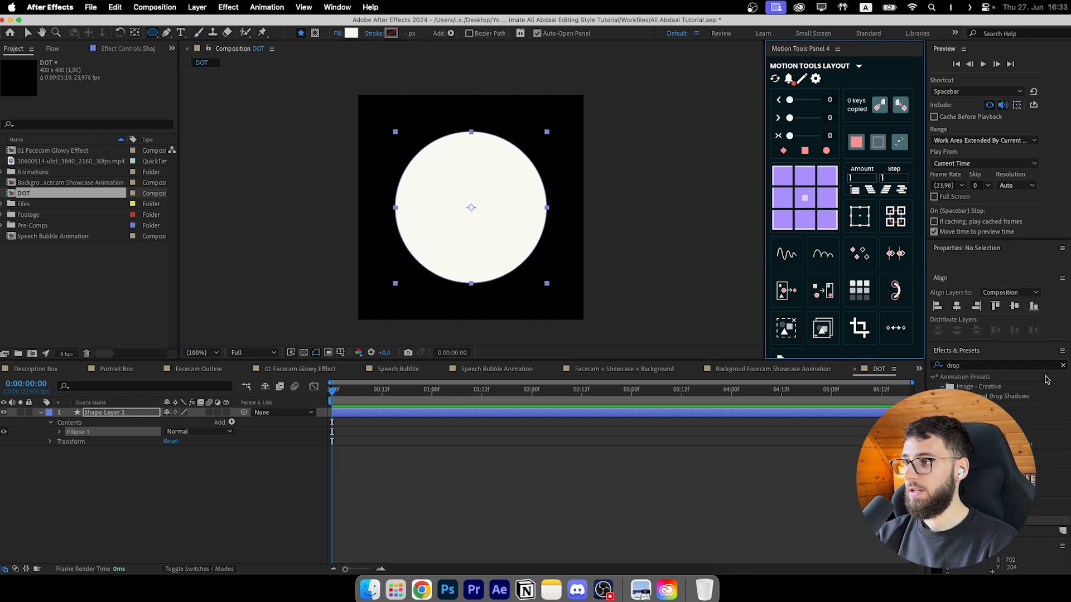
{"action": "left_click_drag", "start_coordinate": [1004, 295], "coordinate": [981, 295]}
{"action": "left_click", "coordinate": [462, 422]}
{"action": "left_click", "coordinate": [459, 414]}
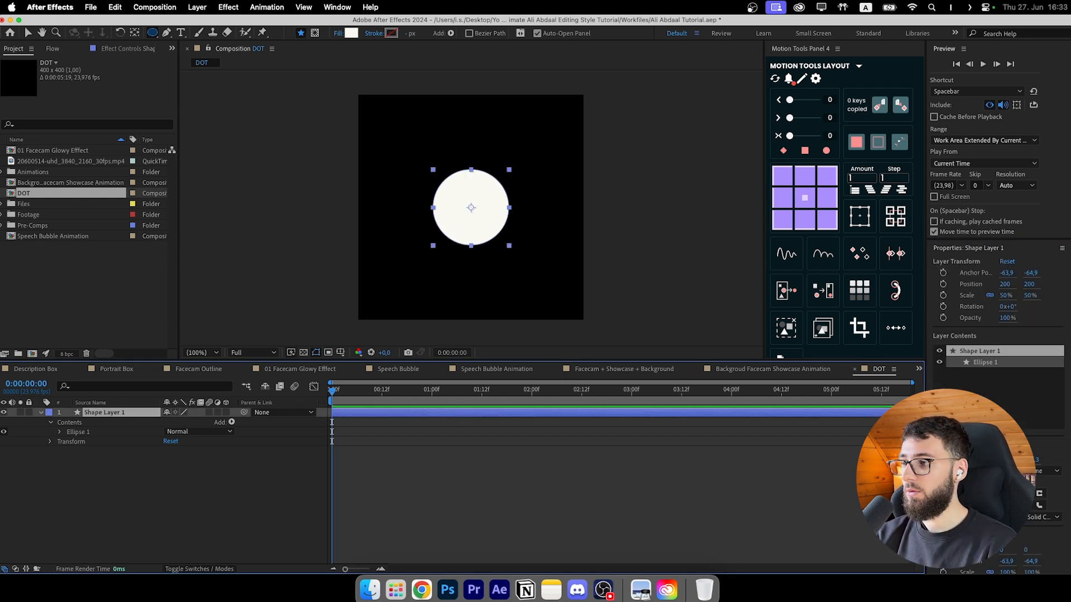
Step: Change the circle's fill to light grey CECECE and deselect the layer
{"action": "left_click", "coordinate": [348, 37]}
{"action": "mouse_move", "coordinate": [598, 392]}
{"action": "left_mouse_down"}
{"action": "mouse_move", "coordinate": [572, 394]}
{"action": "mouse_move", "coordinate": [566, 374]}
{"action": "mouse_move", "coordinate": [569, 424]}
{"action": "mouse_move", "coordinate": [554, 360]}
{"action": "mouse_move", "coordinate": [552, 382]}
{"action": "left_mouse_up"}
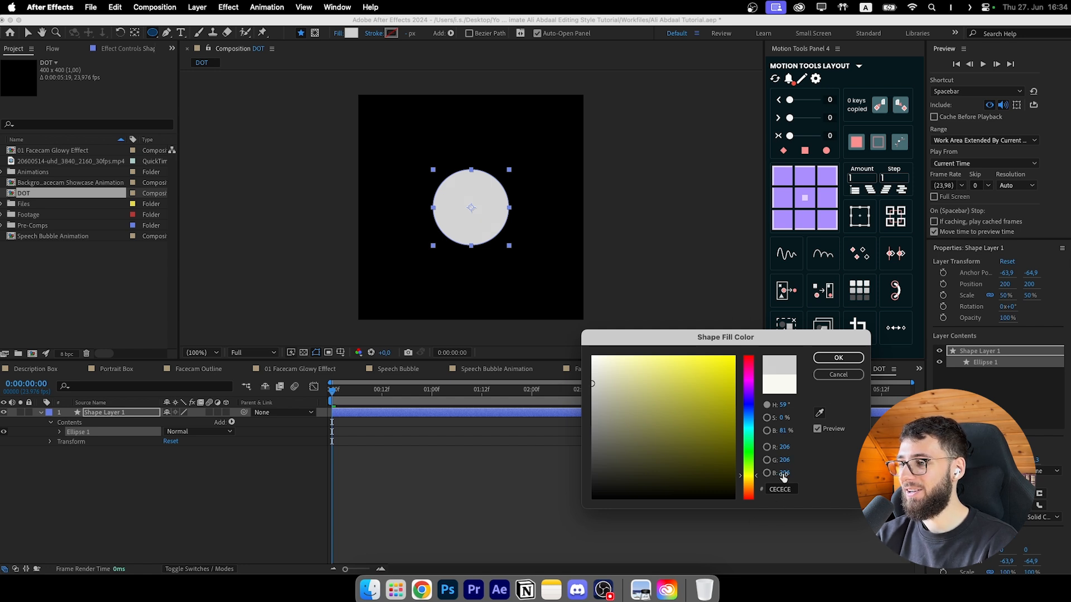
{"action": "left_click", "coordinate": [838, 358]}
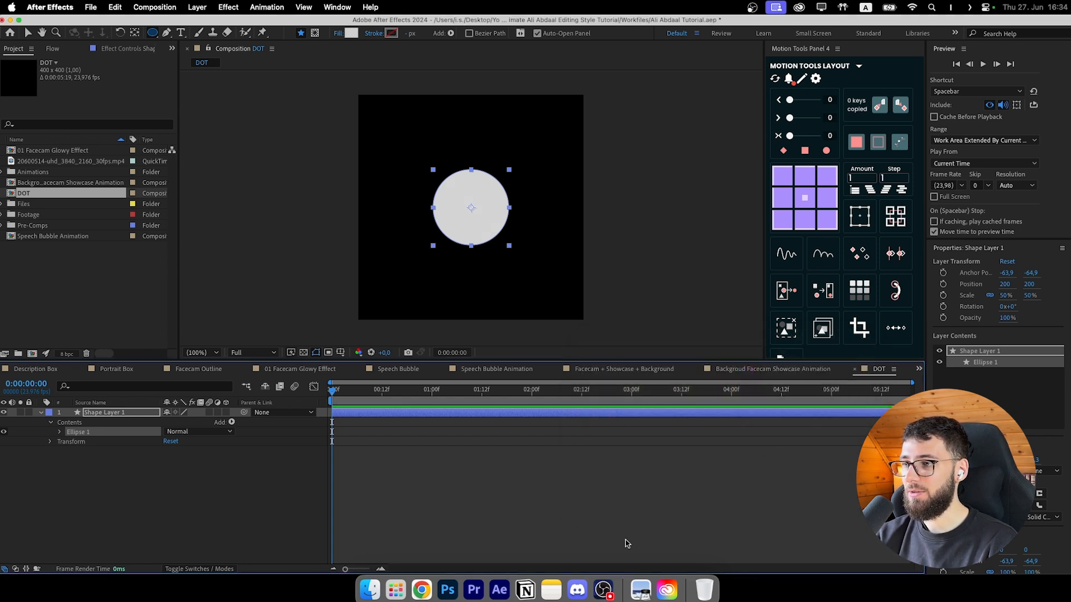
{"action": "left_click", "coordinate": [626, 546]}
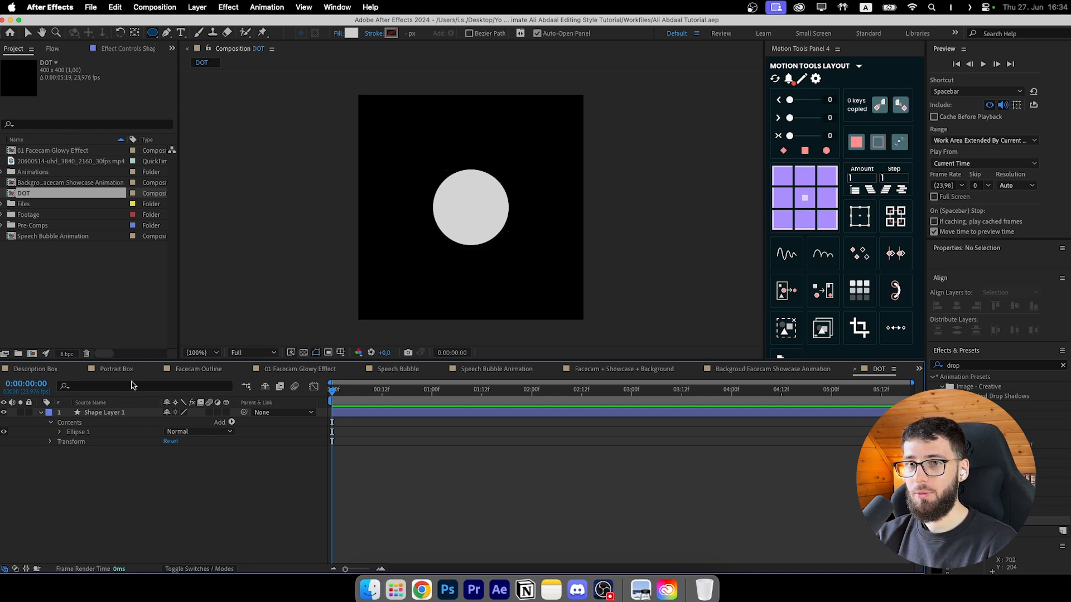
Step: Place the DOT composition above White Solid 5 in the Backgroud Facecam Showcase Animation composition
{"action": "left_click_drag", "start_coordinate": [25, 193], "coordinate": [107, 442]}
{"action": "left_click", "coordinate": [797, 368]}
{"action": "left_click", "coordinate": [856, 370]}
{"action": "left_click", "coordinate": [108, 443]}
{"action": "left_click", "coordinate": [110, 413]}
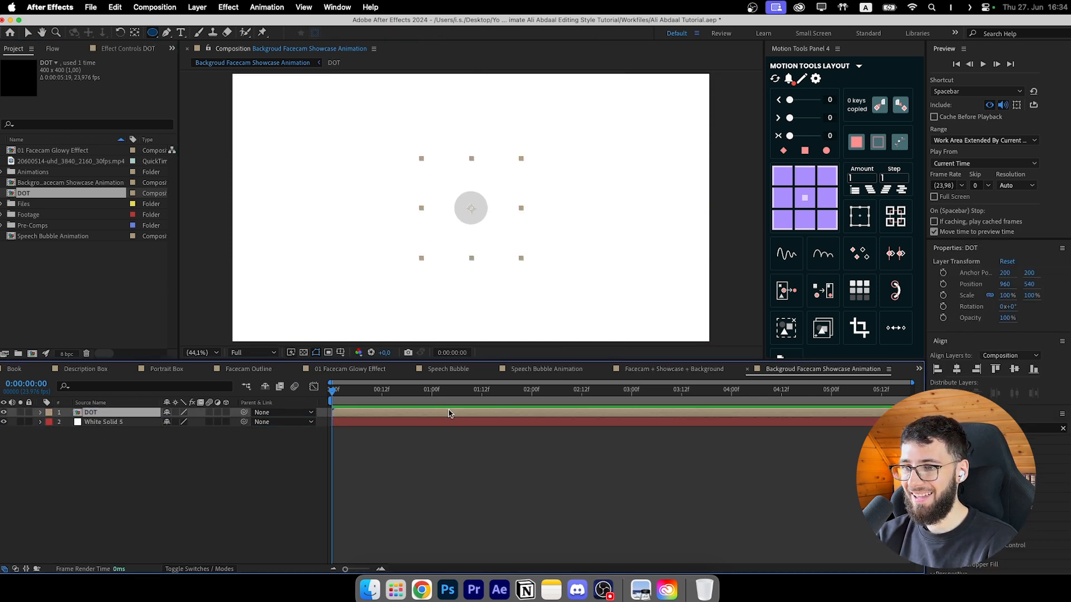
Step: Scale the DOT layer to 50% in the background composition
{"action": "left_click", "coordinate": [1011, 295]}
{"action": "type", "text": "75"}
{"action": "key", "text": "Return"}
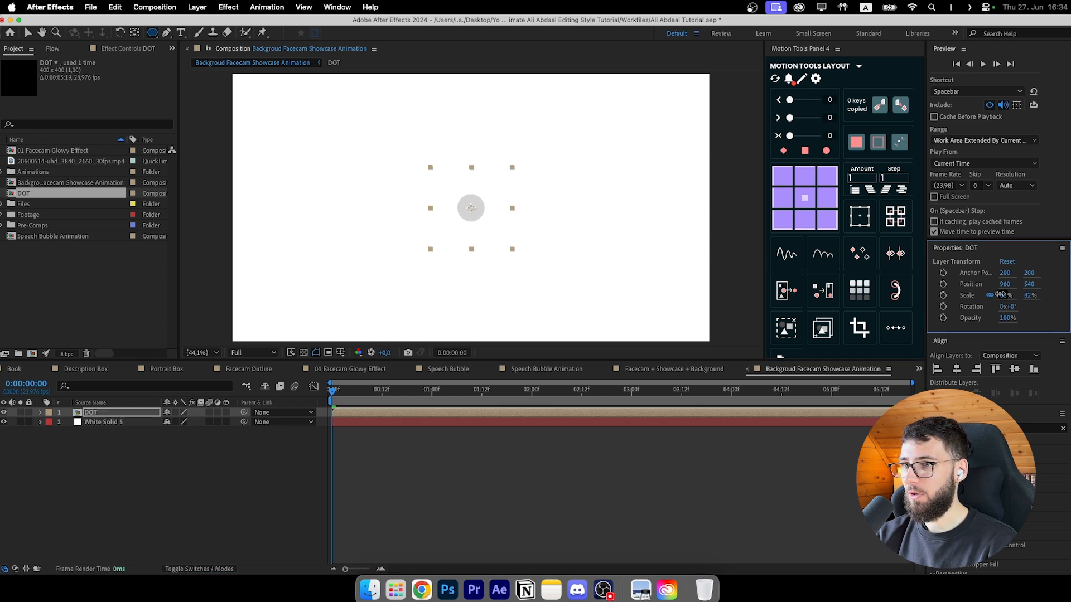
{"action": "left_click_drag", "start_coordinate": [1006, 296], "coordinate": [992, 301]}
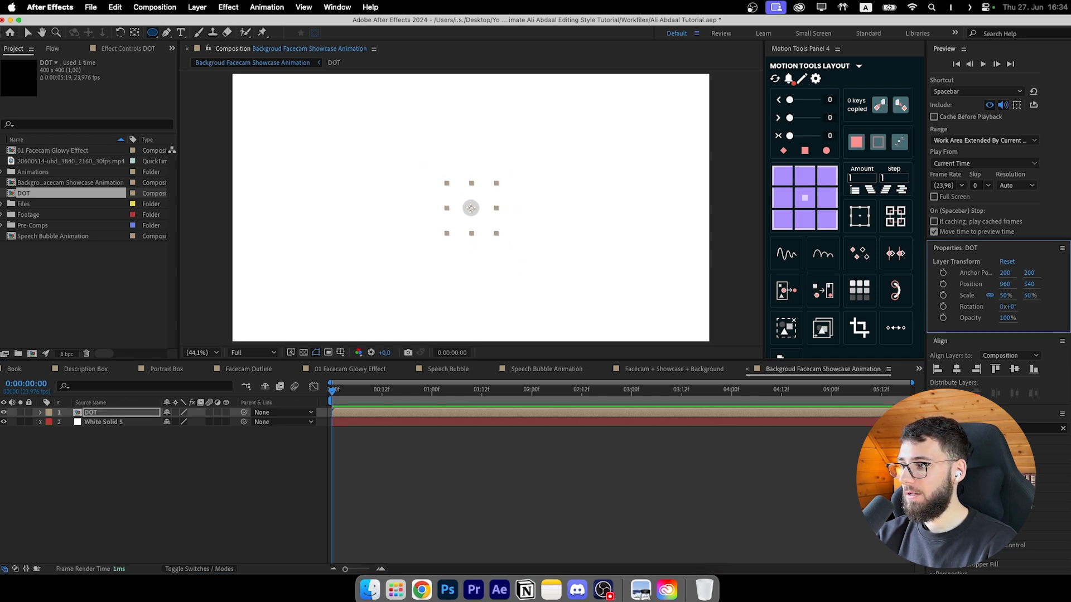
Step: Apply the Motion Tile effect to the DOT layer with an Output Width of 7000 and an Output Height of 3500
{"action": "left_click", "coordinate": [990, 428]}
{"action": "type", "text": "motion"}
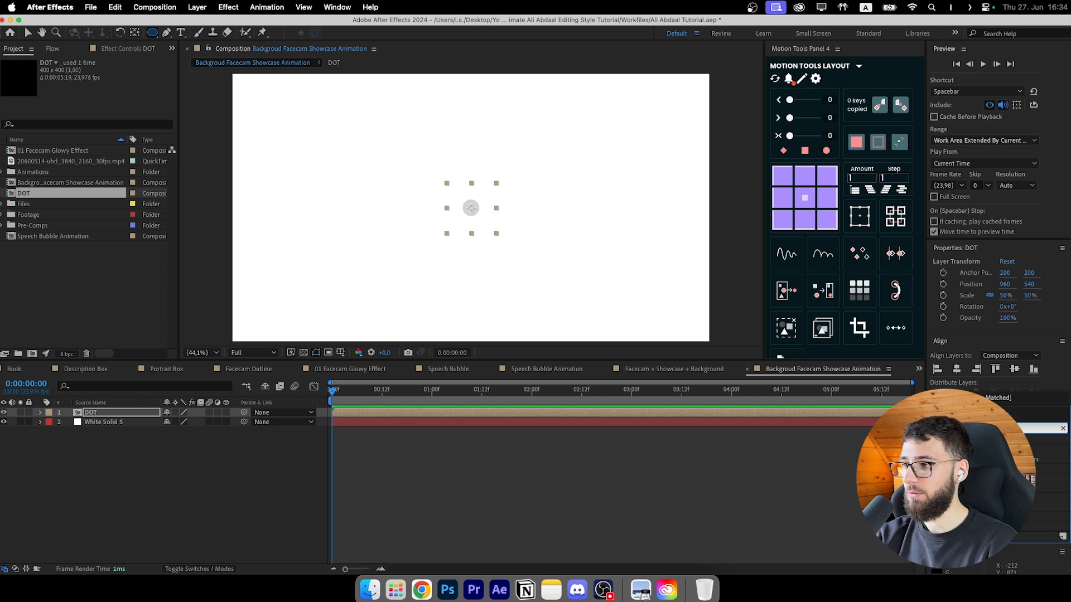
{"action": "left_click_drag", "start_coordinate": [991, 497], "coordinate": [381, 414]}
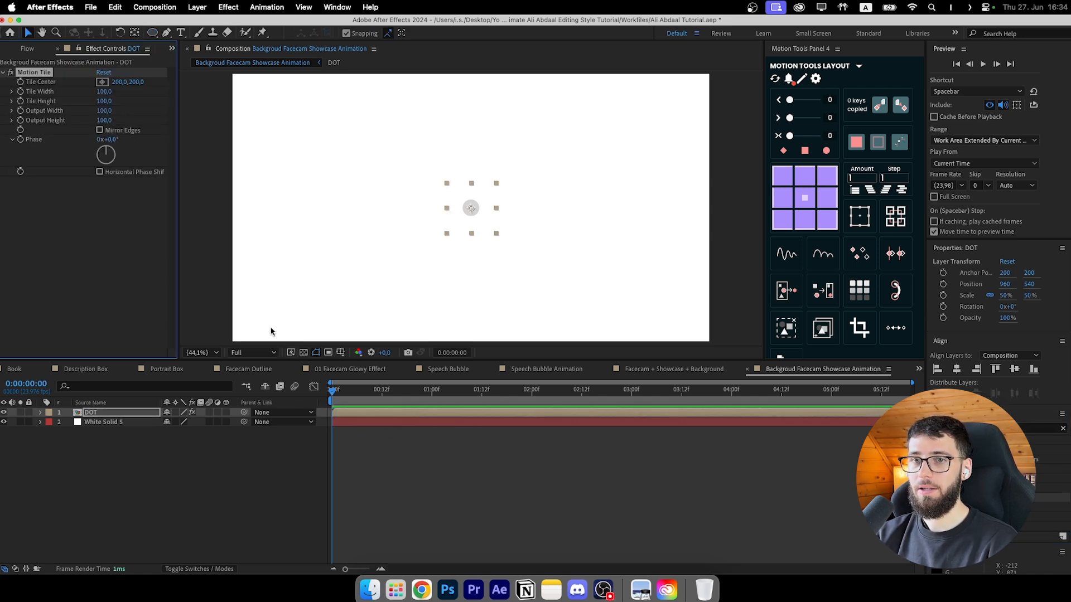
{"action": "left_click", "coordinate": [108, 110]}
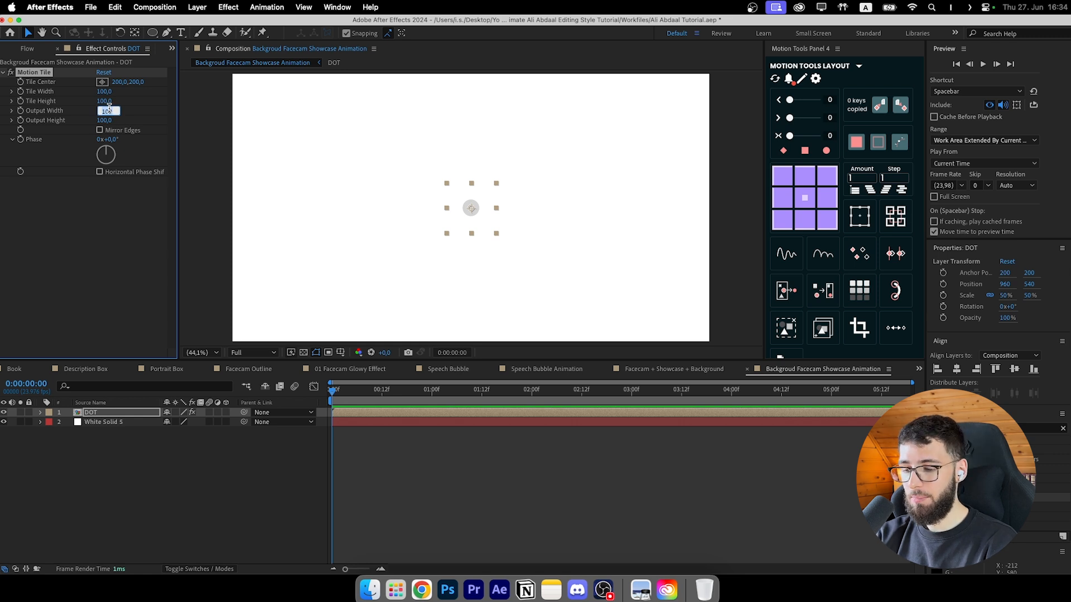
{"action": "type", "text": "7000"}
{"action": "key", "text": "Tab"}
{"action": "type", "text": "3500"}
{"action": "key", "text": "Return"}
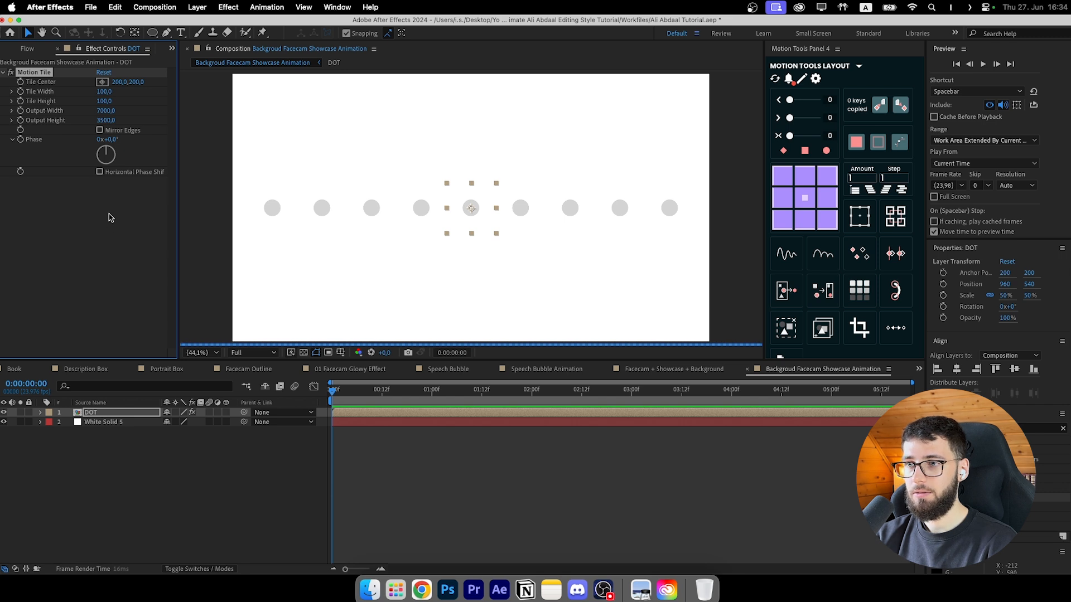
Step: Scale the tiled DOT layer to 12% and set its vertical position to 531
{"action": "left_click", "coordinate": [135, 418]}
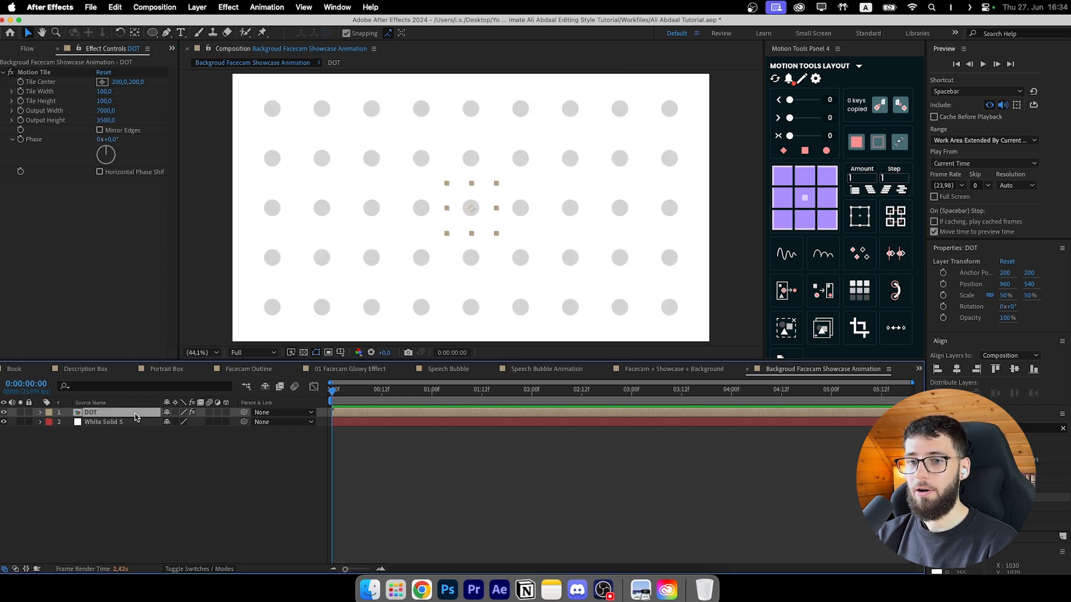
{"action": "left_click_drag", "start_coordinate": [1007, 295], "coordinate": [984, 297]}
{"action": "left_click", "coordinate": [1006, 296]}
{"action": "type", "text": "13"}
{"action": "key", "text": "Return"}
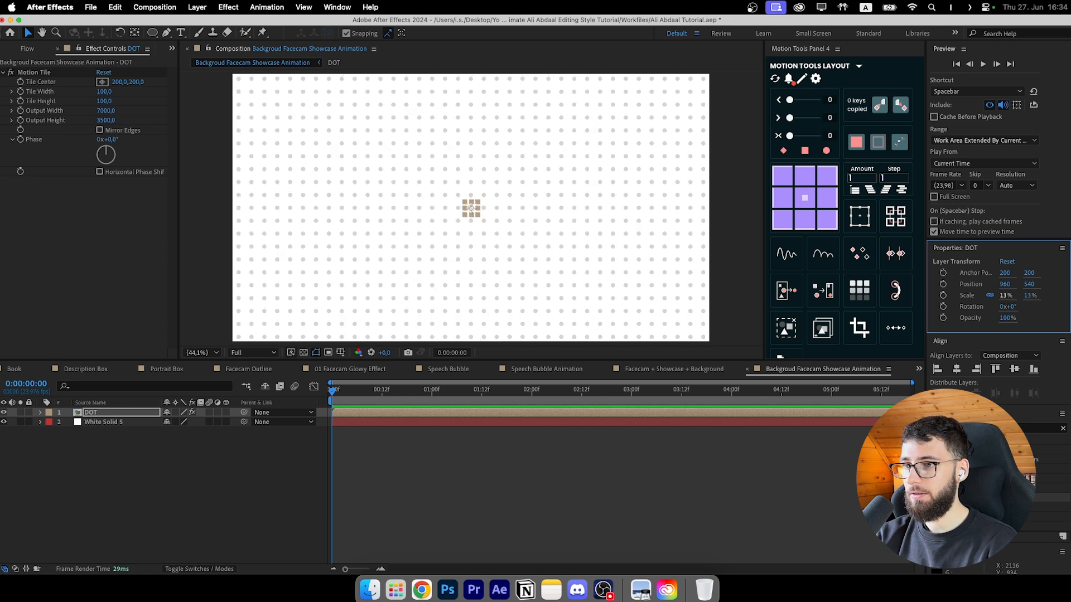
{"action": "left_click", "coordinate": [1006, 296]}
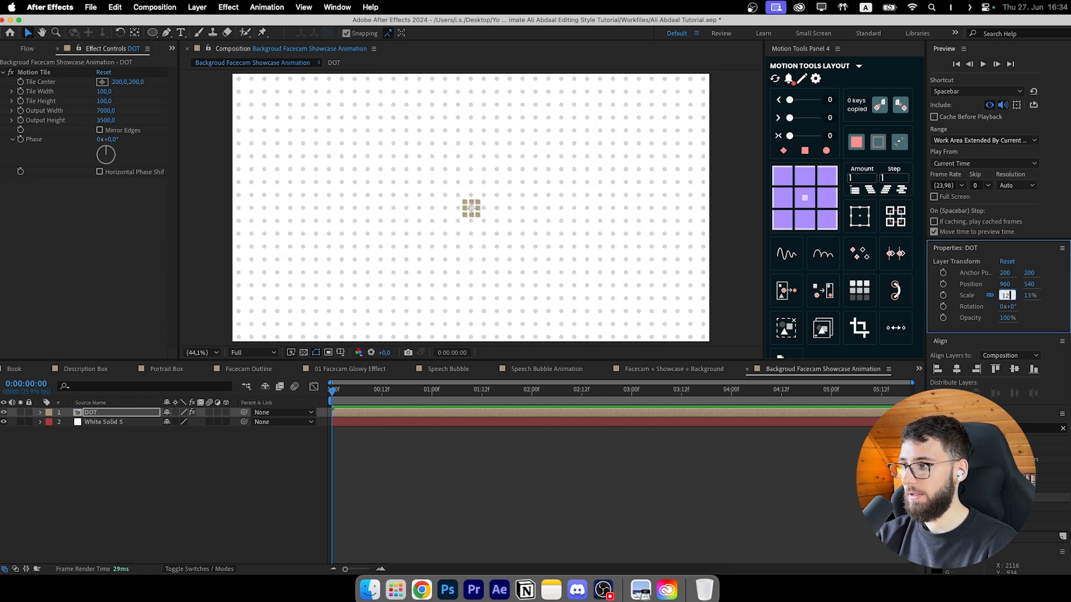
{"action": "type", "text": "12"}
{"action": "key", "text": "Return"}
{"action": "left_click_drag", "start_coordinate": [1032, 285], "coordinate": [1027, 285]}
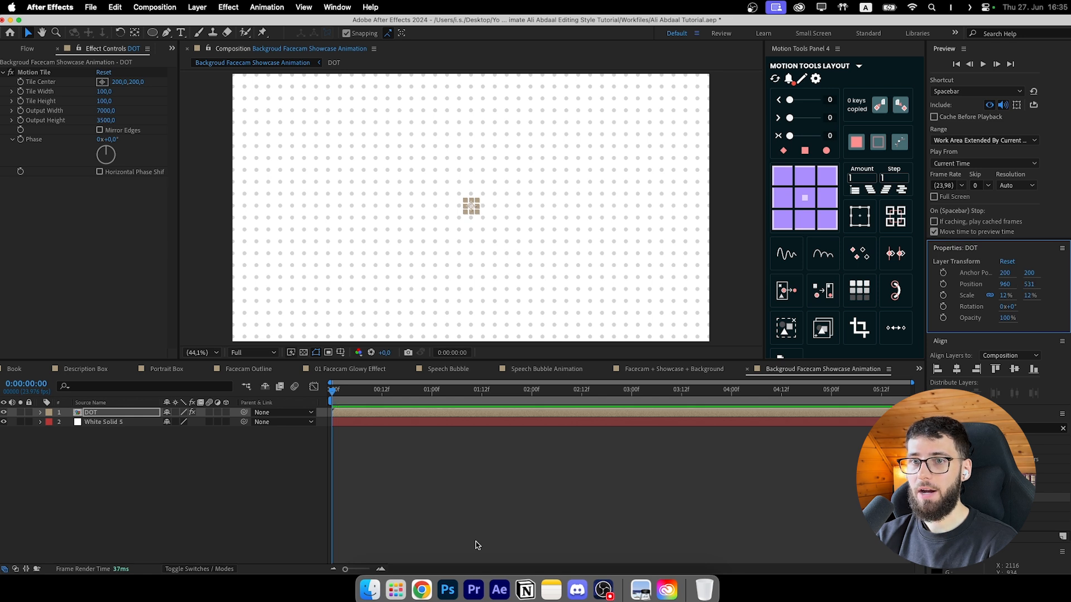
Step: Increase the Motion Tile Output Width on the DOT layer to 7110
{"action": "left_click", "coordinate": [103, 133]}
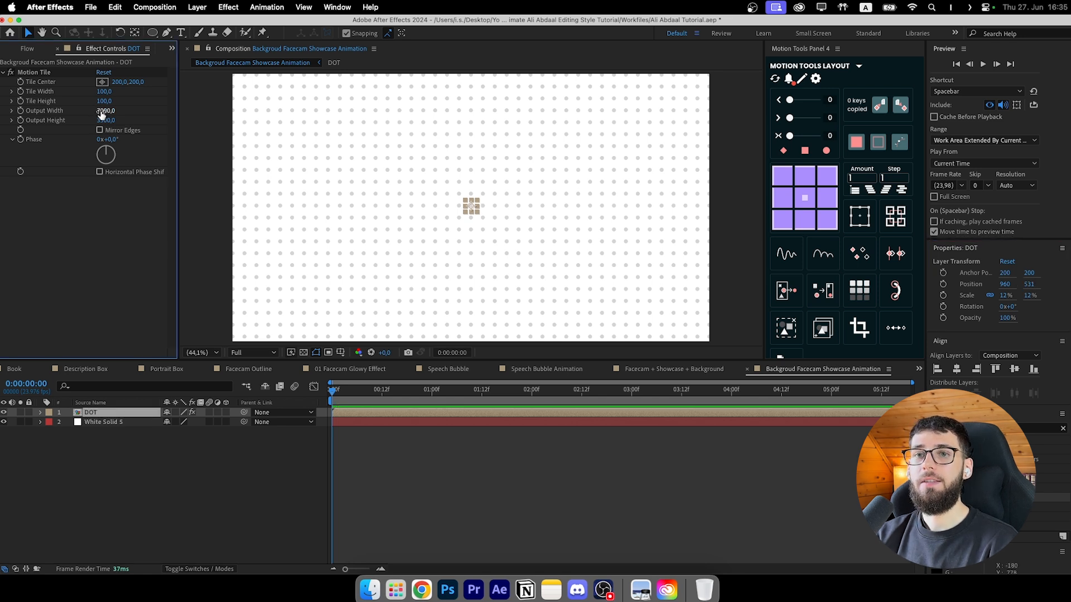
{"action": "left_click_drag", "start_coordinate": [101, 112], "coordinate": [194, 114]}
{"action": "left_click", "coordinate": [645, 315]}
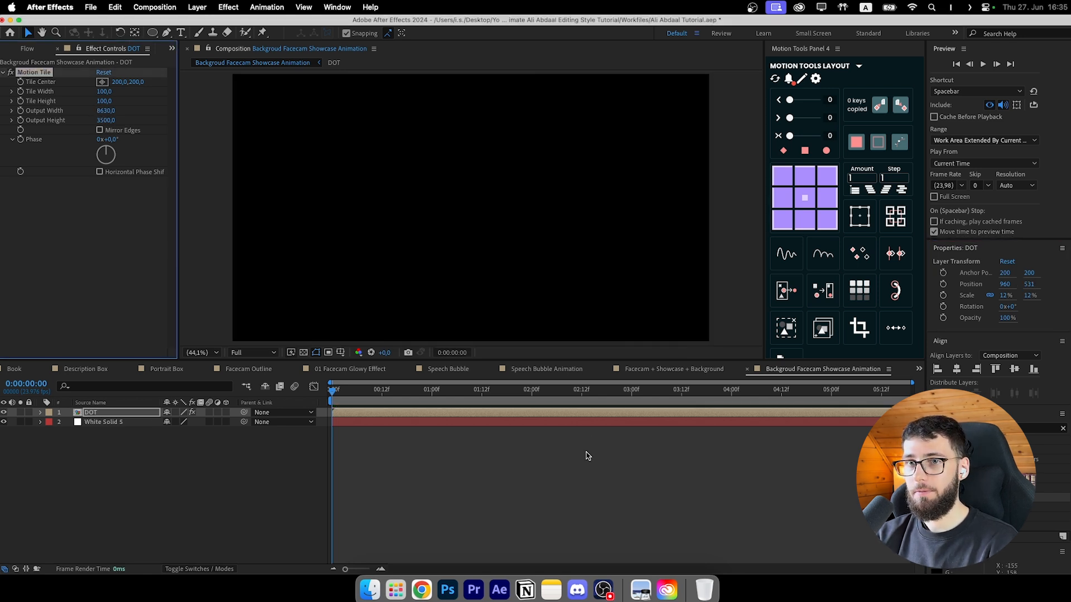
{"action": "left_click", "coordinate": [404, 419]}
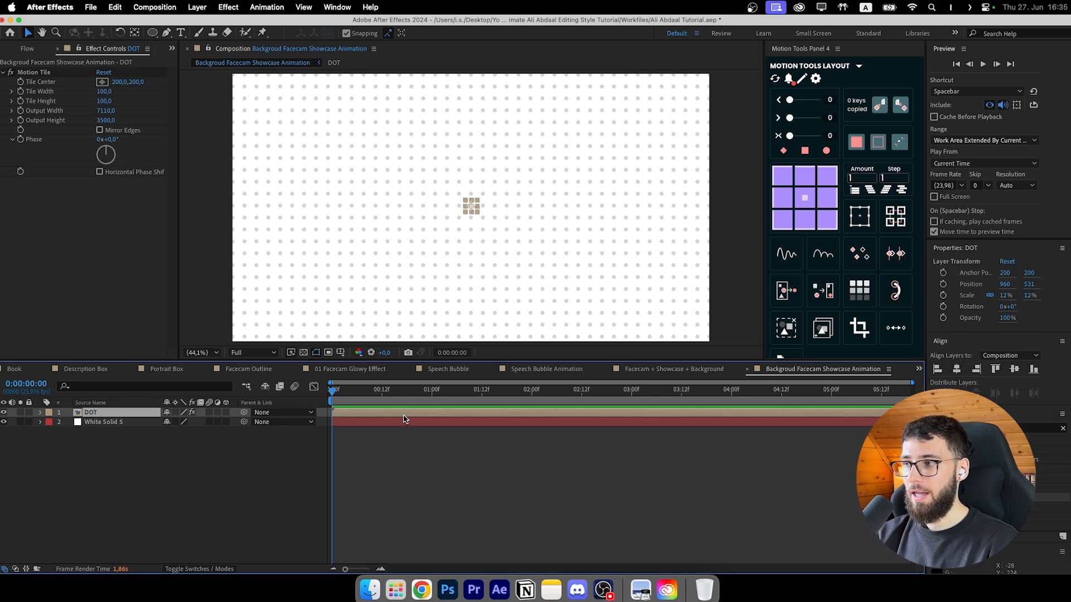
Step: Lighten the circle's fill to E1E1E1 inside the DOT composition and return to the Backgroud Facecam Showcase Animation composition
{"action": "double_click", "coordinate": [124, 413]}
{"action": "left_click", "coordinate": [508, 415]}
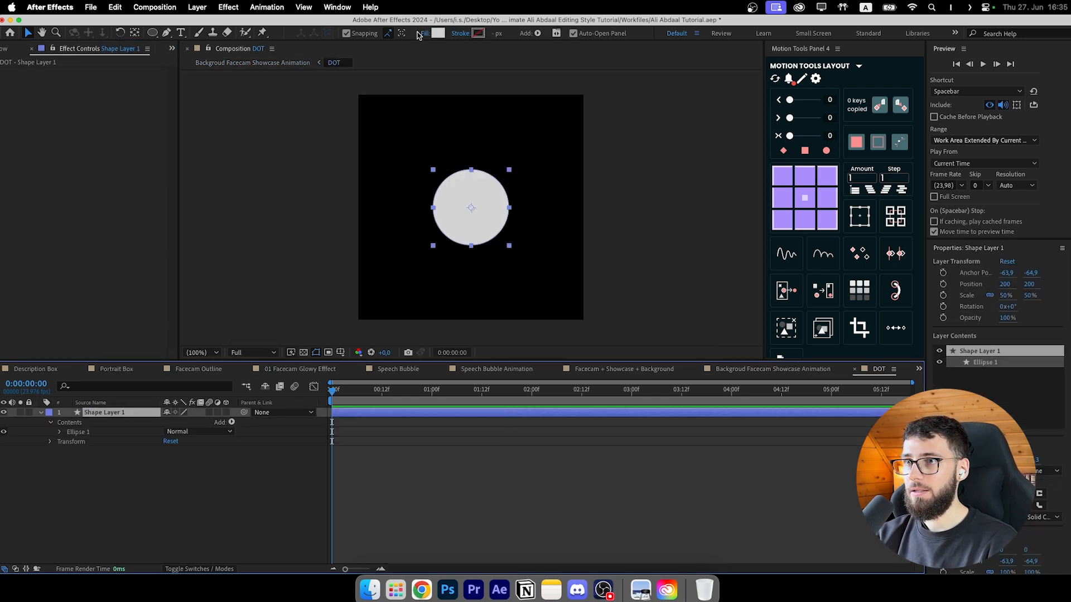
{"action": "left_click", "coordinate": [439, 33]}
{"action": "left_click_drag", "start_coordinate": [596, 381], "coordinate": [590, 373]}
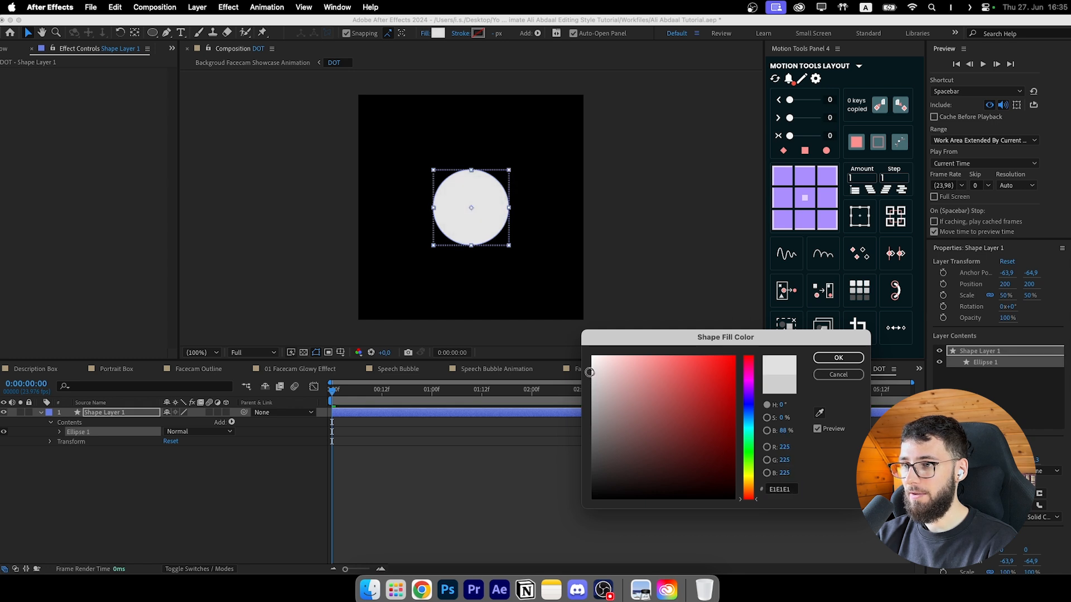
{"action": "left_click", "coordinate": [821, 360]}
{"action": "left_click", "coordinate": [772, 368]}
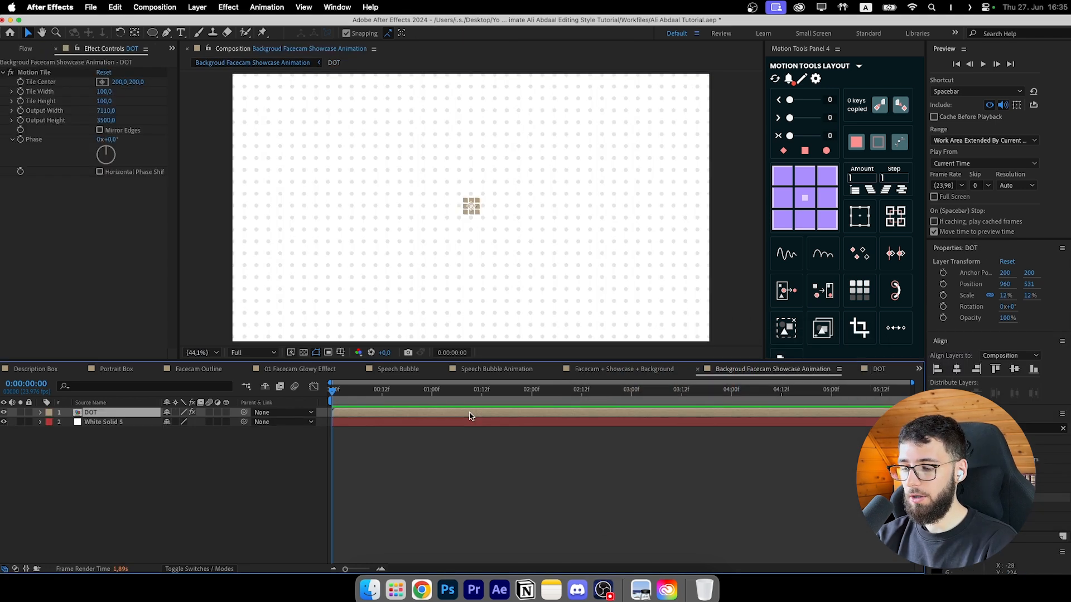
Step: Keyframe the DOT layer's Position at 960, 531 on 0:00:00:00 and at 550, 531 on 0:00:01:20
{"action": "key", "text": "p"}
{"action": "key", "text": "alt+shift+p"}
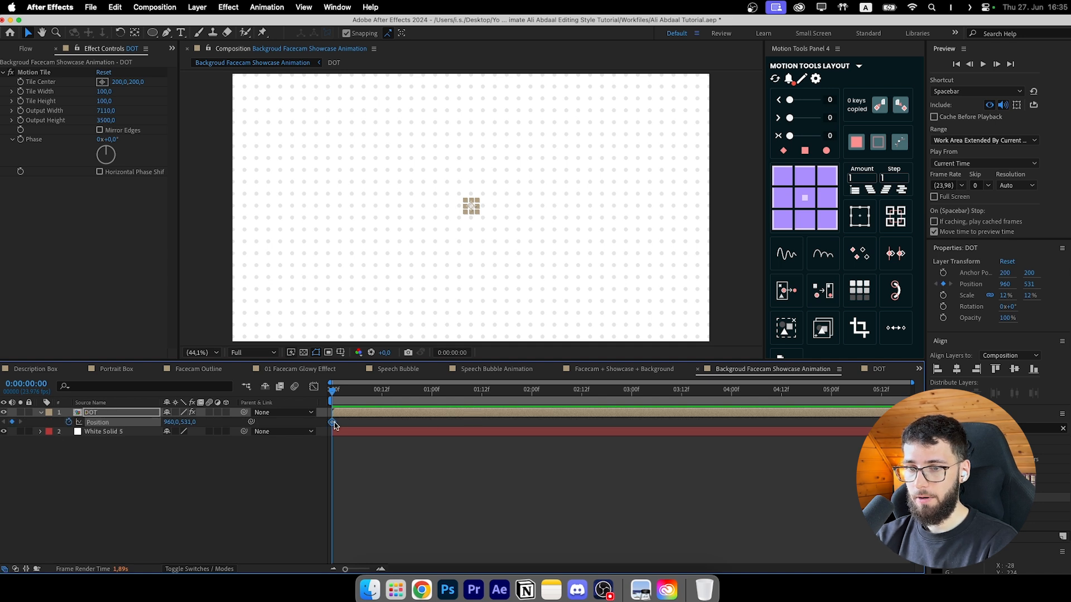
{"action": "mouse_move", "coordinate": [527, 390]}
{"action": "left_mouse_down"}
{"action": "mouse_move", "coordinate": [505, 392]}
{"action": "mouse_move", "coordinate": [514, 391]}
{"action": "left_mouse_up"}
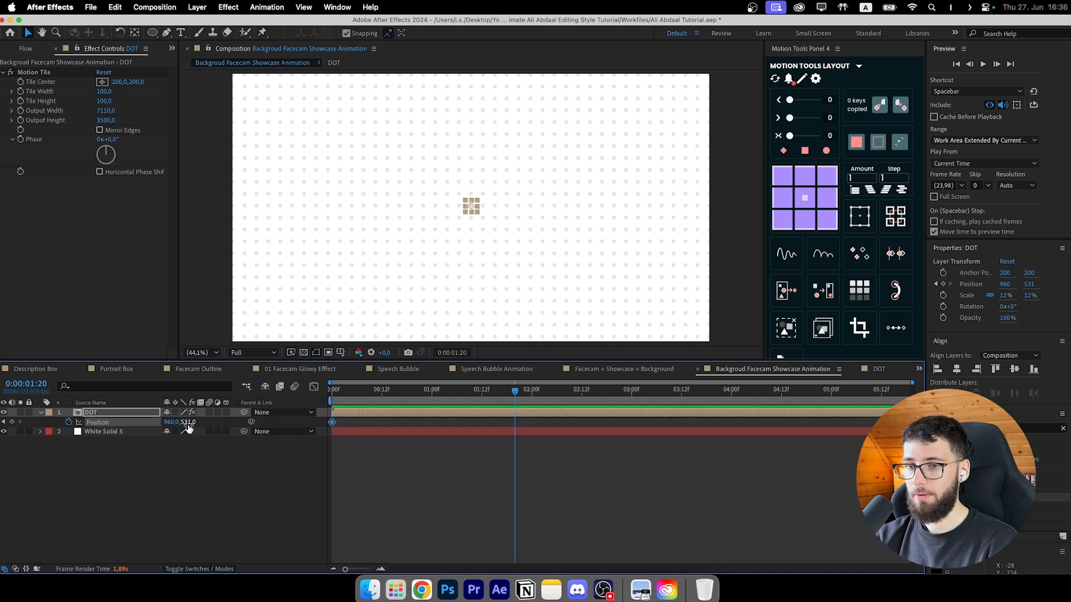
{"action": "left_click_drag", "start_coordinate": [189, 423], "coordinate": [17, 427]}
{"action": "left_click_drag", "start_coordinate": [171, 423], "coordinate": [127, 424]}
Step: Slow the dot movement by moving the first Position keyframe before the composition's start and the second past its end
{"action": "left_click", "coordinate": [357, 442]}
{"action": "left_click", "coordinate": [332, 422]}
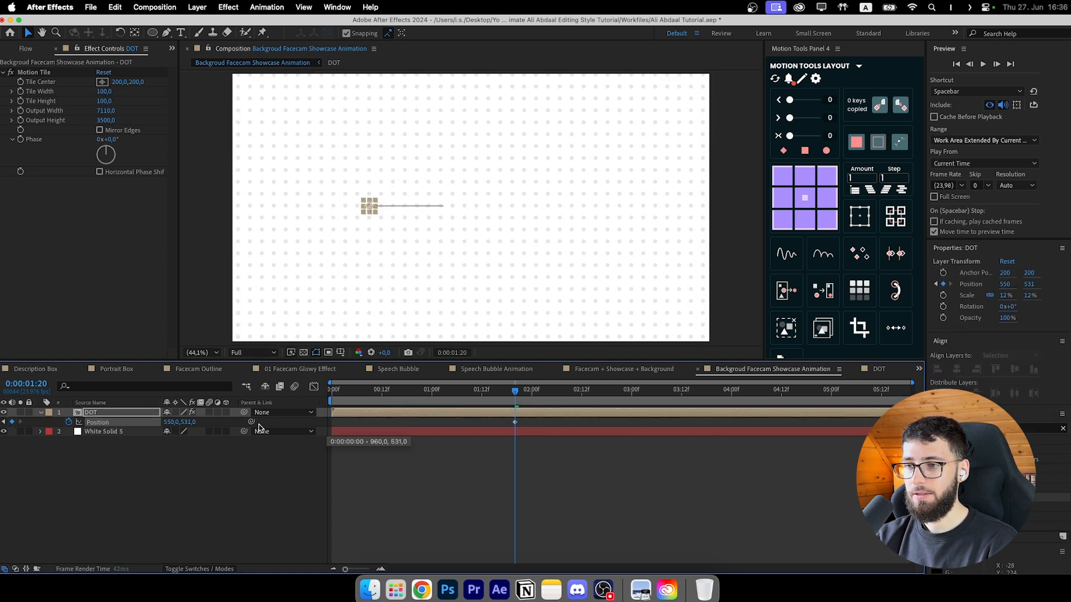
{"action": "left_click_drag", "start_coordinate": [514, 423], "coordinate": [977, 424]}
{"action": "left_click", "coordinate": [435, 487]}
Step: Preview the moving dot background from the start of the composition
{"action": "left_click_drag", "start_coordinate": [431, 390], "coordinate": [486, 394]}
{"action": "key", "text": "Home"}
{"action": "key", "text": "space"}
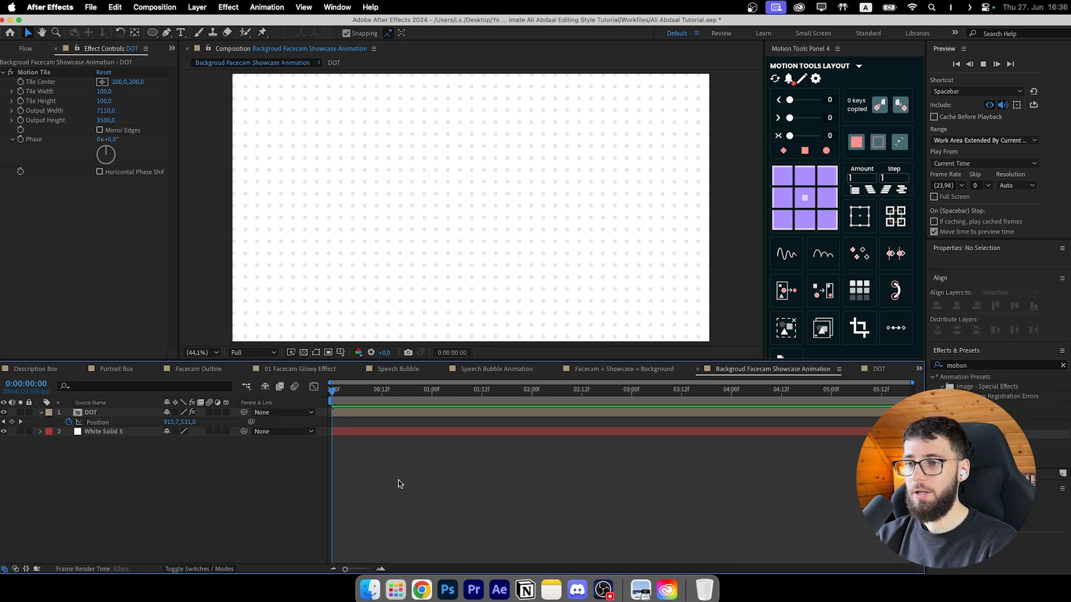
{"action": "key", "text": "space"}
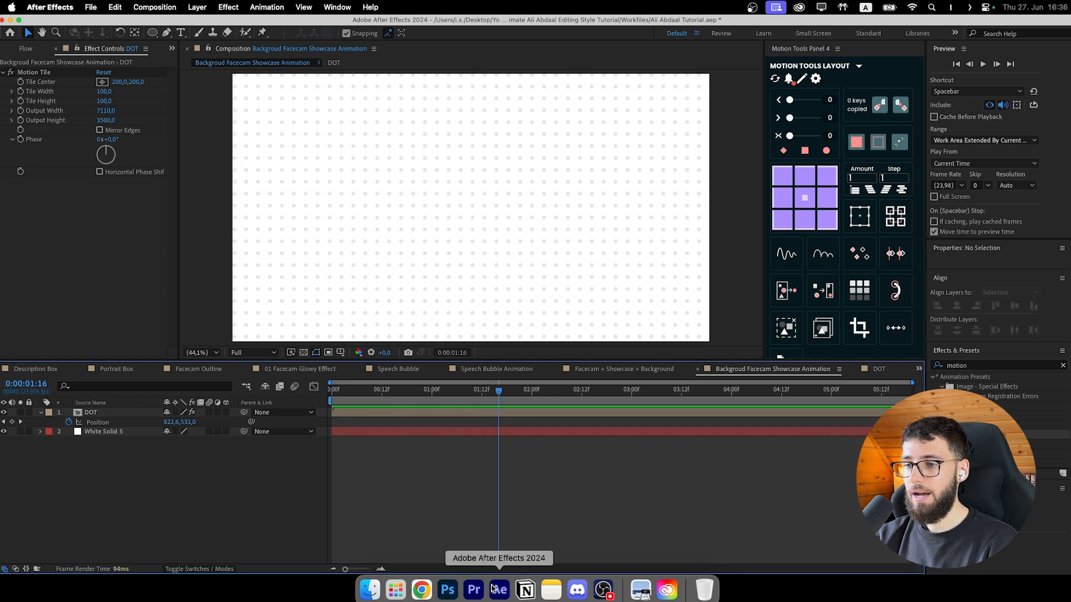
Step: Set the circle's scale to 30% inside the DOT composition and return to the Backgroud Facecam Showcase Animation composition
{"action": "double_click", "coordinate": [90, 413]}
{"action": "left_click", "coordinate": [1006, 295]}
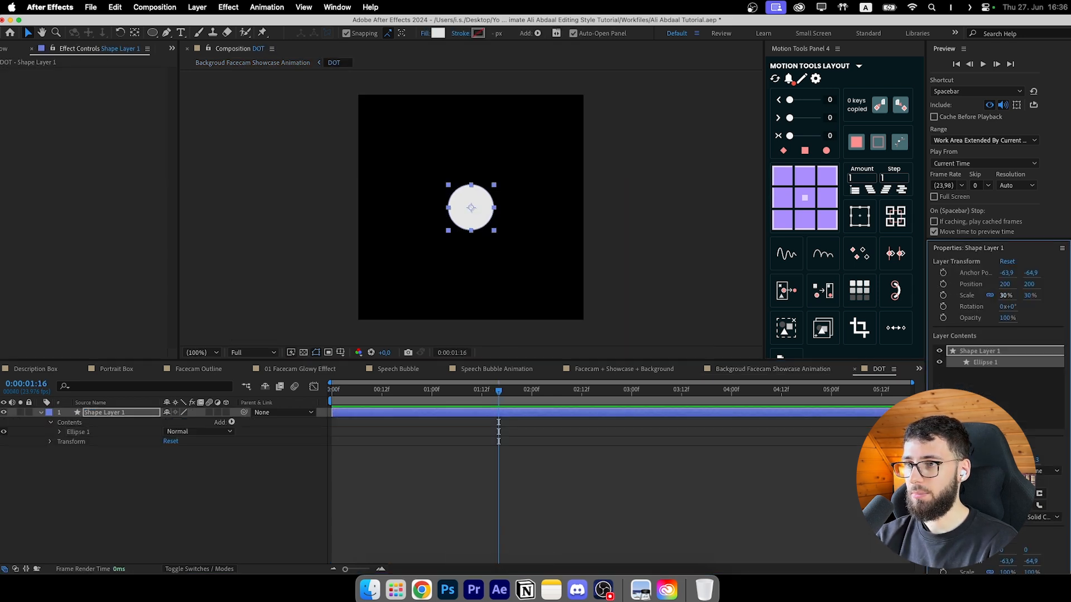
{"action": "left_click", "coordinate": [574, 490]}
{"action": "left_click", "coordinate": [791, 372]}
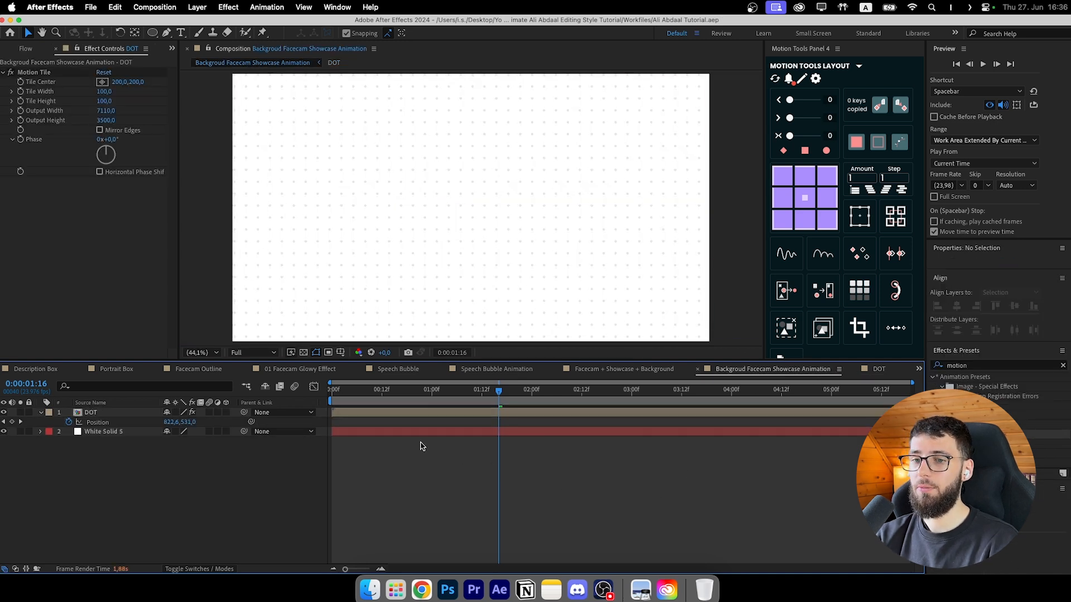
{"action": "left_click", "coordinate": [879, 371]}
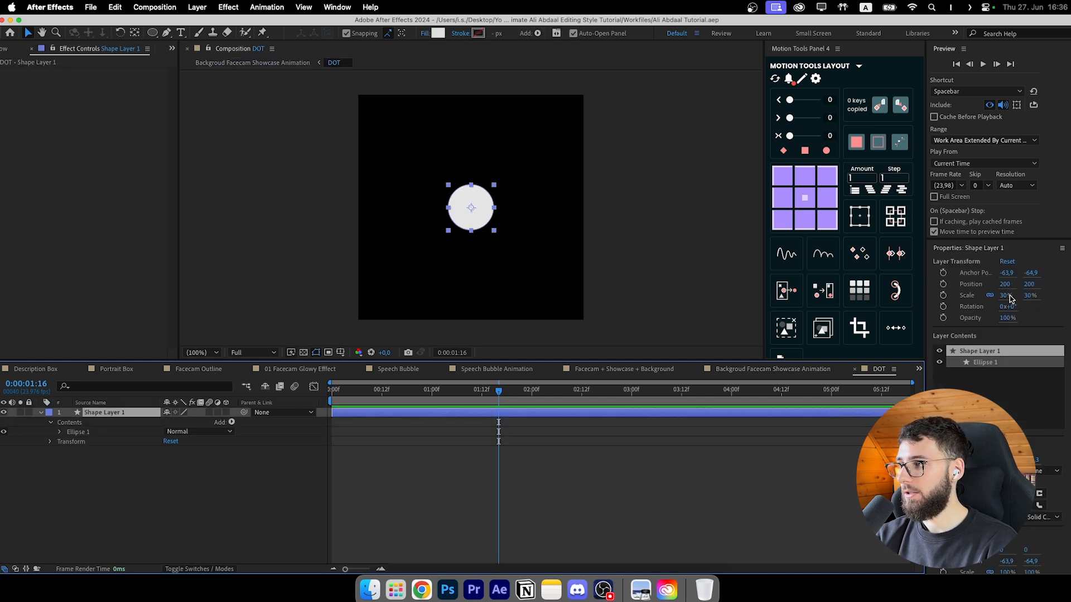
{"action": "left_click", "coordinate": [783, 371]}
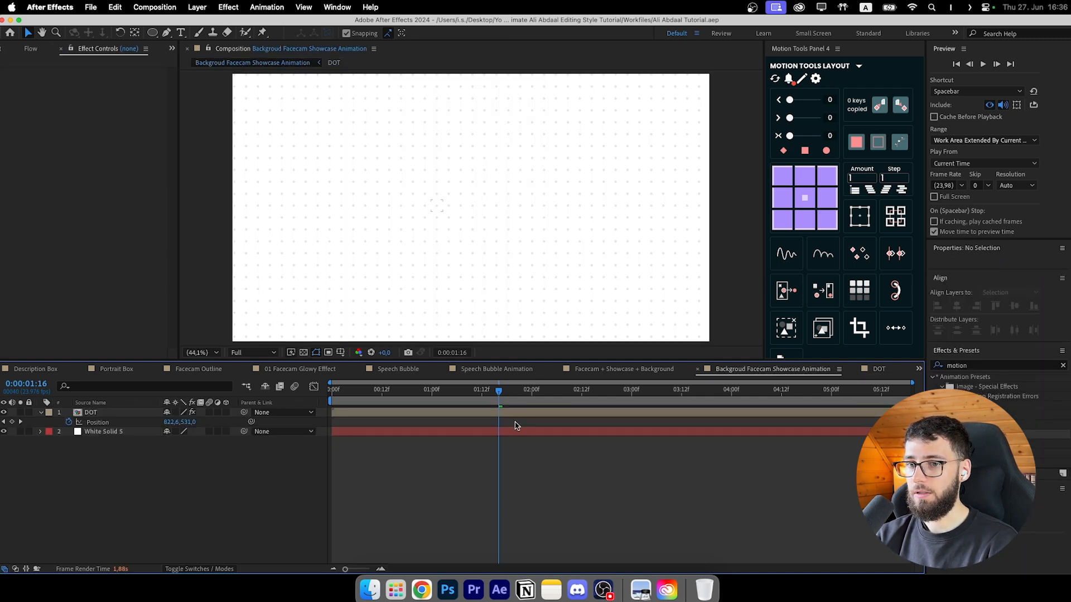
{"action": "left_click", "coordinate": [110, 413]}
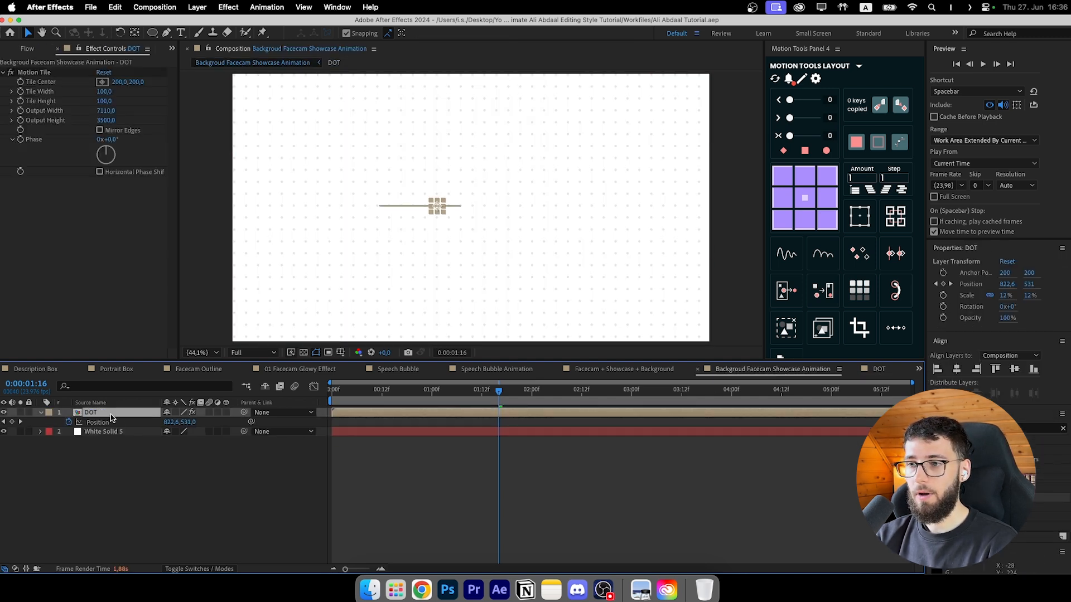
{"action": "left_click", "coordinate": [654, 501]}
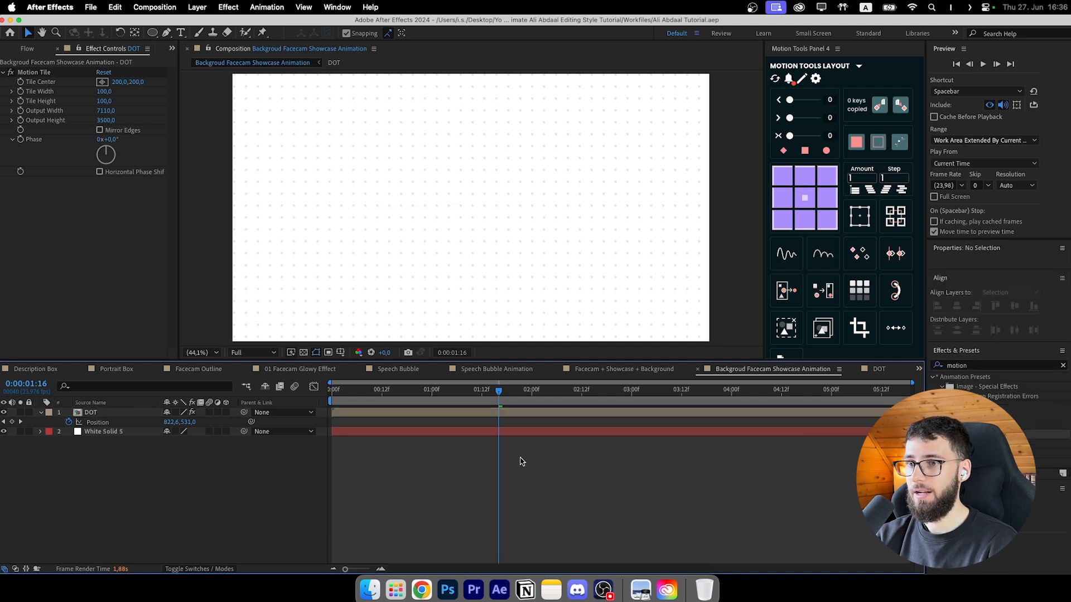
Step: Draw two rectangles on separate shape layers, overlapping the composition's lower-right corner and upper-right corner
{"action": "left_click", "coordinate": [152, 33]}
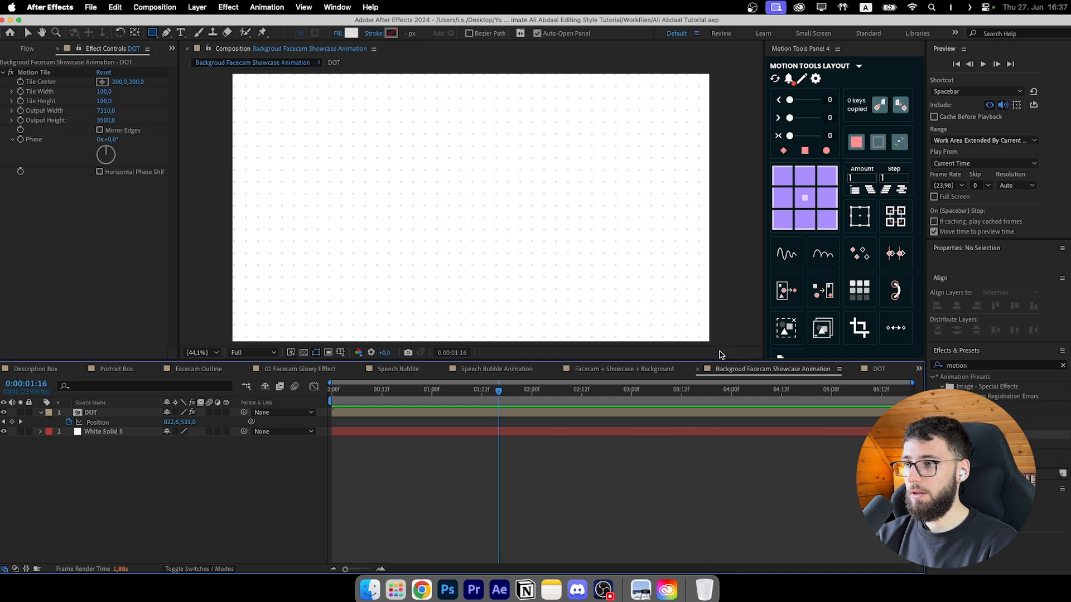
{"action": "scroll", "coordinate": [695, 316], "scroll_direction": "down", "scroll_amount": 2}
{"action": "left_click_drag", "start_coordinate": [696, 316], "coordinate": [610, 223]}
{"action": "mouse_move", "coordinate": [625, 285]}
{"action": "left_mouse_down"}
{"action": "mouse_move", "coordinate": [591, 237]}
{"action": "mouse_move", "coordinate": [580, 239]}
{"action": "left_mouse_up"}
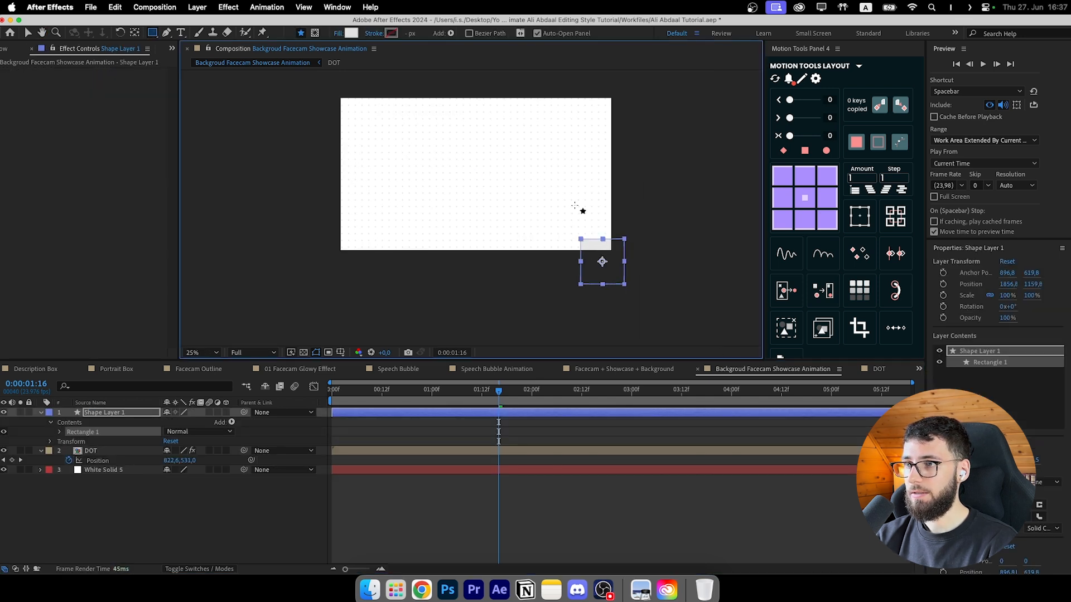
{"action": "key", "text": "F2"}
{"action": "left_click_drag", "start_coordinate": [597, 88], "coordinate": [638, 135]}
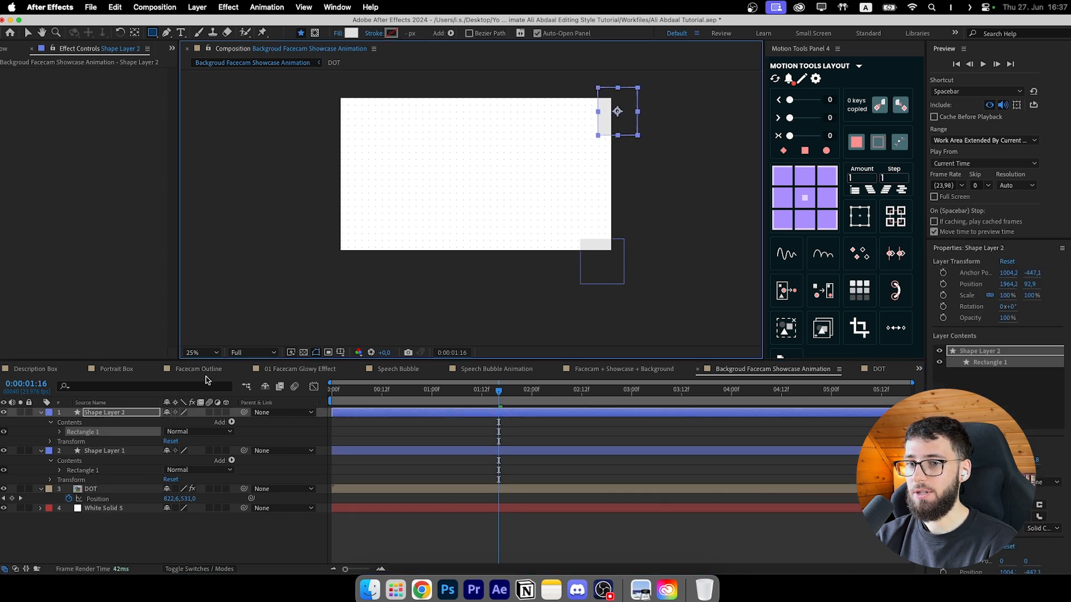
Step: Rename the lower-right rectangle's layer PINK BOX and the upper-right rectangle's layer Yellow BOX
{"action": "right_click", "coordinate": [98, 450]}
{"action": "left_click", "coordinate": [122, 538]}
{"action": "type", "text": "PINK"}
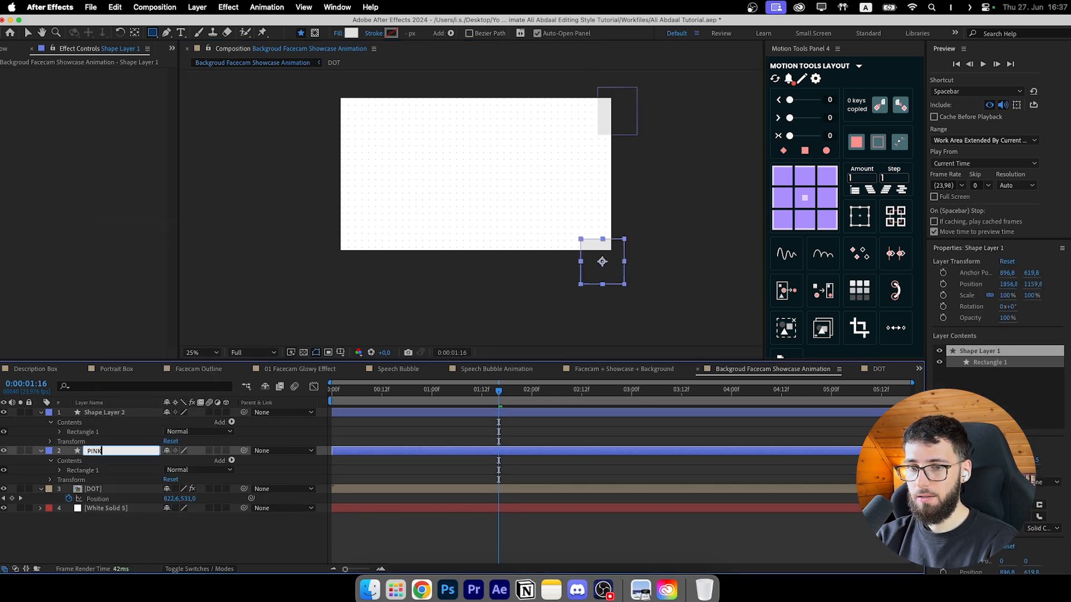
{"action": "type", "text": " BOX"}
{"action": "key", "text": "Return"}
{"action": "right_click", "coordinate": [98, 412]}
{"action": "left_click", "coordinate": [134, 538]}
{"action": "type", "text": "E"}
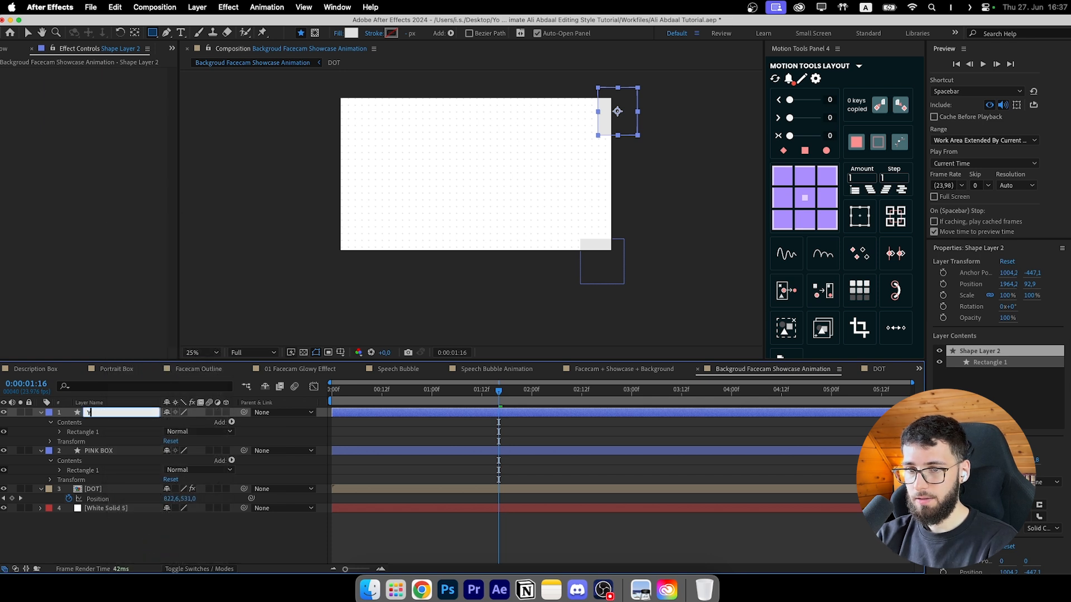
{"action": "type", "text": "ellow BOX"}
{"action": "key", "text": "Return"}
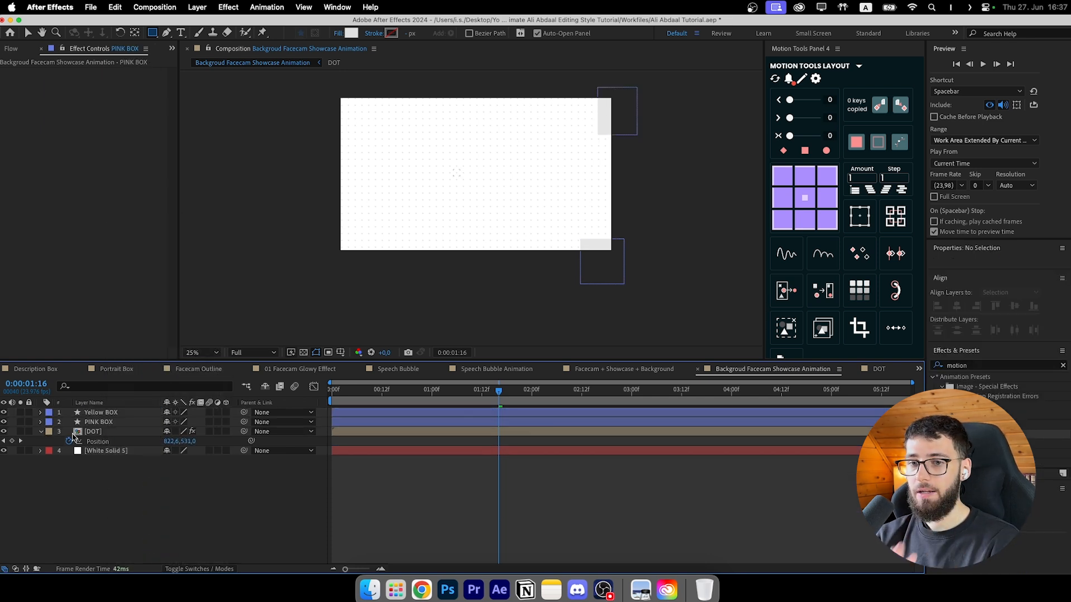
Step: Fill the PINK BOX rectangle with pink and round its corners
{"action": "left_click", "coordinate": [41, 431]}
{"action": "left_click", "coordinate": [87, 422]}
{"action": "key", "text": "shift+slash"}
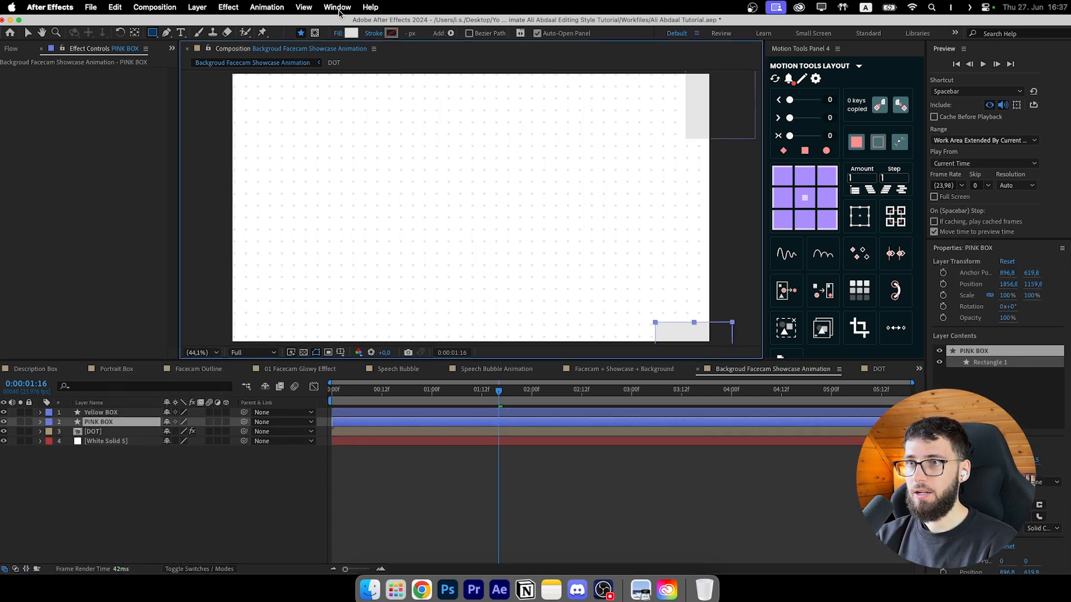
{"action": "left_click", "coordinate": [352, 33]}
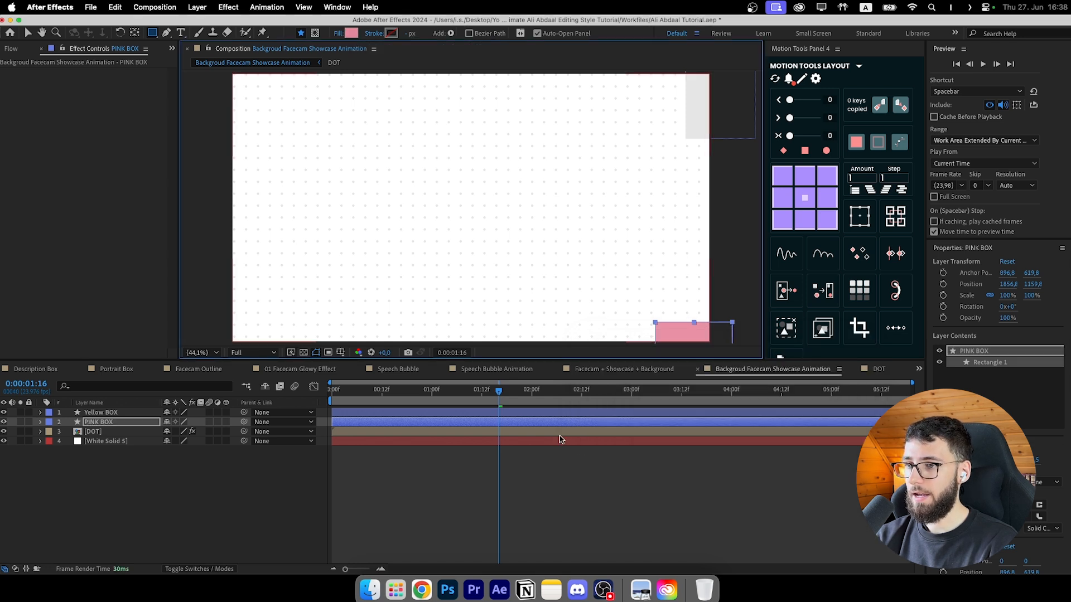
{"action": "left_click", "coordinate": [551, 423]}
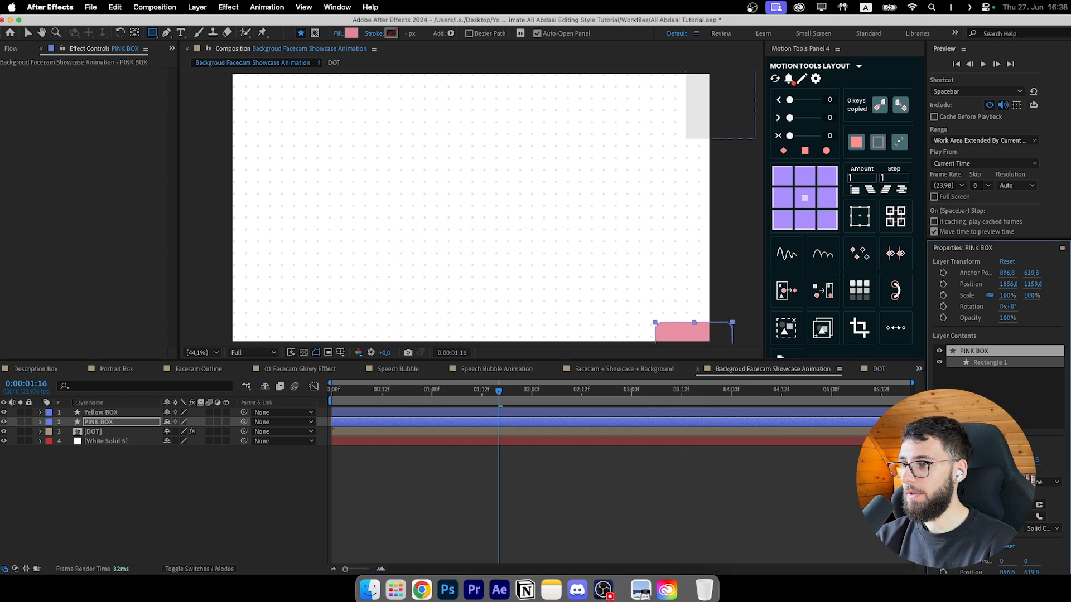
{"action": "left_click", "coordinate": [715, 504]}
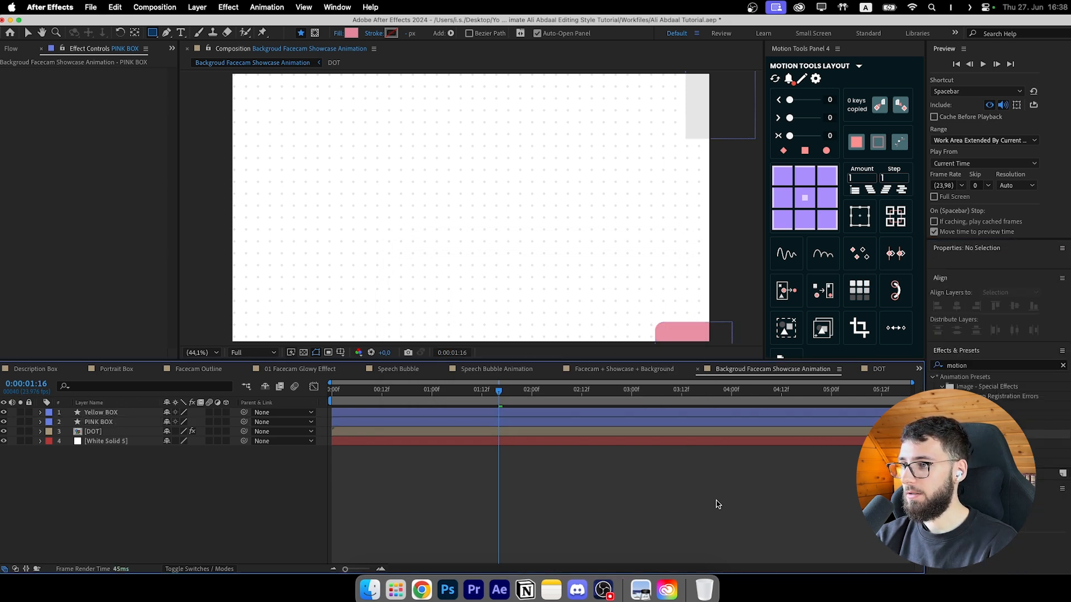
Step: Fill the Yellow BOX rectangle with yellow and round its corners
{"action": "left_click", "coordinate": [561, 414]}
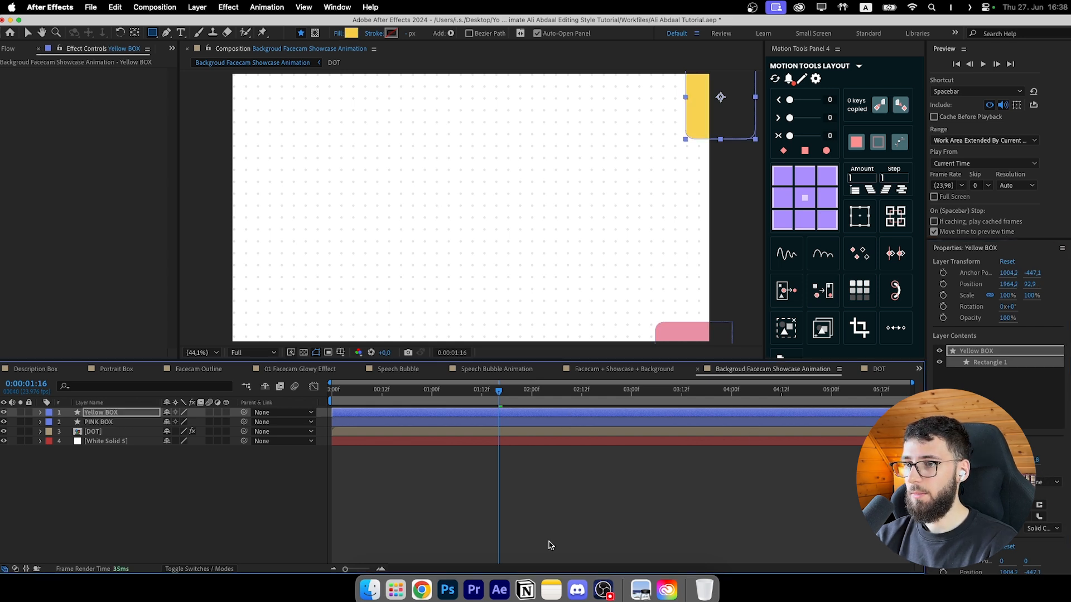
{"action": "left_click", "coordinate": [548, 543]}
{"action": "left_click", "coordinate": [522, 415]}
{"action": "left_click", "coordinate": [528, 462]}
{"action": "left_click", "coordinate": [485, 413]}
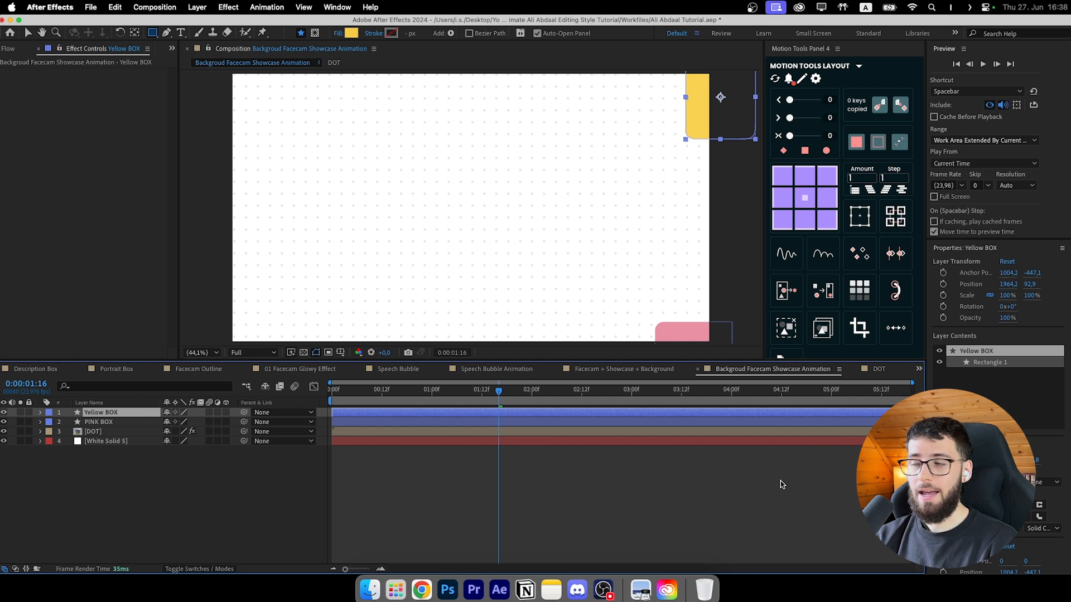
Step: Set the Yellow BOX layer's X position to 1966,2 and nudge the PINK BOX layer slightly to the right
{"action": "left_click", "coordinate": [540, 464]}
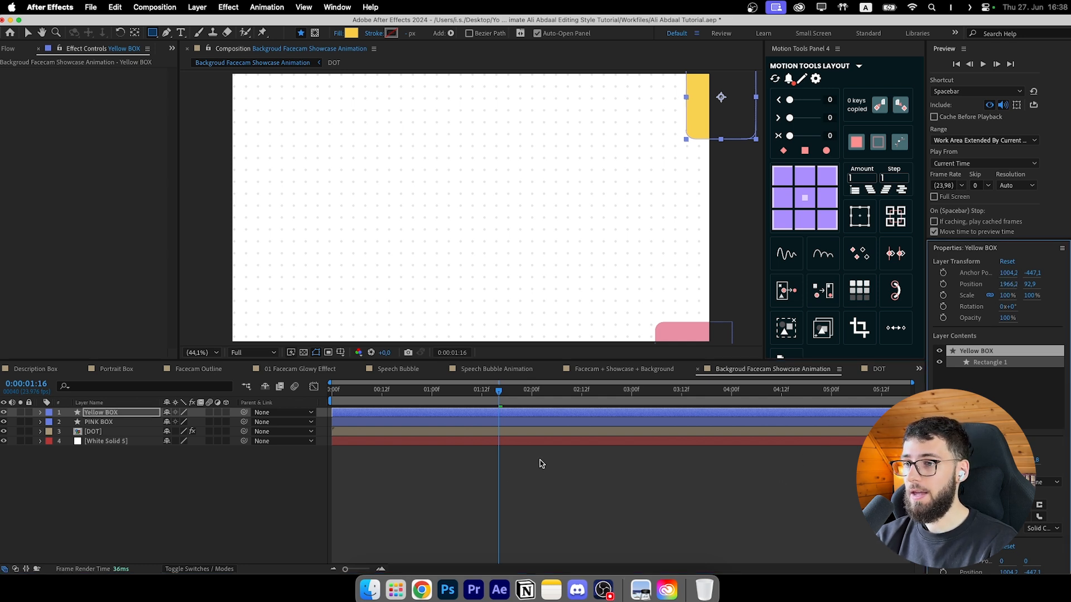
{"action": "left_click", "coordinate": [517, 424]}
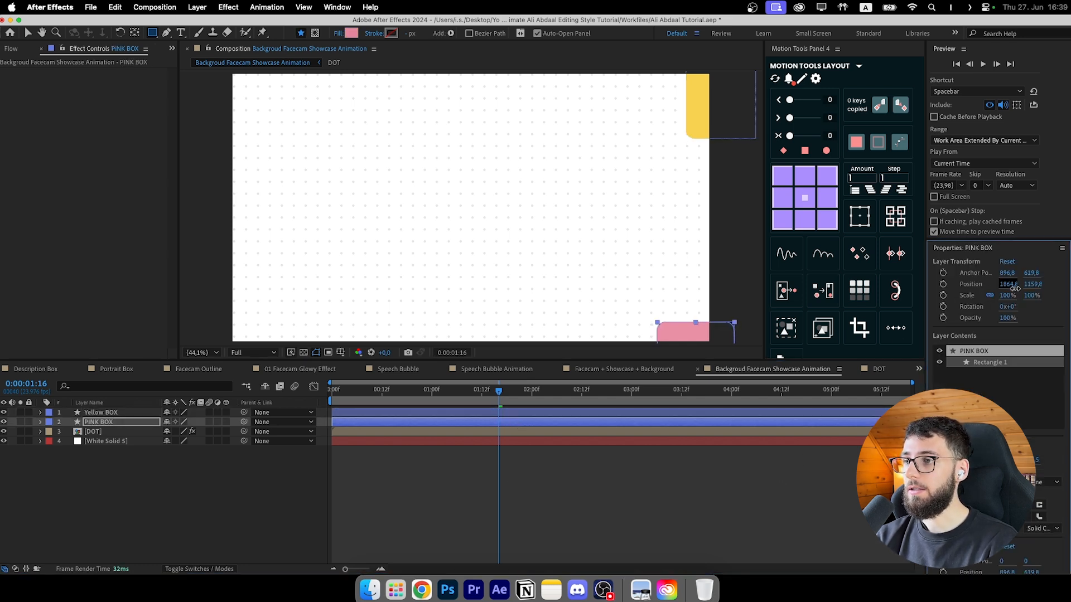
{"action": "left_click", "coordinate": [613, 477]}
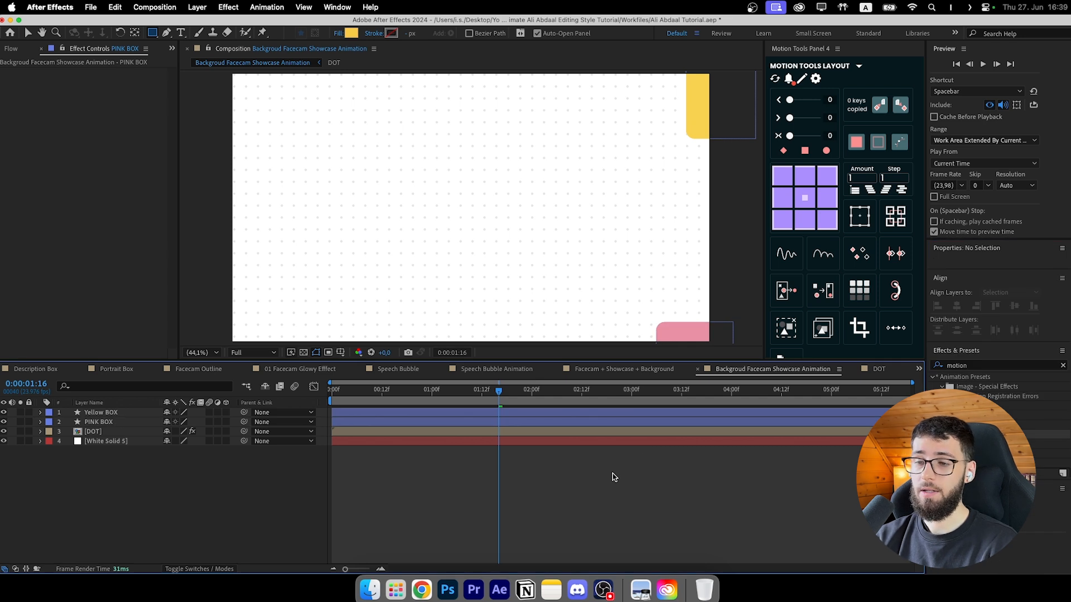
{"action": "left_click", "coordinate": [509, 413]}
{"action": "left_click", "coordinate": [510, 422]}
{"action": "left_click", "coordinate": [534, 493]}
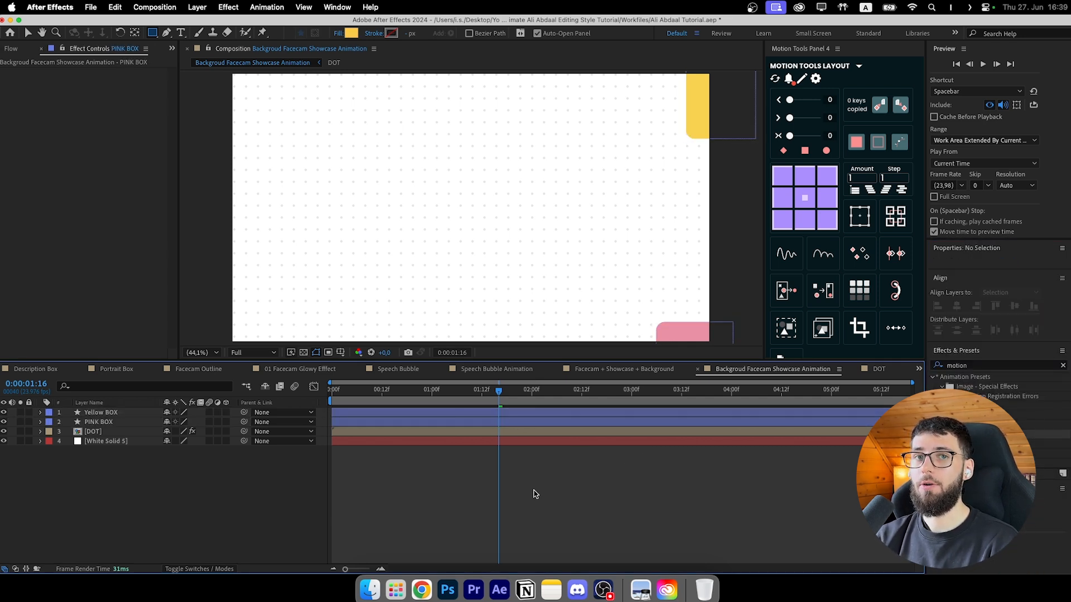
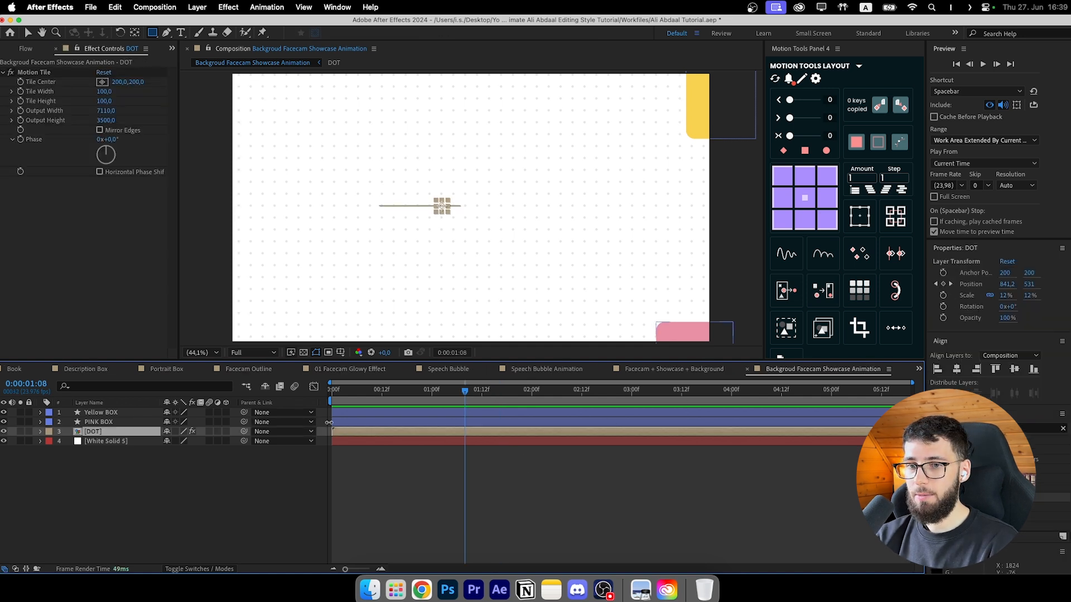
Step: Slow the dot pattern further by spreading the DOT layer's two Position keyframes farther apart, and preview from the start
{"action": "left_click", "coordinate": [332, 423]}
{"action": "left_click_drag", "start_coordinate": [343, 433], "coordinate": [559, 433]}
{"action": "key", "text": "u"}
{"action": "left_click_drag", "start_coordinate": [470, 442], "coordinate": [395, 442]}
{"action": "left_click_drag", "start_coordinate": [593, 432], "coordinate": [193, 438]}
{"action": "left_click_drag", "start_coordinate": [818, 442], "coordinate": [906, 441]}
{"action": "left_click_drag", "start_coordinate": [531, 435], "coordinate": [714, 436]}
{"action": "key", "text": "Home"}
{"action": "left_click", "coordinate": [498, 532]}
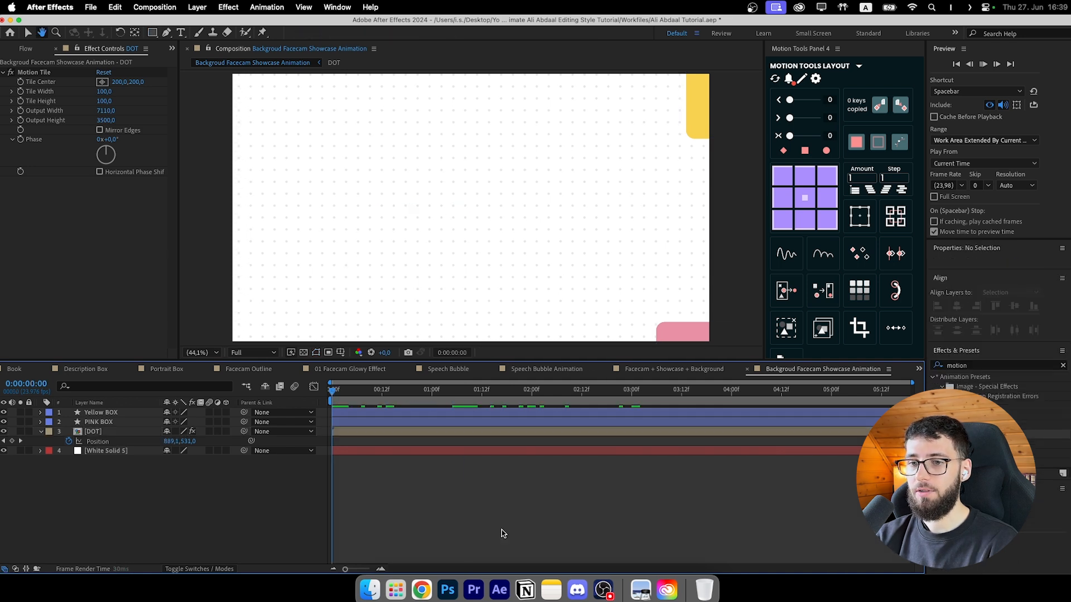
{"action": "key", "text": "space"}
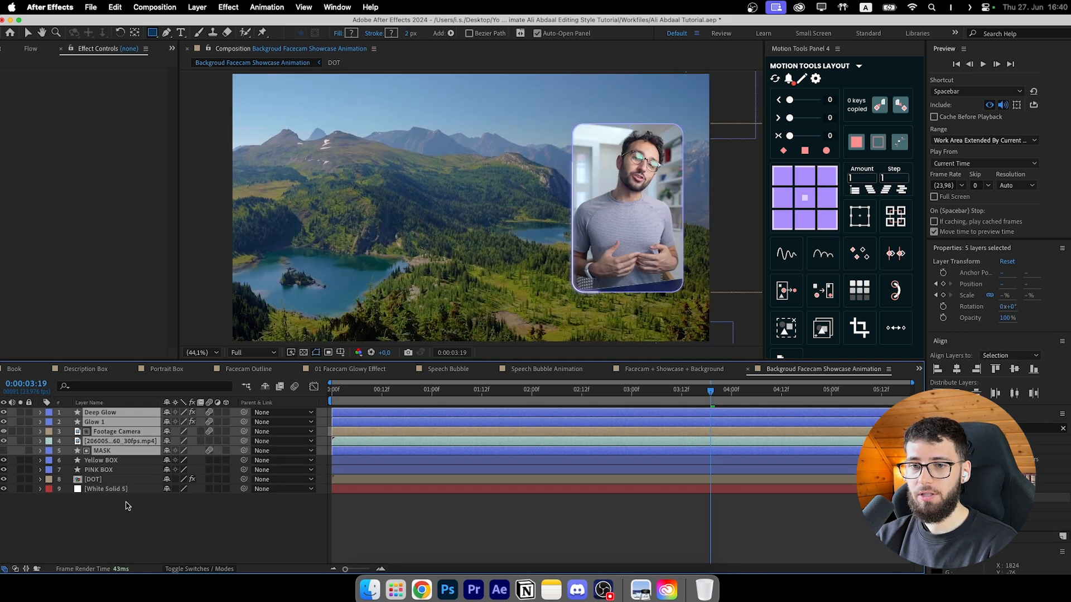
Step: Hide the landscape mp4 layer and move the MASK layer above it, directly below Footage Camera
{"action": "left_click", "coordinate": [113, 443]}
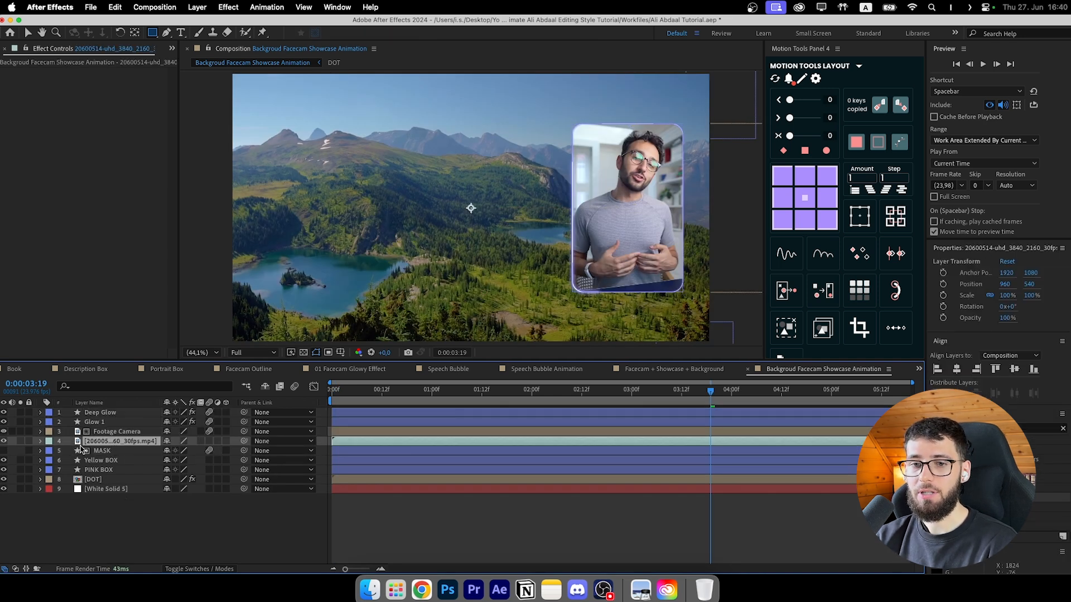
{"action": "left_click", "coordinate": [4, 441]}
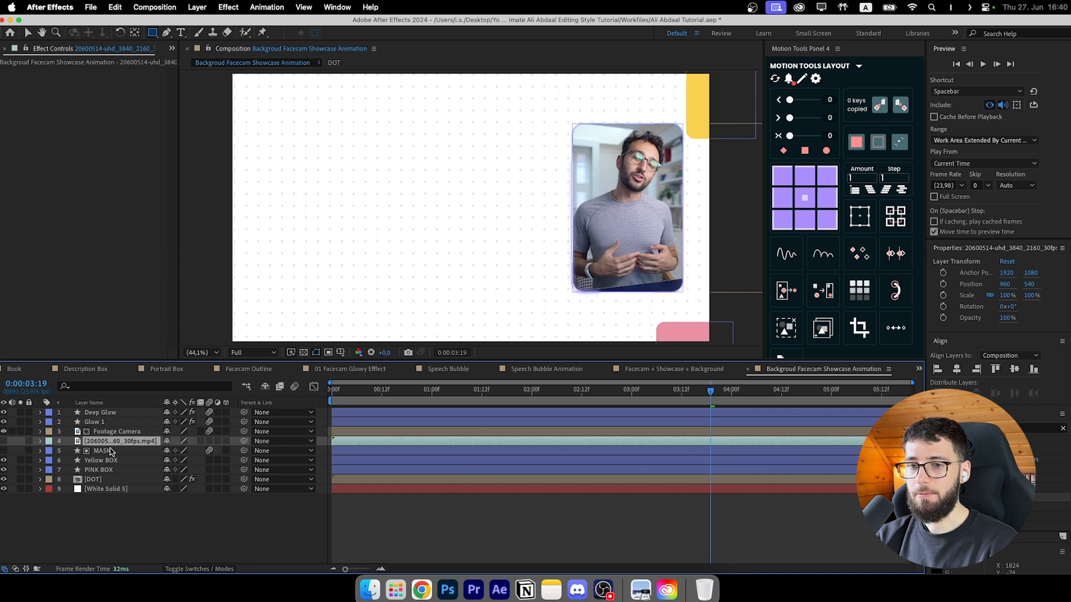
{"action": "left_click", "coordinate": [101, 433]}
{"action": "left_click_drag", "start_coordinate": [100, 451], "coordinate": [103, 444]}
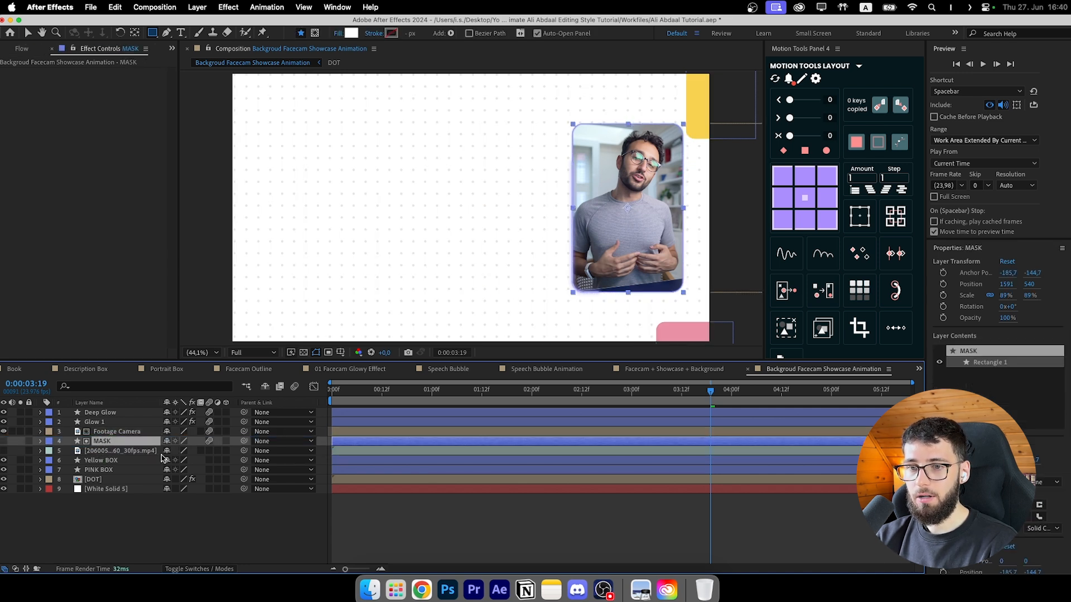
Step: Delete the earlier Size, Position and Scale keyframes on Deep Glow, Glow 1, Footage Camera and MASK, and scrub to check the result
{"action": "left_click", "coordinate": [431, 417], "text": "shift"}
{"action": "key", "text": "u"}
{"action": "left_click_drag", "start_coordinate": [494, 422], "coordinate": [448, 512]}
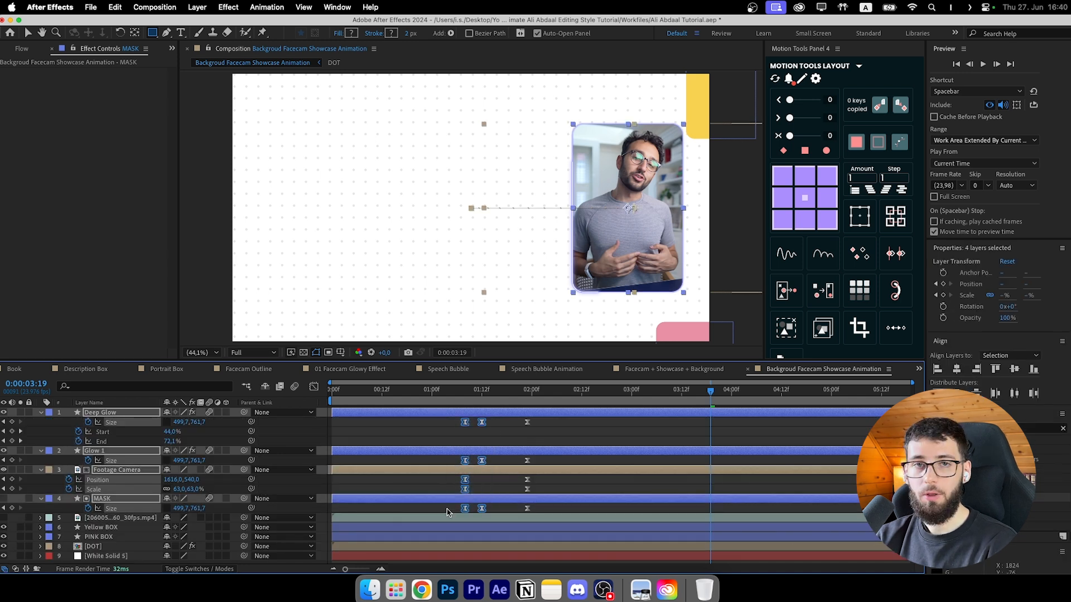
{"action": "key", "text": "Delete"}
{"action": "left_click_drag", "start_coordinate": [483, 390], "coordinate": [745, 408]}
{"action": "left_click", "coordinate": [735, 427]}
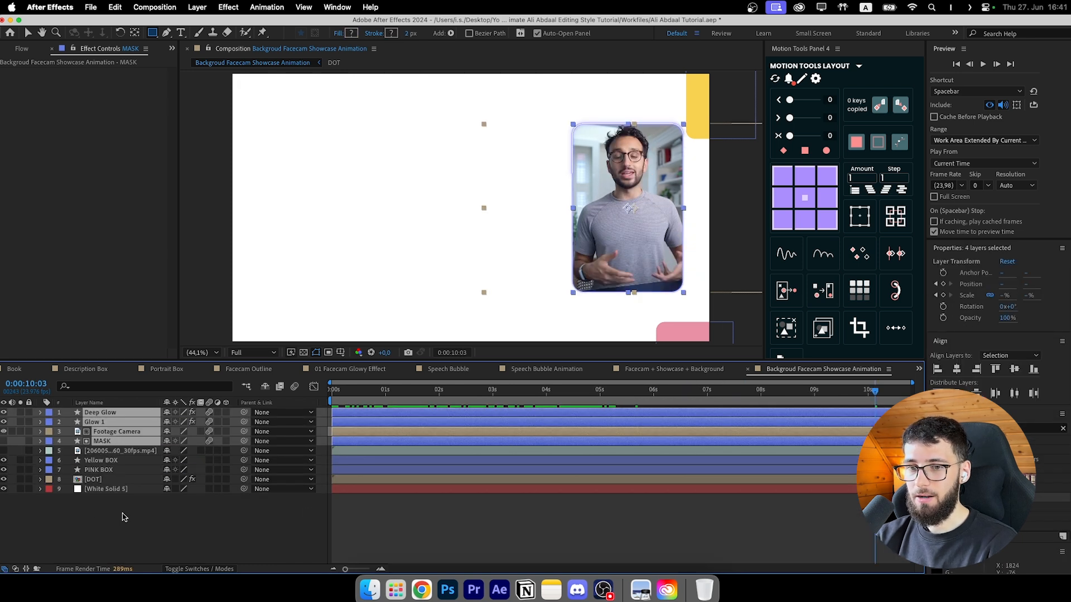
Step: Review the facecam layers and the Deep Glow keyframes, and preview the glowing outline over the moving dot background
{"action": "left_click", "coordinate": [92, 530]}
{"action": "left_click", "coordinate": [102, 441]}
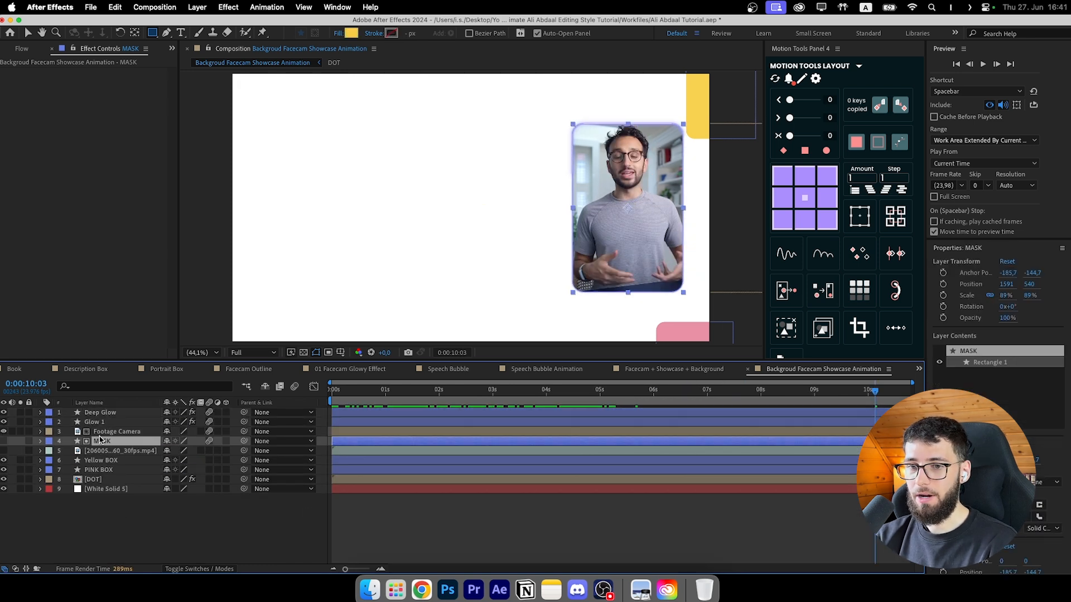
{"action": "left_click", "coordinate": [693, 424]}
{"action": "left_click", "coordinate": [691, 431]}
{"action": "left_click", "coordinate": [687, 423]}
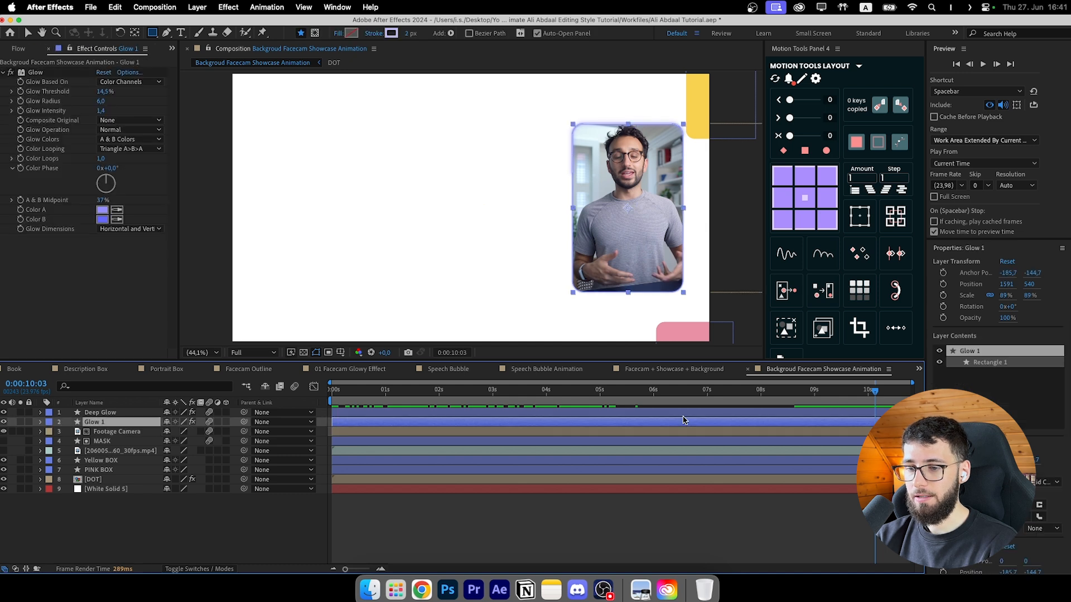
{"action": "left_click", "coordinate": [687, 414]}
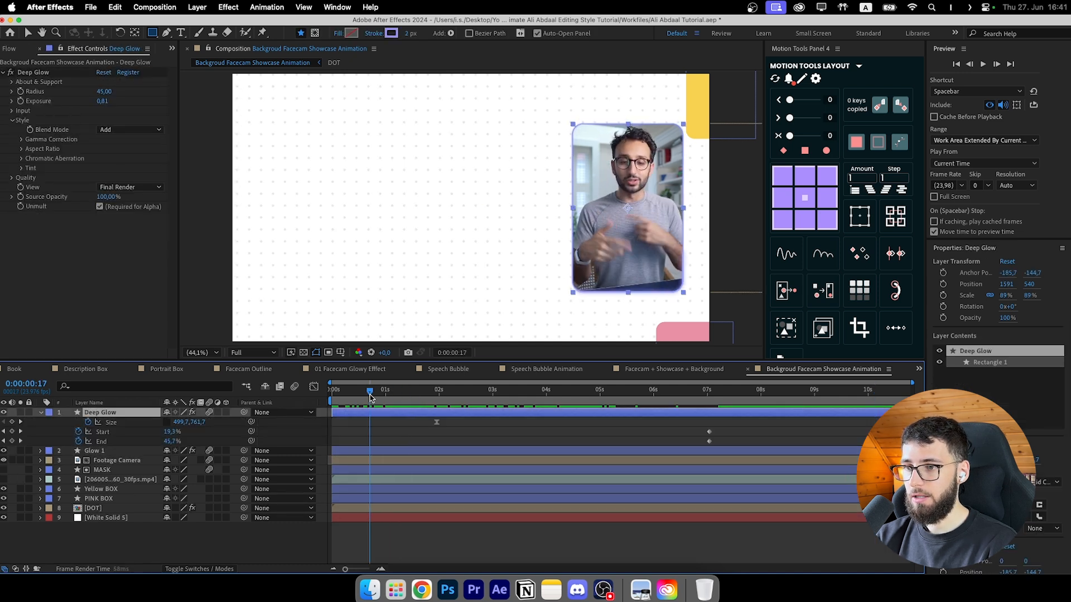
{"action": "left_click_drag", "start_coordinate": [369, 398], "coordinate": [530, 399]}
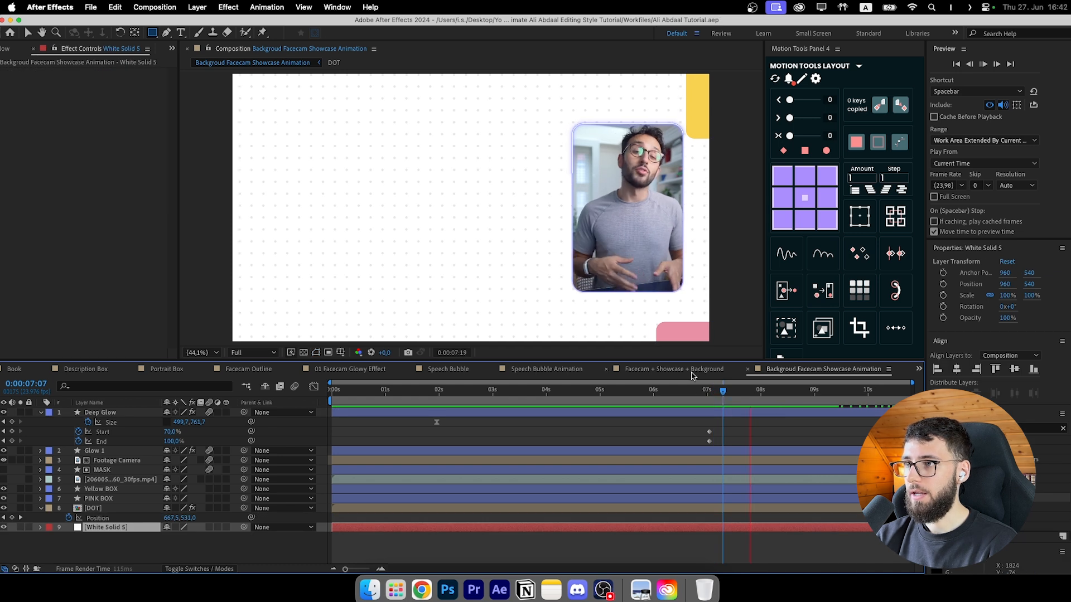
{"action": "key", "text": "space"}
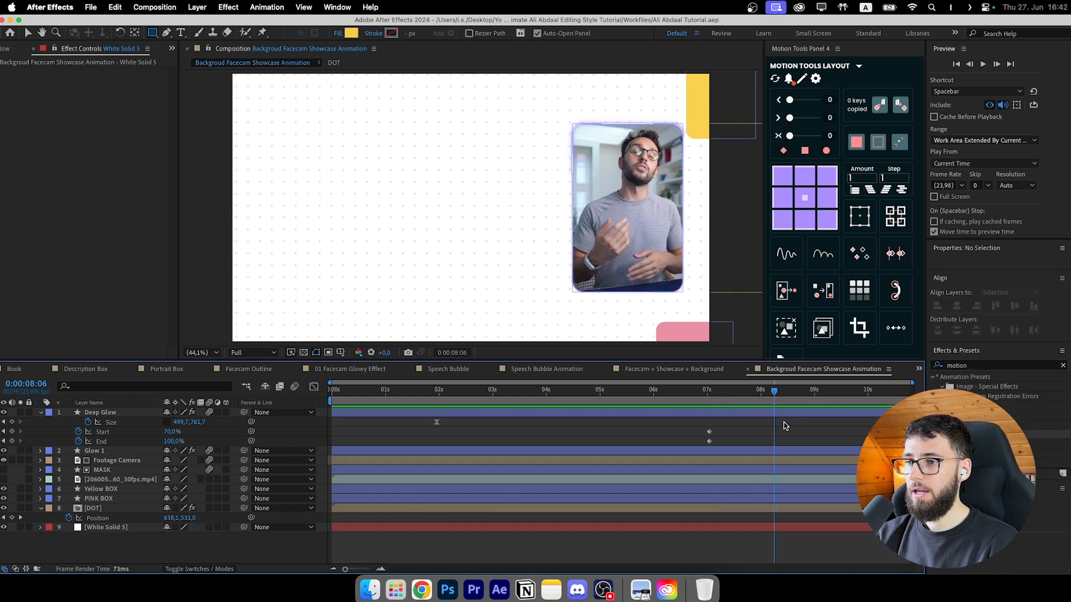
Step: Duplicate the Deep Glow layer
{"action": "left_click", "coordinate": [785, 416]}
{"action": "left_click", "coordinate": [39, 413]}
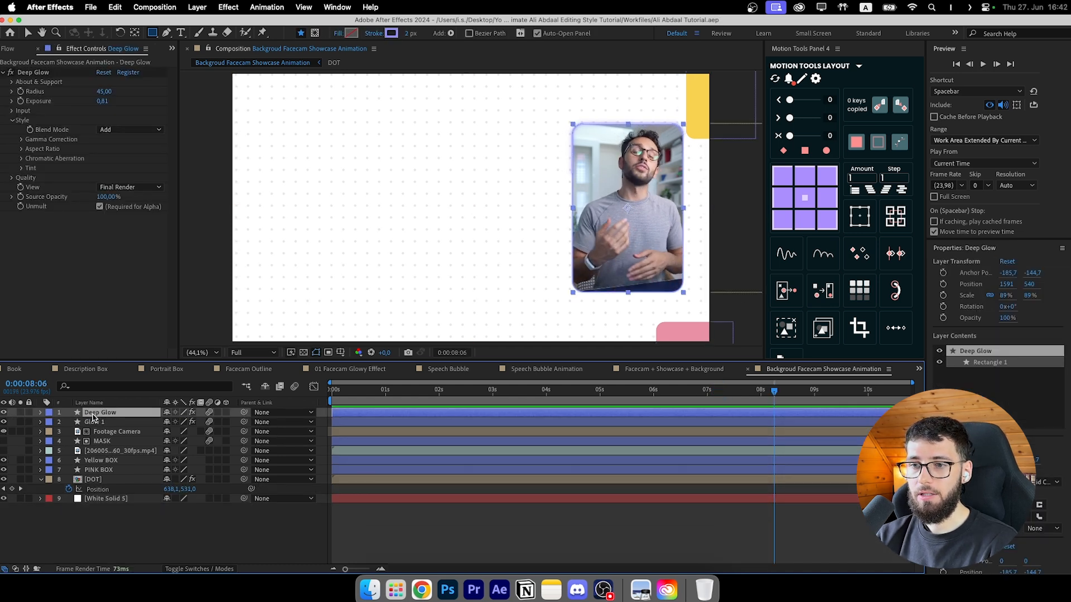
{"action": "key", "text": "super+d"}
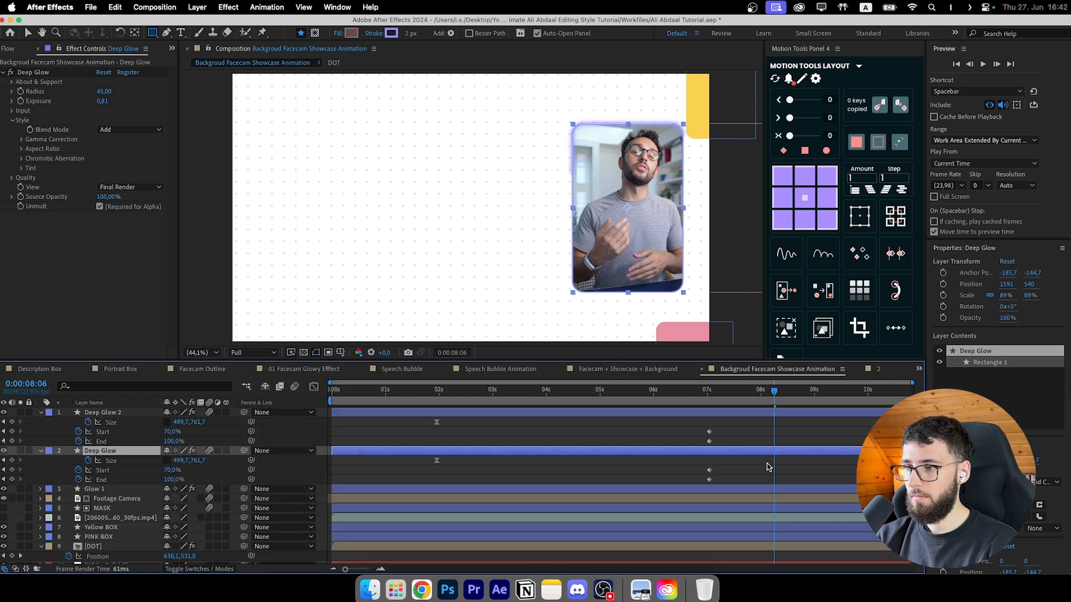
Step: Keyframe the original Deep Glow layer's Start and End at 100%, with both keyframes placed at 0:00:08:00
{"action": "left_click", "coordinate": [768, 467]}
{"action": "left_click", "coordinate": [785, 452]}
{"action": "left_click_drag", "start_coordinate": [171, 470], "coordinate": [608, 488]}
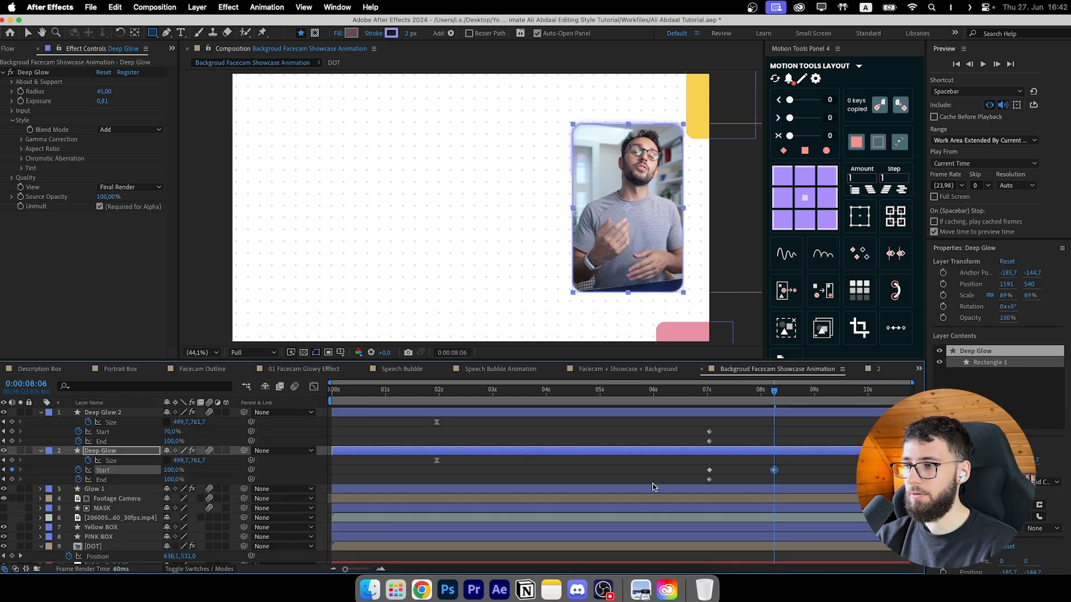
{"action": "left_click", "coordinate": [12, 479]}
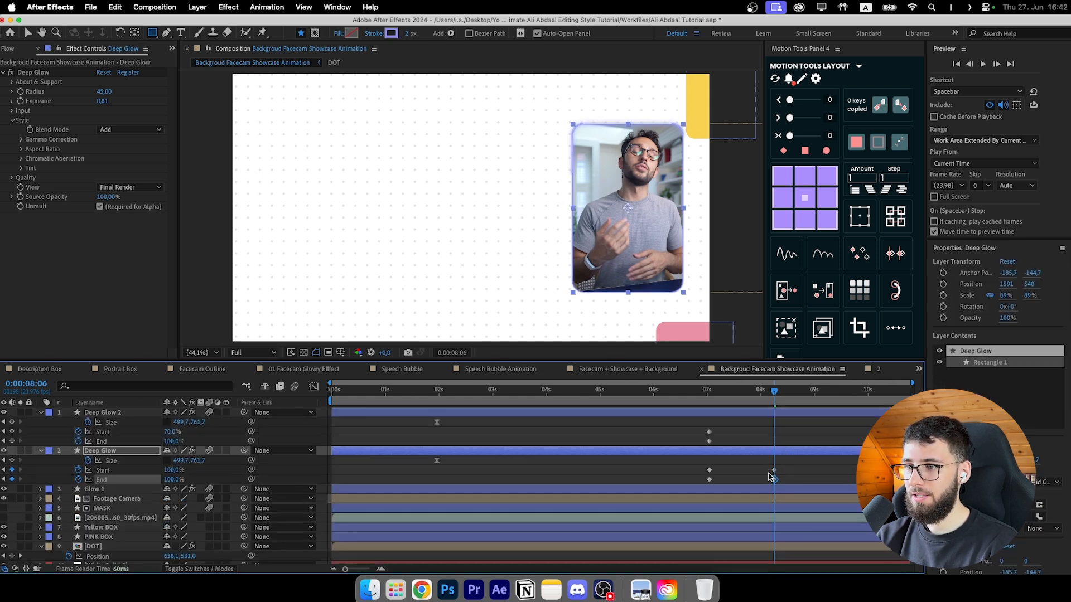
{"action": "mouse_move", "coordinate": [775, 474]}
{"action": "left_mouse_down"}
{"action": "mouse_move", "coordinate": [787, 475]}
{"action": "mouse_move", "coordinate": [759, 479]}
{"action": "left_mouse_up"}
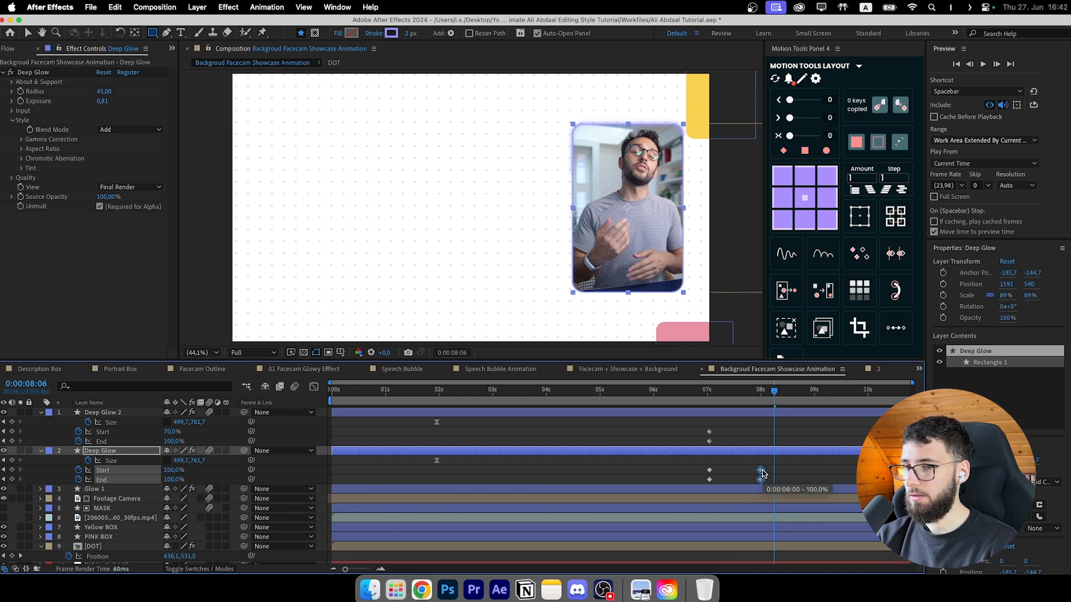
{"action": "left_click", "coordinate": [765, 465]}
{"action": "left_click", "coordinate": [762, 395]}
{"action": "left_click_drag", "start_coordinate": [762, 397], "coordinate": [760, 398]}
{"action": "left_click_drag", "start_coordinate": [768, 464], "coordinate": [751, 484]}
{"action": "left_click", "coordinate": [783, 475]}
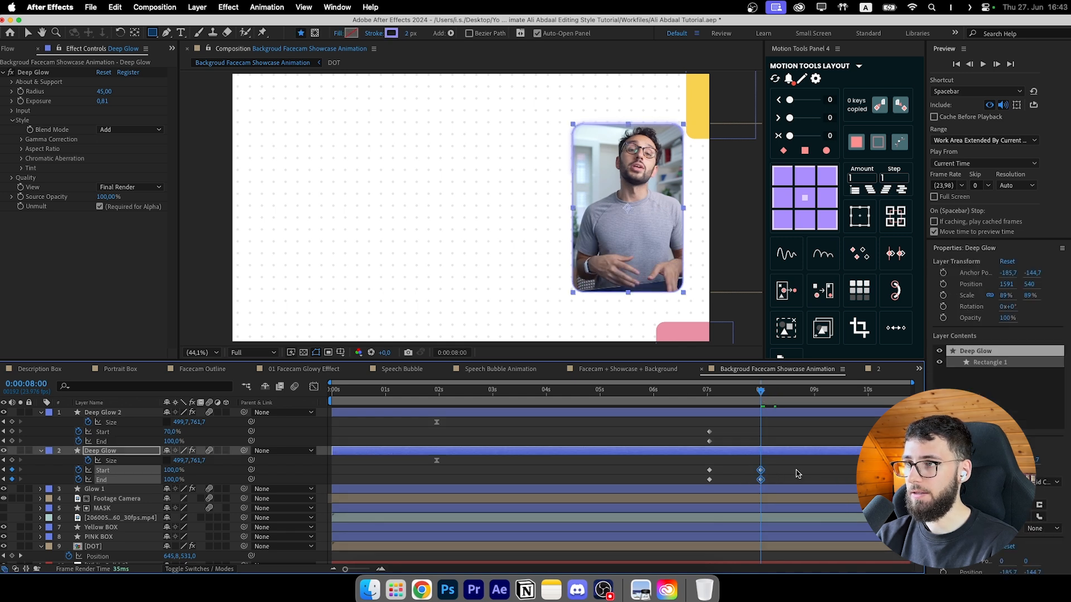
{"action": "left_click", "coordinate": [788, 469]}
Step: Make the Deep Glow 2 layer and its first Start and End keyframes begin at 0:00:07:01
{"action": "left_click", "coordinate": [739, 416]}
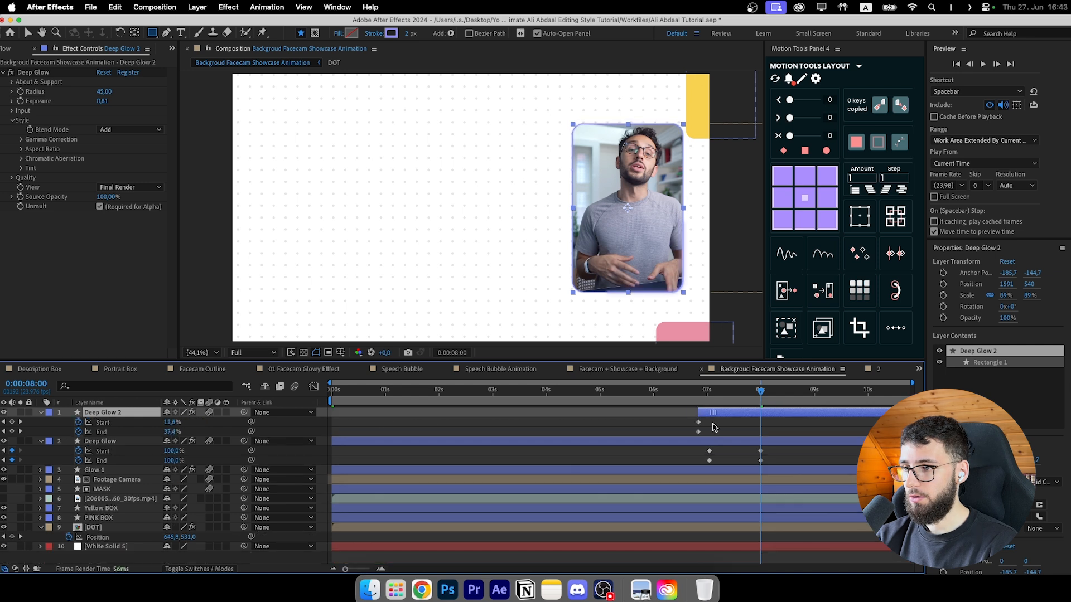
{"action": "left_click_drag", "start_coordinate": [711, 423], "coordinate": [727, 438]}
{"action": "left_click", "coordinate": [719, 422]}
{"action": "left_click_drag", "start_coordinate": [709, 390], "coordinate": [764, 398]}
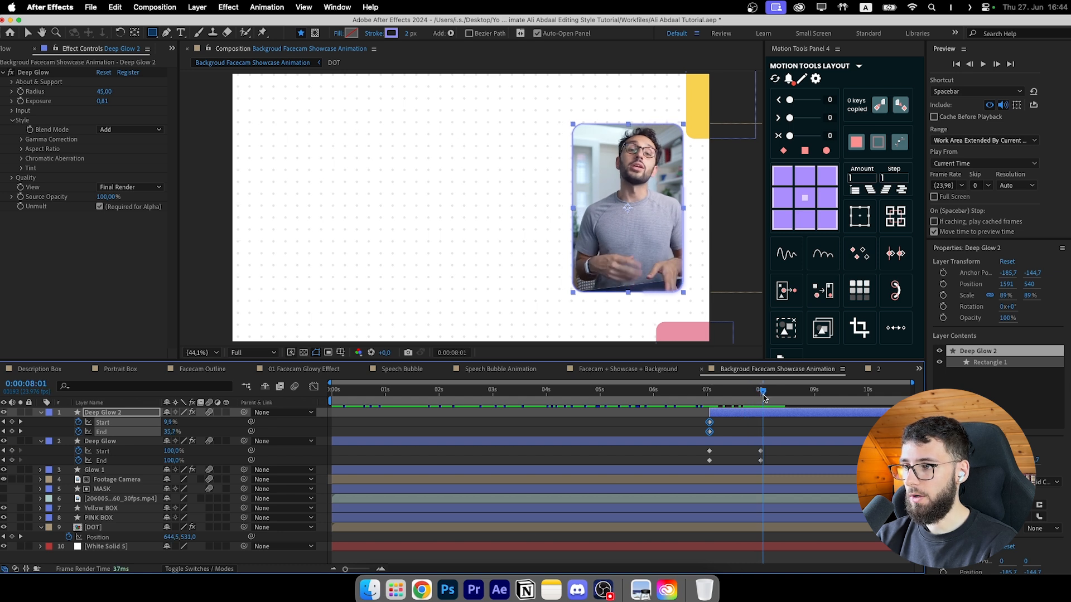
Step: Animate Deep Glow 2's End from 0% at 0:00:07:01 to 28% at 0:00:08:01, with Start at 0%
{"action": "left_click", "coordinate": [783, 424]}
{"action": "left_click_drag", "start_coordinate": [168, 423], "coordinate": [137, 425]}
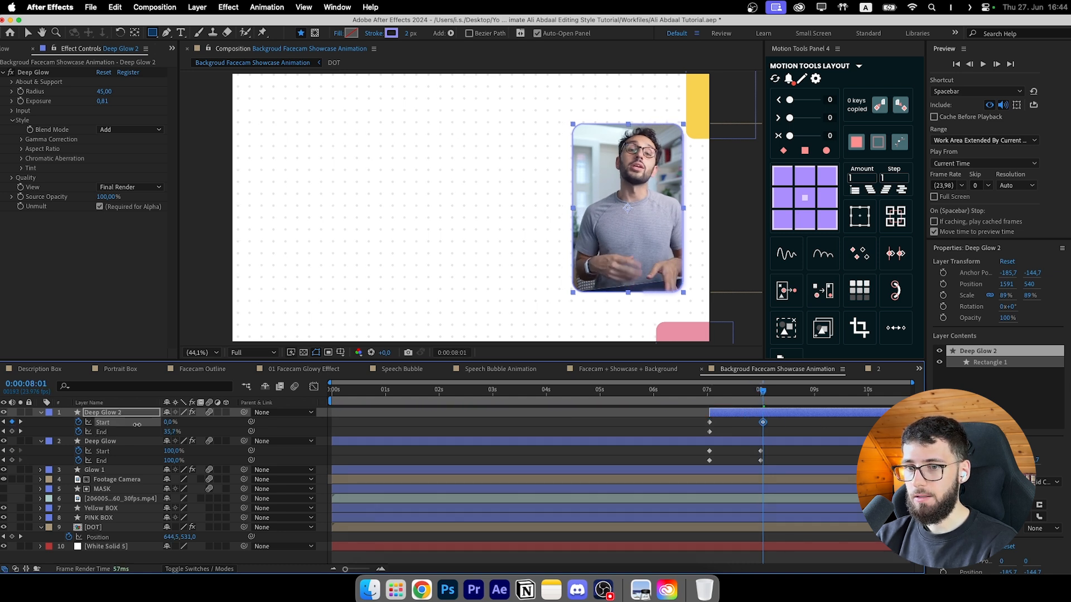
{"action": "left_click", "coordinate": [169, 434]}
{"action": "type", "text": "28"}
{"action": "key", "text": "Return"}
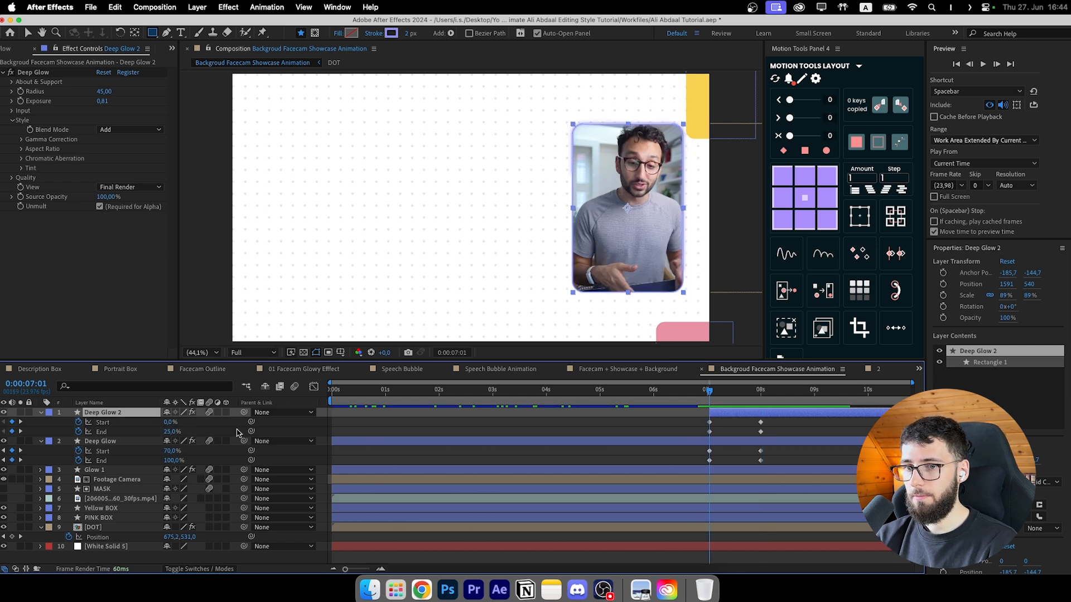
{"action": "left_click", "coordinate": [171, 432]}
{"action": "type", "text": "0"}
{"action": "left_click", "coordinate": [227, 435]}
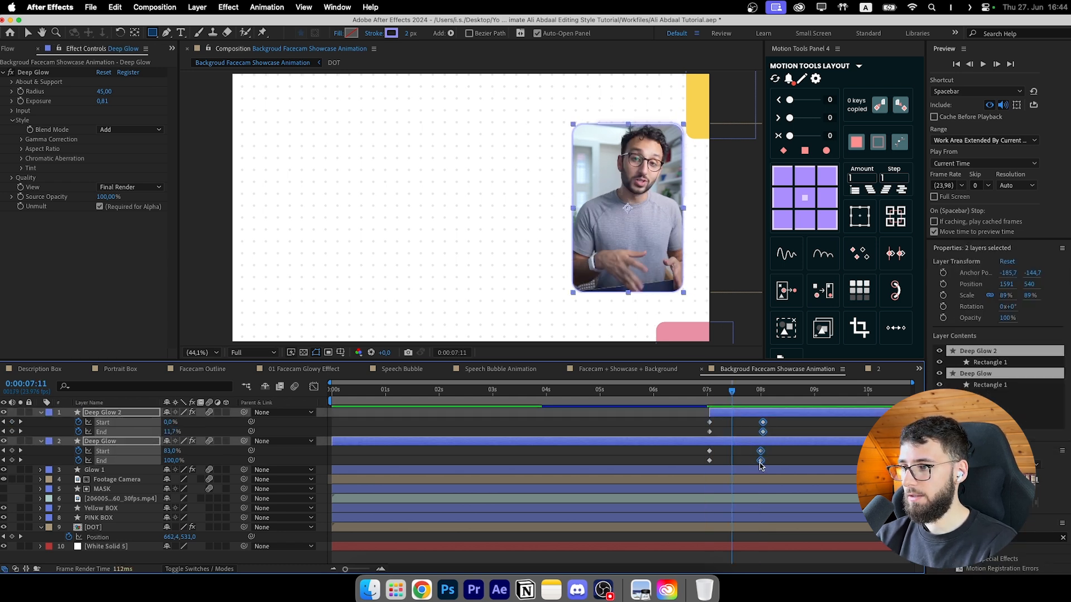
Step: Move the closing Start and End keyframes of both glow layers to about 0:00:08:04, and preview from 0:00:07:01
{"action": "left_click_drag", "start_coordinate": [761, 462], "coordinate": [767, 462]}
{"action": "left_click", "coordinate": [709, 393]}
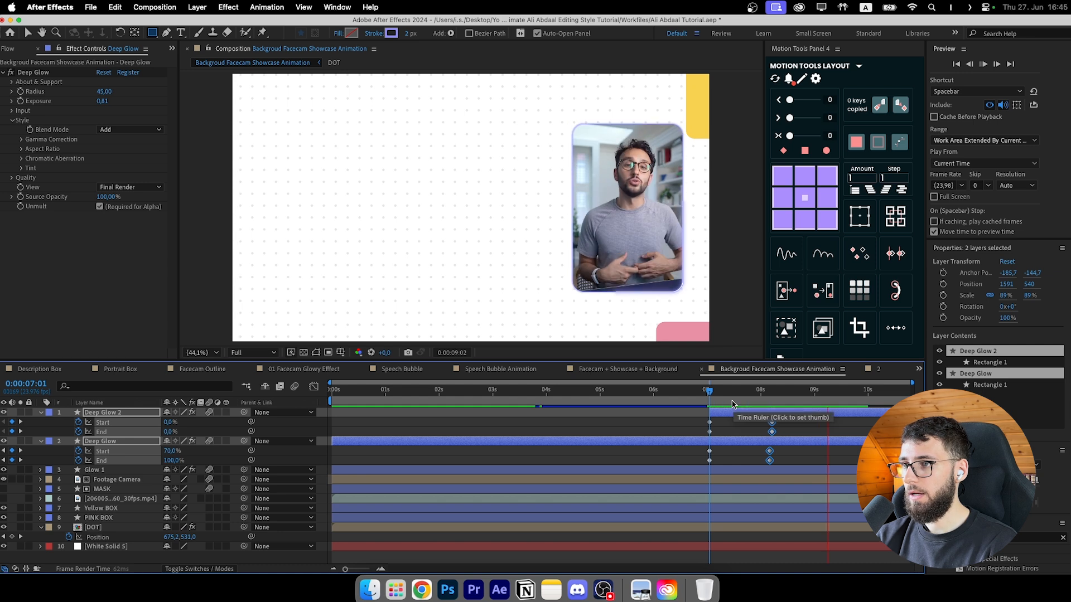
{"action": "key", "text": "space"}
{"action": "left_click_drag", "start_coordinate": [702, 394], "coordinate": [710, 399]}
Step: Examine the first Start and End keyframes of Deep Glow and Deep Glow 2 at 0:00:07:01
{"action": "left_click", "coordinate": [407, 430]}
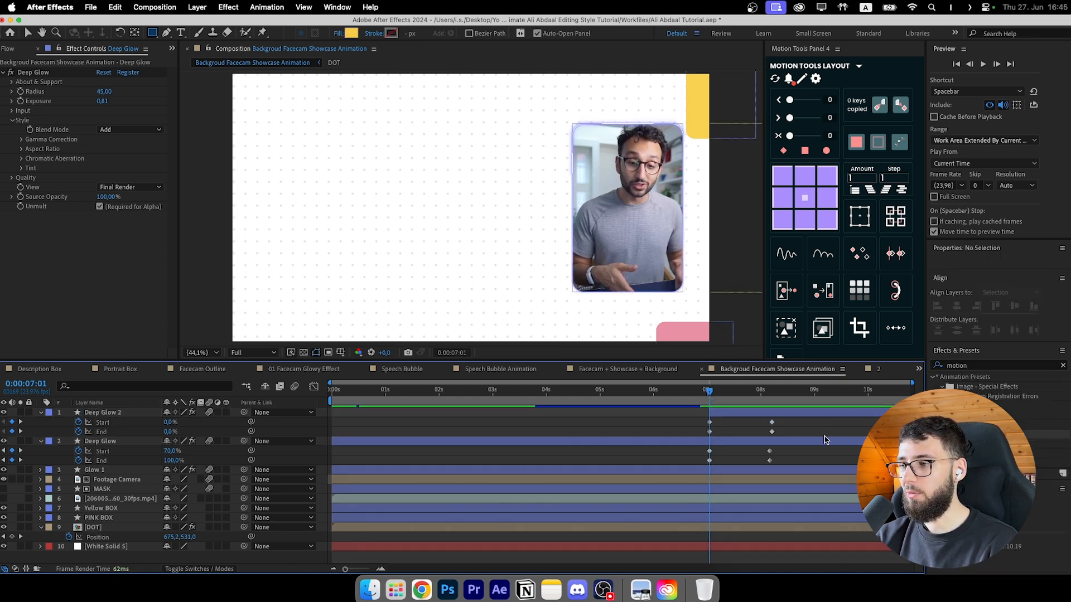
{"action": "left_click", "coordinate": [735, 442]}
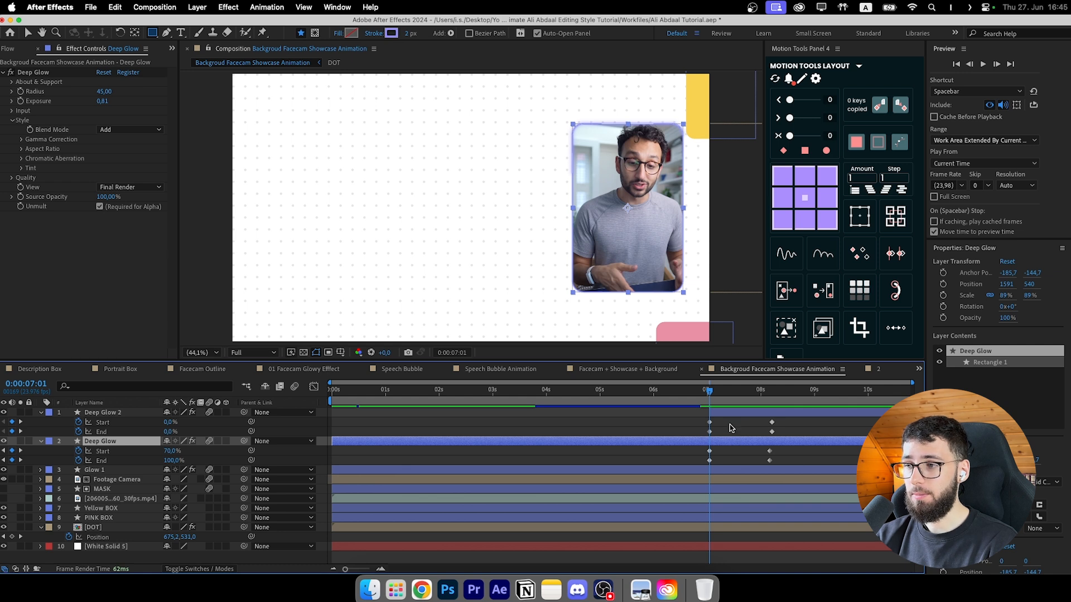
{"action": "left_click", "coordinate": [731, 417]}
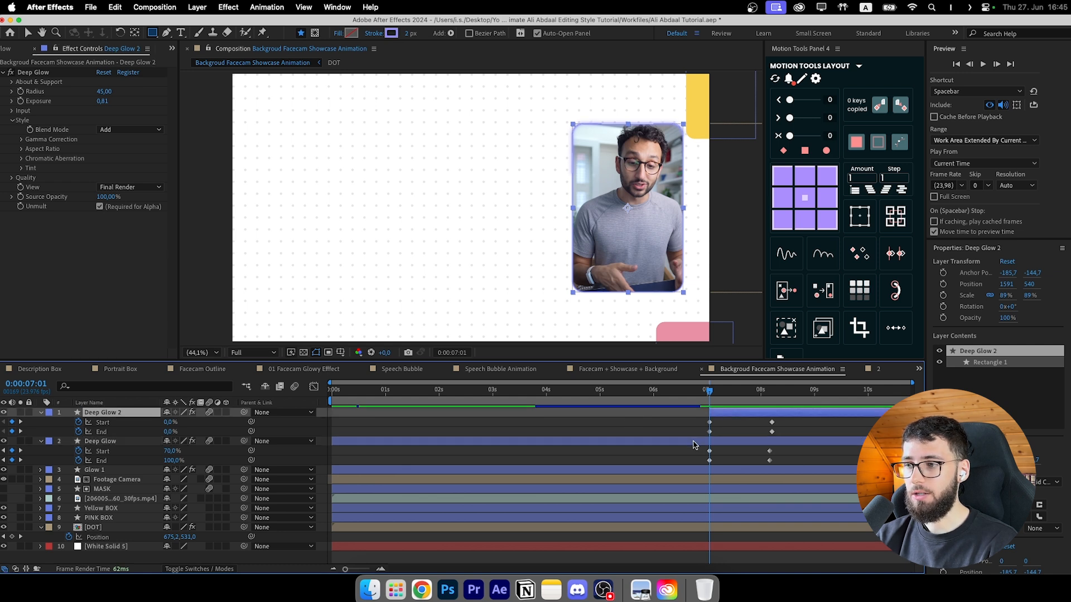
{"action": "left_click", "coordinate": [727, 430]}
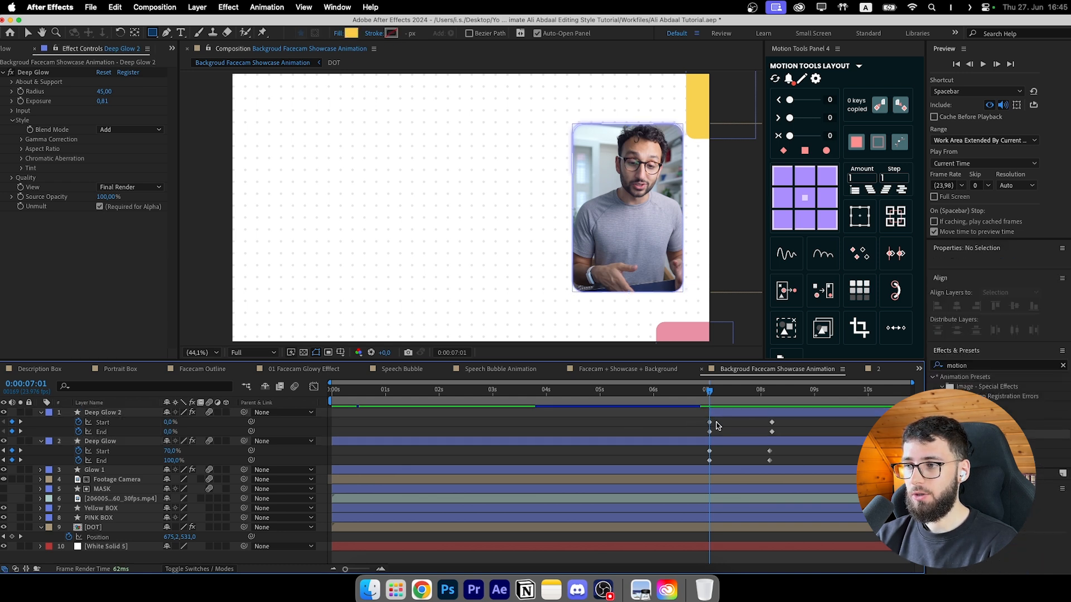
{"action": "left_click_drag", "start_coordinate": [718, 422], "coordinate": [706, 436]}
{"action": "left_click", "coordinate": [730, 431]}
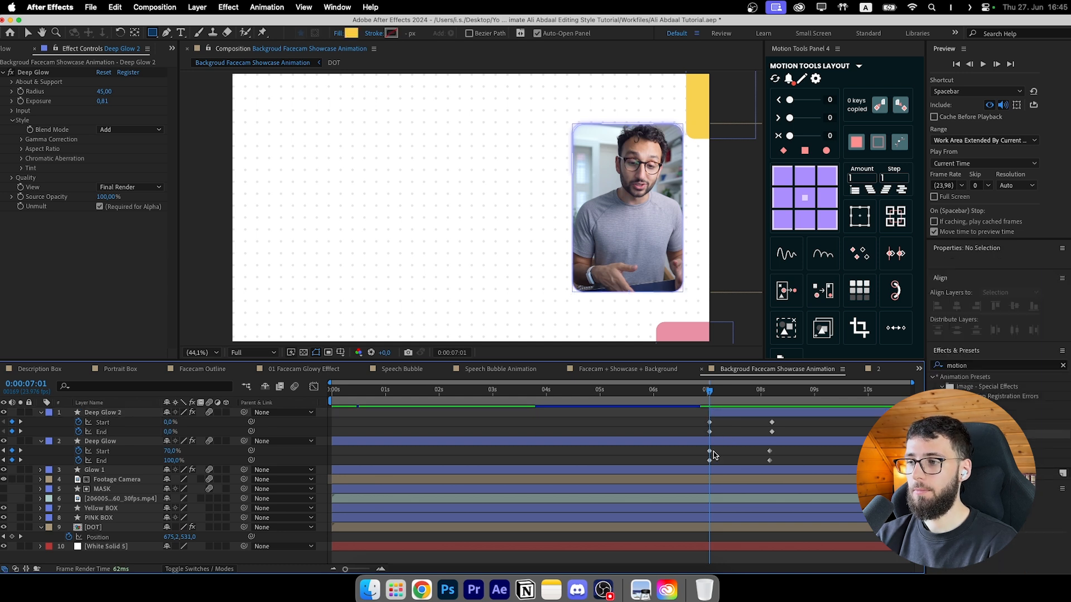
{"action": "left_click_drag", "start_coordinate": [717, 465], "coordinate": [704, 446]}
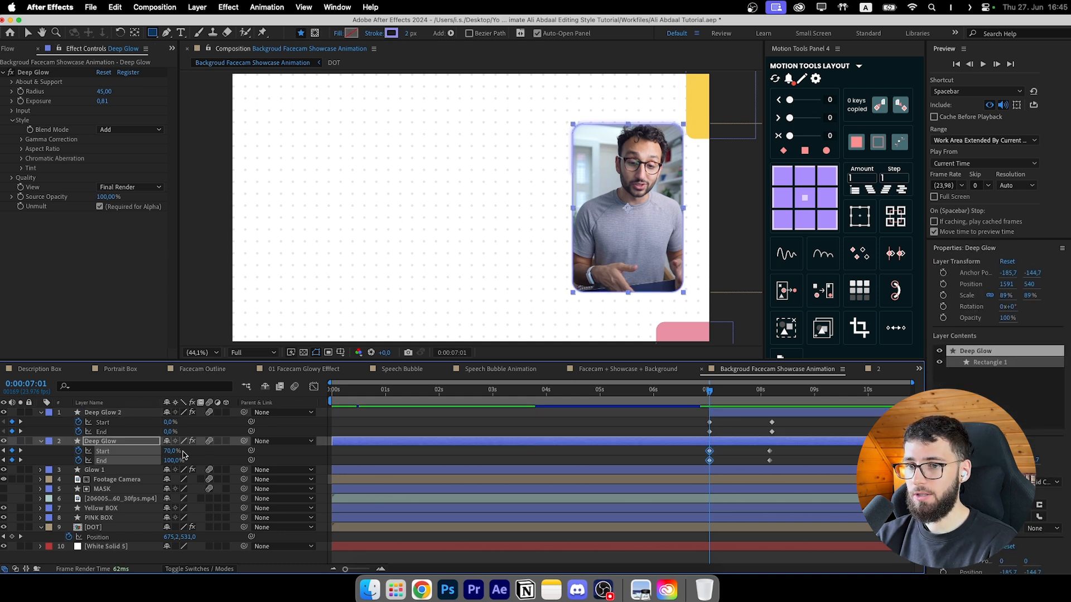
{"action": "left_click", "coordinate": [194, 464]}
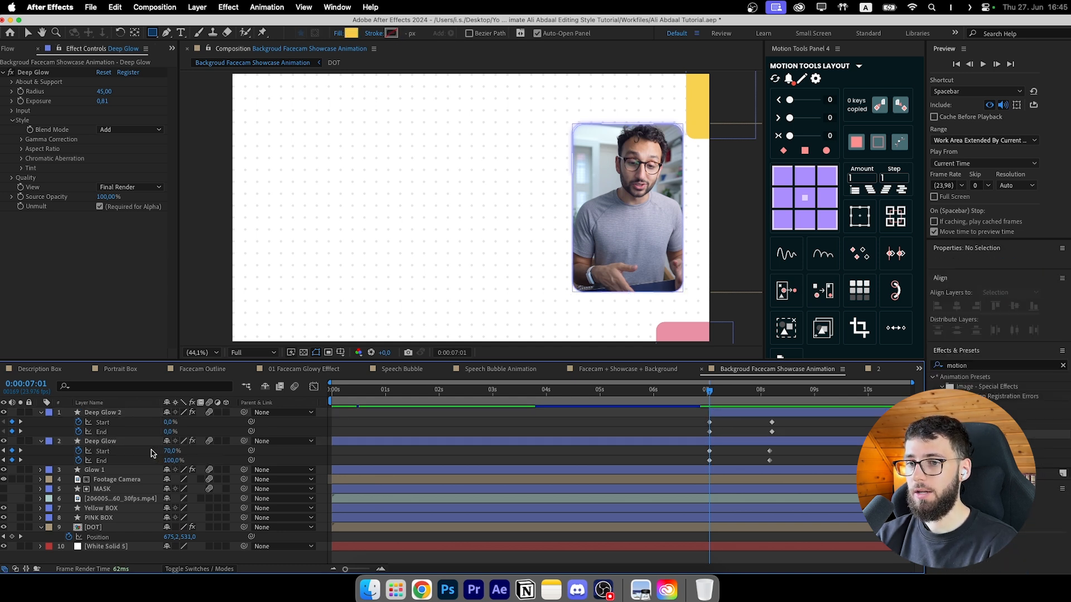
Step: Compare the closing Start and End keyframes of both glow layers around 0:00:08:04
{"action": "left_click_drag", "start_coordinate": [723, 392], "coordinate": [773, 436]}
{"action": "left_click", "coordinate": [767, 414]}
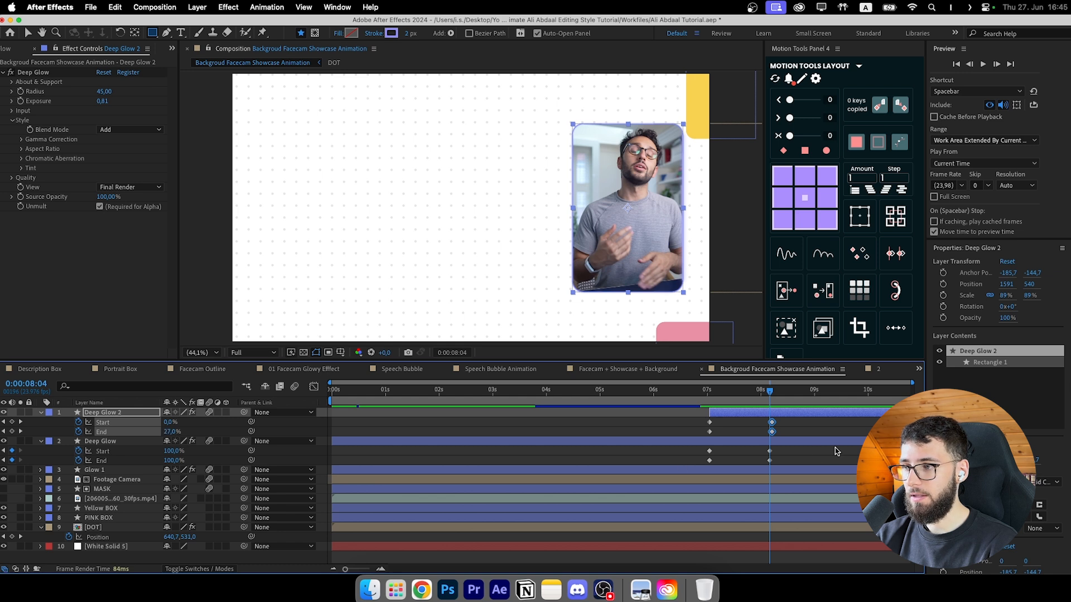
{"action": "scroll", "coordinate": [797, 449], "scroll_direction": "up", "scroll_amount": 3}
{"action": "left_click", "coordinate": [589, 443]}
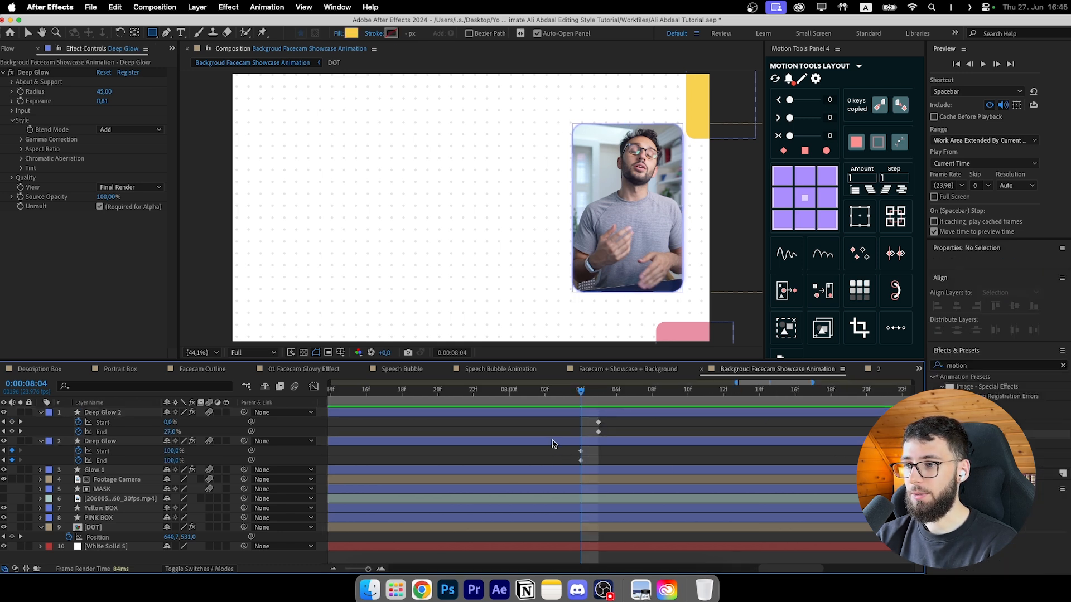
{"action": "scroll", "coordinate": [545, 449], "scroll_direction": "down", "scroll_amount": 3}
{"action": "left_click_drag", "start_coordinate": [694, 419], "coordinate": [675, 435]}
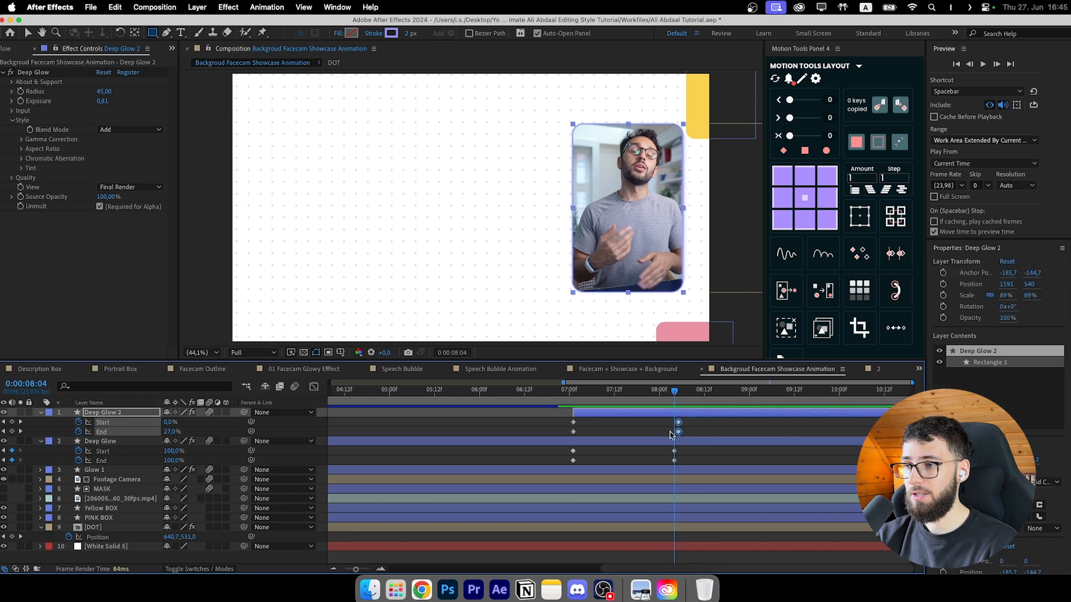
{"action": "left_click", "coordinate": [687, 428]}
{"action": "left_click_drag", "start_coordinate": [675, 394], "coordinate": [572, 400]}
{"action": "scroll", "coordinate": [602, 452], "scroll_direction": "down", "scroll_amount": 3}
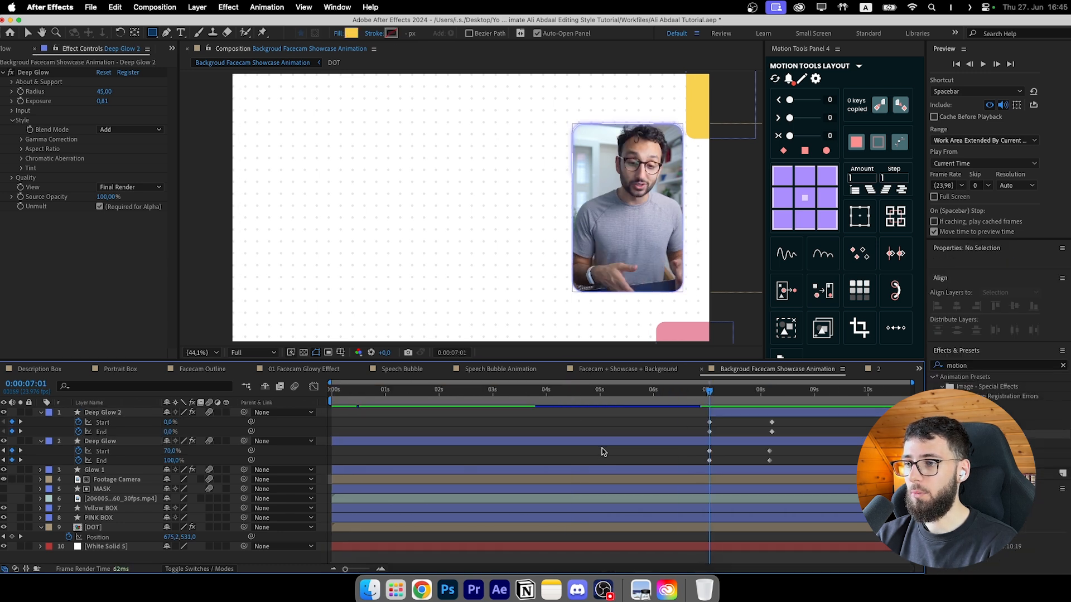
{"action": "left_click", "coordinate": [752, 416]}
{"action": "key", "text": "super+d"}
{"action": "left_click_drag", "start_coordinate": [736, 415], "coordinate": [912, 416]}
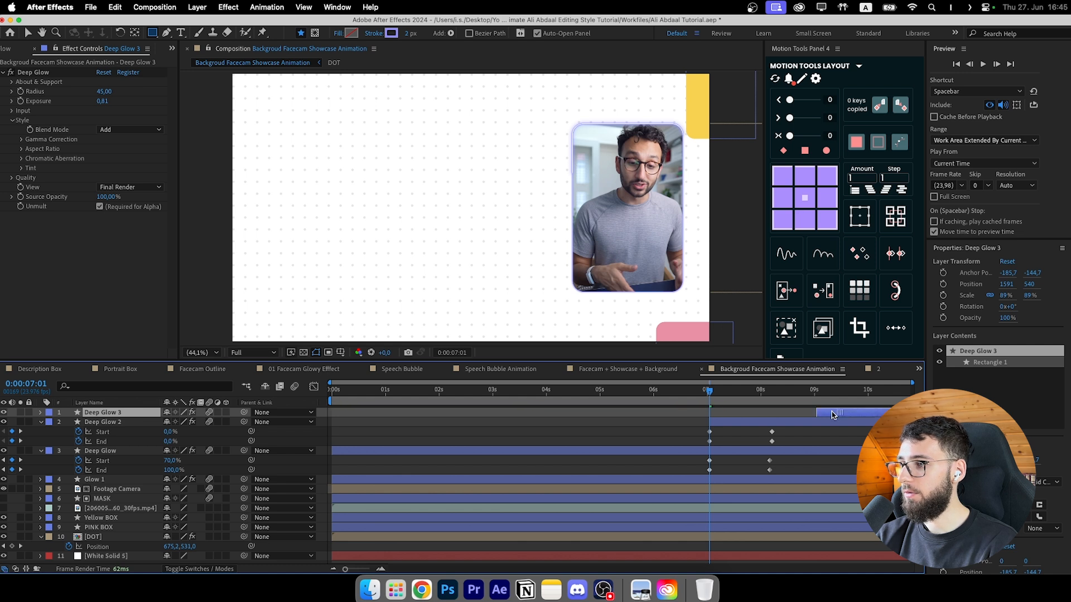
{"action": "key", "text": "super+z"}
{"action": "key", "text": "super+z"}
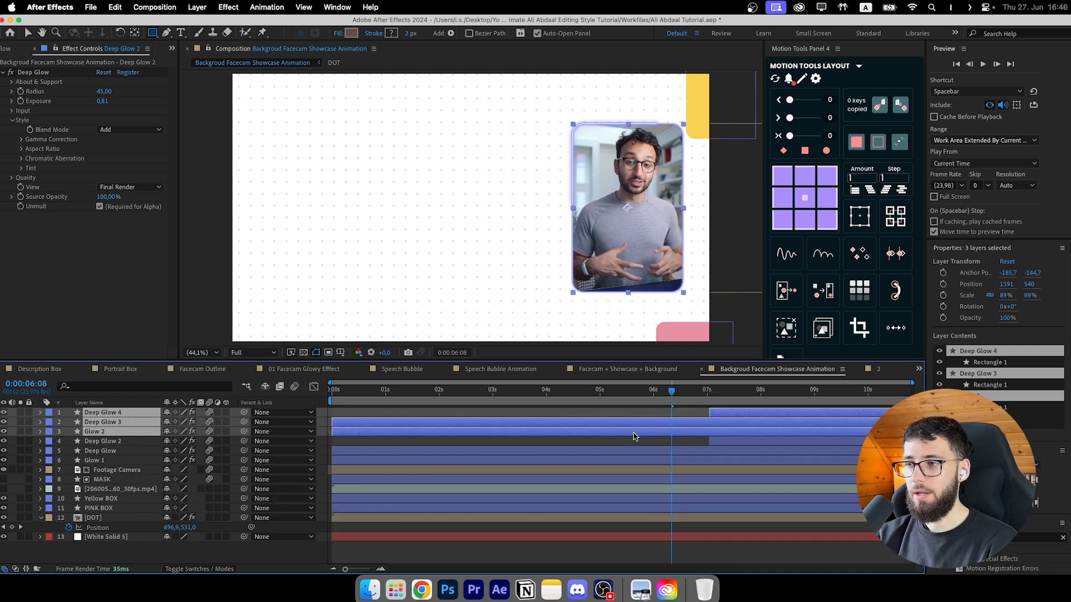
Step: Pre-compose the duplicated Deep Glow 4, Deep Glow 3 and Glow 2 layers into a composition named MAIN FACECAM EFFECT
{"action": "left_click", "coordinate": [649, 413]}
{"action": "left_click", "coordinate": [652, 424]}
{"action": "left_click", "coordinate": [645, 433]}
{"action": "left_click", "coordinate": [727, 413], "text": "shift"}
{"action": "right_click", "coordinate": [727, 416]}
{"action": "left_click", "coordinate": [753, 494]}
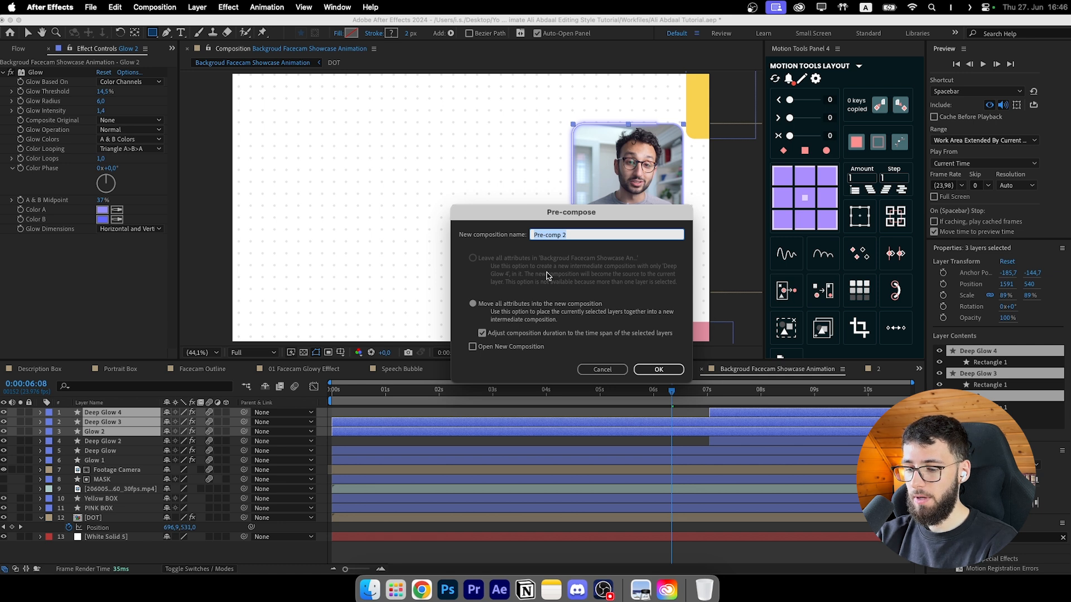
{"action": "type", "text": "MAIN FACECAM EFFECT"}
{"action": "key", "text": "Return"}
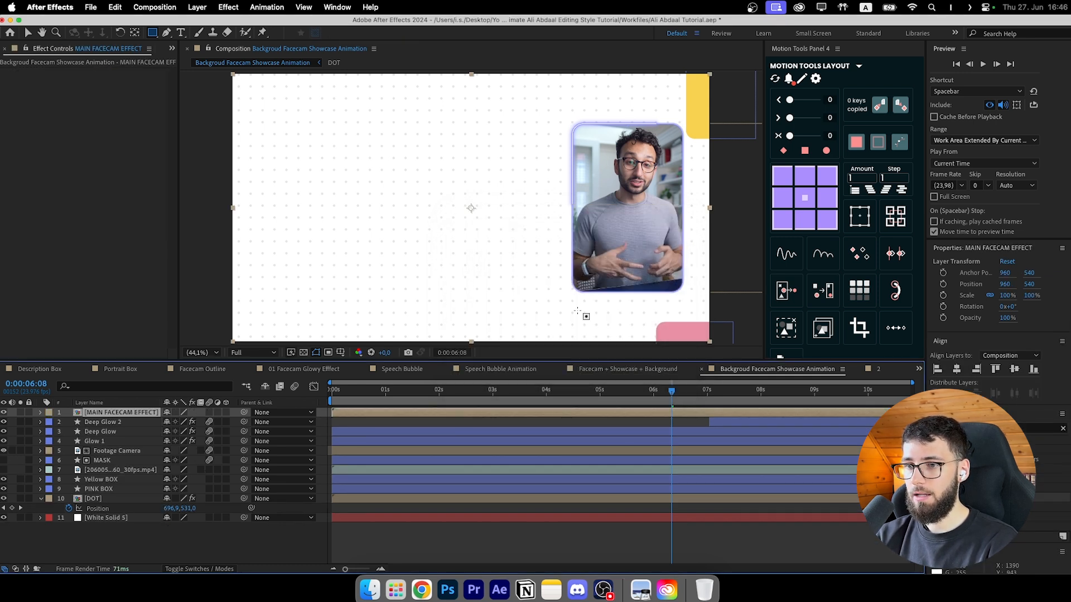
Step: Open MAIN FACECAM EFFECT, duplicate Deep Glow 4 and shift the copy so it starts just after 14 seconds
{"action": "double_click", "coordinate": [437, 413]}
{"action": "left_click", "coordinate": [652, 432]}
{"action": "left_click", "coordinate": [650, 422]}
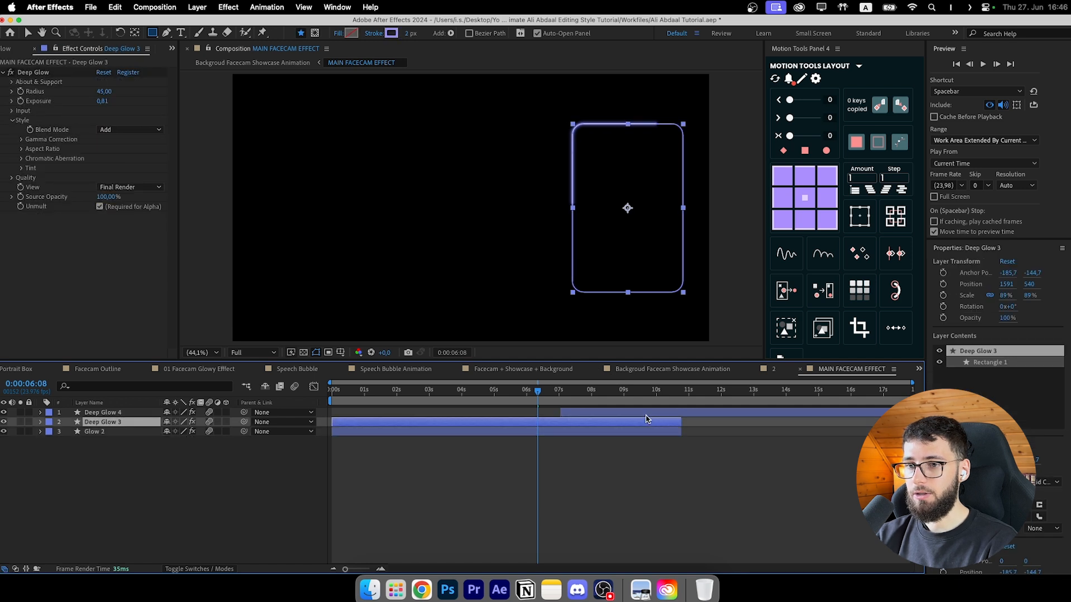
{"action": "left_click", "coordinate": [646, 413]}
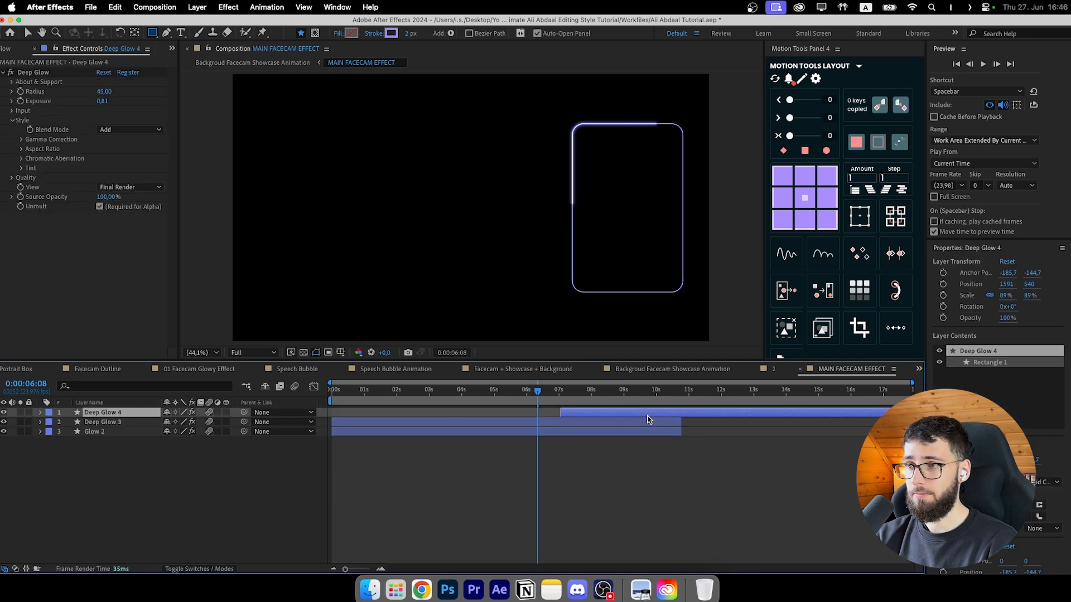
{"action": "key", "text": "super+d"}
{"action": "key", "text": "u"}
{"action": "left_click_drag", "start_coordinate": [595, 414], "coordinate": [824, 416]}
{"action": "left_click", "coordinate": [825, 416]}
{"action": "left_click_drag", "start_coordinate": [833, 391], "coordinate": [827, 396]}
Step: Keyframe Deep Glow 4's Start and End at 100% at 0:00:15:05, and scrub back to check the glow
{"action": "left_click_drag", "start_coordinate": [175, 450], "coordinate": [192, 451]}
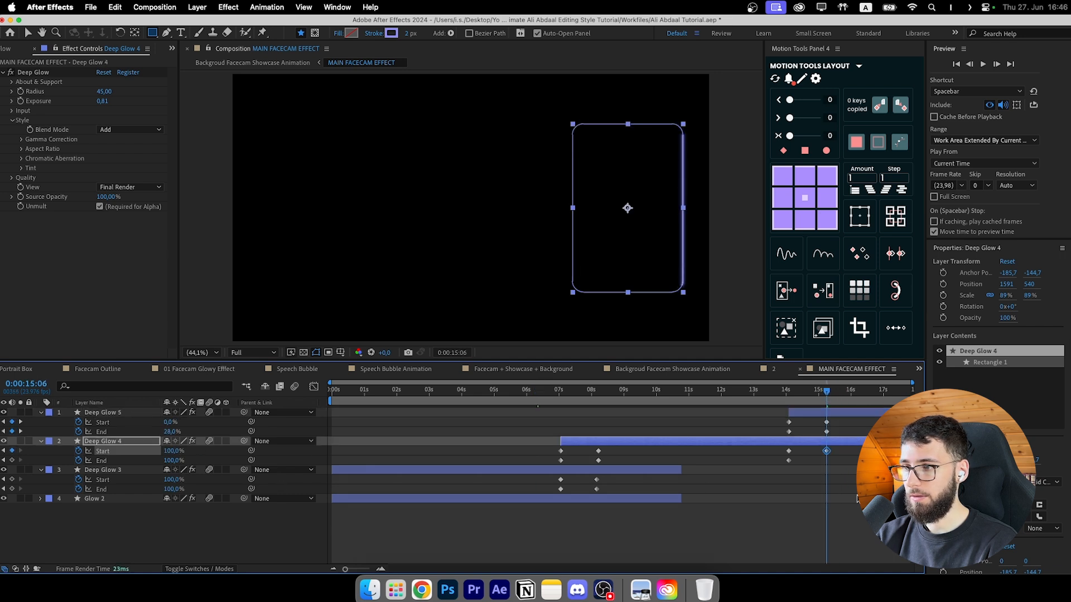
{"action": "left_click", "coordinate": [827, 423]}
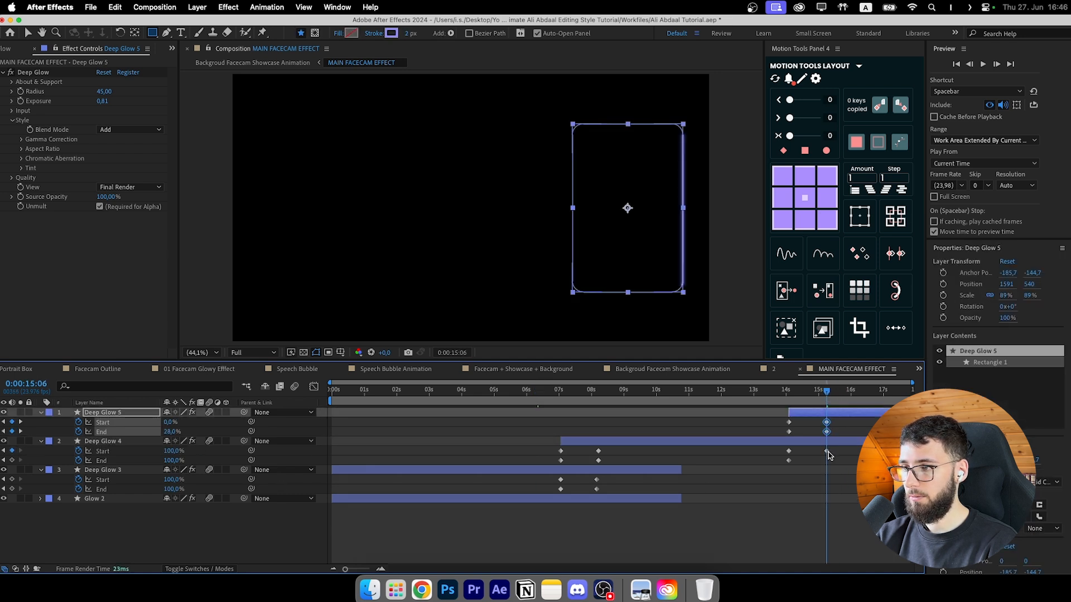
{"action": "left_click", "coordinate": [825, 451]}
{"action": "left_click", "coordinate": [825, 393]}
{"action": "left_click", "coordinate": [12, 461]}
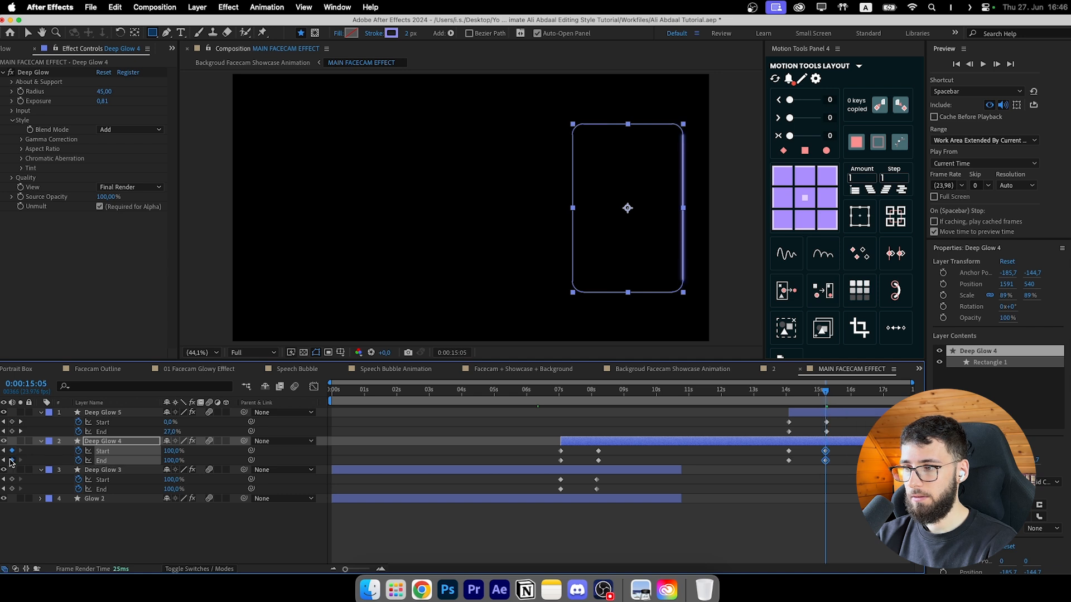
{"action": "left_click", "coordinate": [787, 527]}
{"action": "mouse_move", "coordinate": [825, 393]}
{"action": "left_mouse_down"}
{"action": "mouse_move", "coordinate": [792, 399]}
{"action": "mouse_move", "coordinate": [891, 396]}
{"action": "mouse_move", "coordinate": [708, 397]}
{"action": "mouse_move", "coordinate": [811, 395]}
{"action": "left_mouse_up"}
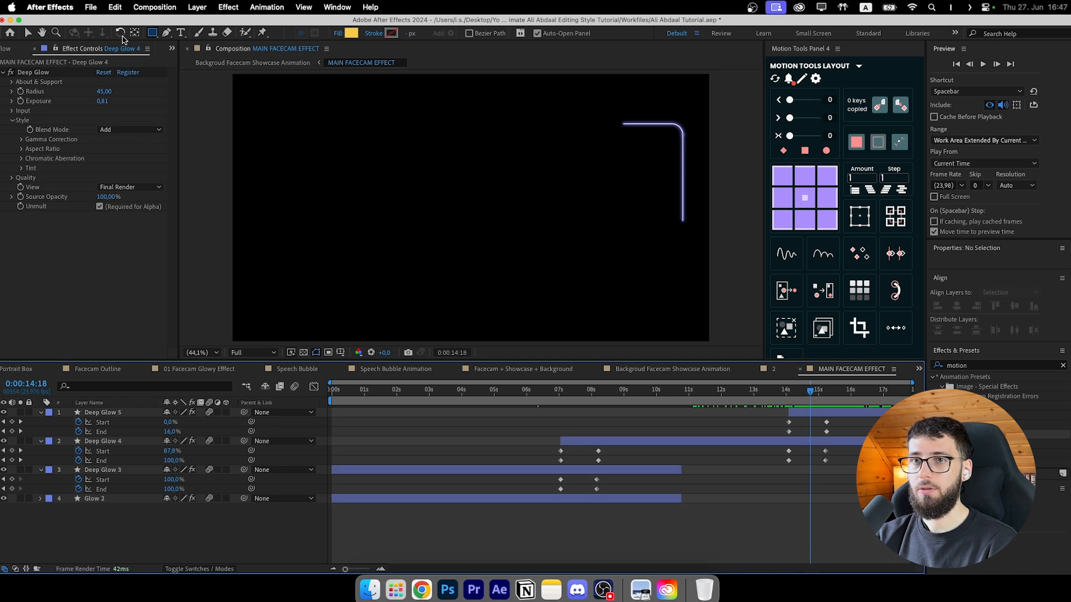
Step: Show the project's item list containing the MAIN FACECAM EFFECT composition
{"action": "left_click", "coordinate": [96, 8]}
{"action": "left_click", "coordinate": [95, 8]}
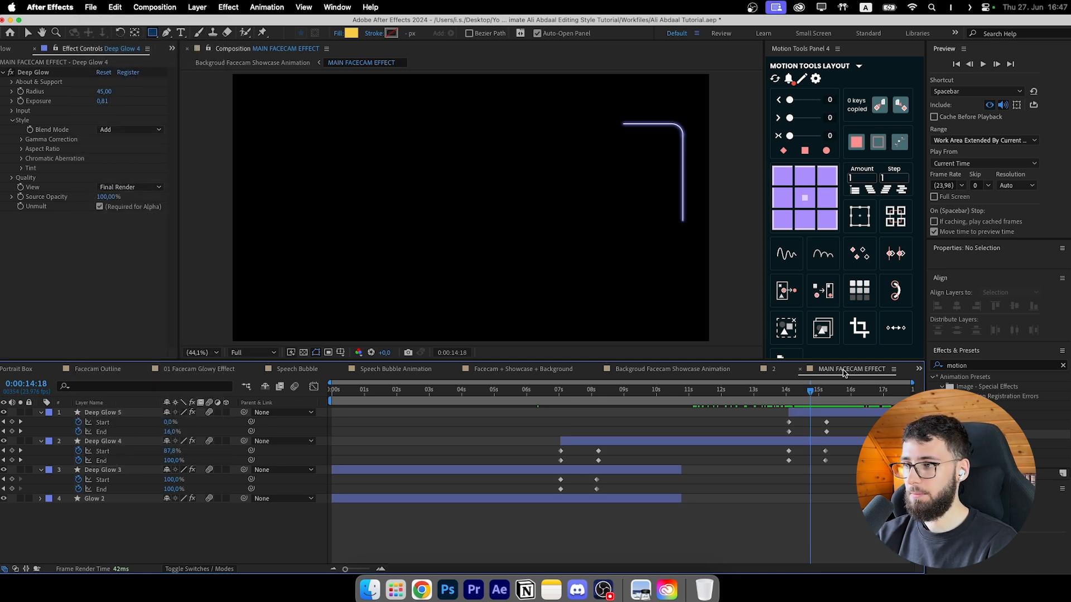
{"action": "scroll", "coordinate": [32, 48], "scroll_direction": "up", "scroll_amount": 3}
{"action": "left_click", "coordinate": [23, 51]}
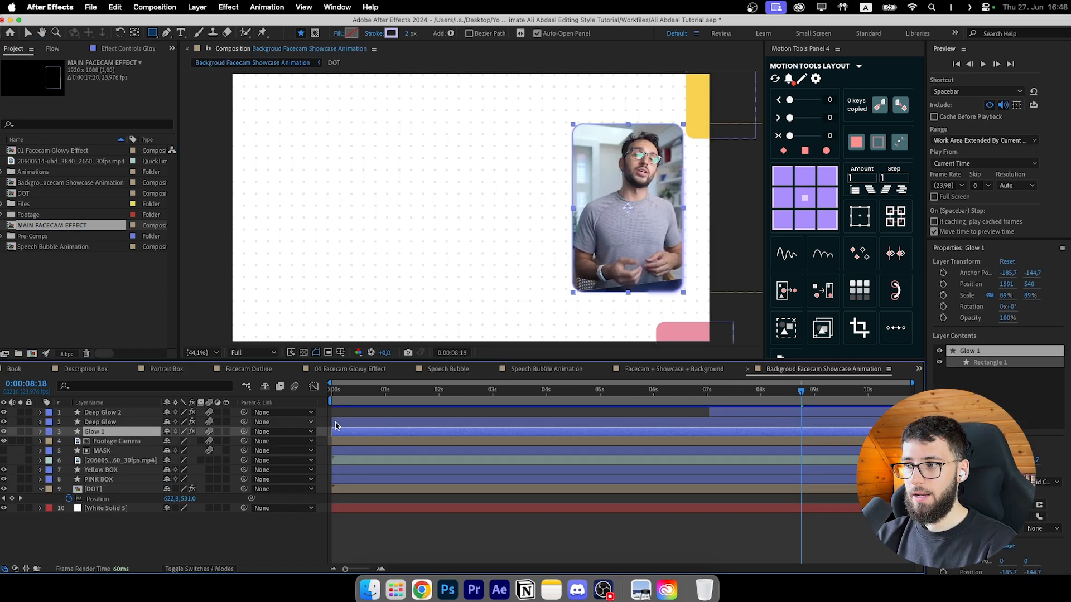
{"action": "left_click_drag", "start_coordinate": [640, 403], "coordinate": [731, 412]}
{"action": "left_click", "coordinate": [677, 416]}
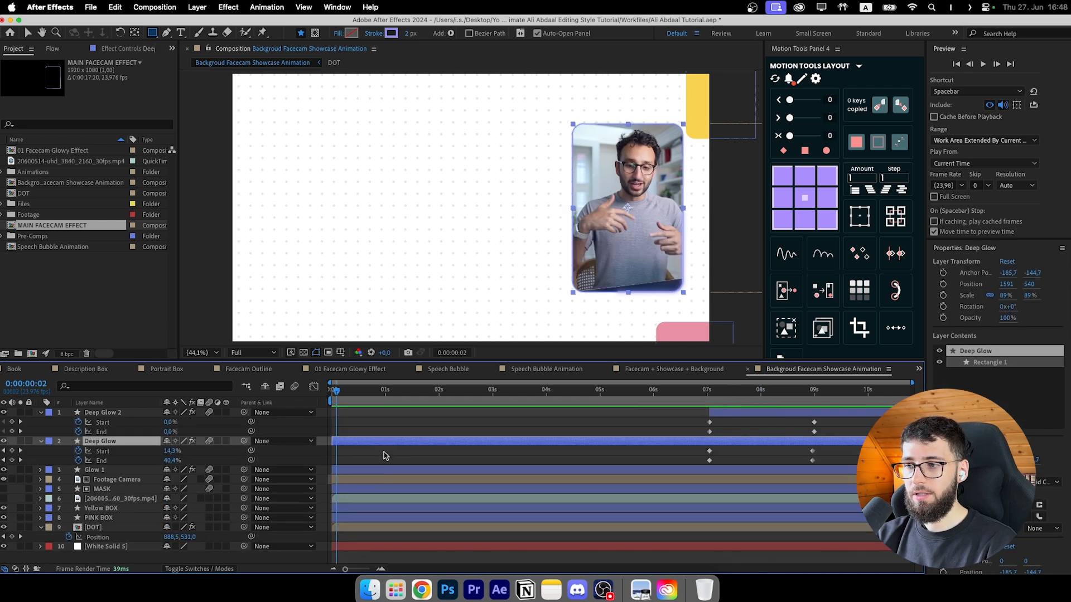
{"action": "left_click", "coordinate": [359, 450]}
{"action": "left_click_drag", "start_coordinate": [525, 454], "coordinate": [363, 412]}
{"action": "left_click_drag", "start_coordinate": [344, 442], "coordinate": [482, 446]}
{"action": "left_click_drag", "start_coordinate": [416, 447], "coordinate": [360, 465]}
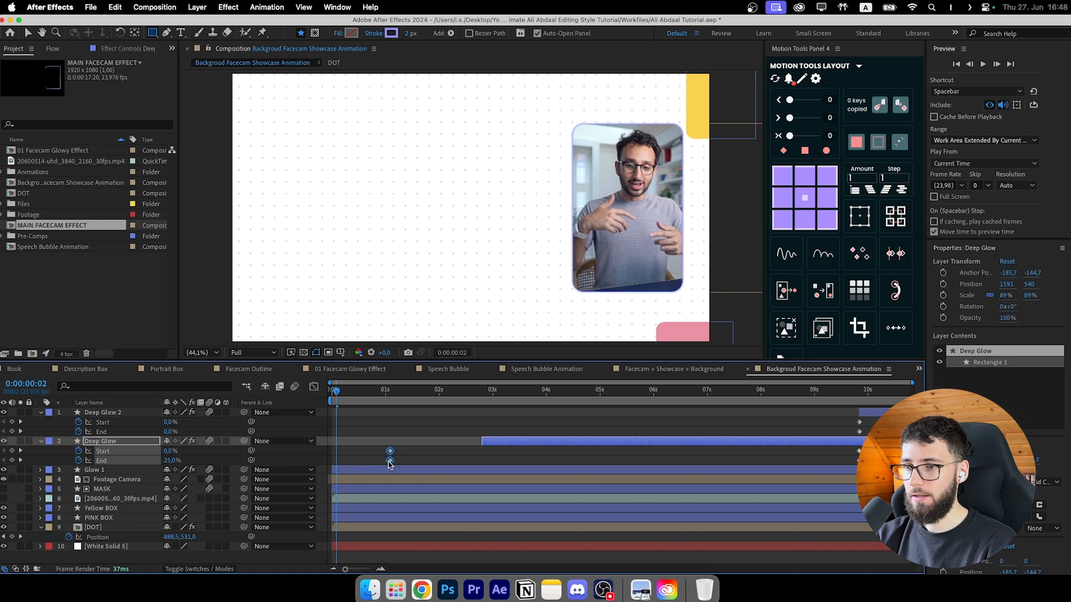
{"action": "left_click_drag", "start_coordinate": [249, 459], "coordinate": [165, 459]}
{"action": "left_click_drag", "start_coordinate": [526, 444], "coordinate": [374, 444]}
{"action": "key", "text": "super+z"}
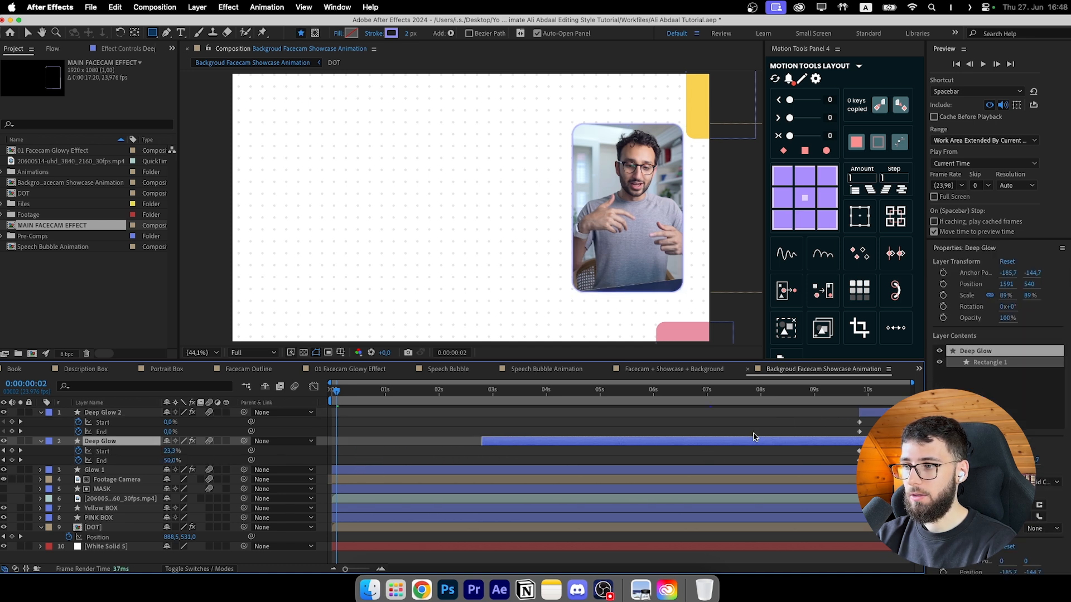
{"action": "left_click", "coordinate": [881, 413], "text": "shift"}
{"action": "left_click_drag", "start_coordinate": [596, 446], "coordinate": [462, 445]}
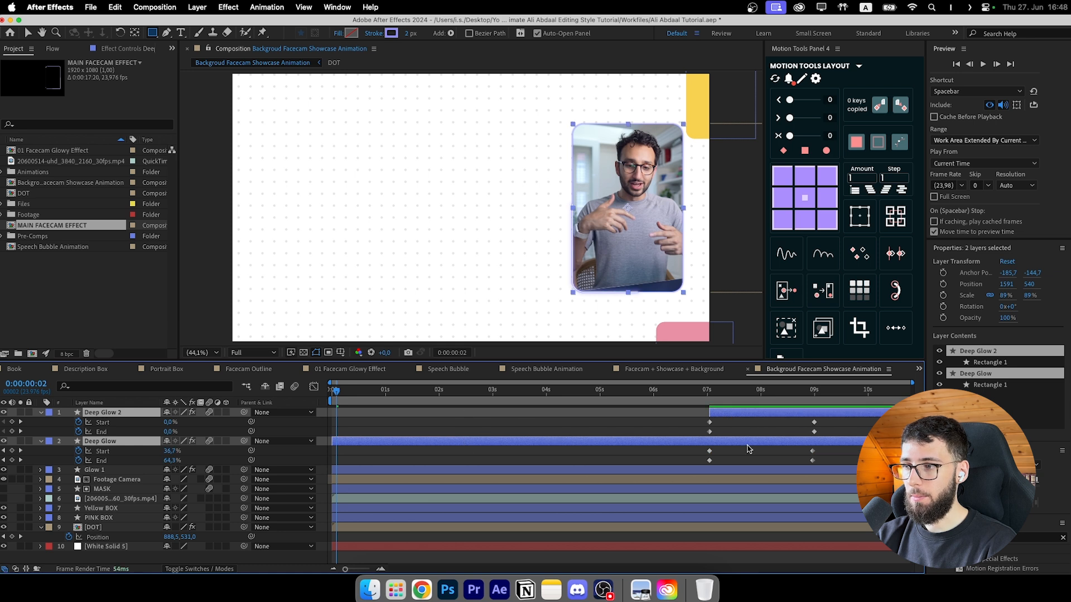
{"action": "left_click_drag", "start_coordinate": [857, 443], "coordinate": [370, 429]}
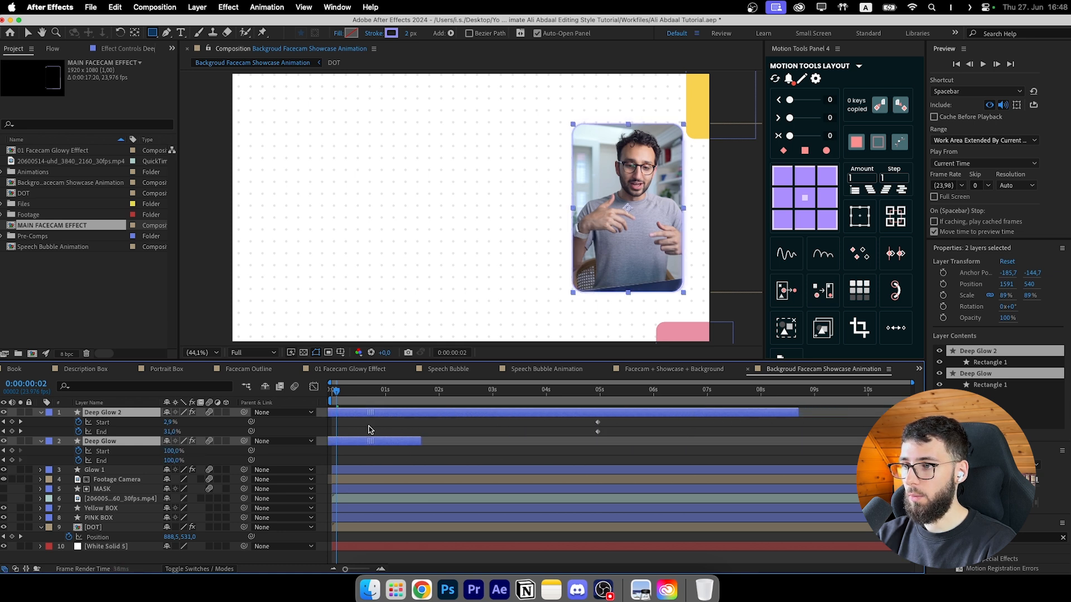
{"action": "left_click_drag", "start_coordinate": [582, 423], "coordinate": [600, 437]}
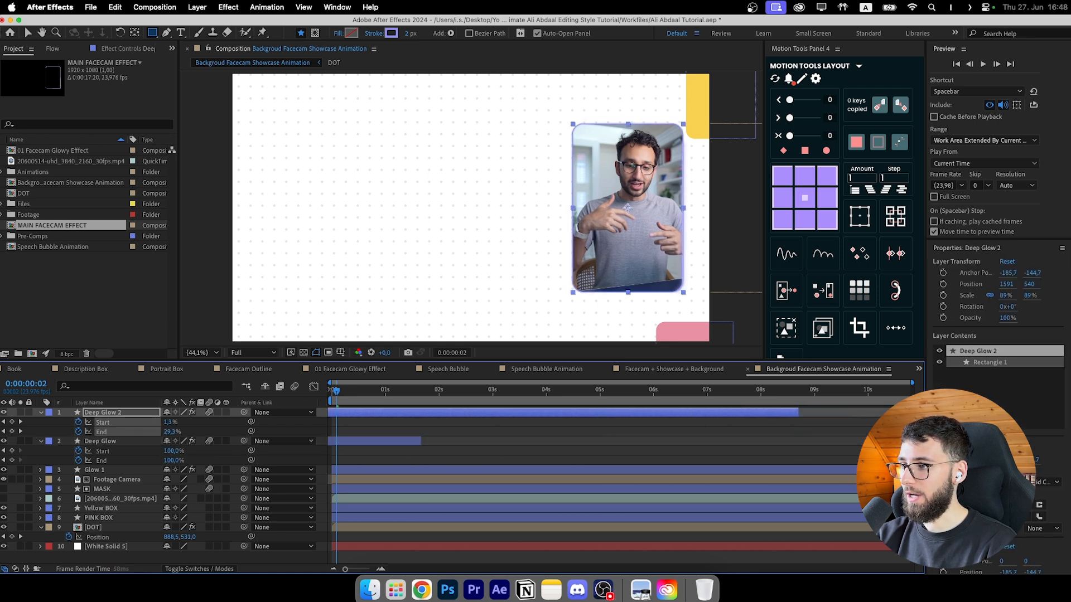
Step: Move the last Start and End keyframes of Deep Glow and Deep Glow 2 later in time, and save the project
{"action": "left_click", "coordinate": [337, 441], "text": "shift"}
{"action": "left_click_drag", "start_coordinate": [336, 440], "coordinate": [838, 457]}
{"action": "left_click", "coordinate": [459, 426]}
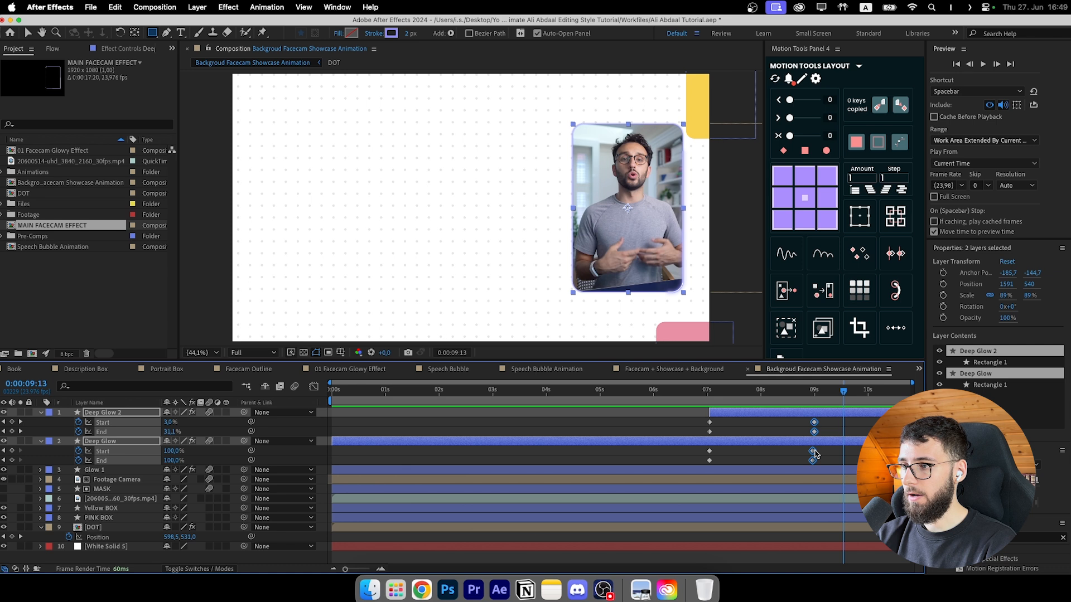
{"action": "left_click_drag", "start_coordinate": [813, 453], "coordinate": [847, 452]}
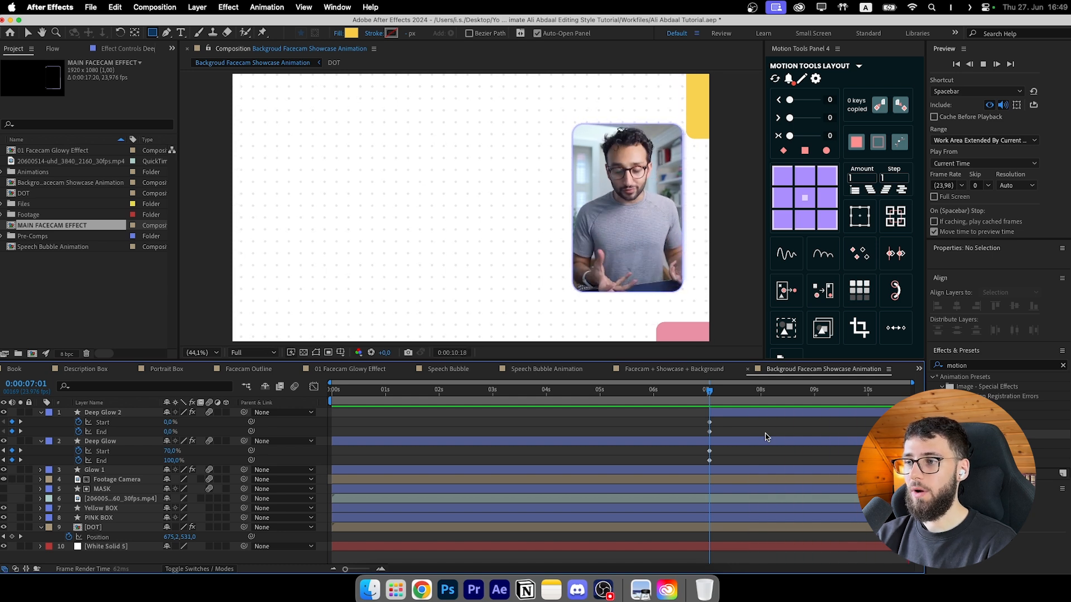
{"action": "key", "text": "super+s"}
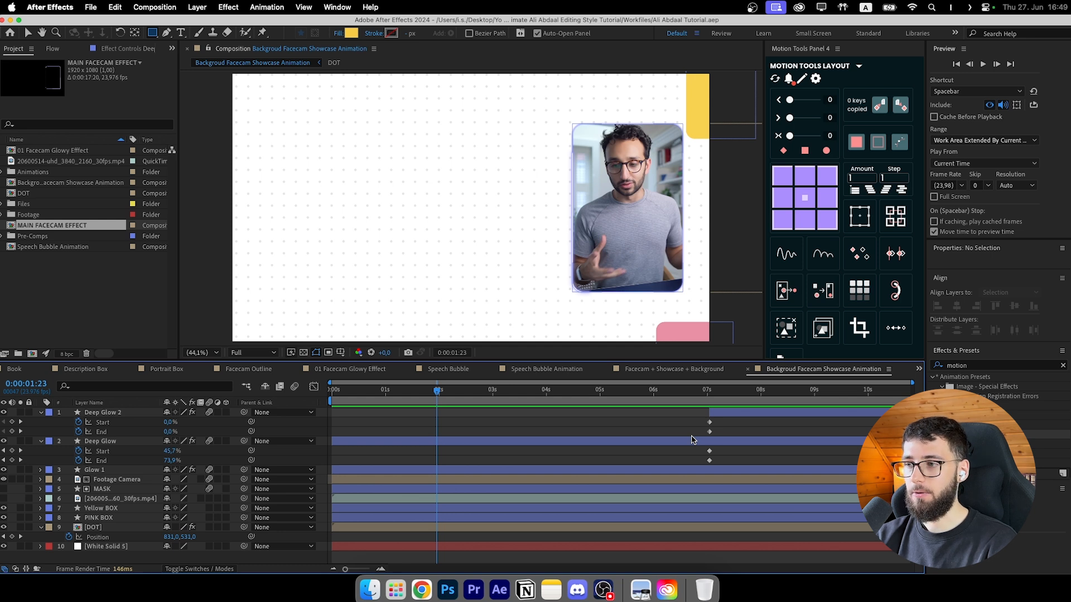
{"action": "left_click", "coordinate": [42, 413]}
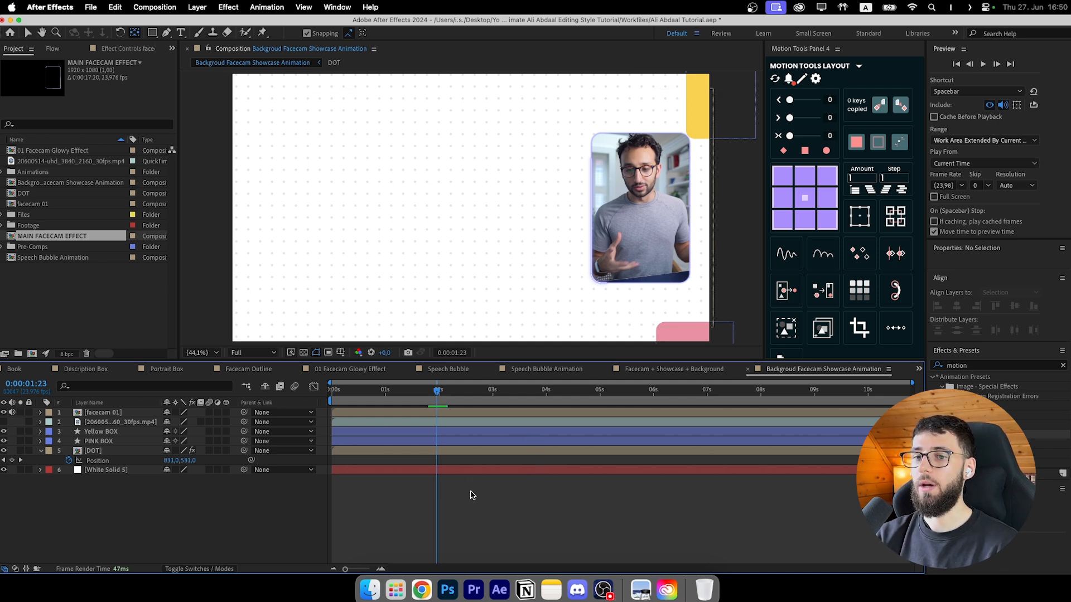
Step: Draw a large rectangle filling most of the frame left of the facecam, and place its layer below facecam 01
{"action": "key", "text": "q"}
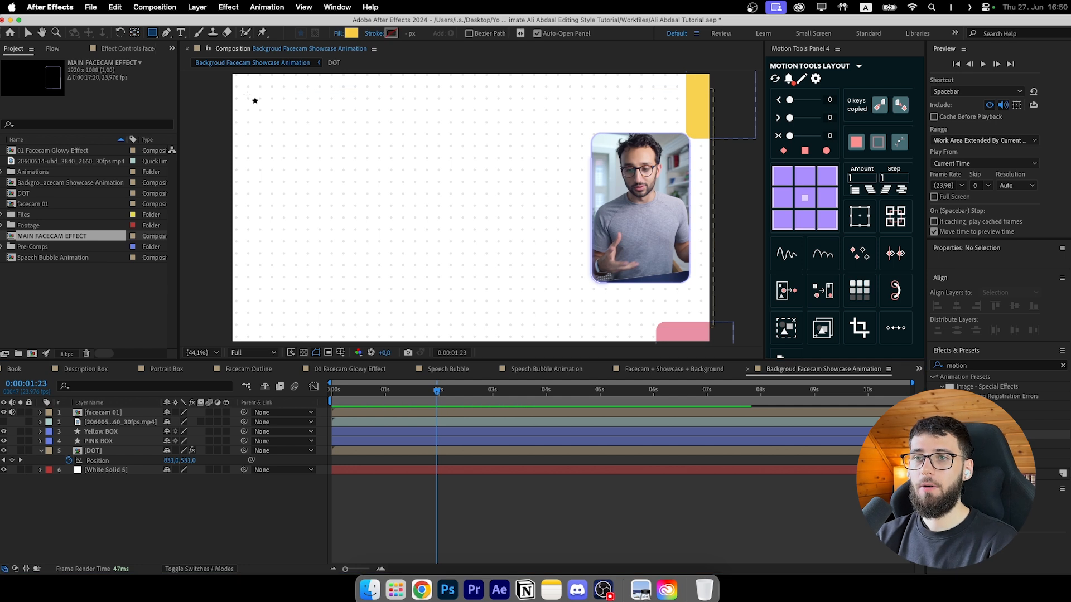
{"action": "left_click_drag", "start_coordinate": [244, 95], "coordinate": [639, 322]}
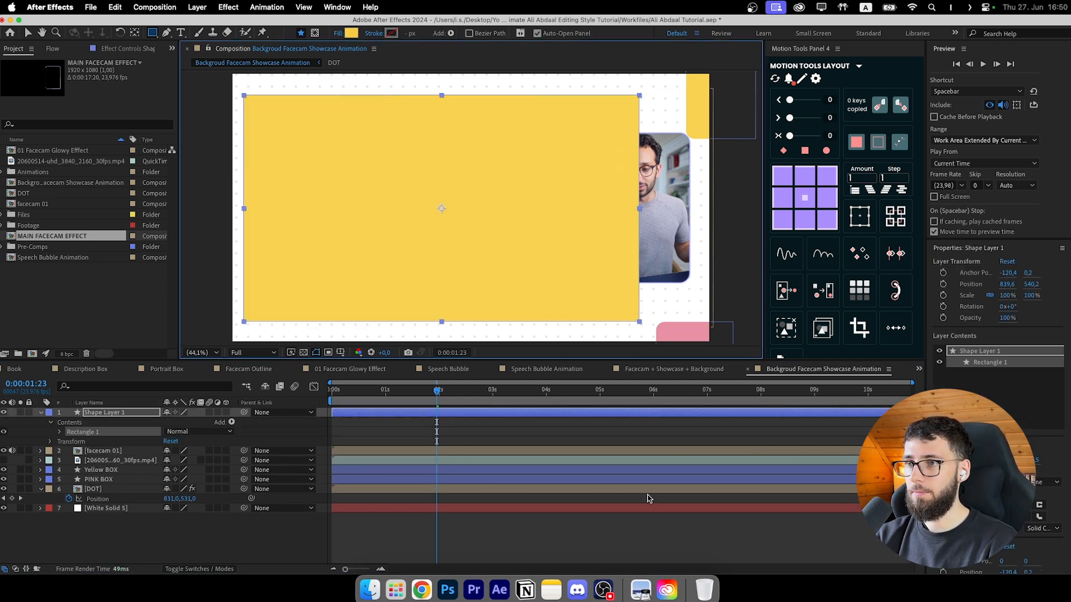
{"action": "left_click_drag", "start_coordinate": [107, 417], "coordinate": [107, 461]}
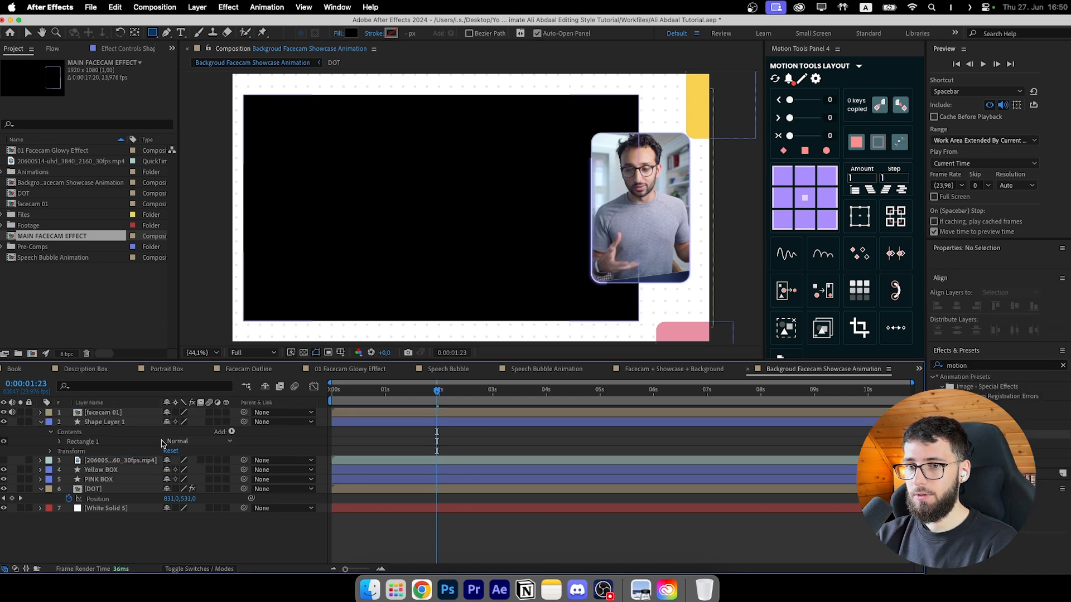
Step: Rename the new rectangle layer to MASK / FOOTAGE
{"action": "right_click", "coordinate": [108, 423]}
{"action": "left_click", "coordinate": [154, 537]}
{"action": "type", "text": "MASK"}
{"action": "type", "text": "/ FOOTAGE"}
Step: Place the landscape footage layer directly above MASK / FOOTAGE, make it visible and scale it to 44% to cover the rectangle
{"action": "left_click_drag", "start_coordinate": [107, 461], "coordinate": [99, 425]}
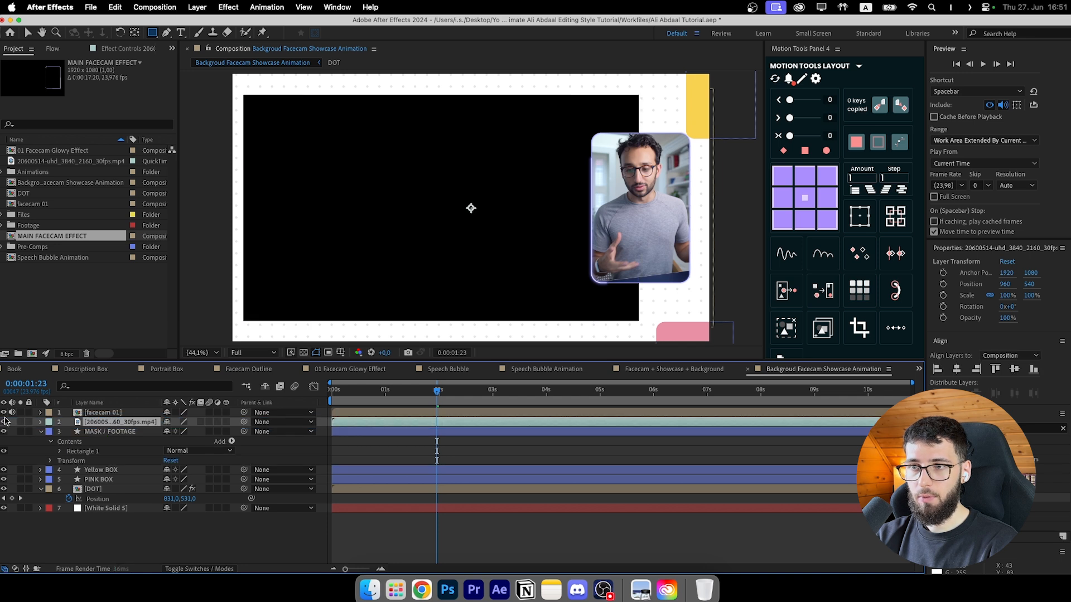
{"action": "left_click", "coordinate": [4, 422]}
{"action": "left_click_drag", "start_coordinate": [1011, 293], "coordinate": [949, 287]}
Step: Set MASK / FOOTAGE as the track matte of the landscape footage layer
{"action": "left_click", "coordinate": [114, 423]}
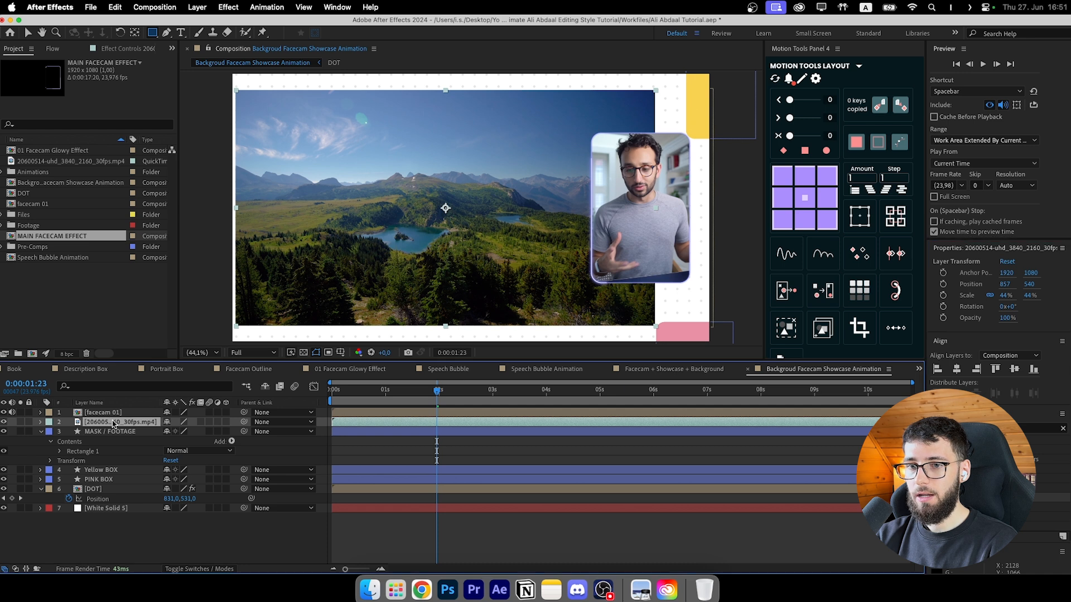
{"action": "left_click", "coordinate": [206, 569]}
{"action": "left_click_drag", "start_coordinate": [196, 426], "coordinate": [120, 433]}
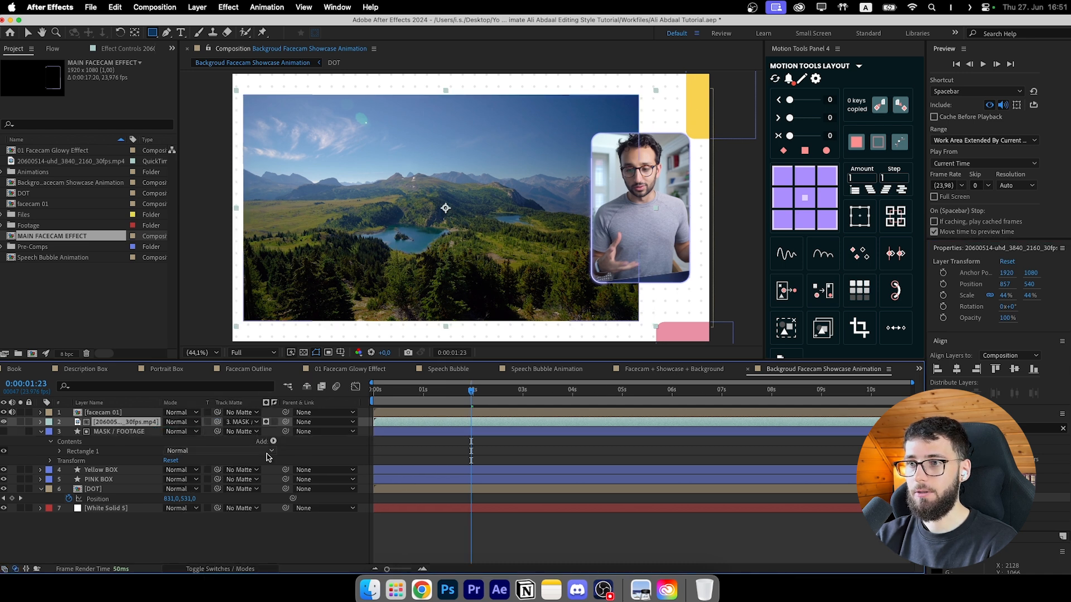
Step: Round the corners of the MASK / FOOTAGE rectangle
{"action": "left_click", "coordinate": [103, 432]}
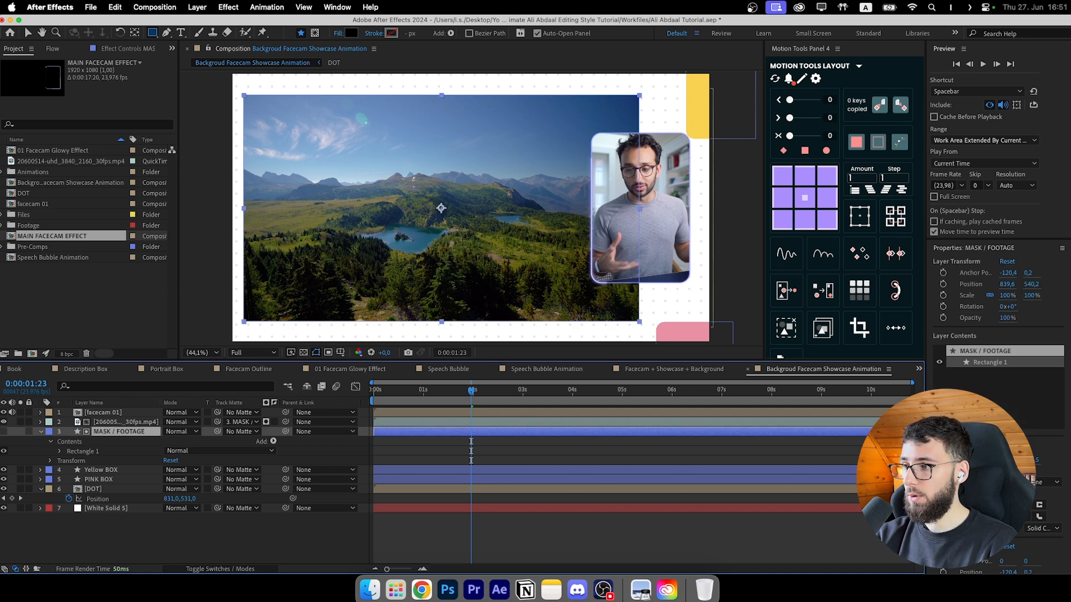
{"action": "left_click_drag", "start_coordinate": [1008, 471], "coordinate": [1026, 471]}
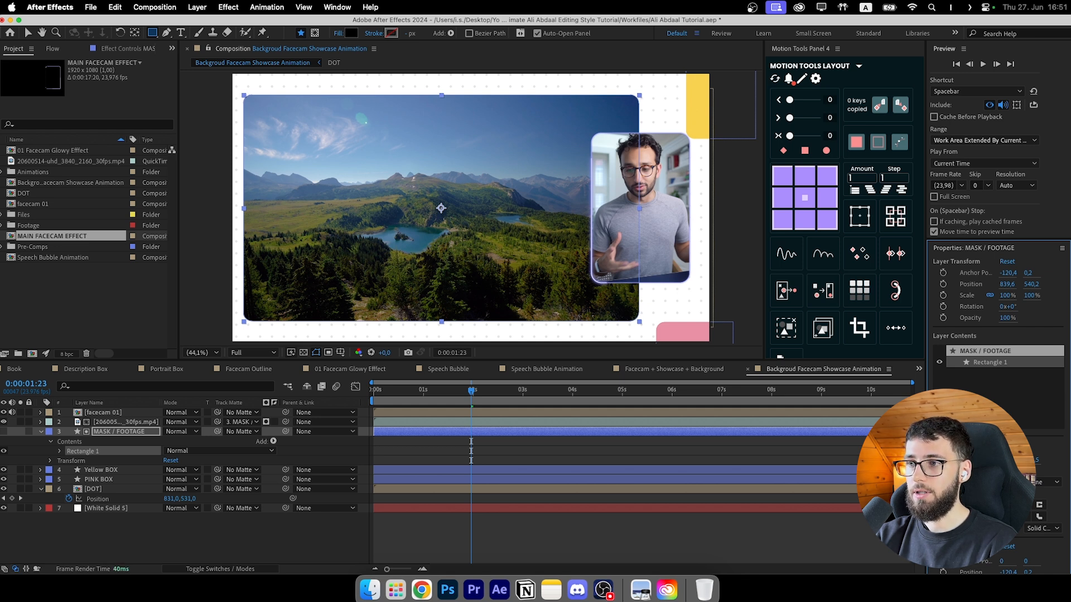
{"action": "left_click", "coordinate": [656, 545]}
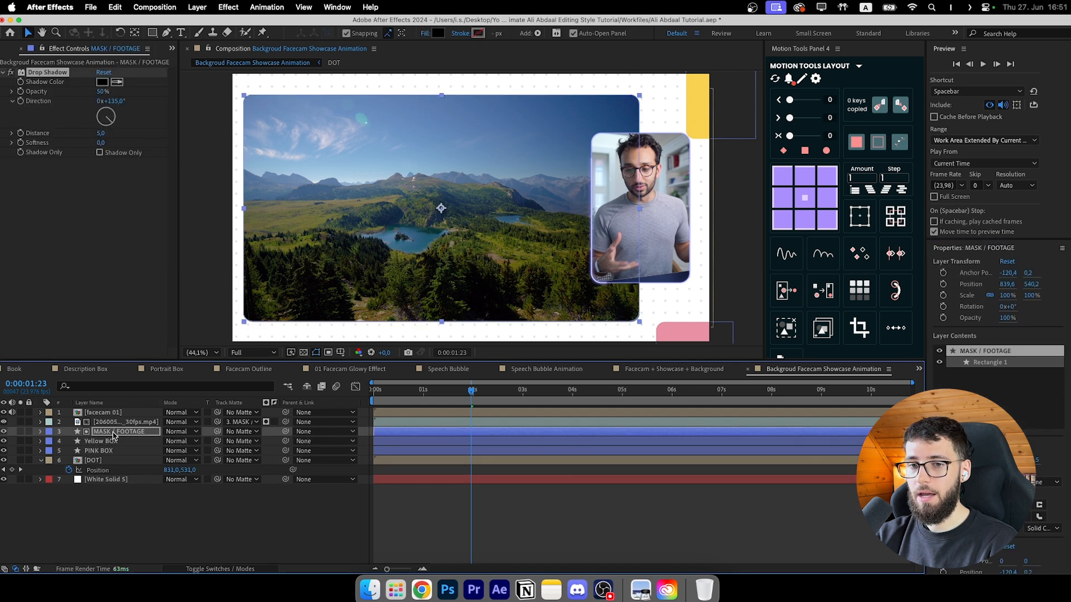
Step: Pre-compose the landscape footage and MASK / FOOTAGE layers into a composition named Screen Recording
{"action": "left_click", "coordinate": [4, 432]}
{"action": "left_click", "coordinate": [134, 423], "text": "shift"}
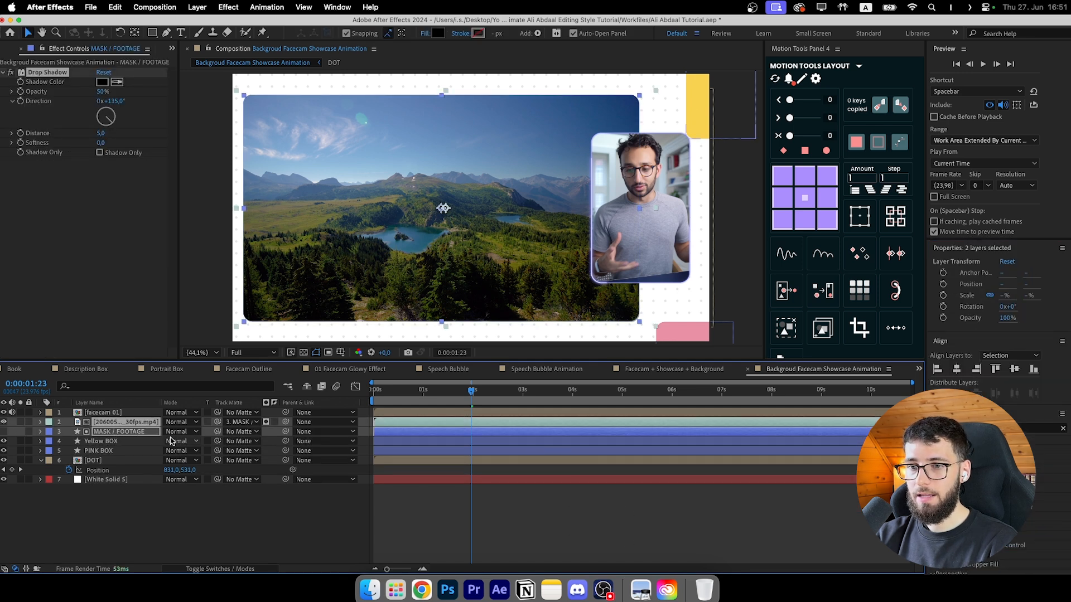
{"action": "right_click", "coordinate": [128, 434]}
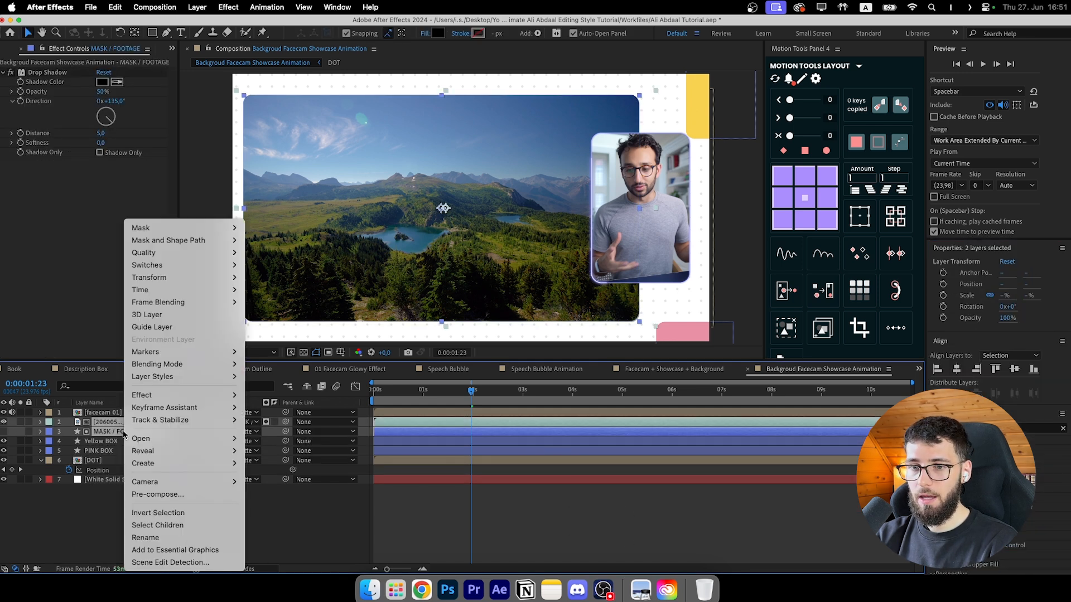
{"action": "left_click", "coordinate": [159, 495]}
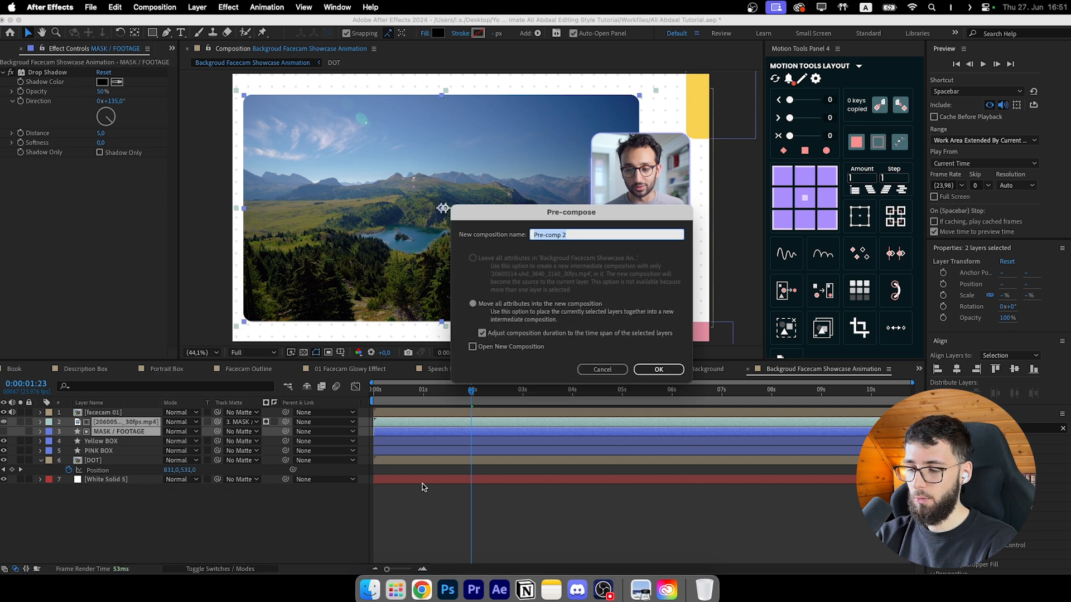
{"action": "type", "text": "Screen Recording"}
{"action": "key", "text": "Return"}
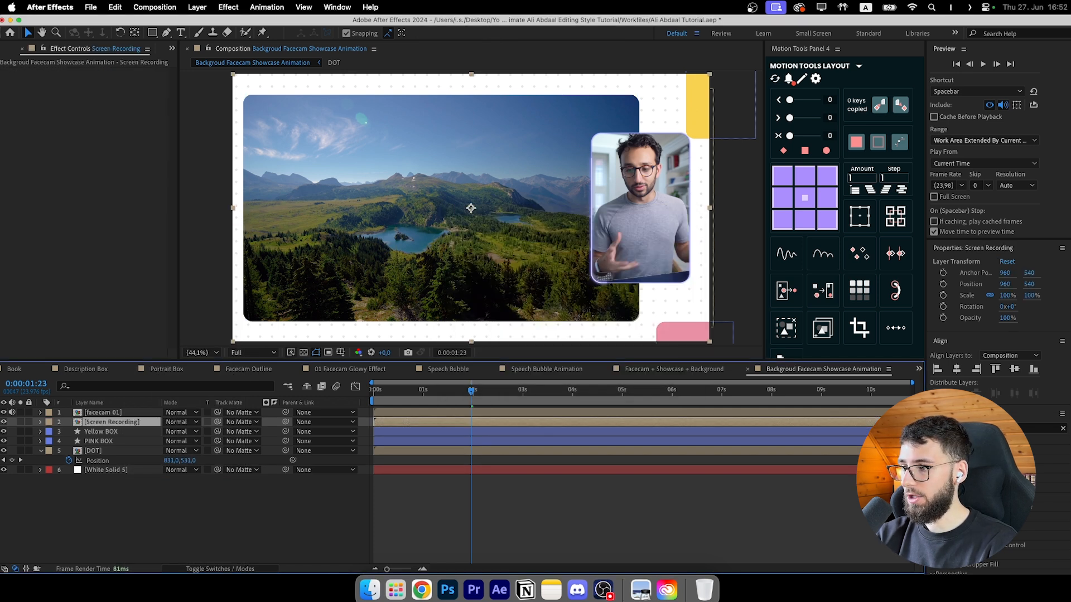
Step: Apply a Drop Shadow to the Screen Recording layer with 70% opacity, distance 8 and softness 126
{"action": "left_click_drag", "start_coordinate": [969, 475], "coordinate": [518, 426]}
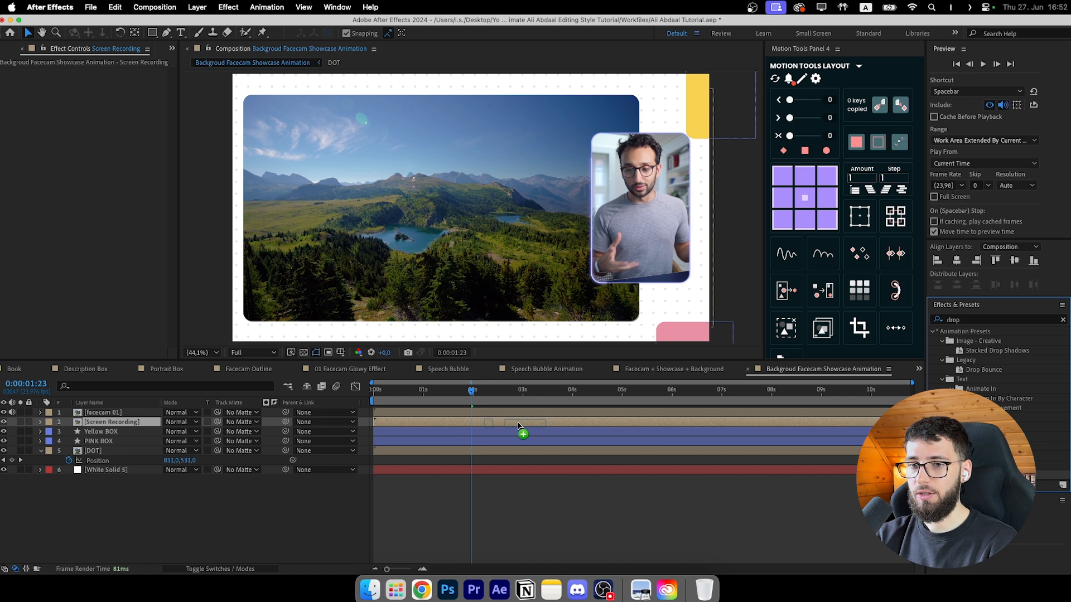
{"action": "left_click_drag", "start_coordinate": [517, 426], "coordinate": [519, 426]}
{"action": "mouse_move", "coordinate": [117, 144]}
{"action": "left_mouse_down"}
{"action": "mouse_move", "coordinate": [111, 133]}
{"action": "mouse_move", "coordinate": [117, 143]}
{"action": "left_mouse_up"}
{"action": "left_click", "coordinate": [612, 519]}
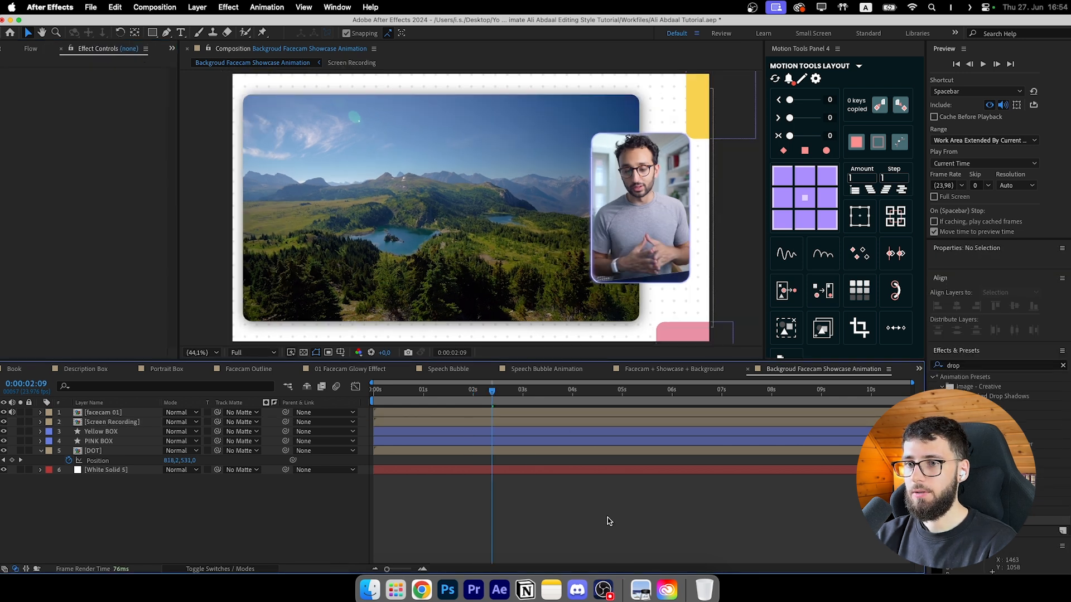
{"action": "scroll", "coordinate": [425, 330], "scroll_direction": "up", "scroll_amount": 5}
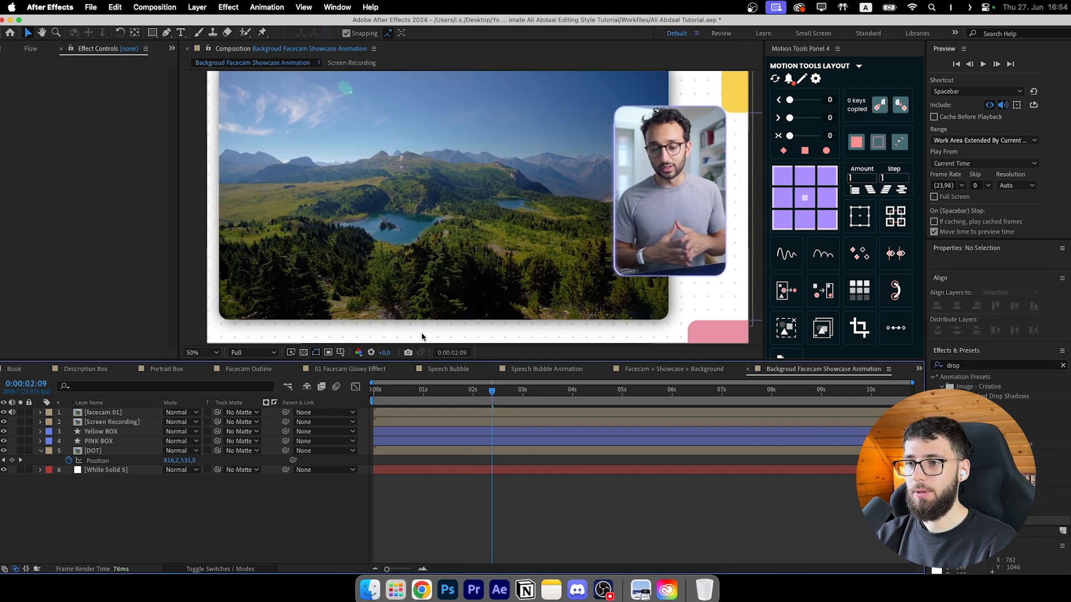
{"action": "scroll", "coordinate": [425, 332], "scroll_direction": "down", "scroll_amount": 4}
{"action": "left_click", "coordinate": [196, 353]}
{"action": "left_click", "coordinate": [210, 376]}
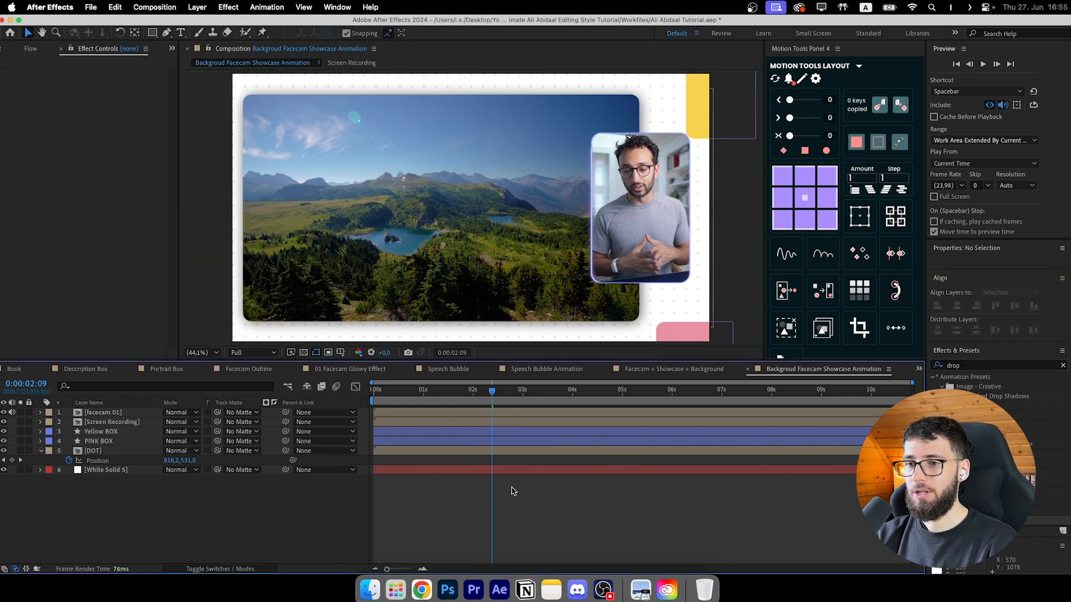
{"action": "left_click", "coordinate": [106, 424]}
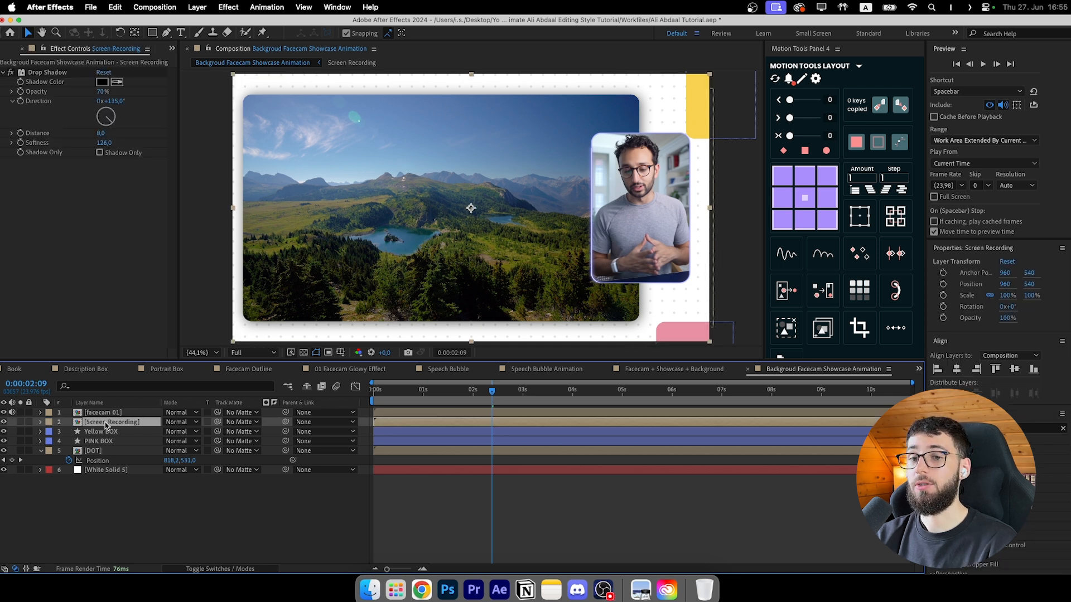
{"action": "double_click", "coordinate": [106, 424]}
{"action": "left_click", "coordinate": [105, 422]}
{"action": "left_click", "coordinate": [762, 371]}
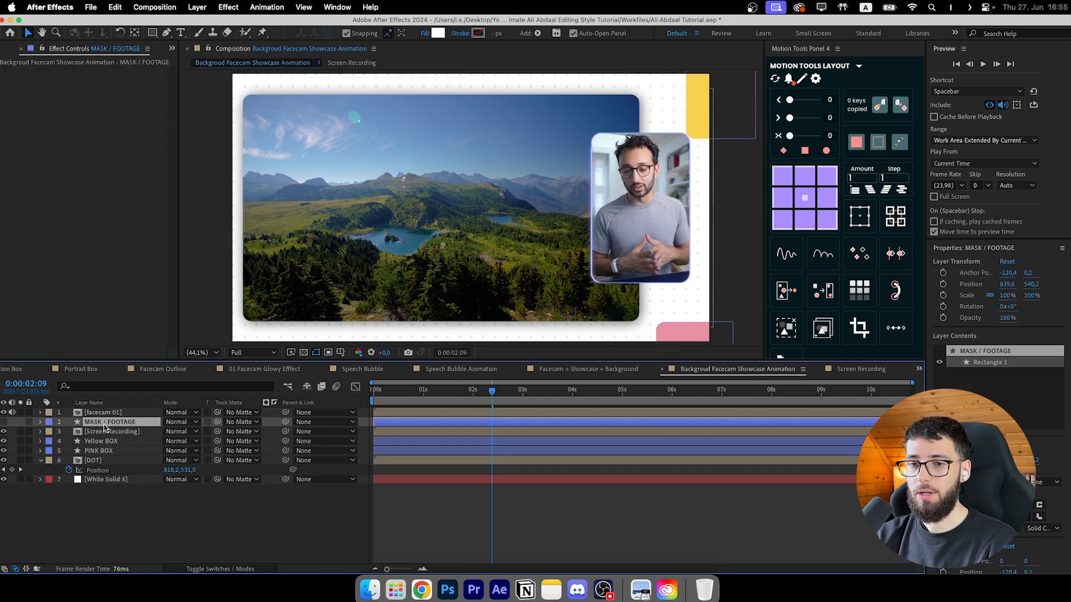
{"action": "left_click", "coordinate": [114, 432]}
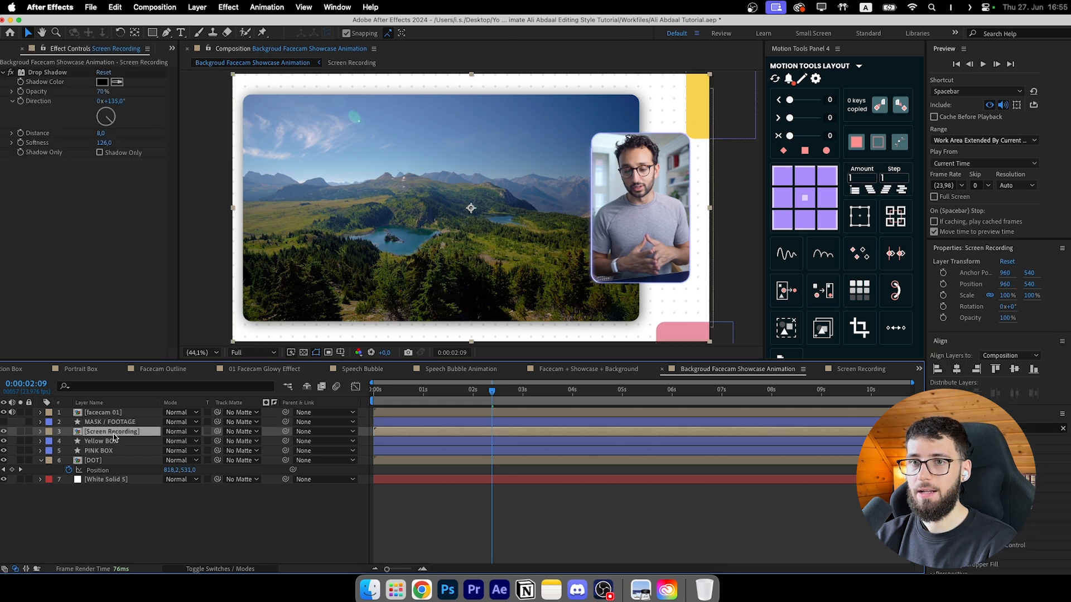
{"action": "left_click", "coordinate": [112, 423]}
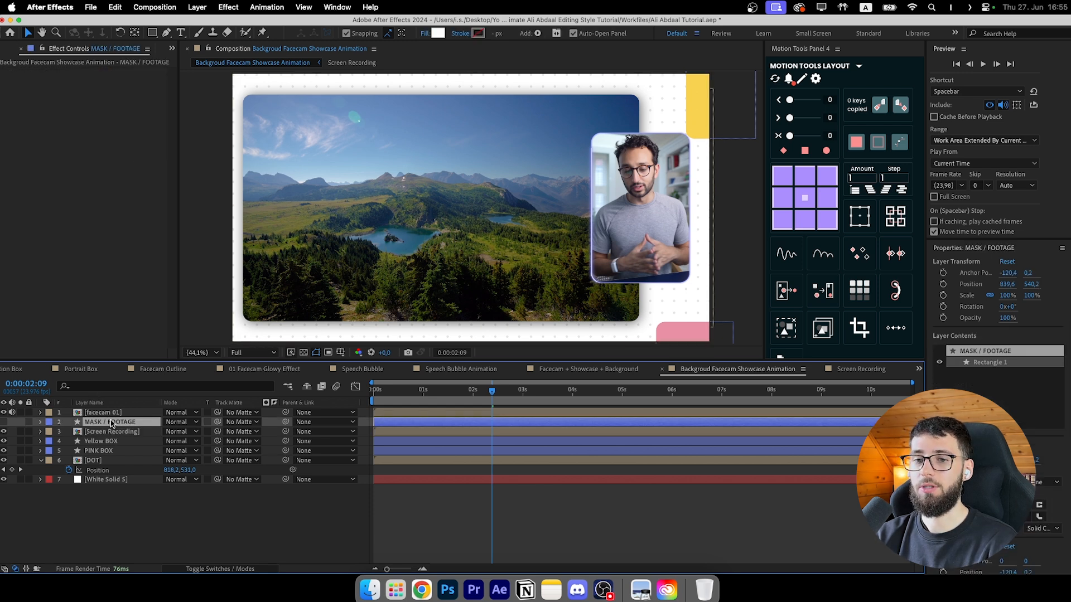
{"action": "key", "text": "Delete"}
Step: Pre-compose the Yellow BOX, PINK BOX, DOT and White Solid 5 layers into a composition named Background 01
{"action": "left_click", "coordinate": [99, 499]}
{"action": "left_click", "coordinate": [105, 424]}
{"action": "left_click", "coordinate": [102, 433]}
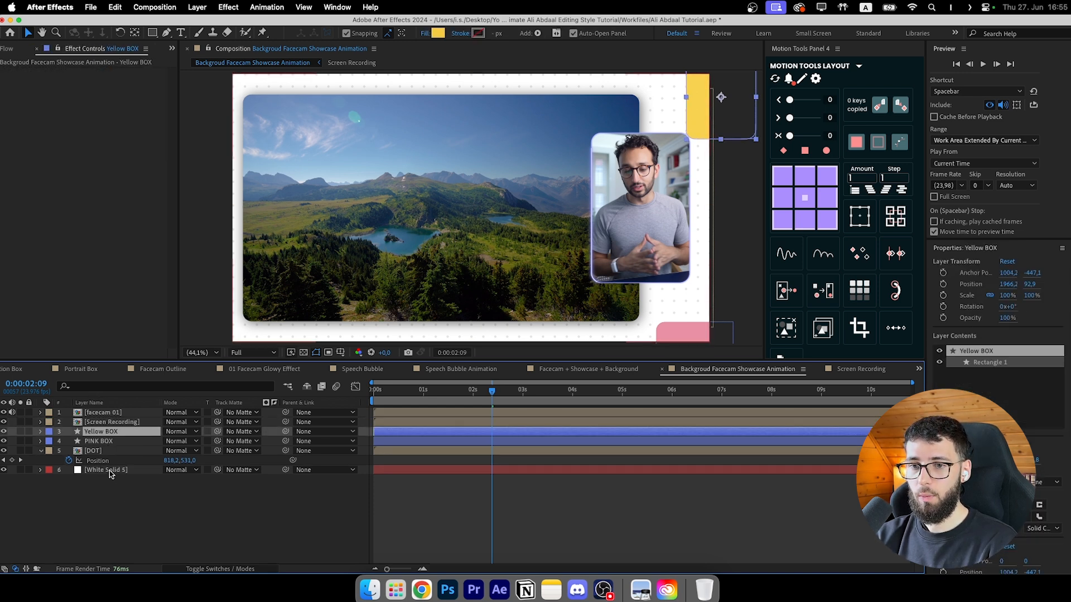
{"action": "left_click", "coordinate": [107, 471], "text": "shift"}
{"action": "right_click", "coordinate": [104, 471]}
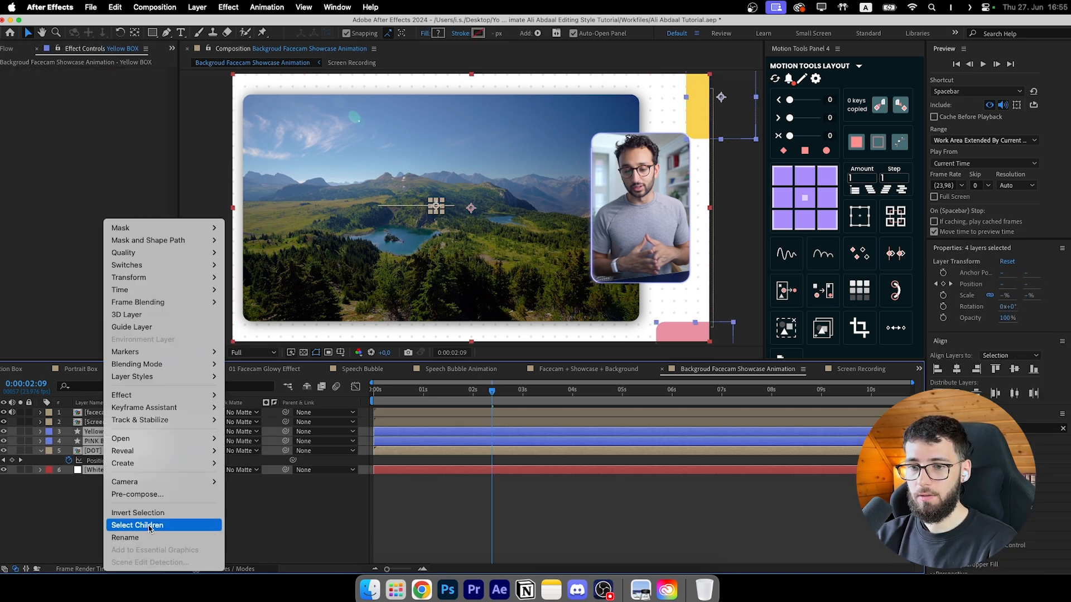
{"action": "left_click", "coordinate": [149, 495]}
{"action": "type", "text": "Background 01"}
{"action": "key", "text": "Return"}
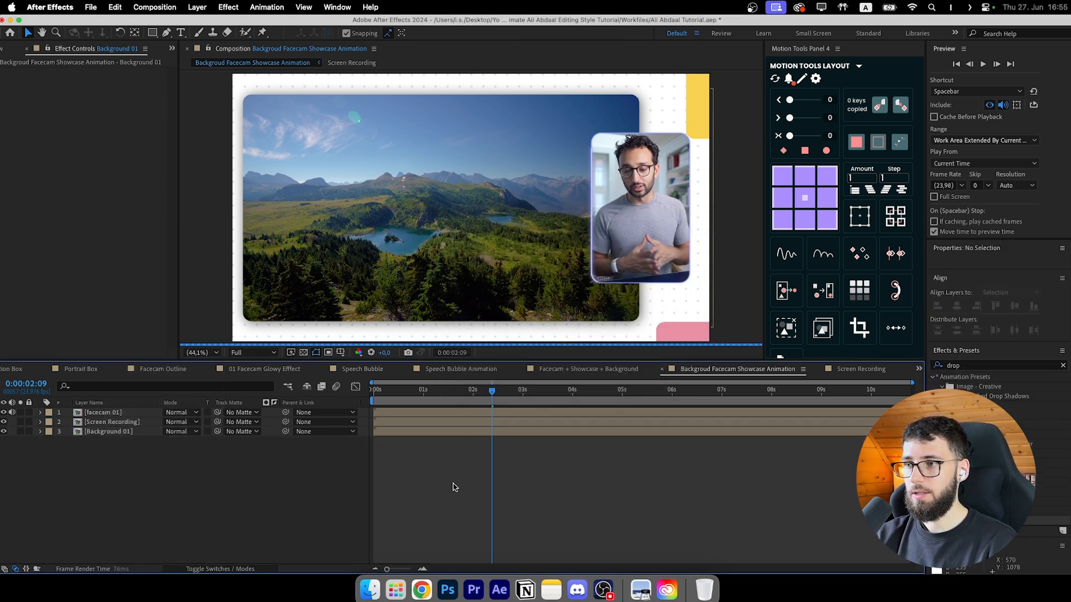
{"action": "left_click_drag", "start_coordinate": [425, 392], "coordinate": [546, 392]}
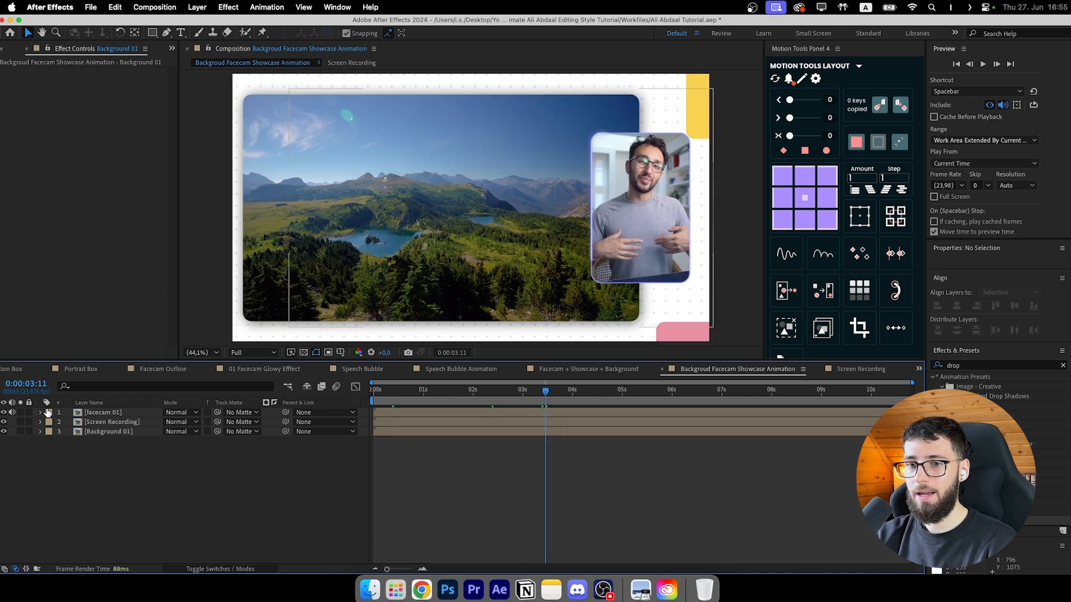
Step: Preview the facecam showcase composition from its first frame, stop playback and save the project
{"action": "key", "text": "Home"}
{"action": "key", "text": "space"}
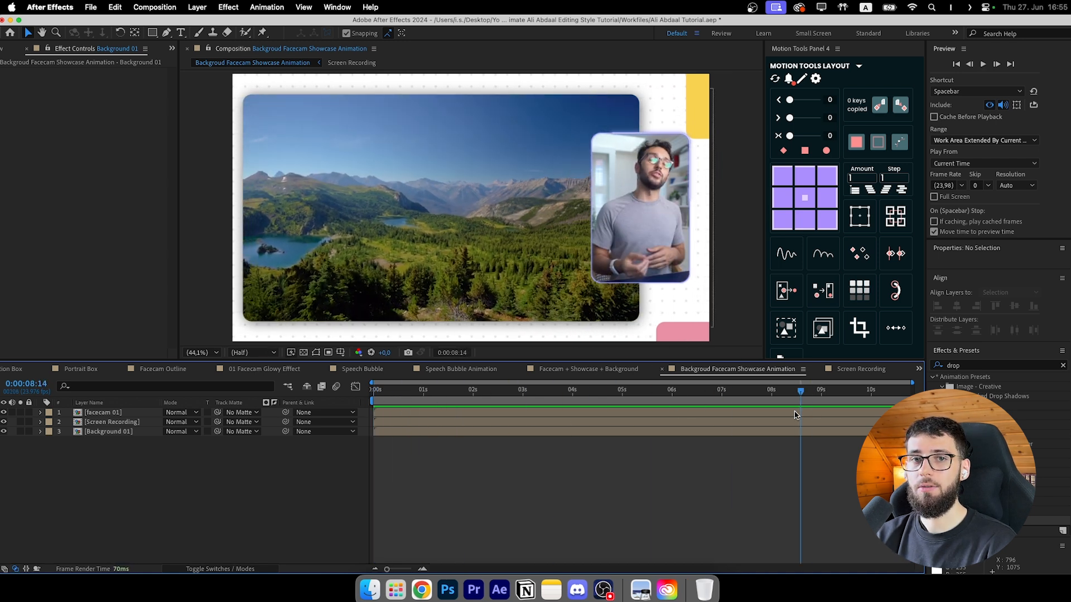
{"action": "key", "text": "space"}
{"action": "key", "text": "super+s"}
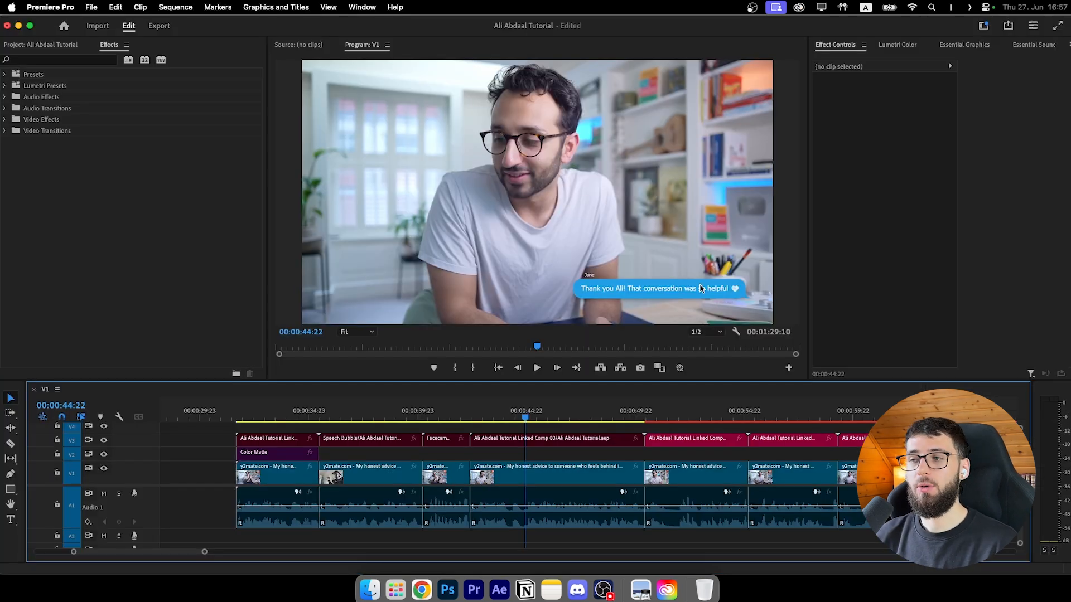
Step: Switch to Premiere Pro and review the blue text message bubble animation over the talking-head clip in the V1 sequence
{"action": "left_click_drag", "start_coordinate": [519, 413], "coordinate": [562, 414]}
{"action": "key", "text": "space"}
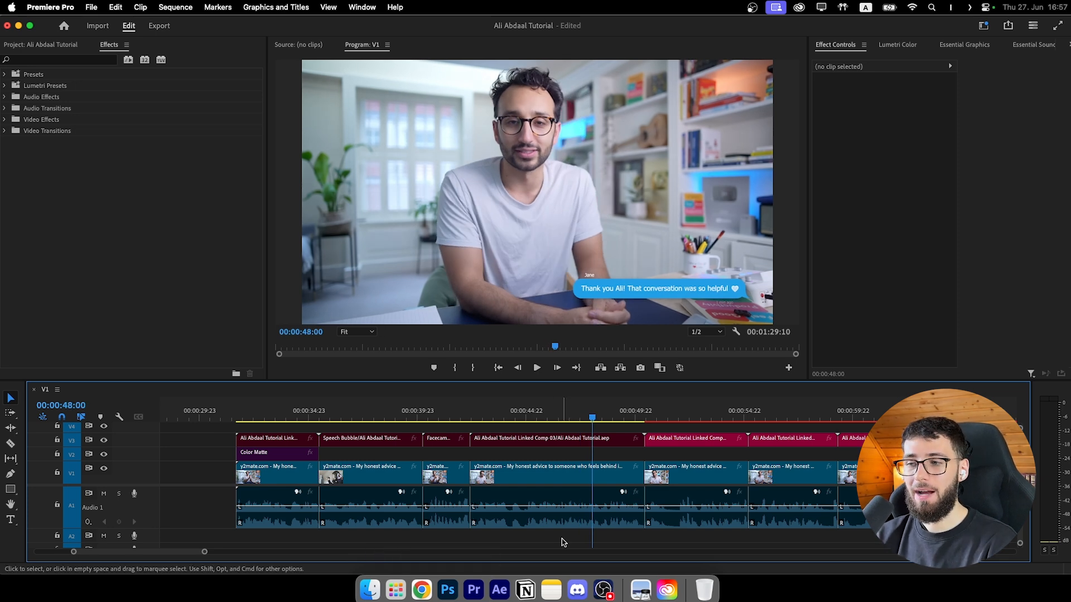
{"action": "left_click_drag", "start_coordinate": [480, 414], "coordinate": [528, 411]}
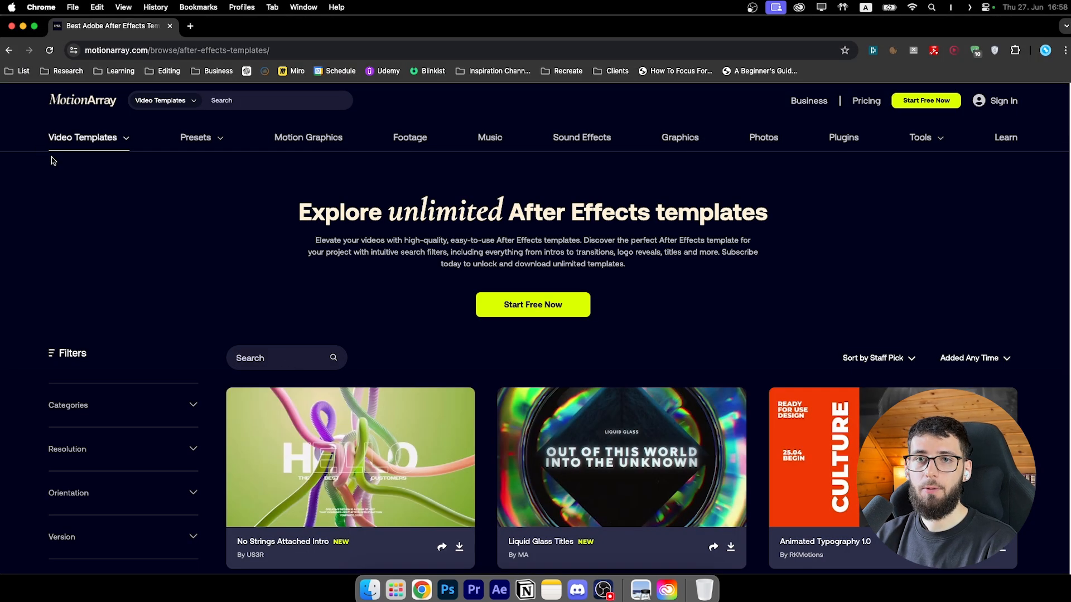
Step: Switch to Motion Array in Chrome and search the After Effects video templates for "Text Message", browsing the message kits offered
{"action": "mouse_move", "coordinate": [118, 139]}
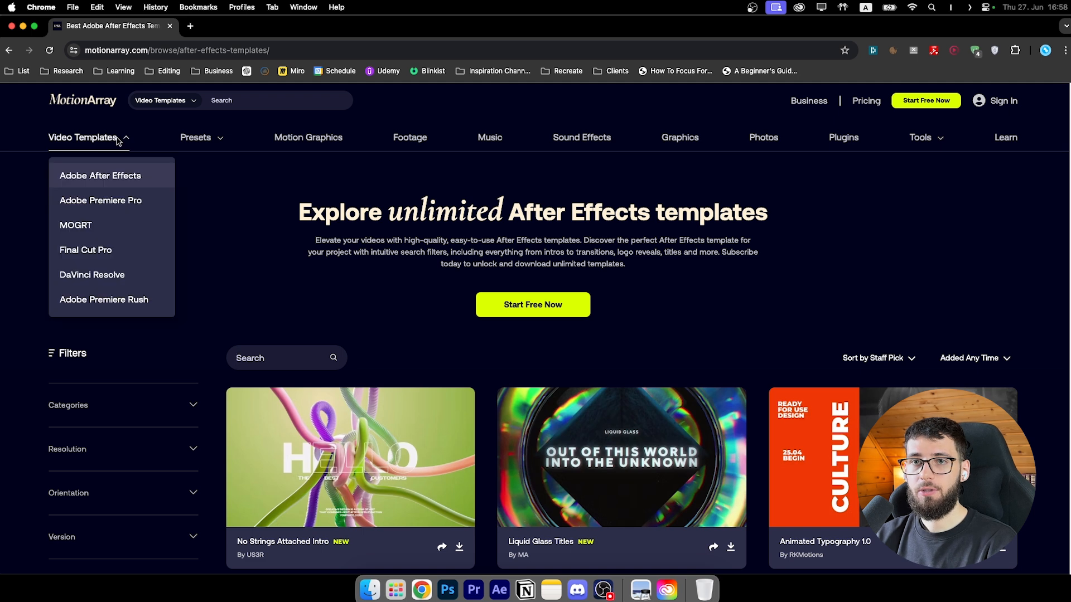
{"action": "left_click", "coordinate": [82, 175]}
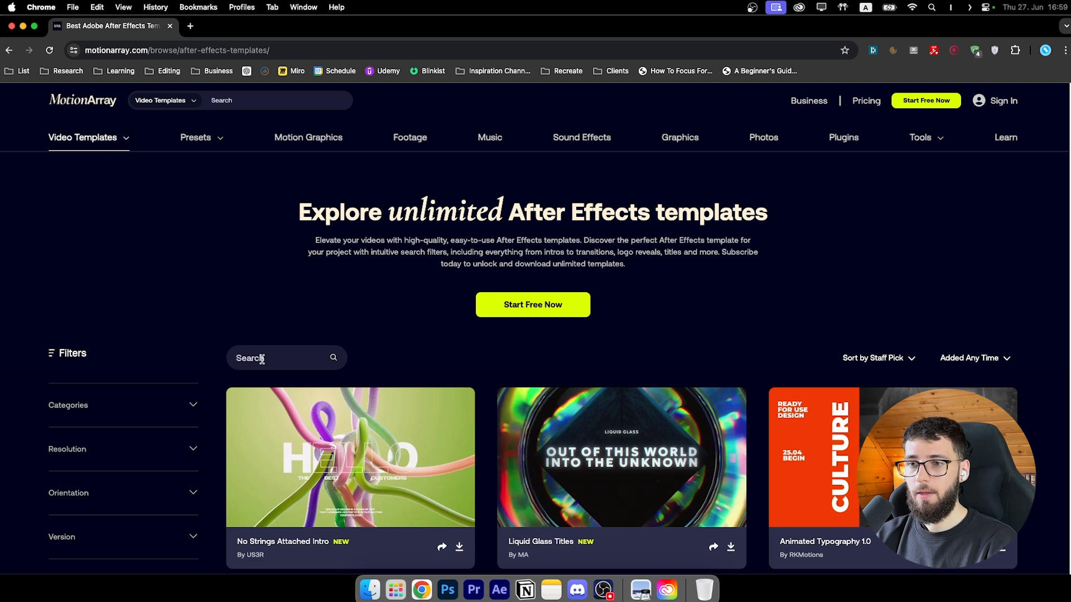
{"action": "type", "text": "Text Mess"}
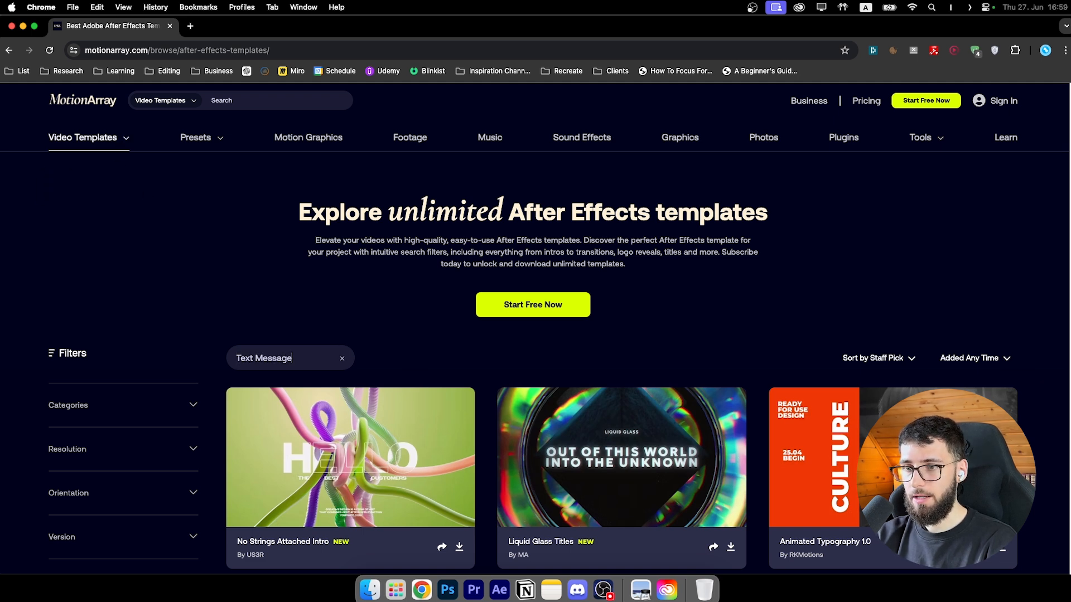
{"action": "type", "text": "age"}
{"action": "key", "text": "Return"}
{"action": "scroll", "coordinate": [366, 333], "scroll_direction": "down", "scroll_amount": 3}
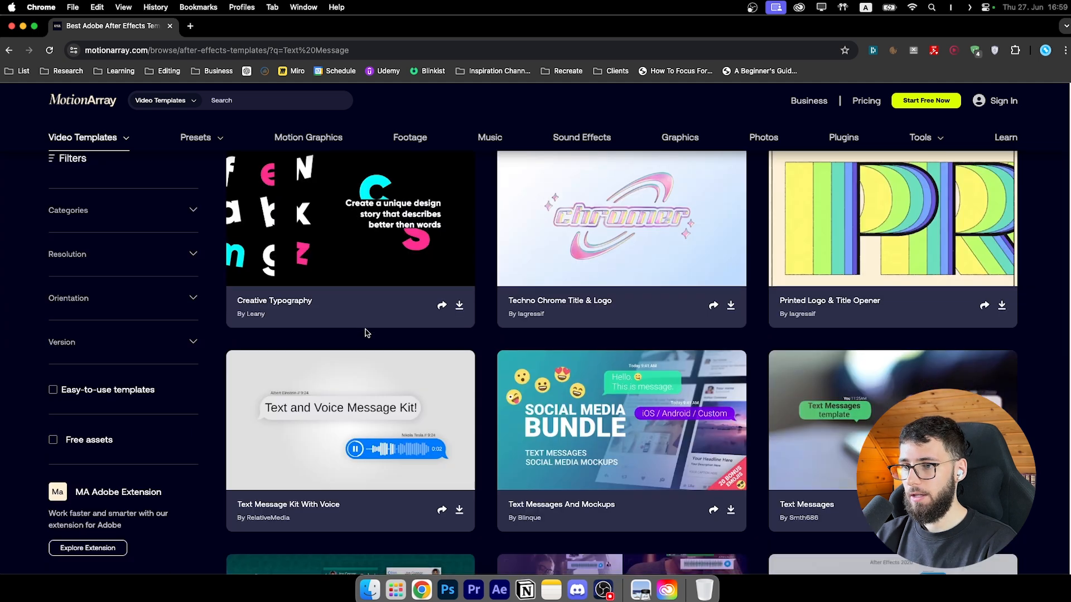
{"action": "scroll", "coordinate": [365, 340], "scroll_direction": "down", "scroll_amount": 3}
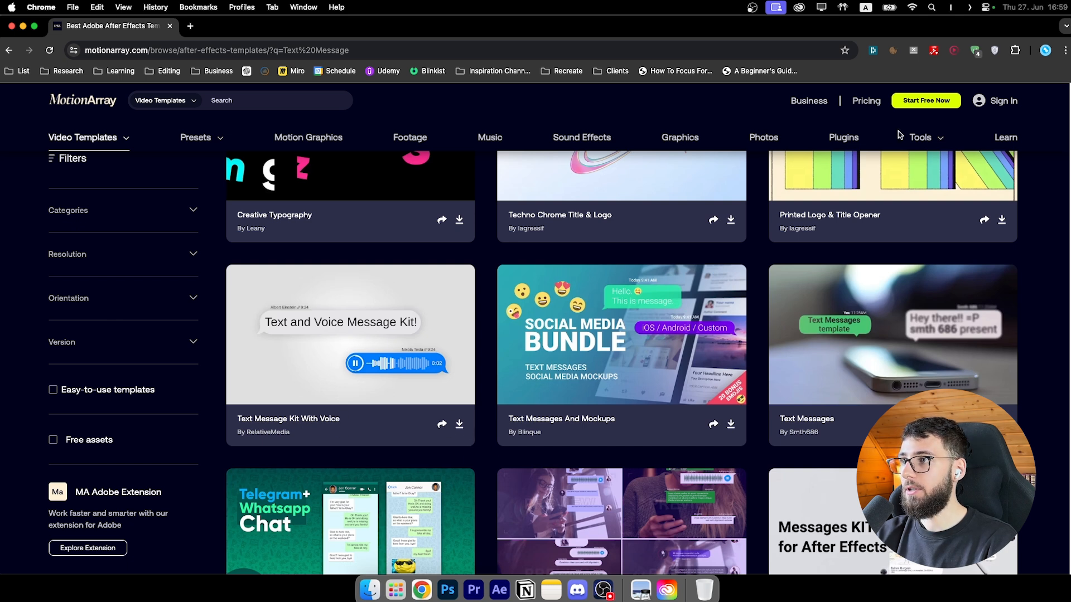
Step: Examine Motion Array's pricing page, comparing the Annual, Monthly, Team and Business plans, and return to the Text Message template results
{"action": "left_click", "coordinate": [865, 101]}
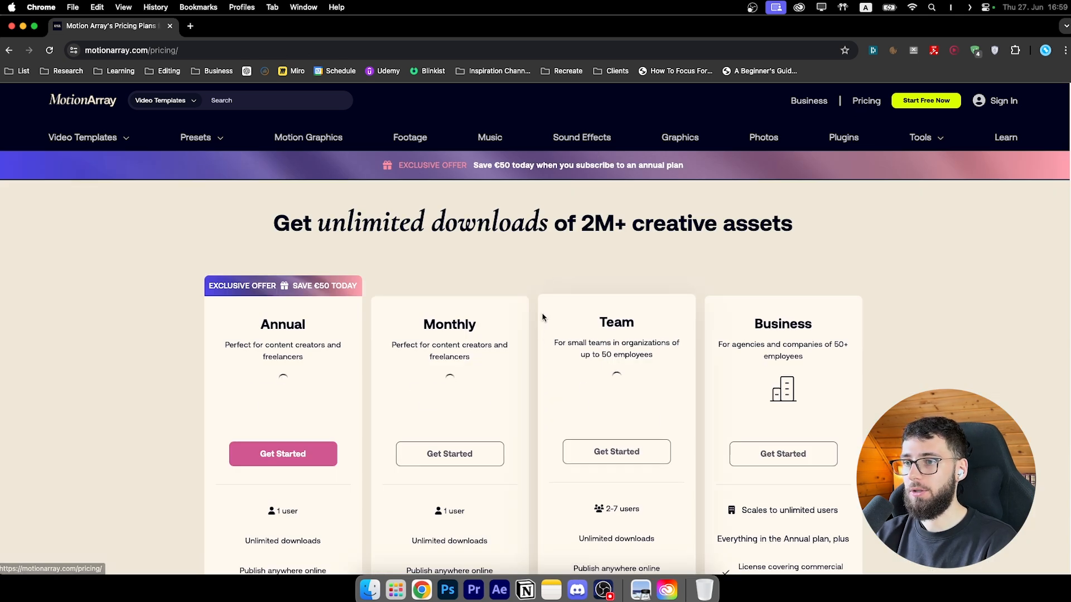
{"action": "scroll", "coordinate": [647, 377], "scroll_direction": "down", "scroll_amount": 1}
{"action": "scroll", "coordinate": [463, 429], "scroll_direction": "down", "scroll_amount": 2}
{"action": "scroll", "coordinate": [449, 390], "scroll_direction": "up", "scroll_amount": 2}
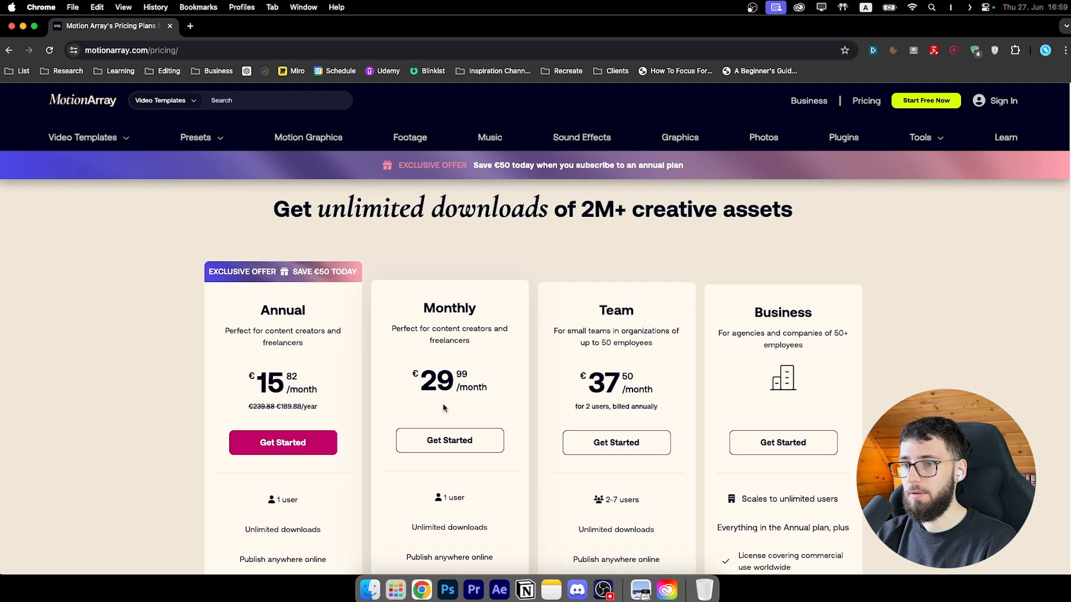
{"action": "scroll", "coordinate": [348, 467], "scroll_direction": "down", "scroll_amount": 2}
{"action": "scroll", "coordinate": [351, 460], "scroll_direction": "down", "scroll_amount": 1}
{"action": "scroll", "coordinate": [355, 453], "scroll_direction": "up", "scroll_amount": 3}
{"action": "key", "text": "super+Left"}
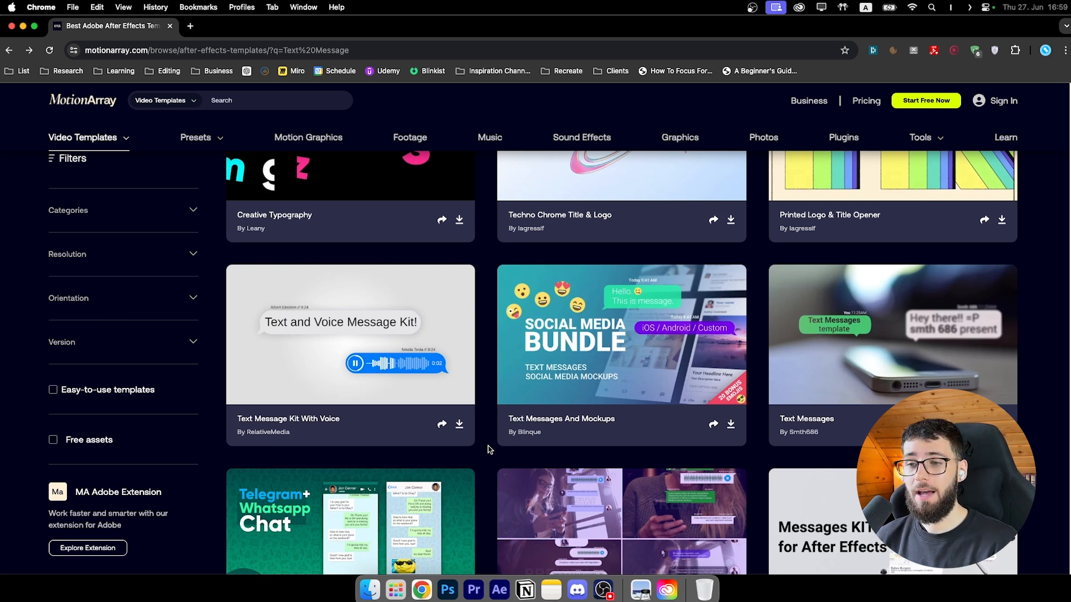
Step: Open the video "After Effects Tutorial - Animating iPhone text messages" from the "imessage after effects template" search results
{"action": "mouse_move", "coordinate": [369, 363]}
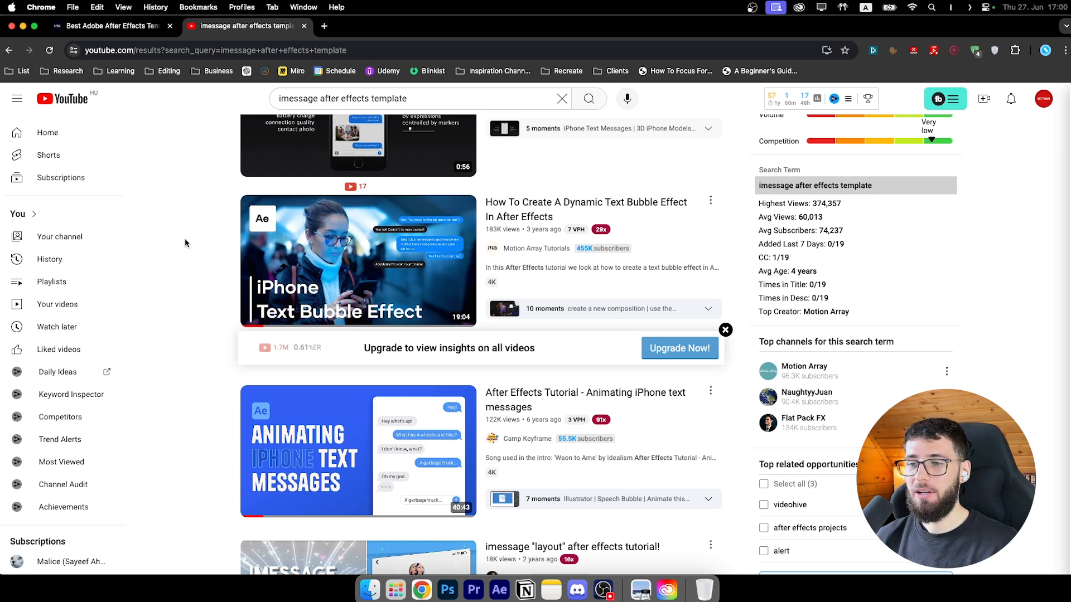
{"action": "scroll", "coordinate": [185, 239], "scroll_direction": "down", "scroll_amount": 3}
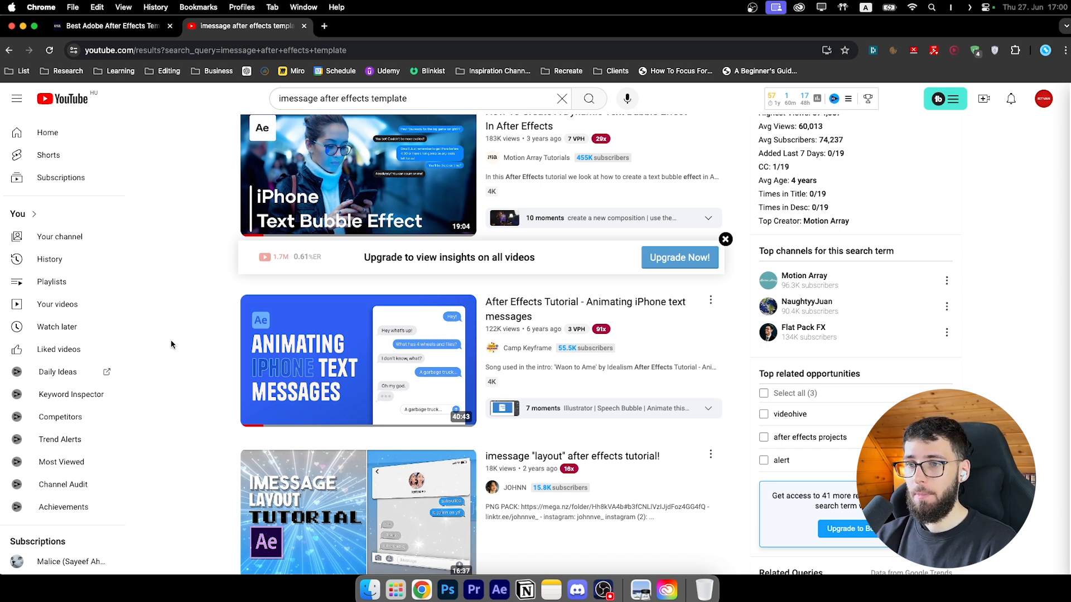
{"action": "mouse_move", "coordinate": [284, 362]}
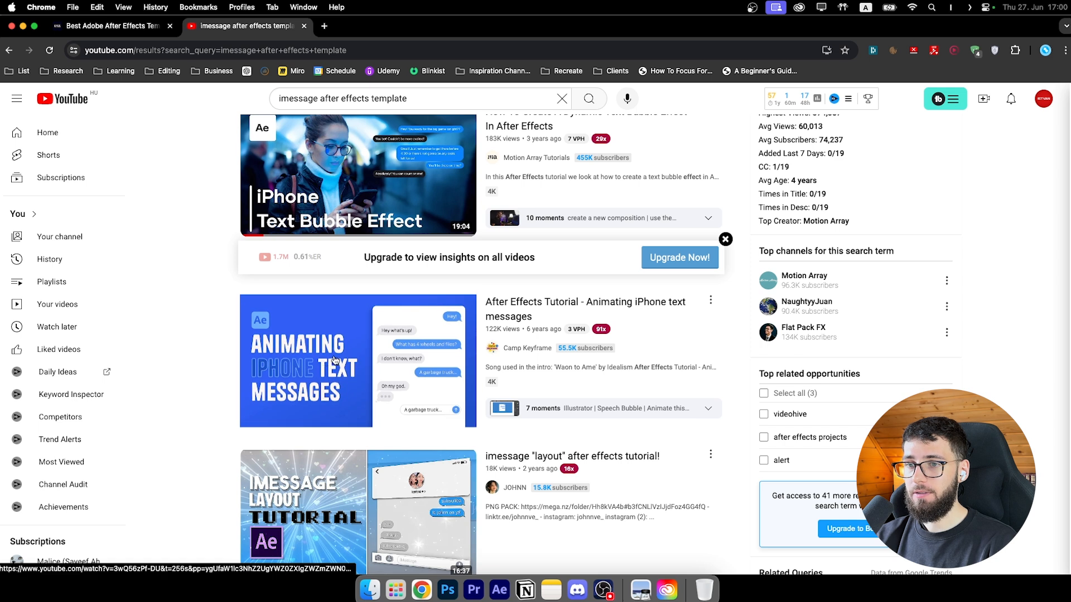
{"action": "left_click", "coordinate": [396, 363]}
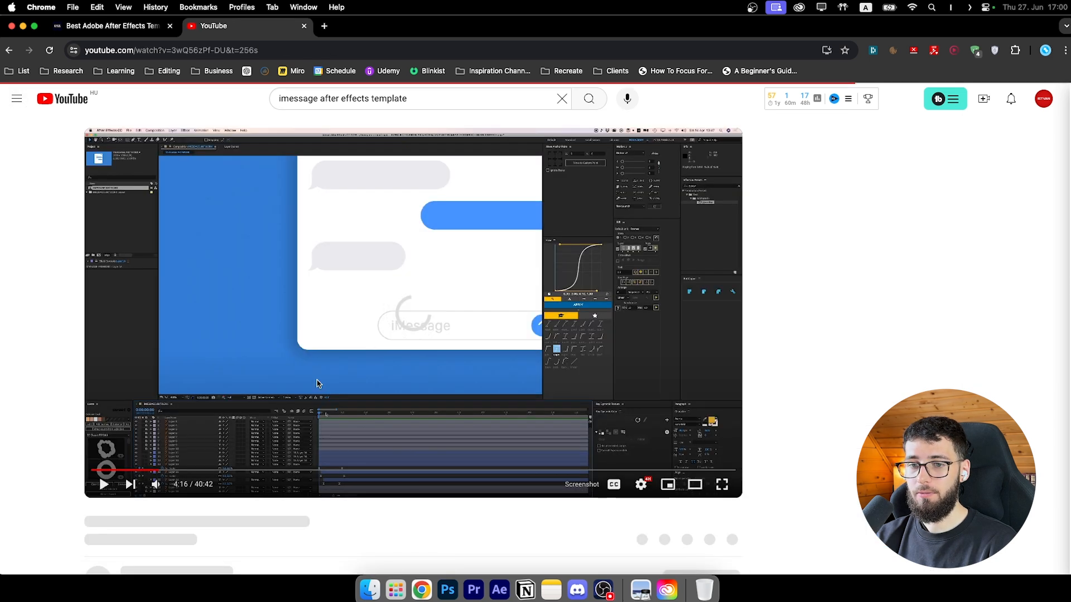
Step: Follow the project file download link in the video's description through to its Google Drive folder
{"action": "scroll", "coordinate": [315, 279], "scroll_direction": "down", "scroll_amount": 3}
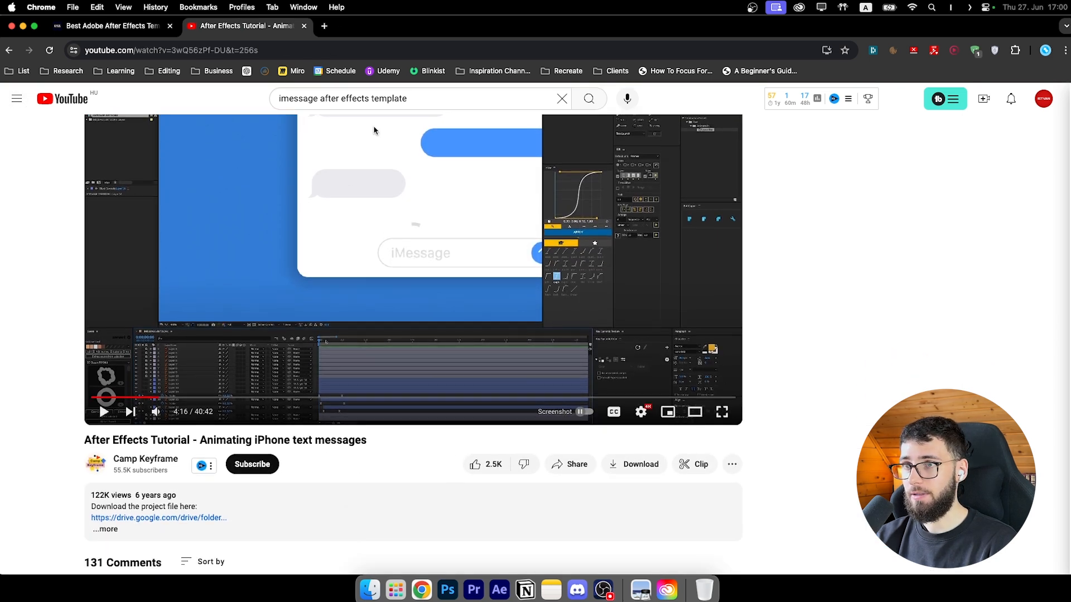
{"action": "double_click", "coordinate": [444, 97]}
{"action": "left_click", "coordinate": [444, 97]}
{"action": "left_click", "coordinate": [332, 441]}
{"action": "scroll", "coordinate": [302, 459], "scroll_direction": "down", "scroll_amount": 3}
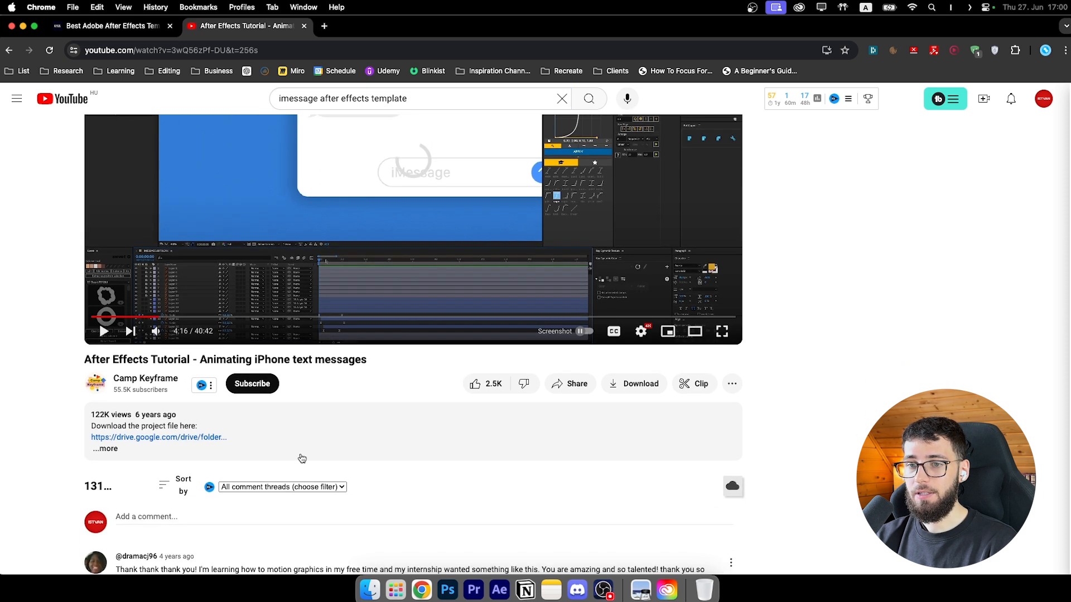
{"action": "scroll", "coordinate": [313, 449], "scroll_direction": "up", "scroll_amount": 5}
{"action": "scroll", "coordinate": [391, 430], "scroll_direction": "down", "scroll_amount": 3}
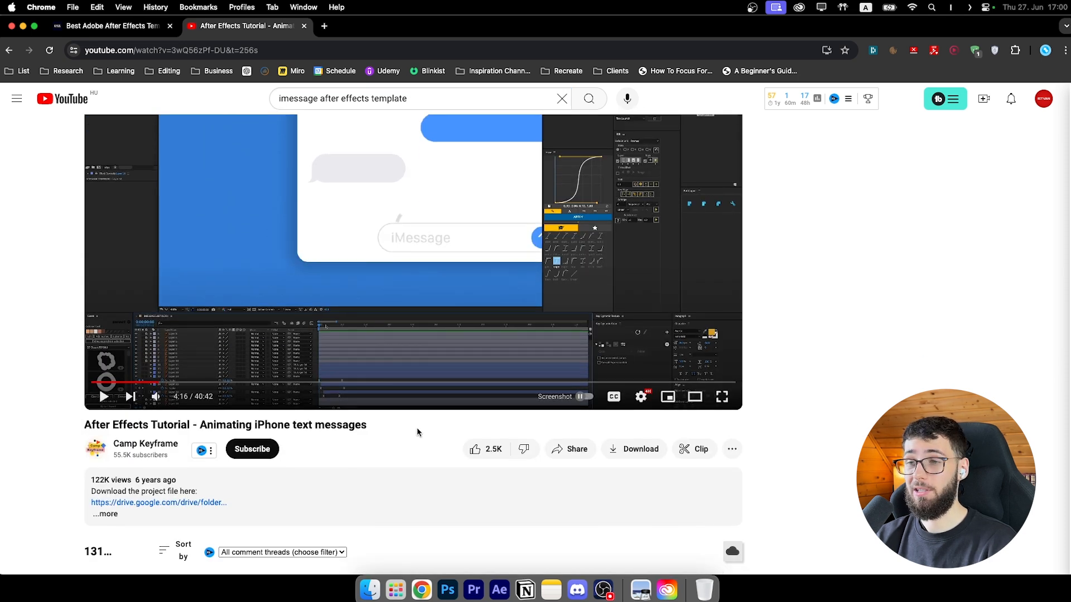
{"action": "scroll", "coordinate": [417, 433], "scroll_direction": "up", "scroll_amount": 3}
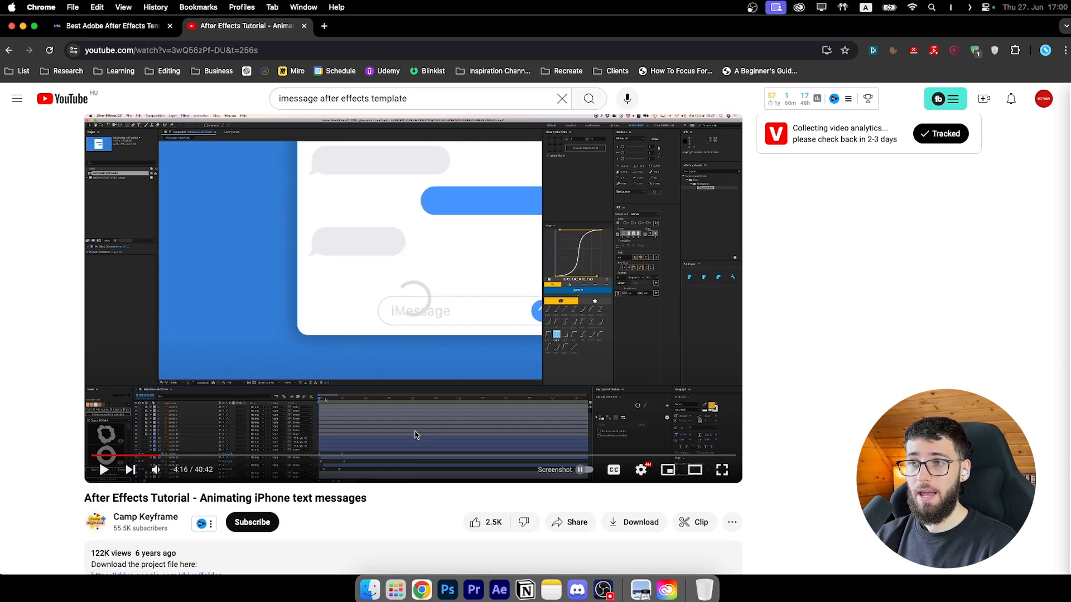
{"action": "scroll", "coordinate": [404, 250], "scroll_direction": "down", "scroll_amount": 3}
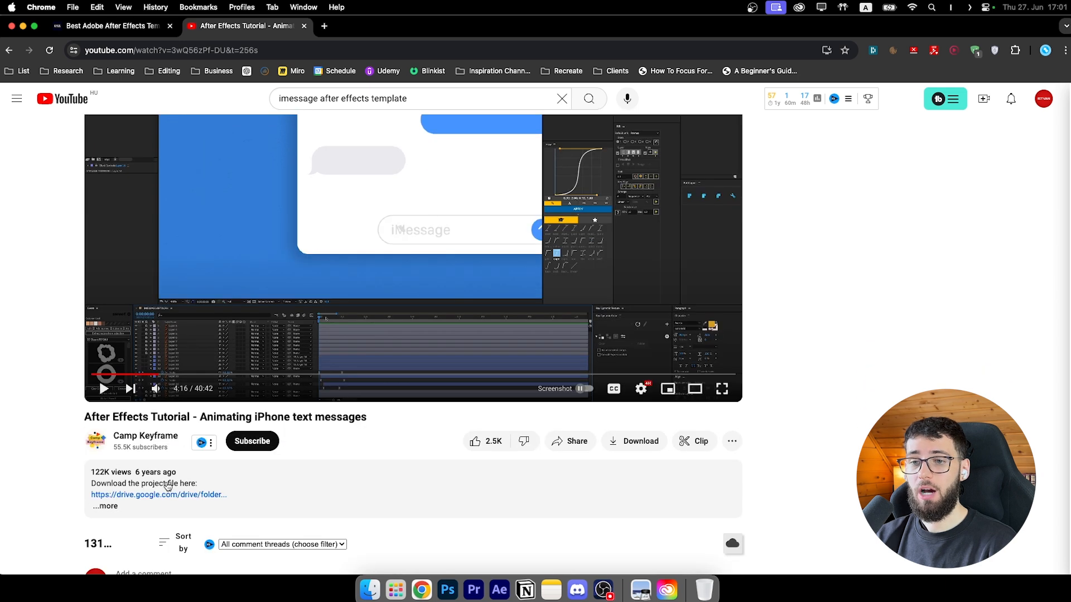
{"action": "left_click", "coordinate": [169, 496]}
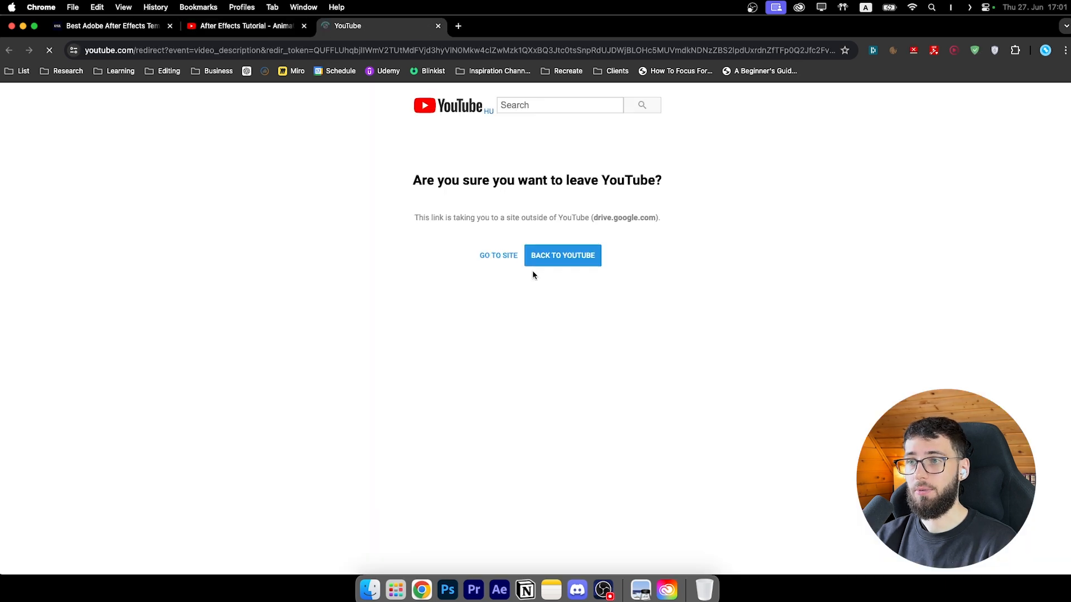
{"action": "left_click", "coordinate": [498, 256]}
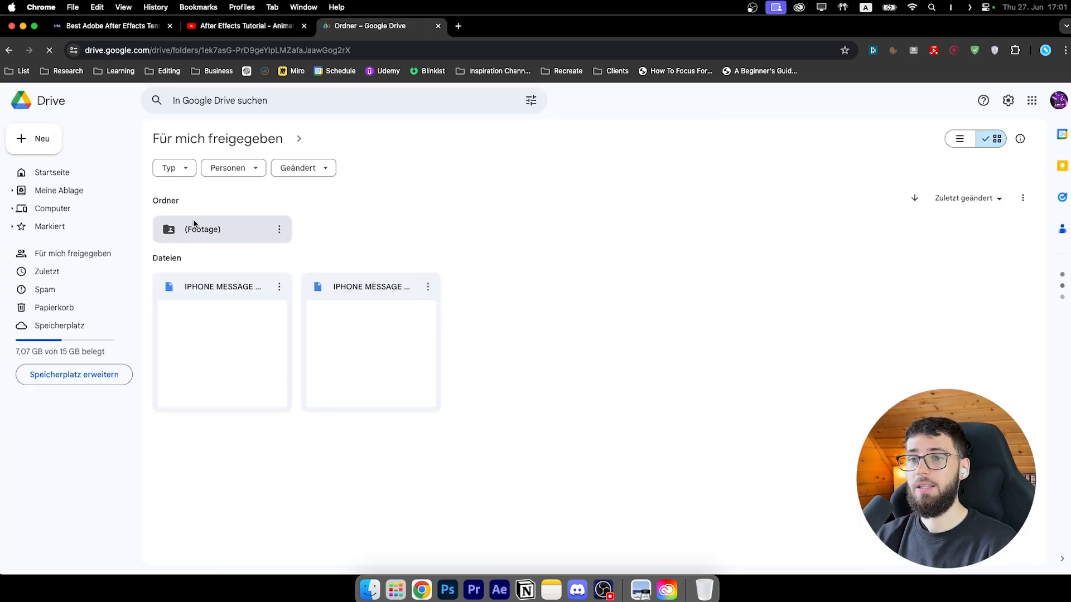
Step: Check the tutorial video page again and return to the Google Drive folder to select the iPhone message project files
{"action": "left_click", "coordinate": [245, 25]}
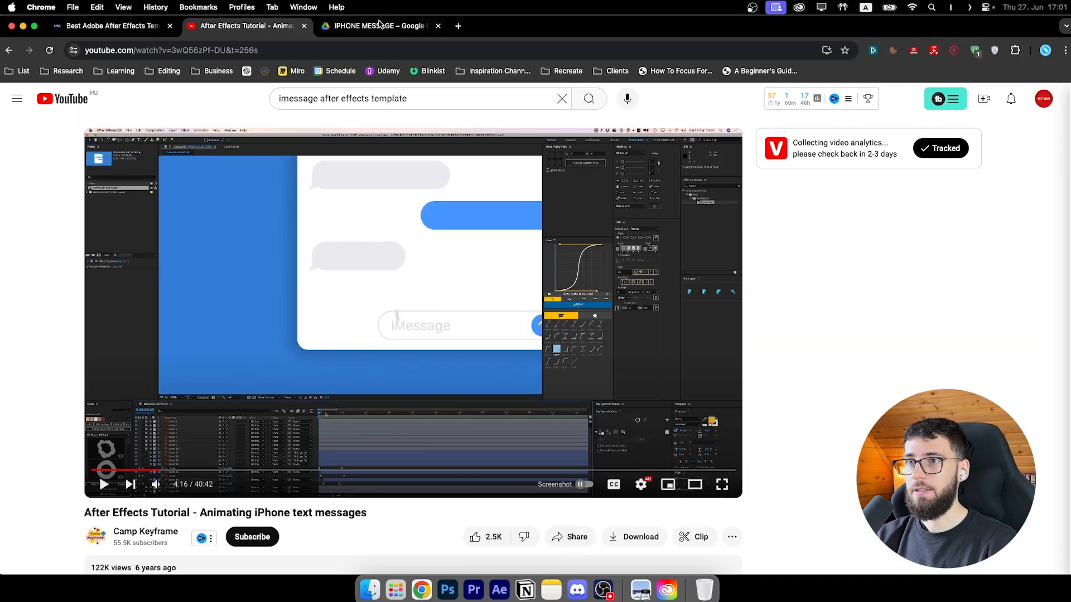
{"action": "left_click", "coordinate": [380, 26]}
{"action": "left_click_drag", "start_coordinate": [579, 523], "coordinate": [345, 351]}
{"action": "left_click_drag", "start_coordinate": [485, 435], "coordinate": [363, 312]}
{"action": "left_click", "coordinate": [516, 376]}
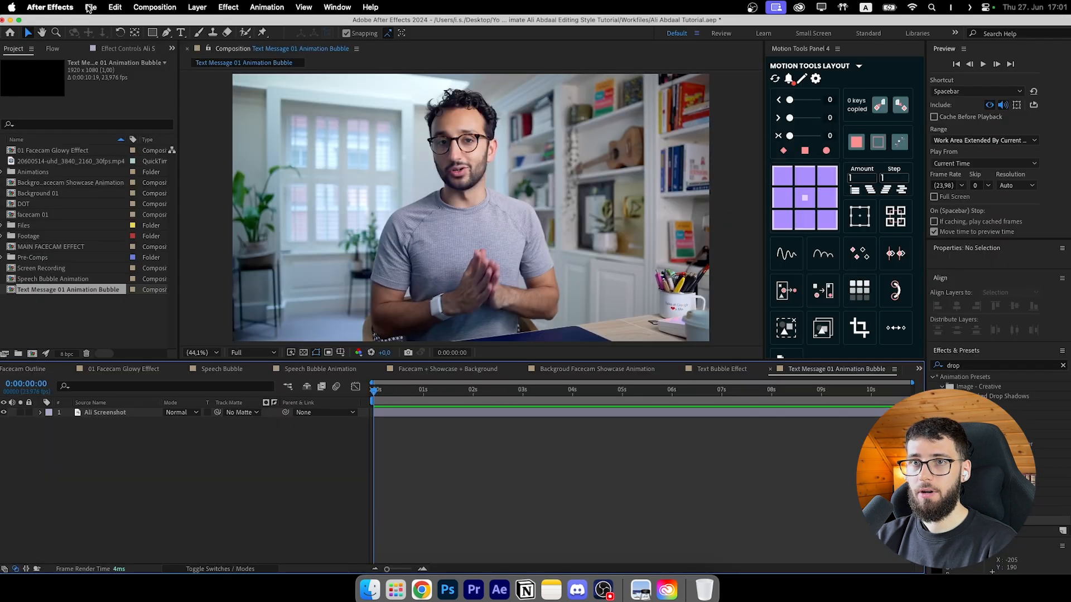
Step: In After Effects, import the IPHONE MESSAGE PROJECT.aep file from the Graphics folder into the current project
{"action": "left_click", "coordinate": [91, 7]}
{"action": "mouse_move", "coordinate": [126, 177]}
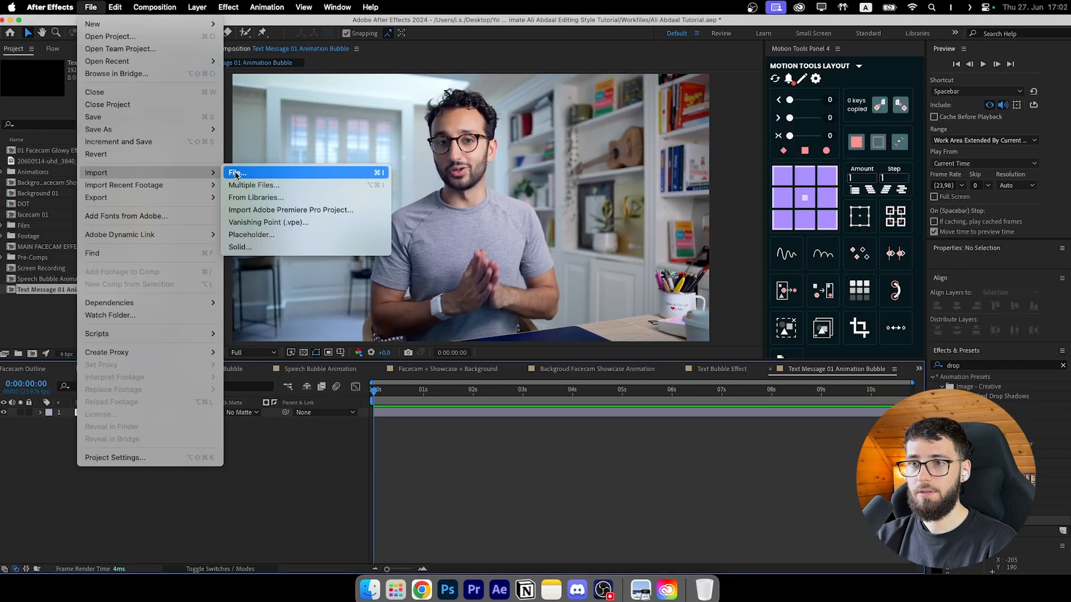
{"action": "left_click", "coordinate": [234, 173]}
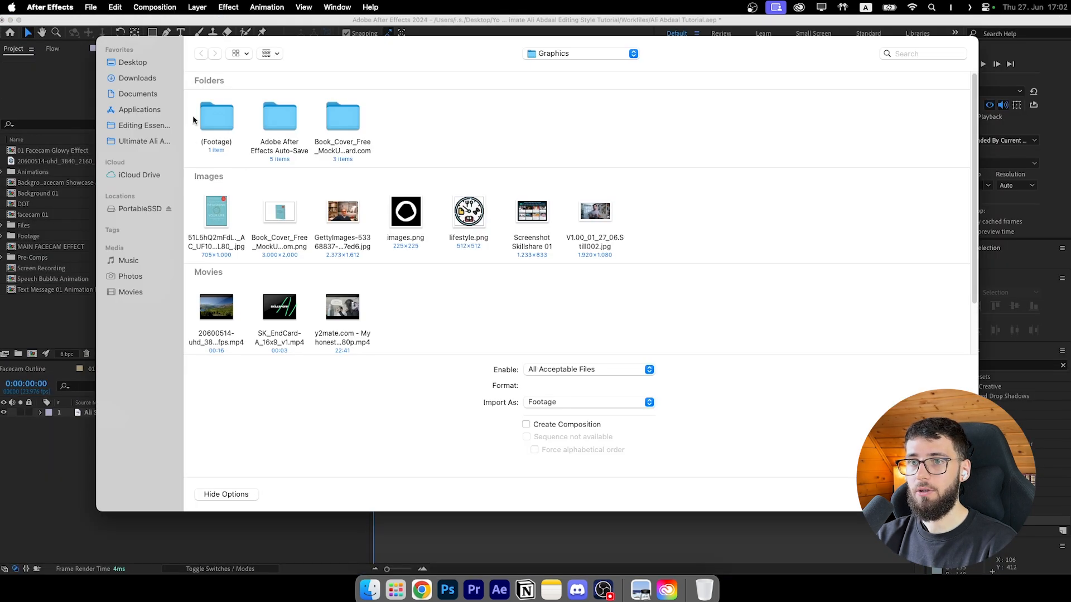
{"action": "scroll", "coordinate": [305, 118], "scroll_direction": "down", "scroll_amount": 4}
{"action": "left_click", "coordinate": [280, 305]}
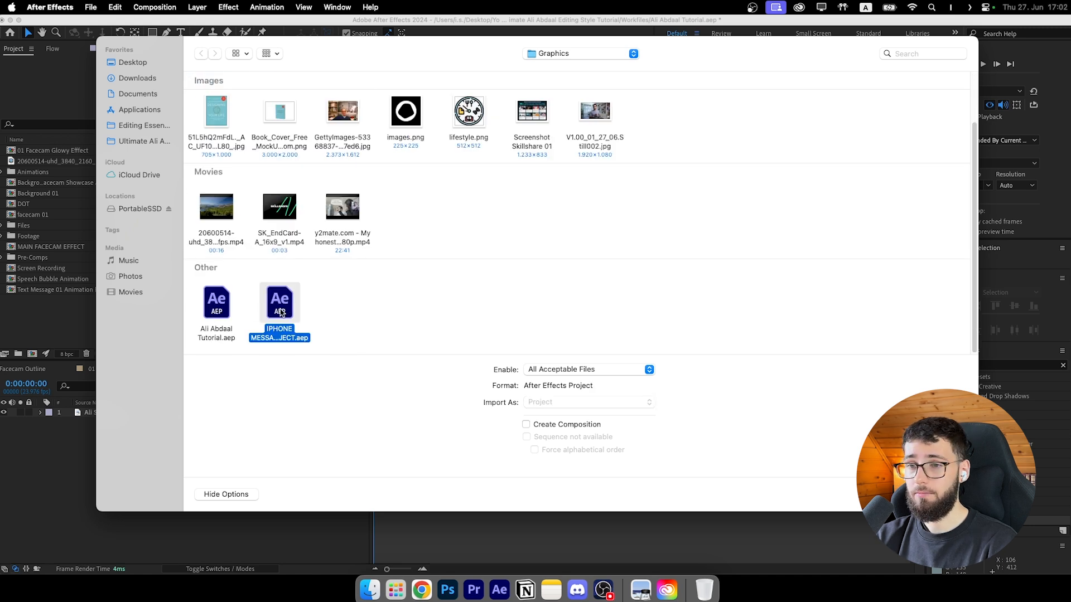
{"action": "double_click", "coordinate": [281, 311]}
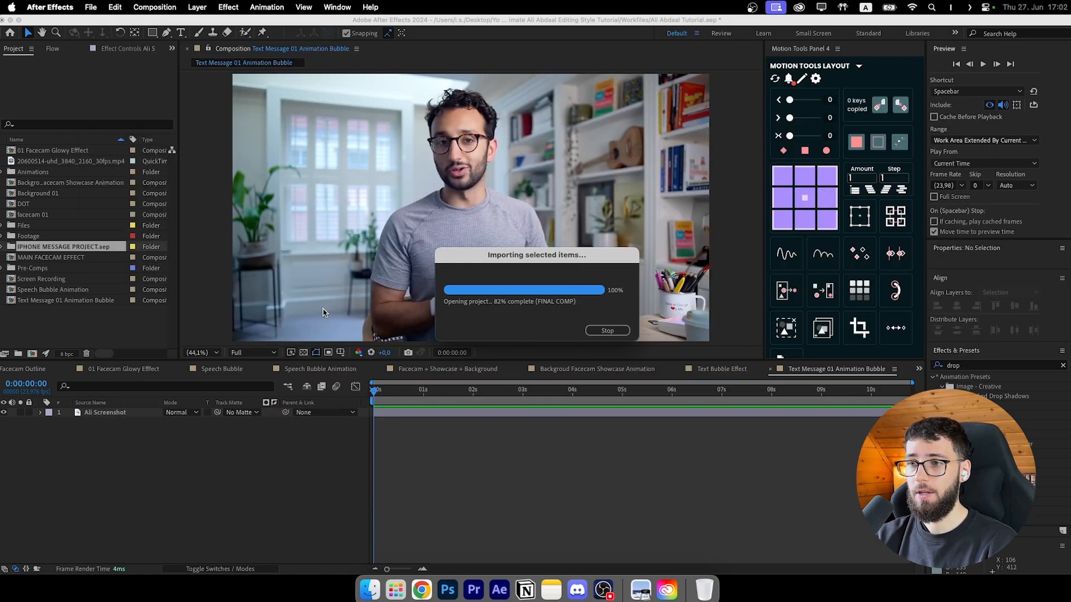
Step: Add FINAL COMP from the imported RENDER COMPS folder to the Text Message 01 Animation Bubble composition and scale it to 50%
{"action": "left_click", "coordinate": [1, 250]}
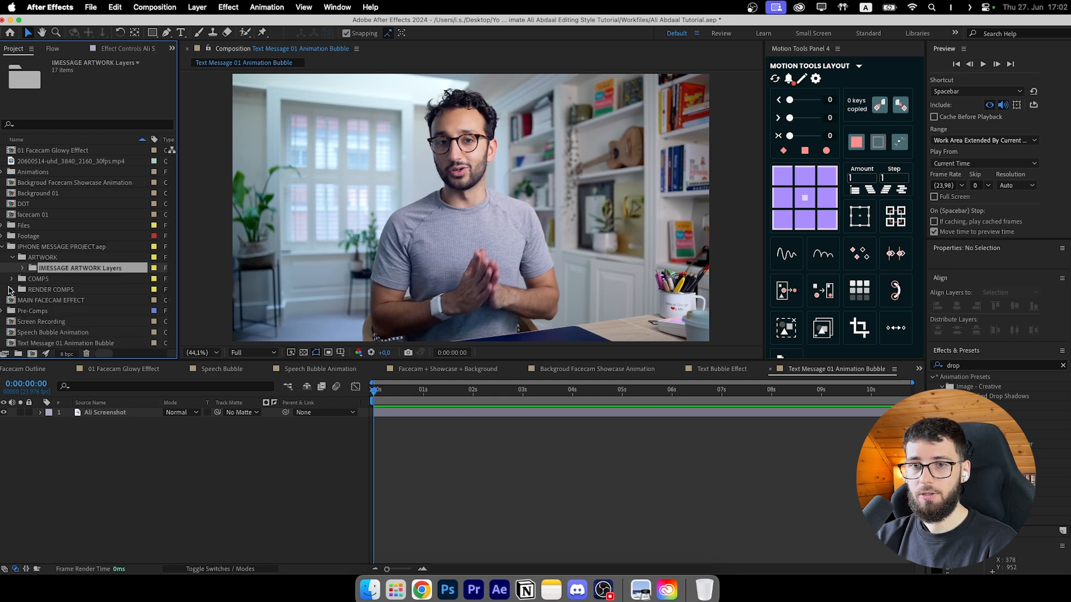
{"action": "left_click_drag", "start_coordinate": [56, 300], "coordinate": [144, 418]}
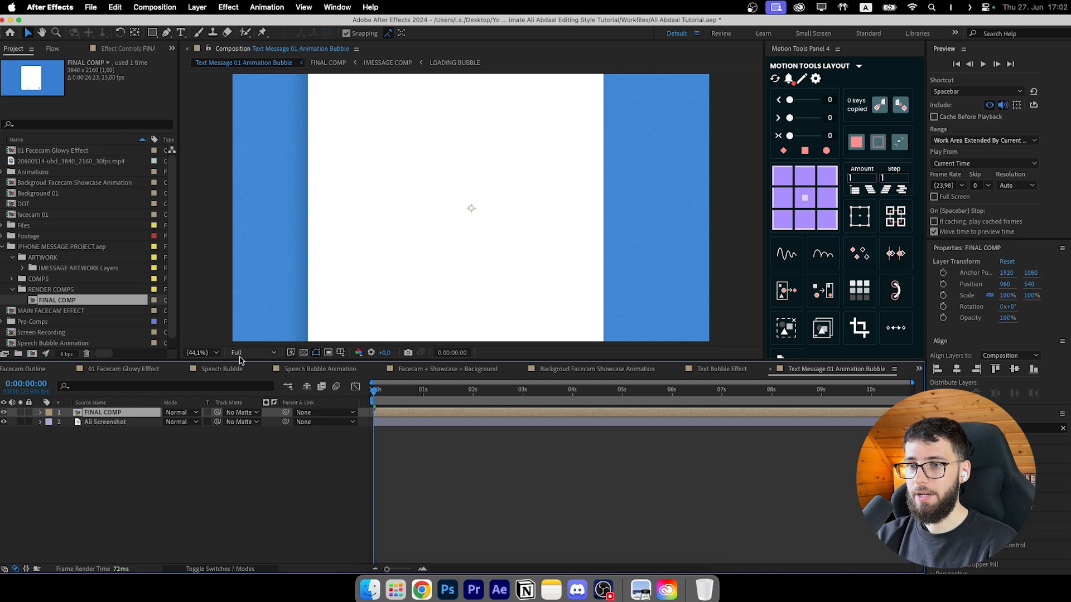
{"action": "left_click_drag", "start_coordinate": [1008, 295], "coordinate": [976, 299]}
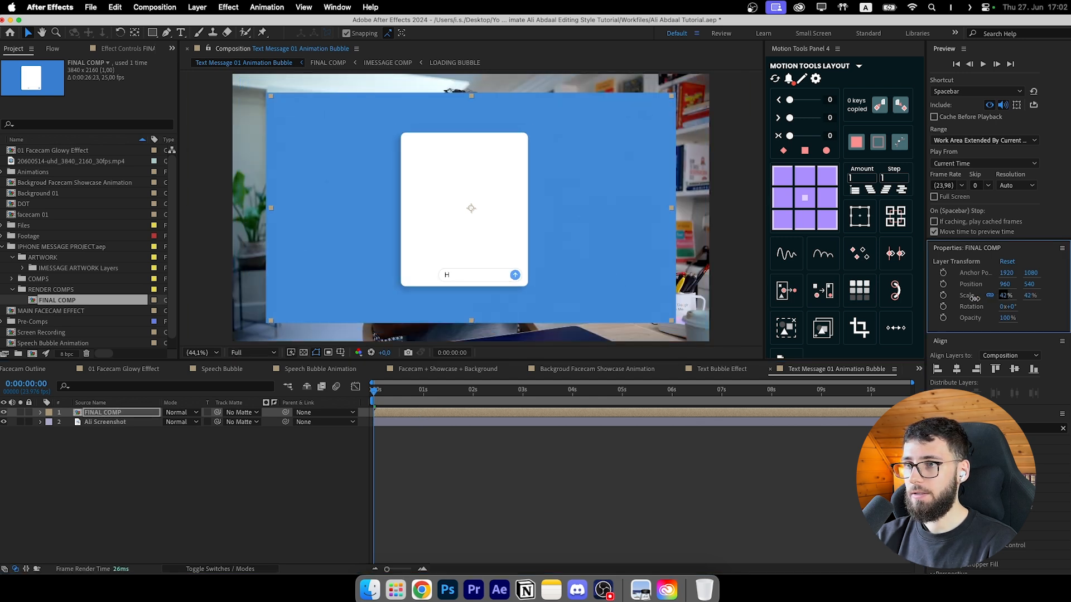
{"action": "left_click", "coordinate": [1000, 300]}
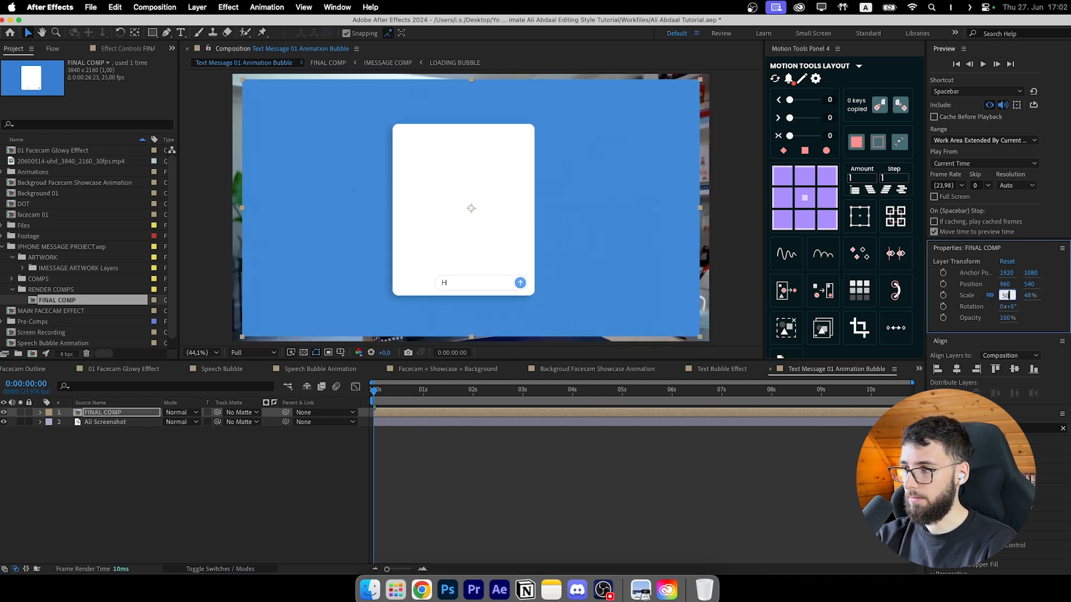
{"action": "type", "text": "50"}
{"action": "key", "text": "Return"}
Step: Preview the message animation and open the IMESSAGE COMP nested inside FINAL COMP
{"action": "left_click", "coordinate": [424, 474]}
{"action": "left_click_drag", "start_coordinate": [403, 392], "coordinate": [463, 407]}
{"action": "double_click", "coordinate": [100, 413]}
{"action": "double_click", "coordinate": [100, 413]}
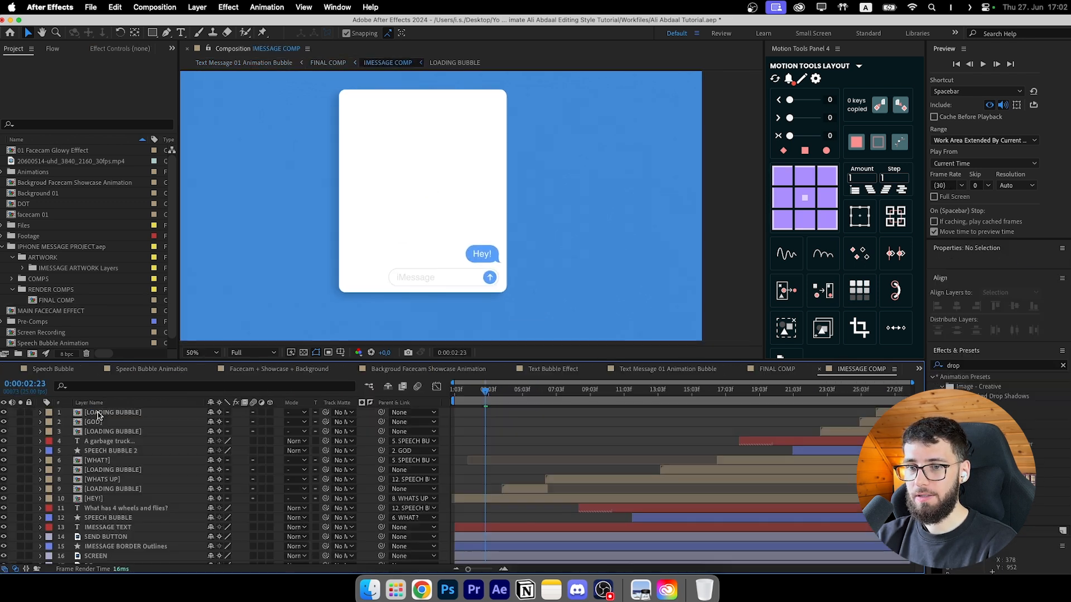
Step: Delete the IMESSAGE TEXT, SEND BUTTON, IMESSAGE BORDER Outlines, SCREEN and BG layers from IMESSAGE COMP
{"action": "scroll", "coordinate": [227, 480], "scroll_direction": "down", "scroll_amount": 1}
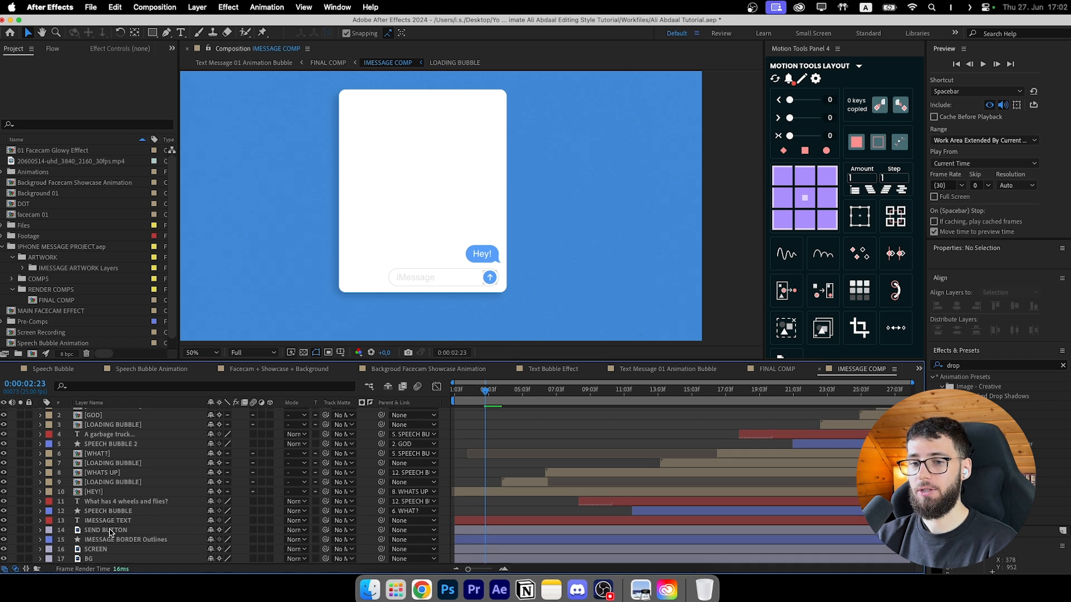
{"action": "left_click", "coordinate": [105, 530]}
{"action": "left_click", "coordinate": [108, 539]}
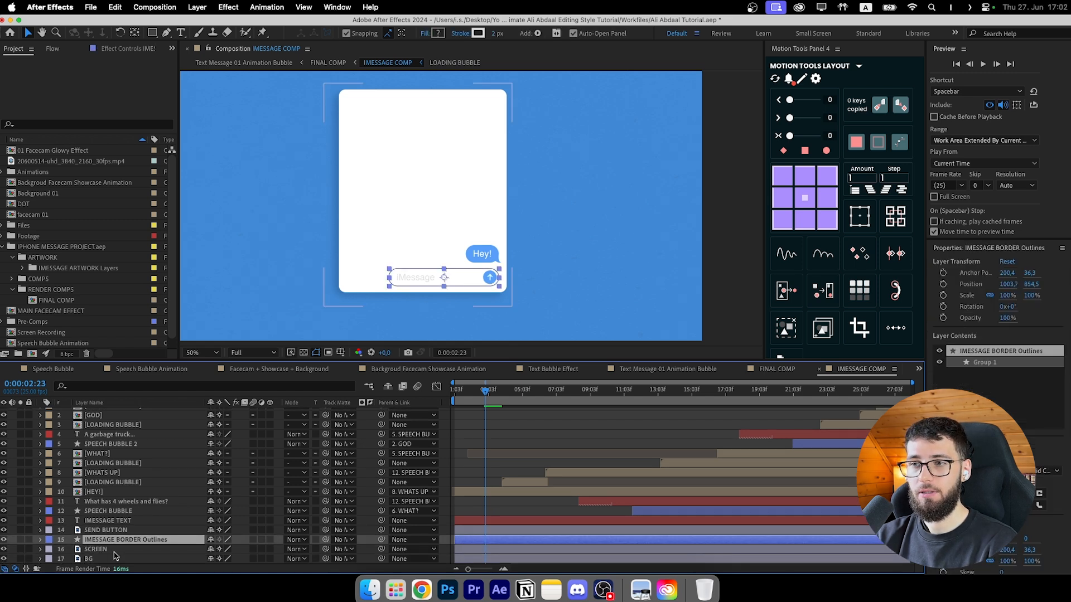
{"action": "scroll", "coordinate": [114, 527], "scroll_direction": "up", "scroll_amount": 1}
{"action": "scroll", "coordinate": [116, 525], "scroll_direction": "down", "scroll_amount": 1}
{"action": "left_click", "coordinate": [110, 559]}
{"action": "left_click", "coordinate": [110, 551], "text": "shift"}
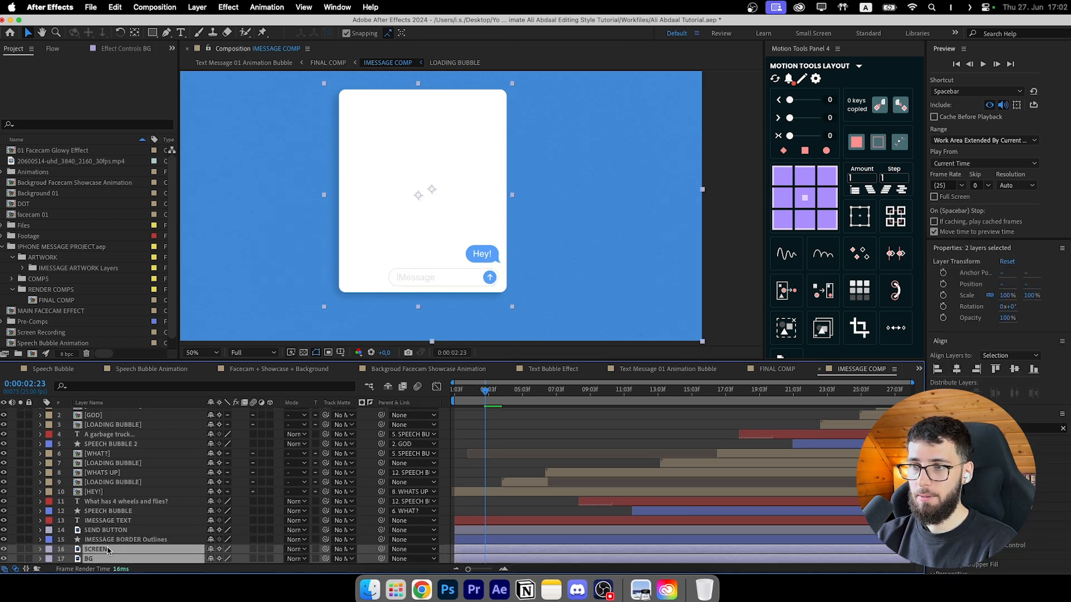
{"action": "key", "text": "Delete"}
{"action": "left_click", "coordinate": [105, 550]}
Step: Delete every remaining layer except WHATS UP and the LOADING BUBBLE that plays just before it
{"action": "left_click_drag", "start_coordinate": [528, 403], "coordinate": [537, 402]}
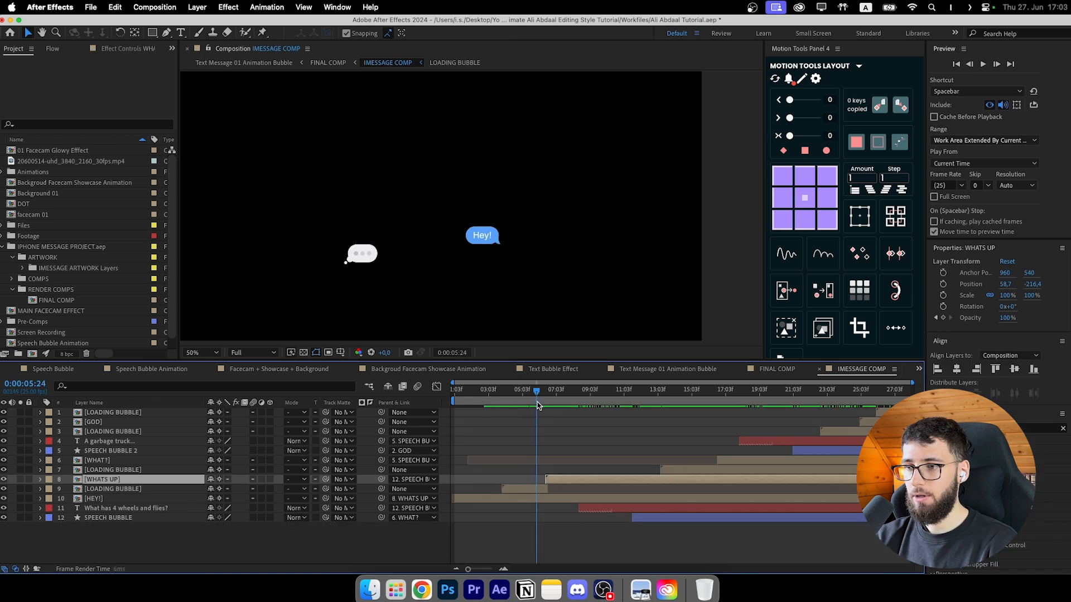
{"action": "left_click", "coordinate": [99, 491], "text": "shift"}
{"action": "left_click", "coordinate": [101, 490]}
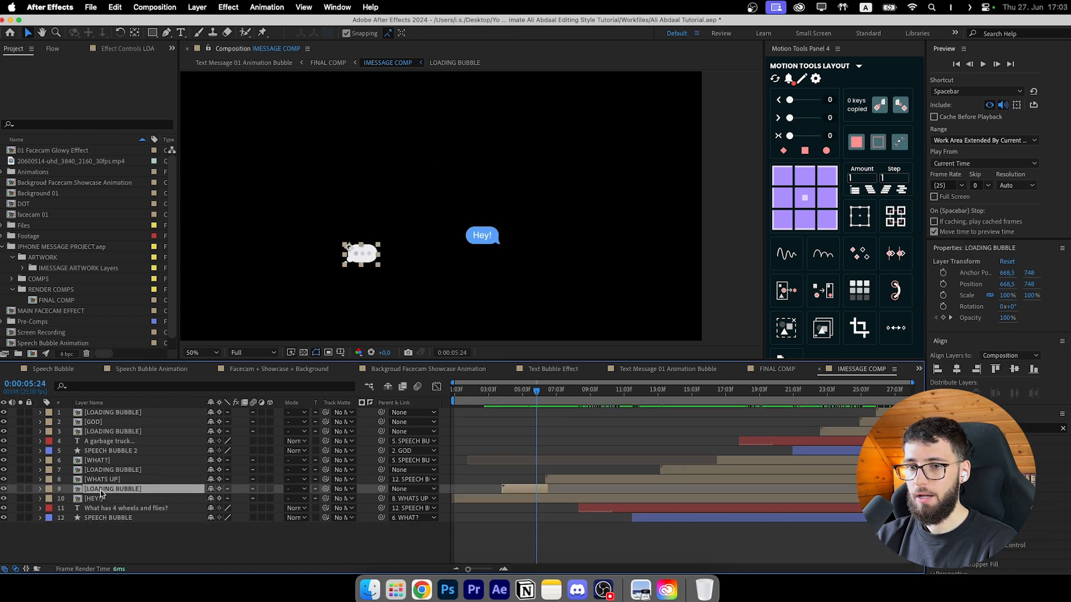
{"action": "left_click_drag", "start_coordinate": [526, 391], "coordinate": [590, 390]}
{"action": "left_click", "coordinate": [87, 475]}
{"action": "left_click_drag", "start_coordinate": [99, 536], "coordinate": [98, 410]}
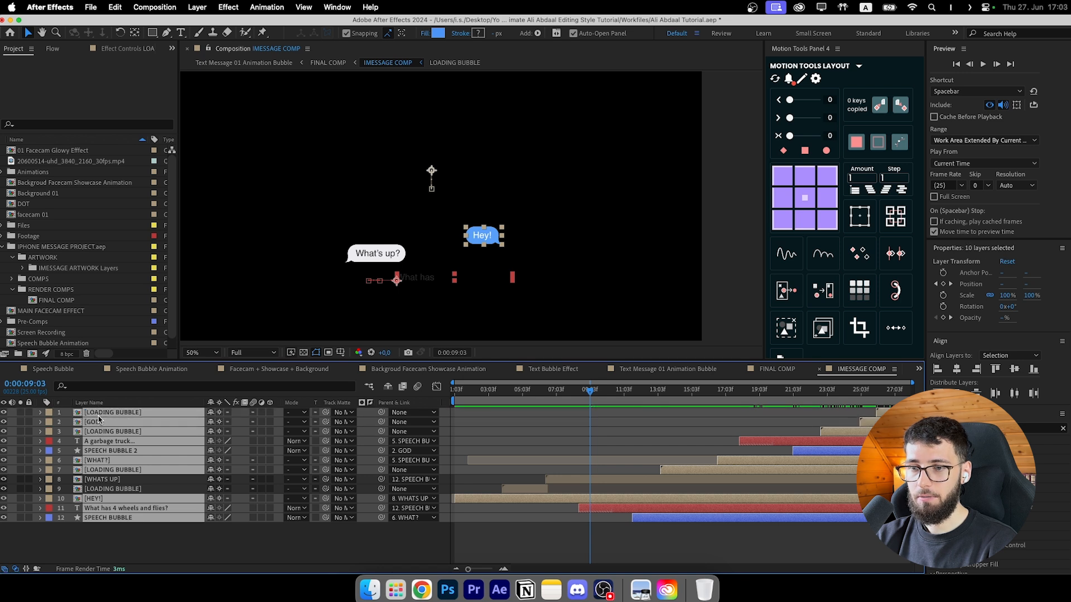
{"action": "key", "text": "Delete"}
Step: Transfer the WHATS UP and LOADING BUBBLE layers into the Text Message 01 Animation Bubble composition and shift them to start at its beginning
{"action": "left_click", "coordinate": [98, 415]}
{"action": "left_click", "coordinate": [576, 475]}
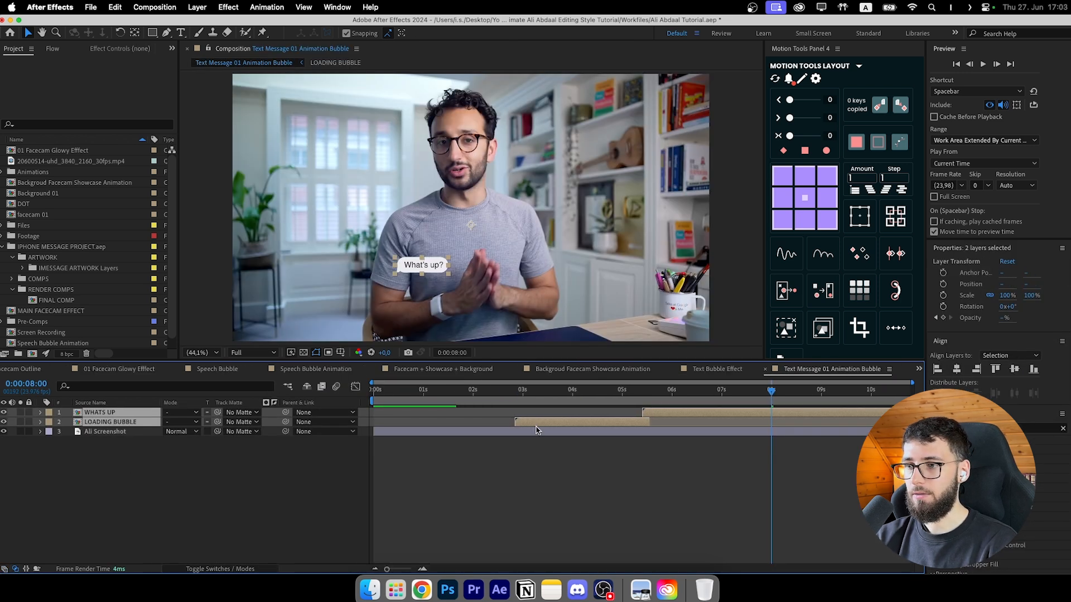
{"action": "left_click_drag", "start_coordinate": [407, 424], "coordinate": [471, 437]}
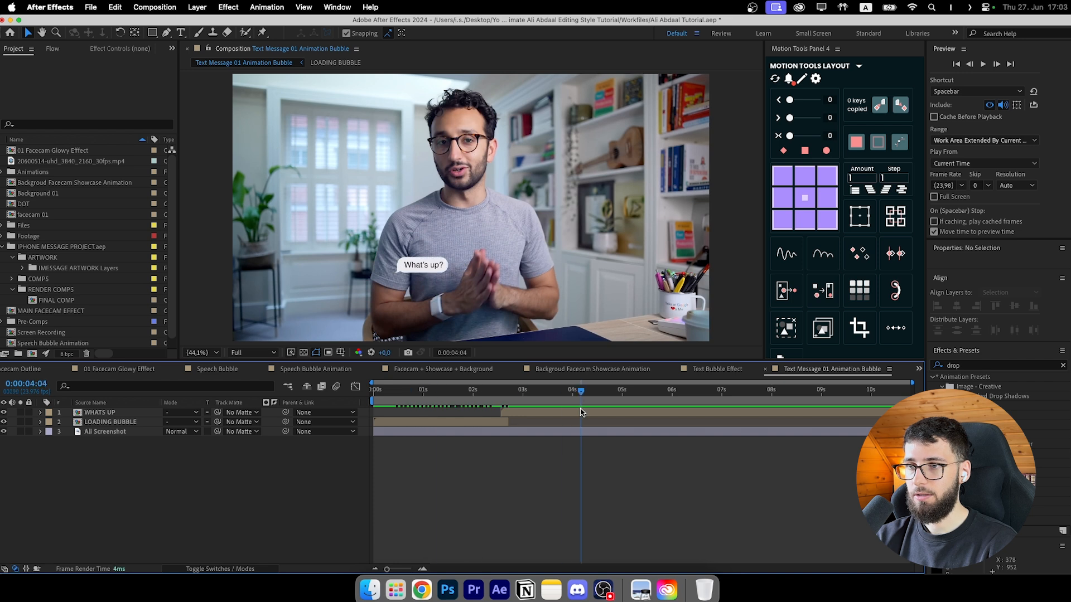
Step: Move the message bubbles beside the man's elbow near the mug and check the LOADING BUBBLE layer there
{"action": "left_click", "coordinate": [409, 268]}
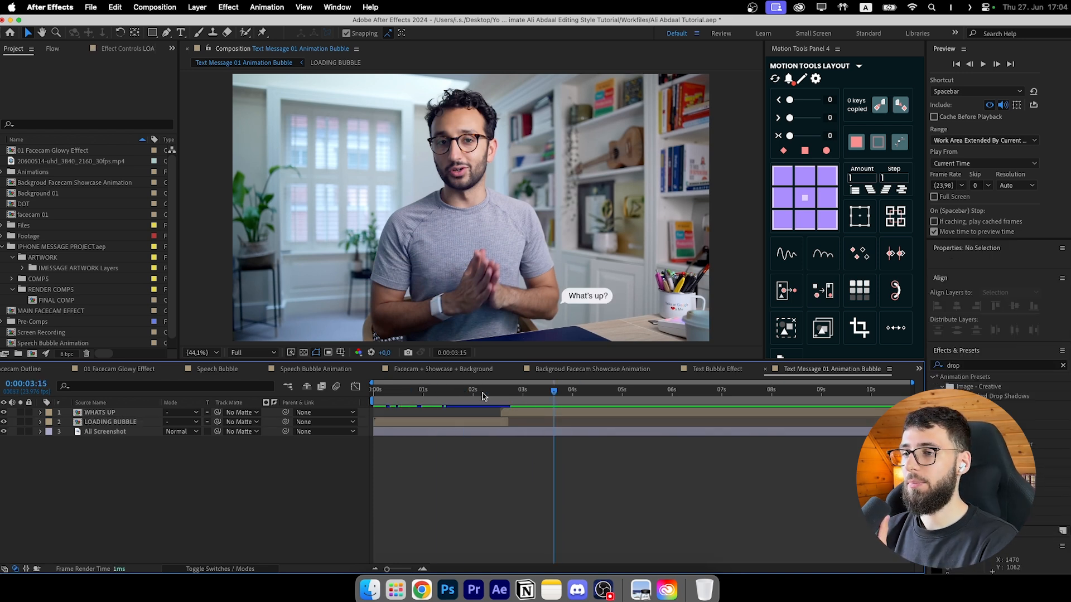
{"action": "left_click_drag", "start_coordinate": [482, 397], "coordinate": [463, 396]}
{"action": "left_click", "coordinate": [473, 419]}
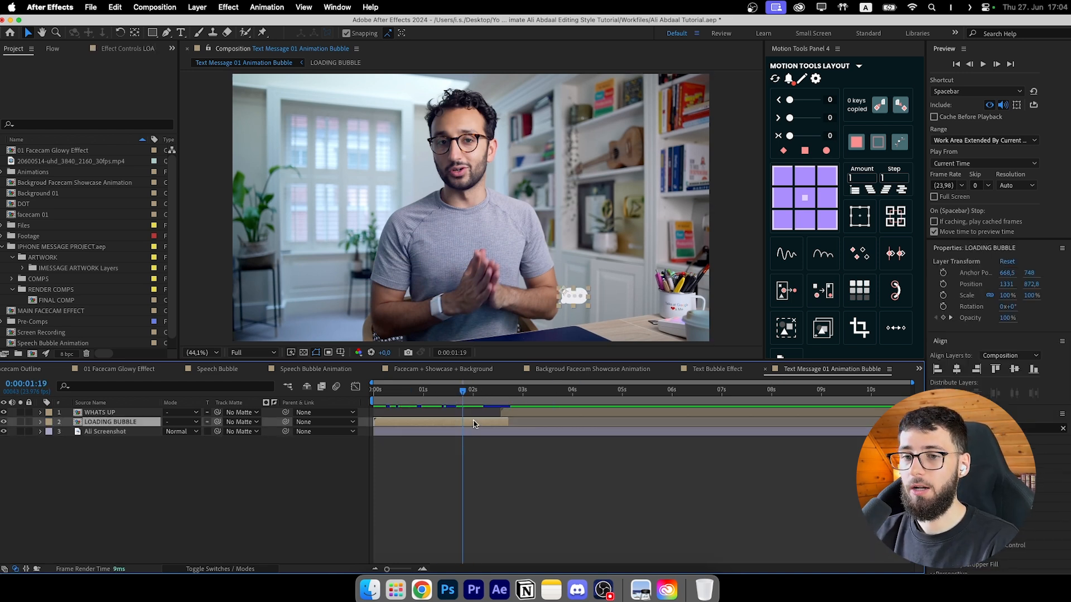
{"action": "left_click", "coordinate": [722, 468]}
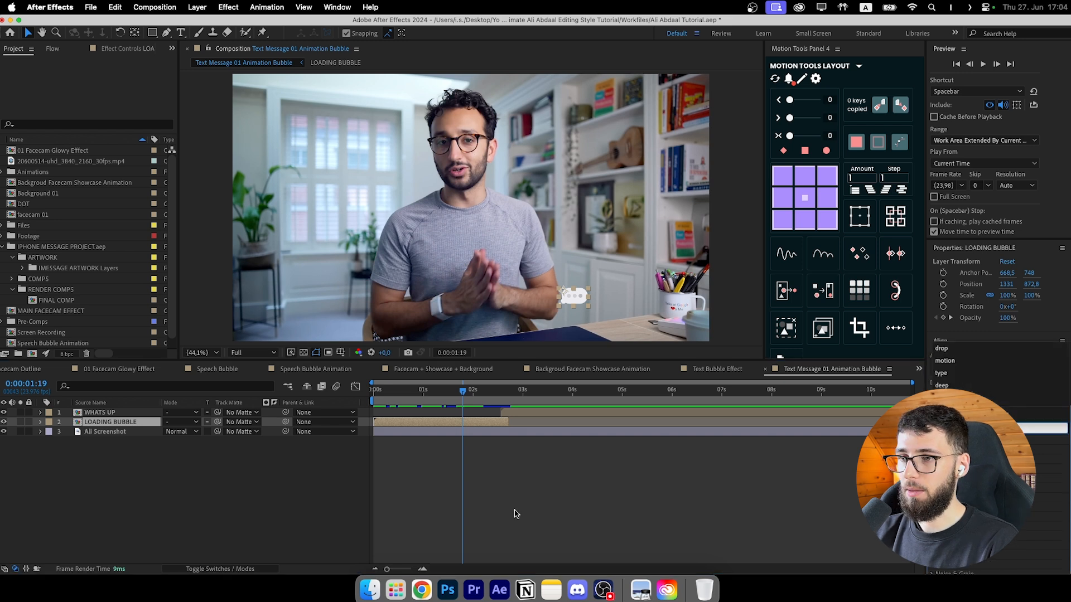
Step: Apply a blue Fill effect to Layer 14, Layer 15 and Layer 16 in the LOADING BUBBLE composition
{"action": "double_click", "coordinate": [453, 422]}
{"action": "left_click", "coordinate": [104, 414]}
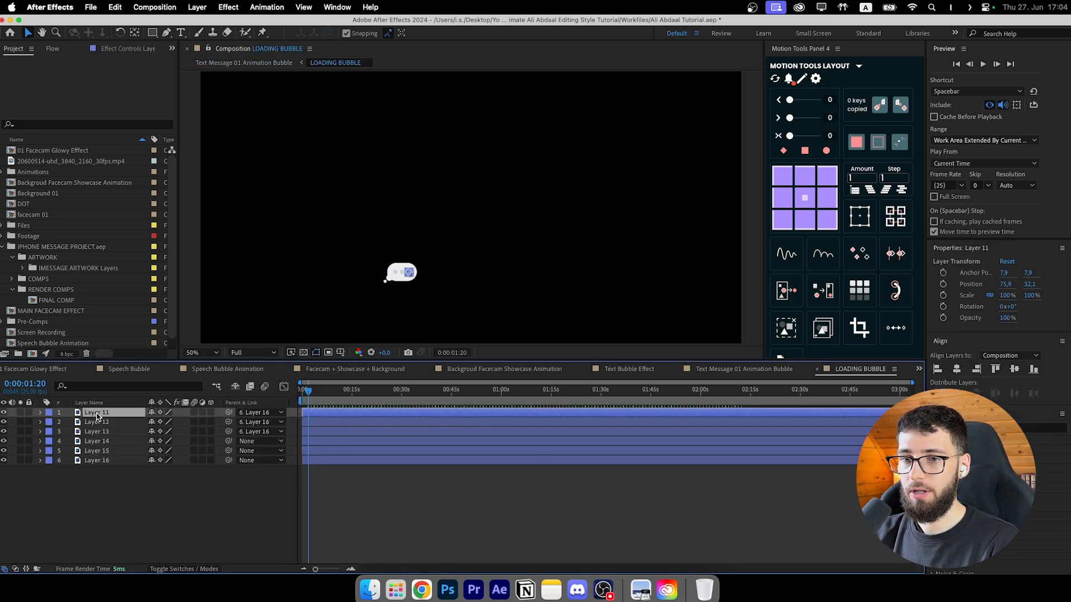
{"action": "left_click", "coordinate": [117, 461]}
{"action": "left_click", "coordinate": [4, 461]}
{"action": "left_click", "coordinate": [4, 461]}
{"action": "left_click", "coordinate": [99, 452]}
{"action": "left_click", "coordinate": [98, 442]}
{"action": "left_click", "coordinate": [101, 461], "text": "shift"}
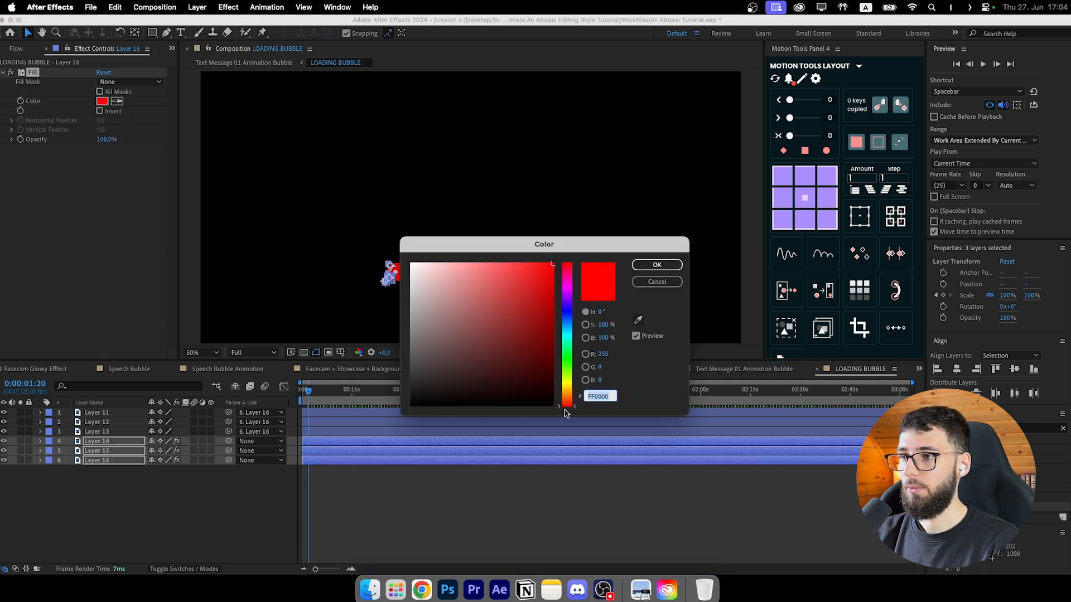
{"action": "left_click_drag", "start_coordinate": [566, 414], "coordinate": [569, 330]}
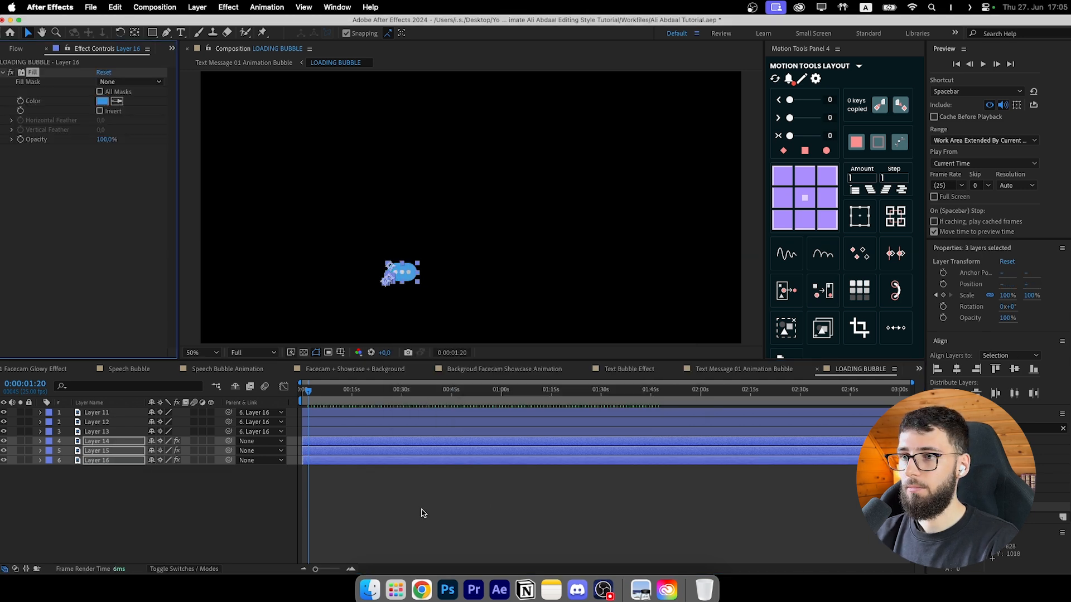
{"action": "left_click", "coordinate": [416, 530]}
Step: Copy the blue Fill effect from Layer 15 onto the GREY BUBBLE 1 layer in the WHATS UP composition
{"action": "left_click_drag", "start_coordinate": [329, 390], "coordinate": [302, 390]}
{"action": "left_click", "coordinate": [97, 451]}
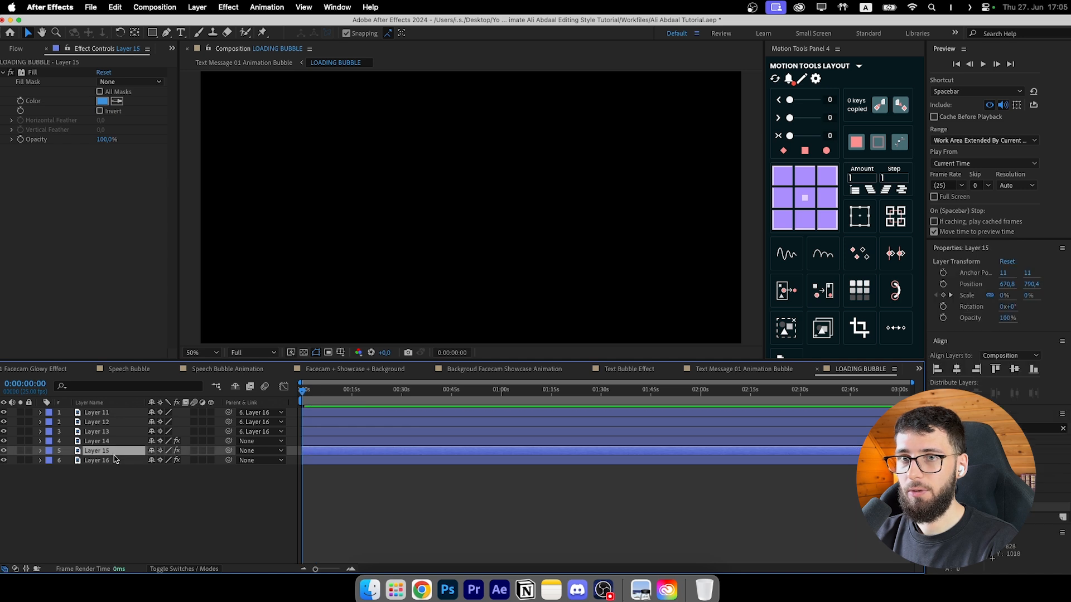
{"action": "left_click", "coordinate": [33, 73]}
{"action": "left_click", "coordinate": [787, 373]}
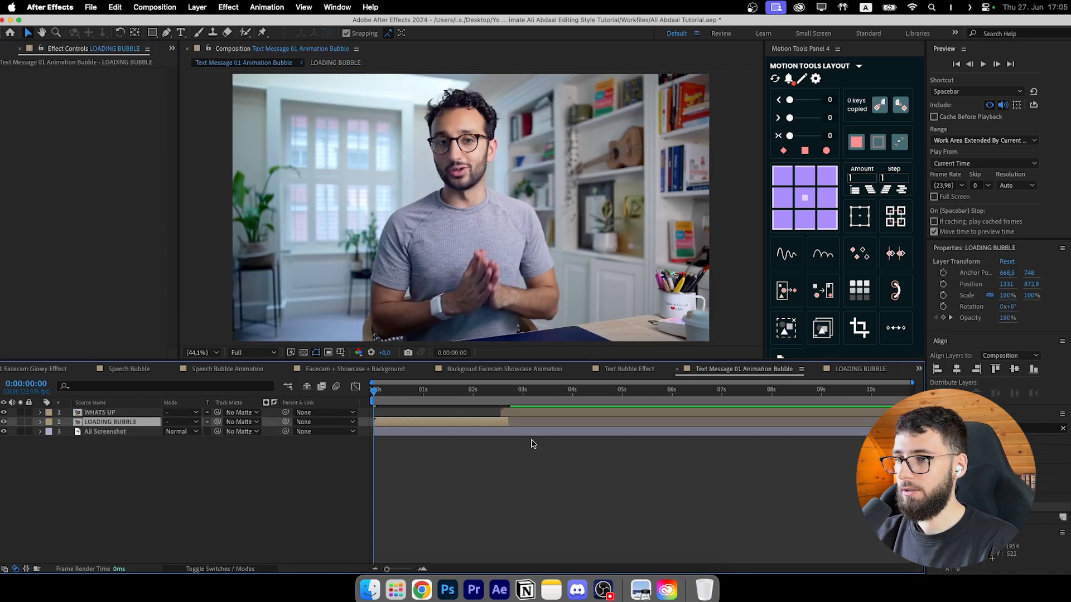
{"action": "left_click", "coordinate": [547, 392]}
{"action": "double_click", "coordinate": [551, 413]}
{"action": "left_click", "coordinate": [118, 422]}
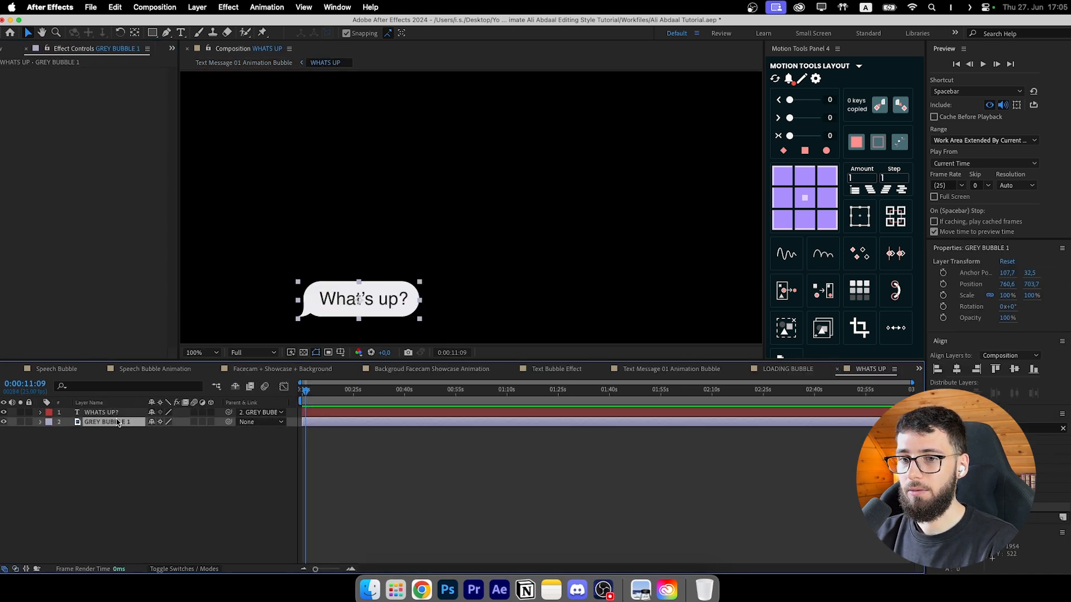
{"action": "key", "text": "super+v"}
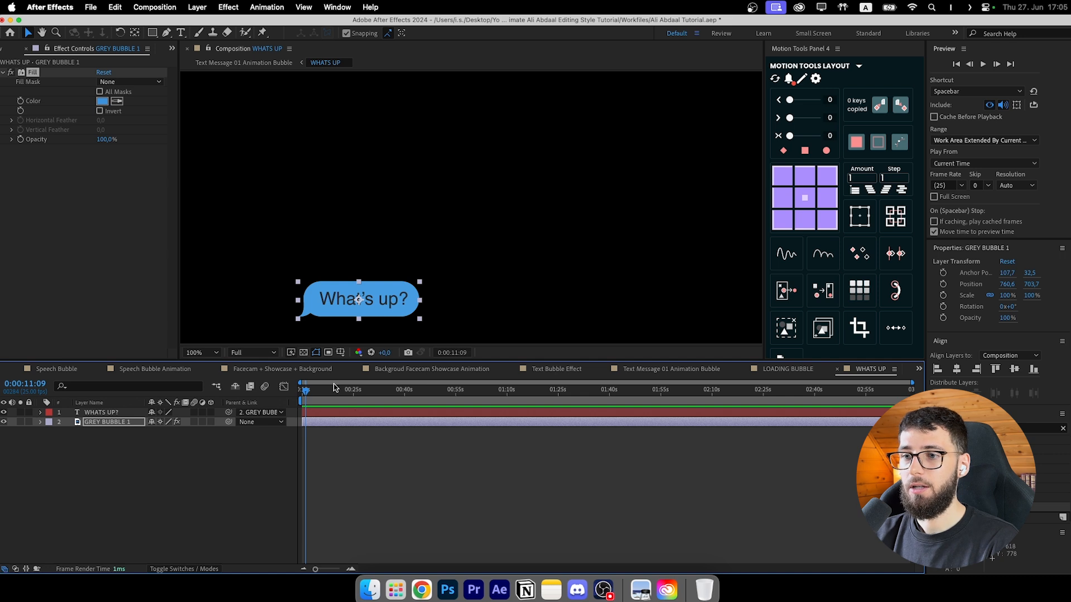
Step: Set the fill color of the WHATS UP? text layer to white, FFFFFF
{"action": "left_click", "coordinate": [358, 413]}
{"action": "left_click", "coordinate": [949, 416]}
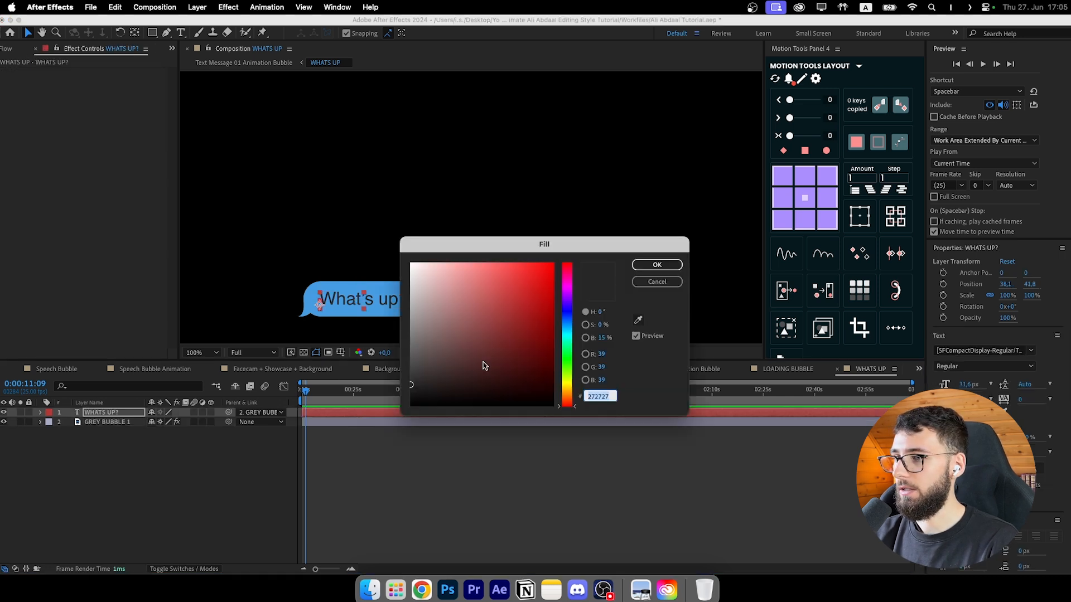
{"action": "left_click_drag", "start_coordinate": [417, 341], "coordinate": [376, 232]}
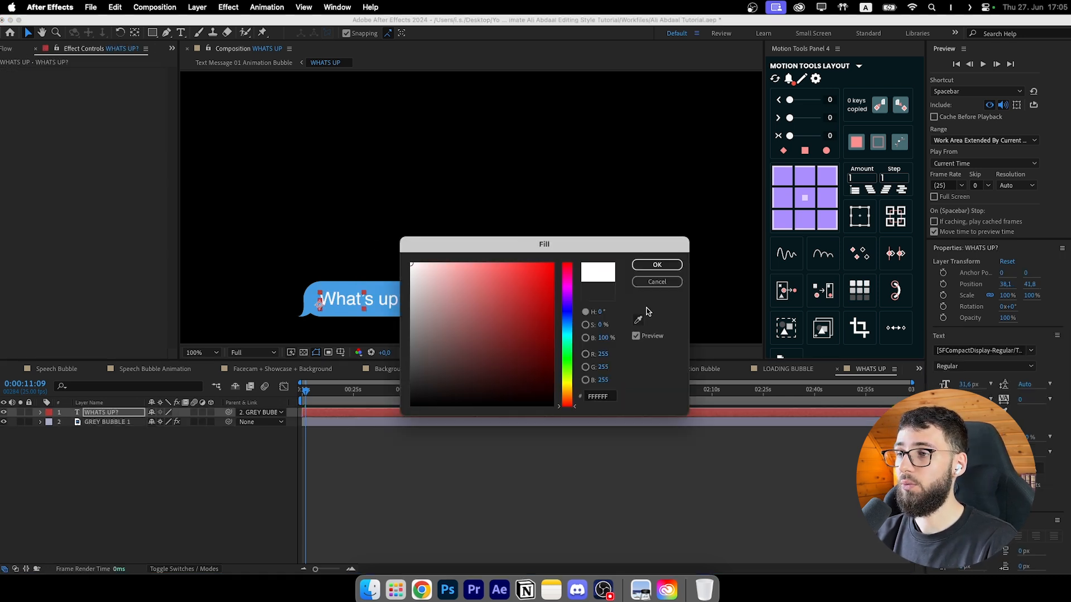
{"action": "left_click", "coordinate": [658, 265]}
Step: Flip GREY BUBBLE 1 horizontally so its tail points right while the message text still reads normally
{"action": "left_click", "coordinate": [420, 423]}
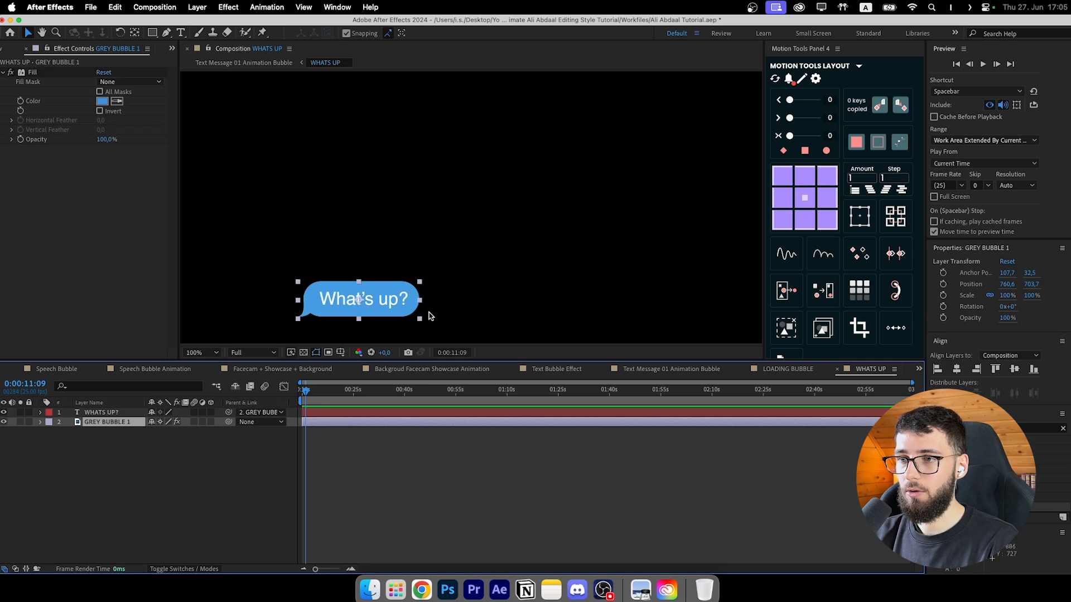
{"action": "left_click", "coordinate": [152, 33]}
{"action": "scroll", "coordinate": [370, 285], "scroll_direction": "up", "scroll_amount": 1}
{"action": "key", "text": "space"}
{"action": "left_click_drag", "start_coordinate": [540, 295], "coordinate": [528, 177]}
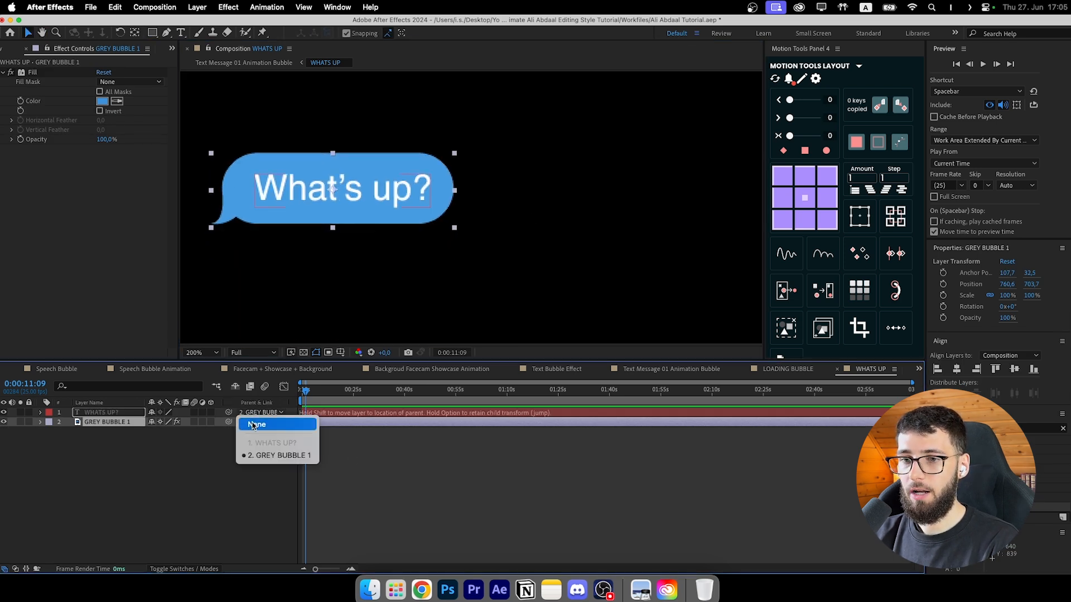
{"action": "left_click", "coordinate": [265, 425]}
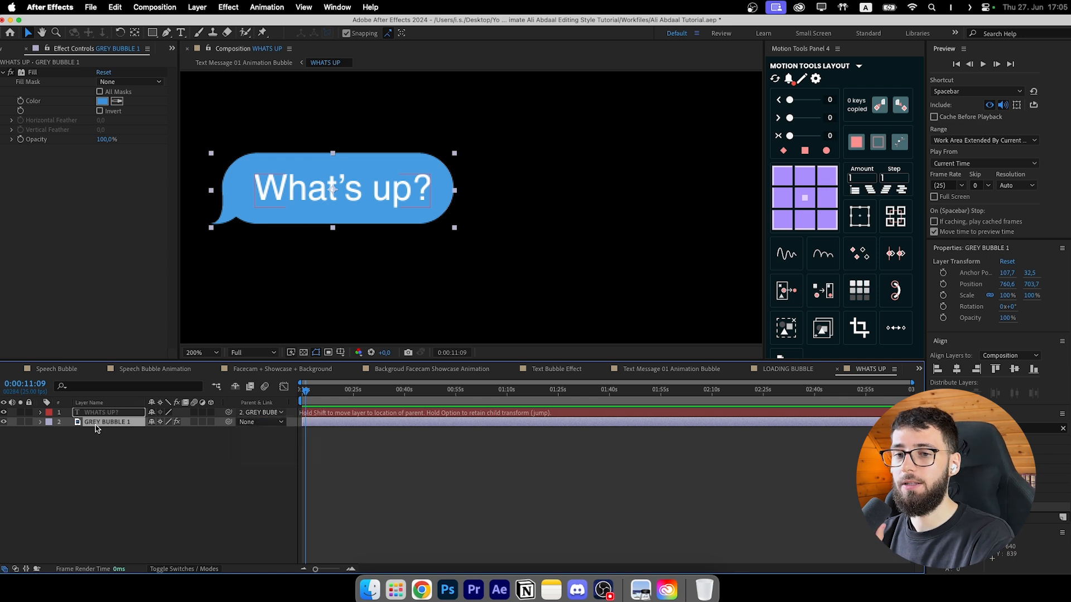
{"action": "left_click_drag", "start_coordinate": [212, 191], "coordinate": [505, 184]}
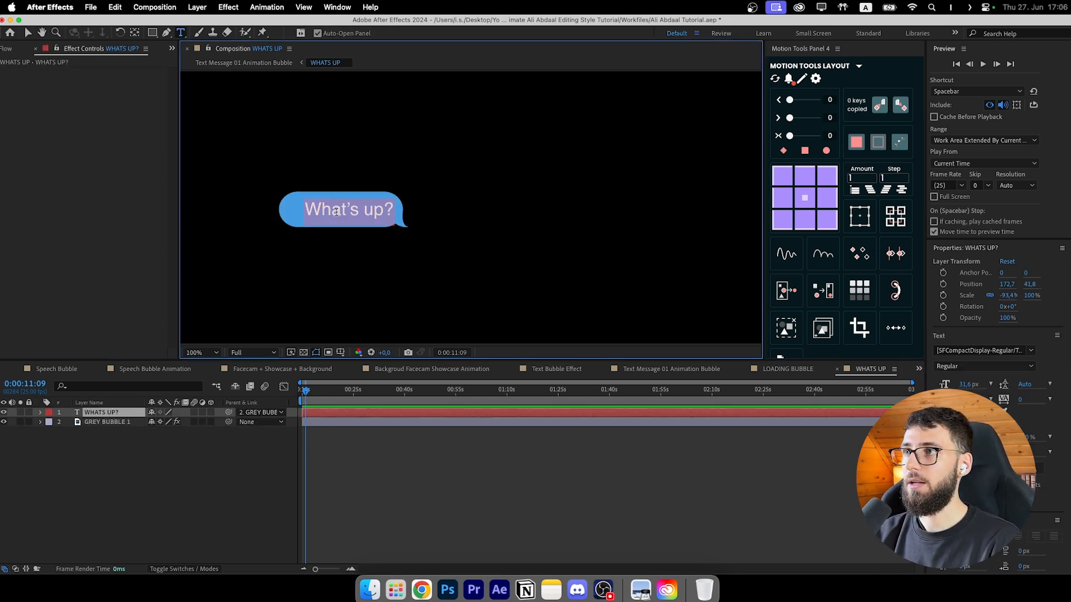
Step: Replace the message text with "Thank you Ali! That conversation was so helpful!" and move the bubble behind the end of that line
{"action": "type", "text": "Thank you Ali! That conversation was so helpful!"}
{"action": "left_click", "coordinate": [391, 423]}
{"action": "key", "text": "v"}
{"action": "left_click_drag", "start_coordinate": [330, 201], "coordinate": [621, 199]}
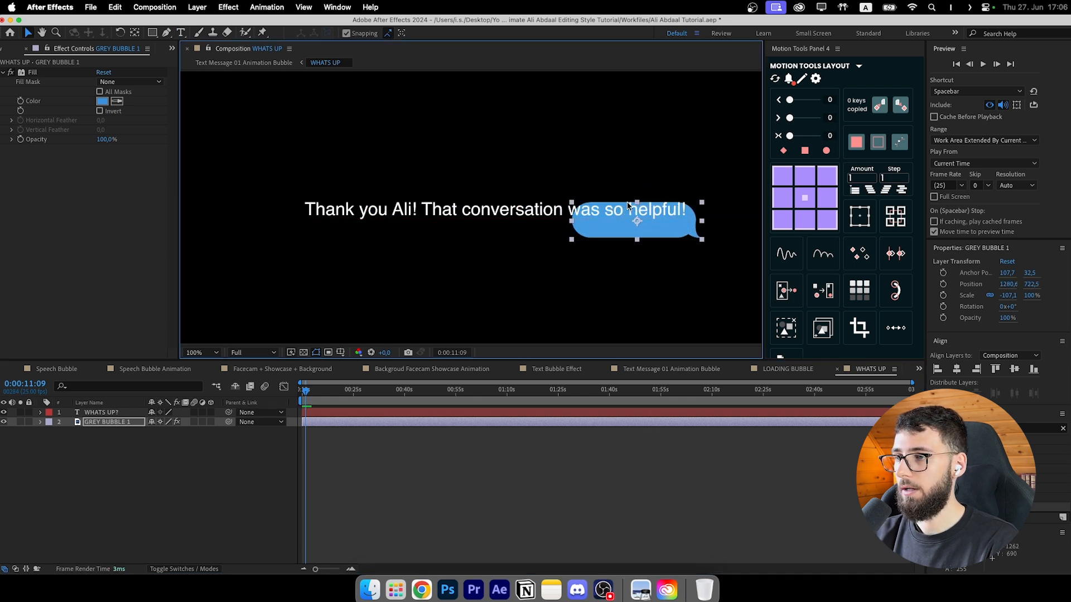
{"action": "scroll", "coordinate": [668, 217], "scroll_direction": "up", "scroll_amount": 1}
{"action": "left_click_drag", "start_coordinate": [662, 235], "coordinate": [661, 218]}
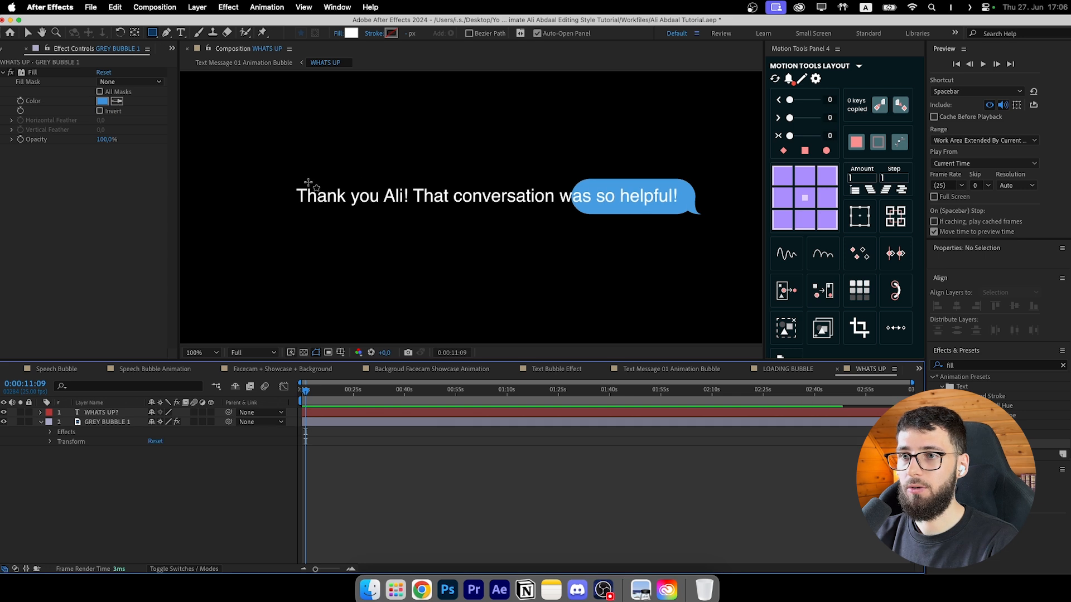
Step: Extend the bubble behind the whole message with a rectangle in its sampled blue, stacked beneath the text and aligned with the bubble
{"action": "left_click", "coordinate": [351, 33]}
{"action": "left_click", "coordinate": [638, 320]}
{"action": "left_click", "coordinate": [636, 204]}
{"action": "left_click", "coordinate": [657, 264]}
{"action": "left_click_drag", "start_coordinate": [601, 214], "coordinate": [289, 179]}
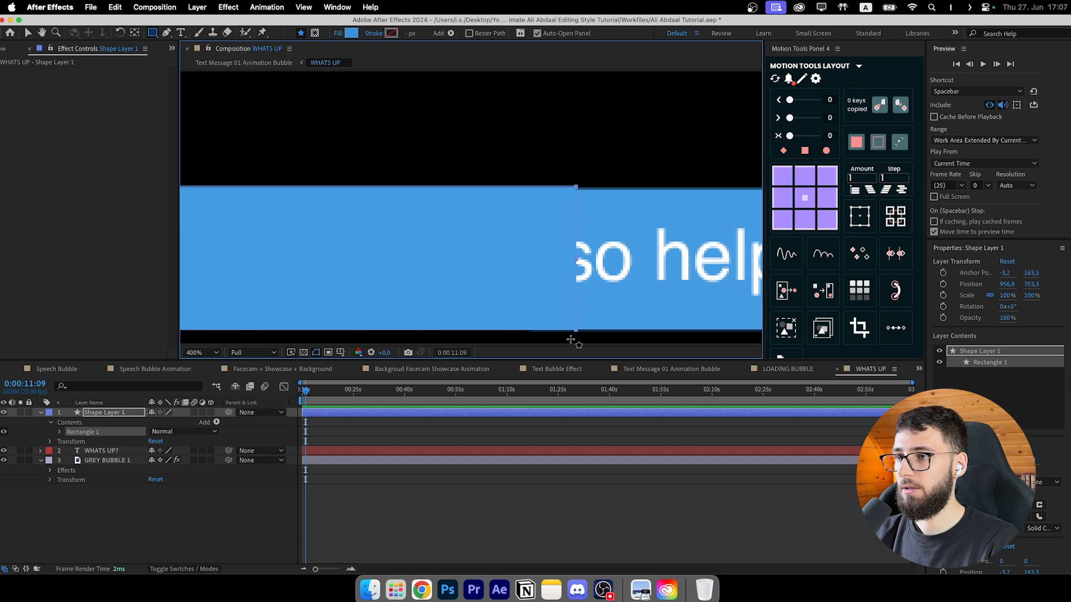
{"action": "left_click_drag", "start_coordinate": [105, 412], "coordinate": [115, 456]}
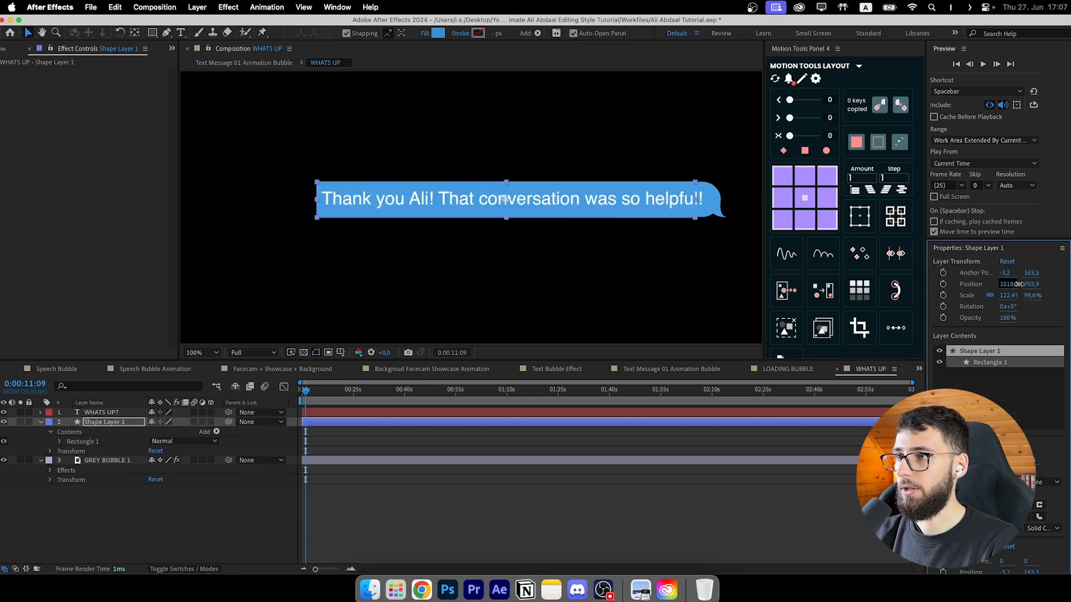
{"action": "left_click_drag", "start_coordinate": [1018, 284], "coordinate": [1018, 282]}
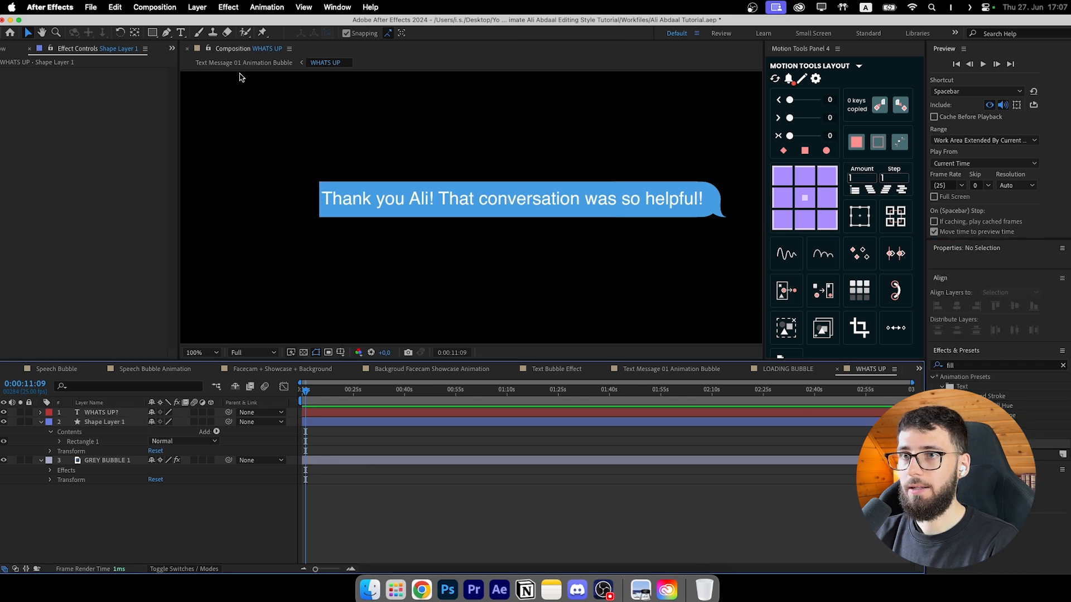
Step: Round off the left end of the message bubble with a matching blue ellipse placed beneath the text layer
{"action": "left_click", "coordinate": [153, 34]}
{"action": "scroll", "coordinate": [297, 215], "scroll_direction": "up", "scroll_amount": 1}
{"action": "scroll", "coordinate": [296, 215], "scroll_direction": "up", "scroll_amount": 2}
{"action": "mouse_move", "coordinate": [466, 152]}
{"action": "left_mouse_down"}
{"action": "mouse_move", "coordinate": [429, 247]}
{"action": "mouse_move", "coordinate": [586, 139]}
{"action": "left_mouse_up"}
{"action": "scroll", "coordinate": [448, 228], "scroll_direction": "down", "scroll_amount": 1}
{"action": "key", "text": "super+alt+Home"}
{"action": "key", "text": "v"}
{"action": "left_click_drag", "start_coordinate": [527, 194], "coordinate": [459, 193]}
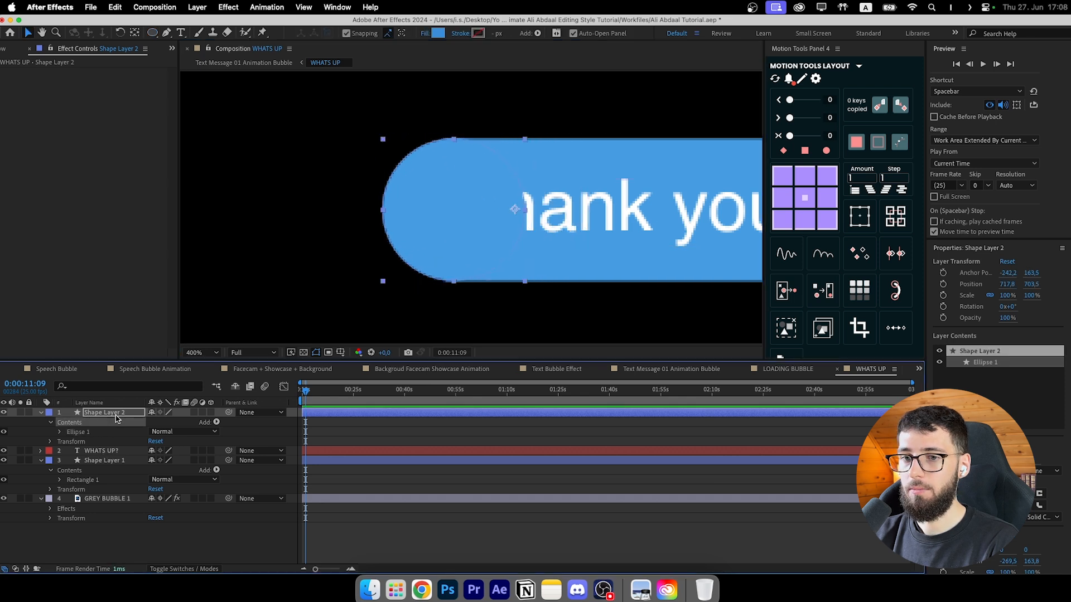
{"action": "left_click_drag", "start_coordinate": [117, 418], "coordinate": [119, 457]}
{"action": "left_click_drag", "start_coordinate": [453, 212], "coordinate": [433, 221]}
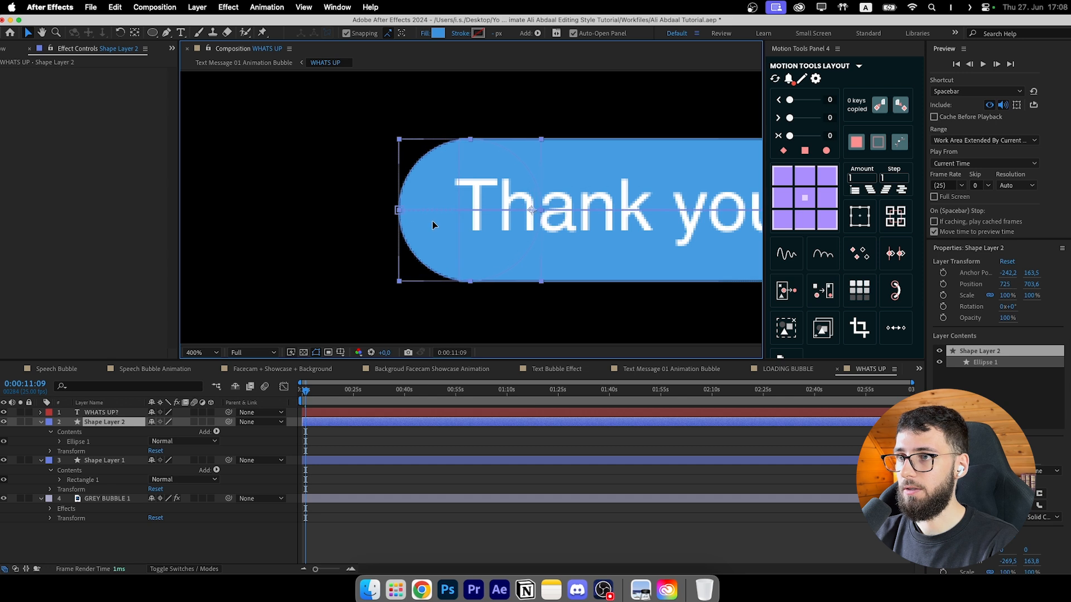
{"action": "left_click", "coordinate": [216, 354]}
{"action": "left_click", "coordinate": [216, 376]}
{"action": "left_click", "coordinate": [604, 518]}
{"action": "scroll", "coordinate": [526, 257], "scroll_direction": "up", "scroll_amount": 2}
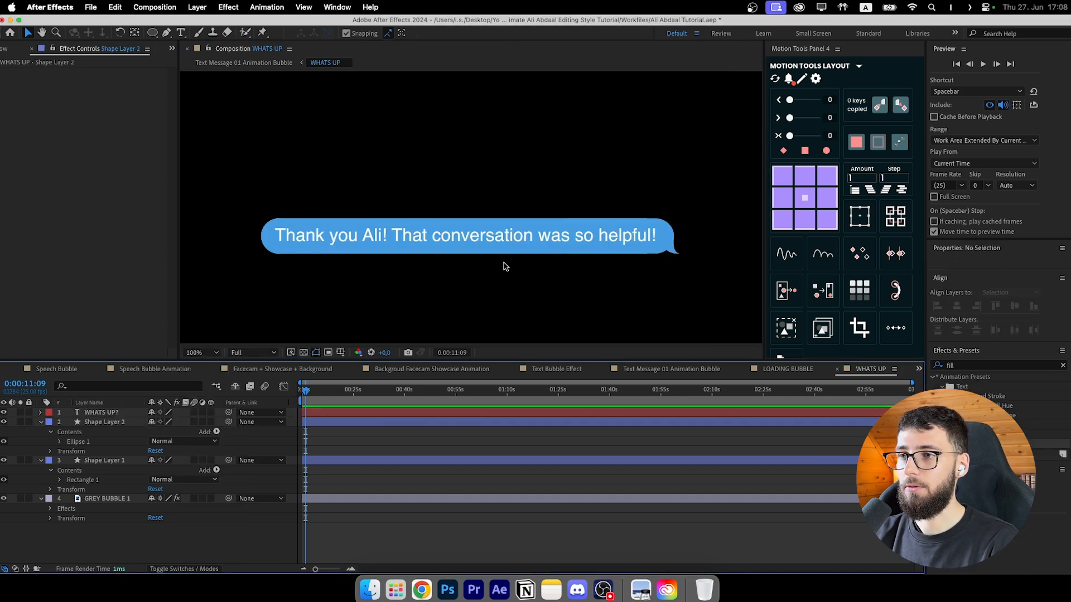
Step: Center the message text inside the extended blue bubble and check the fit
{"action": "left_click", "coordinate": [516, 237]}
{"action": "left_click", "coordinate": [217, 352]}
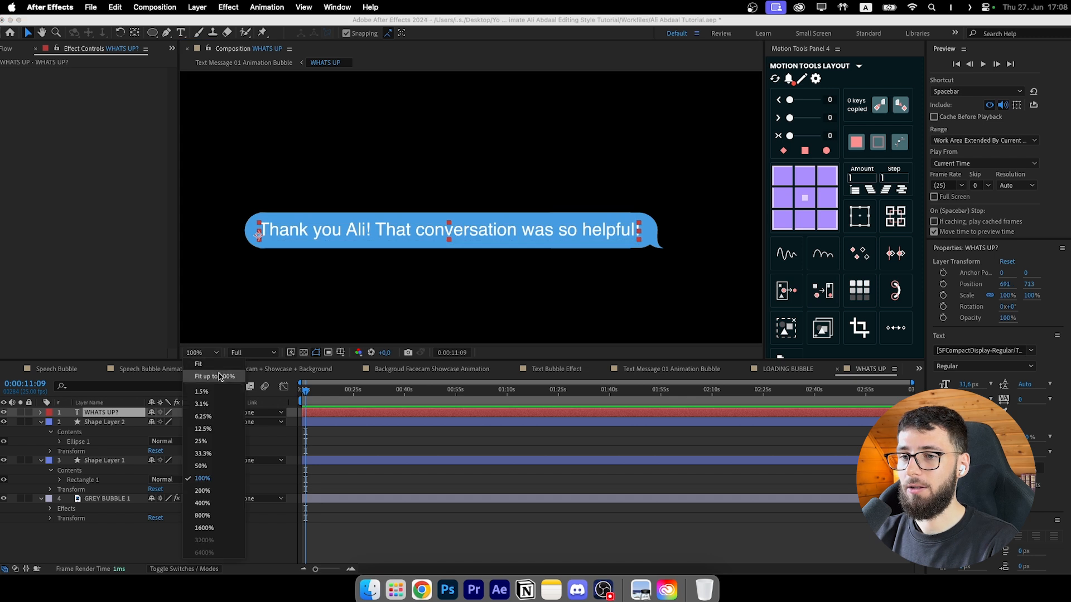
{"action": "left_click", "coordinate": [223, 376]}
{"action": "scroll", "coordinate": [517, 257], "scroll_direction": "up", "scroll_amount": 1}
{"action": "scroll", "coordinate": [518, 258], "scroll_direction": "up", "scroll_amount": 3}
{"action": "scroll", "coordinate": [477, 238], "scroll_direction": "down", "scroll_amount": 2}
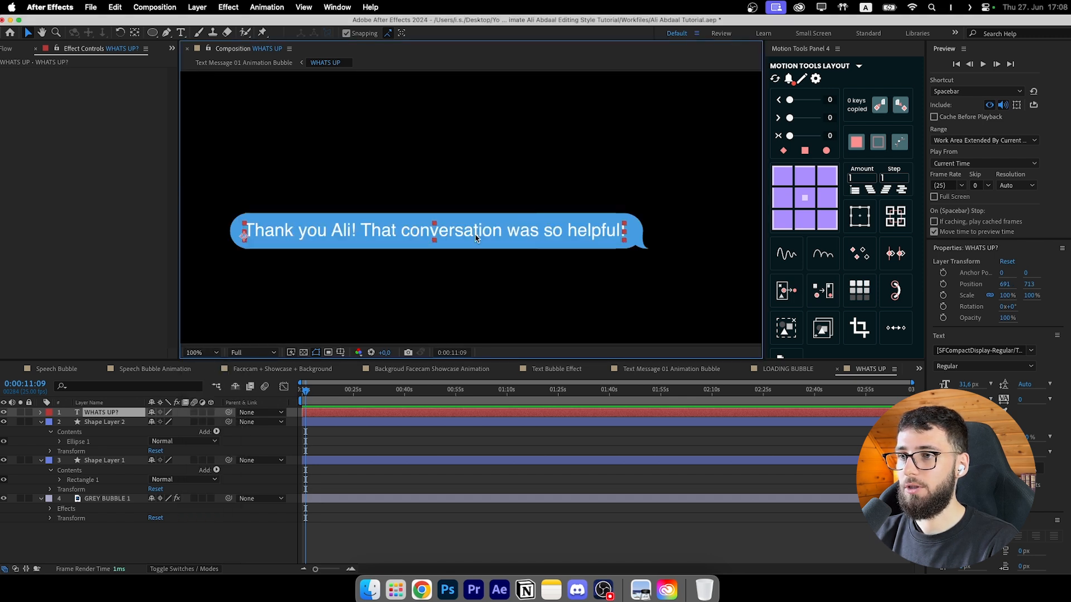
{"action": "left_click_drag", "start_coordinate": [453, 231], "coordinate": [454, 234]}
{"action": "scroll", "coordinate": [454, 234], "scroll_direction": "up", "scroll_amount": 3}
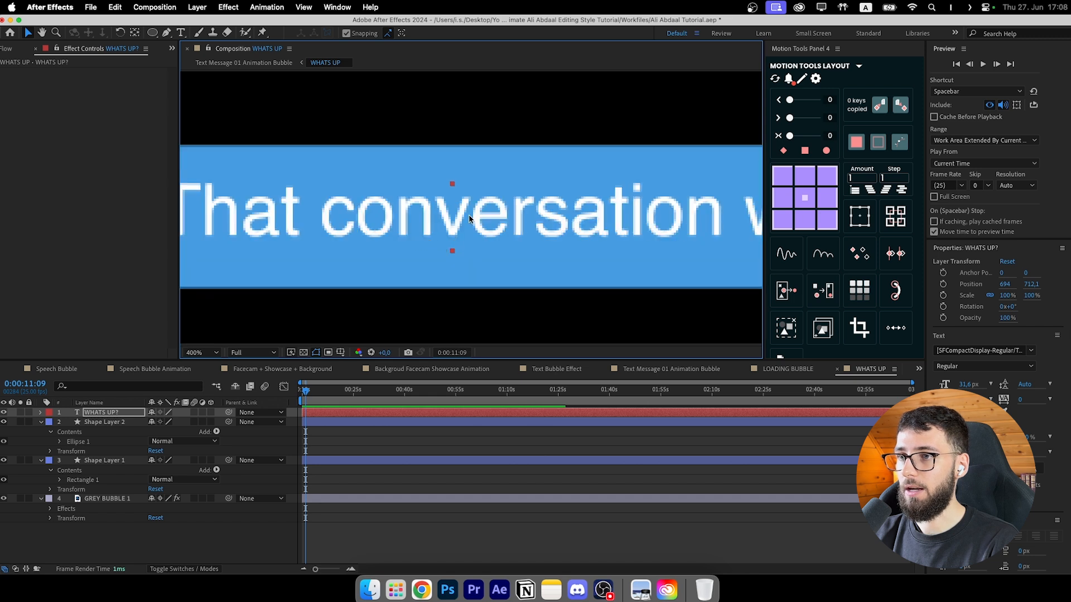
{"action": "scroll", "coordinate": [471, 240], "scroll_direction": "down", "scroll_amount": 2}
{"action": "scroll", "coordinate": [389, 320], "scroll_direction": "down", "scroll_amount": 2}
{"action": "left_click", "coordinate": [215, 353]}
{"action": "left_click", "coordinate": [224, 377]}
{"action": "left_click", "coordinate": [577, 556]}
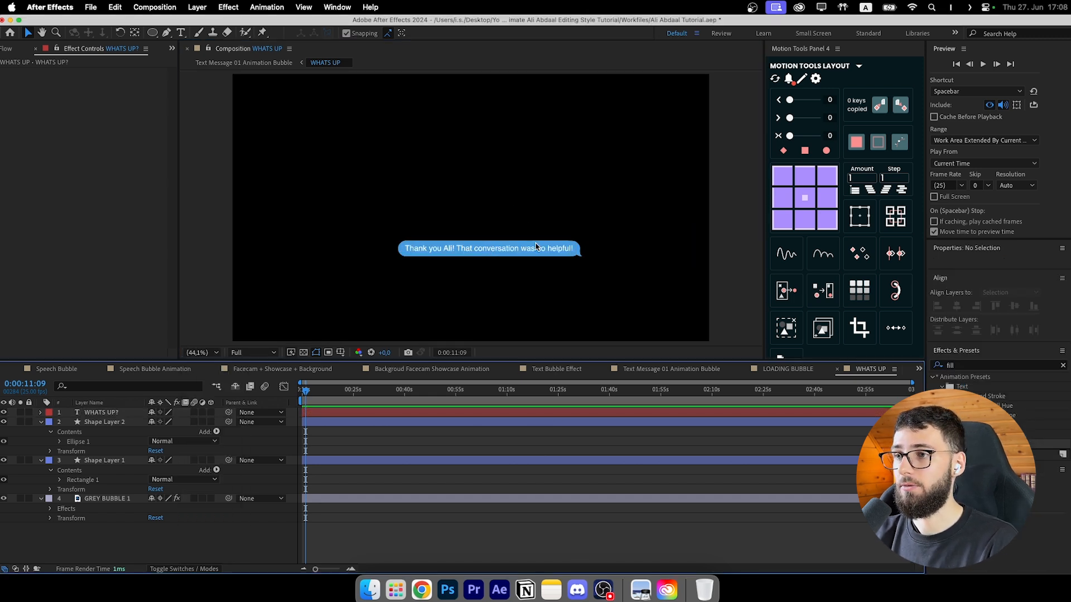
{"action": "scroll", "coordinate": [535, 254], "scroll_direction": "up", "scroll_amount": 3}
{"action": "scroll", "coordinate": [536, 248], "scroll_direction": "down", "scroll_amount": 2}
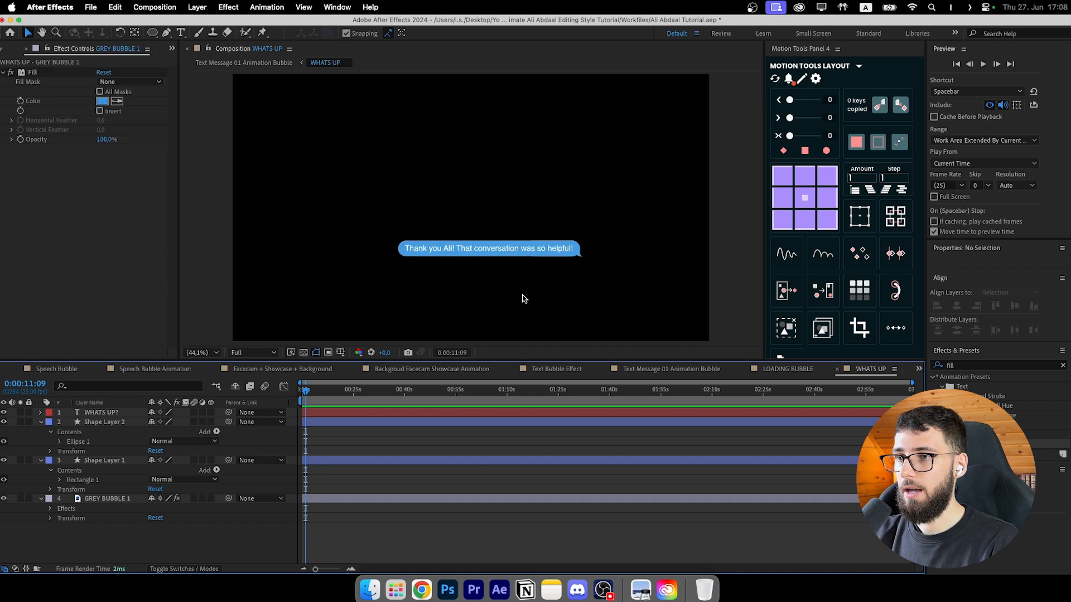
Step: In the Text Message 01 Animation Bubble composition, move the LOADING BUBBLE layer over the right end of the message bubble
{"action": "left_click", "coordinate": [790, 368]}
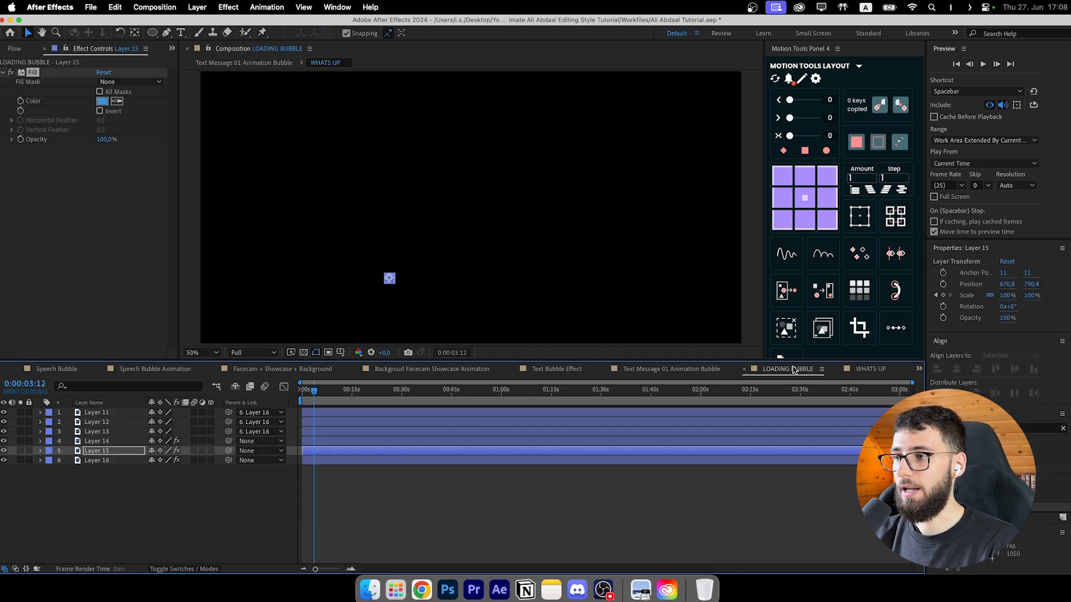
{"action": "left_click", "coordinate": [709, 369]}
{"action": "left_click", "coordinate": [745, 369]}
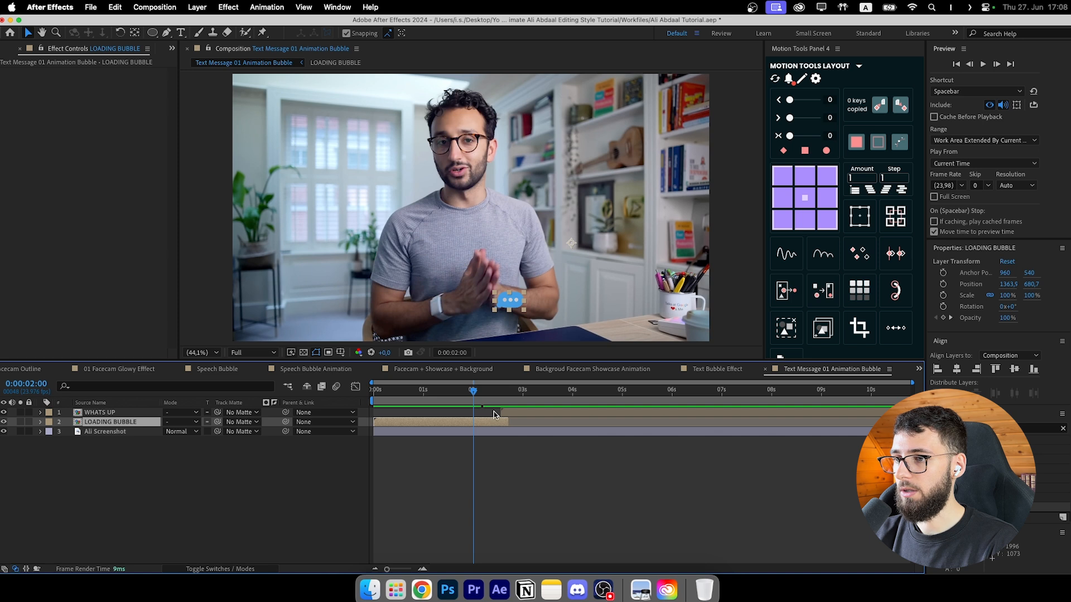
{"action": "left_click_drag", "start_coordinate": [475, 391], "coordinate": [506, 391]}
{"action": "left_click_drag", "start_coordinate": [1007, 285], "coordinate": [1021, 287]}
{"action": "left_click_drag", "start_coordinate": [549, 321], "coordinate": [680, 303]}
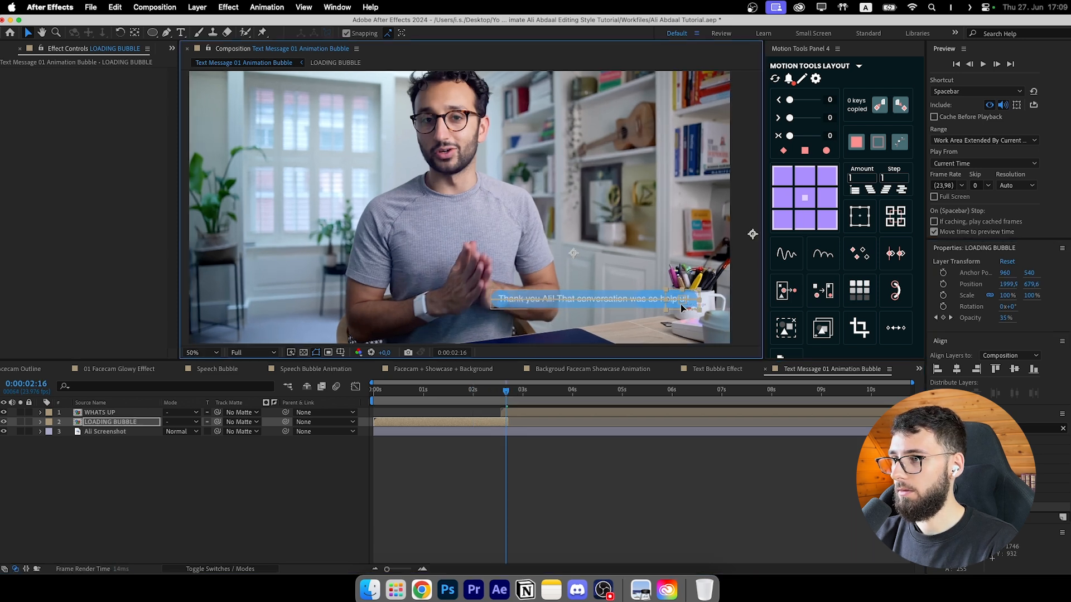
Step: Make the three bubble layers in WHATS UP slightly taller and pre-compose them as "Text Bubble Blue"
{"action": "scroll", "coordinate": [680, 303], "scroll_direction": "up", "scroll_amount": 3}
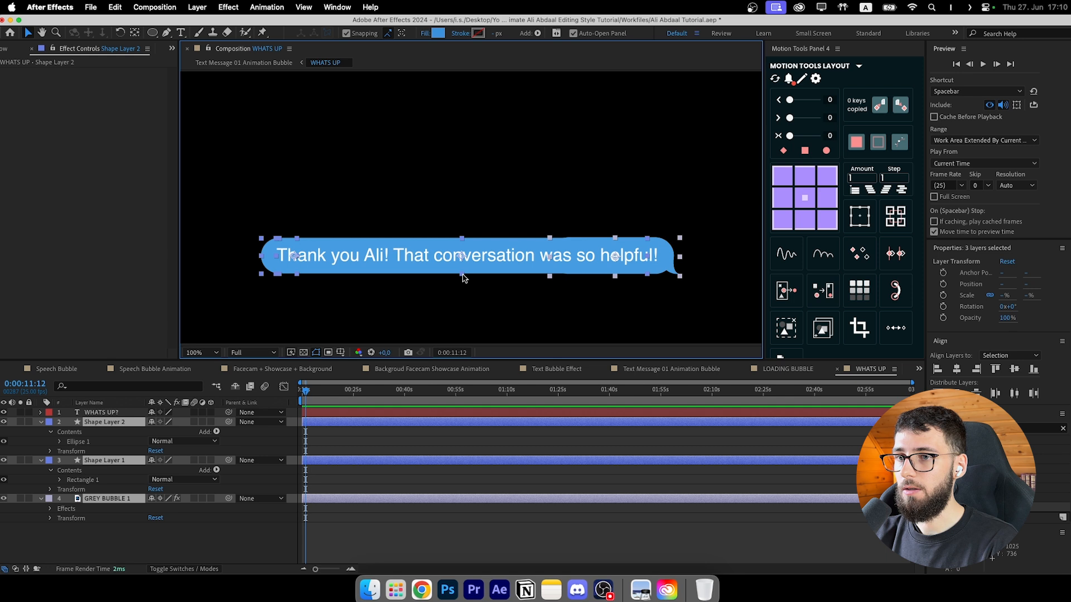
{"action": "left_click_drag", "start_coordinate": [462, 274], "coordinate": [462, 276]}
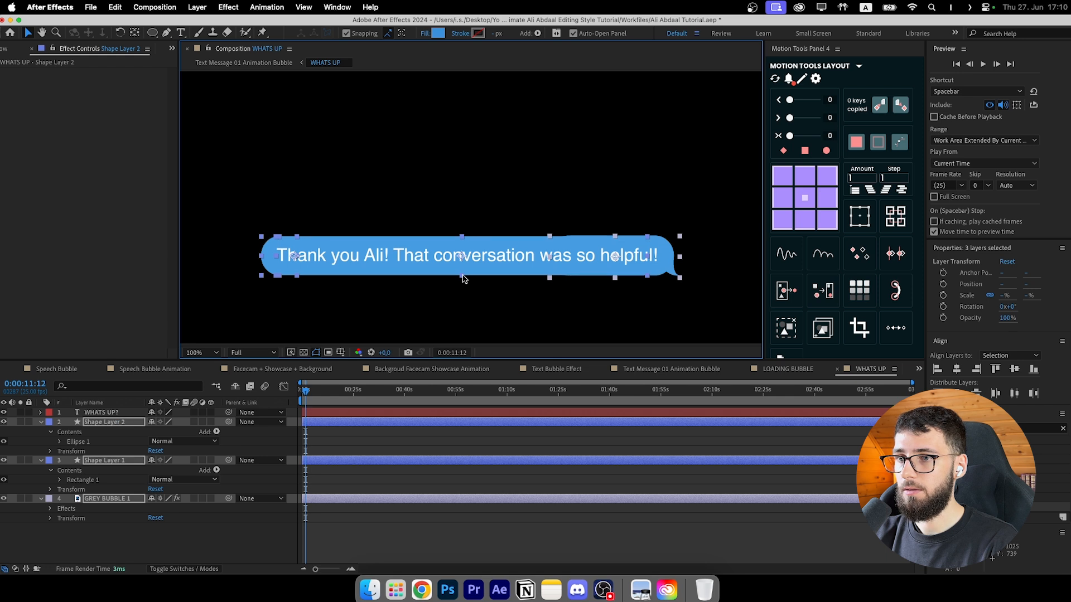
{"action": "right_click", "coordinate": [103, 498]}
{"action": "left_click", "coordinate": [142, 495]}
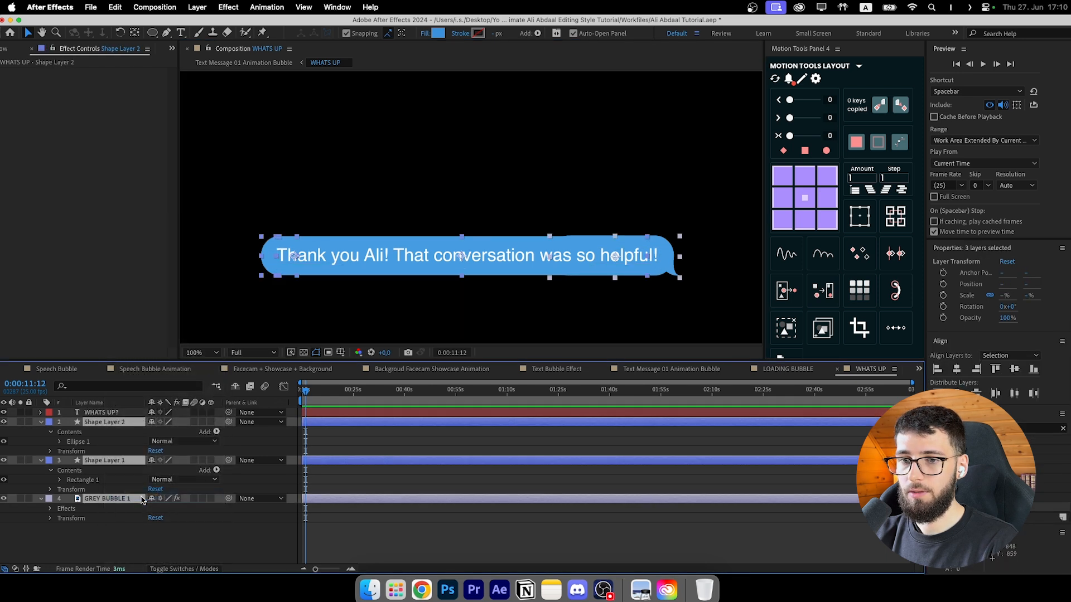
{"action": "type", "text": "Text Bubb"}
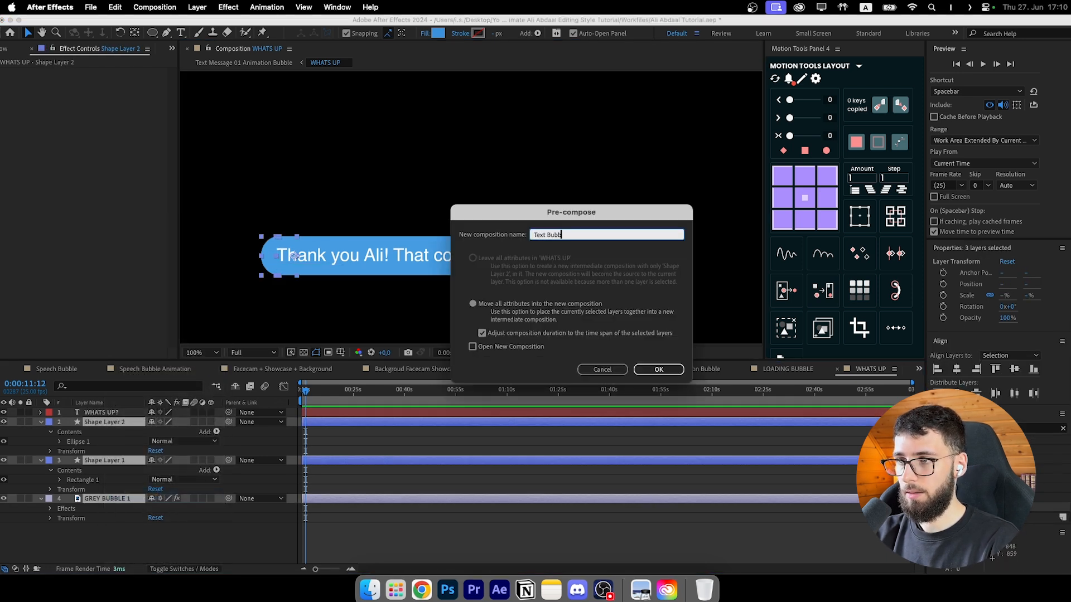
{"action": "key", "text": "Return"}
Step: Parent the message text layer to the Text Bubble Blue layer and save the project
{"action": "left_click", "coordinate": [109, 413]}
{"action": "left_click_drag", "start_coordinate": [228, 413], "coordinate": [116, 423]}
{"action": "left_click", "coordinate": [140, 456]}
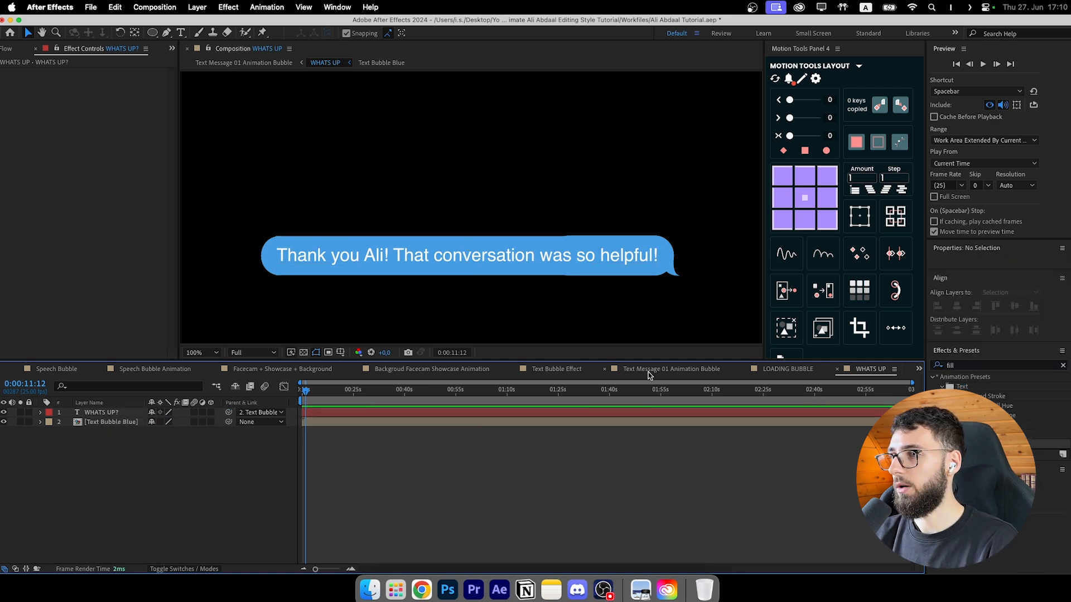
{"action": "key", "text": "super+s"}
{"action": "left_click", "coordinate": [794, 370]}
{"action": "left_click", "coordinate": [745, 370]}
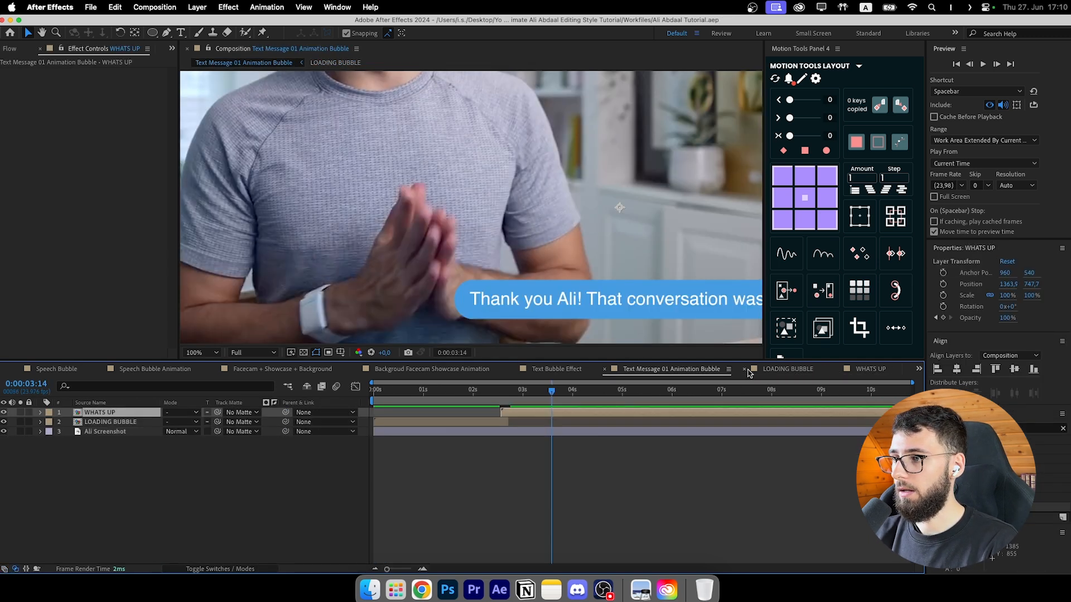
Step: Close the LOADING BUBBLE and WHATS UP compositions and move to 0:00:05:01 in Text Message 01 Animation Bubble
{"action": "left_click", "coordinate": [831, 369]}
{"action": "key", "text": "shift+slash"}
{"action": "left_click_drag", "start_coordinate": [558, 390], "coordinate": [624, 395]}
{"action": "left_click", "coordinate": [613, 478]}
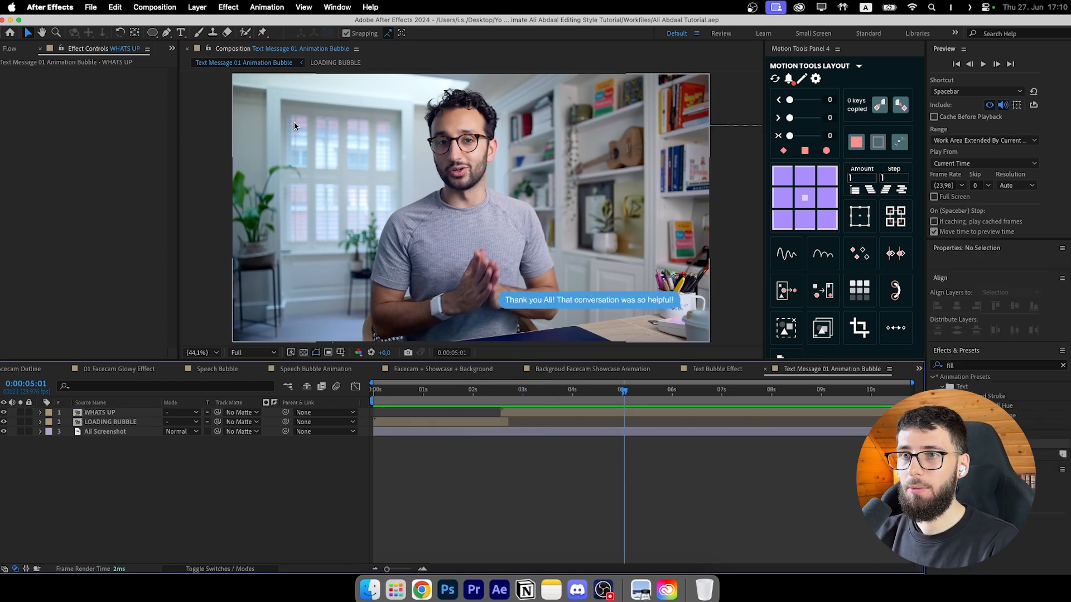
Step: Add a white text layer with the sender's first name above the beginning of the blue message bubble
{"action": "left_click", "coordinate": [179, 32]}
{"action": "key", "text": "equal"}
{"action": "scroll", "coordinate": [538, 285], "scroll_direction": "up", "scroll_amount": 3}
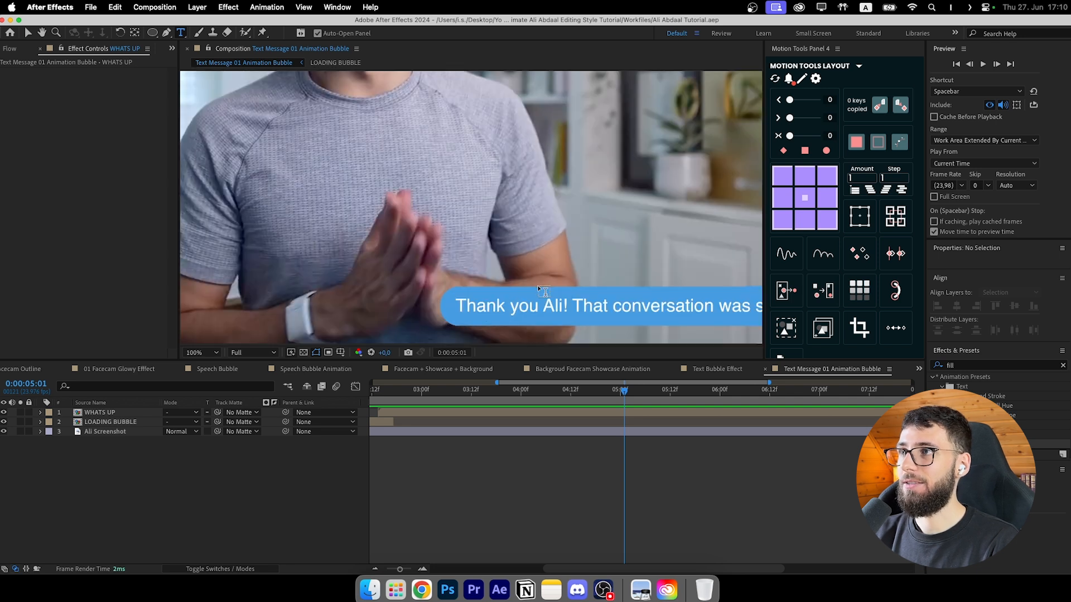
{"action": "left_click", "coordinate": [472, 273]}
{"action": "type", "text": "Jane"}
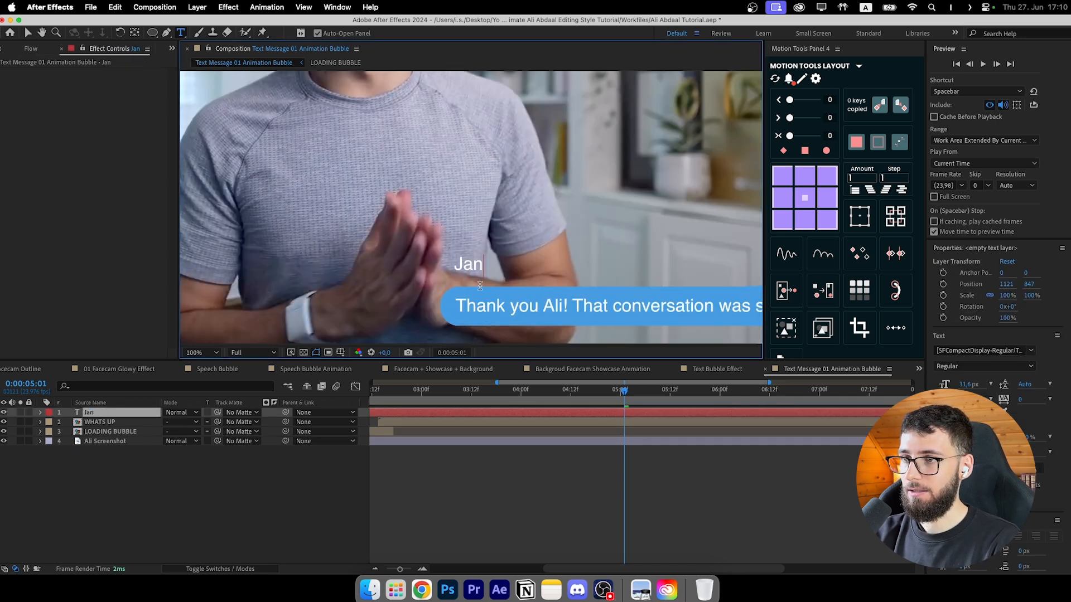
Step: Nudge the sender name so it sits just above the start of the message bubble
{"action": "key", "text": "Escape"}
{"action": "key", "text": "v"}
{"action": "scroll", "coordinate": [487, 274], "scroll_direction": "up", "scroll_amount": 1}
{"action": "left_click_drag", "start_coordinate": [488, 278], "coordinate": [488, 280]}
{"action": "scroll", "coordinate": [550, 292], "scroll_direction": "down", "scroll_amount": 1}
{"action": "left_click_drag", "start_coordinate": [658, 292], "coordinate": [414, 179]}
{"action": "left_click_drag", "start_coordinate": [478, 202], "coordinate": [513, 221]}
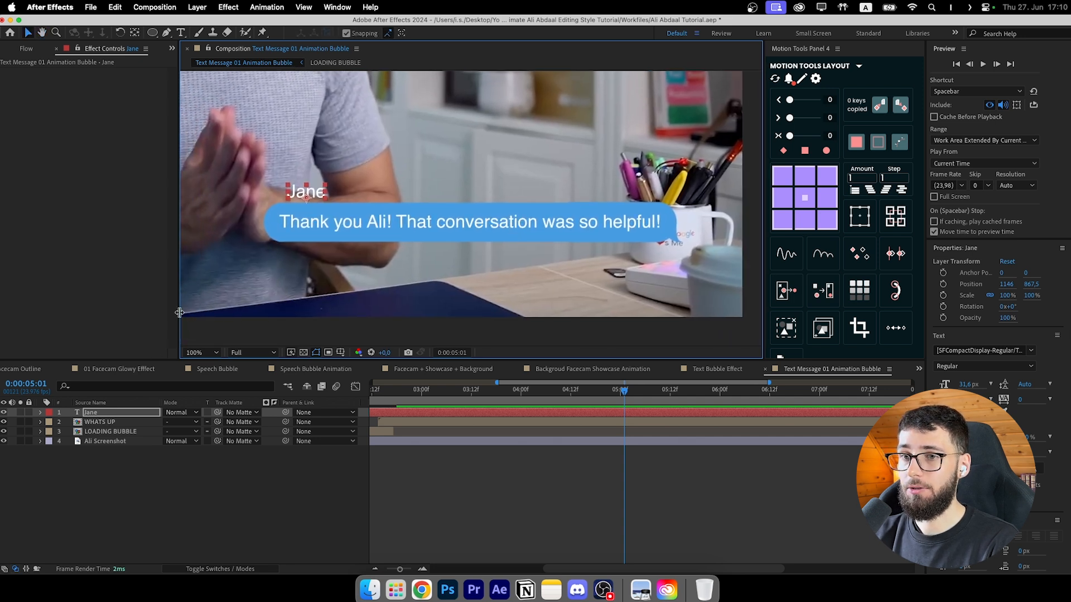
Step: Add a text layer reading "1 min ago" below the far end of the message bubble
{"action": "key", "text": "super+t"}
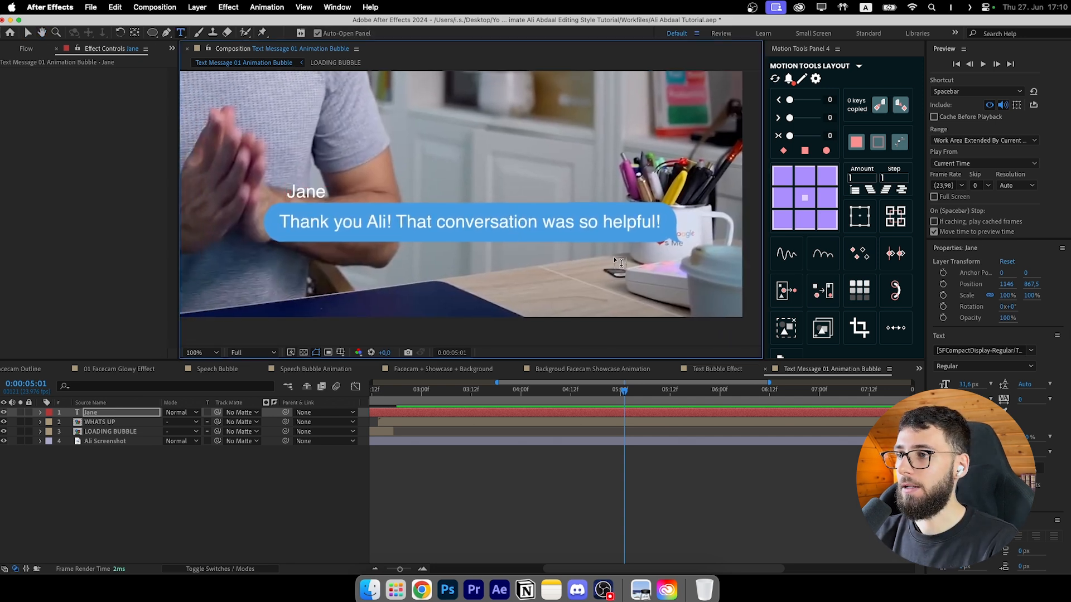
{"action": "left_click", "coordinate": [614, 256]}
{"action": "type", "text": "1 min ago"}
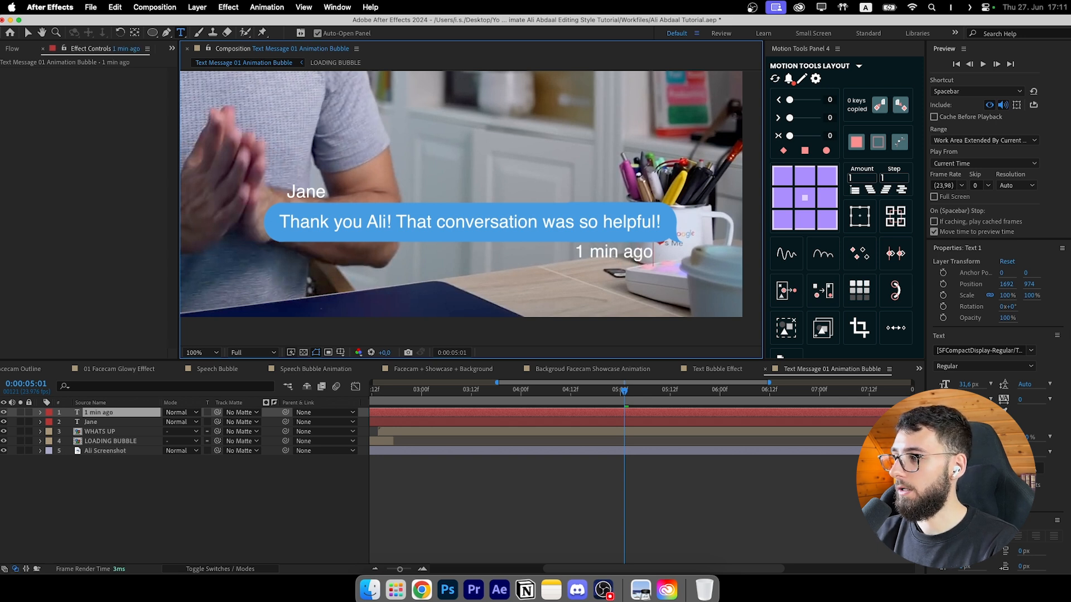
Step: Change the fill color of the "1 min ago" text to dark gray
{"action": "left_click", "coordinate": [945, 415]}
{"action": "left_click_drag", "start_coordinate": [512, 363], "coordinate": [377, 344]}
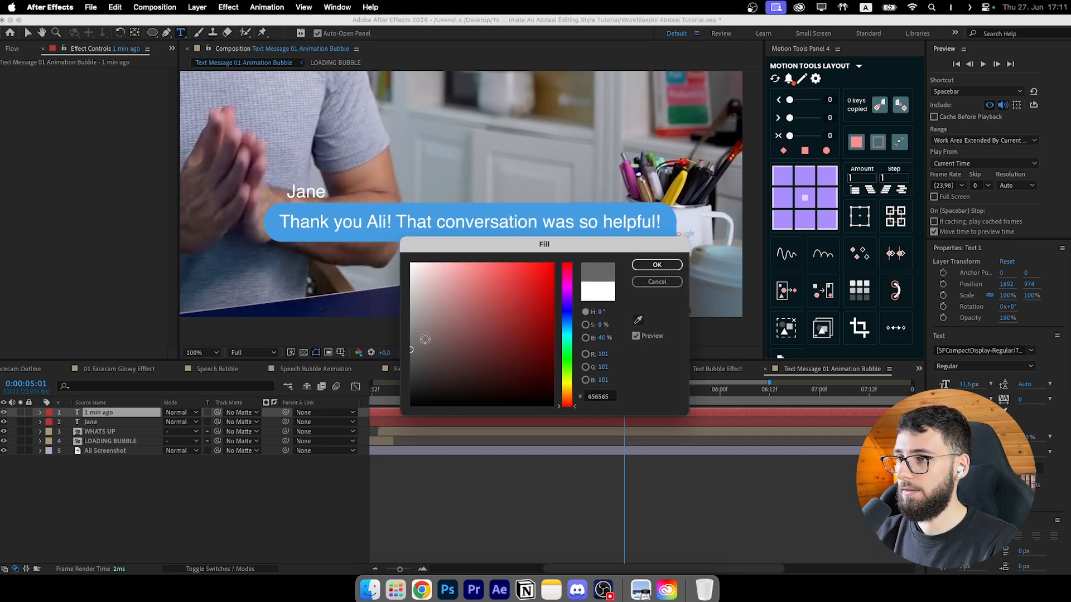
{"action": "left_click", "coordinate": [657, 265]}
{"action": "triple_click", "coordinate": [619, 257]}
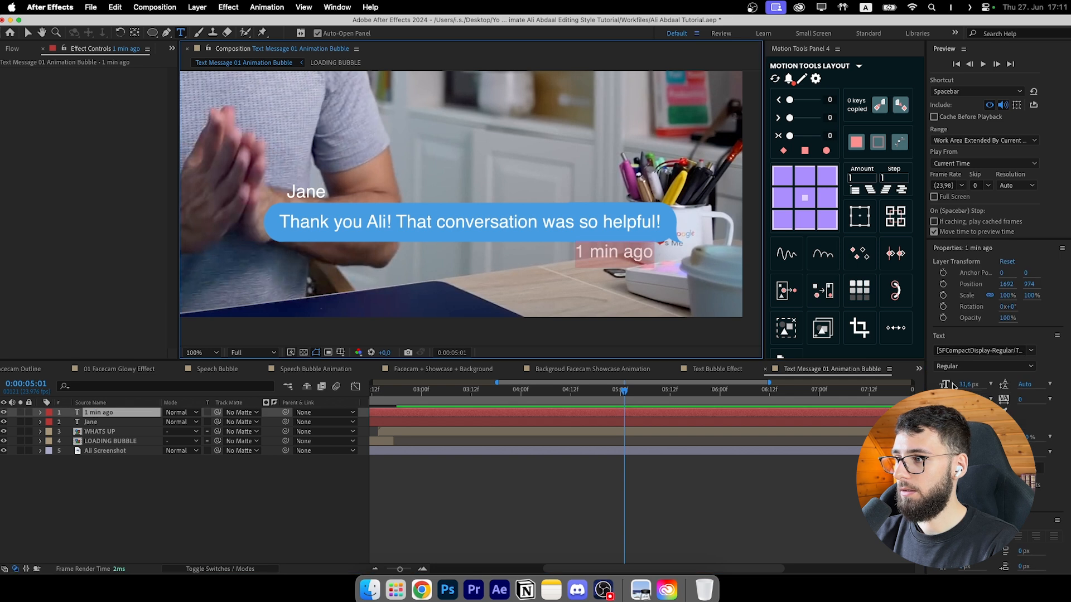
{"action": "left_click", "coordinate": [944, 416]}
{"action": "left_click_drag", "start_coordinate": [480, 365], "coordinate": [389, 344]}
{"action": "left_click", "coordinate": [652, 267]}
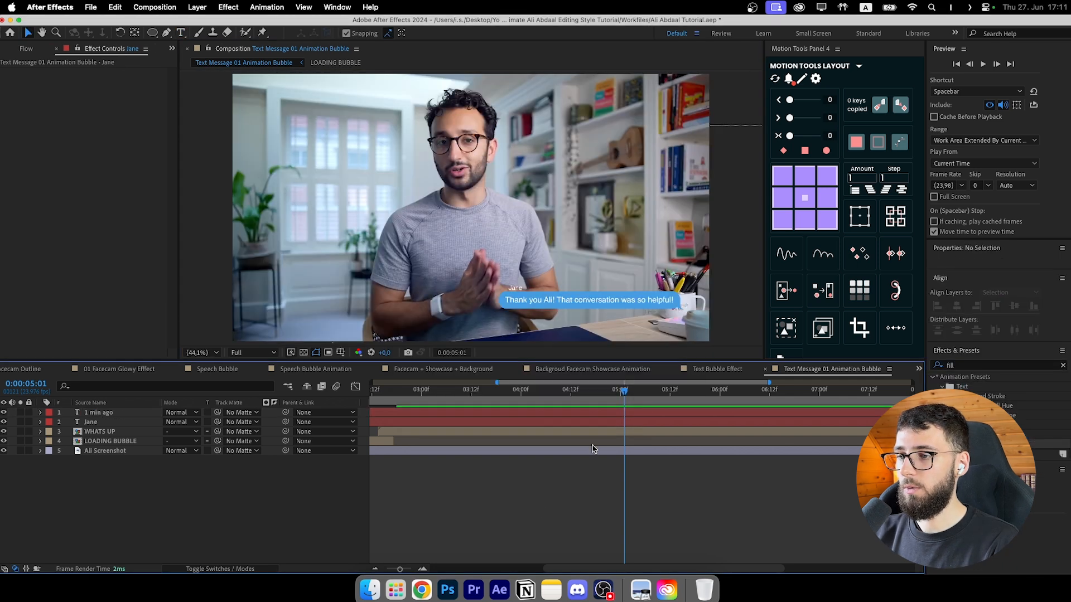
Step: Shift the sender name and "1 min ago" layers in time to start at 0:00:02:13, around the start of WHATS UP
{"action": "left_click", "coordinate": [579, 413]}
{"action": "left_click", "coordinate": [572, 422], "text": "shift"}
{"action": "left_click_drag", "start_coordinate": [388, 422], "coordinate": [685, 428]}
Step: Play back the composition to check when the labels appear relative to the loading and message bubbles
{"action": "key", "text": "space"}
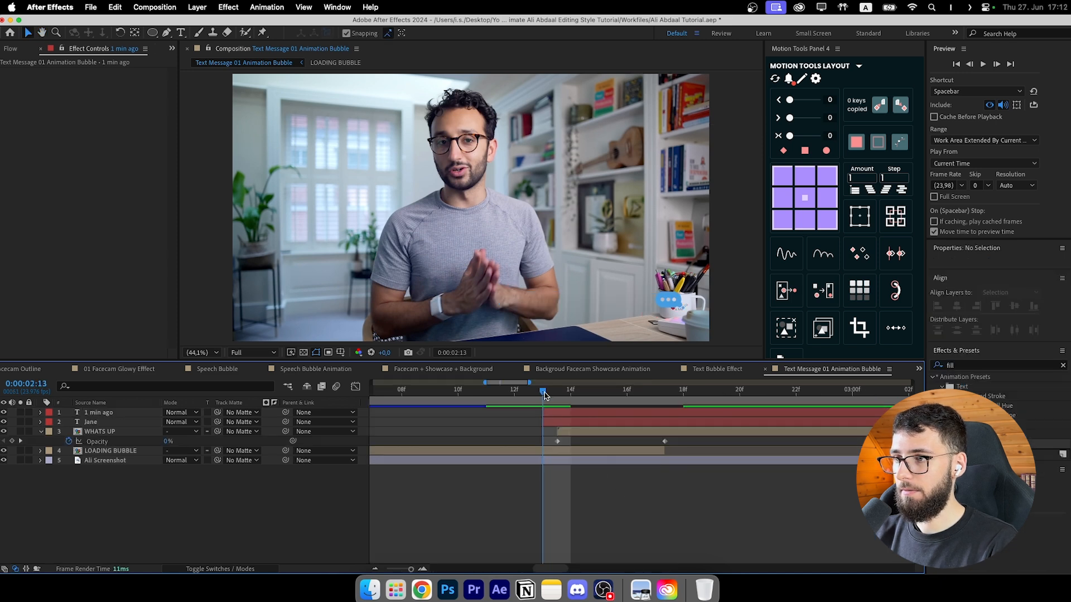
{"action": "key", "text": "space"}
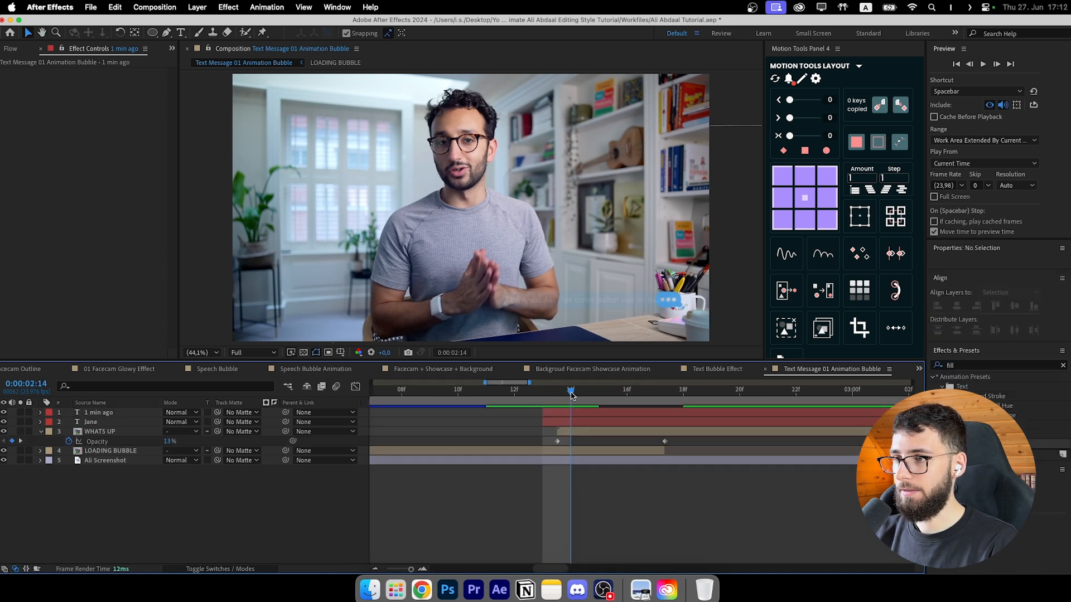
{"action": "left_click", "coordinate": [523, 398]}
{"action": "left_click_drag", "start_coordinate": [522, 399], "coordinate": [472, 397]}
{"action": "left_click", "coordinate": [202, 353]}
{"action": "left_click", "coordinate": [218, 375]}
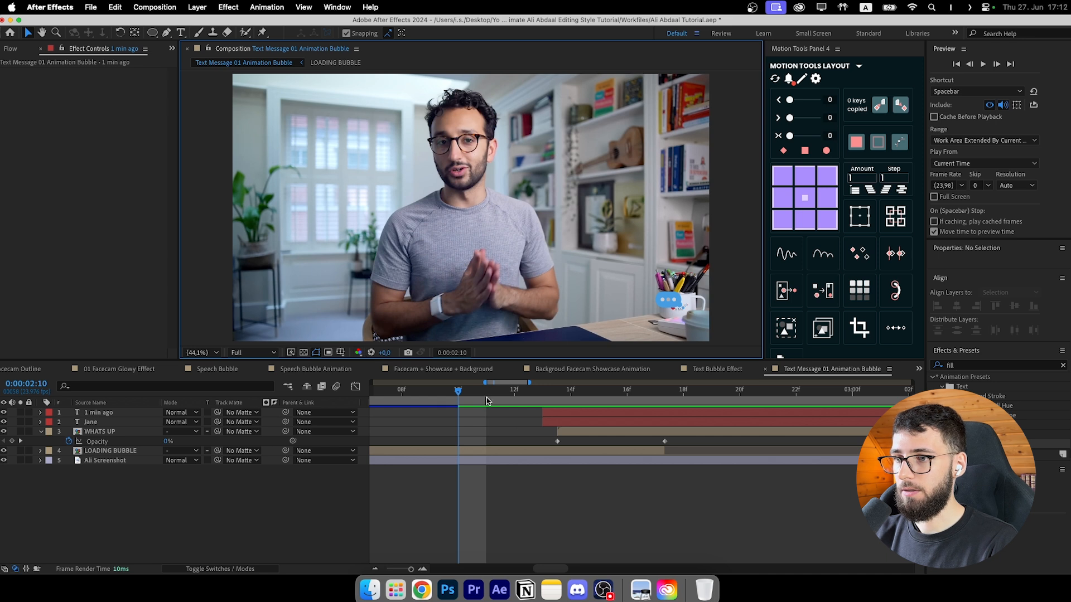
{"action": "left_click_drag", "start_coordinate": [483, 399], "coordinate": [373, 400]}
{"action": "scroll", "coordinate": [440, 414], "scroll_direction": "down", "scroll_amount": 10}
{"action": "left_click_drag", "start_coordinate": [448, 399], "coordinate": [373, 400]}
{"action": "key", "text": "space"}
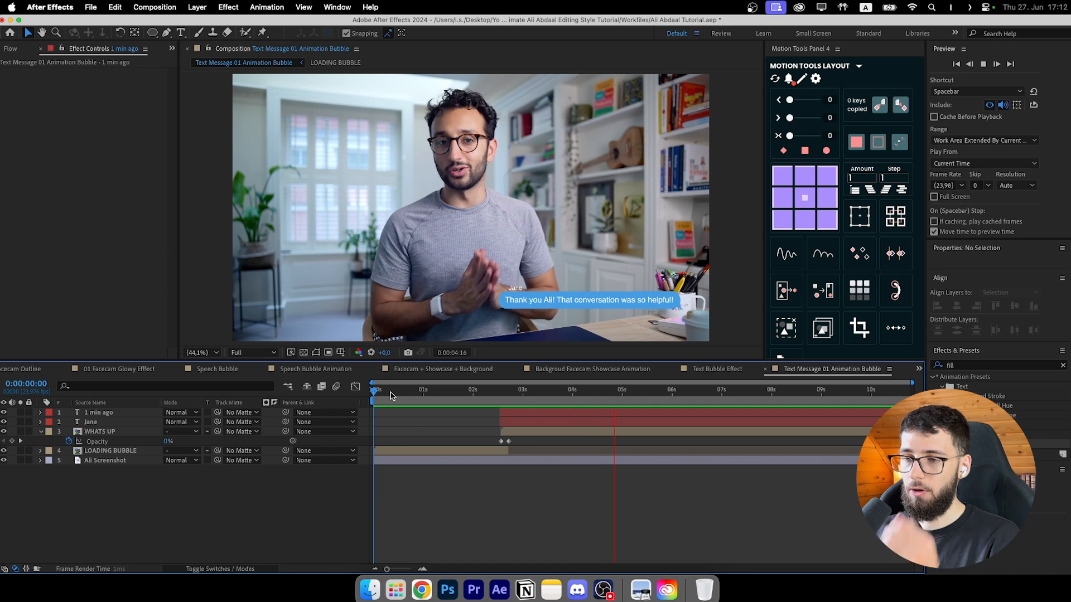
{"action": "key", "text": "space"}
Step: Shorten the LOADING BUBBLE layer and shift it to start at about one second, ending as the message bubble appears
{"action": "left_click", "coordinate": [449, 455]}
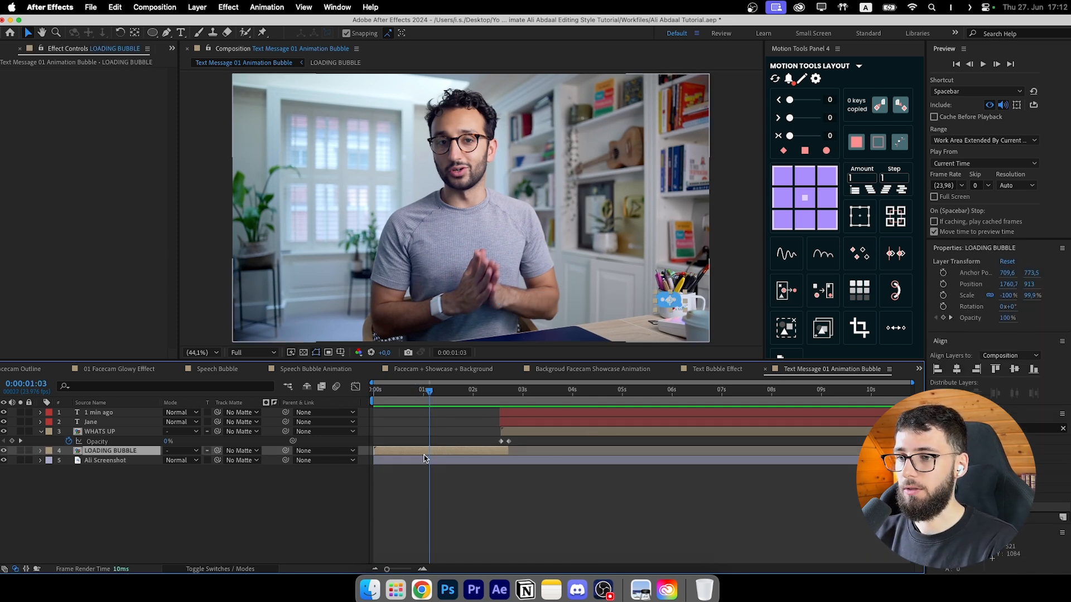
{"action": "left_click_drag", "start_coordinate": [508, 451], "coordinate": [450, 453]}
{"action": "left_click_drag", "start_coordinate": [420, 453], "coordinate": [473, 453]}
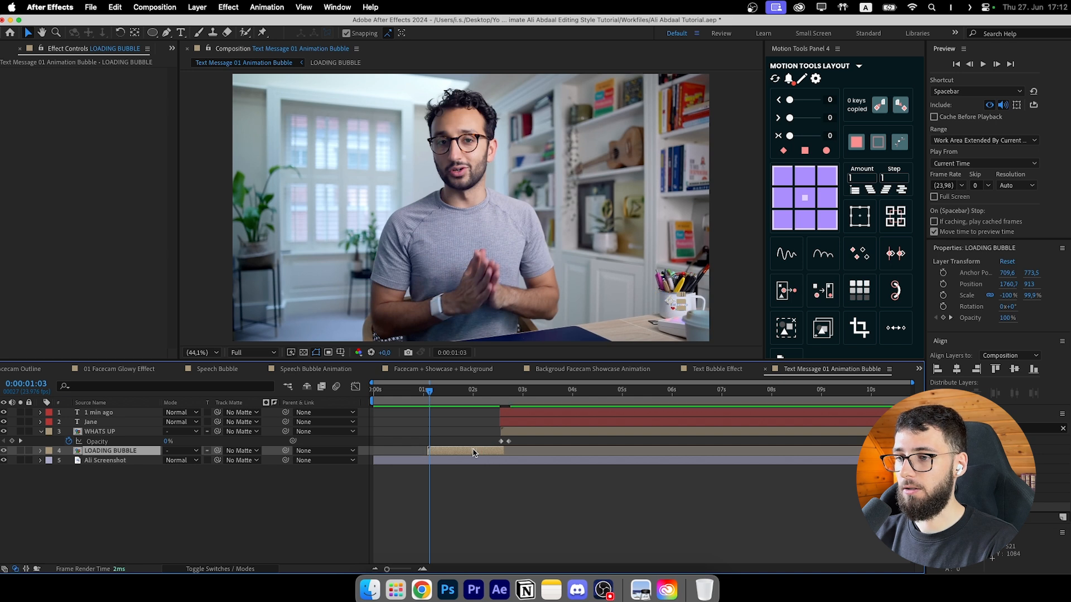
{"action": "left_click", "coordinate": [403, 395]}
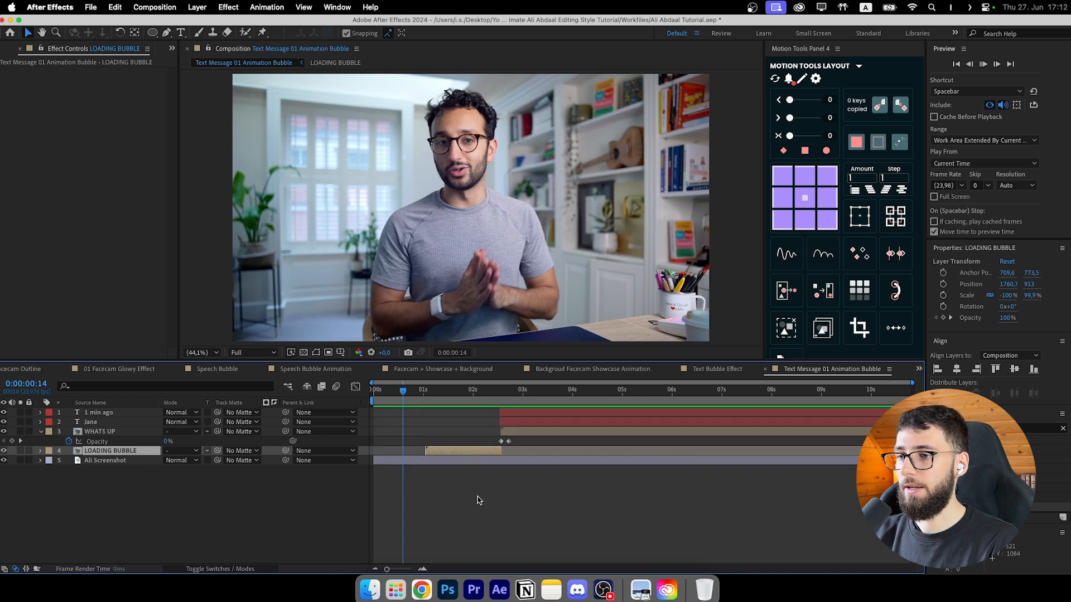
{"action": "left_click", "coordinate": [479, 500]}
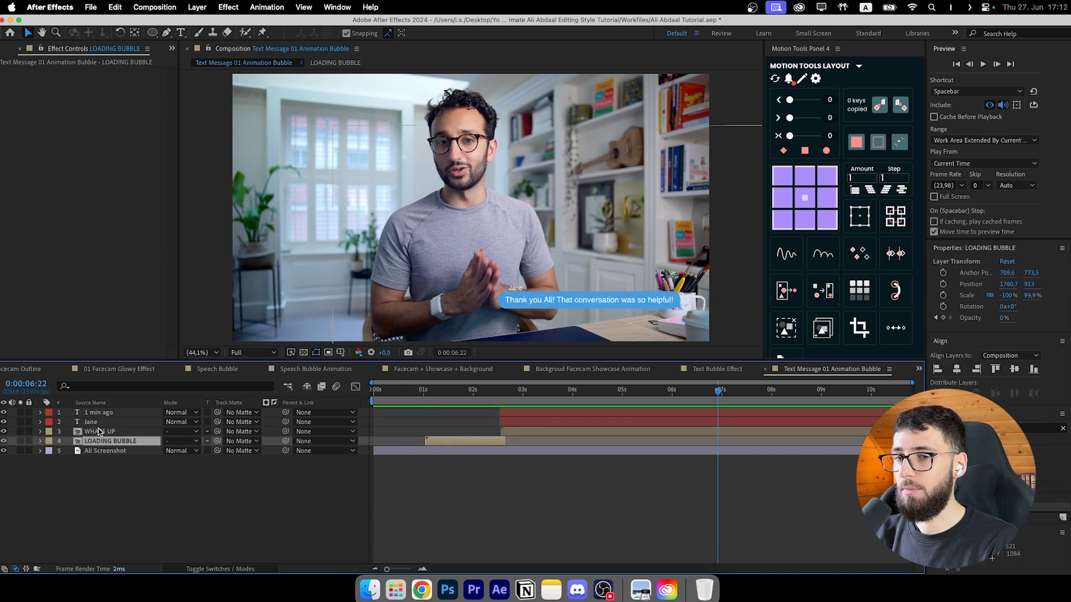
Step: Pre-compose the two text layers, WHATS UP and LOADING BUBBLE as "TEXT Message main"
{"action": "left_click", "coordinate": [100, 413], "text": "shift"}
{"action": "right_click", "coordinate": [103, 415]}
{"action": "left_click", "coordinate": [134, 494]}
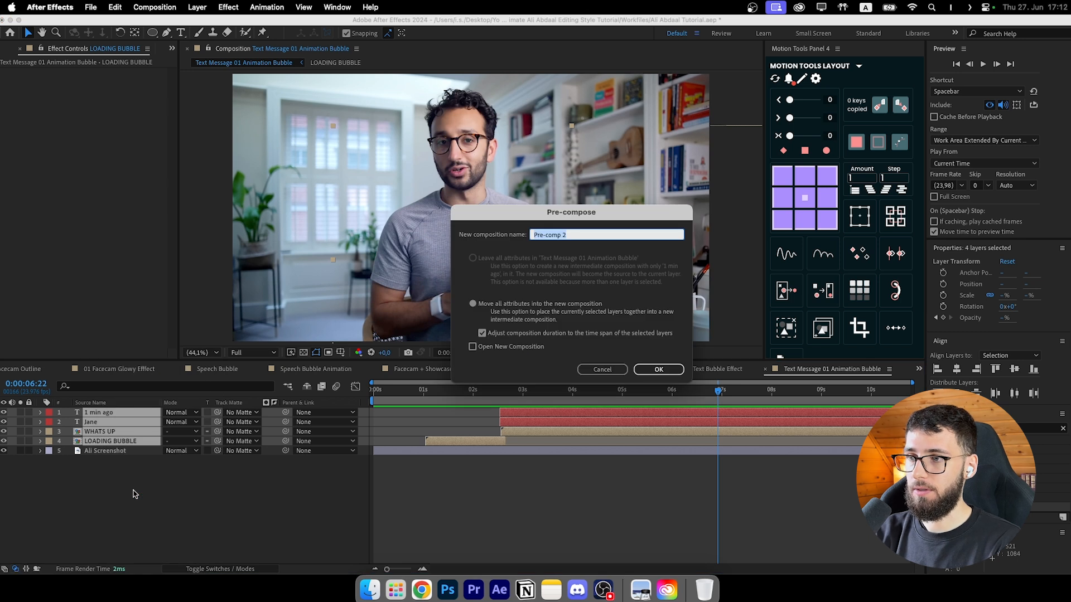
{"action": "type", "text": "TEX"}
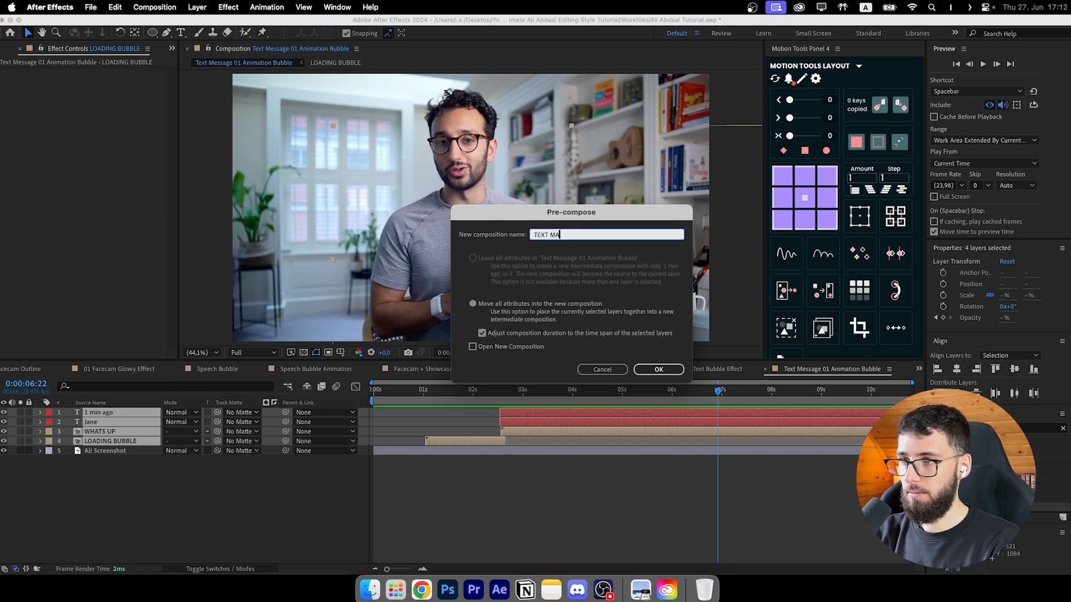
{"action": "type", "text": "T Message main"}
{"action": "key", "text": "Return"}
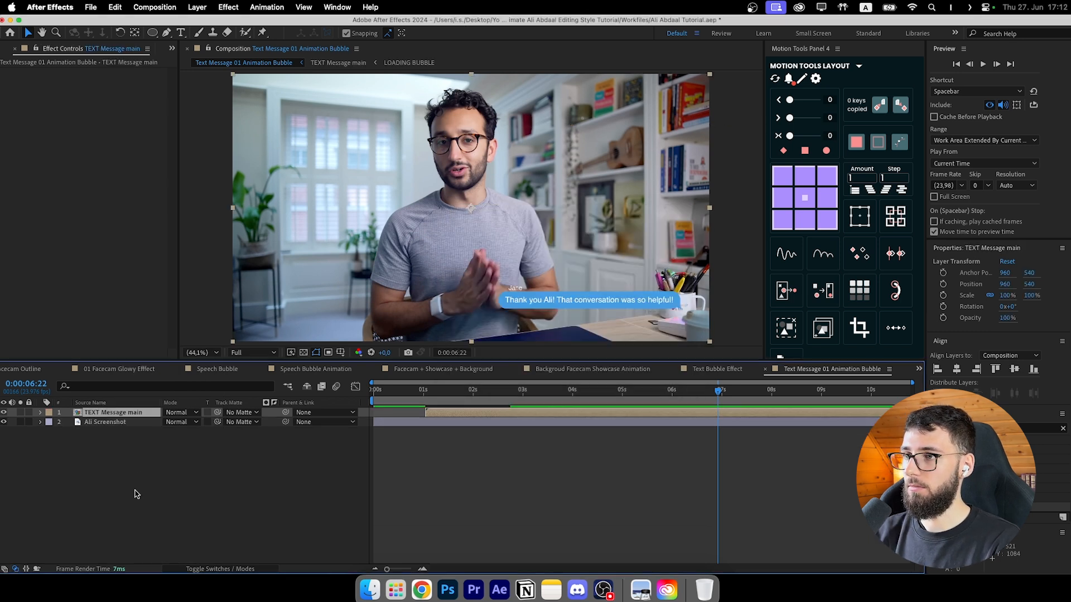
Step: Apply a Drop Shadow with 36% opacity, distance 10 and softness 25 to TEXT Message main, and move both text labels out above it
{"action": "left_click", "coordinate": [1039, 428]}
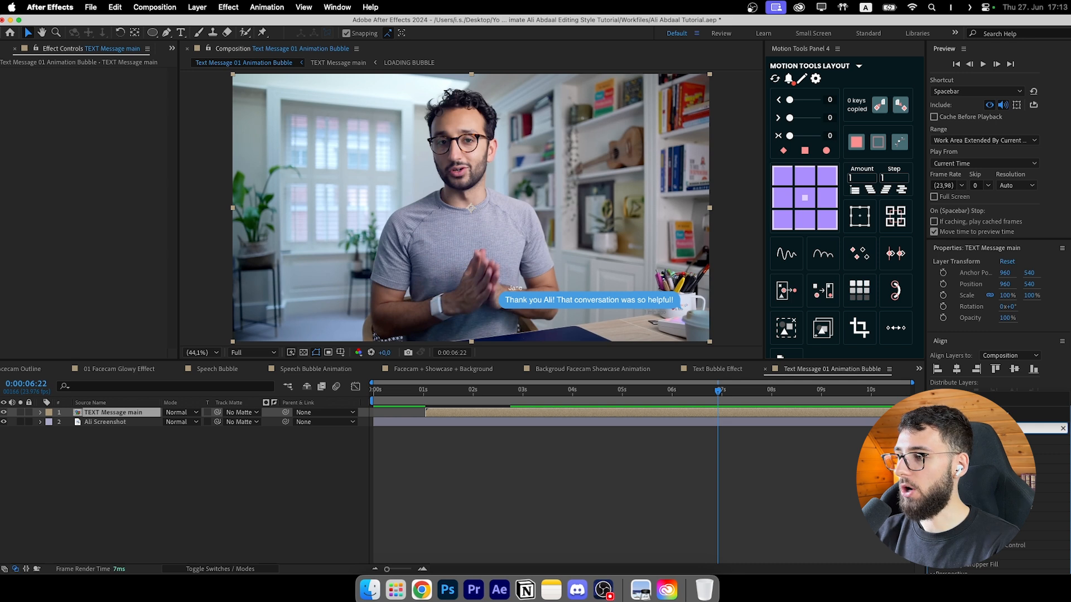
{"action": "scroll", "coordinate": [1038, 428], "scroll_direction": "down", "scroll_amount": 5}
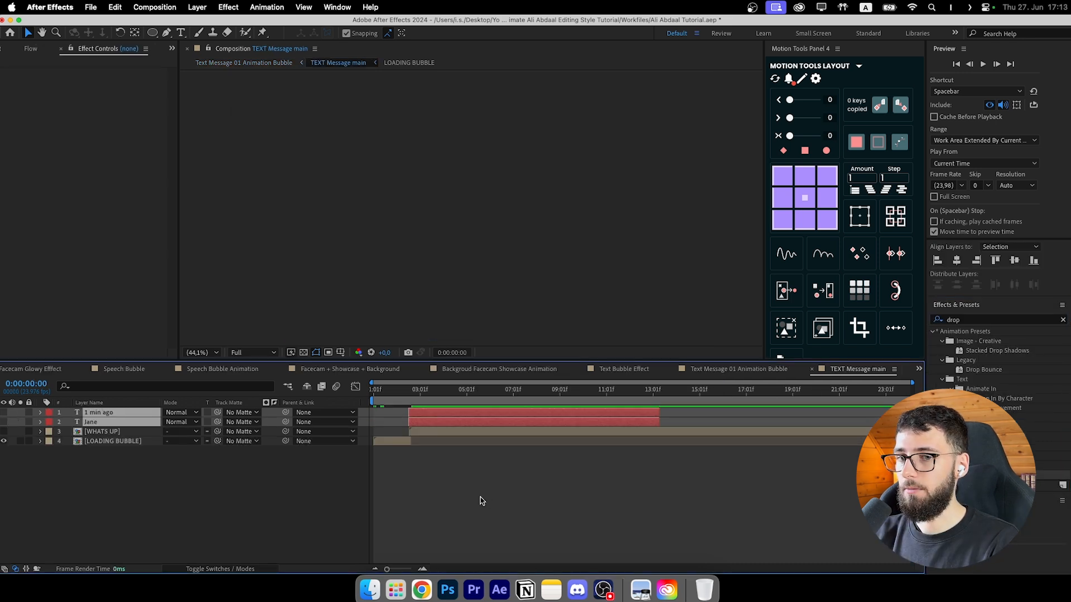
{"action": "left_click", "coordinate": [483, 501]}
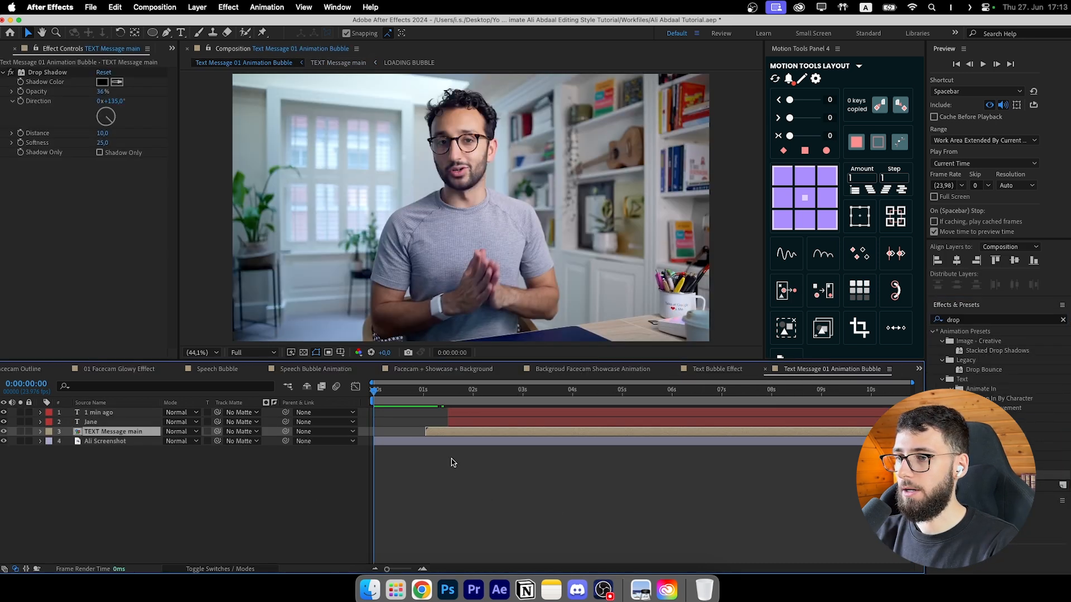
Step: Preview the text message animation and inspect the "1 min ago" label beneath the bubble up close
{"action": "left_click_drag", "start_coordinate": [391, 401], "coordinate": [438, 399]}
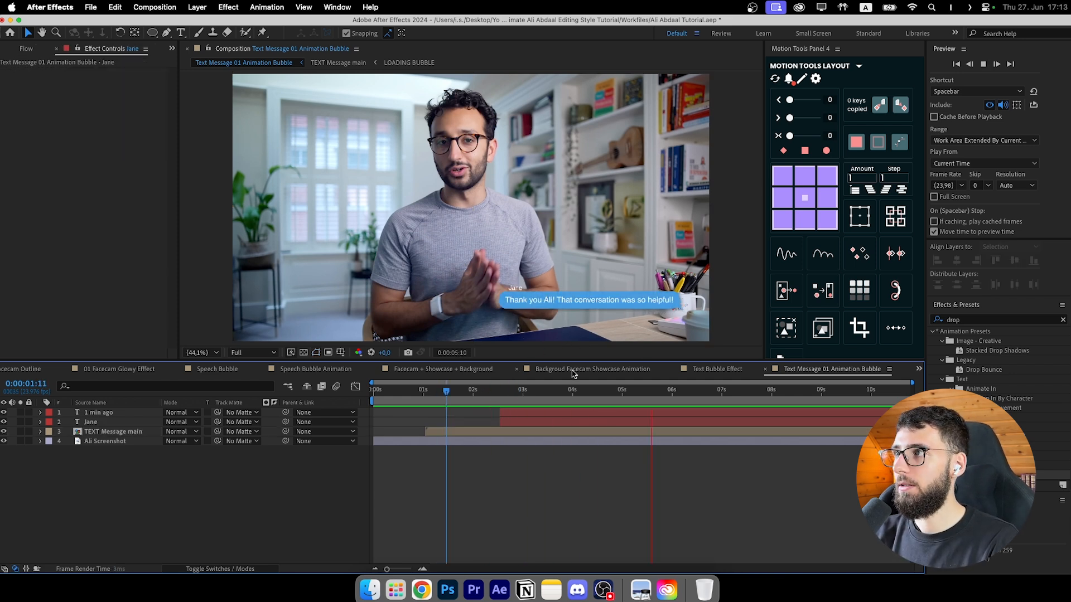
{"action": "key", "text": "space"}
{"action": "scroll", "coordinate": [662, 331], "scroll_direction": "up", "scroll_amount": 2}
{"action": "left_click", "coordinate": [655, 306]}
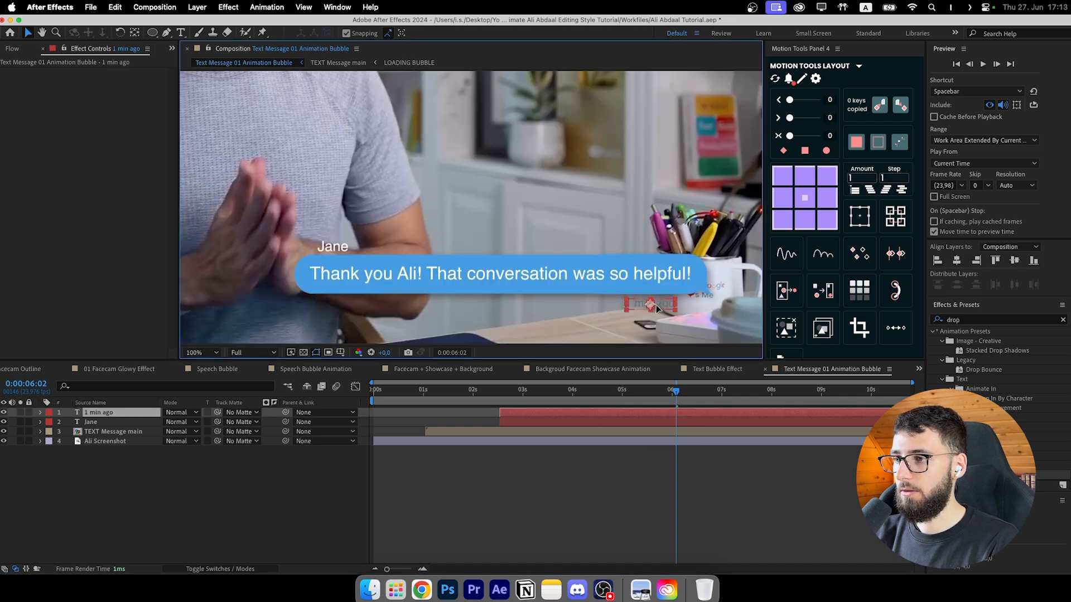
{"action": "left_click", "coordinate": [673, 457]}
{"action": "left_click", "coordinate": [204, 353]}
{"action": "left_click", "coordinate": [212, 375]}
{"action": "left_click", "coordinate": [549, 524]}
{"action": "left_click", "coordinate": [437, 391]}
{"action": "key", "text": "Home"}
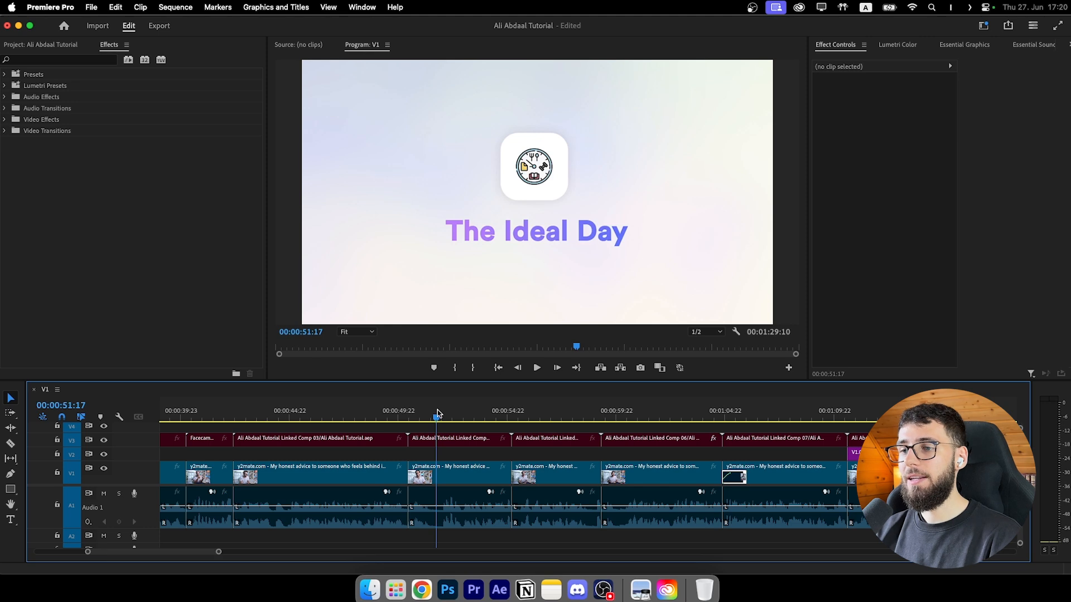
Step: In Premiere Pro, scrub over "The Ideal Day" chapter card to examine its animated gradient background
{"action": "mouse_move", "coordinate": [450, 413]}
{"action": "left_mouse_down"}
{"action": "mouse_move", "coordinate": [489, 416]}
{"action": "mouse_move", "coordinate": [411, 417]}
{"action": "mouse_move", "coordinate": [447, 418]}
{"action": "left_mouse_up"}
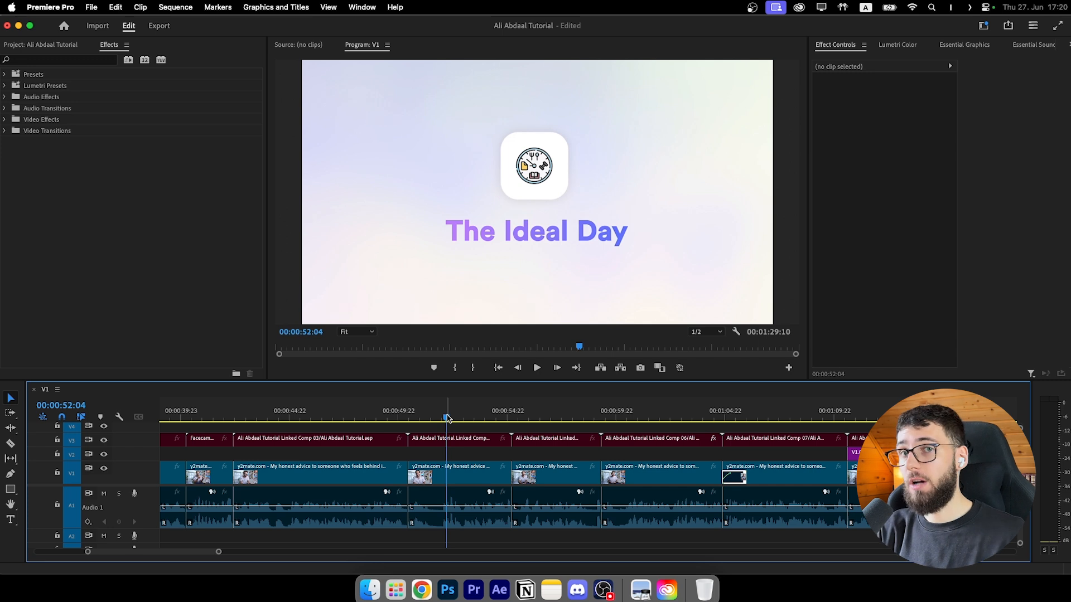
{"action": "mouse_move", "coordinate": [447, 418]}
{"action": "left_mouse_down"}
{"action": "mouse_move", "coordinate": [411, 420]}
{"action": "mouse_move", "coordinate": [460, 410]}
{"action": "left_mouse_up"}
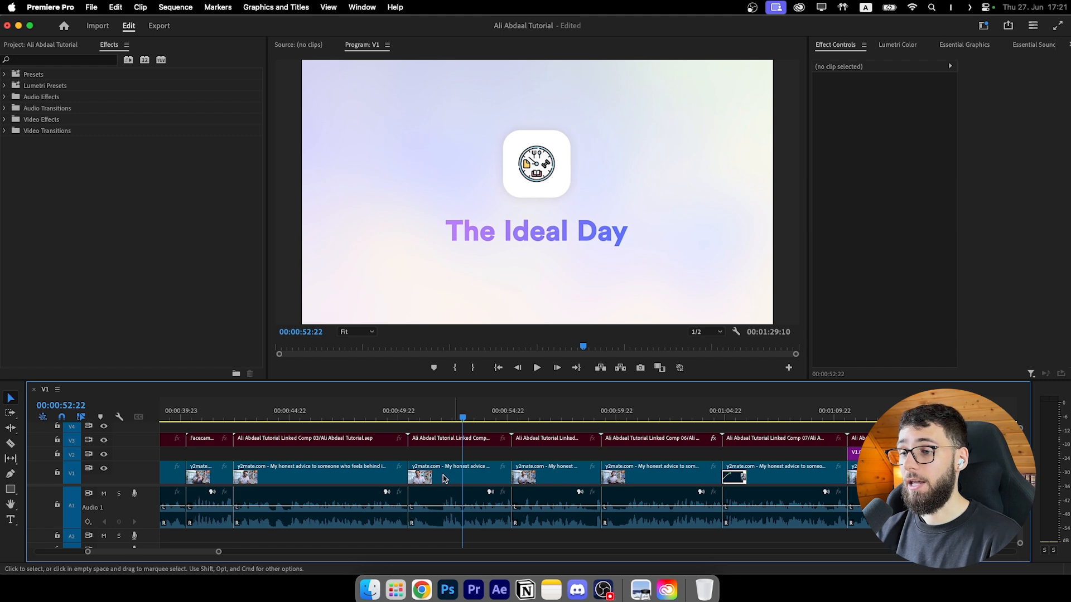
Step: In After Effects, create a white solid in the Chapter Gradient Background Animation composition and rename it "Background"
{"action": "key", "text": "super+Tab"}
{"action": "right_click", "coordinate": [115, 420]}
{"action": "mouse_move", "coordinate": [140, 429]}
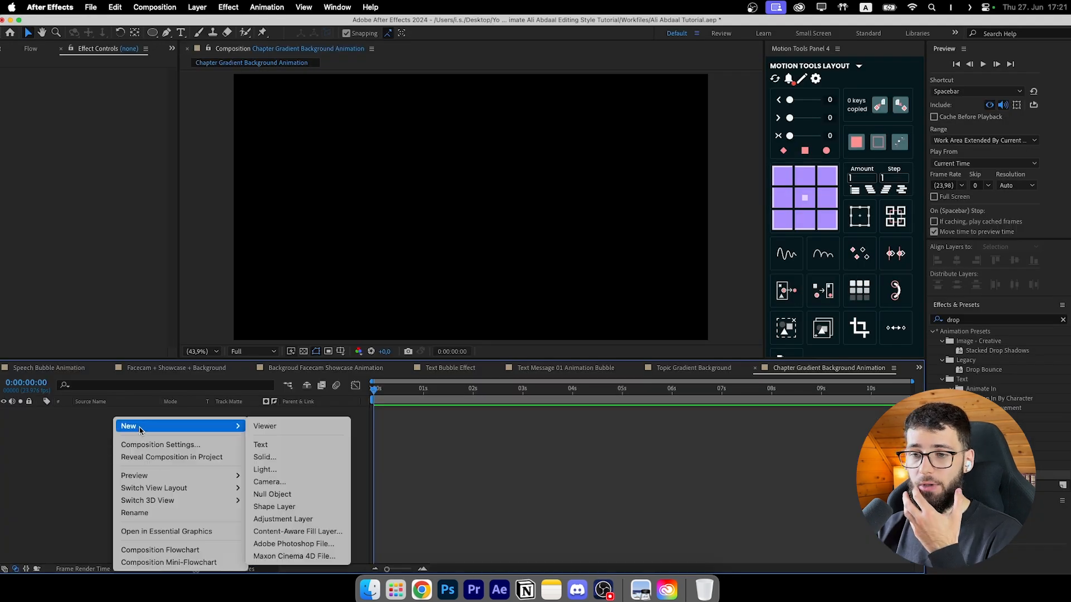
{"action": "left_click", "coordinate": [305, 458]}
{"action": "key", "text": "Return"}
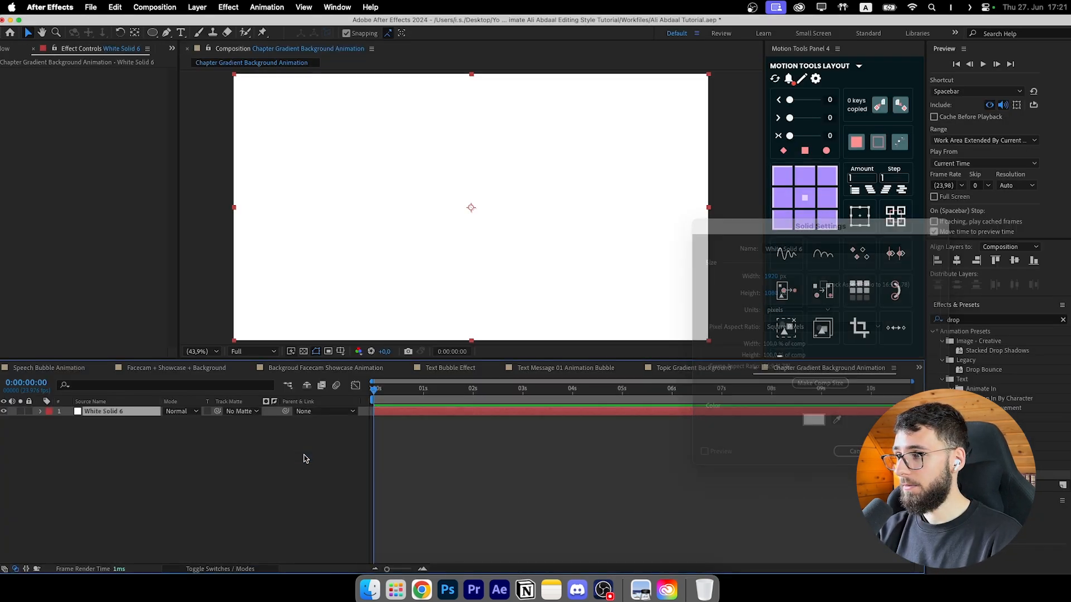
{"action": "right_click", "coordinate": [106, 413]}
{"action": "left_click", "coordinate": [163, 537]}
{"action": "type", "text": "Background"}
{"action": "key", "text": "Return"}
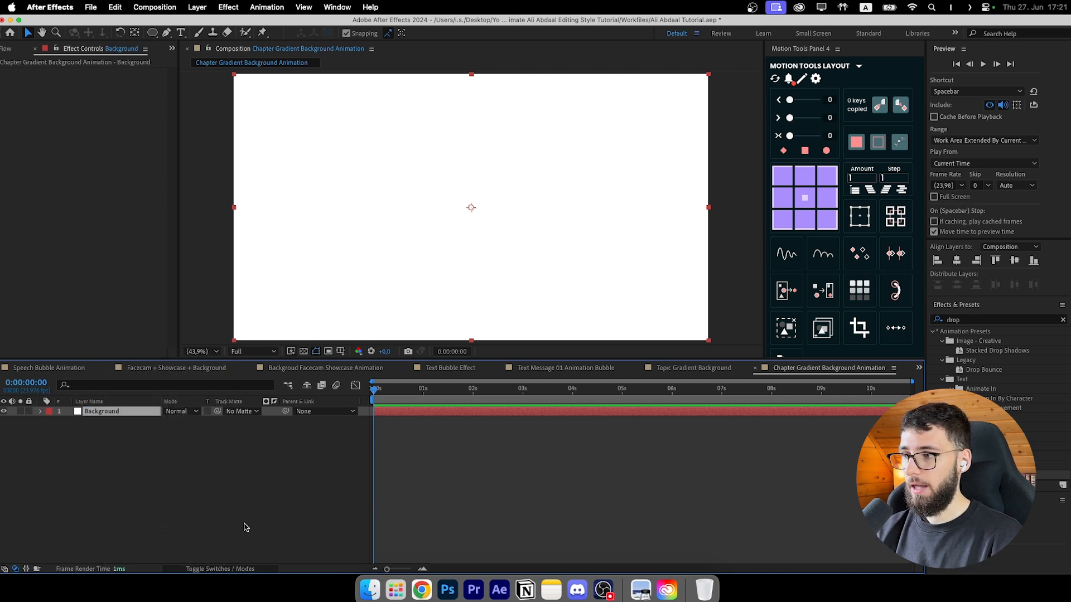
Step: Find the 4-Color Gradient effect and apply it to the Background layer
{"action": "left_click", "coordinate": [981, 323]}
{"action": "type", "text": "4"}
{"action": "key", "text": "BackSpace"}
{"action": "type", "text": "4"}
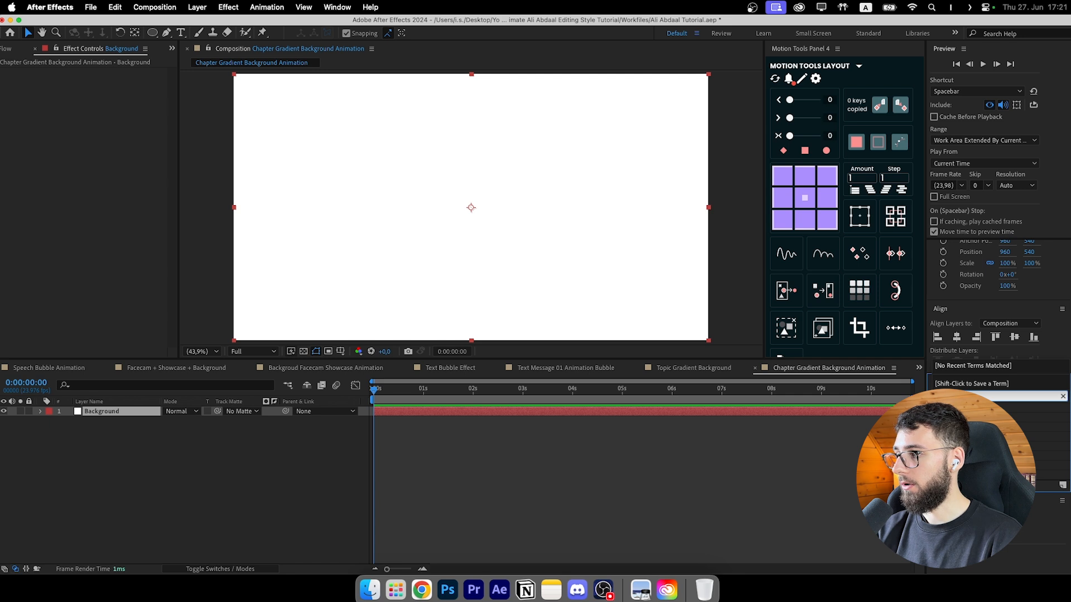
{"action": "left_click", "coordinate": [974, 475]}
{"action": "left_click_drag", "start_coordinate": [974, 475], "coordinate": [351, 411]}
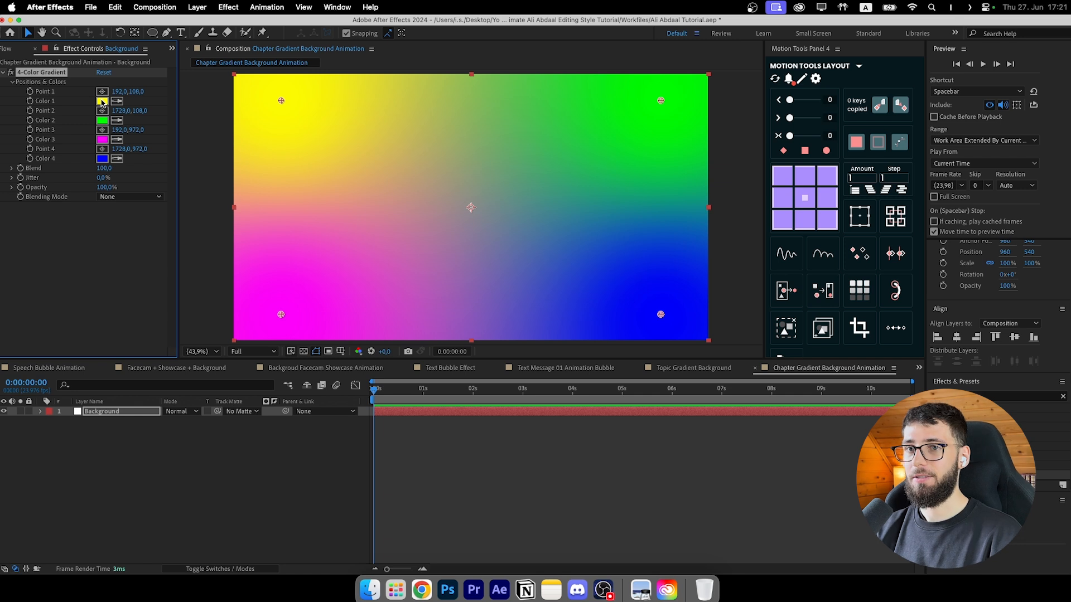
Step: Set Color 1 of the 4-Color Gradient to pale blue, hex CDE3FF
{"action": "left_click", "coordinate": [102, 102]}
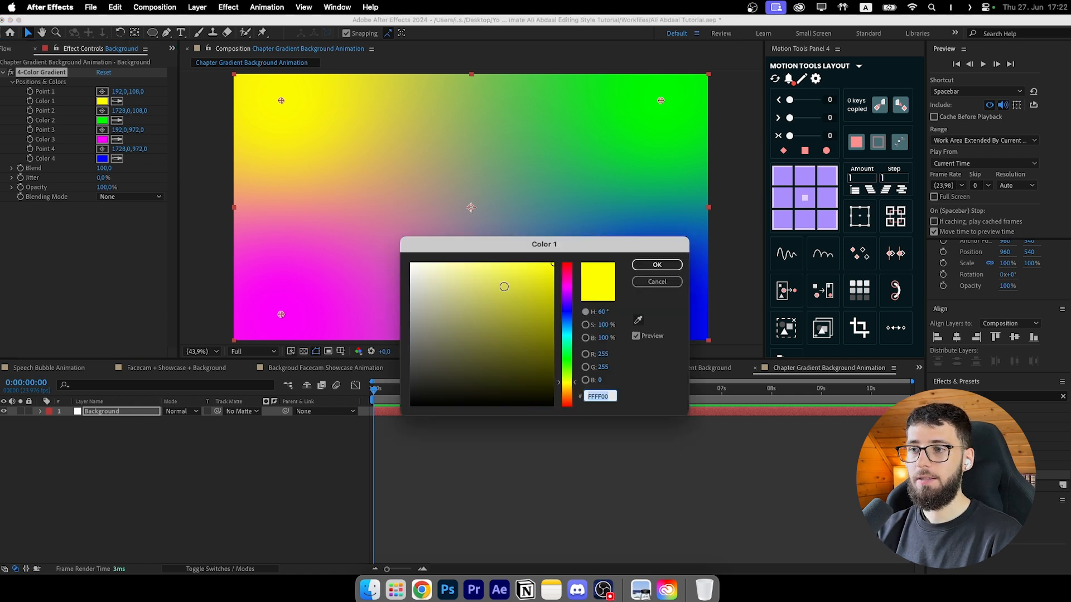
{"action": "left_click", "coordinate": [568, 326]}
{"action": "left_click_drag", "start_coordinate": [441, 269], "coordinate": [425, 256]}
{"action": "left_click", "coordinate": [572, 323]}
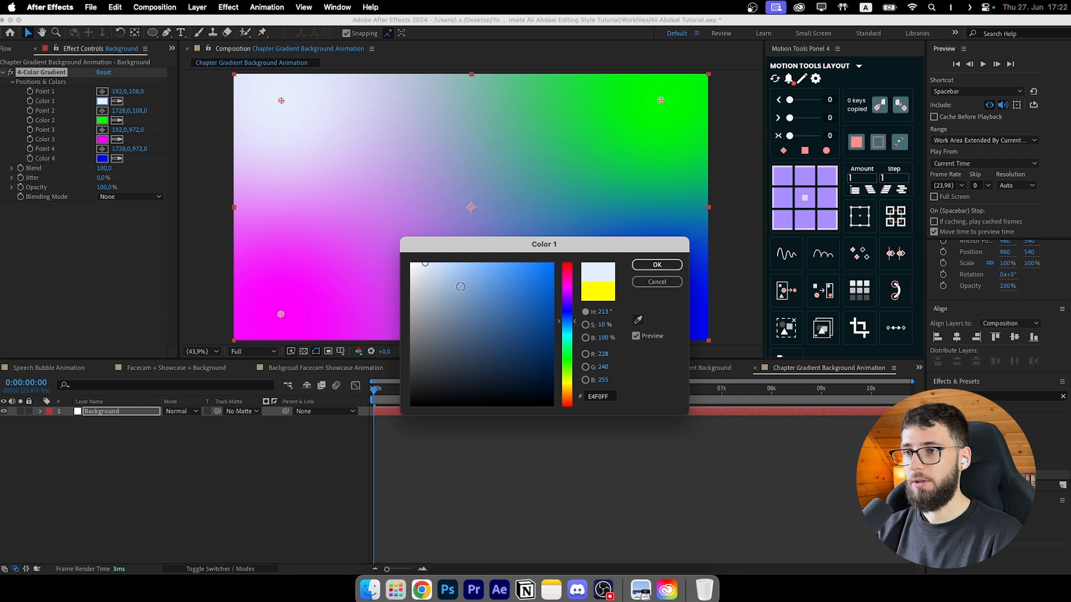
{"action": "mouse_move", "coordinate": [433, 263]}
{"action": "left_mouse_down"}
{"action": "mouse_move", "coordinate": [431, 254]}
{"action": "mouse_move", "coordinate": [437, 261]}
{"action": "left_mouse_up"}
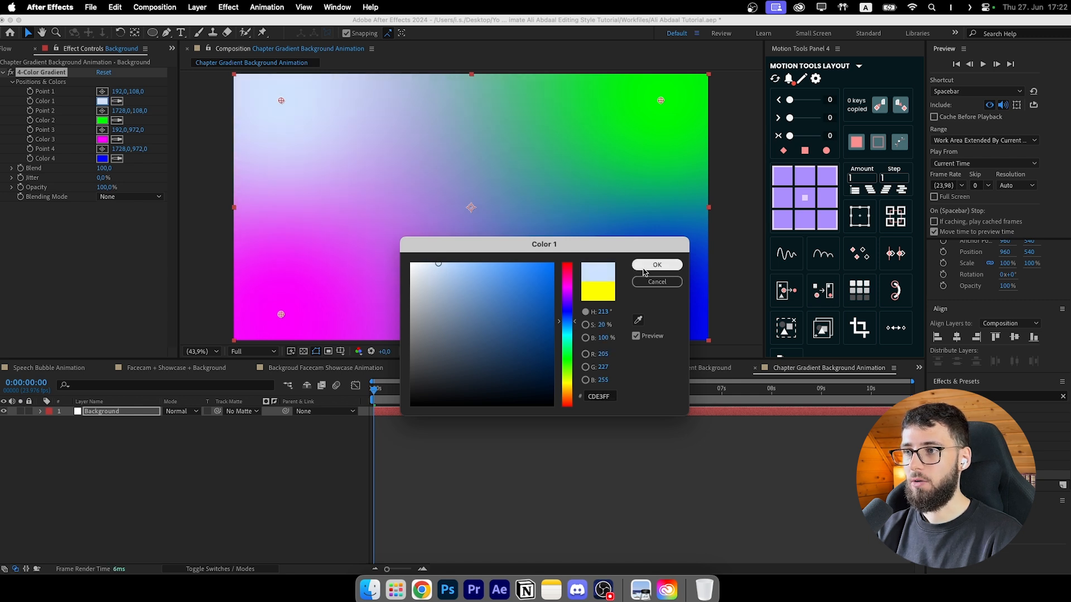
{"action": "left_click", "coordinate": [657, 265]}
Step: Set Color 2 of the 4-Color Gradient to pale lilac, hex F2D3FF
{"action": "left_click", "coordinate": [101, 121]}
{"action": "left_click_drag", "start_coordinate": [568, 298], "coordinate": [568, 294]}
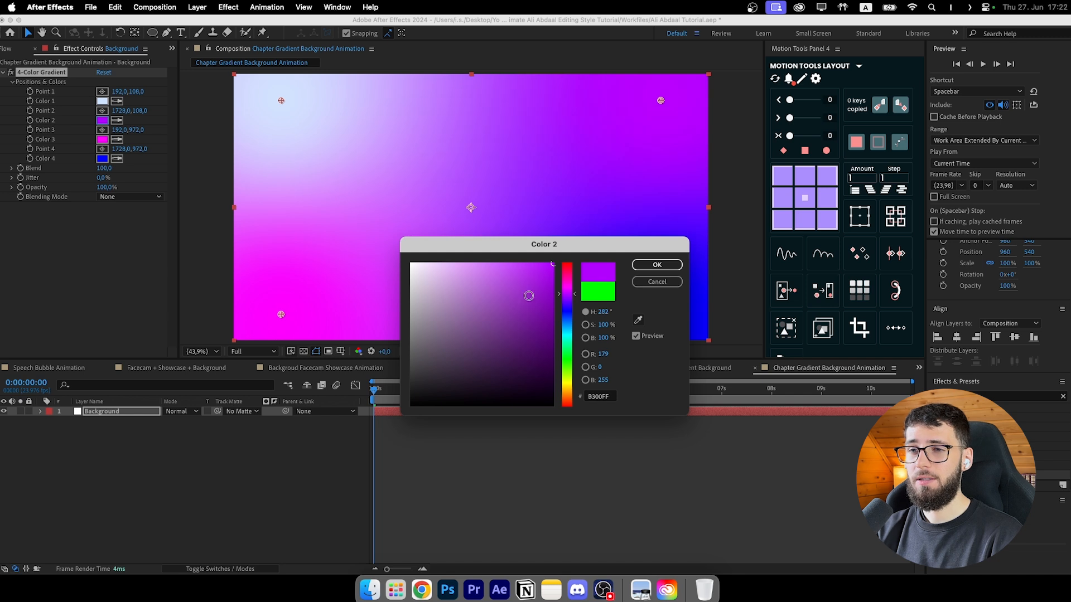
{"action": "left_click", "coordinate": [444, 269]}
{"action": "left_click_drag", "start_coordinate": [444, 269], "coordinate": [435, 262]}
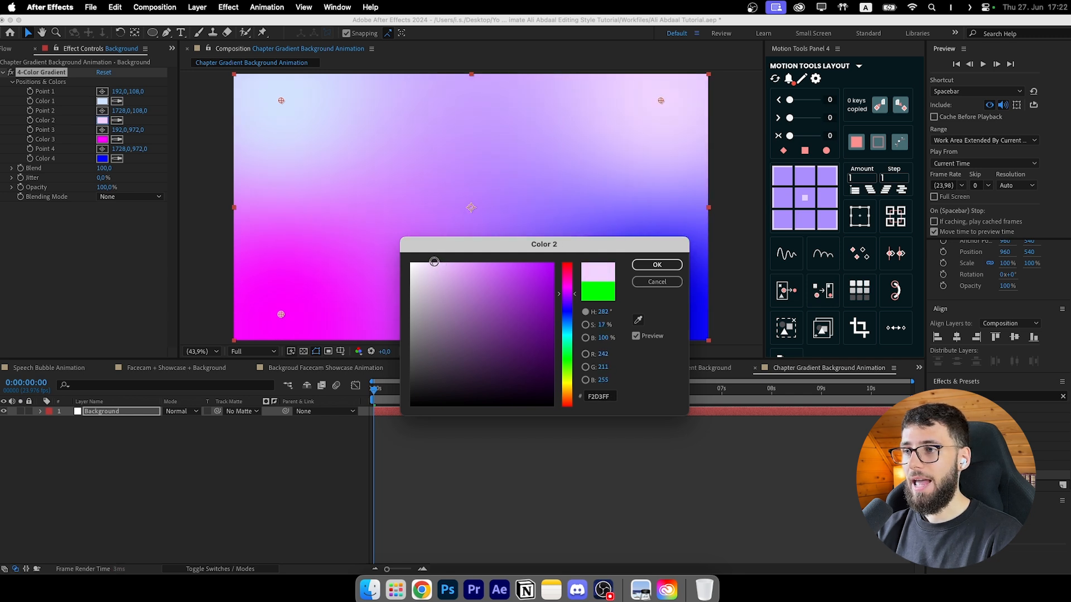
{"action": "left_click", "coordinate": [636, 266]}
Step: Change the gradient's remaining colors to pastels: light cyan for Color 2, periwinkle for Color 3 and pale pink for Color 4
{"action": "left_click", "coordinate": [106, 140]}
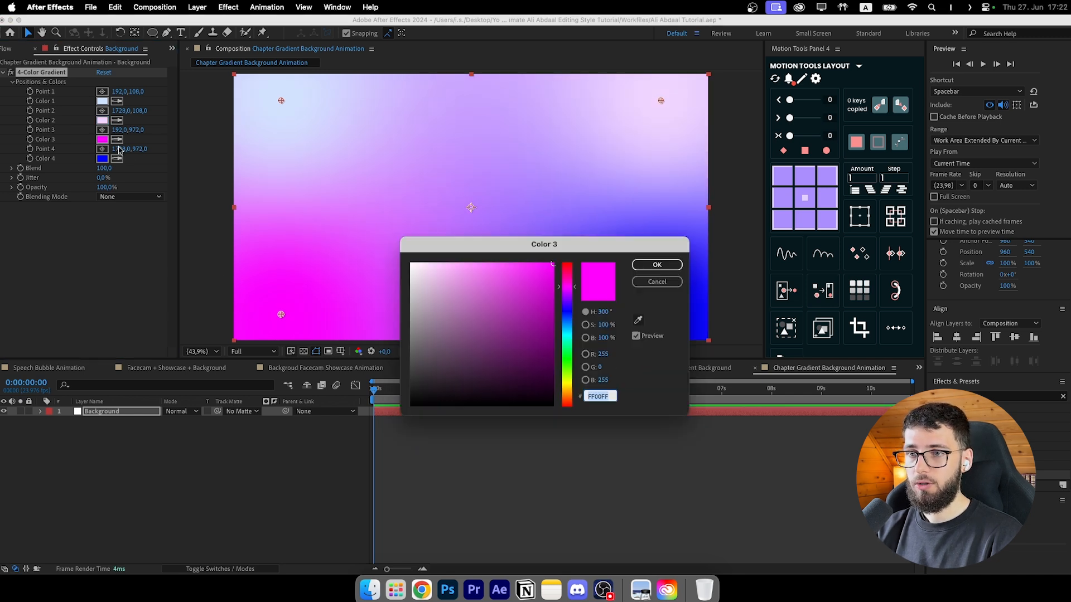
{"action": "left_click_drag", "start_coordinate": [508, 401], "coordinate": [517, 292]}
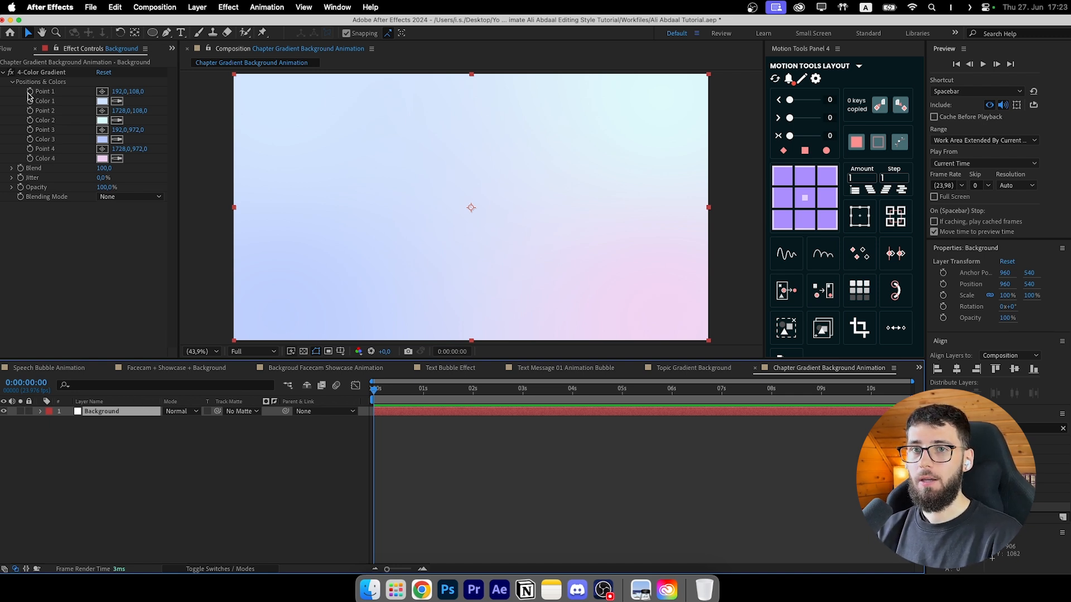
Step: Keyframe the positions of gradient Points 1 to 4 at the start of the Background layer and reveal those keyframes
{"action": "left_click", "coordinate": [449, 420]}
{"action": "left_click", "coordinate": [443, 414]}
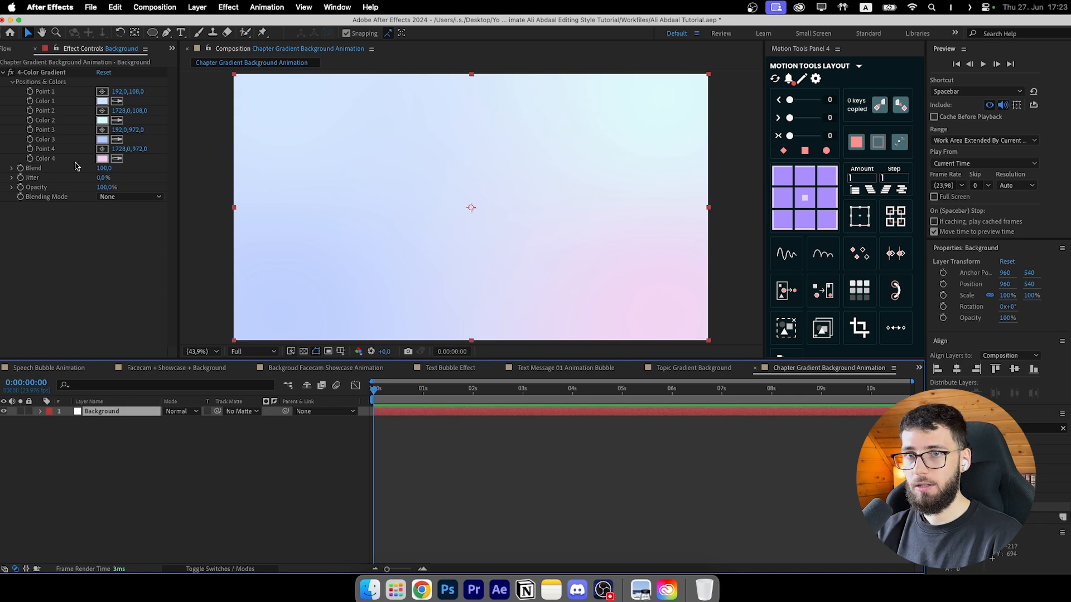
{"action": "left_click", "coordinate": [30, 94]}
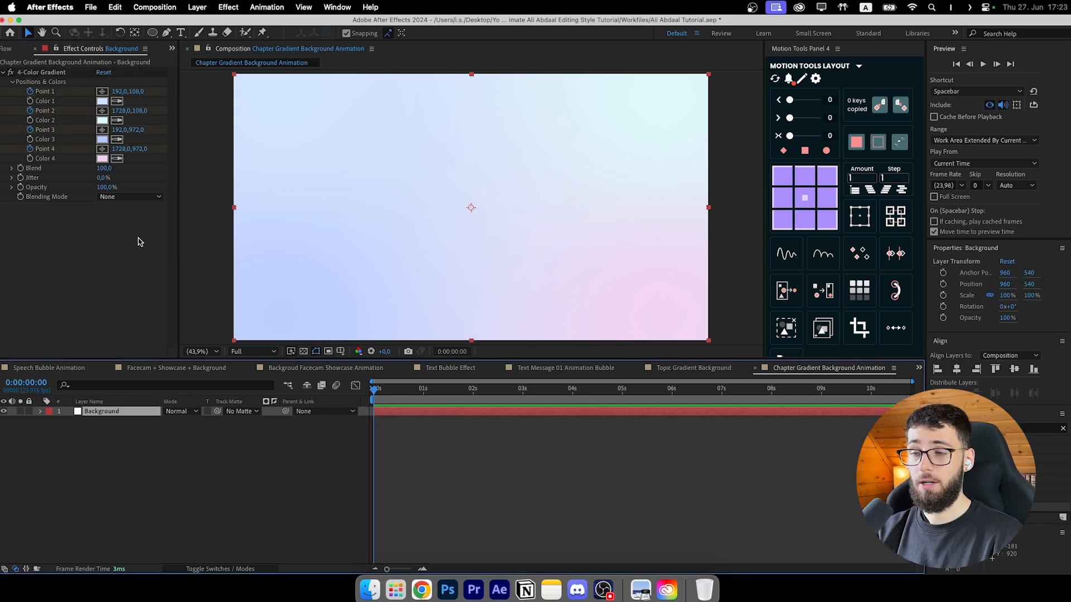
{"action": "key", "text": "u"}
{"action": "left_click_drag", "start_coordinate": [404, 424], "coordinate": [359, 471]}
{"action": "left_click", "coordinate": [439, 457]}
{"action": "mouse_move", "coordinate": [375, 391]}
{"action": "left_mouse_down"}
{"action": "mouse_move", "coordinate": [383, 391]}
{"action": "mouse_move", "coordinate": [373, 390]}
{"action": "left_mouse_up"}
{"action": "left_click", "coordinate": [379, 412]}
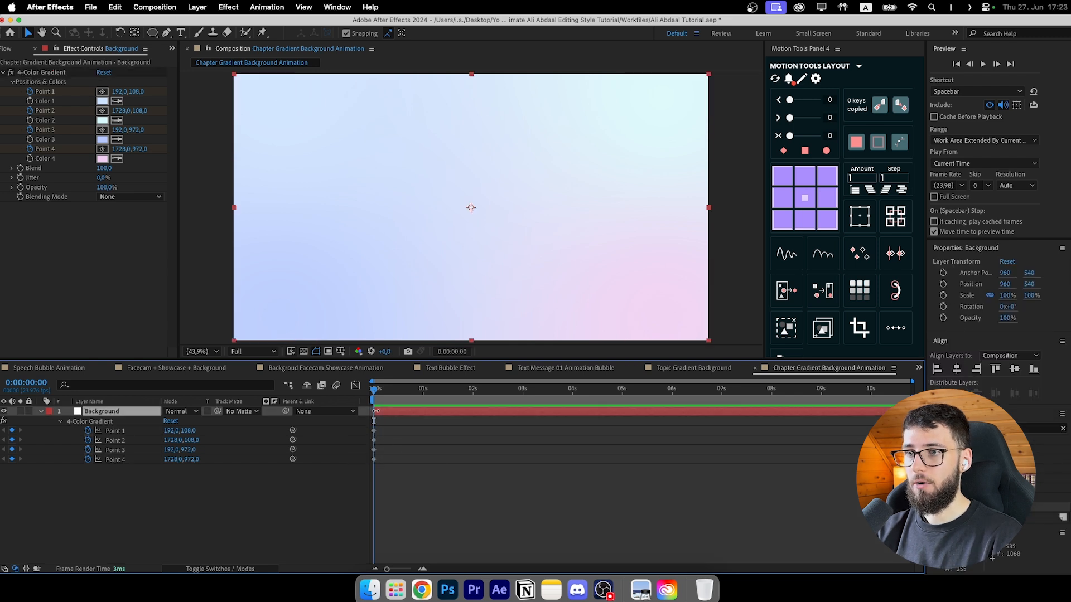
Step: At 0:00:05:00, move Points 1 to 4 to about (728, 350), (1120, 787), (301, 489) and (1448, 334)
{"action": "left_click", "coordinate": [374, 430]}
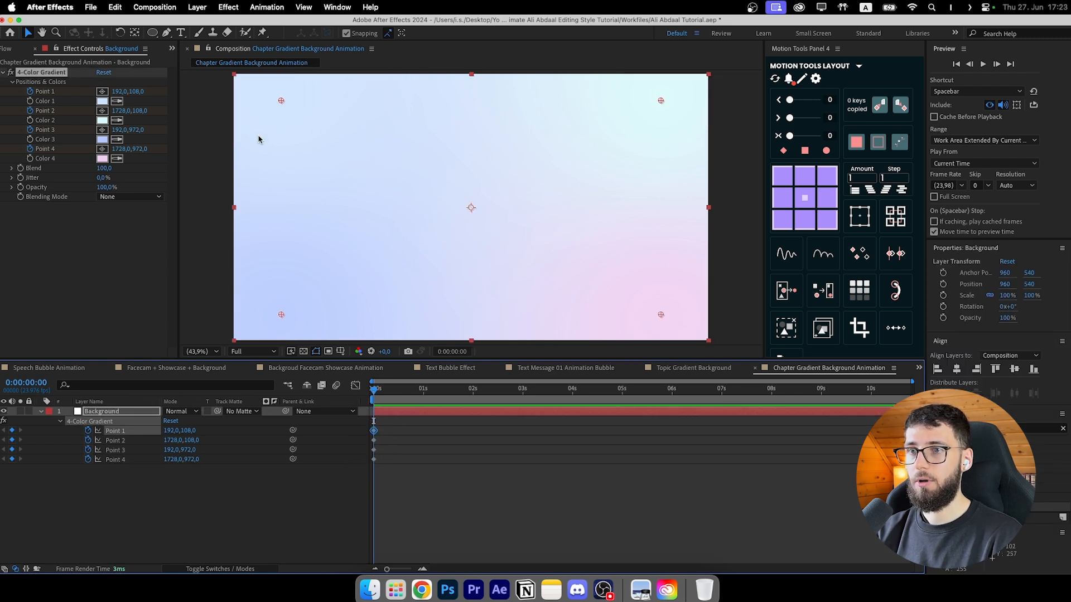
{"action": "left_click_drag", "start_coordinate": [556, 389], "coordinate": [622, 398]}
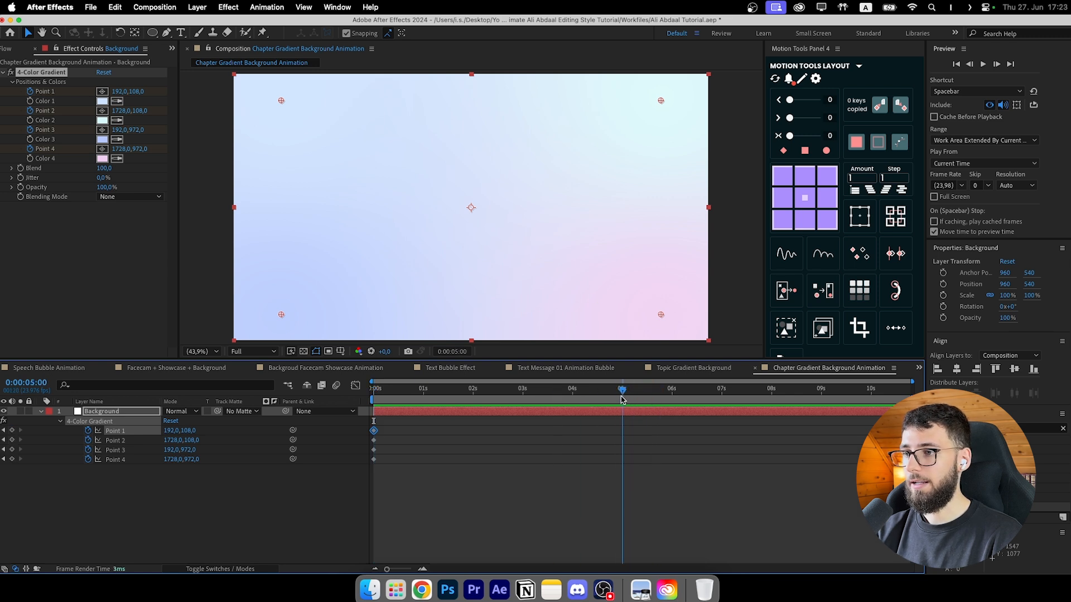
{"action": "left_click", "coordinate": [626, 414]}
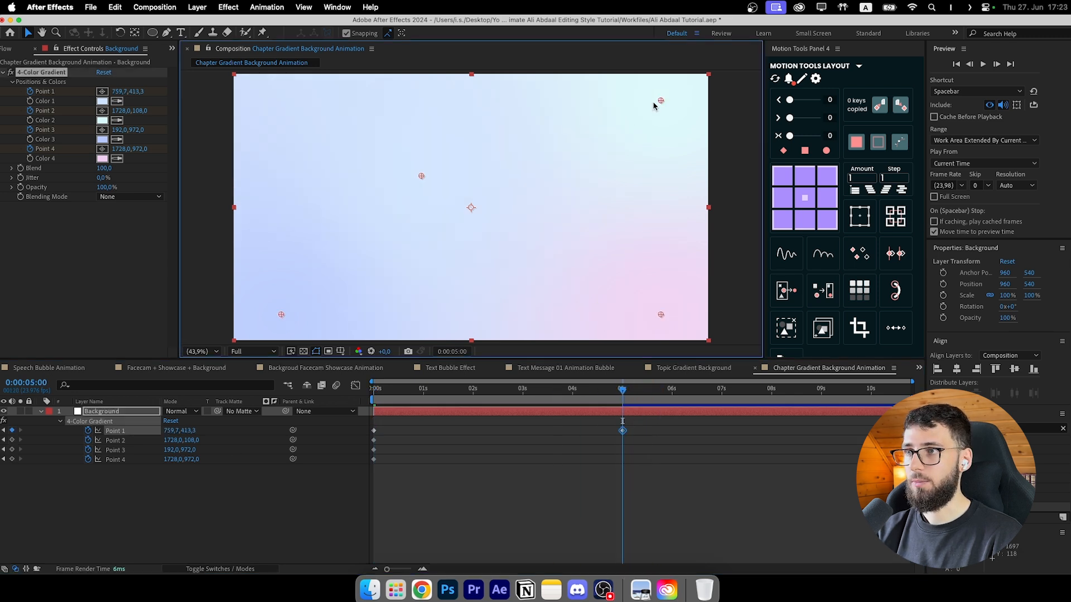
{"action": "left_click_drag", "start_coordinate": [660, 102], "coordinate": [524, 233]}
{"action": "left_click_drag", "start_coordinate": [660, 313], "coordinate": [594, 166]}
{"action": "mouse_move", "coordinate": [291, 319]}
{"action": "left_mouse_down"}
{"action": "mouse_move", "coordinate": [349, 263]}
{"action": "mouse_move", "coordinate": [300, 318]}
{"action": "mouse_move", "coordinate": [292, 303]}
{"action": "left_mouse_up"}
{"action": "key", "text": "super+z"}
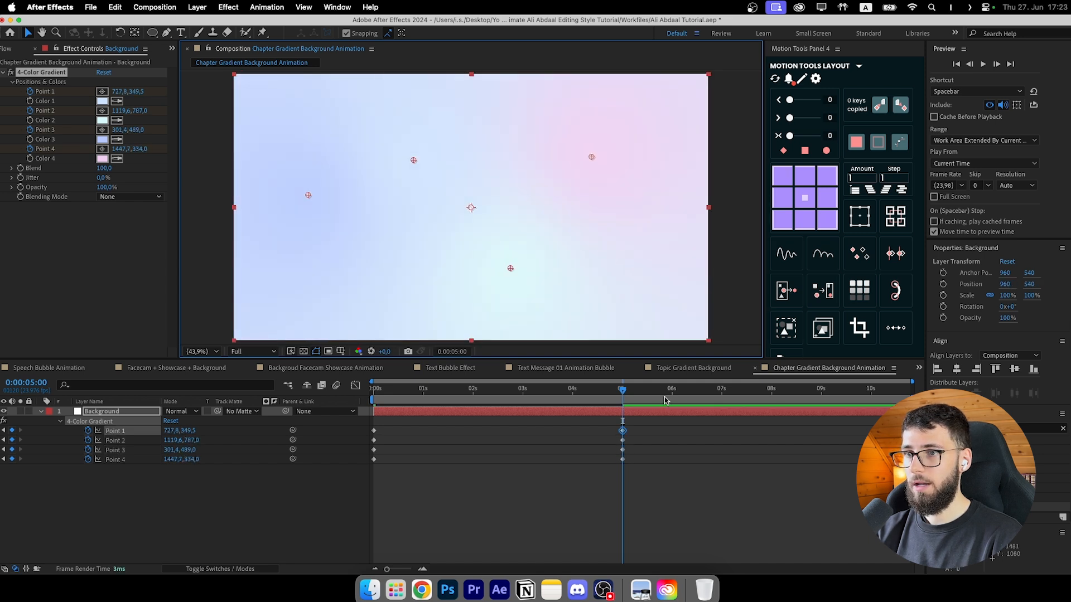
Step: Near 10 seconds, move Points 1 to 4 to about (1503, 188), (1521, 947), (643, 334) and (309, 895)
{"action": "left_click_drag", "start_coordinate": [666, 392], "coordinate": [869, 389]}
{"action": "left_click_drag", "start_coordinate": [591, 157], "coordinate": [310, 296]}
{"action": "left_click_drag", "start_coordinate": [510, 269], "coordinate": [610, 309]}
{"action": "left_click_drag", "start_coordinate": [414, 159], "coordinate": [605, 120]}
{"action": "left_click_drag", "start_coordinate": [308, 195], "coordinate": [392, 157]}
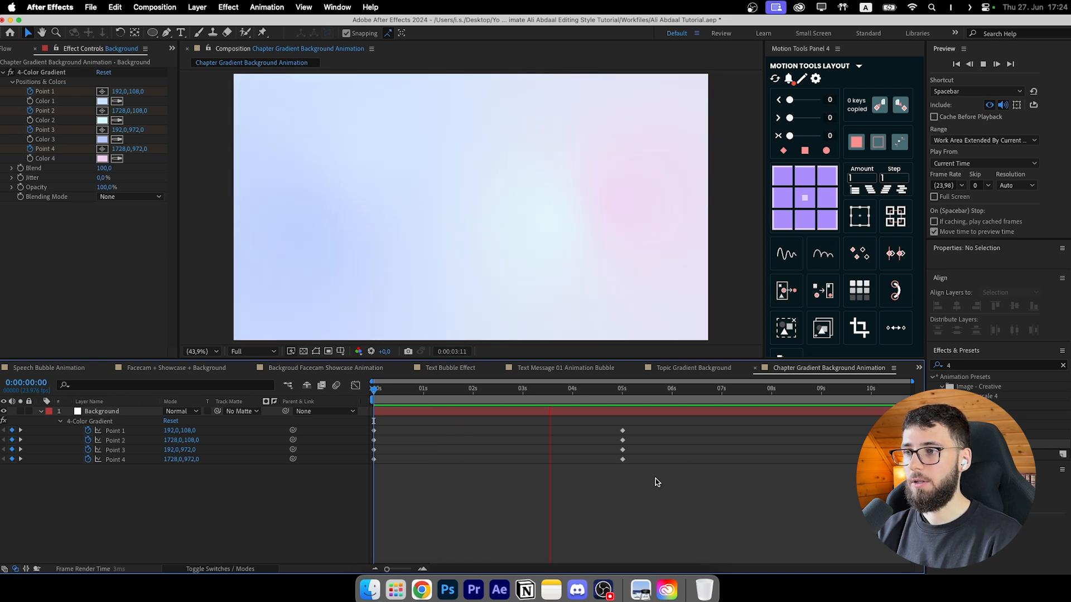
Step: Retime the two moved point keyframe sets to about 3.3 and 6.9 seconds, and add a copy of the starting set at about 9.7 seconds
{"action": "left_click_drag", "start_coordinate": [623, 440], "coordinate": [542, 439]}
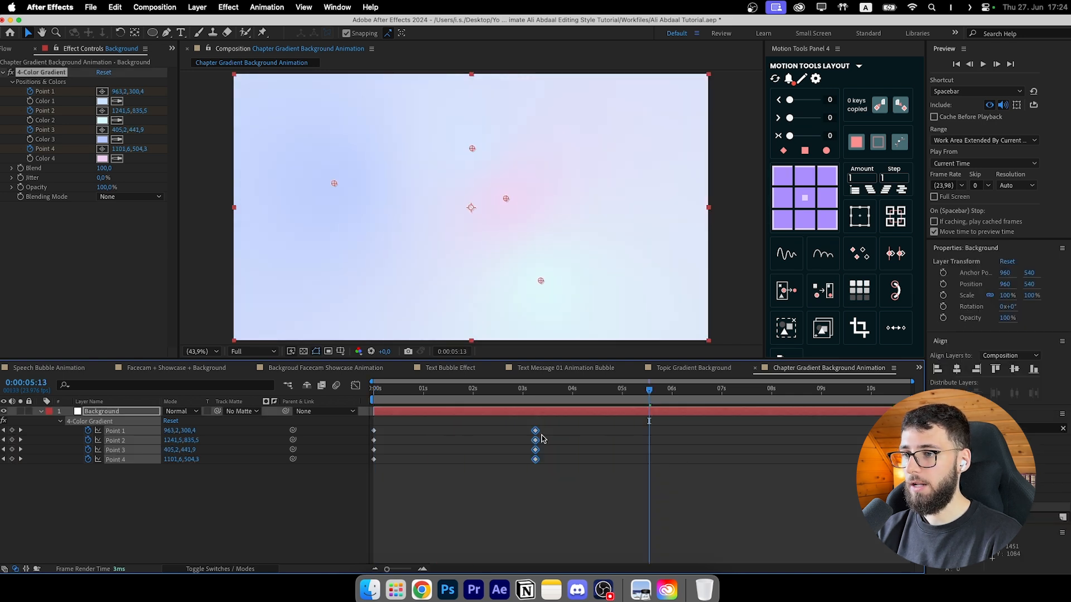
{"action": "left_click_drag", "start_coordinate": [915, 425], "coordinate": [757, 461]}
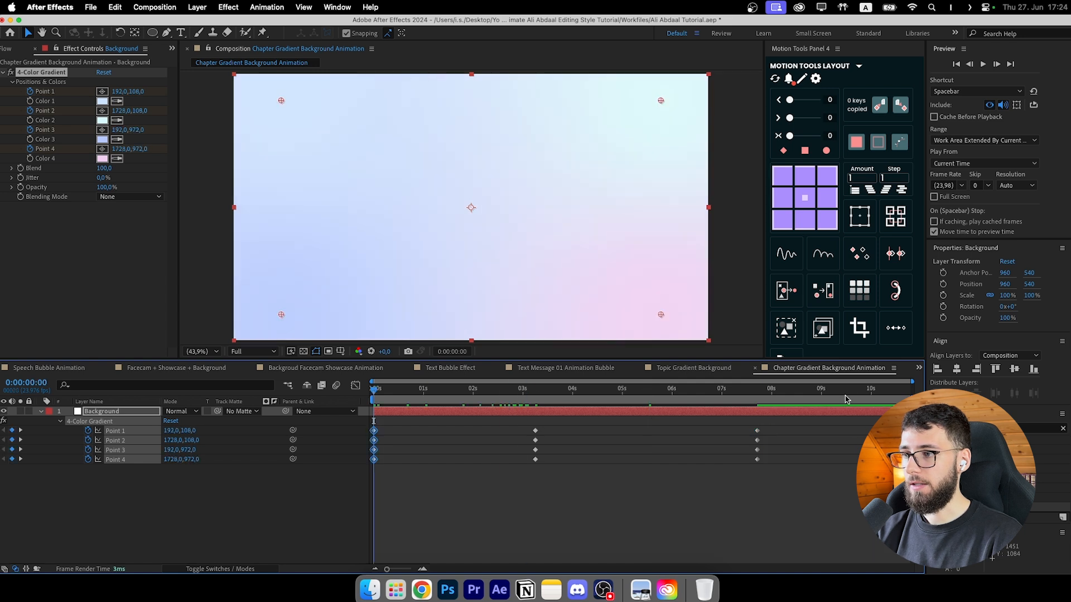
{"action": "left_click", "coordinate": [909, 390]}
{"action": "key", "text": "super+v"}
{"action": "left_click_drag", "start_coordinate": [915, 489], "coordinate": [714, 437]}
{"action": "left_click_drag", "start_coordinate": [919, 424], "coordinate": [892, 467]}
{"action": "left_click_drag", "start_coordinate": [908, 459], "coordinate": [854, 461]}
Step: Copy the second point keyframe set to 0:00:10:18, respace the earlier sets to about 2, 4.5, 7 and 9 seconds, and preview
{"action": "left_click_drag", "start_coordinate": [546, 472], "coordinate": [517, 420]}
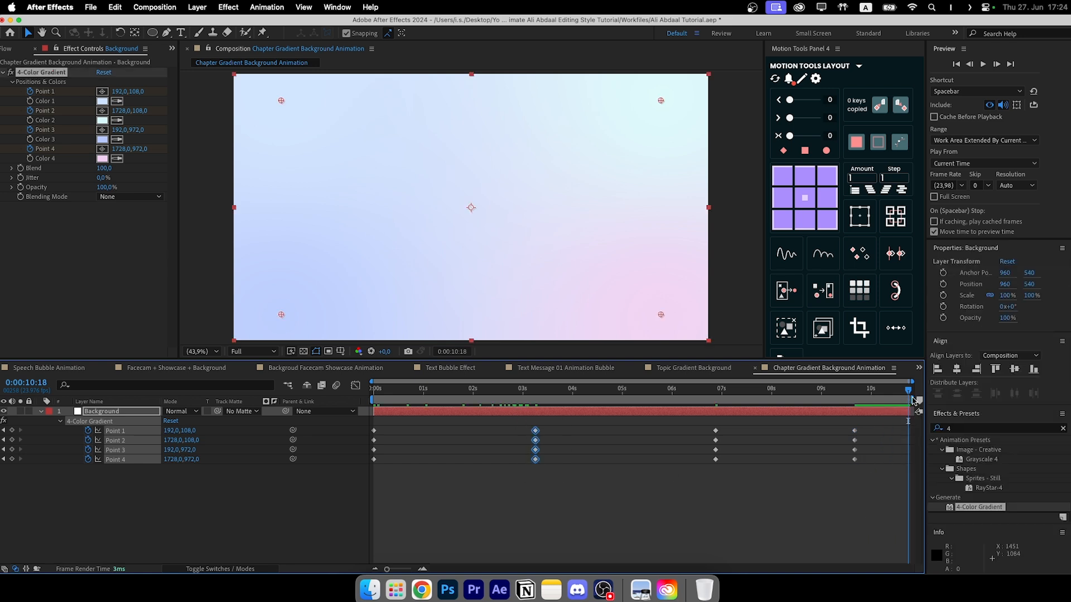
{"action": "key", "text": "super+v"}
{"action": "left_click_drag", "start_coordinate": [908, 391], "coordinate": [365, 418]}
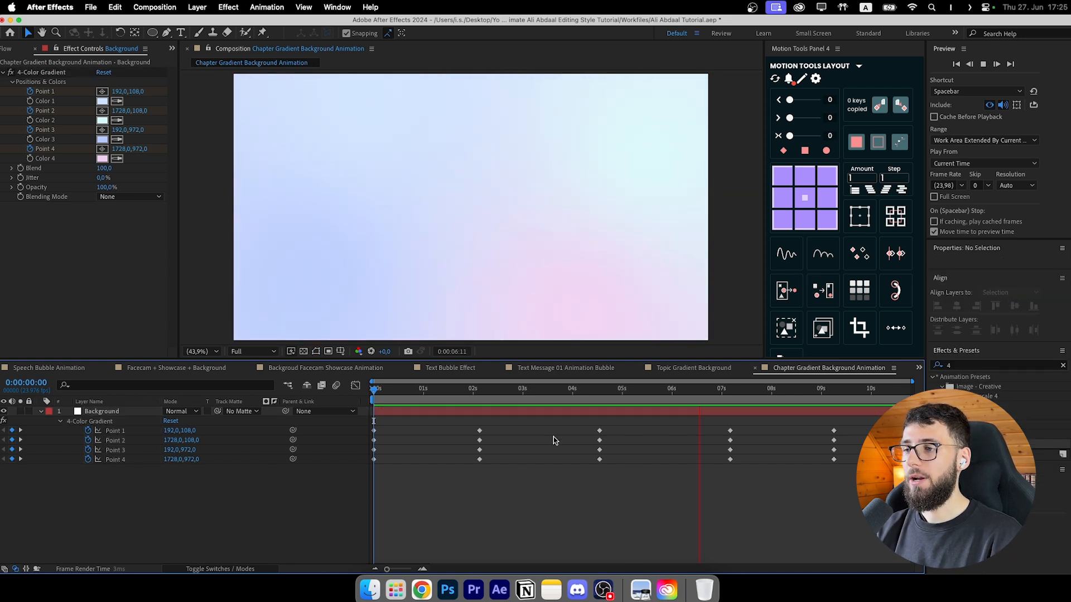
Step: Keyframe Colors 1 to 4 of the gradient at the start of the timeline and reveal all the layer's keyframed properties
{"action": "left_click", "coordinate": [479, 388]}
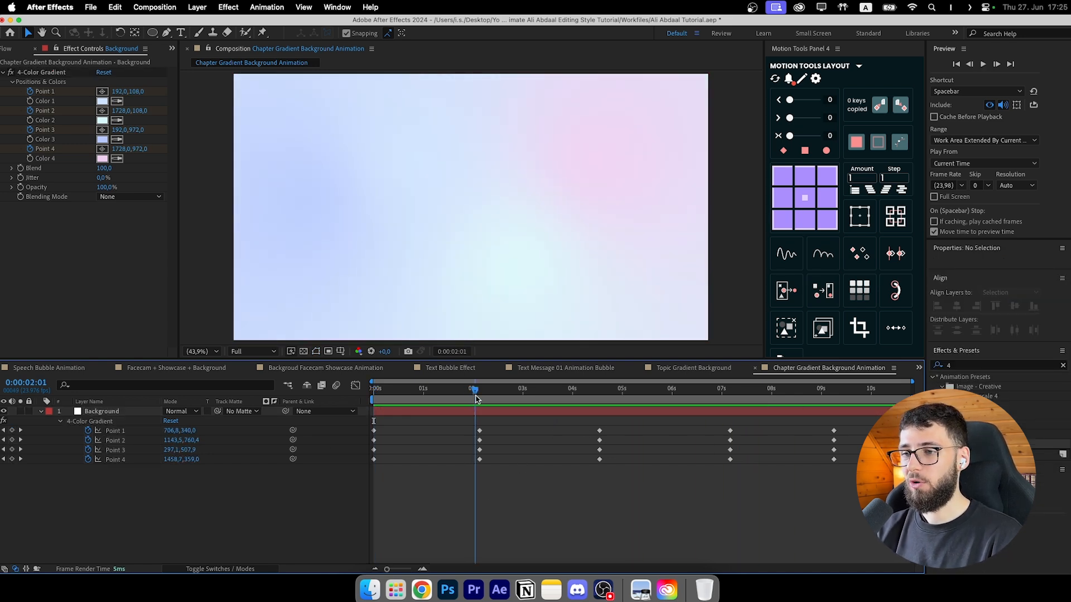
{"action": "left_click_drag", "start_coordinate": [420, 390], "coordinate": [292, 372]}
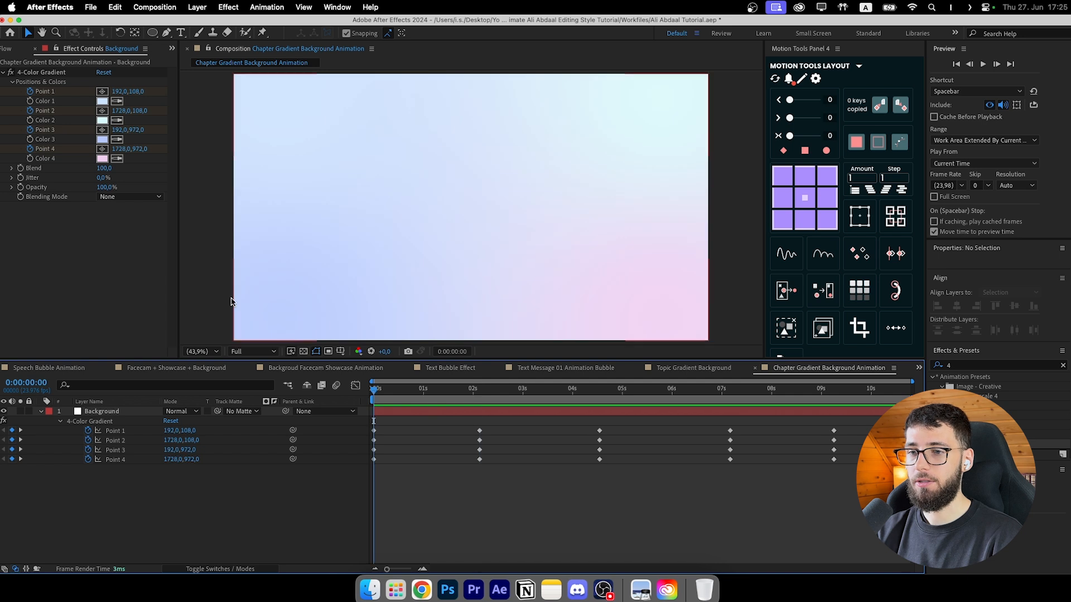
{"action": "left_click", "coordinate": [30, 101]}
{"action": "left_click", "coordinate": [29, 120]}
{"action": "left_click", "coordinate": [29, 140]}
{"action": "left_click", "coordinate": [30, 158]}
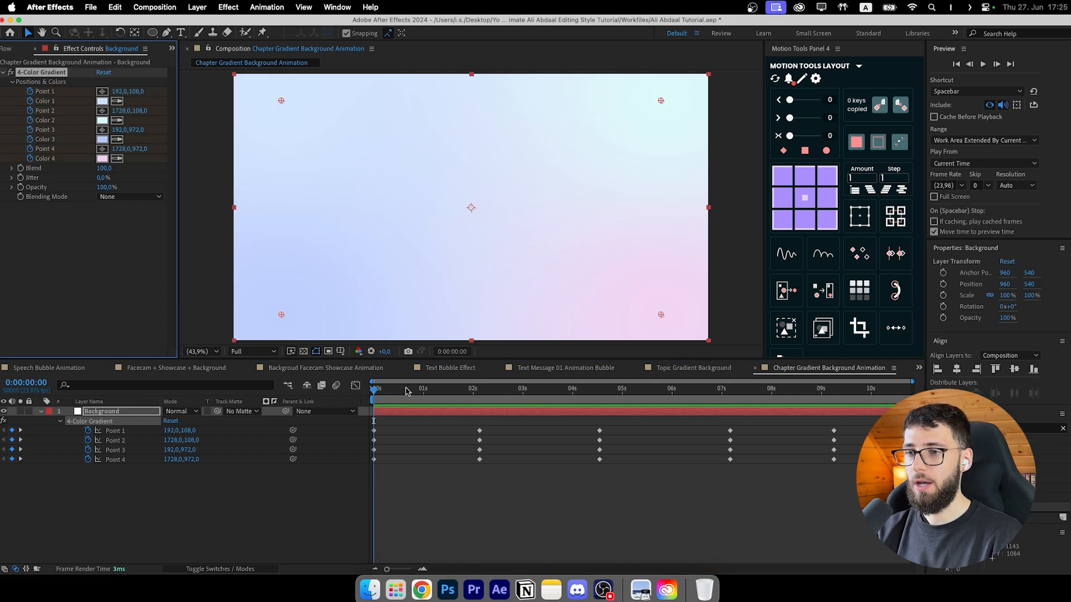
{"action": "left_click", "coordinate": [400, 413]}
{"action": "key", "text": "u"}
{"action": "key", "text": "u"}
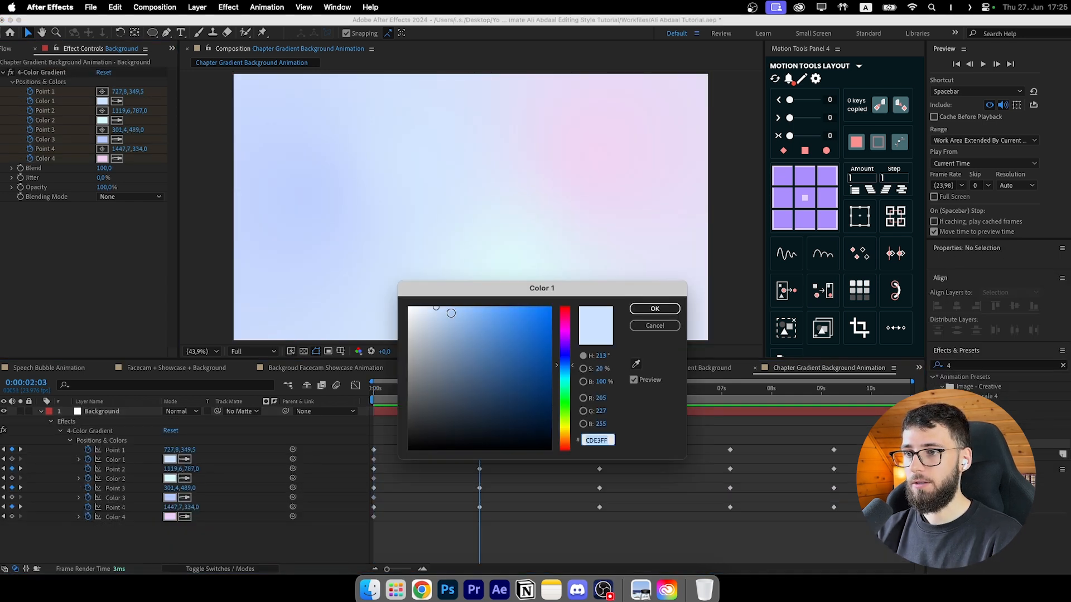
Step: At 0:00:02:03, change Color 1 to a darker muted blue and Color 2 to near-white cyan, hex F0FDFE
{"action": "left_click", "coordinate": [438, 328]}
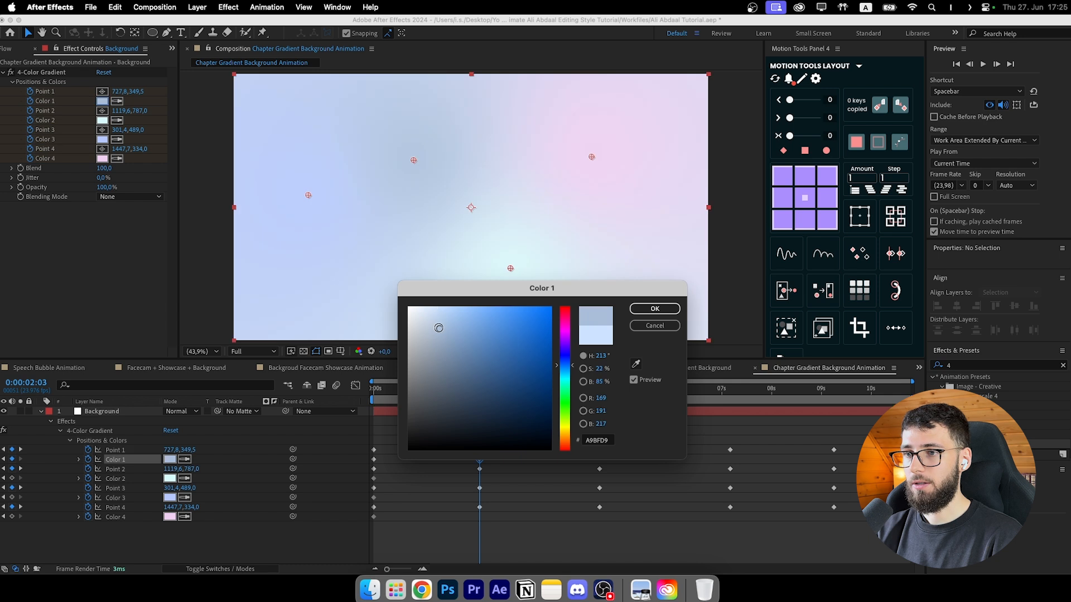
{"action": "left_click_drag", "start_coordinate": [439, 328], "coordinate": [436, 323]}
{"action": "left_click", "coordinate": [655, 308]}
{"action": "left_click", "coordinate": [102, 120]}
{"action": "left_click", "coordinate": [415, 308]}
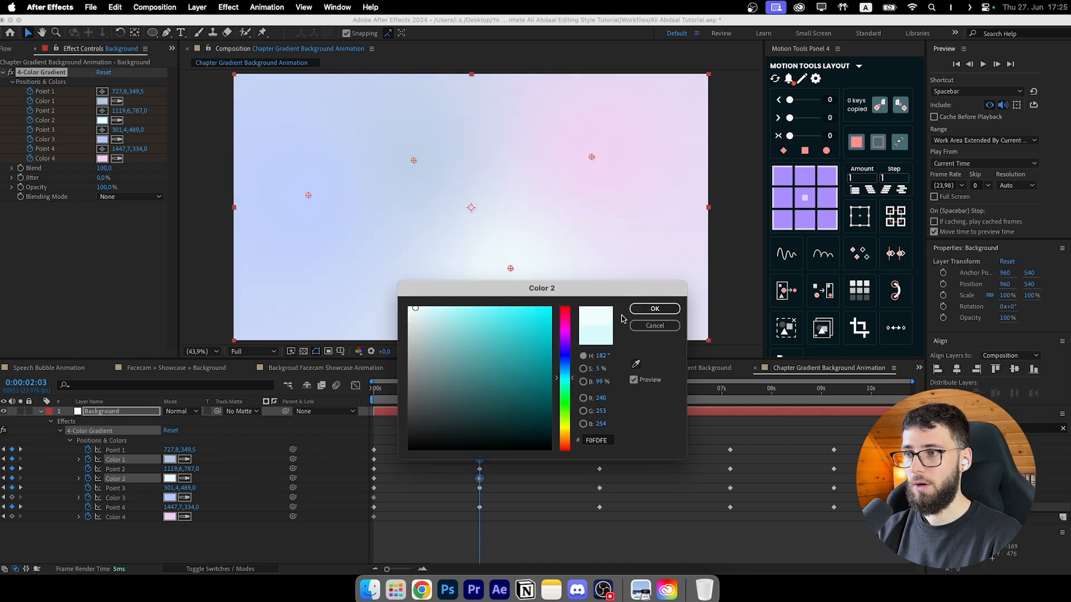
{"action": "left_click", "coordinate": [655, 308]}
Step: At 0:00:02:03, change Color 3 to muted periwinkle, hex B1BDDD, and Color 4 to a stronger pastel pink
{"action": "left_click", "coordinate": [102, 139]}
{"action": "left_click_drag", "start_coordinate": [444, 323], "coordinate": [436, 326]}
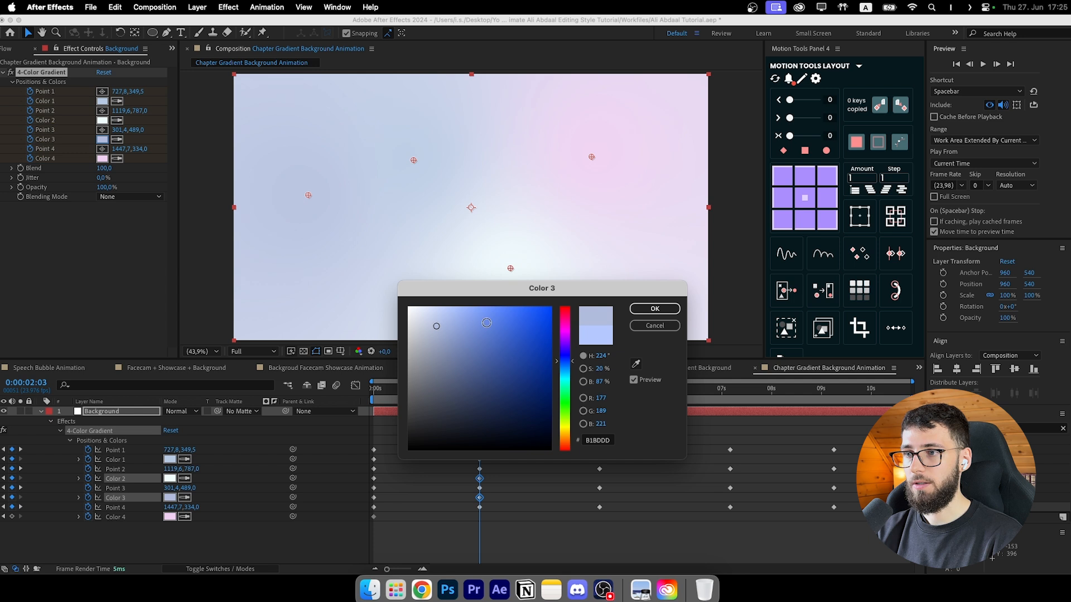
{"action": "left_click", "coordinate": [655, 309]}
{"action": "left_click", "coordinate": [102, 158]}
{"action": "left_click", "coordinate": [447, 312]}
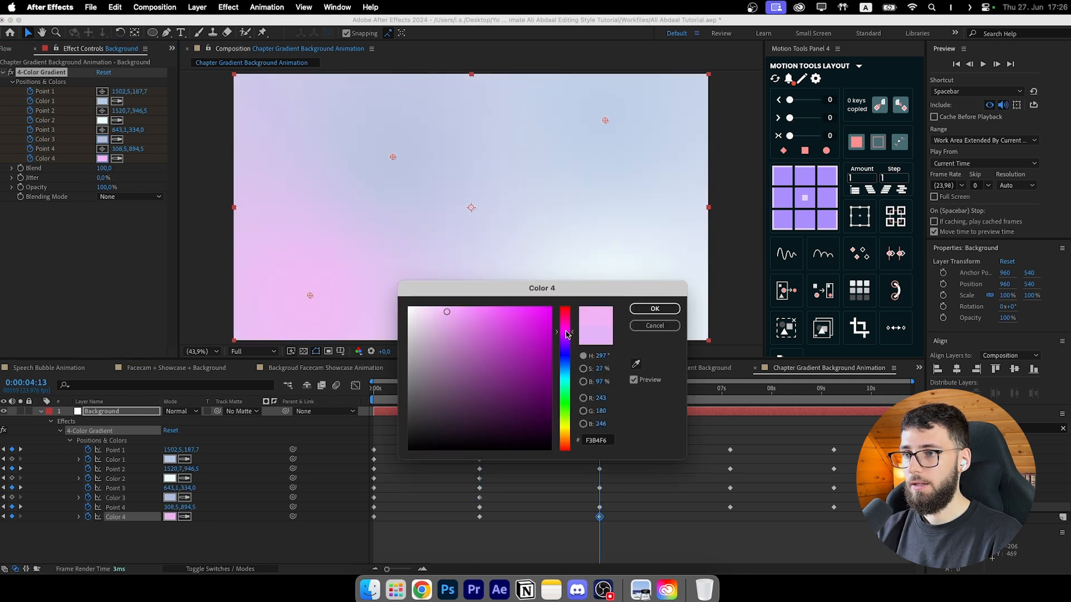
Step: At 0:00:04:13, change Color 4 to lilac, hex E8B4F6, and Color 3 to pale aqua, hex DDEEF0
{"action": "left_click", "coordinate": [566, 340]}
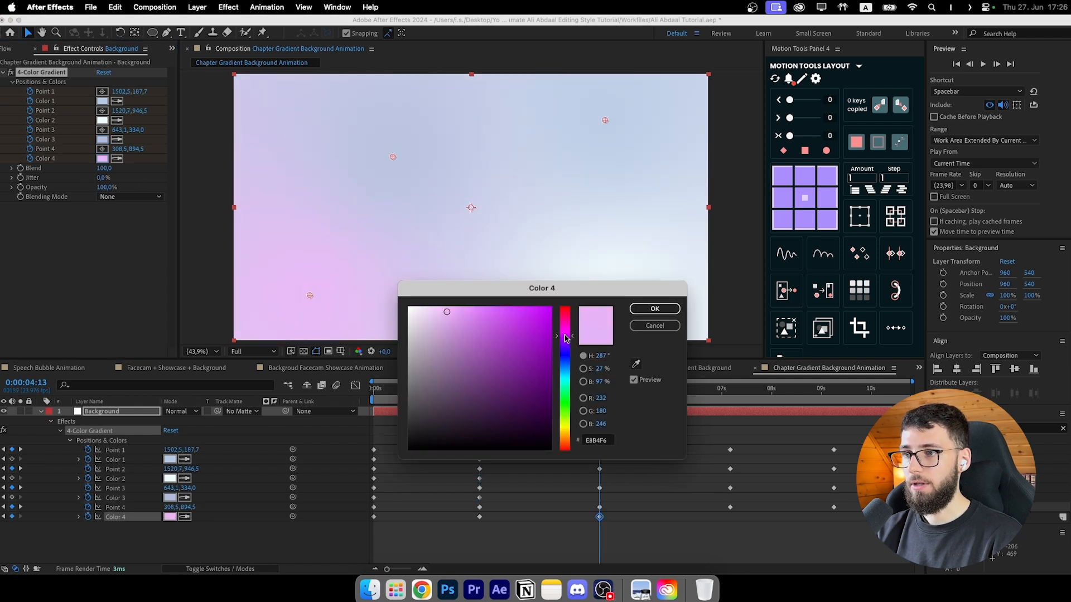
{"action": "left_click", "coordinate": [655, 309]}
{"action": "left_click", "coordinate": [102, 139]}
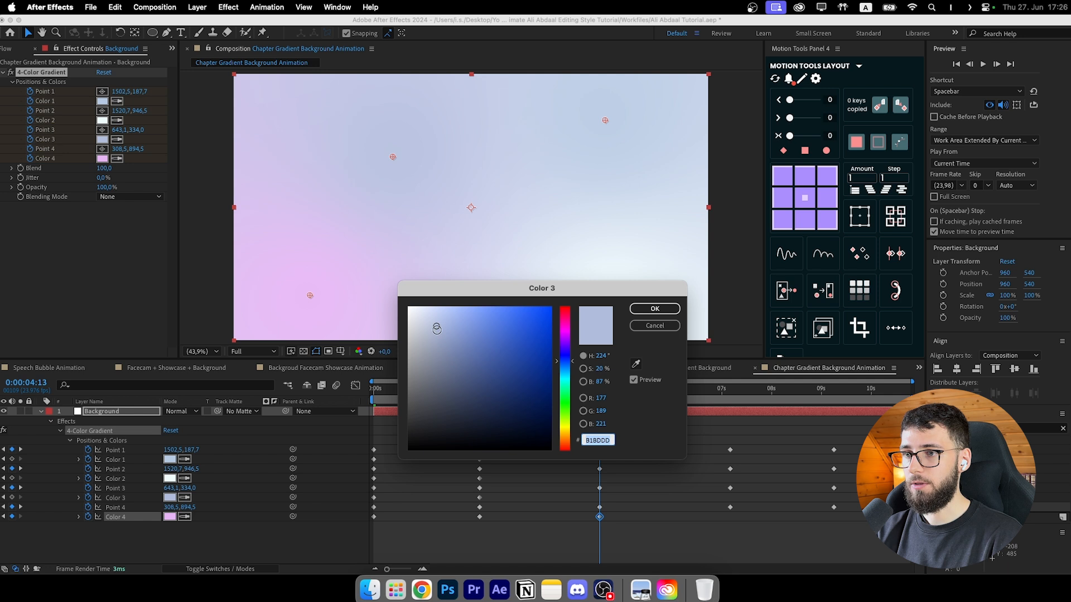
{"action": "left_click_drag", "start_coordinate": [438, 329], "coordinate": [418, 315]}
{"action": "mouse_move", "coordinate": [567, 356]}
{"action": "left_mouse_down"}
{"action": "mouse_move", "coordinate": [567, 340]}
{"action": "mouse_move", "coordinate": [567, 378]}
{"action": "left_mouse_up"}
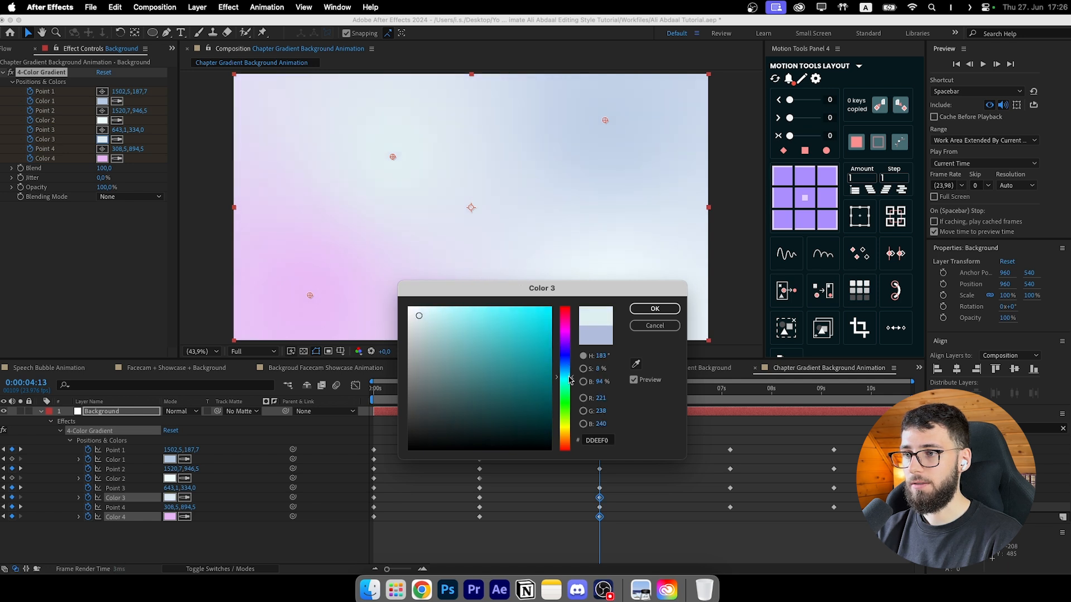
{"action": "left_click", "coordinate": [654, 309]}
Step: At 0:00:04:13, change Color 2 to pale pink, hex FFDDDD, and Color 1 to soft periwinkle, hex B5BEE2
{"action": "left_click", "coordinate": [102, 119]}
{"action": "left_click_drag", "start_coordinate": [567, 335], "coordinate": [566, 309]}
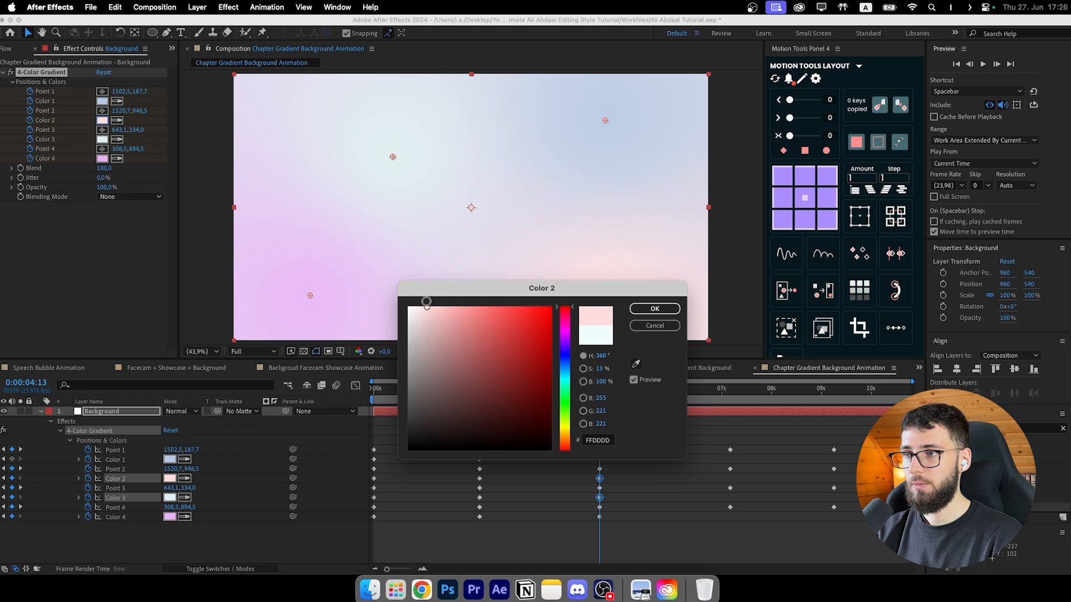
{"action": "left_click", "coordinate": [655, 308]}
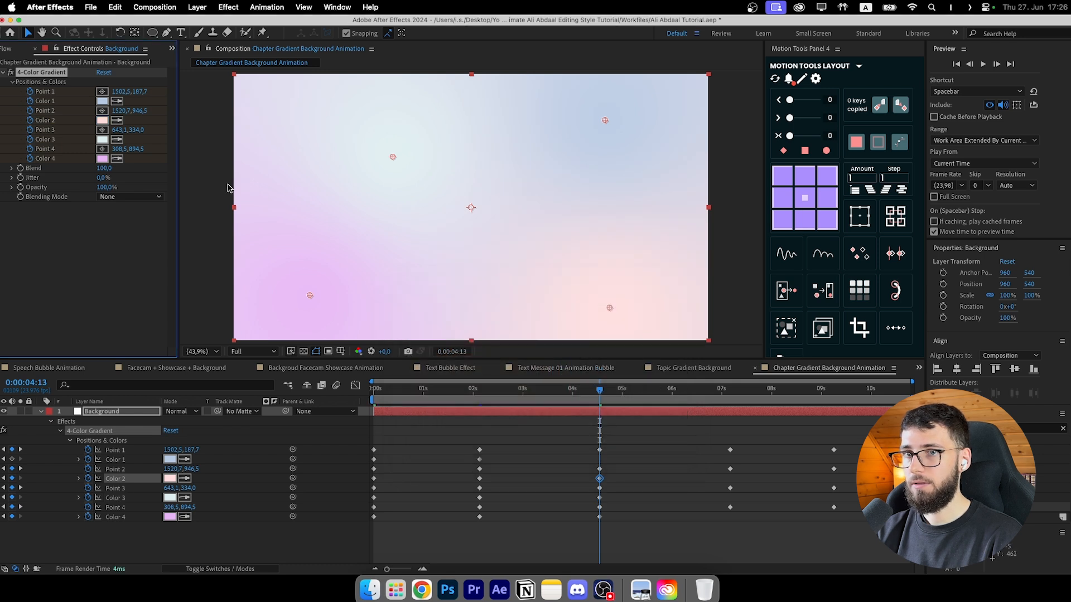
{"action": "left_click", "coordinate": [102, 101]}
{"action": "left_click_drag", "start_coordinate": [565, 367], "coordinate": [565, 360]}
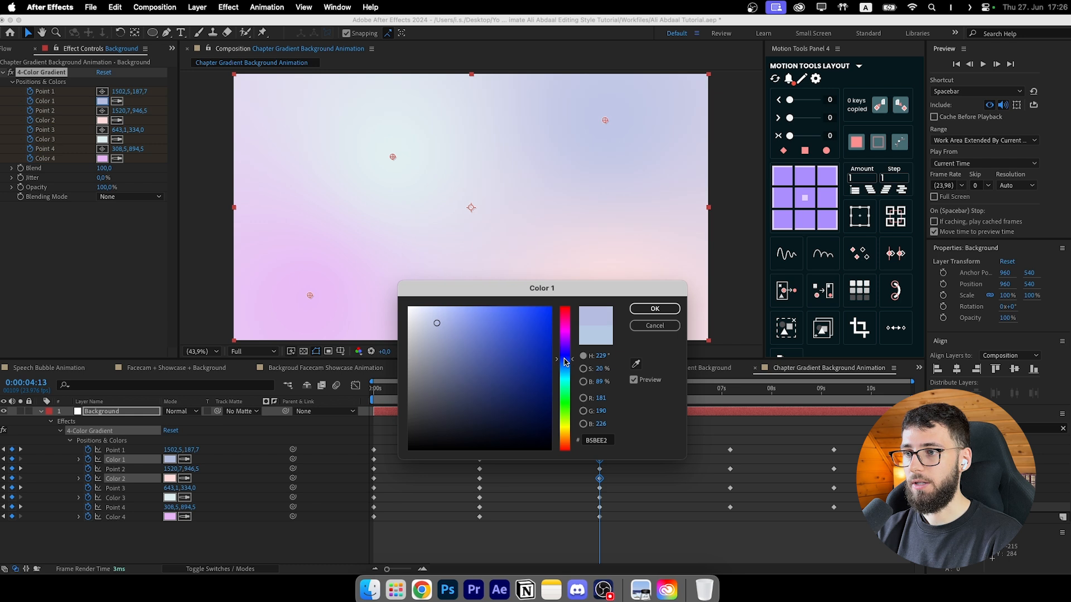
{"action": "left_click", "coordinate": [646, 311]}
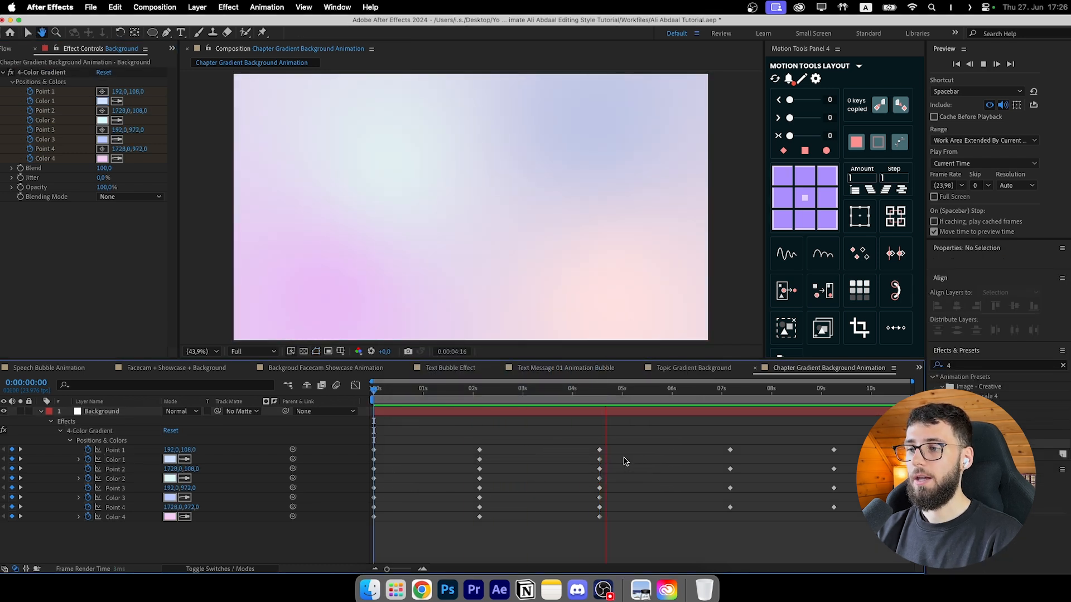
Step: Copy the Color 1 to Color 4 keyframes from 0:00:00:00 and paste them at 0:00:07:04
{"action": "left_click", "coordinate": [590, 413]}
{"action": "left_click", "coordinate": [602, 398]}
{"action": "left_click_drag", "start_coordinate": [601, 398], "coordinate": [599, 399]}
{"action": "left_click", "coordinate": [373, 459]}
{"action": "left_click", "coordinate": [374, 479], "text": "shift"}
{"action": "left_click", "coordinate": [374, 497], "text": "shift"}
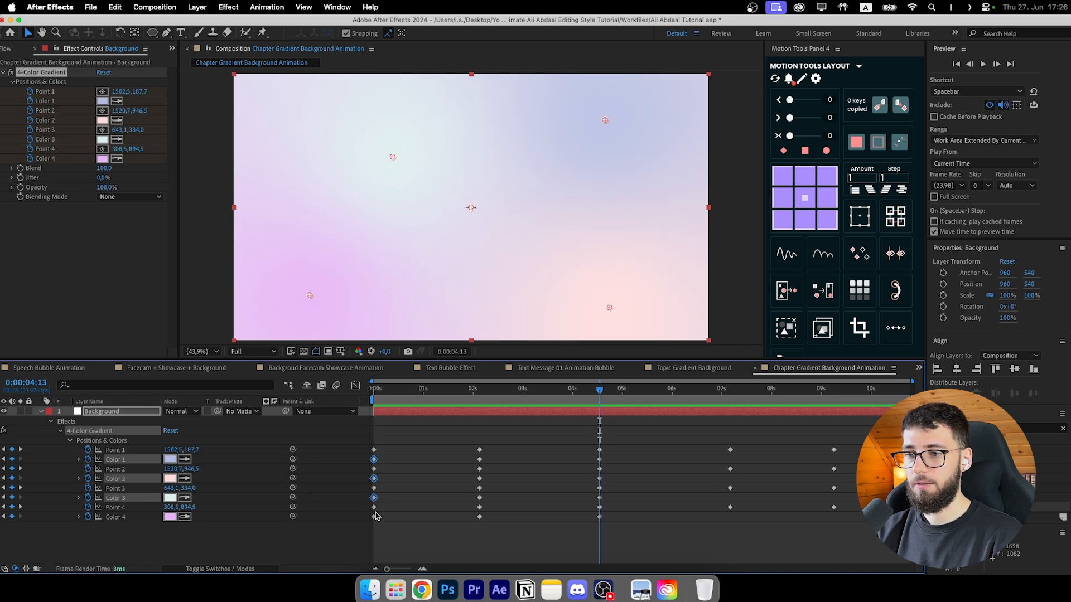
{"action": "left_click", "coordinate": [374, 516], "text": "shift"}
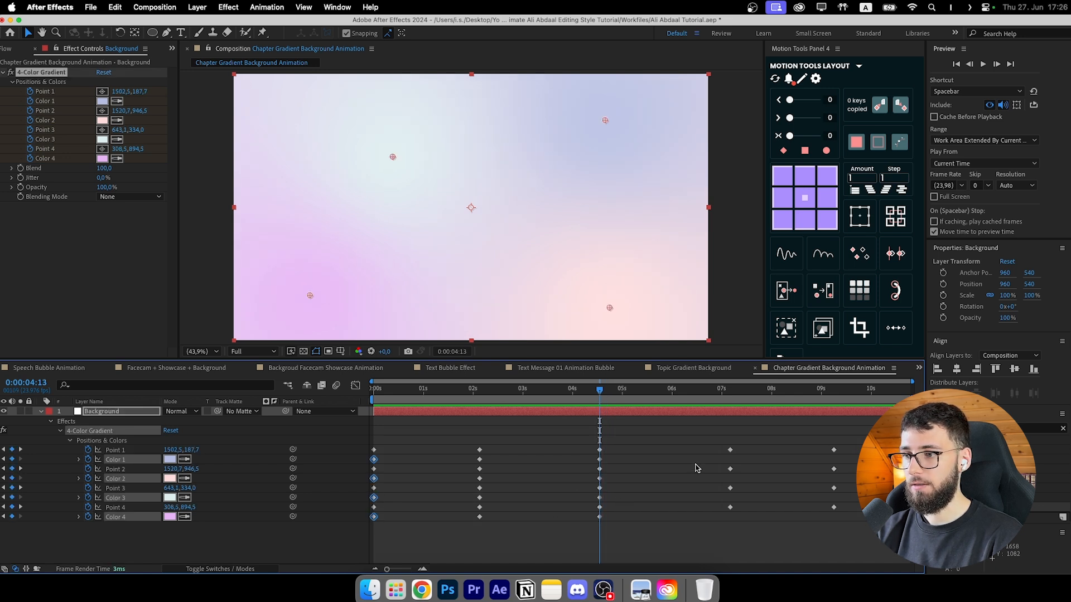
{"action": "left_click_drag", "start_coordinate": [728, 397], "coordinate": [730, 401]}
{"action": "key", "text": "super+v"}
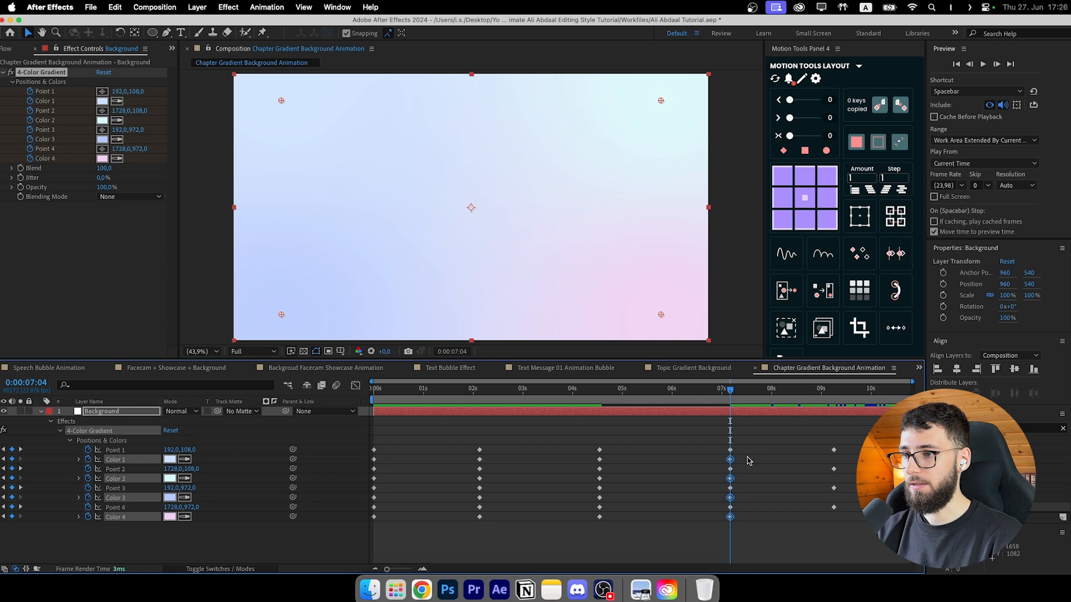
Step: Copy the four color keyframes from 0:00:02:03 and paste them at 0:00:09:06
{"action": "left_click", "coordinate": [480, 460]}
{"action": "left_click", "coordinate": [480, 478], "text": "shift"}
{"action": "left_click", "coordinate": [480, 498], "text": "shift"}
{"action": "left_click", "coordinate": [480, 517], "text": "shift"}
{"action": "left_click_drag", "start_coordinate": [831, 390], "coordinate": [834, 393]}
{"action": "key", "text": "super+v"}
Step: Copy the four color keyframes from 0:00:04:13 and paste them at 0:00:10:18, the end of the composition
{"action": "left_click", "coordinate": [599, 460]}
{"action": "left_click", "coordinate": [600, 478], "text": "shift"}
{"action": "left_click", "coordinate": [600, 497], "text": "shift"}
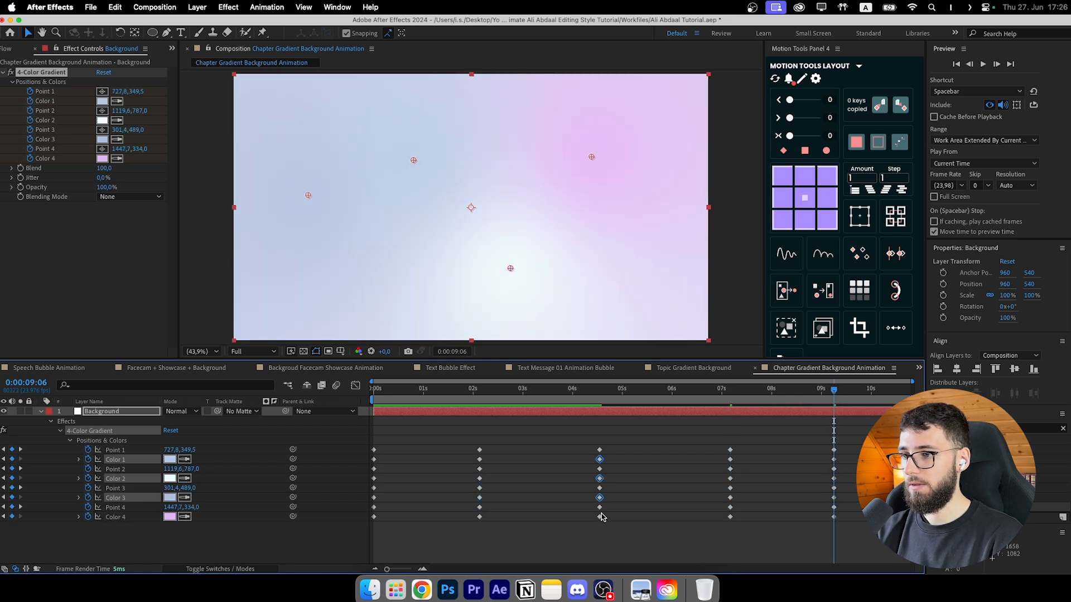
{"action": "left_click", "coordinate": [600, 517], "text": "shift"}
{"action": "left_click", "coordinate": [908, 392]}
{"action": "key", "text": "super+v"}
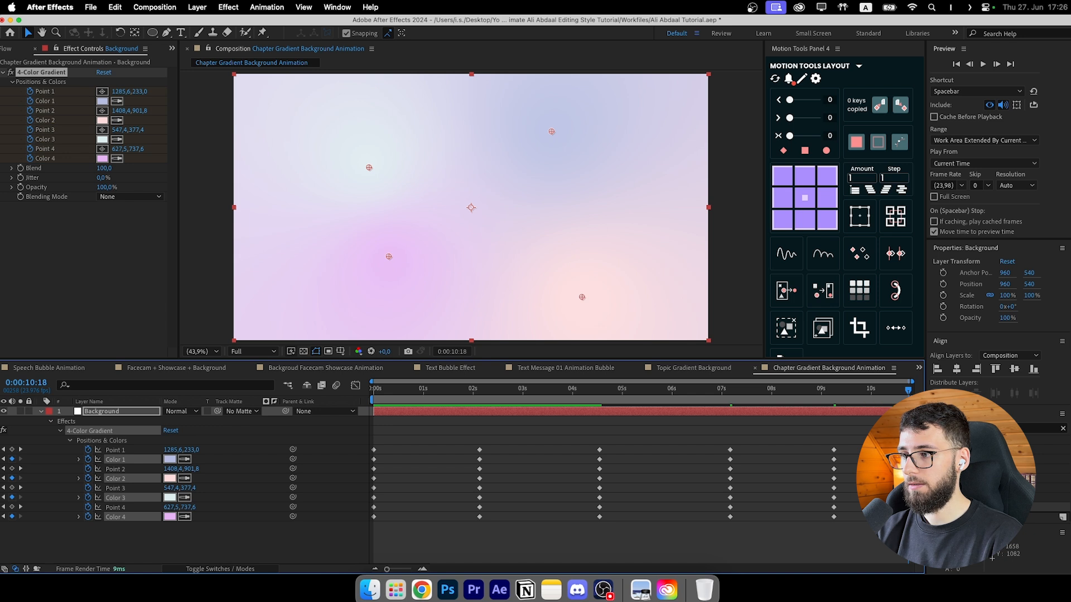
{"action": "left_click", "coordinate": [852, 413]}
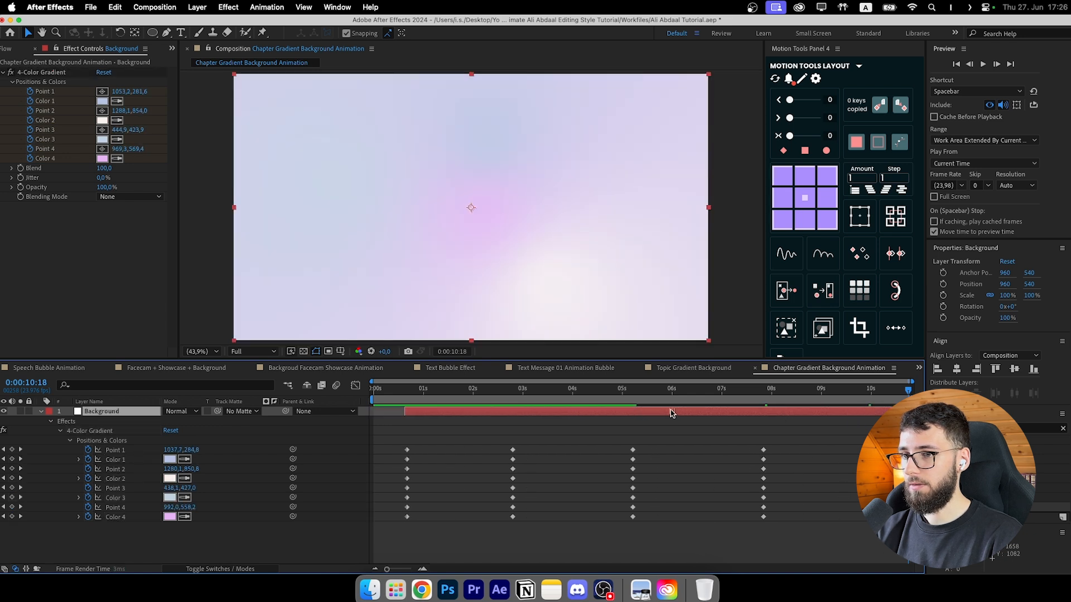
{"action": "left_click_drag", "start_coordinate": [553, 406], "coordinate": [374, 406]}
{"action": "left_click", "coordinate": [421, 436]}
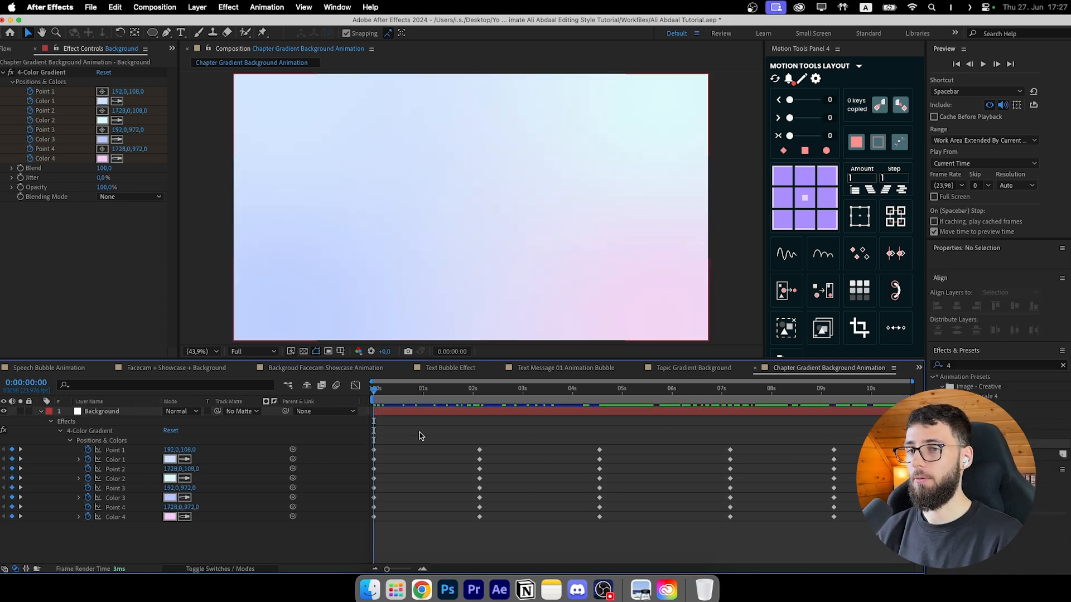
Step: Draw a square about 384 px wide in the middle of the composition and fill it with white, hex FFFFFF
{"action": "key", "text": "q"}
{"action": "mouse_move", "coordinate": [425, 160]}
{"action": "left_mouse_down"}
{"action": "mouse_move", "coordinate": [528, 262]}
{"action": "mouse_move", "coordinate": [521, 255]}
{"action": "left_mouse_up"}
{"action": "left_click", "coordinate": [351, 34]}
{"action": "left_click_drag", "start_coordinate": [549, 364], "coordinate": [409, 308]}
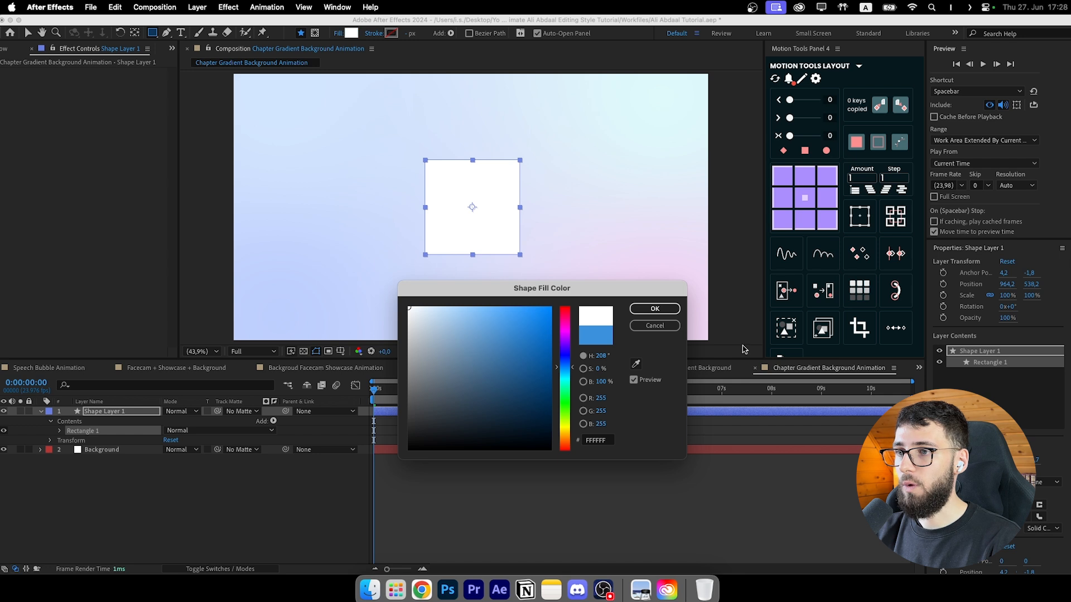
{"action": "left_click", "coordinate": [654, 308]}
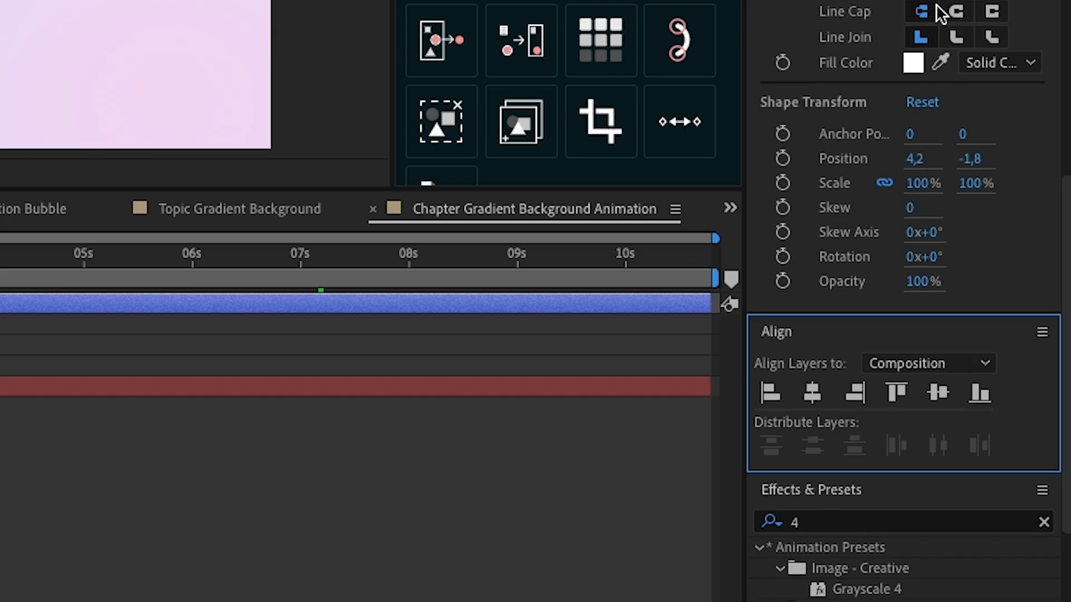
Step: Increase the white square's Roundness to give it strongly rounded, app-icon-style corners
{"action": "scroll", "coordinate": [891, 132], "scroll_direction": "up", "scroll_amount": 8}
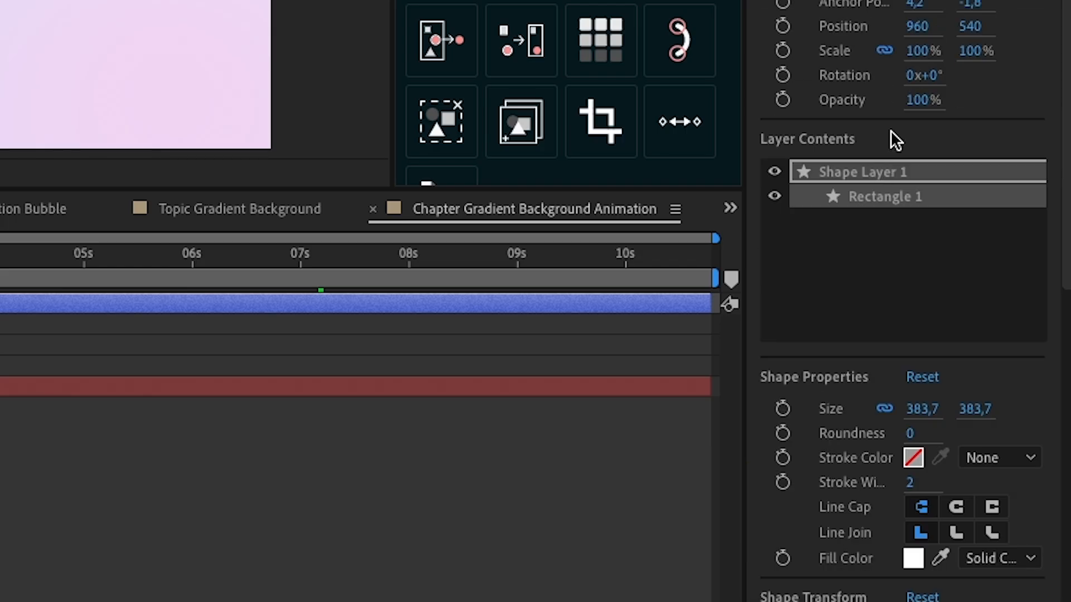
{"action": "left_click_drag", "start_coordinate": [914, 424], "coordinate": [991, 434]}
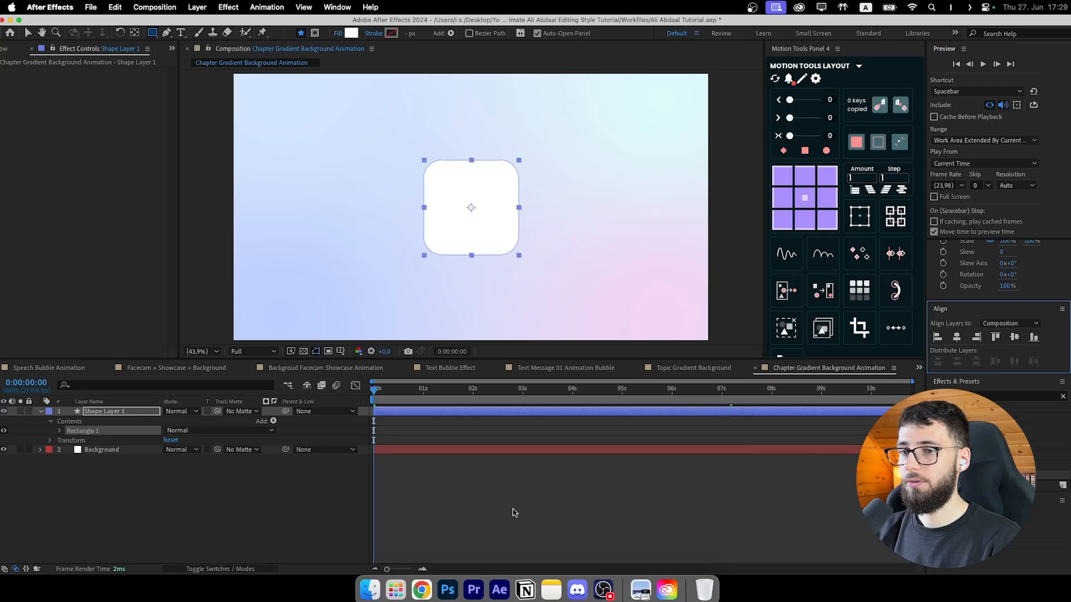
{"action": "left_click", "coordinate": [513, 512]}
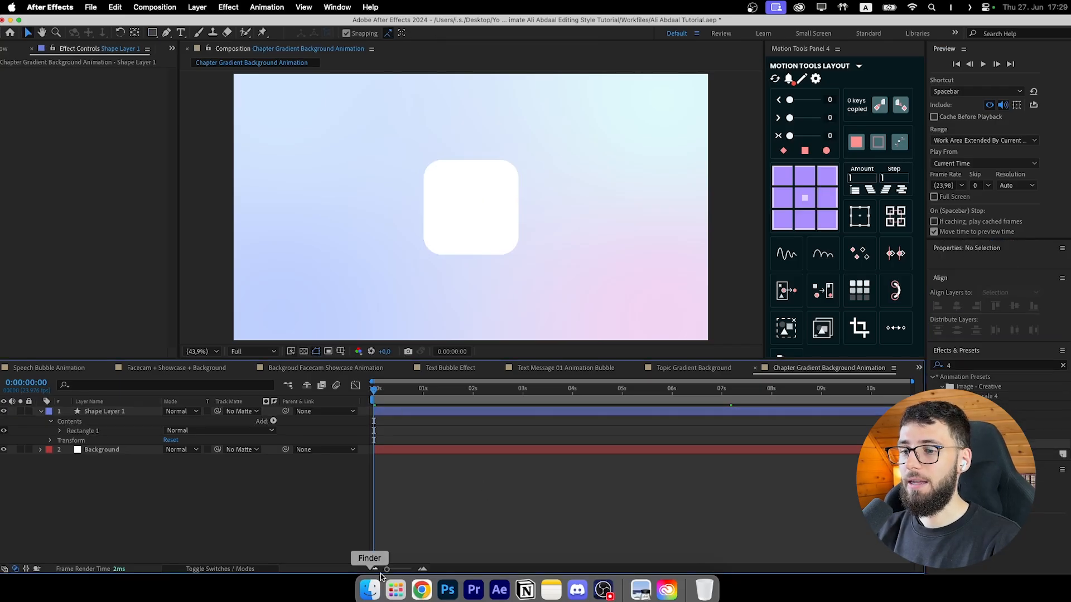
Step: Browse the project folders in Finder for the lifestyle icon image
{"action": "left_click", "coordinate": [370, 590]}
{"action": "left_click", "coordinate": [142, 204]}
{"action": "double_click", "coordinate": [287, 161]}
{"action": "left_click", "coordinate": [413, 149]}
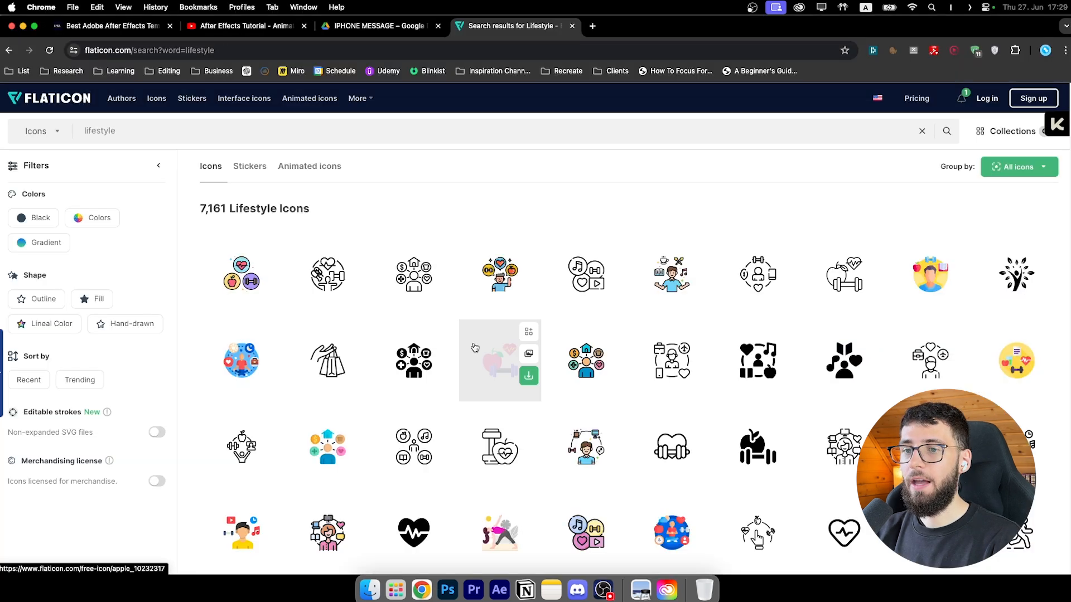
Step: In Flaticon's lifestyle results in Chrome, open the round clock icon and view its Special Lineal Color version
{"action": "scroll", "coordinate": [471, 351], "scroll_direction": "down", "scroll_amount": 5}
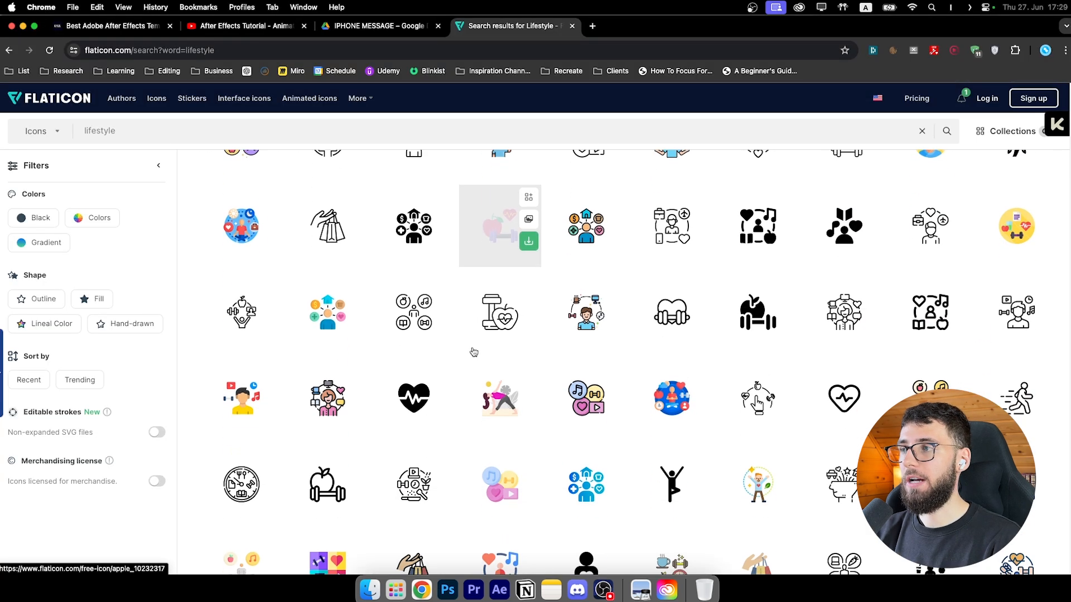
{"action": "scroll", "coordinate": [470, 351], "scroll_direction": "down", "scroll_amount": 1}
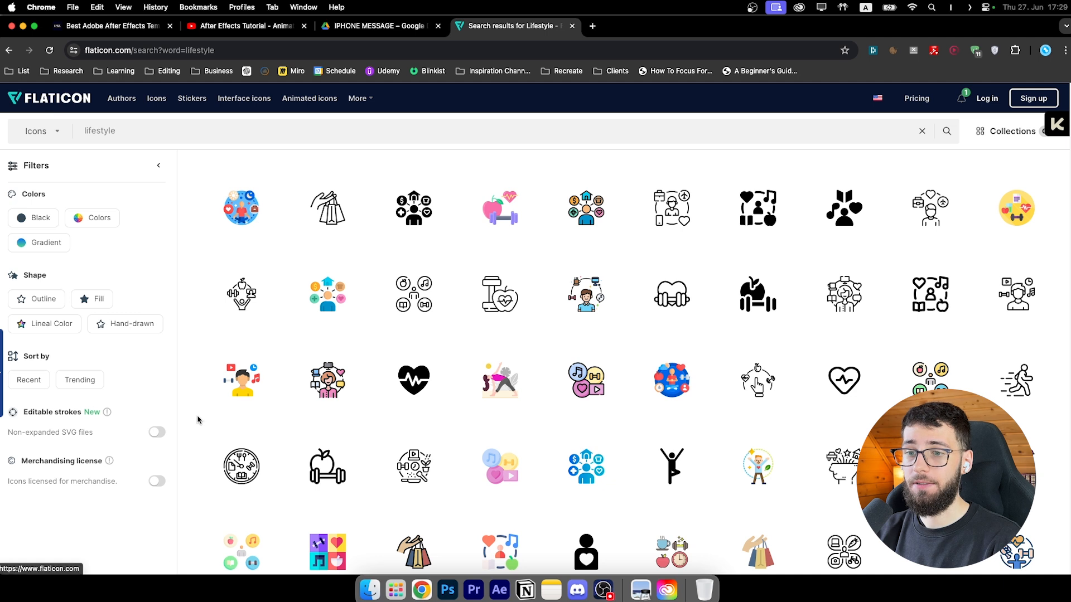
{"action": "left_click", "coordinate": [242, 467]}
{"action": "left_click", "coordinate": [184, 279]}
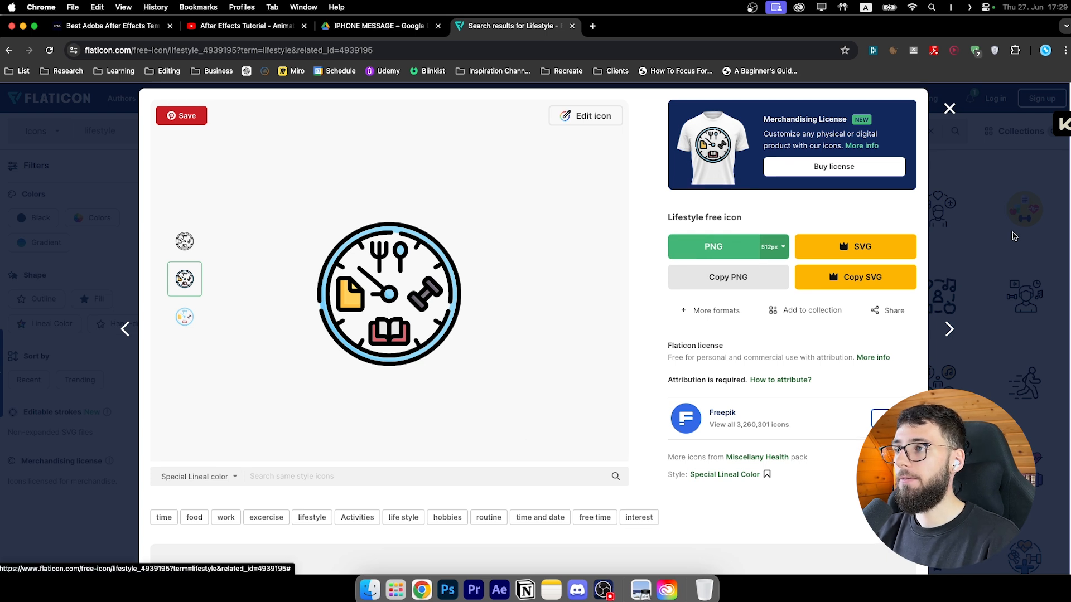
Step: Close the icon preview, check the crediting requirement on Flaticon's pricing page, and return to the lifestyle results
{"action": "left_click", "coordinate": [1014, 236]}
{"action": "left_click", "coordinate": [923, 100]}
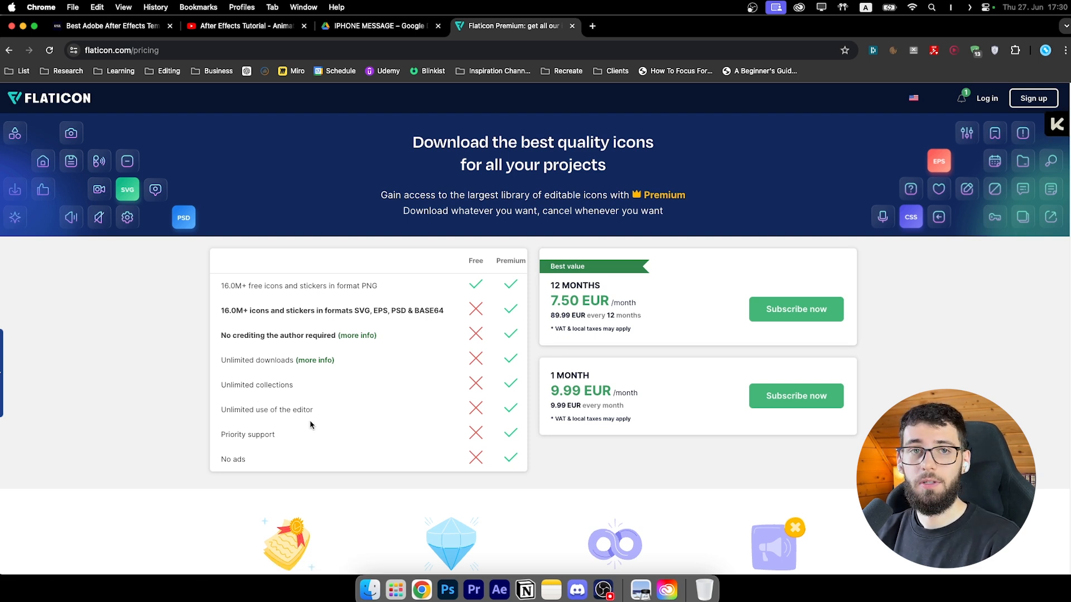
{"action": "left_click_drag", "start_coordinate": [214, 338], "coordinate": [286, 340]}
{"action": "left_click", "coordinate": [420, 421]}
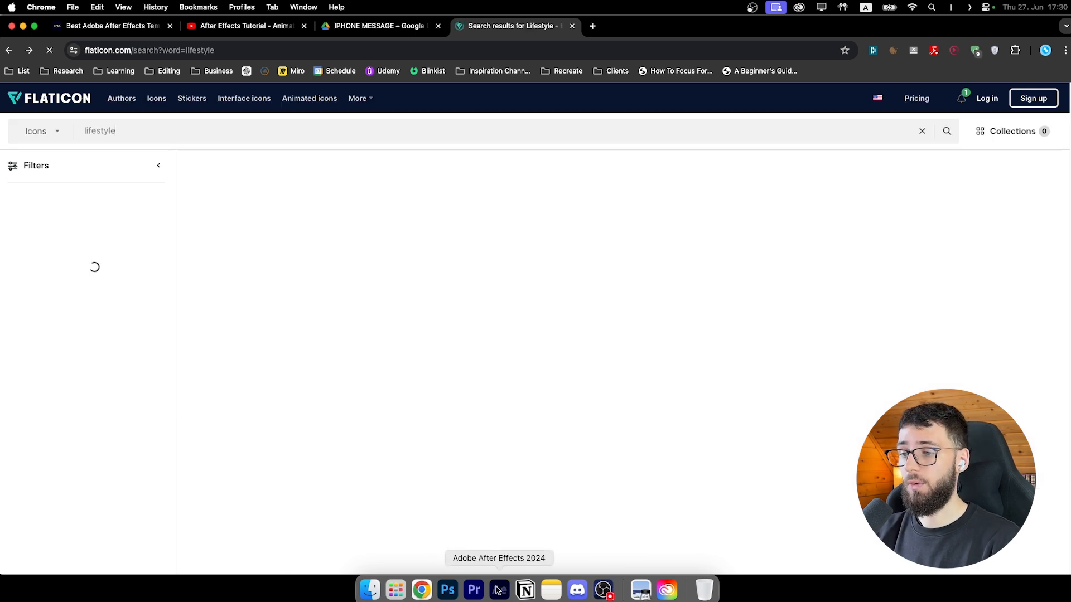
Step: Switch back to After Effects, scale the lifestyle.png layer to 37% and parent it to Shape Layer 1
{"action": "left_click", "coordinate": [499, 590]}
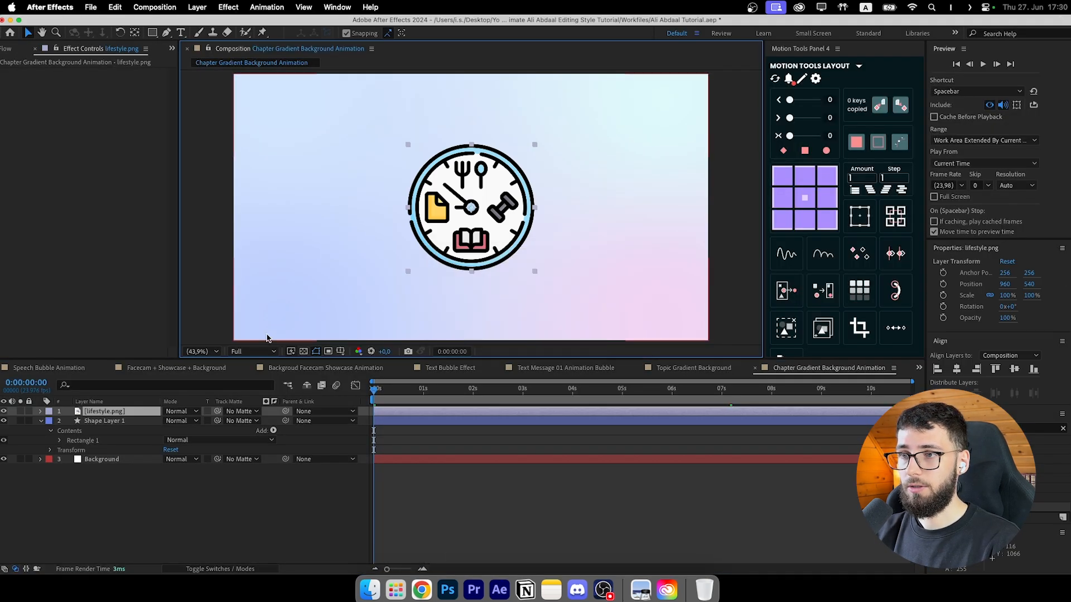
{"action": "left_click_drag", "start_coordinate": [1006, 295], "coordinate": [976, 302]}
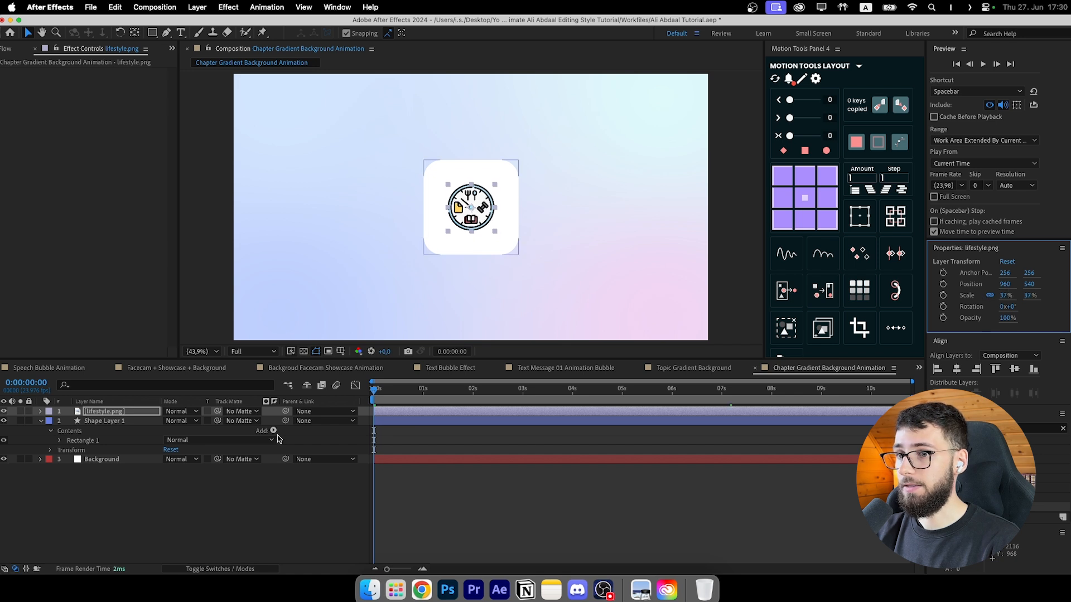
{"action": "left_click_drag", "start_coordinate": [286, 411], "coordinate": [104, 419]}
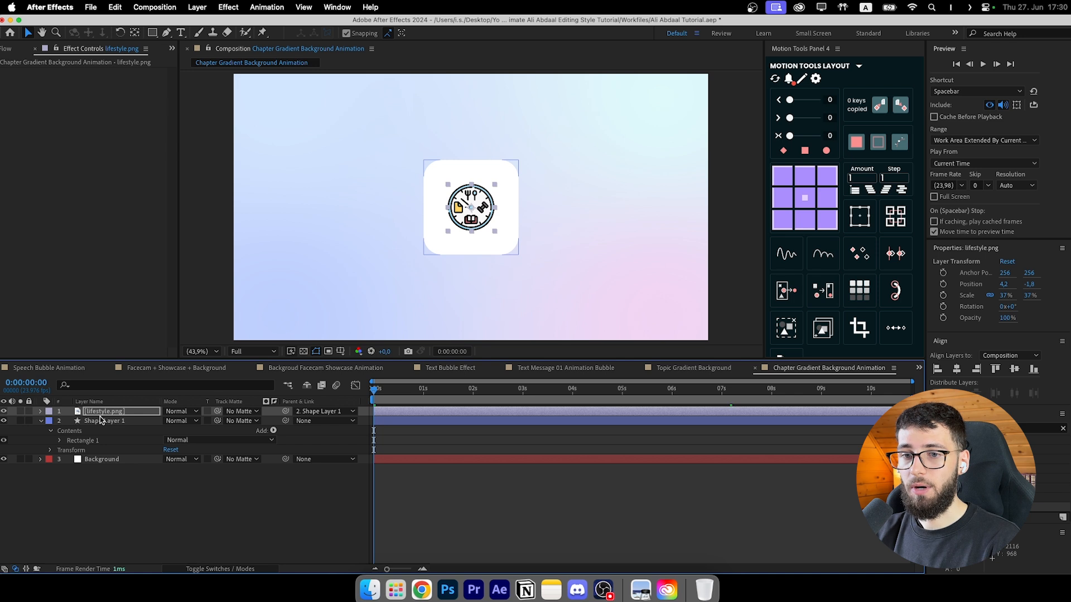
Step: Collapse the layer properties and rename Shape Layer 1 as White Box
{"action": "left_click", "coordinate": [41, 420]}
{"action": "left_click", "coordinate": [41, 412]}
{"action": "left_click", "coordinate": [41, 411]}
{"action": "right_click", "coordinate": [102, 422]}
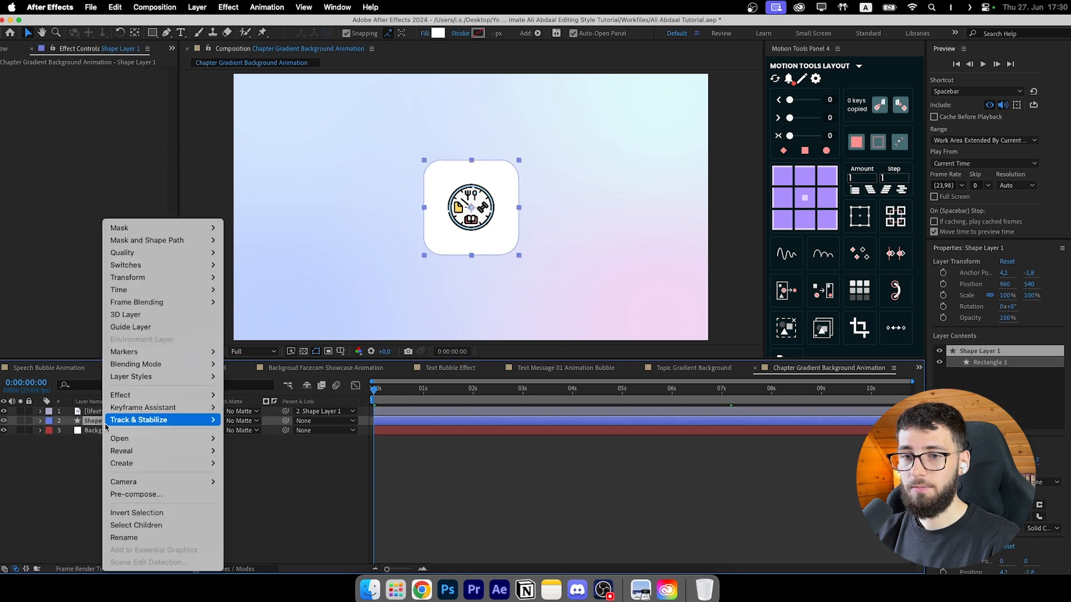
{"action": "left_click", "coordinate": [128, 537]}
{"action": "type", "text": "White Box"}
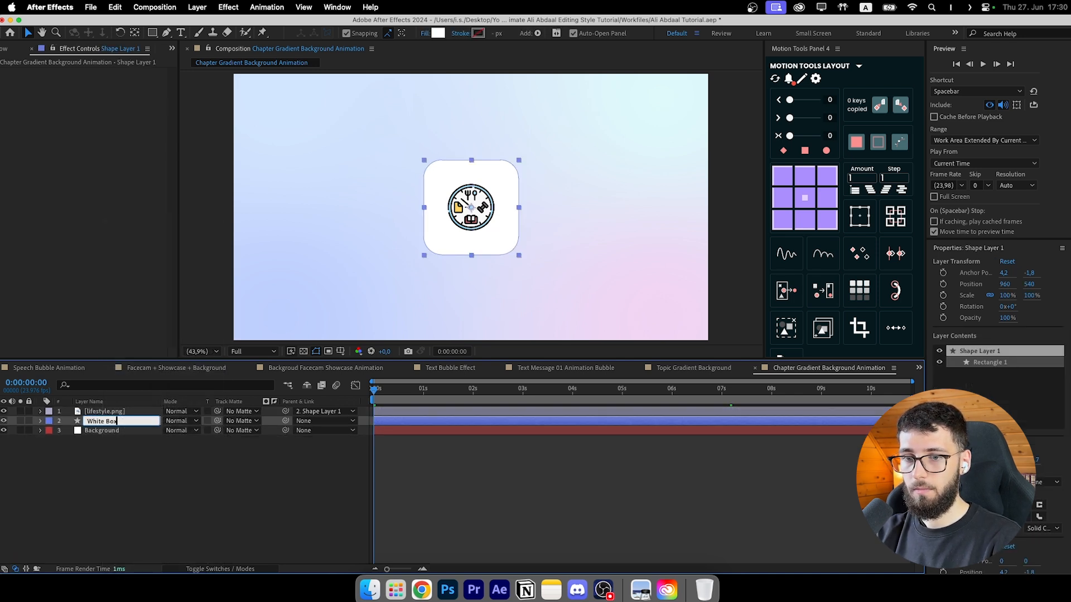
Step: Rename the lifestyle.png layer as Icon
{"action": "right_click", "coordinate": [104, 411]}
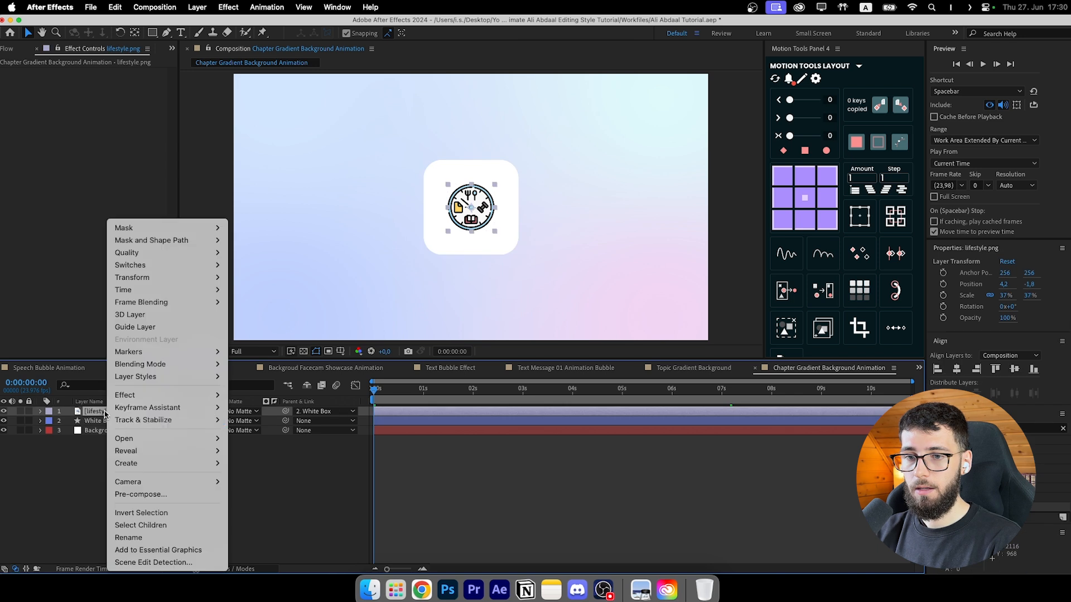
{"action": "left_click", "coordinate": [128, 538]}
{"action": "type", "text": "Icon"}
{"action": "key", "text": "Return"}
Step: Set the Icon layer's Scale to 38%
{"action": "left_click_drag", "start_coordinate": [1011, 295], "coordinate": [1014, 295]}
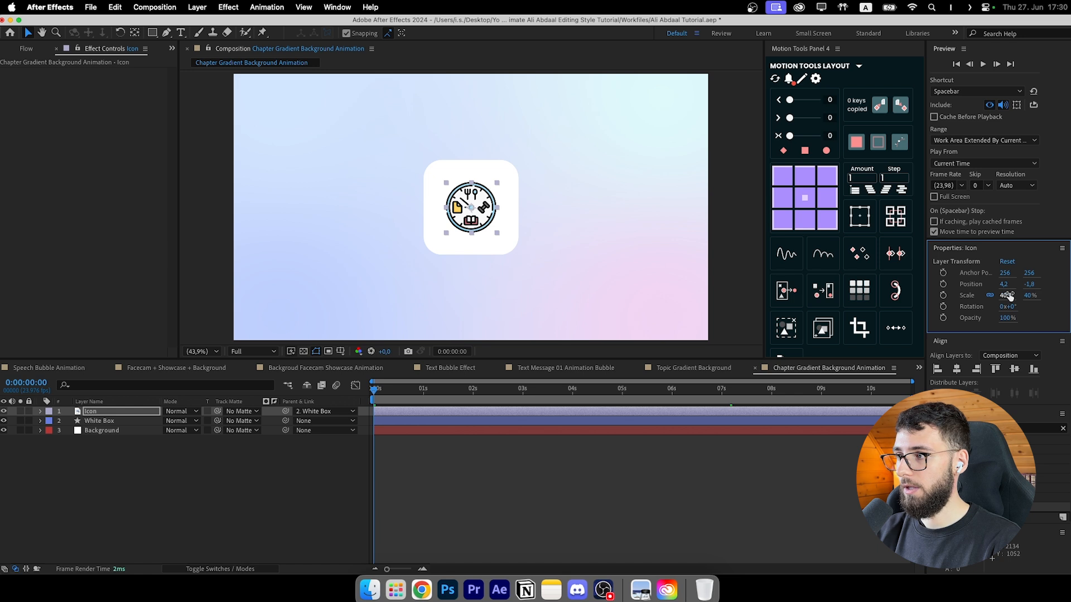
{"action": "left_click", "coordinate": [1005, 296]}
{"action": "type", "text": "38"}
{"action": "key", "text": "Return"}
{"action": "left_click", "coordinate": [597, 450]}
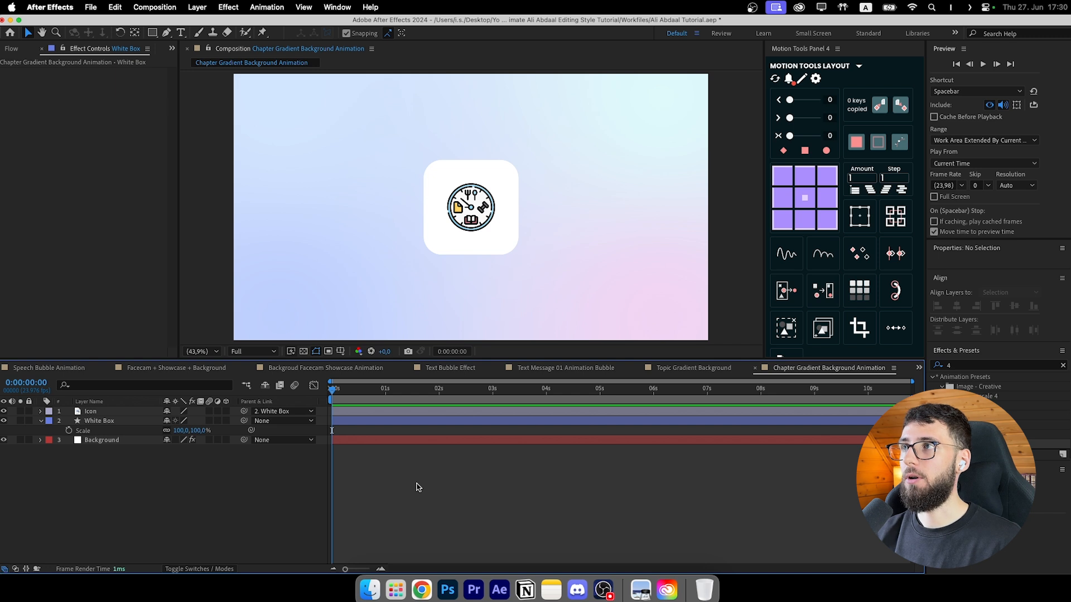
Step: Keyframe the White Box layer's Scale at 100% at about 0:00:00:20 and at 0% at 0:00:00:06
{"action": "left_click_drag", "start_coordinate": [350, 396], "coordinate": [377, 394]}
{"action": "left_click", "coordinate": [99, 421]}
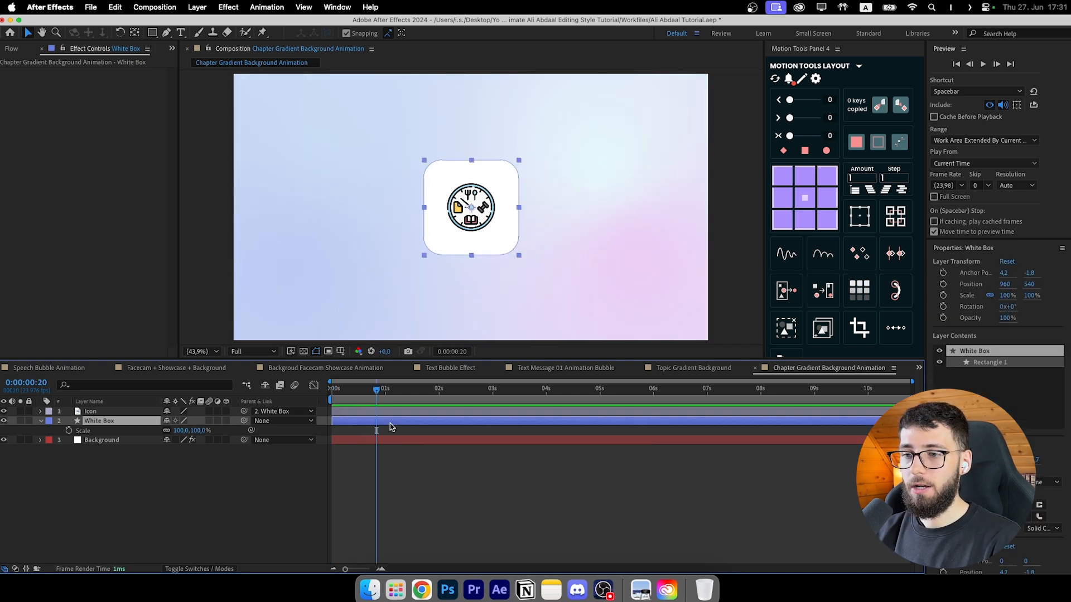
{"action": "left_click", "coordinate": [69, 431]}
{"action": "left_click_drag", "start_coordinate": [377, 391], "coordinate": [347, 390]}
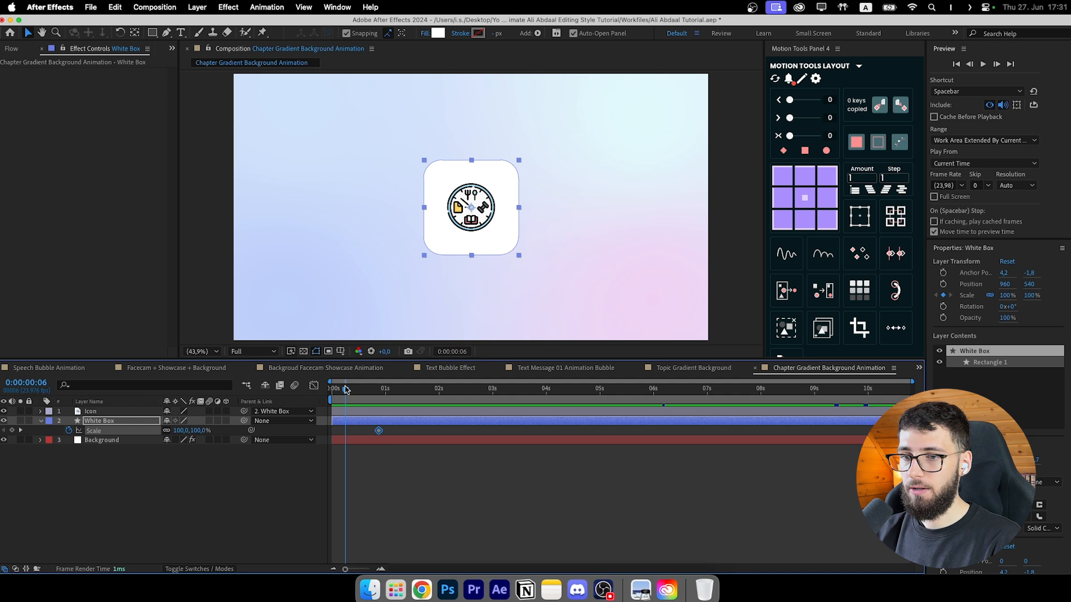
{"action": "left_click", "coordinate": [182, 431]}
{"action": "type", "text": "0"}
{"action": "key", "text": "Return"}
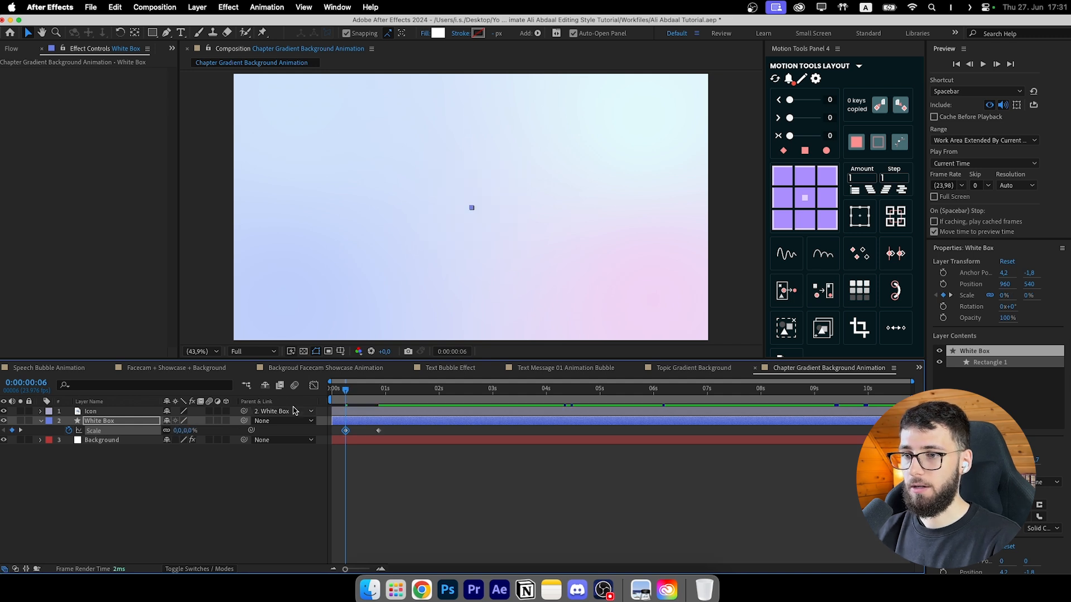
Step: Add an overshoot keyframe at 0:00:00:18 with the White Box Scale at 110%
{"action": "left_click", "coordinate": [371, 391]}
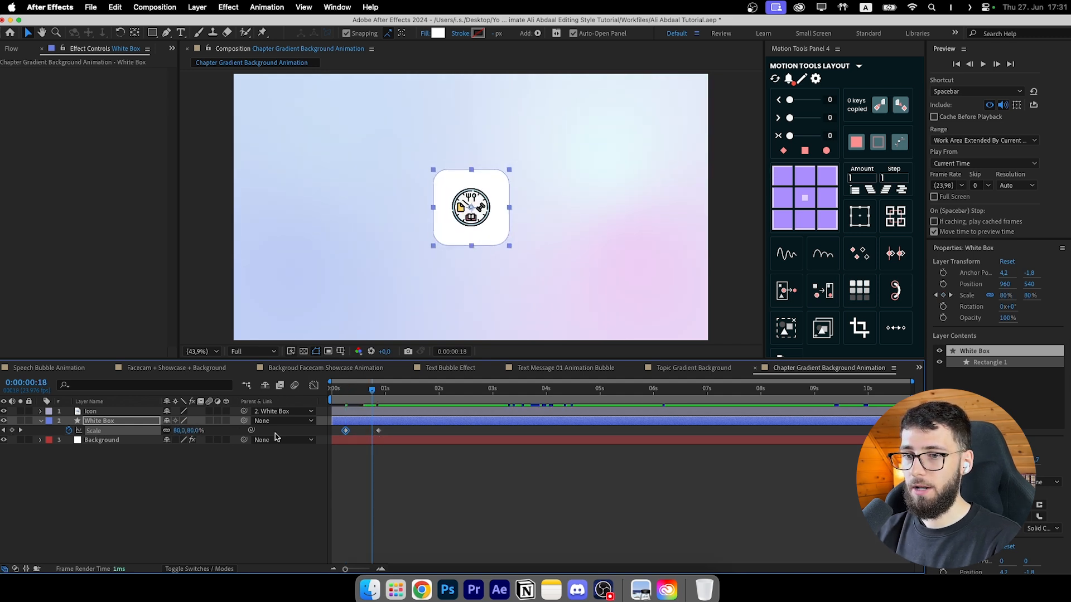
{"action": "key", "text": "Return"}
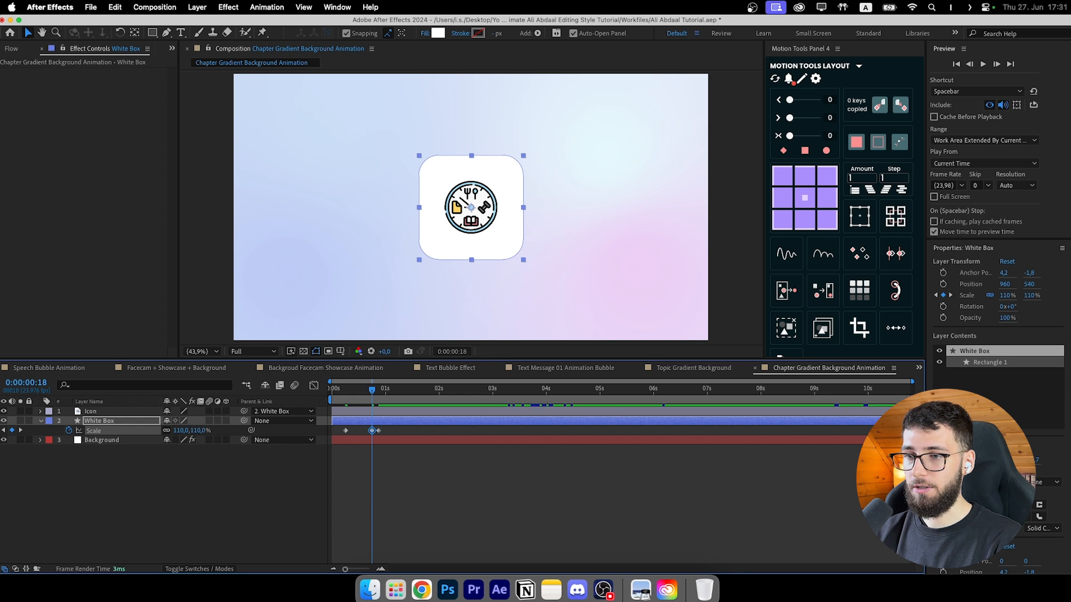
{"action": "left_click", "coordinate": [345, 454]}
Step: Move the final 100% Scale keyframe slightly later, just before the one-second mark, and preview the pop-in from the start
{"action": "left_click_drag", "start_coordinate": [372, 390], "coordinate": [313, 388]}
{"action": "left_click_drag", "start_coordinate": [379, 431], "coordinate": [383, 432]}
{"action": "key", "text": "space"}
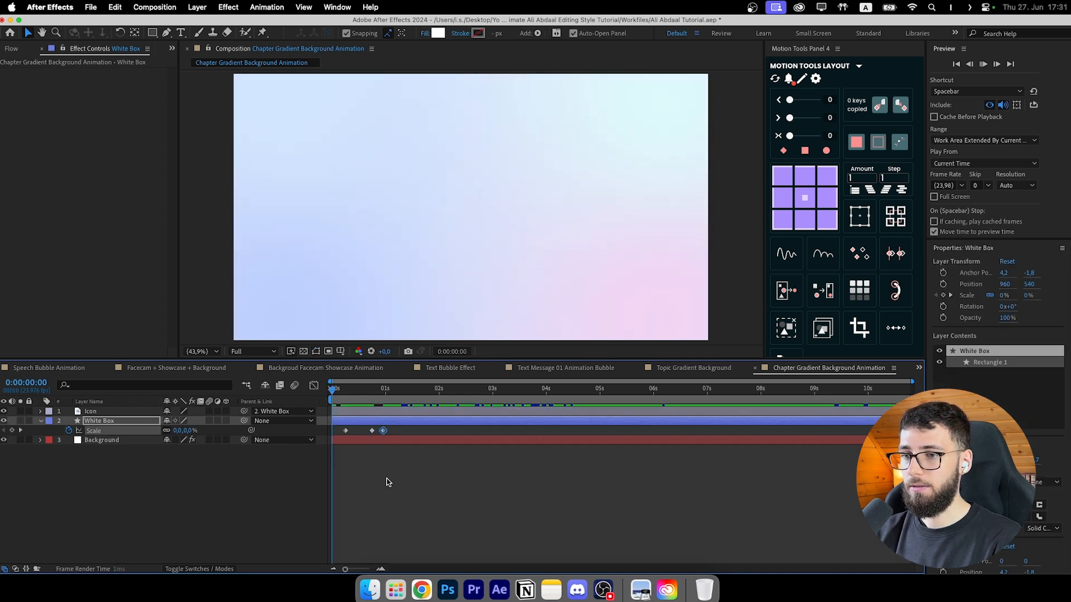
{"action": "left_click", "coordinate": [379, 479]}
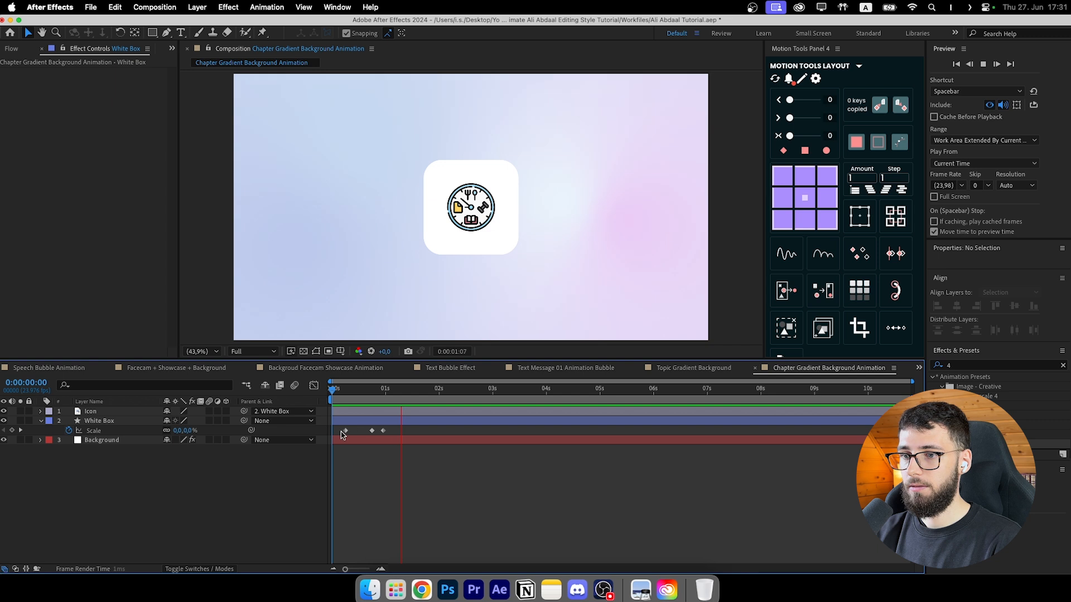
Step: Move the 0% Scale keyframe later to about 0:00:00:11 to speed up the pop-in, and preview it
{"action": "left_click_drag", "start_coordinate": [344, 430], "coordinate": [357, 430]}
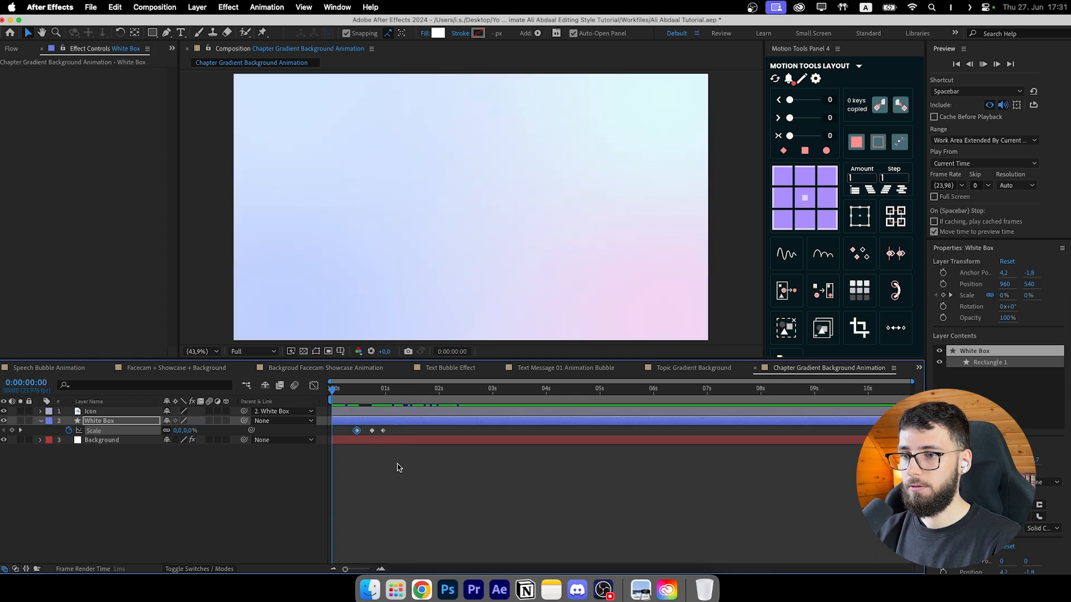
{"action": "key", "text": "space"}
{"action": "left_click", "coordinate": [398, 468]}
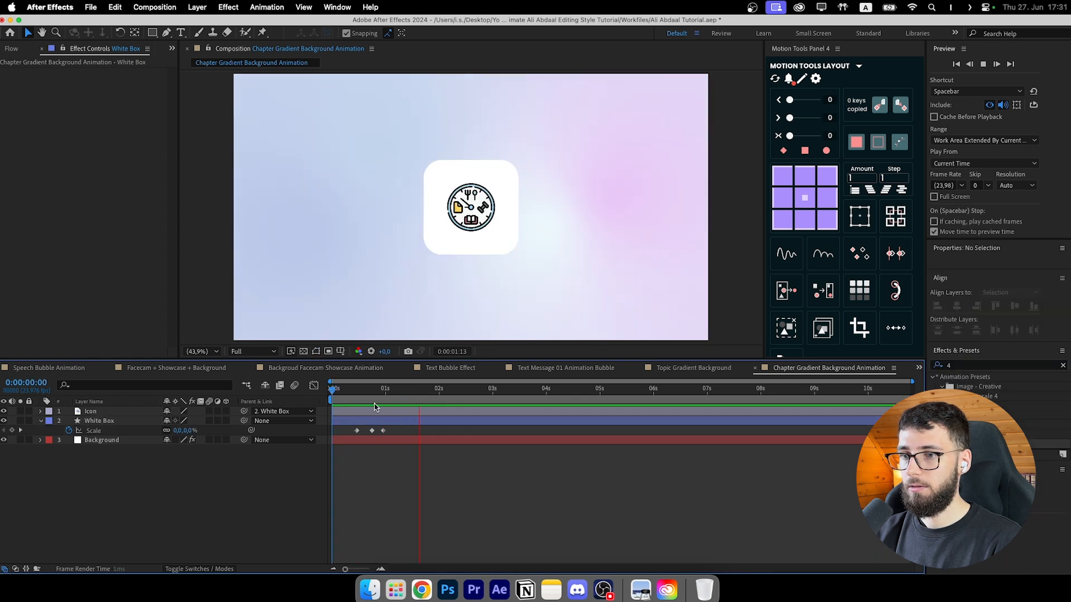
Step: Move the White Box's overshoot Scale keyframe slightly later to 0:00:00:19 and preview the pop-in
{"action": "left_click", "coordinate": [373, 430]}
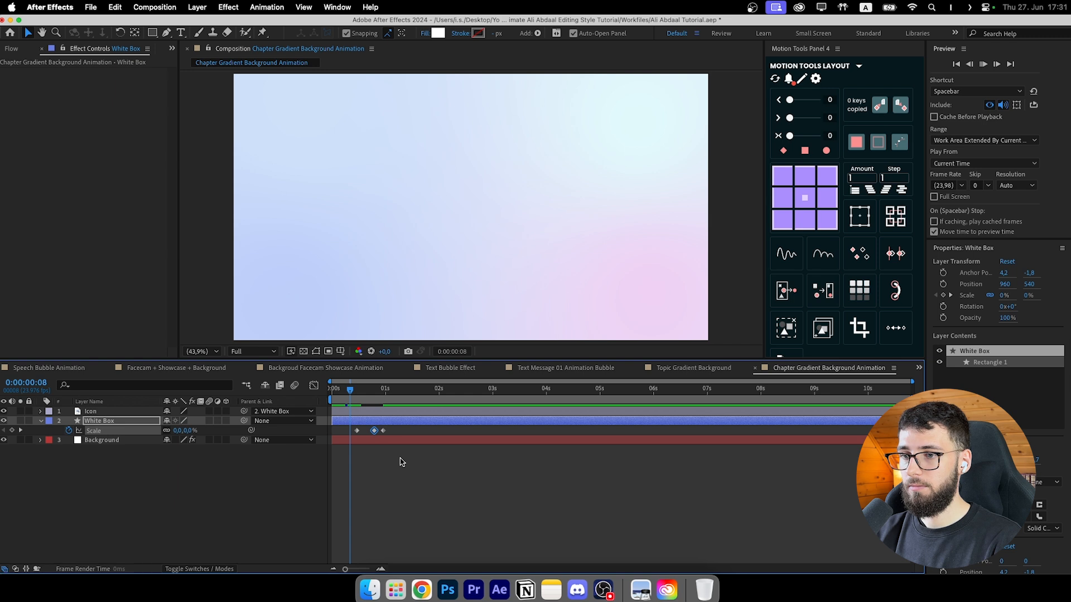
{"action": "left_click", "coordinate": [400, 462]}
{"action": "key", "text": "space"}
Step: Apply Easy Ease to all three White Box Scale keyframes and preview the pop-in
{"action": "left_click", "coordinate": [354, 430]}
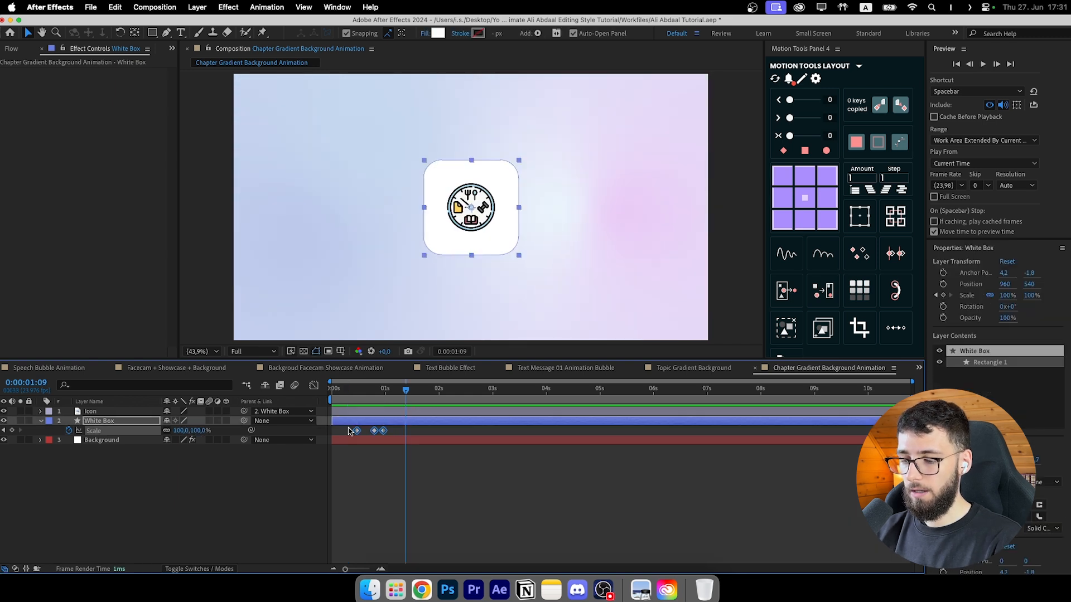
{"action": "left_click", "coordinate": [352, 397]}
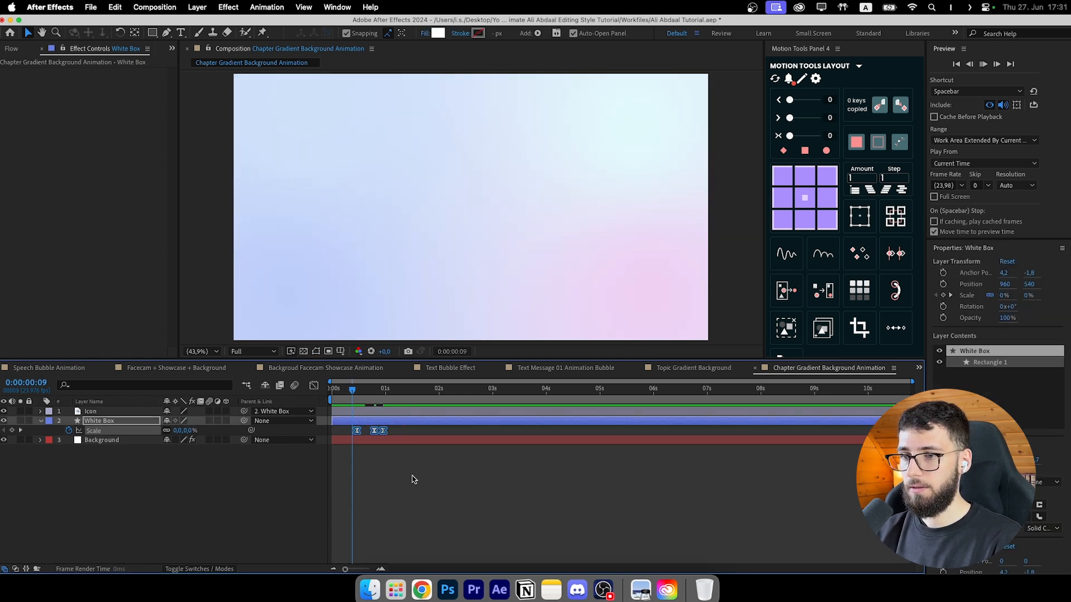
{"action": "left_click", "coordinate": [408, 482]}
{"action": "key", "text": "space"}
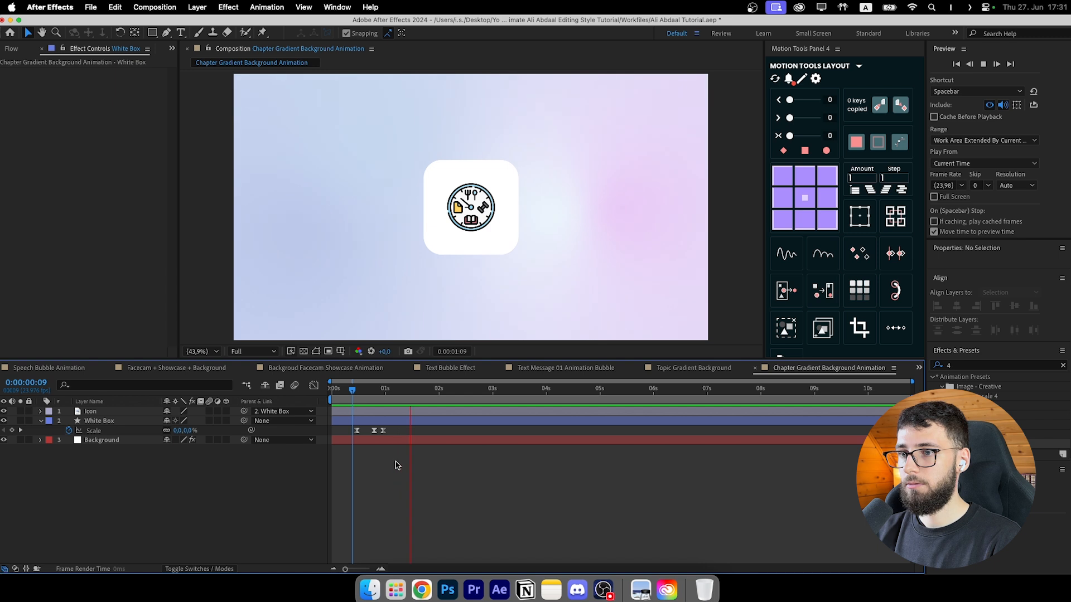
Step: Add the expression wiggle(1,5) to the White Box layer's Position and preview the floating motion from the start
{"action": "left_click", "coordinate": [398, 424]}
{"action": "left_click", "coordinate": [436, 431]}
{"action": "left_click", "coordinate": [437, 422]}
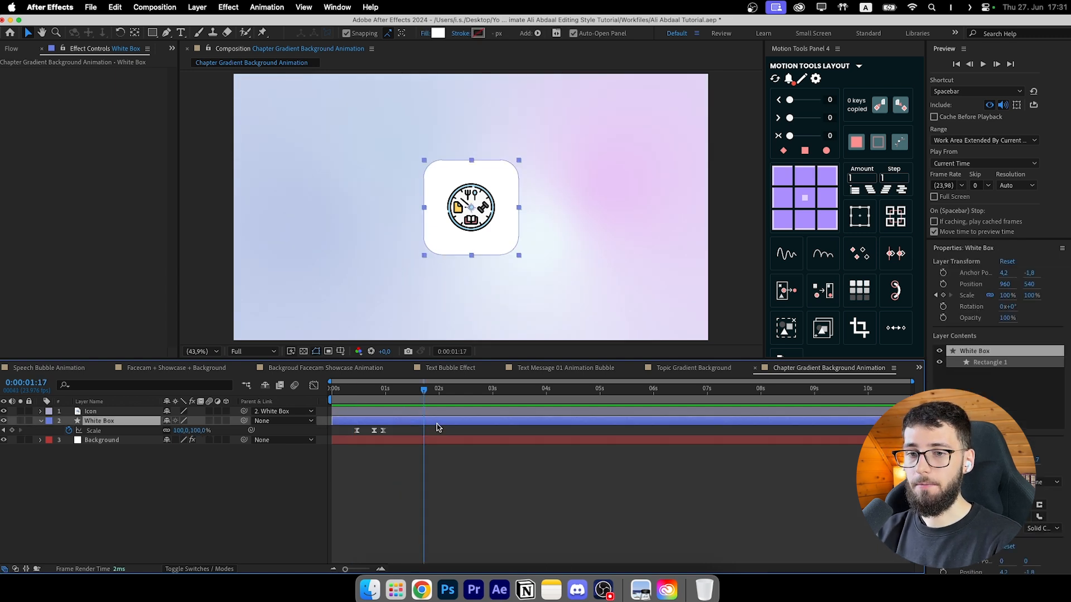
{"action": "key", "text": "p"}
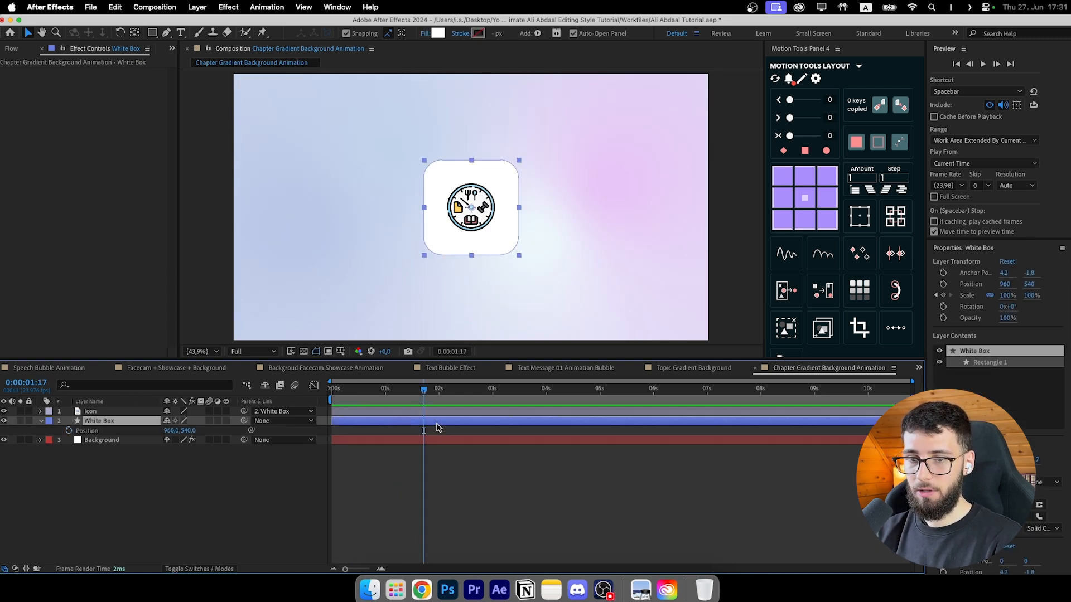
{"action": "left_click", "coordinate": [68, 431], "text": "alt"}
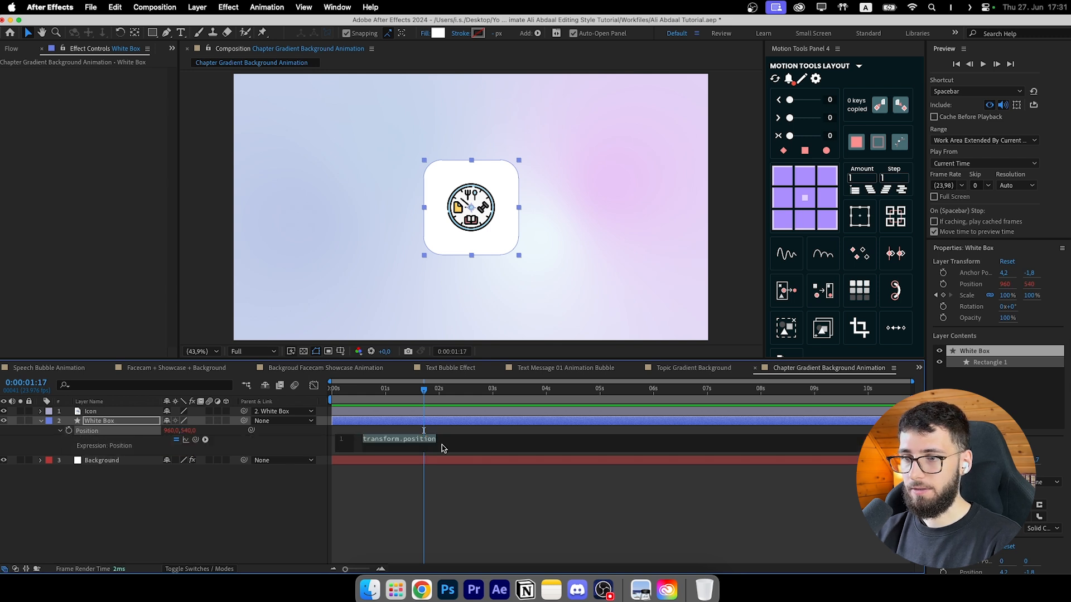
{"action": "type", "text": "wiggle"}
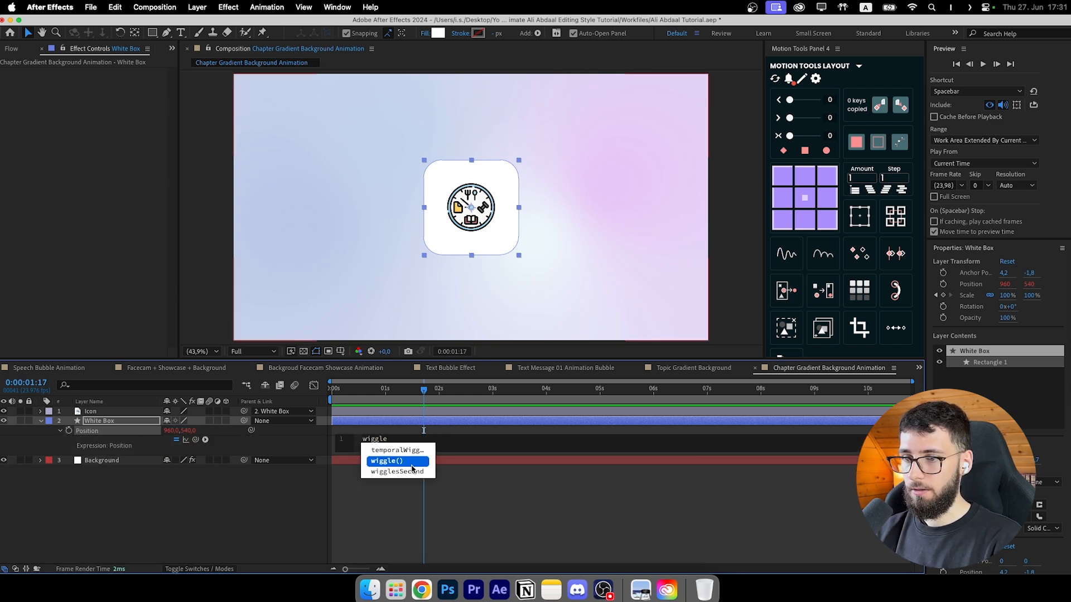
{"action": "left_click", "coordinate": [392, 462]}
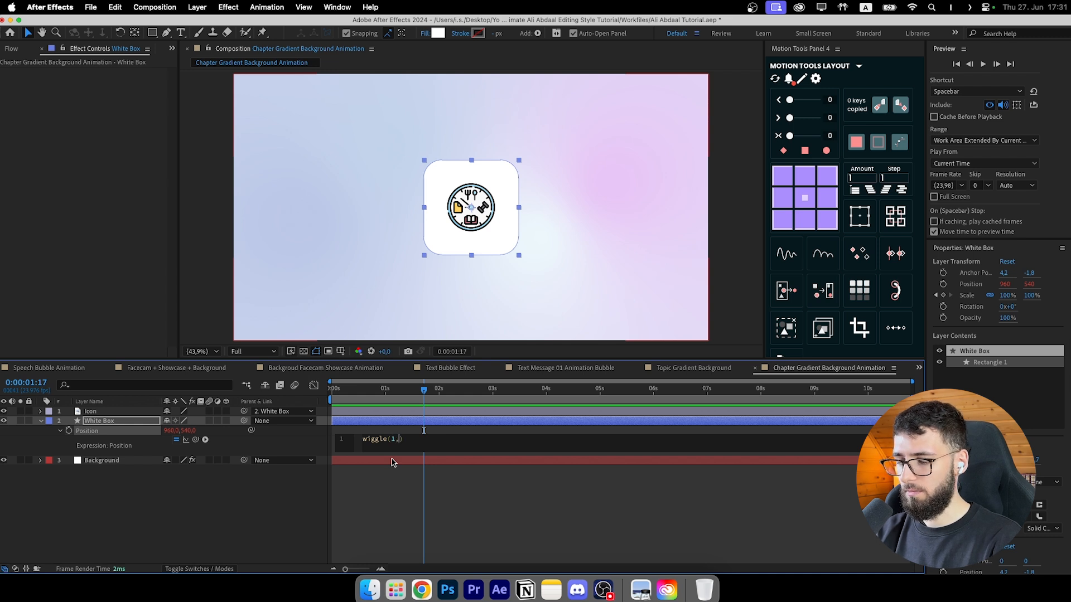
{"action": "left_click", "coordinate": [393, 486]}
{"action": "left_click_drag", "start_coordinate": [394, 391], "coordinate": [322, 393]}
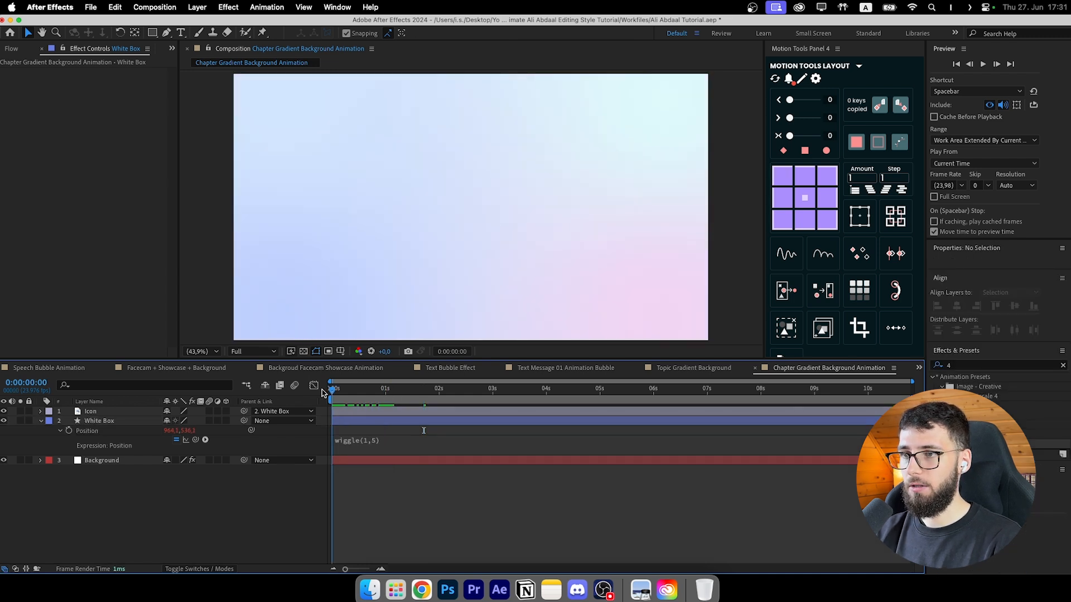
{"action": "key", "text": "space"}
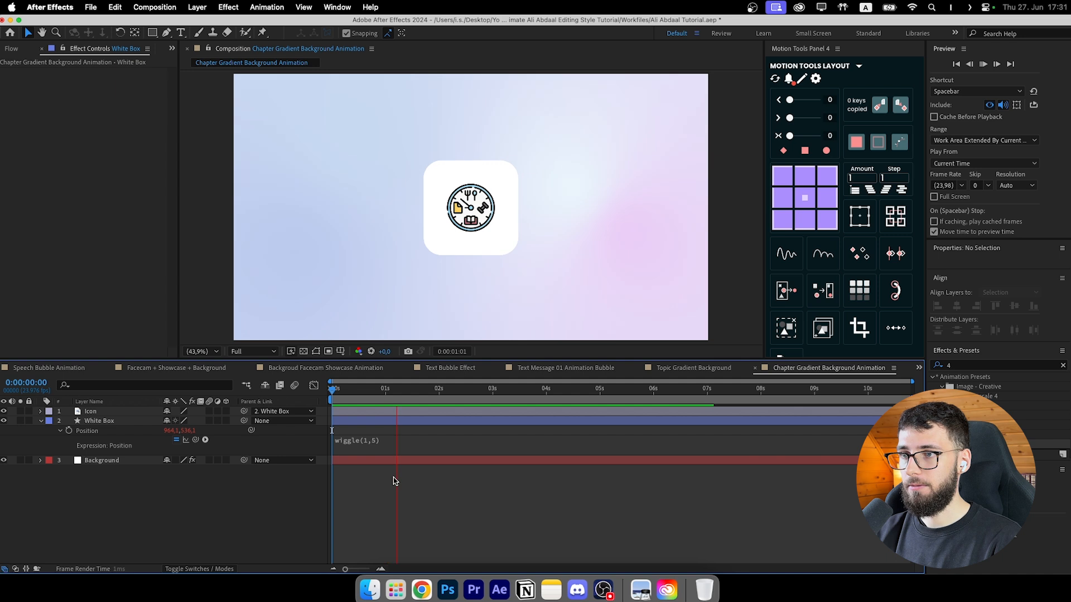
{"action": "key", "text": "space"}
Step: Set the White Box's final Scale keyframe at 0:00:00:23 to 75%
{"action": "left_click", "coordinate": [112, 421]}
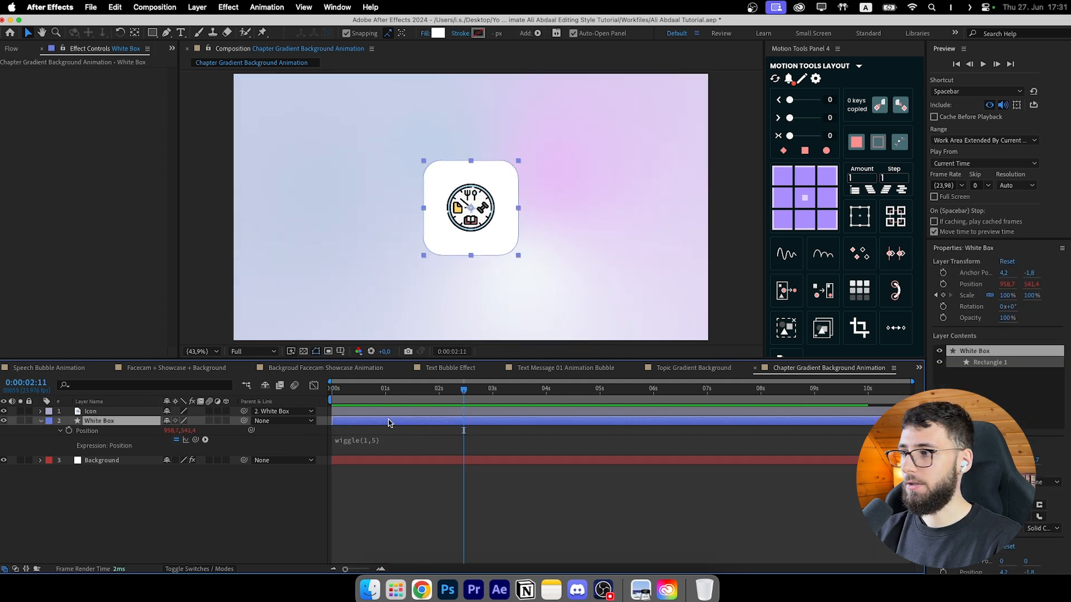
{"action": "key", "text": "s"}
{"action": "left_click", "coordinate": [383, 392]}
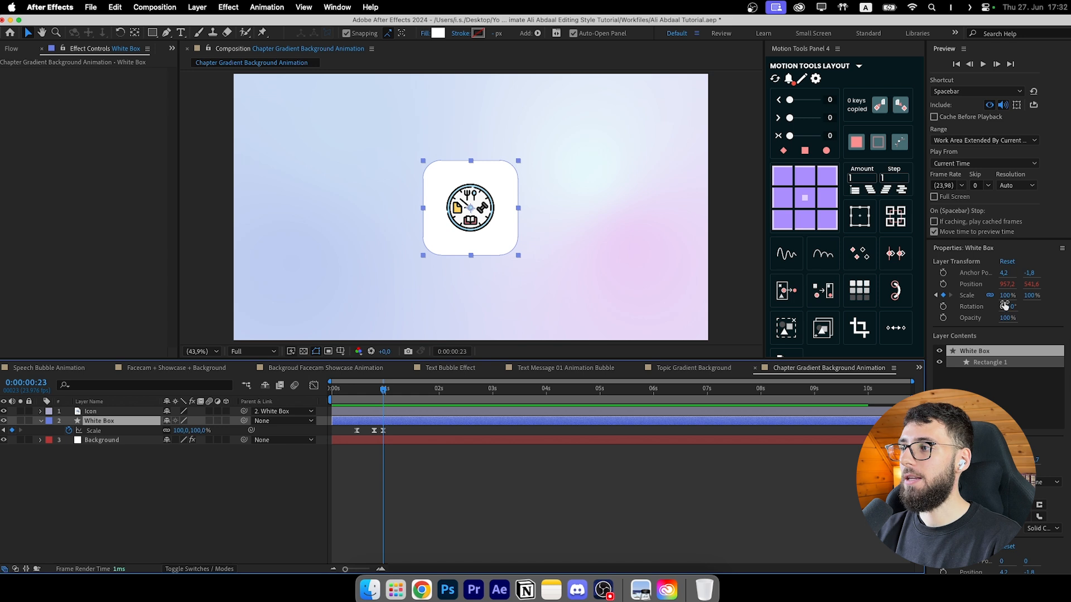
{"action": "left_click_drag", "start_coordinate": [1007, 297], "coordinate": [990, 295]}
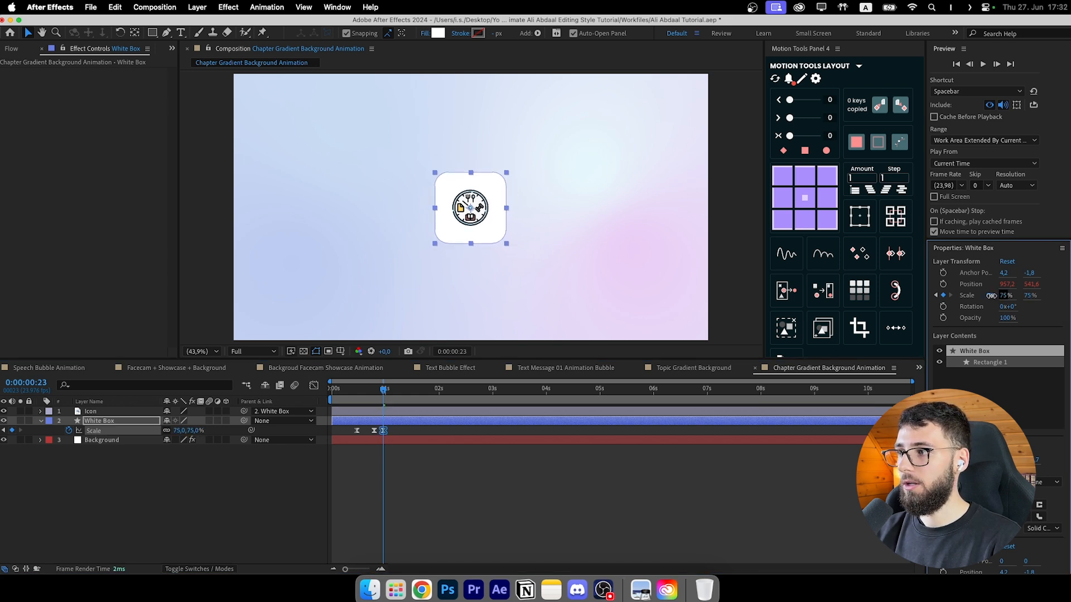
Step: Set the White Box's overshoot Scale keyframe at 0:00:00:19 to 85%
{"action": "left_click", "coordinate": [373, 390]}
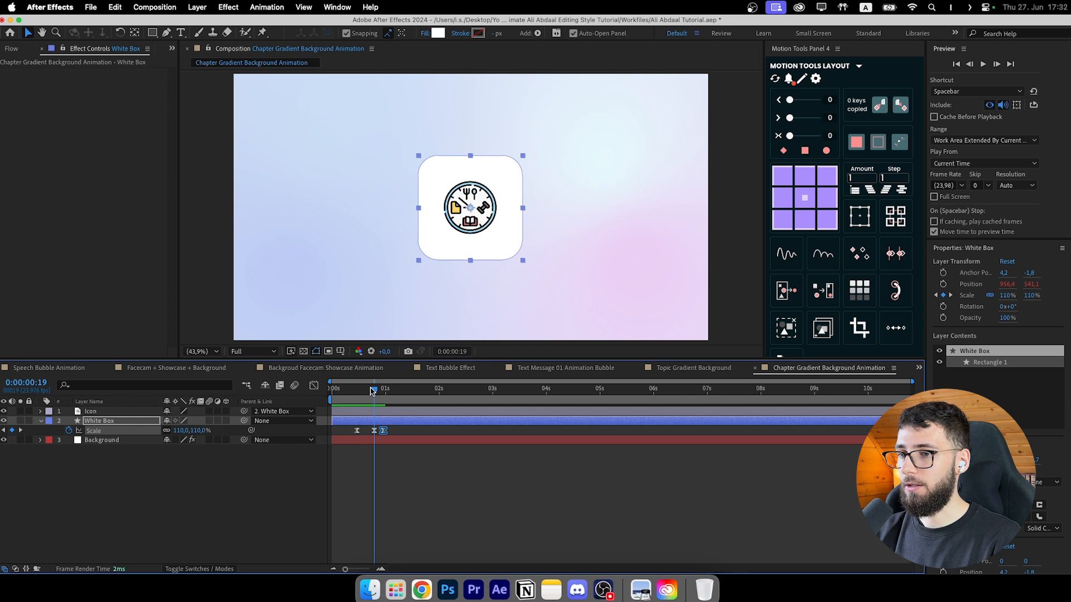
{"action": "left_click", "coordinate": [1006, 296]}
{"action": "type", "text": "8"}
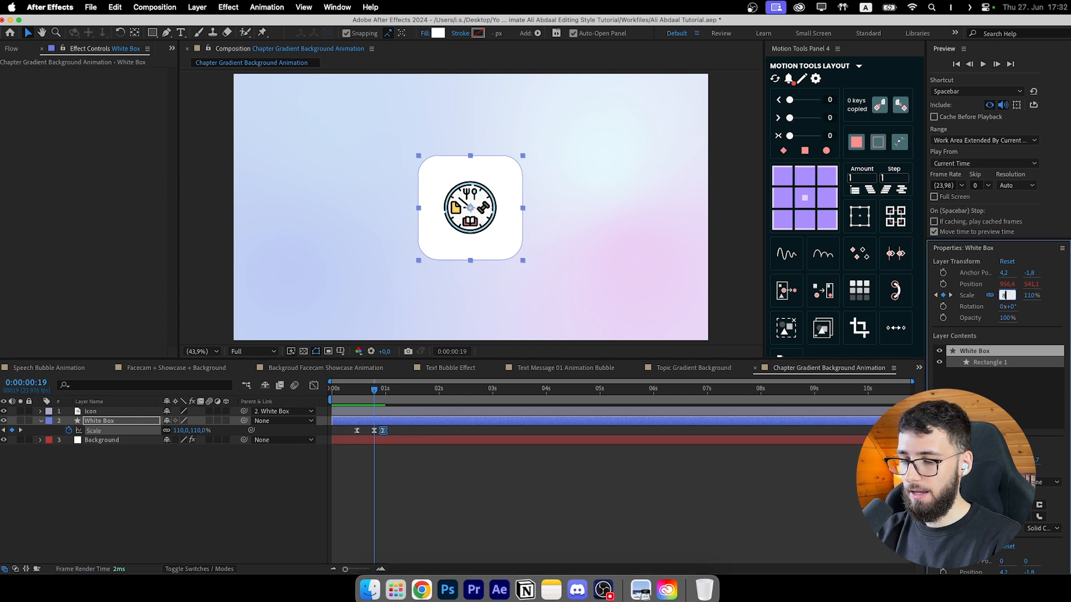
{"action": "type", "text": "5"}
{"action": "key", "text": "Return"}
{"action": "left_click", "coordinate": [767, 553]}
Step: Raise the White Box with its icon above the frame's centre, to a Position Y of about 450
{"action": "left_click", "coordinate": [620, 421]}
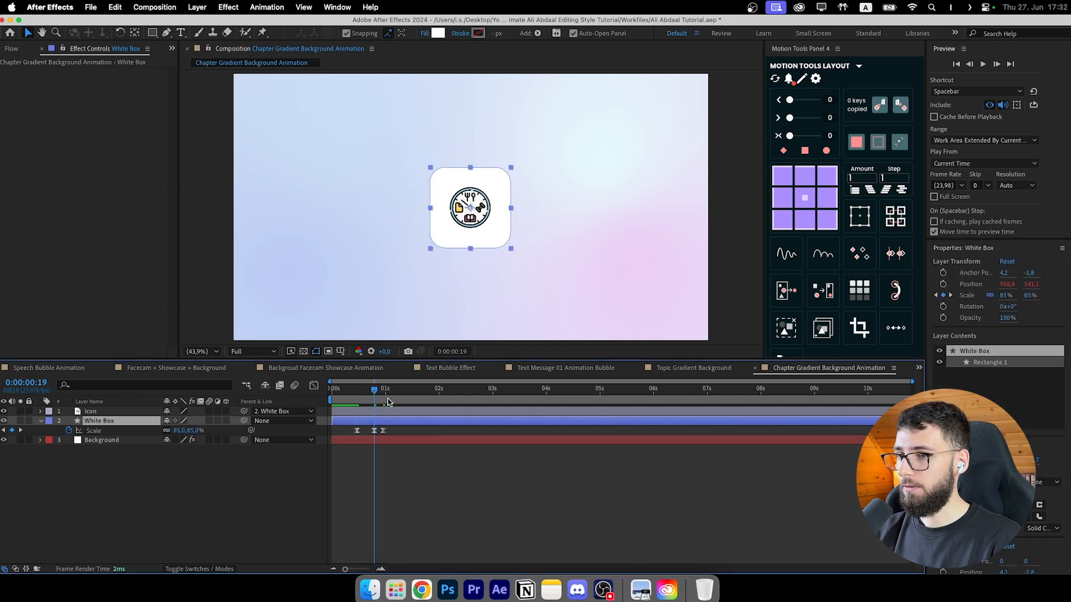
{"action": "left_click_drag", "start_coordinate": [1031, 284], "coordinate": [978, 286]}
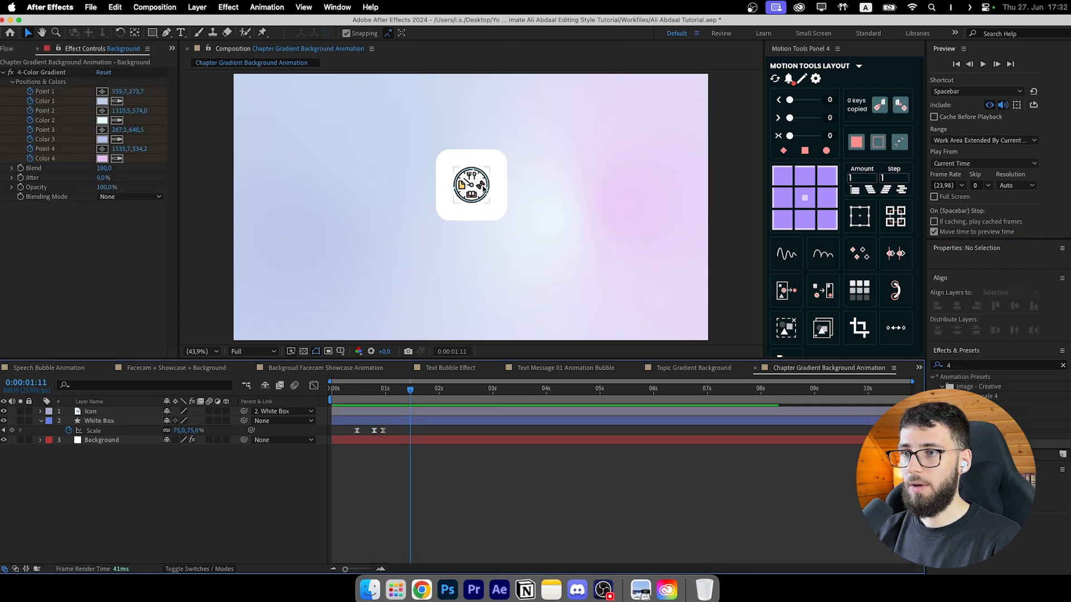
{"action": "left_click", "coordinate": [416, 238]}
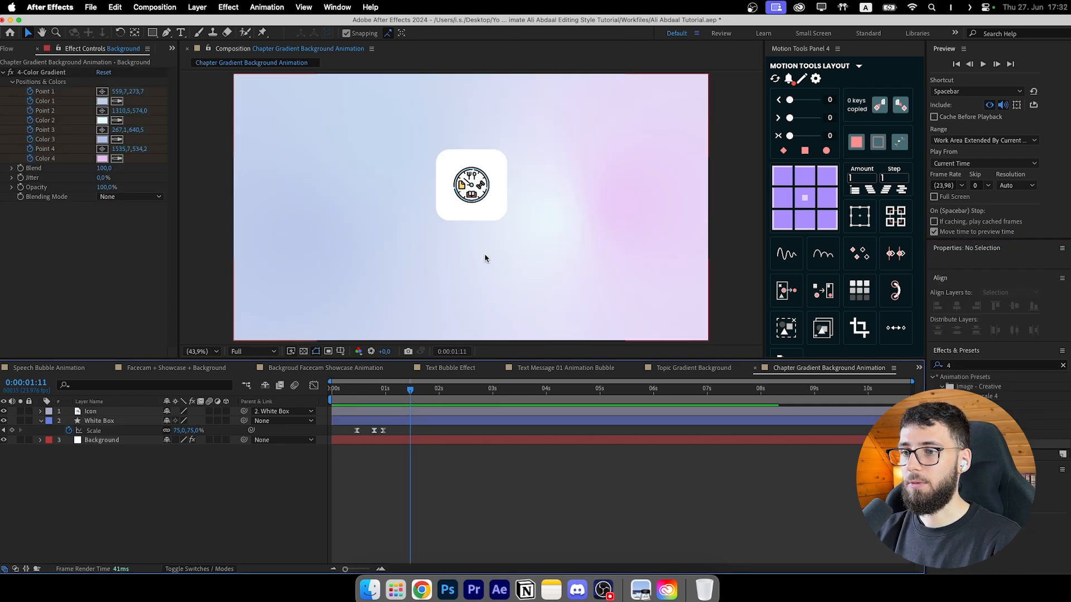
Step: Add a Position keyframe to the Background layer at 0:00:00:19, keeping it centred in the frame
{"action": "mouse_move", "coordinate": [394, 392]}
{"action": "left_mouse_down"}
{"action": "mouse_move", "coordinate": [355, 393]}
{"action": "mouse_move", "coordinate": [395, 393]}
{"action": "mouse_move", "coordinate": [373, 397]}
{"action": "left_mouse_up"}
{"action": "left_click", "coordinate": [374, 441]}
{"action": "key", "text": "u"}
{"action": "key", "text": "u"}
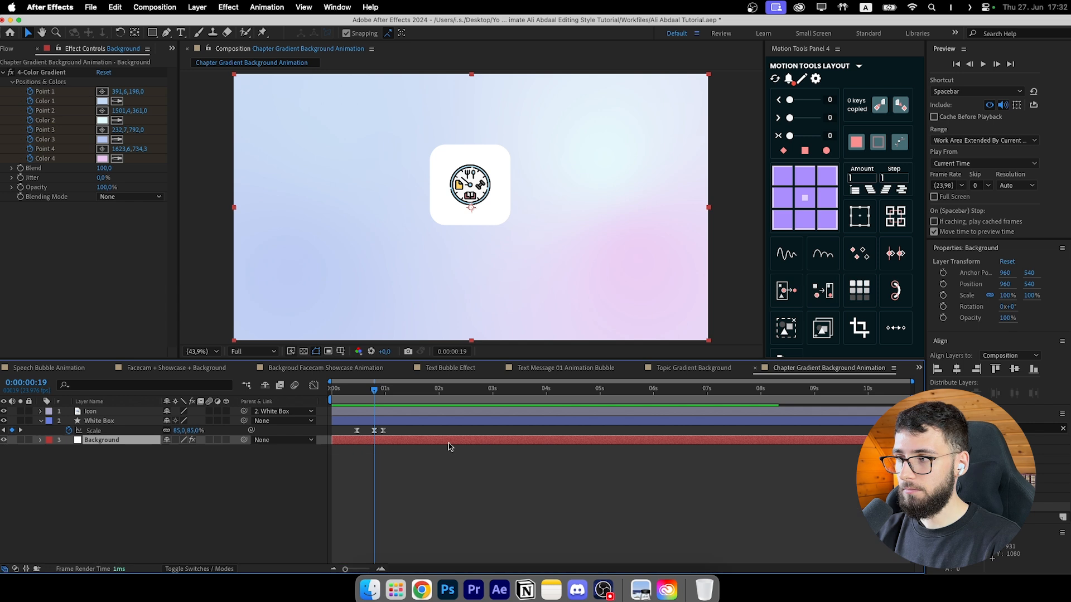
{"action": "key", "text": "u"}
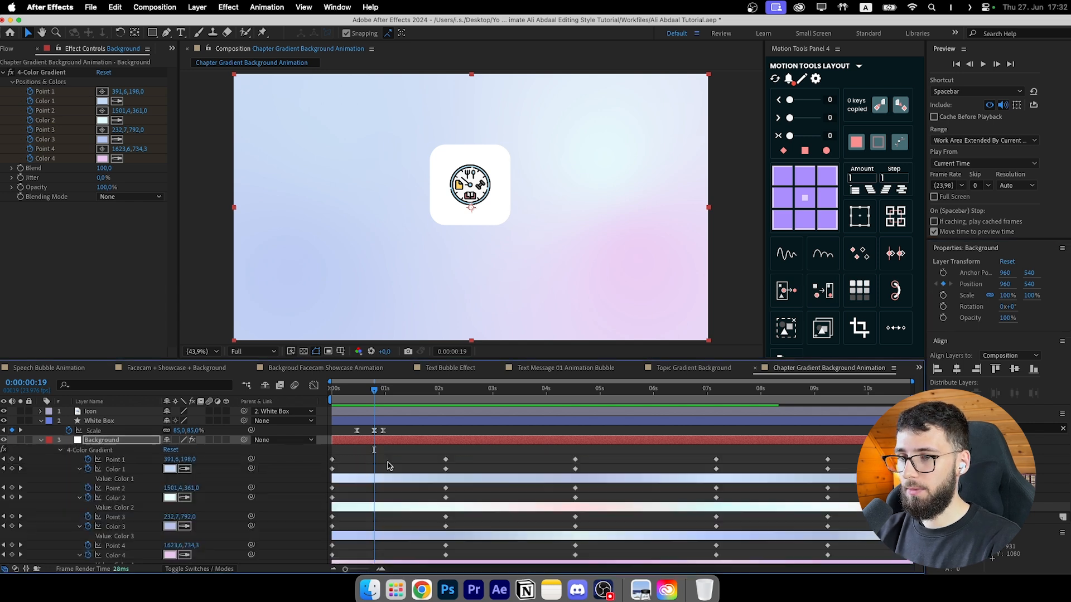
Step: Keyframe the Background's Position Y at 1642 at the composition start, below the frame, and enable motion blur on all layers
{"action": "key", "text": "Home"}
{"action": "key", "text": "u"}
{"action": "key", "text": "p"}
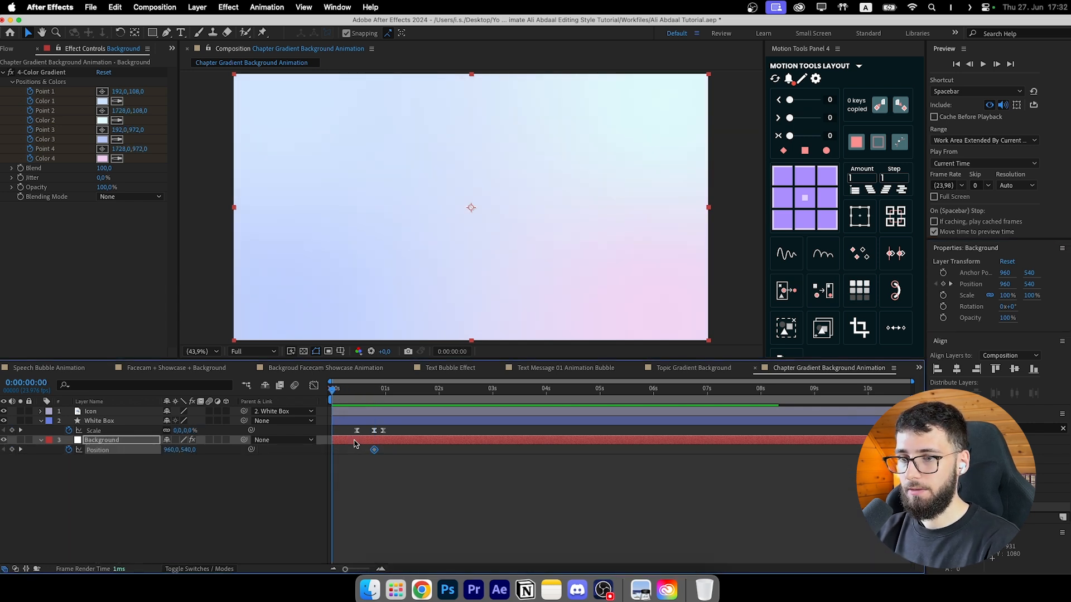
{"action": "left_click_drag", "start_coordinate": [187, 450], "coordinate": [736, 520]}
{"action": "left_click", "coordinate": [386, 501]}
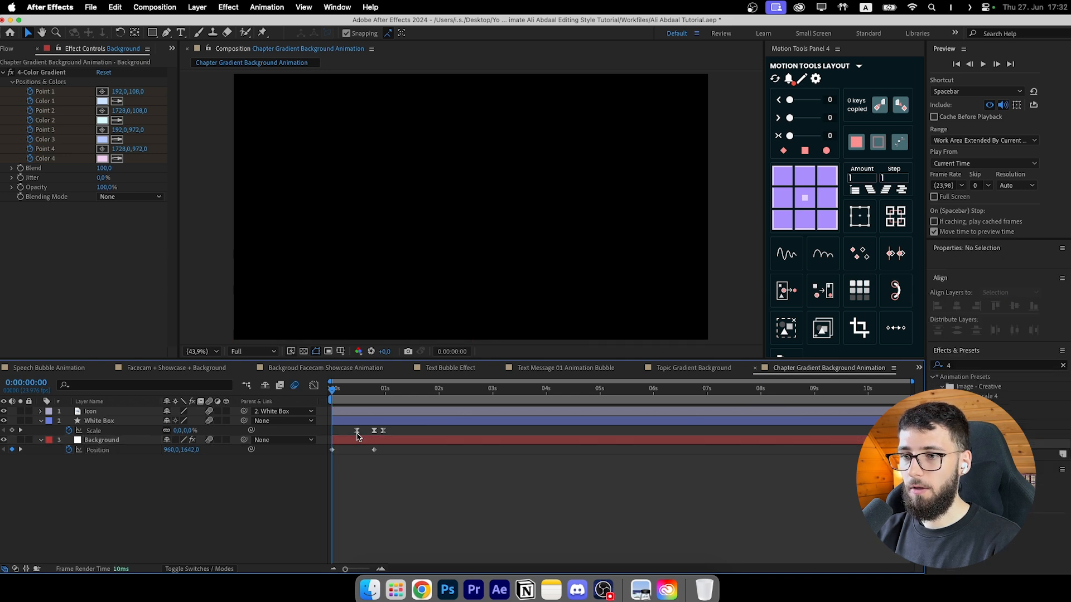
Step: Ease both Background Position keyframes with Flow's quadOut curve (0.40, 0.80, 0.74, 1.00) and preview the slide-in from the start
{"action": "left_click_drag", "start_coordinate": [397, 461], "coordinate": [327, 446]}
{"action": "key", "text": "space"}
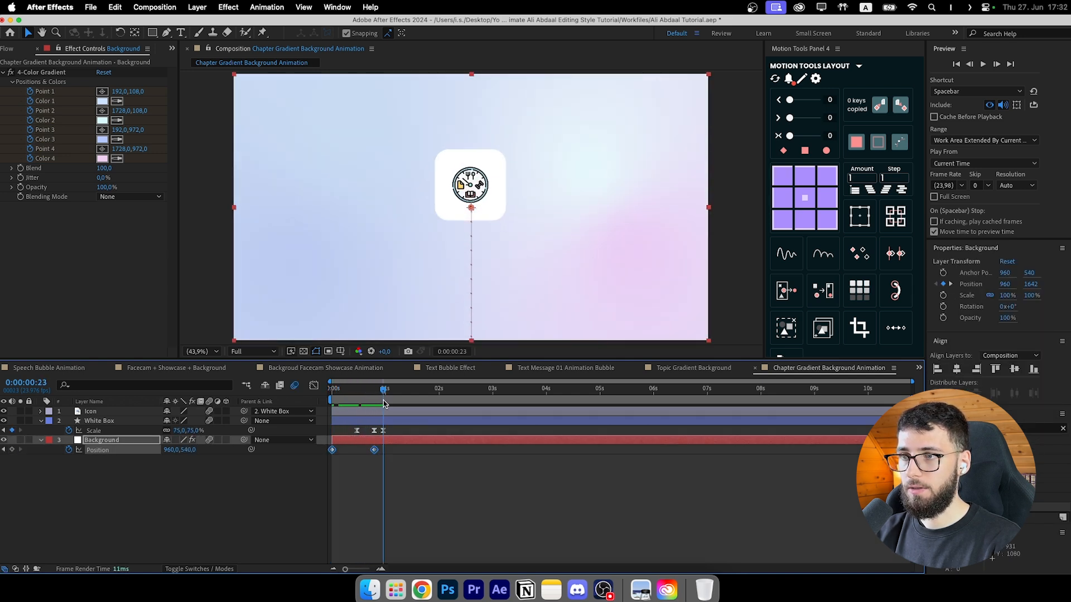
{"action": "left_click_drag", "start_coordinate": [321, 402], "coordinate": [374, 402]}
{"action": "left_click", "coordinate": [389, 463]}
{"action": "left_click_drag", "start_coordinate": [390, 462], "coordinate": [325, 446]}
{"action": "left_click", "coordinate": [31, 51]}
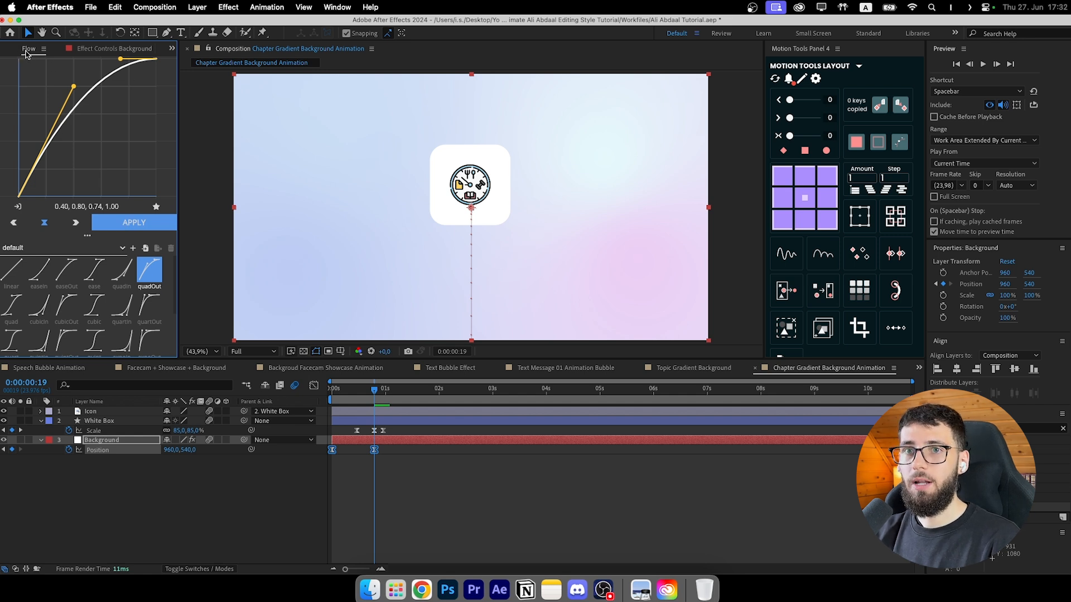
{"action": "left_click", "coordinate": [134, 224]}
{"action": "left_click", "coordinate": [409, 471]}
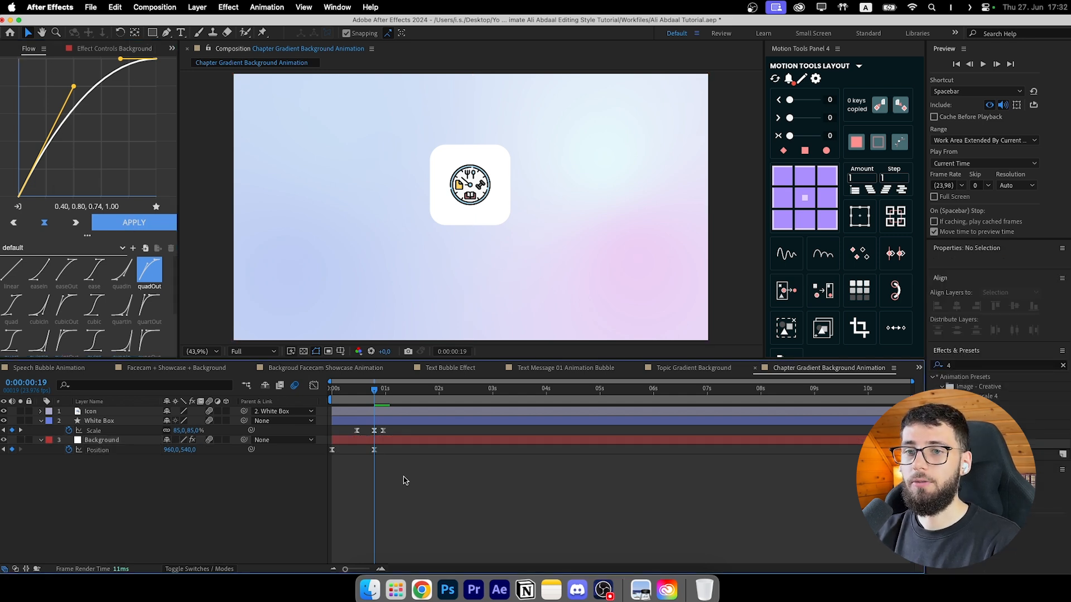
{"action": "key", "text": "Home"}
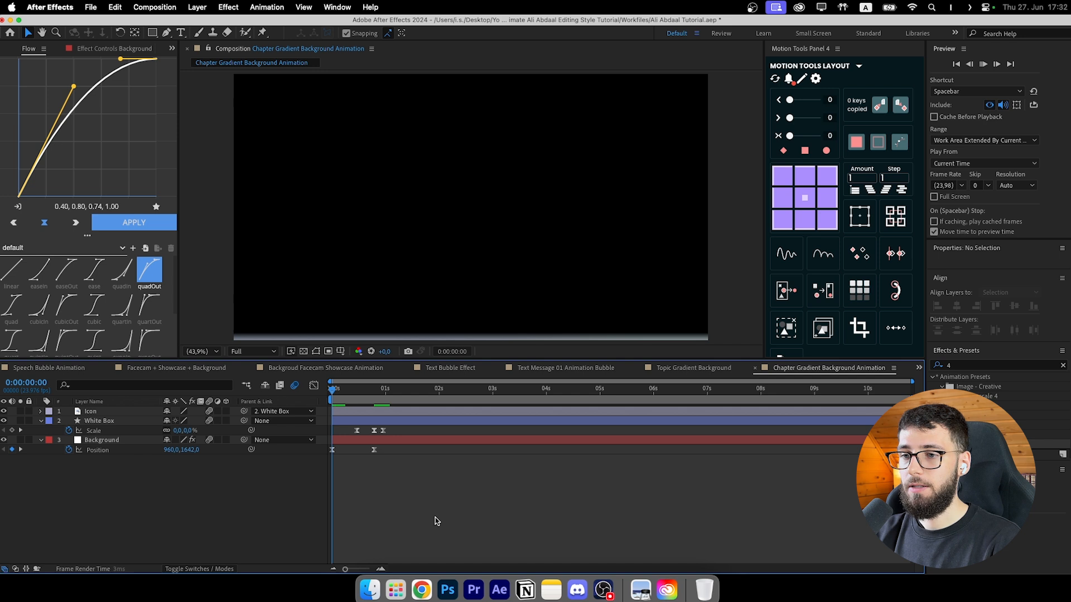
{"action": "key", "text": "space"}
{"action": "key", "text": "space"}
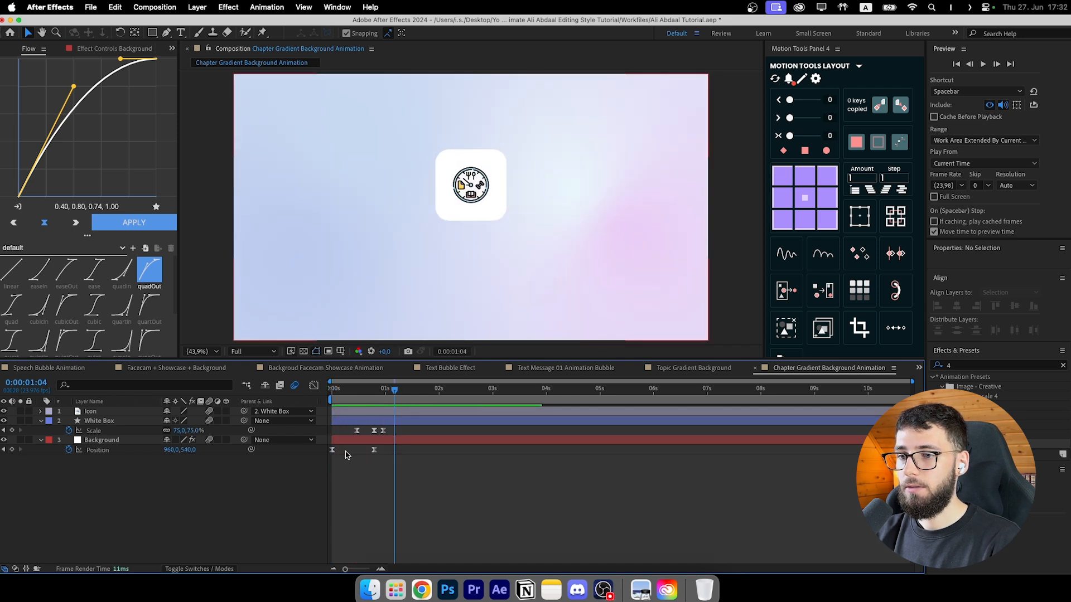
Step: Move the Background's final Position keyframe to about 0:00:00:14 and shift the White Box Scale keyframes slightly earlier, then preview the timing
{"action": "left_click", "coordinate": [335, 451]}
{"action": "left_click_drag", "start_coordinate": [335, 451], "coordinate": [350, 435]}
{"action": "left_click", "coordinate": [357, 432]}
{"action": "left_click_drag", "start_coordinate": [351, 391], "coordinate": [329, 392]}
{"action": "left_click", "coordinate": [416, 495]}
{"action": "key", "text": "space"}
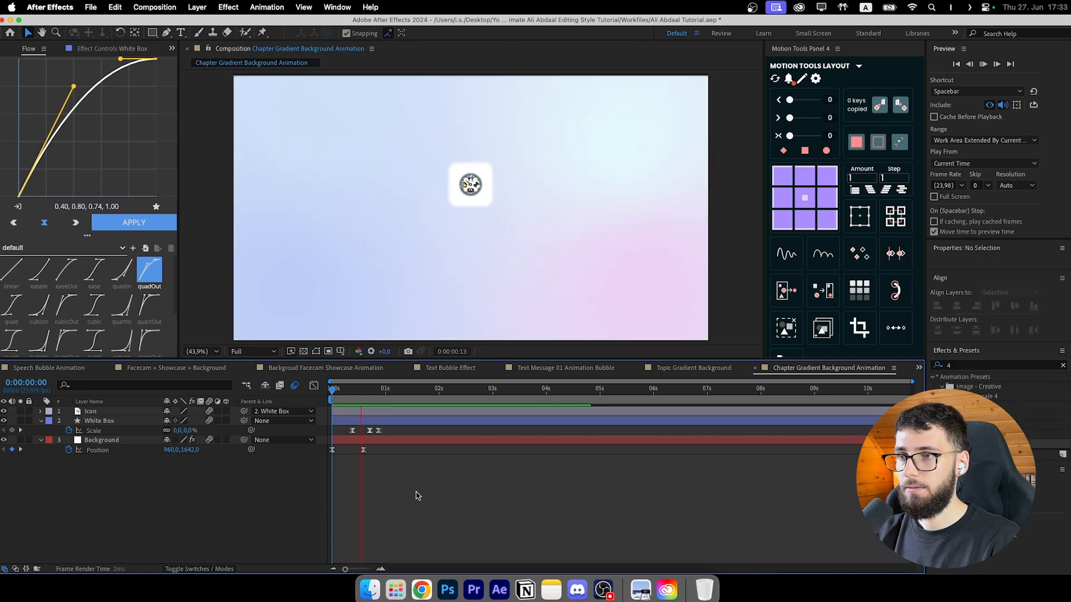
Step: Shift all three White Box Scale keyframes to begin at about 0:00:00:08 and preview the animation from the start
{"action": "left_click", "coordinate": [352, 432]}
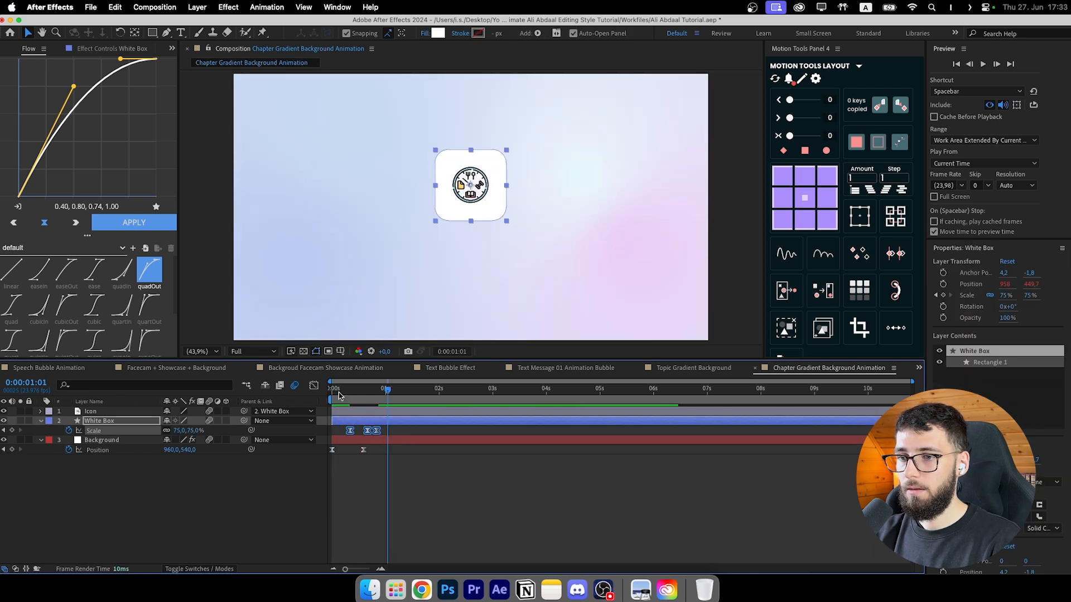
{"action": "key", "text": "Home"}
{"action": "left_click", "coordinate": [376, 468]}
{"action": "key", "text": "space"}
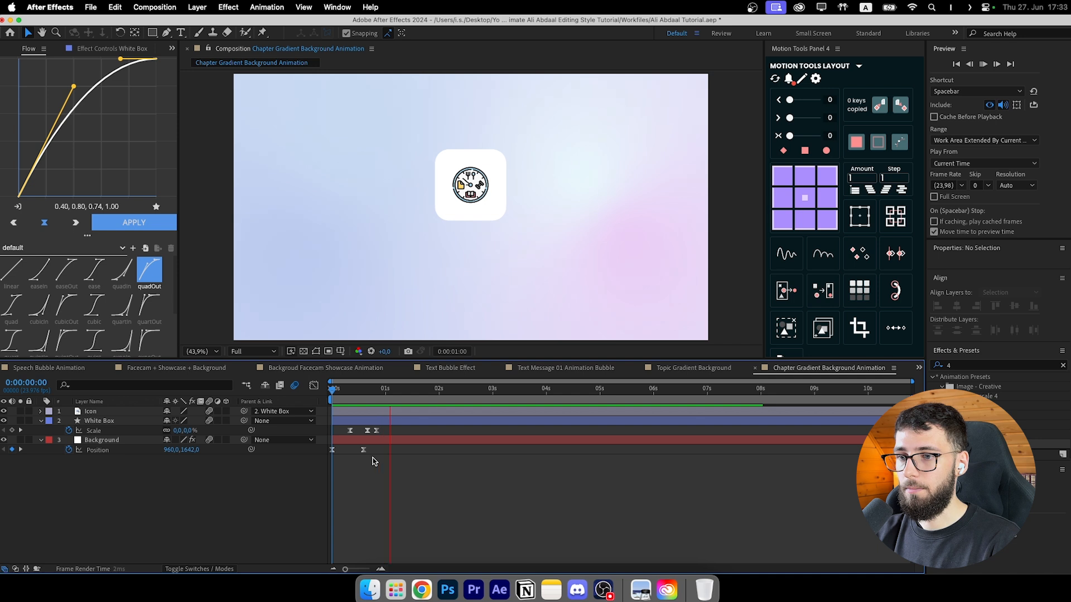
Step: Move the Background's final Position keyframe to about 0:00:00:11 and set its starting Position Y to 1689
{"action": "left_click_drag", "start_coordinate": [363, 449], "coordinate": [357, 449]}
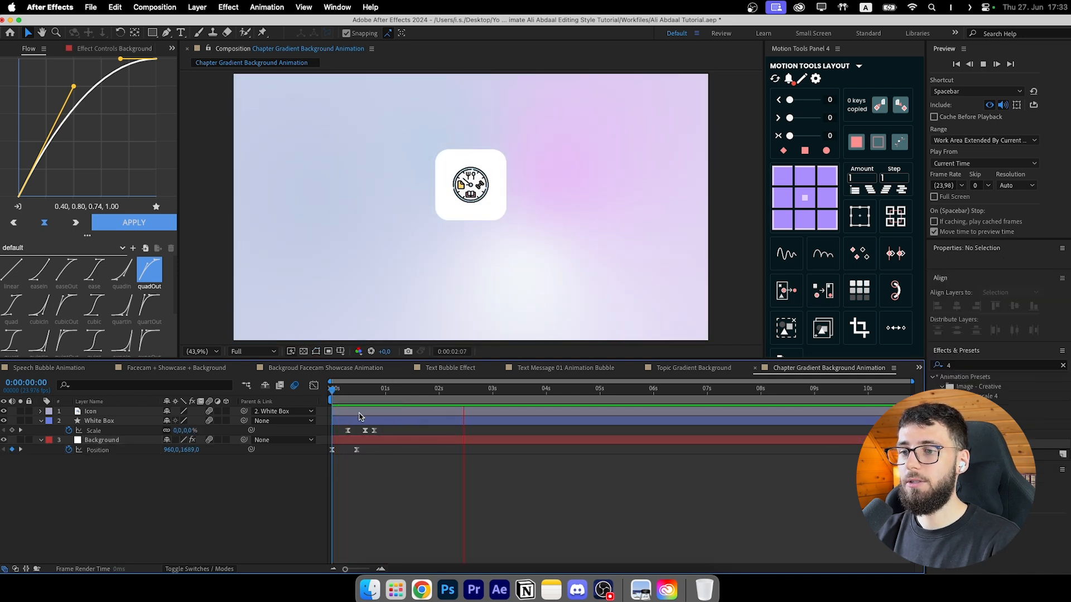
{"action": "left_click_drag", "start_coordinate": [342, 391], "coordinate": [306, 410]}
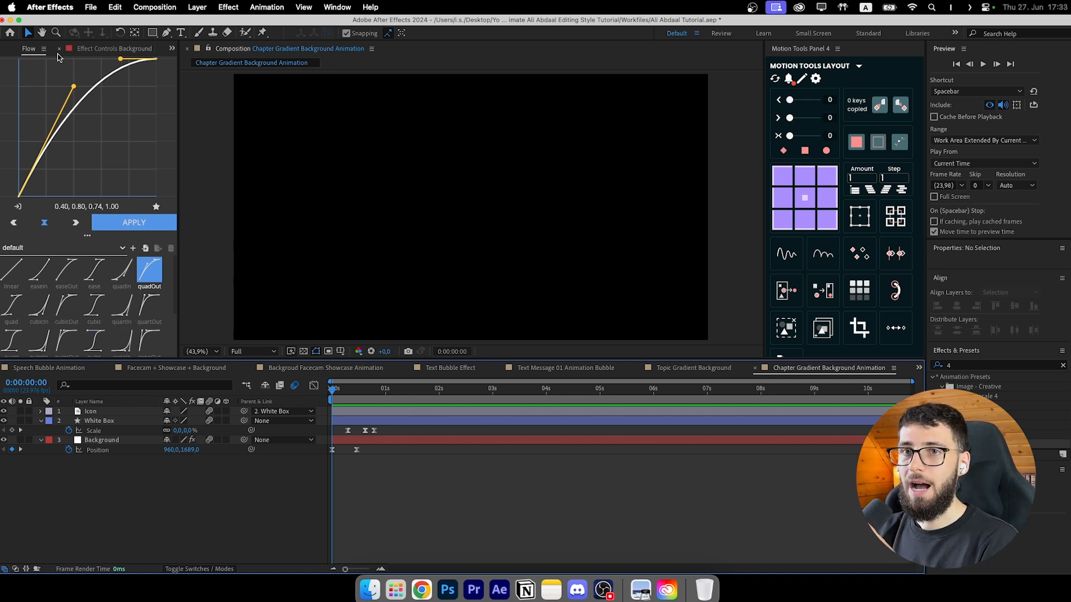
{"action": "left_click_drag", "start_coordinate": [383, 472], "coordinate": [312, 444]}
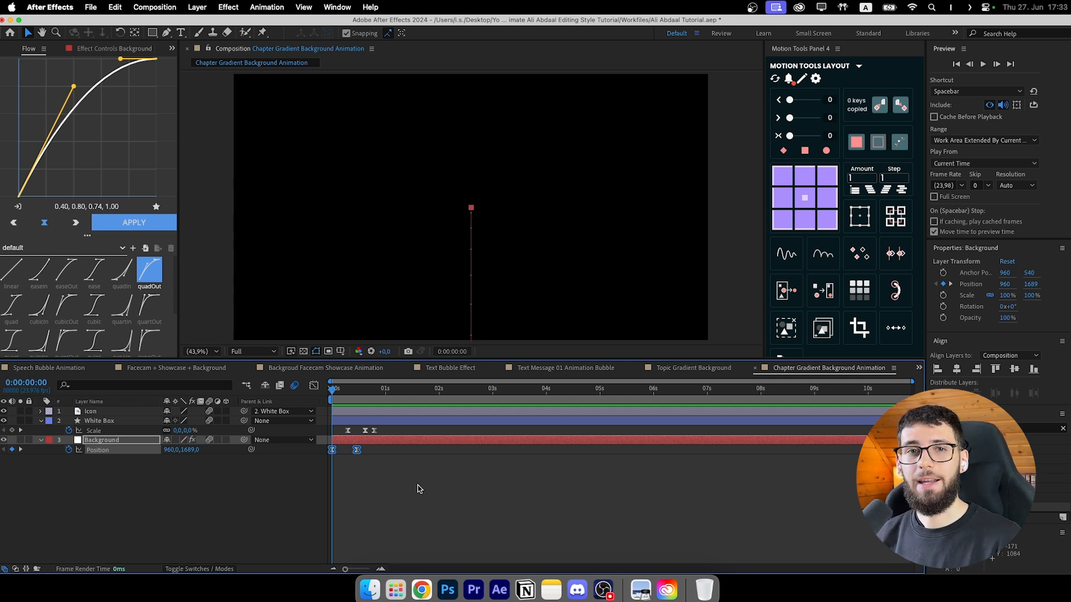
{"action": "left_click_drag", "start_coordinate": [420, 489], "coordinate": [300, 450]}
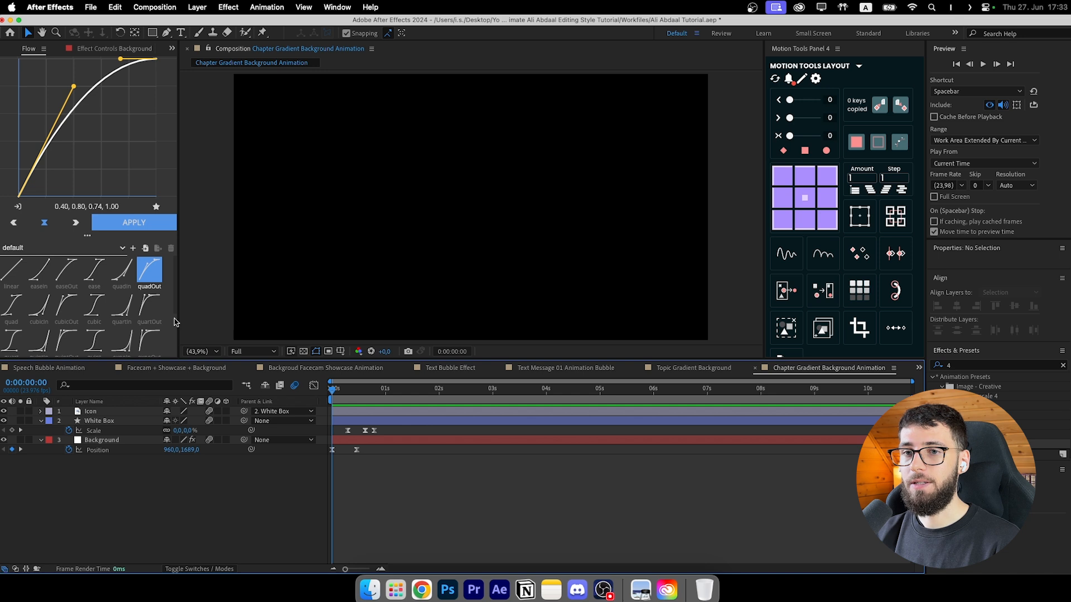
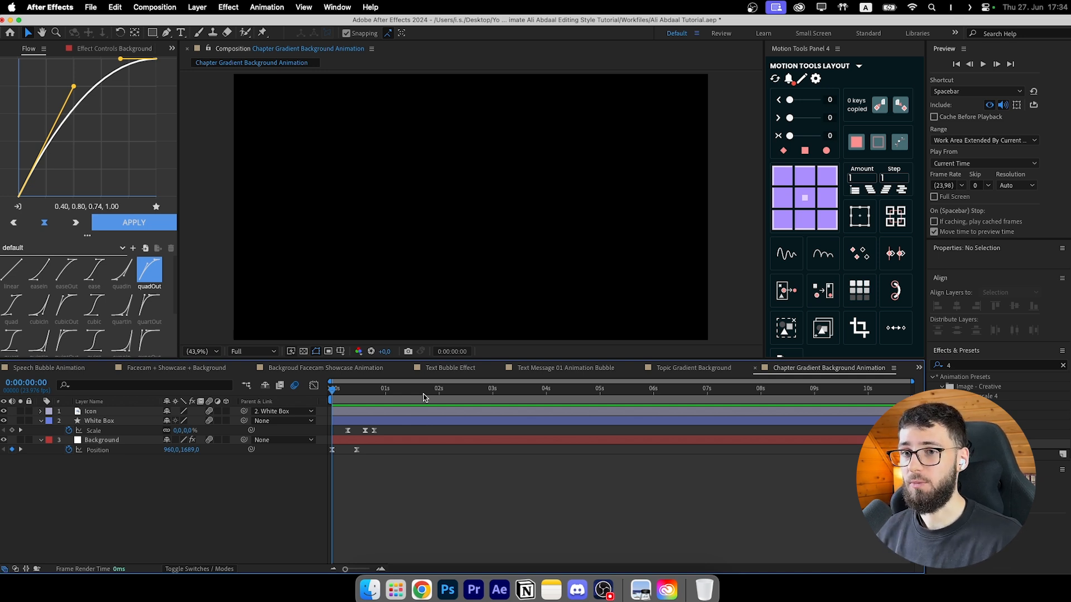
Step: Examine the speed graph of the Background layer's Position keyframes
{"action": "left_click", "coordinate": [314, 386]}
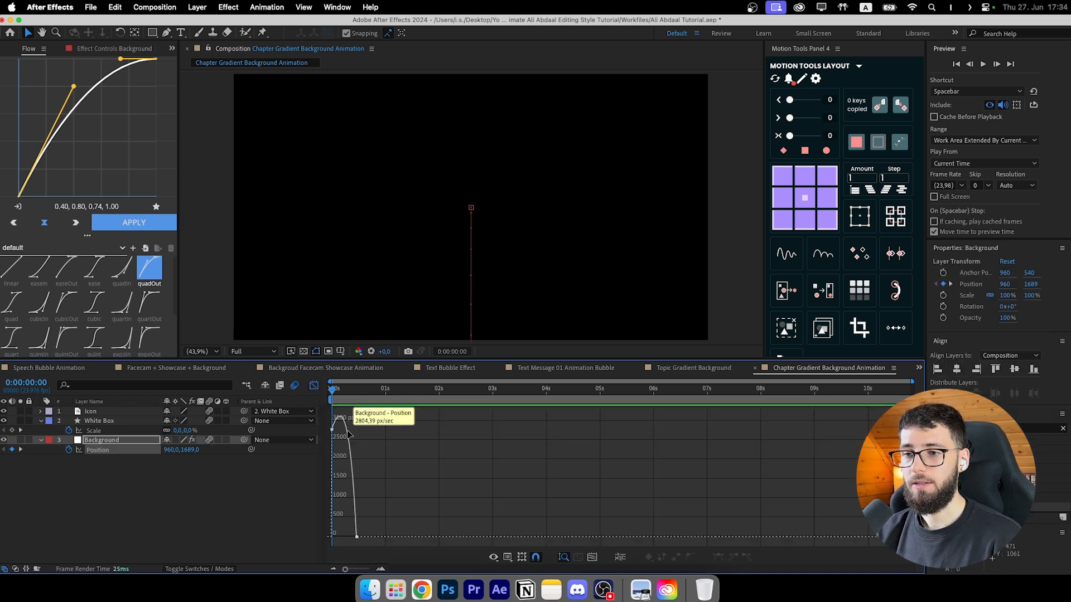
{"action": "mouse_move", "coordinate": [335, 390]}
{"action": "left_mouse_down"}
{"action": "mouse_move", "coordinate": [348, 391]}
{"action": "mouse_move", "coordinate": [332, 391]}
{"action": "left_mouse_up"}
{"action": "left_click", "coordinate": [314, 386]}
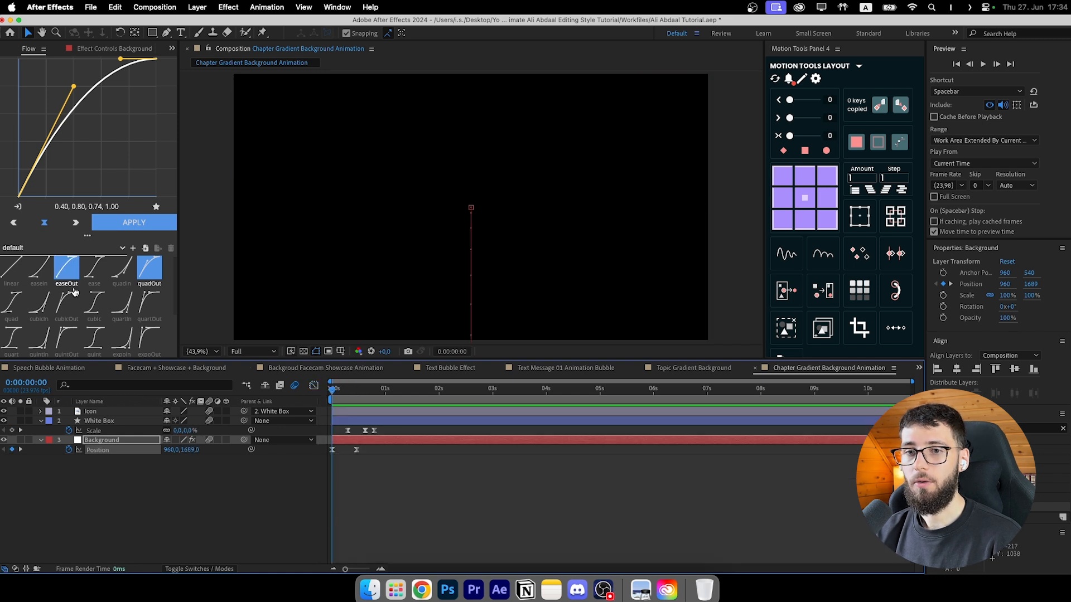
{"action": "mouse_move", "coordinate": [398, 481]}
{"action": "left_mouse_down"}
{"action": "mouse_move", "coordinate": [306, 445]}
{"action": "mouse_move", "coordinate": [405, 485]}
{"action": "left_mouse_up"}
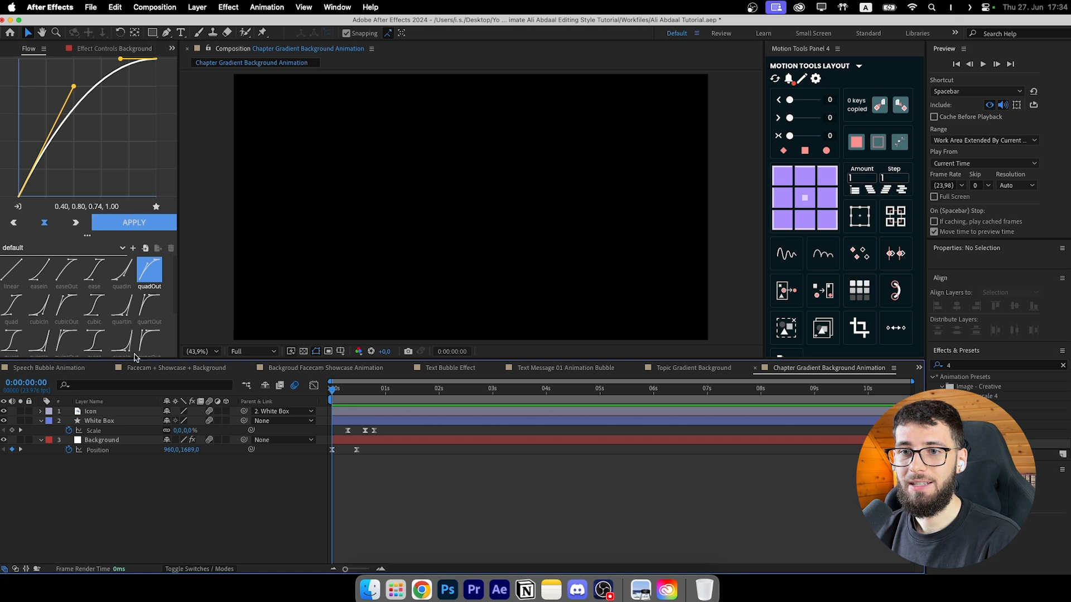
Step: Add a Drop Shadow effect to the White Box layer, viewed with the time at 0:00:01:05
{"action": "left_click_drag", "start_coordinate": [342, 390], "coordinate": [397, 391]}
{"action": "left_click", "coordinate": [480, 223]}
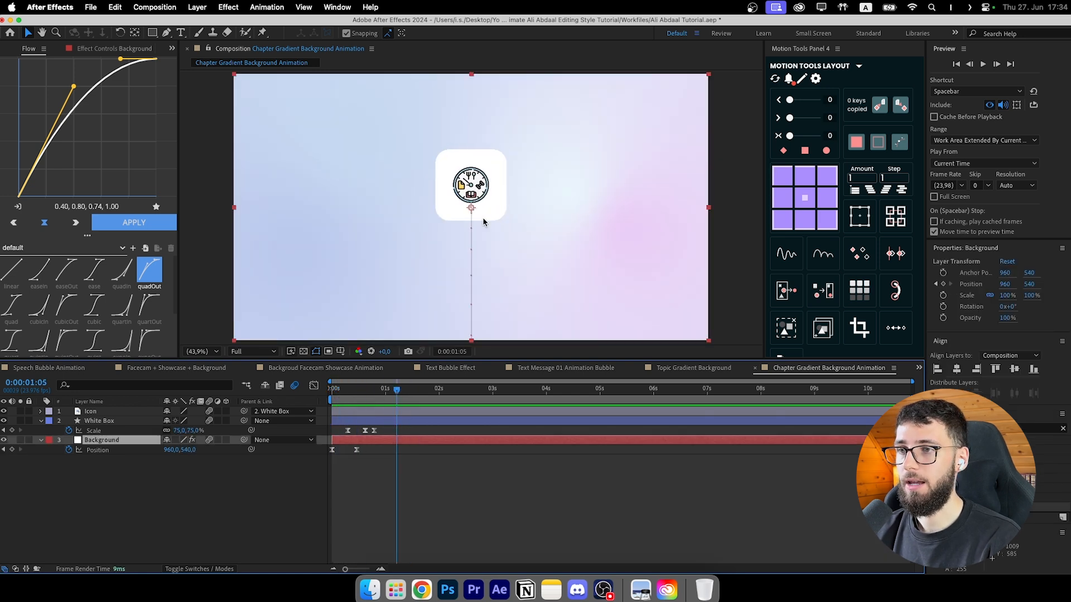
{"action": "left_click", "coordinate": [439, 422]}
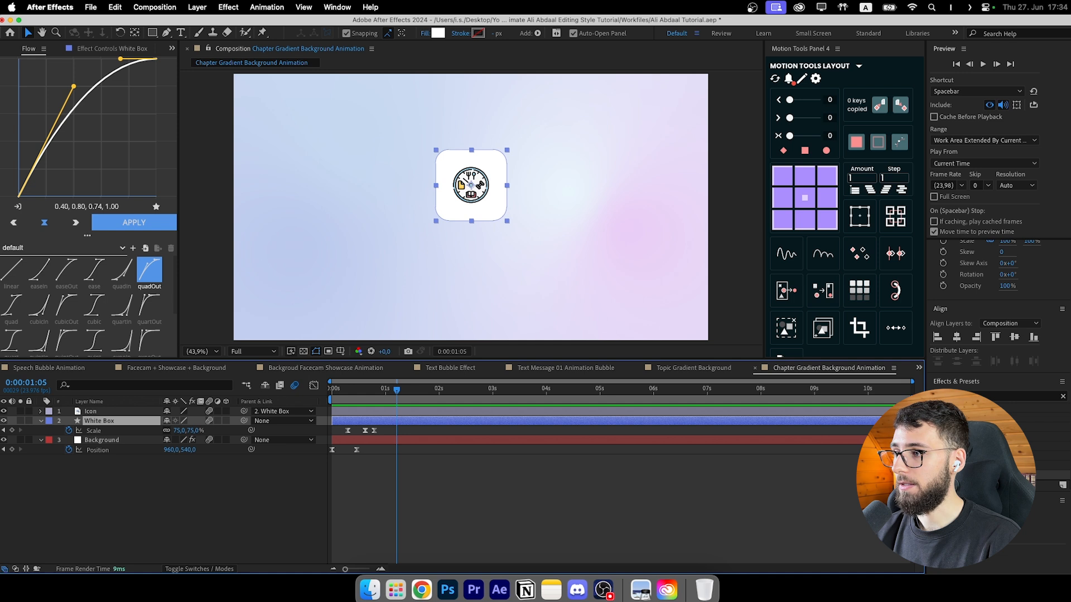
{"action": "left_click", "coordinate": [960, 397]}
{"action": "type", "text": "drop"}
{"action": "left_click_drag", "start_coordinate": [992, 552], "coordinate": [674, 424]}
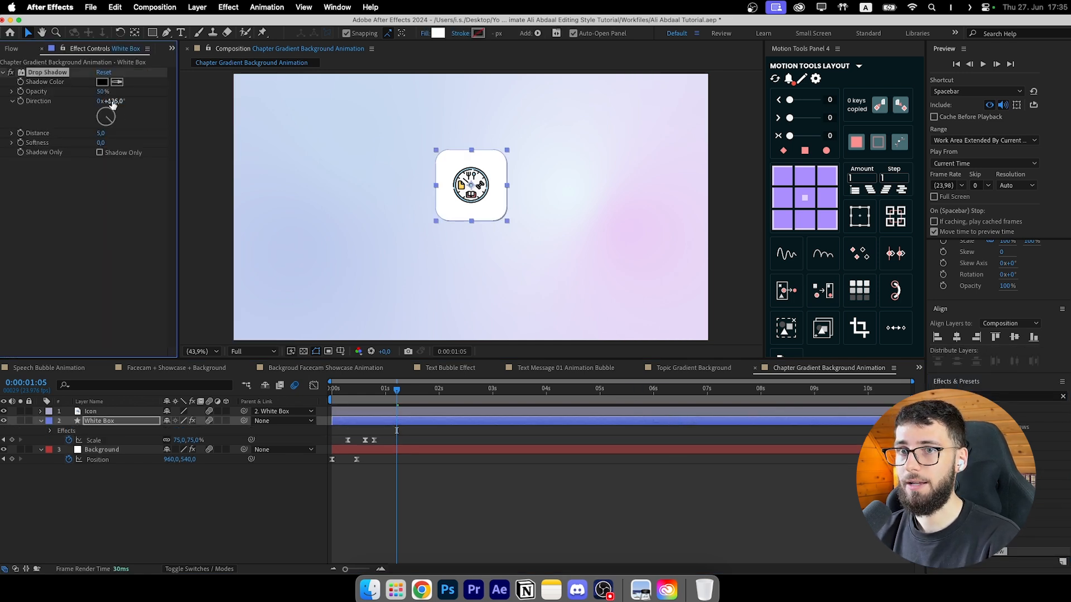
Step: Set the White Box's Drop Shadow to Distance 0, Softness 47 and Opacity about 25%, and preview the result
{"action": "left_click_drag", "start_coordinate": [100, 135], "coordinate": [72, 133]}
{"action": "left_click", "coordinate": [103, 185]}
{"action": "left_click_drag", "start_coordinate": [103, 92], "coordinate": [75, 91]}
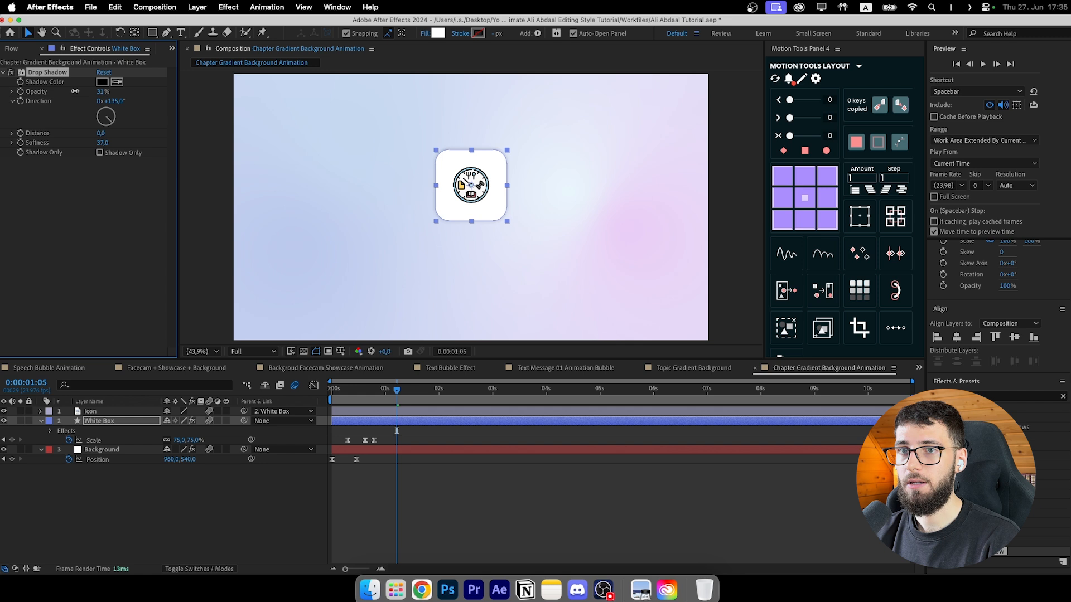
{"action": "left_click_drag", "start_coordinate": [102, 142], "coordinate": [108, 144]}
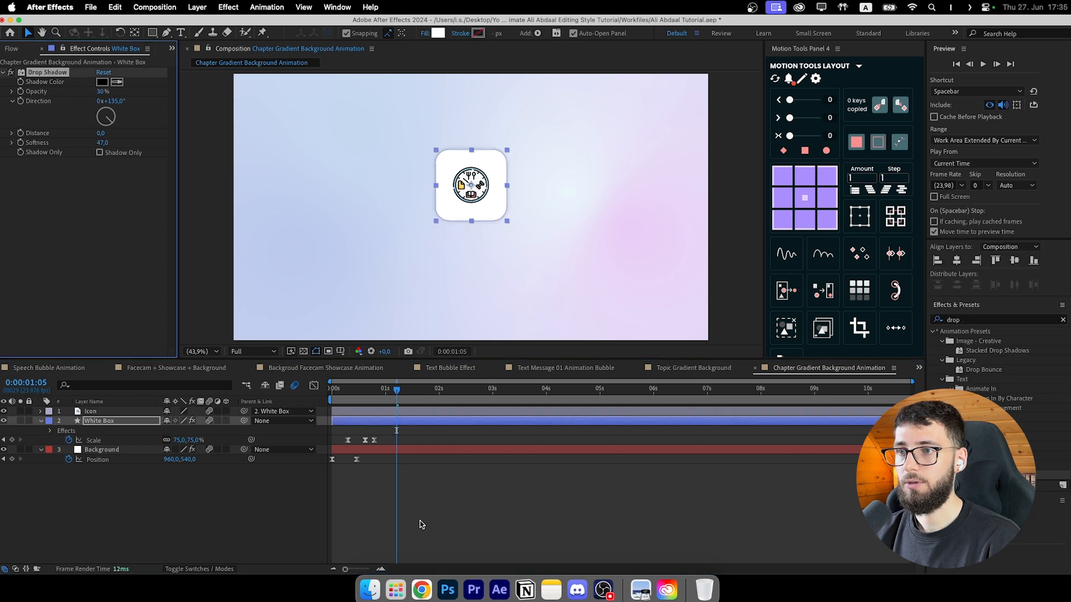
{"action": "left_click", "coordinate": [422, 524]}
{"action": "left_click_drag", "start_coordinate": [528, 390], "coordinate": [523, 390]}
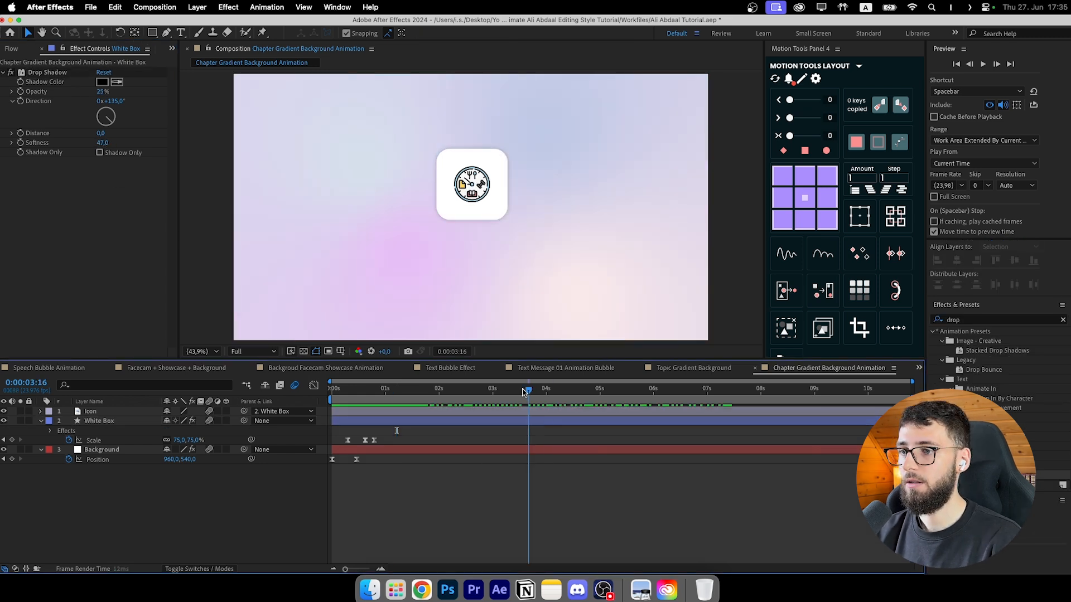
{"action": "key", "text": "space"}
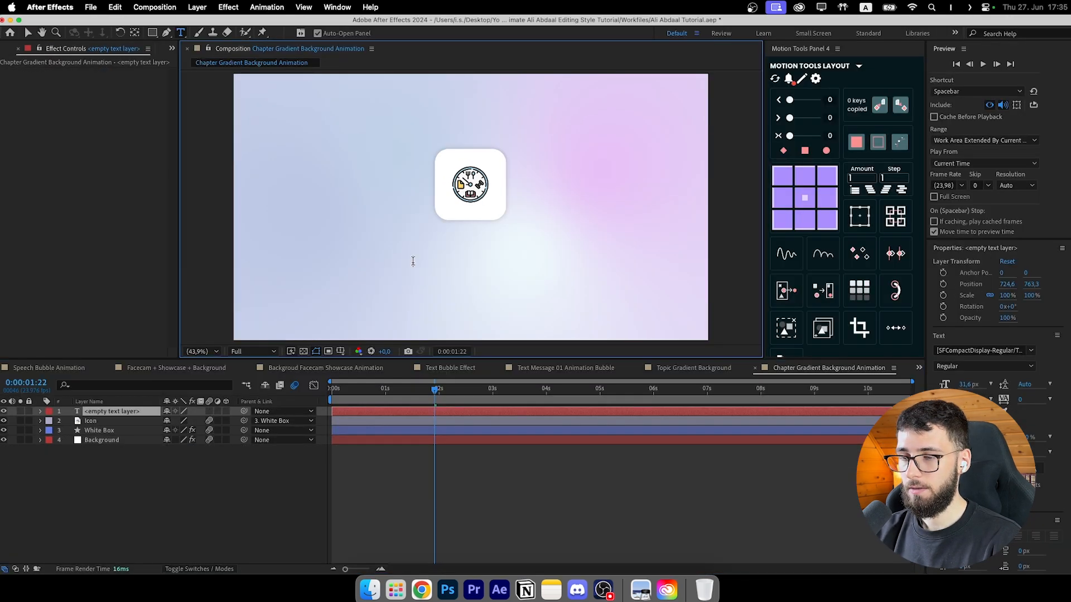
Step: Add the text "The Ideal Day" centred below the icon box and enlarge it to 118.6 px
{"action": "type", "text": "The Ideal Day"}
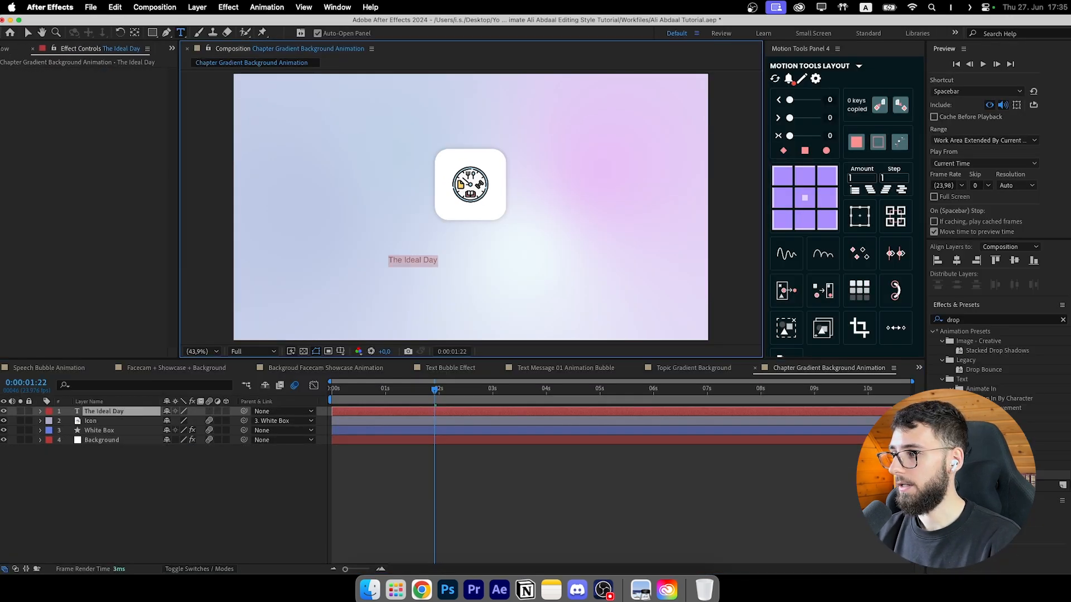
{"action": "key", "text": "Escape"}
{"action": "scroll", "coordinate": [961, 370], "scroll_direction": "up", "scroll_amount": 10}
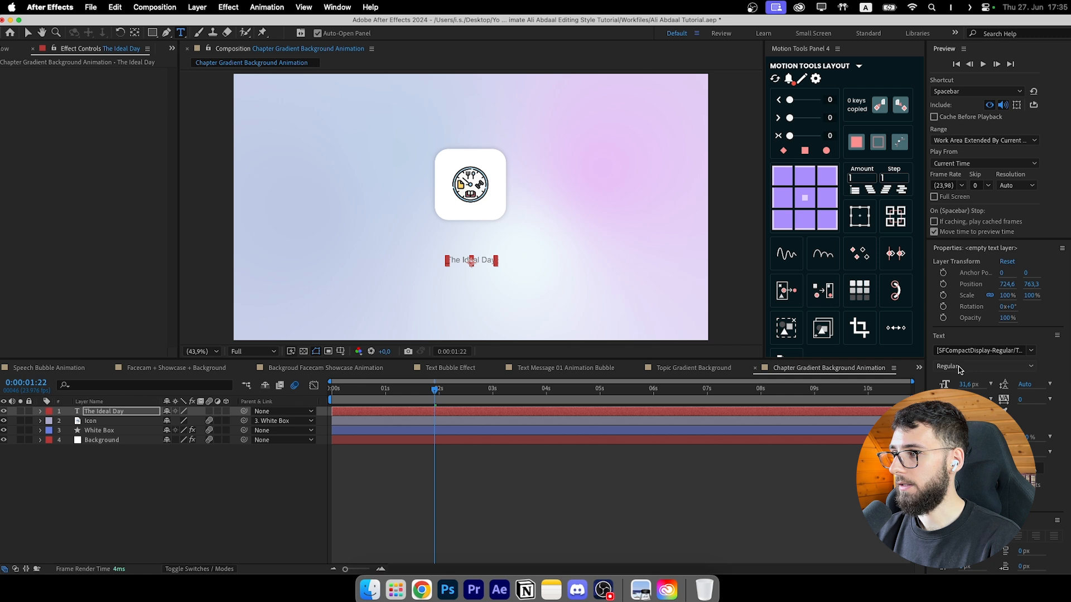
{"action": "left_click_drag", "start_coordinate": [963, 384], "coordinate": [997, 384]}
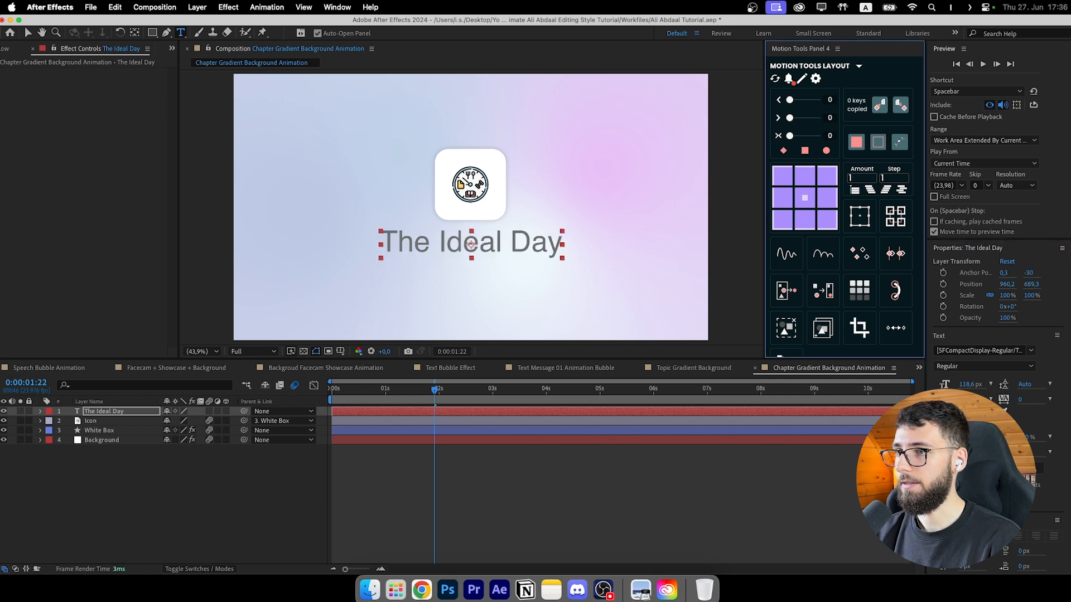
Step: Set the title text's fill colour to black (000000)
{"action": "left_click", "coordinate": [944, 417]}
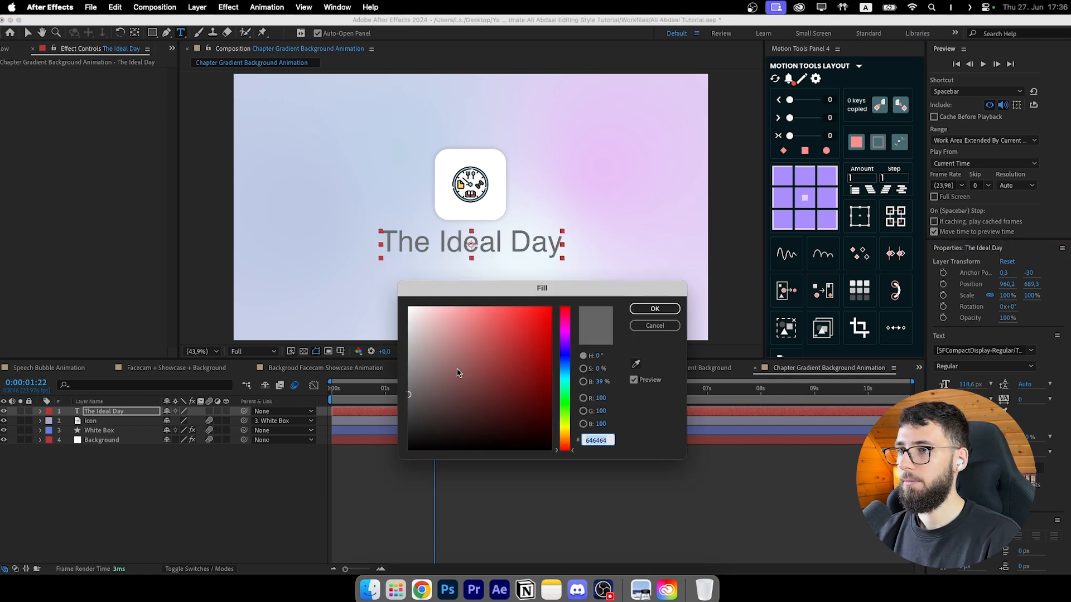
{"action": "left_click_drag", "start_coordinate": [473, 365], "coordinate": [408, 306]}
{"action": "left_click", "coordinate": [655, 310]}
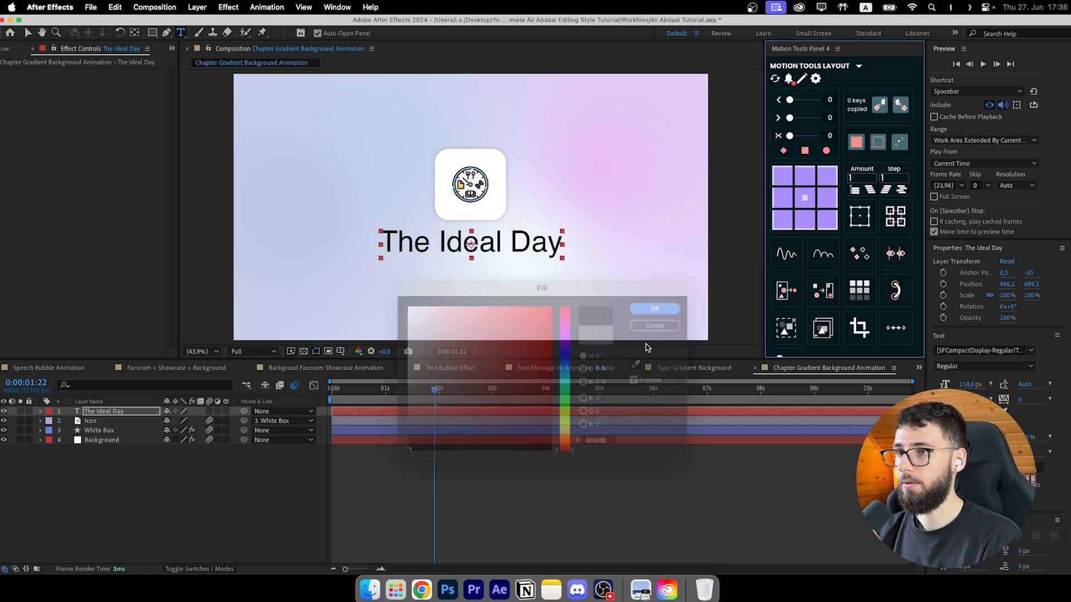
Step: Change the title's font to DXExptrnStd and reduce its size to about 100.6 px
{"action": "left_click", "coordinate": [1030, 351]}
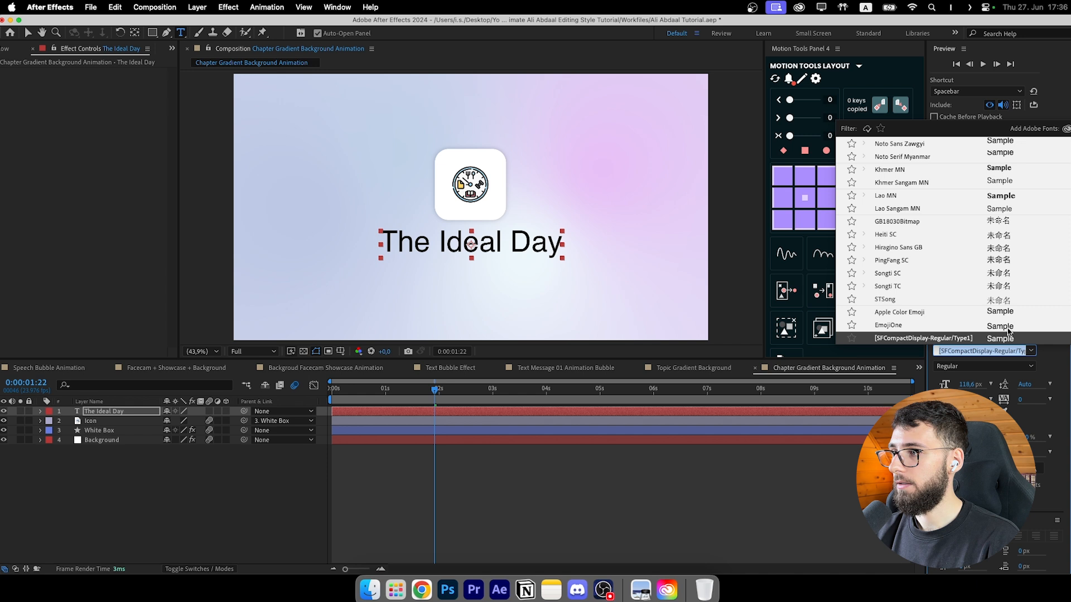
{"action": "scroll", "coordinate": [940, 265], "scroll_direction": "up", "scroll_amount": 8}
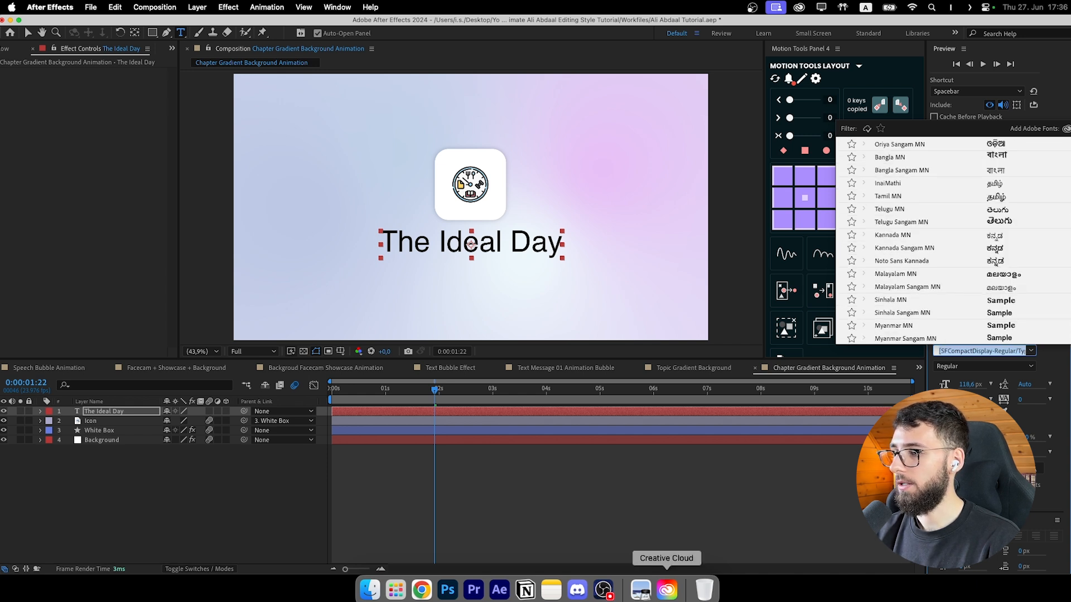
{"action": "left_click", "coordinate": [676, 595]}
{"action": "left_click", "coordinate": [725, 259]}
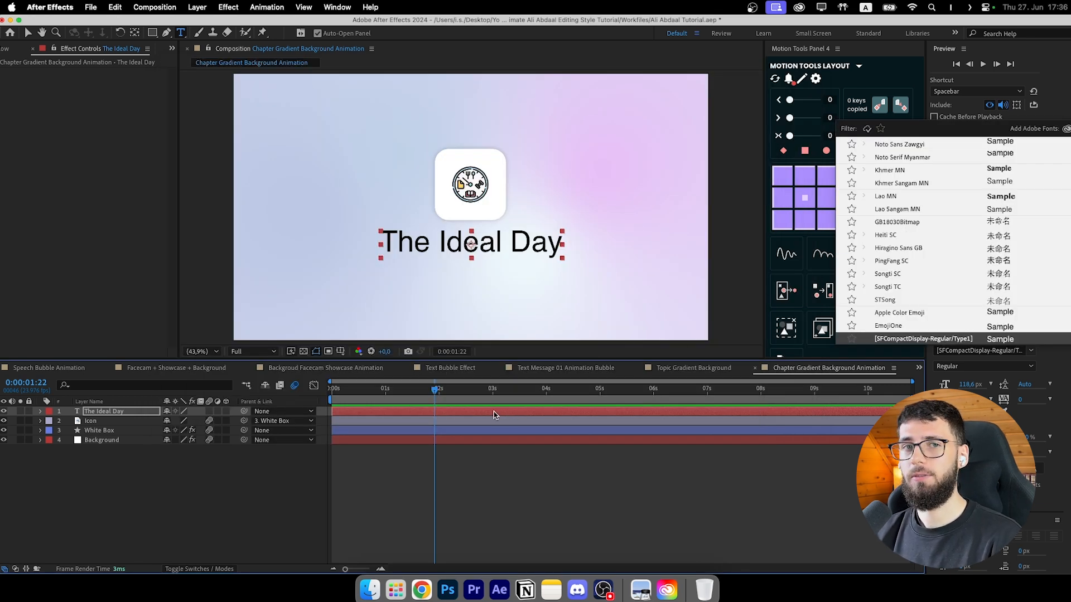
{"action": "scroll", "coordinate": [950, 263], "scroll_direction": "up", "scroll_amount": 5}
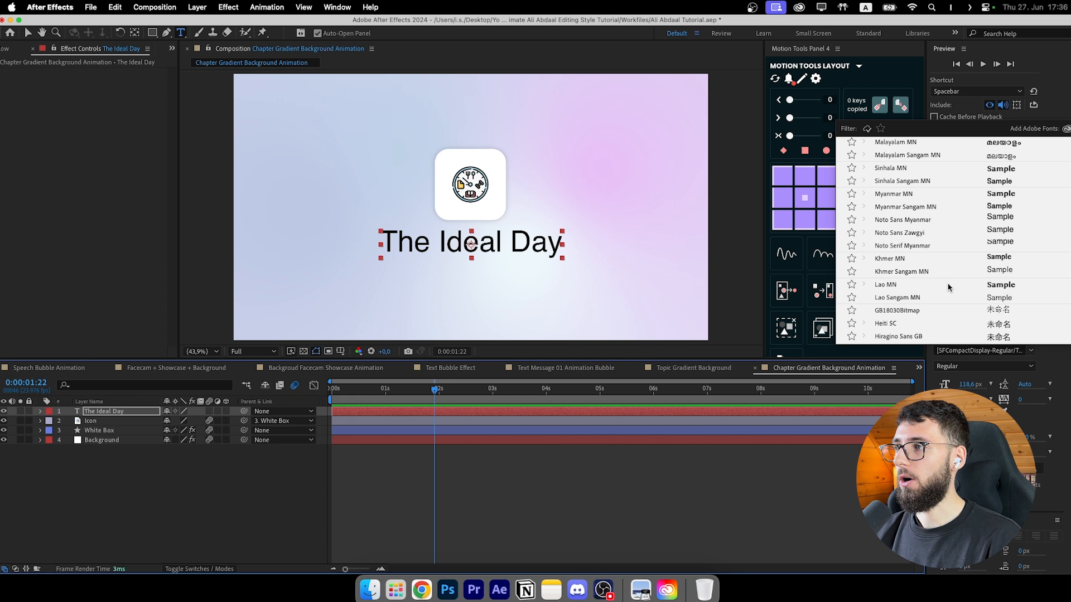
{"action": "scroll", "coordinate": [943, 223], "scroll_direction": "up", "scroll_amount": 2}
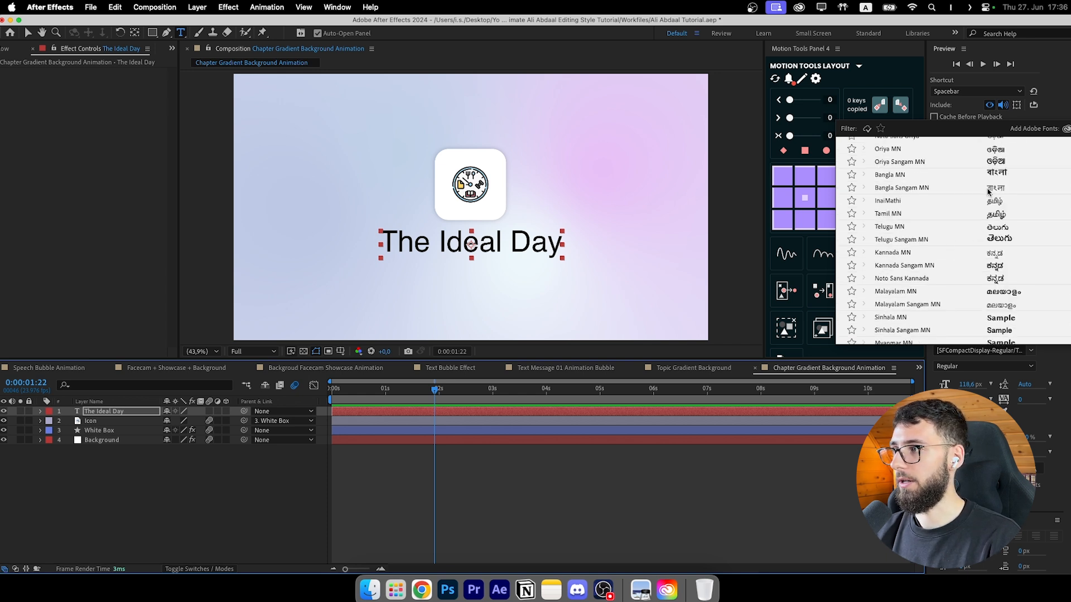
{"action": "left_click", "coordinate": [981, 351]}
{"action": "type", "text": "DX"}
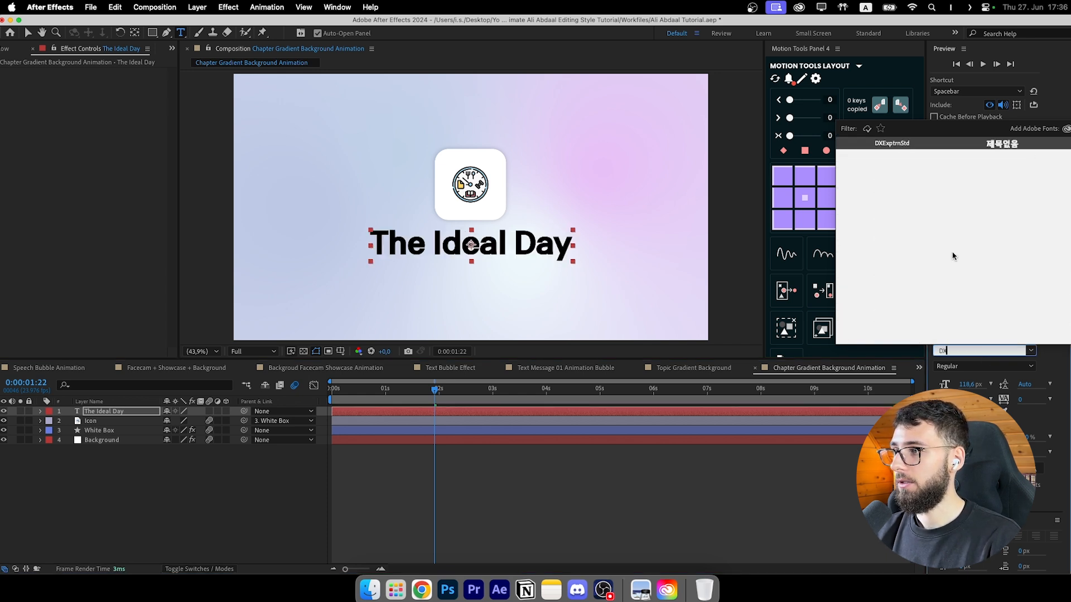
{"action": "left_click", "coordinate": [905, 144]}
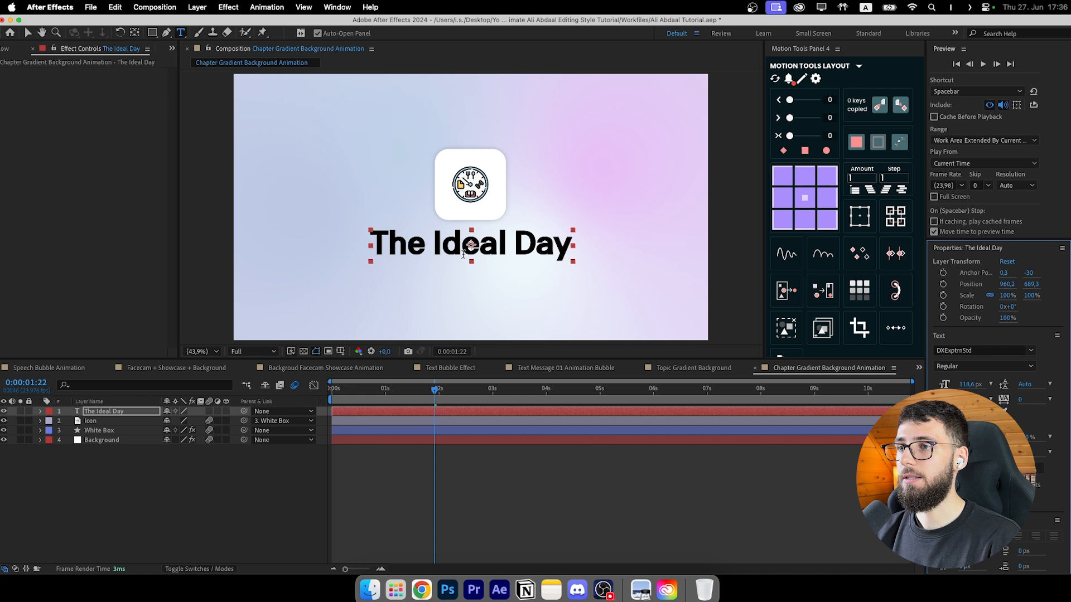
{"action": "triple_click", "coordinate": [465, 251]}
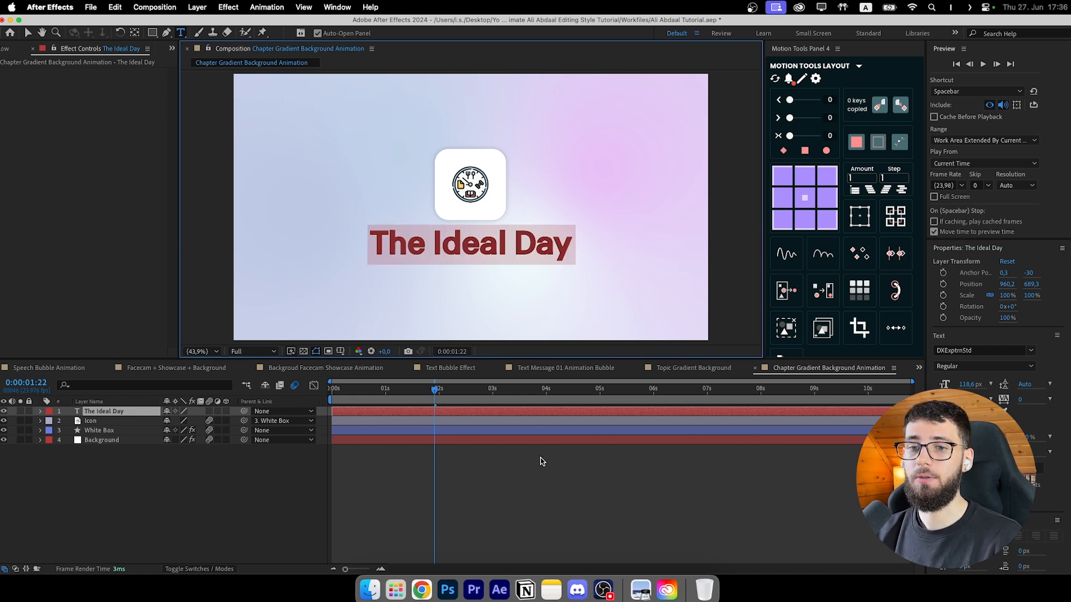
{"action": "left_click_drag", "start_coordinate": [965, 383], "coordinate": [955, 384]}
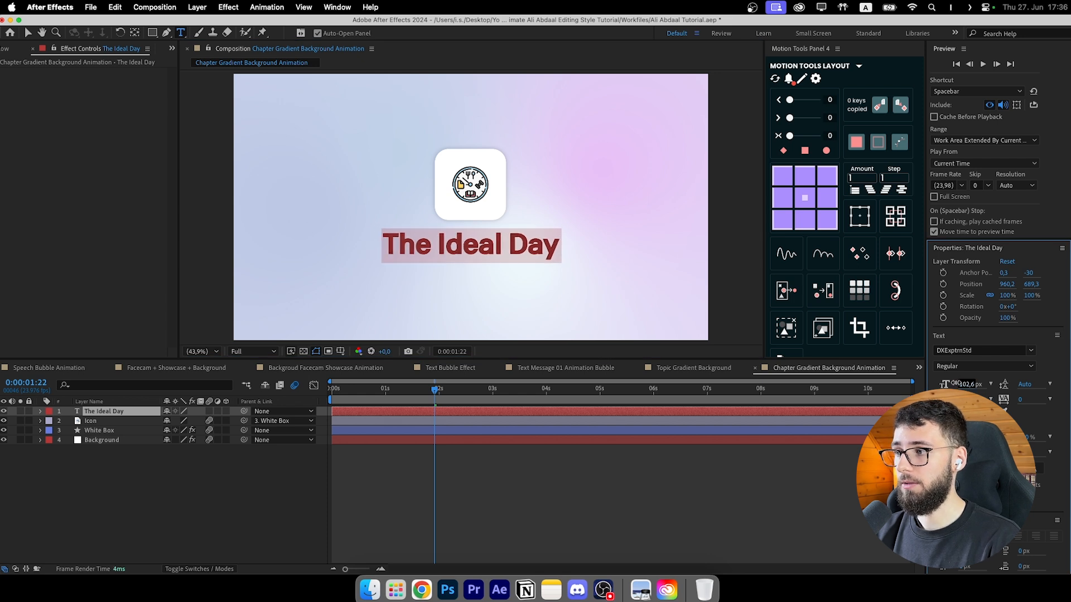
Step: Find the Gradient Ramp effect and apply it to the "The Ideal Day" text layer
{"action": "double_click", "coordinate": [965, 320]}
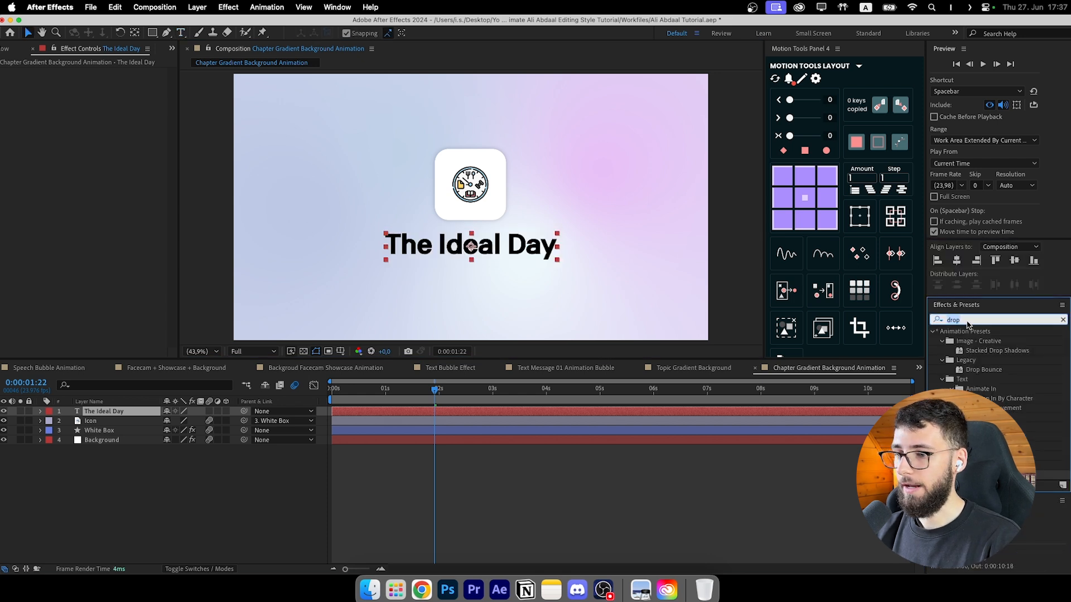
{"action": "type", "text": "grad"}
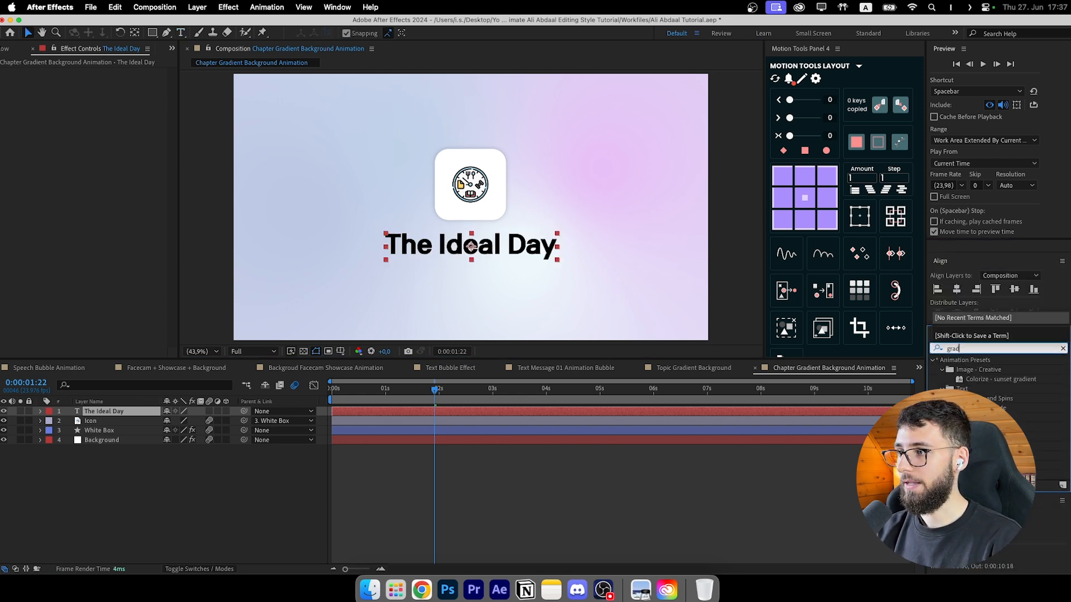
{"action": "type", "text": "ient"}
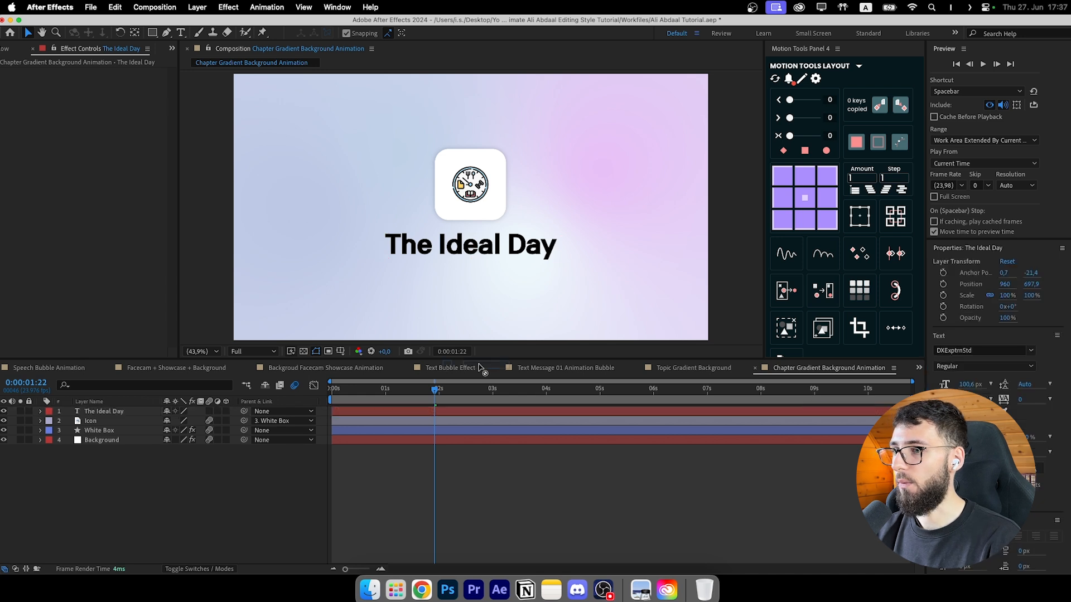
{"action": "left_click_drag", "start_coordinate": [480, 368], "coordinate": [468, 411]}
Step: Set the Gradient Ramp's Start Color to a saturated purple and its End Color to blue (1700FF)
{"action": "left_click", "coordinate": [102, 91]}
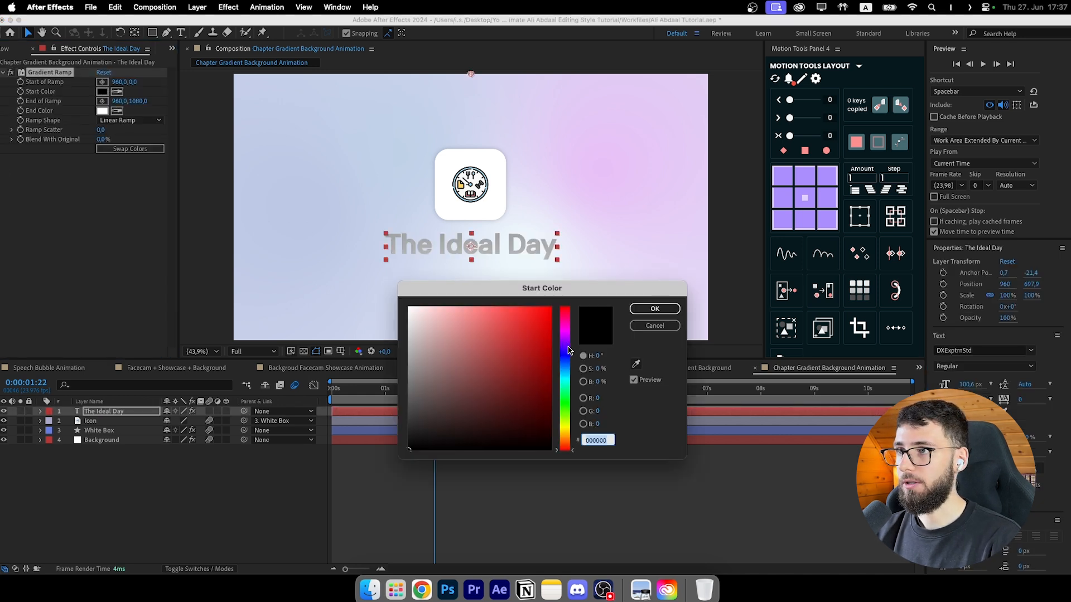
{"action": "left_click", "coordinate": [565, 338]}
{"action": "left_click_drag", "start_coordinate": [461, 331], "coordinate": [558, 307]}
{"action": "key", "text": "Return"}
{"action": "left_click", "coordinate": [102, 110]}
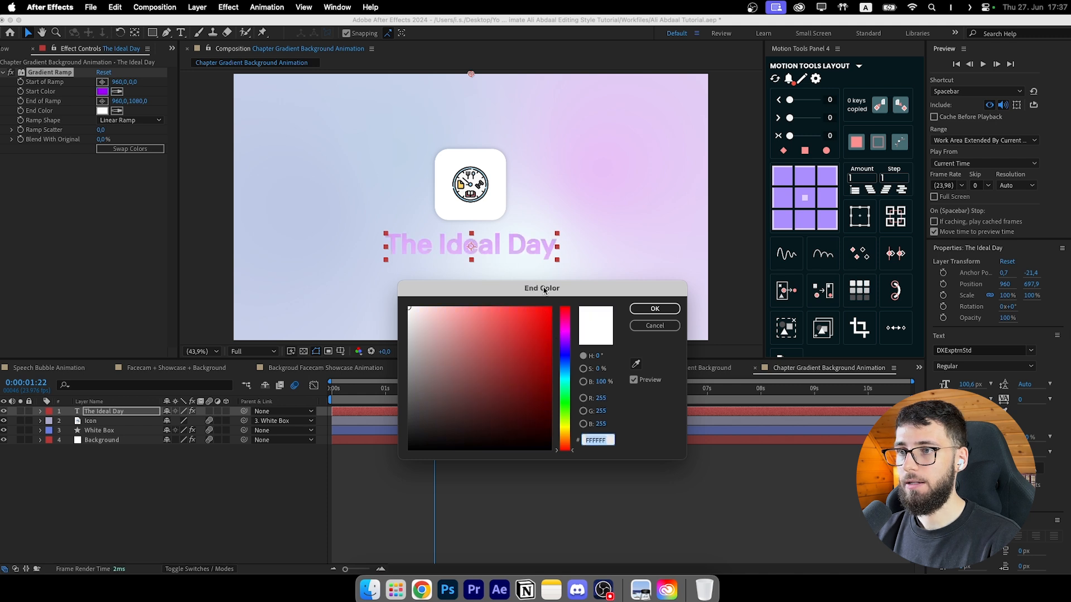
{"action": "left_click", "coordinate": [566, 354]}
{"action": "left_click_drag", "start_coordinate": [533, 327], "coordinate": [551, 307]}
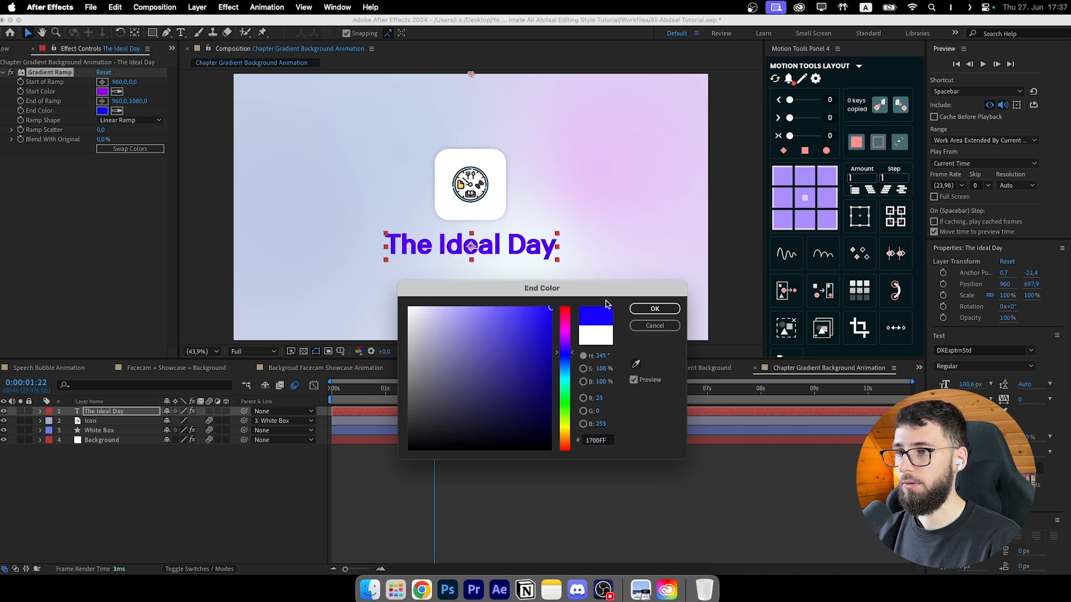
{"action": "left_click", "coordinate": [655, 308]}
Step: Run the linear ramp horizontally across the title, from about 615.9, 699.5 at its left edge to about 1310.9, 697.2 at its right
{"action": "left_click_drag", "start_coordinate": [471, 341], "coordinate": [558, 246]}
{"action": "left_click_drag", "start_coordinate": [474, 77], "coordinate": [385, 248]}
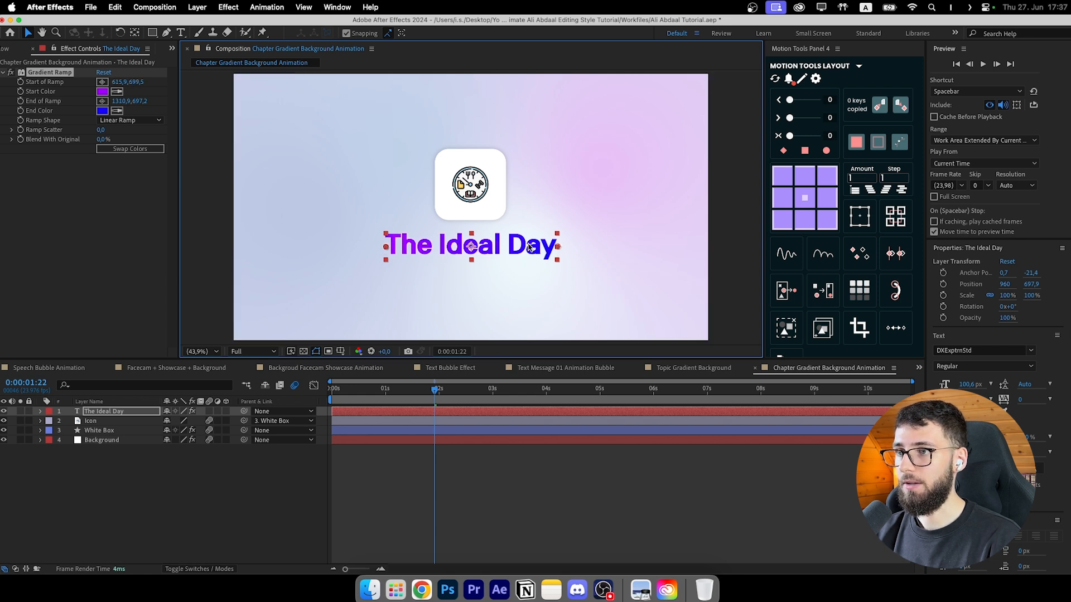
{"action": "left_click", "coordinate": [131, 120]}
{"action": "left_click", "coordinate": [130, 133]}
Step: Soften the ramp's colours to a lighter blue end and lighter purple start, and widen its span to 406.3–1379.2 at Y 697.2
{"action": "left_click", "coordinate": [103, 110]}
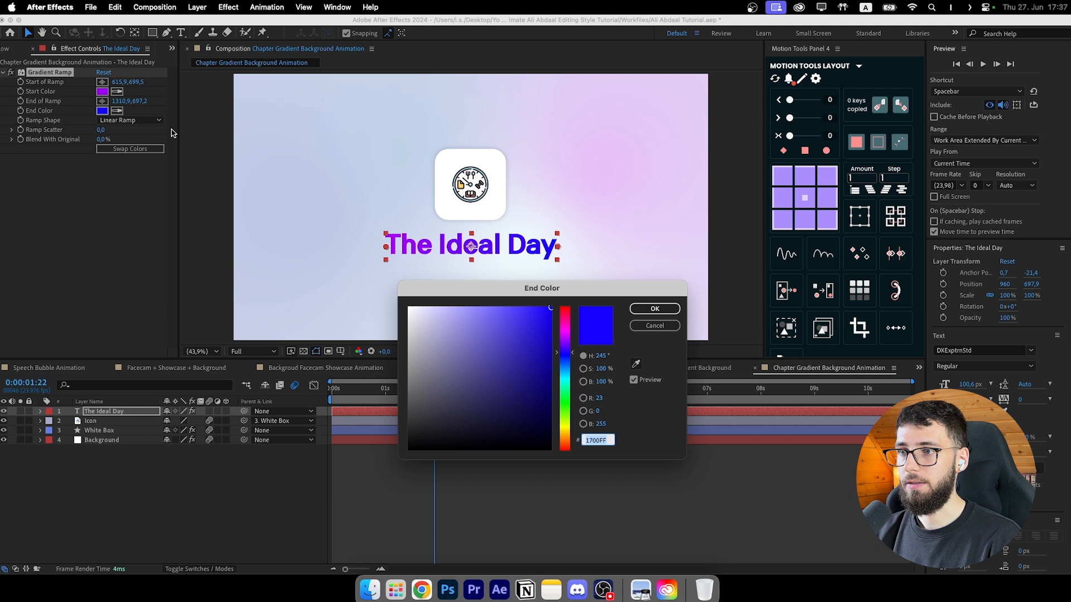
{"action": "left_click_drag", "start_coordinate": [497, 308], "coordinate": [524, 304]}
{"action": "left_click", "coordinate": [640, 310]}
{"action": "left_click", "coordinate": [102, 91]}
{"action": "left_click", "coordinate": [494, 305]}
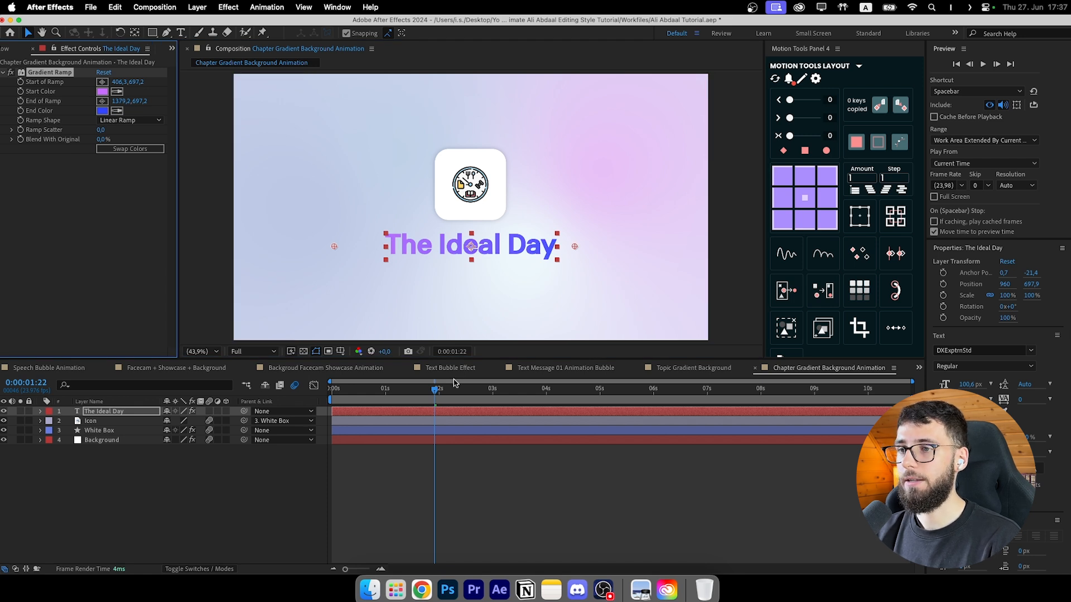
{"action": "left_click", "coordinate": [535, 446]}
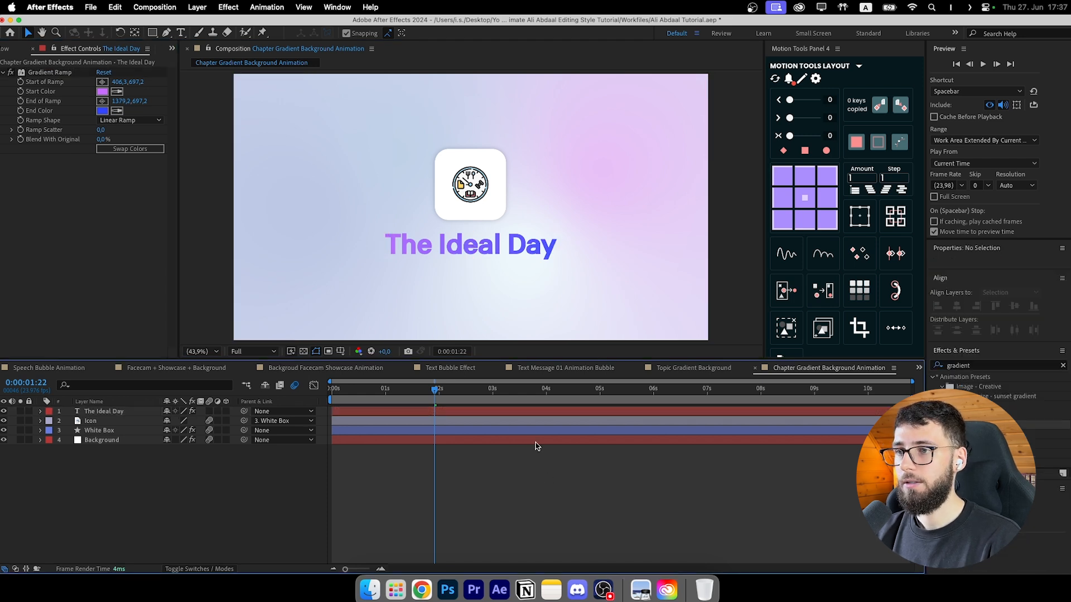
Step: Find the Drop Shadow effect and apply it to the "The Ideal Day" text layer
{"action": "left_click", "coordinate": [118, 413]}
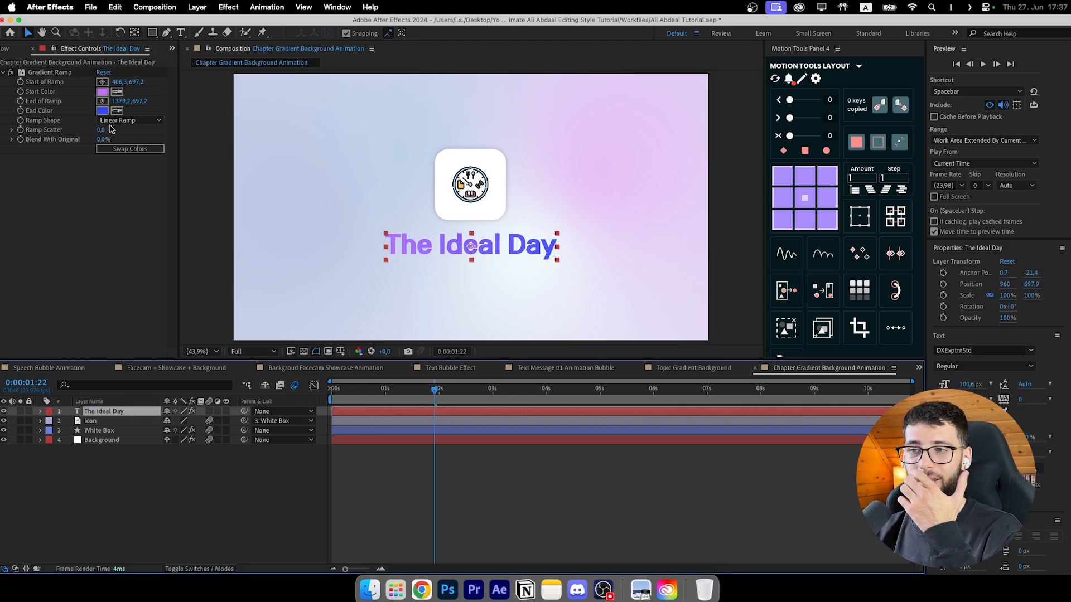
{"action": "scroll", "coordinate": [1036, 534], "scroll_direction": "down", "scroll_amount": 10}
{"action": "left_click", "coordinate": [969, 379]}
{"action": "type", "text": "drop"}
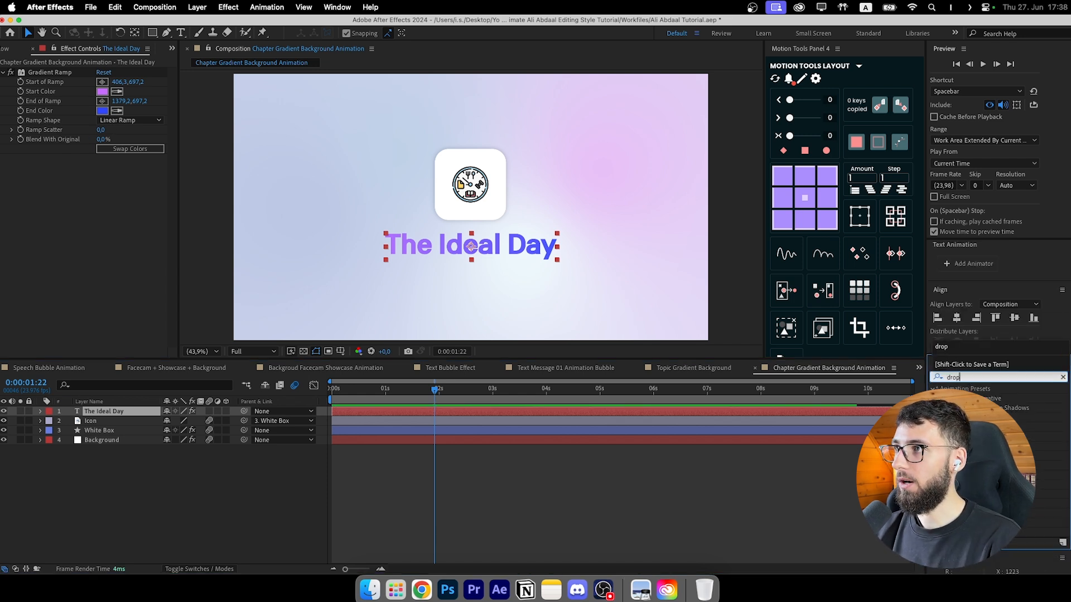
{"action": "left_click_drag", "start_coordinate": [969, 533], "coordinate": [490, 413]}
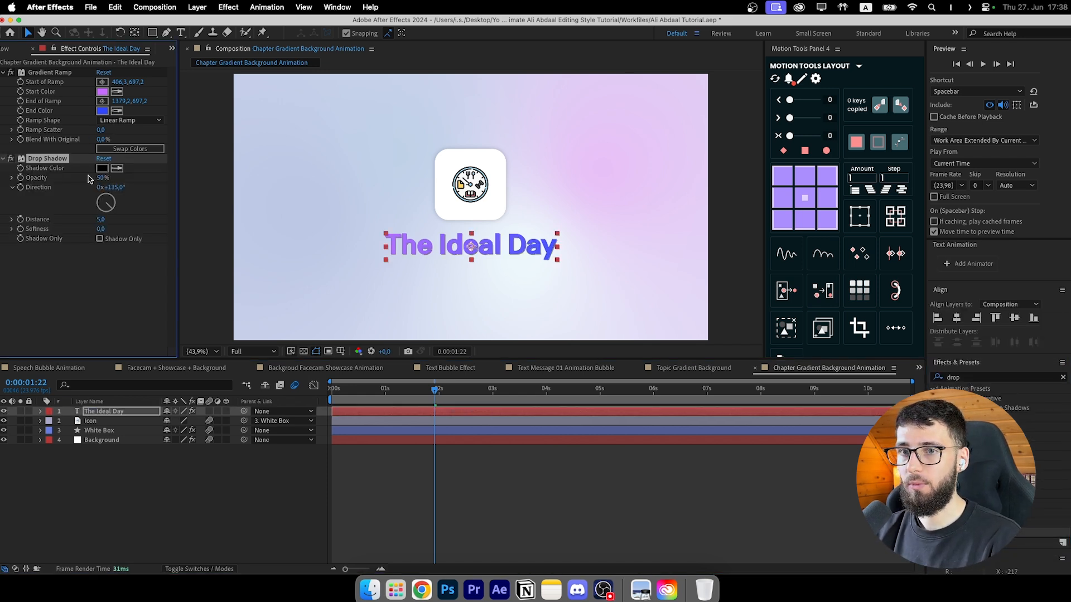
Step: Set the title's drop shadow to 25% opacity, distance 3 and softness 3, and enable motion blur for the title layer
{"action": "left_click_drag", "start_coordinate": [100, 230], "coordinate": [92, 220]}
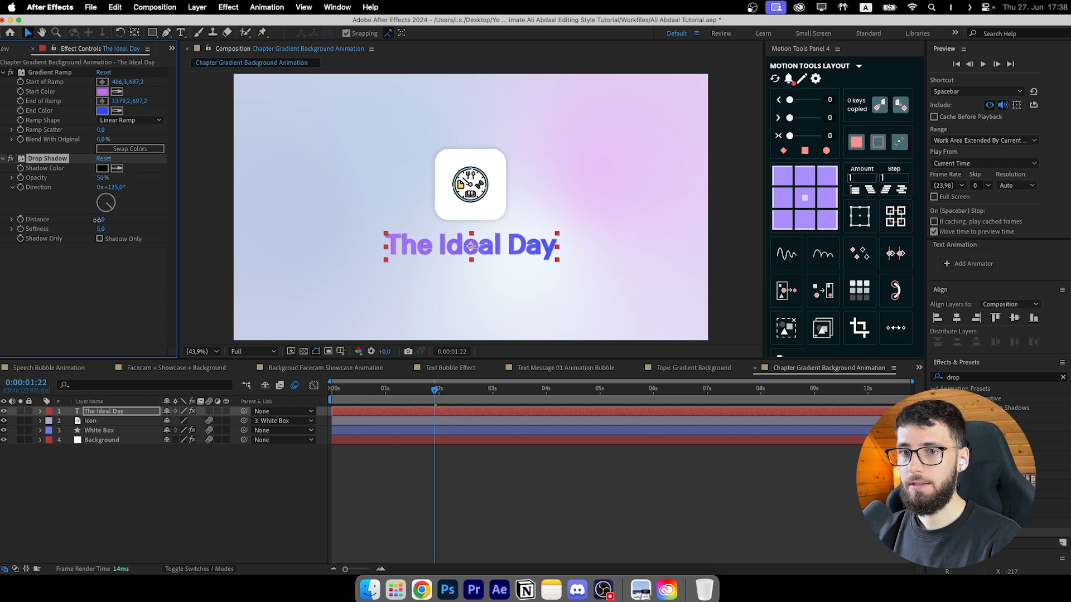
{"action": "left_click", "coordinate": [102, 178]}
{"action": "type", "text": "25"}
{"action": "key", "text": "Return"}
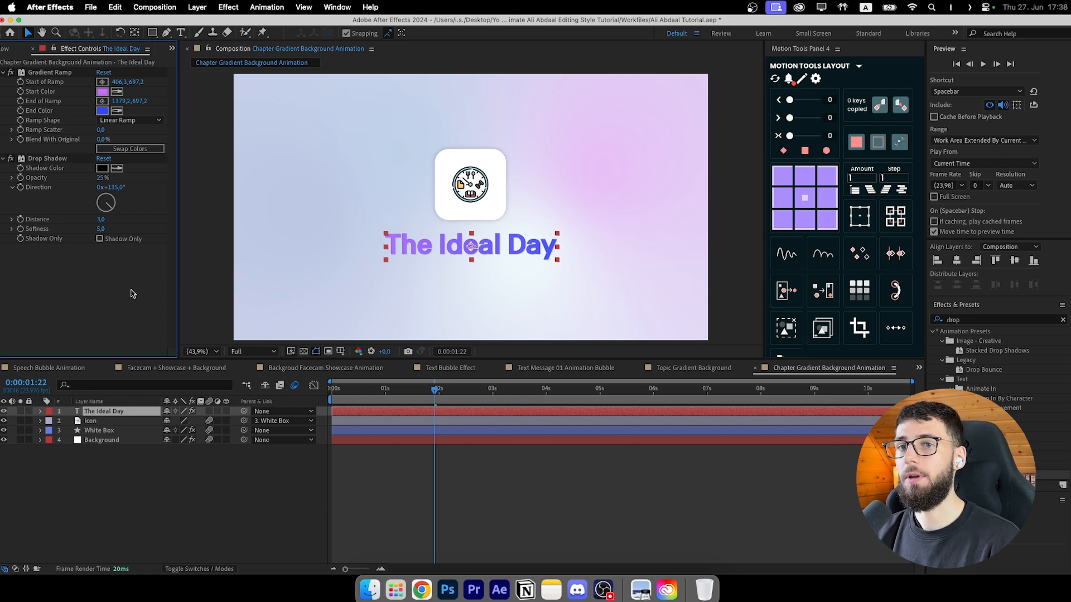
{"action": "left_click", "coordinate": [539, 511]}
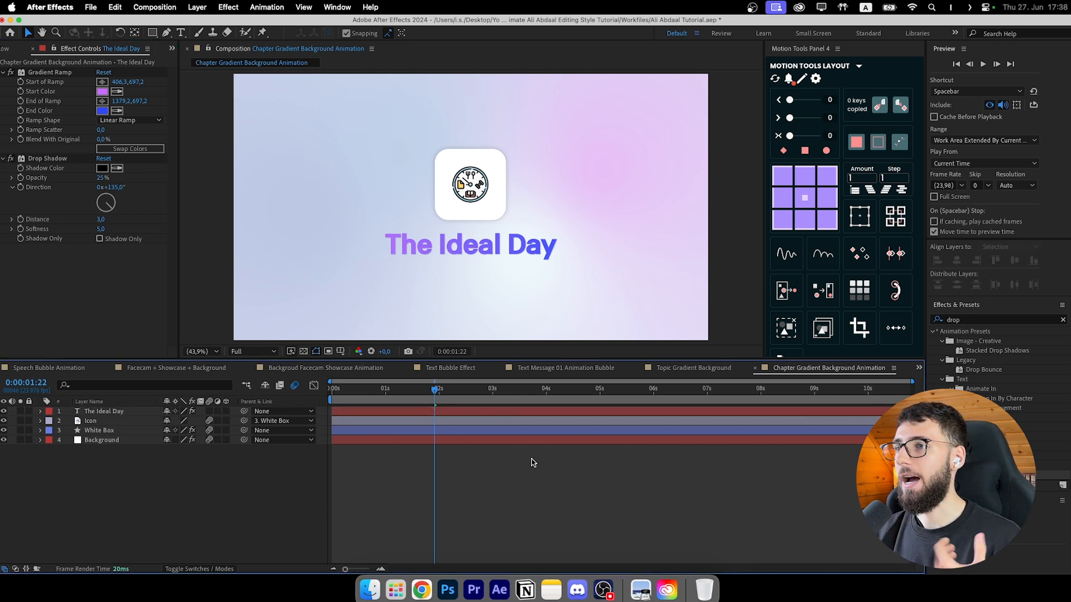
{"action": "left_click_drag", "start_coordinate": [99, 229], "coordinate": [96, 230]}
{"action": "left_click", "coordinate": [110, 411]}
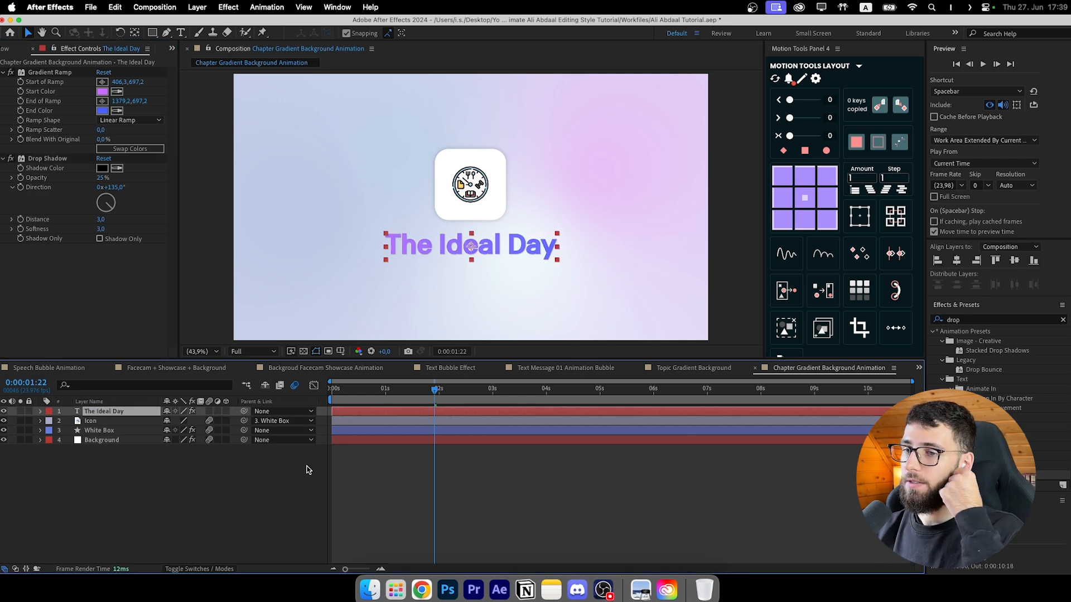
{"action": "left_click", "coordinate": [381, 470]}
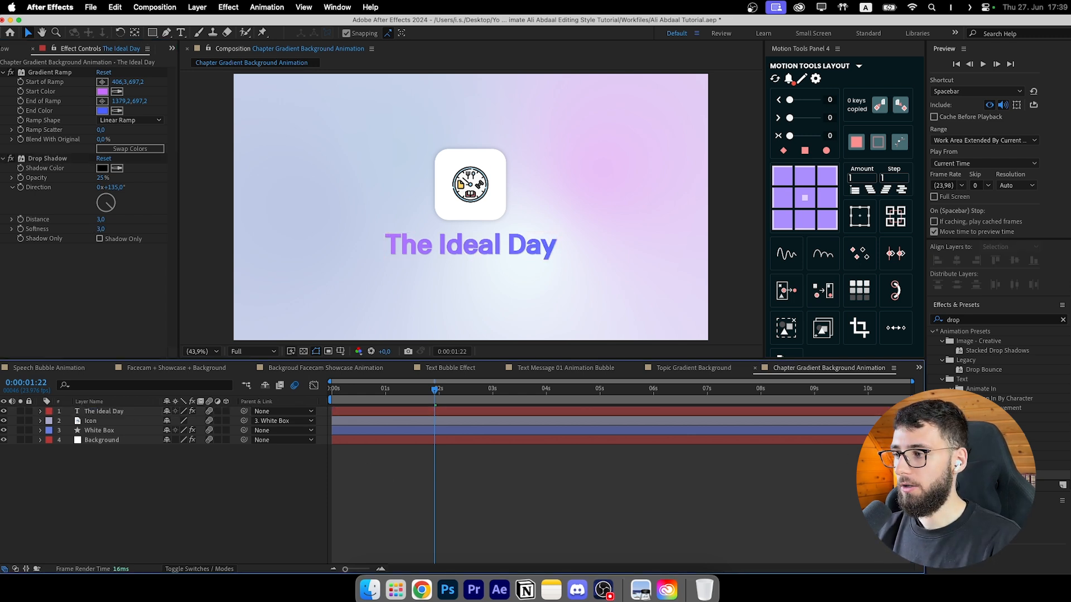
Step: Find the Slide Up By Word preset, apply it to the title layer and scrub through the word animation
{"action": "left_click", "coordinate": [993, 322]}
{"action": "key", "text": "BackSpace"}
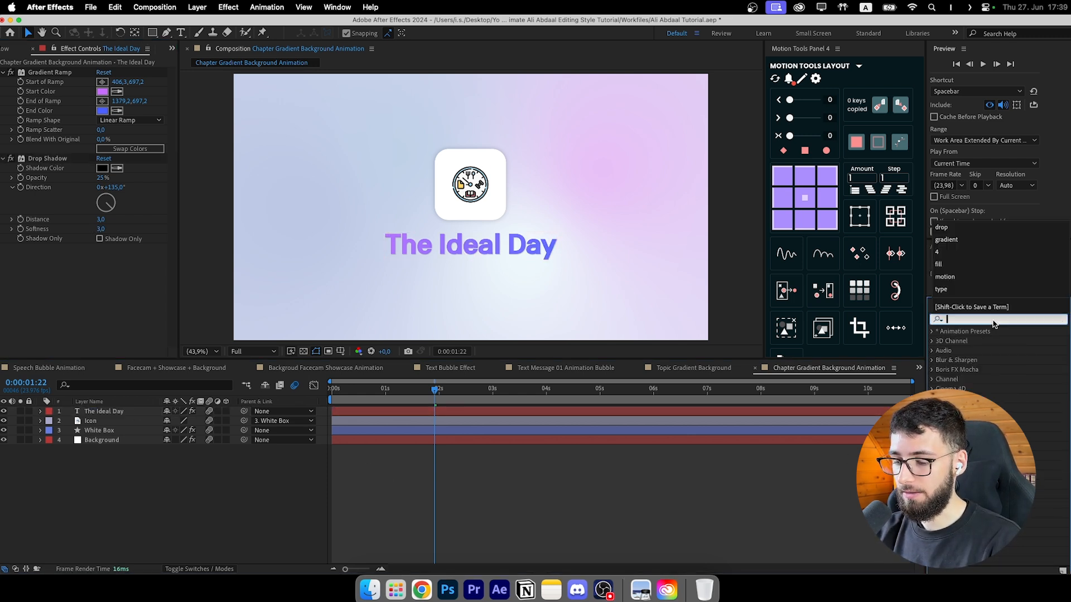
{"action": "type", "text": "word"}
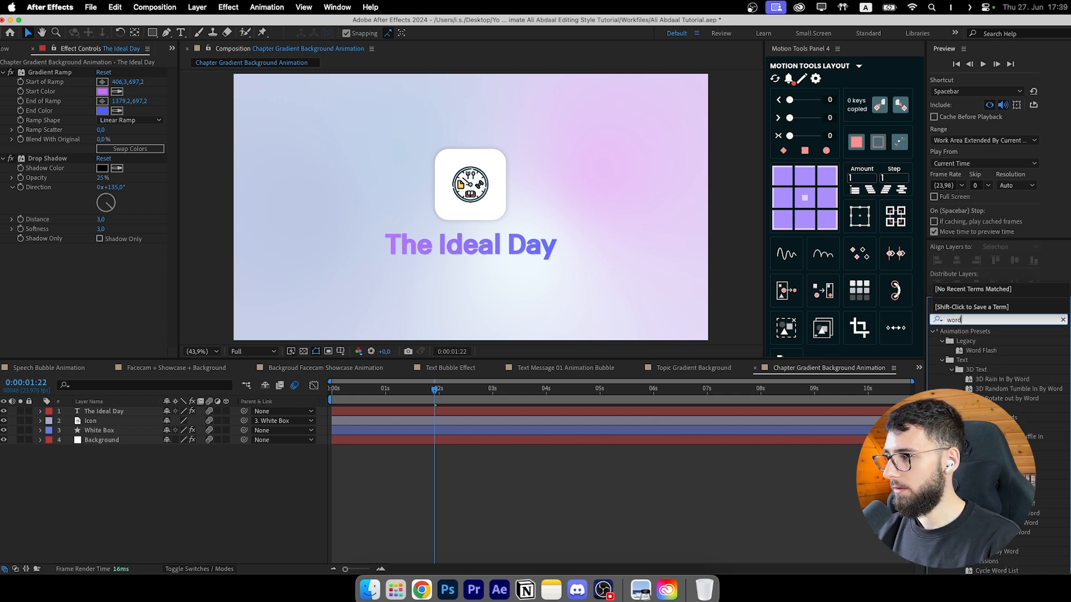
{"action": "left_click_drag", "start_coordinate": [995, 446], "coordinate": [566, 415]}
{"action": "left_click_drag", "start_coordinate": [474, 389], "coordinate": [536, 391]}
Step: Retime the title's Offset keyframes to run from about 0.3 s to 1.3 s, and preview the word animation
{"action": "left_click", "coordinate": [528, 410]}
{"action": "key", "text": "u"}
{"action": "left_click_drag", "start_coordinate": [562, 428], "coordinate": [332, 430]}
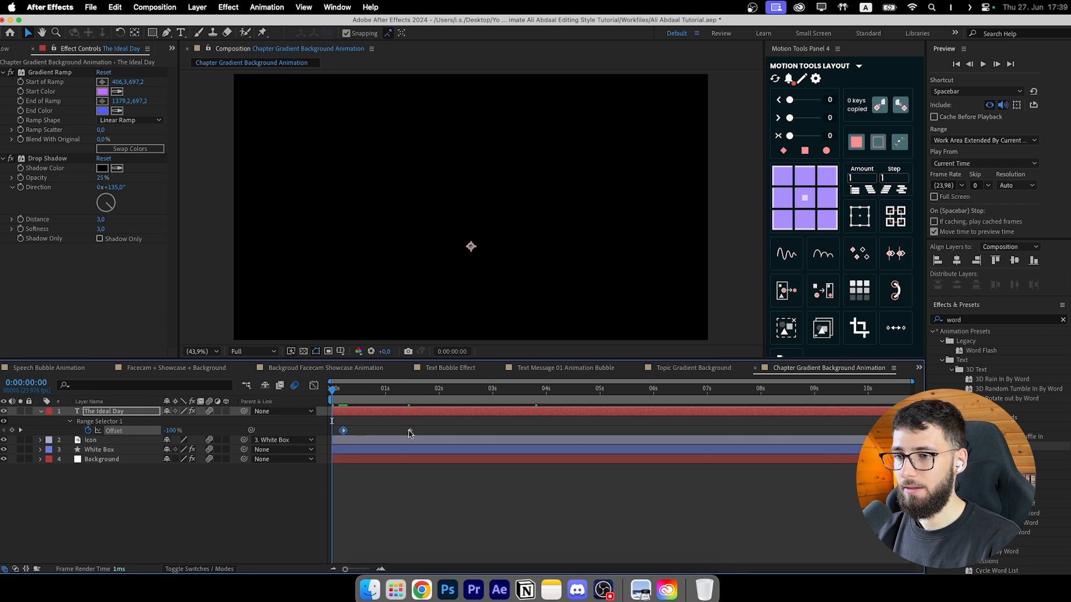
{"action": "left_click_drag", "start_coordinate": [410, 432], "coordinate": [399, 430]}
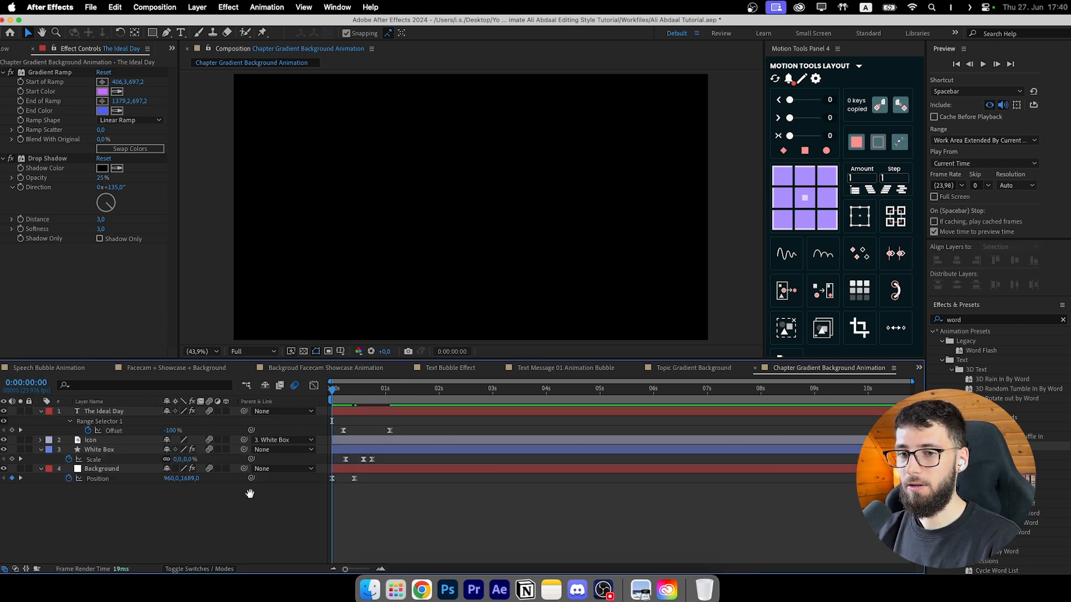
{"action": "key", "text": "space"}
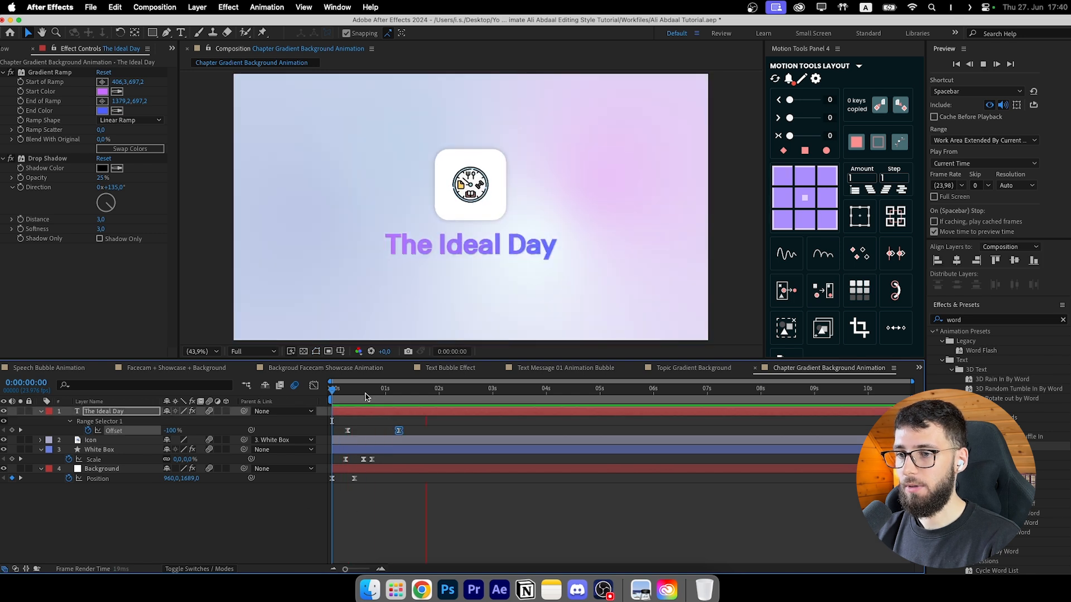
{"action": "key", "text": "space"}
{"action": "left_click_drag", "start_coordinate": [390, 430], "coordinate": [401, 430]}
{"action": "left_click", "coordinate": [427, 425]}
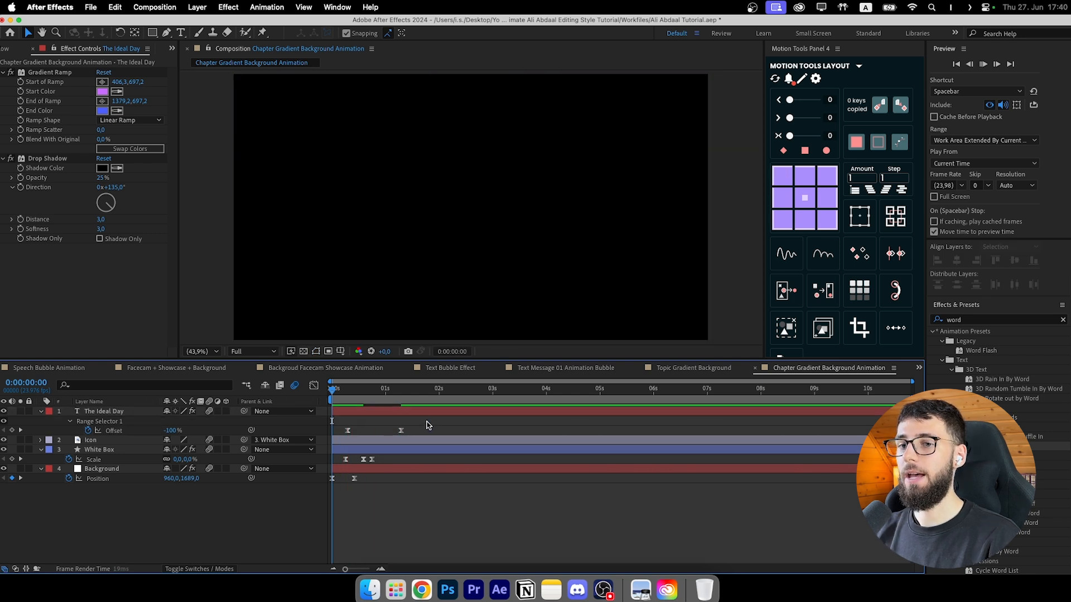
{"action": "key", "text": "space"}
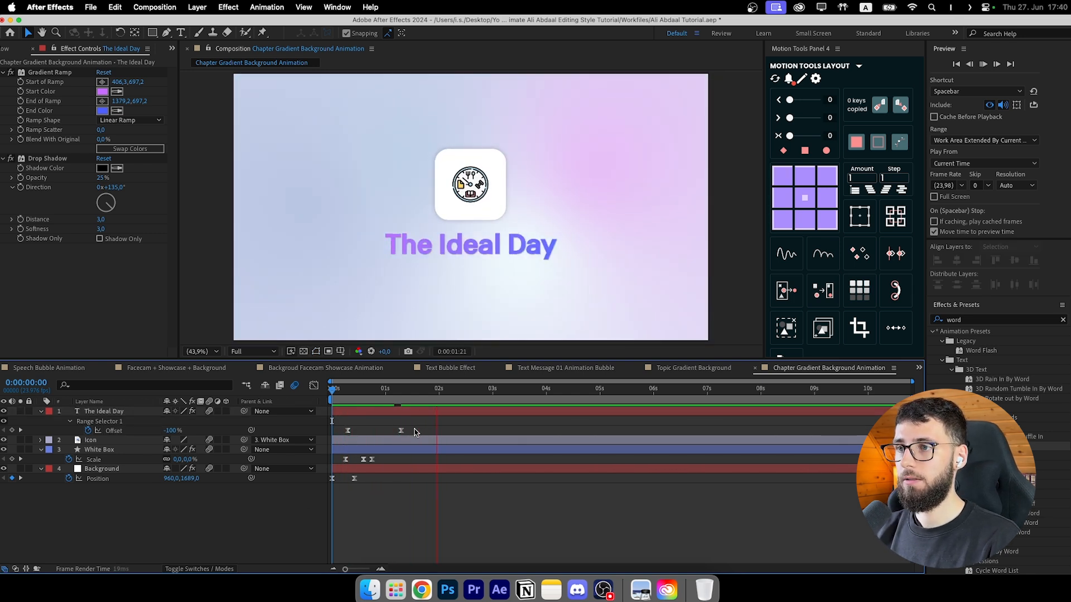
{"action": "left_click", "coordinate": [352, 390]}
{"action": "left_click_drag", "start_coordinate": [353, 390], "coordinate": [388, 391]}
Step: Expose the title's animator settings, adjust the Start value of the word slide's Range Selector, check the motion and collapse the layer
{"action": "left_click", "coordinate": [397, 412]}
{"action": "key", "text": "u"}
{"action": "key", "text": "u"}
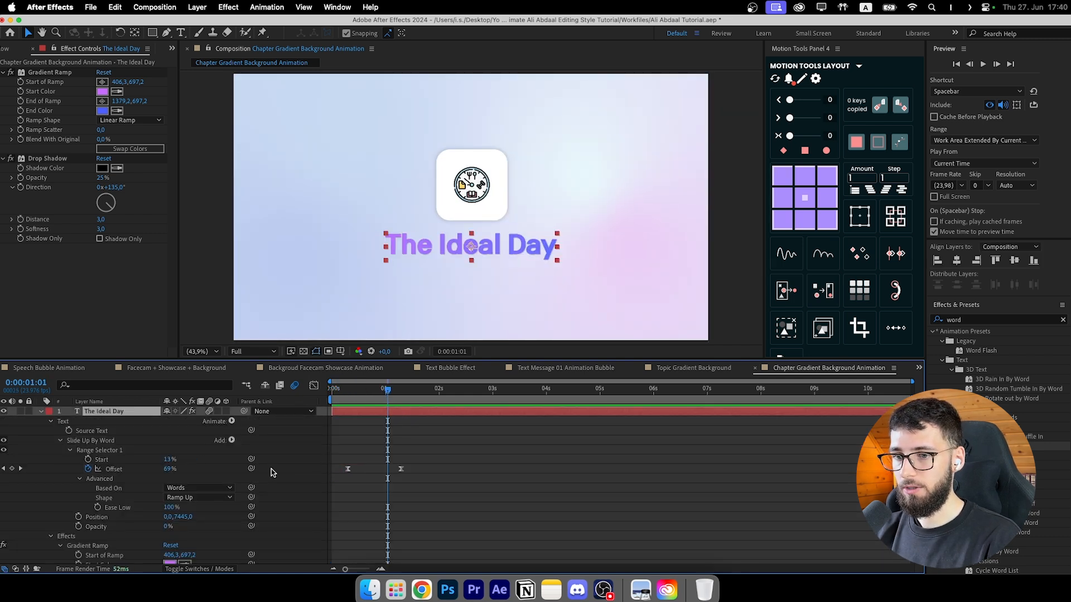
{"action": "scroll", "coordinate": [237, 524], "scroll_direction": "down", "scroll_amount": 3}
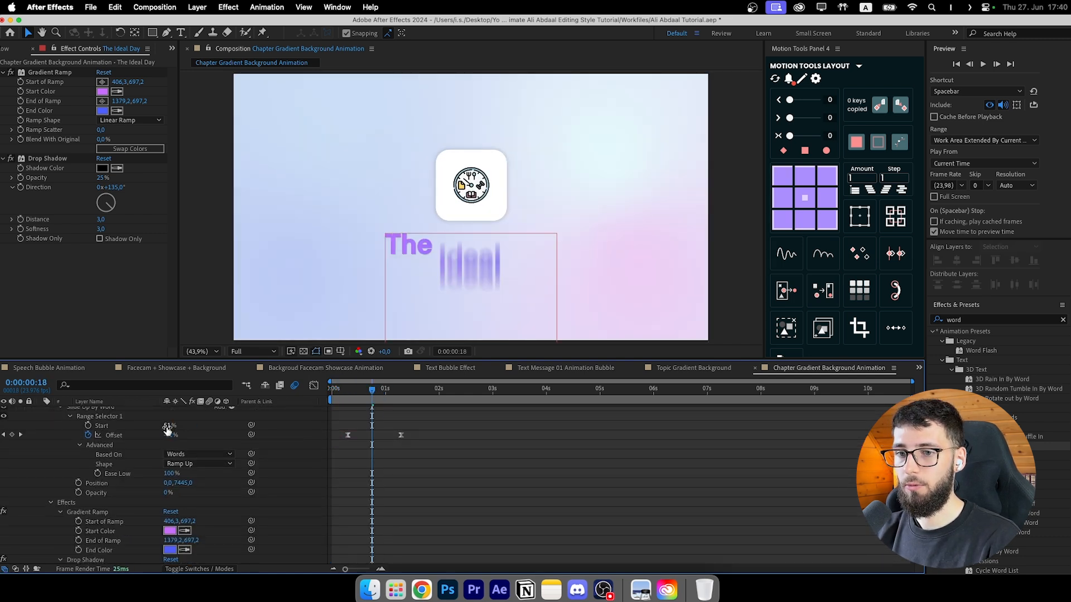
{"action": "left_click_drag", "start_coordinate": [166, 426], "coordinate": [158, 427]}
{"action": "left_click_drag", "start_coordinate": [346, 390], "coordinate": [392, 399]}
{"action": "left_click", "coordinate": [59, 416]}
{"action": "key", "text": "u"}
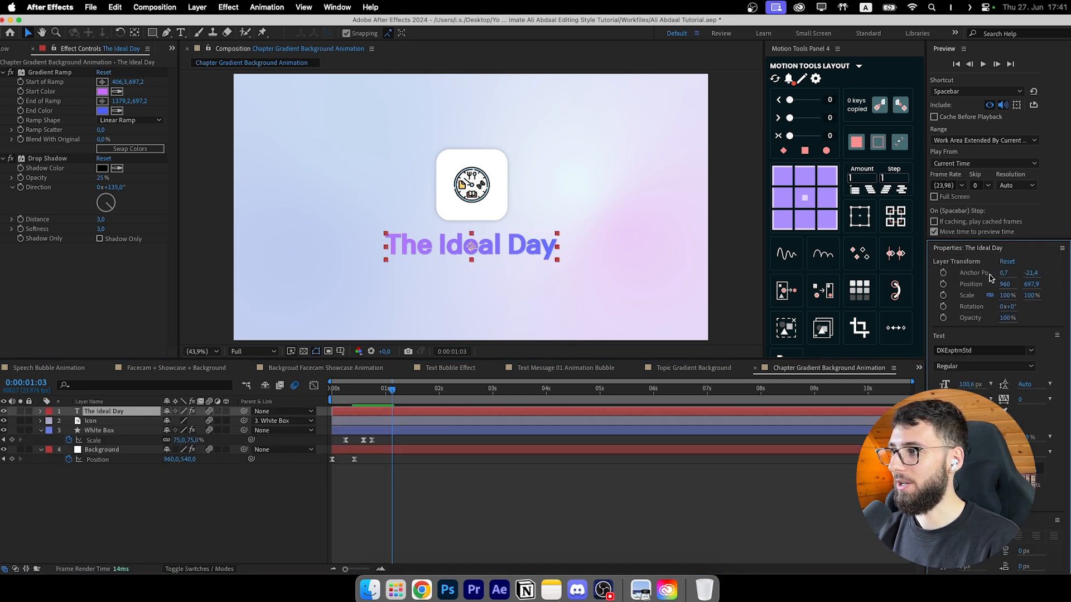
Step: Move the title down to Y position 732.9 to widen the gap beneath the icon box
{"action": "left_click_drag", "start_coordinate": [1031, 284], "coordinate": [1040, 283]}
{"action": "left_click_drag", "start_coordinate": [1043, 283], "coordinate": [1055, 282]}
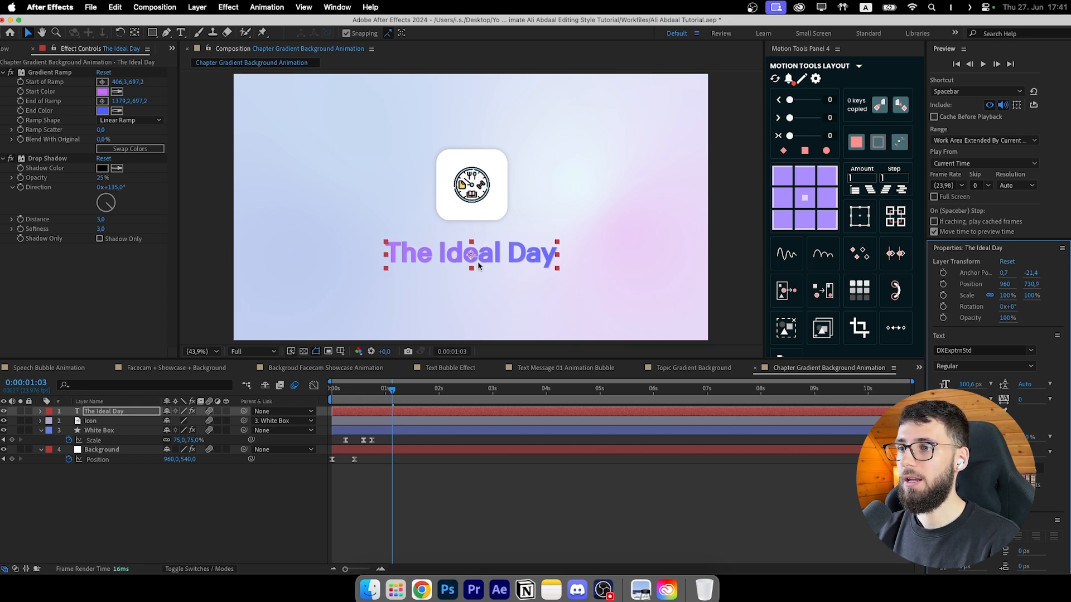
{"action": "left_click", "coordinate": [504, 494]}
{"action": "left_click", "coordinate": [463, 256]}
{"action": "left_click", "coordinate": [454, 450]}
{"action": "left_click", "coordinate": [440, 493]}
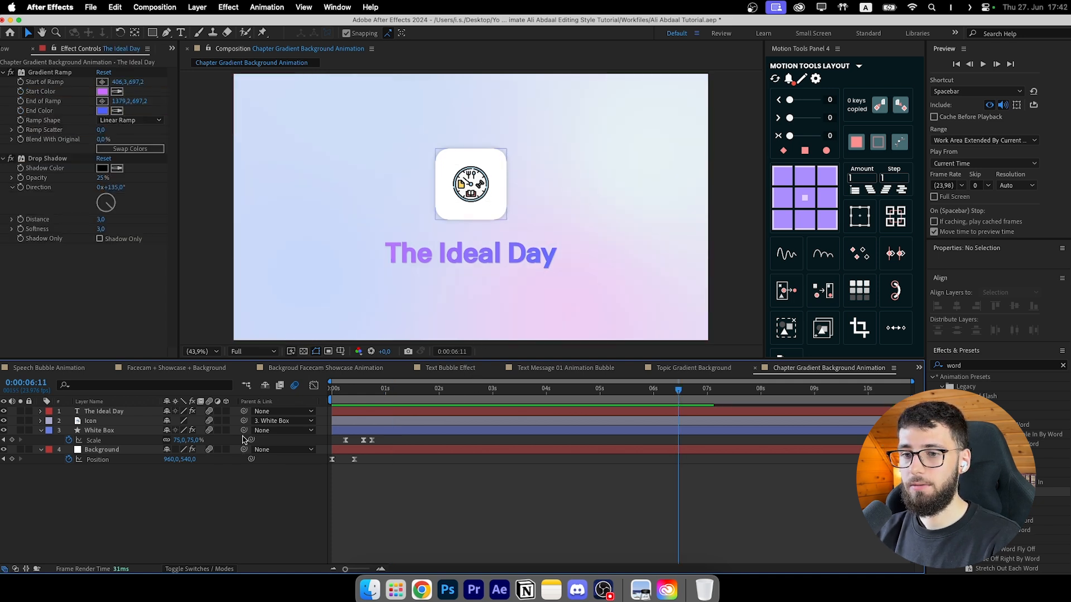
Step: Parent the White Box and "The Ideal Day" layers to Background, and preview the card from the start
{"action": "left_click_drag", "start_coordinate": [244, 430], "coordinate": [103, 449]}
{"action": "left_click", "coordinate": [245, 412]}
{"action": "left_click_drag", "start_coordinate": [245, 413], "coordinate": [97, 452]}
{"action": "left_click_drag", "start_coordinate": [383, 391], "coordinate": [332, 393]}
{"action": "key", "text": "space"}
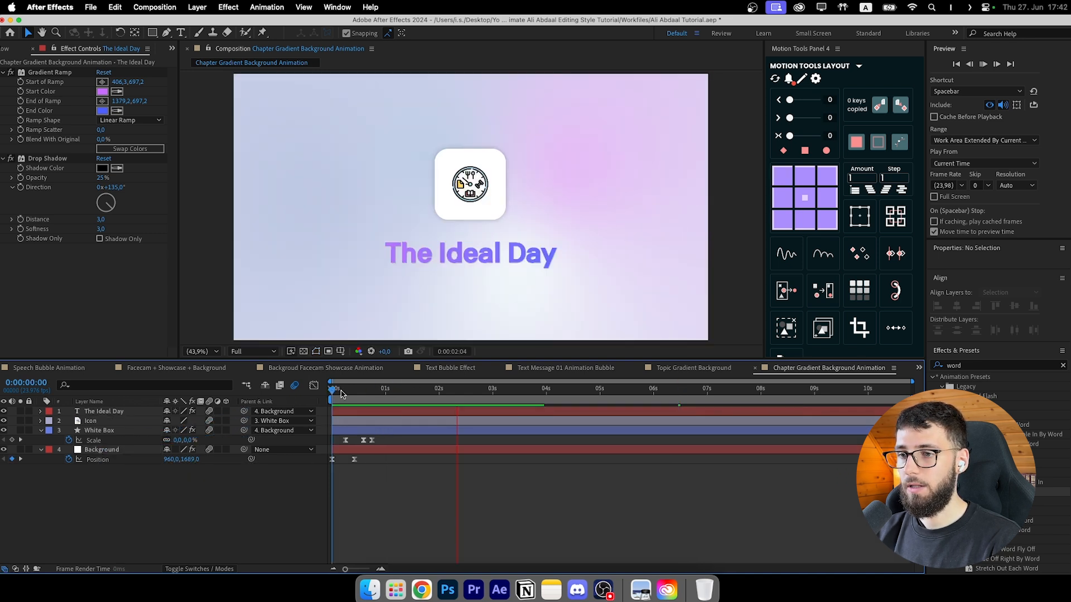
Step: Copy the Background's on-screen Position keyframe to 0:00:09:09 and its off-screen starting keyframe to 0:00:09:22 as an exit move
{"action": "left_click_drag", "start_coordinate": [365, 393], "coordinate": [834, 404]}
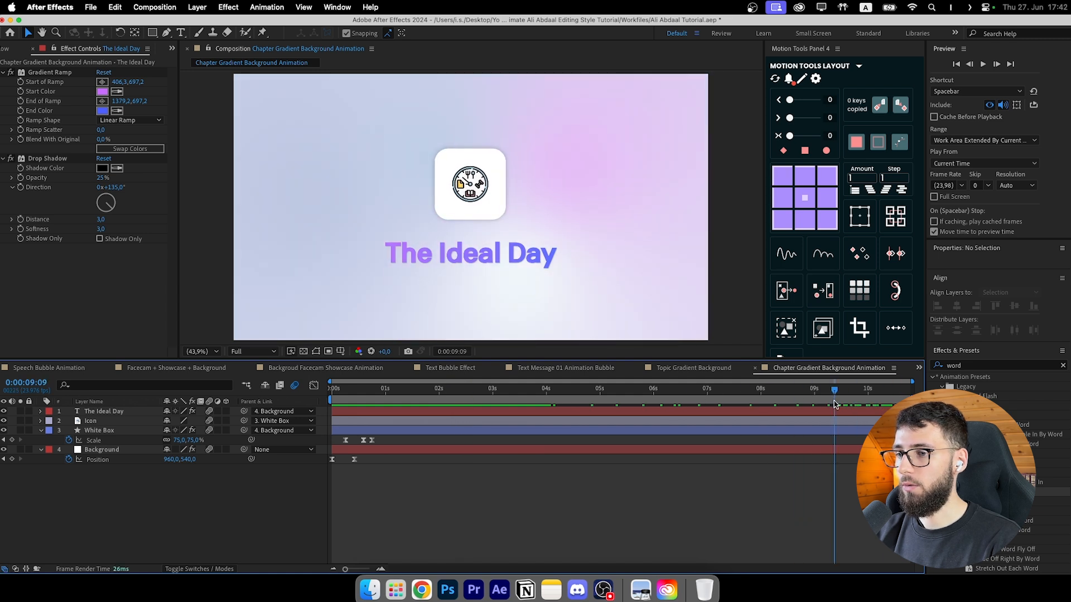
{"action": "left_click", "coordinate": [347, 453]}
{"action": "left_click", "coordinate": [354, 460]}
{"action": "key", "text": "super+c"}
{"action": "key", "text": "super+v"}
{"action": "left_click", "coordinate": [358, 480]}
{"action": "left_click", "coordinate": [333, 460]}
{"action": "left_click_drag", "start_coordinate": [835, 391], "coordinate": [869, 395]}
{"action": "key", "text": "super+c"}
{"action": "key", "text": "super+v"}
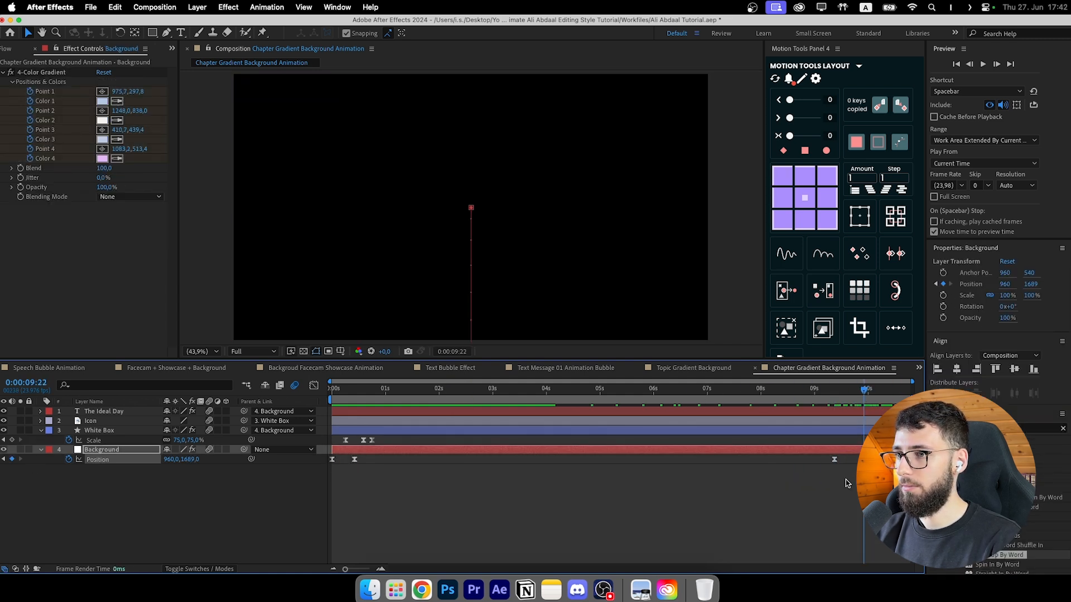
{"action": "left_click", "coordinate": [848, 483]}
Step: Preview the exit move and shorten it by moving the Background's last Position keyframe earlier, to about 9.7 s
{"action": "left_click", "coordinate": [819, 391]}
{"action": "key", "text": "space"}
{"action": "key", "text": "space"}
{"action": "left_click_drag", "start_coordinate": [870, 460], "coordinate": [852, 461]}
{"action": "left_click", "coordinate": [831, 392]}
Step: Apply the Flow easing curve 0.69, 0.25, 0.31, 0.80 to the Background's two exit keyframes and start the exit at about 9.2 s
{"action": "left_click", "coordinate": [850, 481]}
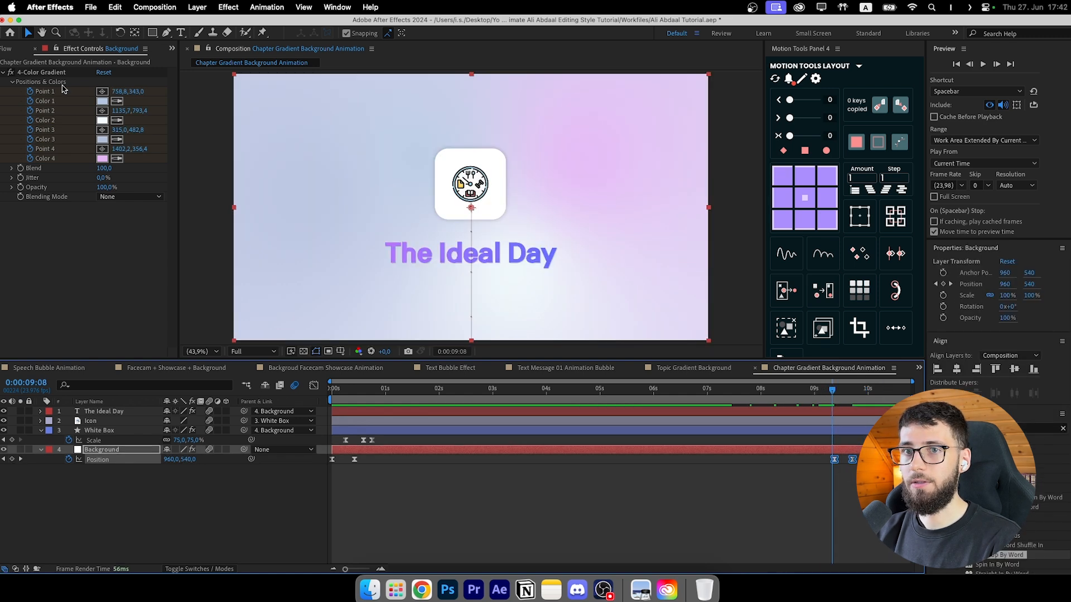
{"action": "left_click", "coordinate": [12, 48]}
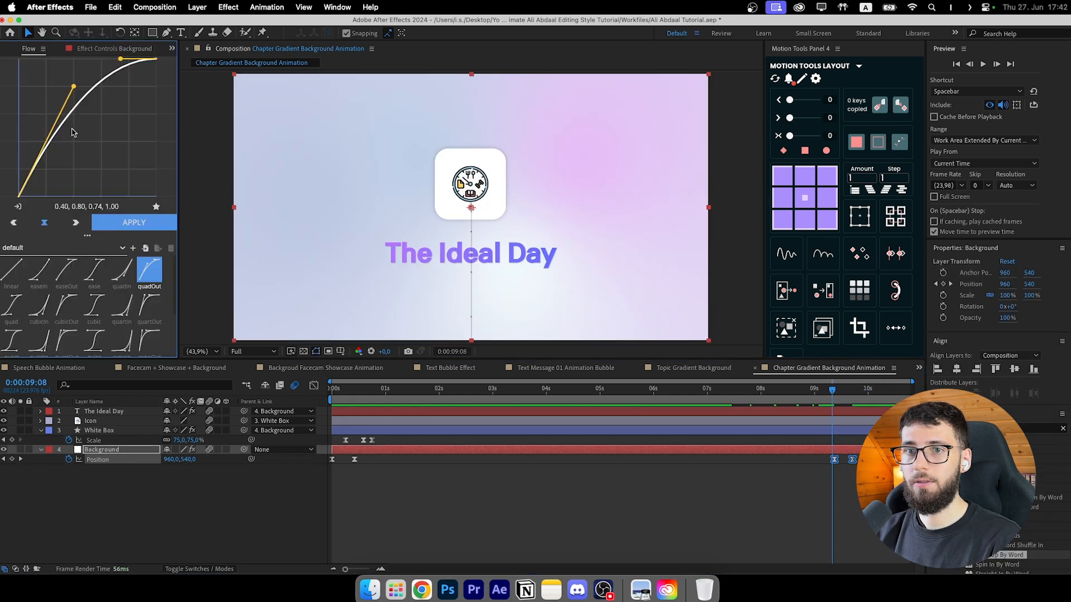
{"action": "left_click", "coordinate": [825, 391]}
{"action": "left_click", "coordinate": [843, 457]}
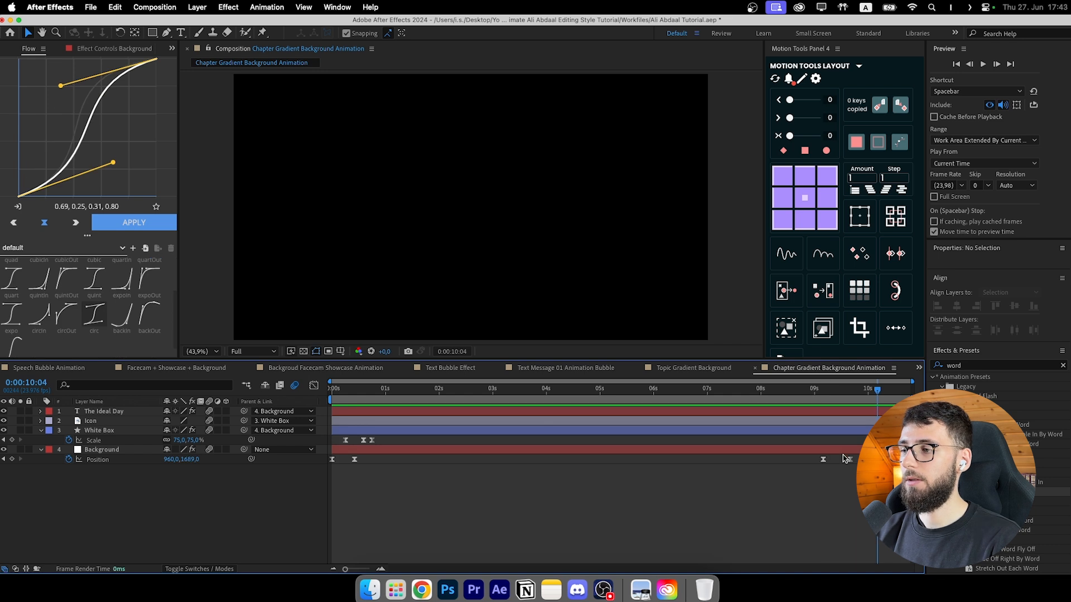
Step: Move the Background's final Position keyframe slightly earlier, to about 9.6 s, preview the exit and save the project
{"action": "left_click_drag", "start_coordinate": [850, 459], "coordinate": [848, 459]}
{"action": "left_click", "coordinate": [819, 393]}
{"action": "left_click", "coordinate": [853, 511]}
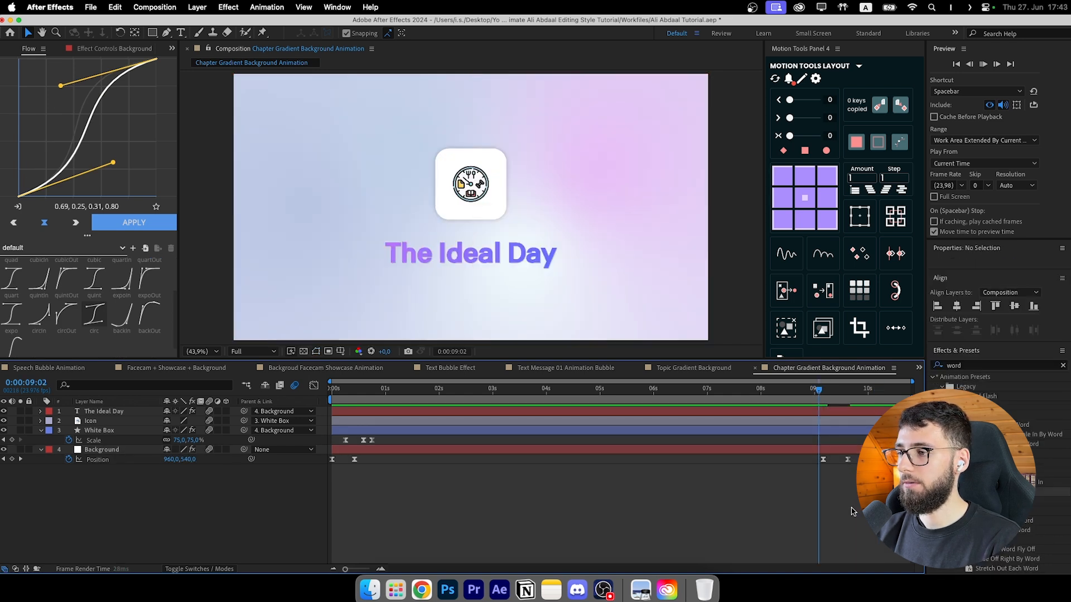
{"action": "key", "text": "space"}
{"action": "key", "text": "super+s"}
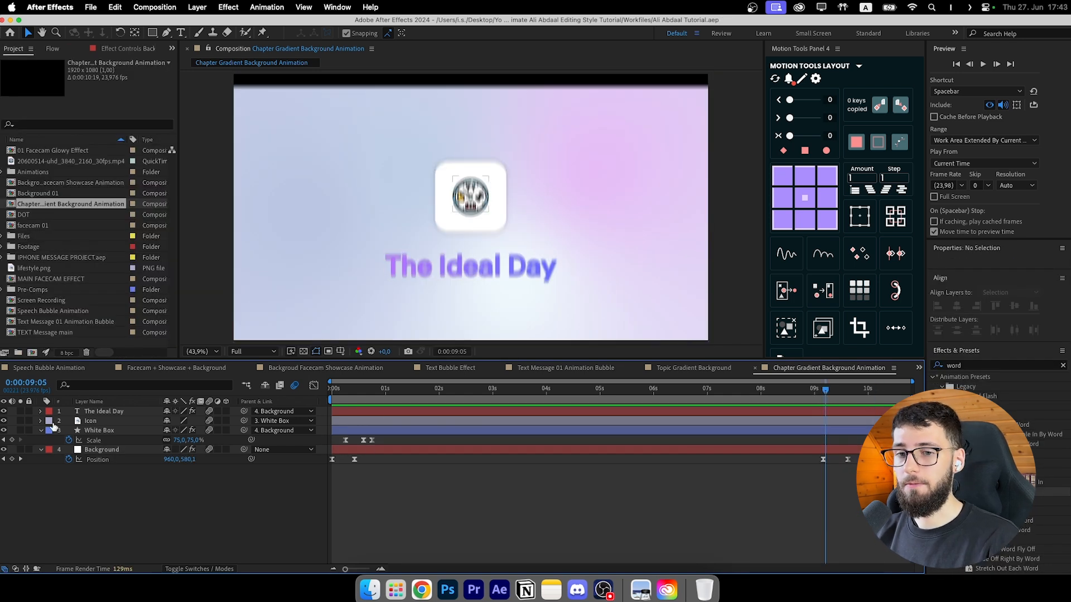
{"action": "left_click", "coordinate": [41, 431]}
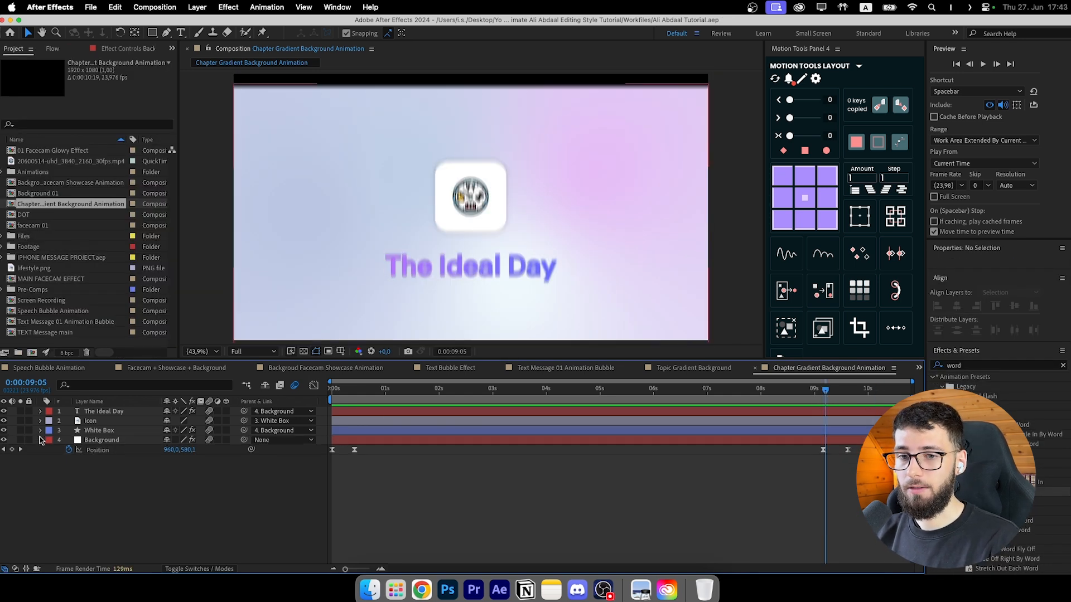
{"action": "left_click_drag", "start_coordinate": [35, 208], "coordinate": [50, 206]}
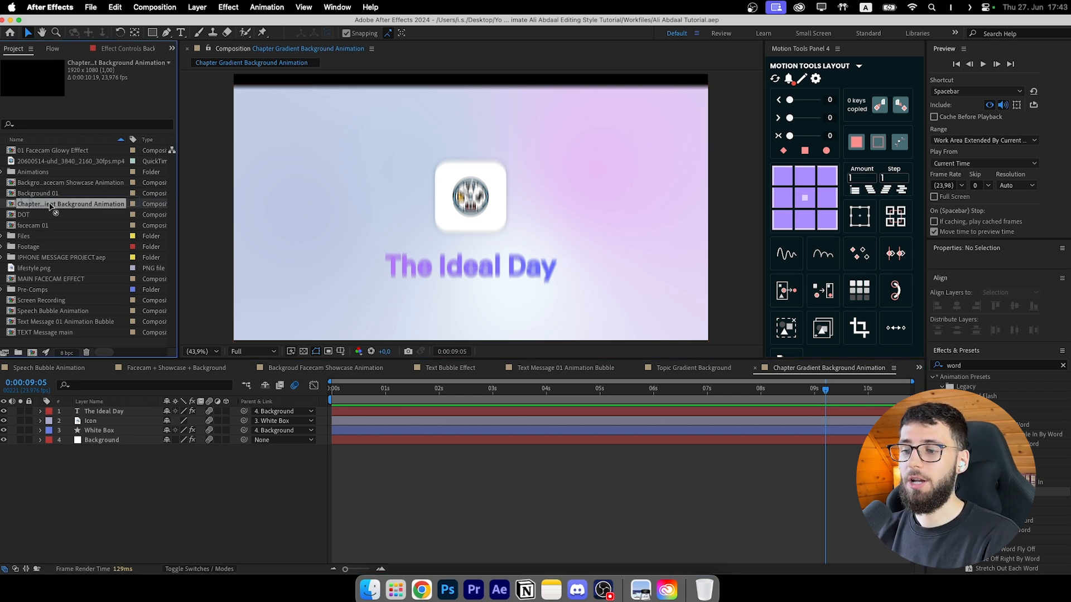
{"action": "left_click_drag", "start_coordinate": [48, 205], "coordinate": [48, 205]}
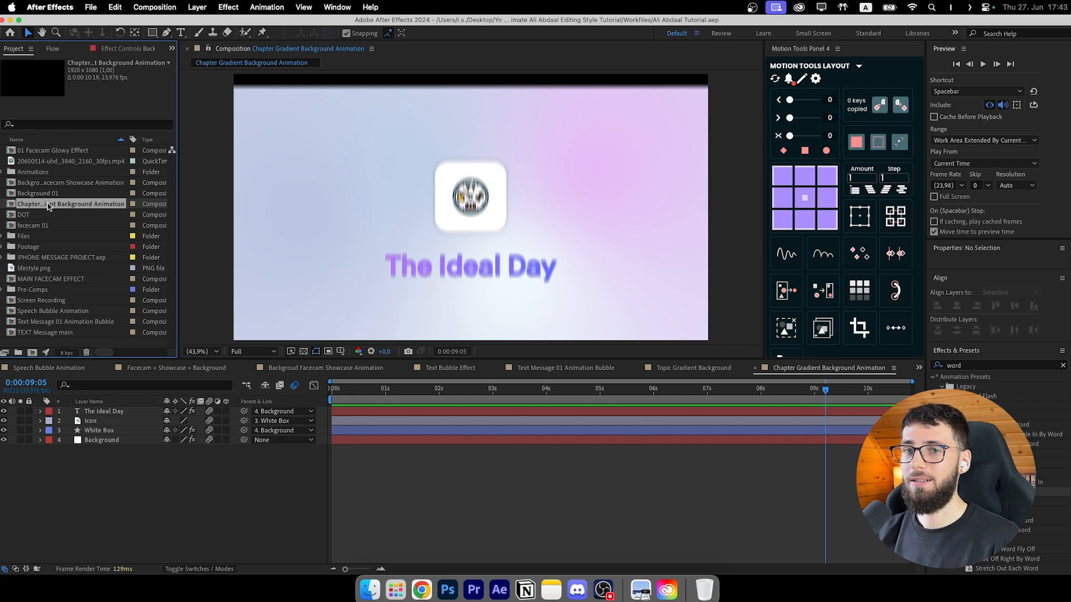
{"action": "left_click_drag", "start_coordinate": [390, 390], "coordinate": [631, 479]}
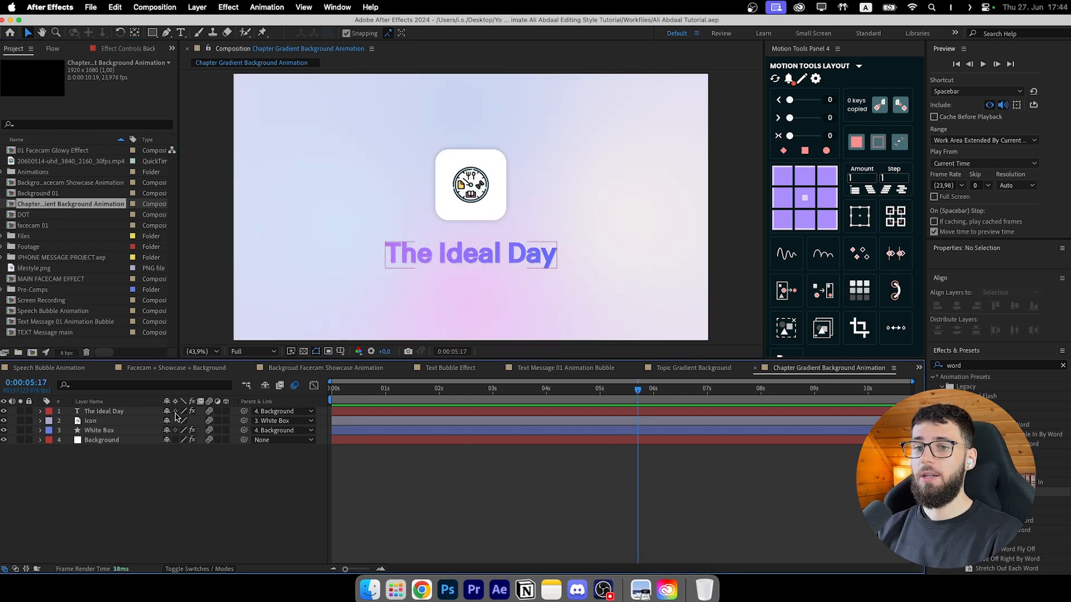
{"action": "left_click", "coordinate": [111, 412]}
{"action": "left_click", "coordinate": [103, 422]}
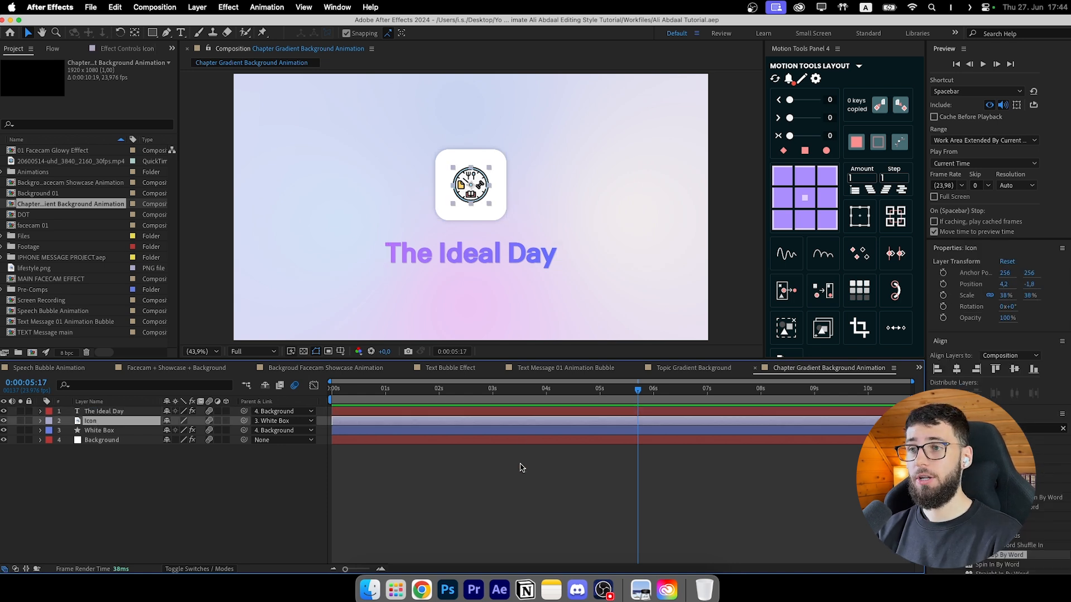
{"action": "left_click", "coordinate": [560, 483]}
{"action": "left_click", "coordinate": [118, 431]}
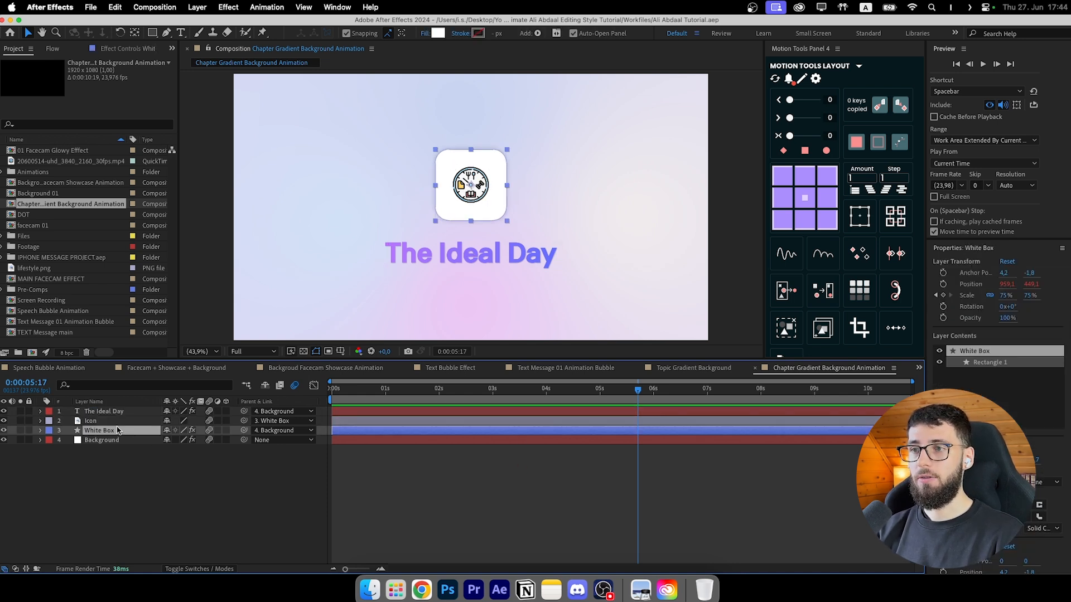
{"action": "left_click", "coordinate": [494, 256]}
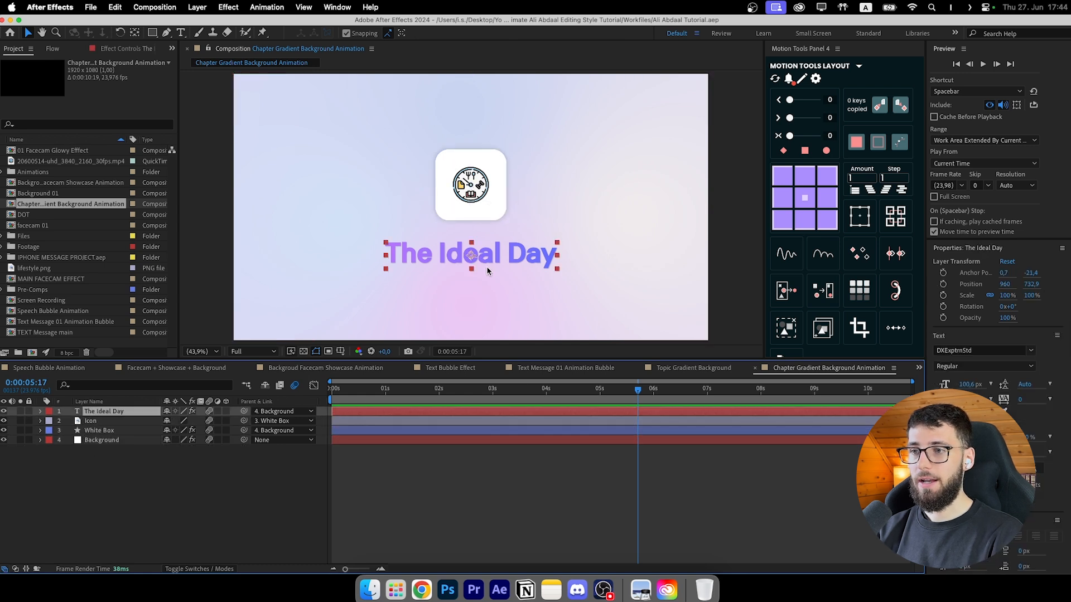
Step: Scrub through the finished chapter card, then switch to Premiere Pro to examine how the reference question text and the highlight behind "love" look
{"action": "left_click", "coordinate": [500, 463]}
{"action": "left_click_drag", "start_coordinate": [458, 393], "coordinate": [413, 392]}
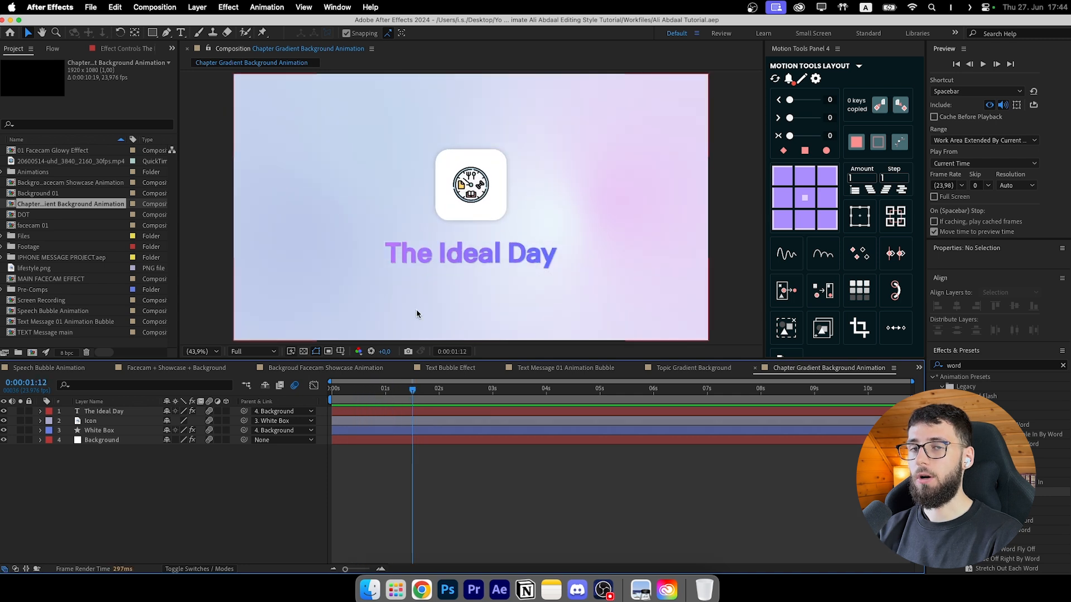
{"action": "left_click", "coordinate": [473, 527]}
{"action": "left_click_drag", "start_coordinate": [515, 410], "coordinate": [559, 410]}
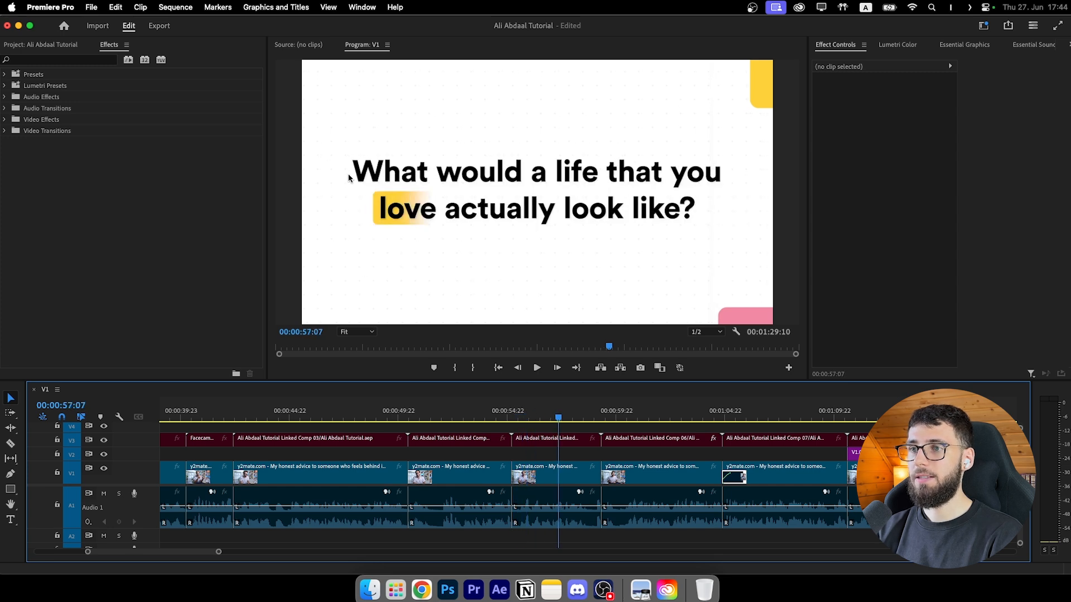
{"action": "mouse_move", "coordinate": [558, 415]}
{"action": "left_mouse_down"}
{"action": "mouse_move", "coordinate": [516, 416]}
{"action": "mouse_move", "coordinate": [568, 424]}
{"action": "left_mouse_up"}
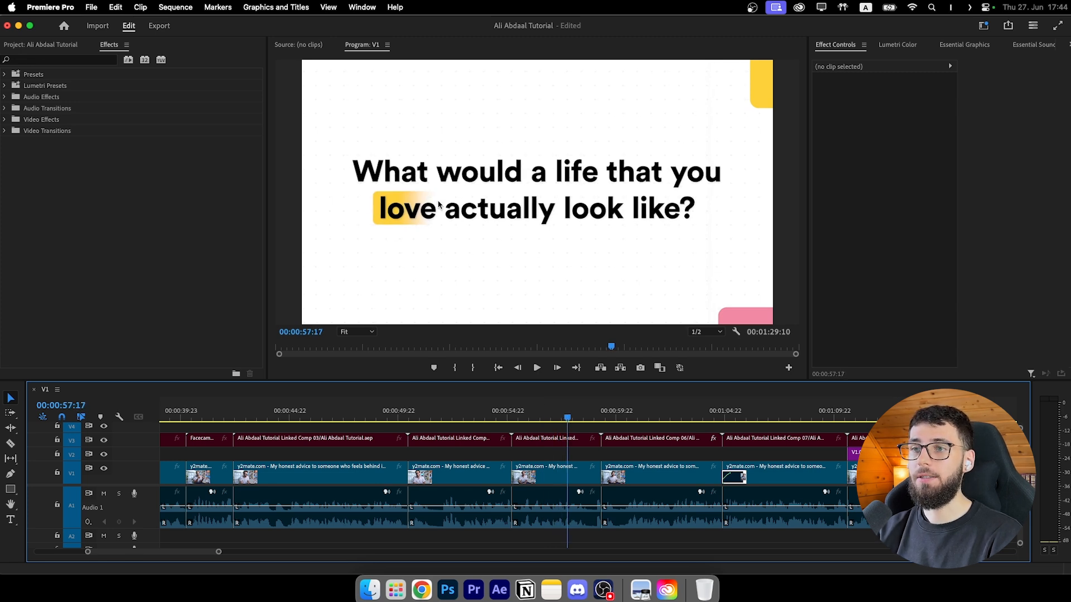
{"action": "mouse_move", "coordinate": [564, 417]}
{"action": "left_mouse_down"}
{"action": "mouse_move", "coordinate": [552, 417]}
{"action": "mouse_move", "coordinate": [565, 419]}
{"action": "left_mouse_up"}
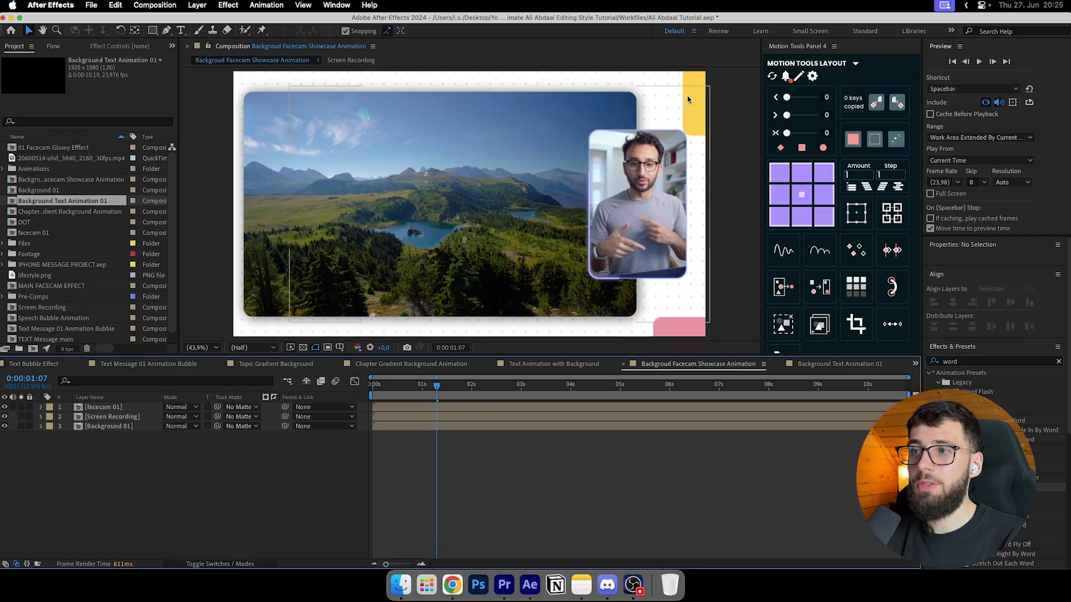
Step: Copy the Background 01 layer from the facecam showcase composition into Background Text Animation 01 and scrub through its animation
{"action": "left_click", "coordinate": [128, 426]}
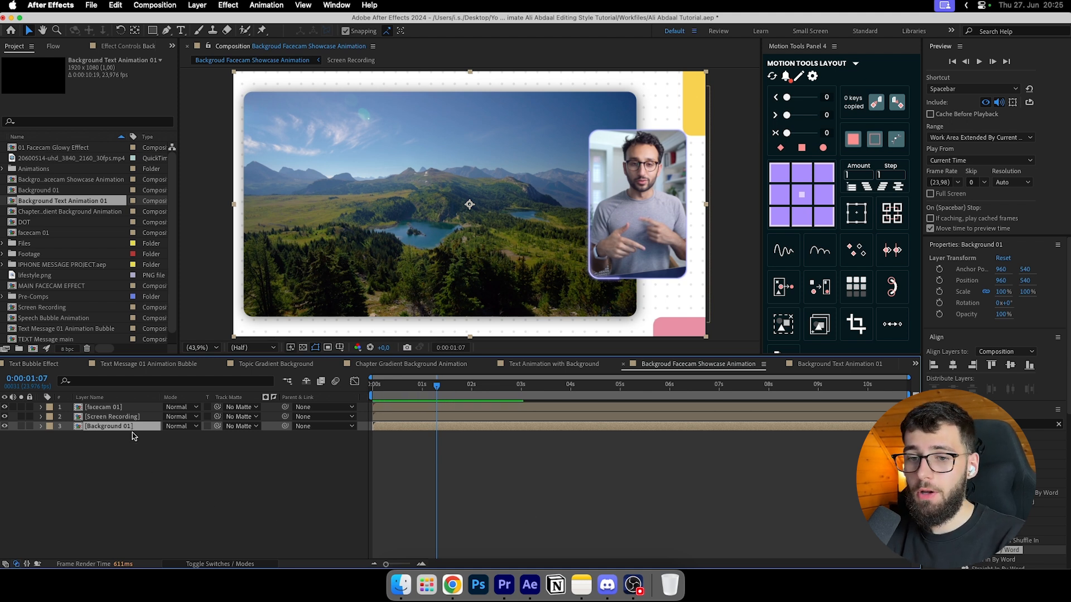
{"action": "left_click", "coordinate": [849, 365]}
{"action": "key", "text": "super+v"}
{"action": "left_click", "coordinate": [528, 442]}
{"action": "left_click_drag", "start_coordinate": [374, 386], "coordinate": [424, 403]}
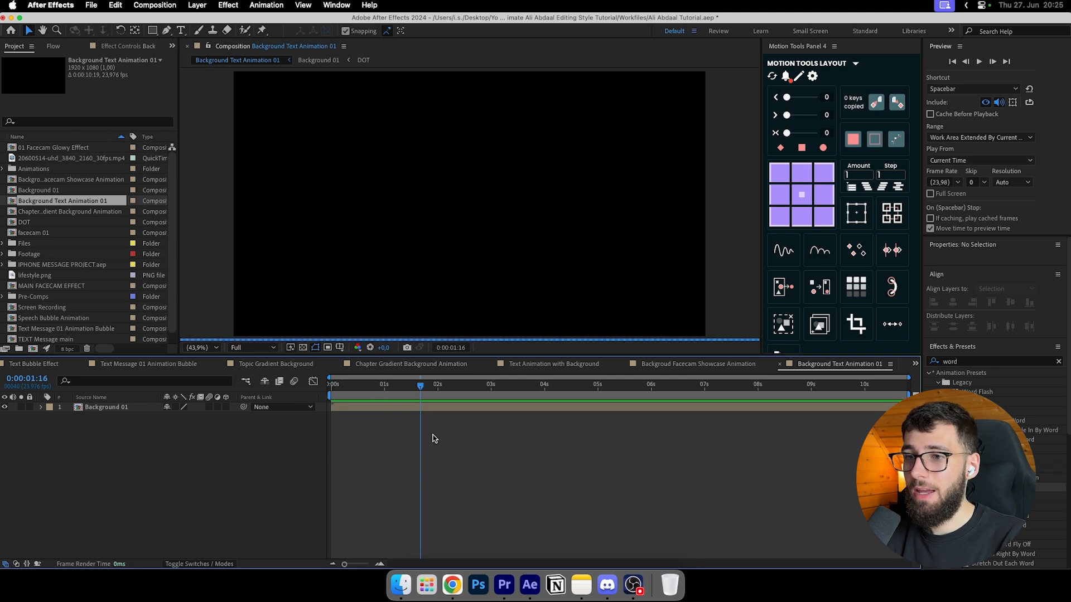
{"action": "left_click_drag", "start_coordinate": [331, 385], "coordinate": [614, 386]}
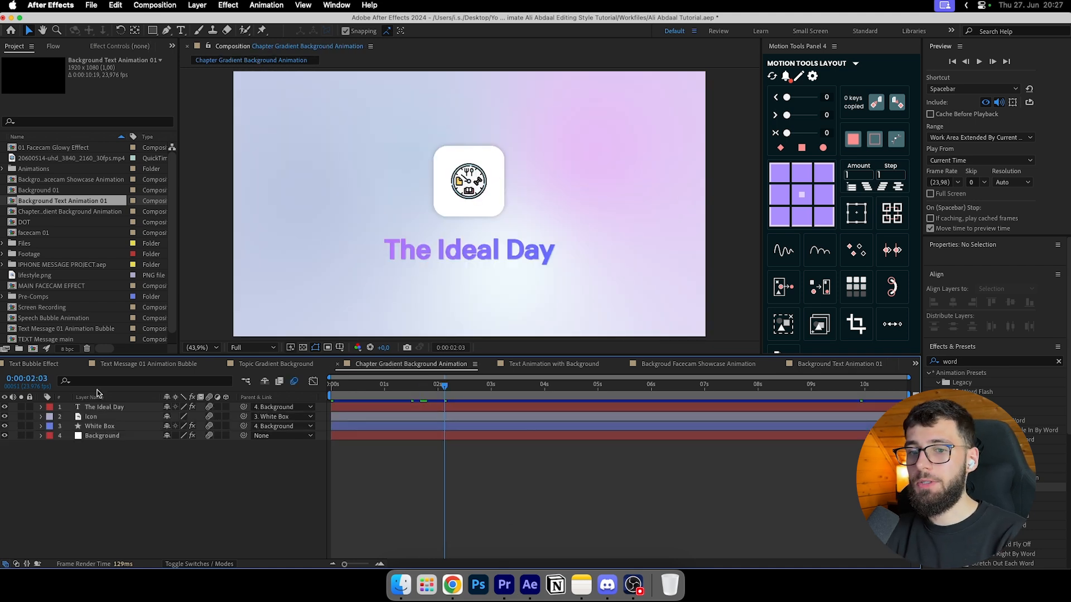
Step: Copy the "The Ideal Day" text layer from the chapter gradient composition into Background Text Animation 01 and center it in the frame
{"action": "left_click", "coordinate": [99, 408]}
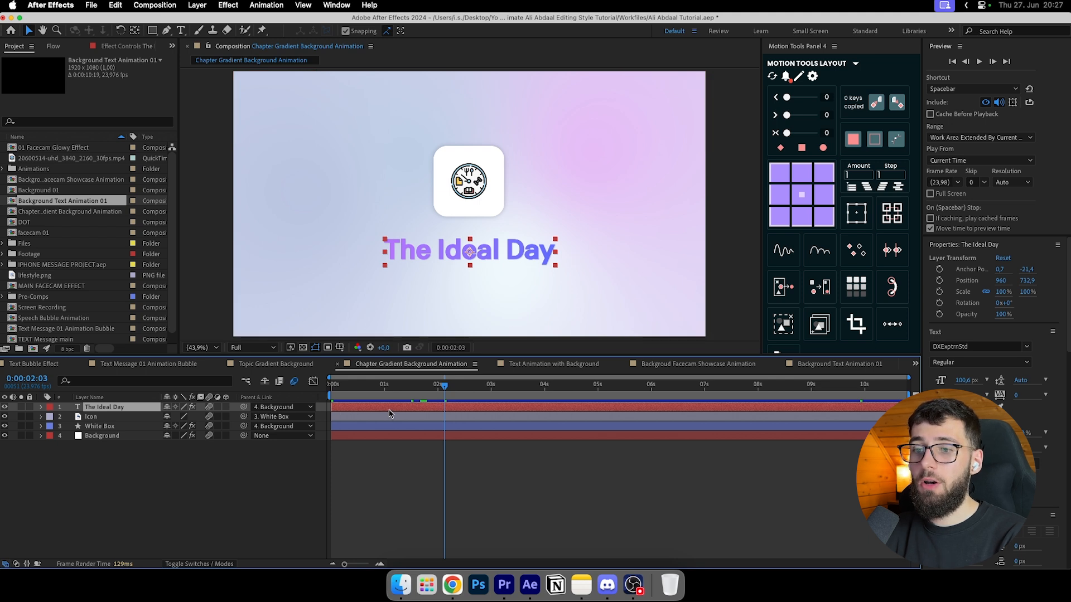
{"action": "left_click", "coordinate": [847, 364]}
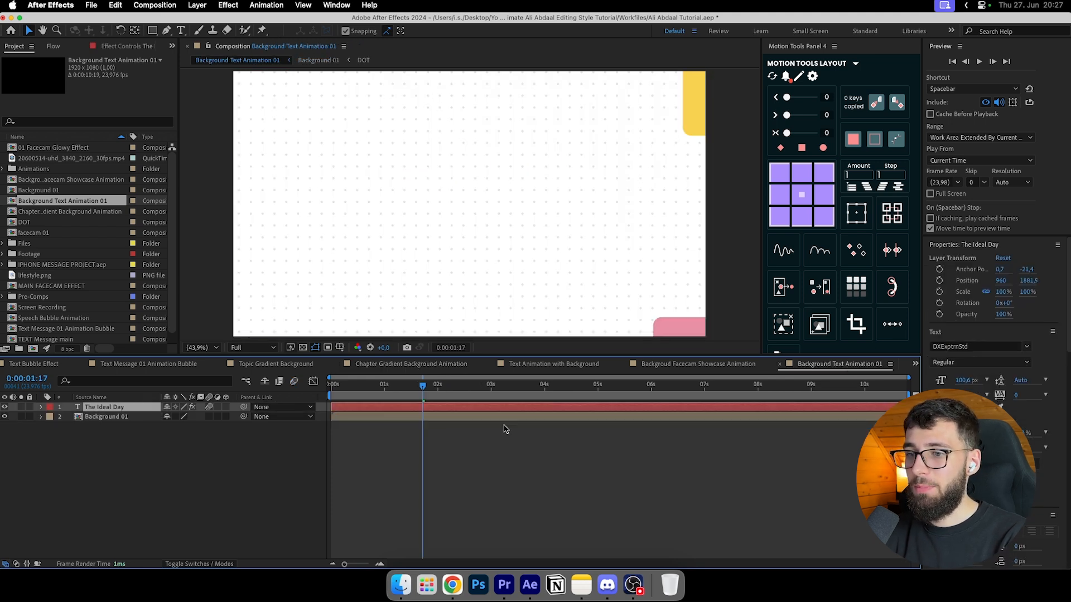
{"action": "left_click", "coordinate": [109, 50]}
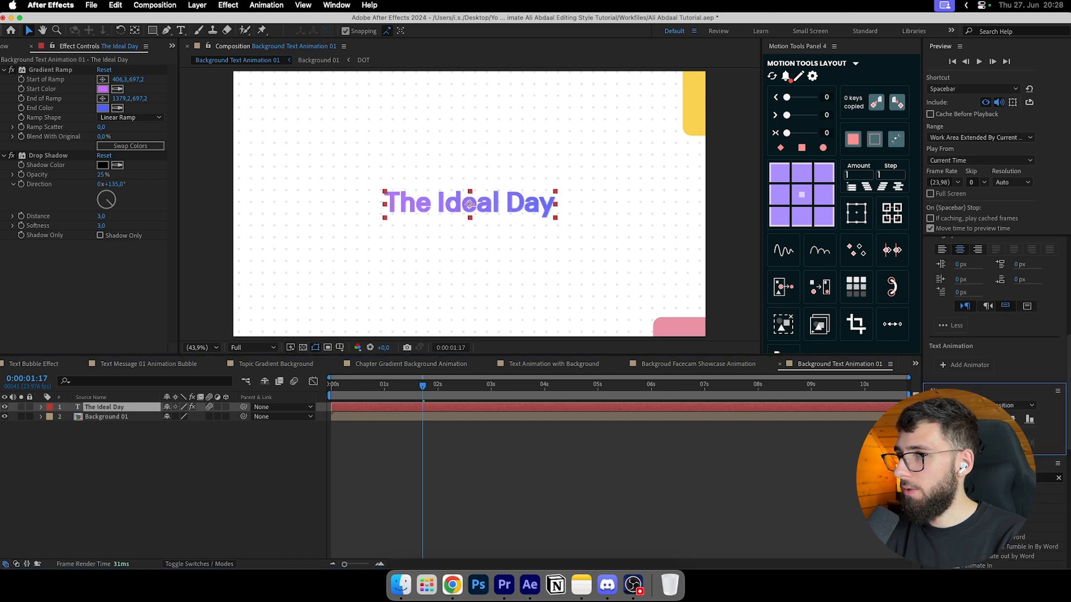
Step: Remove the Gradient Ramp and Drop Shadow effects from the pasted title so it is plain black text
{"action": "left_click", "coordinate": [103, 89]}
{"action": "key", "text": "Return"}
{"action": "left_click", "coordinate": [50, 69]}
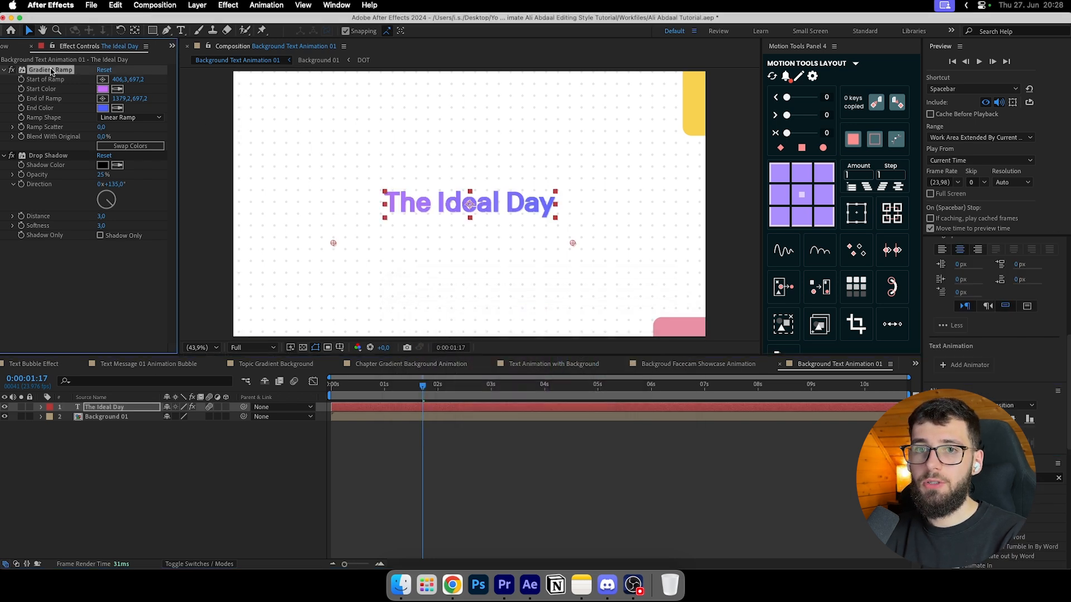
{"action": "key", "text": "Delete"}
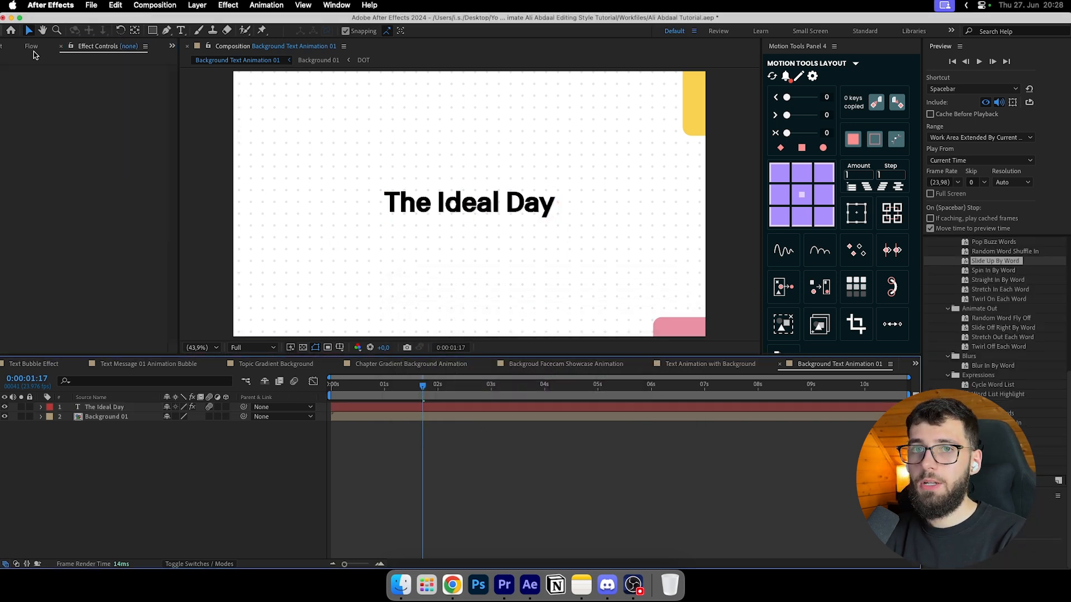
{"action": "left_click", "coordinate": [6, 46]}
{"action": "left_click", "coordinate": [115, 44]}
{"action": "left_click", "coordinate": [87, 409]}
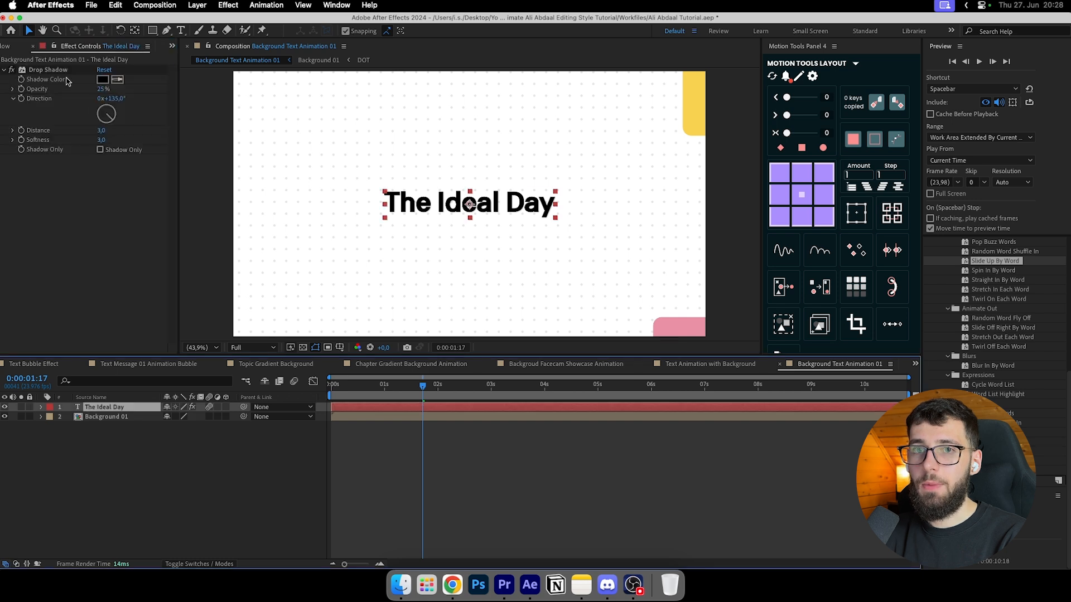
Step: Replace the title text with "What would a life that you love actually look like?" on two lines
{"action": "double_click", "coordinate": [492, 204]}
{"action": "type", "text": "What would a life "}
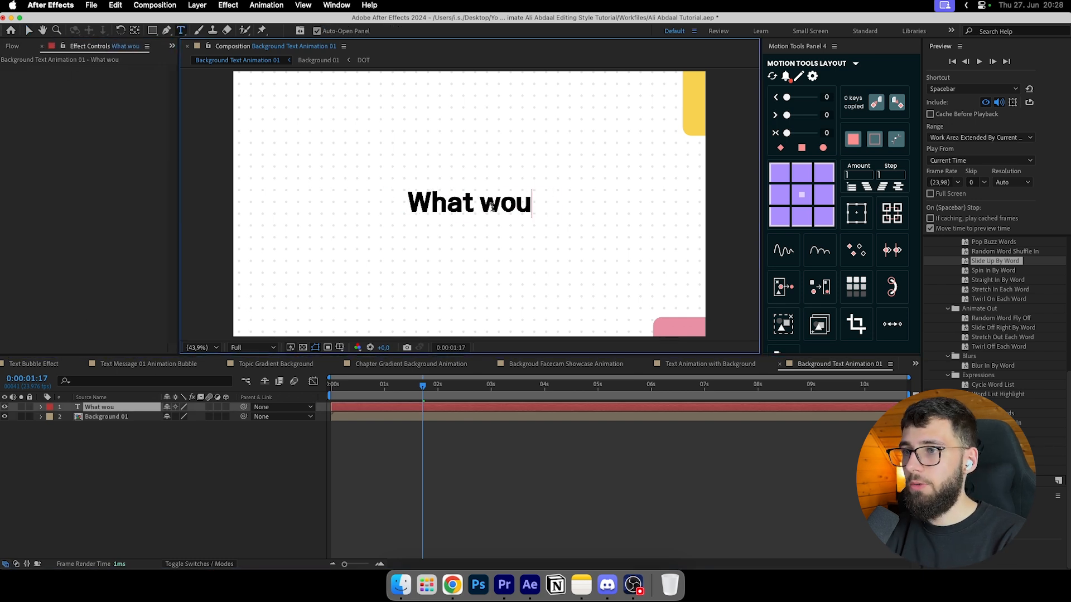
{"action": "type", "text": "taht"}
{"action": "key", "text": "BackSpace"}
{"action": "key", "text": "BackSpace"}
{"action": "key", "text": "BackSpace"}
{"action": "type", "text": "hat you"}
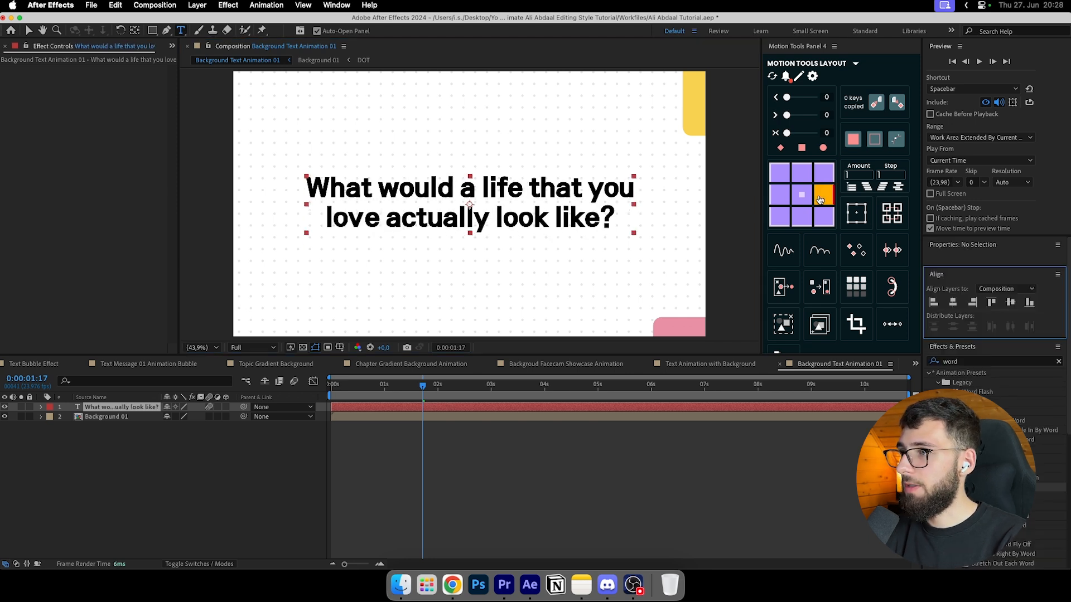
Step: Center the question text's anchor point and increase its line spacing to 138 px
{"action": "left_click", "coordinate": [802, 195]}
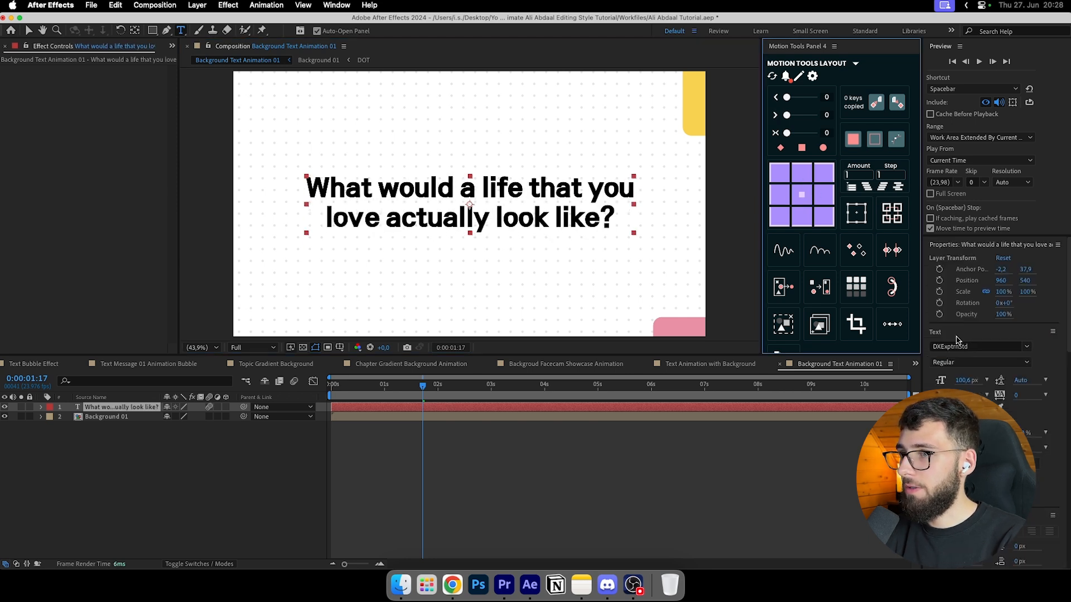
{"action": "left_click_drag", "start_coordinate": [1021, 384], "coordinate": [1045, 383]}
{"action": "triple_click", "coordinate": [412, 225]}
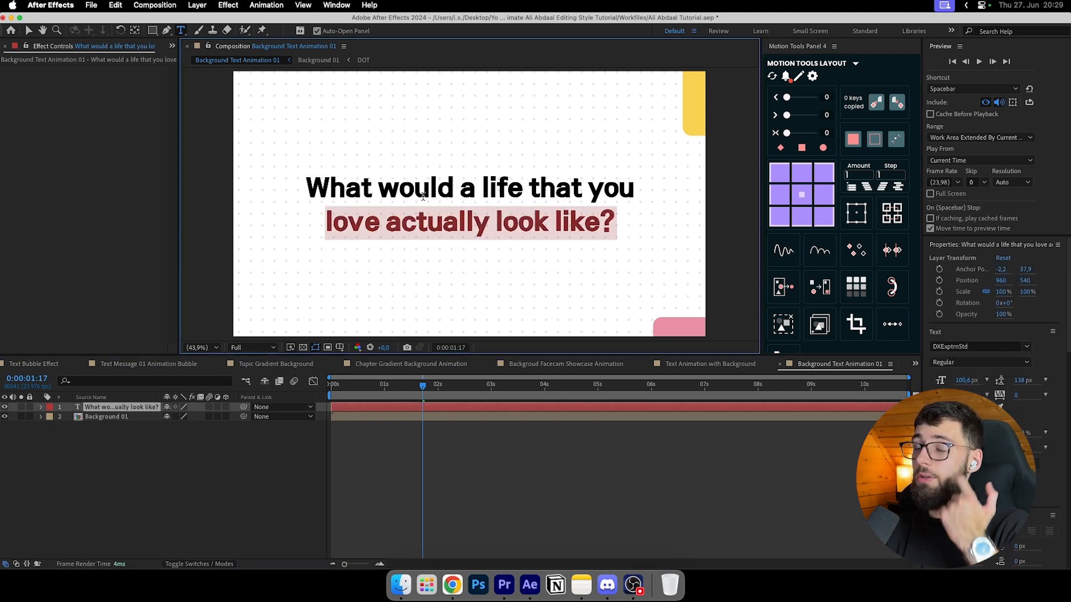
{"action": "triple_click", "coordinate": [423, 197]}
{"action": "left_click_drag", "start_coordinate": [423, 197], "coordinate": [435, 219]}
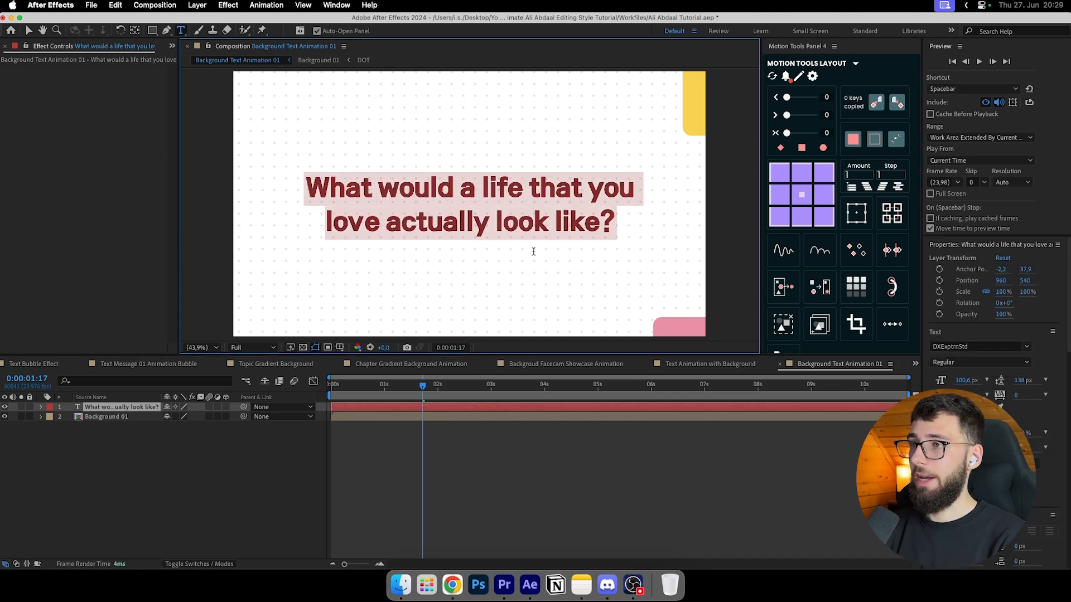
{"action": "left_click", "coordinate": [519, 468]}
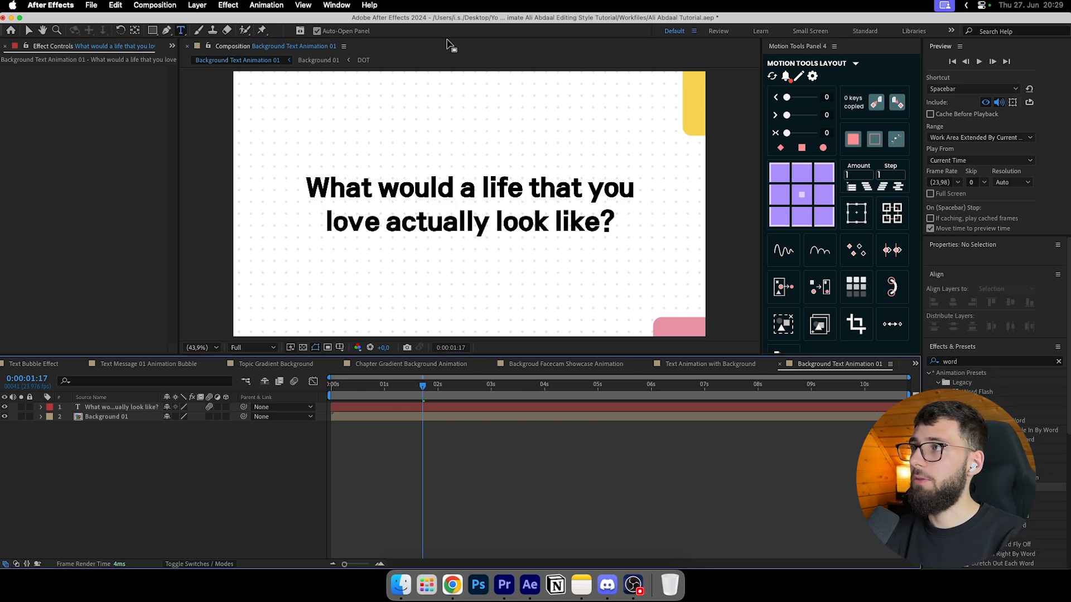
{"action": "left_click", "coordinate": [506, 408]}
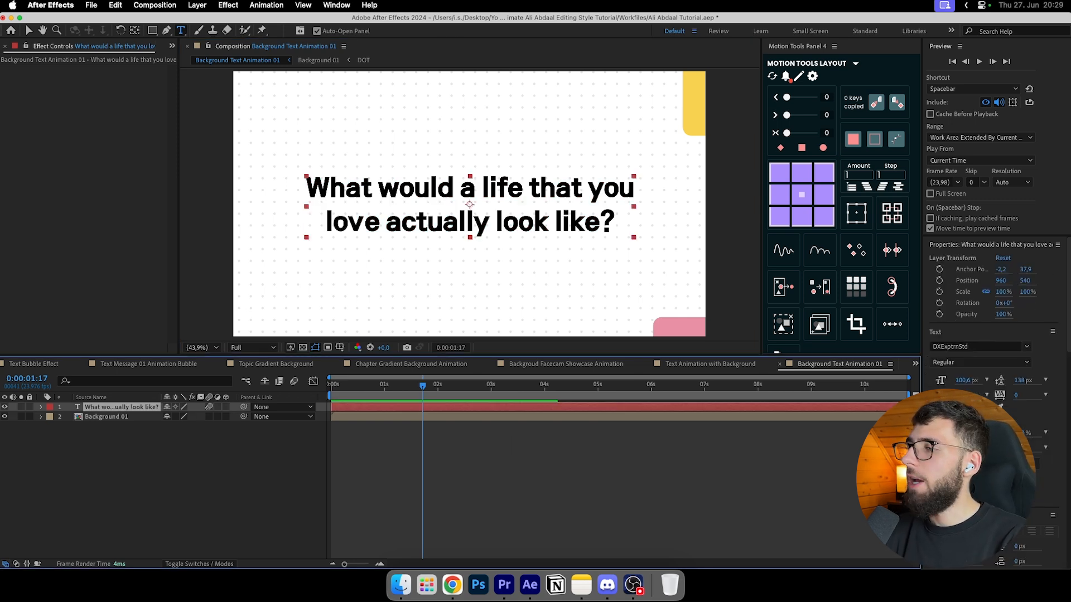
{"action": "left_click", "coordinate": [444, 460]}
{"action": "left_click", "coordinate": [441, 410]}
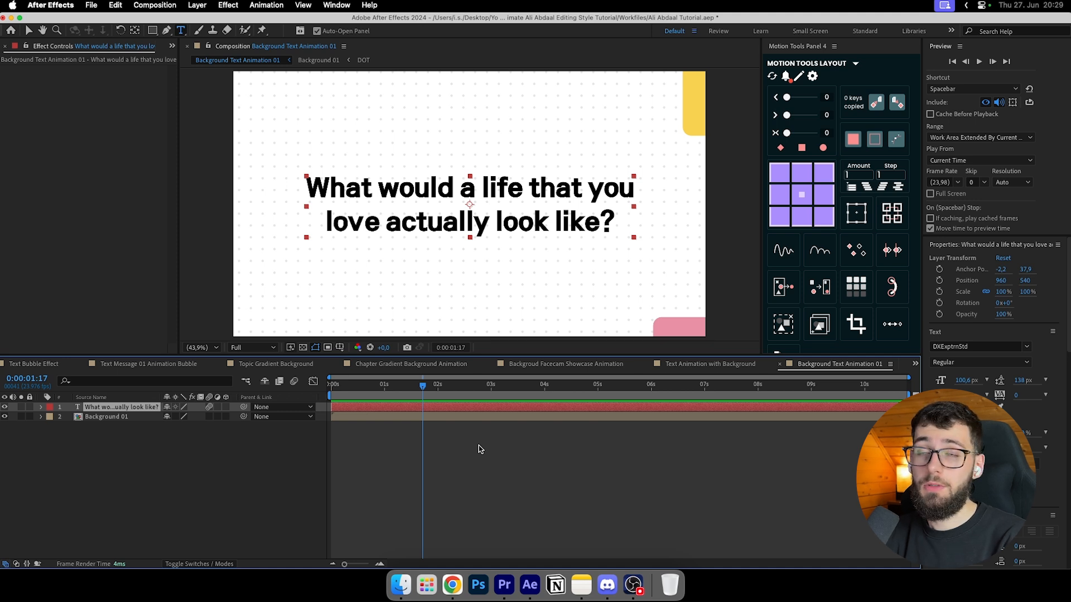
{"action": "left_click", "coordinate": [447, 466]}
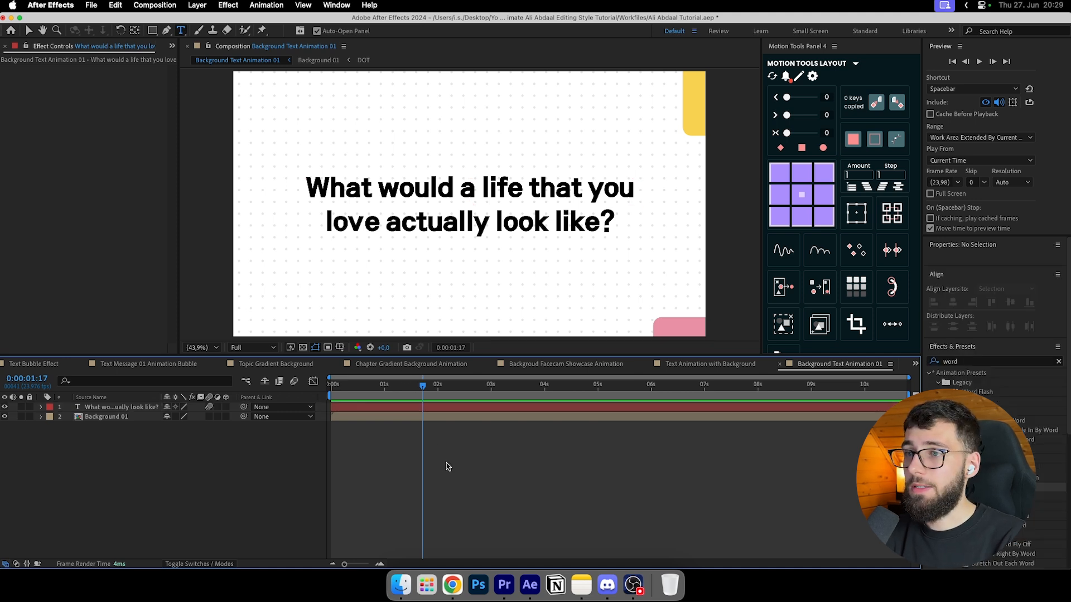
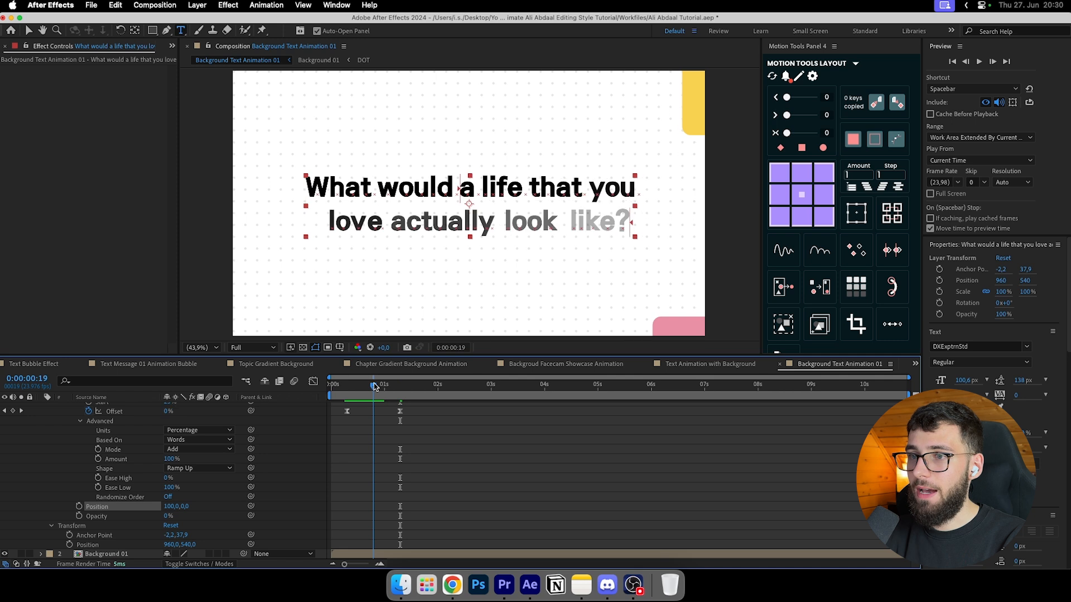
Step: Set the text animator's horizontal Position to 60, preview the word reveal and move its last Offset keyframe to about 1.6 s
{"action": "left_click", "coordinate": [171, 507]}
{"action": "type", "text": "60"}
{"action": "key", "text": "Return"}
{"action": "left_click", "coordinate": [397, 469]}
{"action": "left_click_drag", "start_coordinate": [399, 386], "coordinate": [347, 386]}
{"action": "left_click_drag", "start_coordinate": [400, 411], "coordinate": [418, 412]}
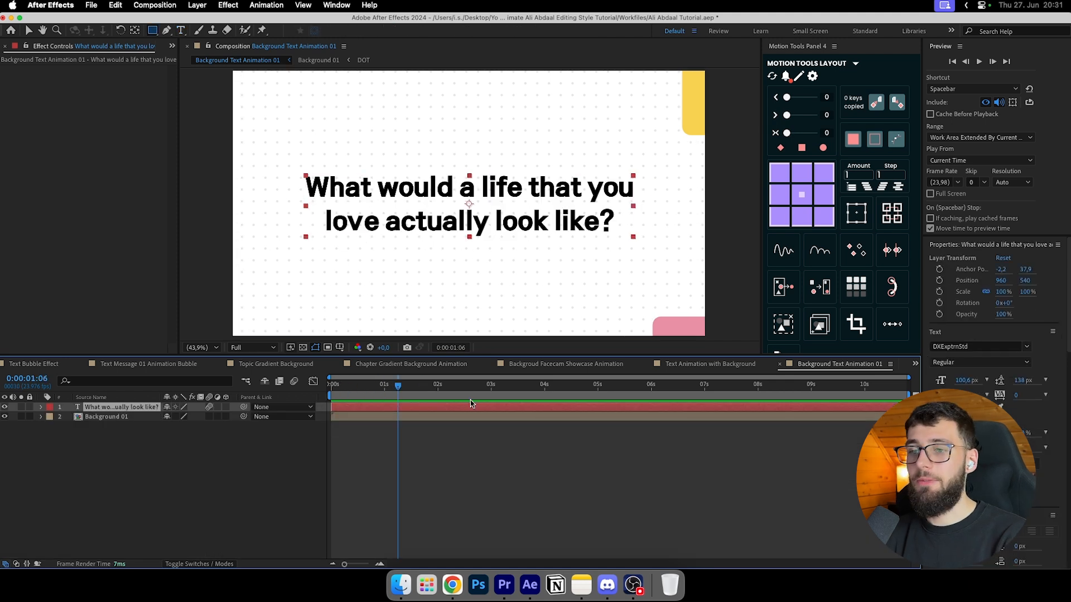
Step: At 0:00:01:07, draw a rectangle shape covering the word "love" on a new layer and center its anchor point
{"action": "mouse_move", "coordinate": [391, 391]}
{"action": "left_mouse_down"}
{"action": "mouse_move", "coordinate": [363, 390]}
{"action": "mouse_move", "coordinate": [399, 390]}
{"action": "left_mouse_up"}
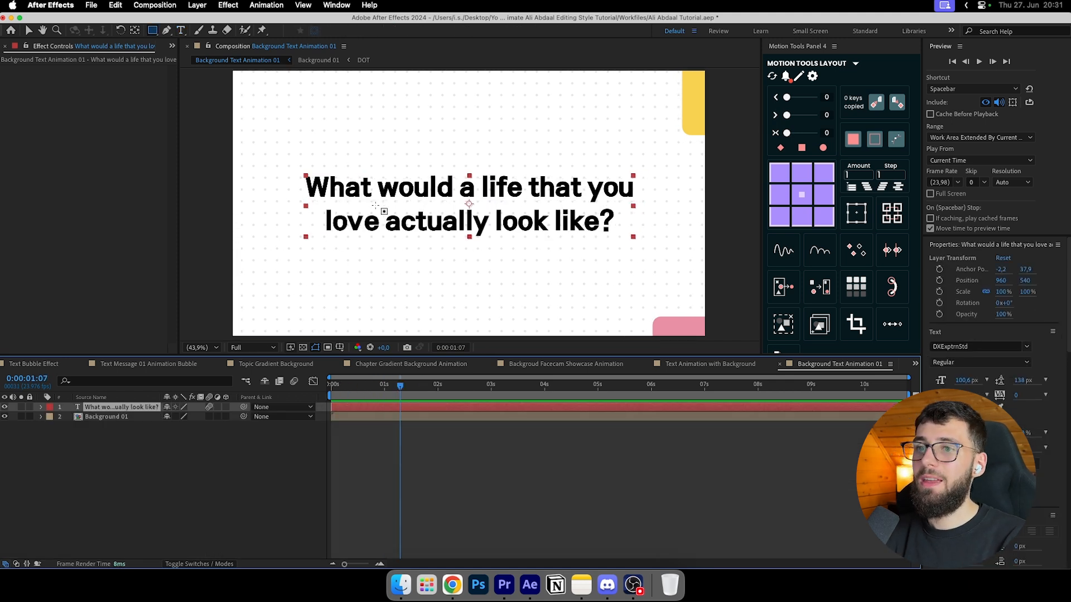
{"action": "left_click", "coordinate": [455, 456]}
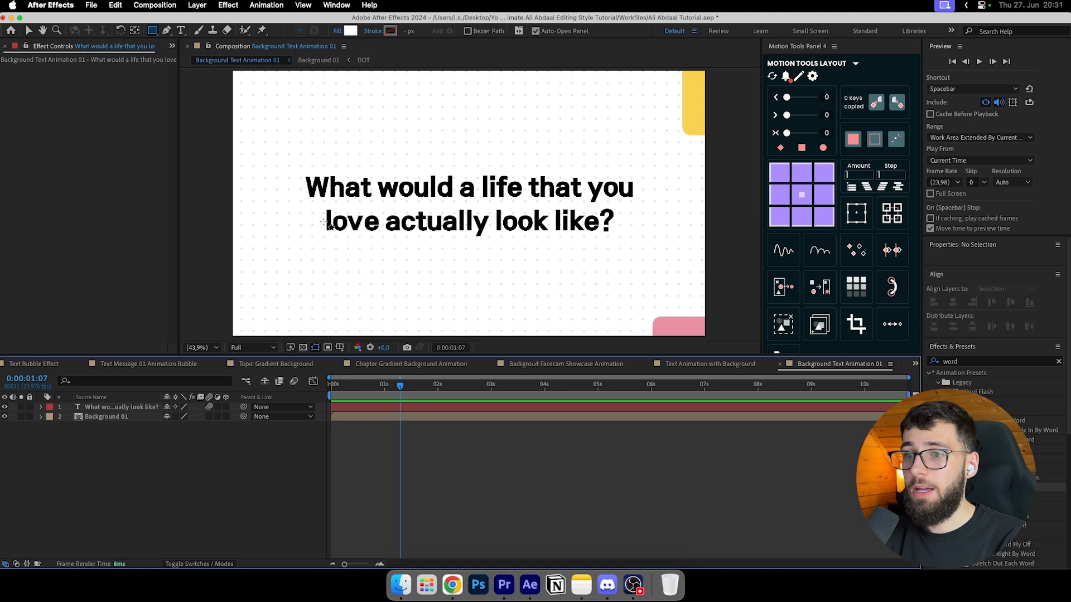
{"action": "left_click_drag", "start_coordinate": [318, 207], "coordinate": [381, 238]}
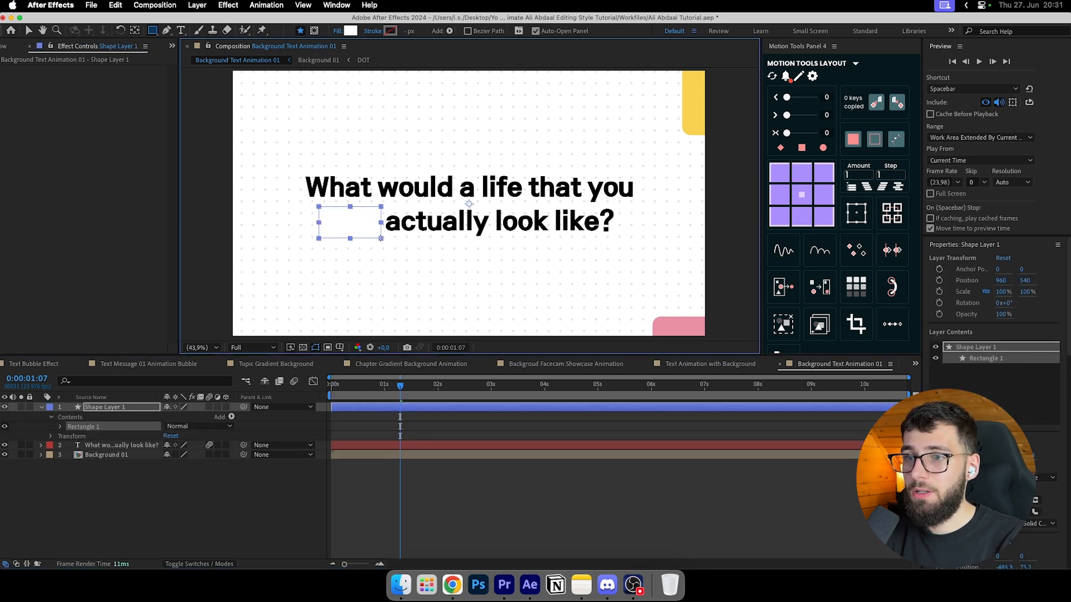
{"action": "key", "text": "super+alt+Home"}
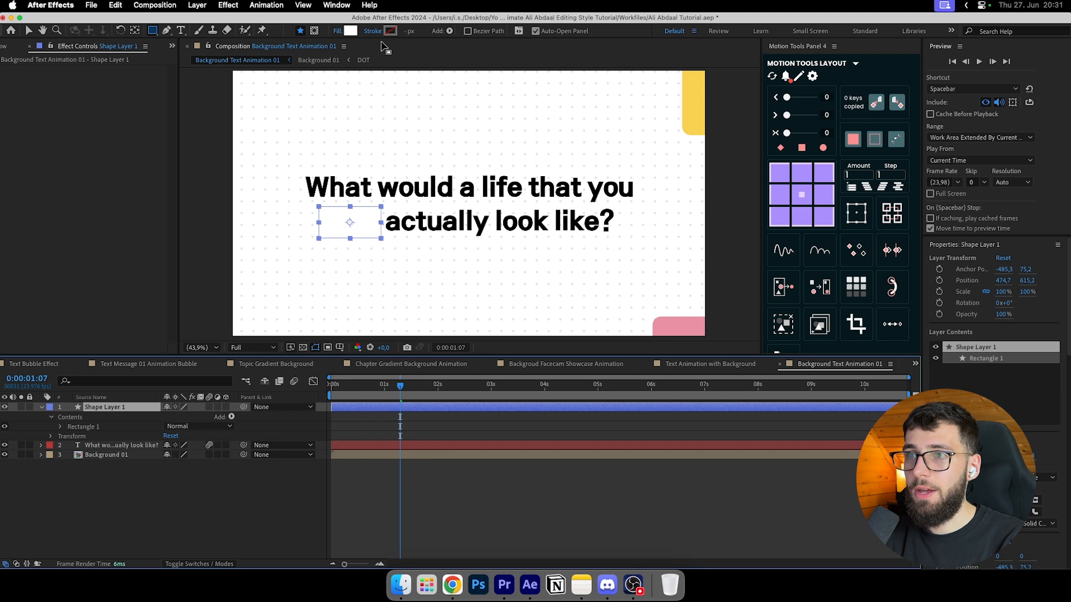
Step: Change the rectangle's fill to a Linear Gradient fading from yellow to transparent
{"action": "left_click", "coordinate": [337, 31]}
{"action": "left_click", "coordinate": [508, 309]}
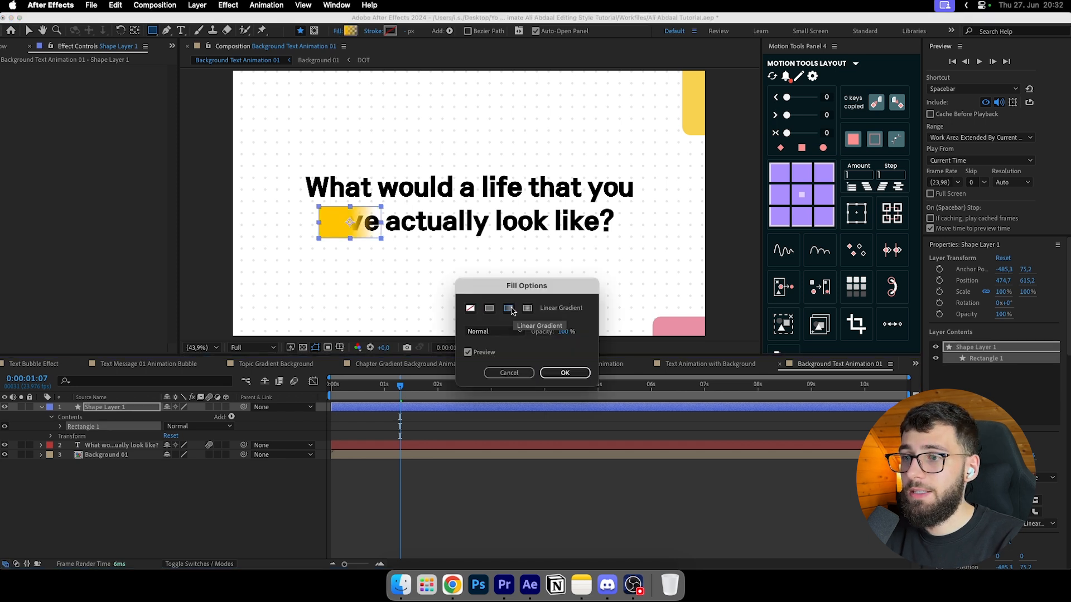
{"action": "left_click", "coordinate": [565, 372]}
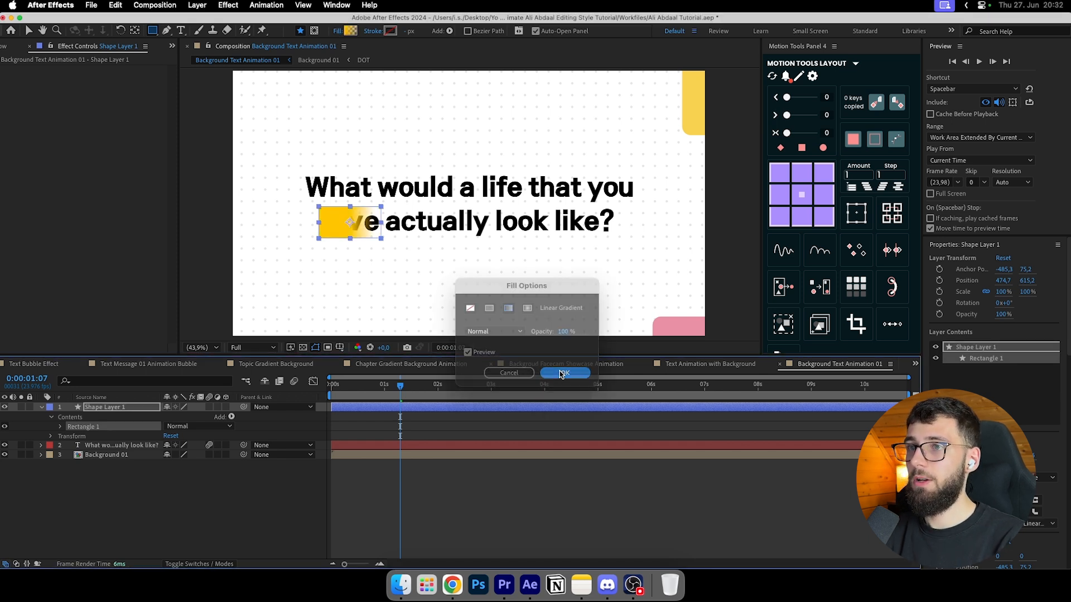
Step: Rename the rectangle's shape layer as Highlight
{"action": "scroll", "coordinate": [333, 254], "scroll_direction": "up", "scroll_amount": 2}
{"action": "left_click", "coordinate": [109, 408]}
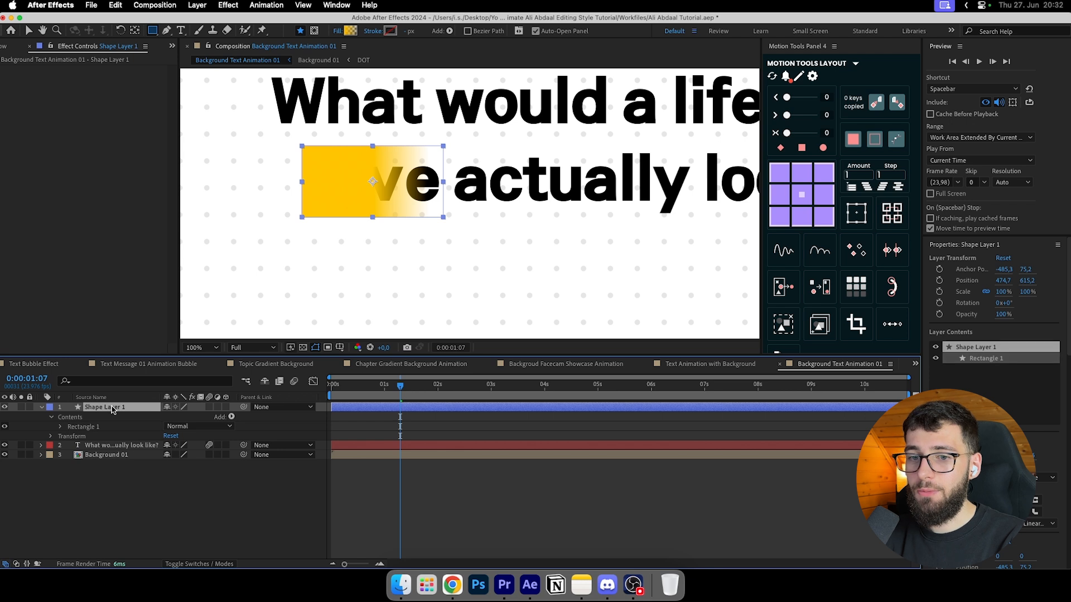
{"action": "right_click", "coordinate": [109, 412]}
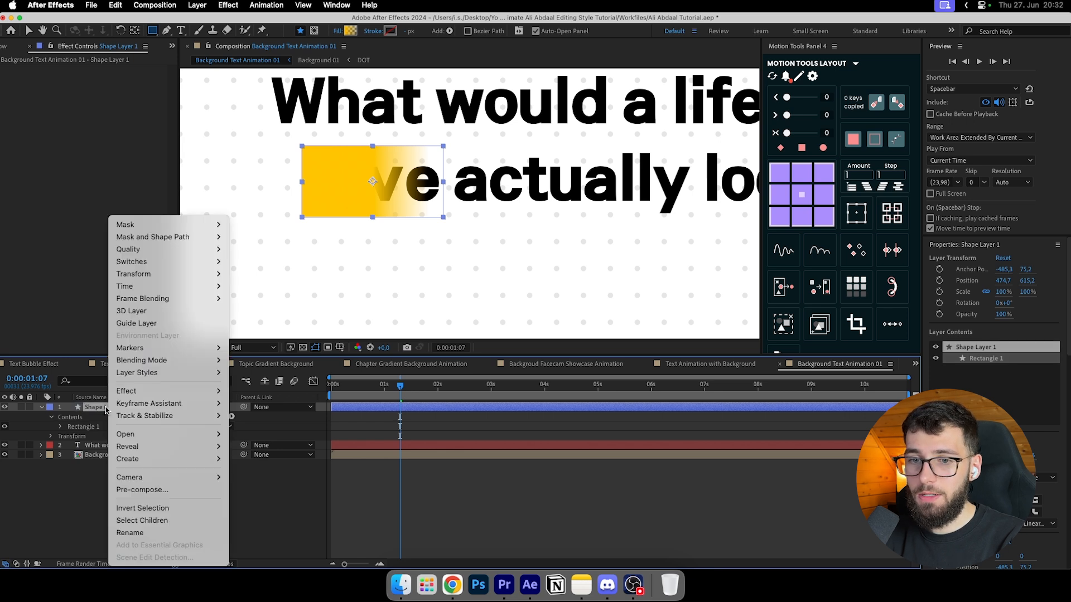
{"action": "left_click", "coordinate": [144, 556]}
{"action": "type", "text": "High"}
{"action": "key", "text": "Return"}
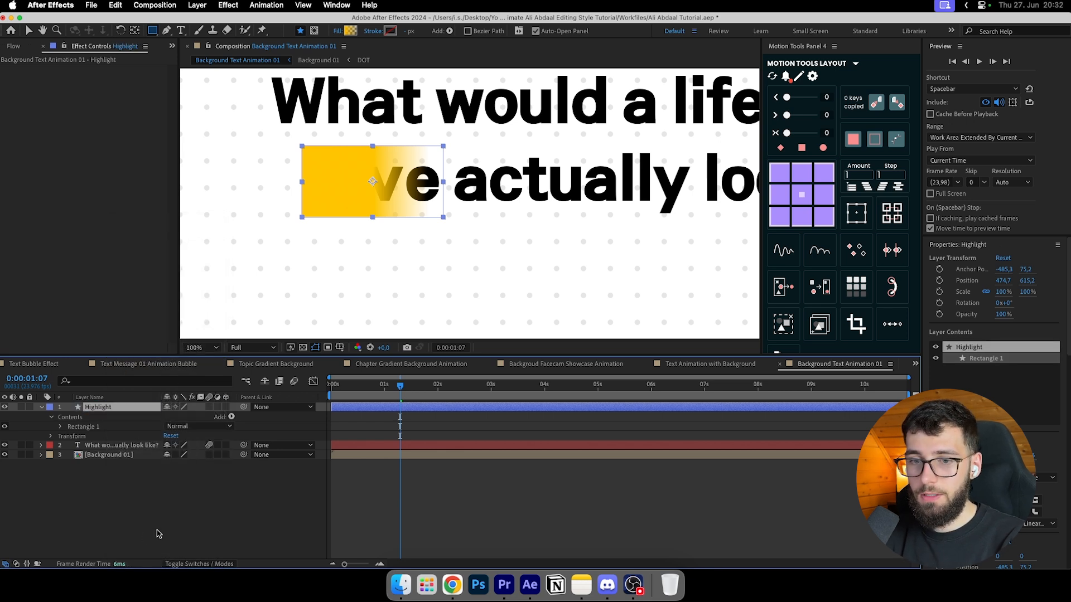
Step: Place the Highlight layer beneath the question text and stretch its height to about 115.7% around "love"
{"action": "left_click_drag", "start_coordinate": [109, 412], "coordinate": [92, 451]}
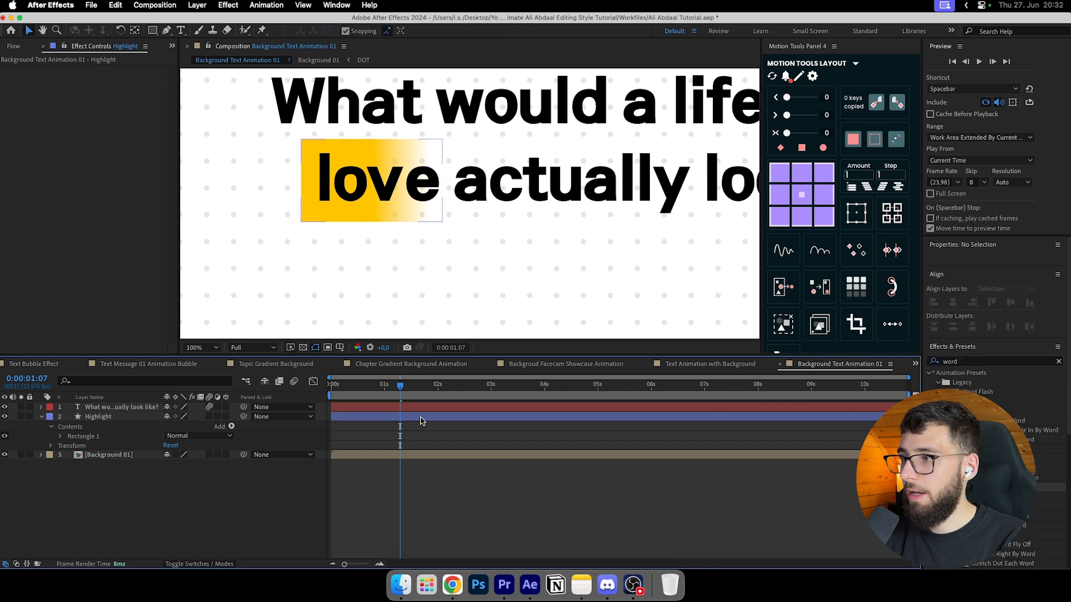
{"action": "left_click", "coordinate": [419, 418]}
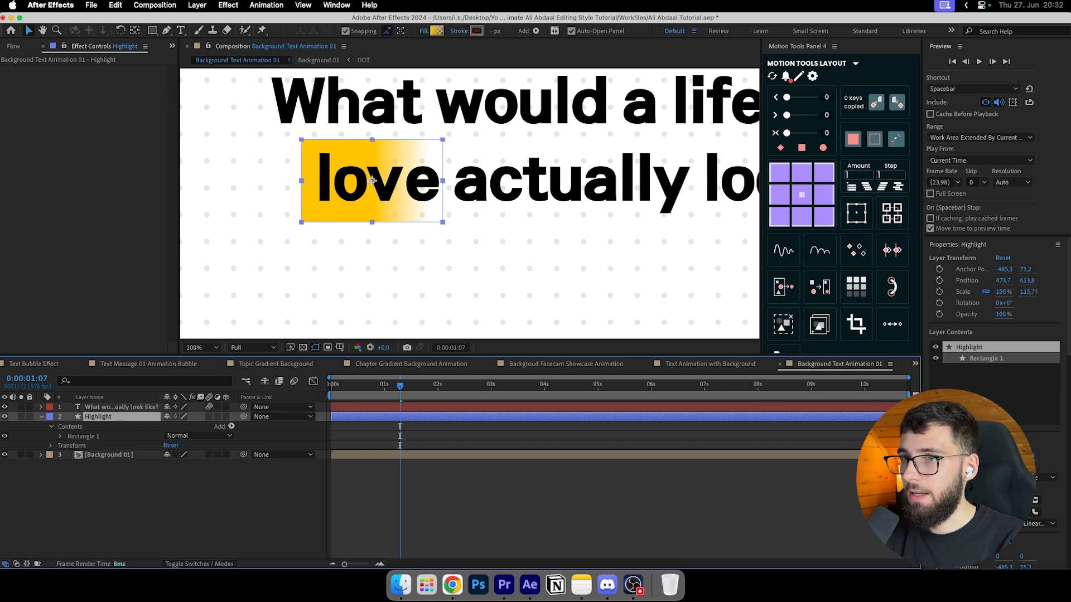
Step: Round the corners of the Highlight rectangle behind "love"
{"action": "double_click", "coordinate": [372, 180]}
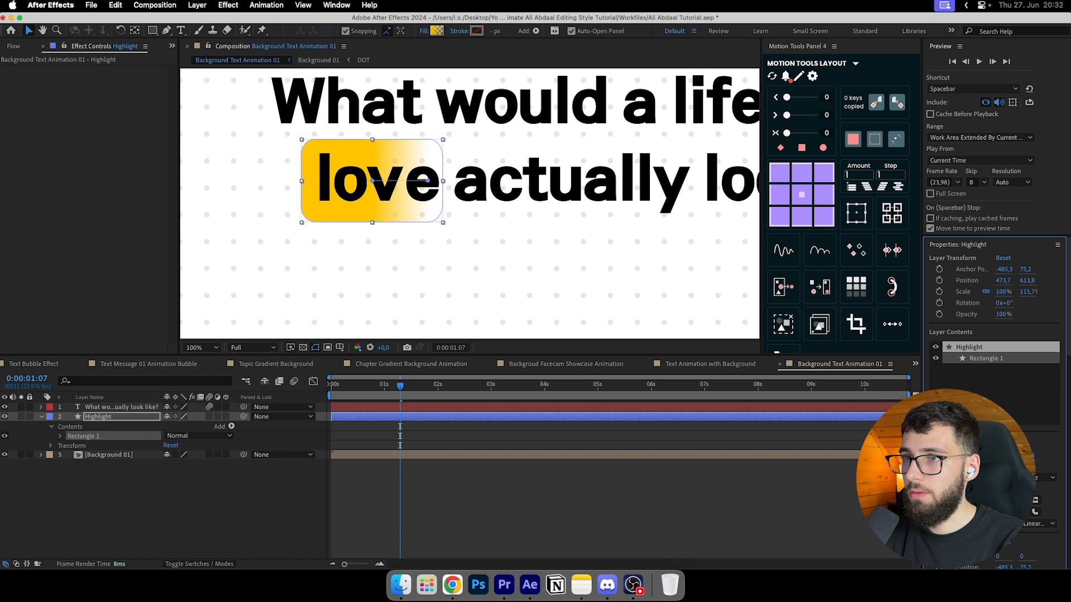
{"action": "left_click", "coordinate": [364, 341]}
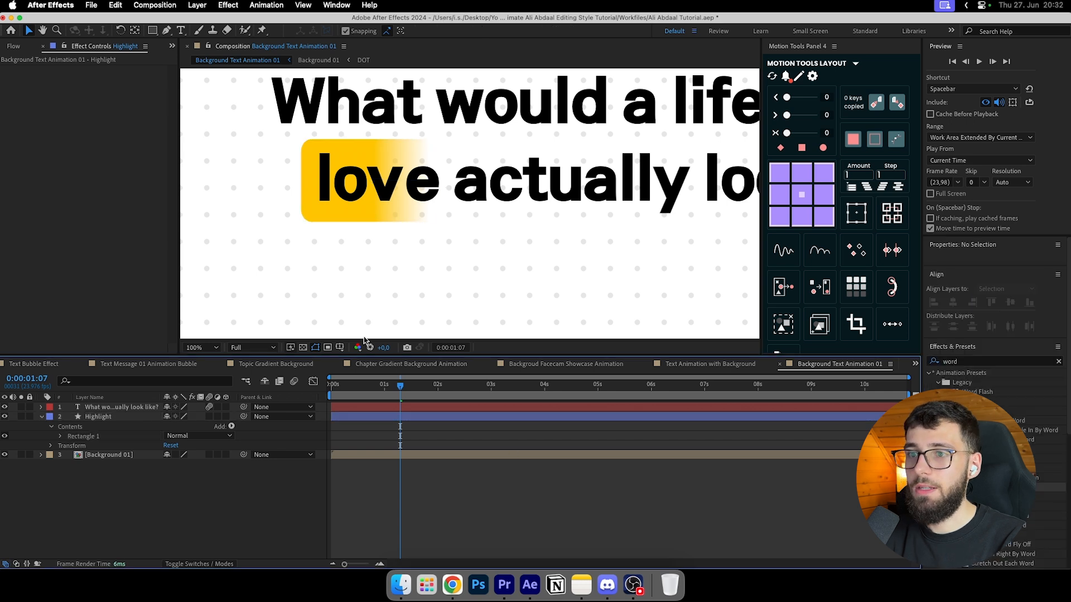
{"action": "scroll", "coordinate": [370, 251], "scroll_direction": "down", "scroll_amount": 2}
Step: Check the question text's keyframes, and at 0:00:01:05 draw a narrow, tall rectangular mask on the Highlight layer just before "love"
{"action": "mouse_move", "coordinate": [400, 386]}
{"action": "left_mouse_down"}
{"action": "mouse_move", "coordinate": [332, 389]}
{"action": "mouse_move", "coordinate": [406, 389]}
{"action": "left_mouse_up"}
{"action": "left_click", "coordinate": [408, 408]}
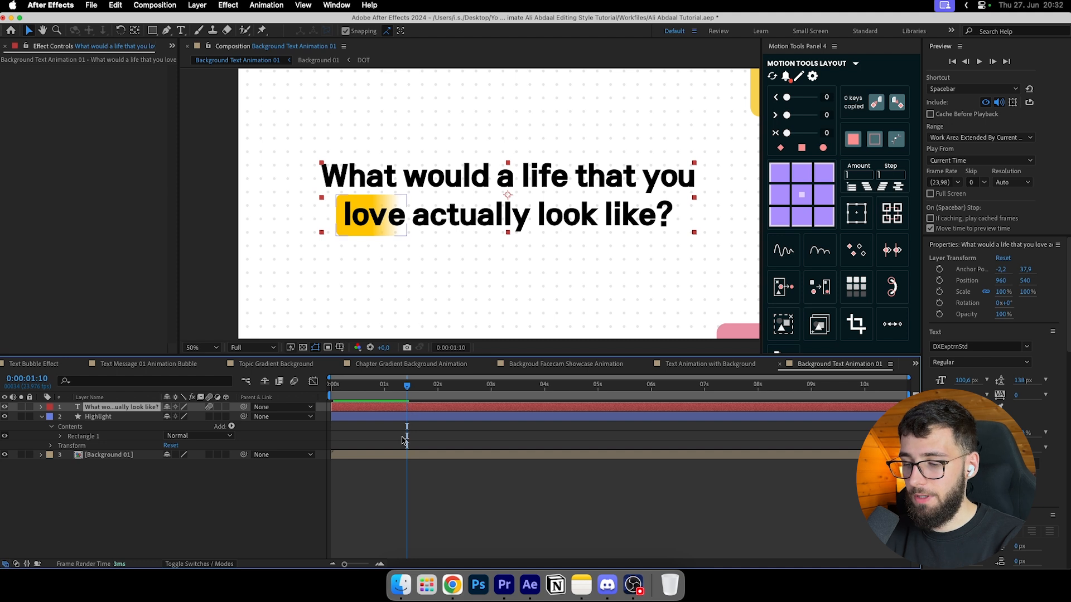
{"action": "left_click", "coordinate": [404, 417]}
{"action": "key", "text": "u"}
{"action": "key", "text": "u"}
{"action": "key", "text": "u"}
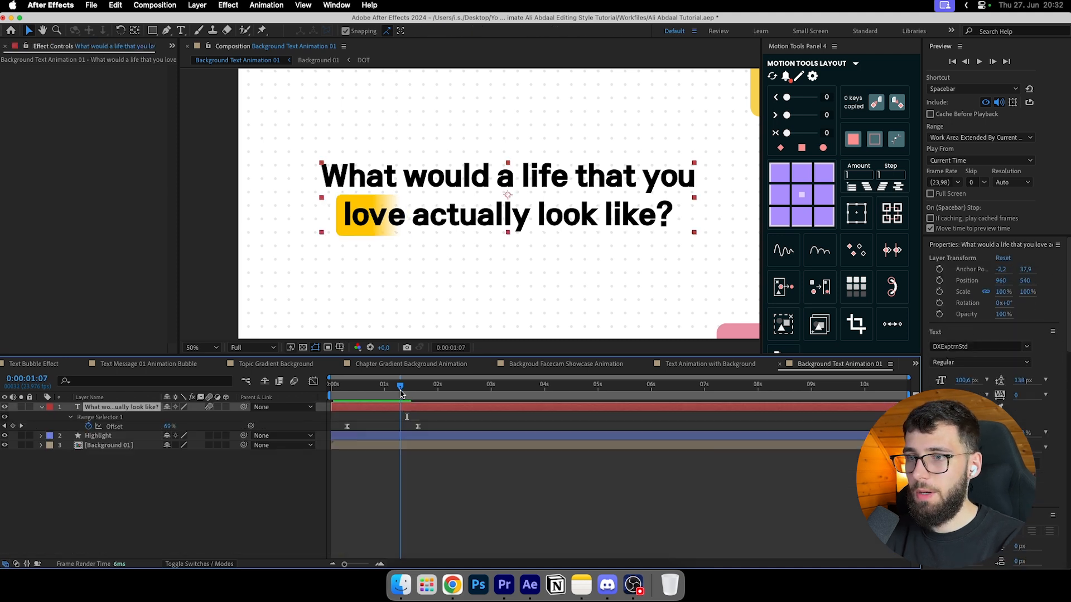
{"action": "left_click_drag", "start_coordinate": [401, 392], "coordinate": [393, 392]}
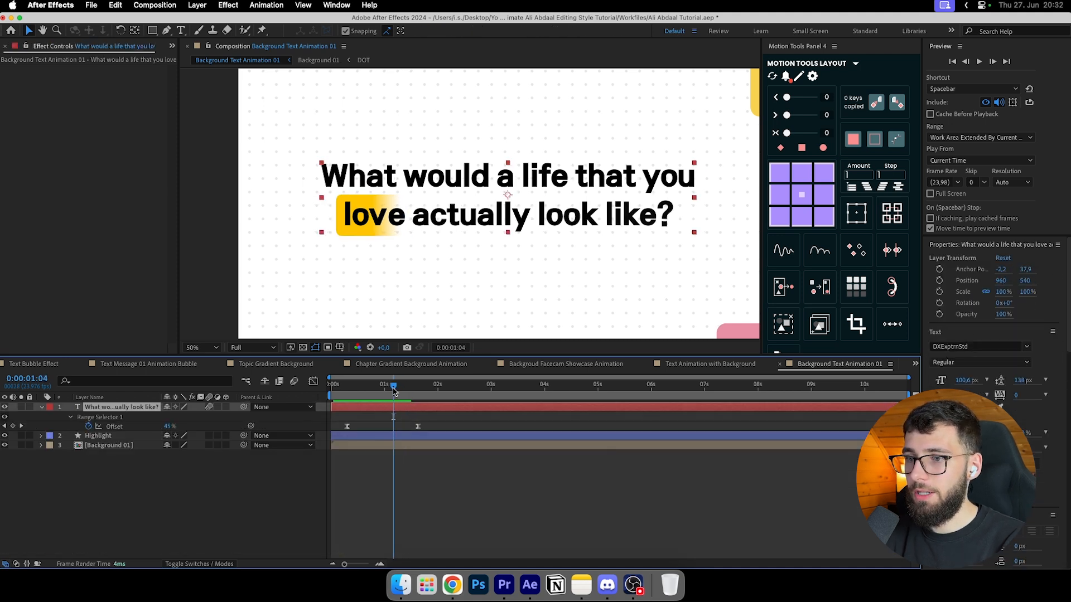
{"action": "left_click", "coordinate": [406, 436]}
{"action": "left_click_drag", "start_coordinate": [307, 160], "coordinate": [332, 263]}
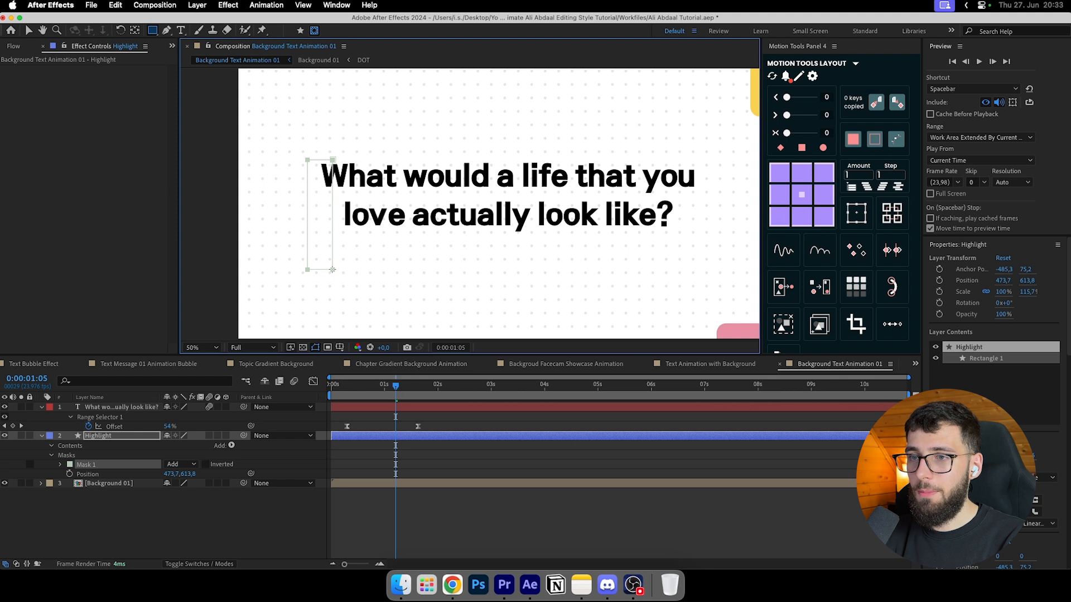
Step: Keyframe the Highlight's Mask Path at 0:00:01:05 and widen the mask past the end of "love" just after the two-second mark
{"action": "left_click", "coordinate": [109, 468]}
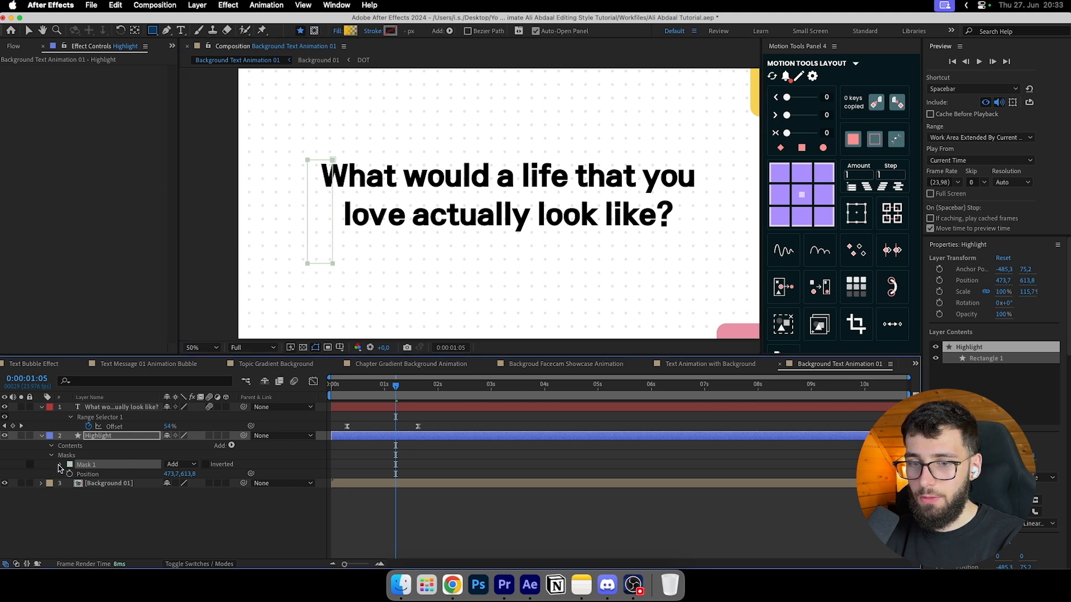
{"action": "left_click", "coordinate": [59, 466]}
{"action": "left_click", "coordinate": [79, 474]}
{"action": "left_click_drag", "start_coordinate": [397, 393], "coordinate": [446, 393]}
{"action": "key", "text": "v"}
{"action": "left_click_drag", "start_coordinate": [333, 215], "coordinate": [437, 223]}
{"action": "left_click", "coordinate": [511, 533]}
Step: At 0:00:02:02, reposition the Highlight's gradient handles so the yellow fades out earlier across "love"
{"action": "mouse_move", "coordinate": [450, 389]}
{"action": "left_mouse_down"}
{"action": "mouse_move", "coordinate": [372, 389]}
{"action": "mouse_move", "coordinate": [442, 388]}
{"action": "left_mouse_up"}
{"action": "left_click", "coordinate": [424, 436]}
{"action": "left_click", "coordinate": [437, 30]}
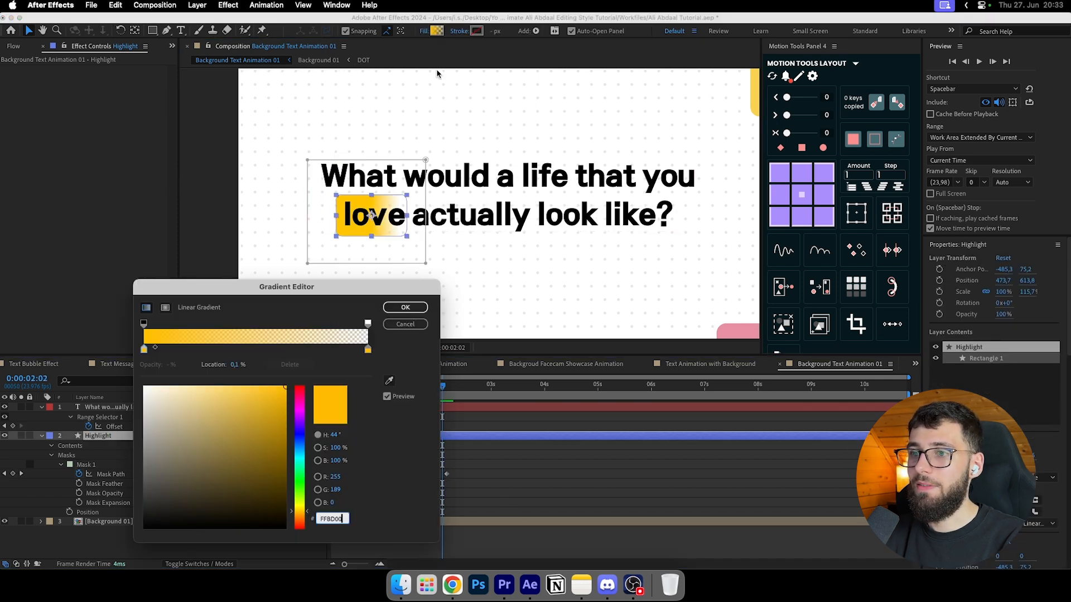
{"action": "left_click", "coordinate": [406, 307]}
{"action": "scroll", "coordinate": [389, 218], "scroll_direction": "up", "scroll_amount": 2}
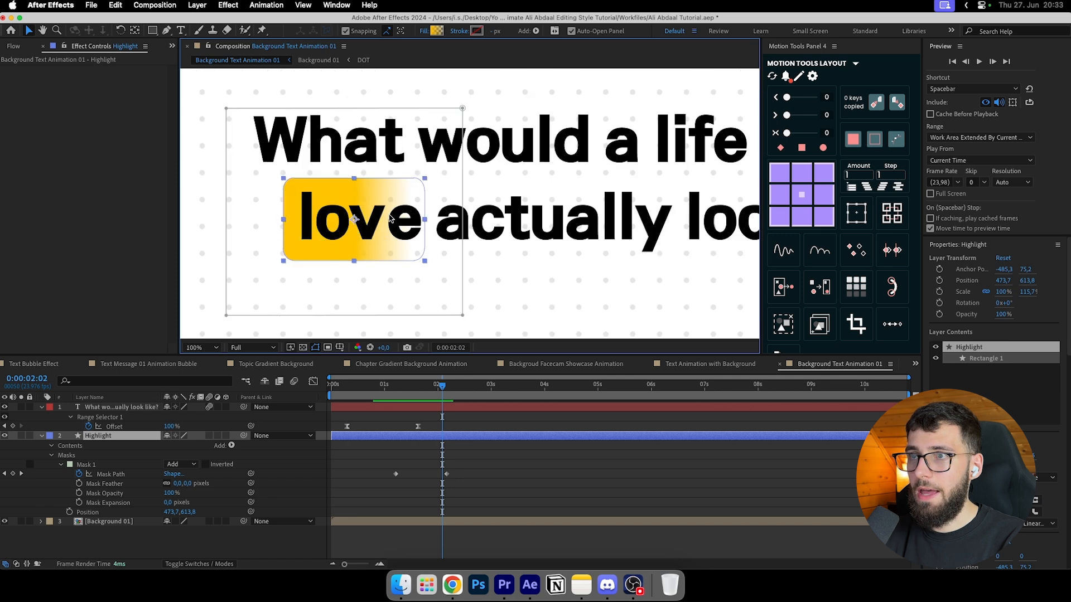
{"action": "left_click", "coordinate": [437, 31]}
{"action": "left_click", "coordinate": [405, 307]}
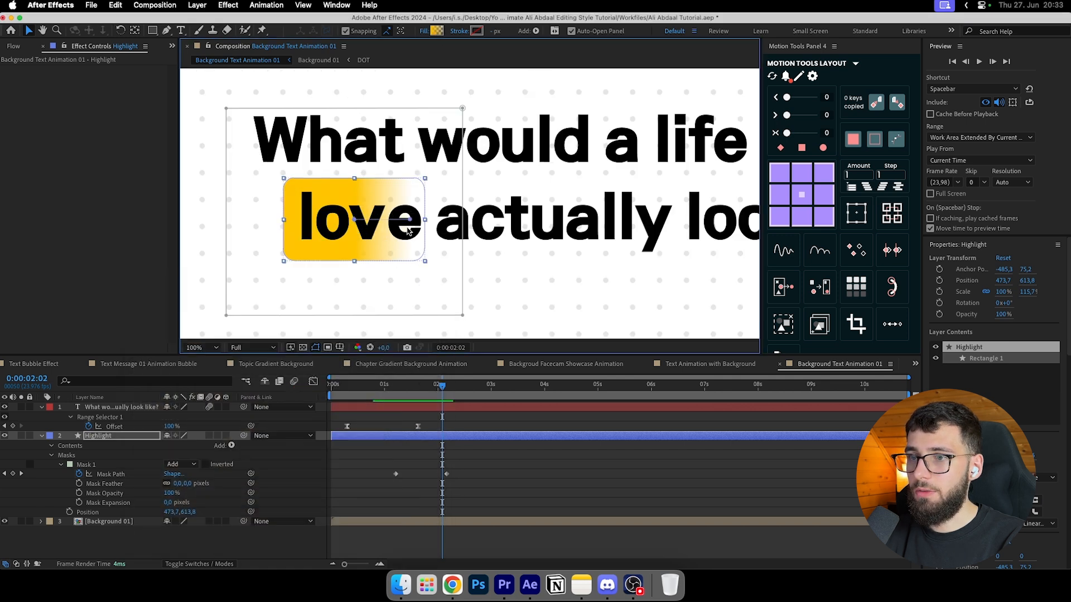
{"action": "left_click_drag", "start_coordinate": [410, 219], "coordinate": [340, 220]}
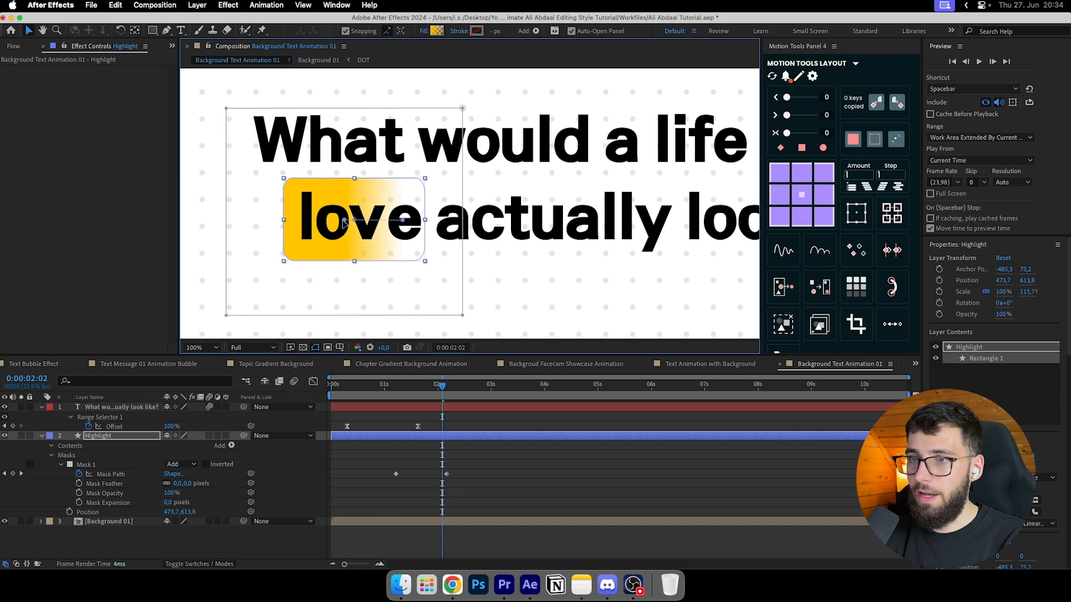
{"action": "left_click", "coordinate": [474, 453]}
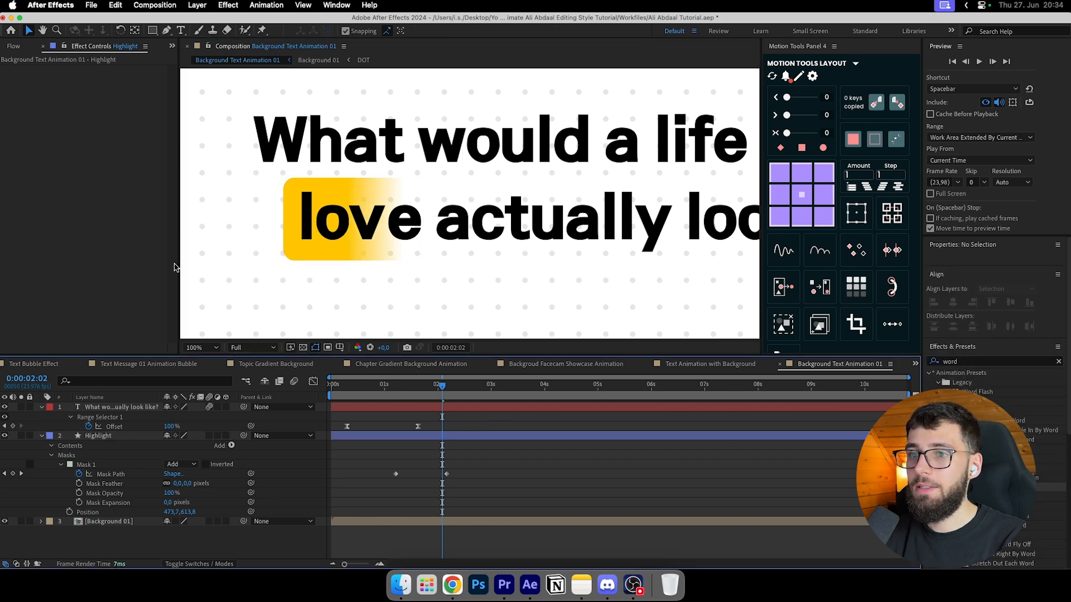
Step: Ease both Mask Path keyframes and shift them earlier, to just before the one- and two-second marks
{"action": "left_click_drag", "start_coordinate": [494, 470], "coordinate": [342, 494]}
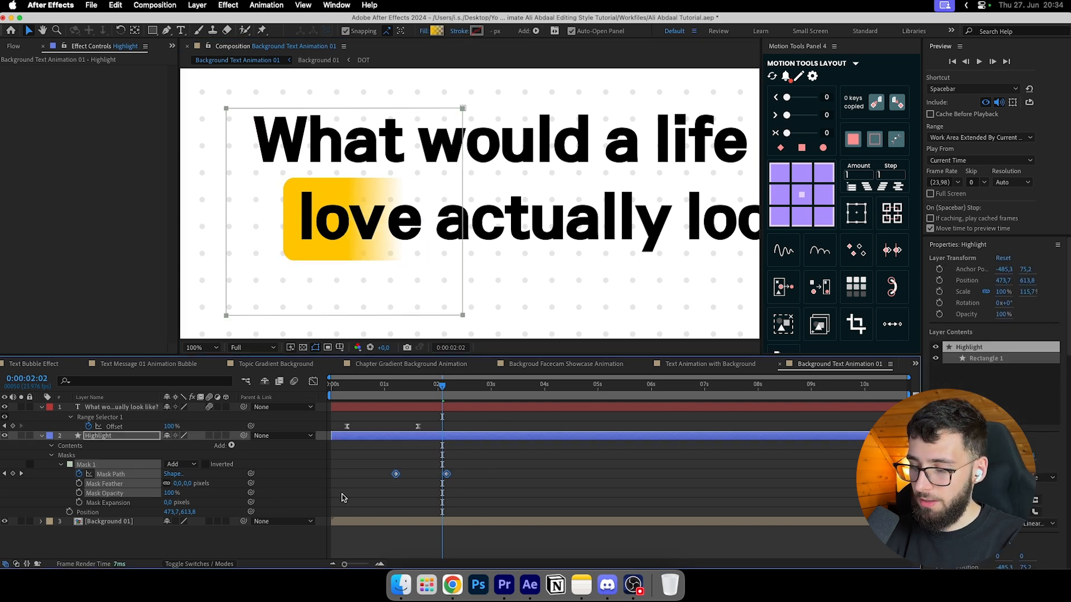
{"action": "key", "text": "F9"}
{"action": "left_click", "coordinate": [467, 474]}
{"action": "left_click_drag", "start_coordinate": [468, 465], "coordinate": [367, 487]}
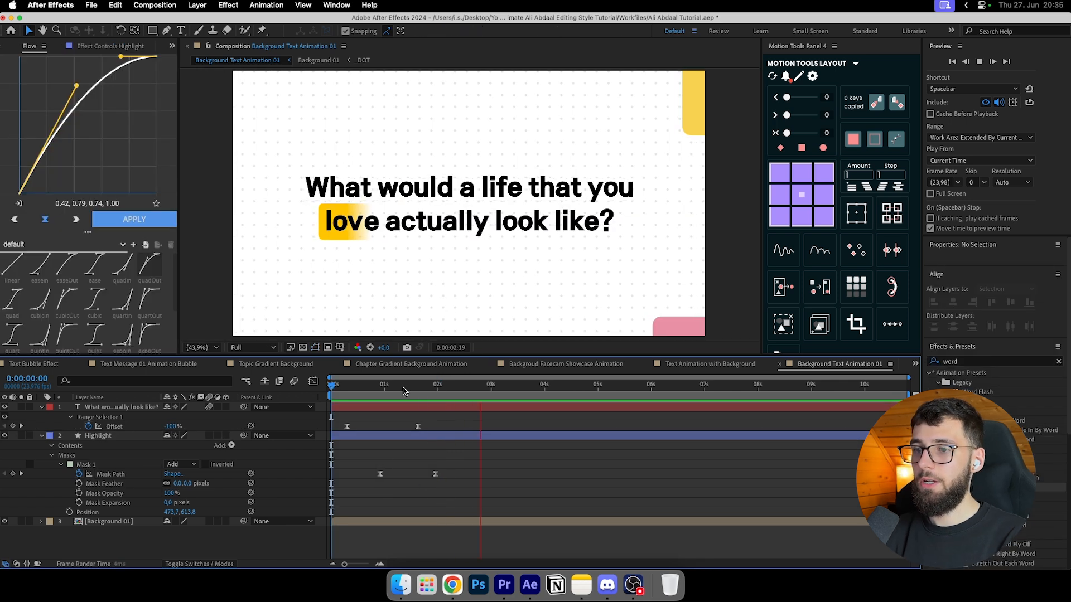
Step: Preview the text and highlight animation from the start and collapse the properties of both layers
{"action": "key", "text": "Home"}
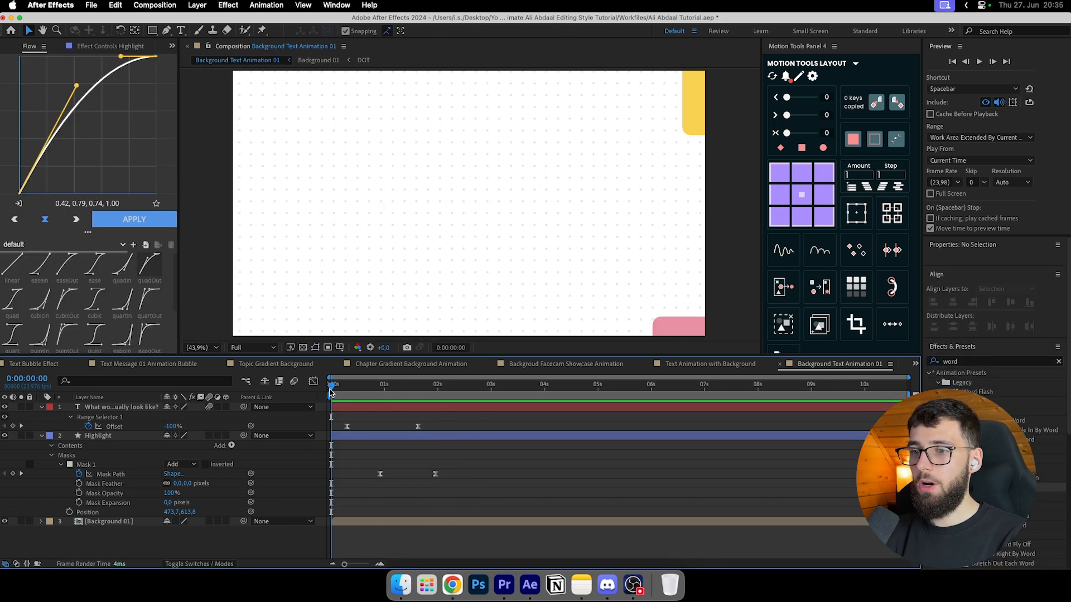
{"action": "key", "text": "space"}
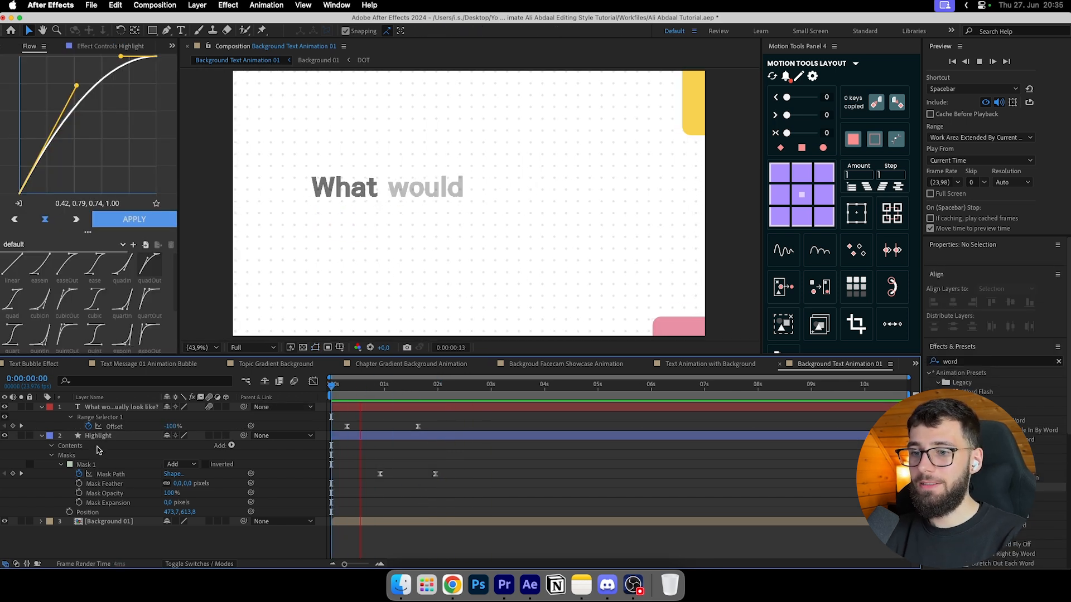
{"action": "left_click", "coordinate": [42, 435]}
{"action": "left_click", "coordinate": [42, 408]}
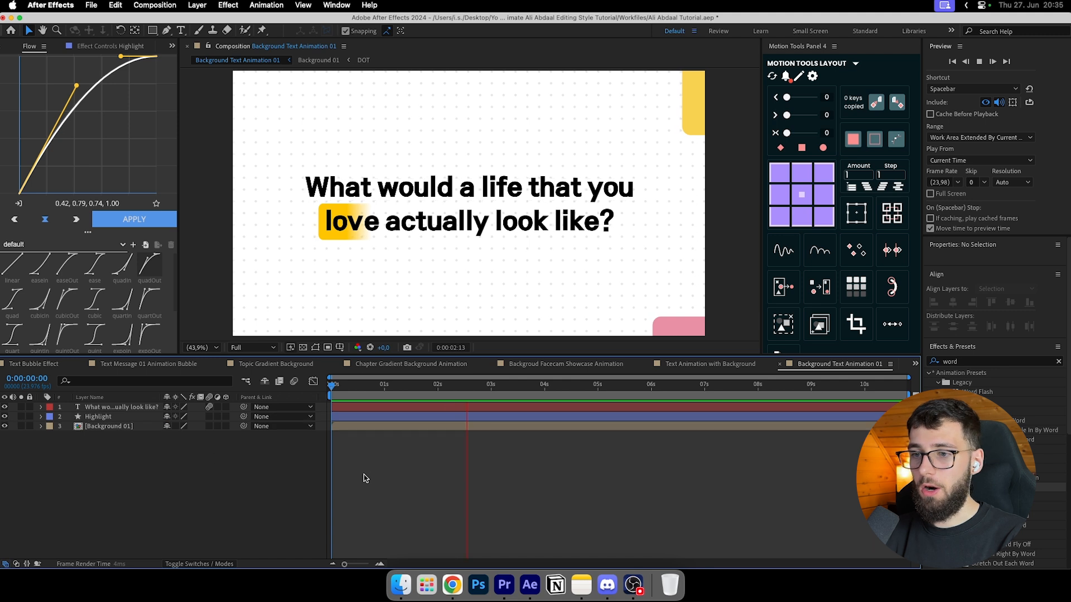
{"action": "left_click_drag", "start_coordinate": [334, 386], "coordinate": [538, 426]}
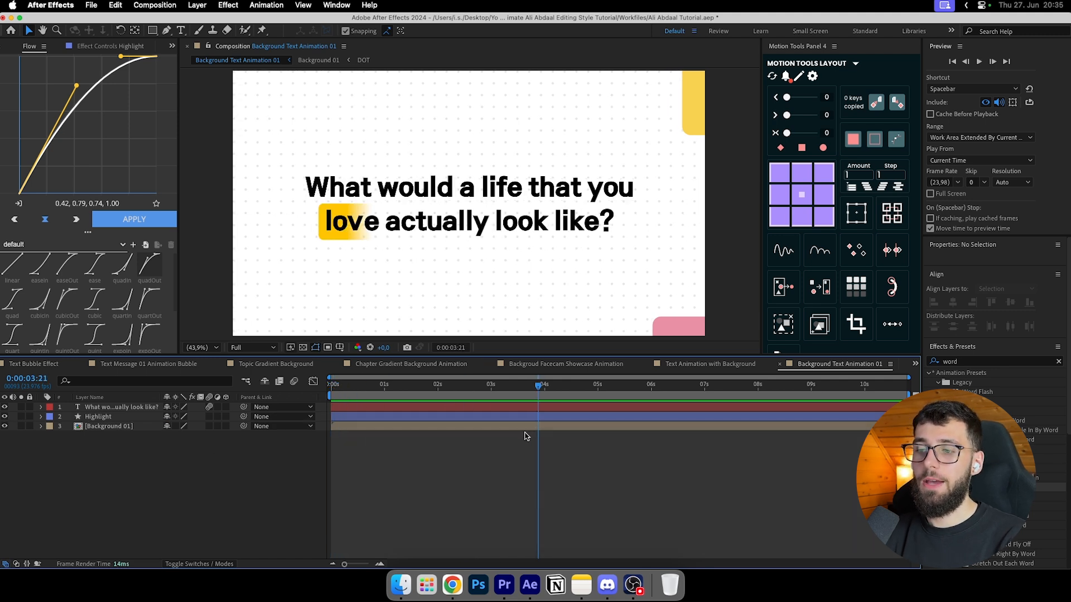
{"action": "left_click", "coordinate": [479, 430]}
{"action": "left_click", "coordinate": [474, 446]}
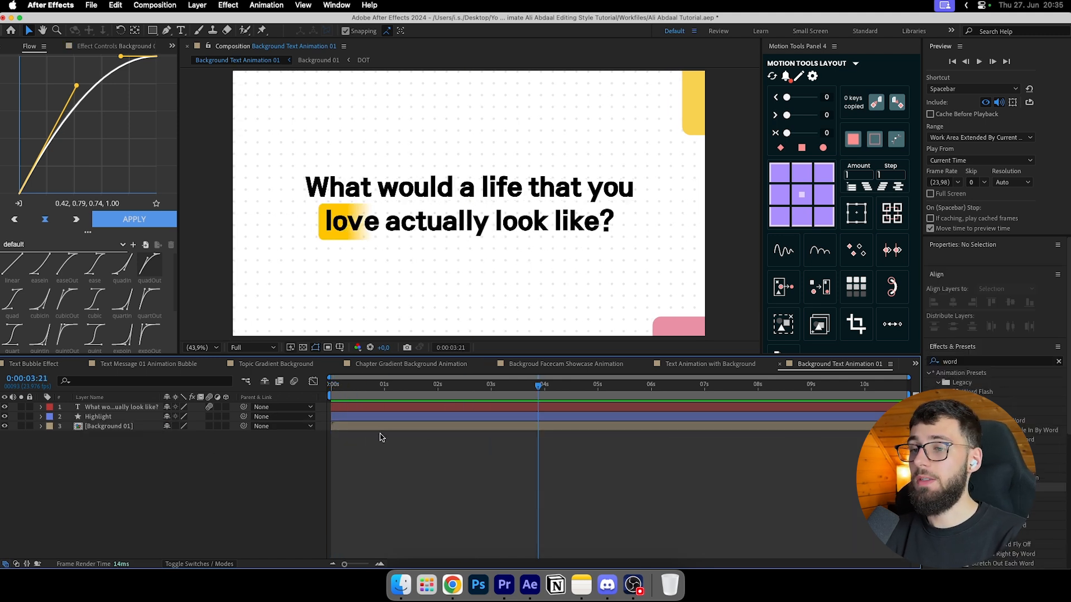
Step: Examine the opacity and color stops of the Highlight's linear gradient fill
{"action": "left_click", "coordinate": [355, 418]}
{"action": "left_click_drag", "start_coordinate": [357, 386], "coordinate": [516, 404]}
{"action": "left_click", "coordinate": [500, 449]}
{"action": "left_click", "coordinate": [489, 410]}
{"action": "left_click", "coordinate": [468, 491]}
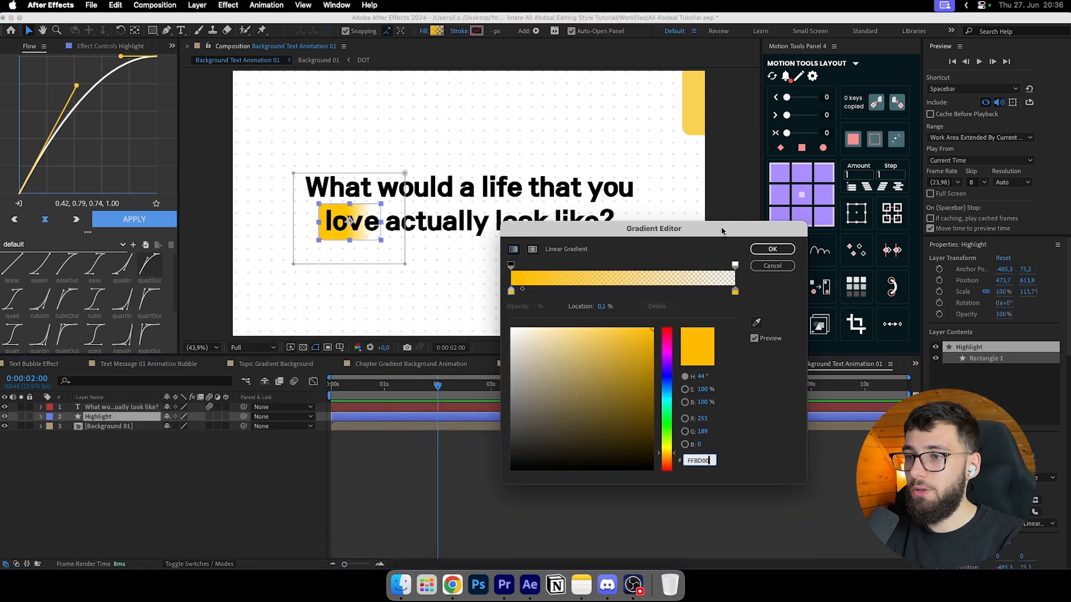
{"action": "left_click_drag", "start_coordinate": [722, 235], "coordinate": [664, 261]}
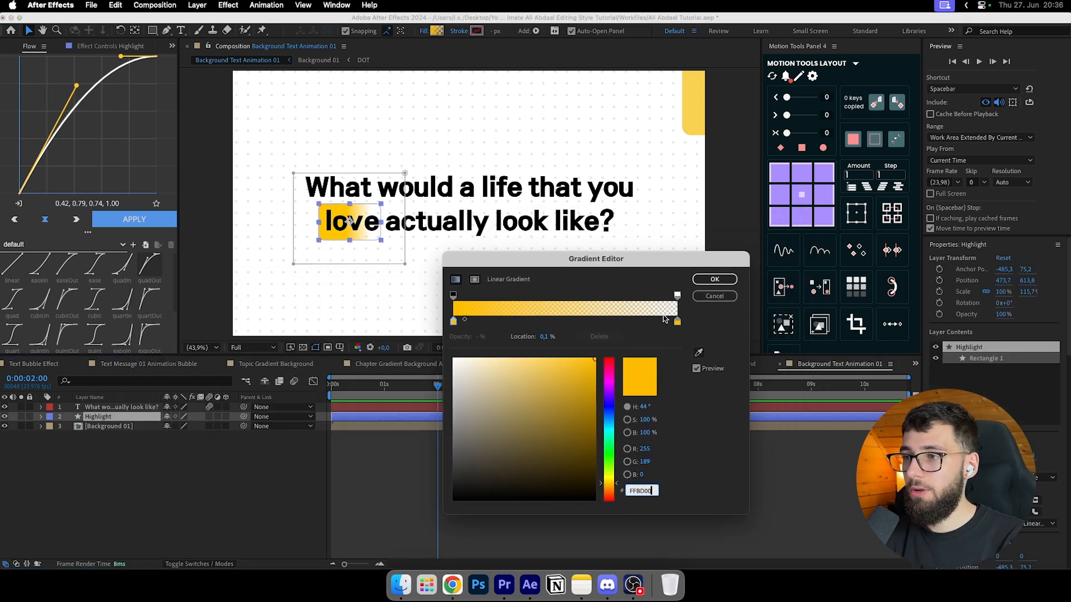
{"action": "left_click", "coordinate": [677, 295]}
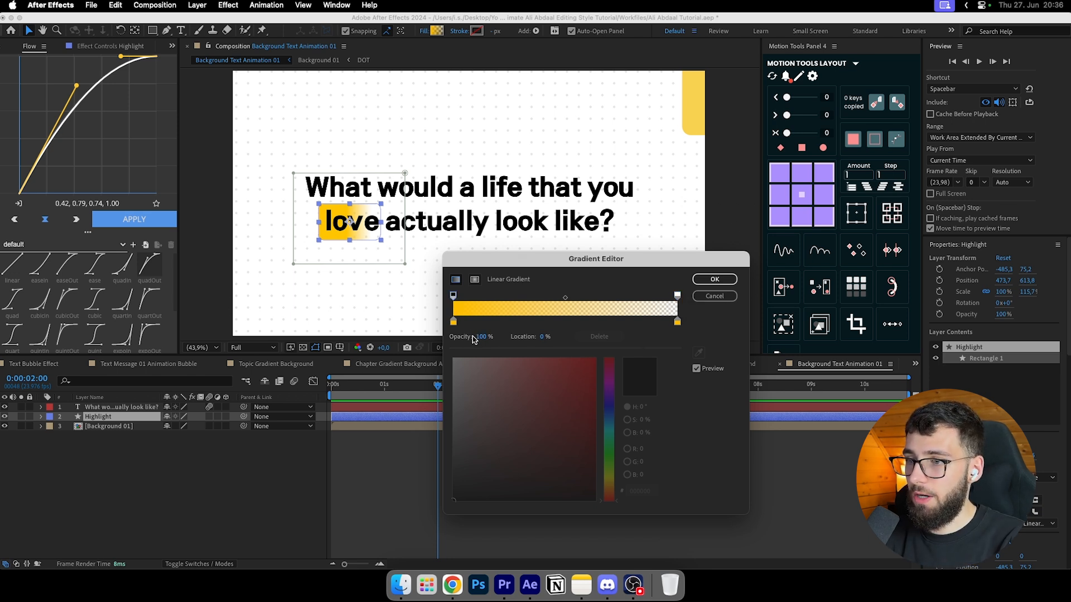
{"action": "left_click", "coordinate": [453, 322]}
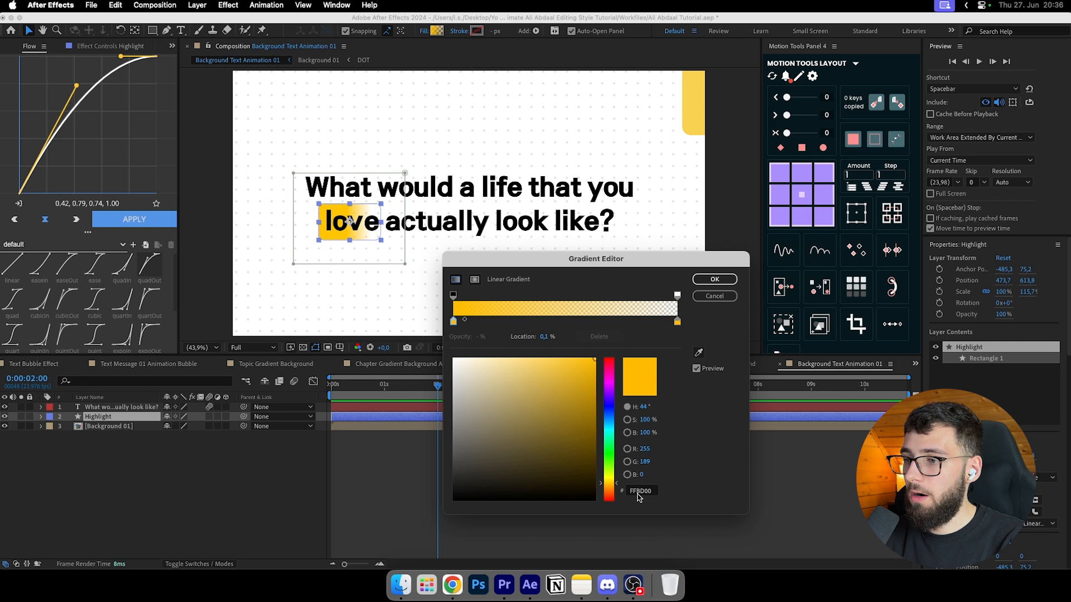
{"action": "left_click", "coordinate": [679, 323]}
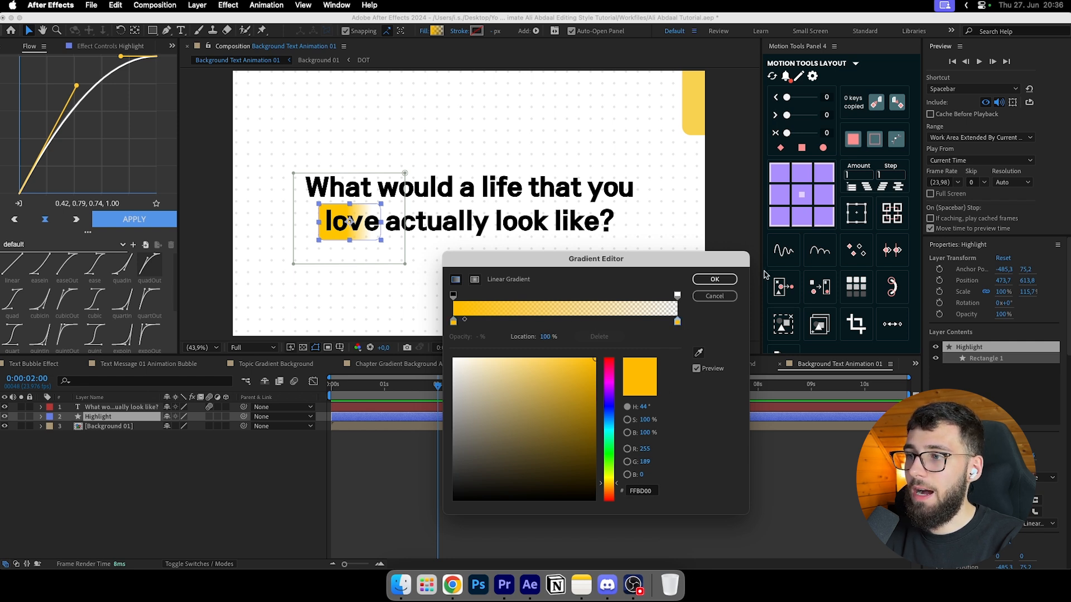
{"action": "left_click", "coordinate": [714, 279]}
Step: Move the start handle of the Highlight's gradient slightly toward the end of "love" and recheck the fill
{"action": "scroll", "coordinate": [335, 226], "scroll_direction": "up", "scroll_amount": 3}
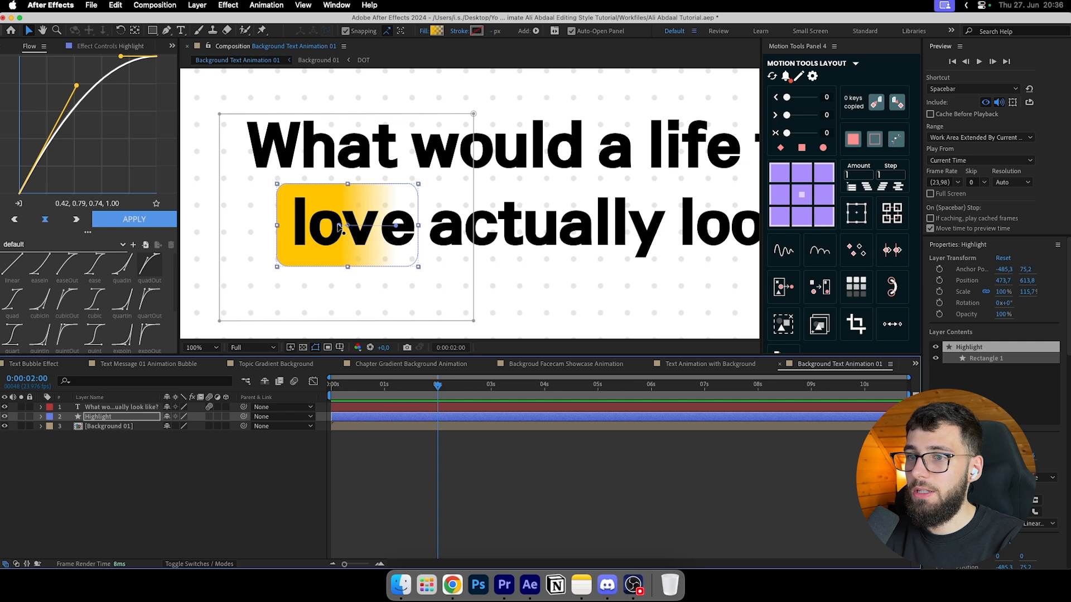
{"action": "scroll", "coordinate": [339, 226], "scroll_direction": "up", "scroll_amount": 2}
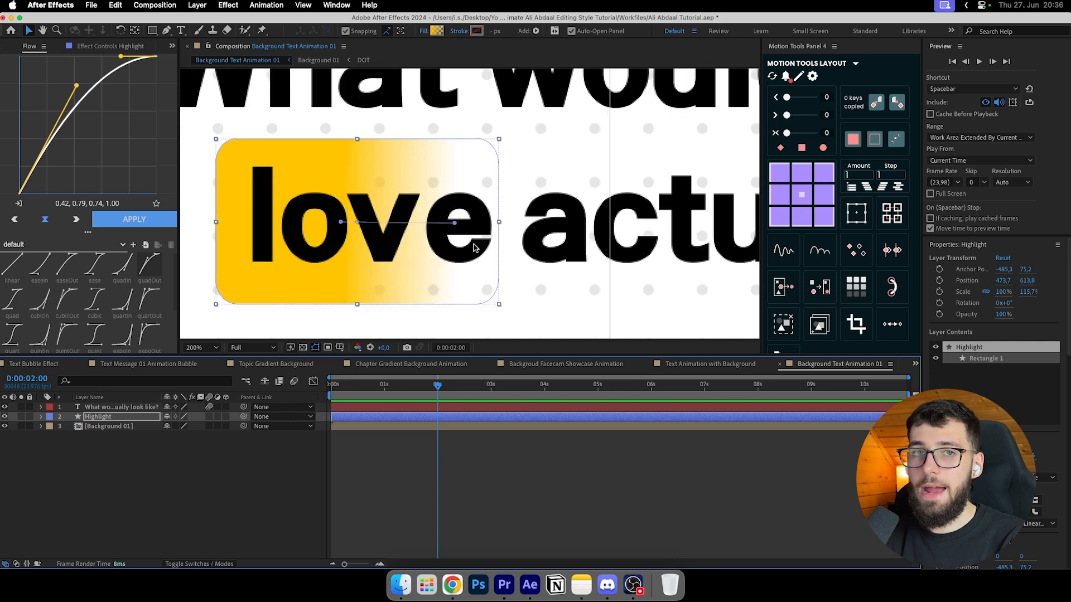
{"action": "scroll", "coordinate": [435, 249], "scroll_direction": "down", "scroll_amount": 2}
{"action": "left_click_drag", "start_coordinate": [388, 236], "coordinate": [441, 234]}
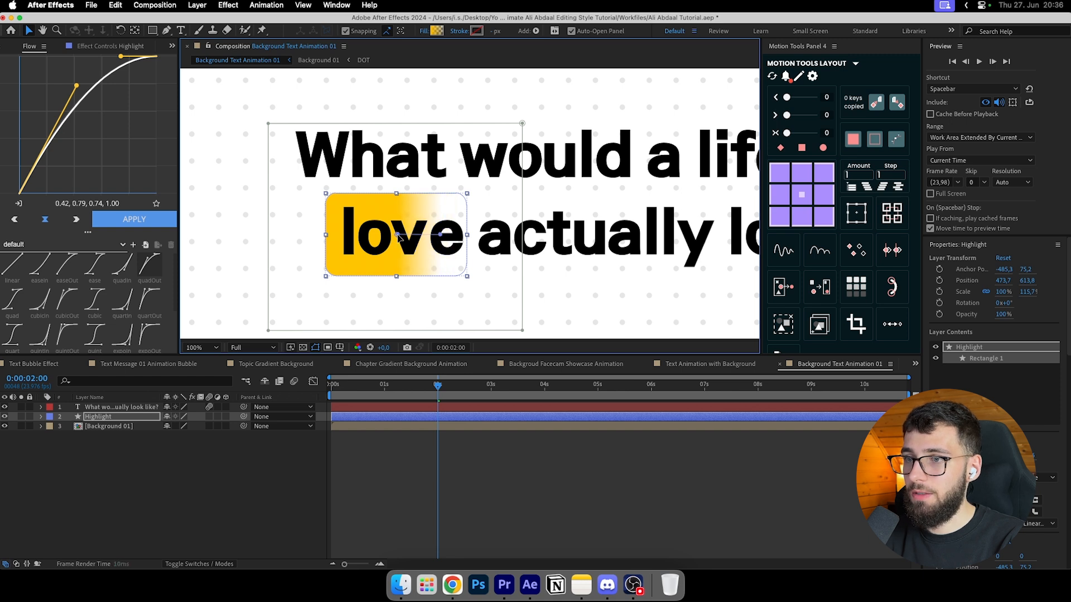
{"action": "left_click", "coordinate": [459, 444]}
{"action": "left_click", "coordinate": [461, 418]}
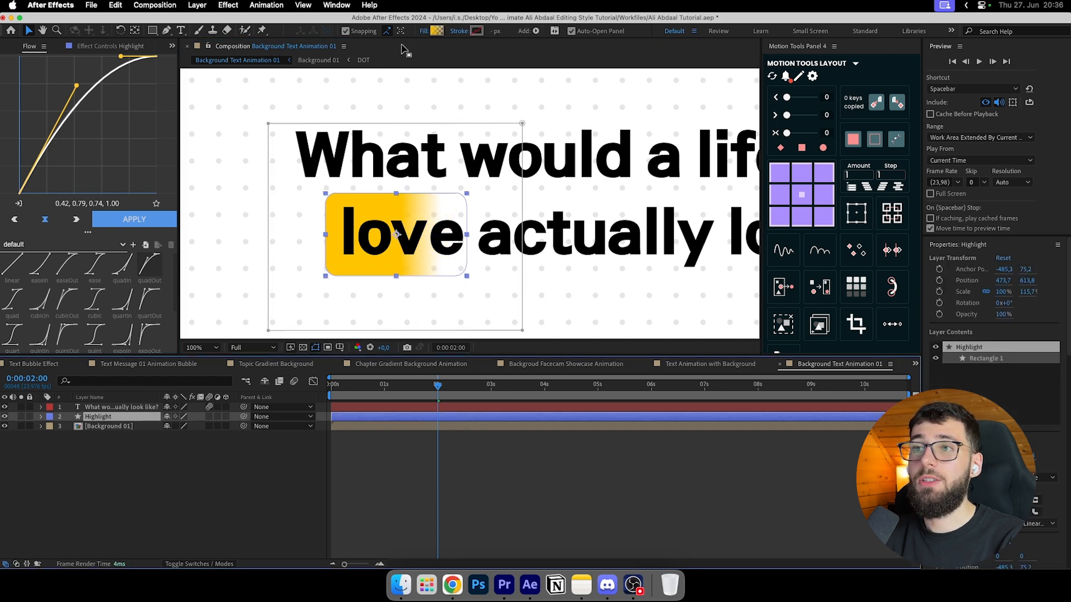
{"action": "left_click", "coordinate": [434, 32]}
{"action": "key", "text": "Escape"}
{"action": "left_click", "coordinate": [466, 448]}
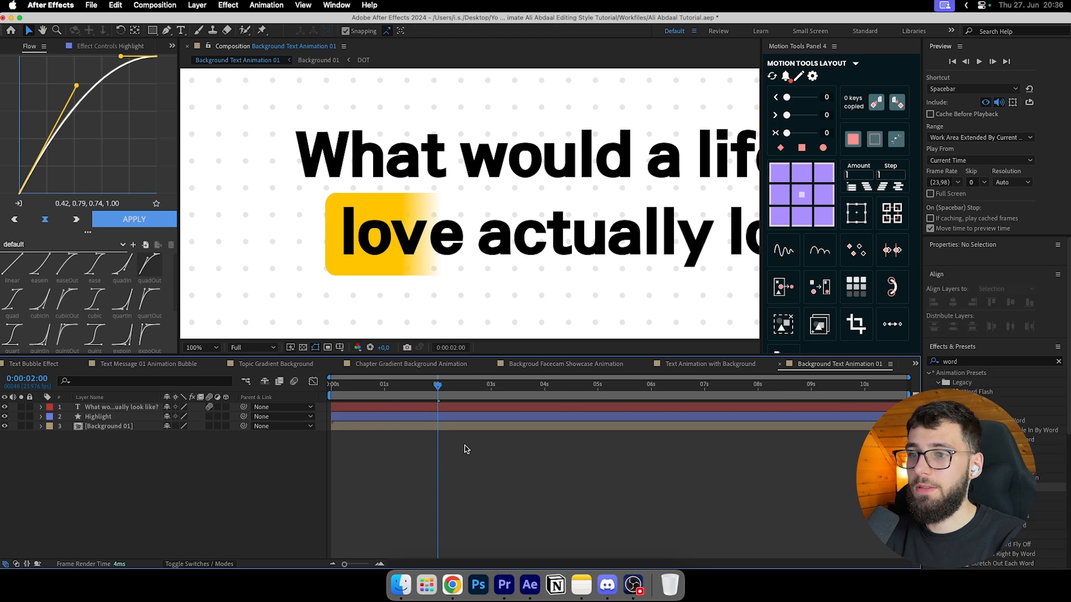
{"action": "scroll", "coordinate": [432, 281], "scroll_direction": "down", "scroll_amount": 2}
{"action": "left_click", "coordinate": [203, 348]}
{"action": "left_click", "coordinate": [211, 372]}
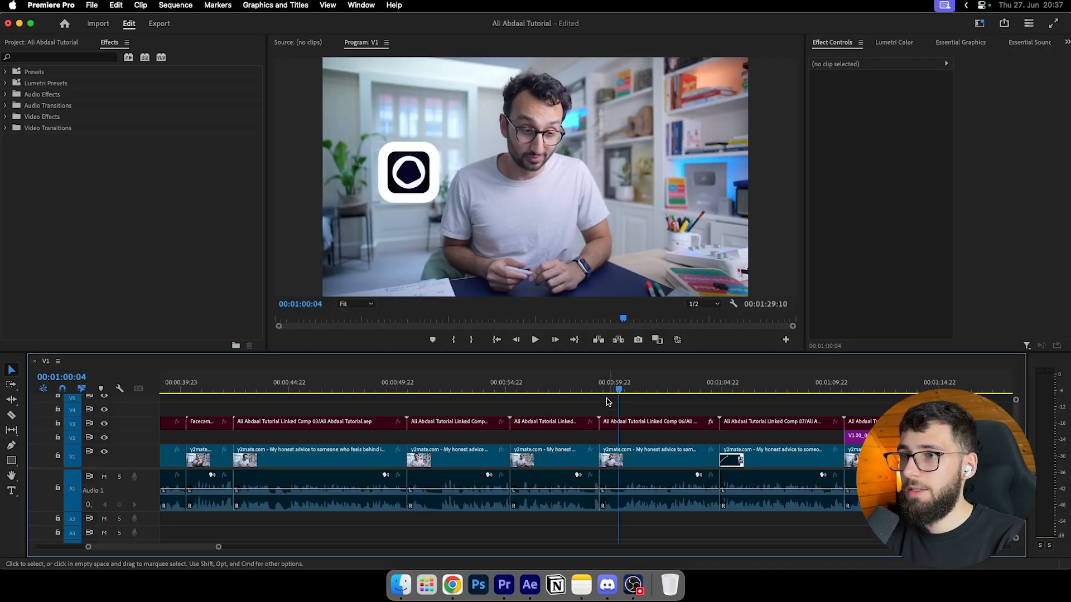
Step: Switch to Premiere Pro and review the app icon pop-up beside the speaker from 00:00:59:08
{"action": "scroll", "coordinate": [401, 413], "scroll_direction": "down", "scroll_amount": 3}
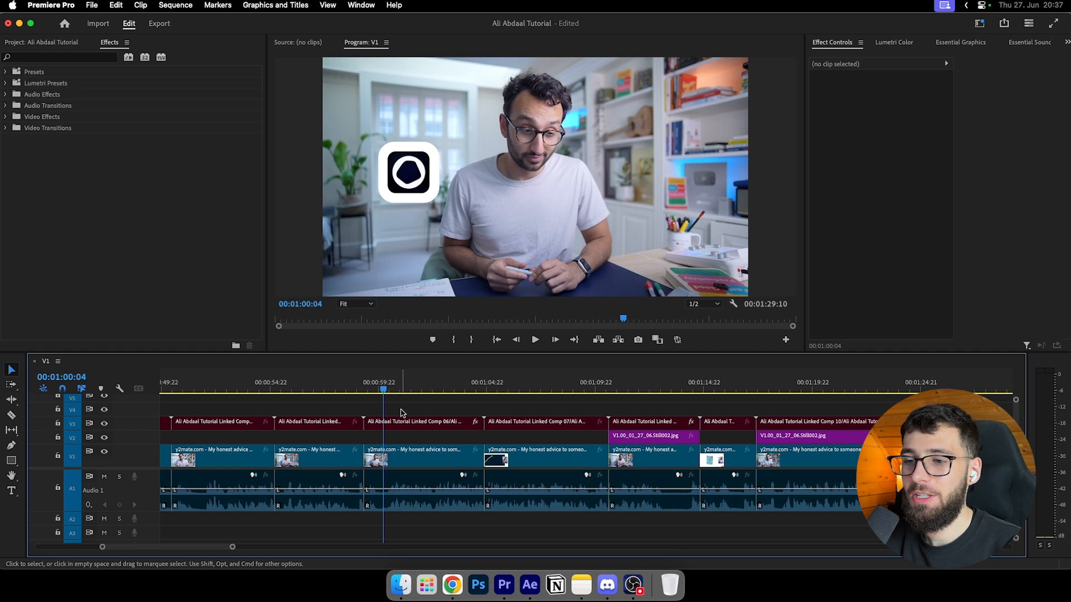
{"action": "mouse_move", "coordinate": [385, 386]}
{"action": "left_mouse_down"}
{"action": "mouse_move", "coordinate": [448, 386]}
{"action": "mouse_move", "coordinate": [366, 385]}
{"action": "left_mouse_up"}
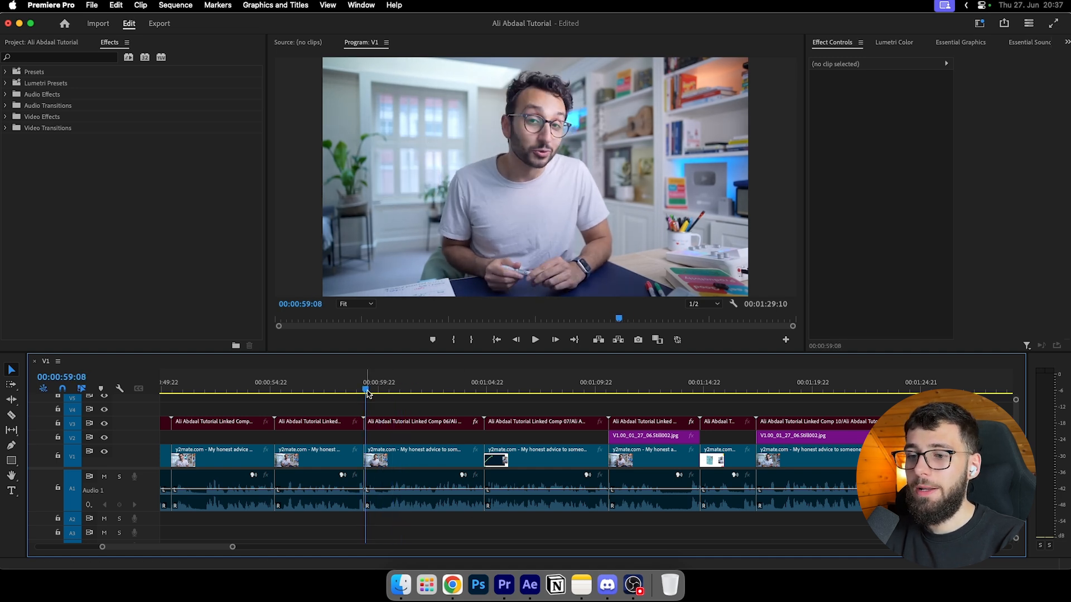
{"action": "key", "text": "space"}
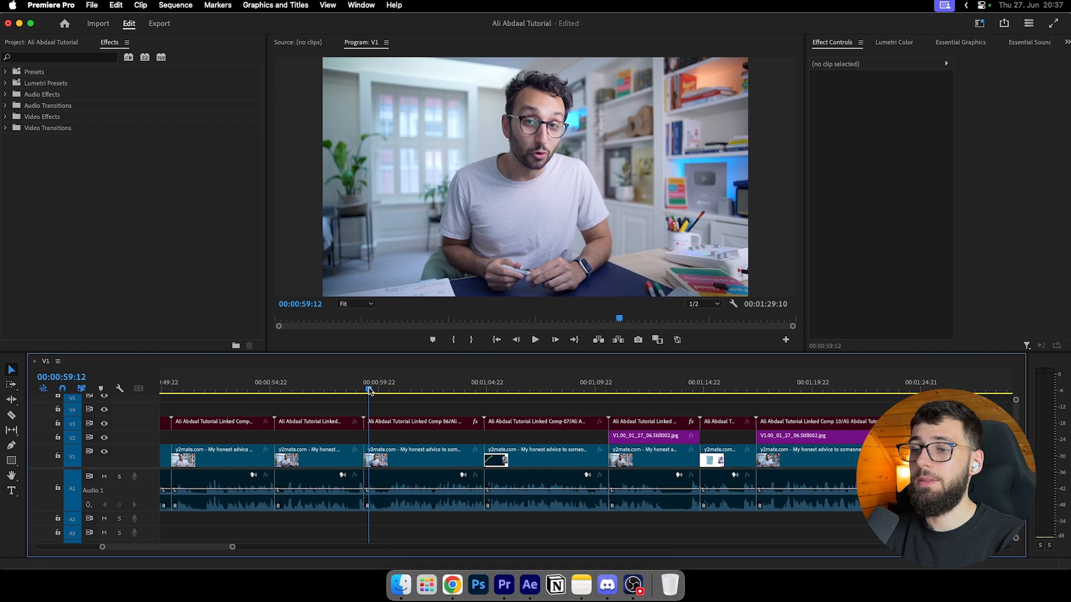
{"action": "left_click", "coordinate": [425, 420]}
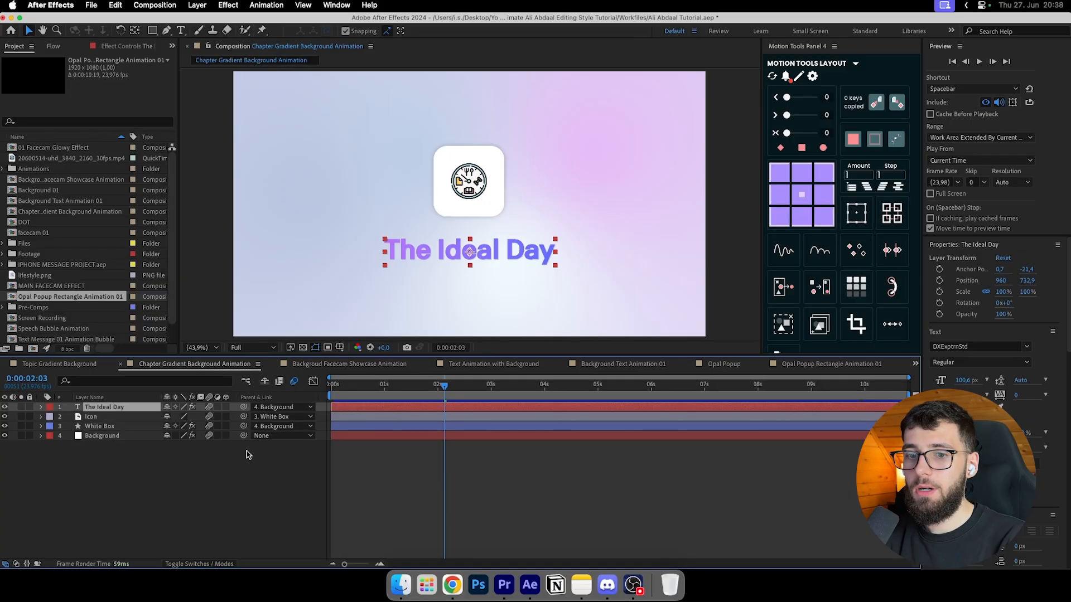
Step: Copy the White Box layer from Chapter Gradient Background Animation into Opal Popup Rectangle Animation 01 and center it in the frame
{"action": "left_click", "coordinate": [248, 455]}
{"action": "left_click", "coordinate": [110, 426]}
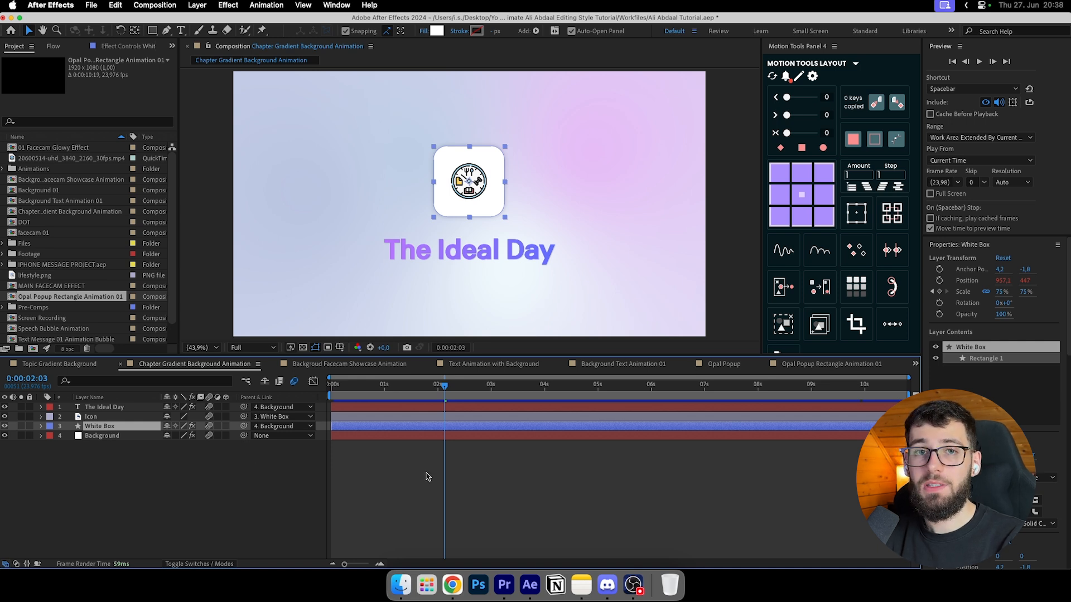
{"action": "left_click", "coordinate": [792, 364]}
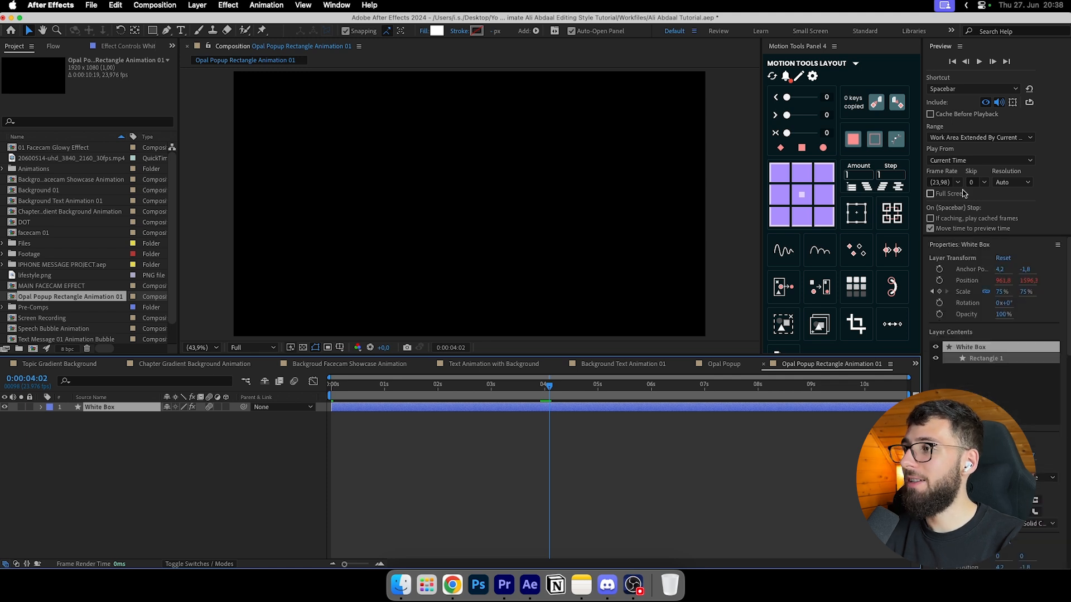
{"action": "scroll", "coordinate": [1005, 355], "scroll_direction": "down", "scroll_amount": 10}
{"action": "left_click", "coordinate": [952, 365]}
{"action": "left_click", "coordinate": [428, 492]}
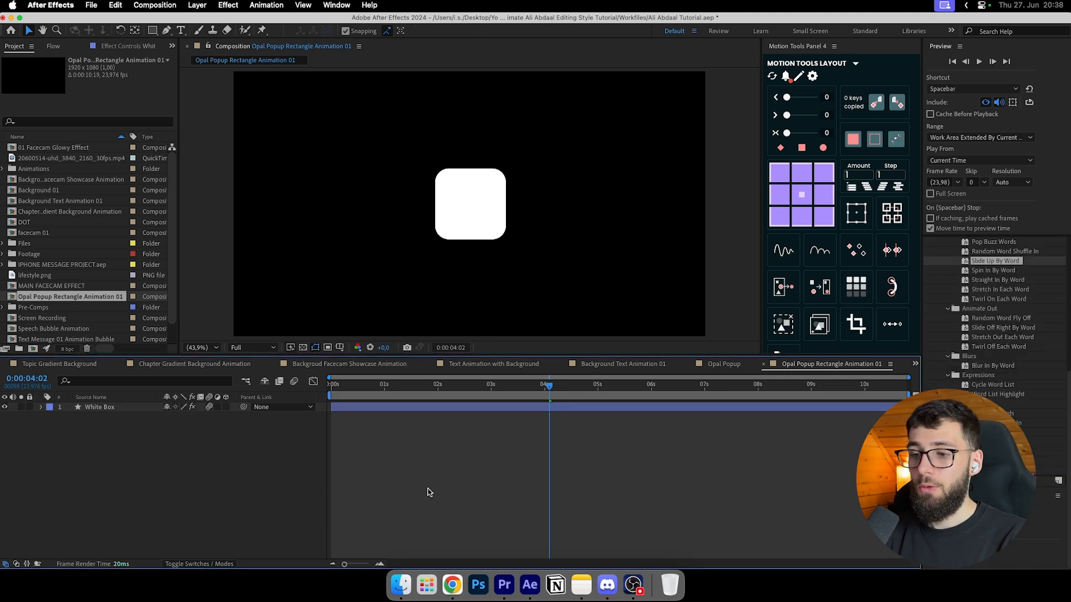
Step: Import images.png from the Graphics folder and place it above the White Box in the composition
{"action": "left_click", "coordinate": [453, 585]}
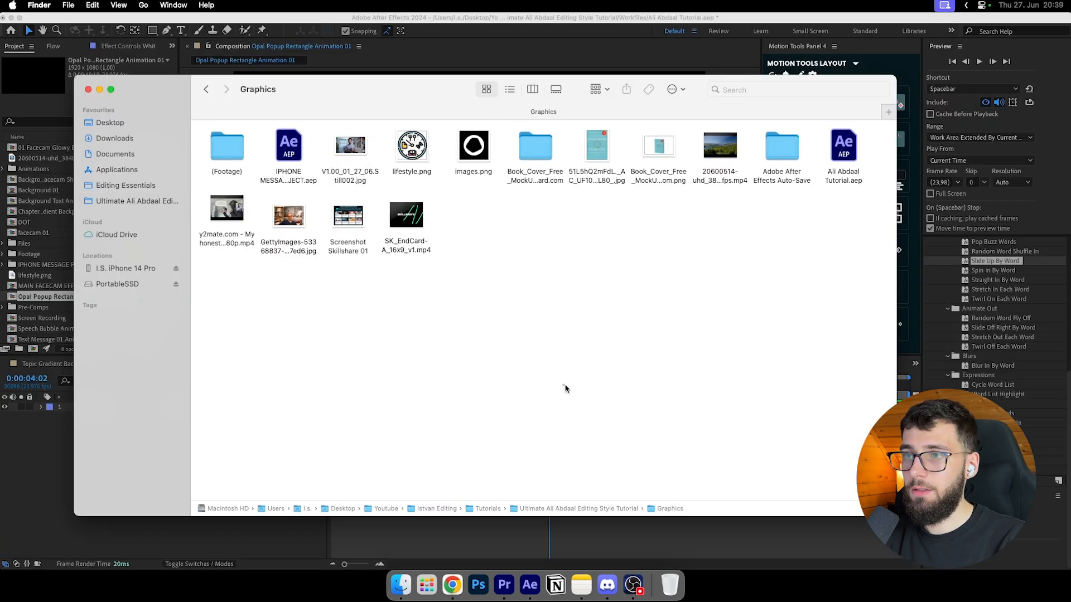
{"action": "left_click_drag", "start_coordinate": [473, 146], "coordinate": [33, 468]}
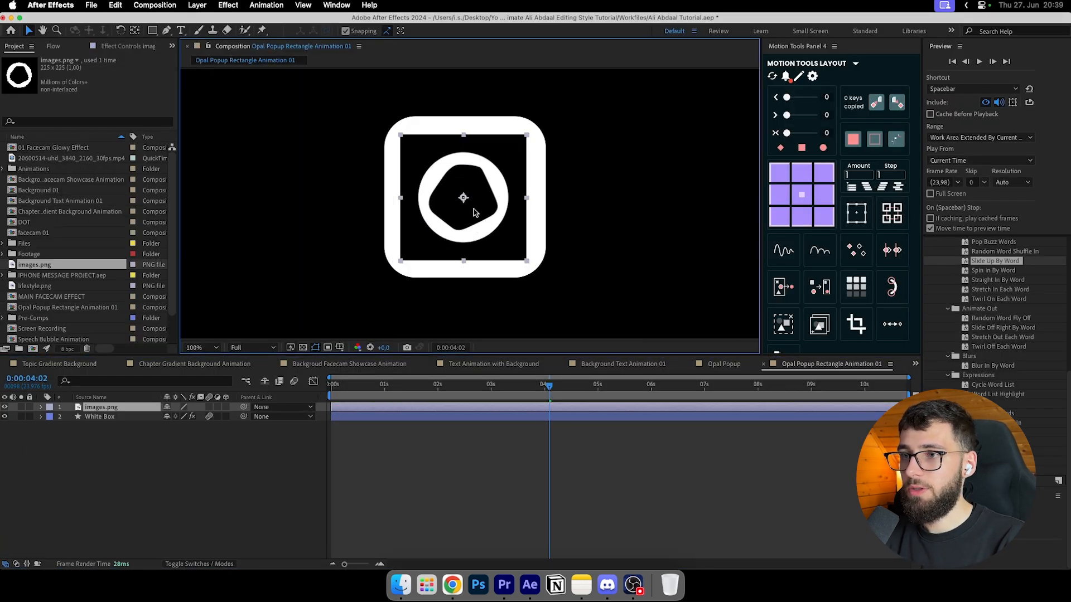
{"action": "left_click", "coordinate": [444, 478]}
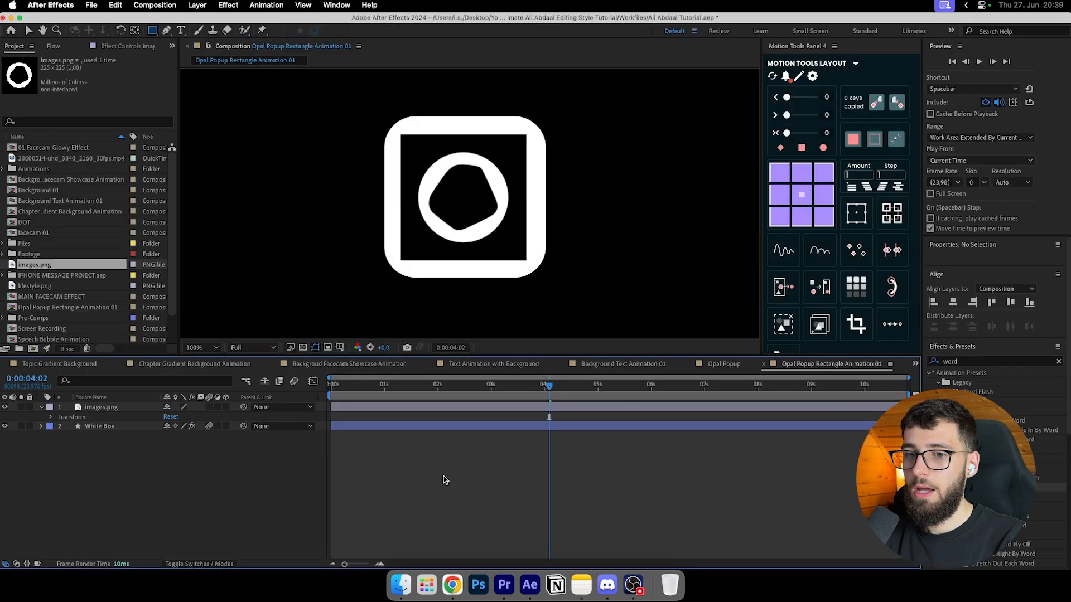
Step: Draw a rectangle about 206 by 202 px over the logo image and give it a solid yellow fill
{"action": "key", "text": "q"}
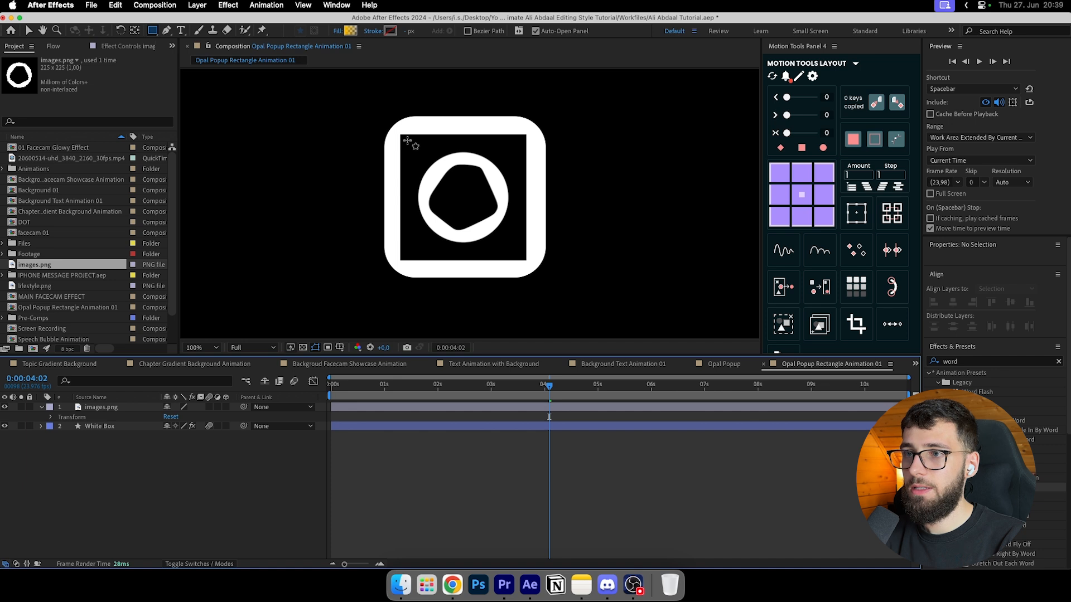
{"action": "left_click_drag", "start_coordinate": [405, 140], "coordinate": [522, 254]}
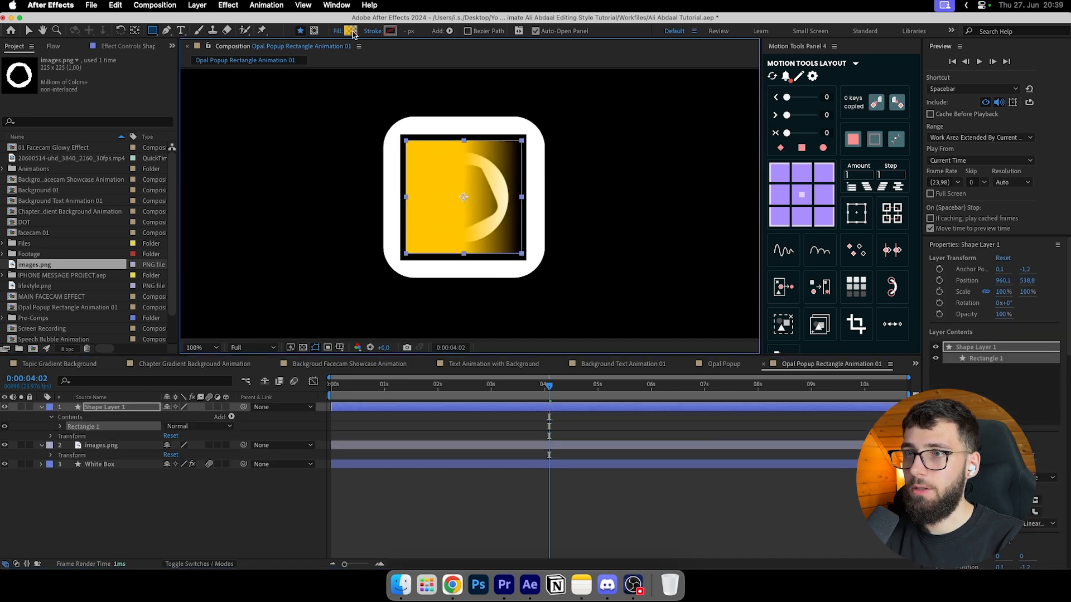
{"action": "left_click", "coordinate": [350, 31]}
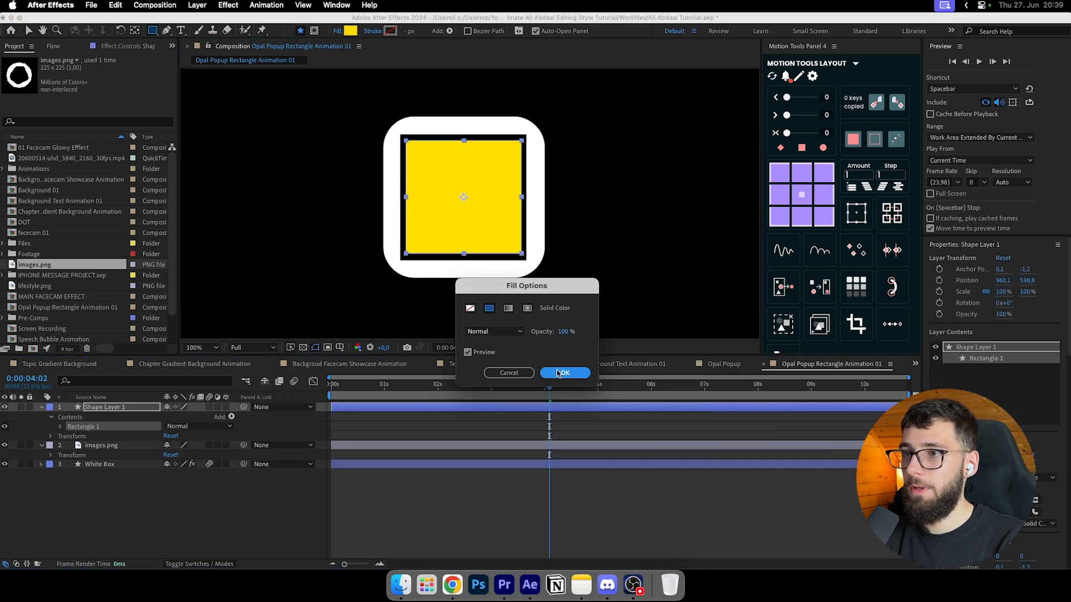
{"action": "left_click", "coordinate": [564, 373]}
Step: Rename the yellow rectangle's layer MASK and set the rectangle's roundness to 31
{"action": "double_click", "coordinate": [103, 409]}
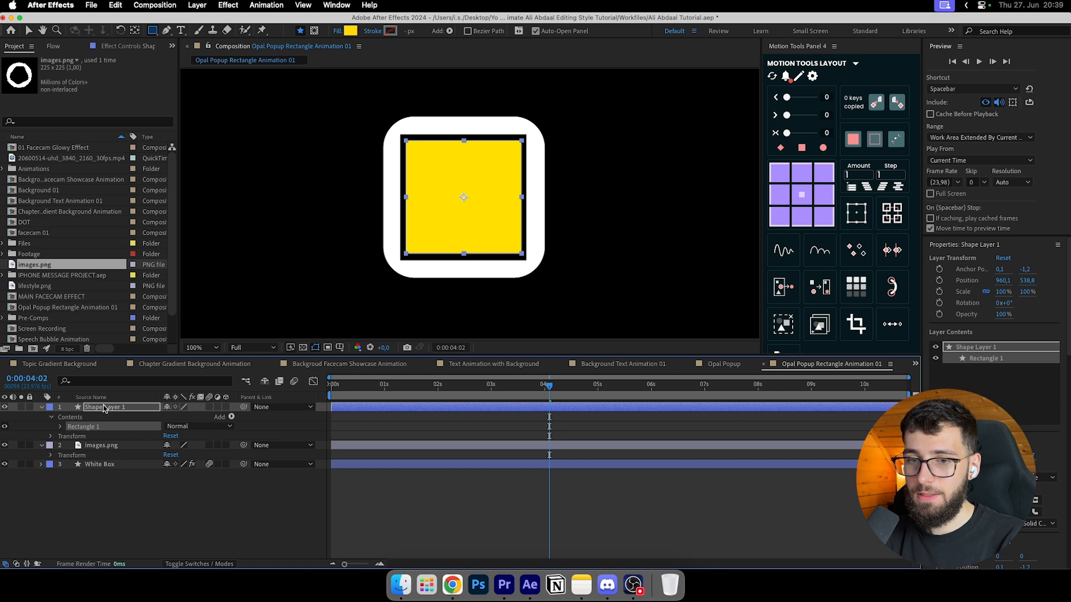
{"action": "right_click", "coordinate": [109, 409]}
{"action": "right_click", "coordinate": [109, 409]}
{"action": "key", "text": "Return"}
{"action": "type", "text": "MASK"}
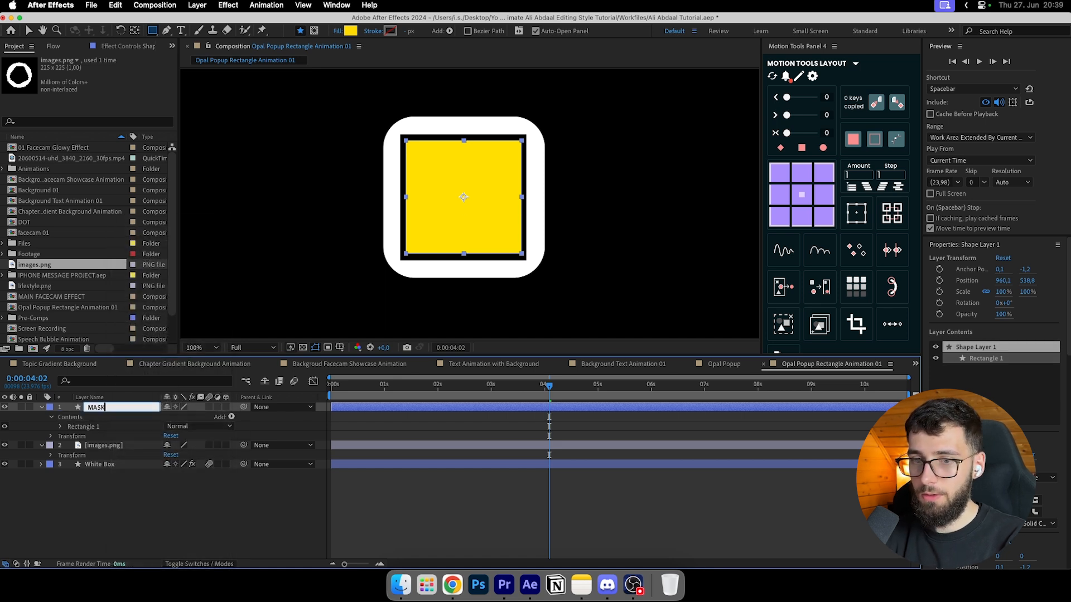
{"action": "left_click", "coordinate": [155, 542]}
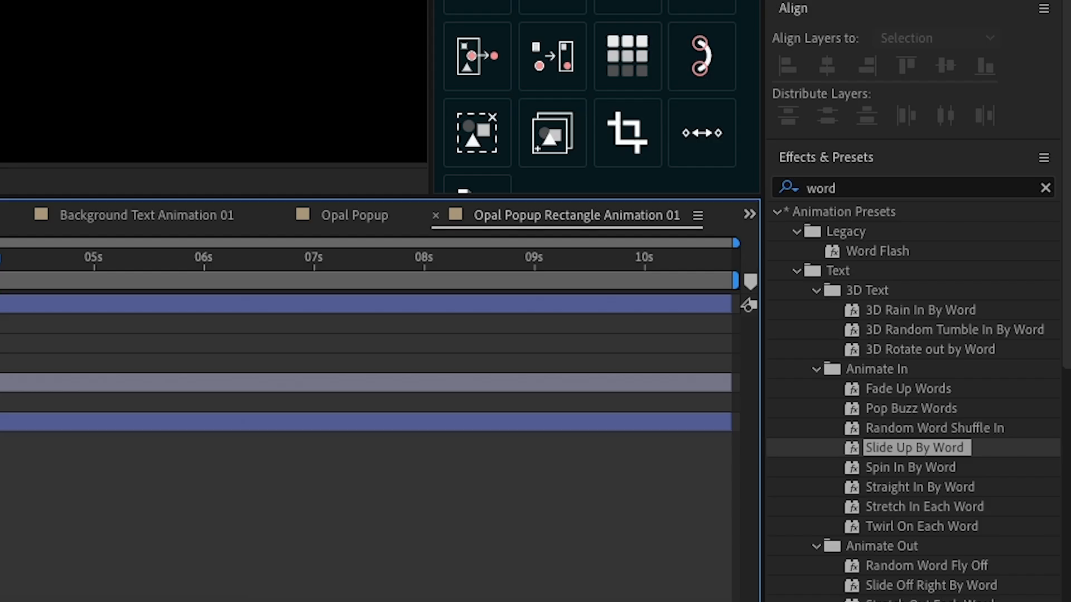
{"action": "left_click", "coordinate": [446, 408]}
{"action": "left_click", "coordinate": [852, 1]}
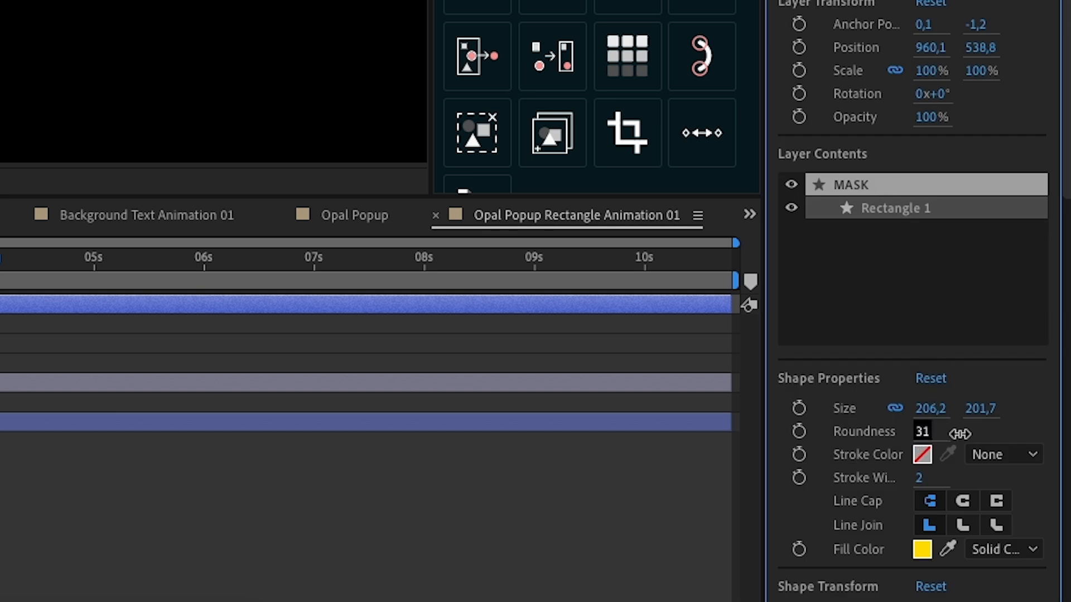
Step: Move the MASK layer below the images.png layer, rename the image layer Opal Logo, and collapse both layers
{"action": "left_click_drag", "start_coordinate": [102, 407], "coordinate": [102, 457]}
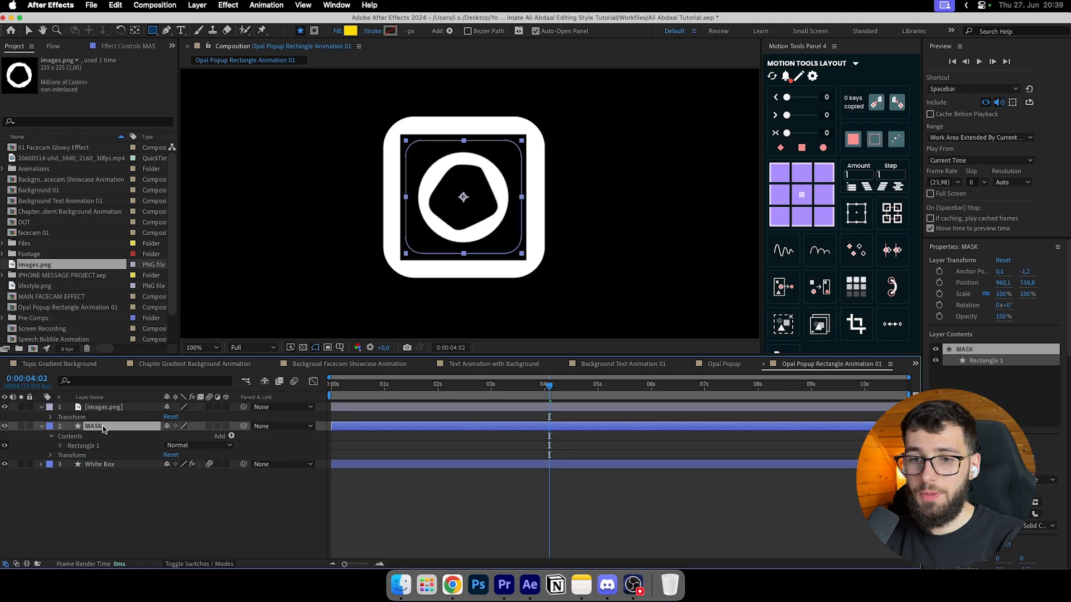
{"action": "right_click", "coordinate": [103, 408]}
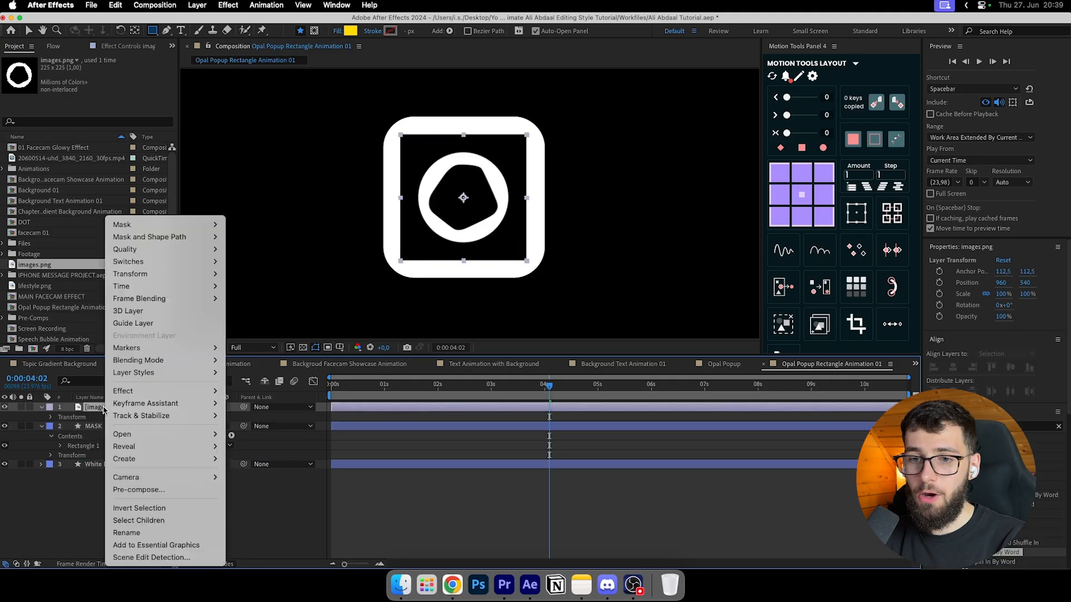
{"action": "left_click", "coordinate": [155, 533]}
{"action": "type", "text": "Opal Logo"}
{"action": "key", "text": "Return"}
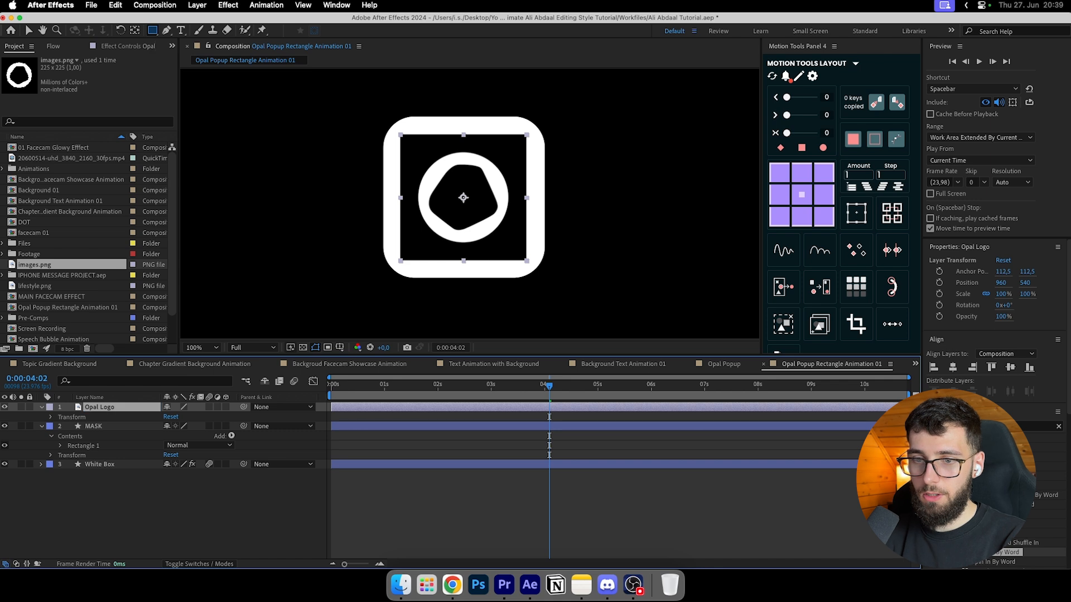
{"action": "left_click", "coordinate": [97, 475]}
{"action": "left_click", "coordinate": [41, 426]}
{"action": "left_click", "coordinate": [41, 407]}
Step: Set MASK as the track matte of the Opal Logo layer, undoing and redoing it to compare the rounded corners
{"action": "left_click", "coordinate": [120, 407]}
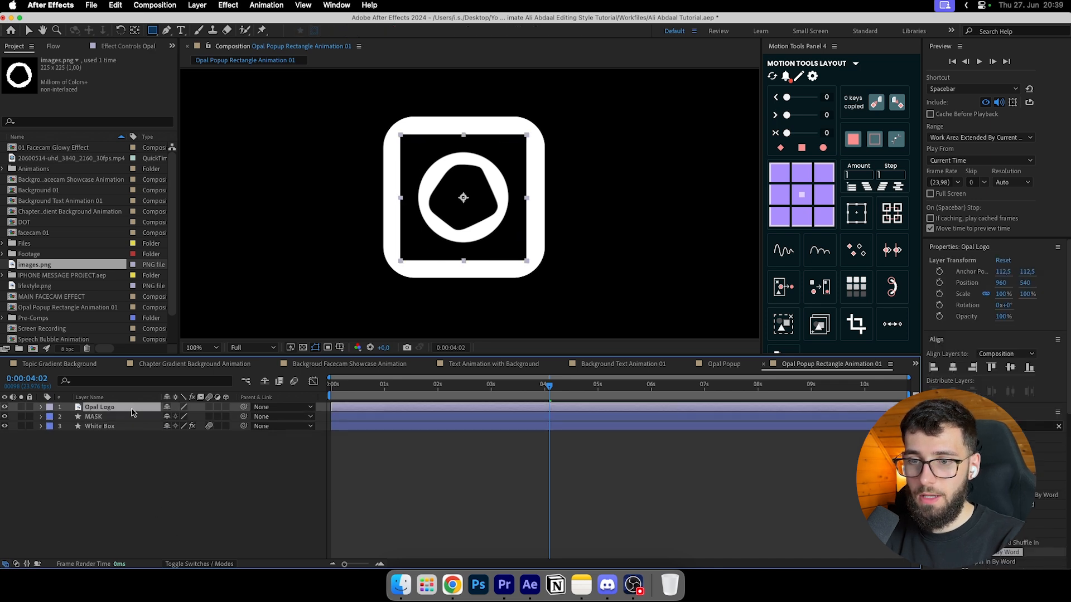
{"action": "left_click", "coordinate": [200, 563]}
{"action": "left_click", "coordinate": [203, 440]}
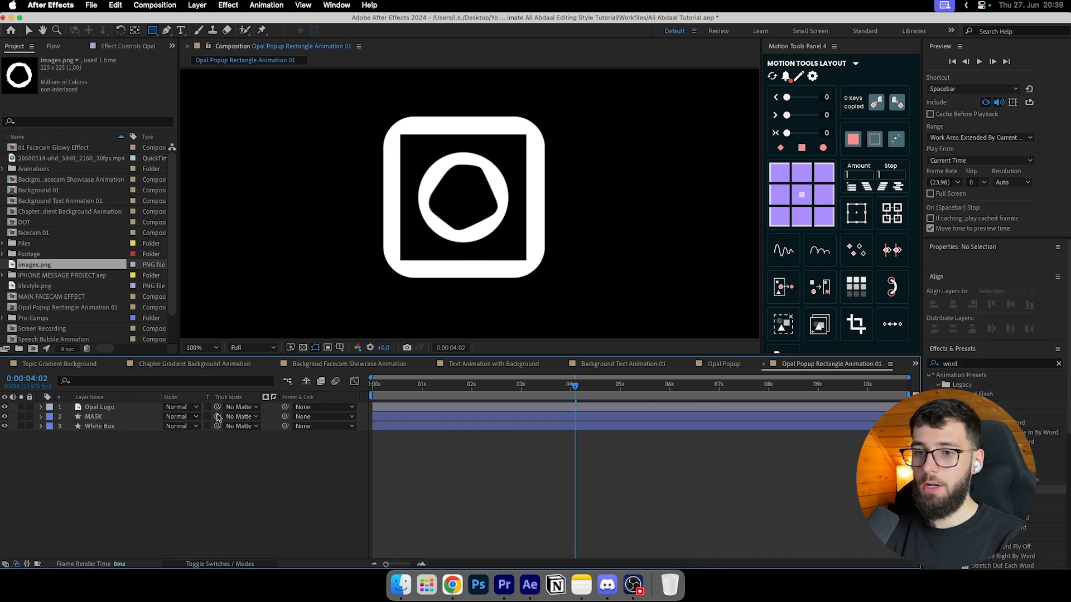
{"action": "left_click_drag", "start_coordinate": [217, 407], "coordinate": [95, 418]}
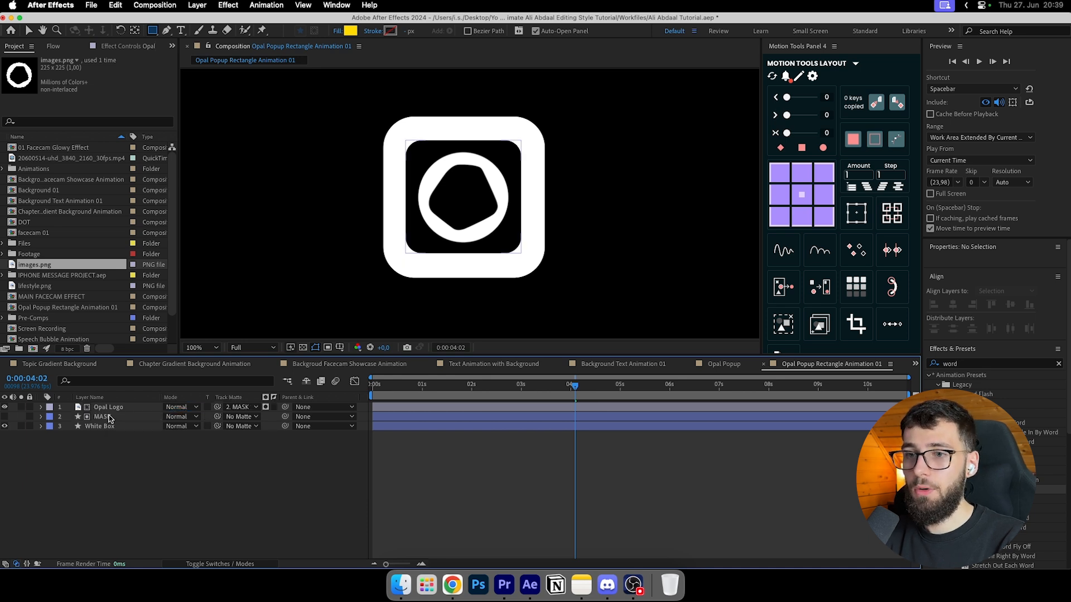
{"action": "key", "text": "v"}
{"action": "key", "text": "super+z"}
{"action": "key", "text": "super+shift+z"}
{"action": "key", "text": "super+z"}
{"action": "key", "text": "super+shift+z"}
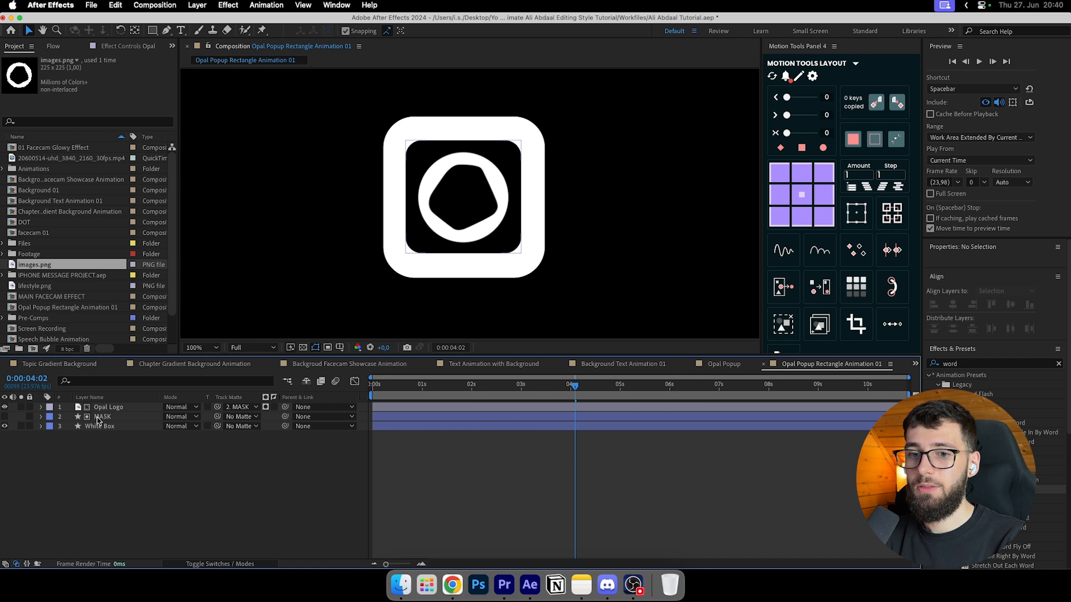
Step: Scale the MASK layer to 108% and enlarge the Opal Logo slightly so it fills more of the white box
{"action": "left_click", "coordinate": [106, 407]}
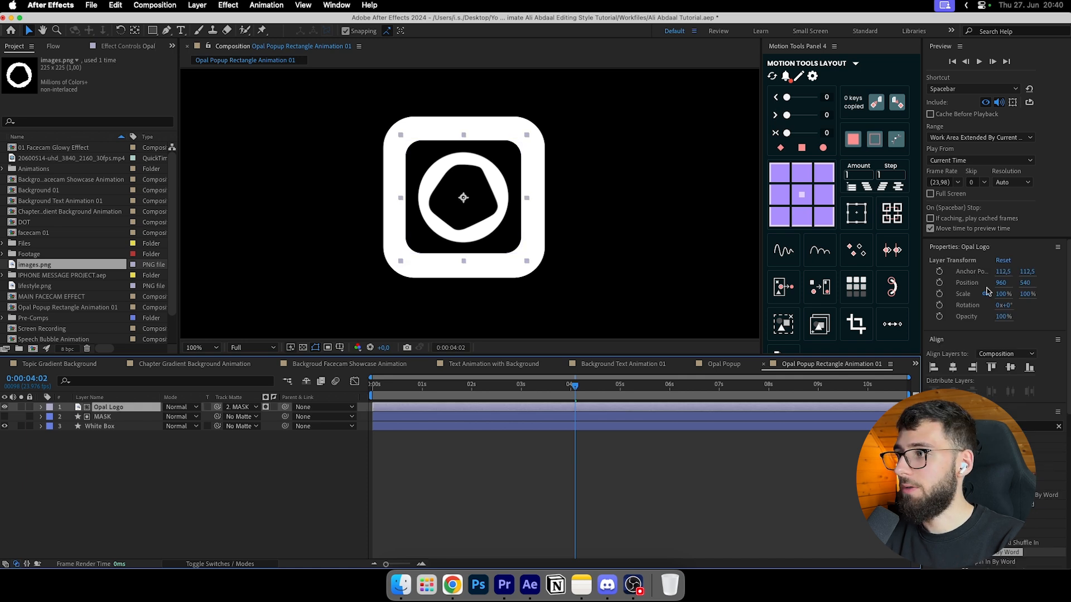
{"action": "left_click_drag", "start_coordinate": [1025, 283], "coordinate": [1020, 304]}
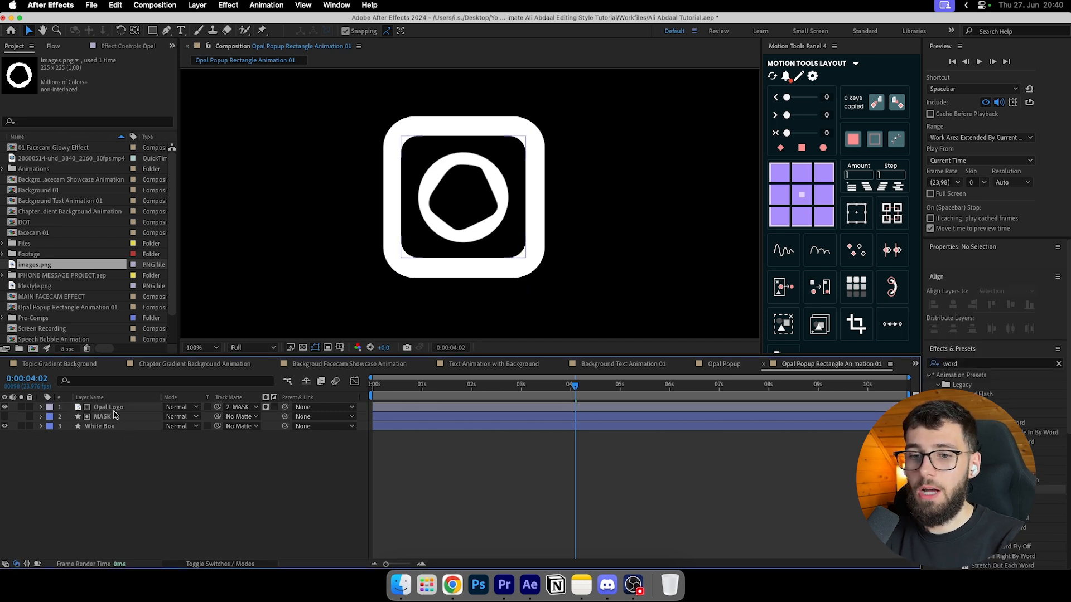
{"action": "left_click", "coordinate": [478, 411]}
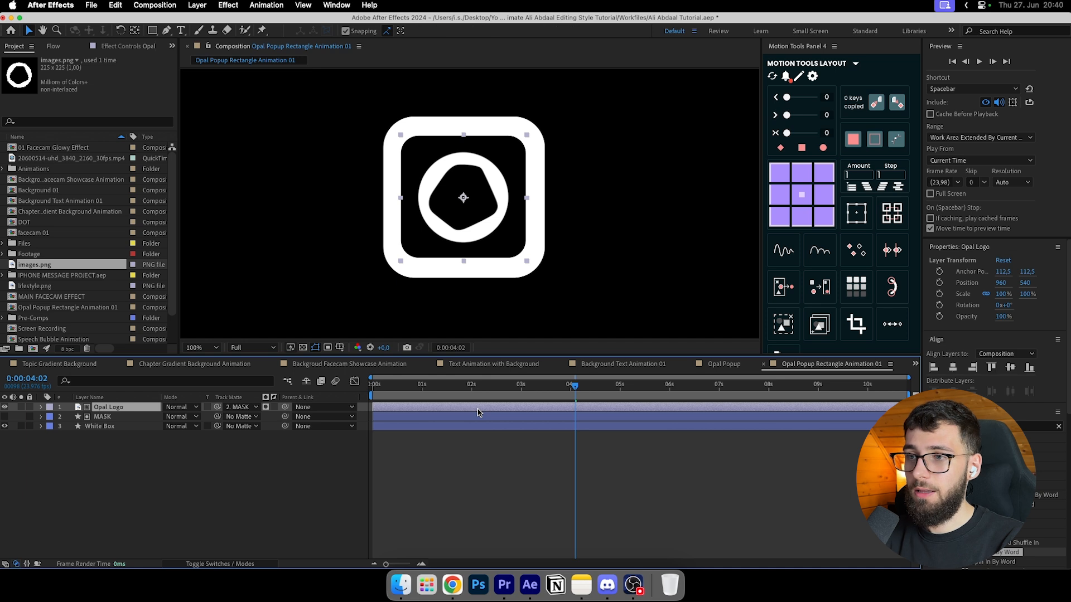
{"action": "left_click_drag", "start_coordinate": [1004, 294], "coordinate": [1012, 292]}
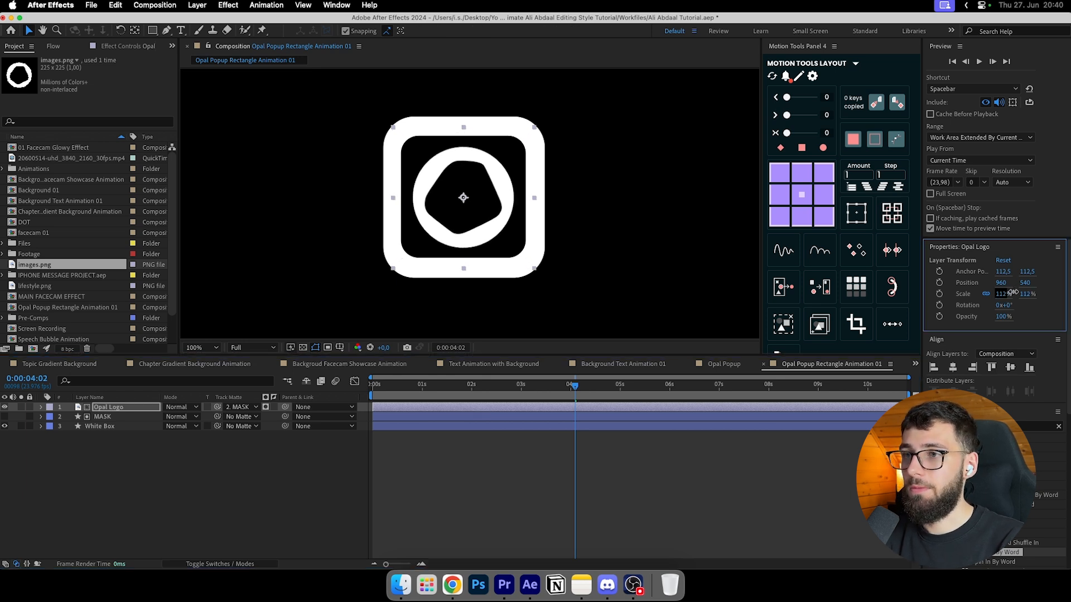
{"action": "left_click", "coordinate": [554, 478]}
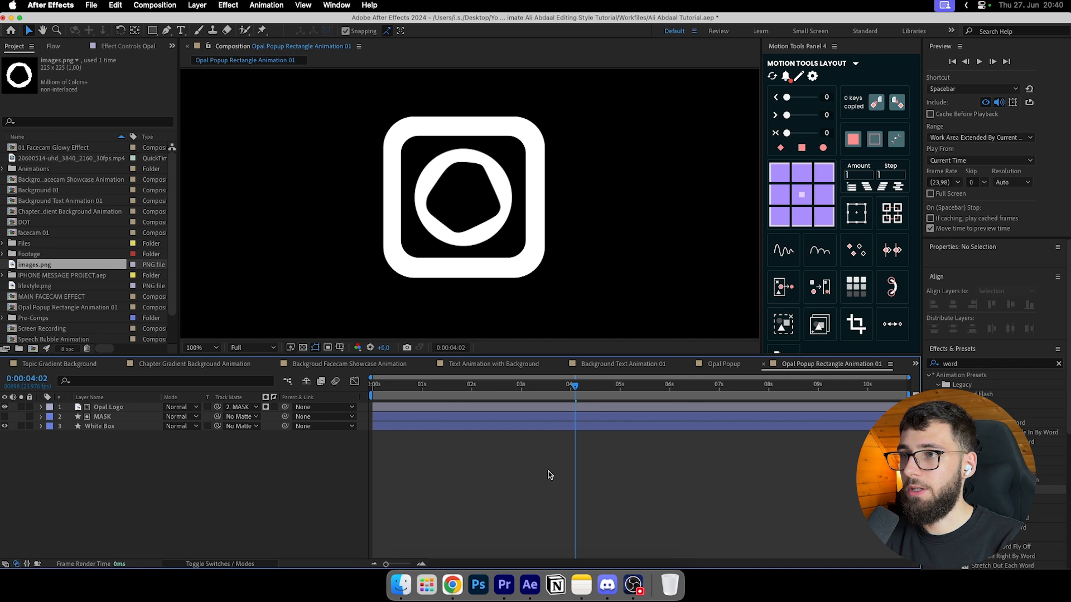
{"action": "left_click", "coordinate": [478, 417]}
{"action": "key", "text": "Return"}
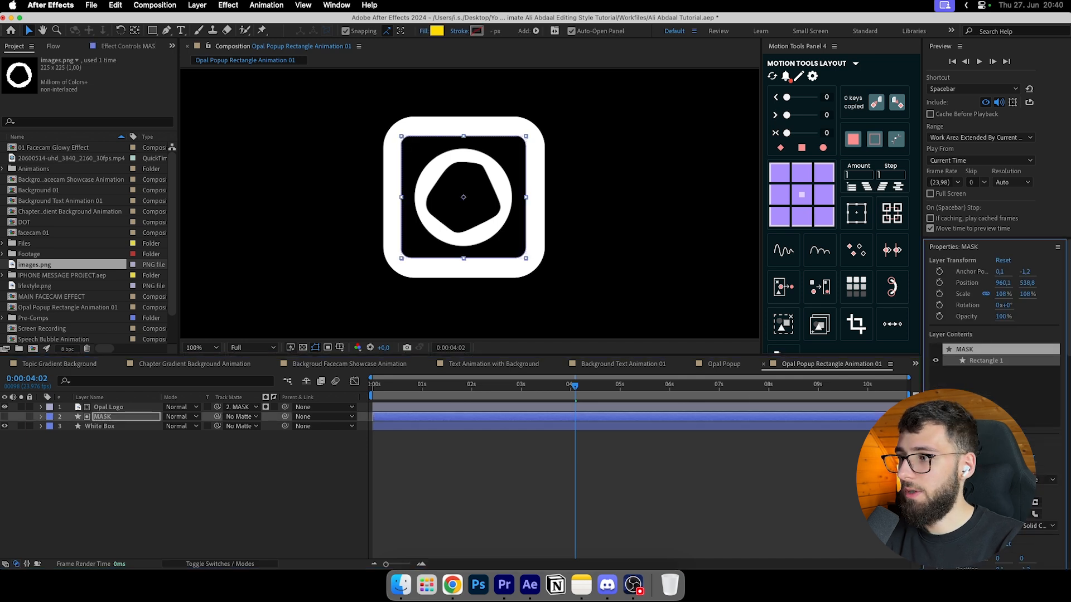
{"action": "left_click", "coordinate": [964, 246]}
{"action": "left_click", "coordinate": [965, 246]}
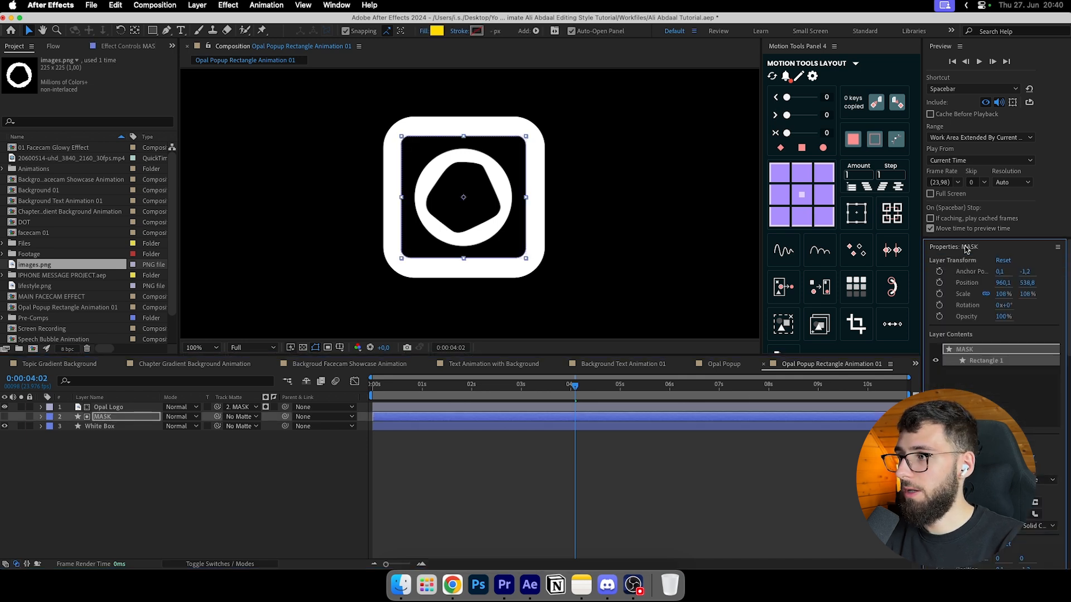
{"action": "left_click", "coordinate": [584, 497]}
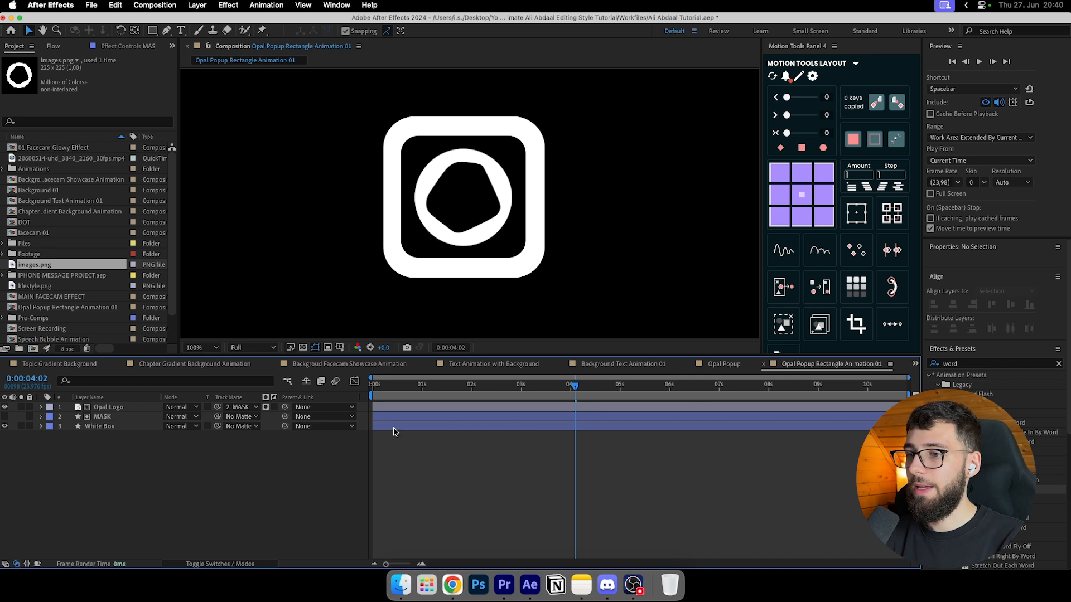
Step: Parent both the Opal Logo and MASK layers to the White Box layer
{"action": "left_click", "coordinate": [132, 418]}
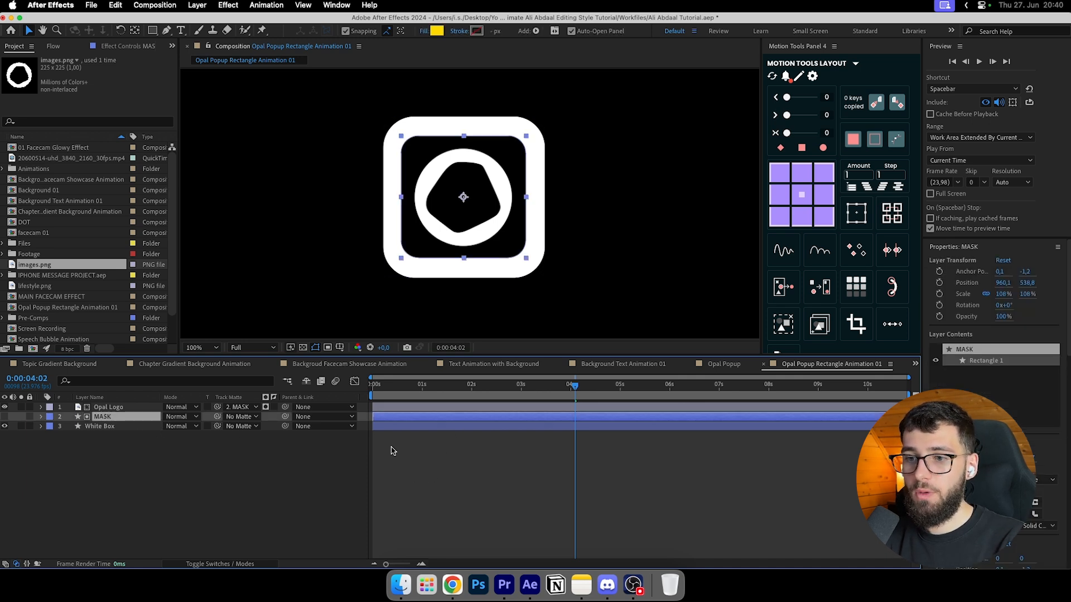
{"action": "left_click", "coordinate": [142, 408], "text": "shift"}
{"action": "left_click_drag", "start_coordinate": [285, 417], "coordinate": [114, 428]}
{"action": "left_click", "coordinate": [126, 449]}
Step: Fit the whole composition in the viewer and preview the app icon's movement from near the start
{"action": "left_click_drag", "start_coordinate": [502, 387], "coordinate": [694, 394]}
{"action": "left_click", "coordinate": [202, 347]}
{"action": "left_click", "coordinate": [206, 372]}
{"action": "left_click_drag", "start_coordinate": [561, 385], "coordinate": [412, 385]}
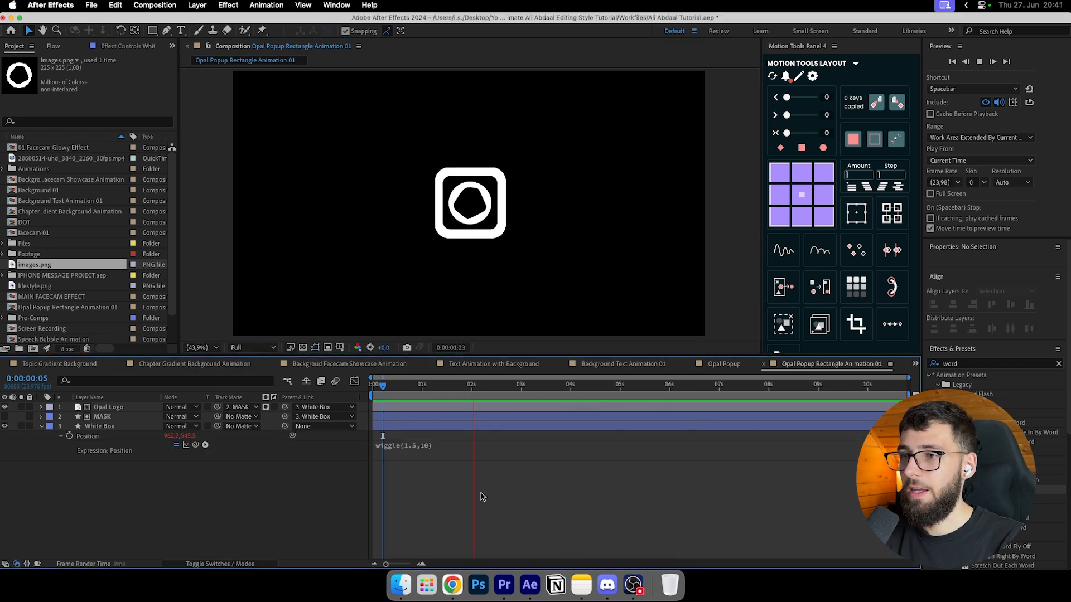
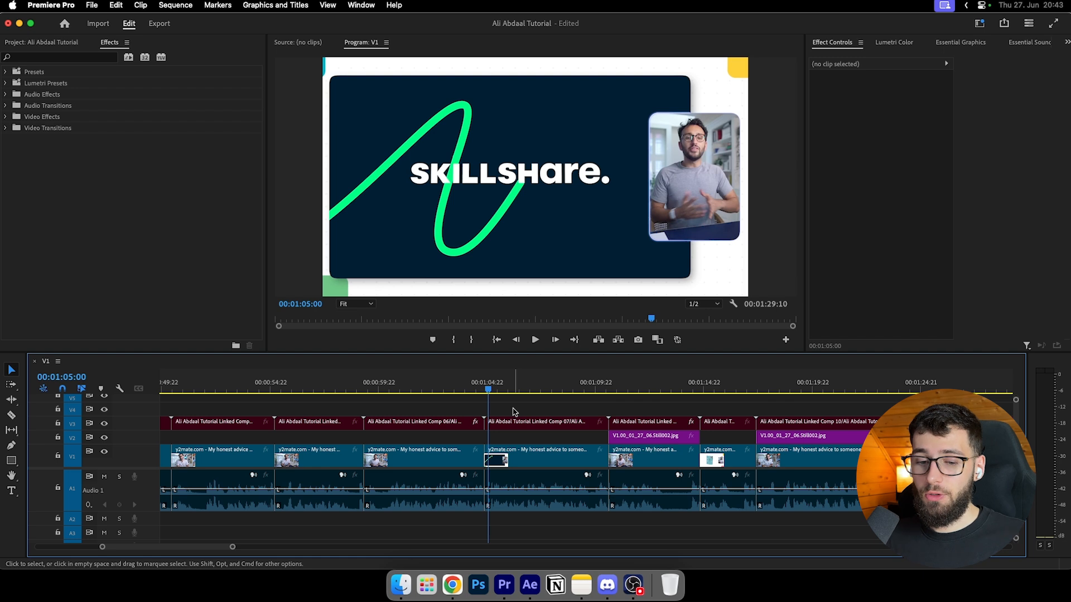
Step: Switch to Premiere Pro and review the Skillshare graphic and facecam animation around 00:01:05:00
{"action": "left_click_drag", "start_coordinate": [488, 387], "coordinate": [488, 388]}
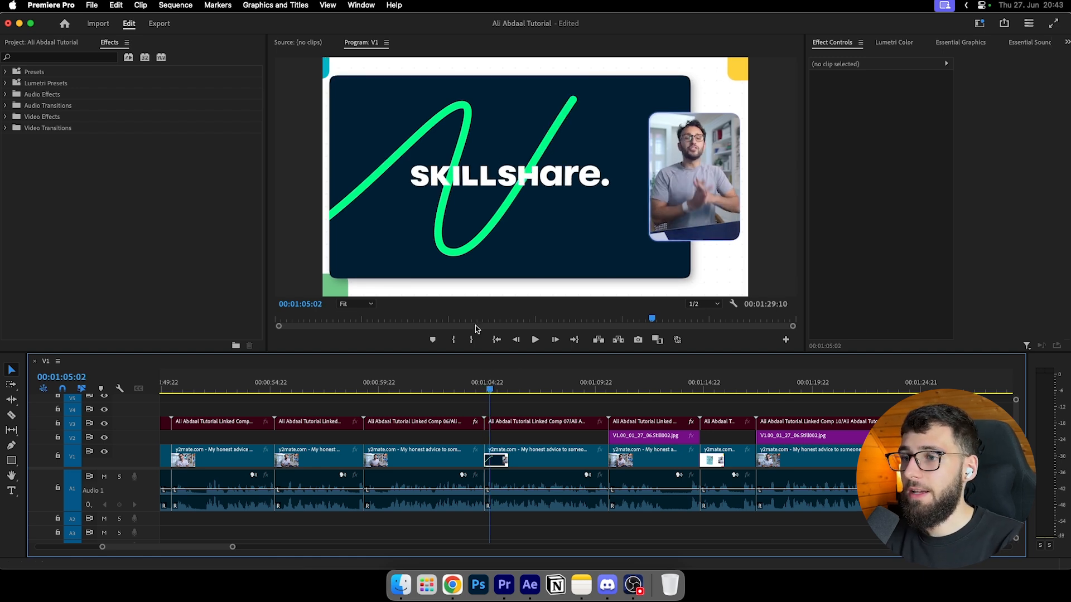
{"action": "key", "text": "shift+Right"}
{"action": "key", "text": "shift+Right"}
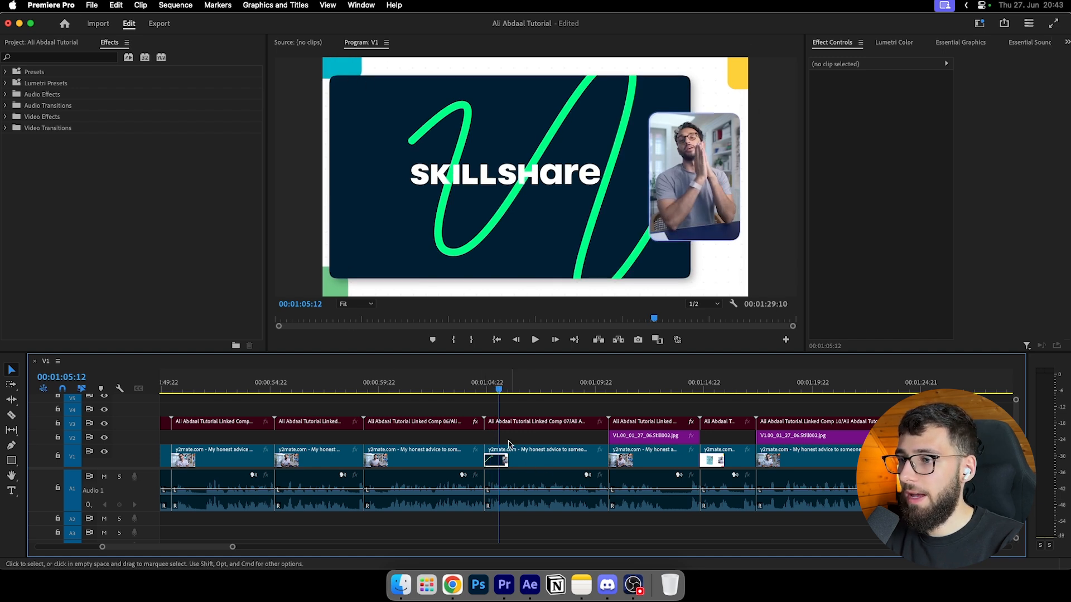
{"action": "key", "text": "space"}
{"action": "key", "text": "space"}
{"action": "left_click_drag", "start_coordinate": [518, 390], "coordinate": [485, 391]}
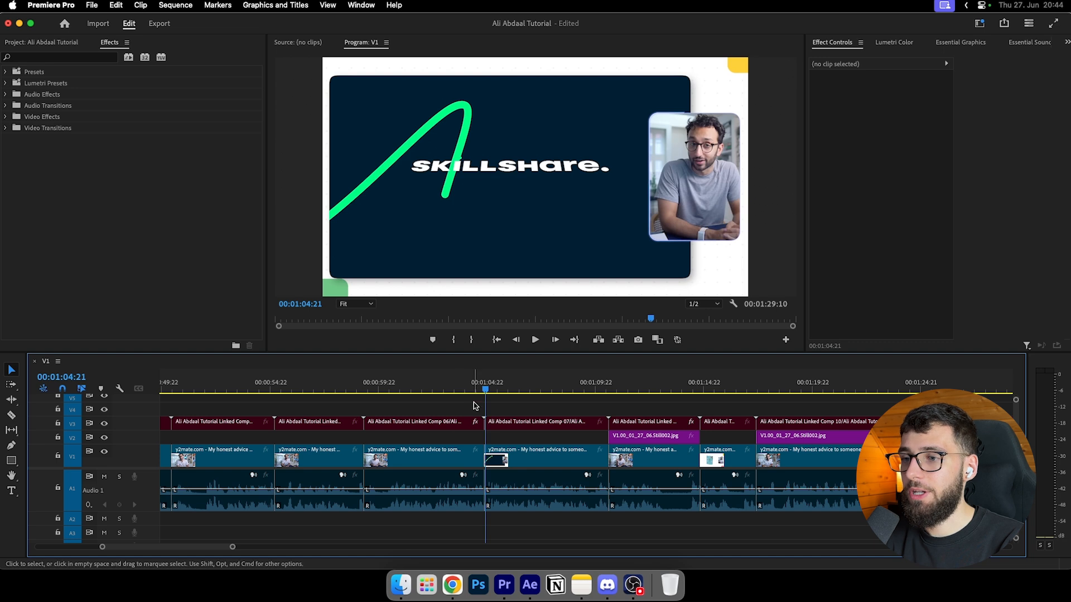
{"action": "left_click_drag", "start_coordinate": [487, 390], "coordinate": [505, 396]}
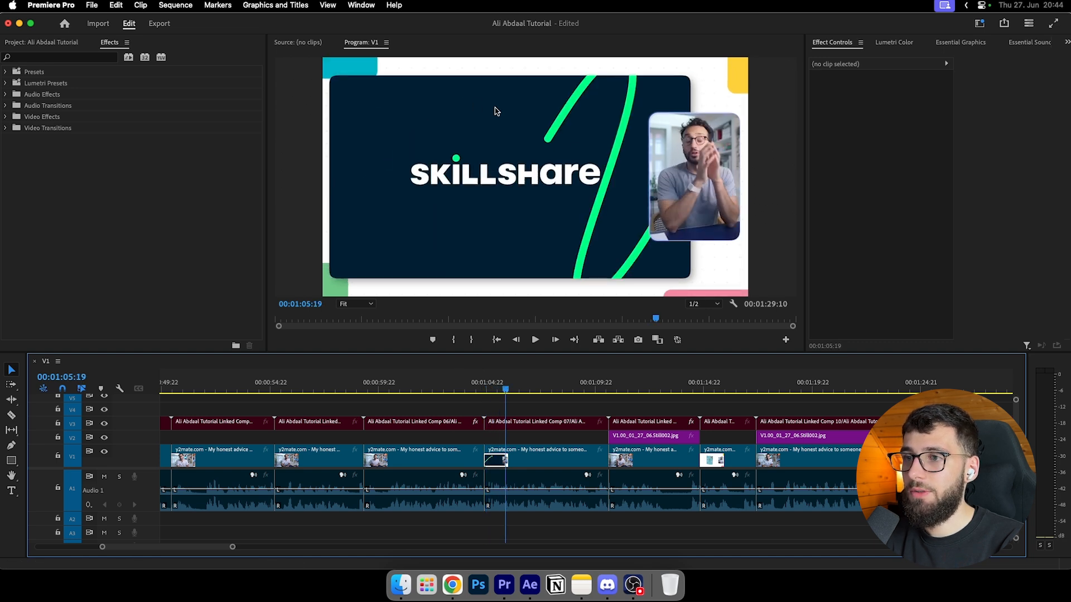
Step: Review the Skillshare screen showcase segment, scrubbing ahead through its clip and replaying it from 00:01:05:00
{"action": "left_click_drag", "start_coordinate": [505, 393], "coordinate": [537, 394]}
{"action": "key", "text": "space"}
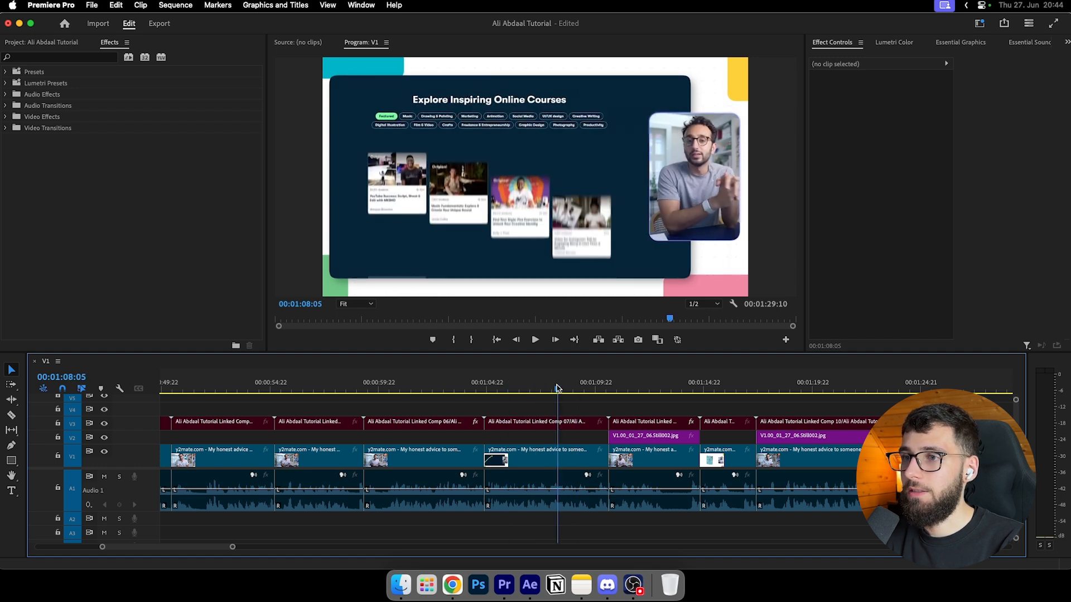
{"action": "left_click", "coordinate": [604, 394]}
{"action": "left_click_drag", "start_coordinate": [603, 395], "coordinate": [489, 382]}
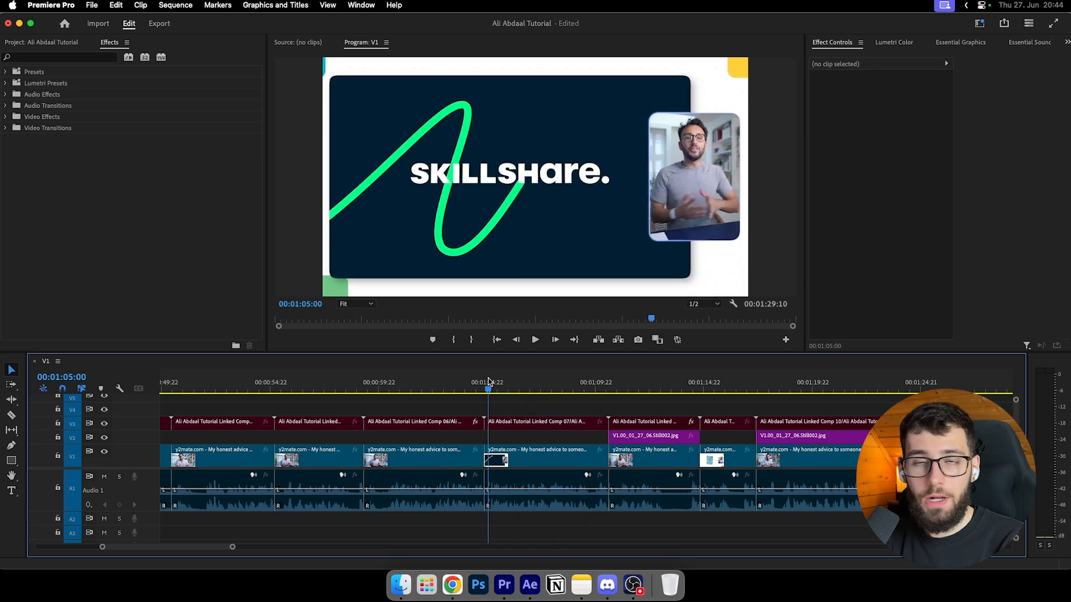
{"action": "key", "text": "space"}
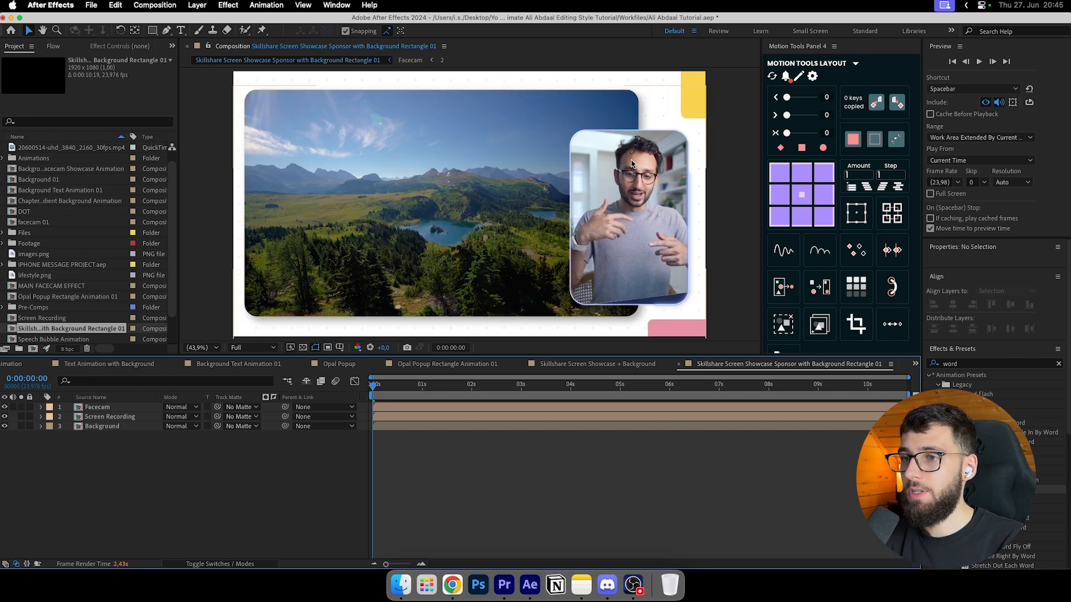
Step: Switch to After Effects and toggle the visibility of the Facecam and Screen Recording layers to examine what each contains
{"action": "left_click", "coordinate": [113, 409]}
{"action": "left_click", "coordinate": [146, 453]}
{"action": "left_click", "coordinate": [4, 407]}
{"action": "left_click", "coordinate": [5, 408]}
{"action": "left_click", "coordinate": [115, 417]}
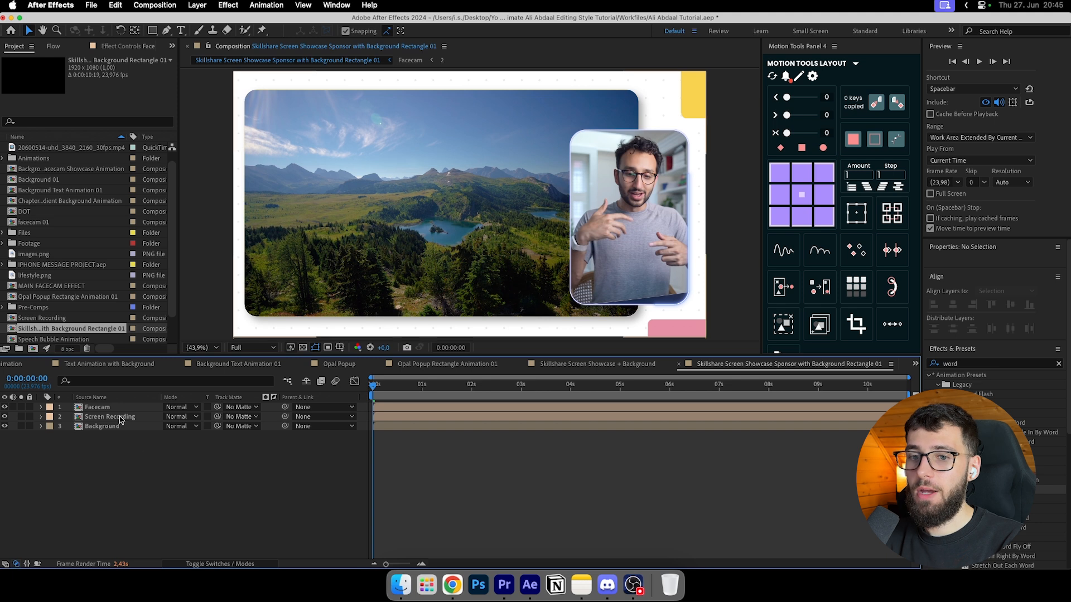
{"action": "left_click", "coordinate": [4, 418]}
{"action": "left_click", "coordinate": [4, 417]}
{"action": "left_click", "coordinate": [4, 417]}
{"action": "left_click", "coordinate": [4, 417]}
Step: Copy all four layers from the Background composition into the Skillshare showcase composition beneath Screen Recording, and delete the nested Background layer
{"action": "left_click", "coordinate": [89, 428]}
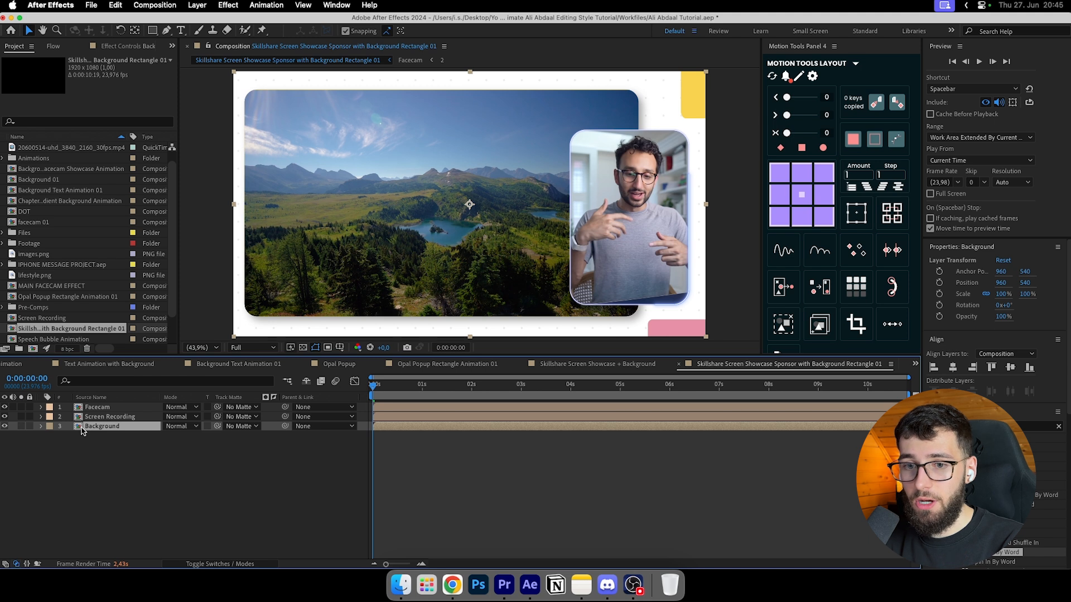
{"action": "double_click", "coordinate": [80, 427]}
{"action": "key", "text": "super+a"}
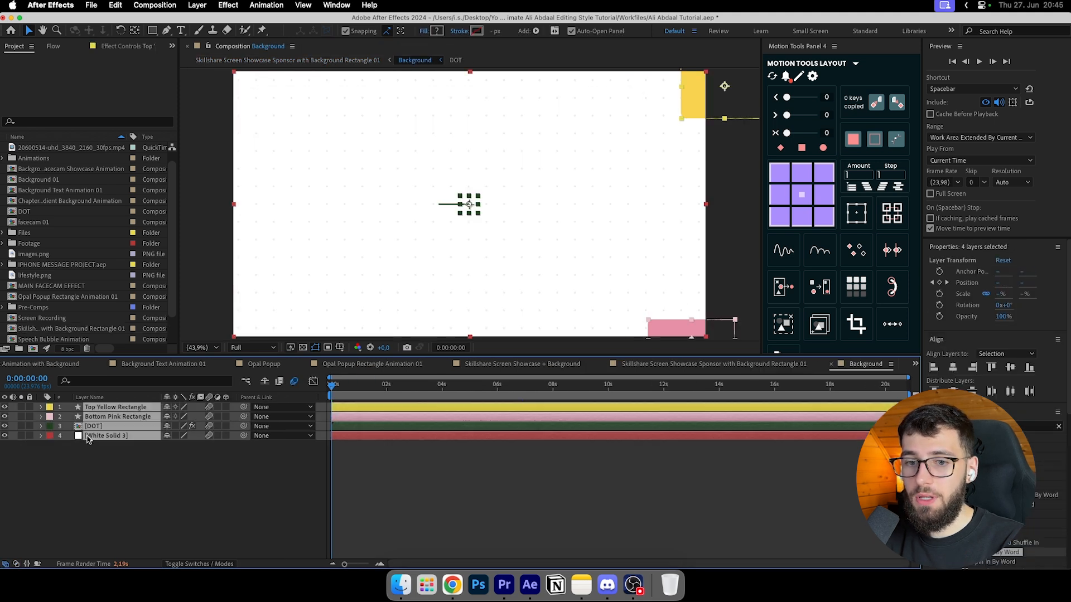
{"action": "left_click", "coordinate": [802, 365]}
{"action": "left_click", "coordinate": [832, 365]}
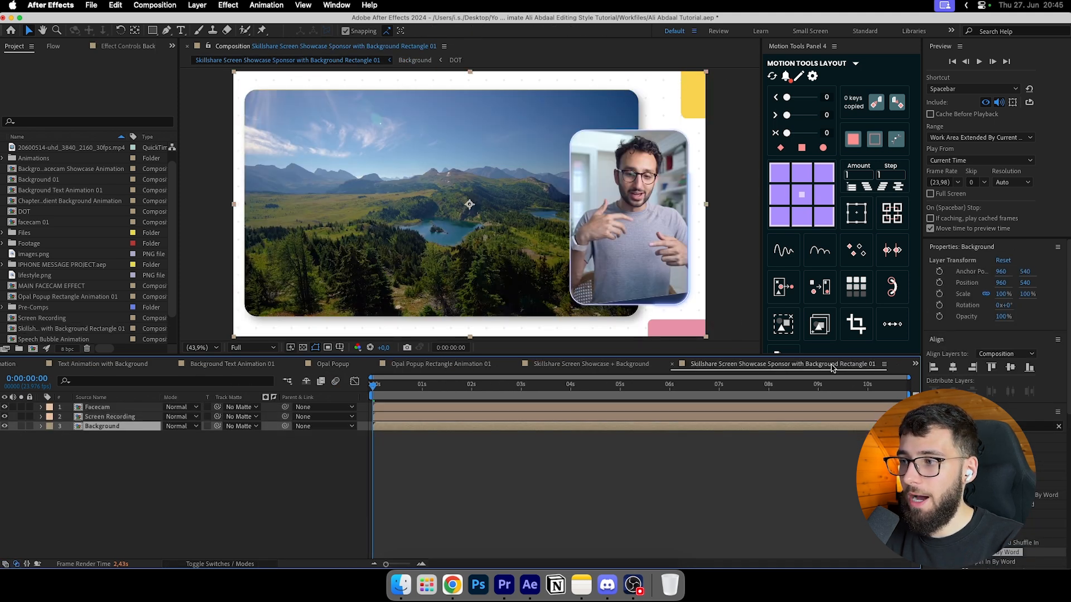
{"action": "left_click", "coordinate": [198, 472]}
{"action": "key", "text": "super+v"}
{"action": "left_click_drag", "start_coordinate": [106, 426], "coordinate": [106, 469]}
{"action": "left_click", "coordinate": [103, 468]}
{"action": "key", "text": "Delete"}
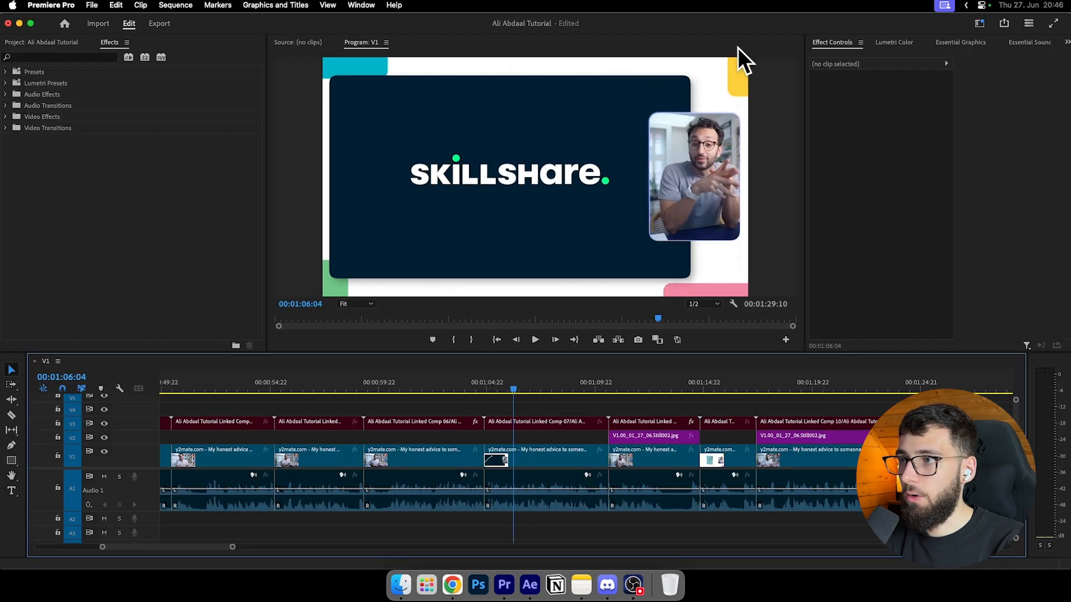
Step: Switch to Premiere Pro and review how the Skillshare background rectangles move around 00:01:05:06
{"action": "left_click", "coordinate": [488, 392]}
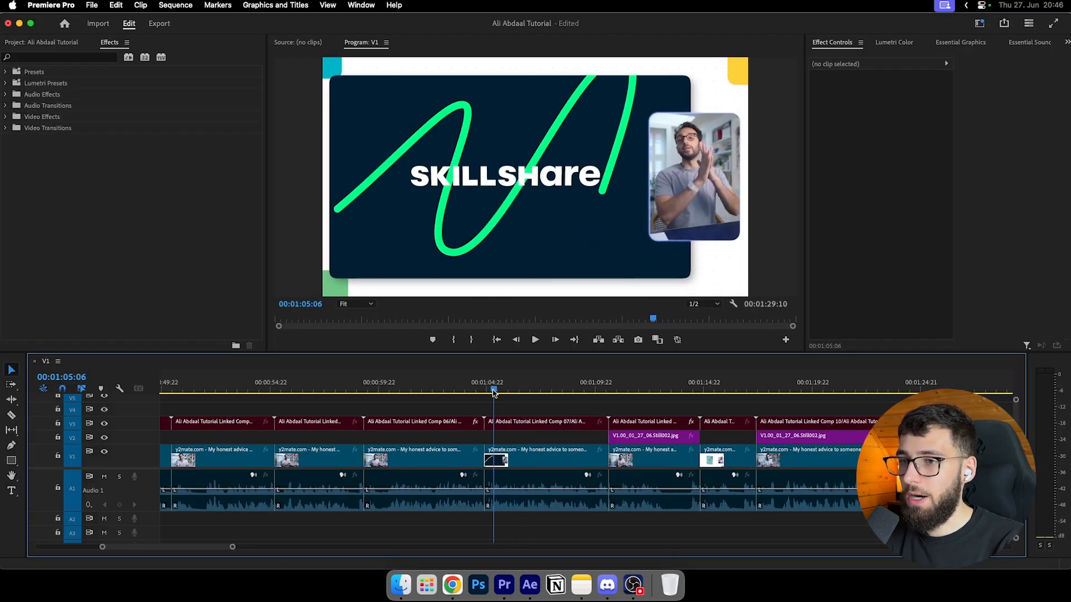
Step: Play the Skillshare sponsor segment of the V1 sequence, starting at about 00:01:06:02
{"action": "left_click_drag", "start_coordinate": [487, 393], "coordinate": [512, 392]}
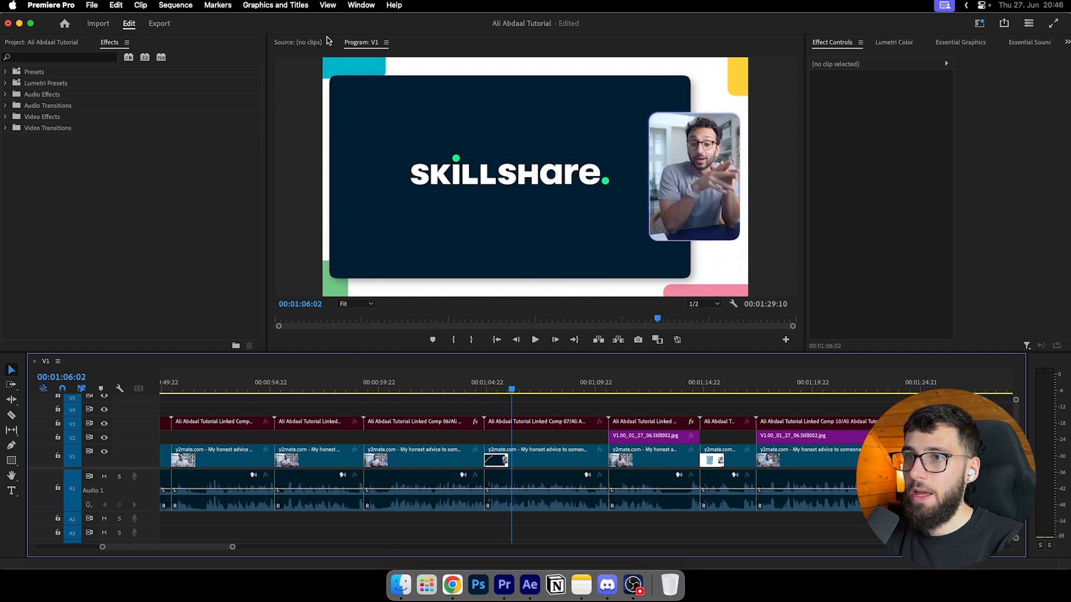
{"action": "key", "text": "space"}
{"action": "key", "text": "space"}
{"action": "key", "text": "super+Tab"}
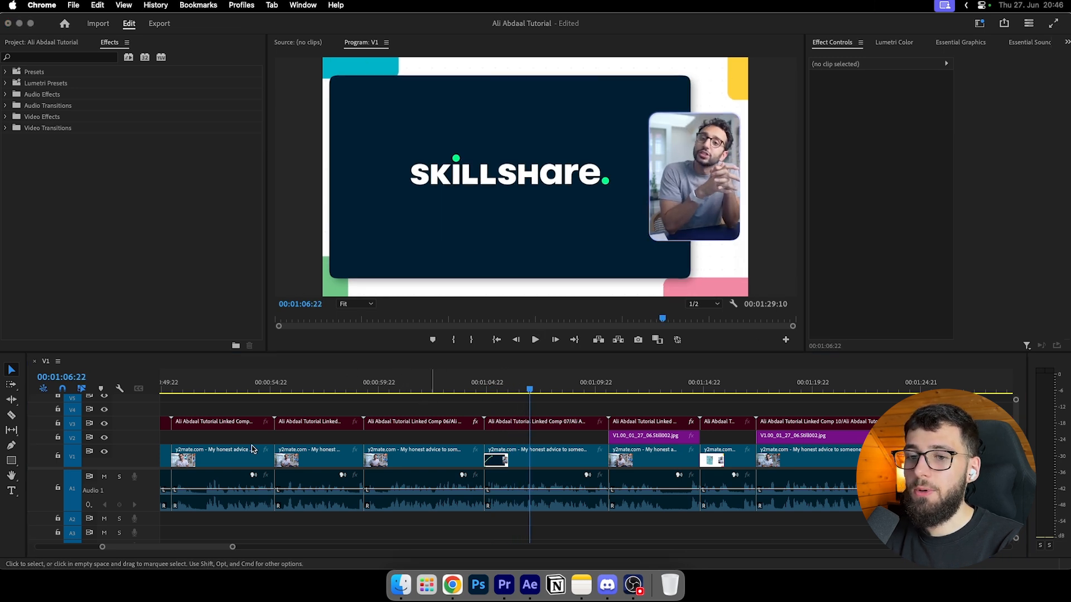
Step: Switch to After Effects and examine the background and rectangle layers of the Skillshare Screen Showcase Sponsor composition
{"action": "left_click", "coordinate": [530, 585]}
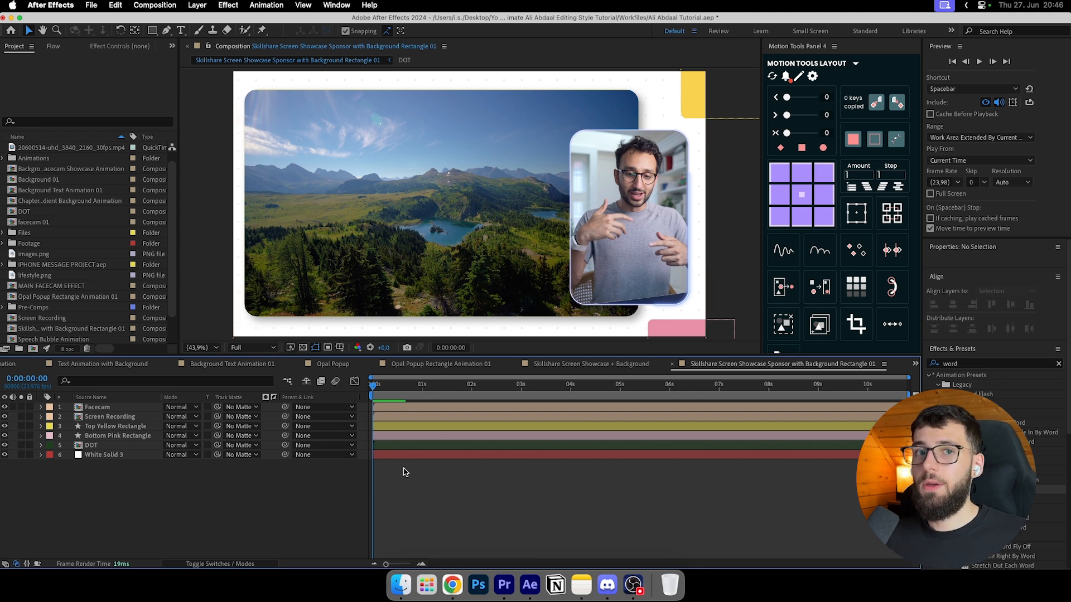
{"action": "left_click_drag", "start_coordinate": [172, 468], "coordinate": [112, 431]}
{"action": "left_click", "coordinate": [104, 477]}
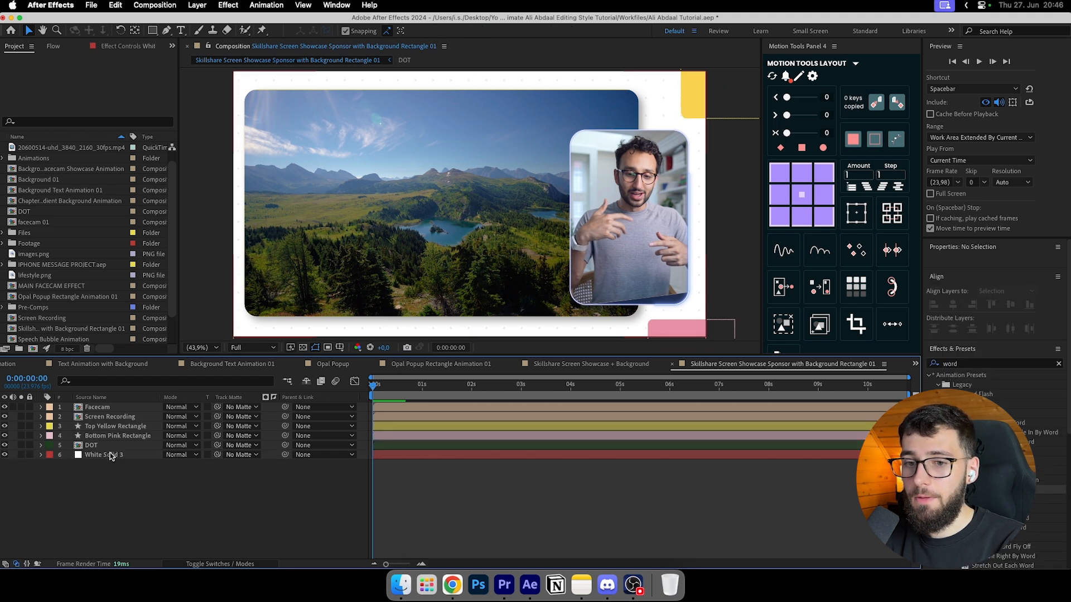
{"action": "left_click", "coordinate": [119, 437]}
{"action": "left_click", "coordinate": [118, 427], "text": "shift"}
{"action": "left_click", "coordinate": [127, 479]}
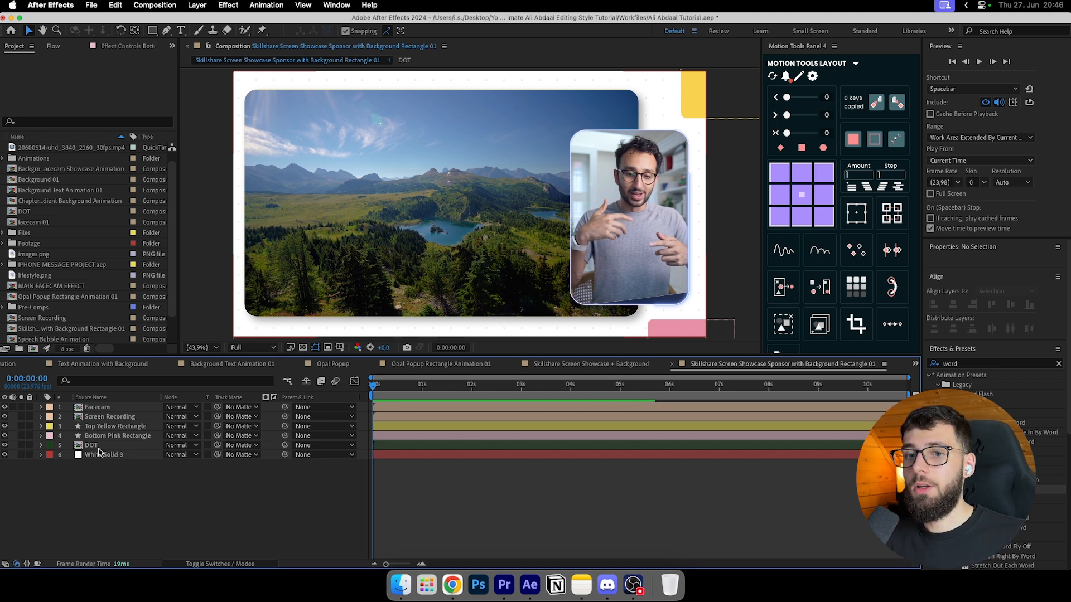
{"action": "left_click", "coordinate": [107, 427]}
{"action": "left_click", "coordinate": [410, 514]}
Step: Hide the Screen Recording and Facecam layers in the Skillshare sponsor composition
{"action": "left_click", "coordinate": [100, 418]}
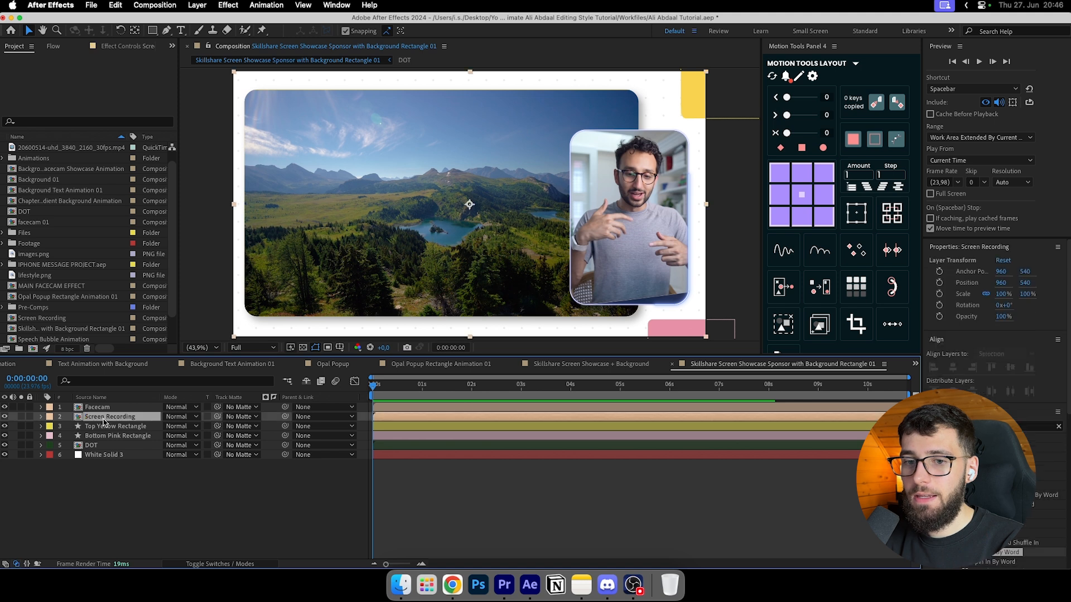
{"action": "left_click_drag", "start_coordinate": [5, 418], "coordinate": [5, 407]}
{"action": "left_click", "coordinate": [137, 477]}
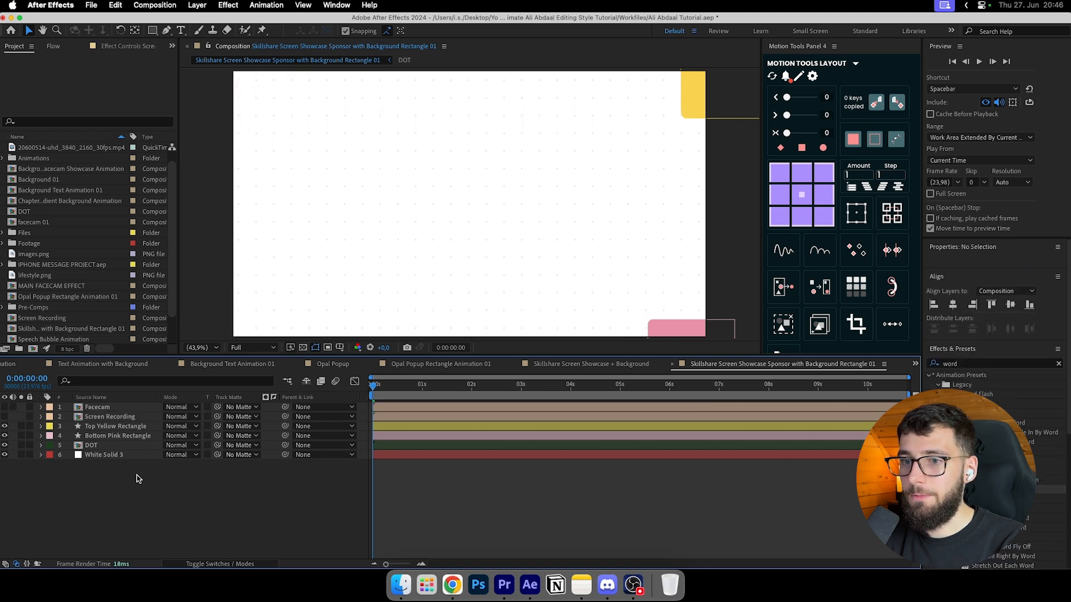
Step: Duplicate the Top Yellow Rectangle layer and place the copy in the canvas's top-left corner at about 144.5, -71.3
{"action": "left_click", "coordinate": [107, 427]}
{"action": "key", "text": "super+d"}
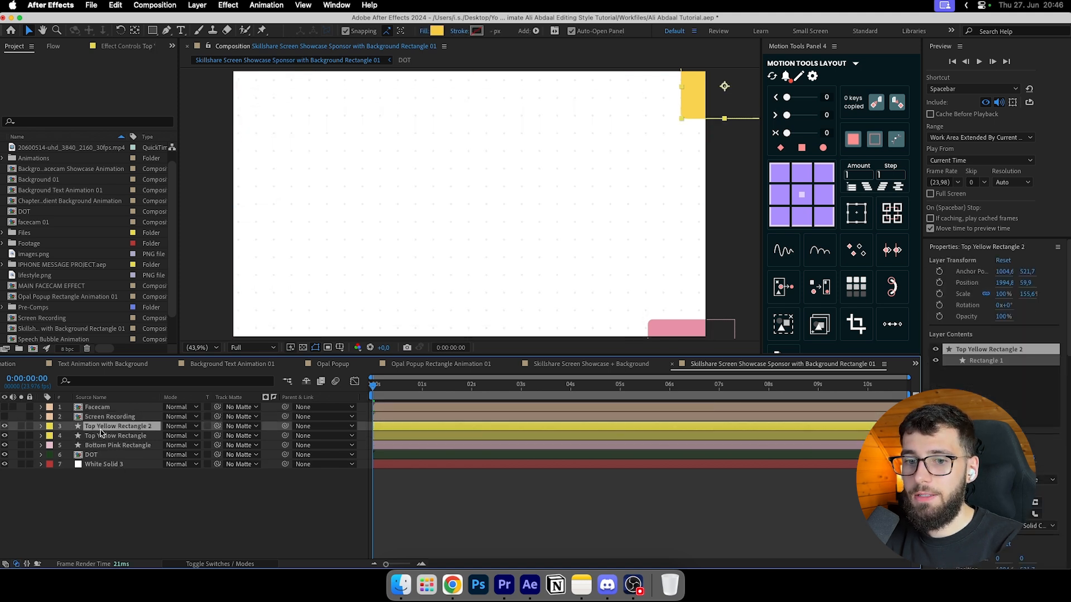
{"action": "left_click_drag", "start_coordinate": [731, 113], "coordinate": [275, 91]}
{"action": "scroll", "coordinate": [273, 98], "scroll_direction": "up", "scroll_amount": 1}
{"action": "scroll", "coordinate": [245, 108], "scroll_direction": "up", "scroll_amount": 1}
{"action": "left_click_drag", "start_coordinate": [283, 152], "coordinate": [287, 171]}
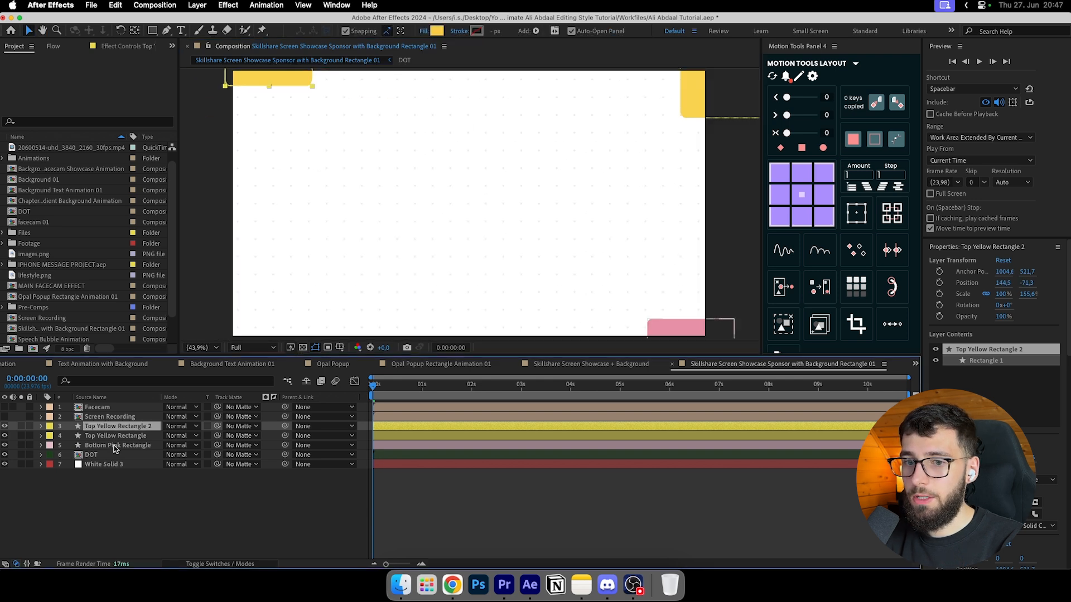
Step: Duplicate the Bottom Pink Rectangle layer, make the copy taller, and place it in the canvas's bottom-left corner at about -67, 1009
{"action": "left_click", "coordinate": [109, 447]}
{"action": "key", "text": "super+d"}
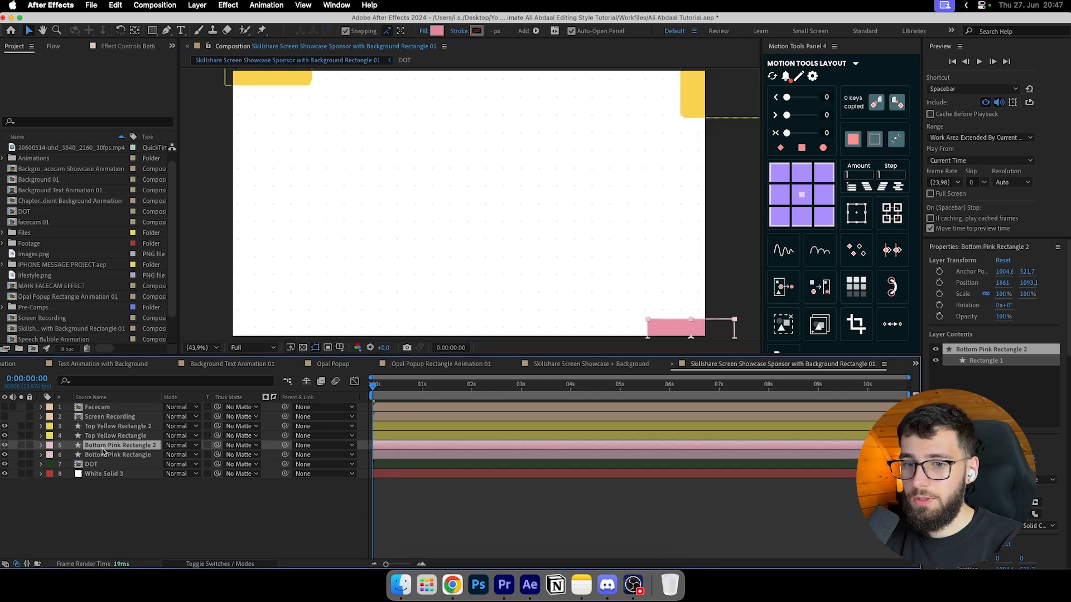
{"action": "left_click_drag", "start_coordinate": [667, 326], "coordinate": [188, 302]}
{"action": "left_click_drag", "start_coordinate": [212, 338], "coordinate": [212, 350]}
{"action": "mouse_move", "coordinate": [238, 307]}
{"action": "left_mouse_down"}
{"action": "mouse_move", "coordinate": [238, 326]}
{"action": "mouse_move", "coordinate": [243, 312]}
{"action": "left_mouse_up"}
Step: Rename the pink copy "Green Rectangle Bottom" and the yellow copy "Blue Rectangle Top"
{"action": "right_click", "coordinate": [119, 445]}
{"action": "left_click", "coordinate": [156, 535]}
{"action": "type", "text": "Gree"}
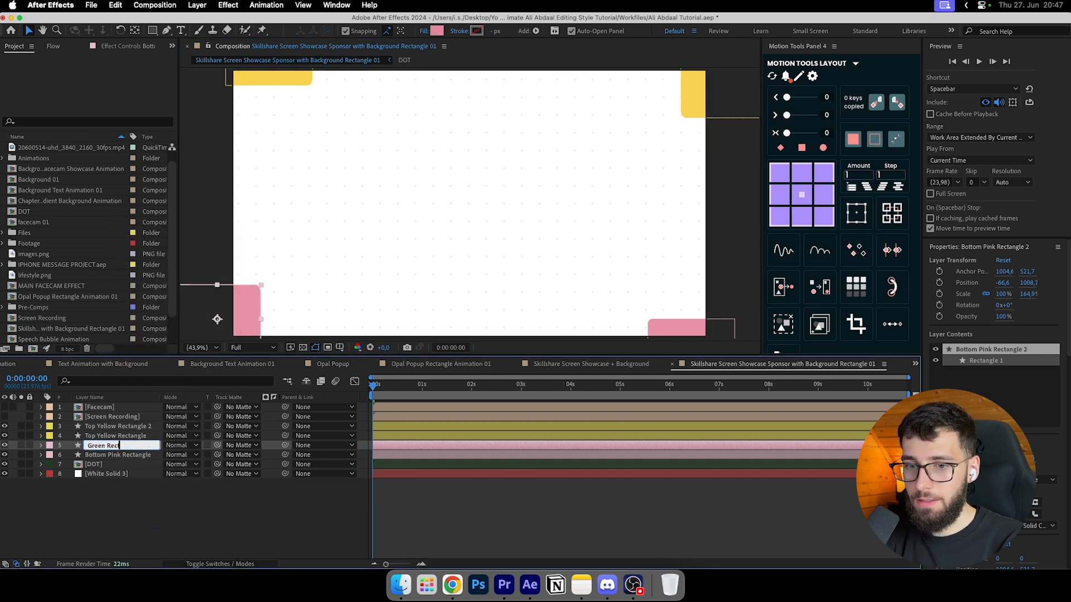
{"action": "right_click", "coordinate": [125, 426]}
{"action": "left_click", "coordinate": [169, 533]}
{"action": "type", "text": "Blue Recta"}
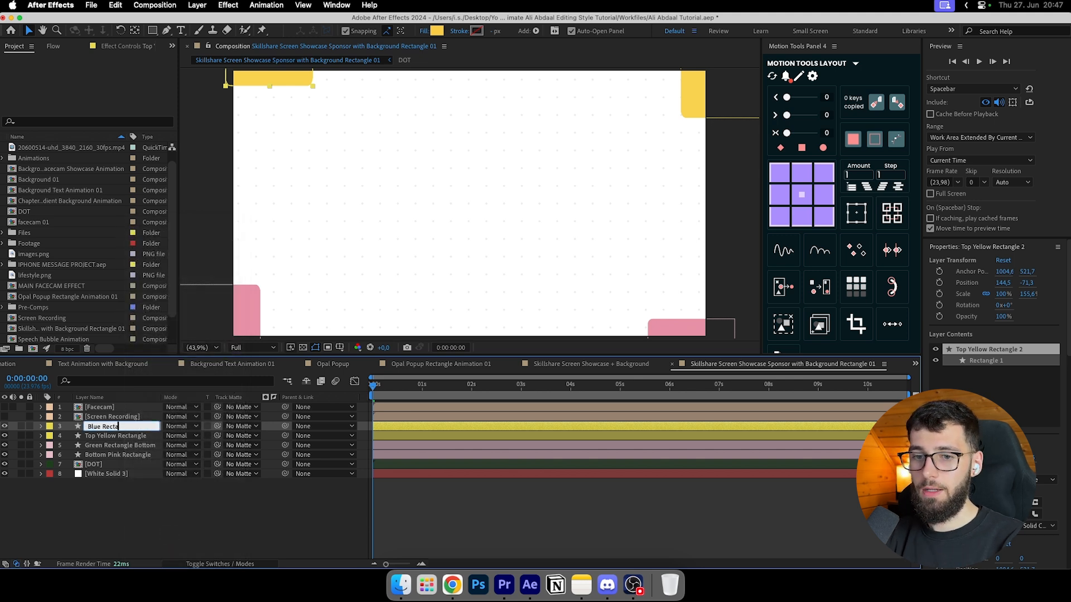
{"action": "type", "text": "p"}
Step: Set the label colours of Blue Rectangle Top to Blue and Green Rectangle Bottom to Green
{"action": "left_click", "coordinate": [49, 427]}
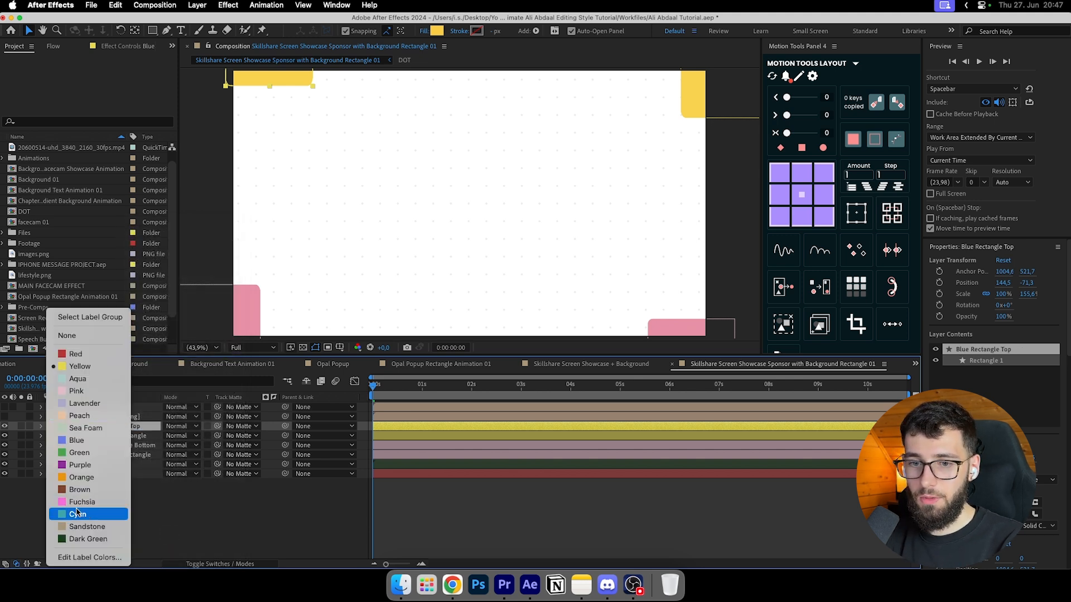
{"action": "left_click", "coordinate": [70, 440]}
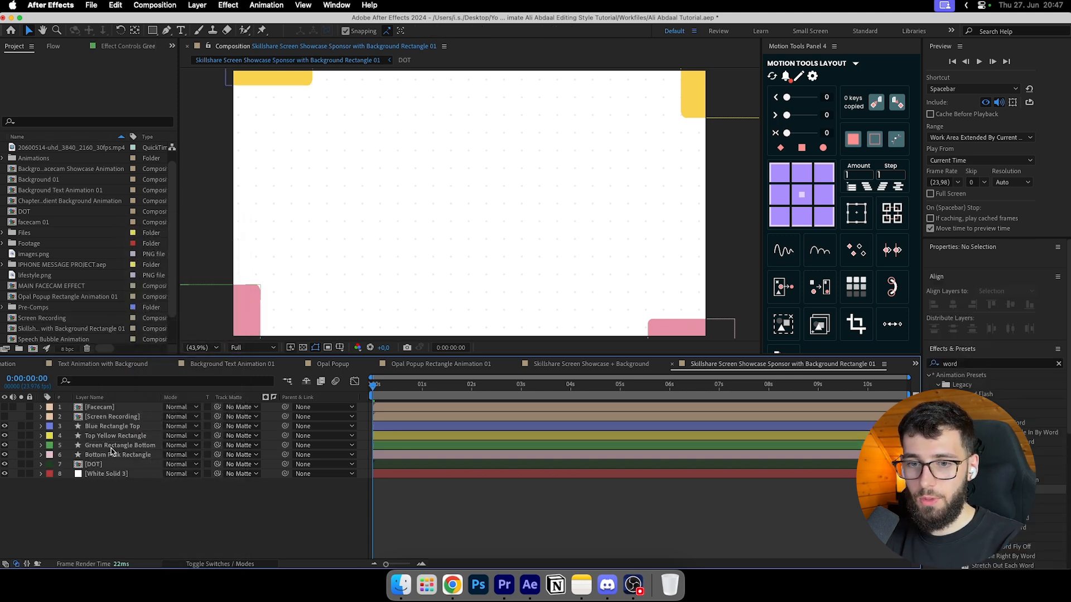
{"action": "left_click", "coordinate": [111, 446]}
Step: Change the fill of Blue Rectangle Top to a sampled light blue and Green Rectangle Bottom to a sampled green
{"action": "left_click", "coordinate": [106, 426]}
{"action": "left_click", "coordinate": [106, 435]}
{"action": "left_click", "coordinate": [106, 445]}
{"action": "left_click", "coordinate": [107, 436]}
{"action": "left_click", "coordinate": [110, 427]}
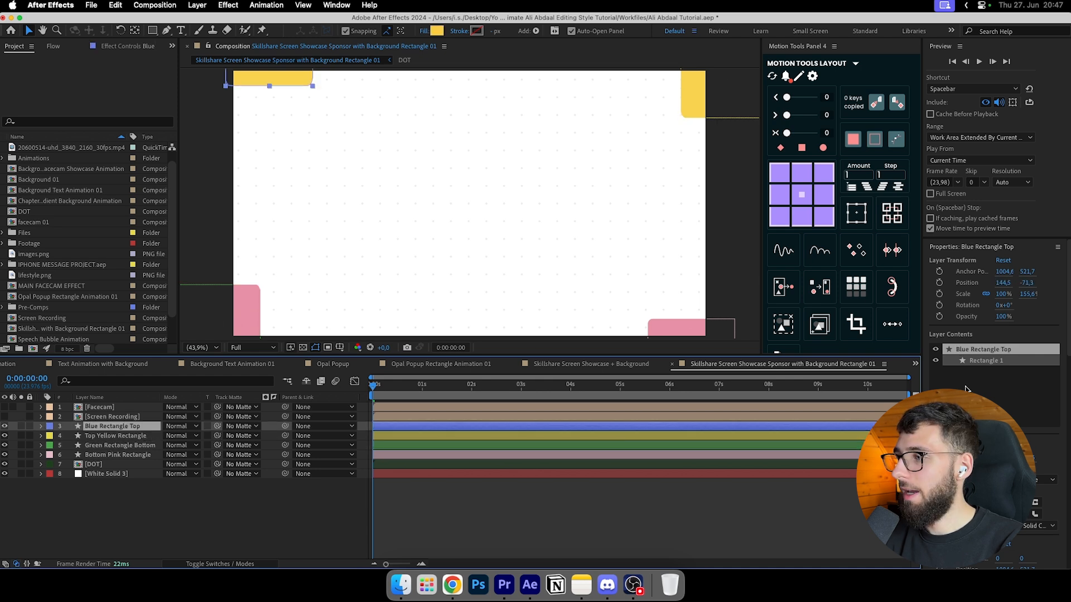
{"action": "left_click", "coordinate": [437, 31]}
{"action": "left_click", "coordinate": [633, 360]}
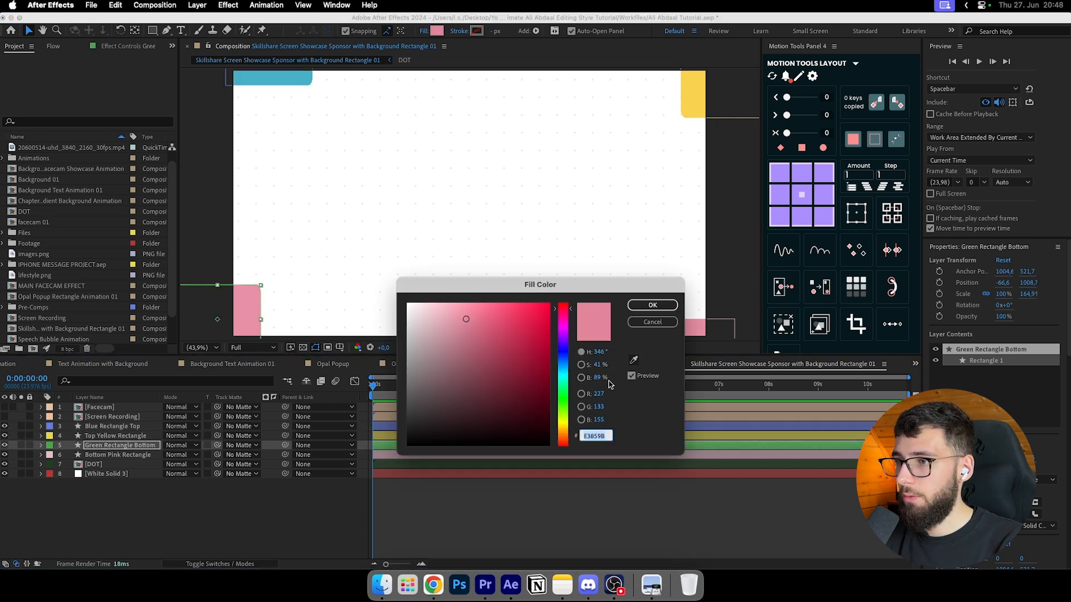
{"action": "left_click", "coordinate": [633, 361]}
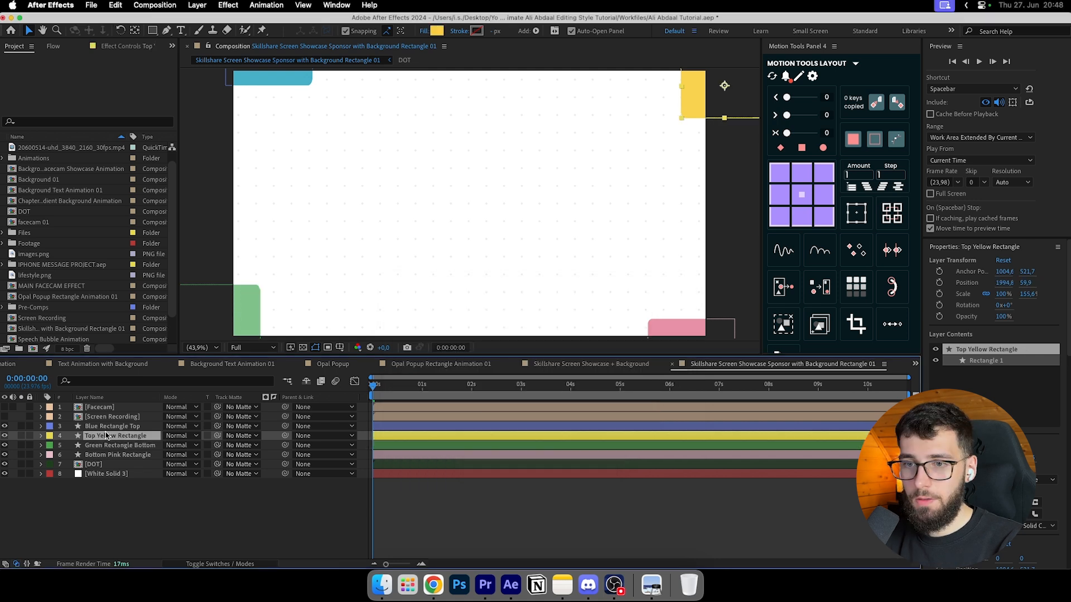
Step: Add Position keyframes to all four corner rectangle layers and place them slightly after the one-second mark
{"action": "left_click", "coordinate": [105, 427]}
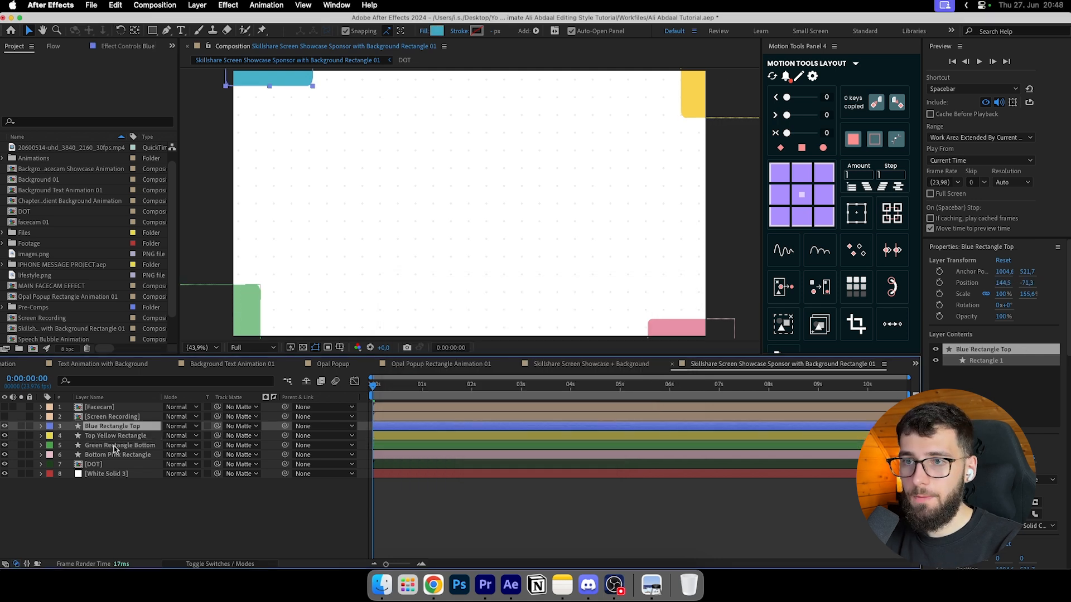
{"action": "left_click", "coordinate": [118, 456], "text": "shift"}
{"action": "key", "text": "alt+shift+p"}
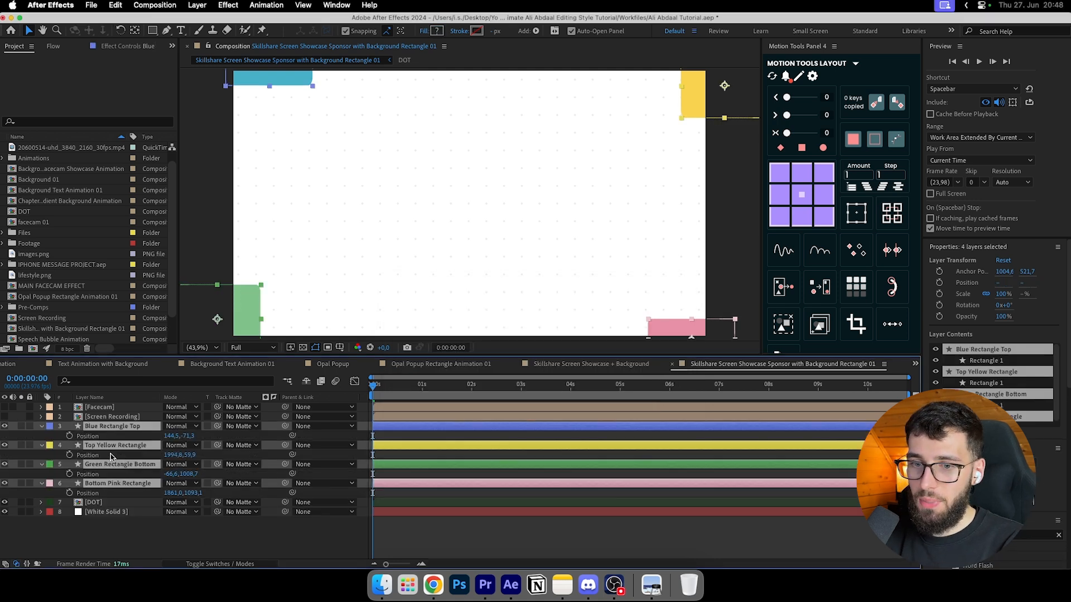
{"action": "left_click_drag", "start_coordinate": [370, 480], "coordinate": [429, 480]}
{"action": "left_click", "coordinate": [448, 476]}
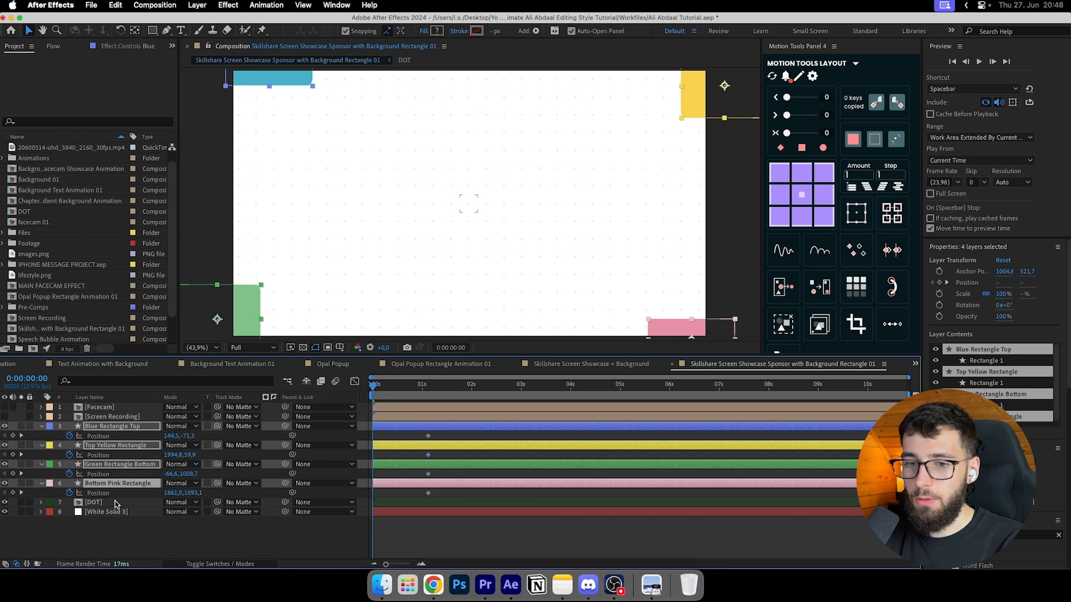
Step: At the first frame, move the pink rectangle down to Y 1186.1 and the green rectangle down to Y 1256.7, out of frame
{"action": "left_click", "coordinate": [322, 483]}
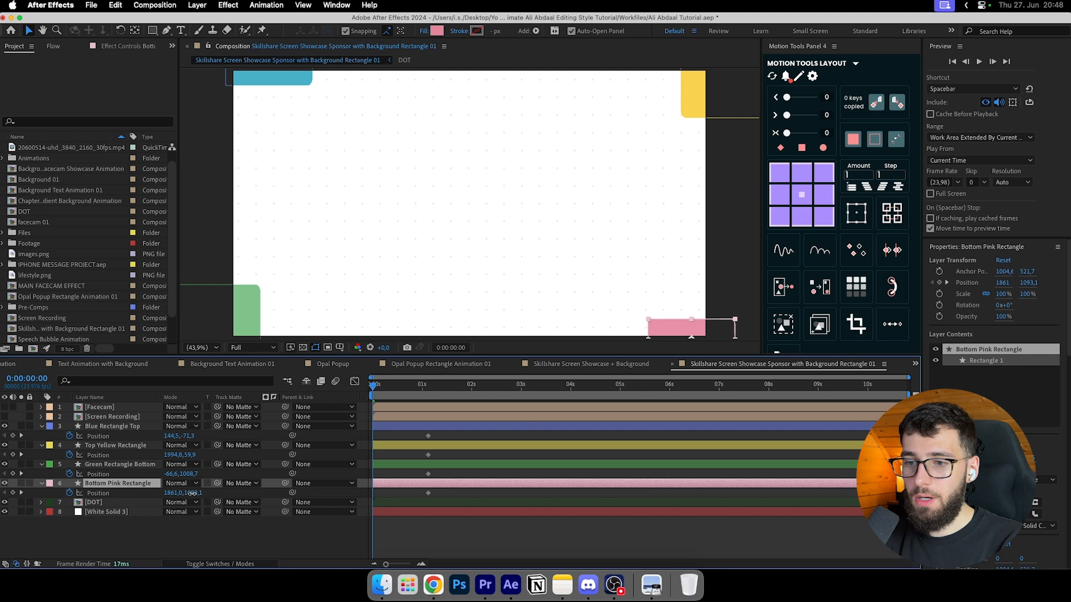
{"action": "left_click_drag", "start_coordinate": [193, 493], "coordinate": [223, 499]}
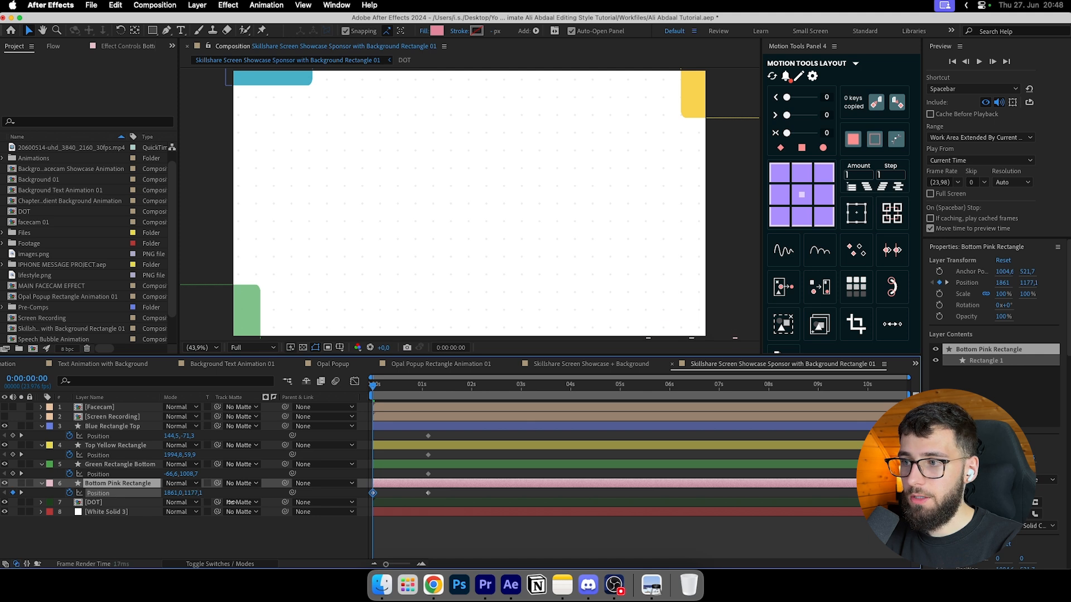
{"action": "left_click", "coordinate": [202, 465]}
{"action": "left_click_drag", "start_coordinate": [190, 474], "coordinate": [306, 486]}
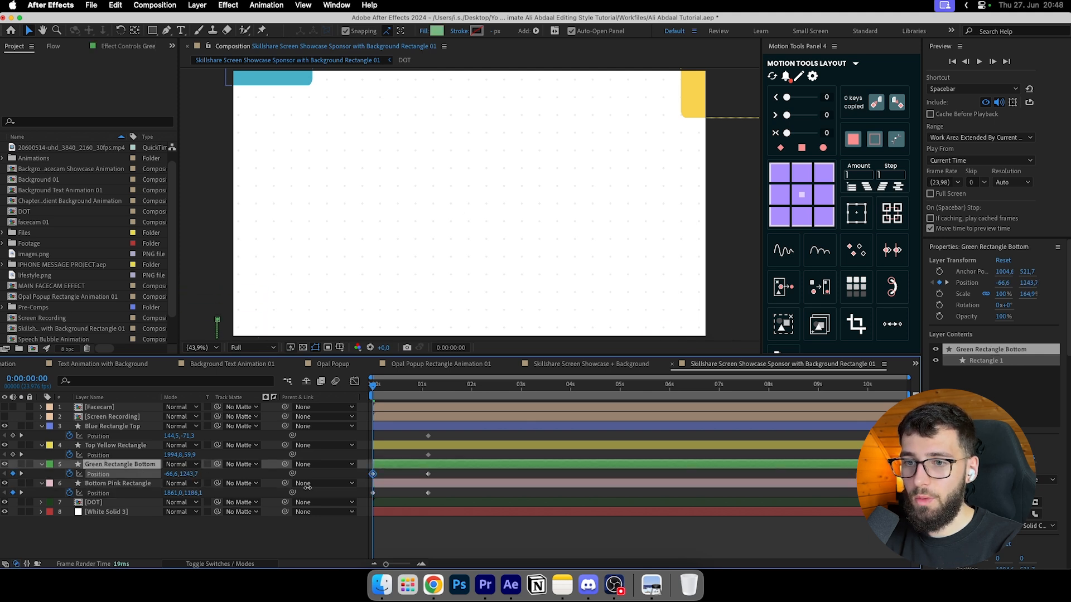
Step: At the first frame, move the yellow rectangle up to Y -161.1 and the blue rectangle to X -183.5, and preview the motion
{"action": "left_click", "coordinate": [419, 445]}
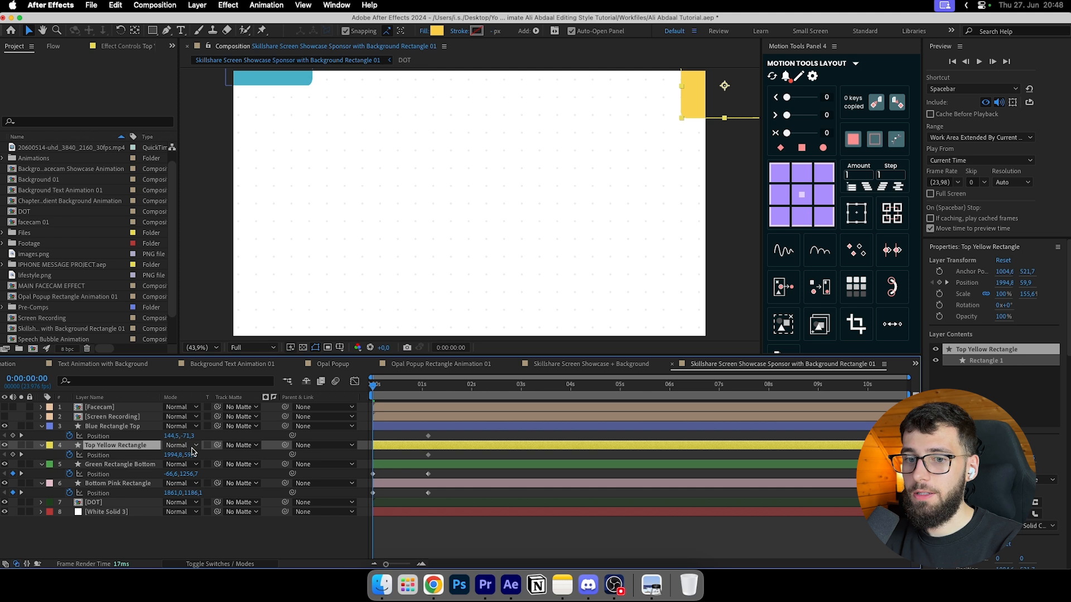
{"action": "left_click_drag", "start_coordinate": [190, 455], "coordinate": [76, 449]}
{"action": "left_click", "coordinate": [108, 427]}
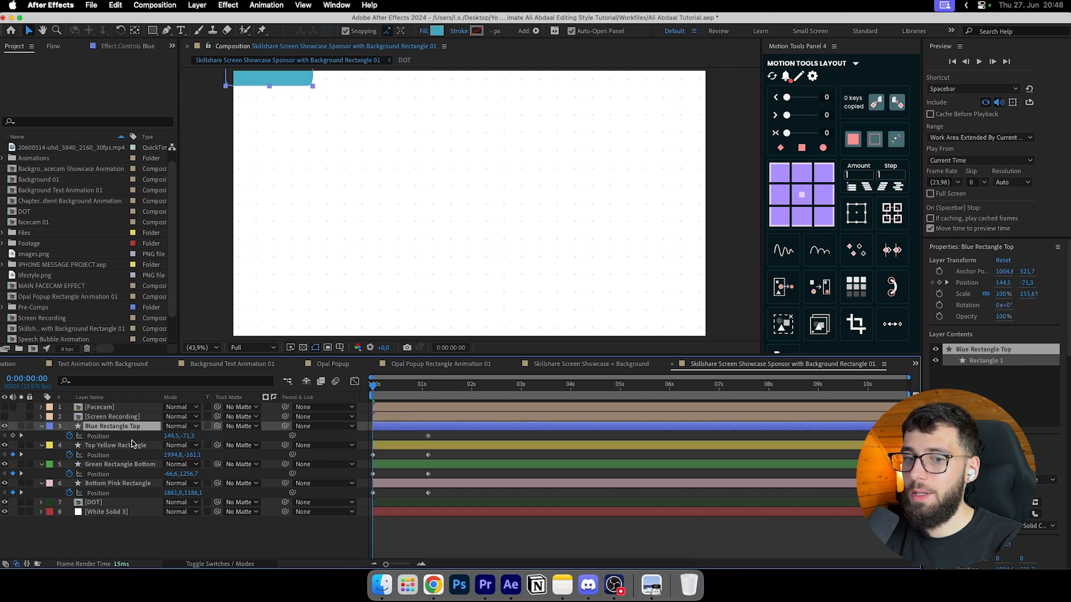
{"action": "left_click_drag", "start_coordinate": [176, 436], "coordinate": [40, 440]}
{"action": "left_click", "coordinate": [387, 389]}
{"action": "left_click_drag", "start_coordinate": [386, 389], "coordinate": [363, 388]}
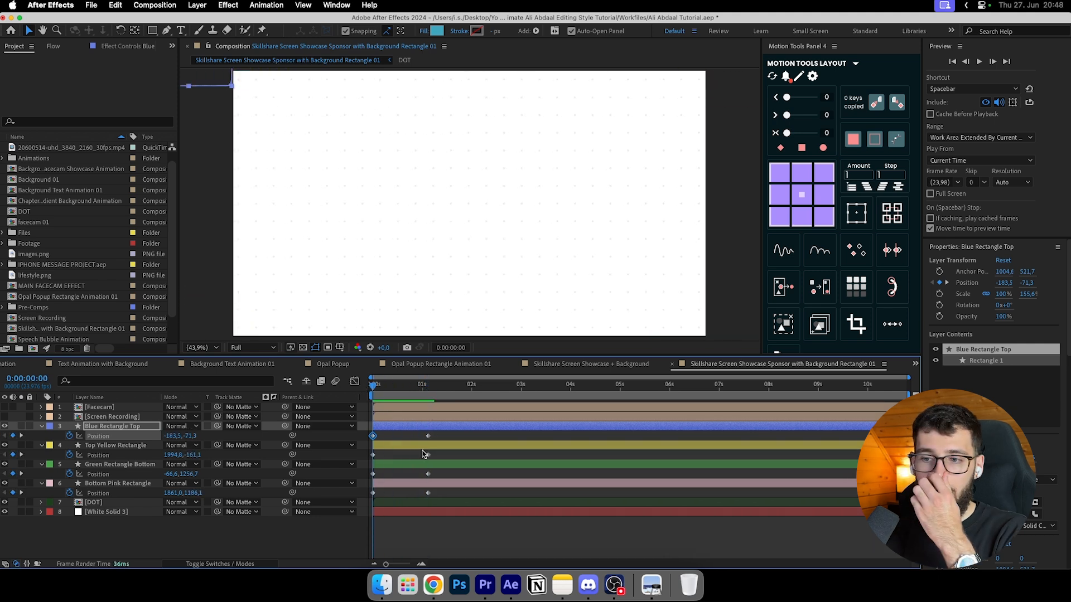
Step: Apply Easy Ease to all Position keyframes of the four rectangles and shift their end keyframes earlier, to about one second
{"action": "left_click", "coordinate": [448, 496]}
{"action": "left_click_drag", "start_coordinate": [448, 498], "coordinate": [357, 437]}
{"action": "key", "text": "F9"}
{"action": "left_click_drag", "start_coordinate": [443, 433], "coordinate": [419, 493]}
{"action": "left_click", "coordinate": [439, 430]}
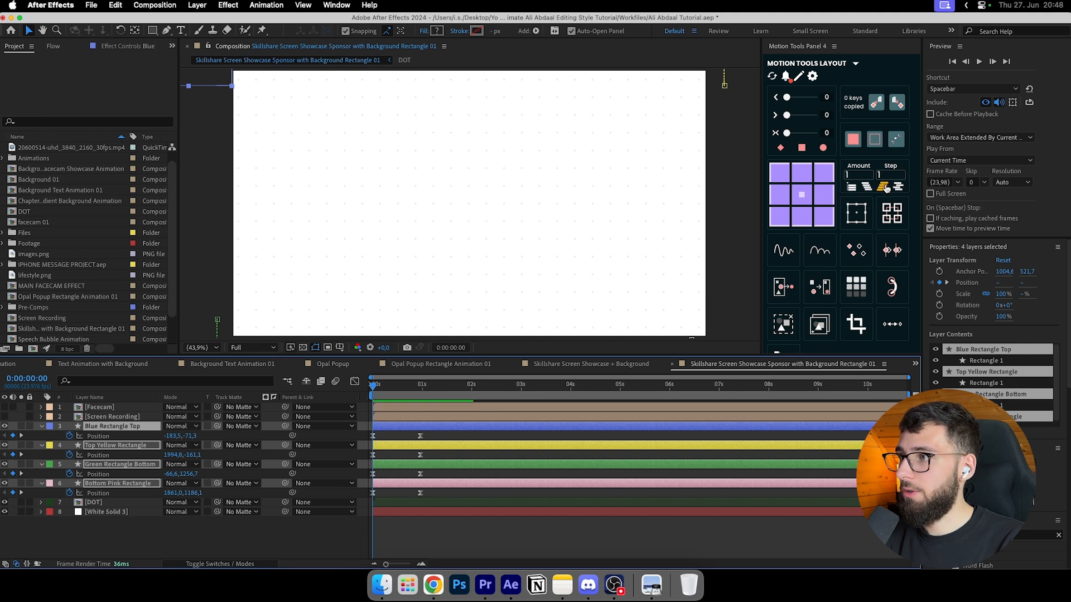
Step: Stagger the four rectangle layers in time from Bottom Pink Rectangle up to Blue Rectangle Top and scrub through to 0:00:02:11
{"action": "left_click", "coordinate": [887, 189]}
{"action": "left_click", "coordinate": [887, 188]}
{"action": "left_click", "coordinate": [882, 190]}
{"action": "left_click", "coordinate": [883, 190]}
{"action": "left_click_drag", "start_coordinate": [374, 388], "coordinate": [494, 483]}
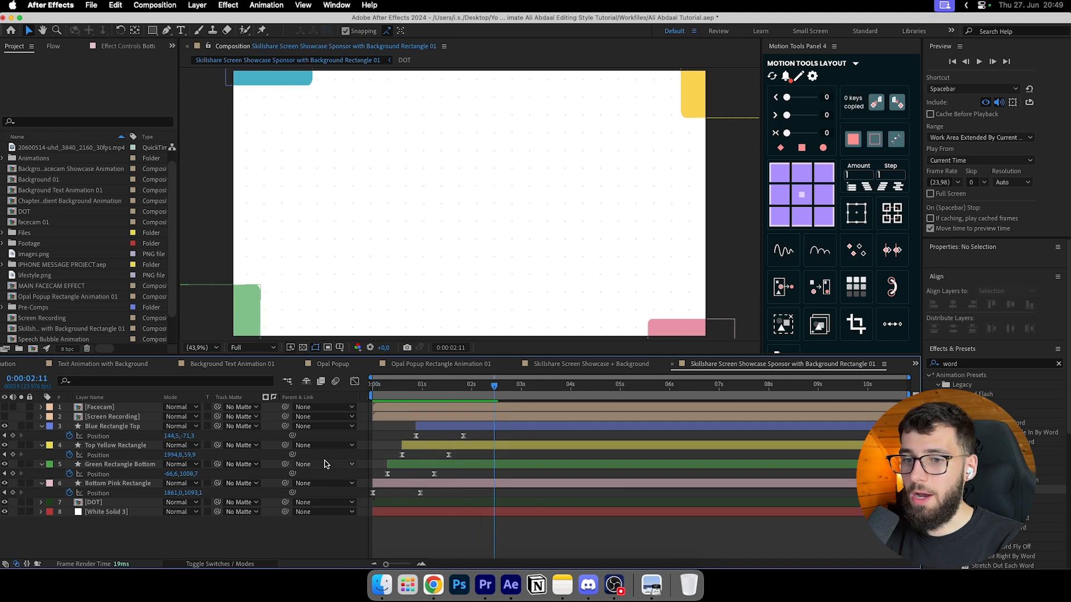
Step: Collapse the properties of the four rectangle layers and make the Screen Recording layer visible again
{"action": "left_click", "coordinate": [42, 426]}
{"action": "left_click", "coordinate": [42, 435]}
{"action": "left_click", "coordinate": [42, 445]}
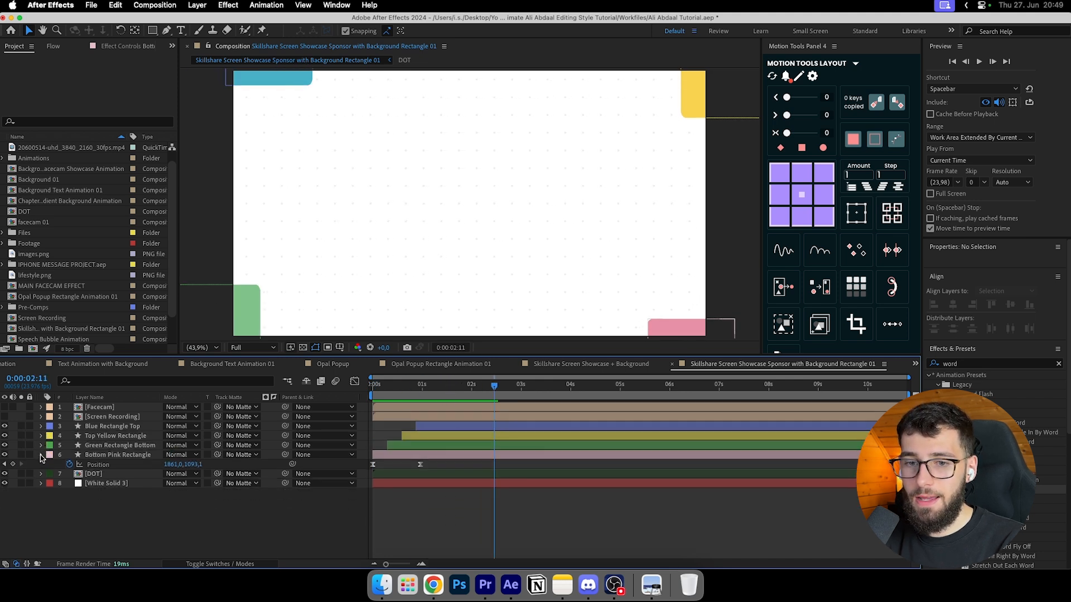
{"action": "left_click", "coordinate": [42, 455]}
{"action": "left_click", "coordinate": [92, 417]}
{"action": "left_click", "coordinate": [4, 417]}
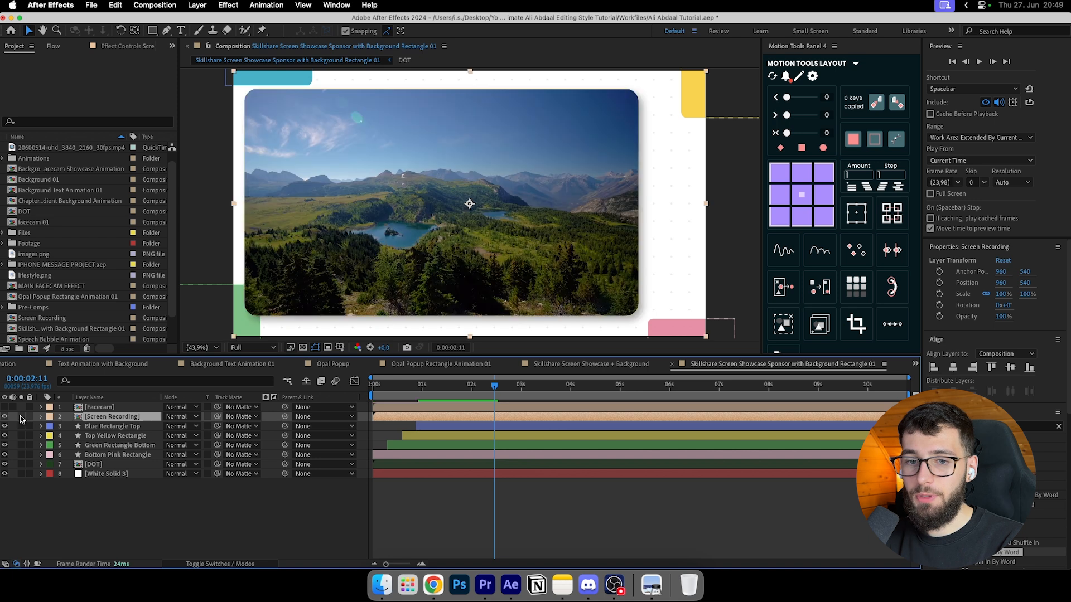
Step: Copy the video and Shape Layer 1 from the Screen Recording precomp into the sponsor composition and delete the precomp layer there
{"action": "double_click", "coordinate": [105, 417]}
{"action": "left_click", "coordinate": [103, 419]}
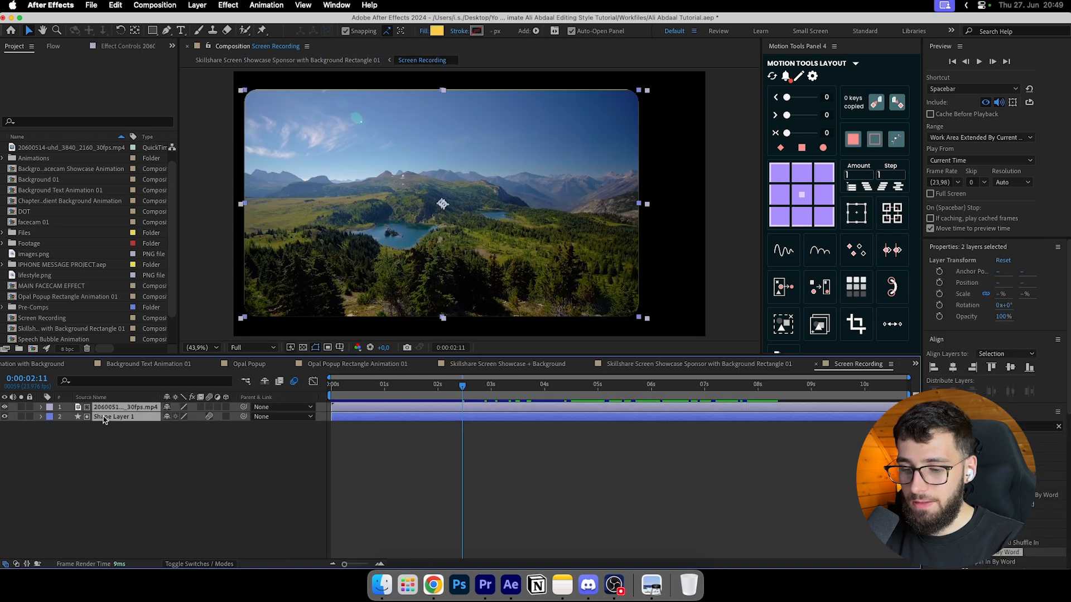
{"action": "left_click", "coordinate": [817, 364]}
{"action": "left_click", "coordinate": [103, 437]}
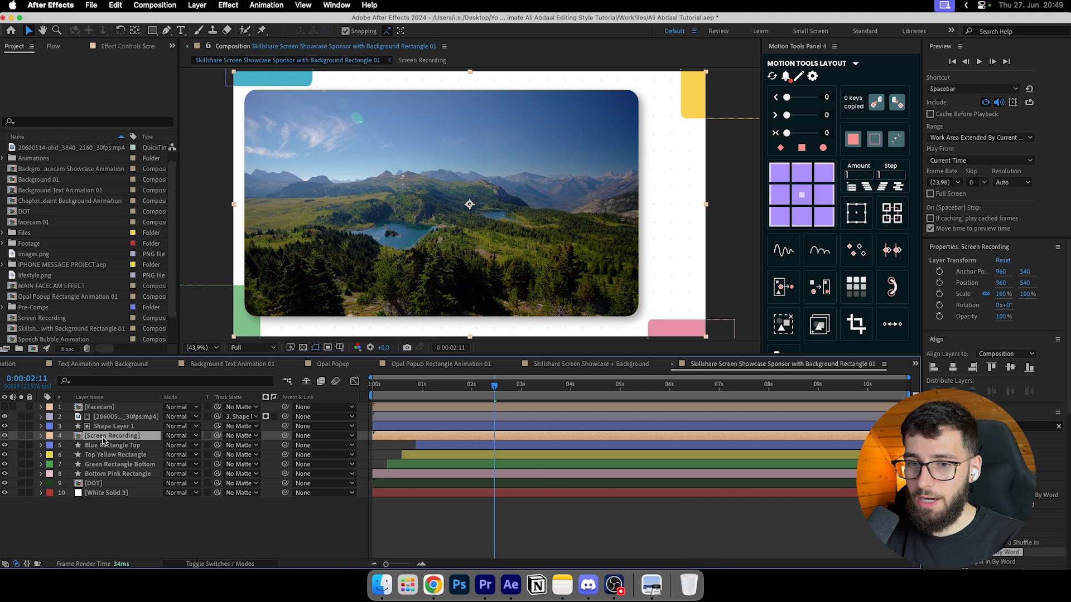
{"action": "key", "text": "Delete"}
{"action": "left_click", "coordinate": [119, 417]}
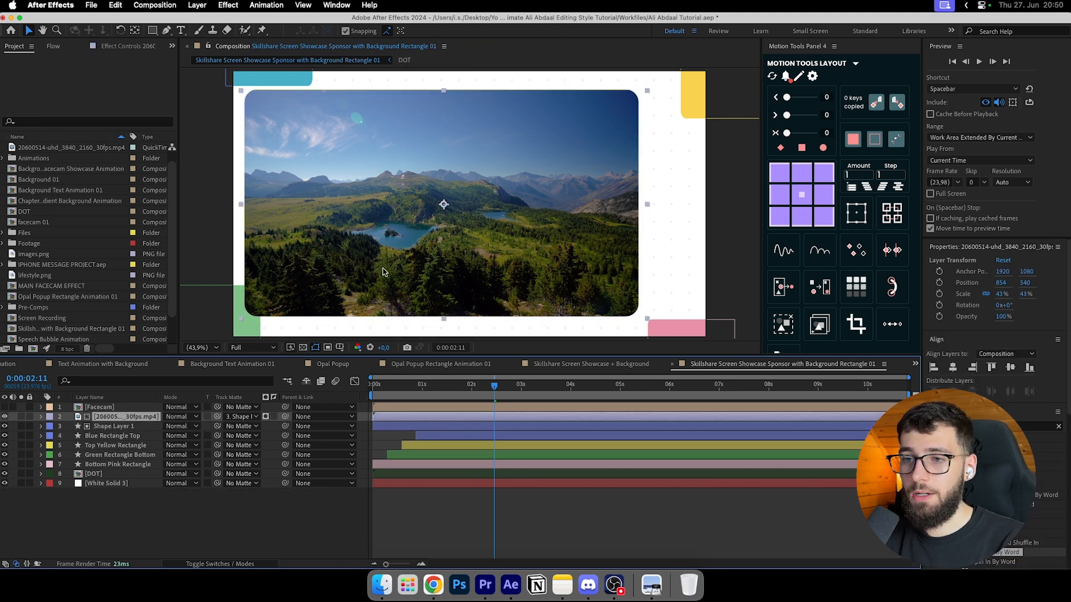
{"action": "left_click", "coordinate": [118, 425], "text": "shift"}
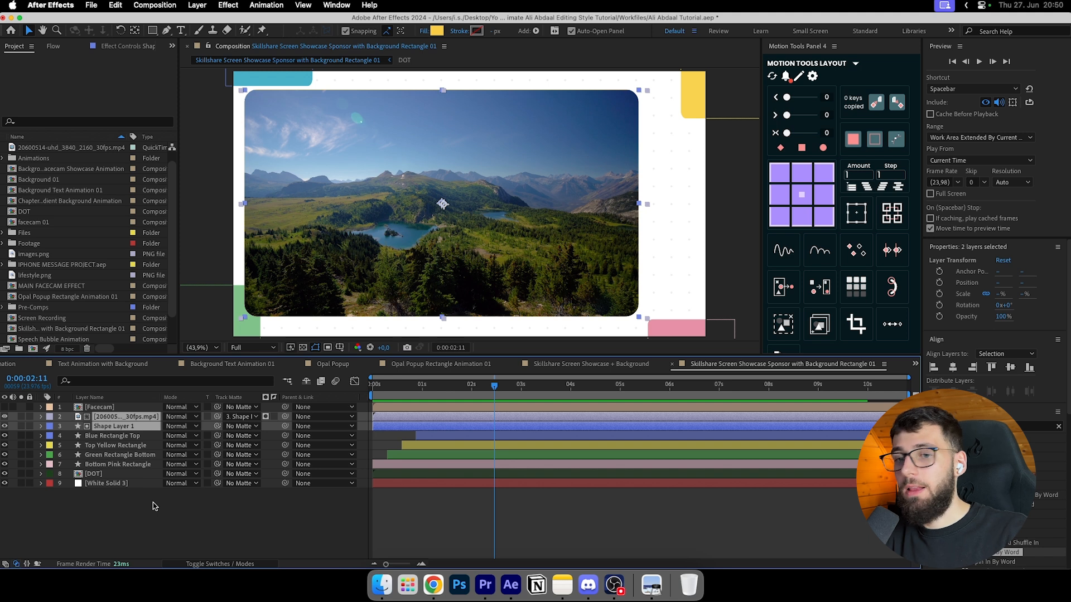
Step: Pre-compose the four rectangle layers, DOT and White Solid 3 into a composition named "Background Facecam showcase 02"
{"action": "left_click", "coordinate": [112, 435]}
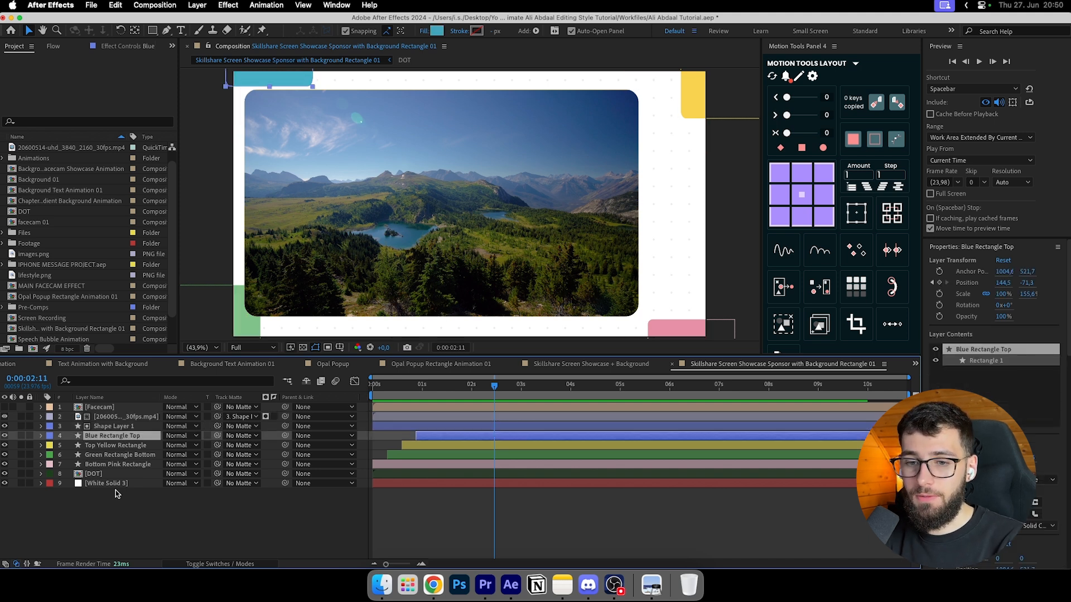
{"action": "left_click", "coordinate": [110, 483], "text": "shift"}
{"action": "right_click", "coordinate": [114, 454]}
{"action": "left_click", "coordinate": [127, 491]}
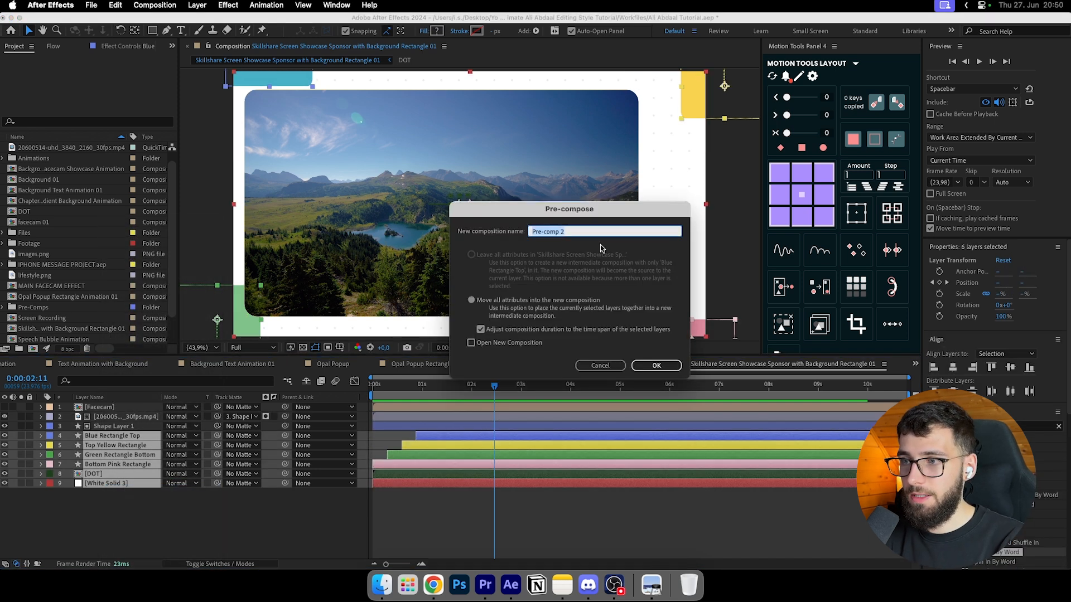
{"action": "type", "text": "Backgrou"}
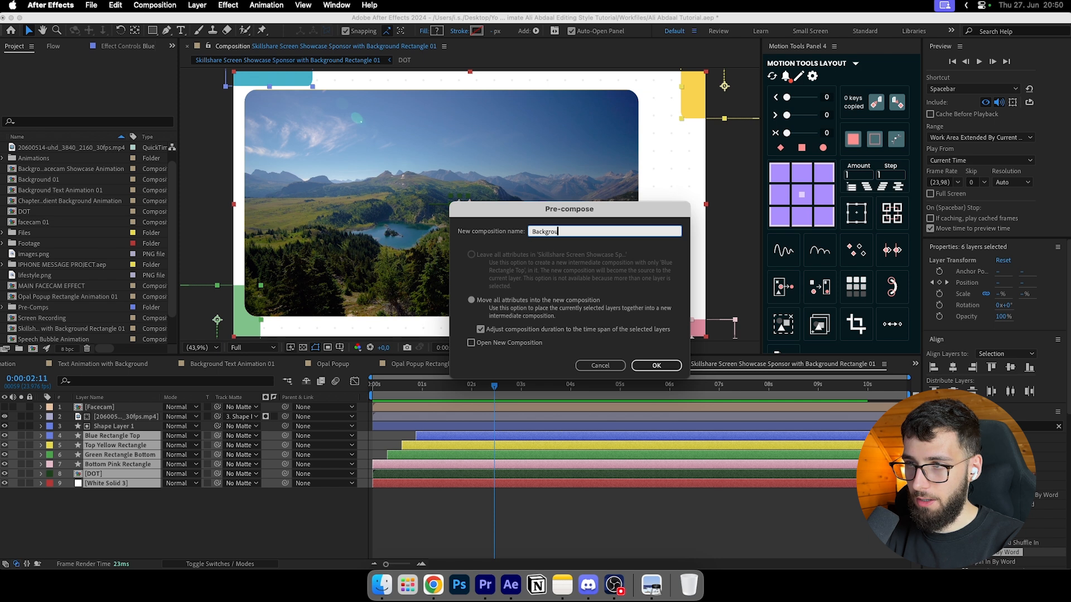
{"action": "type", "text": "nd Facecam showcase 02"}
{"action": "key", "text": "Return"}
{"action": "mouse_move", "coordinate": [106, 437]}
{"action": "left_mouse_down"}
{"action": "mouse_move", "coordinate": [108, 527]}
{"action": "mouse_move", "coordinate": [105, 438]}
{"action": "left_mouse_up"}
{"action": "left_click", "coordinate": [116, 453]}
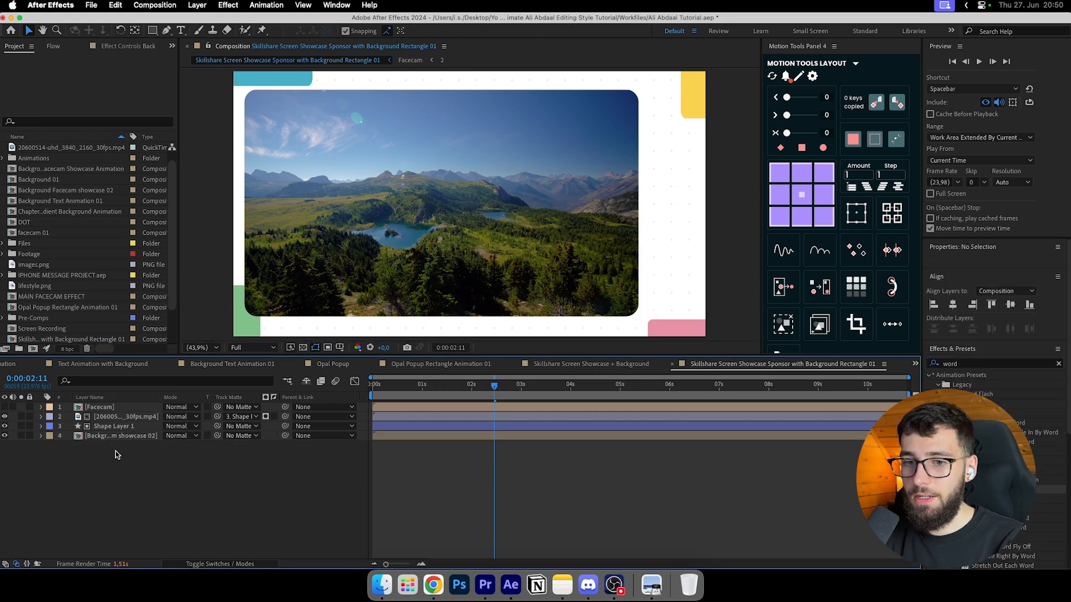
Step: Replace the landscape video layer with SK_EndCard-A_16x9_v1.mp4, scaled to 84% and positioned at 866, 540
{"action": "left_click", "coordinate": [108, 417]}
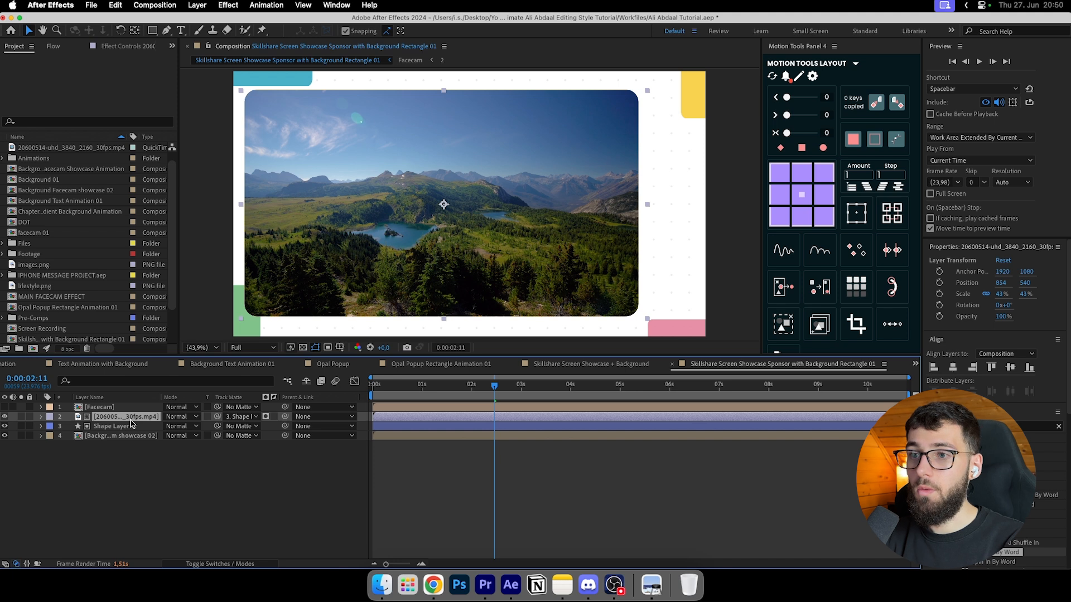
{"action": "key", "text": "Delete"}
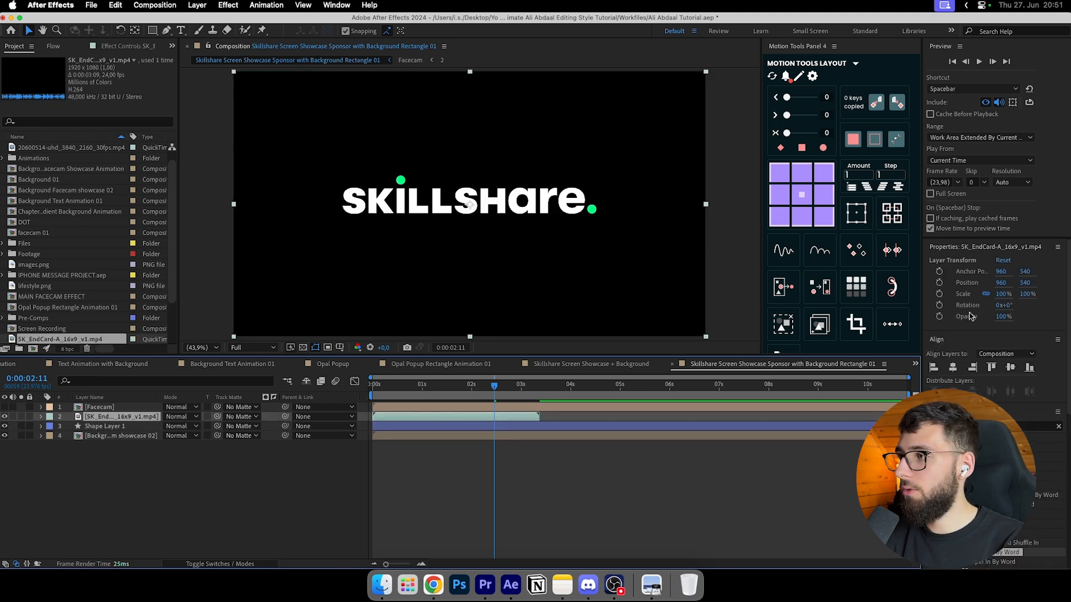
{"action": "mouse_move", "coordinate": [1002, 295]}
{"action": "left_mouse_down"}
{"action": "mouse_move", "coordinate": [945, 286]}
{"action": "mouse_move", "coordinate": [1011, 294]}
{"action": "left_mouse_up"}
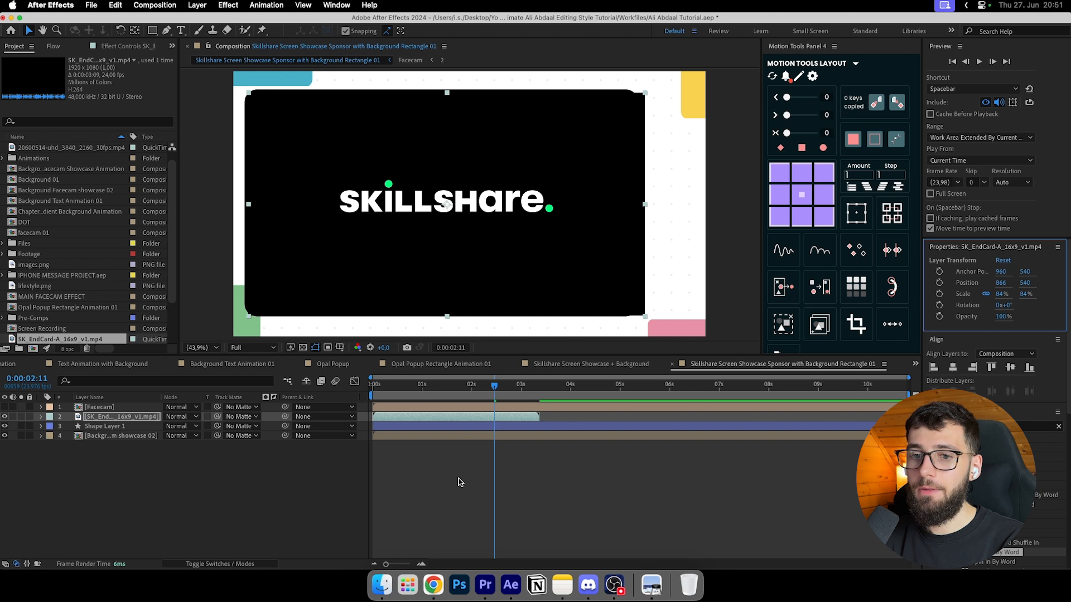
Step: Switch to Chrome and view the End Cards videos on the Design page of the Skillshare Brand Guidelines
{"action": "key", "text": "super+Tab"}
{"action": "left_click", "coordinate": [433, 584]}
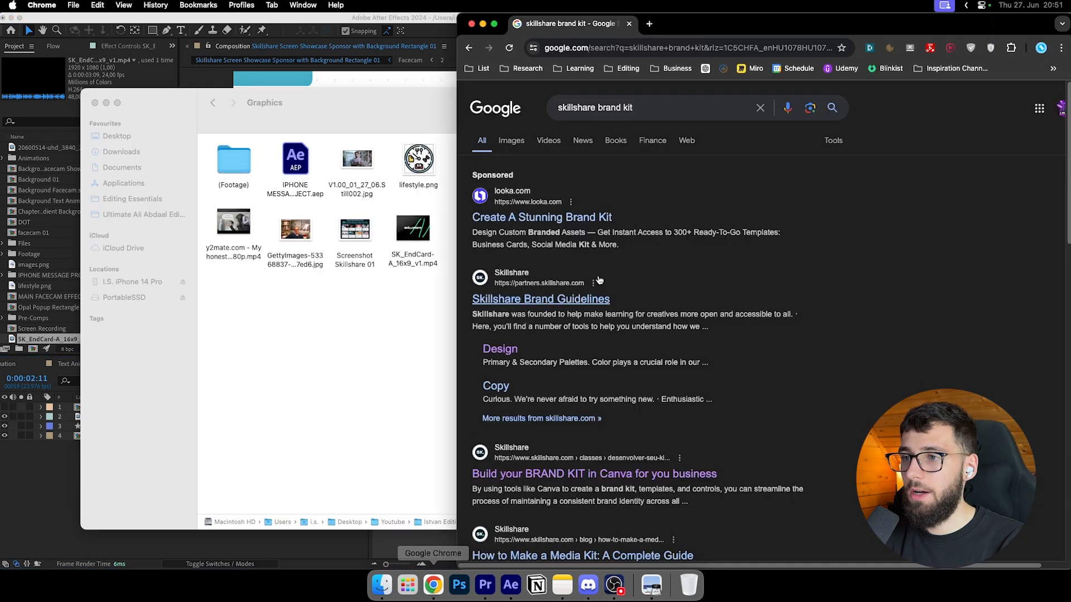
{"action": "left_click", "coordinate": [500, 350]}
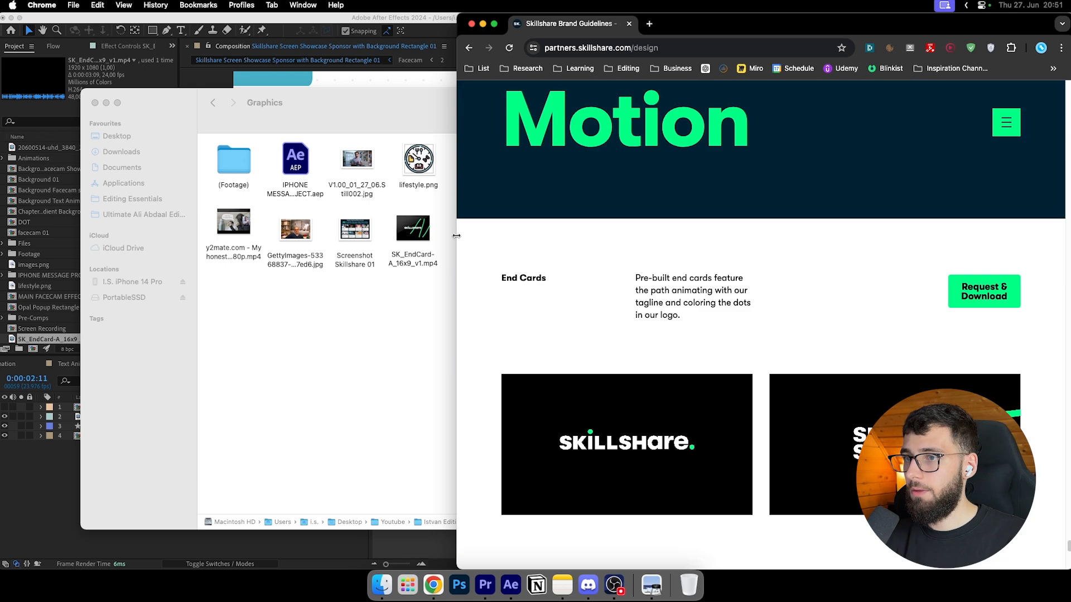
{"action": "left_click_drag", "start_coordinate": [456, 235], "coordinate": [92, 260]}
{"action": "scroll", "coordinate": [578, 416], "scroll_direction": "down", "scroll_amount": 4}
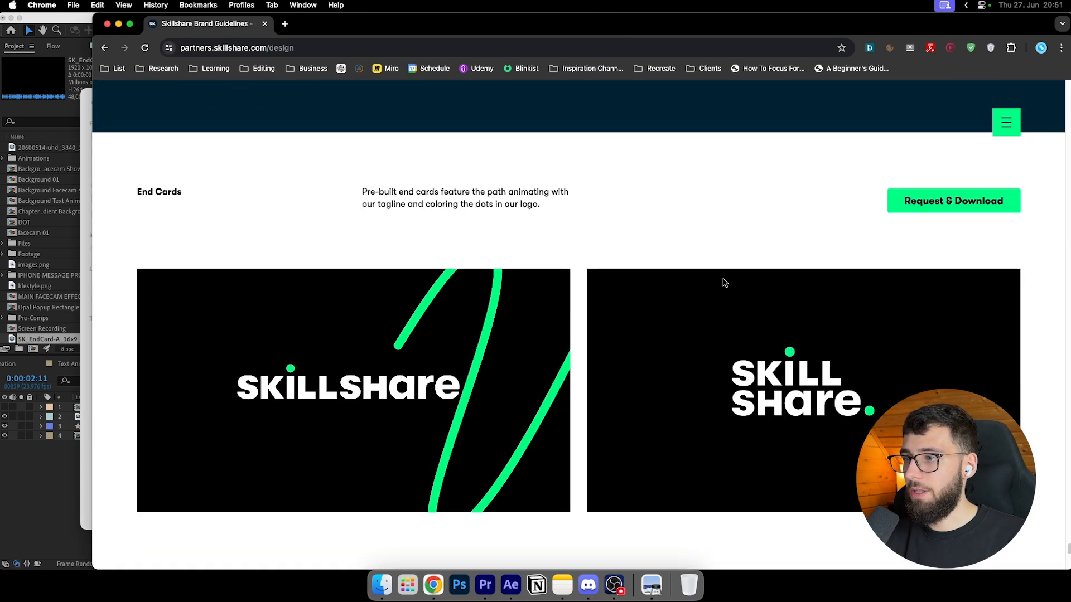
{"action": "right_click", "coordinate": [396, 378]}
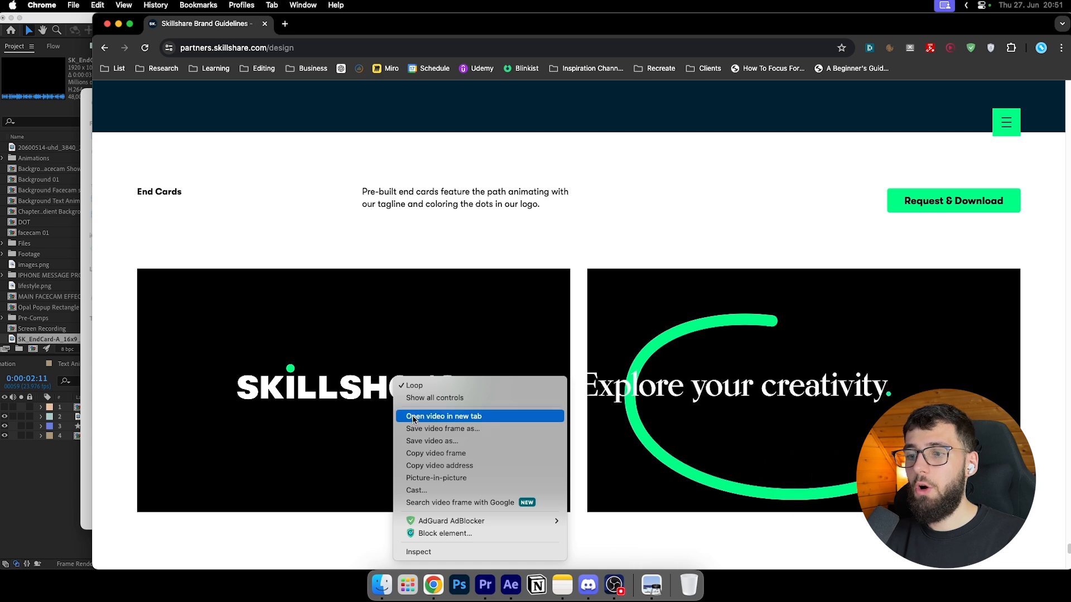
{"action": "left_click", "coordinate": [382, 260]}
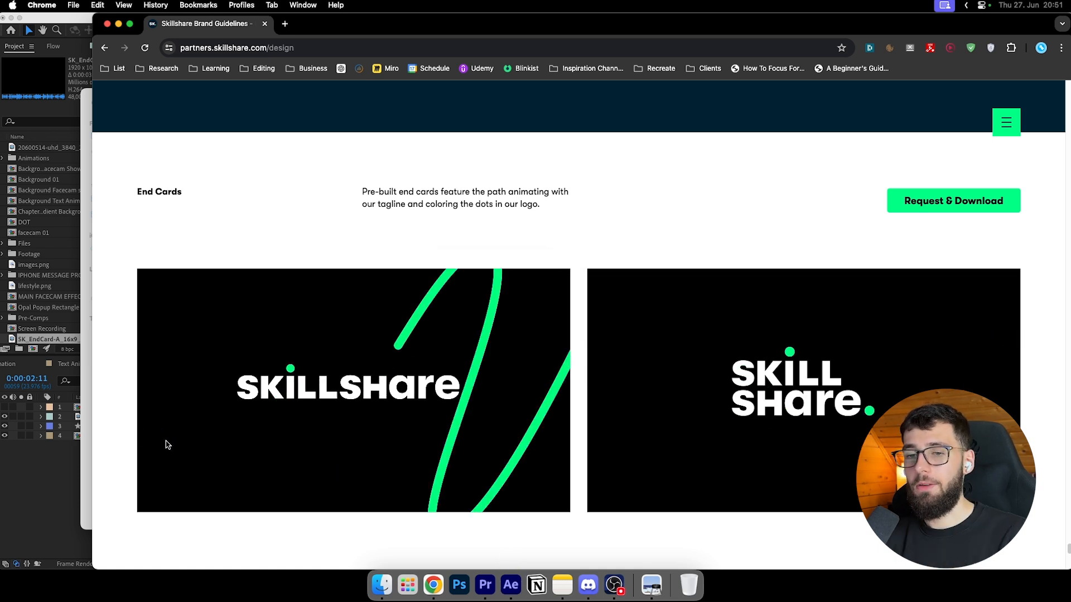
{"action": "left_click", "coordinate": [88, 455]}
{"action": "left_click", "coordinate": [181, 417]}
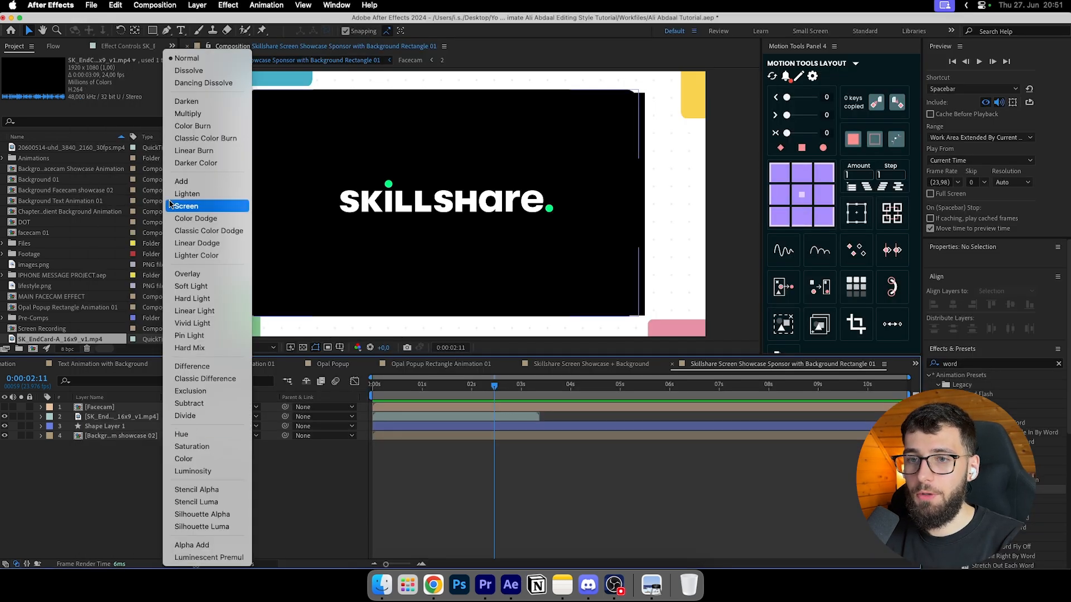
{"action": "left_click", "coordinate": [115, 523]}
{"action": "left_click", "coordinate": [124, 420]}
{"action": "left_click", "coordinate": [181, 418]}
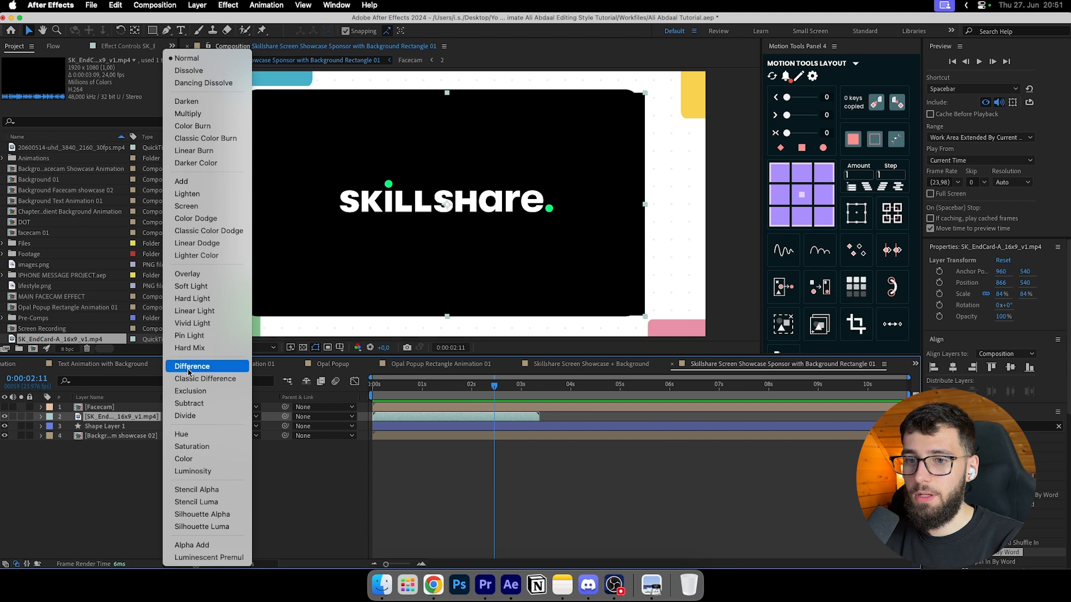
{"action": "left_click", "coordinate": [378, 208]}
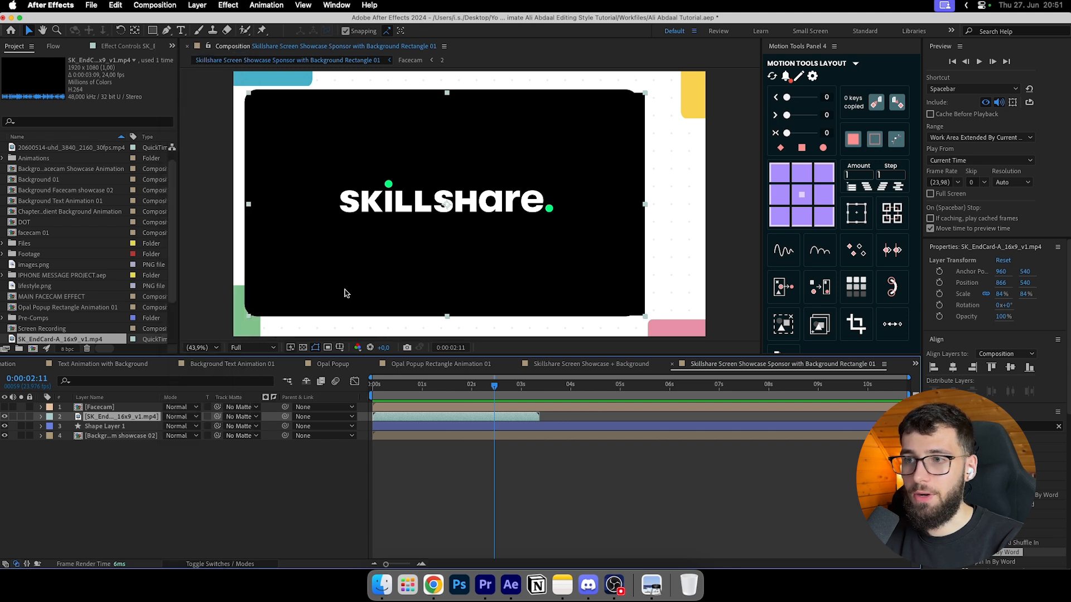
{"action": "left_click", "coordinate": [363, 526]}
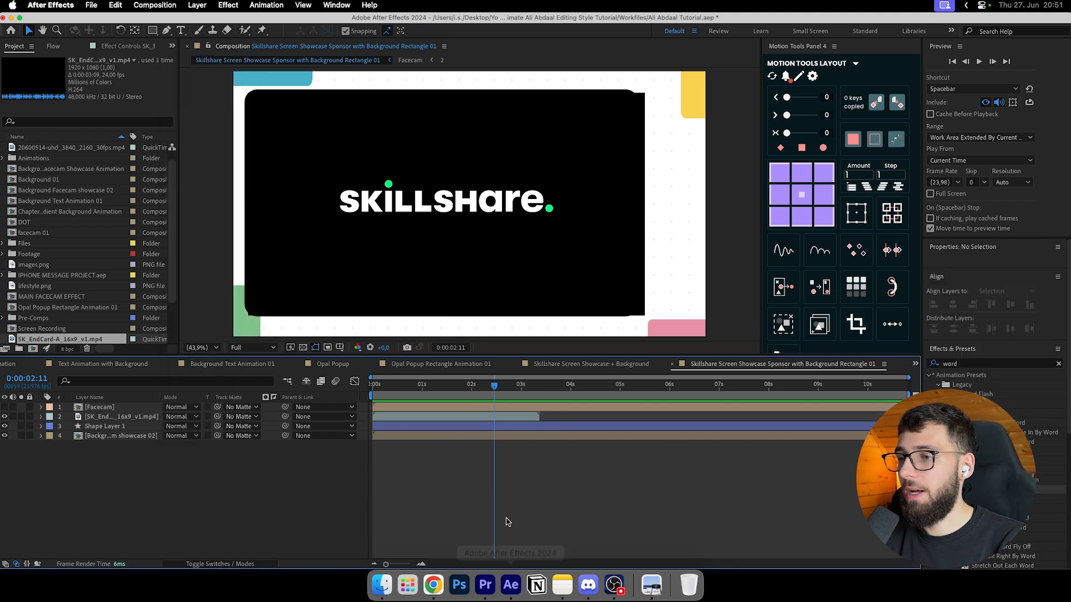
Step: Switch to Premiere Pro and play the reference Skillshare showcase from about 00:01:06 to 00:01:08:19
{"action": "left_click", "coordinate": [485, 584]}
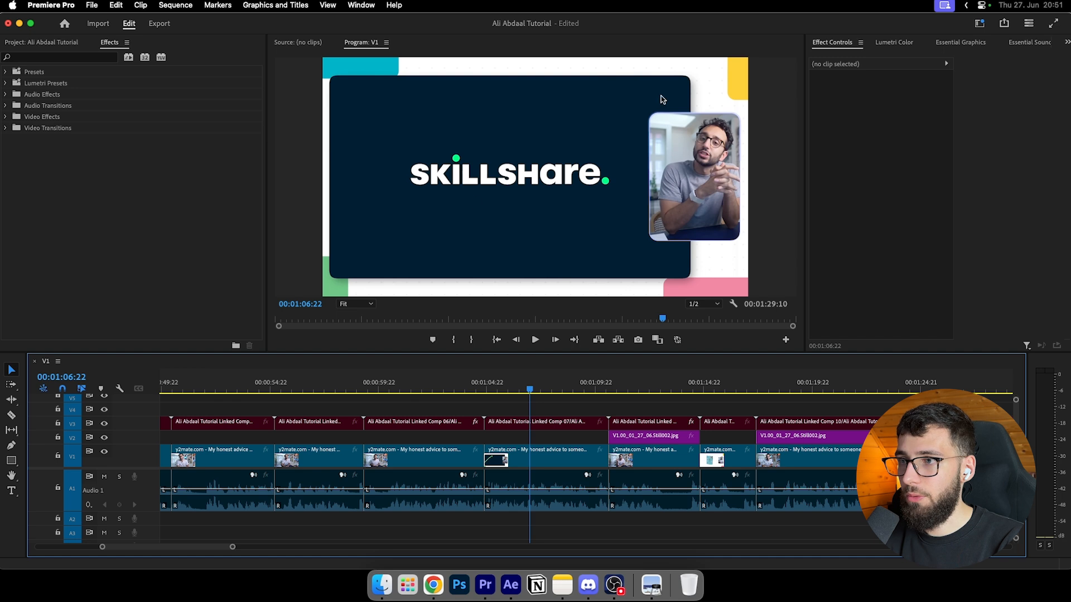
{"action": "left_click_drag", "start_coordinate": [514, 389], "coordinate": [541, 390]}
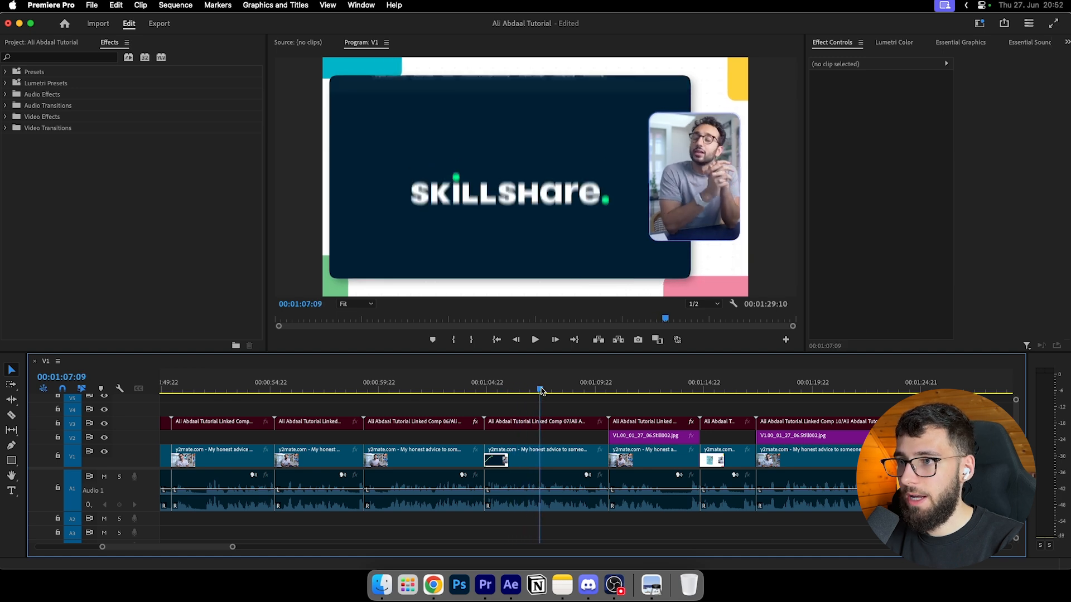
{"action": "key", "text": "space"}
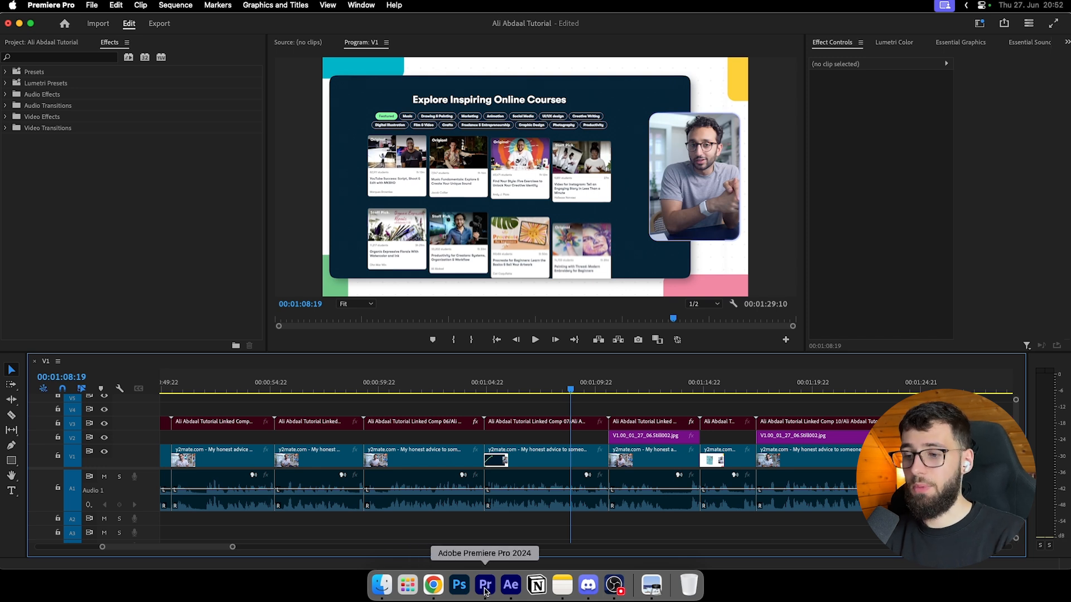
Step: Import Screenshot Skillshare 01 from the Graphics folder into the After Effects composition, above the end card layer
{"action": "left_click", "coordinate": [511, 585]}
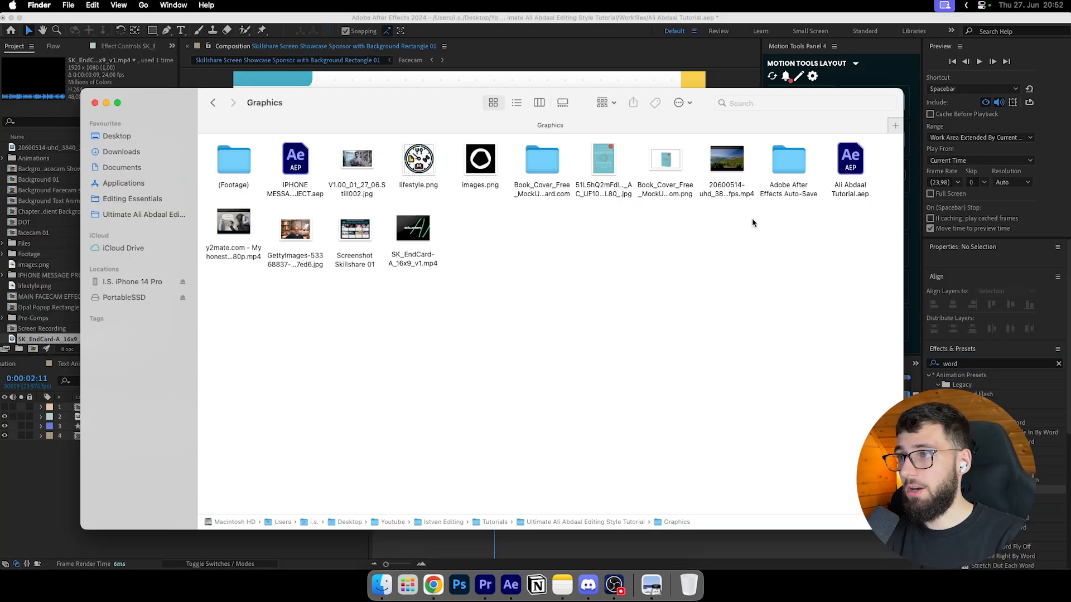
{"action": "left_click", "coordinate": [357, 257]}
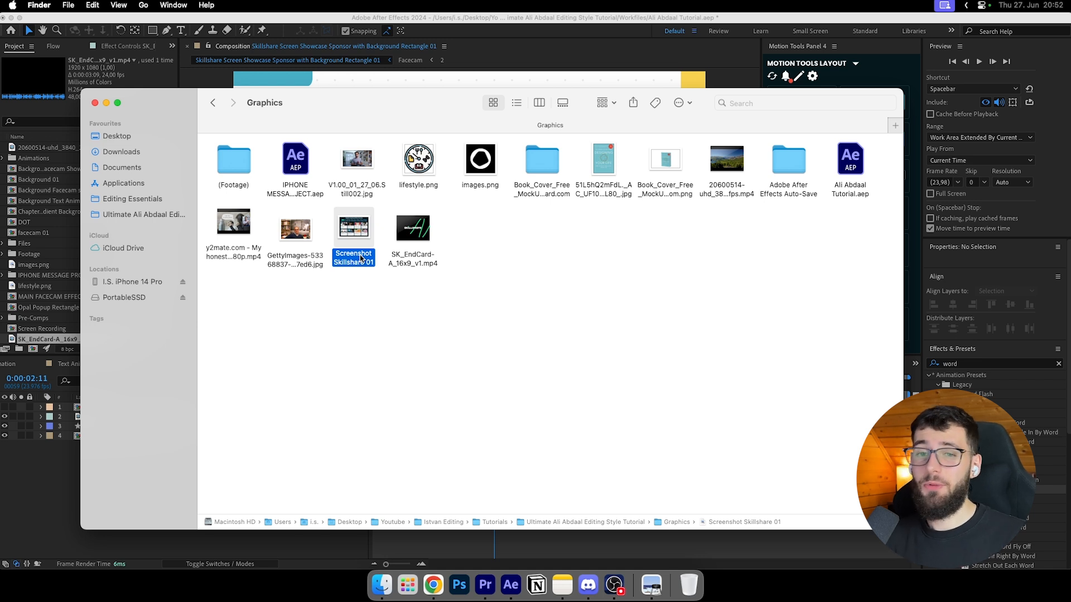
{"action": "left_click", "coordinate": [350, 287]}
{"action": "left_click_drag", "start_coordinate": [348, 259], "coordinate": [39, 497]}
{"action": "left_click_drag", "start_coordinate": [86, 412], "coordinate": [100, 423]}
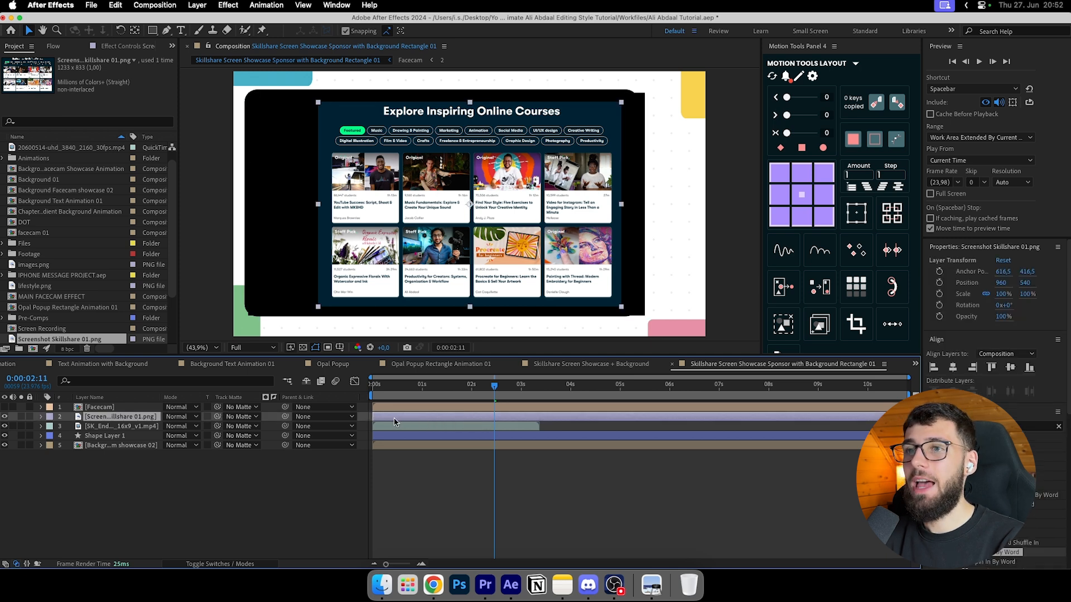
Step: Set the screenshot layer's horizontal position to 839 and start the layer at about two seconds
{"action": "left_click_drag", "start_coordinate": [1002, 282], "coordinate": [992, 304]}
{"action": "left_click", "coordinate": [481, 425]}
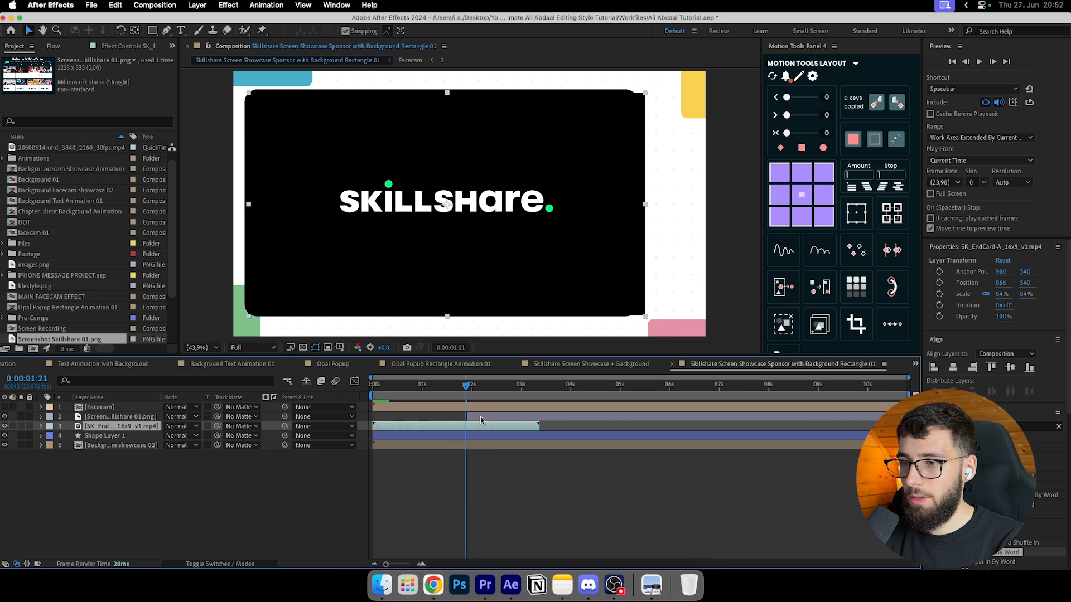
{"action": "left_click_drag", "start_coordinate": [481, 420], "coordinate": [472, 386]}
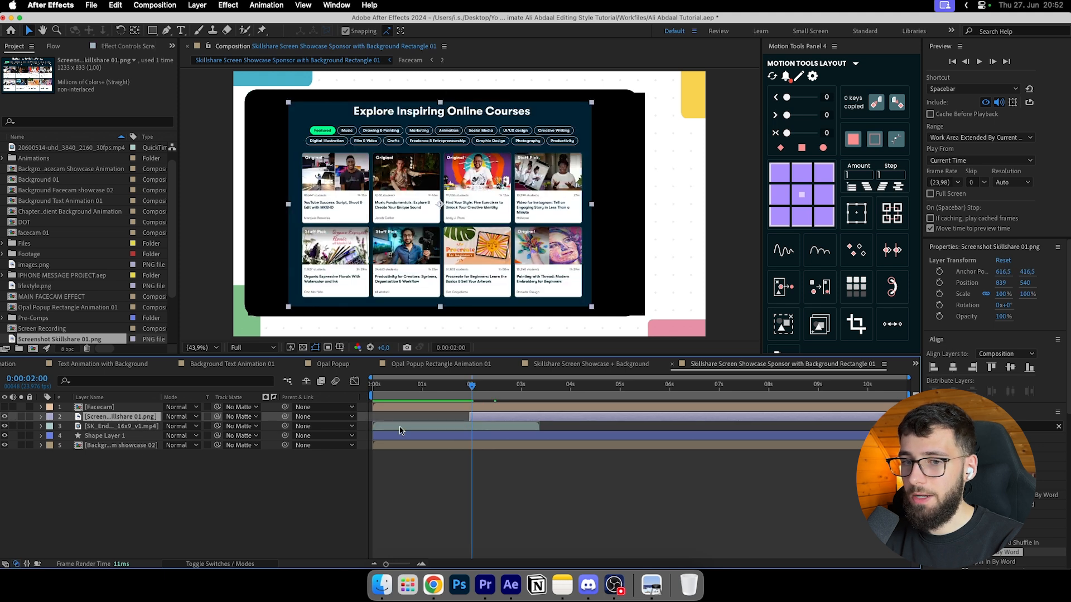
{"action": "left_click", "coordinate": [4, 417]}
Step: Create a 1920 × 1080 px solid with the dark blue colour sampled from the Skillshare screenshot's background
{"action": "left_click", "coordinate": [153, 473]}
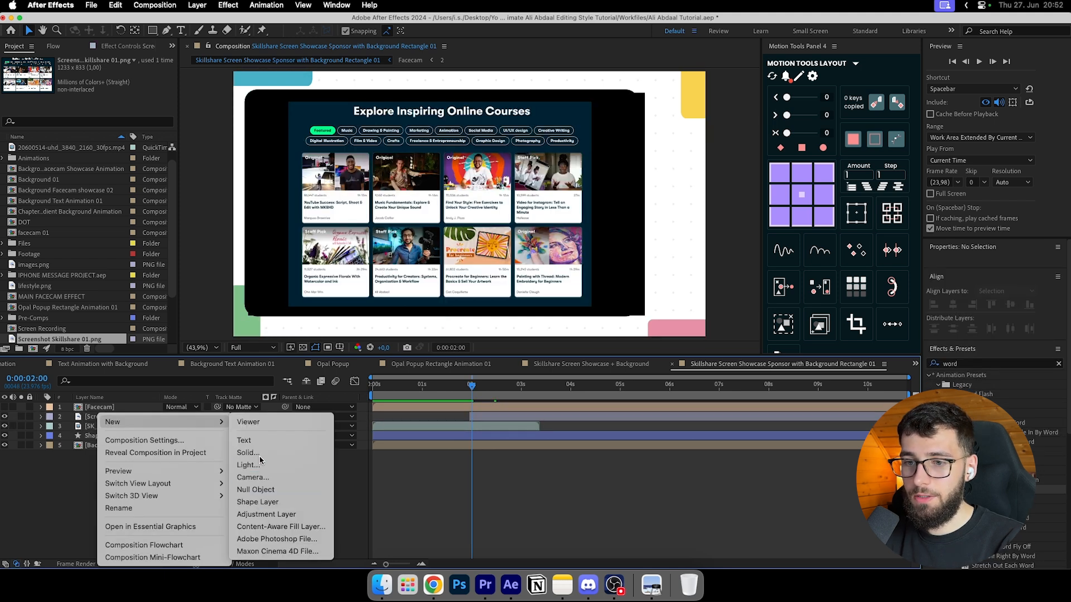
{"action": "left_click", "coordinate": [259, 454]}
{"action": "left_click", "coordinate": [833, 416]}
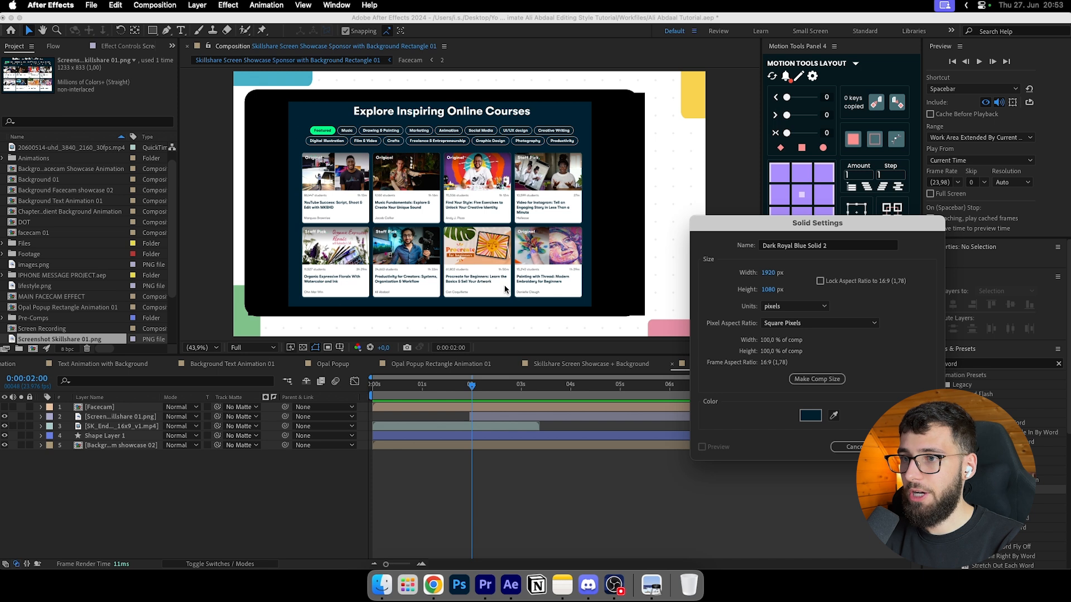
{"action": "left_click", "coordinate": [433, 585]}
{"action": "left_click", "coordinate": [511, 584]}
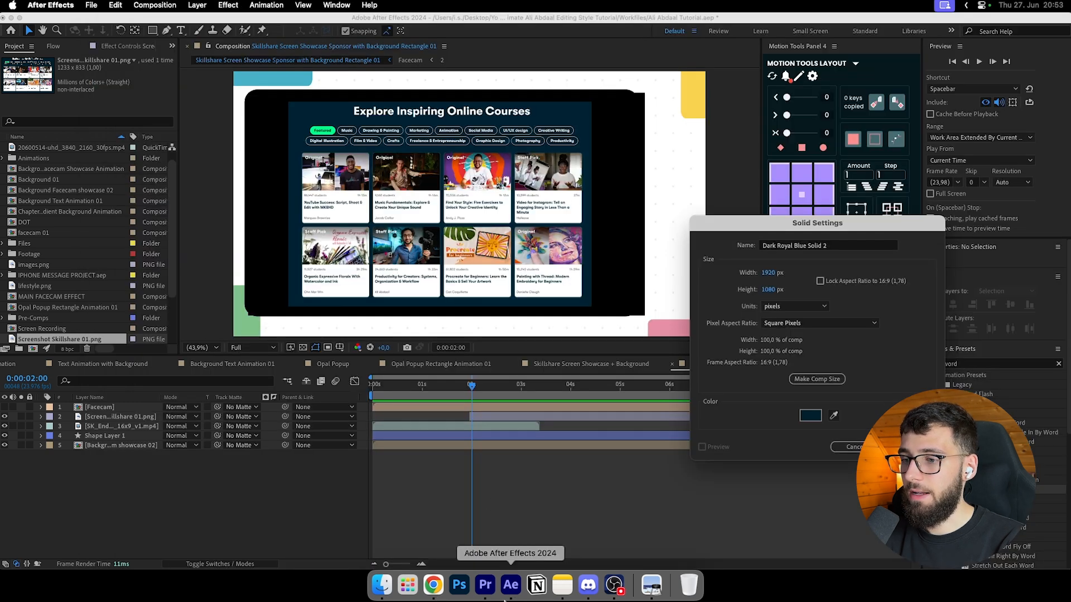
{"action": "left_click", "coordinate": [485, 584]}
{"action": "key", "text": "super+Tab"}
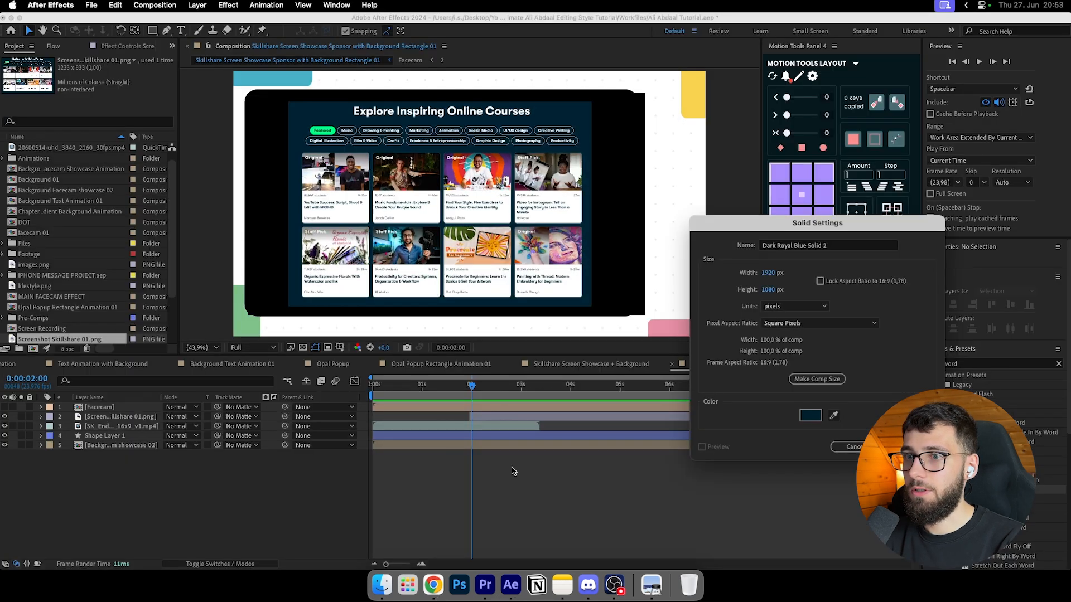
{"action": "left_click", "coordinate": [833, 416]}
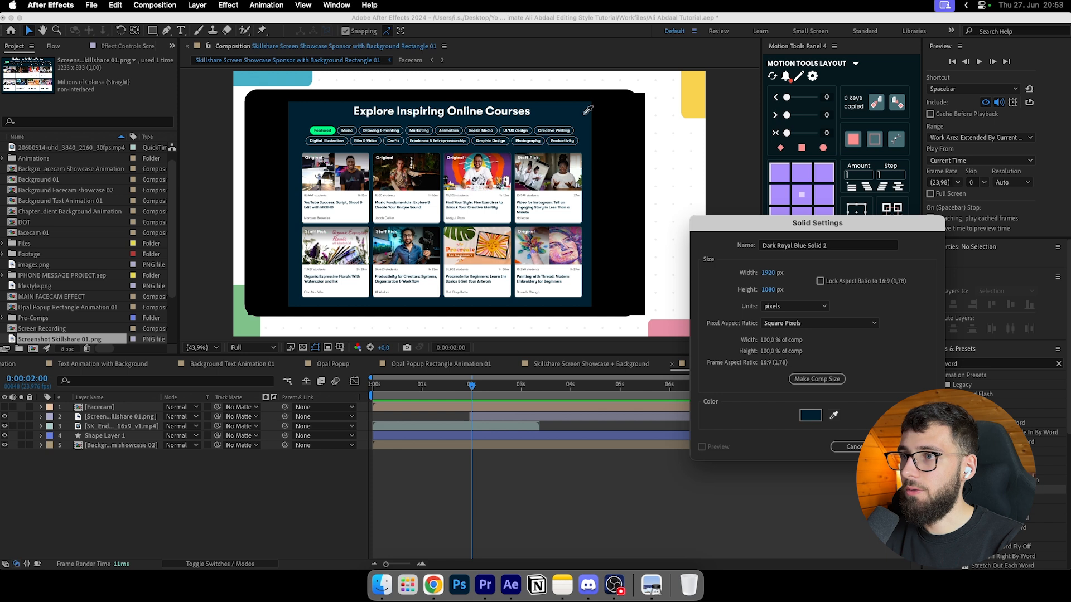
{"action": "key", "text": "Return"}
Step: Place the dark blue solid beneath the end card, with the shape layer renamed MASK as its track matte
{"action": "left_click_drag", "start_coordinate": [95, 410], "coordinate": [108, 449]}
{"action": "right_click", "coordinate": [107, 447]}
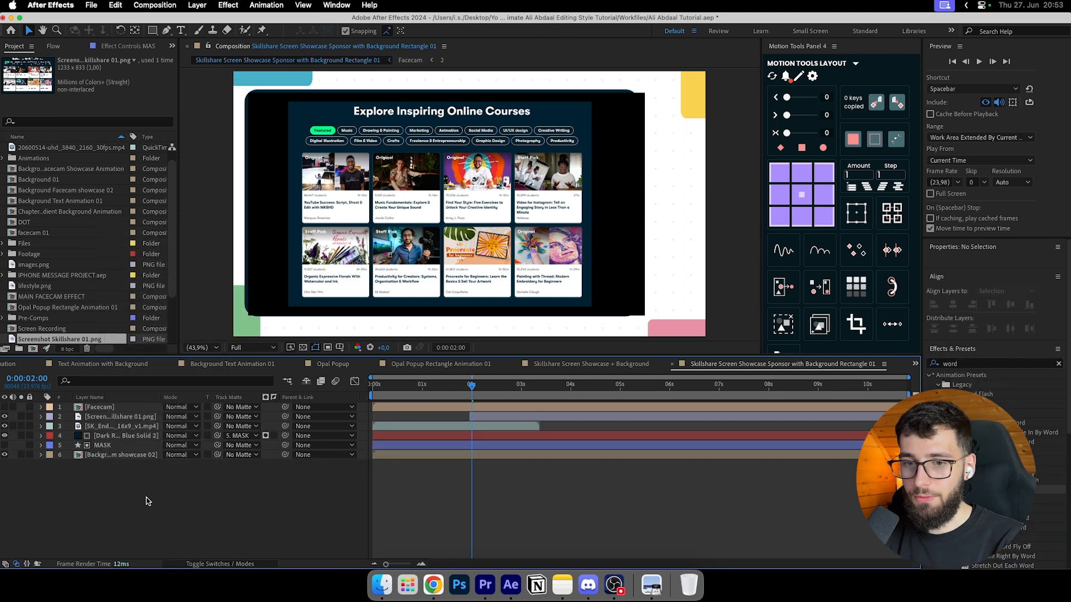
{"action": "left_click", "coordinate": [123, 435]}
Step: Hide the Skillshare screenshot layer and switch the layer list to source names
{"action": "left_click", "coordinate": [5, 416]}
{"action": "left_click", "coordinate": [112, 416]}
{"action": "left_click", "coordinate": [5, 417]}
{"action": "left_click", "coordinate": [5, 417]}
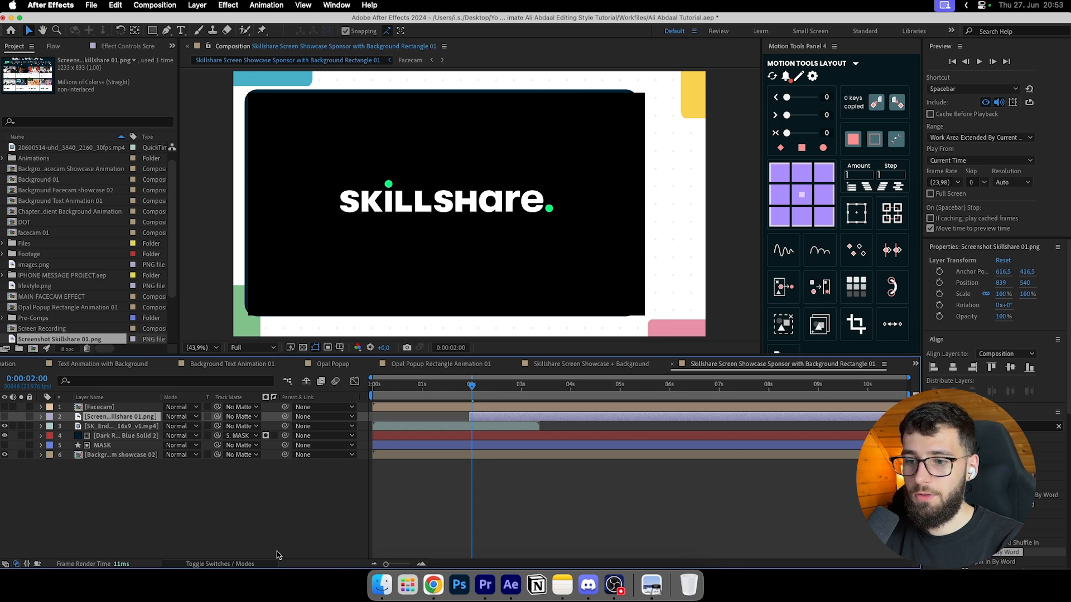
{"action": "left_click", "coordinate": [90, 397]}
Step: Set MASK as the end card's track matte and fit the card with 88% scale and position 849, 529
{"action": "left_click", "coordinate": [122, 426]}
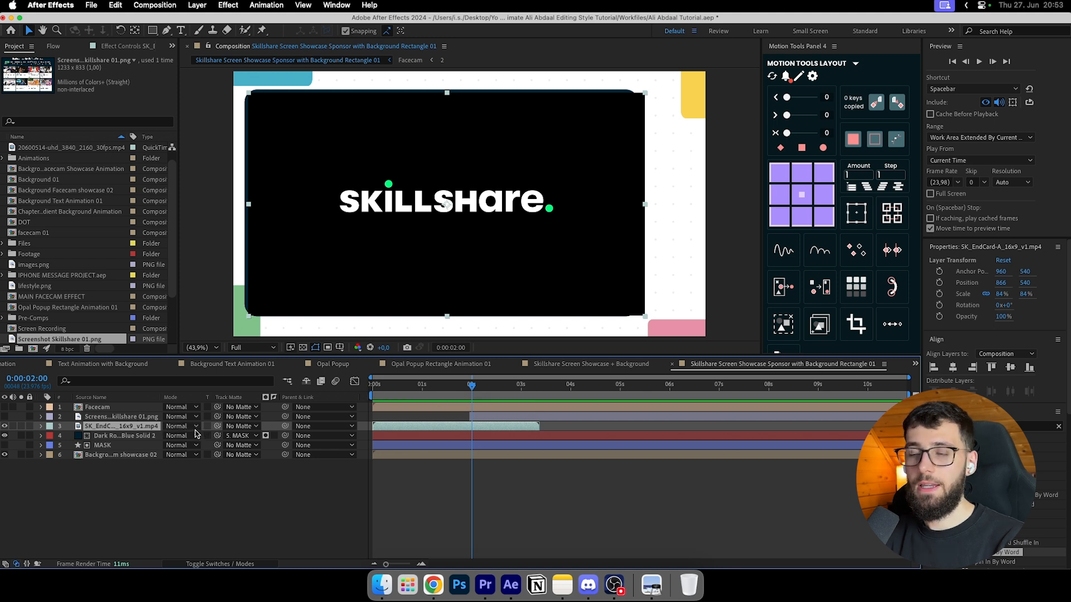
{"action": "left_click_drag", "start_coordinate": [217, 426], "coordinate": [110, 446]}
{"action": "left_click", "coordinate": [142, 486]}
{"action": "left_click", "coordinate": [137, 426]}
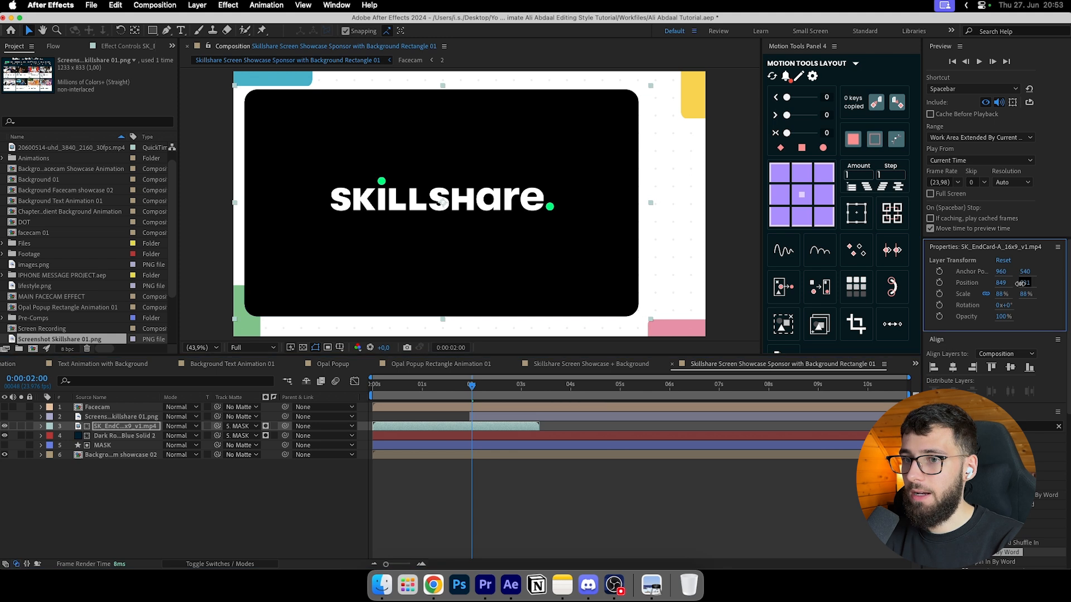
{"action": "left_click_drag", "start_coordinate": [1020, 283], "coordinate": [1018, 283]}
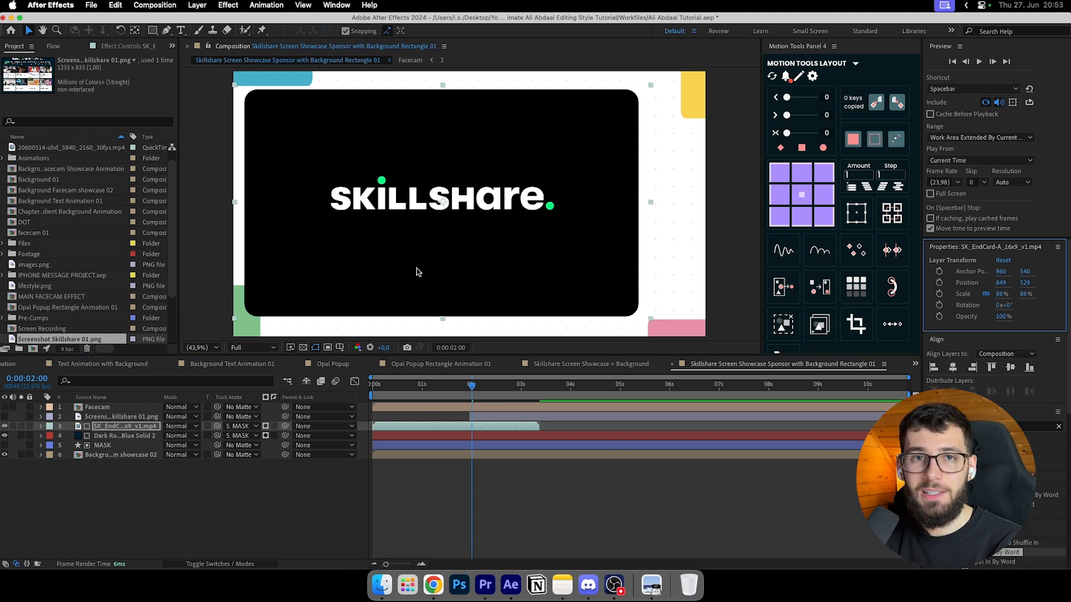
Step: Set the end card layer's blending mode to Add and lower the card to position 849, 547
{"action": "left_click", "coordinate": [180, 426]}
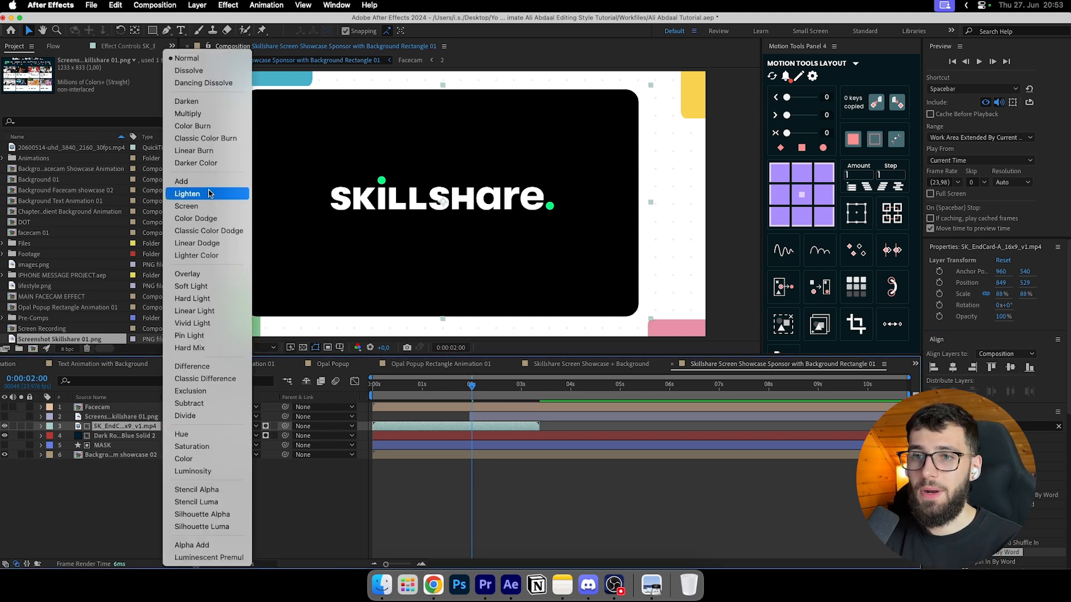
{"action": "left_click", "coordinate": [184, 191]}
{"action": "left_click", "coordinate": [180, 427]}
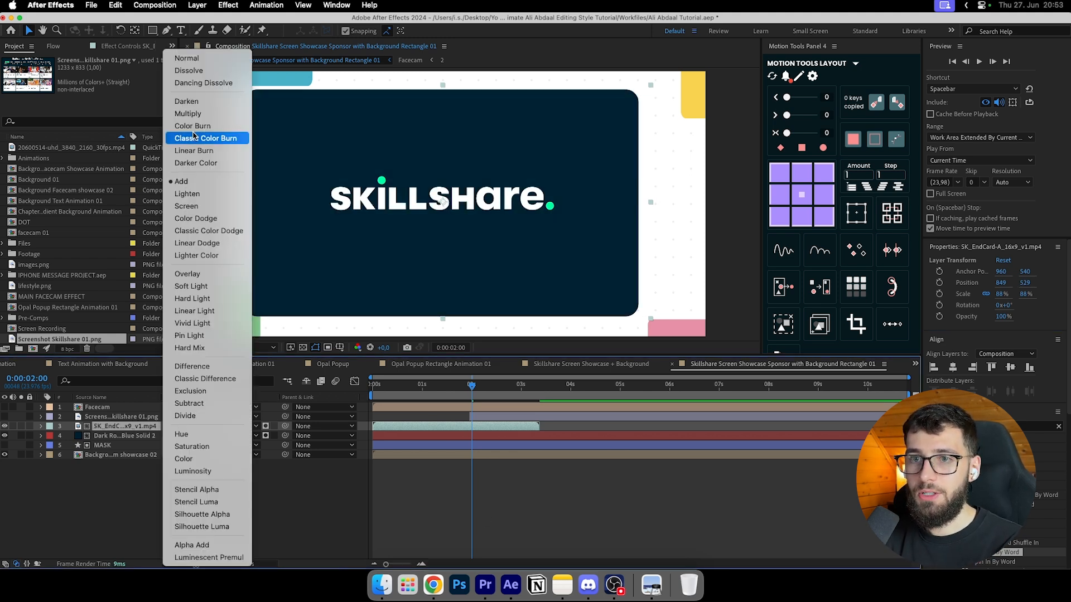
{"action": "left_click", "coordinate": [184, 181]}
{"action": "left_click_drag", "start_coordinate": [1025, 284], "coordinate": [1020, 286]}
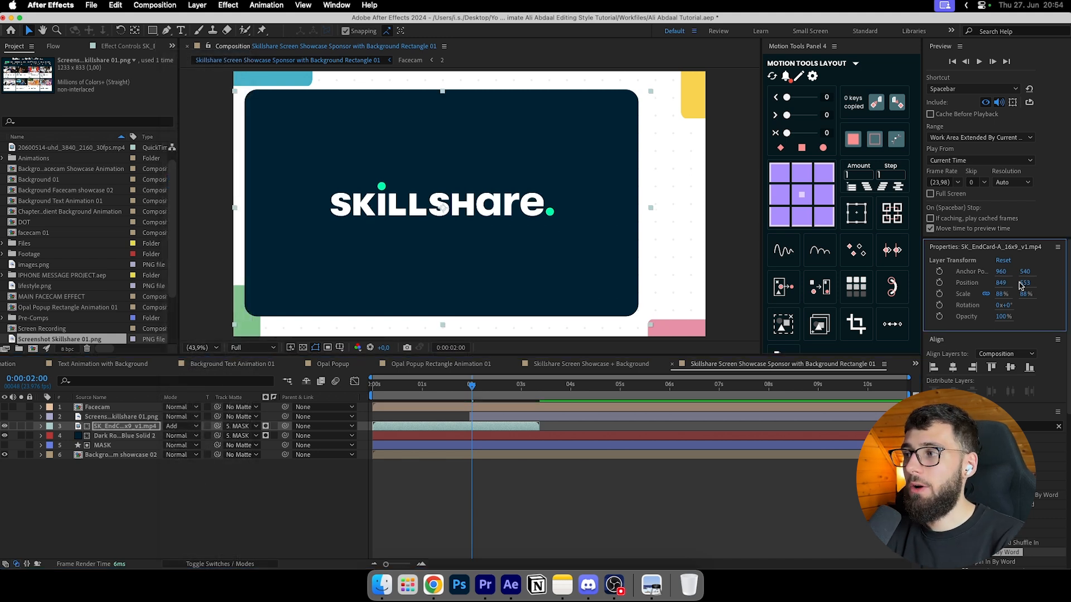
{"action": "left_click", "coordinate": [456, 485]}
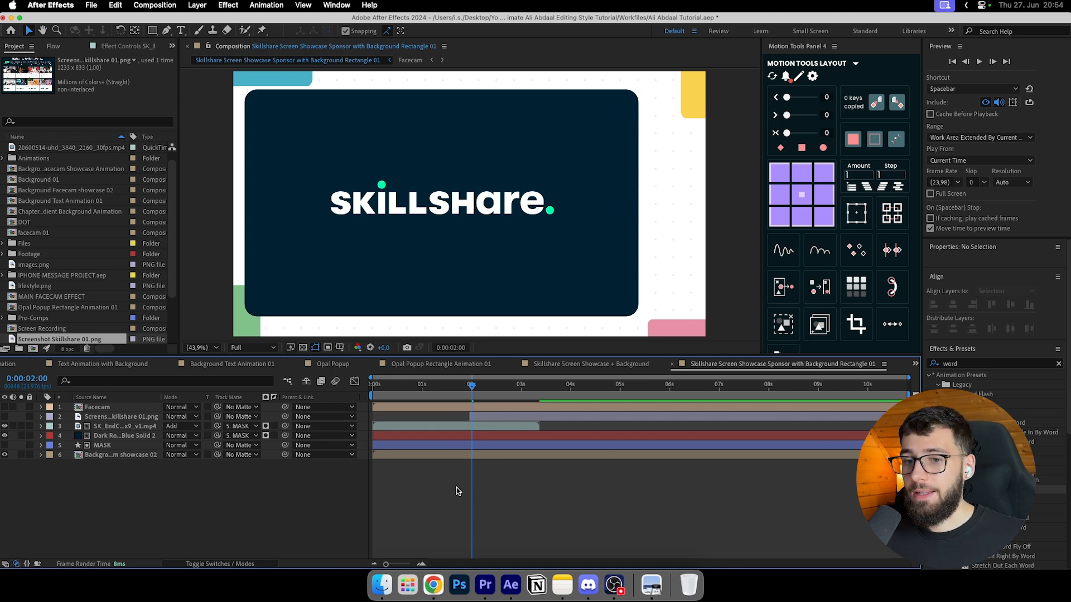
Step: Shift the Background Facecam showcase 02 layer slightly earlier and scrub through the opening animation
{"action": "left_click", "coordinate": [391, 384]}
{"action": "left_click", "coordinate": [421, 457]}
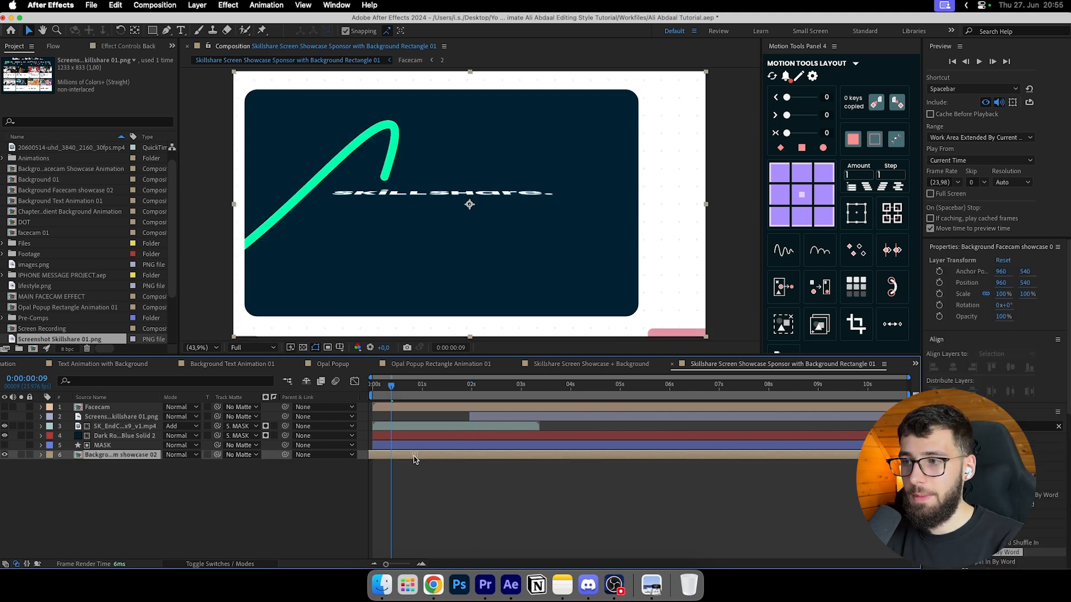
{"action": "left_click_drag", "start_coordinate": [414, 459], "coordinate": [419, 459]}
{"action": "left_click_drag", "start_coordinate": [389, 388], "coordinate": [437, 398]}
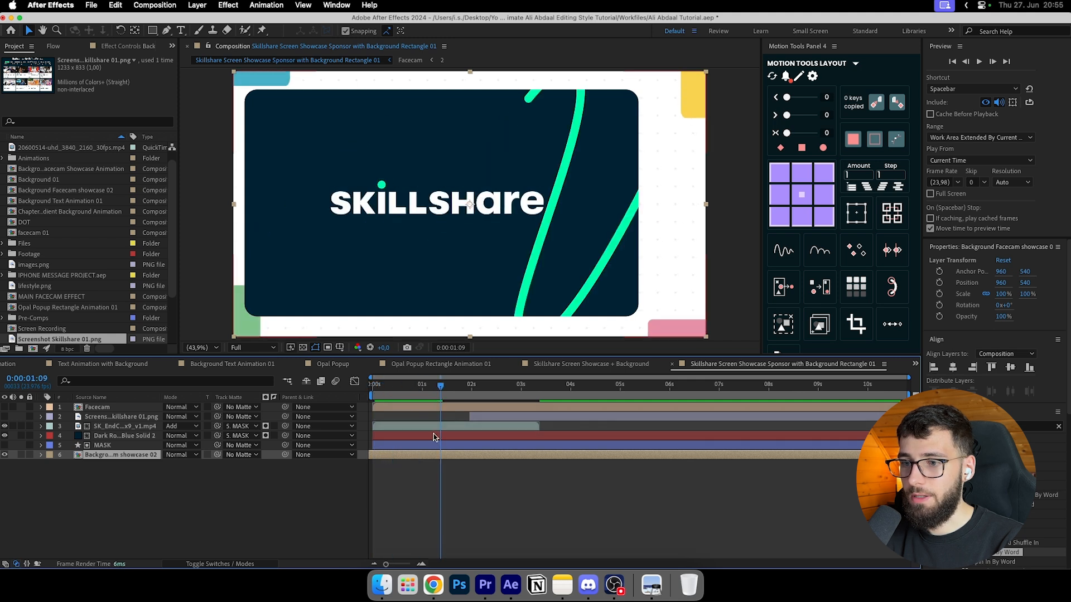
Step: Open the Background Facecam showcase 02 composition and start the green, yellow and blue rectangle layers at about frames 5, 11 and 16
{"action": "double_click", "coordinate": [434, 456]}
{"action": "left_click", "coordinate": [434, 436]}
{"action": "left_click", "coordinate": [435, 410], "text": "shift"}
{"action": "key", "text": "equal"}
{"action": "key", "text": "equal"}
{"action": "key", "text": "equal"}
{"action": "key", "text": "equal"}
{"action": "left_click", "coordinate": [470, 478]}
{"action": "left_click_drag", "start_coordinate": [510, 427], "coordinate": [482, 427]}
{"action": "left_click_drag", "start_coordinate": [602, 419], "coordinate": [557, 419]}
{"action": "left_click_drag", "start_coordinate": [746, 411], "coordinate": [677, 410]}
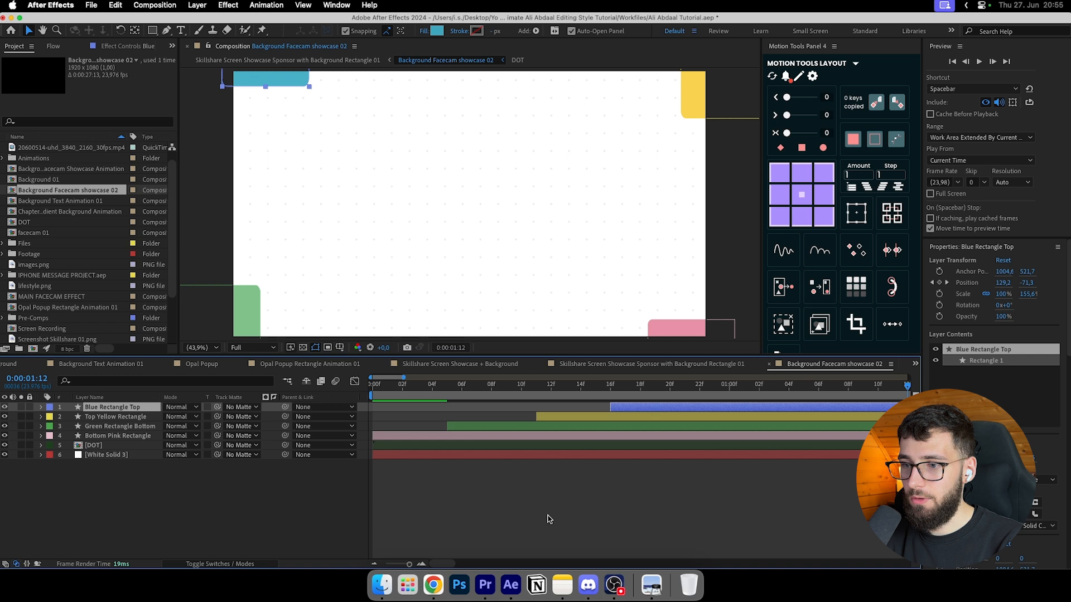
Step: Restagger the rectangle layers so yellow starts at about frame 3, green at frame 8 and blue at frame 13
{"action": "left_click_drag", "start_coordinate": [551, 427], "coordinate": [596, 426]}
{"action": "left_click_drag", "start_coordinate": [590, 417], "coordinate": [537, 429]}
{"action": "left_click_drag", "start_coordinate": [537, 430], "coordinate": [585, 409]}
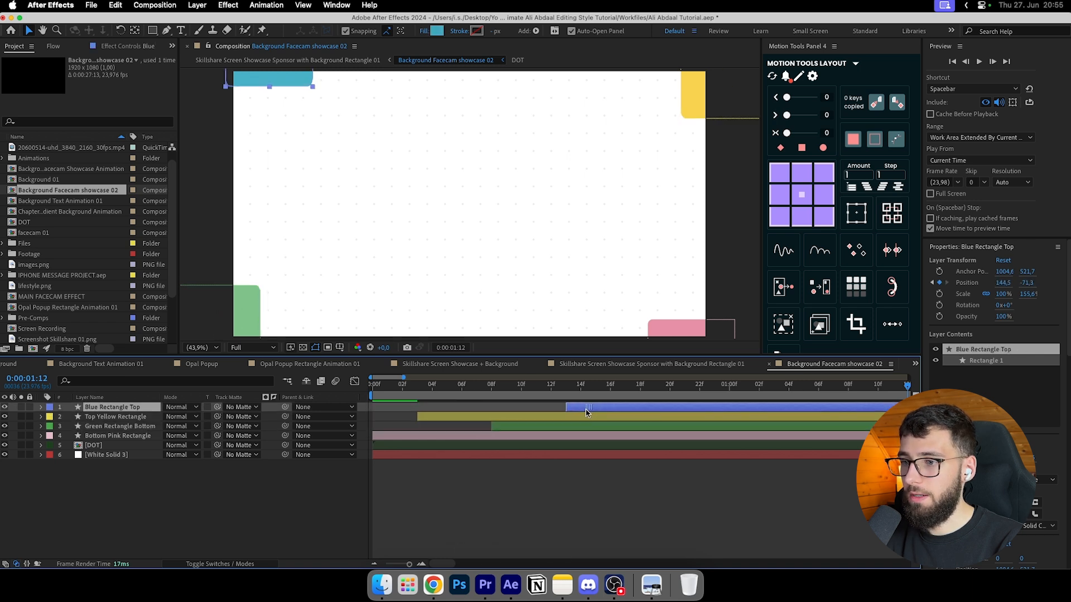
{"action": "left_click", "coordinate": [488, 474]}
{"action": "scroll", "coordinate": [382, 390], "scroll_direction": "right", "scroll_amount": 3}
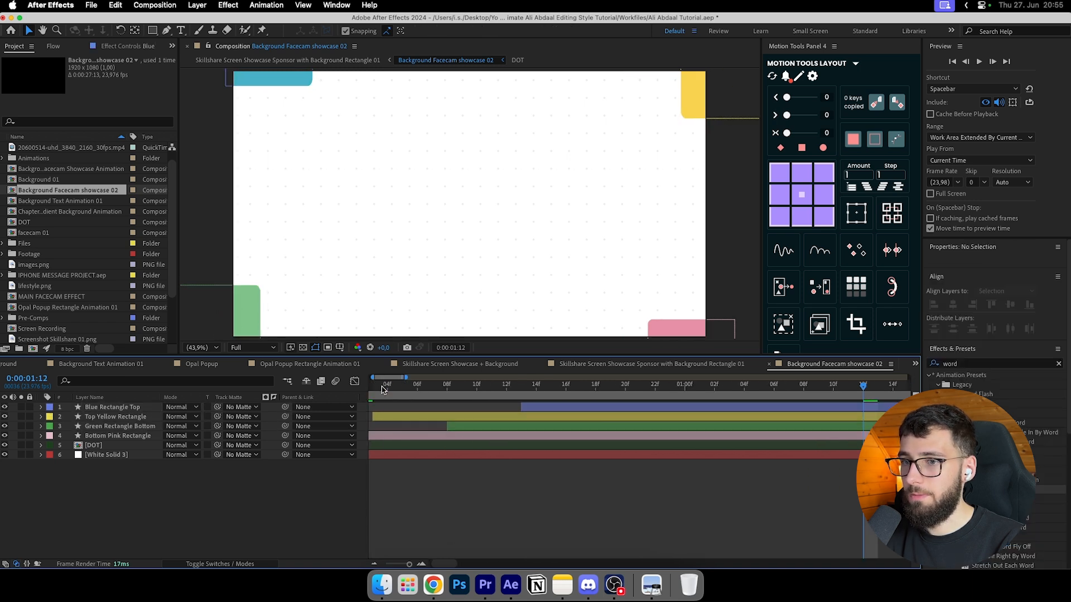
Step: Preview the restaggered rectangles behind the end card in the Skillshare sponsor composition
{"action": "left_click", "coordinate": [383, 389]}
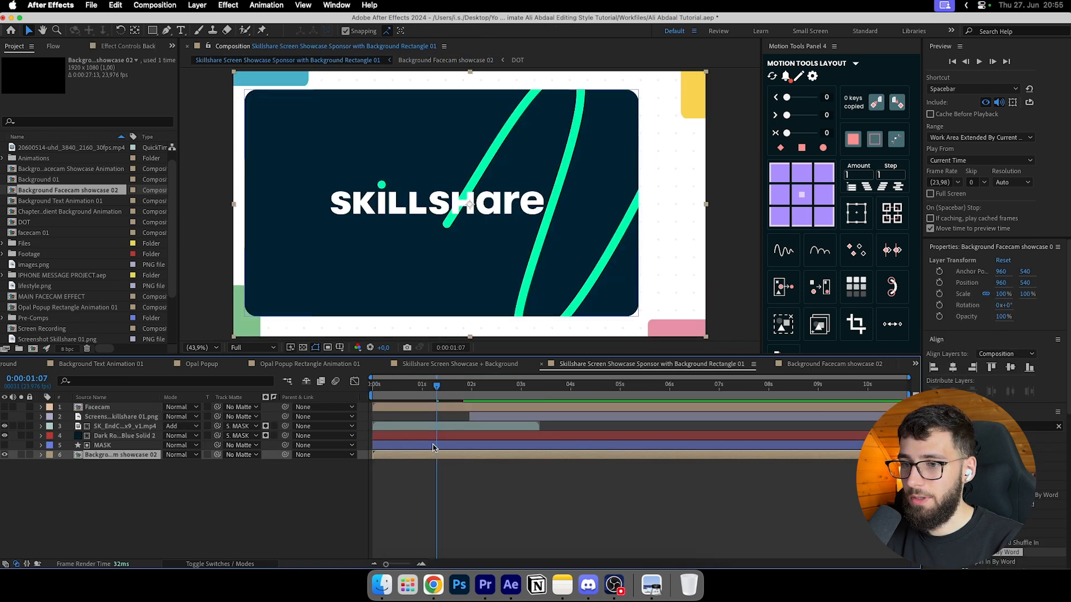
{"action": "left_click_drag", "start_coordinate": [373, 388], "coordinate": [447, 390]}
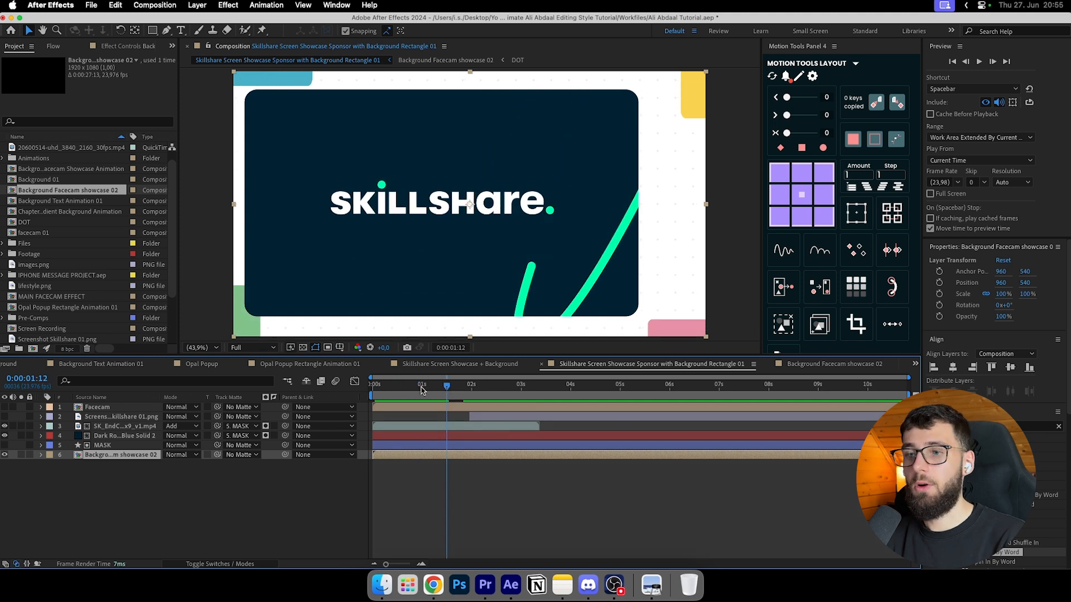
{"action": "key", "text": "space"}
{"action": "left_click_drag", "start_coordinate": [410, 395], "coordinate": [463, 418]}
Step: Show the Skillshare screenshot layer again and move its start earlier to about 0:00:01:18
{"action": "left_click", "coordinate": [472, 433]}
{"action": "left_click", "coordinate": [4, 416]}
{"action": "left_click", "coordinate": [470, 386]}
{"action": "left_click_drag", "start_coordinate": [468, 389], "coordinate": [465, 390]}
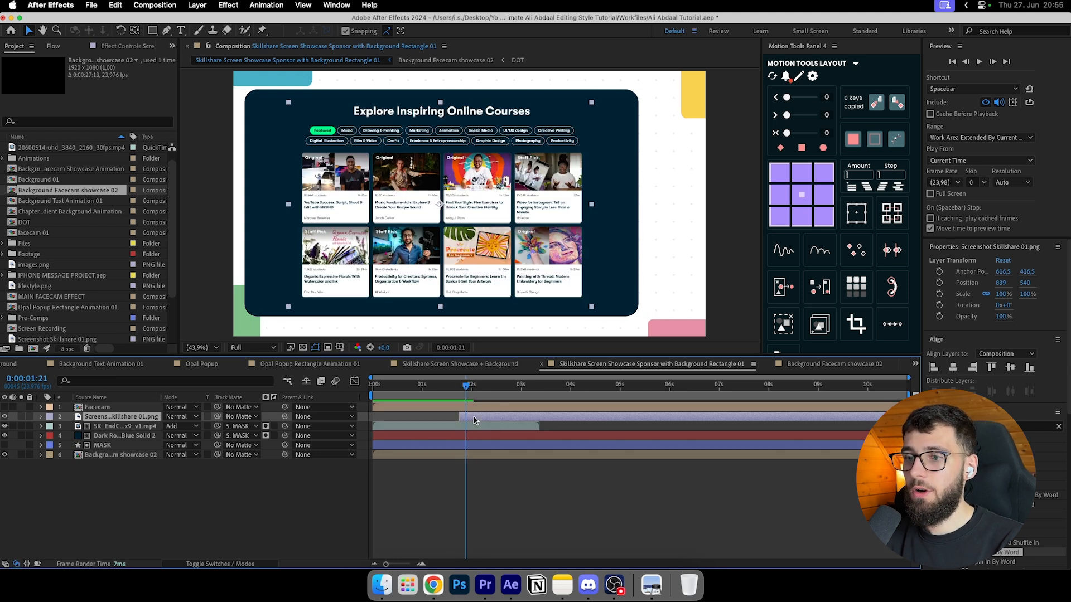
{"action": "left_click", "coordinate": [5, 435]}
{"action": "left_click", "coordinate": [5, 436]}
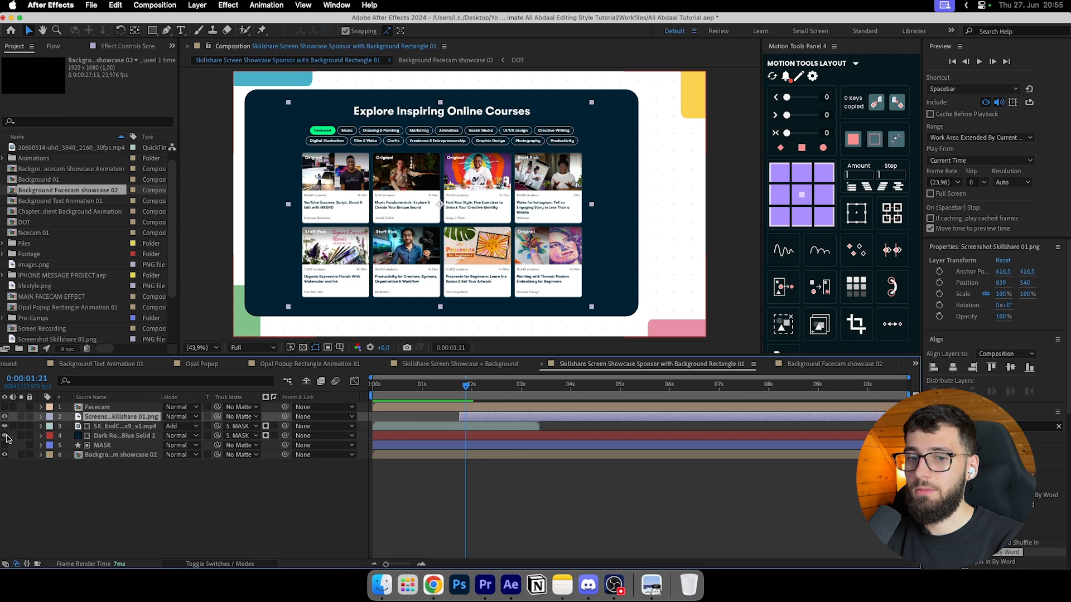
{"action": "key", "text": "super+shift+a"}
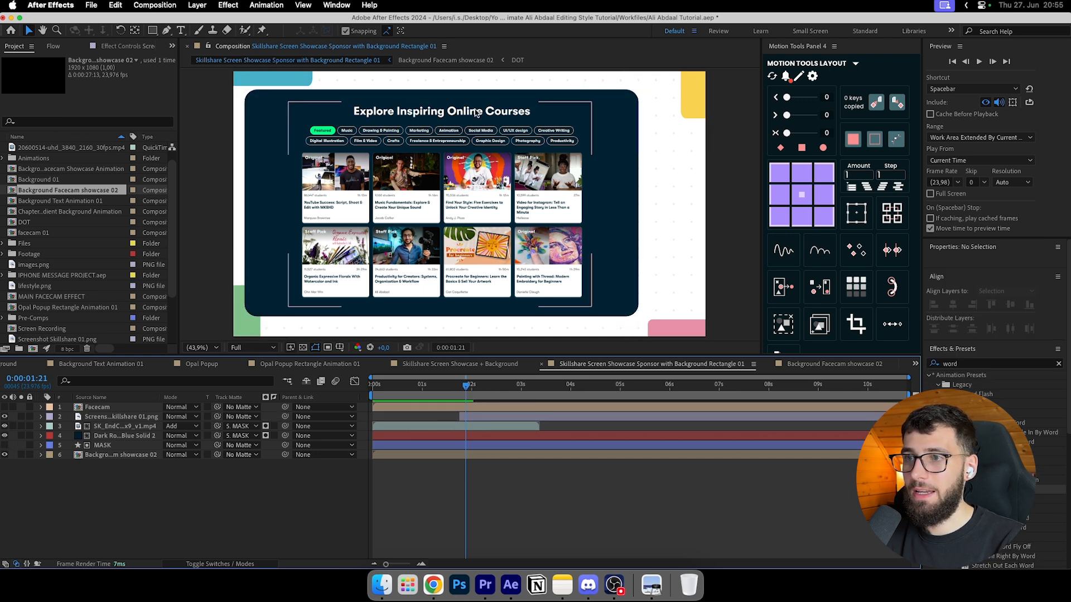
Step: Keyframe the end card's Position from 849, 547 at 0:00:01:11 to below the panel at 0:00:01:23
{"action": "left_click", "coordinate": [452, 428]}
{"action": "left_click_drag", "start_coordinate": [442, 391], "coordinate": [456, 394]}
{"action": "key", "text": "alt+shift+p"}
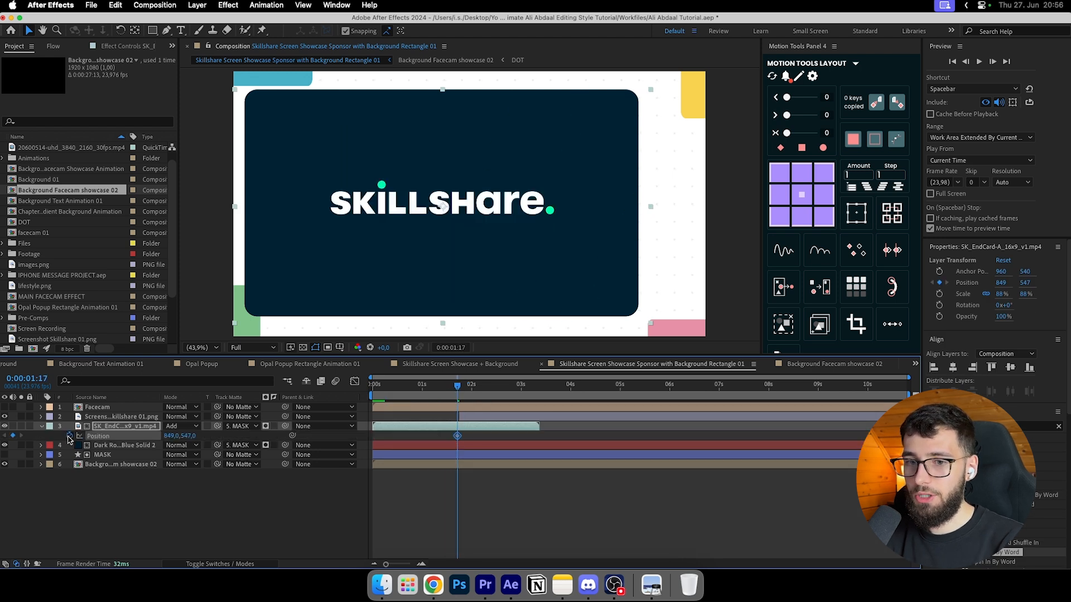
{"action": "left_click", "coordinate": [445, 385]}
{"action": "left_click_drag", "start_coordinate": [457, 436], "coordinate": [470, 436]}
{"action": "left_click", "coordinate": [12, 436]}
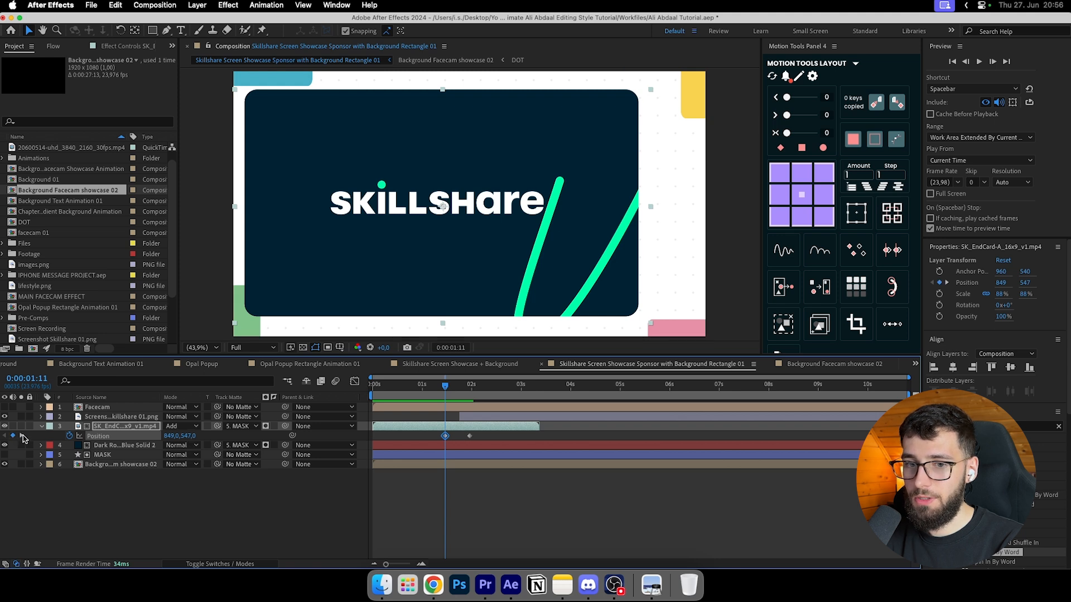
{"action": "left_click", "coordinate": [22, 436]}
{"action": "left_click_drag", "start_coordinate": [188, 436], "coordinate": [583, 488]}
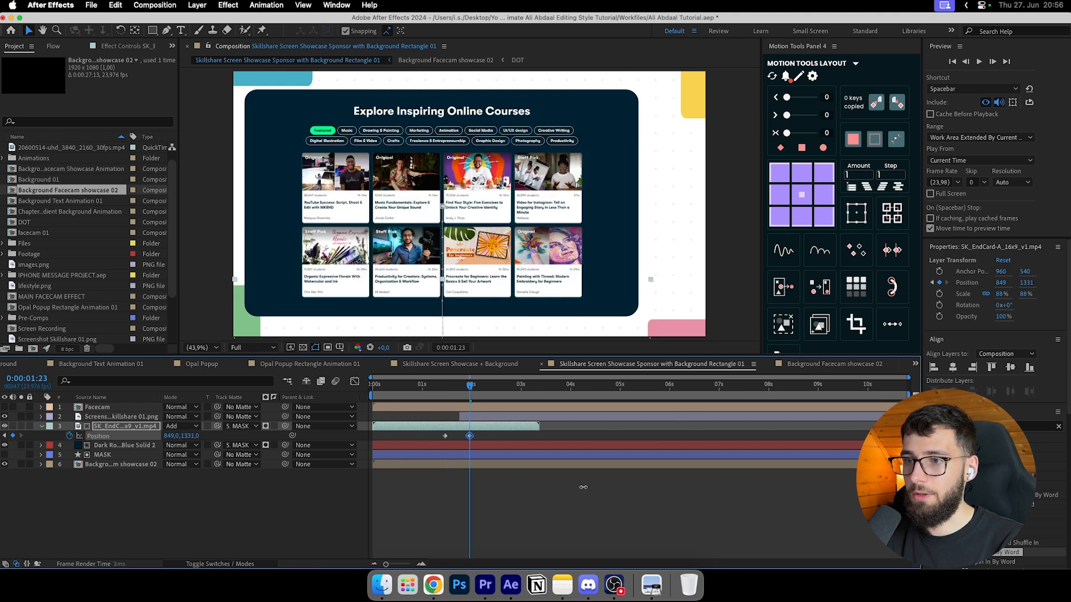
Step: Apply Easy Ease to the end card's Position keyframes and start the screenshot layer at about 0:00:01:16
{"action": "left_click_drag", "start_coordinate": [461, 396], "coordinate": [456, 385]}
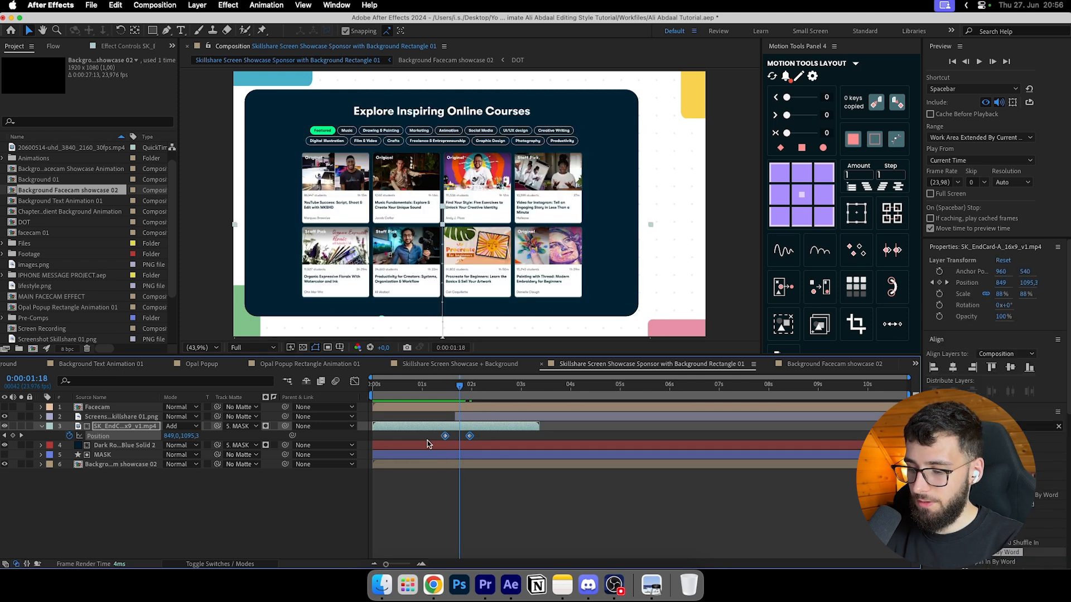
{"action": "key", "text": "F9"}
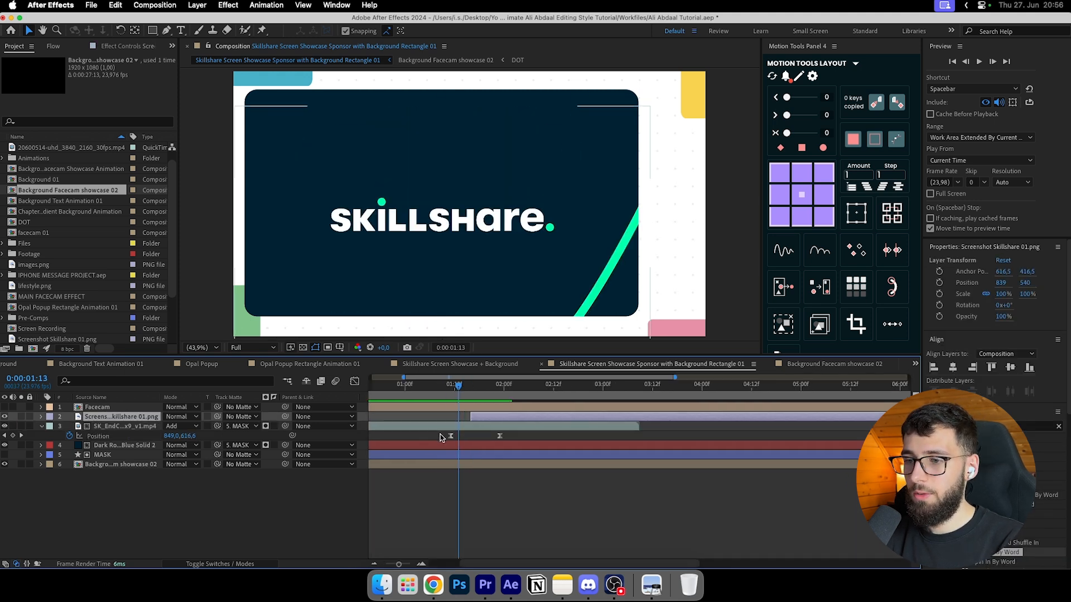
{"action": "left_click_drag", "start_coordinate": [458, 396], "coordinate": [483, 396]}
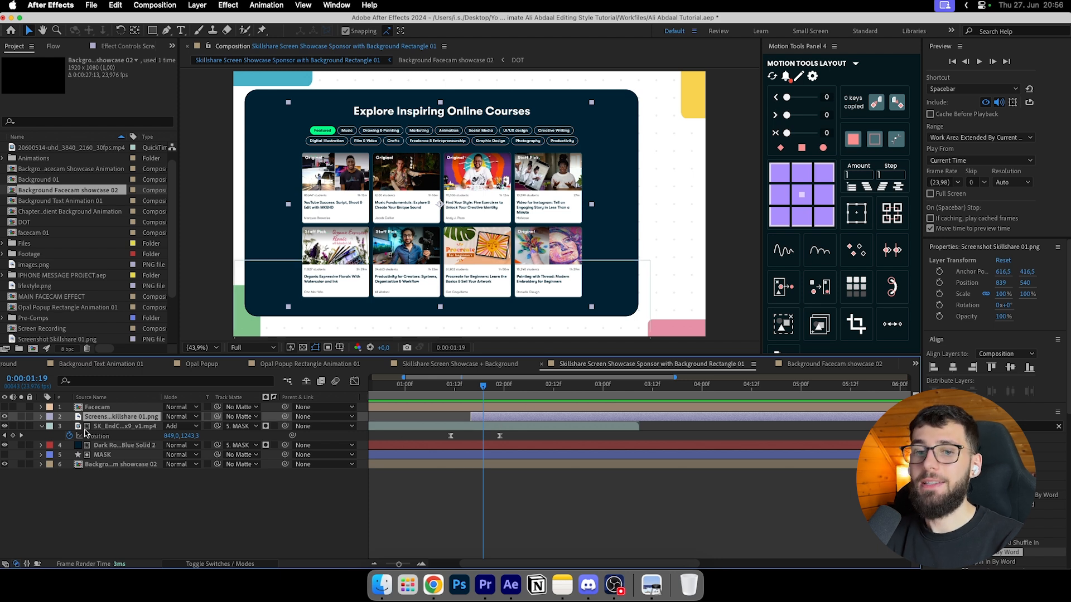
Step: Duplicate the Skillshare screenshot layer until there are nine copies in the composition
{"action": "key", "text": "super+d"}
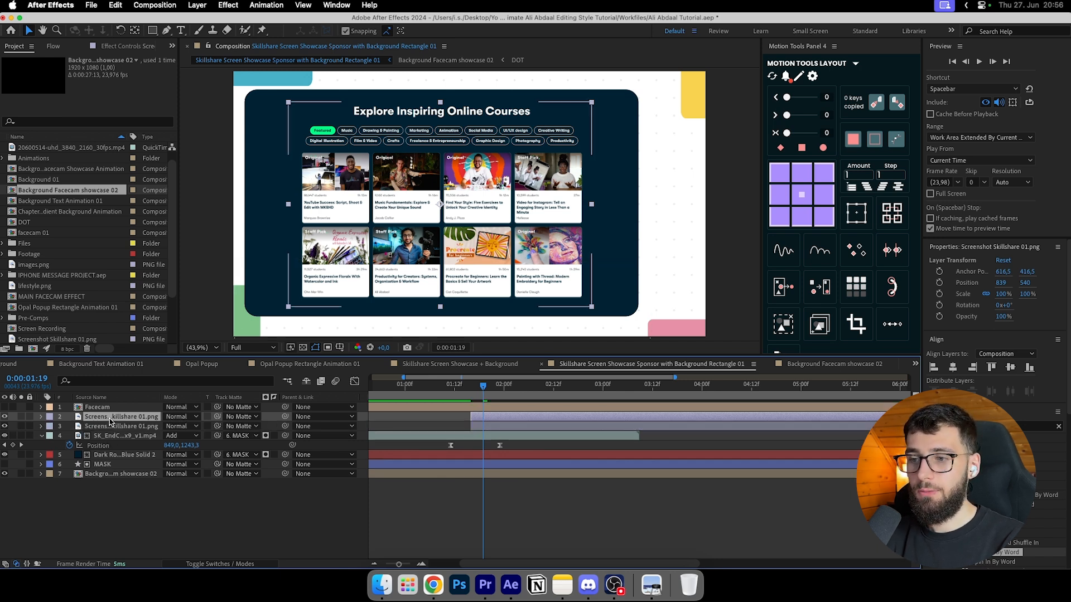
{"action": "key", "text": "super+d"}
{"action": "key", "text": "super+d"}
{"action": "key", "text": "super+d"}
{"action": "key", "text": "super+d"}
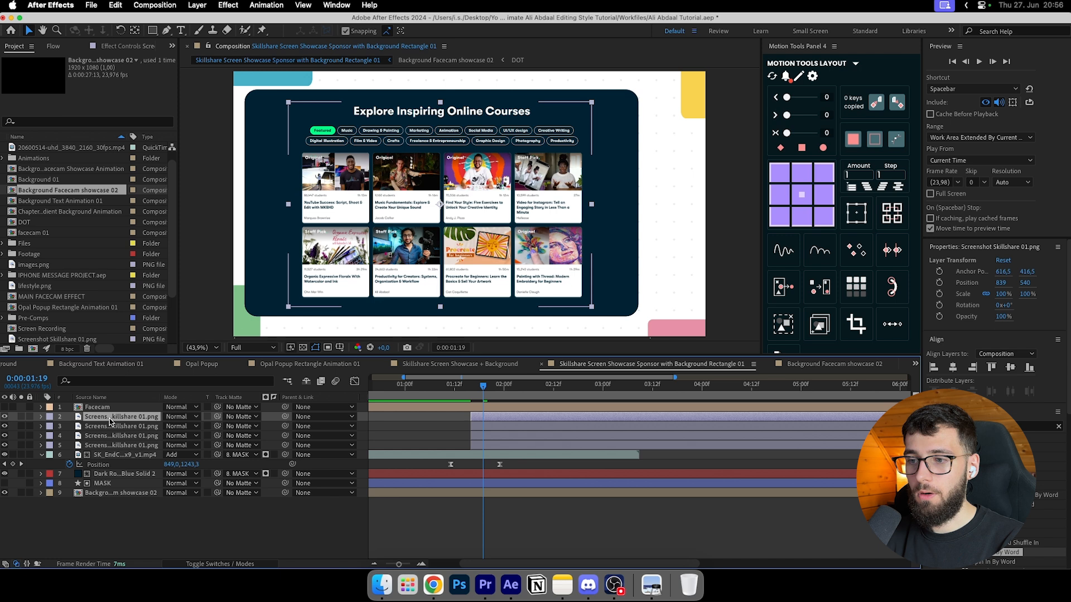
{"action": "key", "text": "super+d"}
{"action": "key", "text": "super+d"}
{"action": "key", "text": "super+d"}
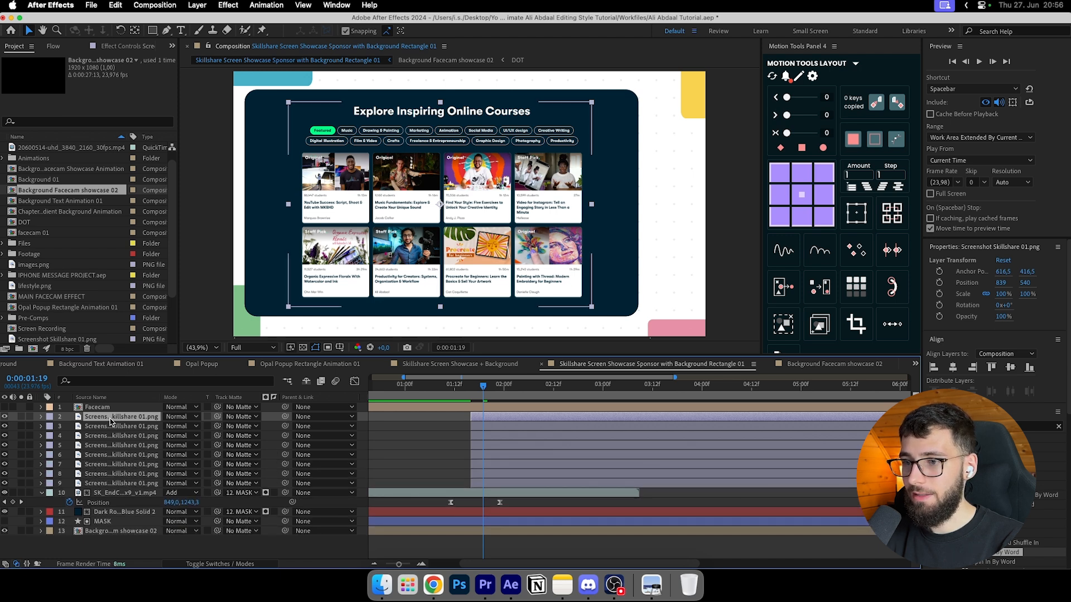
{"action": "left_click", "coordinate": [478, 416]}
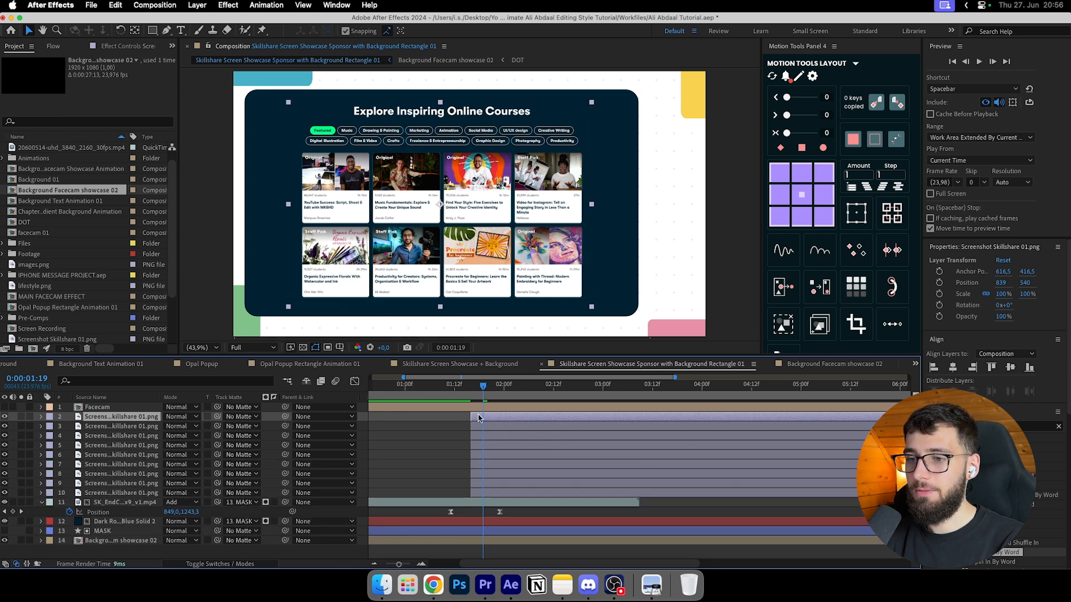
{"action": "left_click", "coordinate": [486, 492]}
{"action": "left_click", "coordinate": [486, 419], "text": "shift"}
Step: Mask the lowest screenshot copy with a rectangle around the heading and category tags, and hide the other copies
{"action": "left_click", "coordinate": [479, 493]}
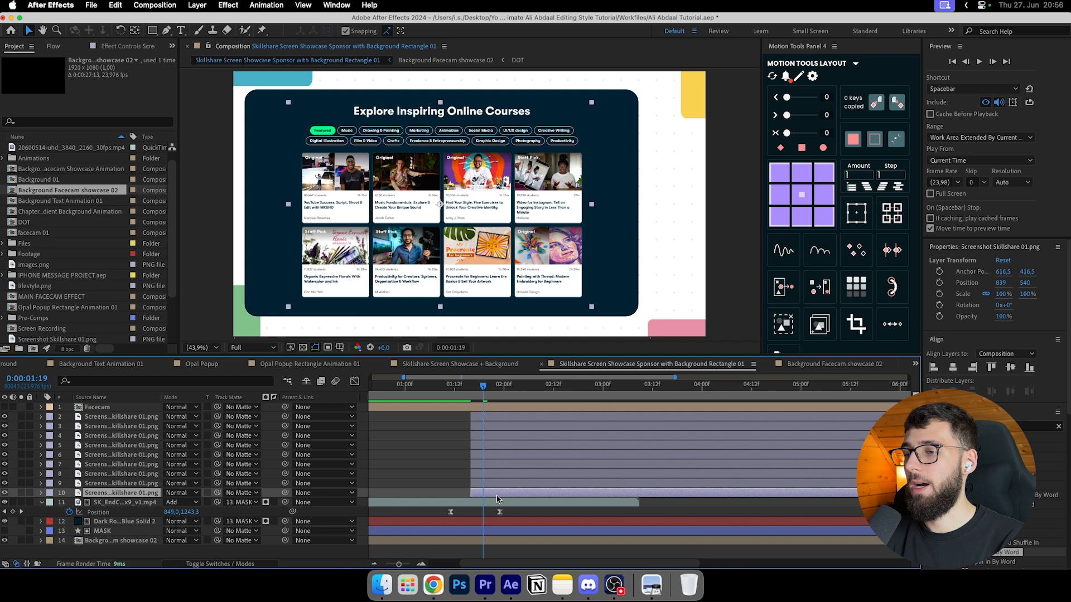
{"action": "left_click", "coordinate": [151, 30]}
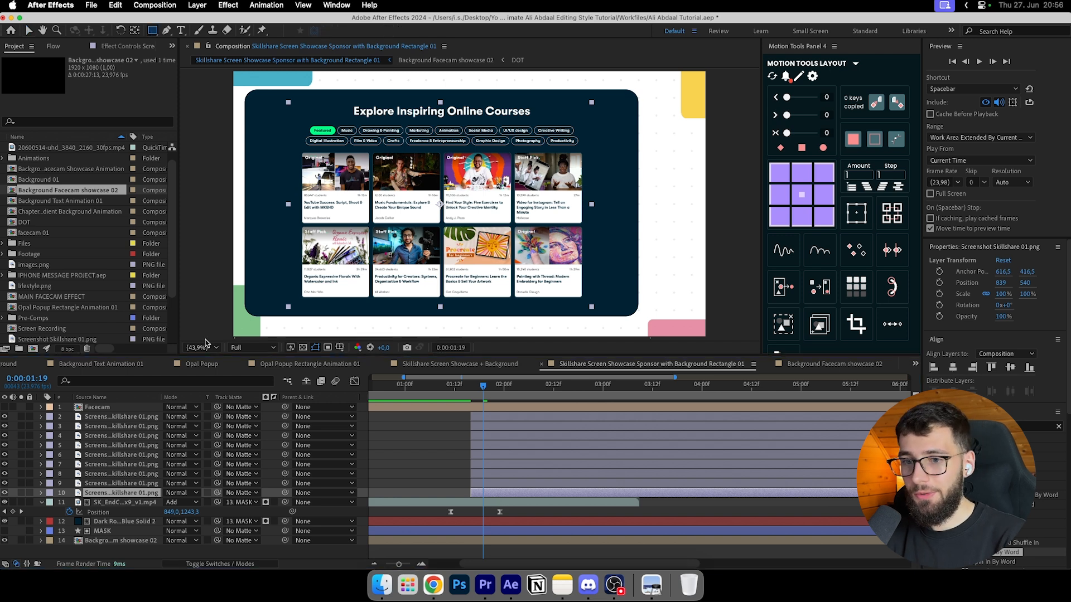
{"action": "left_click", "coordinate": [1058, 426]}
{"action": "left_click", "coordinate": [492, 494]}
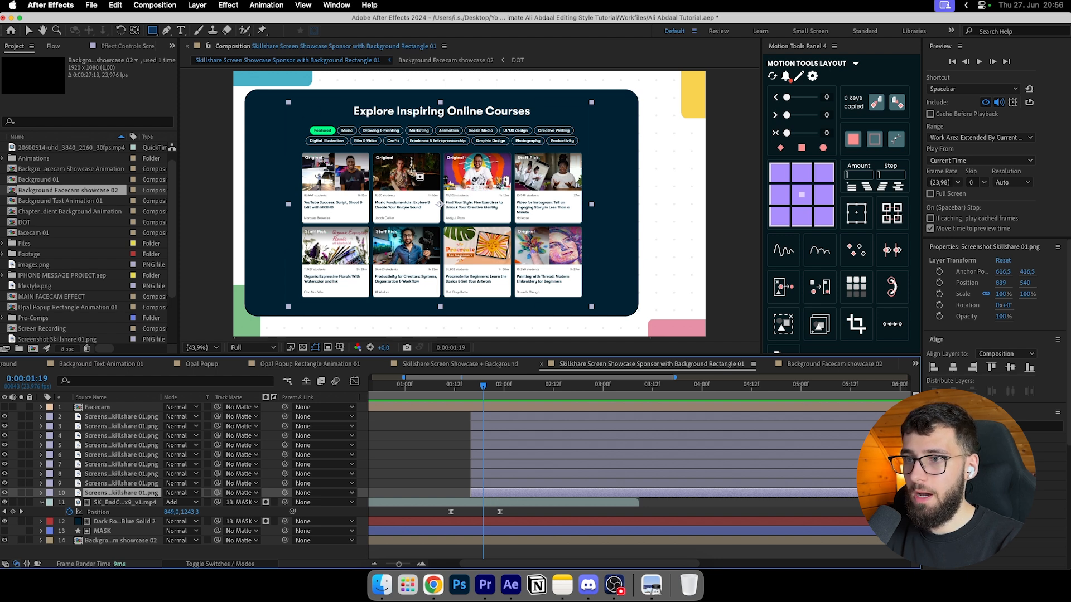
{"action": "left_click_drag", "start_coordinate": [301, 98], "coordinate": [591, 149]}
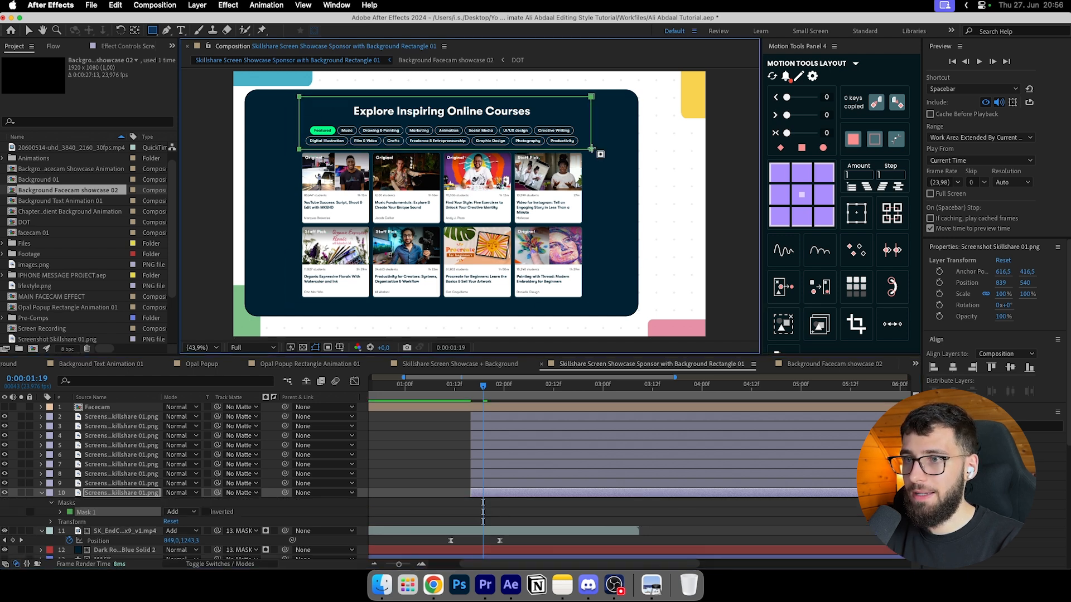
{"action": "left_click_drag", "start_coordinate": [5, 431], "coordinate": [5, 467]}
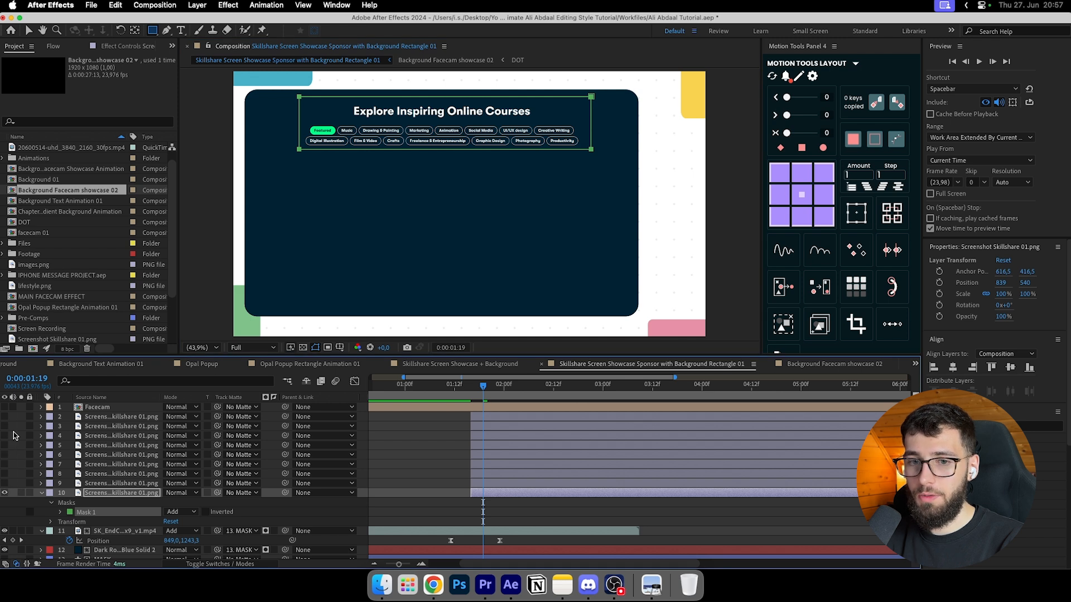
Step: Show the next two screenshot copies up and mask them with rectangles around the first and second top-row course cards
{"action": "left_click", "coordinate": [121, 484]}
{"action": "left_click", "coordinate": [4, 483]}
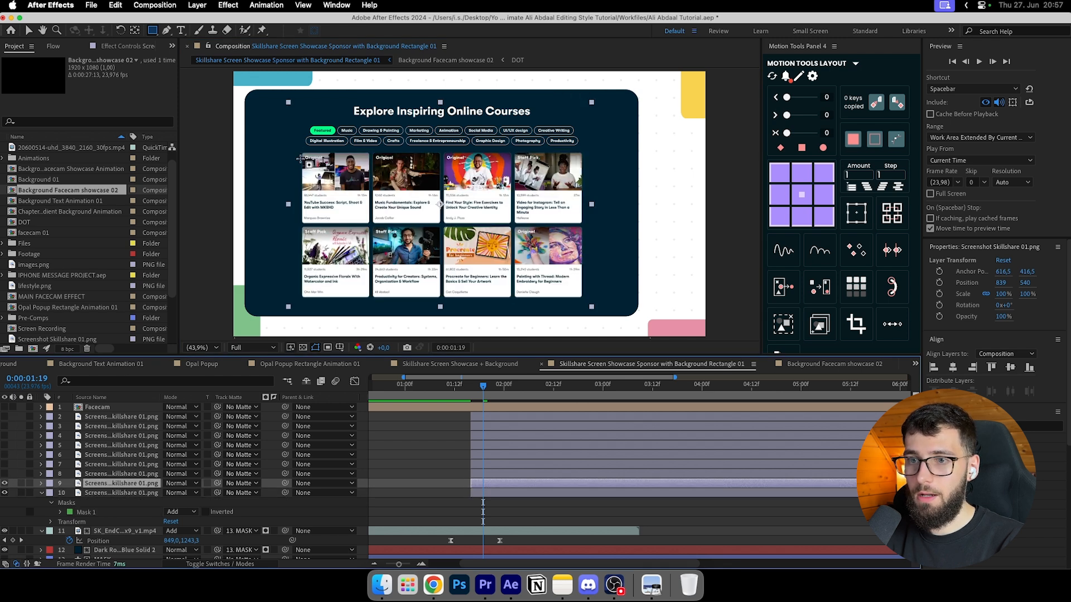
{"action": "left_click_drag", "start_coordinate": [298, 149], "coordinate": [369, 224]}
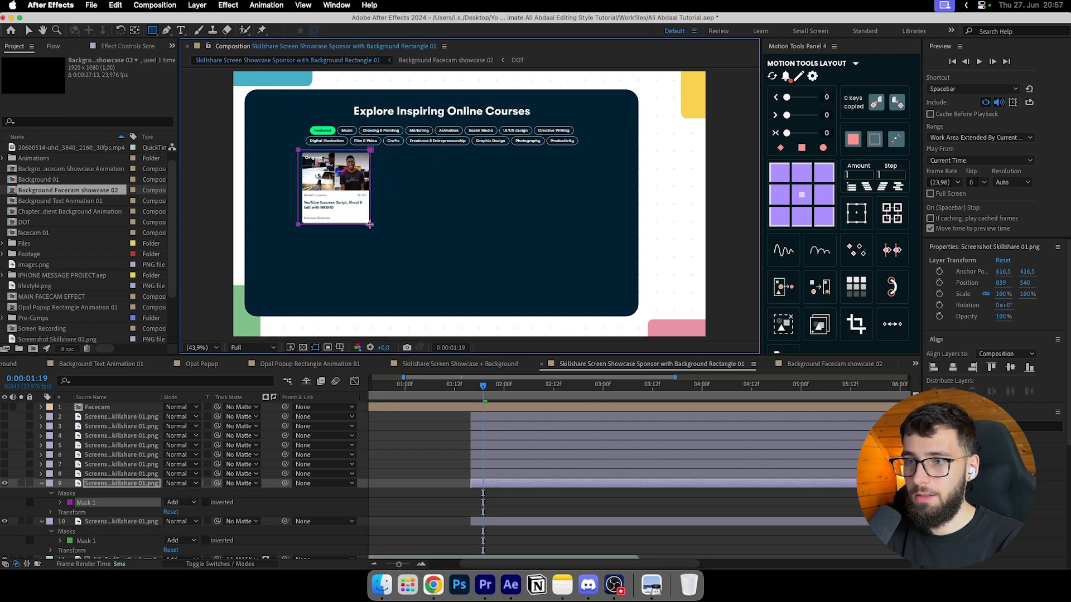
{"action": "left_click", "coordinate": [121, 474]}
{"action": "left_click", "coordinate": [4, 474]}
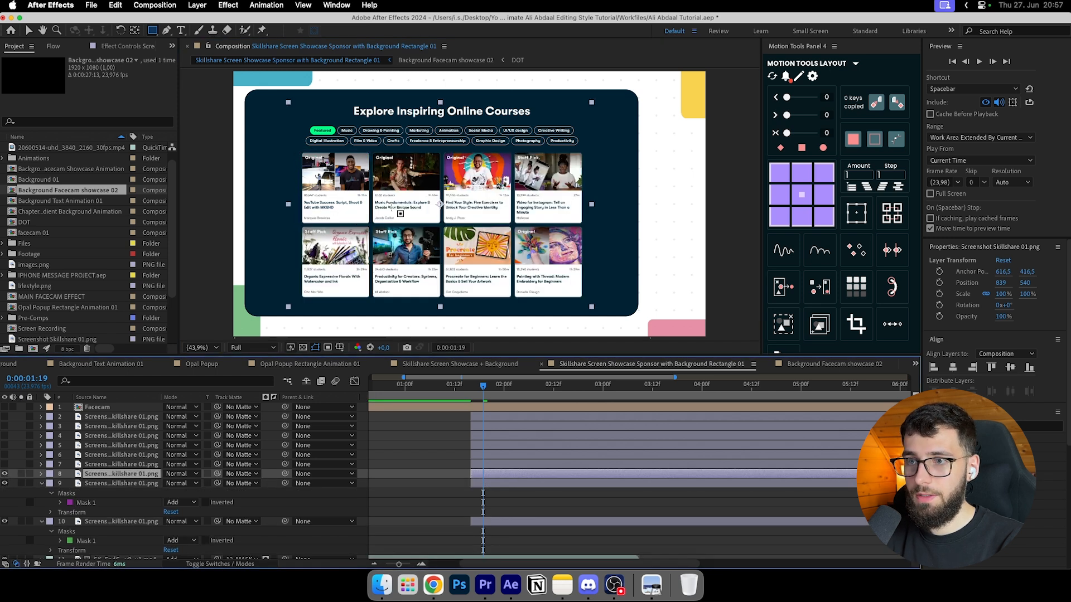
{"action": "left_click_drag", "start_coordinate": [370, 152], "coordinate": [440, 223]}
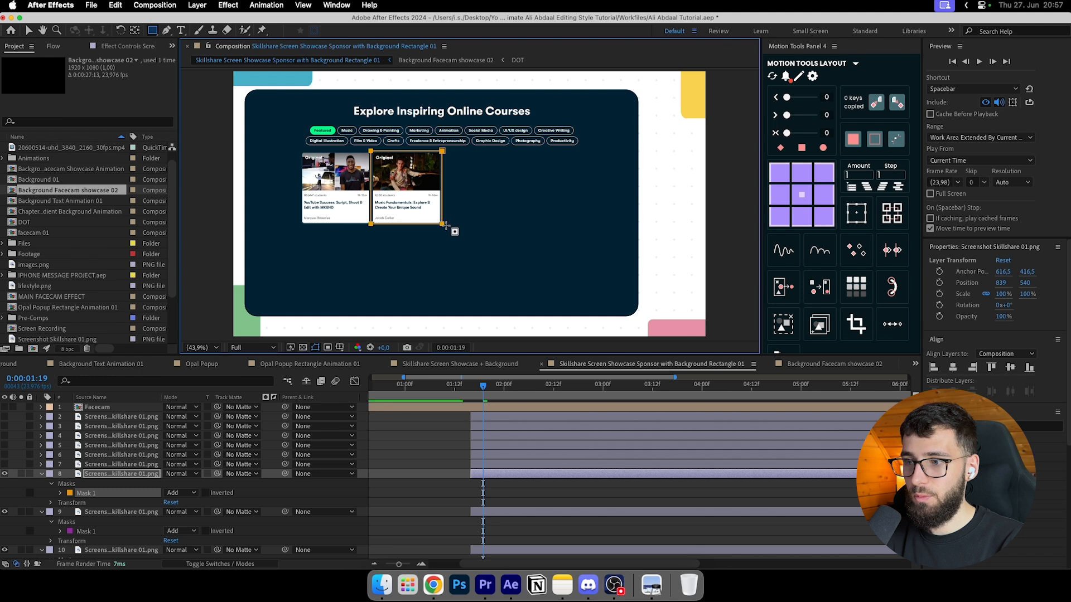
Step: Show the screenshot copy on layer 7 and mask it with a rectangle around the third top-row course card
{"action": "left_click", "coordinate": [498, 466]}
{"action": "left_click", "coordinate": [4, 464]}
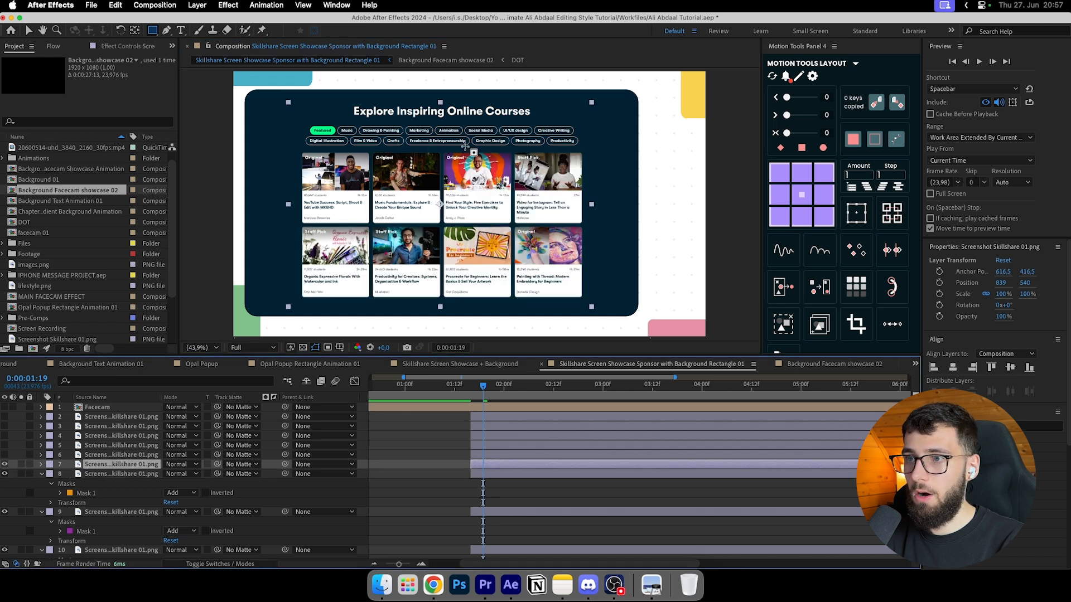
{"action": "mouse_move", "coordinate": [440, 152]}
{"action": "left_mouse_down"}
{"action": "mouse_move", "coordinate": [522, 245]}
{"action": "mouse_move", "coordinate": [512, 223]}
{"action": "left_mouse_up"}
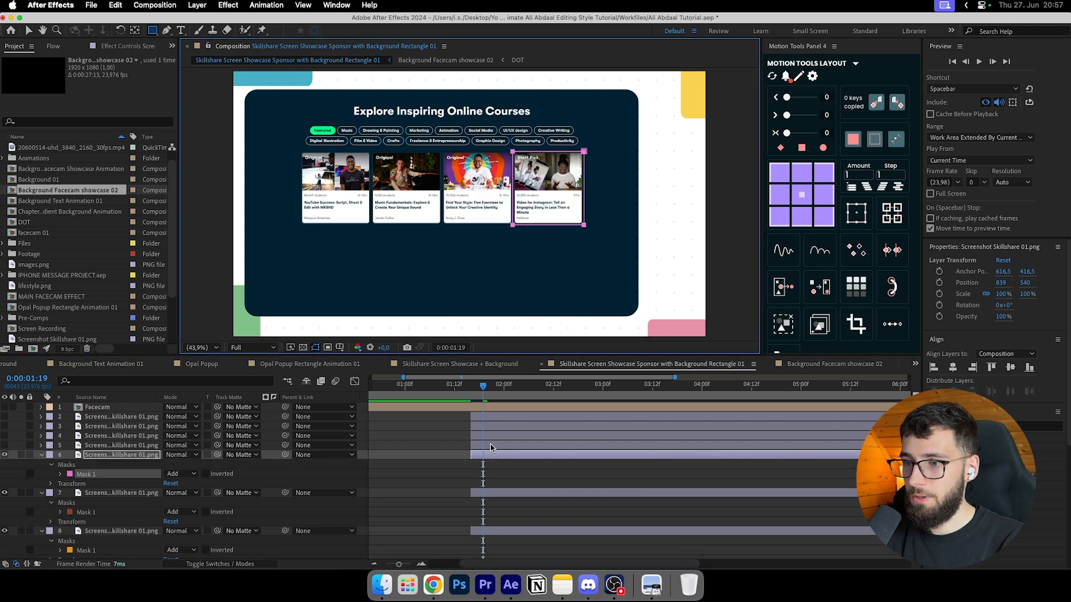
Step: Show the screenshot copies on layers 5 to 2 and mask each with a rectangle around one bottom-row course card
{"action": "left_click", "coordinate": [491, 446]}
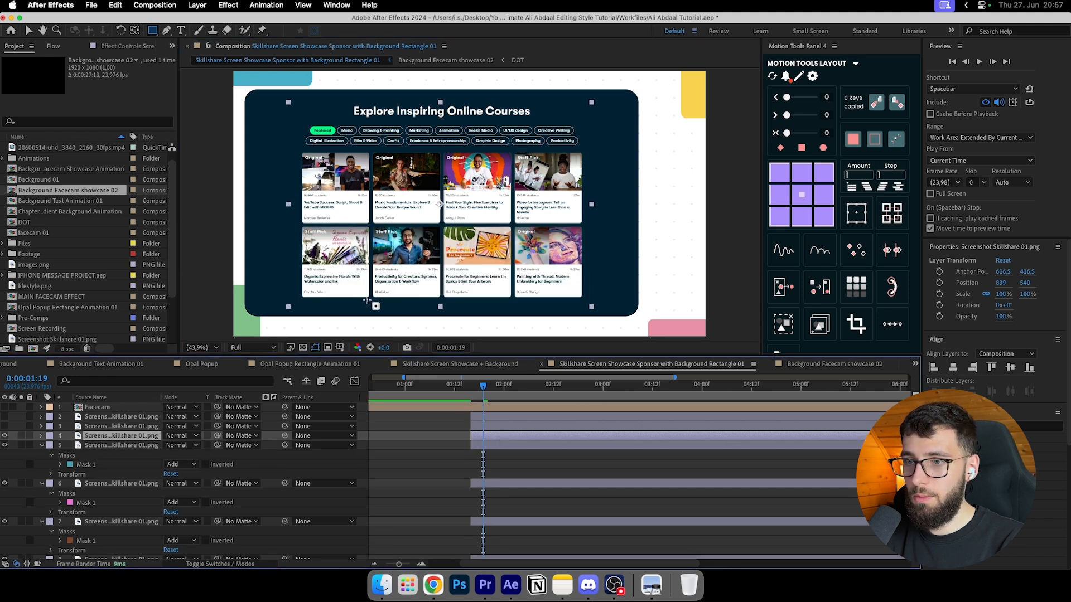
{"action": "left_click_drag", "start_coordinate": [370, 300], "coordinate": [441, 224]}
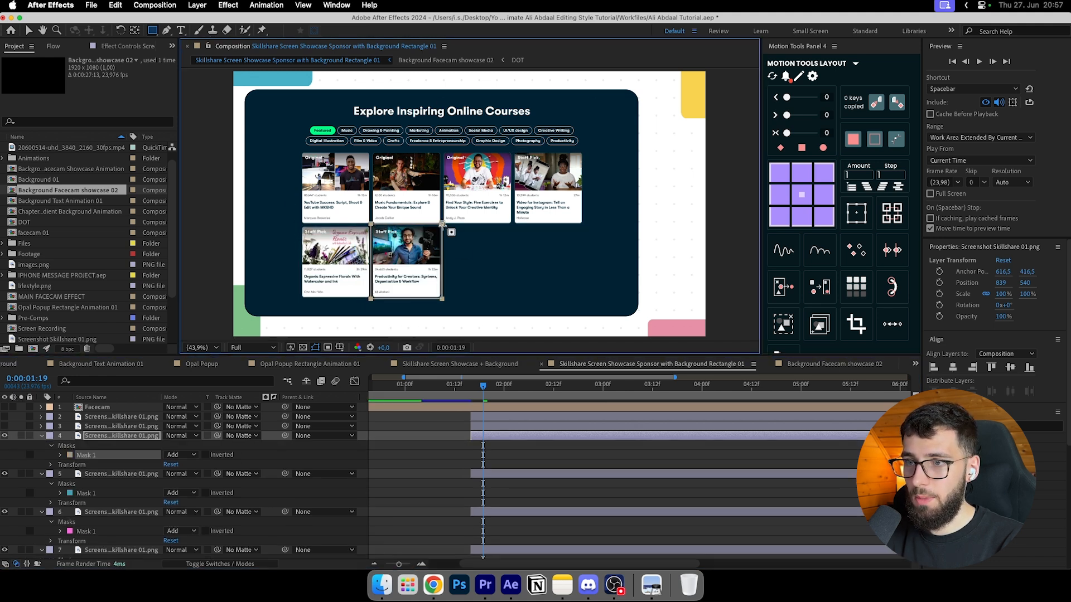
{"action": "left_click", "coordinate": [488, 427]}
{"action": "left_click", "coordinate": [5, 426]}
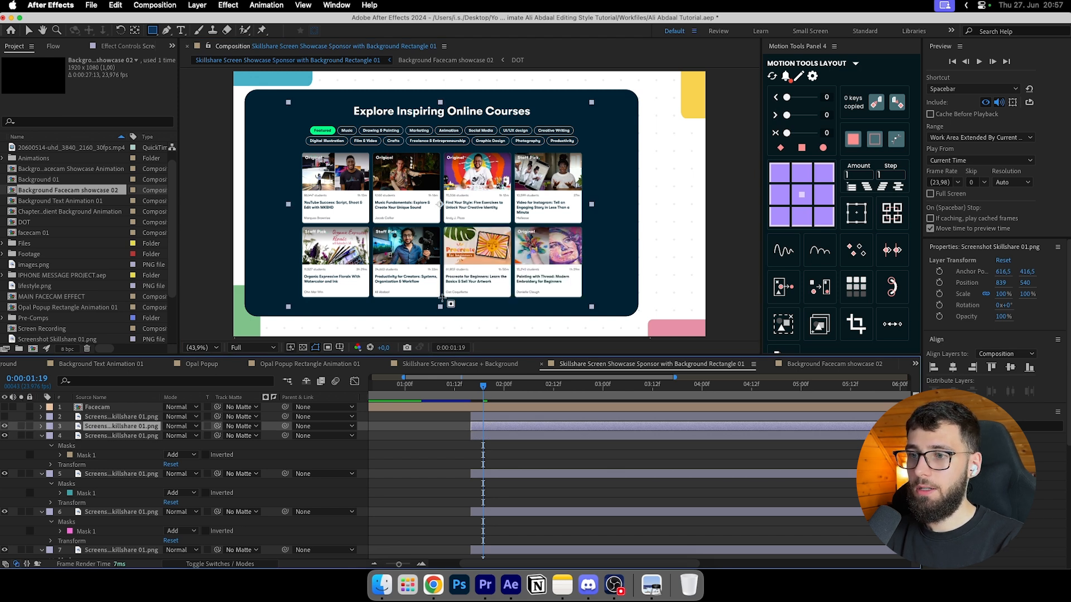
{"action": "left_click_drag", "start_coordinate": [441, 298], "coordinate": [514, 224]}
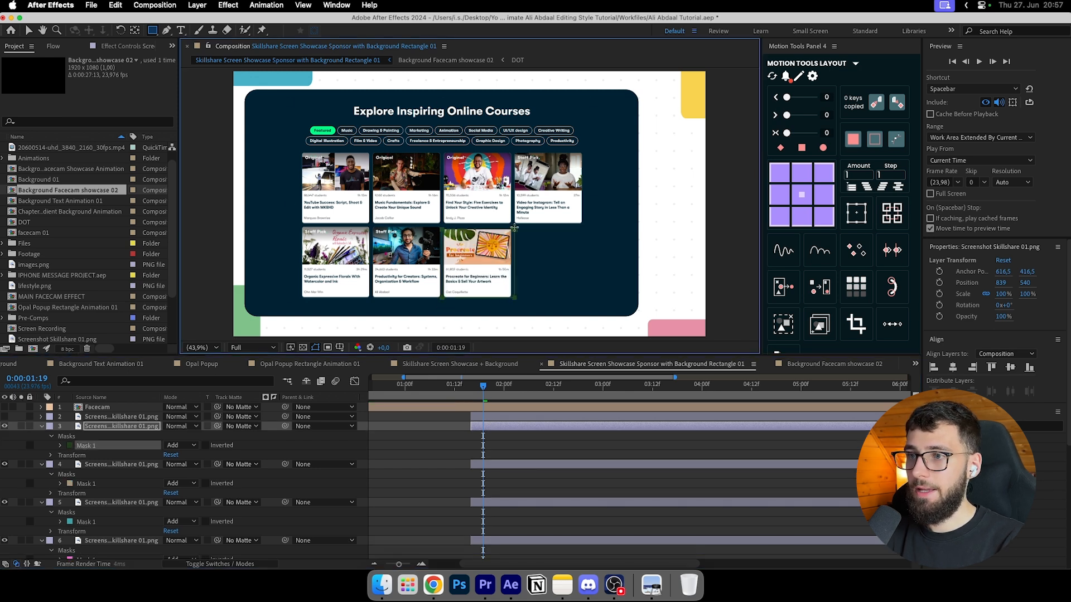
{"action": "left_click", "coordinate": [481, 416]}
{"action": "left_click", "coordinate": [4, 416]}
{"action": "left_click_drag", "start_coordinate": [584, 225], "coordinate": [513, 299]}
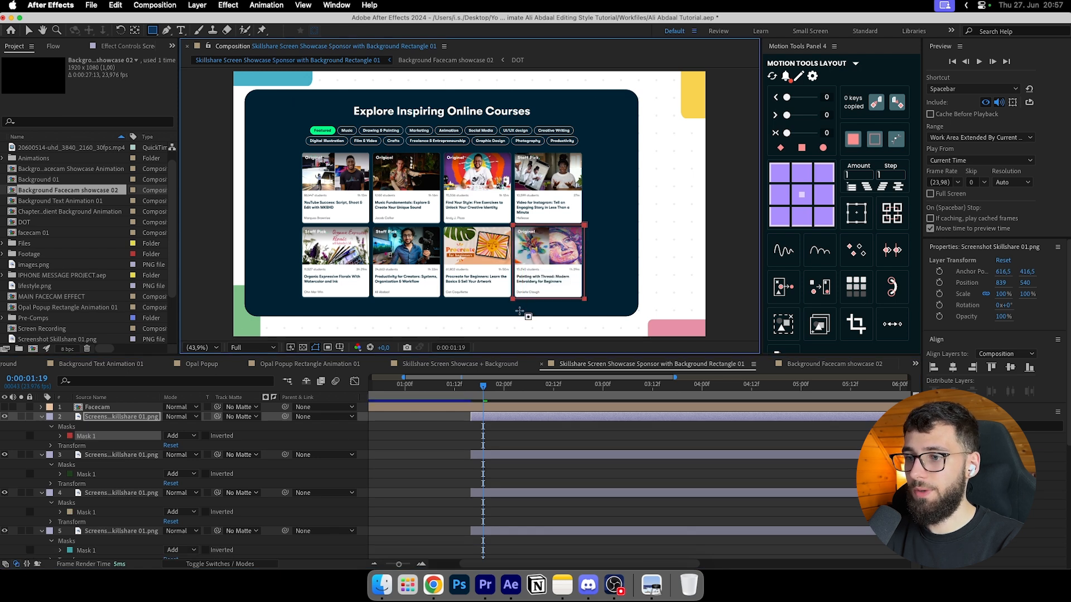
Step: Collapse the mask properties of all nine screenshot layers in the timeline
{"action": "left_click", "coordinate": [523, 435]}
{"action": "left_click", "coordinate": [42, 417]}
{"action": "left_click", "coordinate": [41, 426]}
{"action": "left_click", "coordinate": [42, 435]}
{"action": "left_click", "coordinate": [42, 445]}
{"action": "left_click", "coordinate": [42, 454]}
{"action": "left_click", "coordinate": [42, 464]}
{"action": "left_click", "coordinate": [42, 474]}
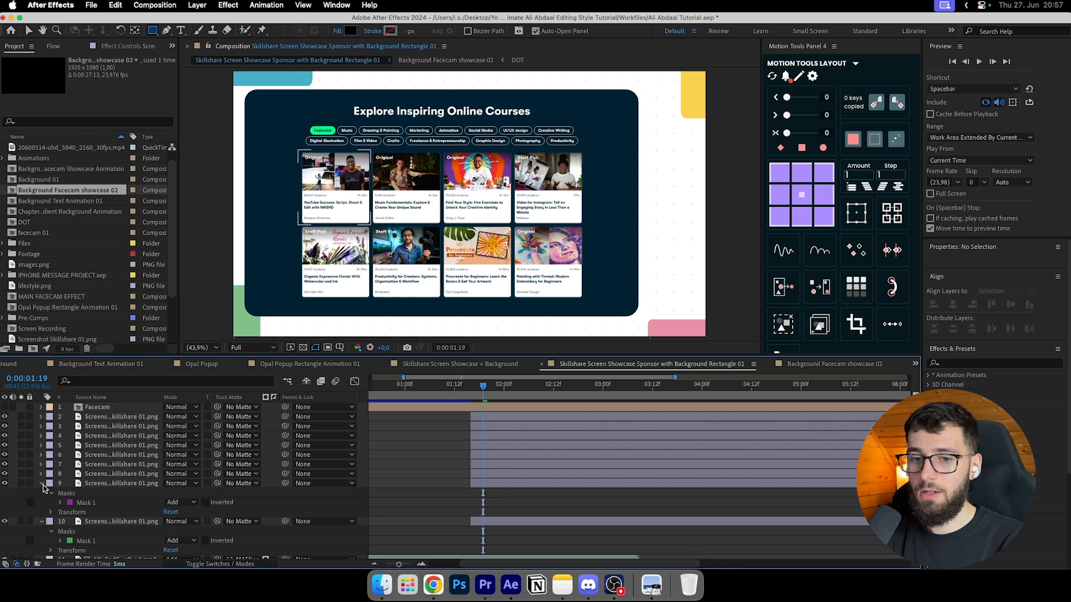
{"action": "left_click", "coordinate": [41, 483]}
{"action": "left_click", "coordinate": [42, 494]}
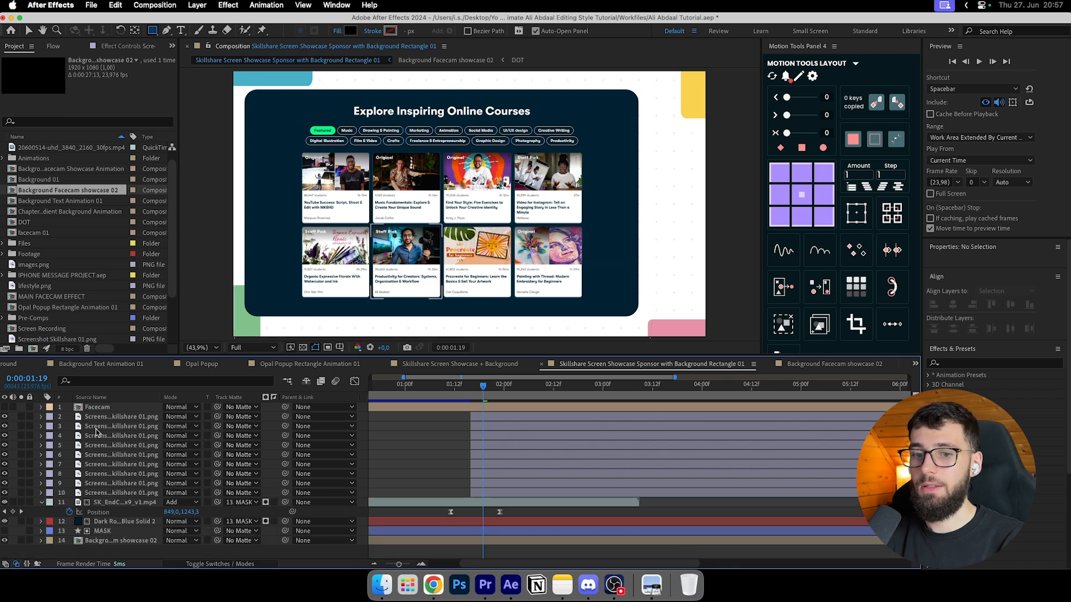
Step: Add position keyframes to all nine screenshot layers at 0:00:02:07
{"action": "left_click", "coordinate": [101, 417]}
{"action": "left_click", "coordinate": [102, 494], "text": "shift"}
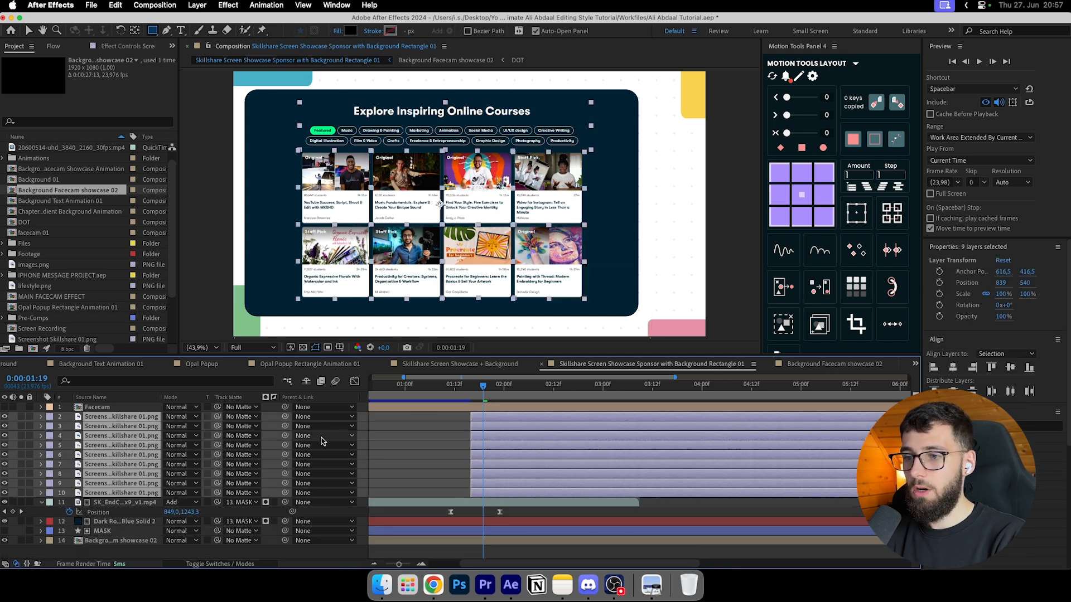
{"action": "key", "text": "p"}
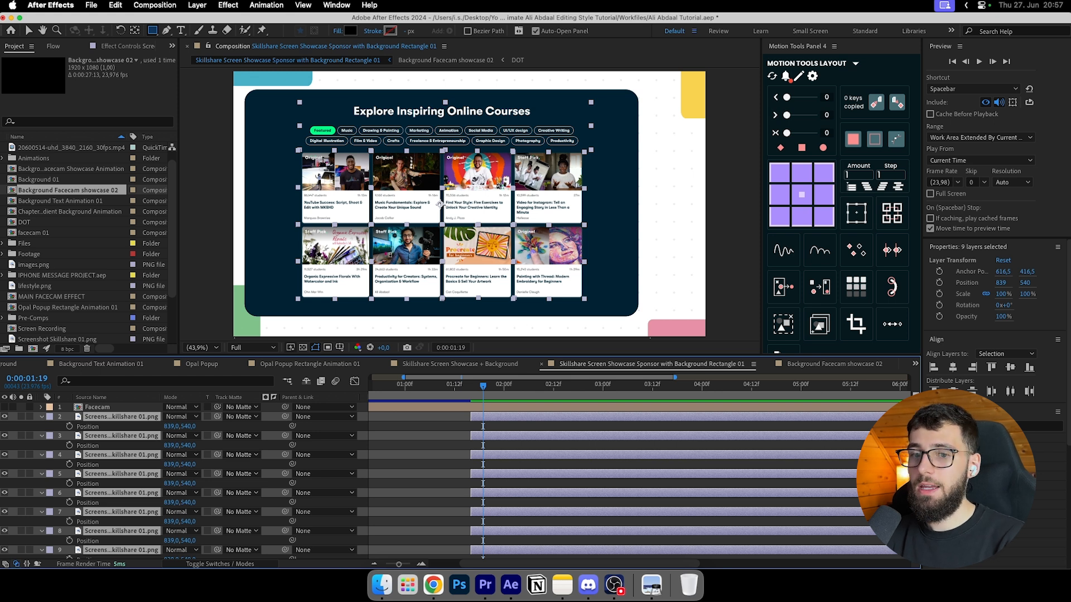
{"action": "left_click_drag", "start_coordinate": [484, 393], "coordinate": [534, 391]}
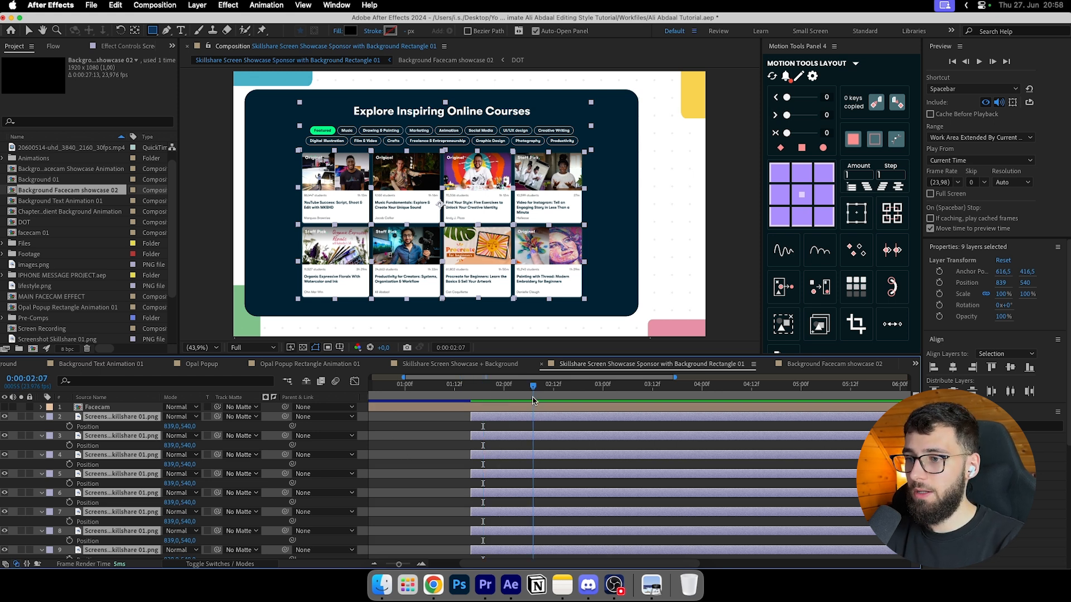
{"action": "left_click", "coordinate": [70, 426]}
{"action": "scroll", "coordinate": [450, 490], "scroll_direction": "down", "scroll_amount": 2}
{"action": "scroll", "coordinate": [454, 497], "scroll_direction": "up", "scroll_amount": 2}
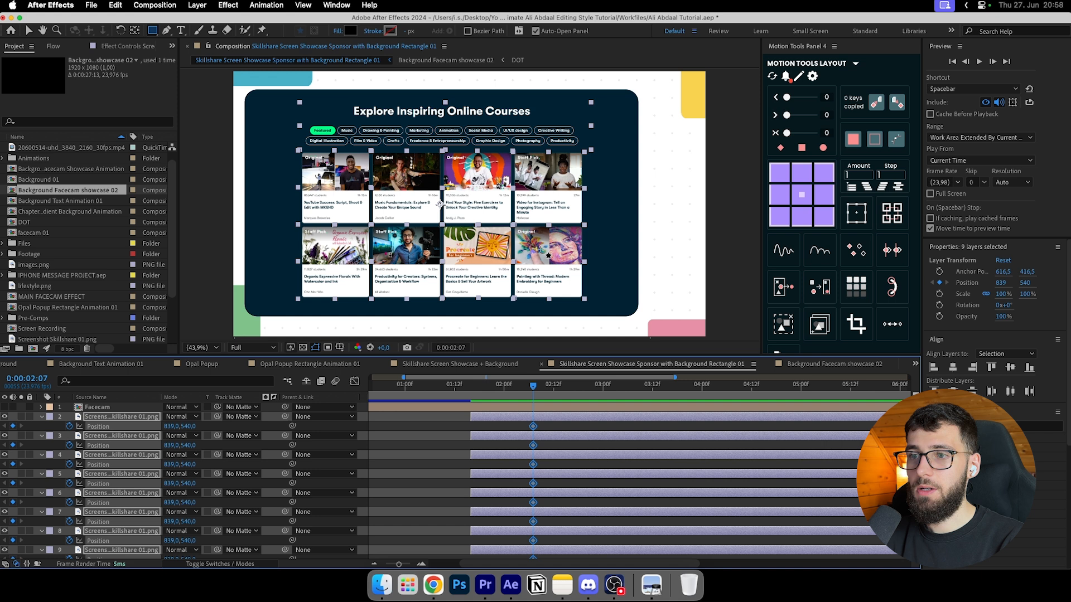
Step: Matte all nine screenshot layers with the MASK layer and, at 0:00:01:16, set the heading piece's vertical position to 266
{"action": "left_click", "coordinate": [471, 386]}
{"action": "scroll", "coordinate": [492, 441], "scroll_direction": "down", "scroll_amount": 4}
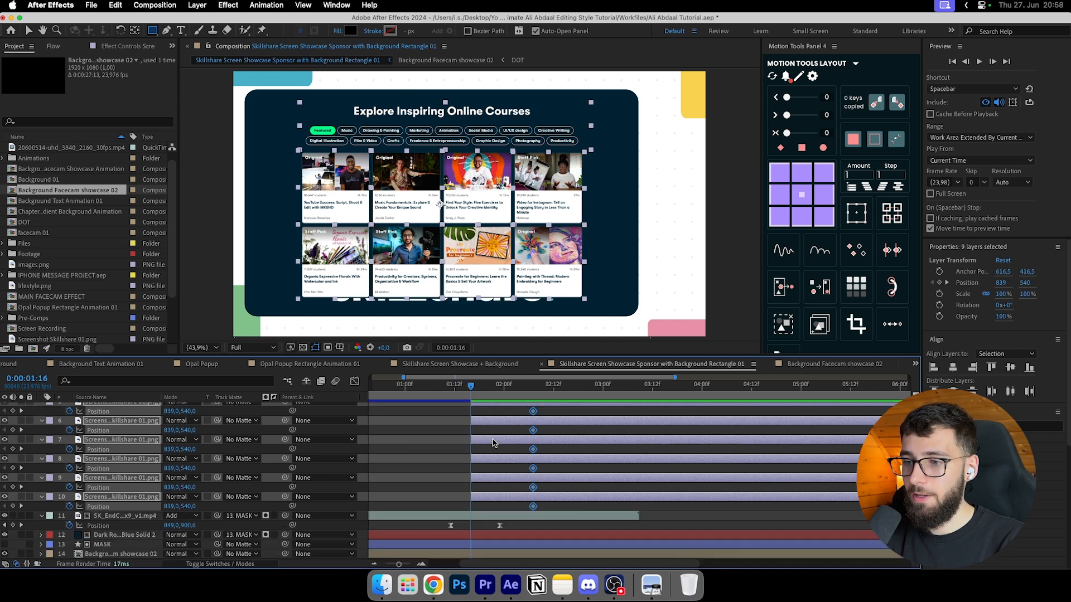
{"action": "left_click", "coordinate": [486, 497]}
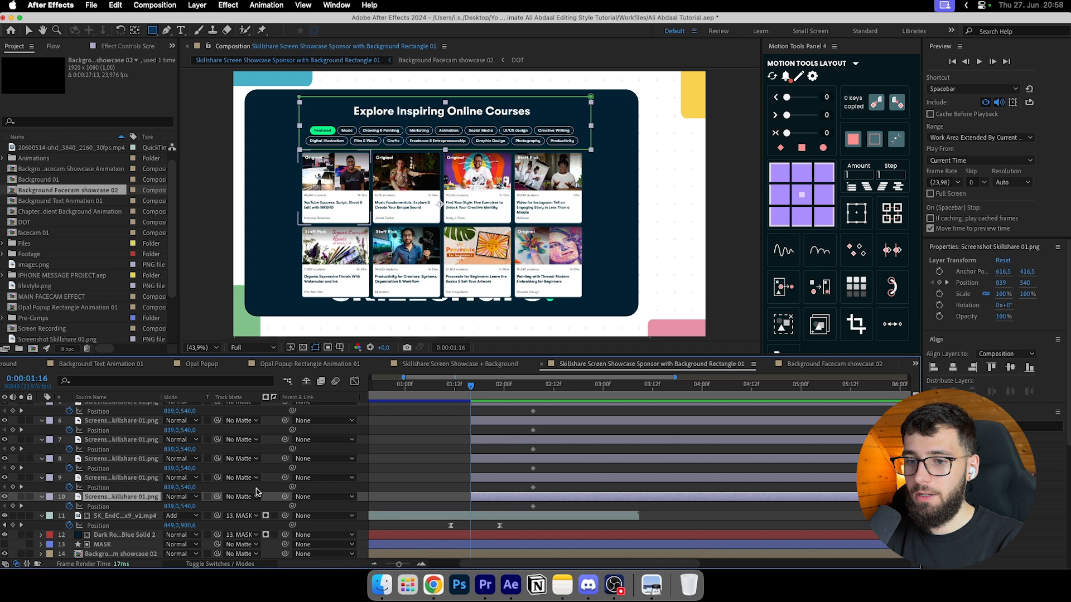
{"action": "key", "text": "v"}
{"action": "left_click_drag", "start_coordinate": [190, 507], "coordinate": [108, 501]}
{"action": "key", "text": "ctrl+z"}
{"action": "left_click", "coordinate": [115, 422], "text": "shift"}
{"action": "left_click_drag", "start_coordinate": [218, 417], "coordinate": [106, 544]}
{"action": "left_click_drag", "start_coordinate": [187, 506], "coordinate": [40, 498]}
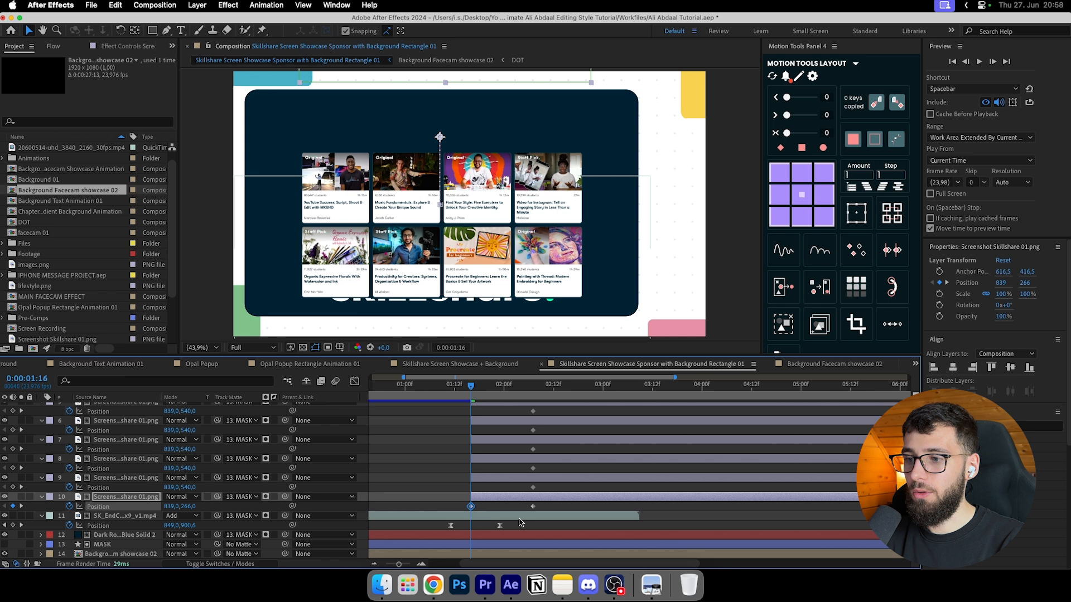
Step: Set the vertical position of the eight course card layers to 1223 at 0:00:01:16, below the dark-blue panel
{"action": "left_click", "coordinate": [459, 473]}
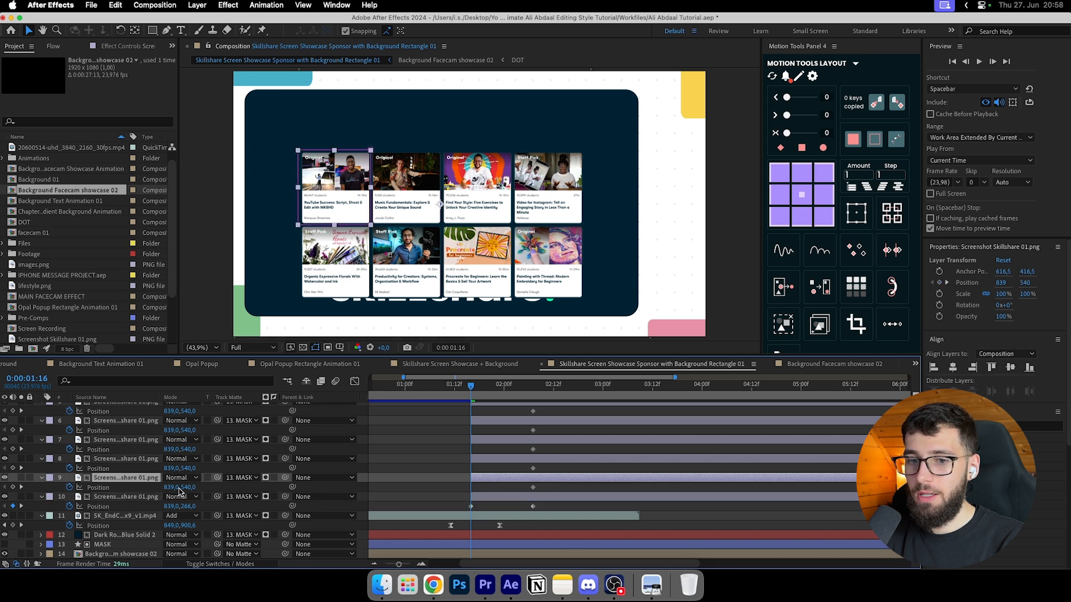
{"action": "scroll", "coordinate": [129, 483], "scroll_direction": "up", "scroll_amount": 3}
{"action": "left_click", "coordinate": [113, 419], "text": "shift"}
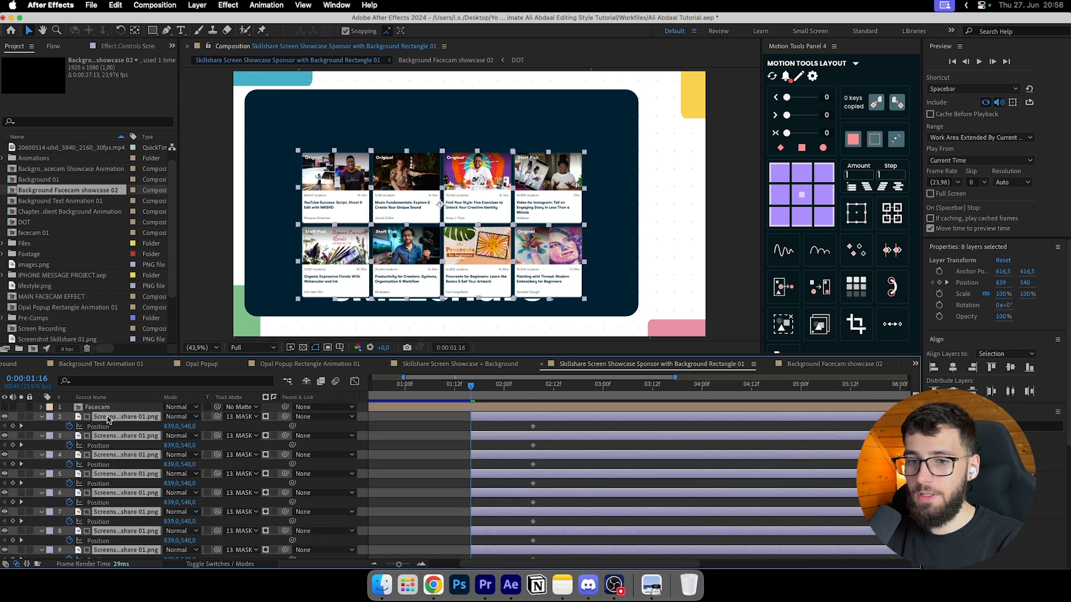
{"action": "scroll", "coordinate": [125, 467], "scroll_direction": "down", "scroll_amount": 5}
{"action": "scroll", "coordinate": [122, 496], "scroll_direction": "up", "scroll_amount": 5}
{"action": "left_click_drag", "start_coordinate": [189, 427], "coordinate": [486, 478]}
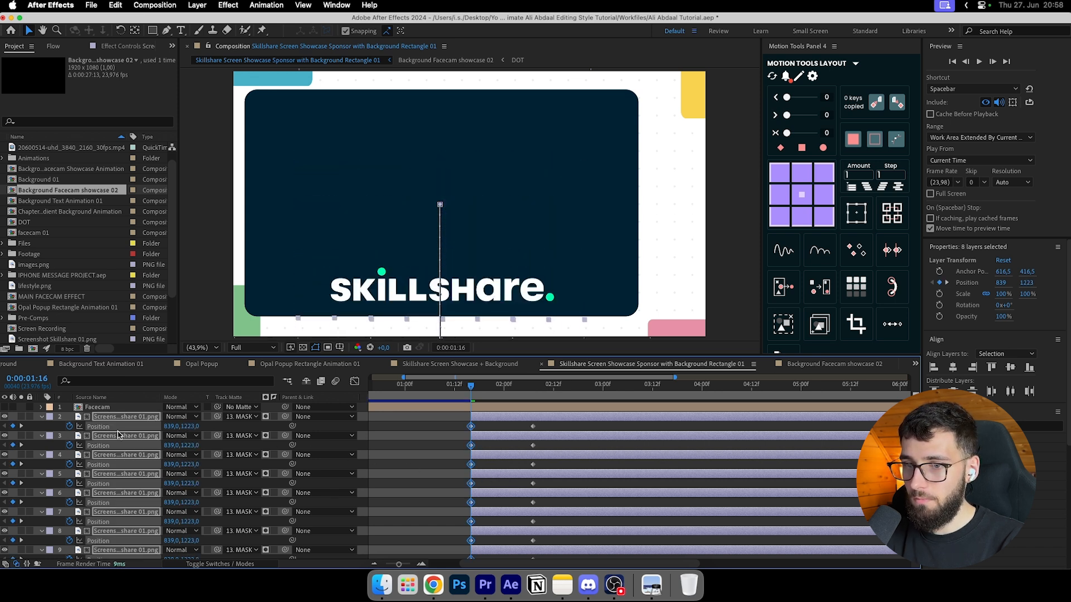
Step: Apply Easy Ease to all screenshot position keyframes and collapse the properties of the screenshot and end card layers
{"action": "left_click_drag", "start_coordinate": [556, 441], "coordinate": [467, 511]}
{"action": "key", "text": "F9"}
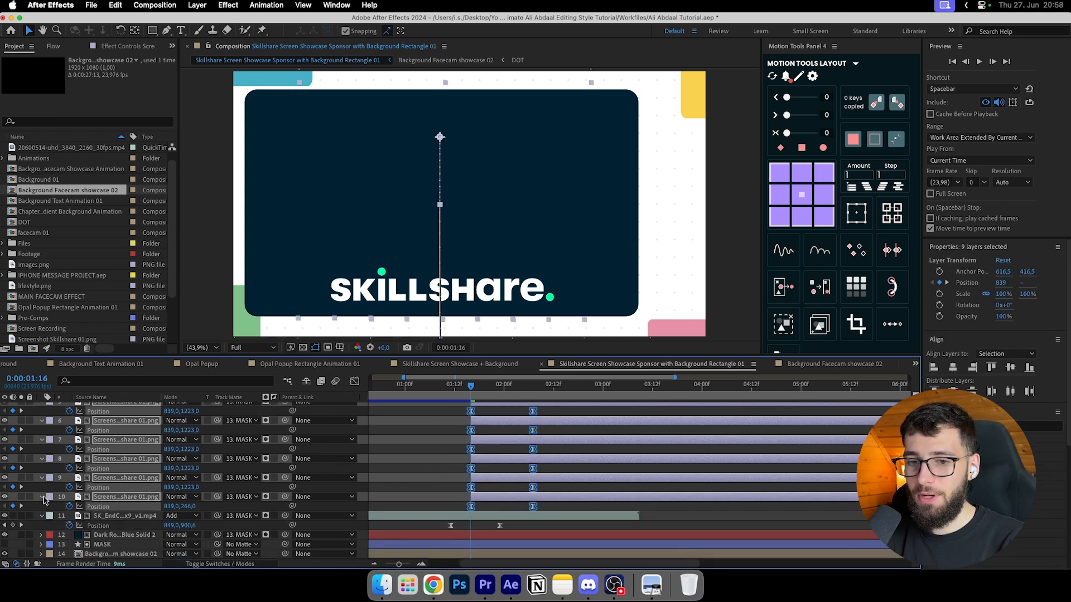
{"action": "left_click", "coordinate": [425, 487]}
{"action": "left_click", "coordinate": [106, 497]}
{"action": "scroll", "coordinate": [107, 491], "scroll_direction": "up", "scroll_amount": 5}
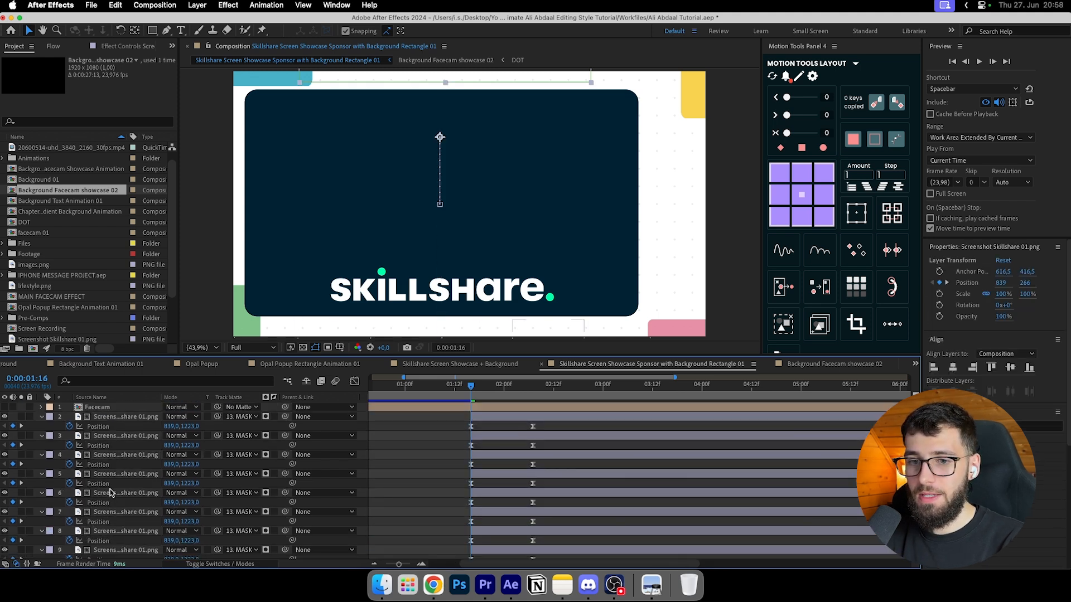
{"action": "left_click", "coordinate": [107, 417], "text": "shift"}
{"action": "key", "text": "u"}
{"action": "left_click", "coordinate": [113, 503]}
{"action": "key", "text": "u"}
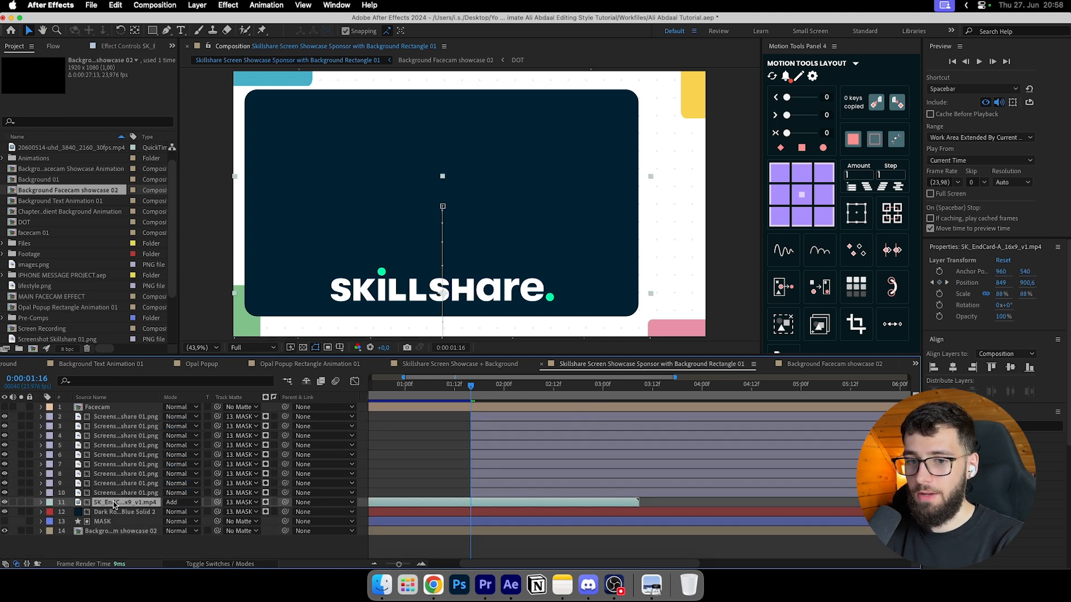
Step: Enable motion blur for the composition and for every layer below the facecam
{"action": "left_click", "coordinate": [453, 540]}
{"action": "left_click_drag", "start_coordinate": [450, 385], "coordinate": [546, 389]}
{"action": "left_click", "coordinate": [243, 566]}
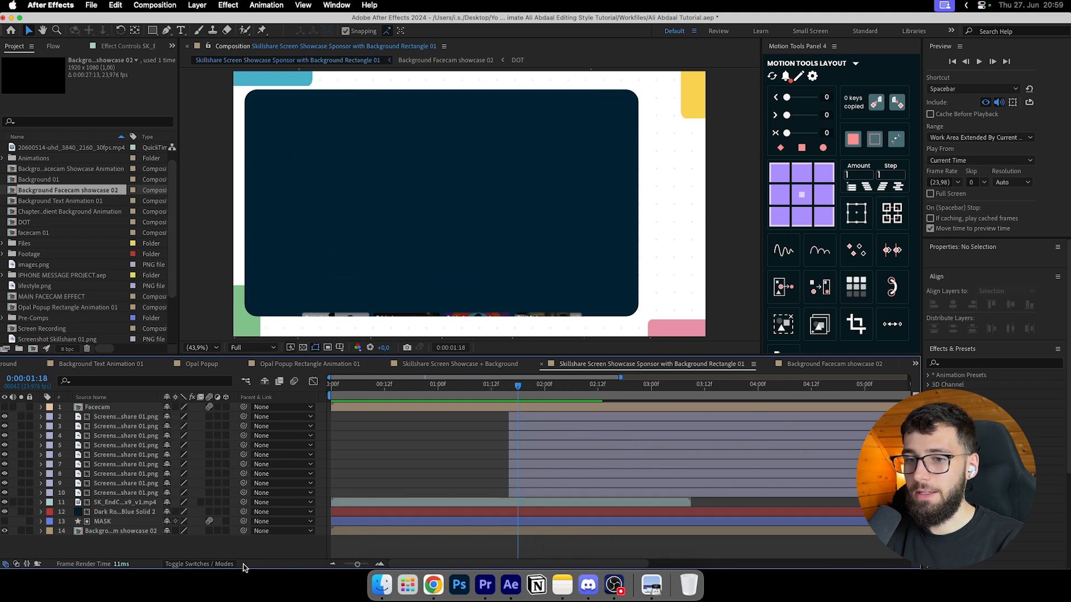
{"action": "left_click_drag", "start_coordinate": [209, 416], "coordinate": [214, 532]}
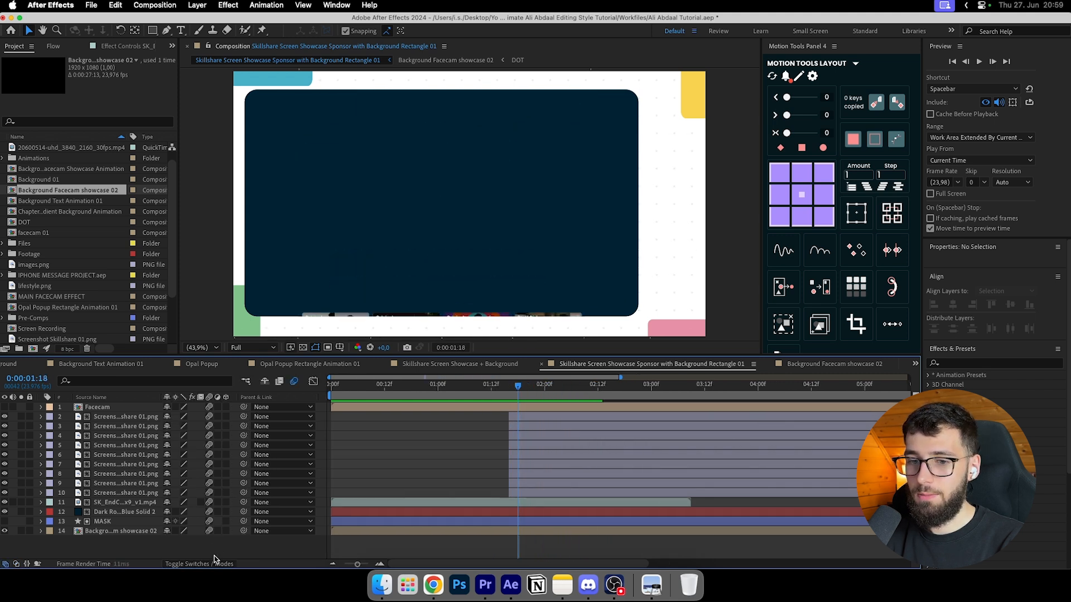
Step: Shift the heading layer to start at about 0:00:01:09 and move the eight course card layers slightly earlier
{"action": "left_click", "coordinate": [536, 493]}
{"action": "left_click_drag", "start_coordinate": [536, 493], "coordinate": [506, 499]}
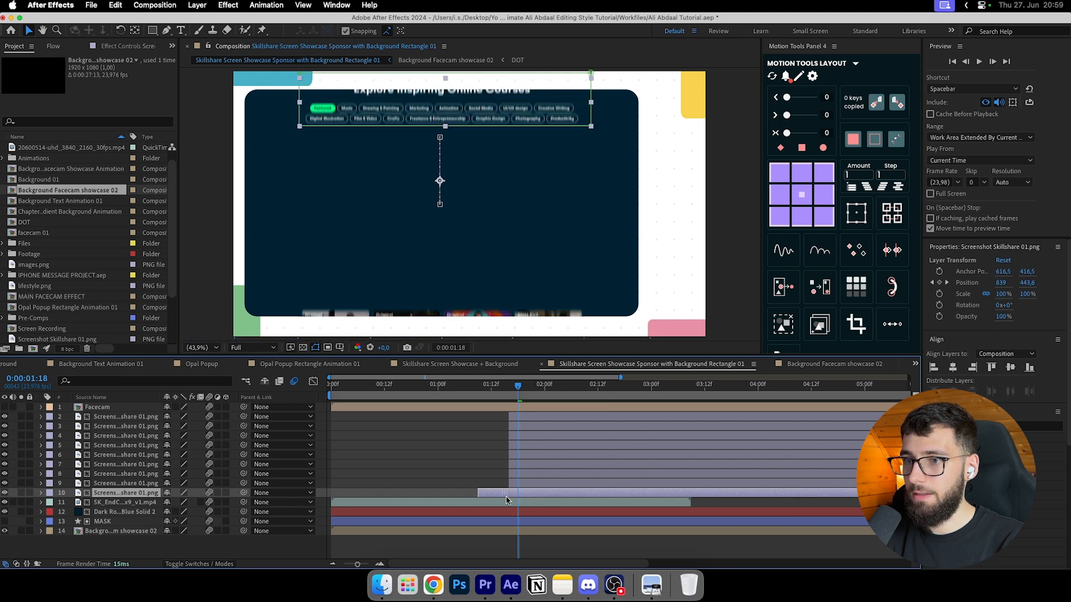
{"action": "left_click", "coordinate": [524, 475]}
{"action": "left_click", "coordinate": [522, 483]}
{"action": "left_click", "coordinate": [528, 418], "text": "shift"}
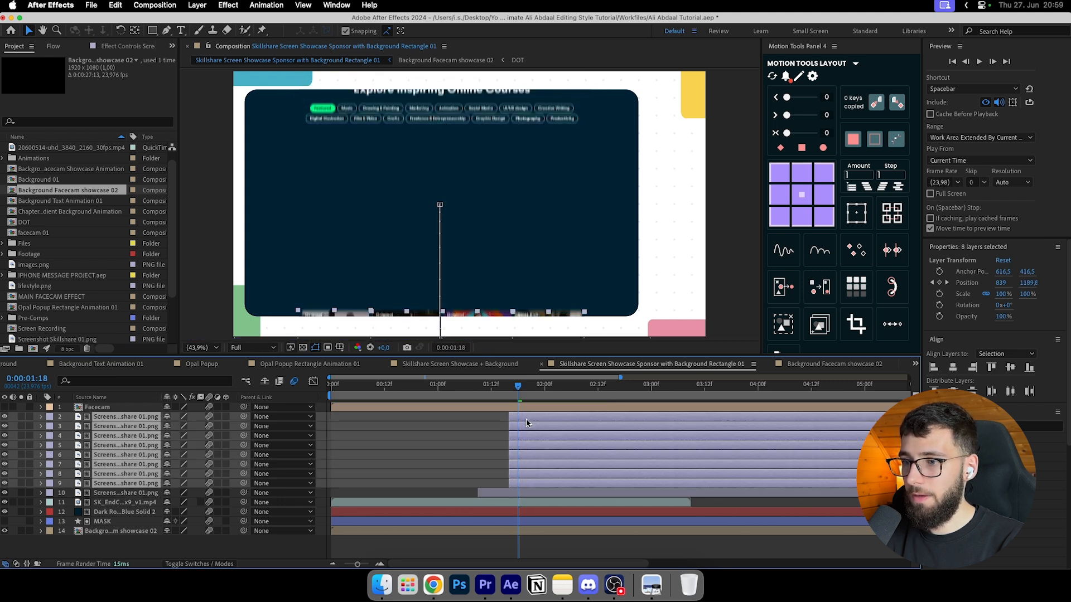
{"action": "left_click_drag", "start_coordinate": [553, 438], "coordinate": [537, 450]}
Step: Shorten the course cards' upward move by pulling their ending position keyframes earlier
{"action": "left_click_drag", "start_coordinate": [481, 394], "coordinate": [536, 590]}
{"action": "key", "text": "u"}
{"action": "left_click_drag", "start_coordinate": [570, 508], "coordinate": [518, 508]}
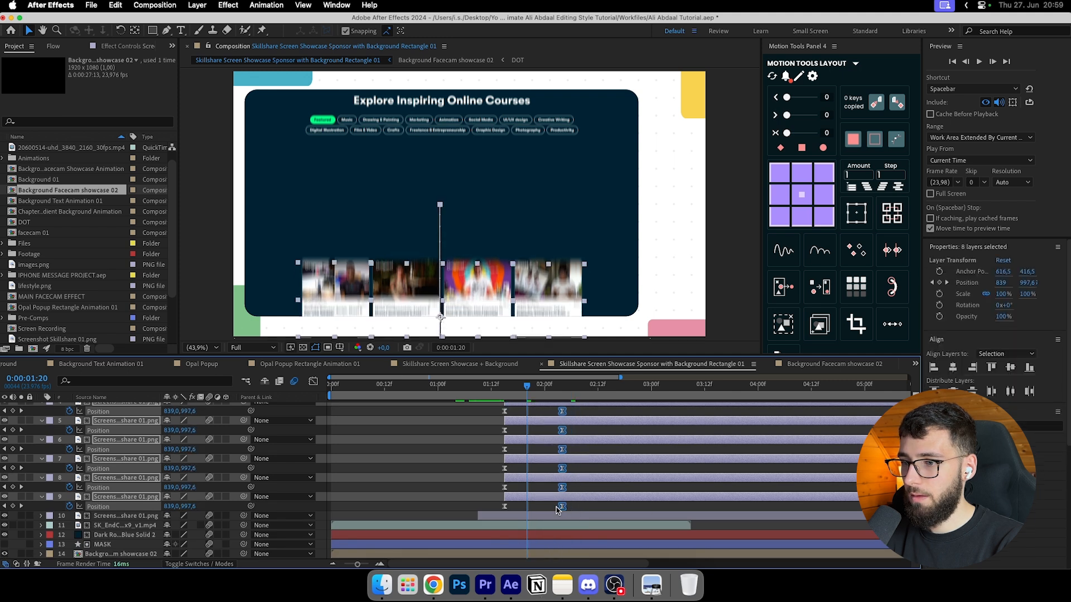
{"action": "key", "text": "u"}
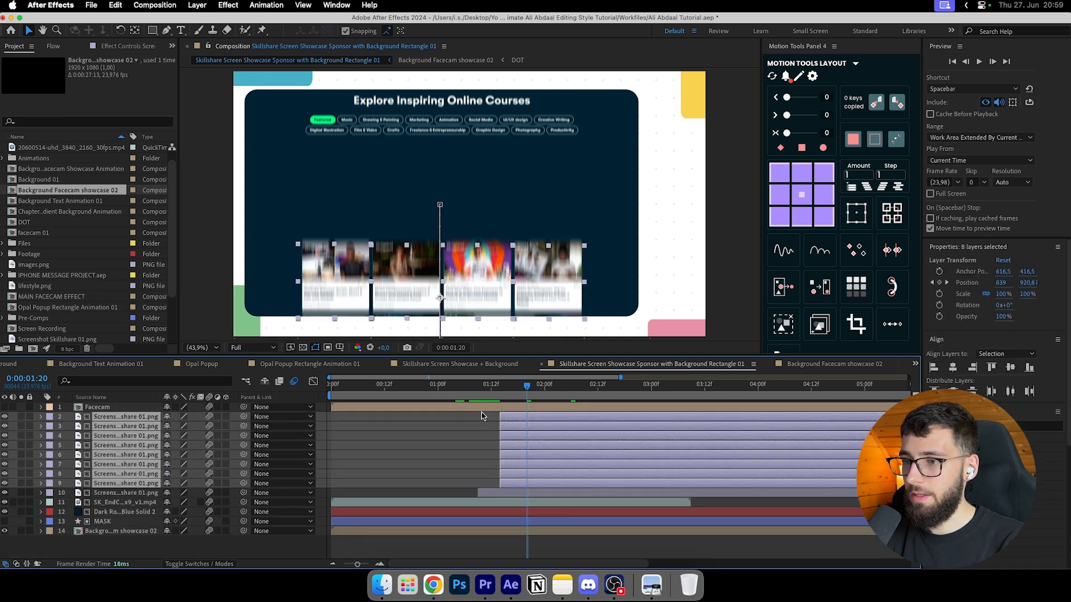
Step: Stagger the eight course card layers three frames apart, starting just after the heading layer, and preview the animation
{"action": "left_click", "coordinate": [881, 188]}
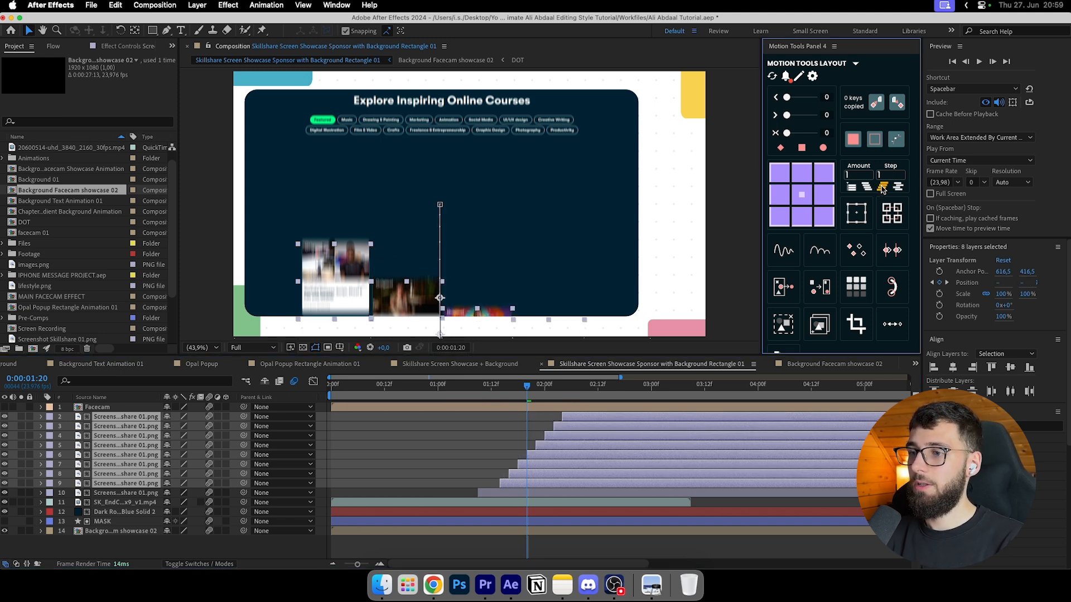
{"action": "left_click_drag", "start_coordinate": [569, 480], "coordinate": [555, 478]}
{"action": "left_click", "coordinate": [495, 438]}
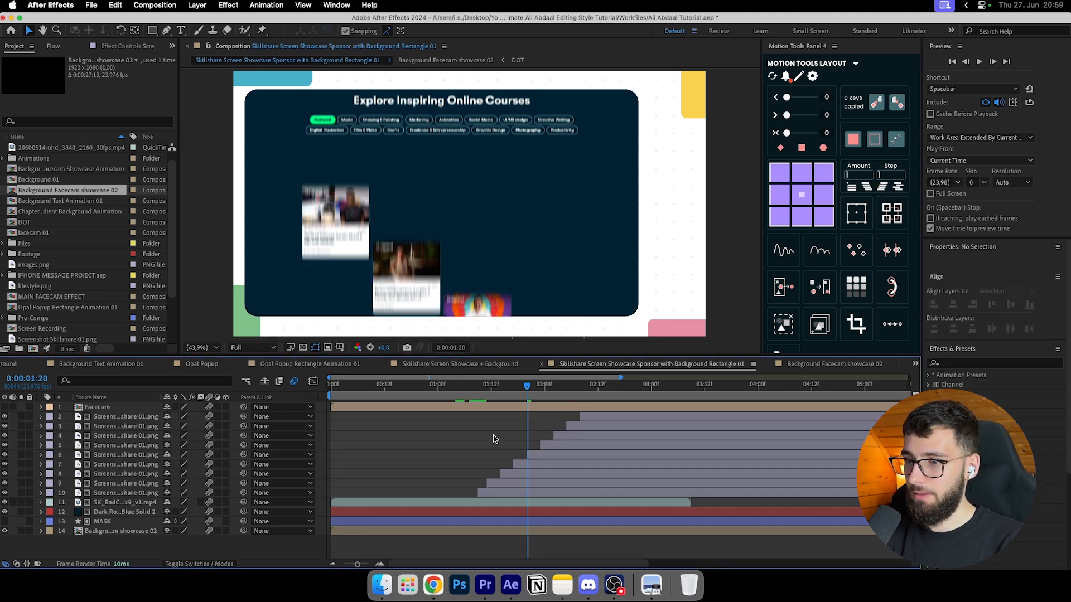
{"action": "left_click", "coordinate": [474, 385]}
{"action": "key", "text": "space"}
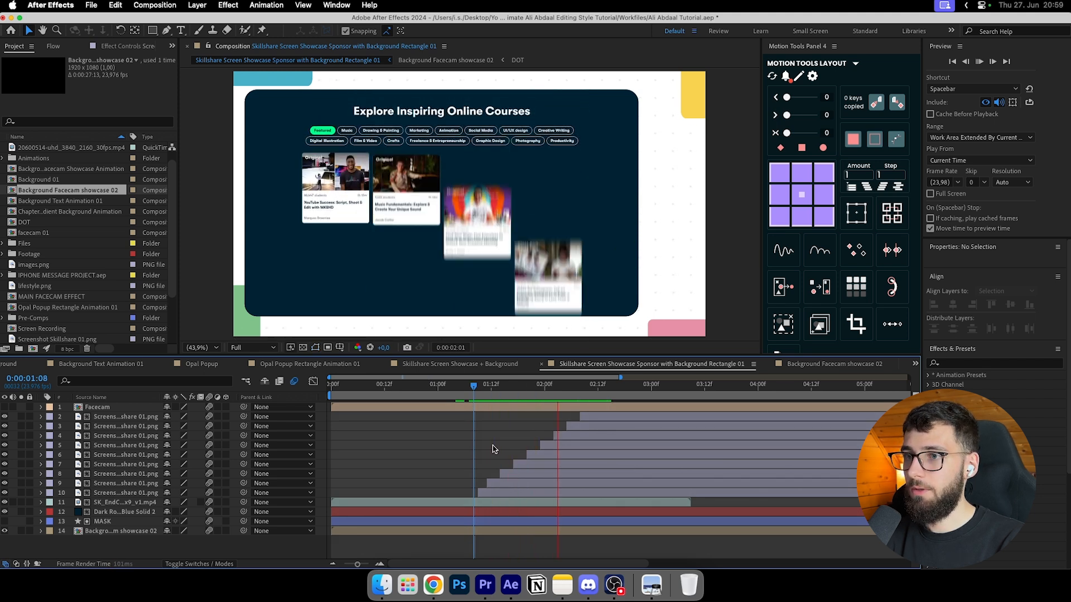
{"action": "key", "text": "space"}
Step: Tighten the course card stagger to two frames between layers and preview the animation from the start
{"action": "left_click_drag", "start_coordinate": [524, 475], "coordinate": [537, 448]}
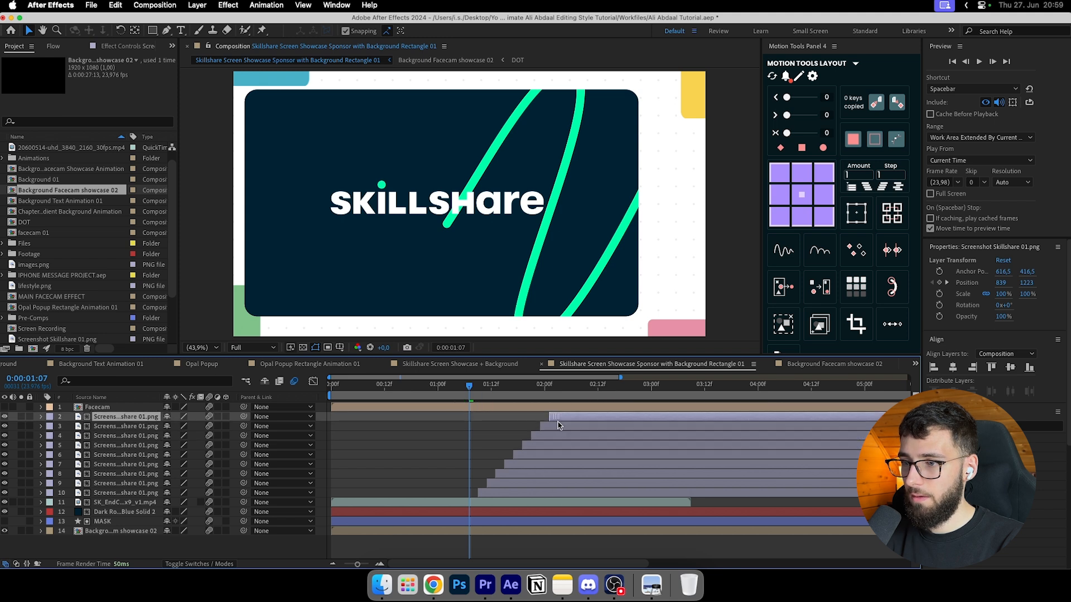
{"action": "left_click", "coordinate": [490, 445]}
{"action": "key", "text": "space"}
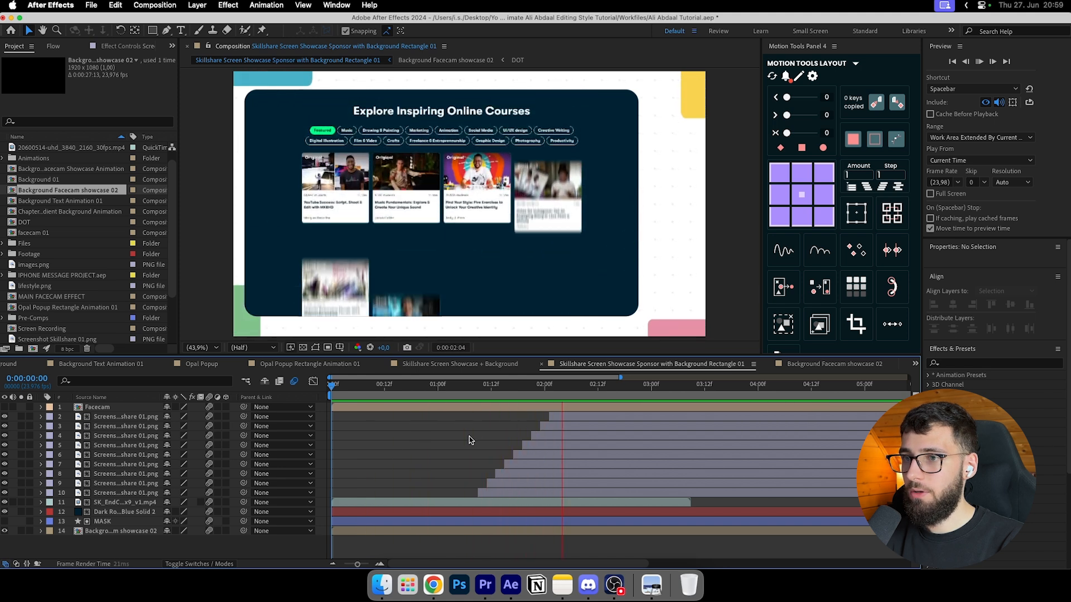
{"action": "key", "text": "space"}
Step: Shift the eight course card layers one frame later and move the heading layer to start at about 0:00:01:07
{"action": "left_click_drag", "start_coordinate": [456, 388], "coordinate": [500, 399]}
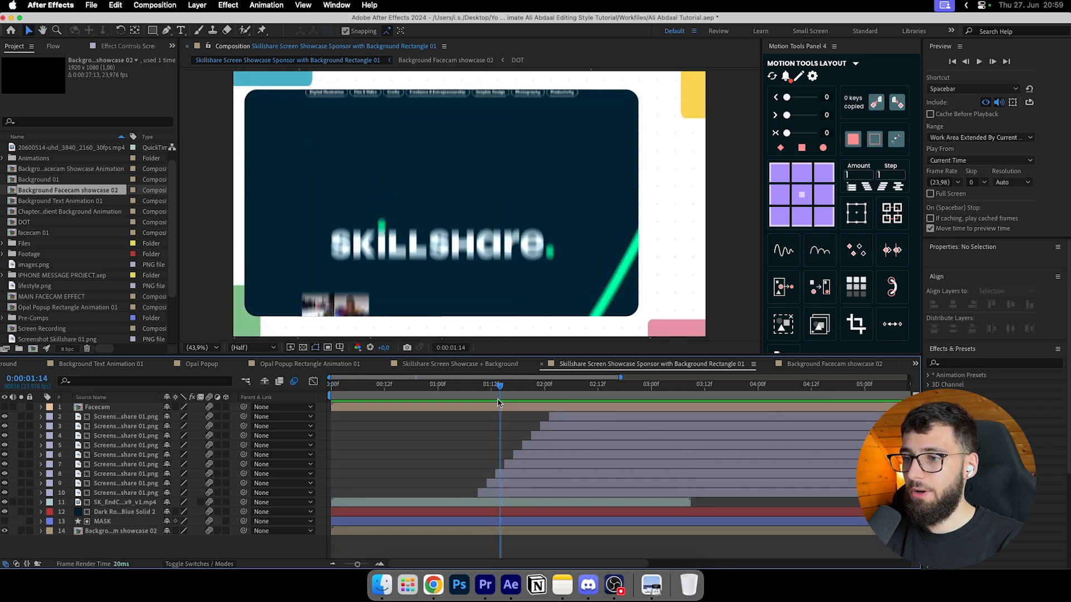
{"action": "left_click", "coordinate": [507, 483]}
{"action": "left_click", "coordinate": [569, 417], "text": "shift"}
{"action": "key", "text": "alt+Page_Down"}
{"action": "left_click", "coordinate": [505, 495], "text": "shift"}
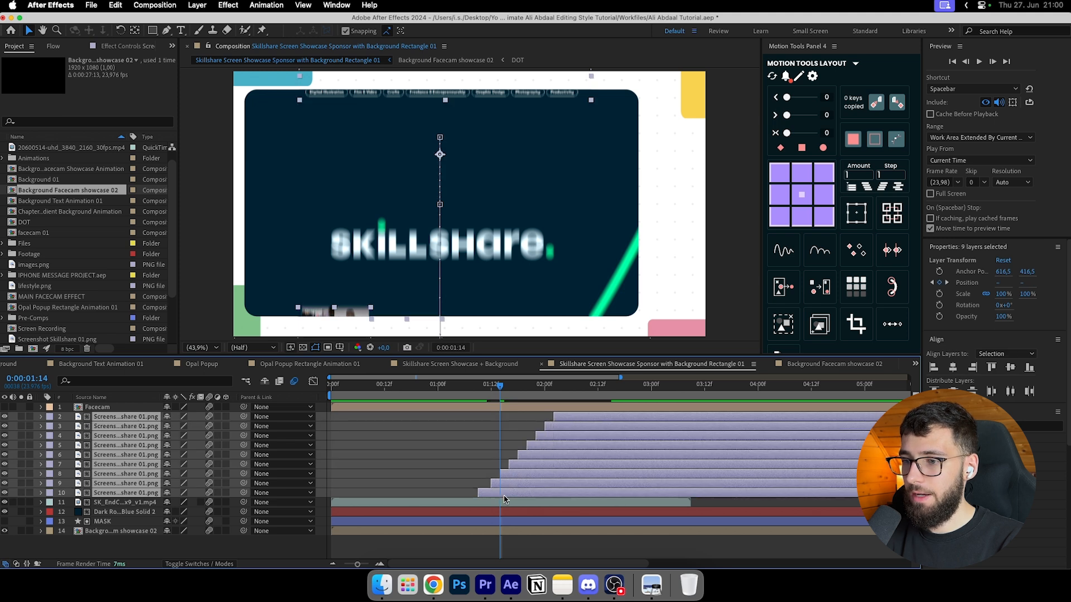
{"action": "left_click", "coordinate": [469, 492]}
{"action": "left_click_drag", "start_coordinate": [489, 494], "coordinate": [479, 495]}
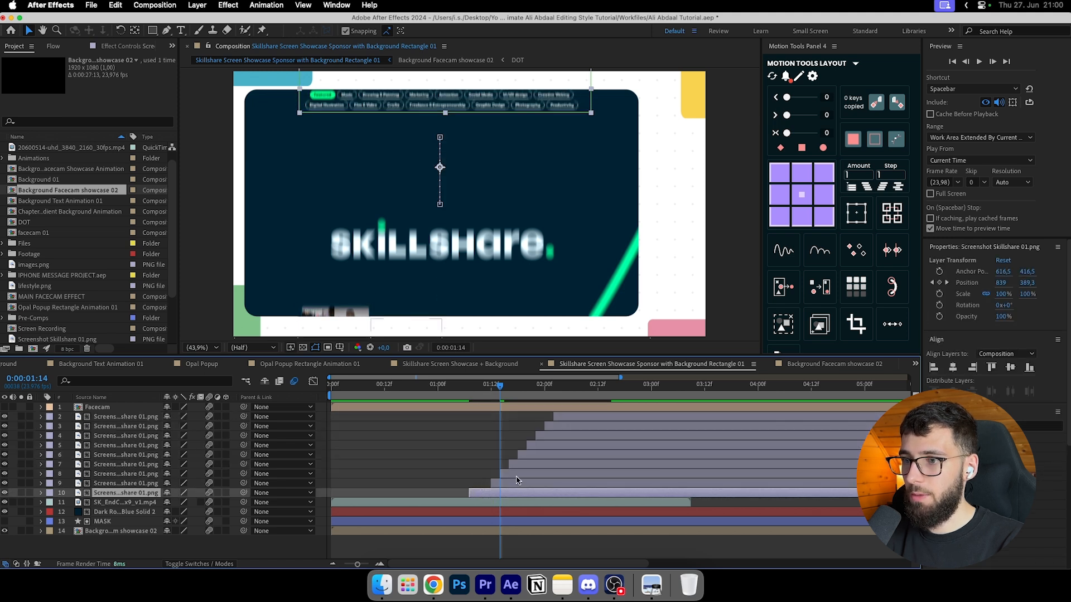
Step: Shift the eight course card layers later so the first card starts at about 0:00:01:14
{"action": "left_click", "coordinate": [524, 484]}
{"action": "left_click", "coordinate": [560, 419], "text": "shift"}
{"action": "left_click", "coordinate": [501, 437]}
{"action": "left_click_drag", "start_coordinate": [499, 387], "coordinate": [561, 398]}
{"action": "key", "text": "super+z"}
{"action": "key", "text": "super+z"}
{"action": "left_click", "coordinate": [495, 493]}
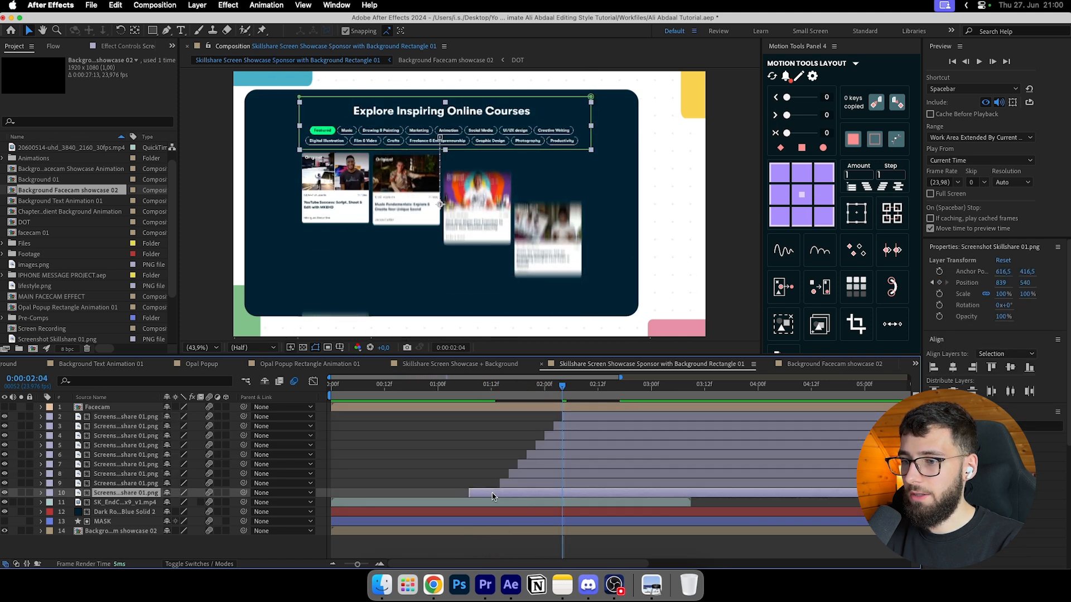
Step: Shift the heading layer one frame later and preview the staggered animation
{"action": "left_click", "coordinate": [491, 387]}
{"action": "key", "text": "space"}
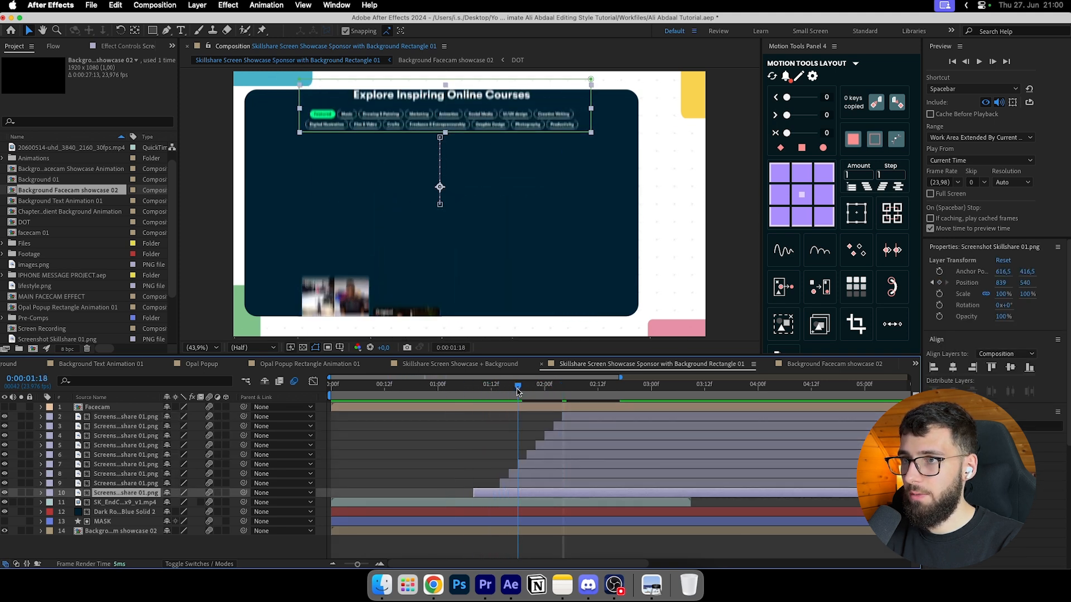
{"action": "left_click", "coordinate": [486, 469]}
{"action": "key", "text": "space"}
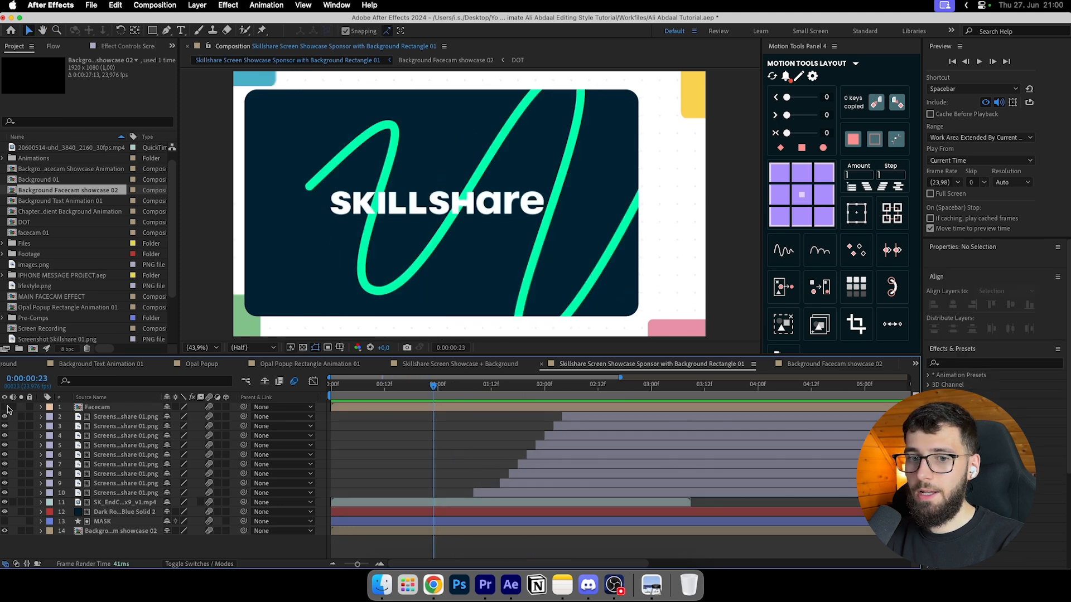
Step: Show the Facecam layer, scale it to 83%, place it over the dark-blue panel's right edge at about 1096.7, 547, and preview
{"action": "left_click", "coordinate": [5, 407]}
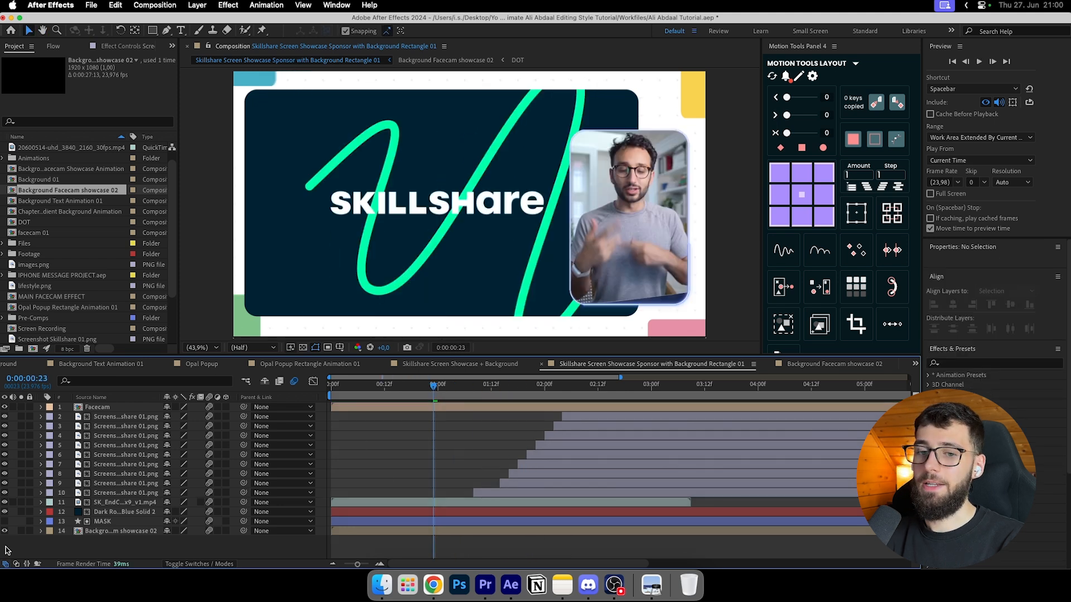
{"action": "left_click", "coordinate": [449, 408]}
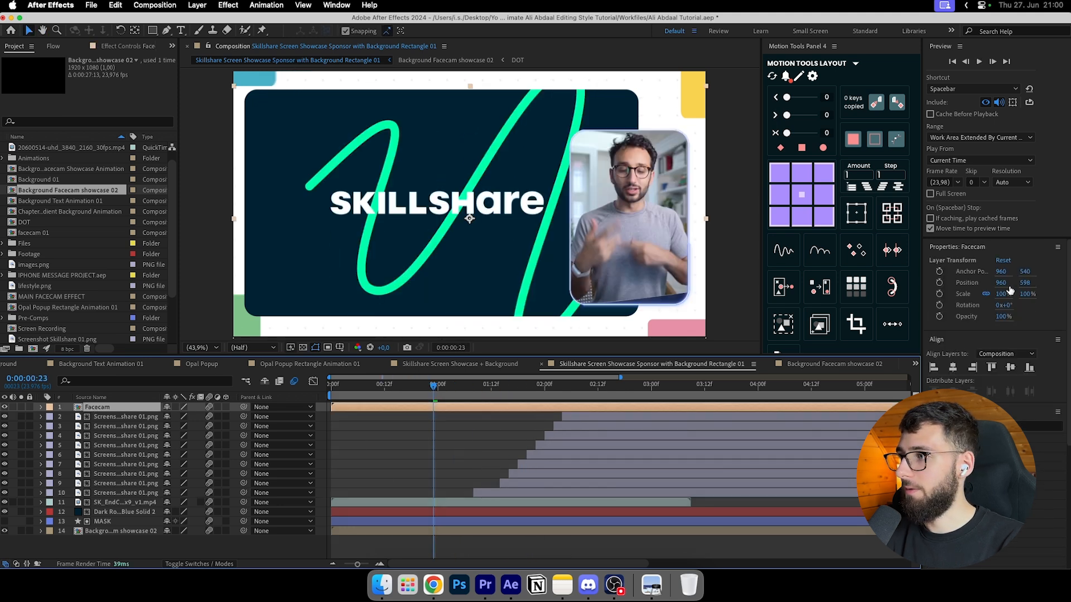
{"action": "left_click_drag", "start_coordinate": [1002, 291], "coordinate": [995, 293]}
{"action": "left_click_drag", "start_coordinate": [636, 242], "coordinate": [669, 230]}
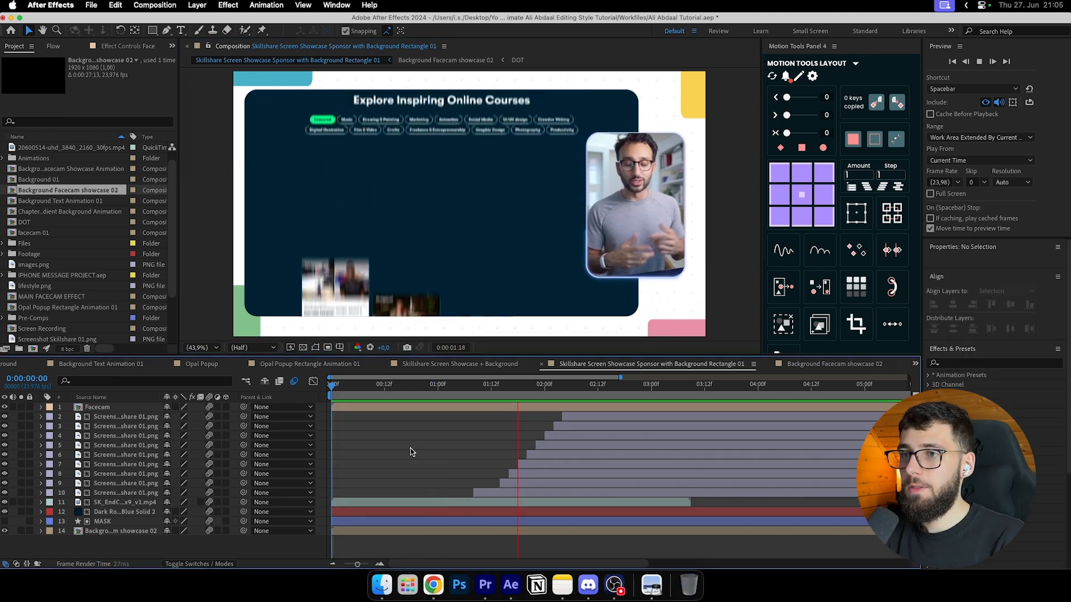
{"action": "key", "text": "space"}
Step: Shift the eight course card layers one frame earlier and preview the animation from the start
{"action": "left_click", "coordinate": [585, 427]}
{"action": "left_click", "coordinate": [585, 417]}
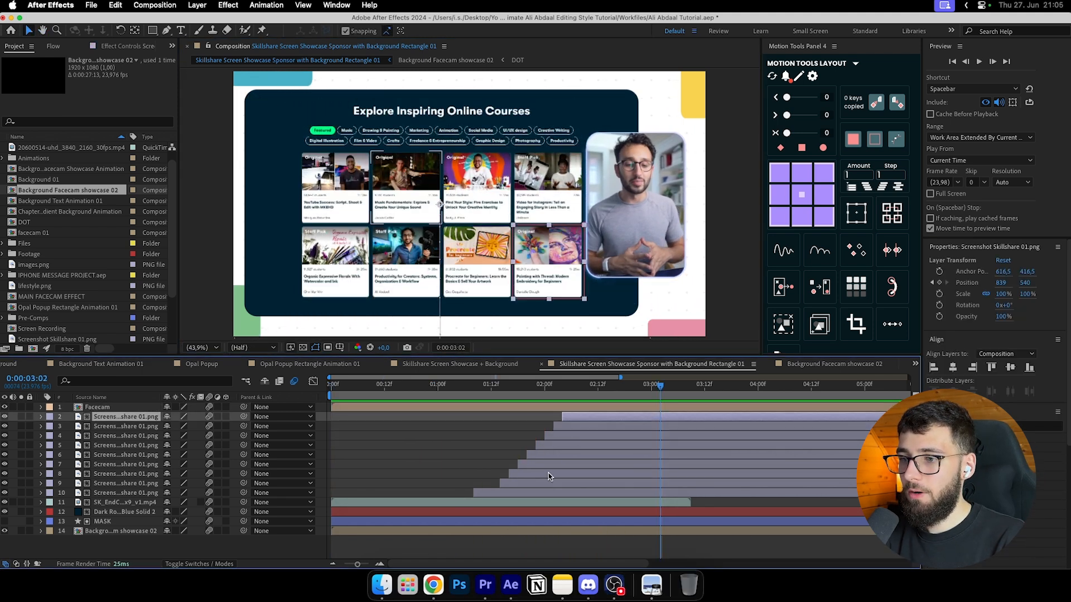
{"action": "left_click", "coordinate": [538, 493], "text": "shift"}
{"action": "left_click", "coordinate": [540, 484], "text": "shift"}
{"action": "left_click_drag", "start_coordinate": [546, 483], "coordinate": [541, 483]}
{"action": "left_click", "coordinate": [469, 444]}
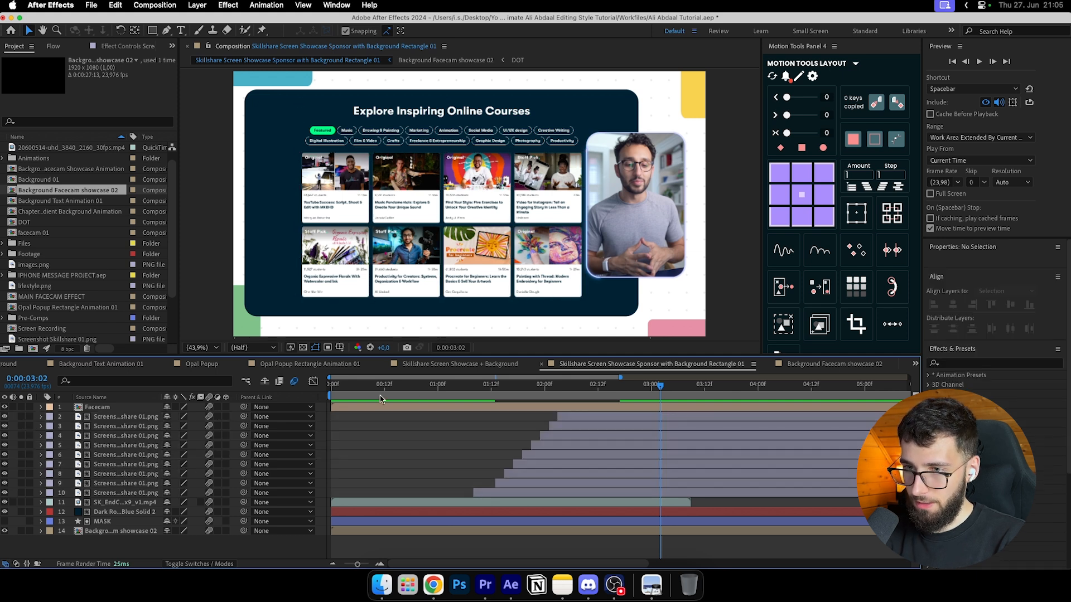
{"action": "left_click_drag", "start_coordinate": [402, 388], "coordinate": [272, 394]}
{"action": "key", "text": "space"}
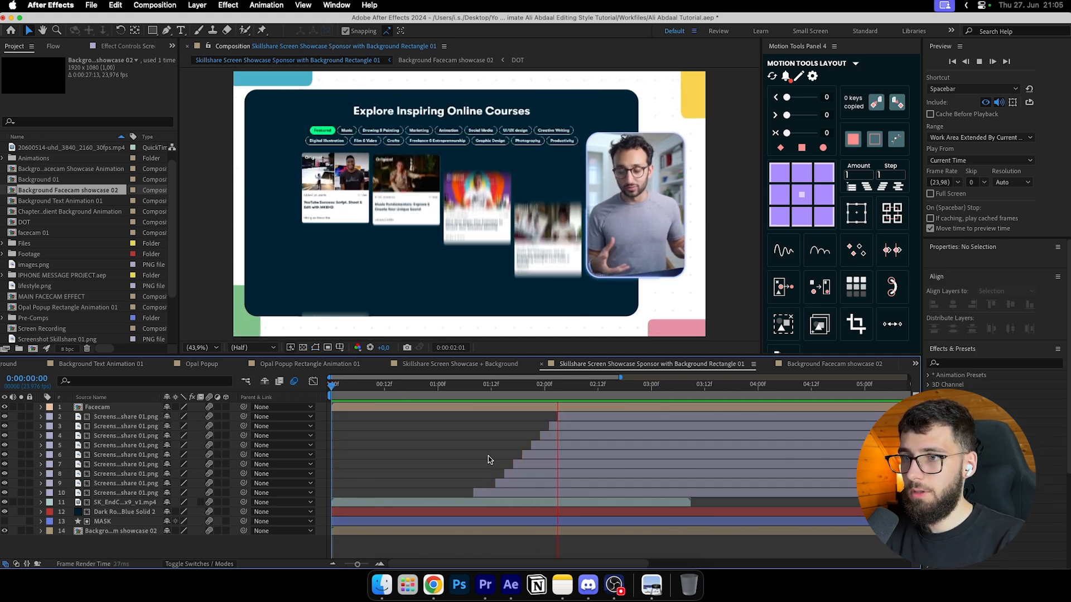
{"action": "key", "text": "space"}
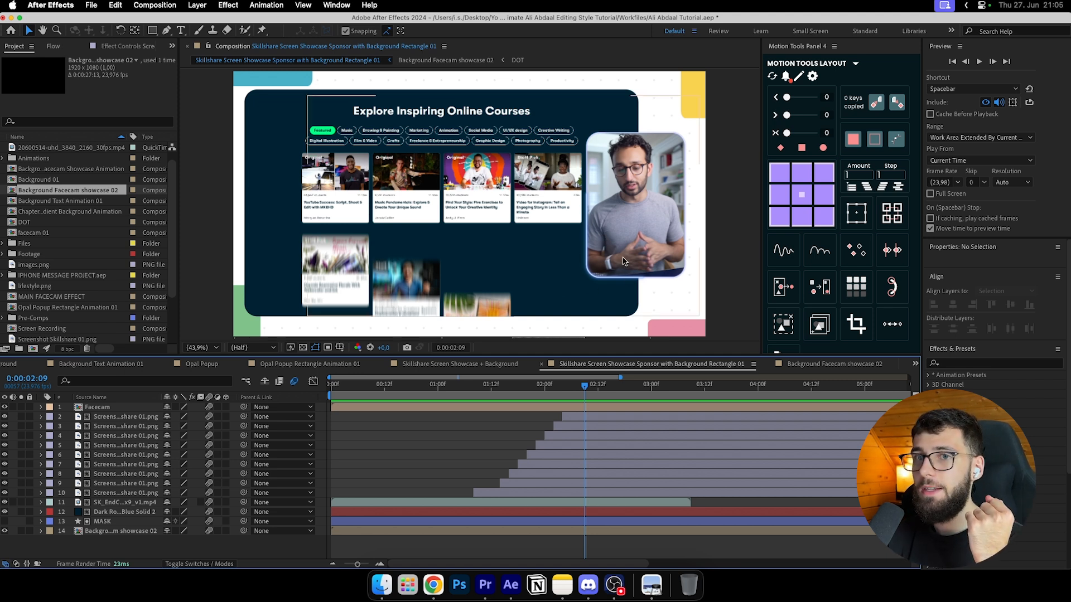
Step: Examine the Flow easing curve and the staggered starts of the heading and eight course card layers
{"action": "left_click", "coordinate": [53, 46]}
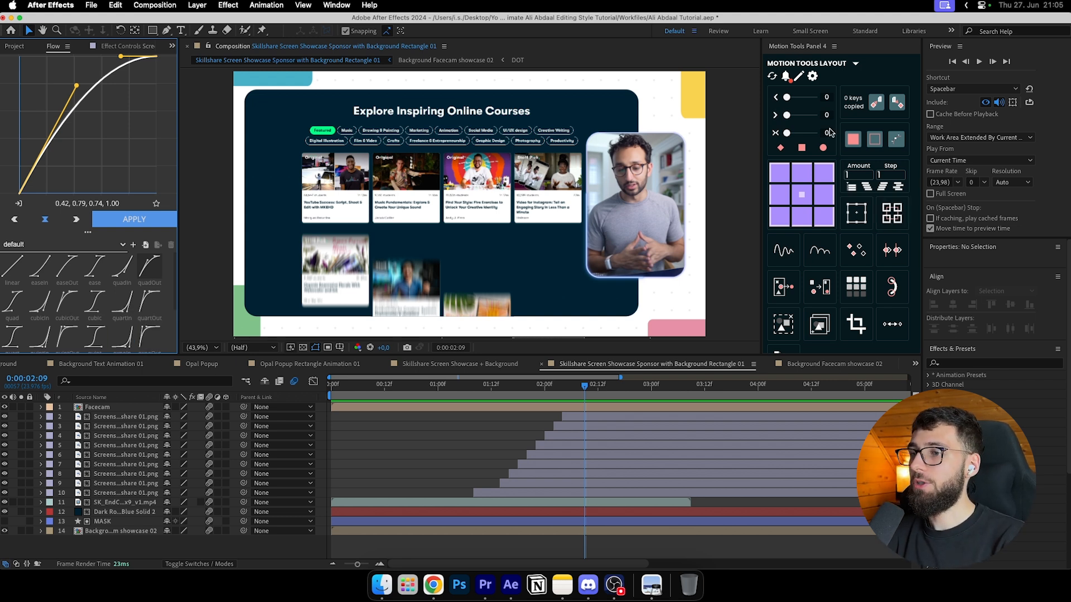
{"action": "left_click", "coordinate": [574, 417]}
{"action": "left_click", "coordinate": [542, 484], "text": "shift"}
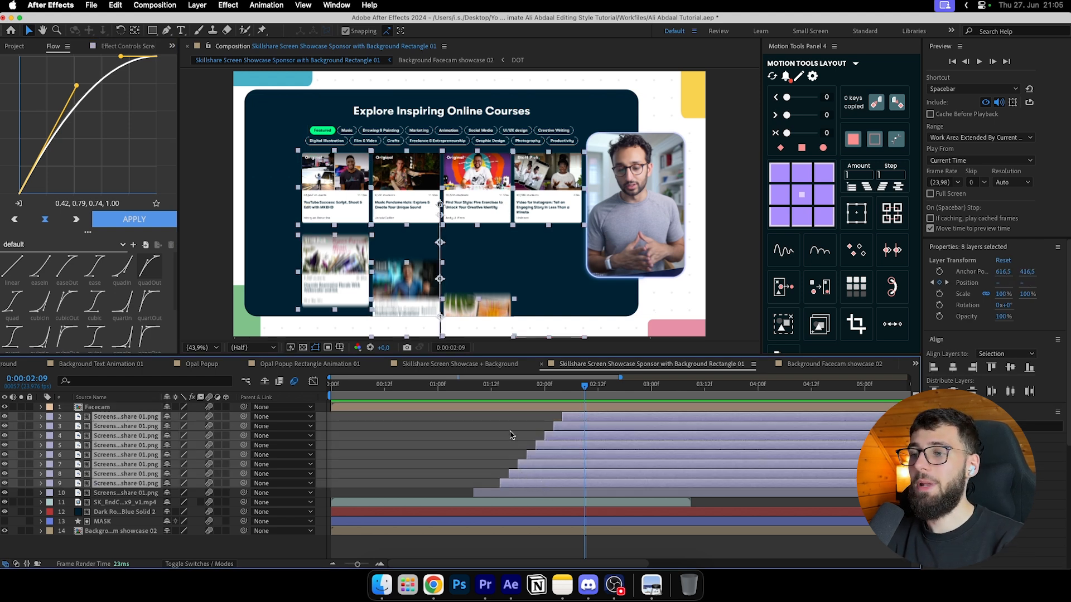
{"action": "left_click", "coordinate": [510, 435]}
{"action": "left_click", "coordinate": [577, 421]}
{"action": "left_click", "coordinate": [549, 474]}
{"action": "left_click", "coordinate": [542, 493]}
{"action": "left_click", "coordinate": [554, 483]}
{"action": "left_click", "coordinate": [556, 474]}
{"action": "left_click", "coordinate": [562, 455]}
{"action": "left_click", "coordinate": [567, 447]}
{"action": "left_click", "coordinate": [571, 436]}
{"action": "left_click", "coordinate": [578, 428]}
{"action": "left_click", "coordinate": [580, 418]}
{"action": "left_click", "coordinate": [546, 482], "text": "shift"}
{"action": "left_click", "coordinate": [498, 445]}
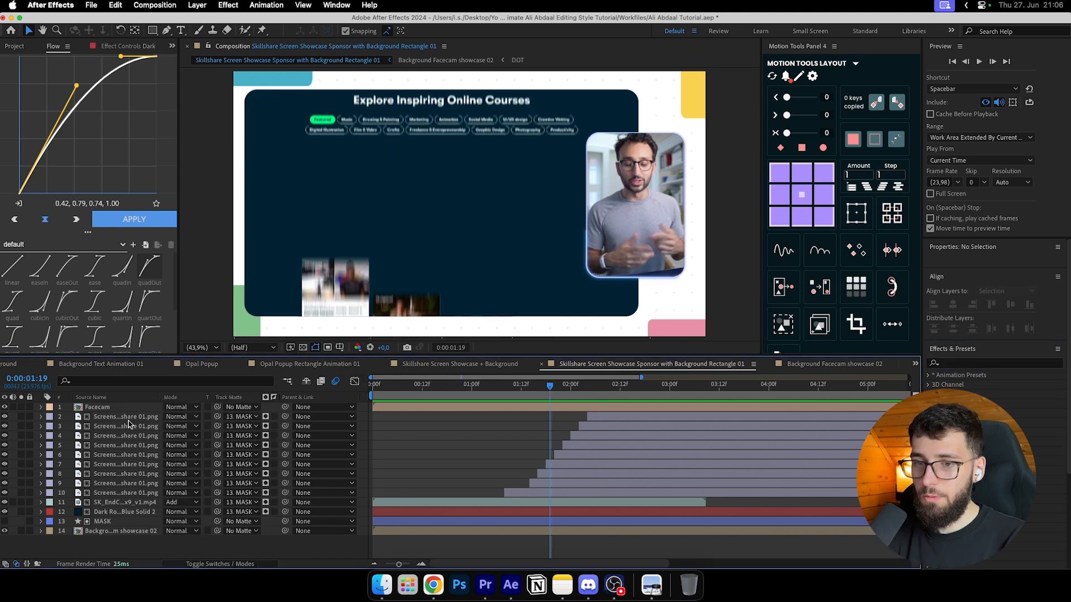
Step: Pre-compose the screenshot, end card, dark-blue solid and MASK layers as "Screen Recording 2 with Skillshare", moving all attributes into it
{"action": "left_click", "coordinate": [110, 422]}
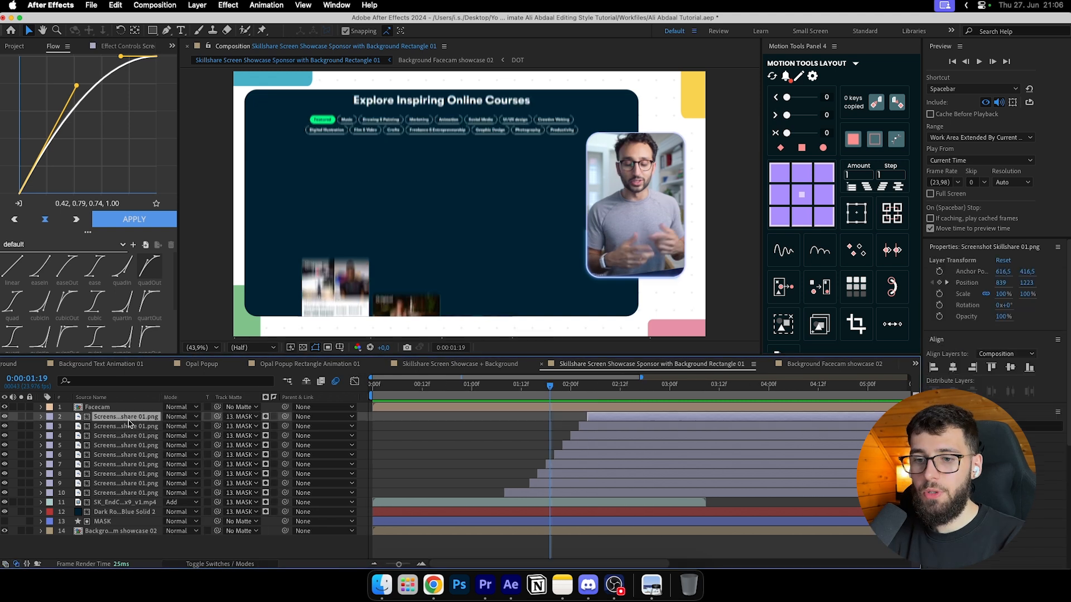
{"action": "left_click", "coordinate": [113, 520], "text": "shift"}
{"action": "right_click", "coordinate": [113, 518]}
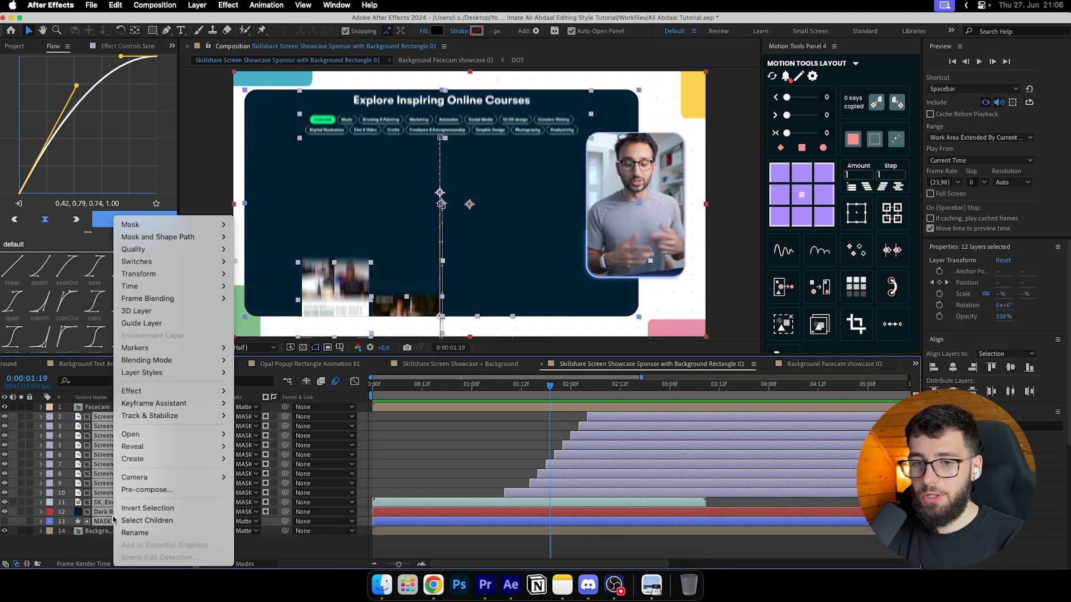
{"action": "left_click", "coordinate": [148, 490]}
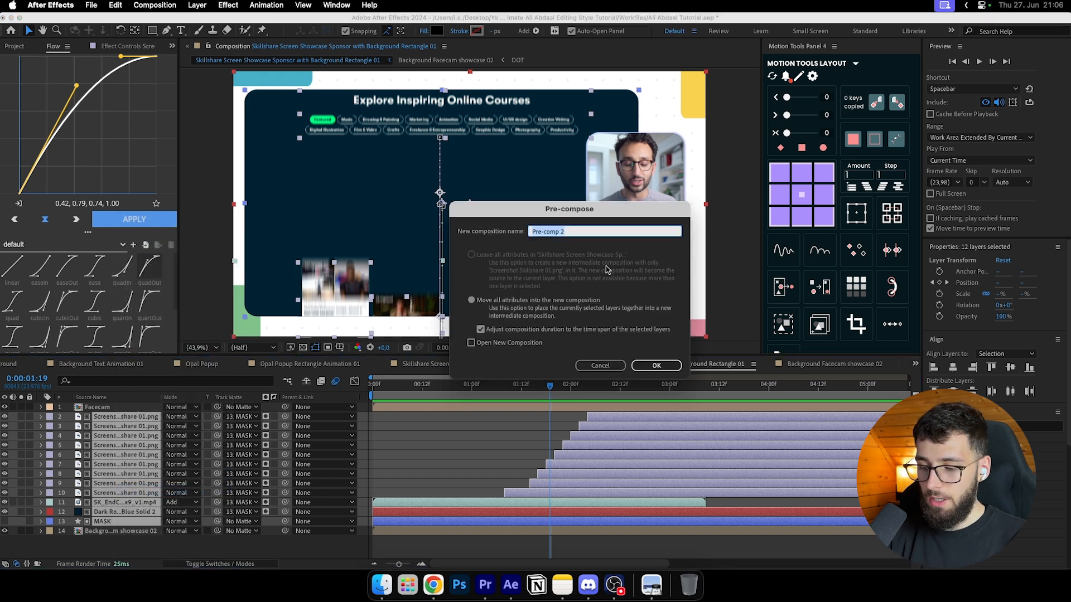
{"action": "type", "text": "Screen Recording"}
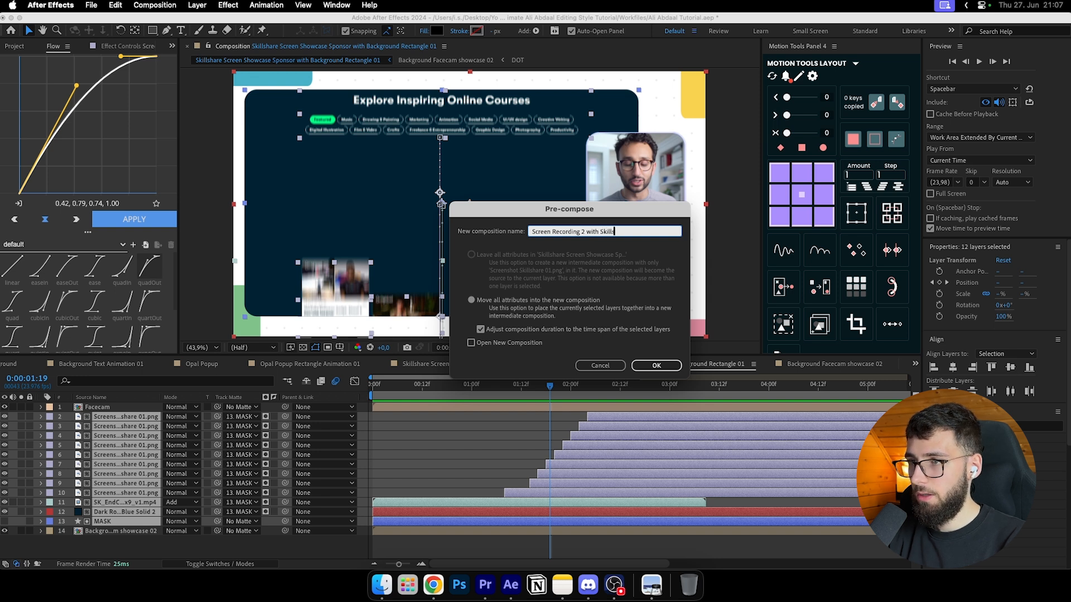
{"action": "type", "text": "2 with Skillshare"}
{"action": "key", "text": "Return"}
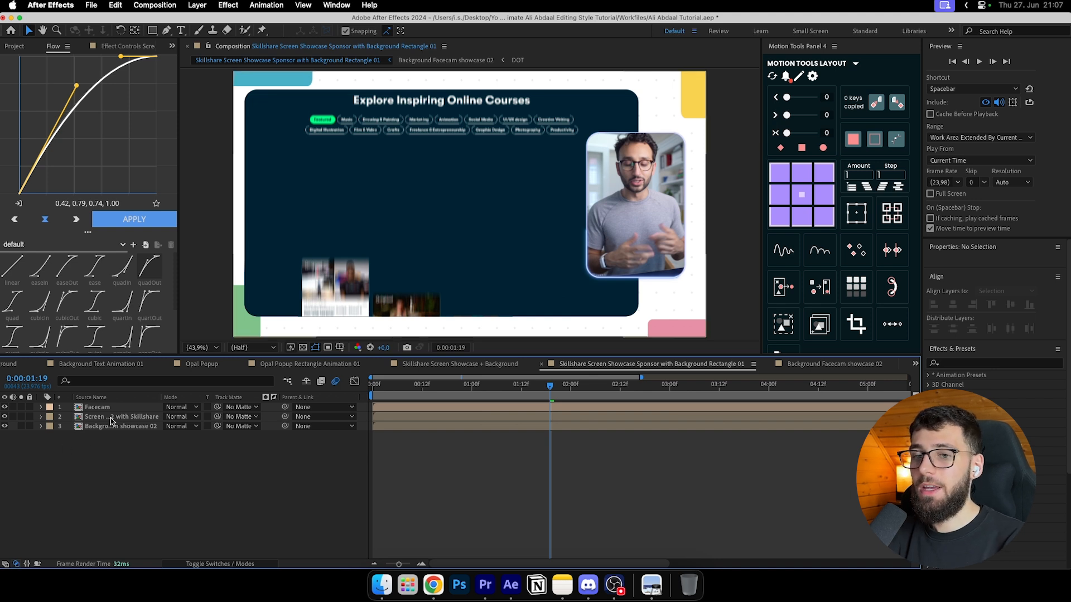
Step: Undo the pre-compose, look over the Facecam and background layers, and restore the pre-composed state
{"action": "key", "text": "super+z"}
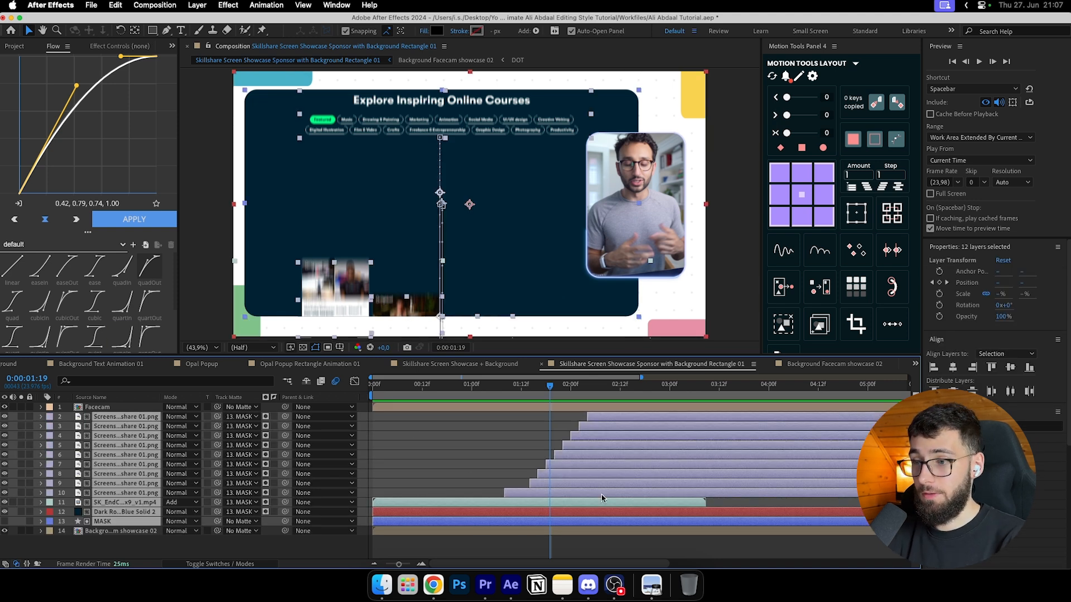
{"action": "left_click", "coordinate": [425, 480]}
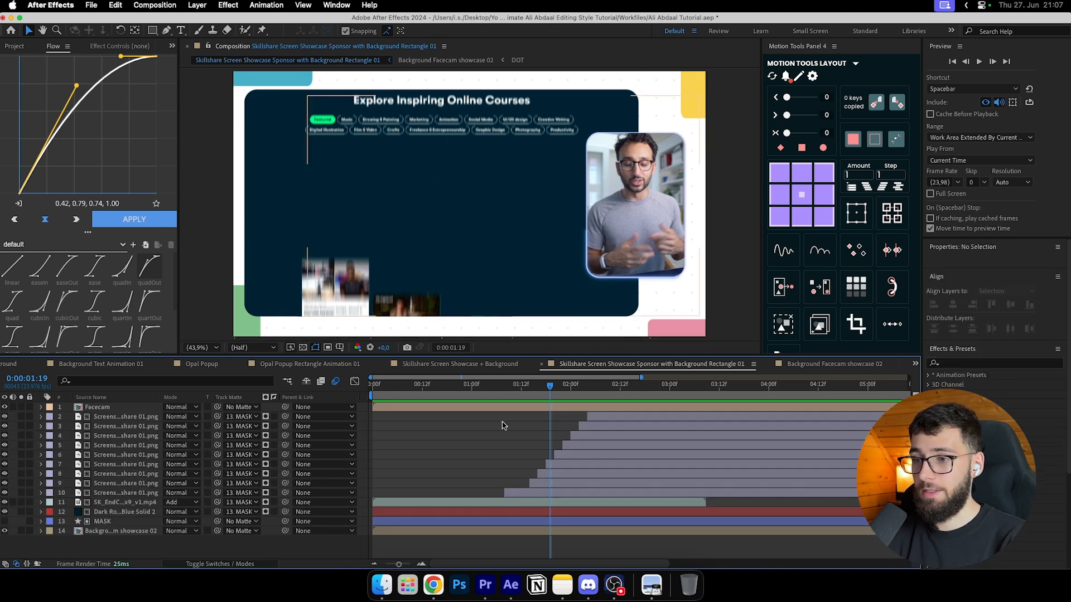
{"action": "left_click", "coordinate": [90, 406]}
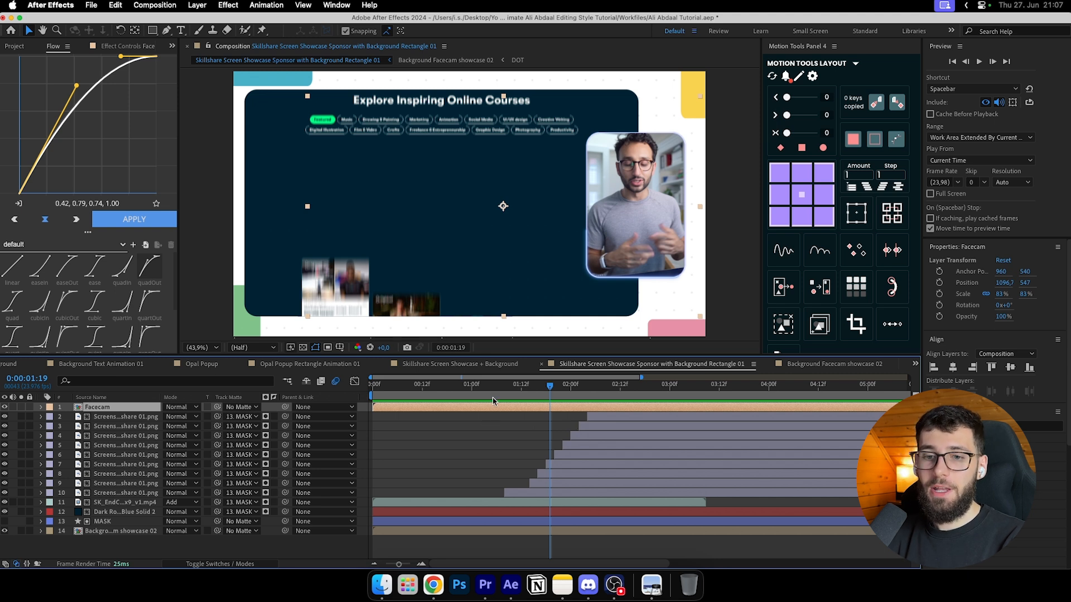
{"action": "left_click", "coordinate": [113, 531]}
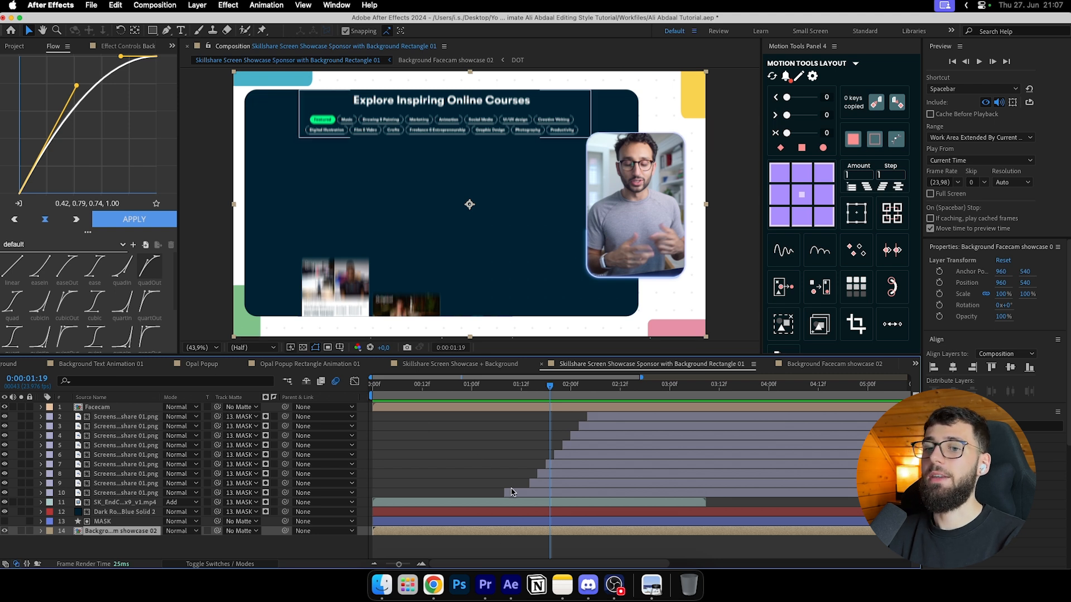
{"action": "key", "text": "super+z"}
{"action": "key", "text": "super+z"}
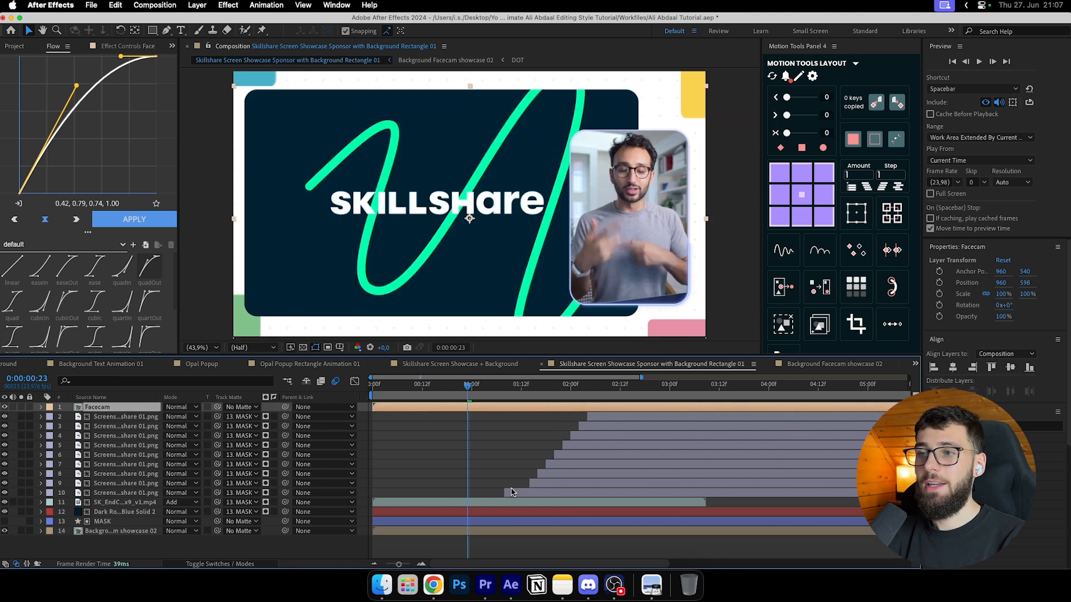
{"action": "key", "text": "super+z"}
{"action": "key", "text": "super+z"}
{"action": "key", "text": "super+z"}
{"action": "key", "text": "super+z"}
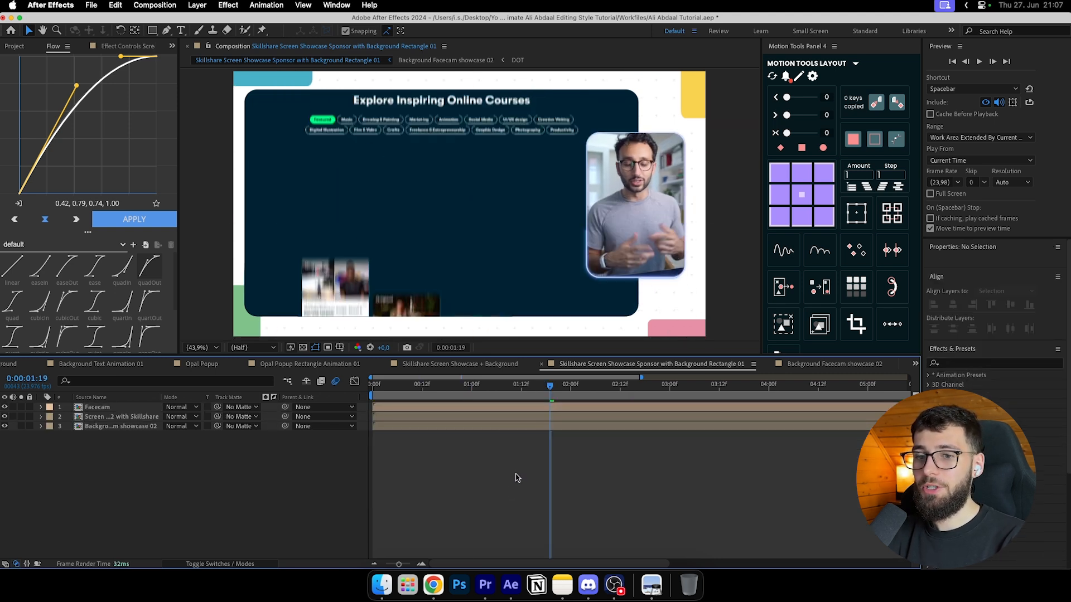
Step: Review the Facecam, Screen Recording 2 with Skillshare and Background Facecam showcase 02 layers in the showcase composition
{"action": "left_click", "coordinate": [95, 408]}
{"action": "left_click", "coordinate": [95, 417]}
{"action": "left_click", "coordinate": [95, 426]}
{"action": "left_click", "coordinate": [95, 407]}
{"action": "left_click", "coordinate": [95, 418]}
{"action": "left_click", "coordinate": [94, 428]}
{"action": "left_click", "coordinate": [126, 446]}
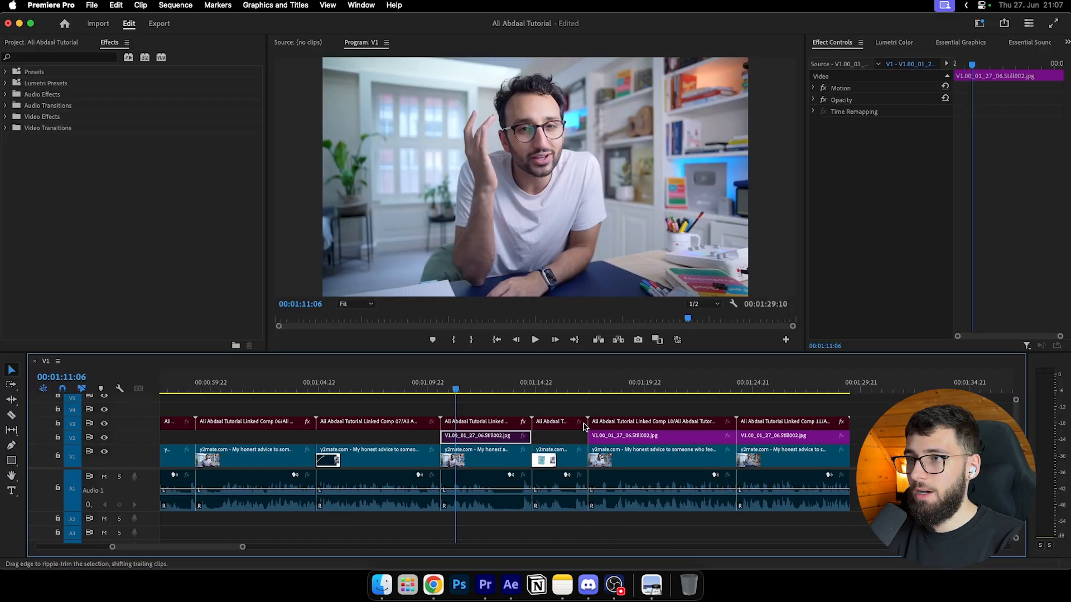
Step: Switch to Premiere Pro and scrub the V1 sequence forward from 00:01:11:06 to check the footage there
{"action": "left_click_drag", "start_coordinate": [462, 389], "coordinate": [474, 388]}
{"action": "left_click", "coordinate": [484, 400]}
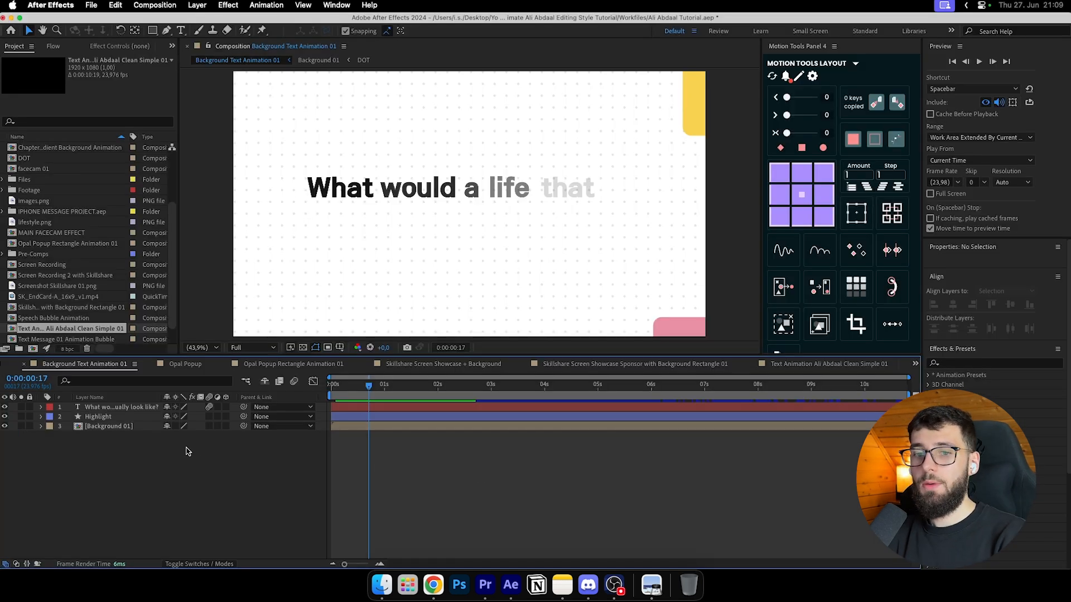
Step: Copy the question text layer from Background Text Animation 01 into the Text Animation Ali Abdaal Clean Simple 01 composition and fill it with white (FFFFFF)
{"action": "left_click", "coordinate": [101, 408]}
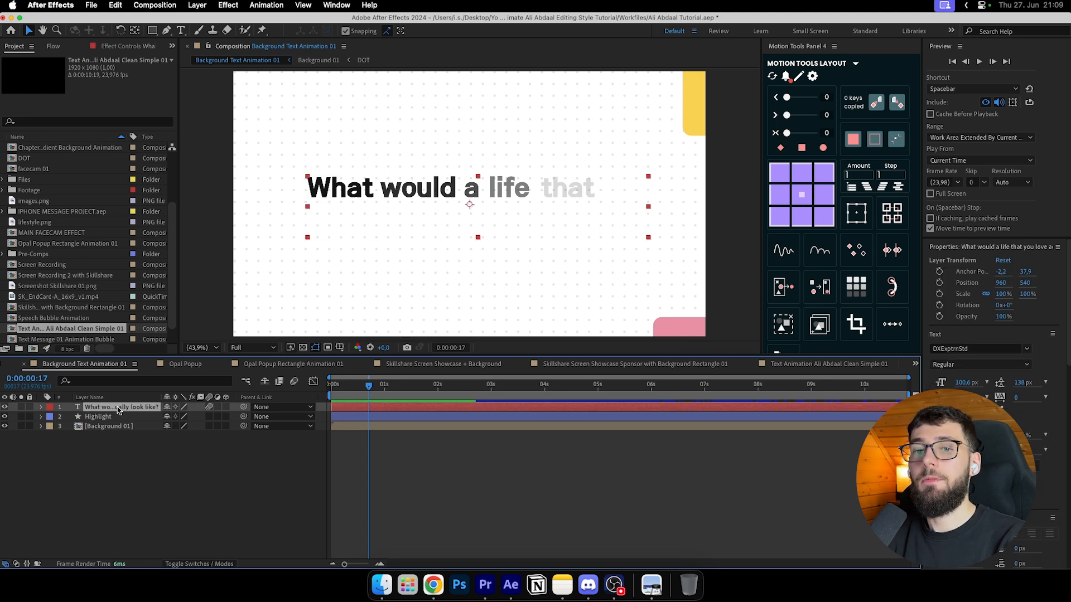
{"action": "double_click", "coordinate": [118, 410]}
{"action": "left_click", "coordinate": [417, 386]}
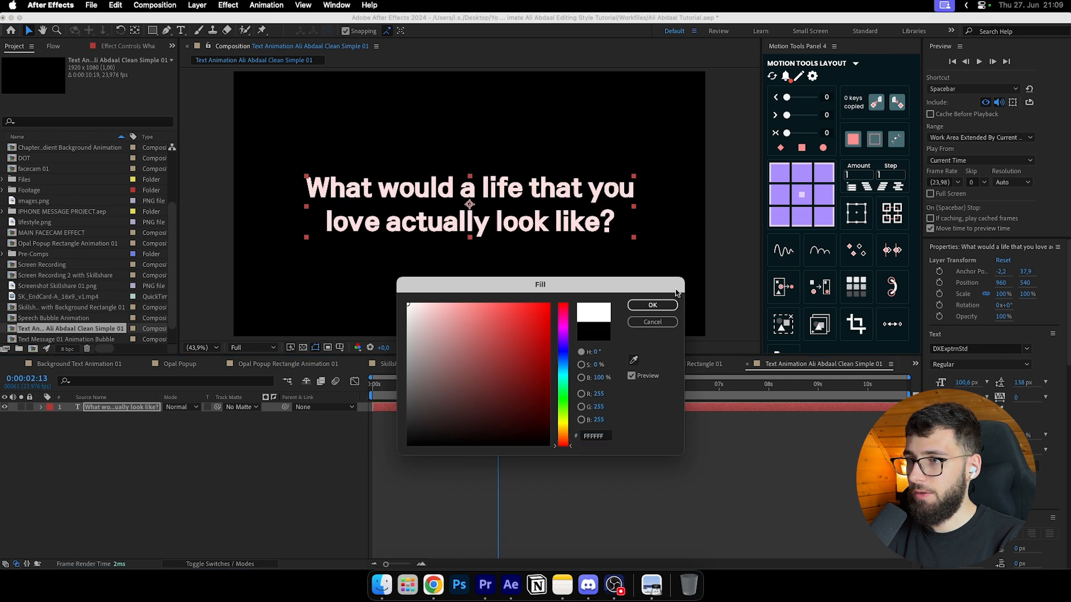
{"action": "left_click", "coordinate": [652, 306]}
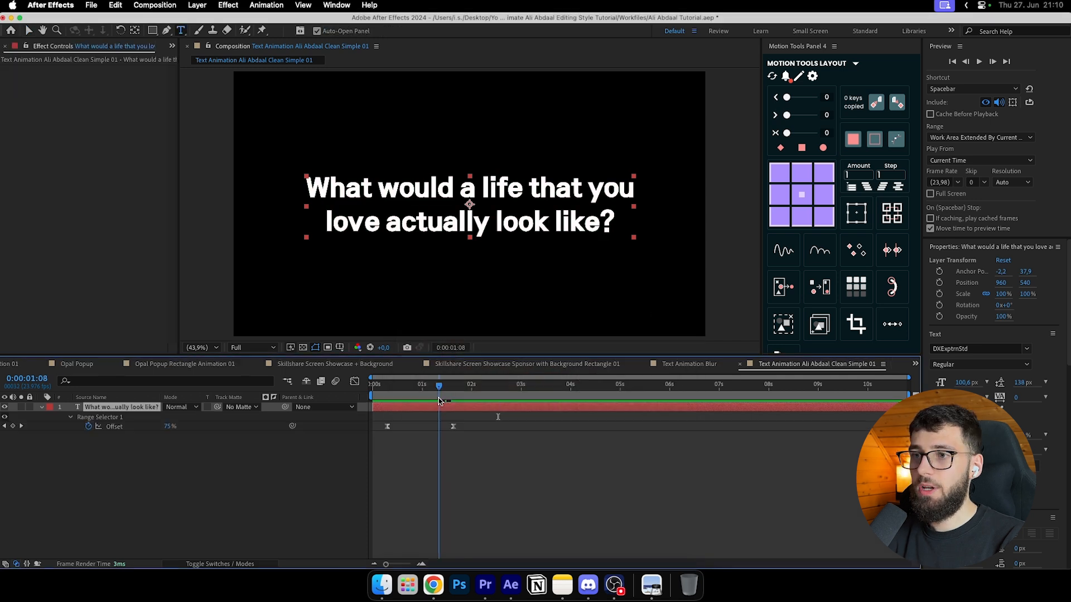
Step: Replace the text layer's wording with "Compelling vision of the future"
{"action": "mouse_move", "coordinate": [438, 399]}
{"action": "left_mouse_down"}
{"action": "mouse_move", "coordinate": [385, 399]}
{"action": "mouse_move", "coordinate": [437, 402]}
{"action": "left_mouse_up"}
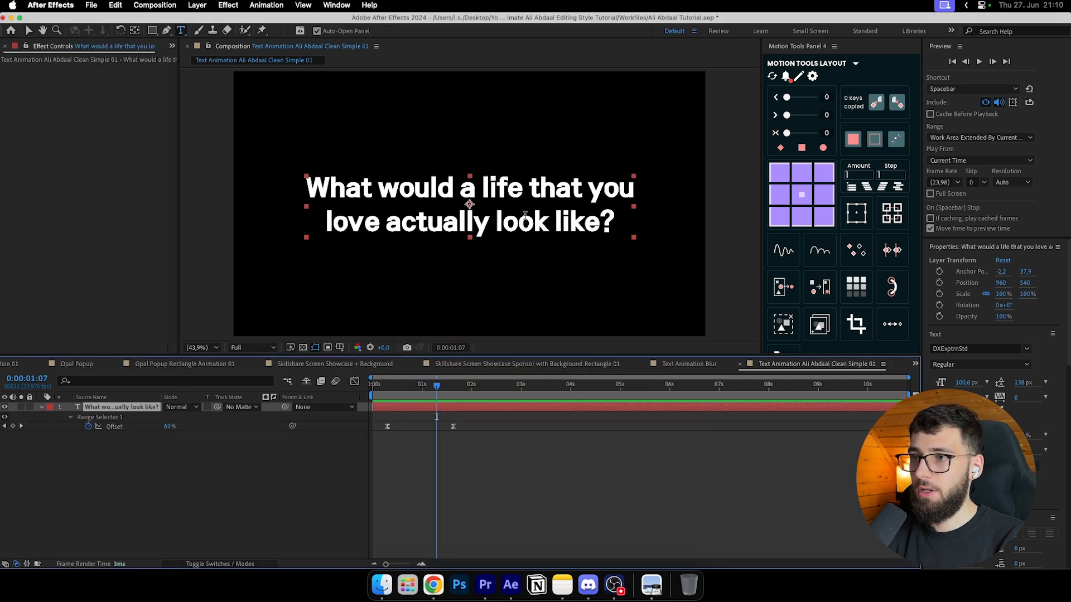
{"action": "triple_click", "coordinate": [524, 217]}
{"action": "left_click", "coordinate": [525, 217]}
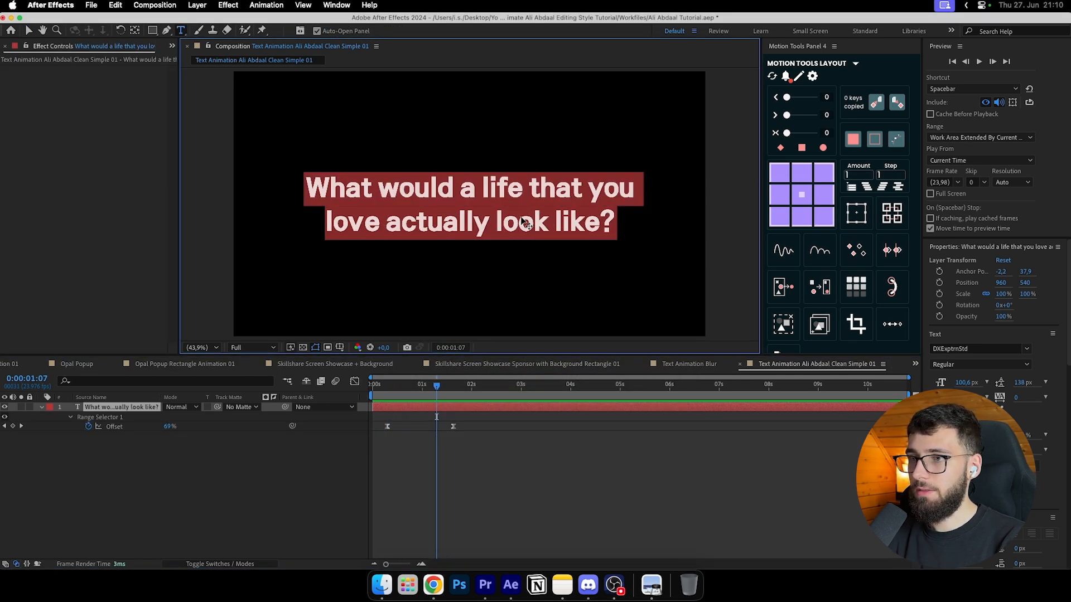
{"action": "left_click", "coordinate": [562, 521]}
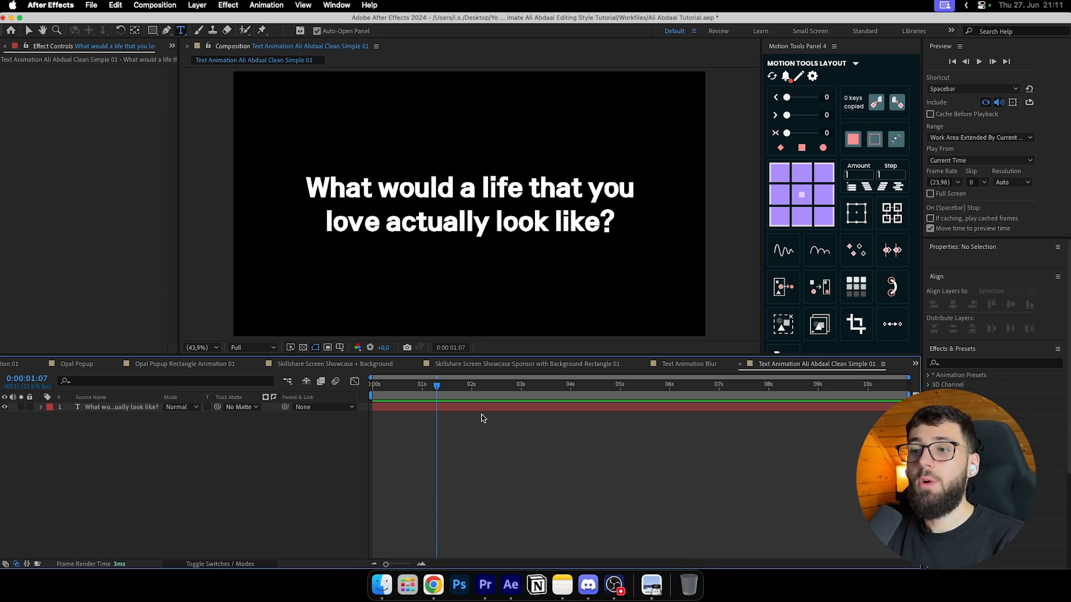
{"action": "mouse_move", "coordinate": [453, 389]}
{"action": "left_mouse_down"}
{"action": "mouse_move", "coordinate": [395, 399]}
{"action": "mouse_move", "coordinate": [443, 403]}
{"action": "left_mouse_up"}
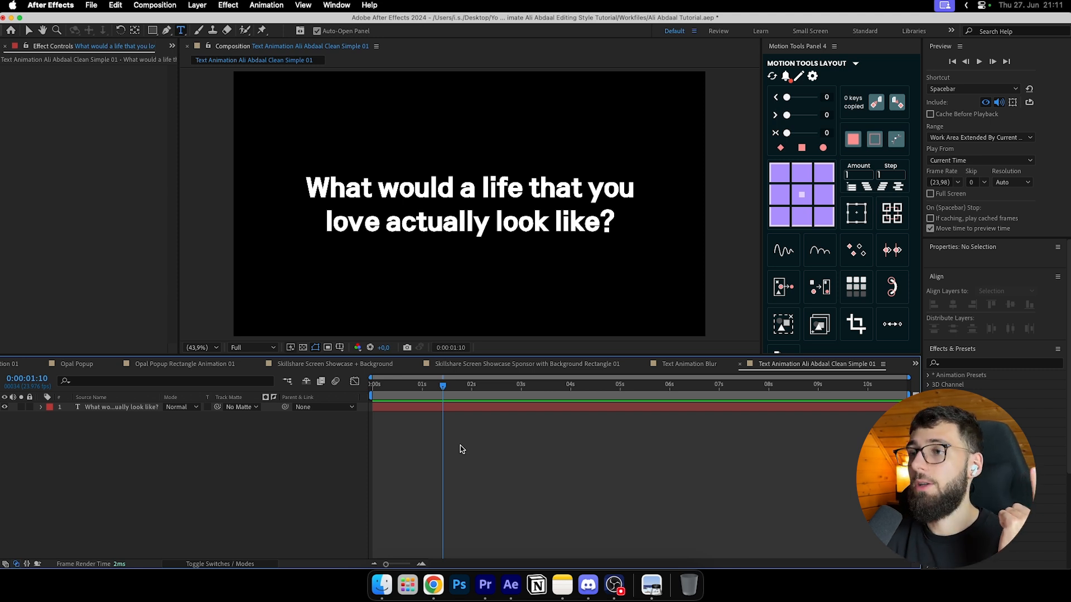
{"action": "left_click", "coordinate": [469, 408]}
{"action": "type", "text": "Compelling vision of the future"}
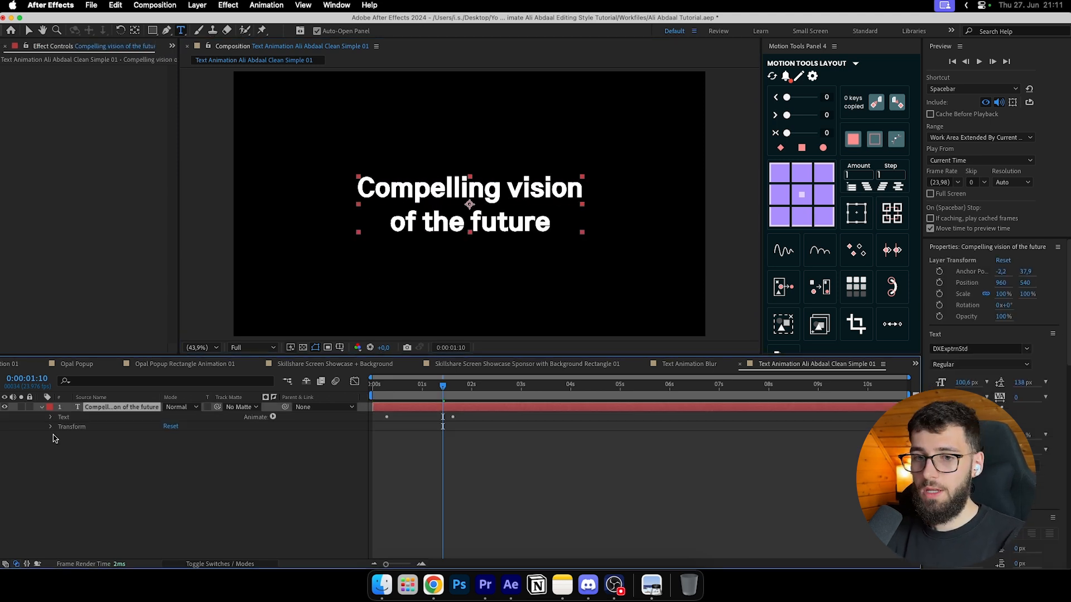
Step: Examine the Slide Up By Word animator's Range Selector 1 and the motion between its two Offset keyframes
{"action": "left_click", "coordinate": [50, 418]}
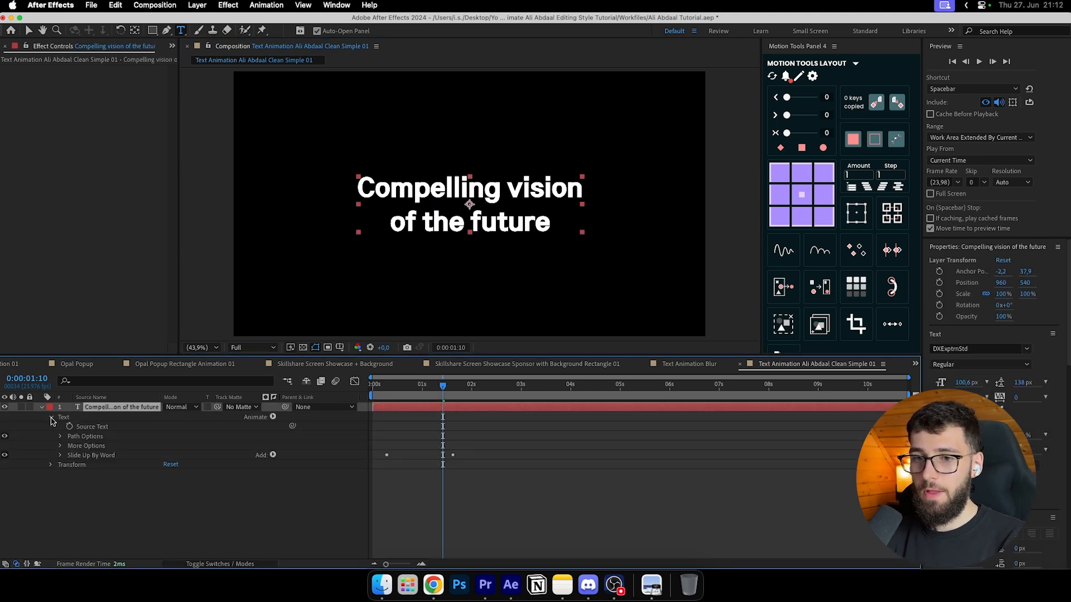
{"action": "left_click", "coordinate": [60, 456]}
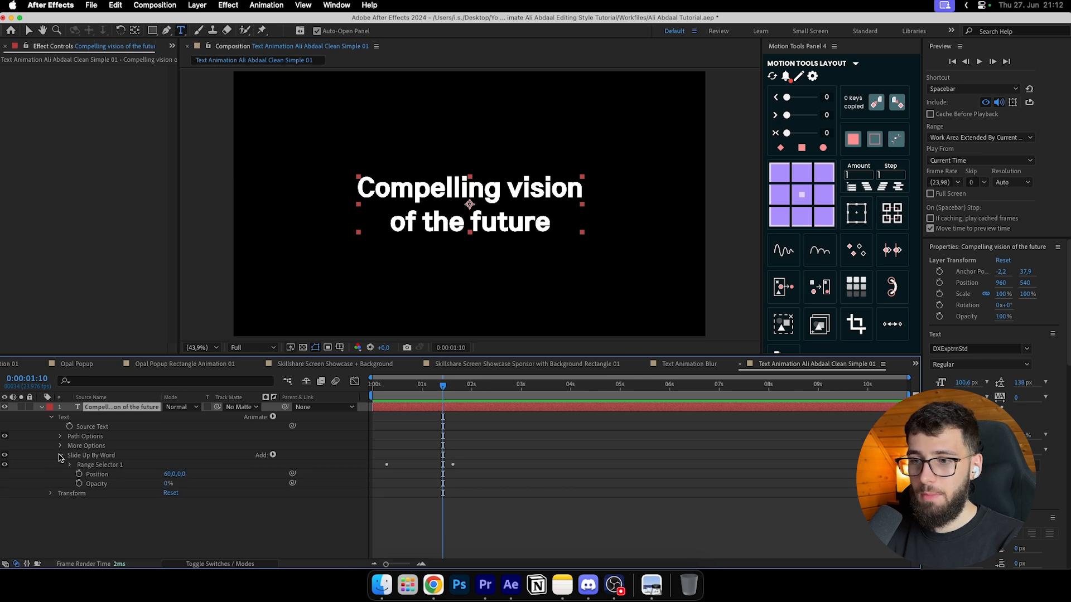
{"action": "left_click", "coordinate": [94, 456]}
{"action": "left_click", "coordinate": [404, 385]}
{"action": "left_click", "coordinate": [69, 465]}
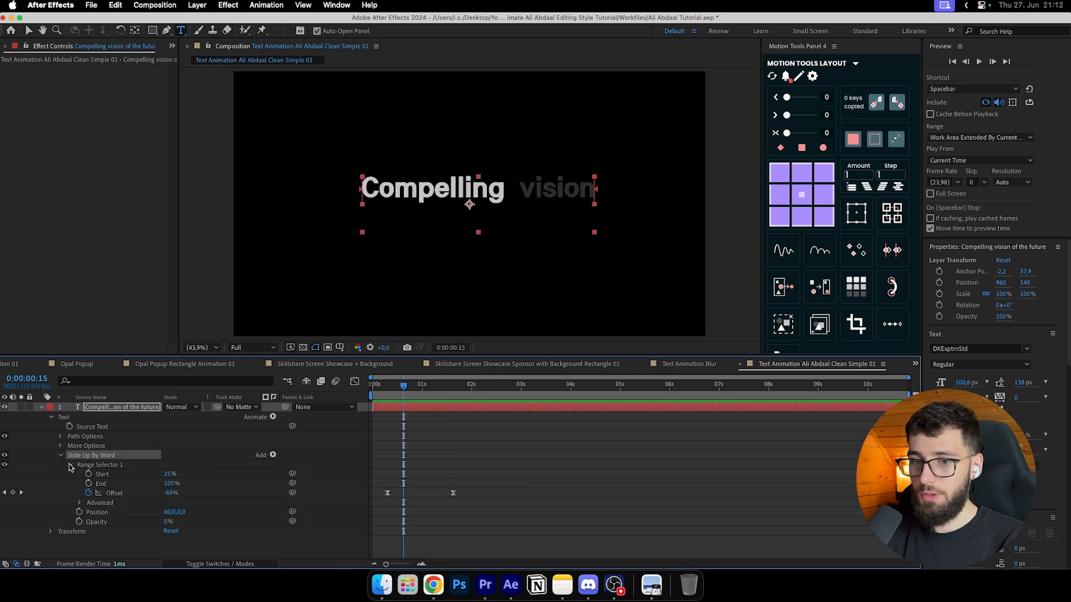
{"action": "left_click", "coordinate": [114, 493]}
{"action": "left_click_drag", "start_coordinate": [403, 385], "coordinate": [452, 390]}
{"action": "left_click", "coordinate": [310, 478]}
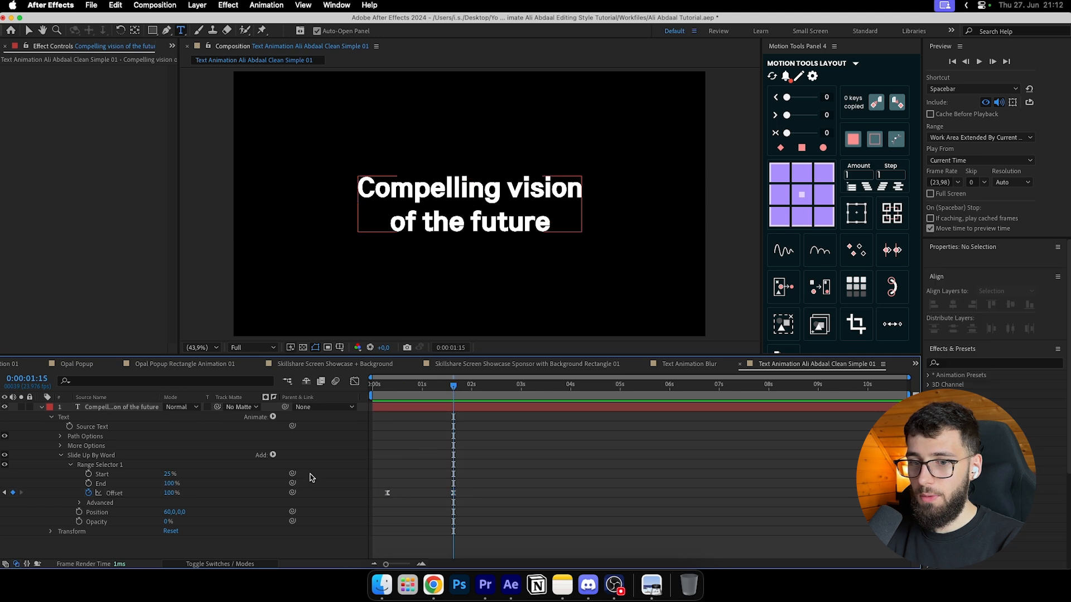
Step: Try a horizontal Position of 30 on the Slide Up By Word animator and preview the word motion
{"action": "left_click", "coordinate": [170, 512]}
{"action": "type", "text": "30"}
{"action": "key", "text": "Return"}
{"action": "key", "text": "Page_Up"}
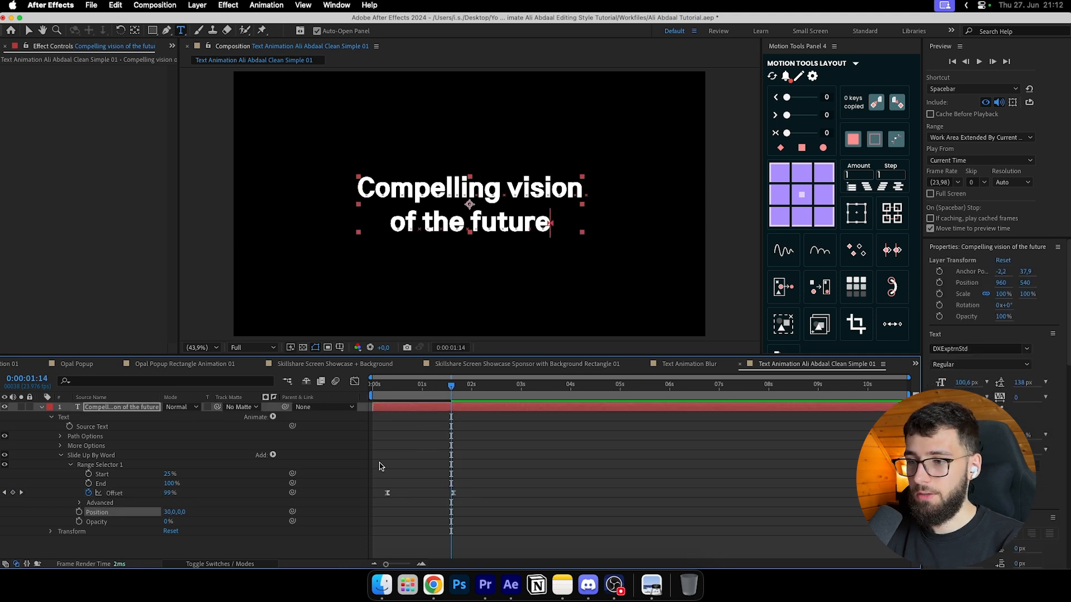
{"action": "left_click", "coordinate": [381, 467]}
{"action": "left_click_drag", "start_coordinate": [456, 398], "coordinate": [411, 386]}
Step: Set the Slide Up By Word animator's horizontal Position to 20 and preview the text animation
{"action": "left_click", "coordinate": [169, 513]}
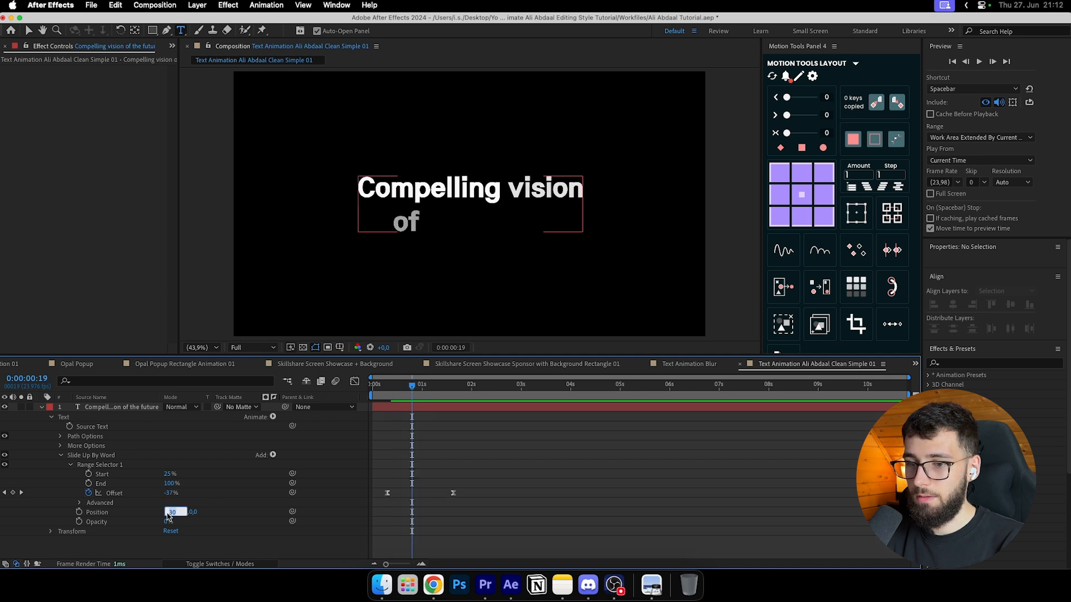
{"action": "type", "text": "20"}
{"action": "key", "text": "Return"}
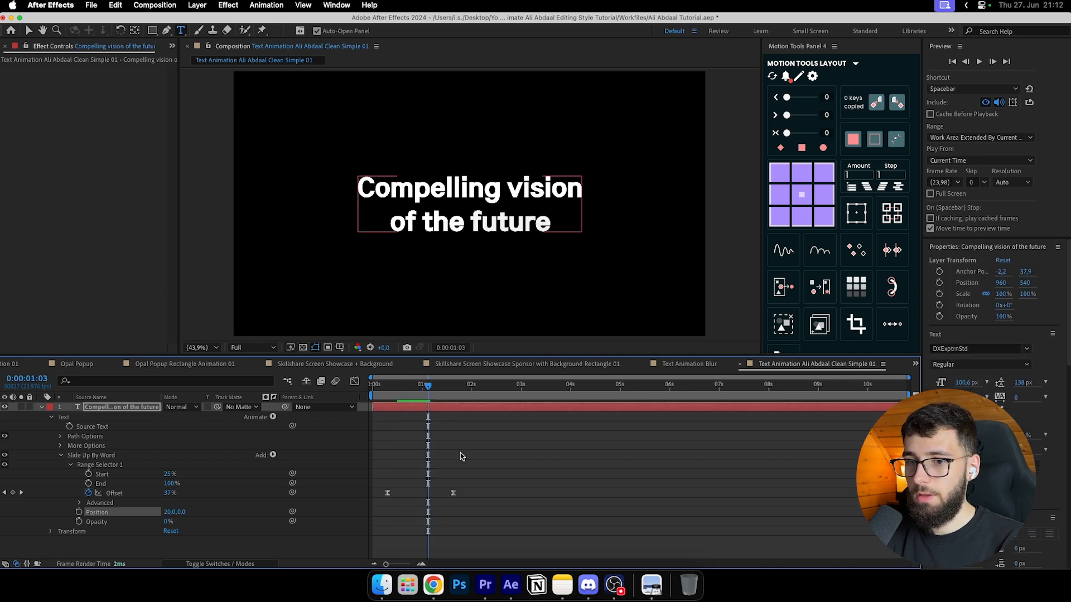
{"action": "left_click", "coordinate": [462, 456]}
{"action": "mouse_move", "coordinate": [428, 388]}
{"action": "left_mouse_down"}
{"action": "mouse_move", "coordinate": [387, 388]}
{"action": "mouse_move", "coordinate": [429, 389]}
{"action": "left_mouse_up"}
Step: Switch to Premiere Pro and examine the reference "Compelling vision of the future" text up close around 00:01:11:20
{"action": "left_click", "coordinate": [484, 584]}
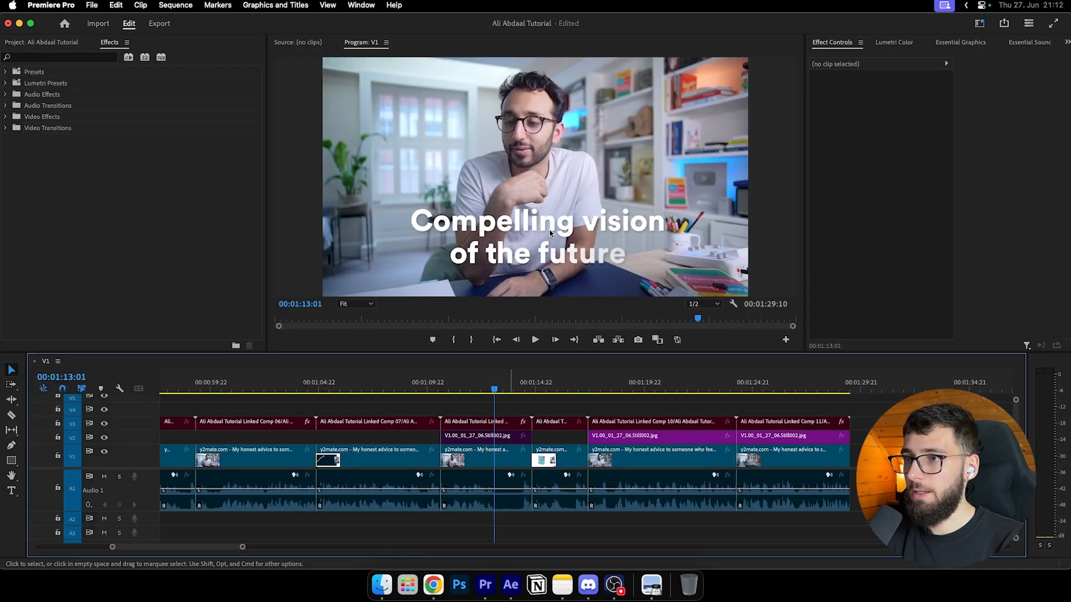
{"action": "scroll", "coordinate": [582, 269], "scroll_direction": "up", "scroll_amount": 4}
{"action": "scroll", "coordinate": [724, 206], "scroll_direction": "up", "scroll_amount": 1}
{"action": "left_click_drag", "start_coordinate": [698, 205], "coordinate": [725, 121]}
{"action": "left_click_drag", "start_coordinate": [484, 394], "coordinate": [471, 392]}
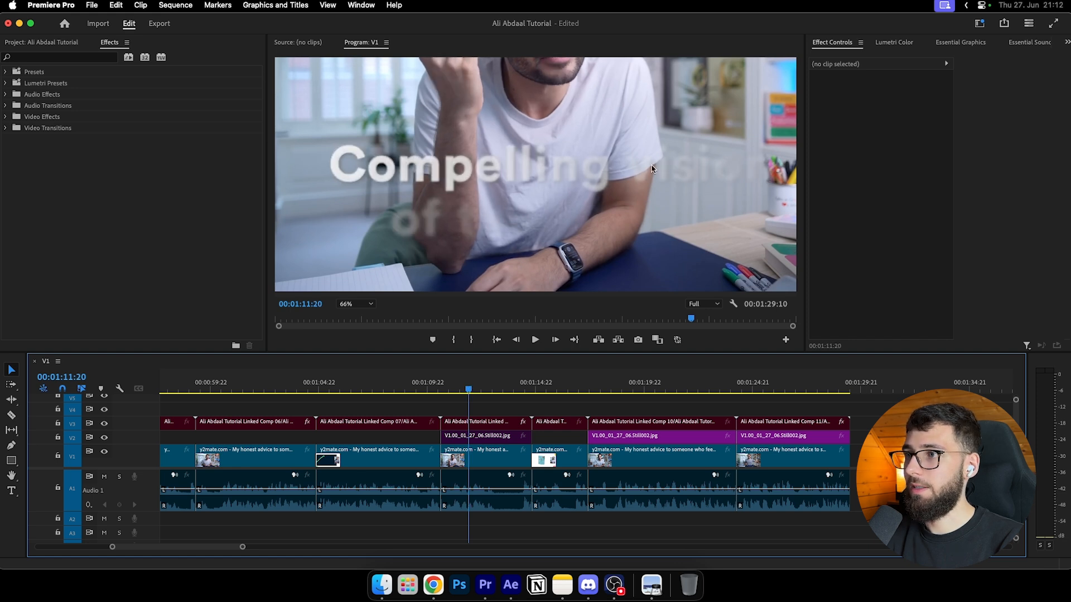
Step: Switch back to After Effects and add a Blur animator to the text layer, with a Blur keyframe at 0:00:00:07
{"action": "key", "text": "super+Tab"}
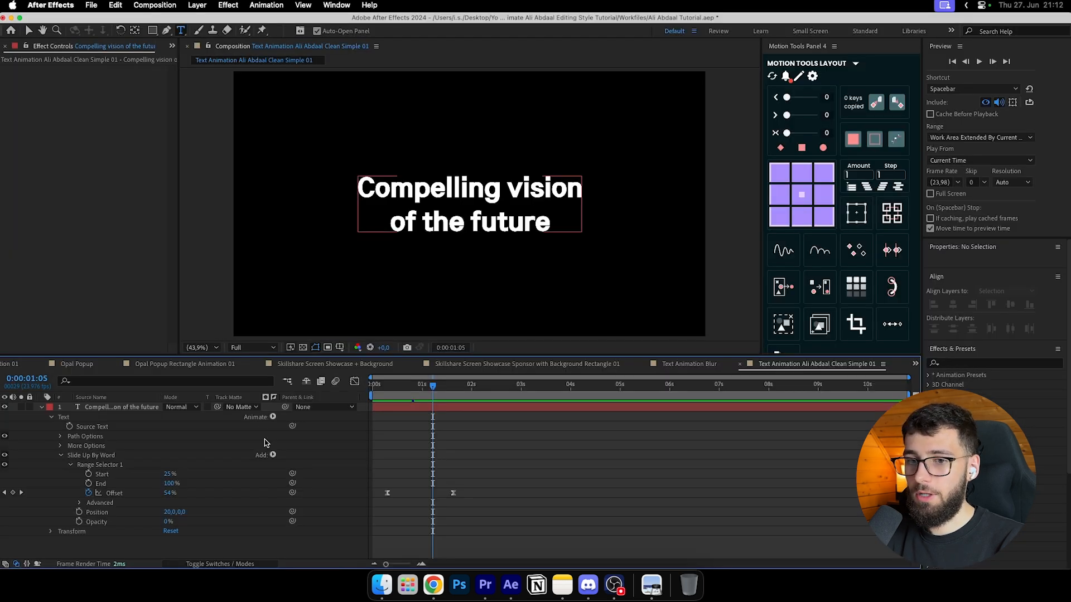
{"action": "key", "text": "j"}
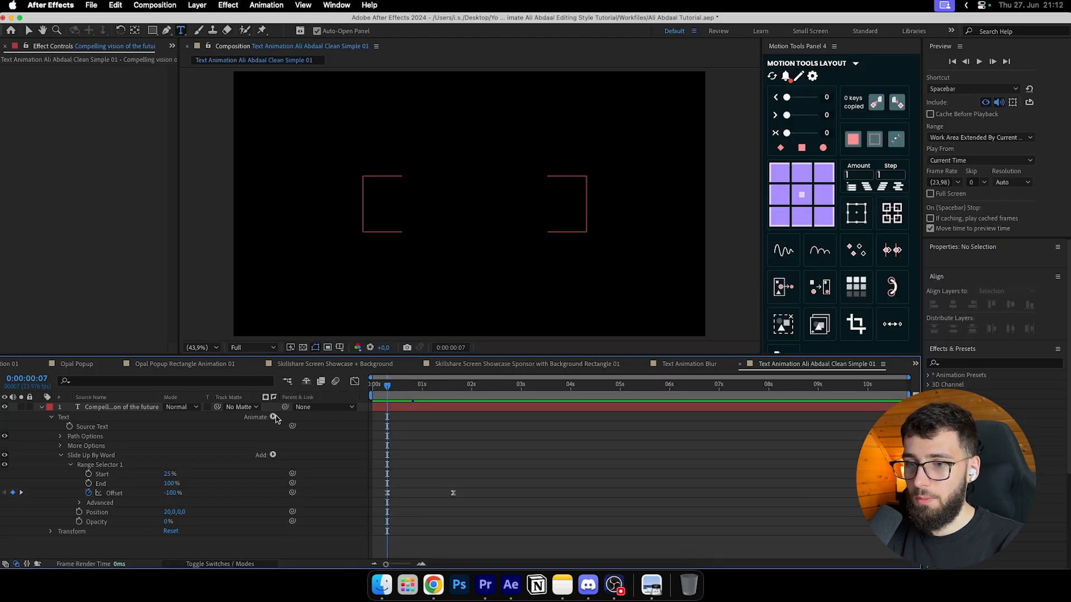
{"action": "left_click", "coordinate": [274, 417]}
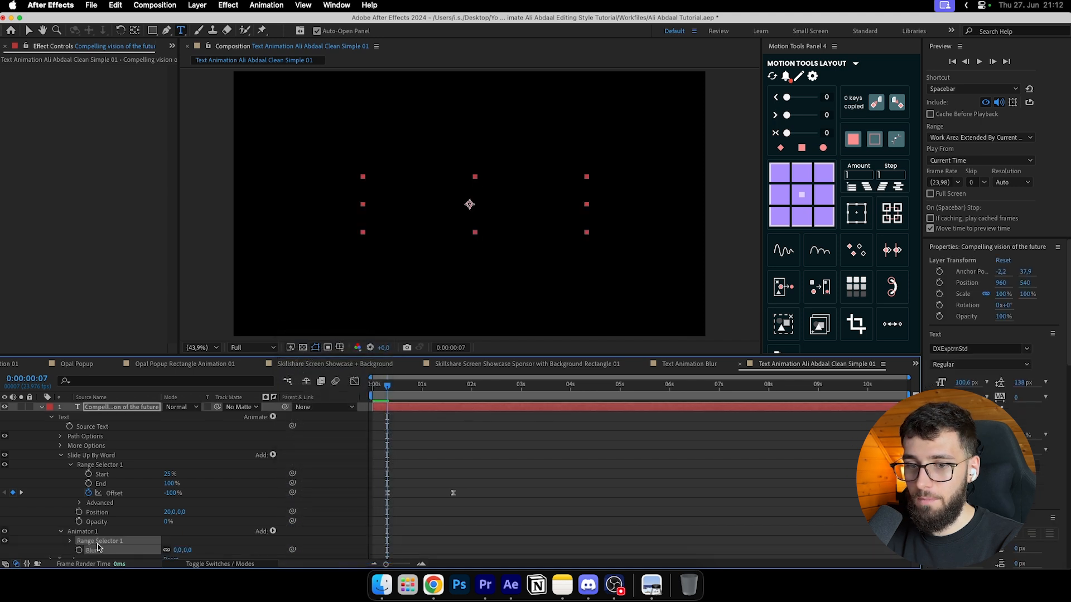
{"action": "scroll", "coordinate": [98, 542], "scroll_direction": "down", "scroll_amount": 1}
{"action": "left_click", "coordinate": [79, 546]}
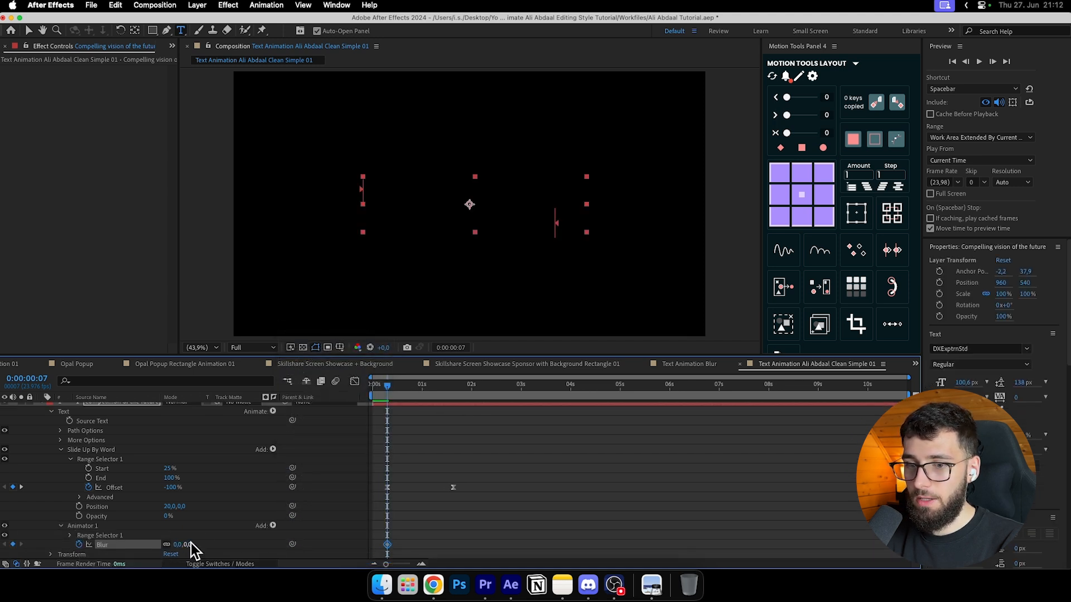
{"action": "key", "text": "space"}
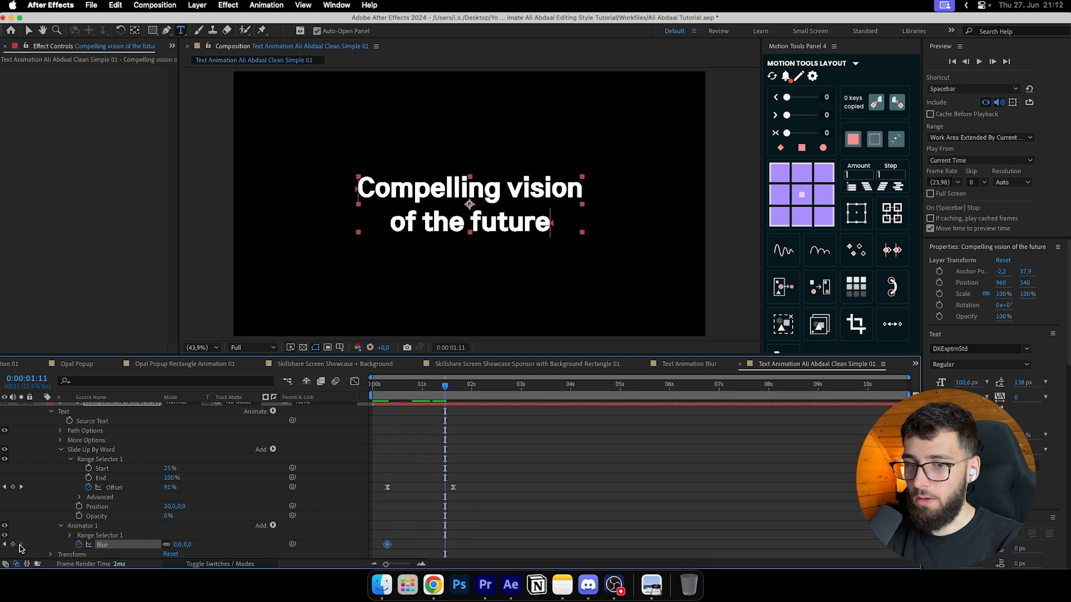
{"action": "left_click", "coordinate": [3, 545]}
{"action": "left_click", "coordinate": [387, 545]}
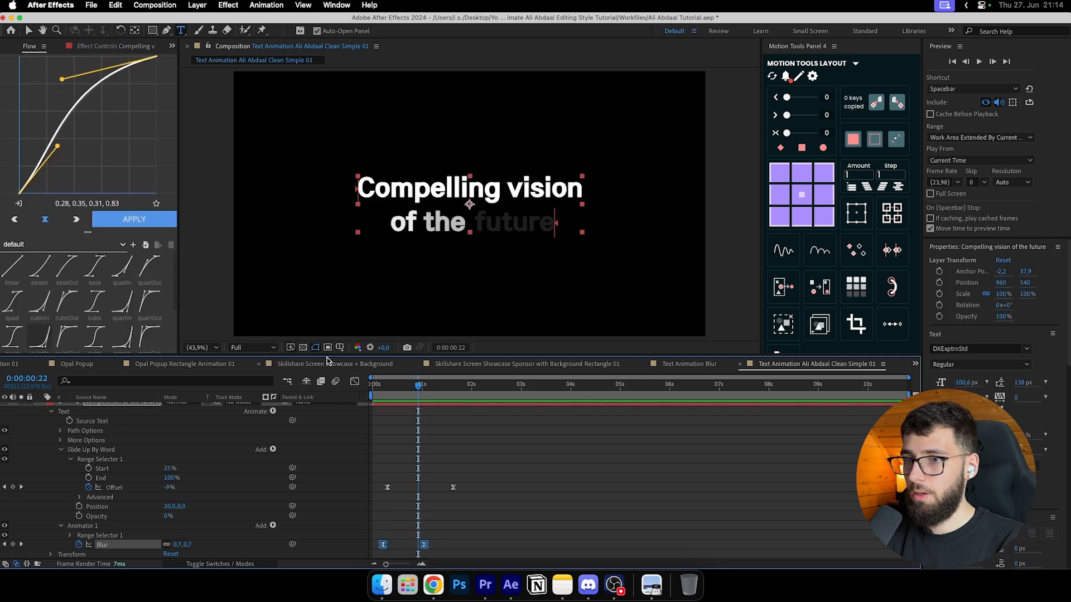
Step: Align the first Blur keyframe with the first Offset keyframe at 0:00:00:07 and preview the animation
{"action": "left_click", "coordinate": [266, 350]}
{"action": "left_click", "coordinate": [244, 374]}
{"action": "left_click", "coordinate": [446, 432]}
{"action": "mouse_move", "coordinate": [418, 386]}
{"action": "left_mouse_down"}
{"action": "mouse_move", "coordinate": [400, 387]}
{"action": "mouse_move", "coordinate": [425, 387]}
{"action": "left_mouse_up"}
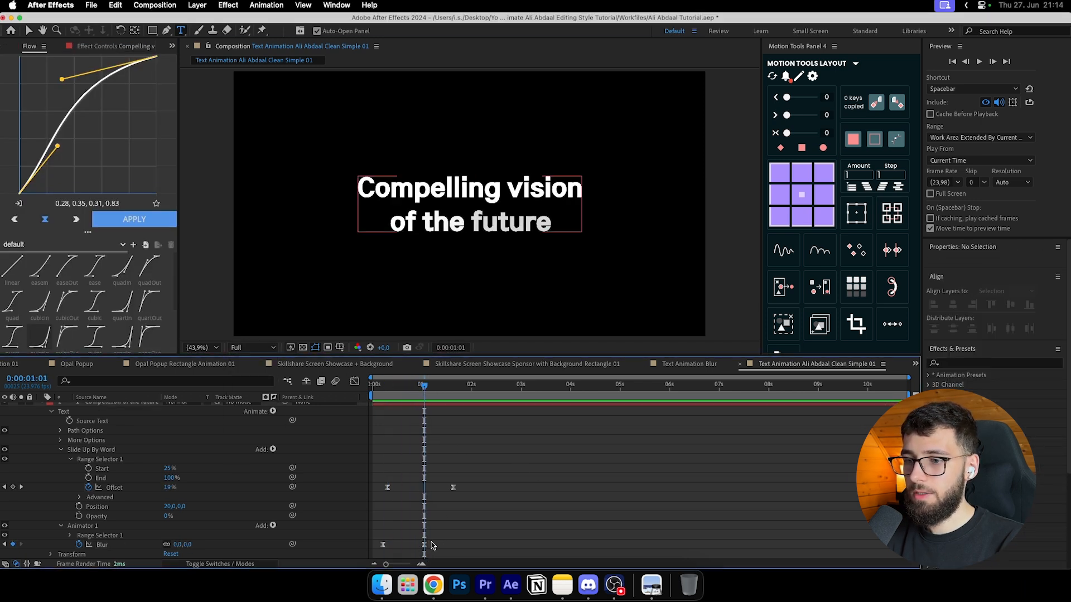
{"action": "left_click", "coordinate": [383, 544]}
{"action": "left_click", "coordinate": [381, 385]}
{"action": "key", "text": "space"}
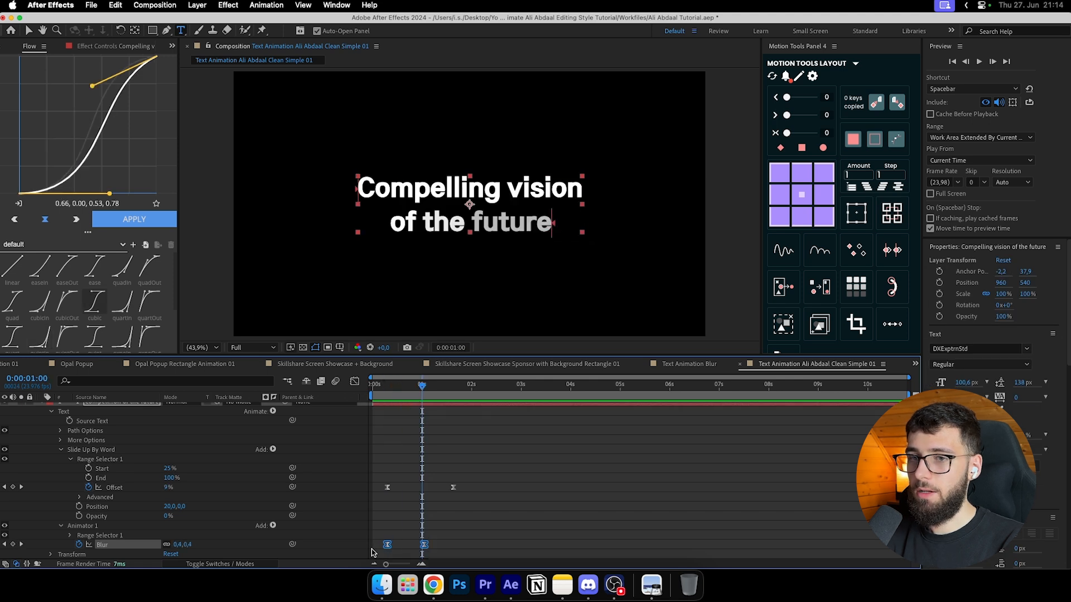
Step: Select both Blur keyframes, examine their speed curve in the graph editor, and scrub through the blur
{"action": "left_click", "coordinate": [511, 522]}
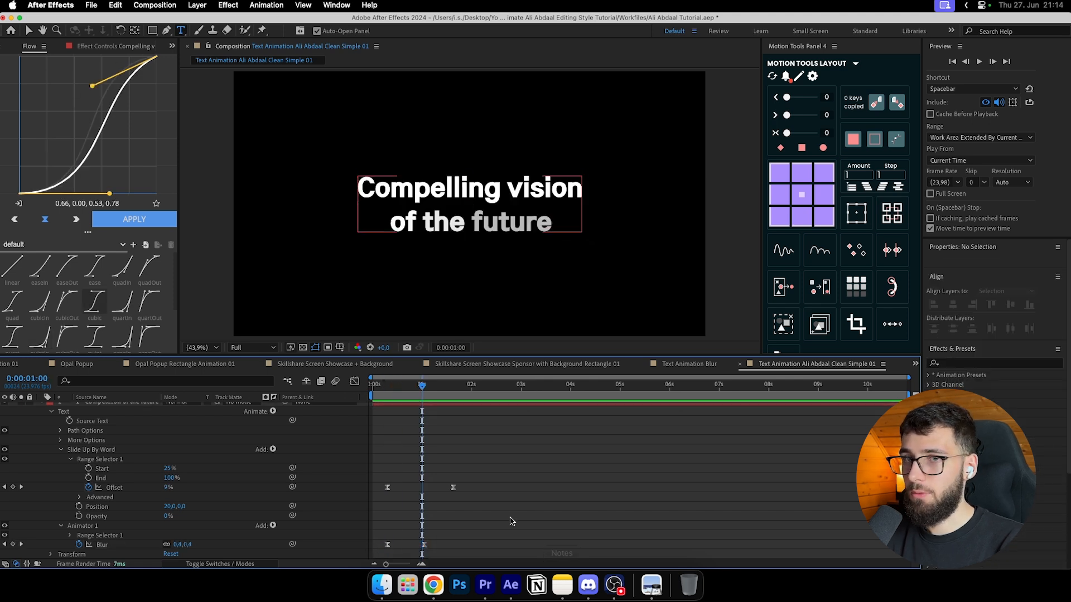
{"action": "key", "text": "v"}
{"action": "left_click_drag", "start_coordinate": [422, 387], "coordinate": [415, 406]}
{"action": "left_click_drag", "start_coordinate": [467, 559], "coordinate": [378, 512]}
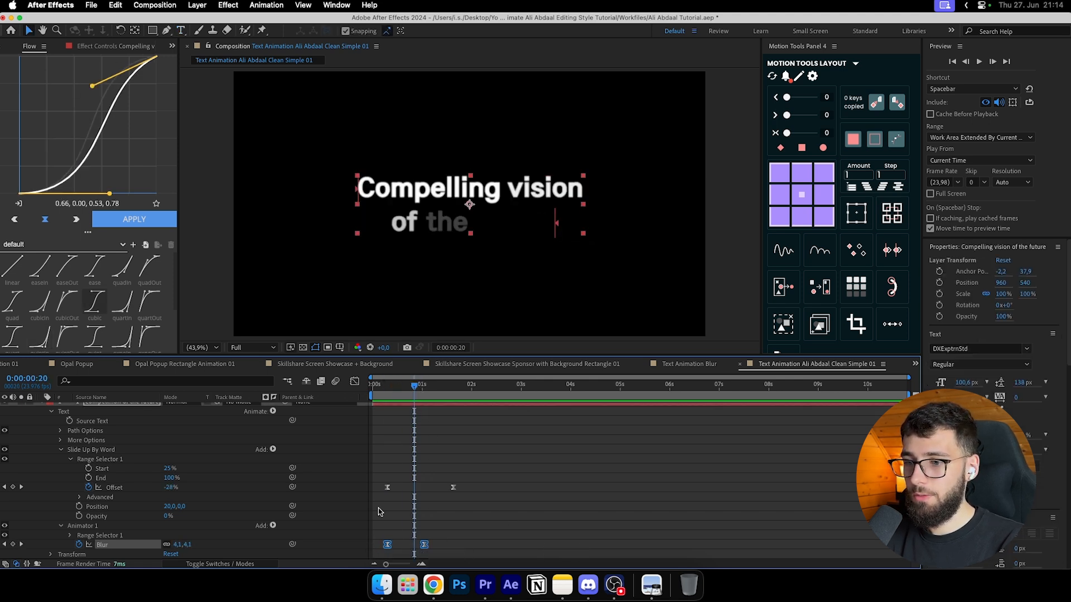
{"action": "left_click", "coordinate": [353, 383]}
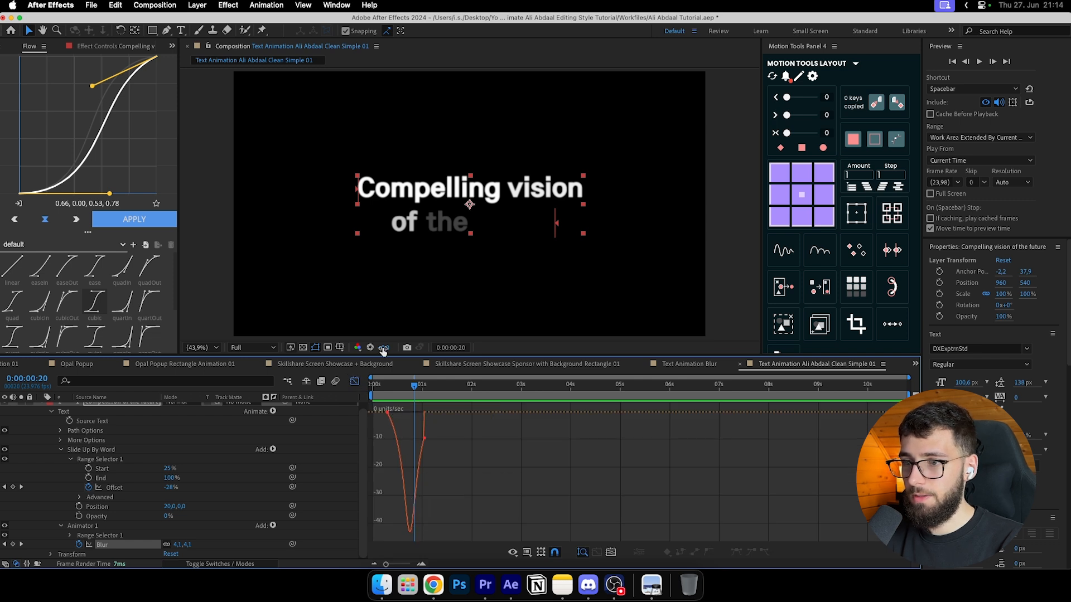
{"action": "left_click", "coordinate": [354, 383]}
{"action": "mouse_move", "coordinate": [412, 401]}
{"action": "left_mouse_down"}
{"action": "mouse_move", "coordinate": [403, 397]}
{"action": "mouse_move", "coordinate": [420, 399]}
{"action": "left_mouse_up"}
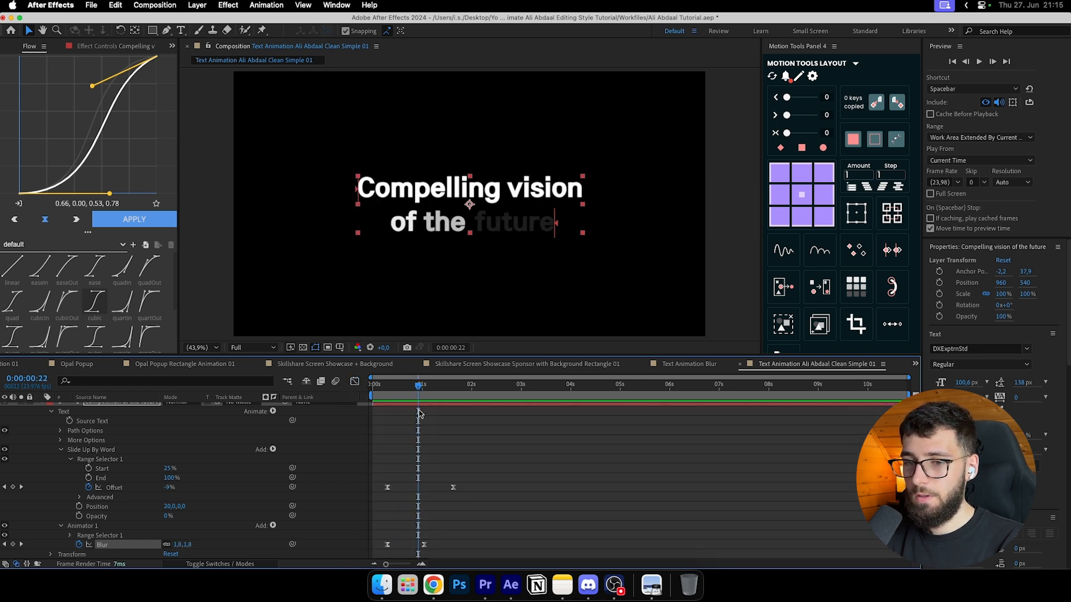
Step: Collapse the finished animator settings and switch to Premiere Pro to examine the reference text's letter spacing around 00:01:11:19
{"action": "left_click", "coordinate": [61, 525]}
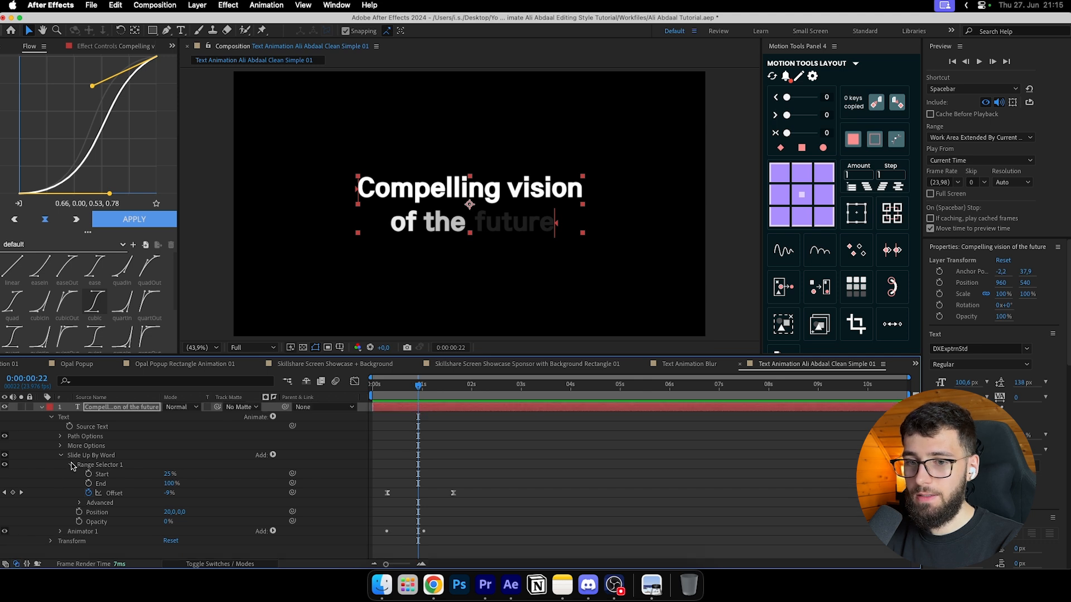
{"action": "left_click", "coordinate": [71, 465]}
{"action": "left_click", "coordinate": [485, 585]}
{"action": "mouse_move", "coordinate": [472, 378]}
{"action": "left_mouse_down"}
{"action": "mouse_move", "coordinate": [457, 376]}
{"action": "mouse_move", "coordinate": [475, 377]}
{"action": "left_mouse_up"}
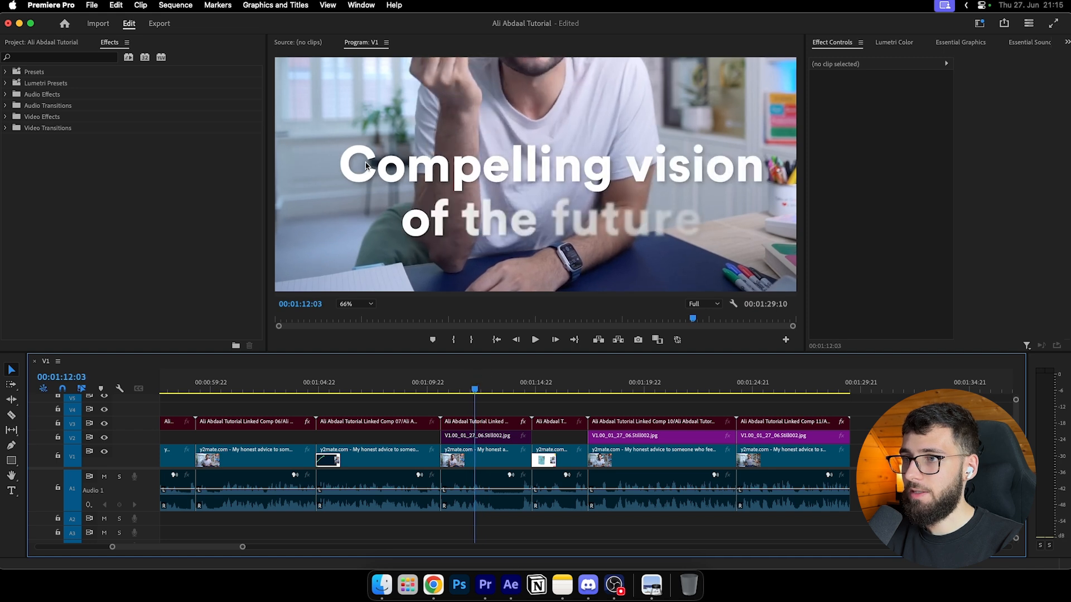
{"action": "left_click_drag", "start_coordinate": [467, 387], "coordinate": [467, 388]}
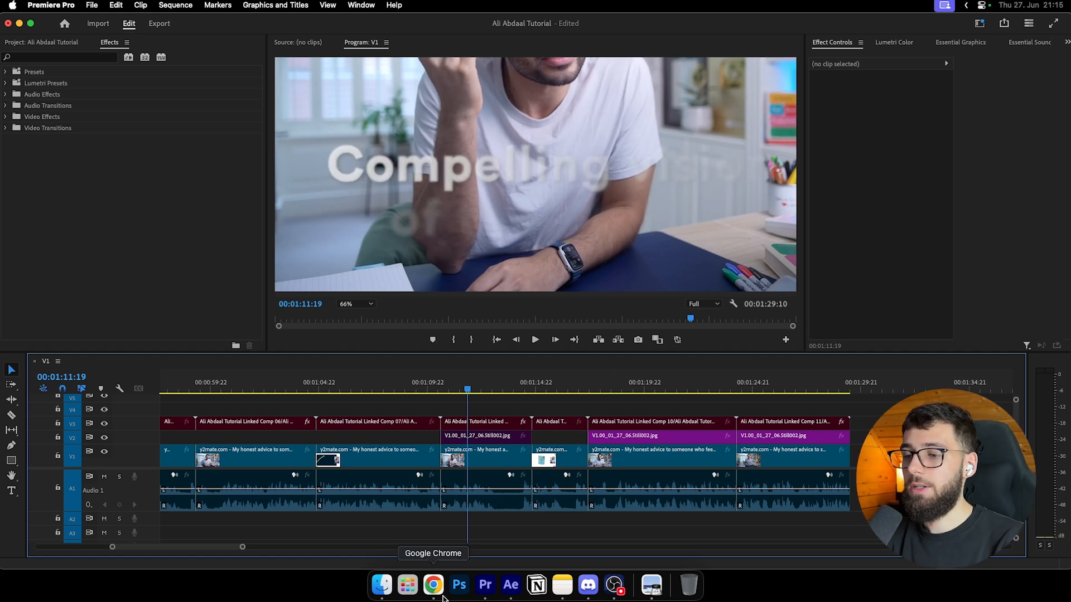
Step: Switch to After Effects and add a Tracking animator to the text layer, with a Tracking Amount keyframe at 0:00:00:07
{"action": "left_click", "coordinate": [511, 585]}
{"action": "left_click_drag", "start_coordinate": [385, 389], "coordinate": [387, 392]}
{"action": "left_click", "coordinate": [277, 416]}
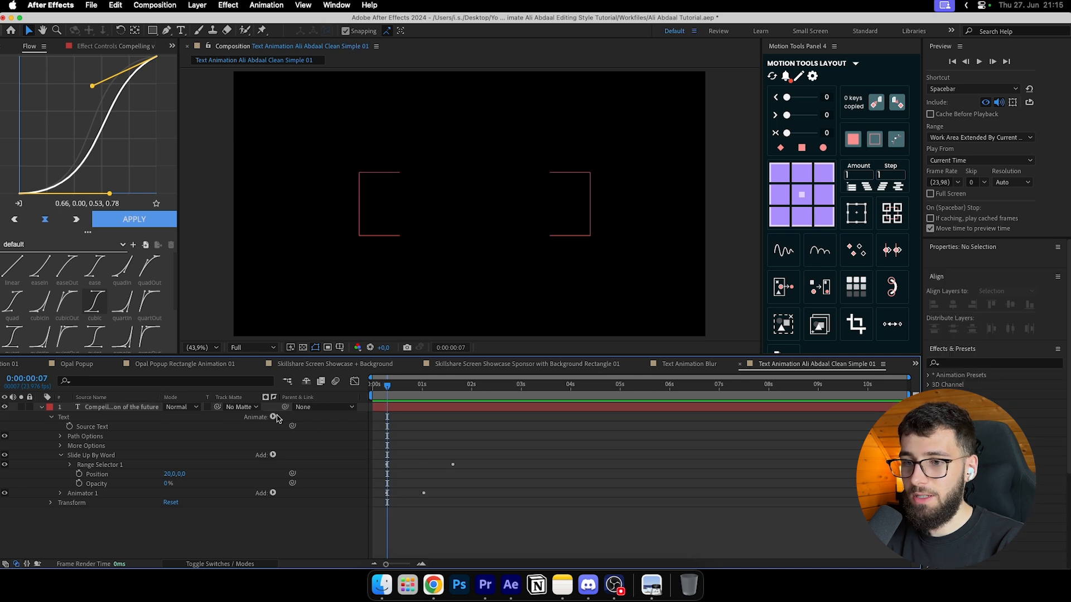
{"action": "left_click", "coordinate": [275, 418]}
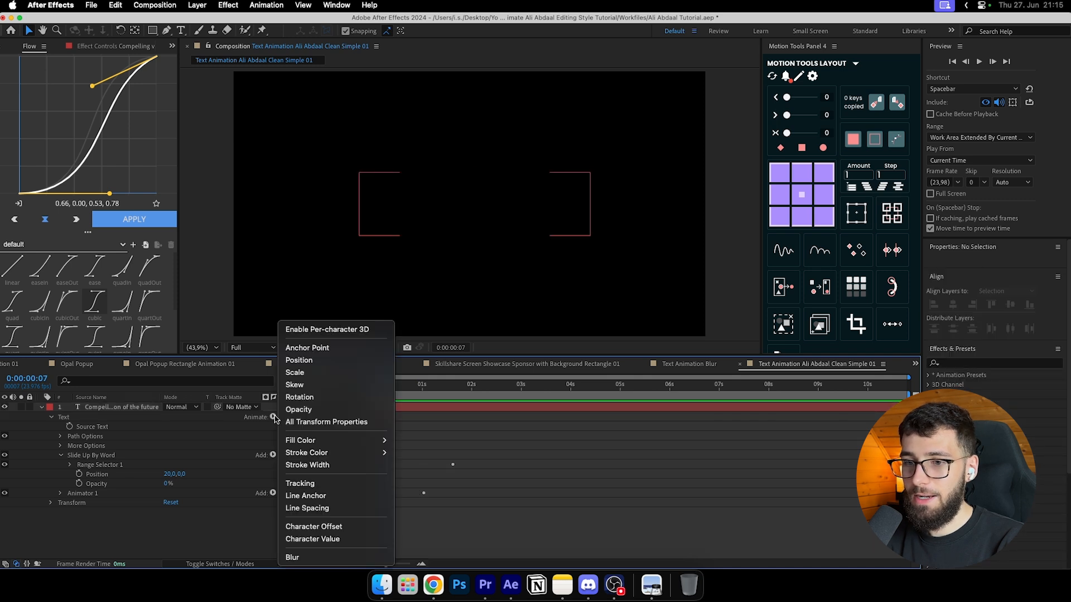
{"action": "left_click", "coordinate": [320, 482]}
{"action": "left_click", "coordinate": [204, 540]}
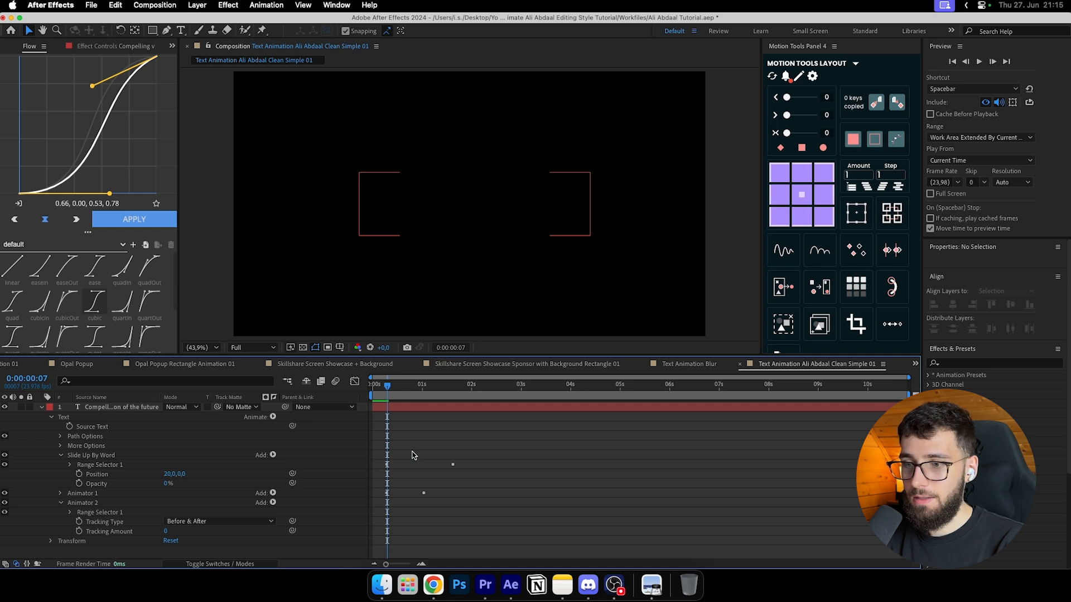
{"action": "left_click", "coordinate": [79, 531]}
Step: Keyframe the Tracking Amount at 0:00:01:15, and replace its starting keyframe with one set to 15 at 0:00:00:23
{"action": "left_click_drag", "start_coordinate": [416, 391], "coordinate": [453, 390]}
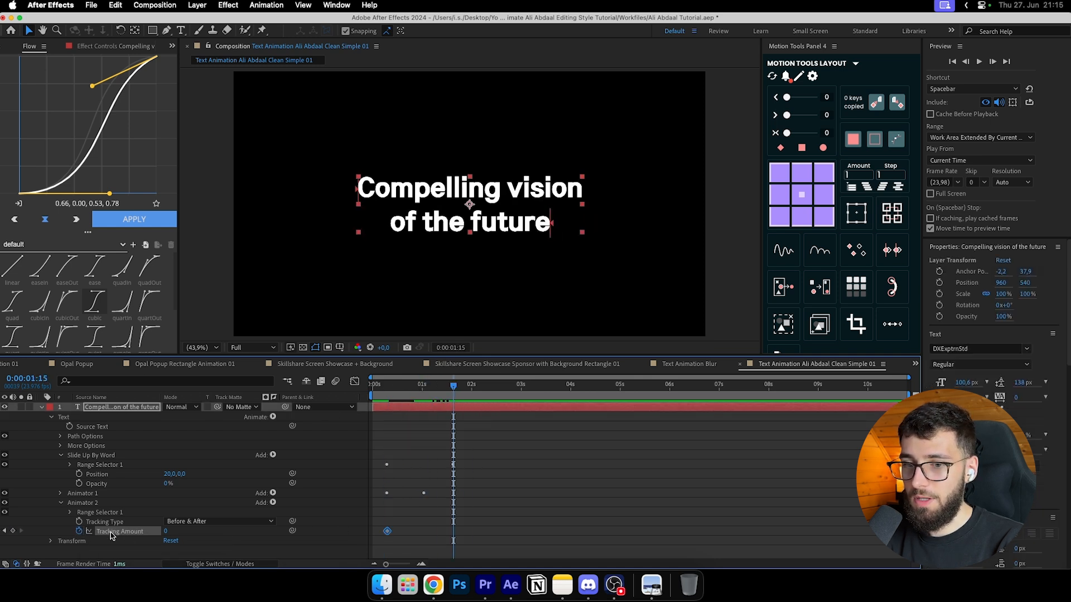
{"action": "mouse_move", "coordinate": [431, 380]}
{"action": "left_mouse_down"}
{"action": "mouse_move", "coordinate": [390, 383]}
{"action": "mouse_move", "coordinate": [421, 385]}
{"action": "left_mouse_up"}
{"action": "left_click", "coordinate": [173, 535]}
{"action": "left_click_drag", "start_coordinate": [173, 535], "coordinate": [157, 532]}
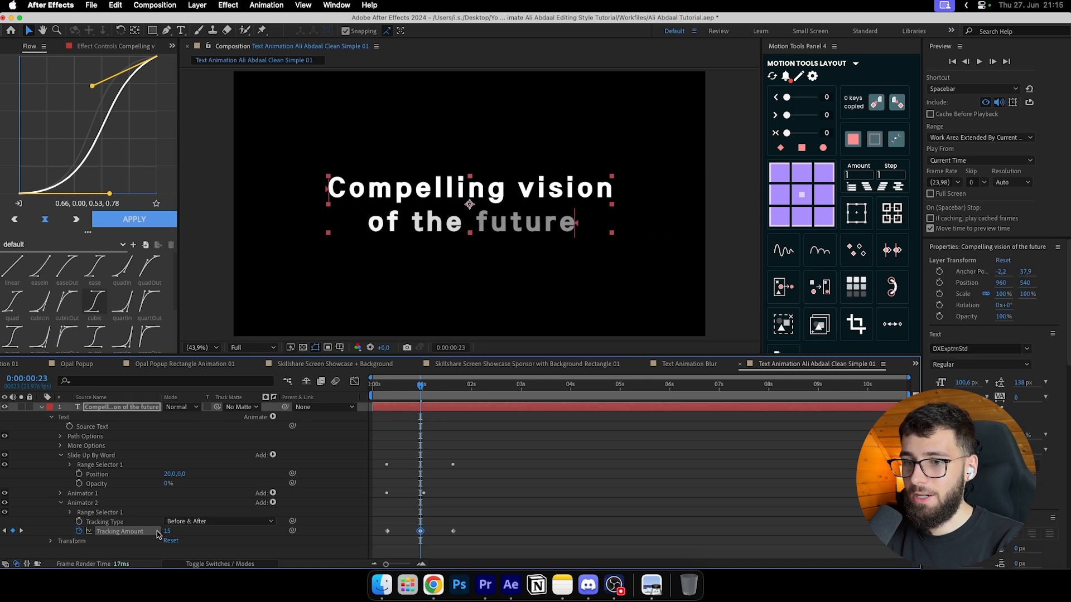
{"action": "left_click", "coordinate": [391, 536]}
{"action": "left_click_drag", "start_coordinate": [391, 537], "coordinate": [388, 535]}
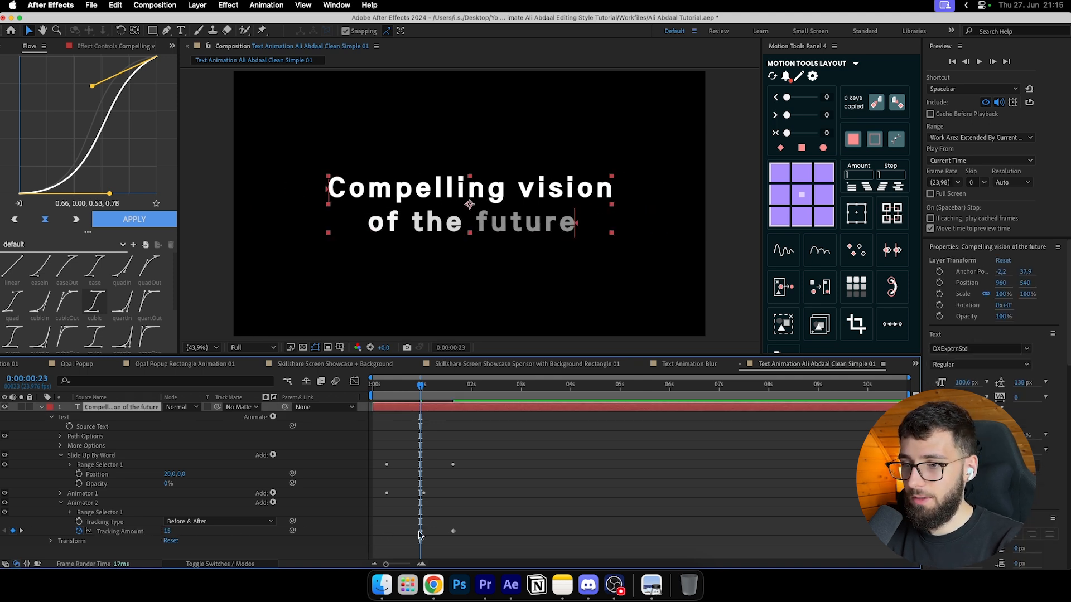
Step: Reduce the starting Tracking Amount while viewing it at 0:00:00:14, and place its keyframe at 0:00:00:07
{"action": "mouse_move", "coordinate": [391, 386]}
{"action": "left_mouse_down"}
{"action": "mouse_move", "coordinate": [429, 390]}
{"action": "mouse_move", "coordinate": [402, 387]}
{"action": "left_mouse_up"}
{"action": "left_click_drag", "start_coordinate": [387, 531], "coordinate": [402, 537]}
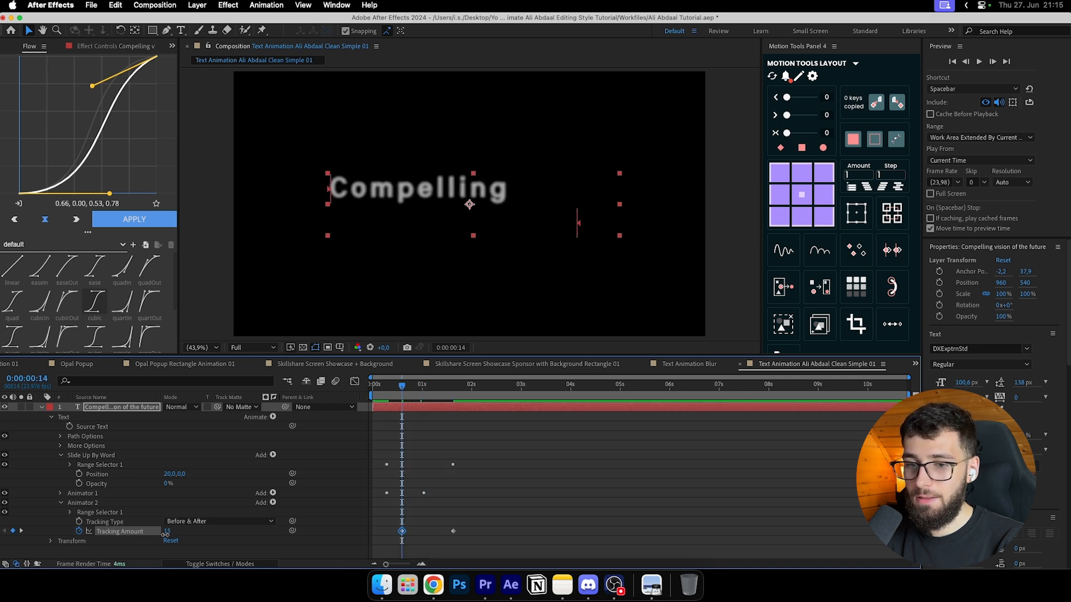
{"action": "left_click_drag", "start_coordinate": [163, 536], "coordinate": [166, 535]}
{"action": "left_click", "coordinate": [204, 537]}
{"action": "left_click_drag", "start_coordinate": [402, 532], "coordinate": [388, 532]}
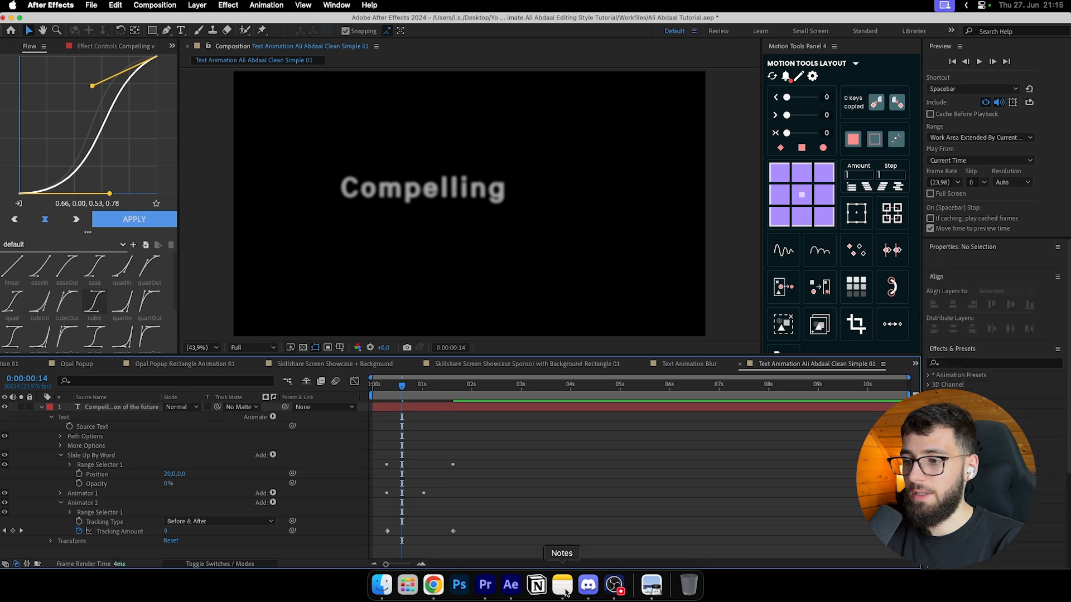
Step: Check the reference in Premiere Pro, then set the starting Tracking Amount keyframe to 7 and place it at 0:00:00:07
{"action": "left_click", "coordinate": [485, 585]}
{"action": "left_click_drag", "start_coordinate": [456, 389], "coordinate": [473, 389]}
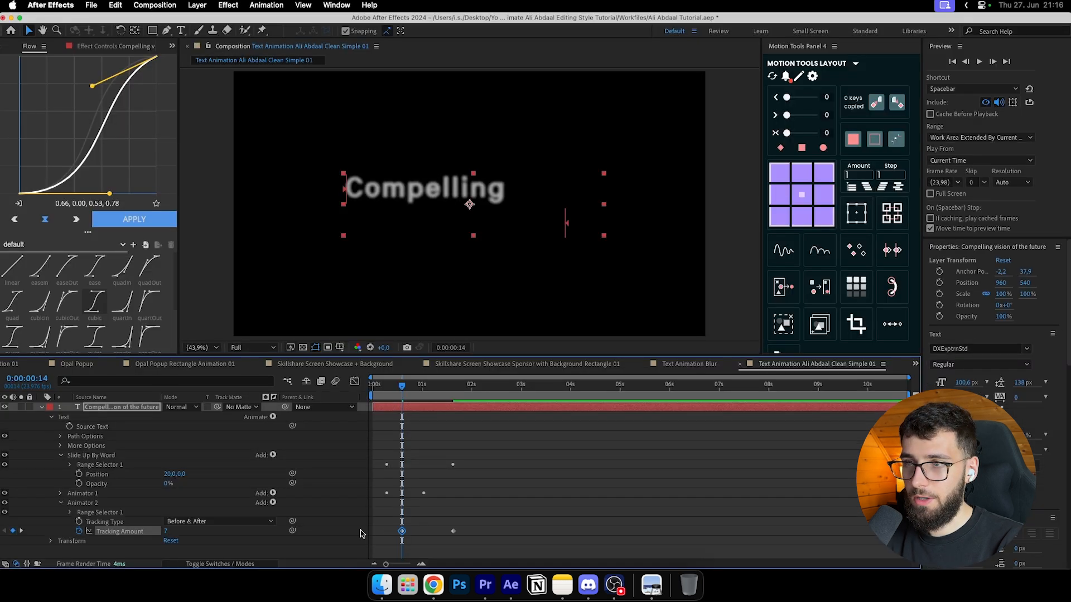
{"action": "left_click", "coordinate": [421, 534]}
{"action": "left_click_drag", "start_coordinate": [402, 531], "coordinate": [389, 533]}
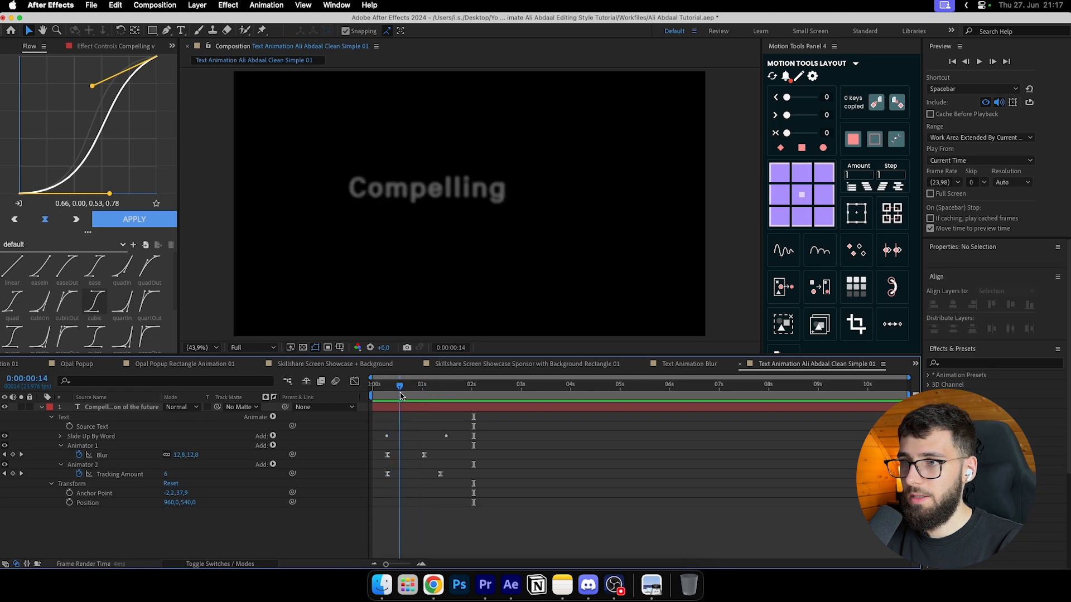
{"action": "left_click_drag", "start_coordinate": [401, 396], "coordinate": [496, 391]}
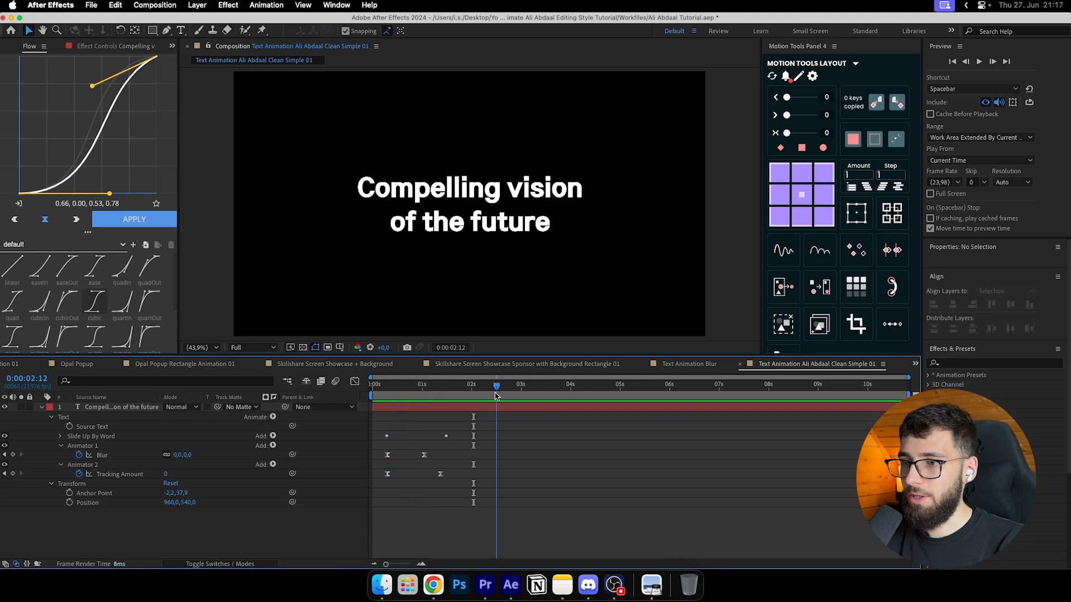
Step: Reveal the text layer's keyframed properties and paste copies of the final Offset, Blur and Tracking Amount keyframes at 0:00:03:02
{"action": "left_click", "coordinate": [441, 412]}
{"action": "key", "text": "u"}
{"action": "key", "text": "u"}
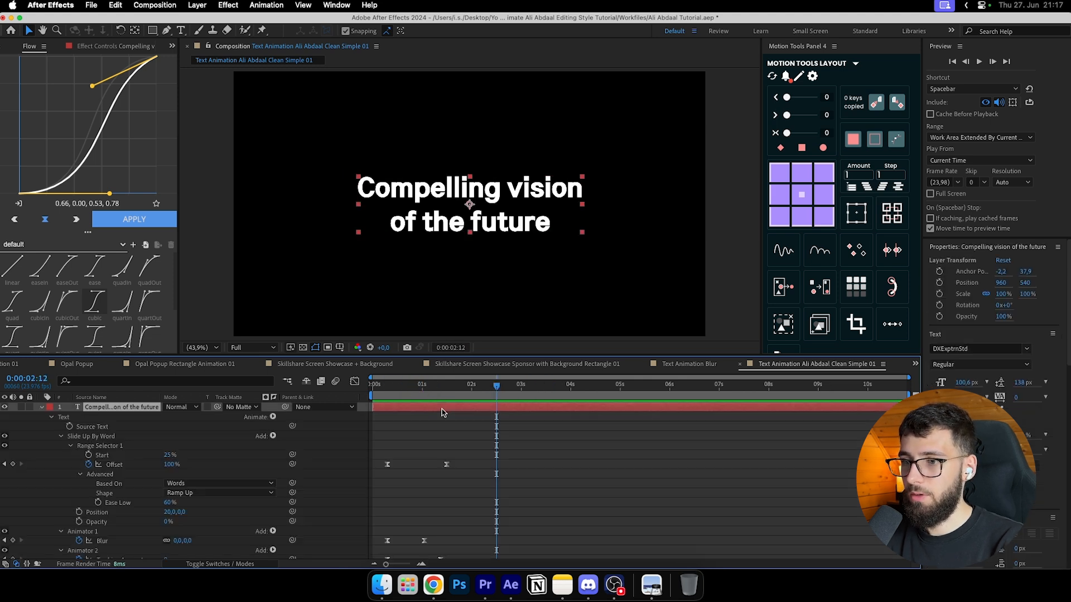
{"action": "key", "text": "u"}
{"action": "left_click_drag", "start_coordinate": [410, 420], "coordinate": [460, 464]}
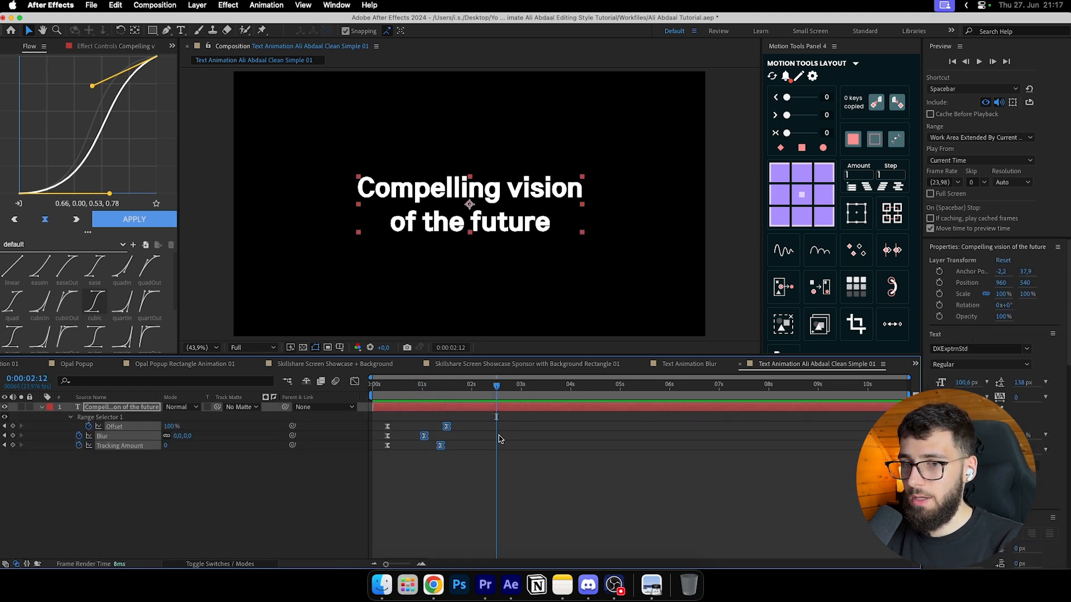
{"action": "left_click", "coordinate": [525, 388]}
{"action": "key", "text": "super+v"}
{"action": "left_click", "coordinate": [560, 440]}
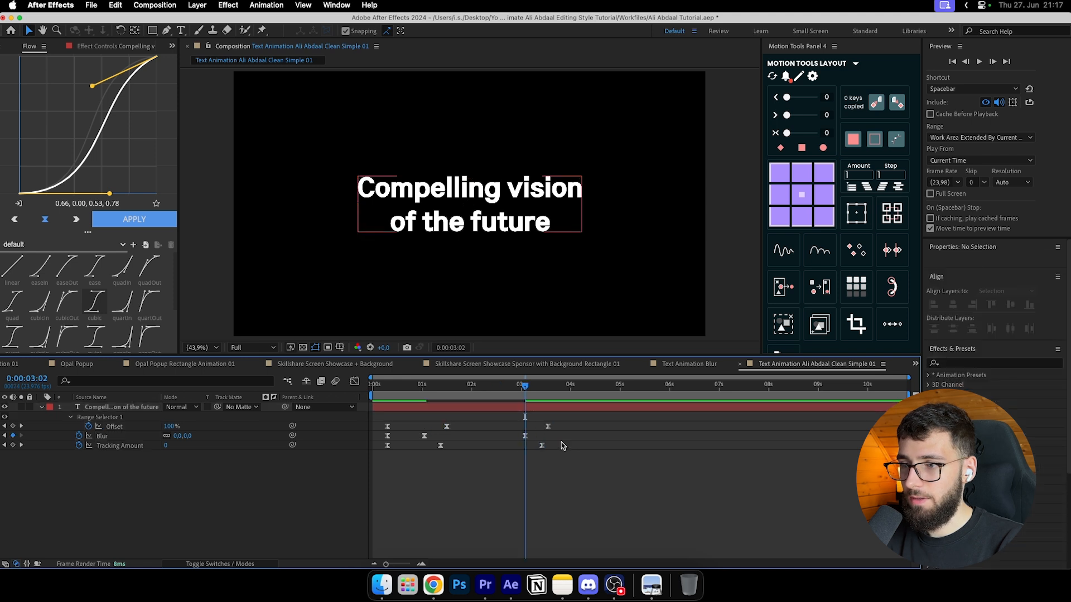
Step: Build the exit by adding copies of the starting Offset, Blur and Tracking Amount keyframes, retime it between about 0:00:02:12 and 0:00:03:13, and preview it
{"action": "left_click_drag", "start_coordinate": [526, 436], "coordinate": [566, 437]}
{"action": "mouse_move", "coordinate": [531, 412]}
{"action": "left_mouse_down"}
{"action": "mouse_move", "coordinate": [563, 449]}
{"action": "mouse_move", "coordinate": [554, 433]}
{"action": "left_mouse_up"}
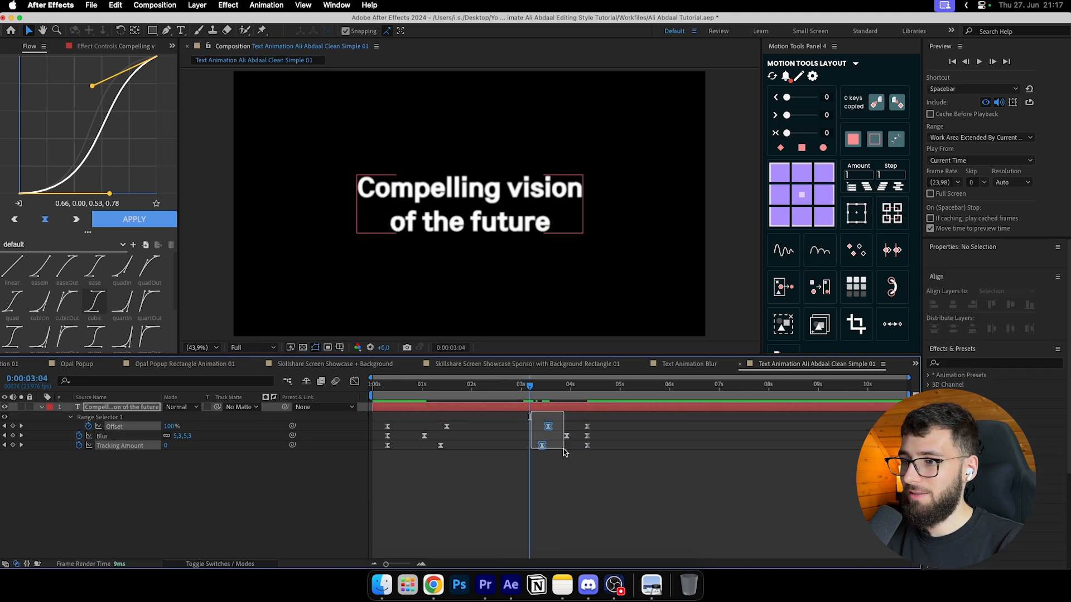
{"action": "left_click", "coordinate": [557, 440]}
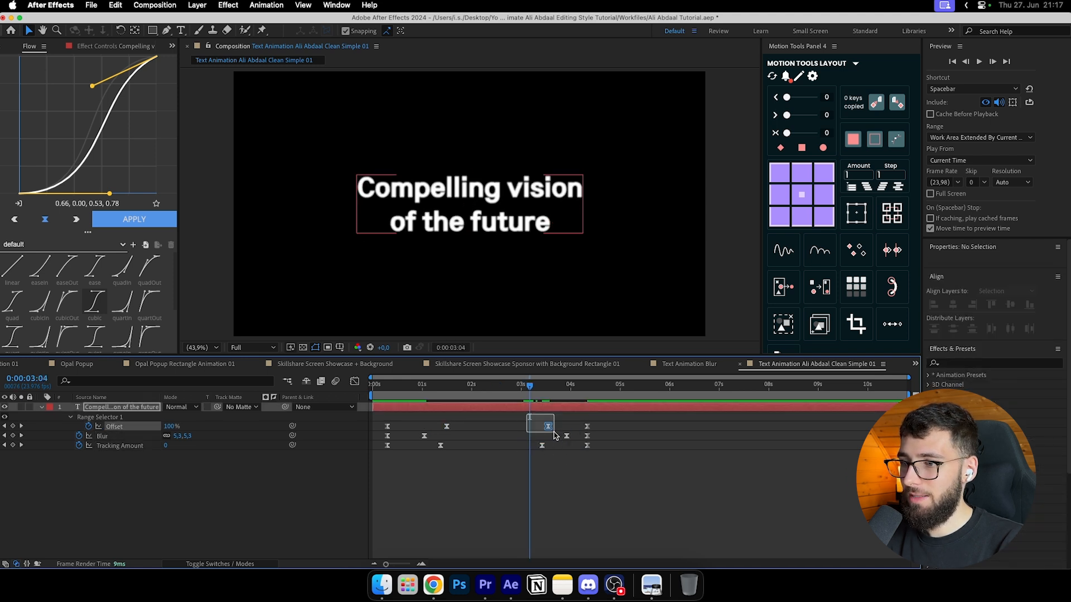
{"action": "left_click", "coordinate": [532, 437]}
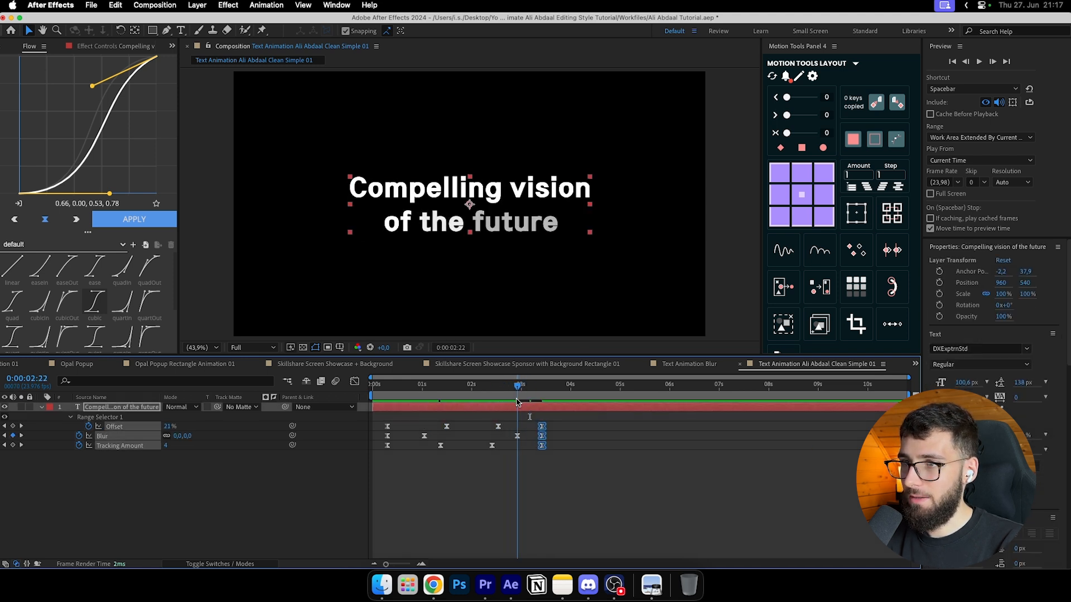
{"action": "left_click_drag", "start_coordinate": [516, 403], "coordinate": [556, 403]}
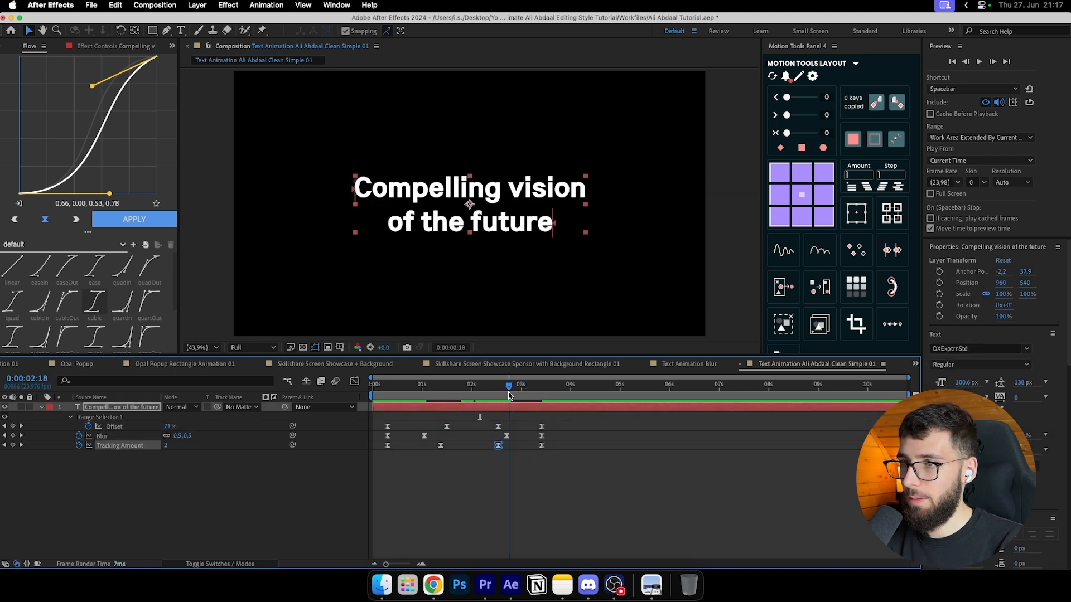
{"action": "left_click_drag", "start_coordinate": [509, 392], "coordinate": [541, 392]}
{"action": "left_click_drag", "start_coordinate": [392, 392], "coordinate": [498, 389]}
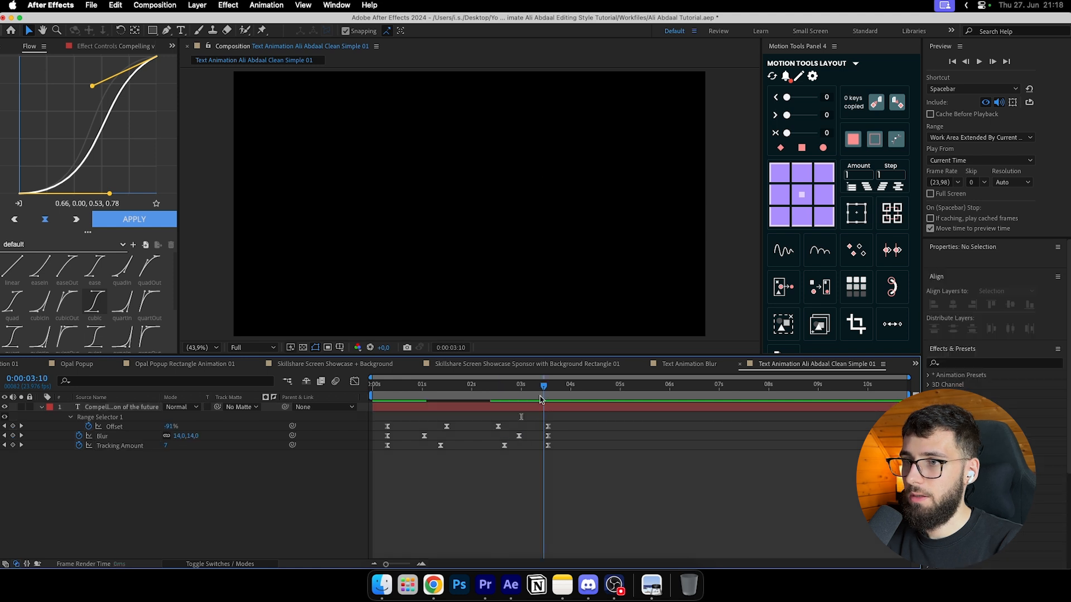
{"action": "key", "text": "space"}
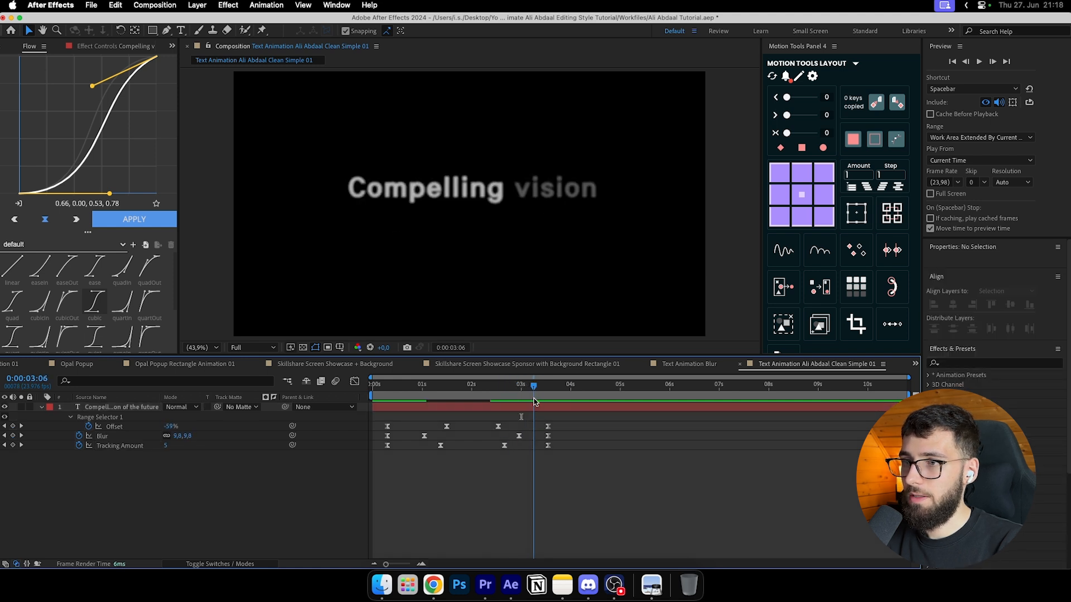
Step: Import the Text Animation Ali Abdaal Clean Simple 01 comp into Premiere Pro, place it above the reference text clip on V4, and trim it to match
{"action": "key", "text": "super+0"}
{"action": "scroll", "coordinate": [61, 329], "scroll_direction": "down", "scroll_amount": 5}
{"action": "right_click", "coordinate": [46, 307]}
{"action": "left_click", "coordinate": [31, 308]}
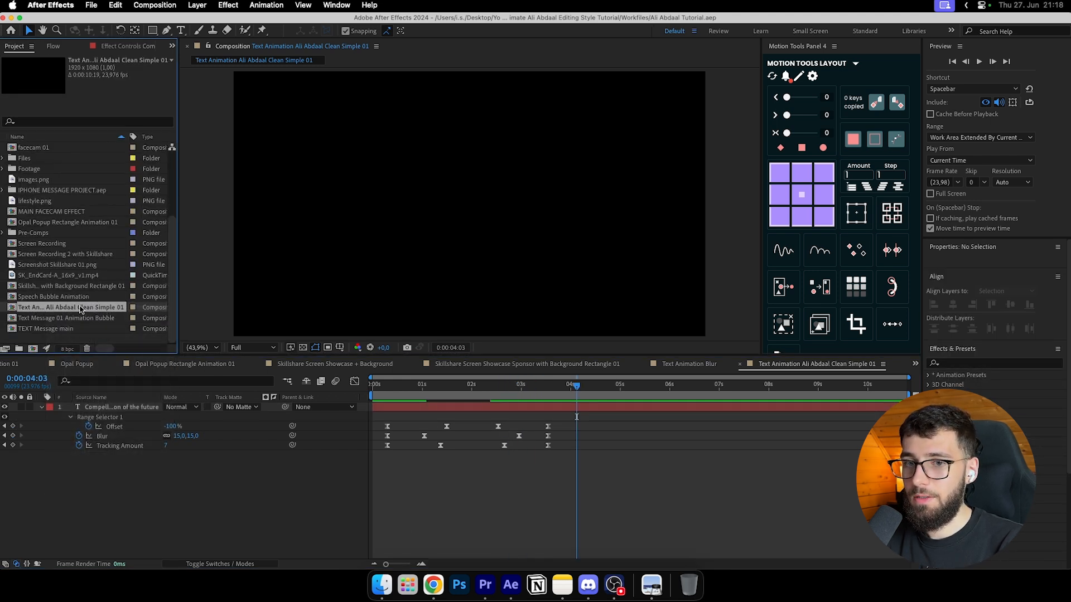
{"action": "key", "text": "super+Tab"}
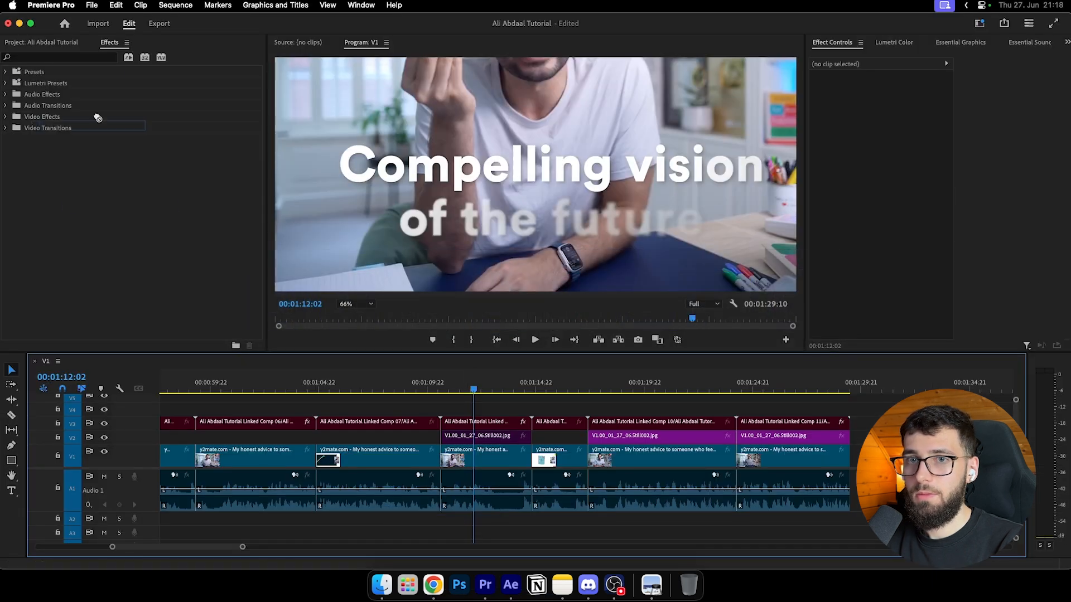
{"action": "left_click", "coordinate": [61, 44]}
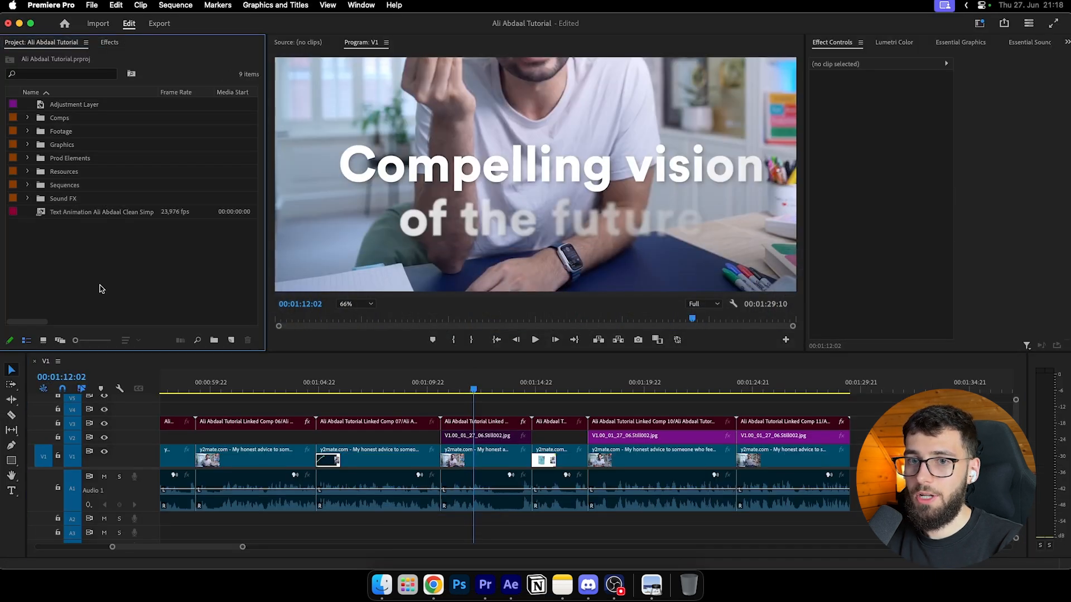
{"action": "left_click_drag", "start_coordinate": [64, 214], "coordinate": [446, 410]}
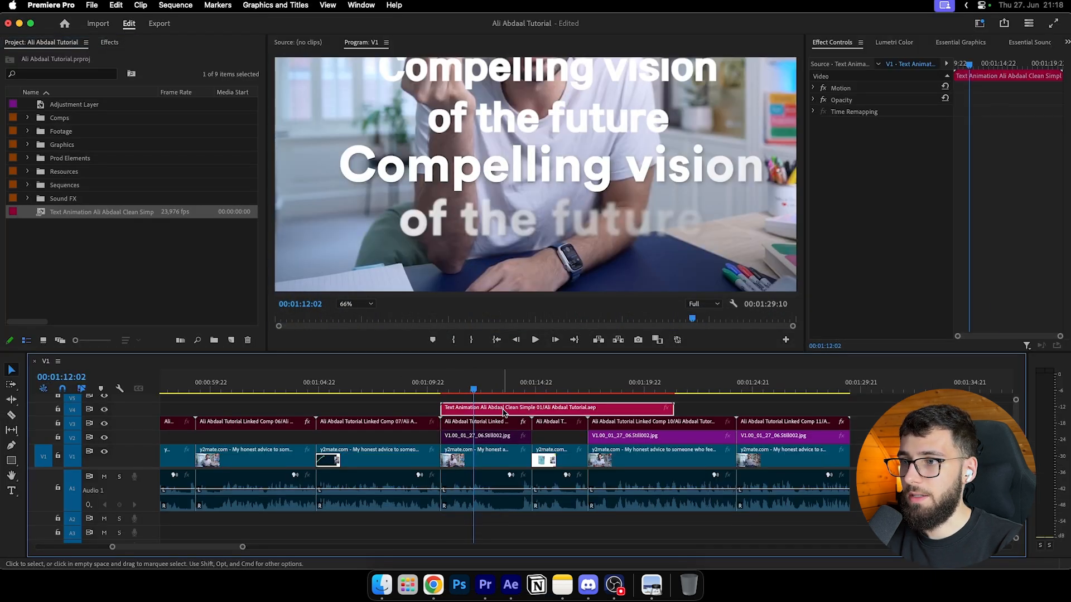
{"action": "left_click_drag", "start_coordinate": [668, 409], "coordinate": [531, 410]}
{"action": "left_click", "coordinate": [467, 388]}
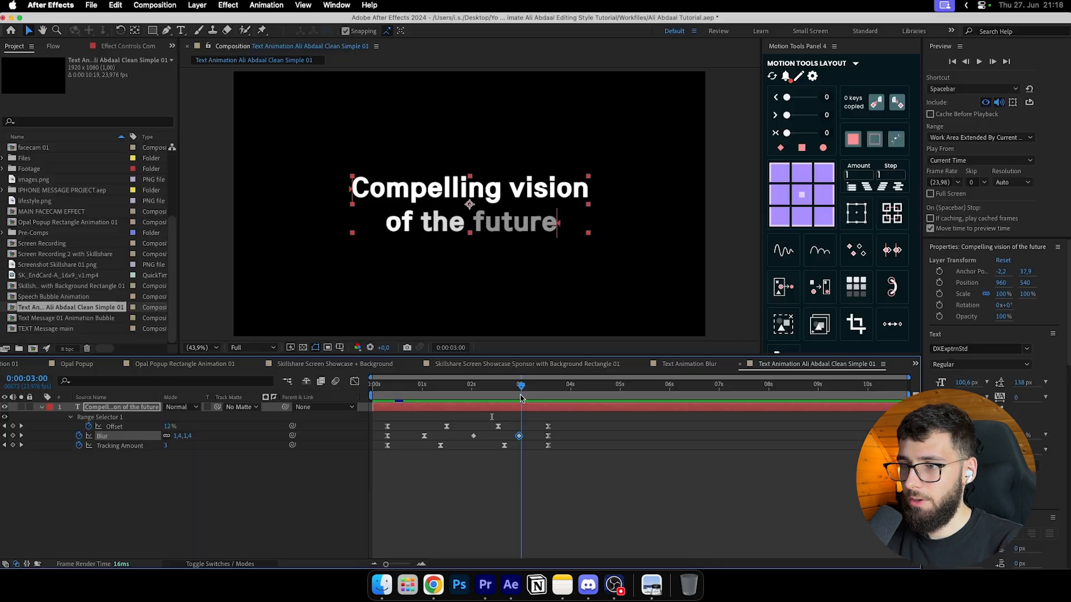
Step: Check the retimed exit keyframes in After Effects, save the project and switch back to Premiere Pro
{"action": "left_click_drag", "start_coordinate": [520, 390], "coordinate": [502, 433]}
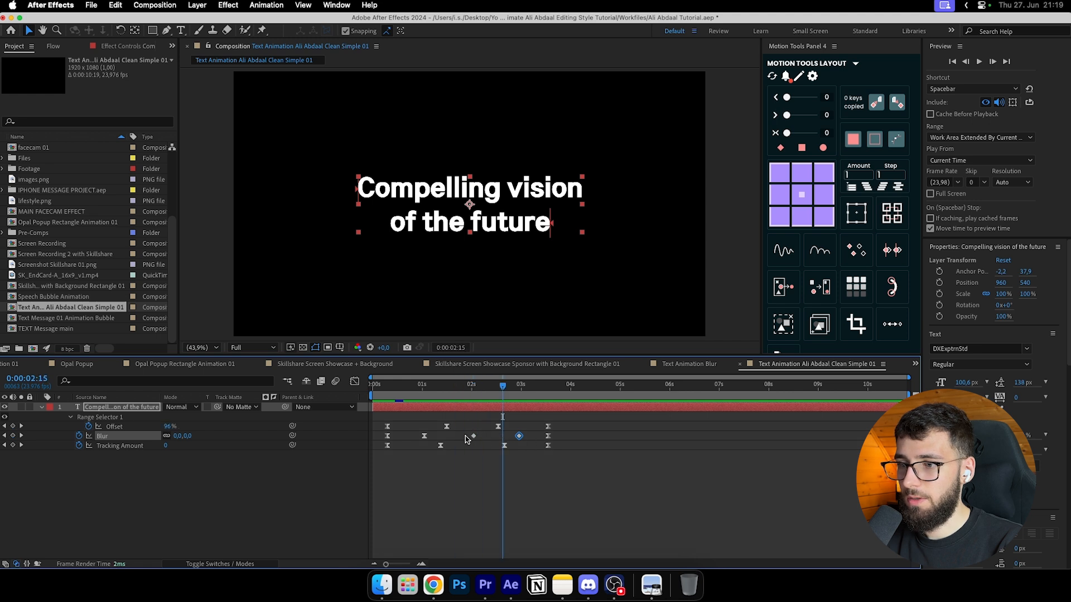
{"action": "left_click", "coordinate": [487, 450]}
{"action": "key", "text": "super+s"}
{"action": "key", "text": "super+Tab"}
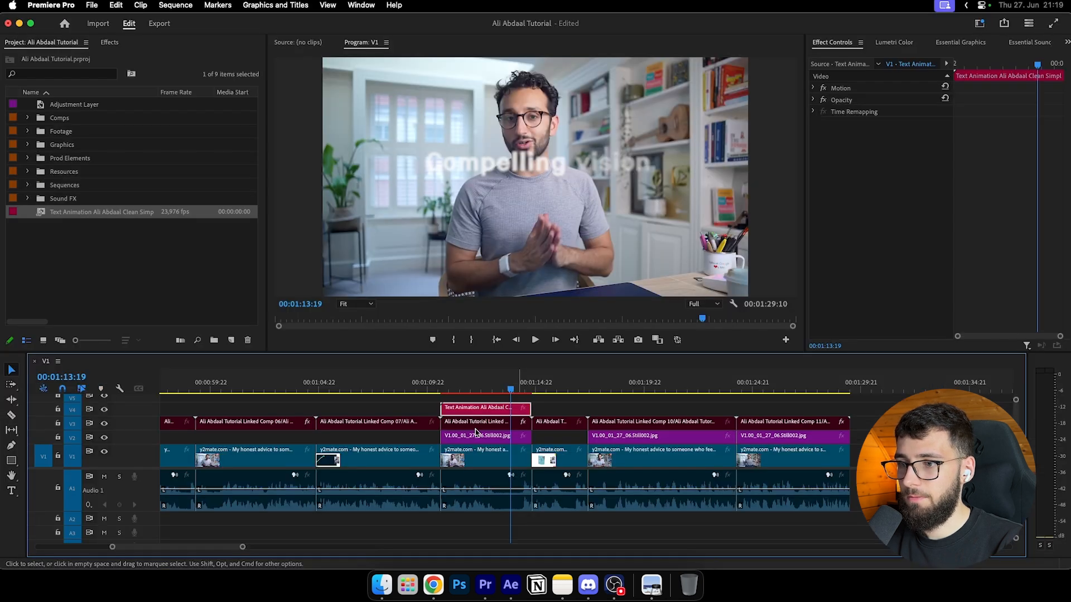
Step: Move the text animation clip lower in the frame by setting its vertical Position to 806
{"action": "left_click_drag", "start_coordinate": [437, 391], "coordinate": [481, 393]}
{"action": "left_click", "coordinate": [492, 423]}
{"action": "left_click", "coordinate": [511, 409]}
{"action": "left_click", "coordinate": [814, 88]}
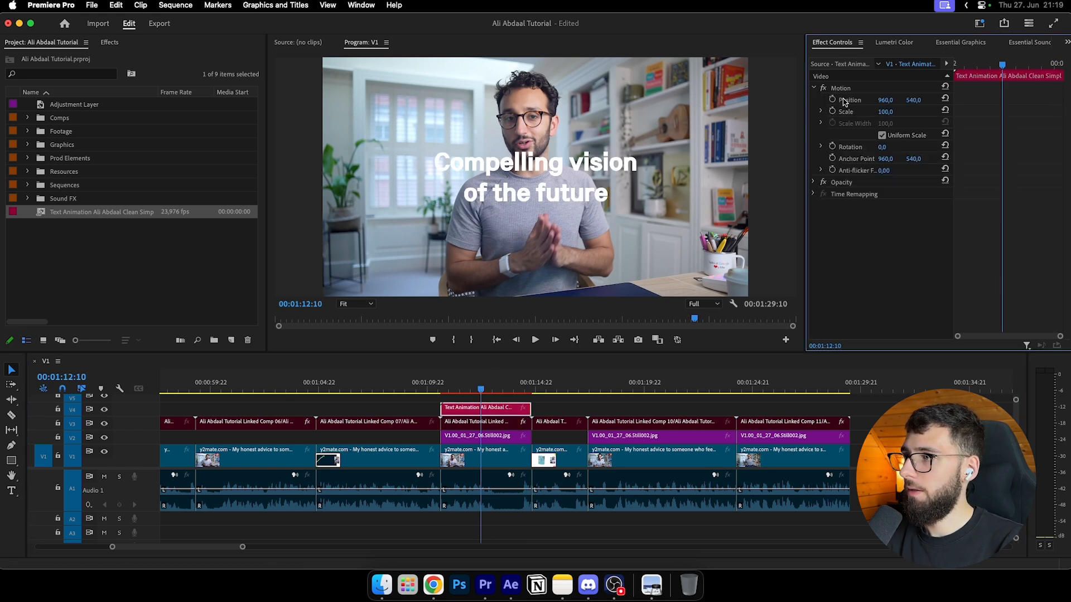
{"action": "left_click_drag", "start_coordinate": [913, 99], "coordinate": [920, 100]}
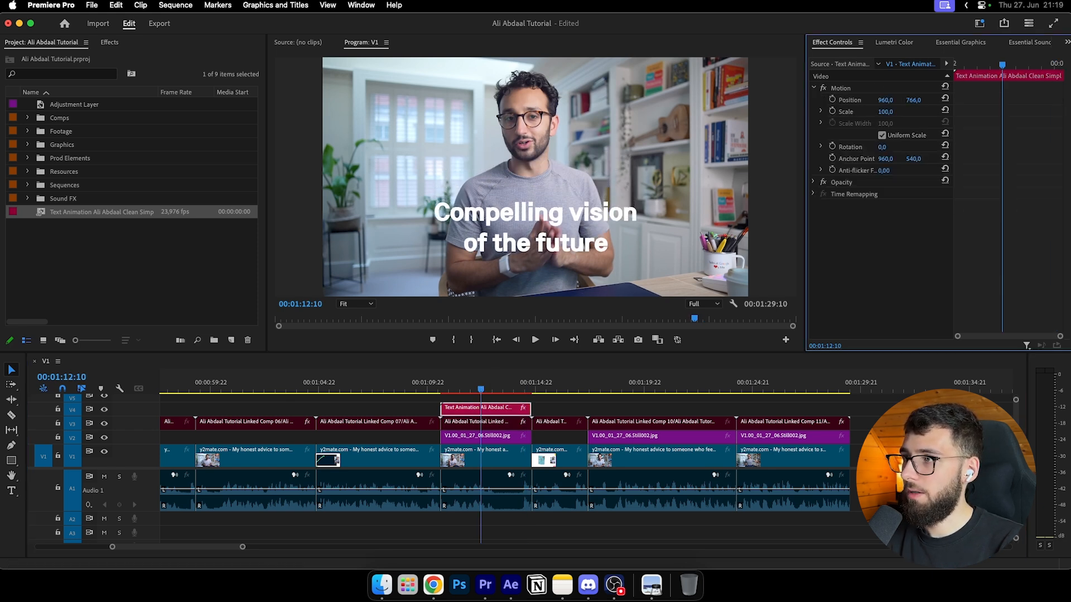
{"action": "left_click_drag", "start_coordinate": [913, 100], "coordinate": [936, 100]}
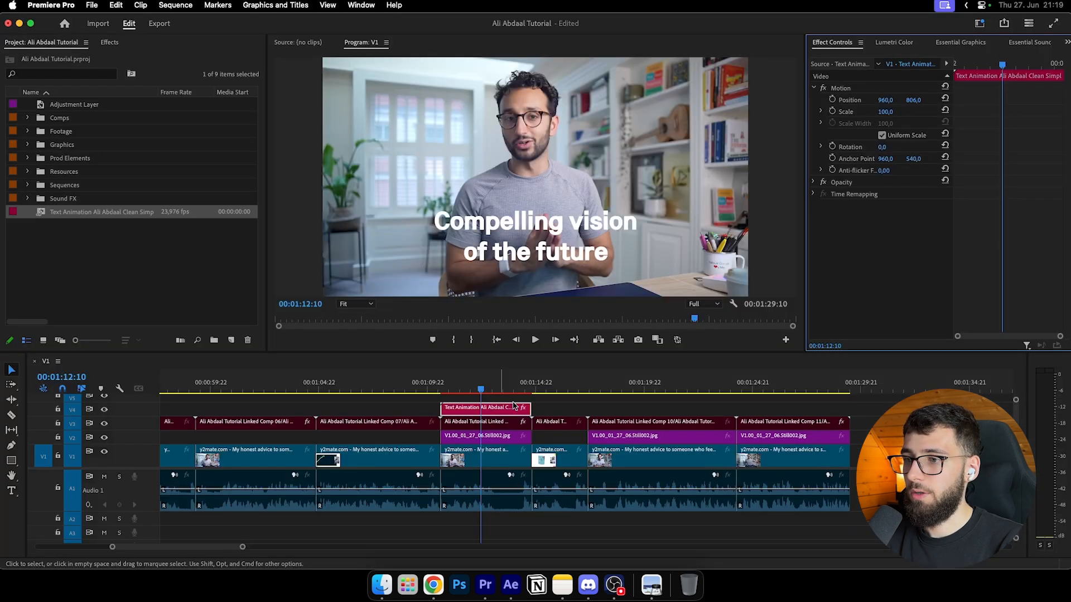
Step: Search the effects for "drop" and apply Drop Shadow to the text animation clip on V4
{"action": "left_click", "coordinate": [487, 410], "text": "shift"}
{"action": "left_click", "coordinate": [155, 261]}
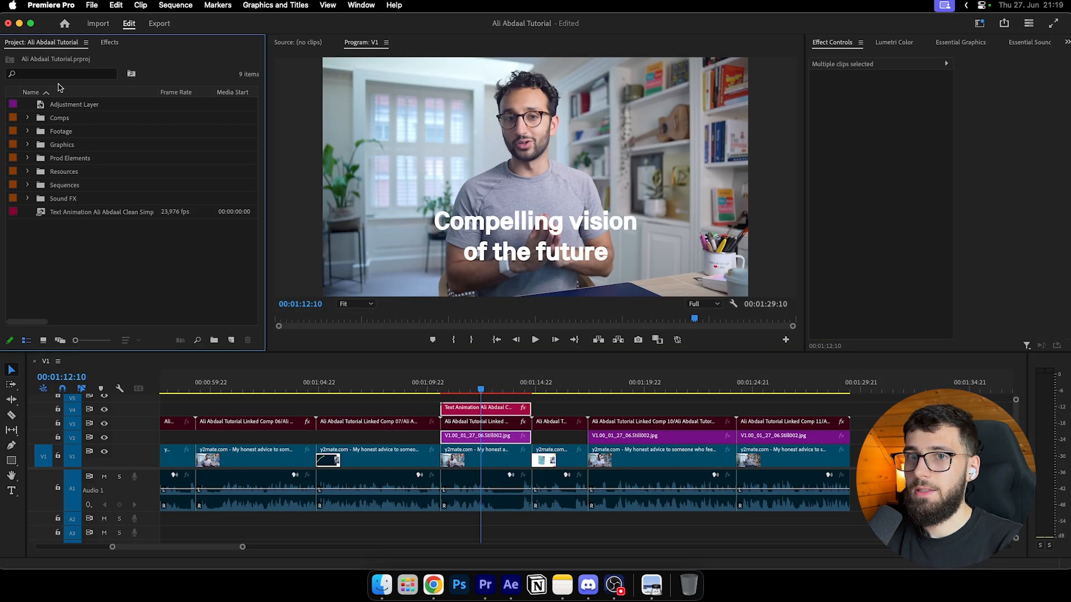
{"action": "left_click", "coordinate": [109, 42]}
{"action": "type", "text": "dro"}
{"action": "left_click_drag", "start_coordinate": [78, 162], "coordinate": [310, 322]}
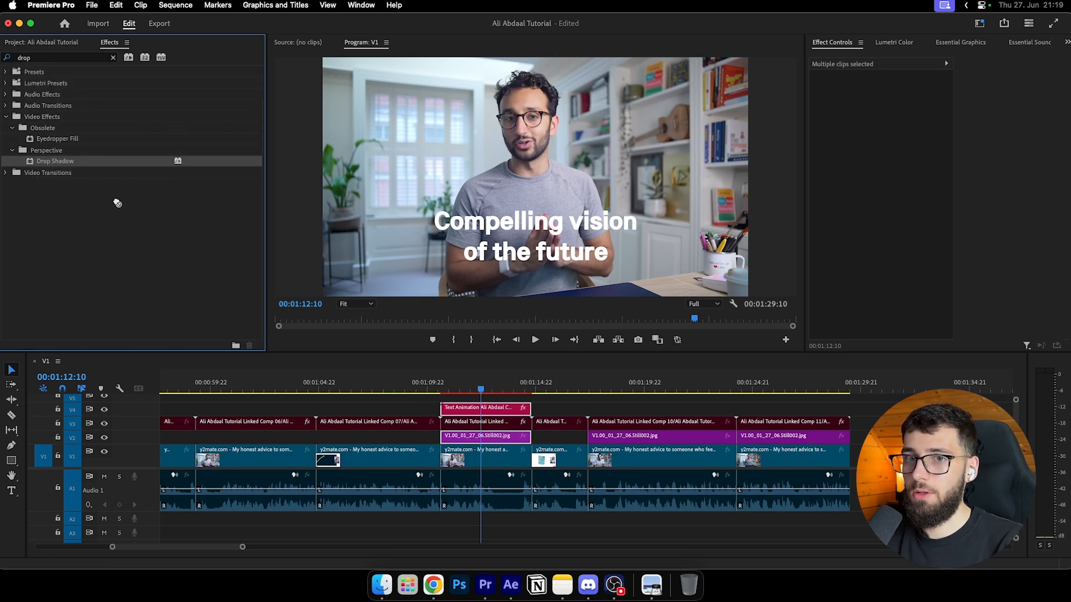
{"action": "left_click_drag", "start_coordinate": [117, 203], "coordinate": [484, 407]}
Step: Set the drop shadow's Opacity to 80% and Softness to 21, and scale the text animation clip to 126
{"action": "left_click_drag", "start_coordinate": [881, 278], "coordinate": [892, 278]}
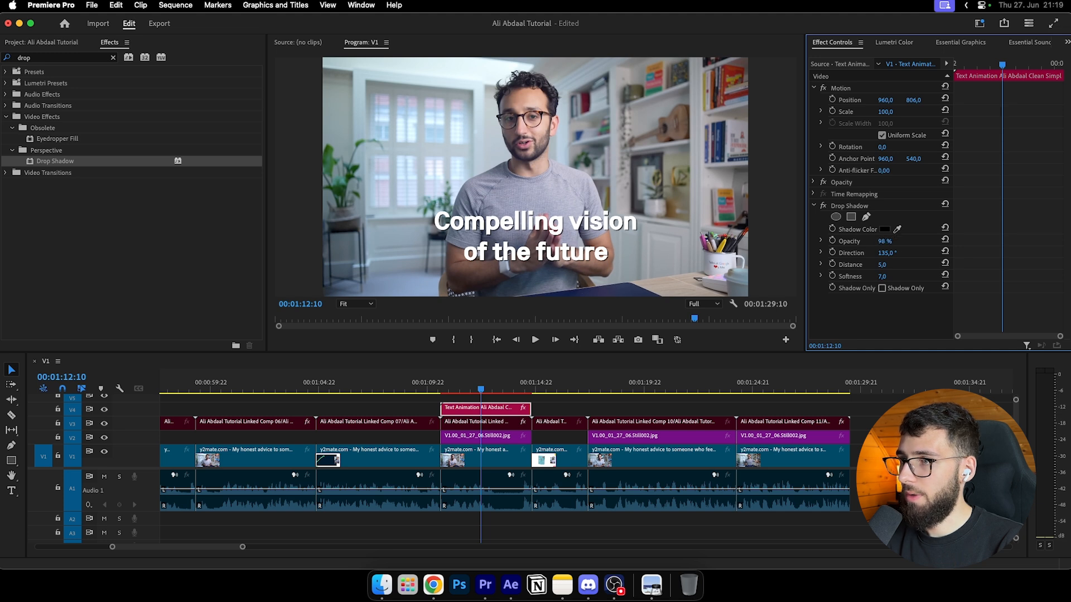
{"action": "left_click_drag", "start_coordinate": [885, 242], "coordinate": [884, 242]}
{"action": "left_click_drag", "start_coordinate": [881, 277], "coordinate": [909, 277]}
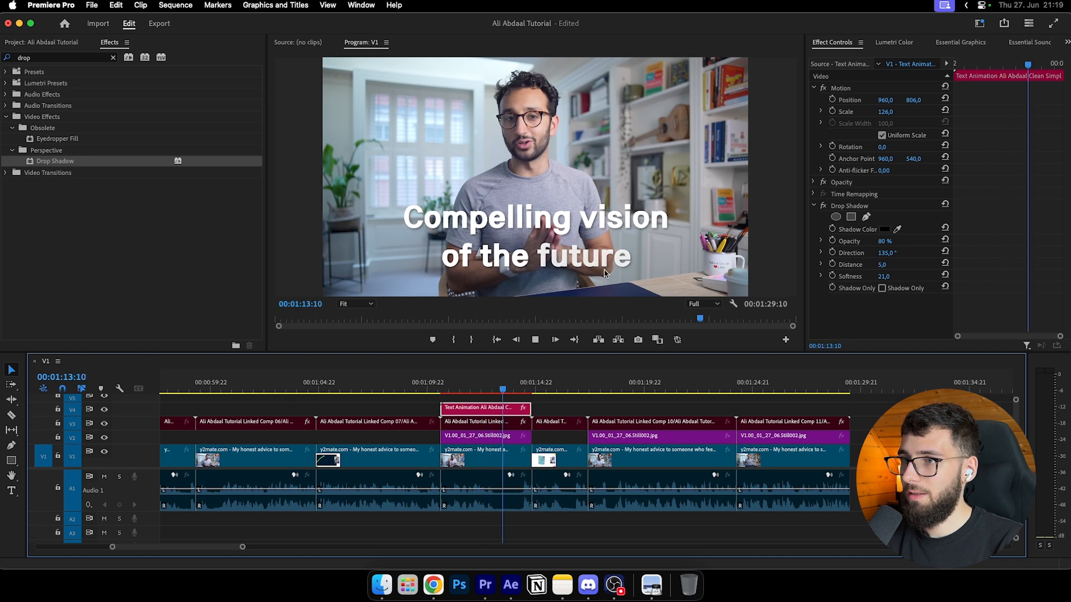
Step: Play back the shadowed text animation over the footage in Premiere Pro to check its entrance and exit
{"action": "key", "text": "space"}
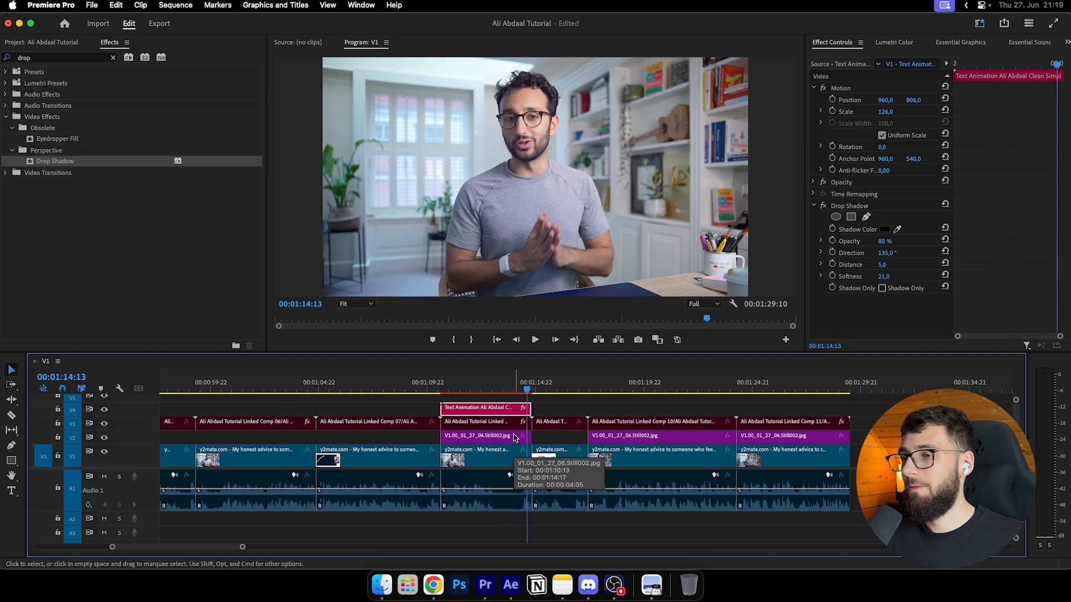
{"action": "left_click", "coordinate": [511, 585]}
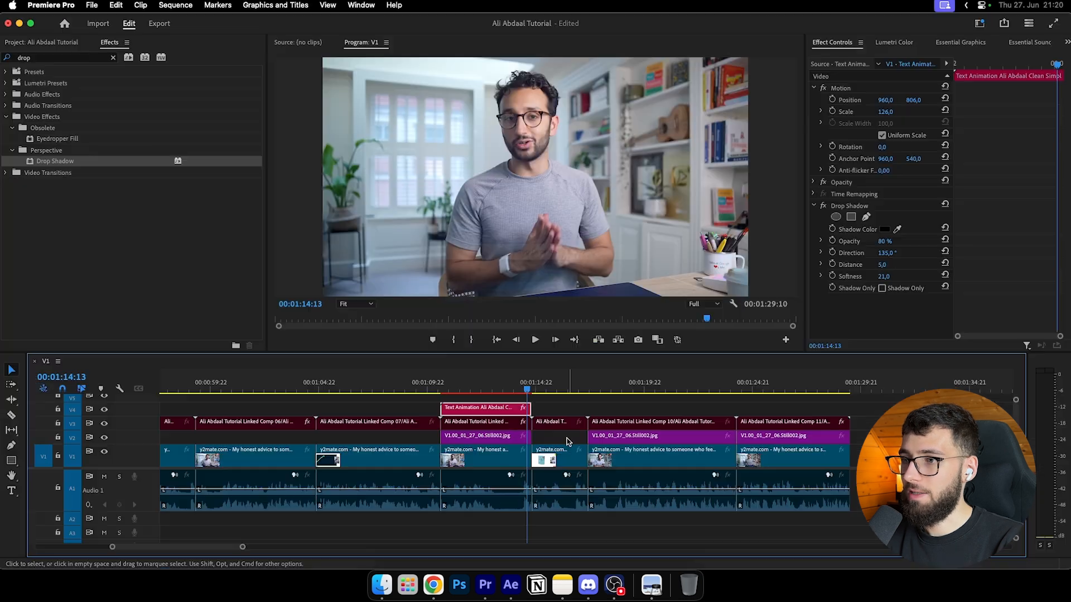
{"action": "left_click_drag", "start_coordinate": [521, 390], "coordinate": [487, 391]}
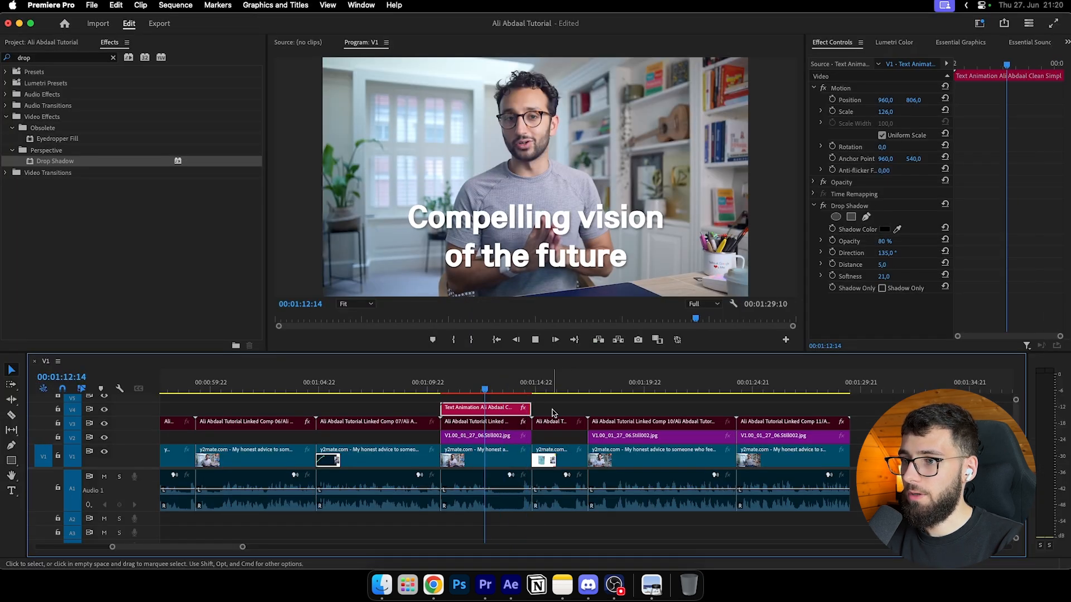
{"action": "left_click", "coordinate": [553, 411]}
{"action": "key", "text": "space"}
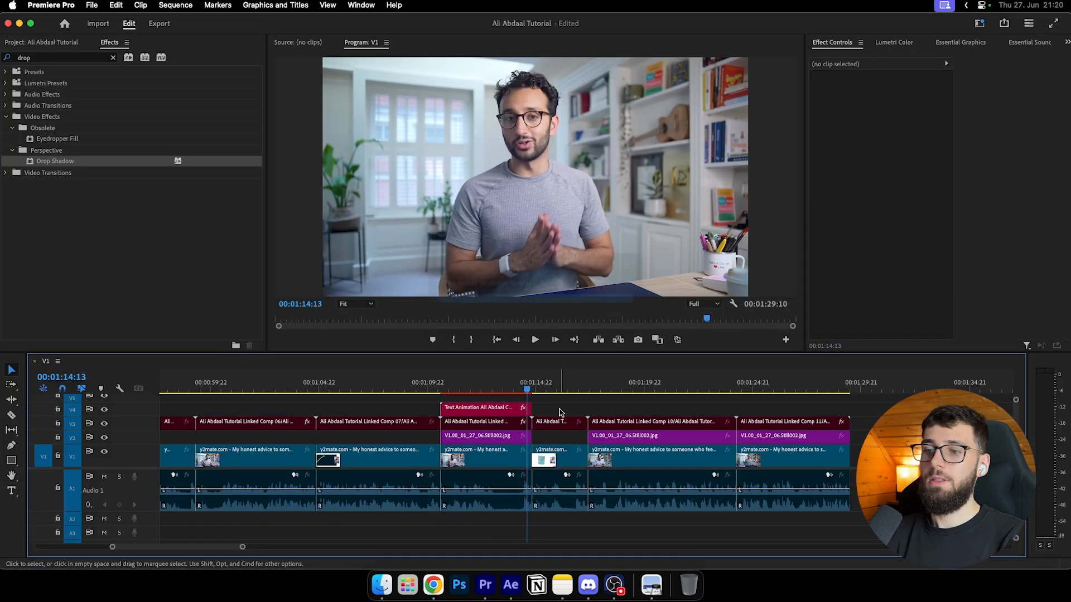
Step: Switch to After Effects, look over the text layer's entrance and exit keyframes, and collapse the layer
{"action": "left_click", "coordinate": [511, 585]}
{"action": "left_click_drag", "start_coordinate": [485, 387], "coordinate": [460, 387]}
{"action": "left_click_drag", "start_coordinate": [614, 490], "coordinate": [309, 412]}
{"action": "left_click", "coordinate": [498, 469]}
{"action": "left_click_drag", "start_coordinate": [559, 473], "coordinate": [337, 424]}
{"action": "left_click", "coordinate": [268, 473]}
{"action": "left_click", "coordinate": [143, 409]}
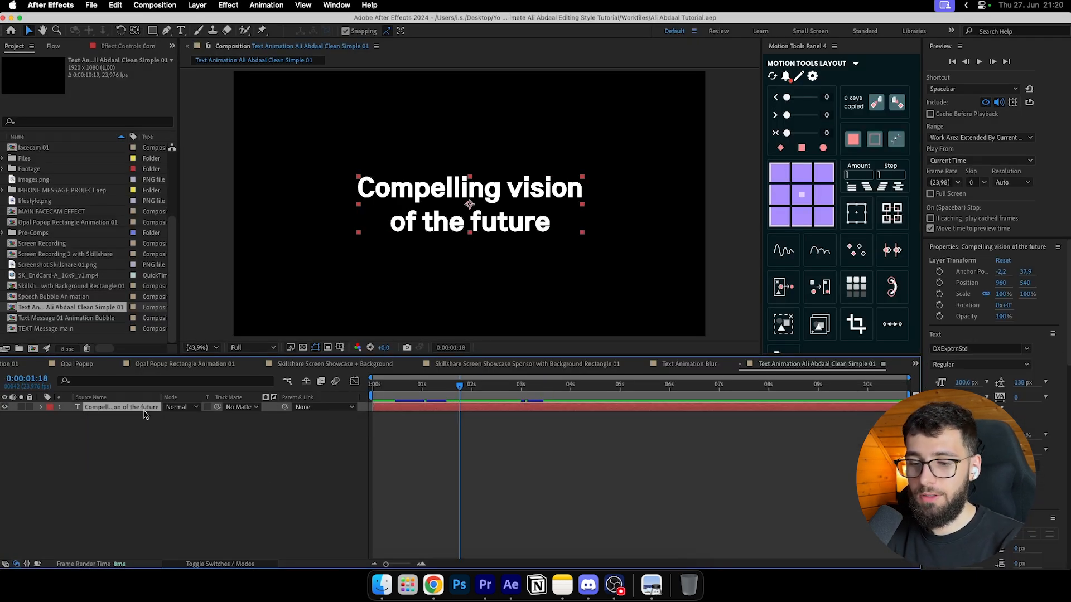
Step: Expand the text layer's properties and search the effects and presets for "slide u" to locate the word-based slide preset
{"action": "left_click", "coordinate": [42, 411]}
{"action": "left_click", "coordinate": [959, 384]}
{"action": "type", "text": "s"}
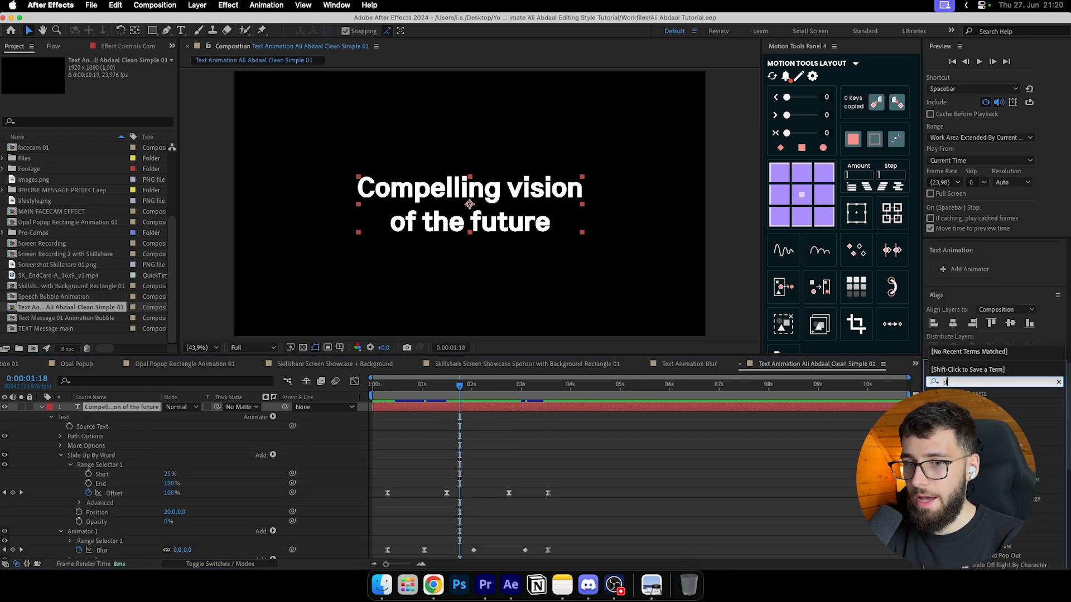
{"action": "left_click", "coordinate": [995, 470]}
{"action": "left_click", "coordinate": [662, 509]}
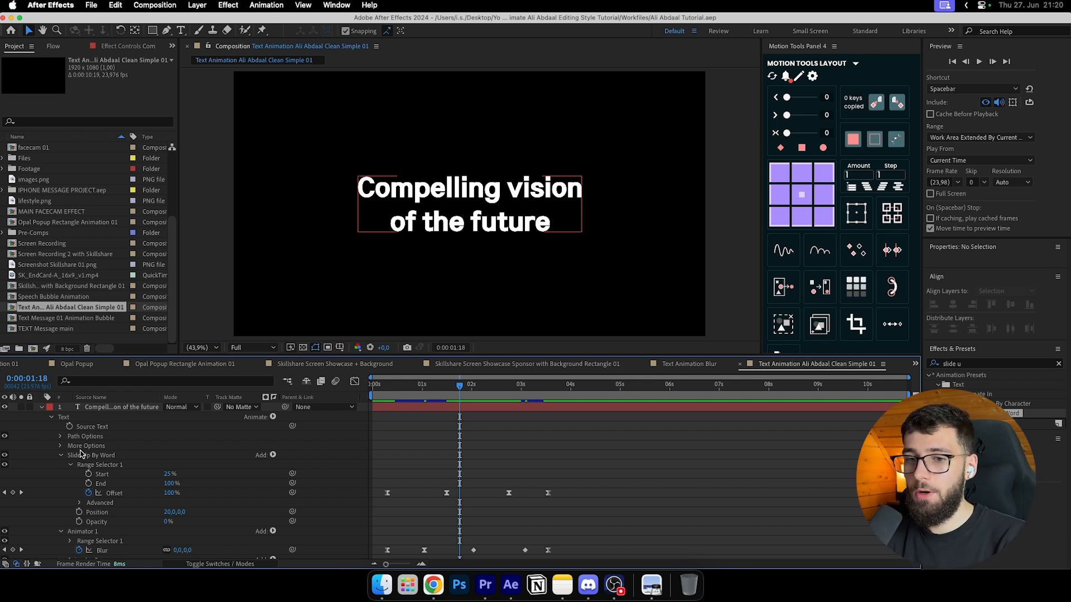
Step: Review the Slide Up By Word, blur and tracking animators one by one, and scrub through the text's entrance and exit
{"action": "left_click", "coordinate": [63, 456]}
{"action": "left_click", "coordinate": [91, 466]}
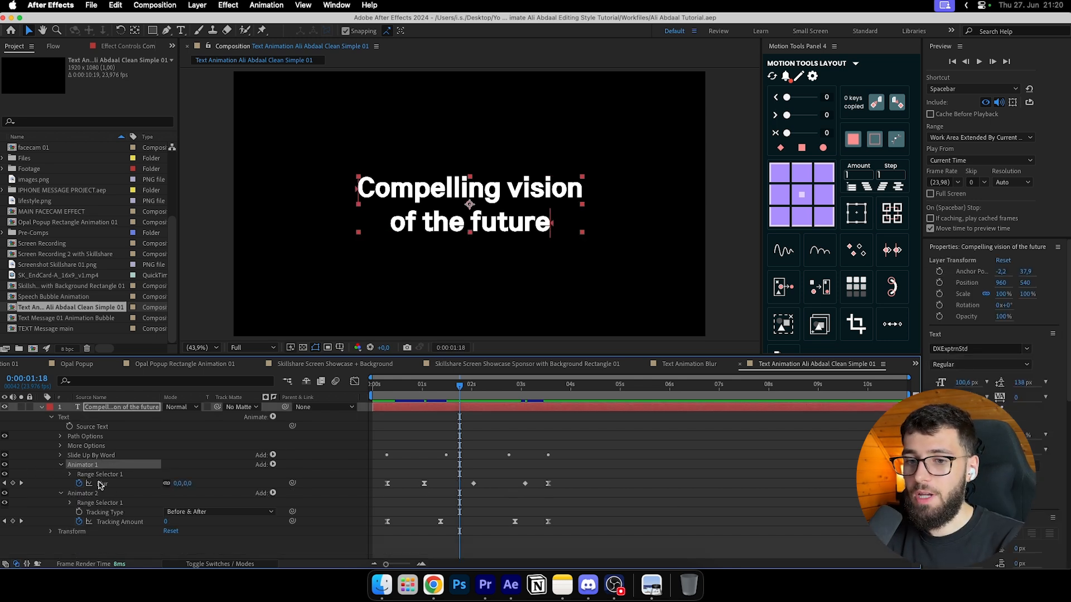
{"action": "left_click", "coordinate": [503, 486]}
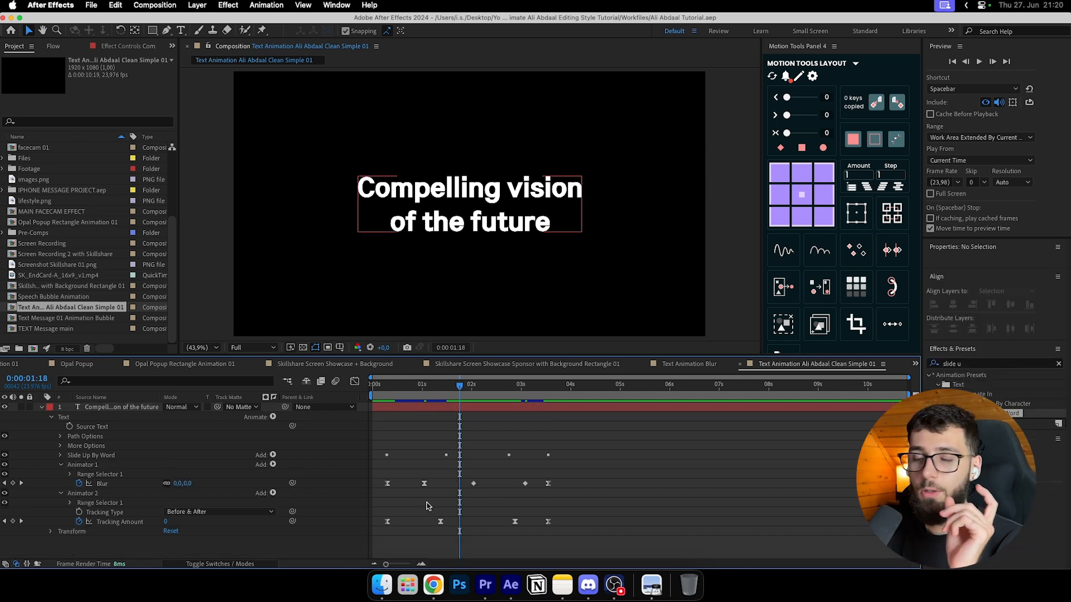
{"action": "left_click", "coordinate": [61, 467]}
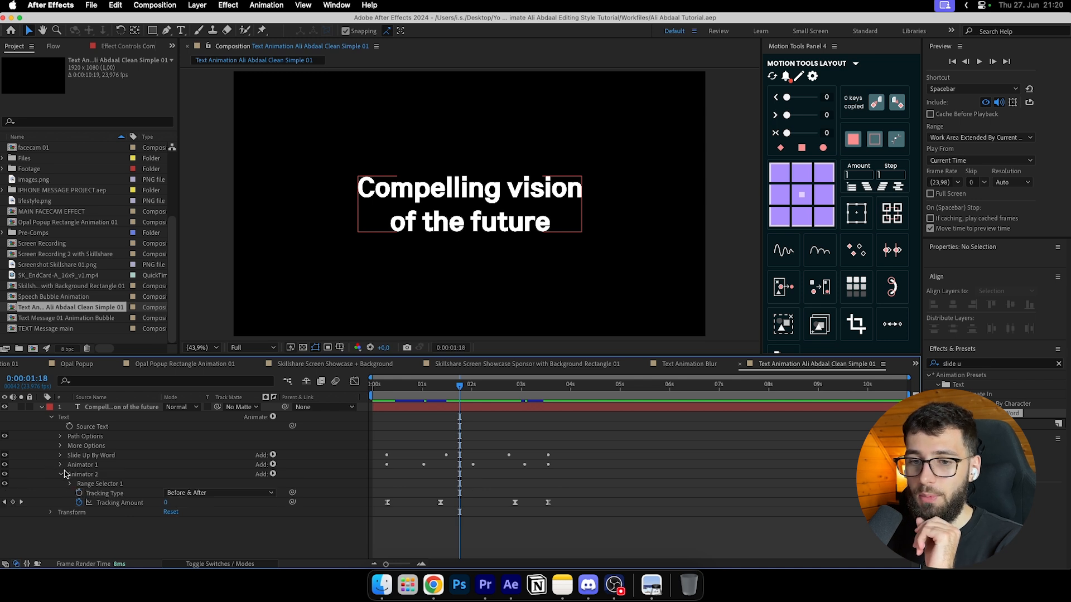
{"action": "left_click", "coordinate": [94, 475]}
{"action": "left_click_drag", "start_coordinate": [459, 385], "coordinate": [409, 405]}
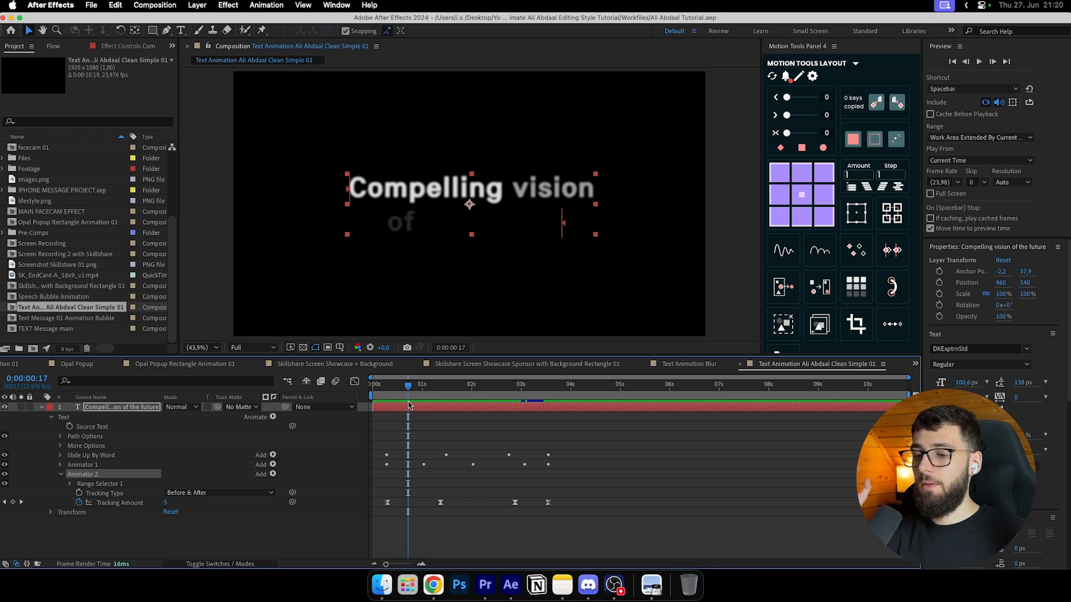
{"action": "left_click_drag", "start_coordinate": [422, 396], "coordinate": [539, 399]}
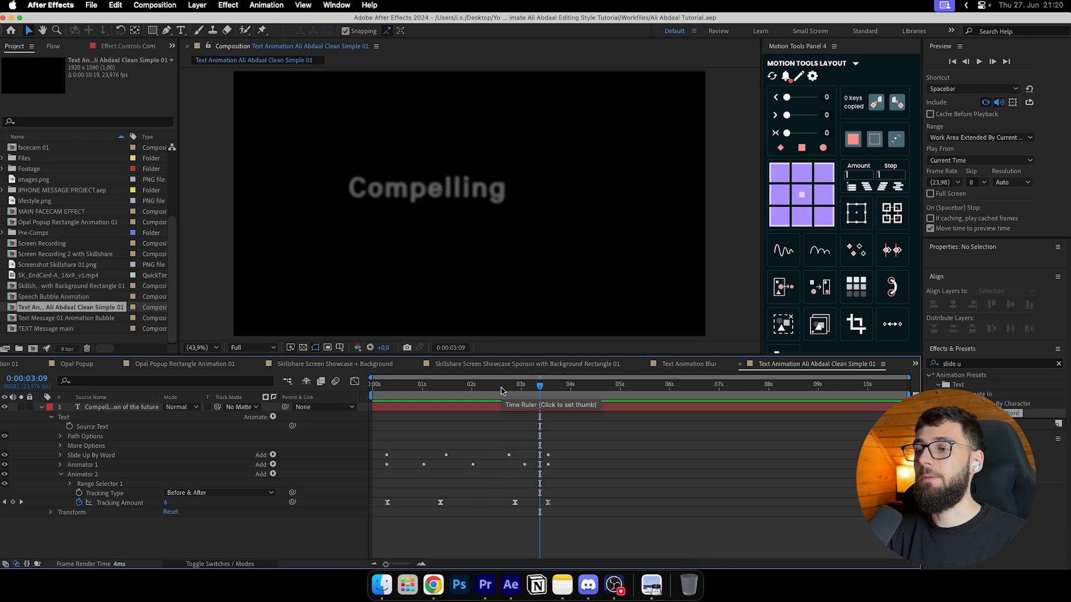
Step: Scrub past the text's exit in After Effects, switch to Discord, and look at the general, resources and video-suggestions channels
{"action": "left_click_drag", "start_coordinate": [502, 391], "coordinate": [525, 395]}
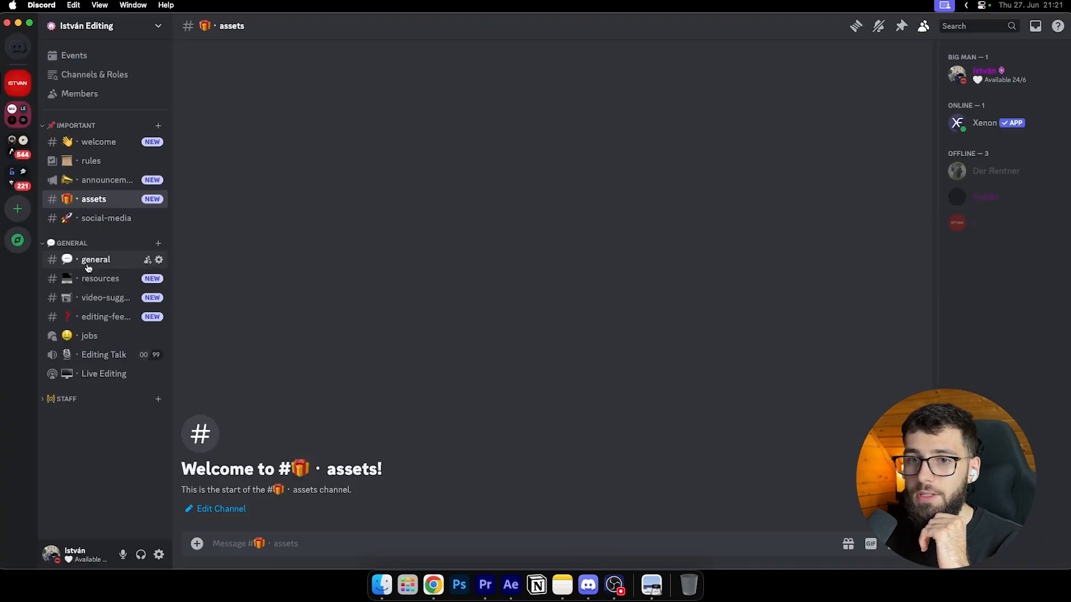
{"action": "left_click", "coordinate": [88, 268]}
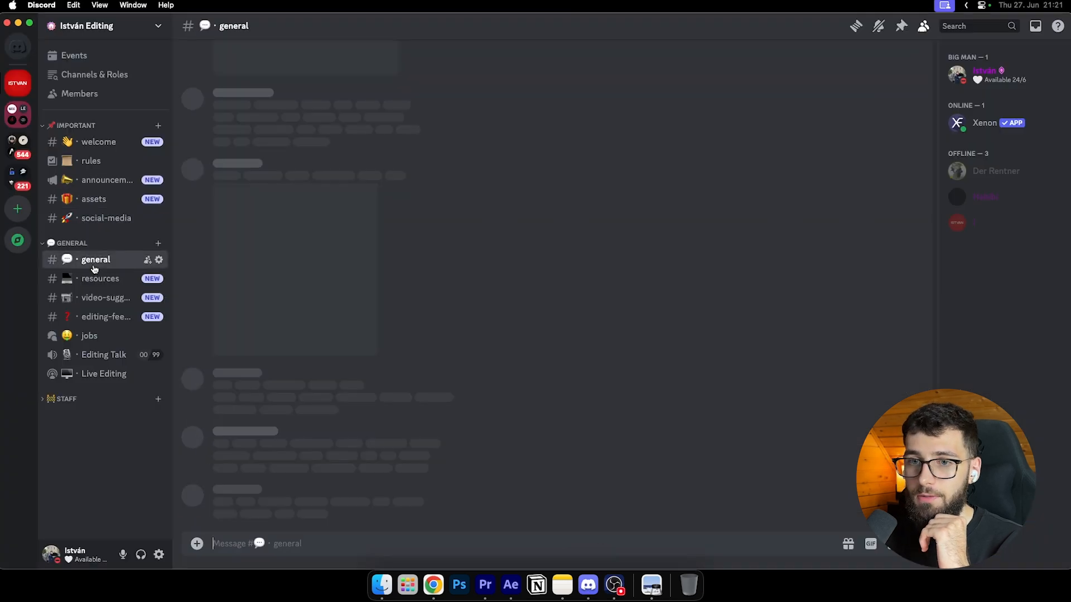
{"action": "left_click", "coordinate": [98, 278]}
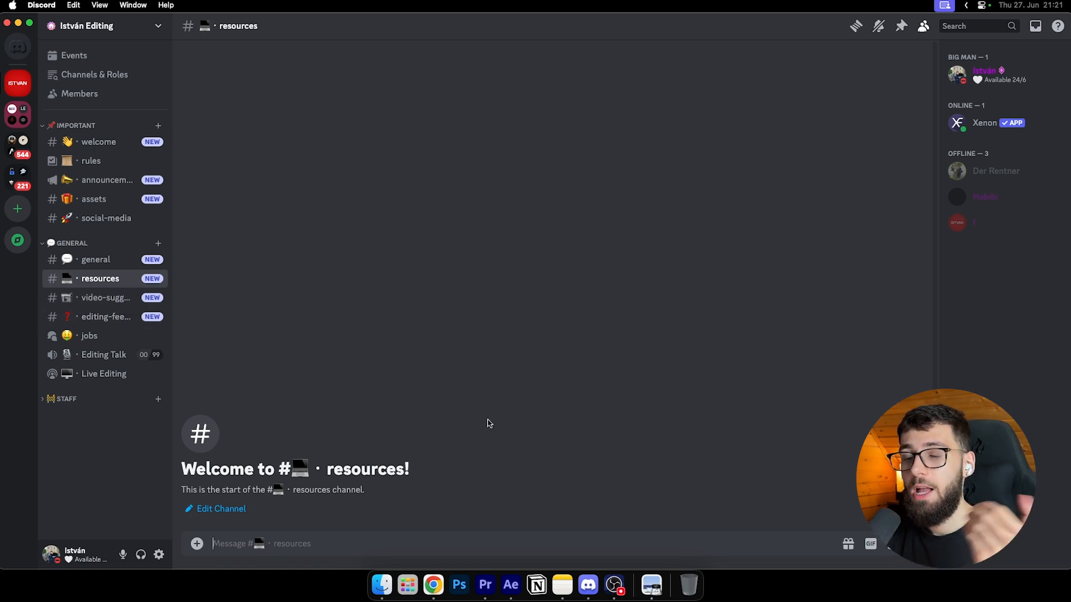
{"action": "left_click", "coordinate": [103, 316]}
{"action": "left_click", "coordinate": [103, 297]}
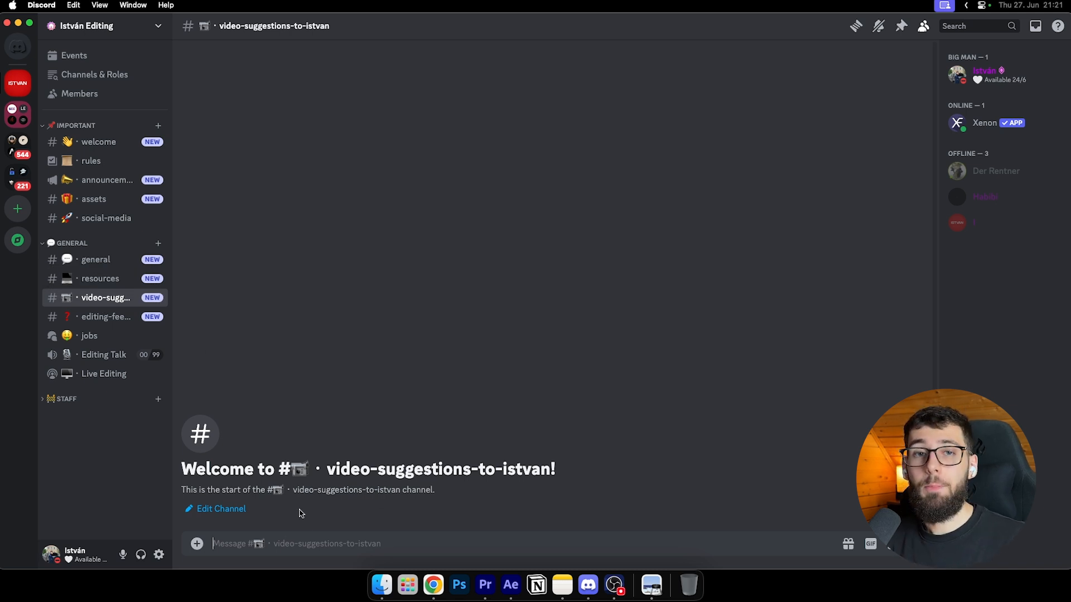
Step: View the server owner's profile card and look through the editing-feedback, social-media, jobs and general channels
{"action": "left_click", "coordinate": [1001, 77]}
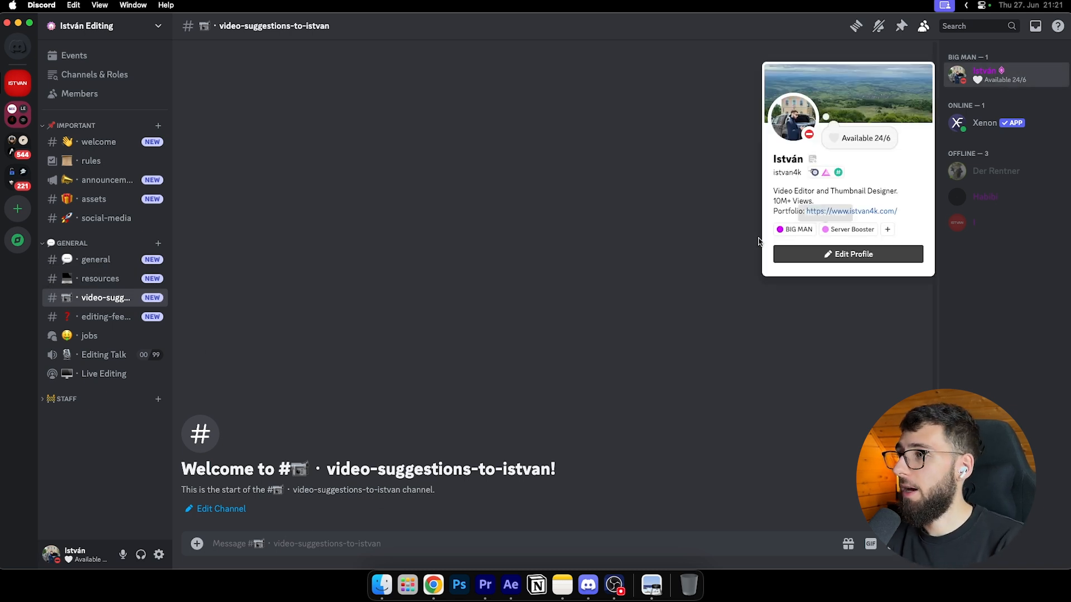
{"action": "left_click", "coordinate": [696, 253]}
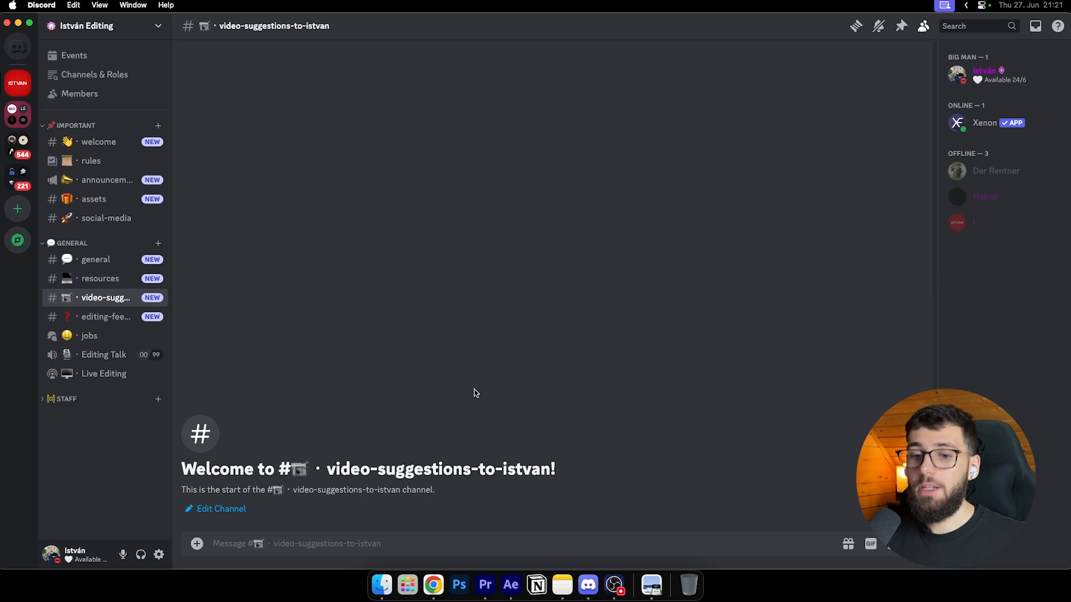
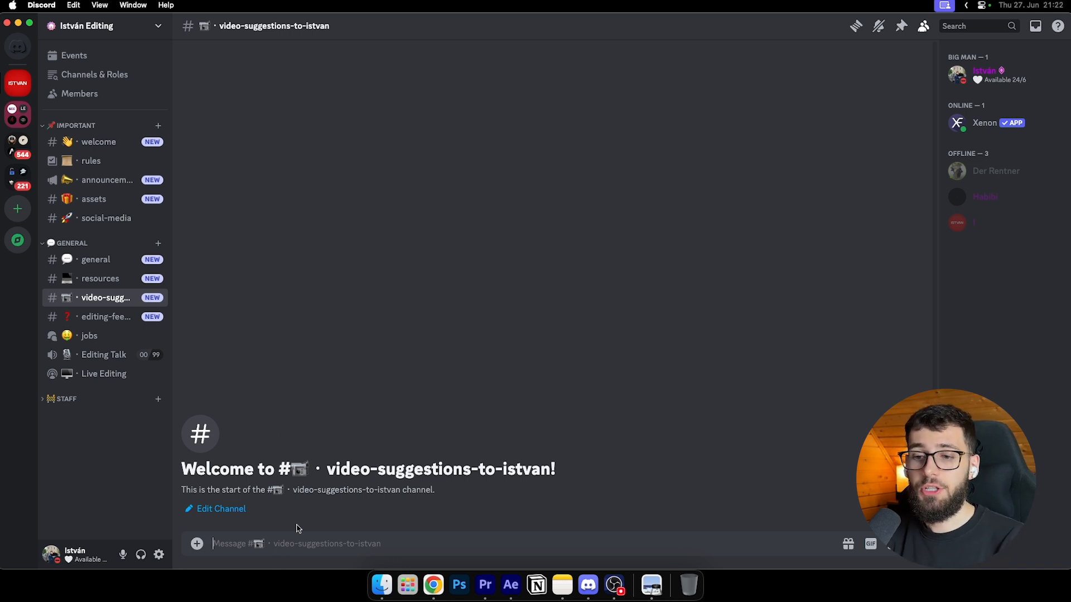
{"action": "left_click", "coordinate": [103, 317]}
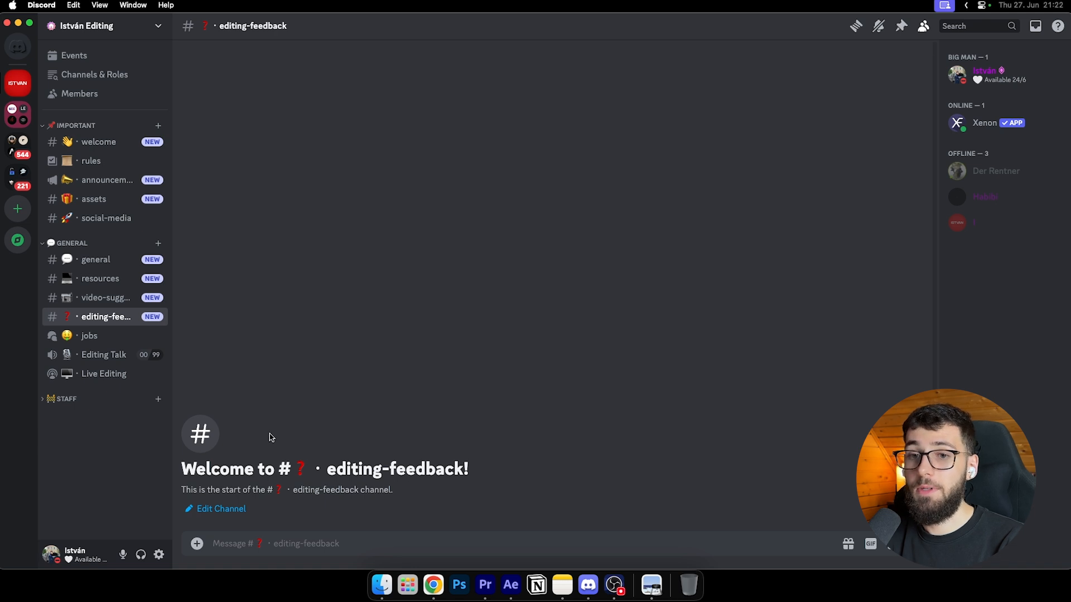
{"action": "left_click", "coordinate": [107, 257]}
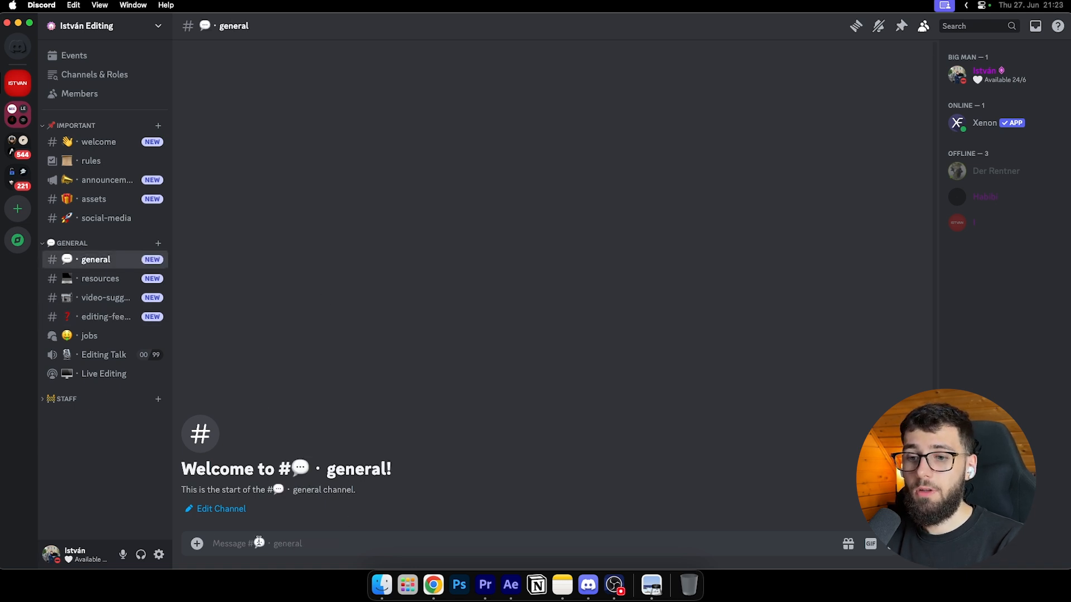
{"action": "left_click", "coordinate": [98, 220]}
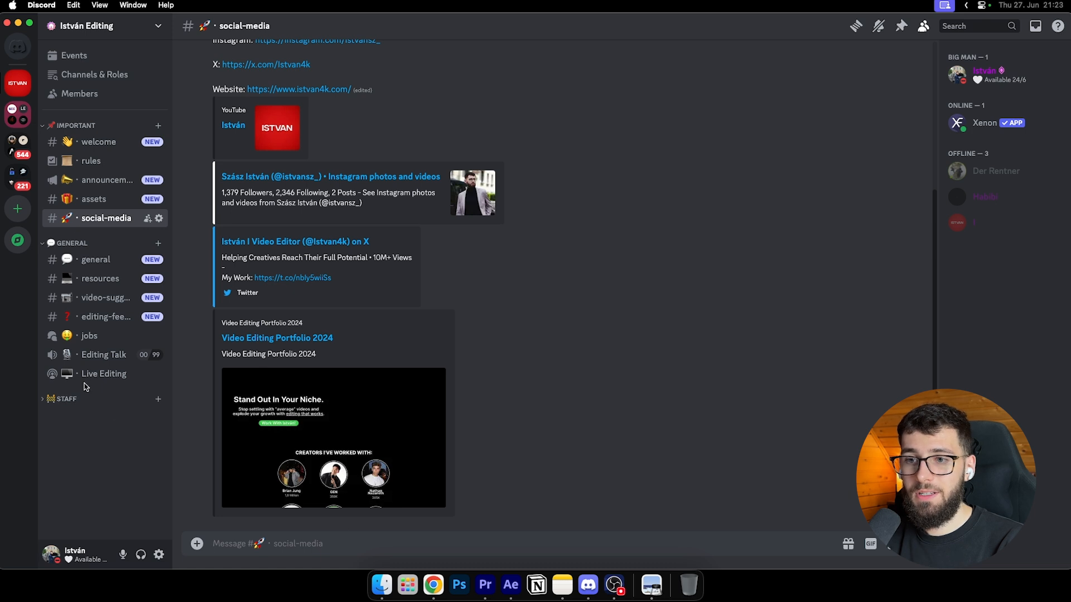
{"action": "left_click", "coordinate": [87, 336]}
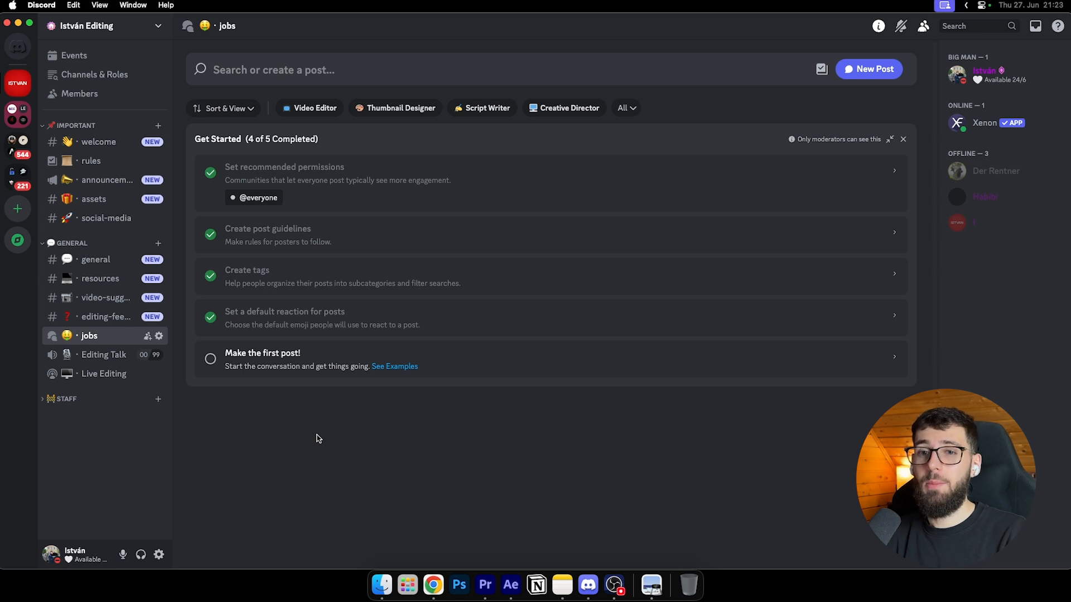
{"action": "left_click", "coordinate": [97, 260]}
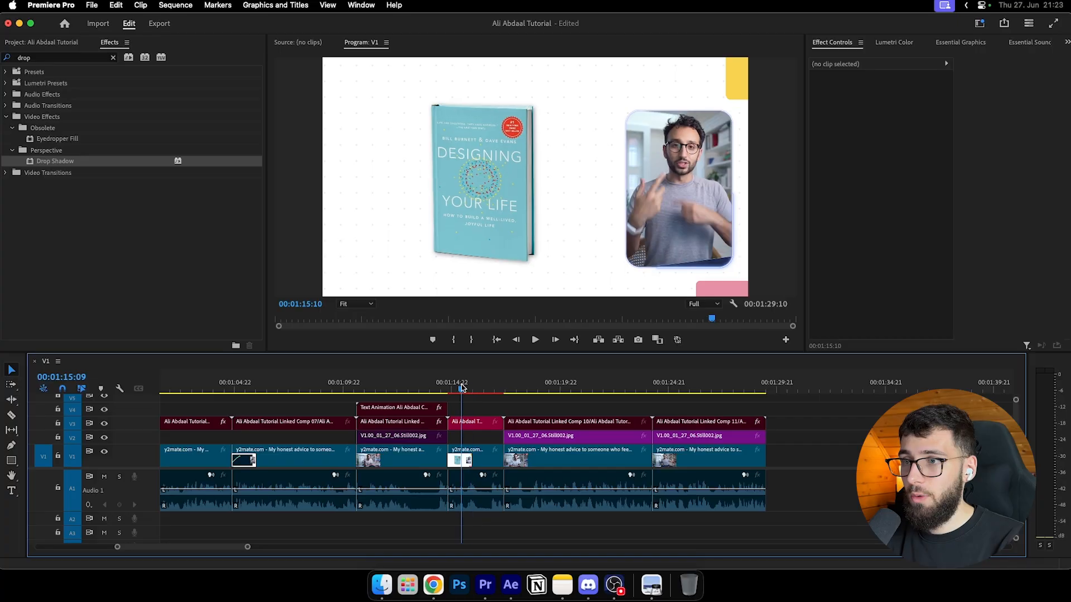
Step: Review the book scene in Premiere Pro, switch to After Effects, and scrub through the Book Composition Animation showcase 01 composition
{"action": "left_click_drag", "start_coordinate": [461, 388], "coordinate": [457, 387]}
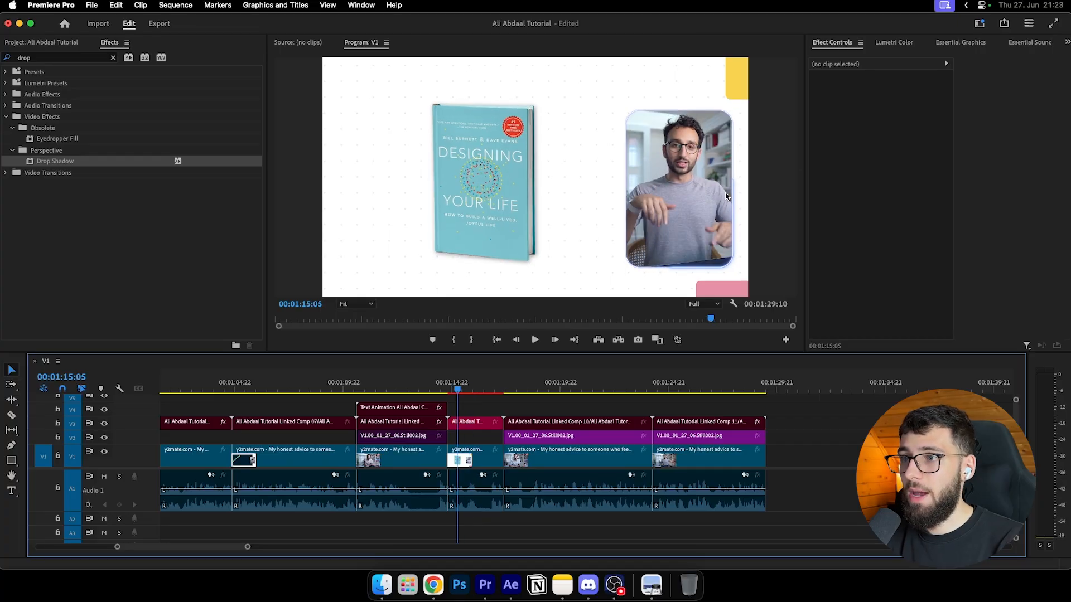
{"action": "mouse_move", "coordinate": [456, 389]}
{"action": "left_mouse_down"}
{"action": "mouse_move", "coordinate": [488, 399]}
{"action": "mouse_move", "coordinate": [454, 391]}
{"action": "mouse_move", "coordinate": [477, 391]}
{"action": "left_mouse_up"}
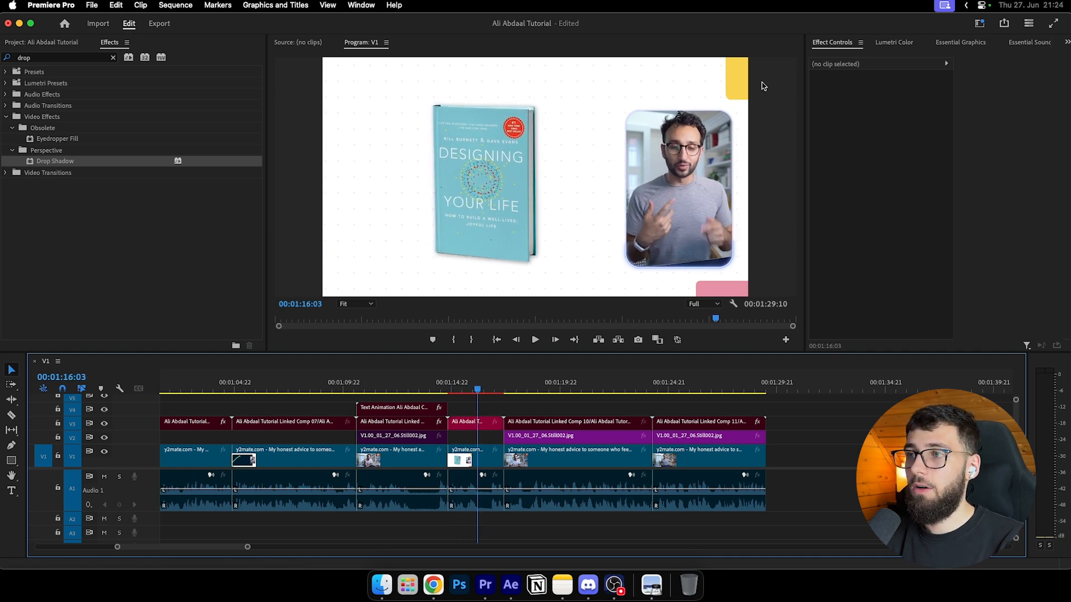
{"action": "key", "text": "super+Tab"}
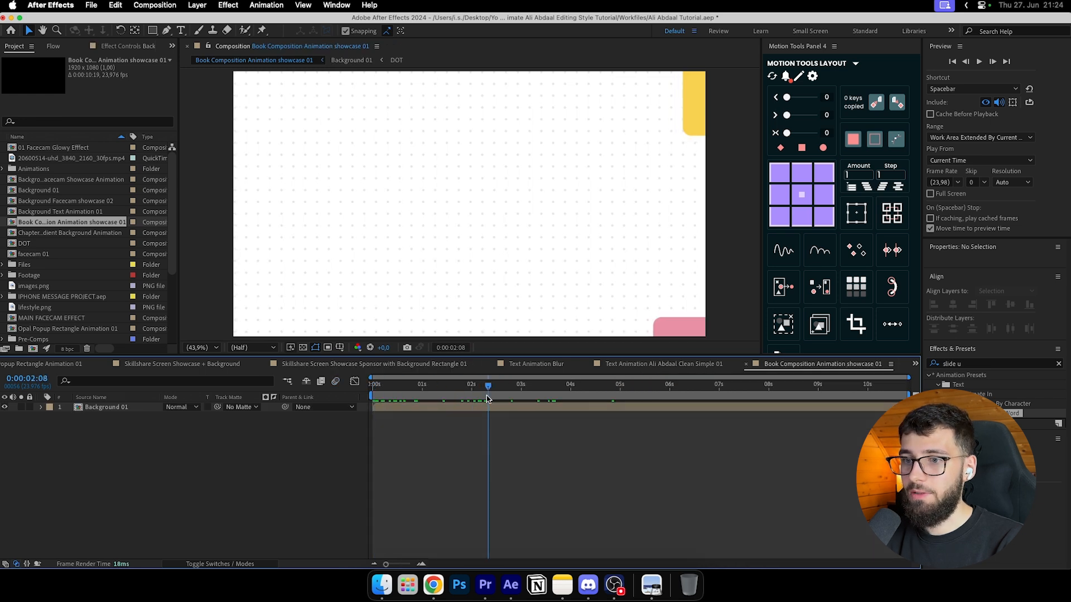
{"action": "left_click_drag", "start_coordinate": [433, 400], "coordinate": [516, 400]}
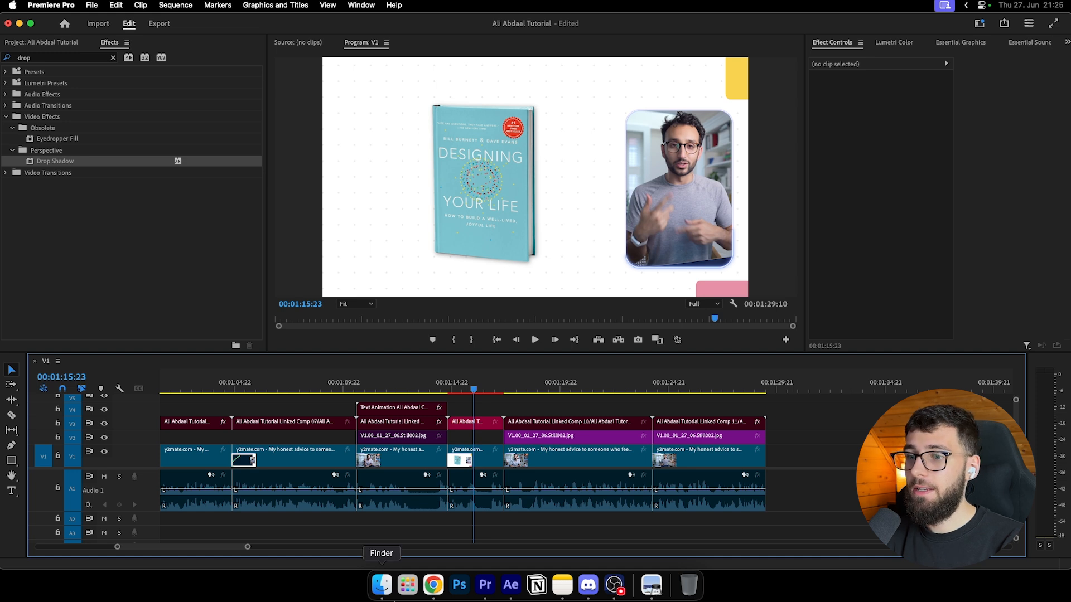
Step: Switch to Chrome and open Amazon's Designing Your Life cover image in its own tab
{"action": "left_click", "coordinate": [433, 585]}
{"action": "left_click", "coordinate": [231, 263]}
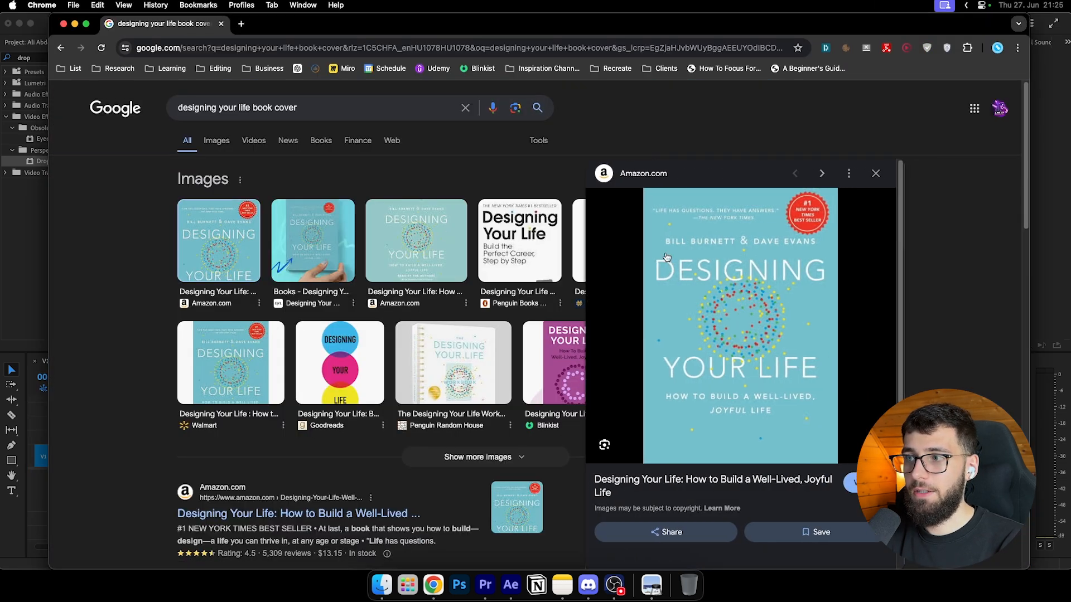
{"action": "right_click", "coordinate": [732, 275]}
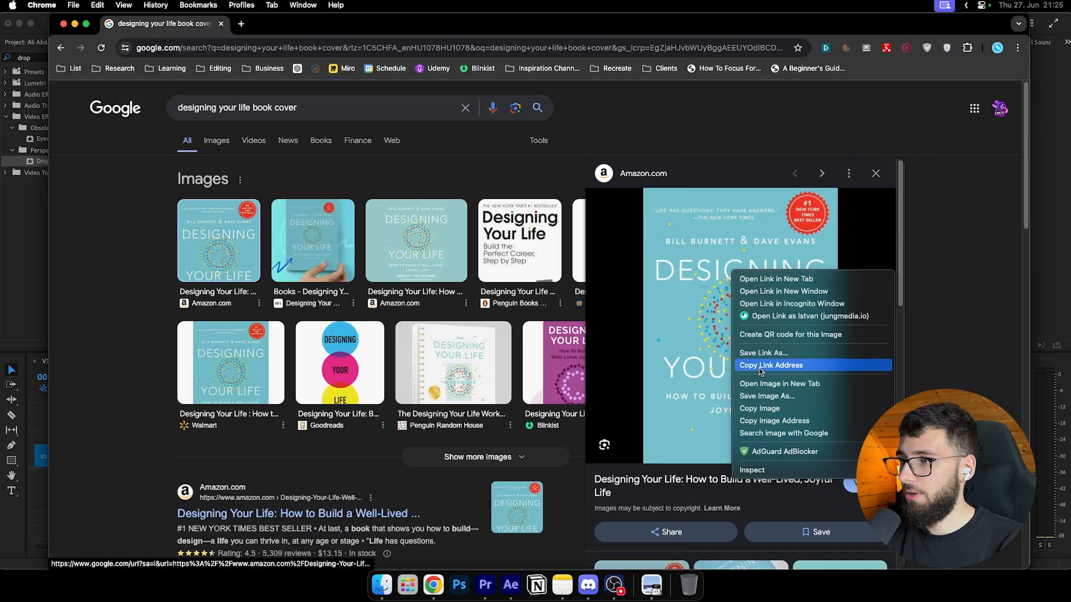
{"action": "left_click", "coordinate": [779, 383]}
{"action": "key", "text": "super+alt+Right"}
{"action": "right_click", "coordinate": [461, 310]}
{"action": "left_click", "coordinate": [502, 341]}
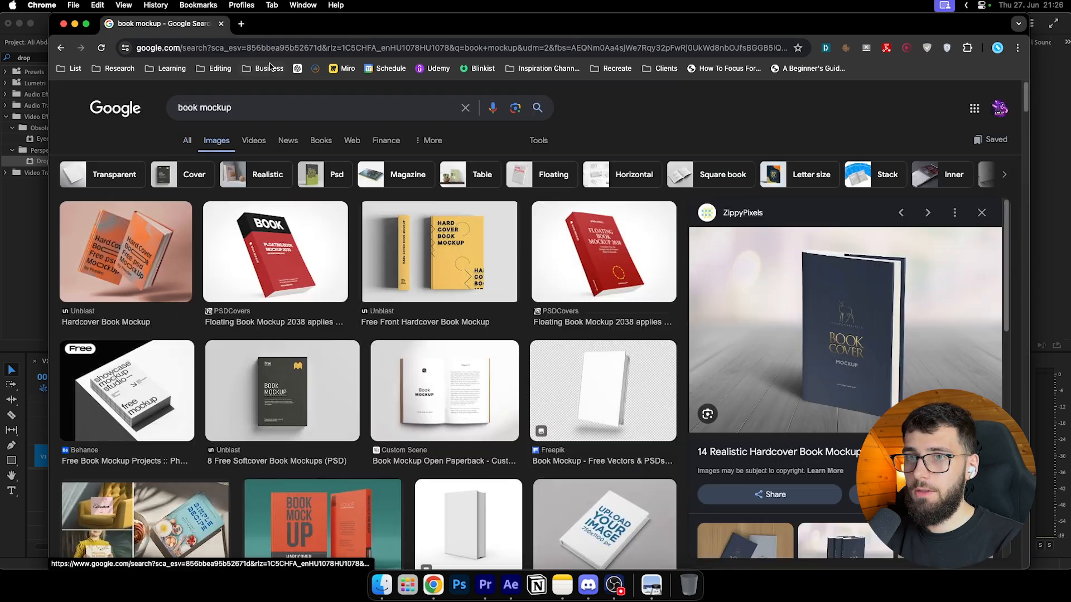
Step: Search the images for "book mockup free" and browse the results for a suitable hardcover mockup
{"action": "left_click", "coordinate": [255, 106]}
{"action": "type", "text": "free"}
{"action": "key", "text": "Return"}
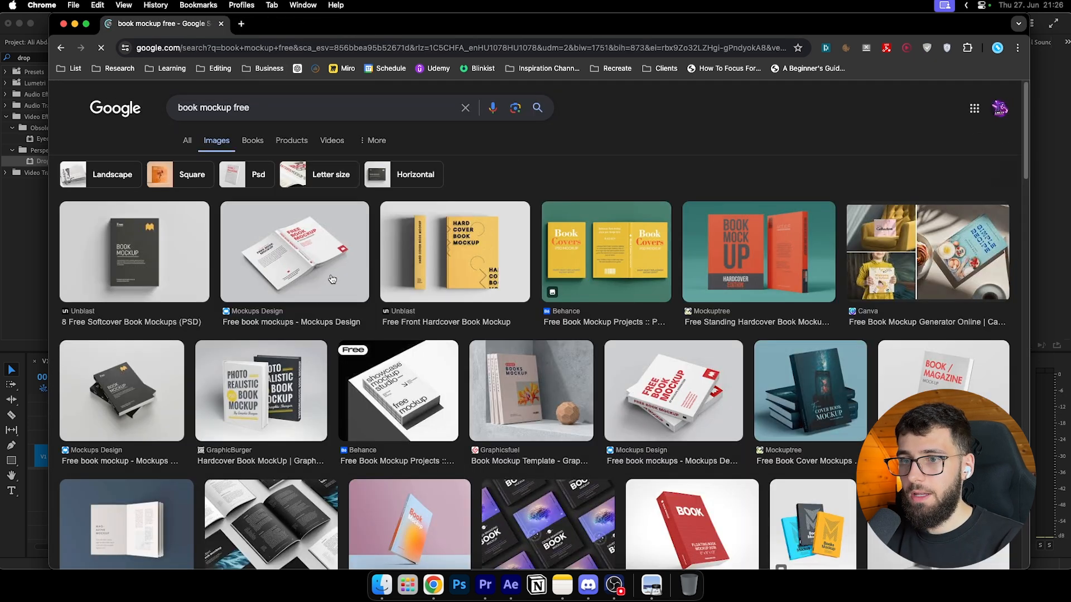
{"action": "scroll", "coordinate": [560, 440], "scroll_direction": "down", "scroll_amount": 5}
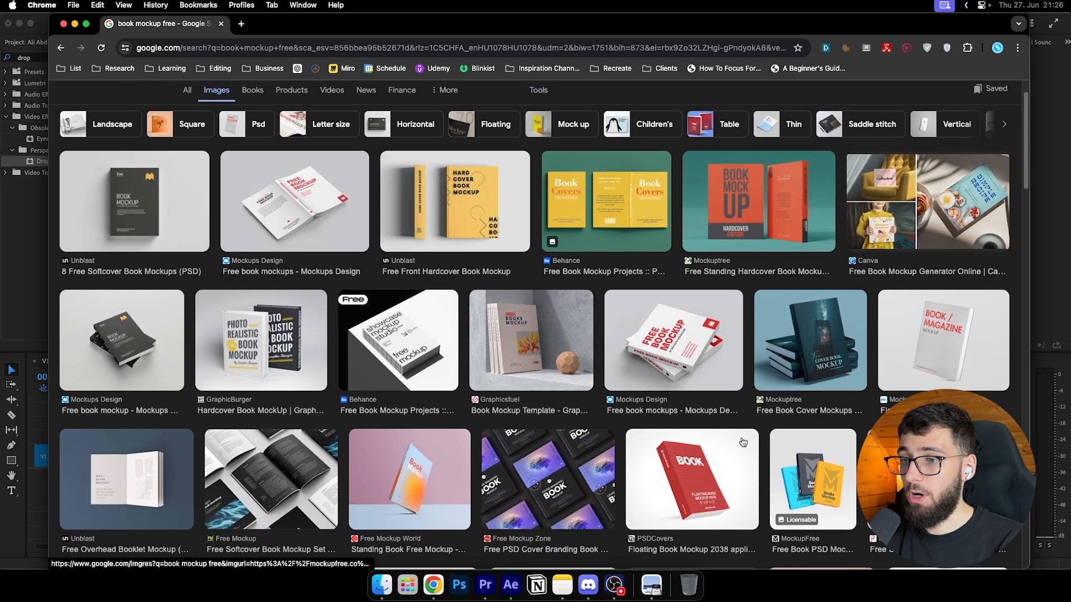
{"action": "scroll", "coordinate": [560, 441], "scroll_direction": "down", "scroll_amount": 6}
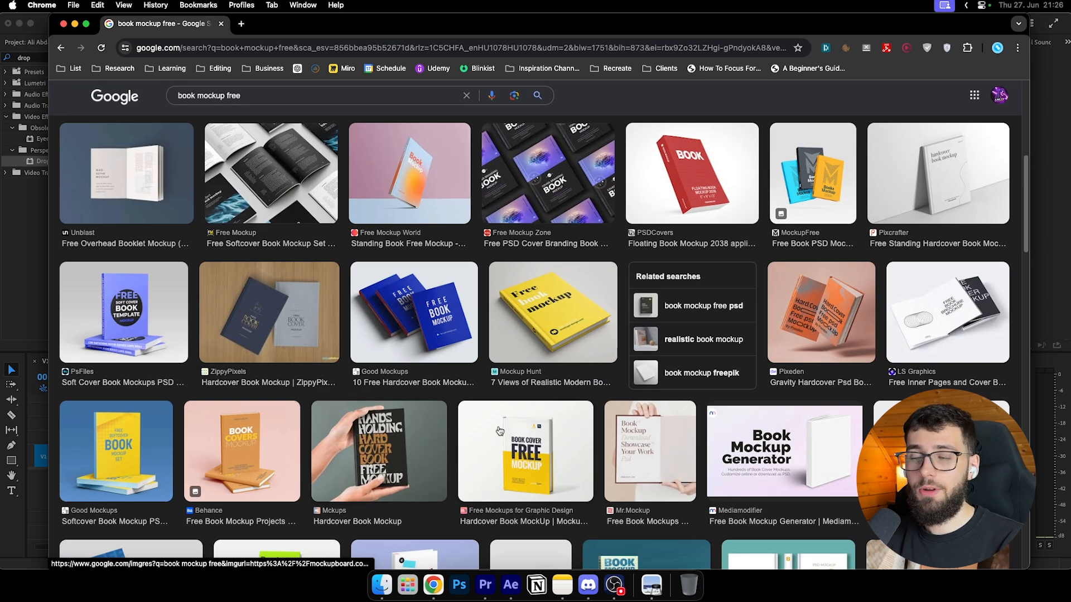
{"action": "scroll", "coordinate": [501, 432], "scroll_direction": "down", "scroll_amount": 3}
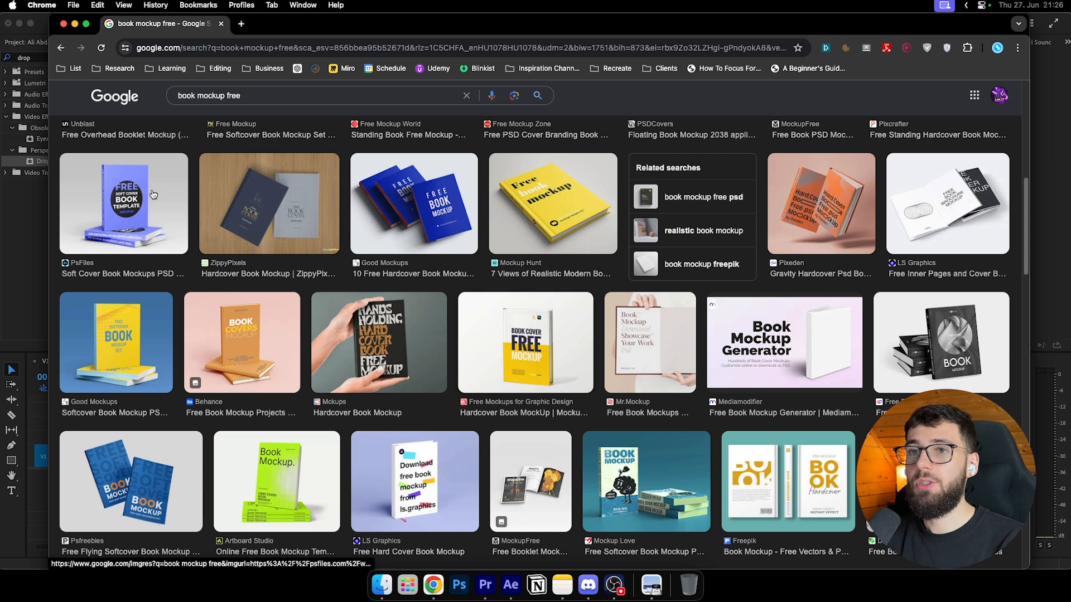
Step: Open the MockupBoard page of the yellow and white hardcover book mockup and start its free download
{"action": "left_click", "coordinate": [567, 363]}
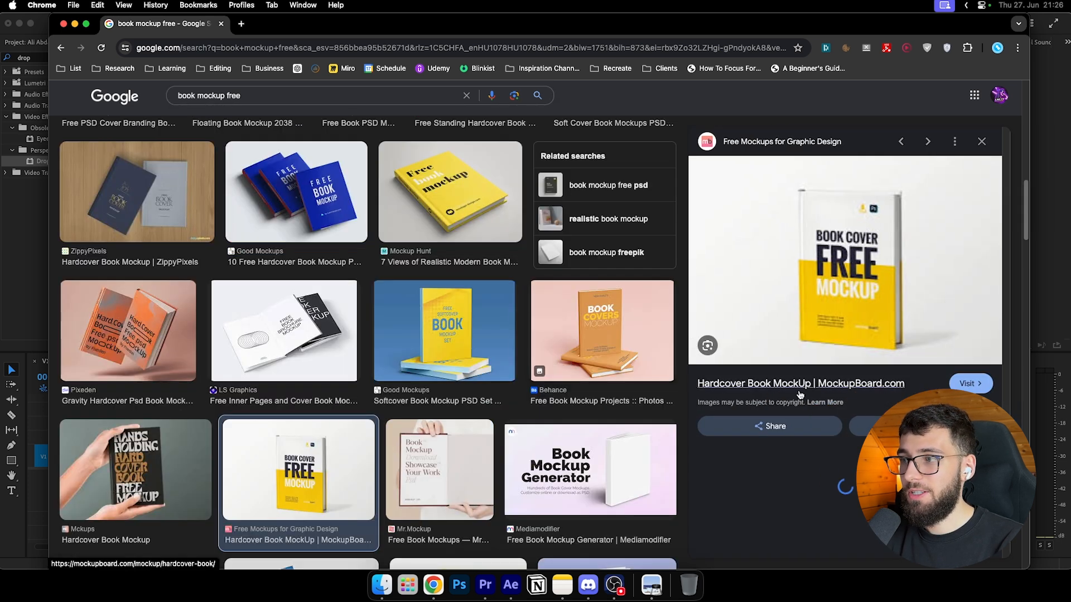
{"action": "left_click", "coordinate": [805, 383]}
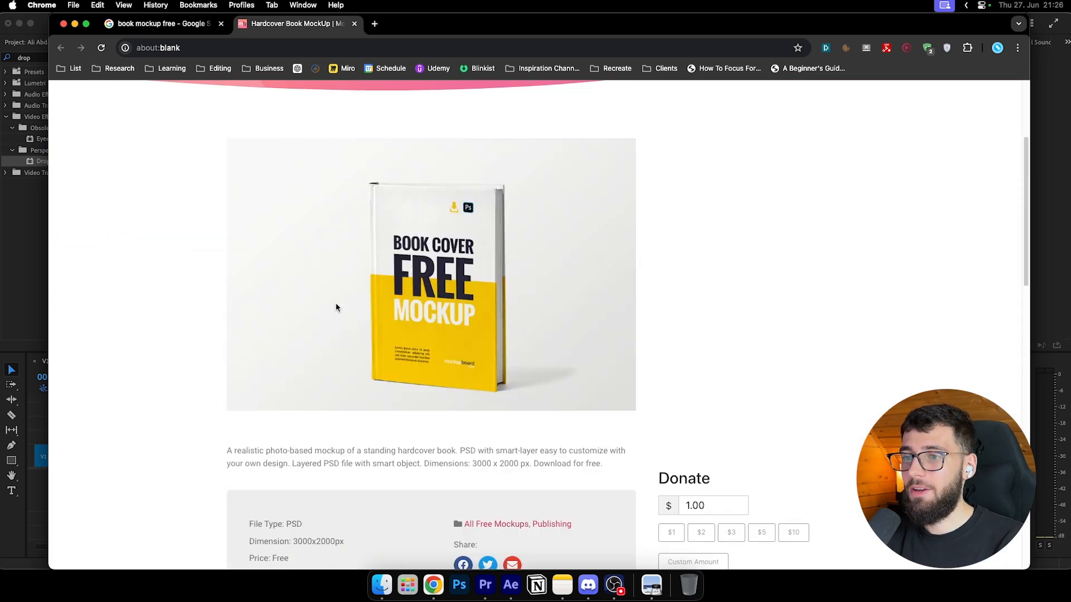
{"action": "scroll", "coordinate": [346, 310], "scroll_direction": "down", "scroll_amount": 4}
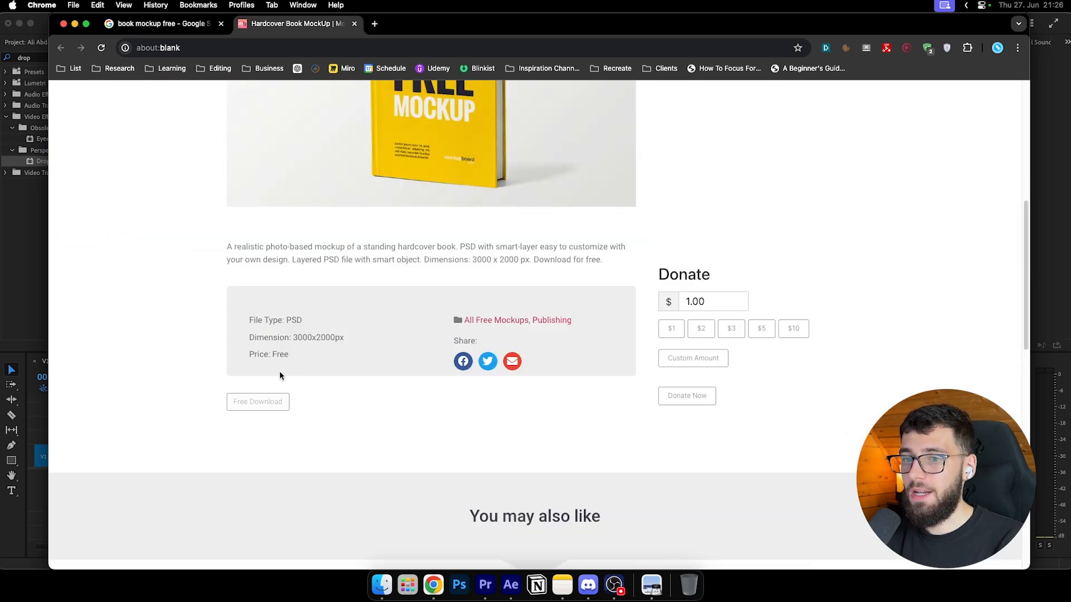
{"action": "left_click", "coordinate": [250, 402]}
{"action": "left_click", "coordinate": [814, 388]}
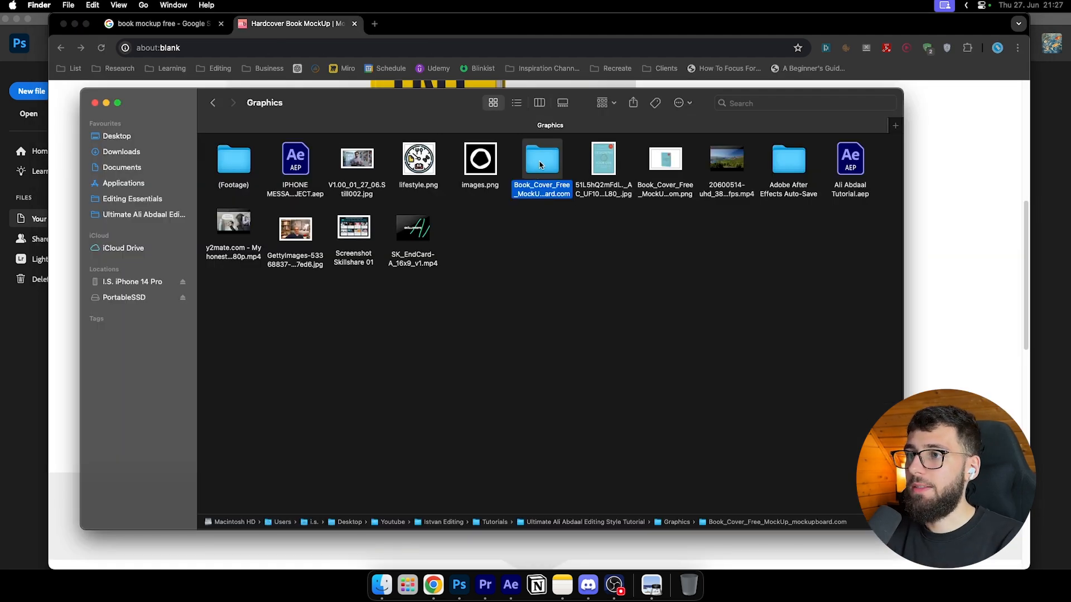
Step: Open Book_Cover_Free_MockUp_mockupboard.com.psd from its folder inside Graphics and bring Photoshop to the front
{"action": "double_click", "coordinate": [538, 163]}
{"action": "left_click", "coordinate": [299, 191]}
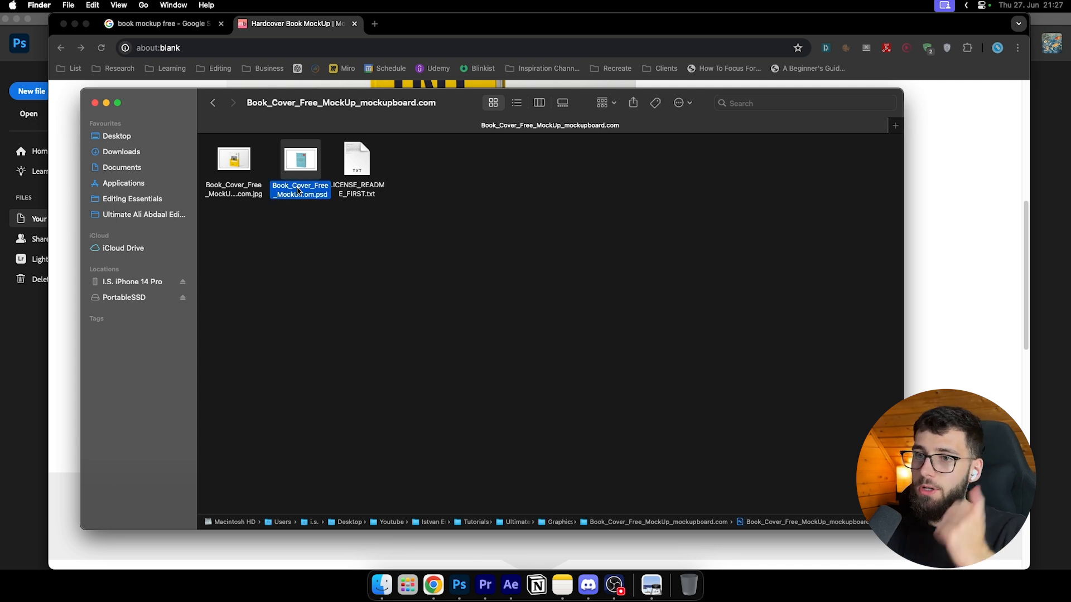
{"action": "left_click", "coordinate": [296, 189]}
{"action": "left_click", "coordinate": [307, 217]}
{"action": "left_click", "coordinate": [303, 186]}
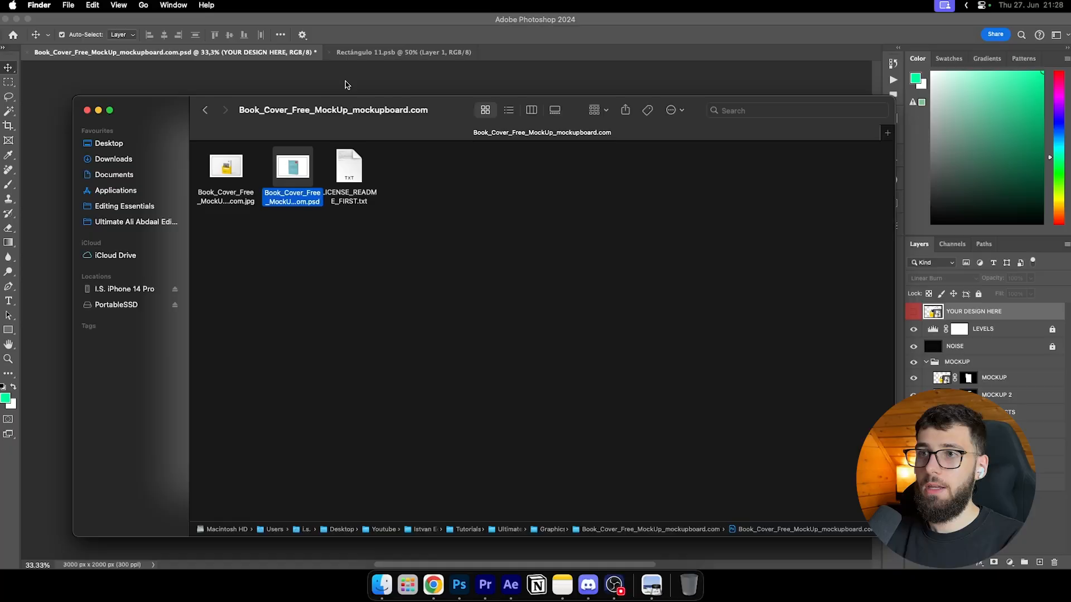
{"action": "left_click", "coordinate": [345, 85]}
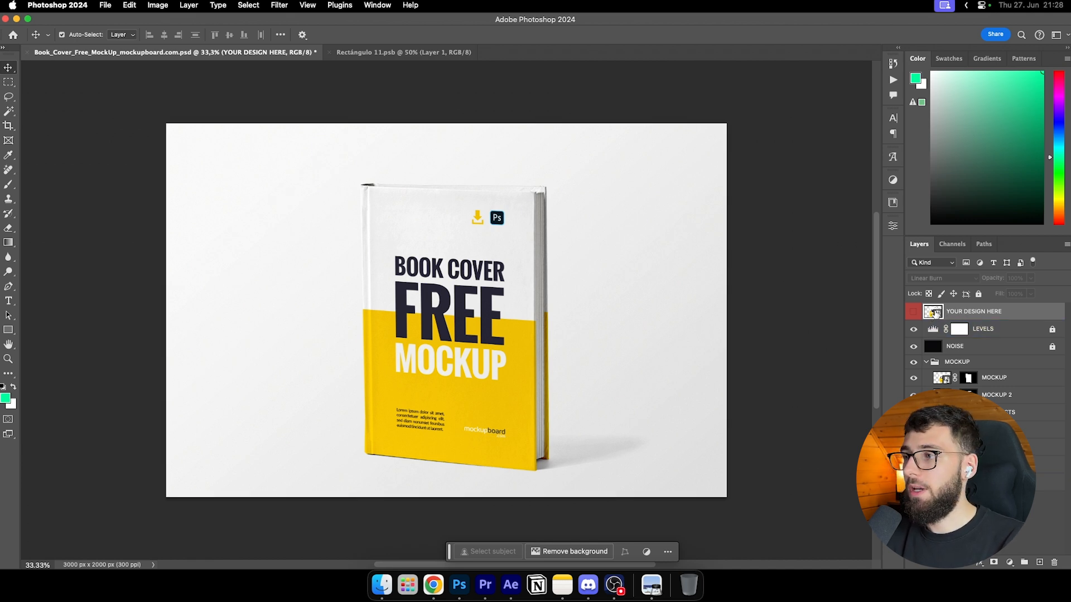
Step: Open the YOUR DESIGN HERE smart object, show the book cover image layer and Layer 1, and select all three layers
{"action": "double_click", "coordinate": [937, 314]}
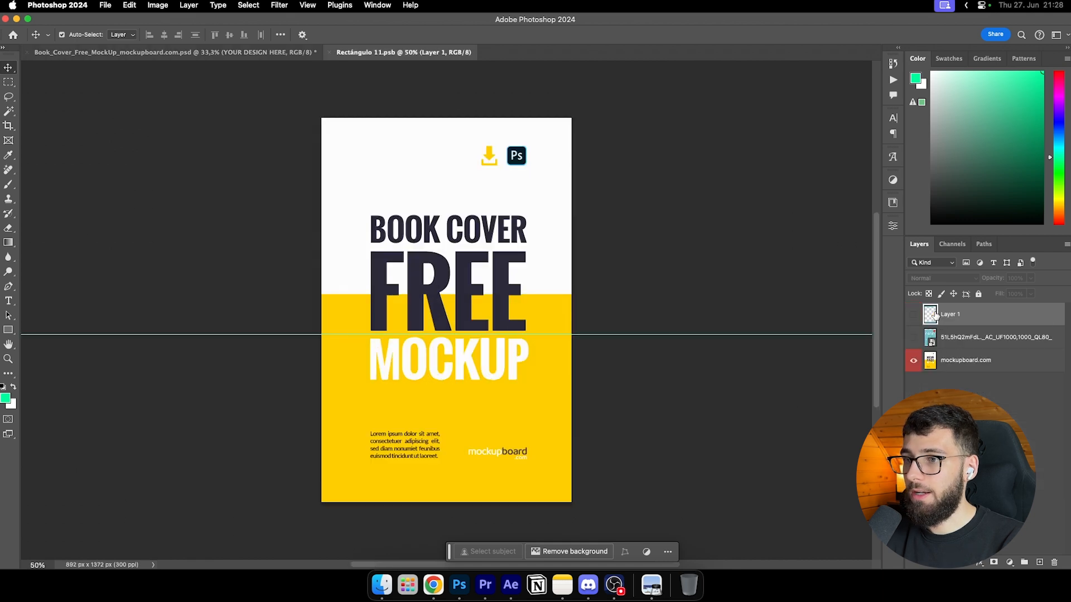
{"action": "left_click", "coordinate": [913, 338]}
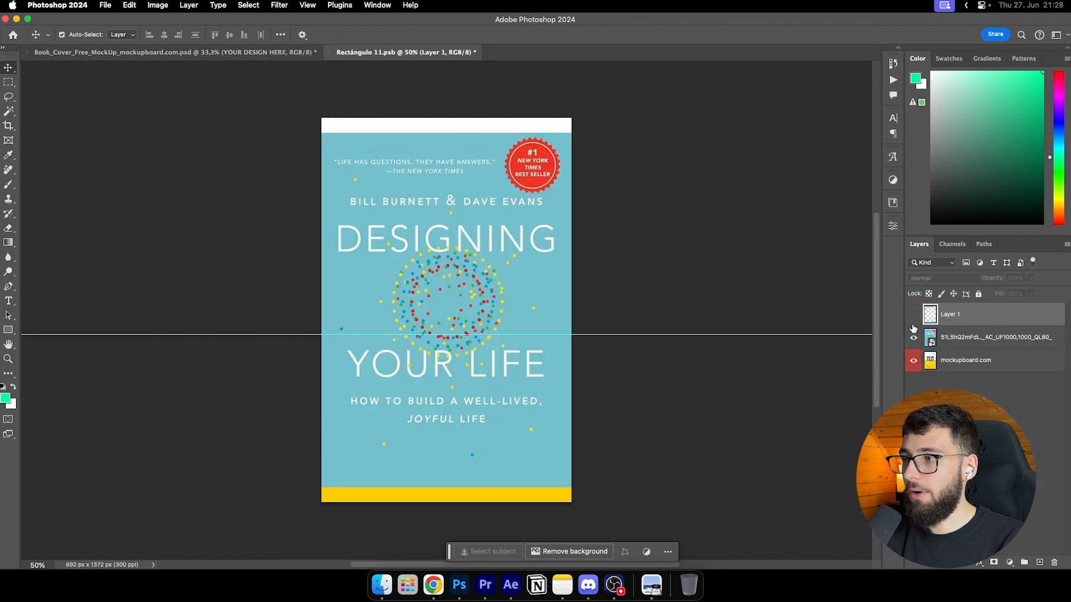
{"action": "left_click", "coordinate": [913, 317]}
{"action": "left_click", "coordinate": [914, 317]}
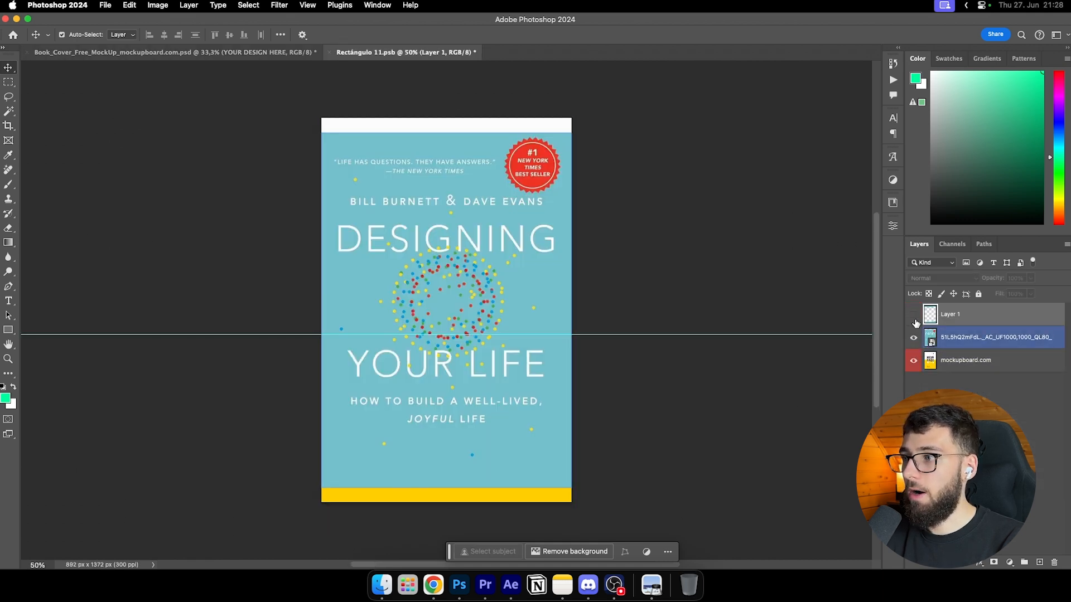
{"action": "left_click", "coordinate": [914, 317]}
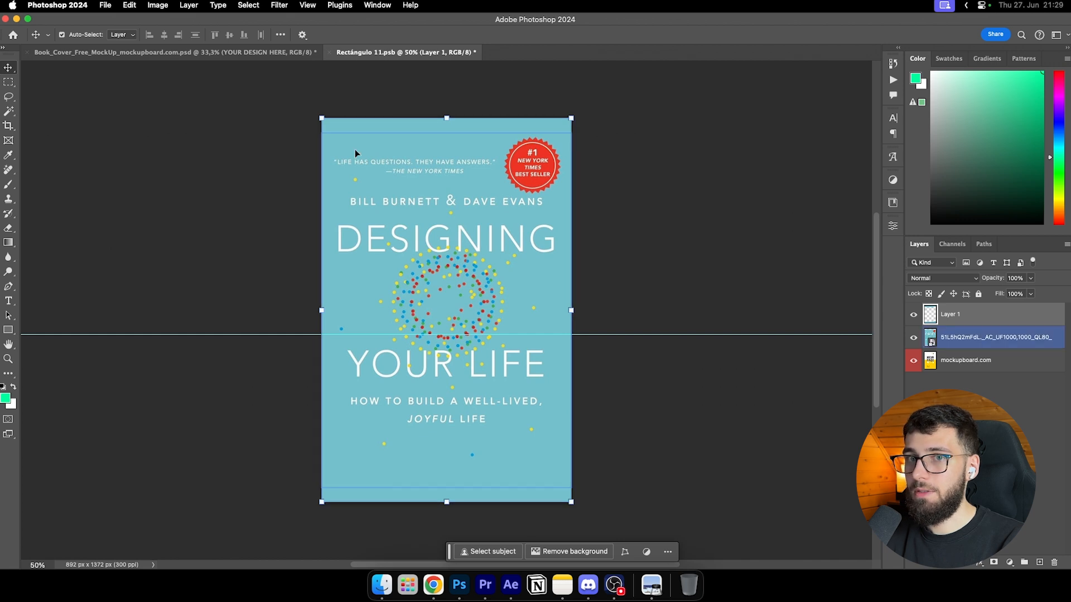
{"action": "left_click_drag", "start_coordinate": [617, 116], "coordinate": [252, 138]}
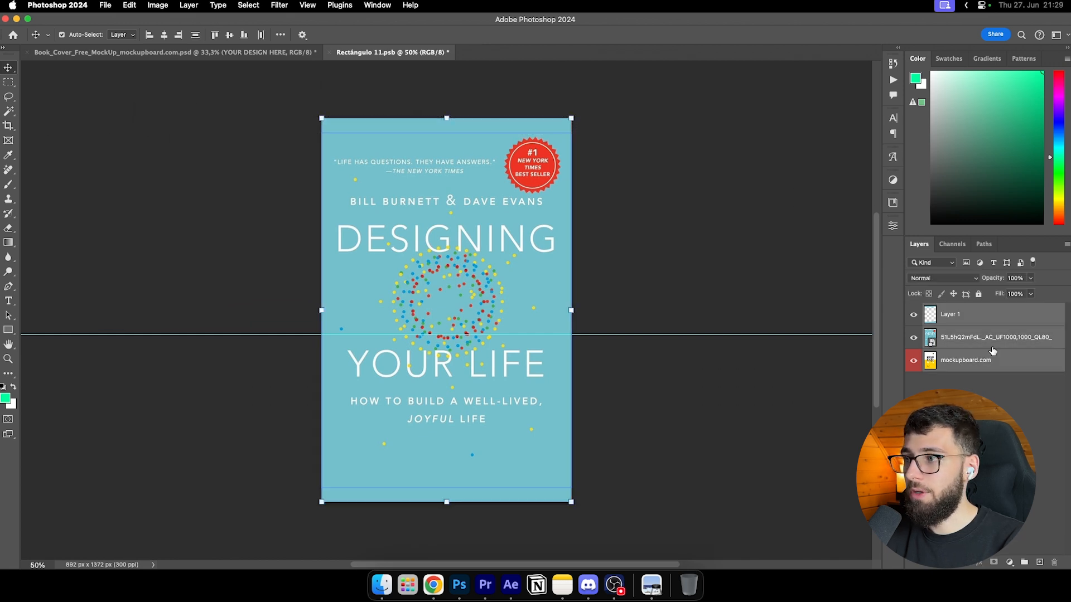
Step: Toggle Layer 1 off and on to compare the cover with and without its filled edges, and inspect the cover image layer
{"action": "left_click", "coordinate": [950, 343]}
{"action": "left_click", "coordinate": [914, 315]}
{"action": "left_click", "coordinate": [657, 192]}
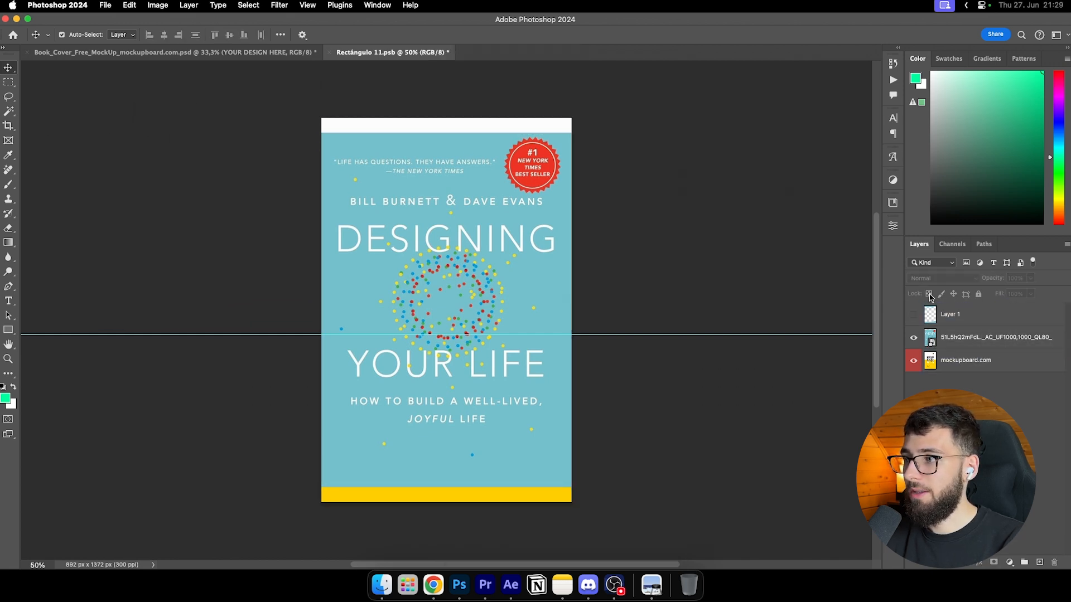
{"action": "left_click", "coordinate": [914, 316]}
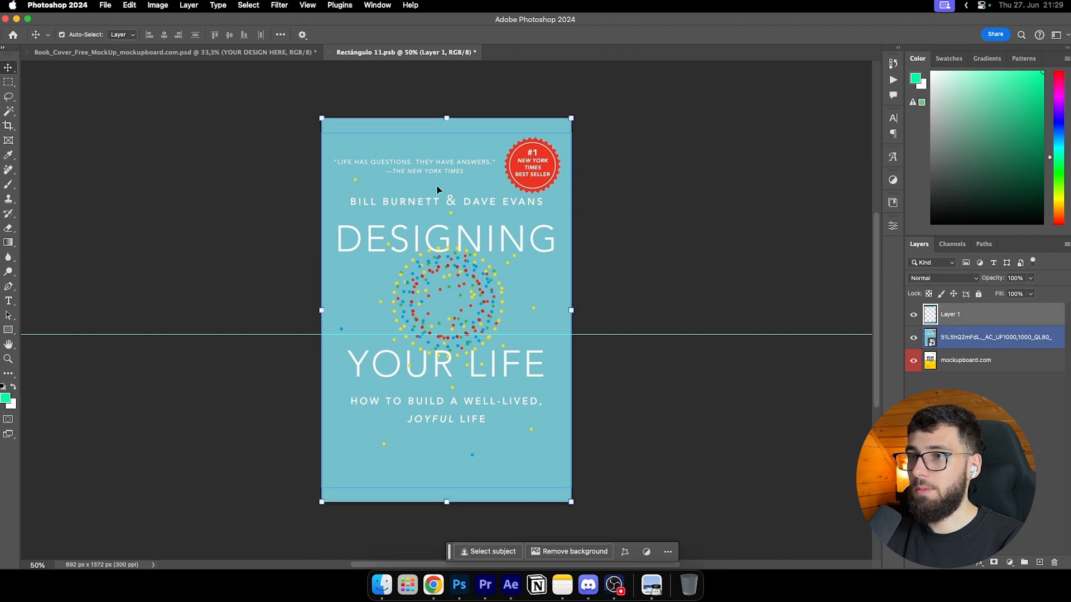
{"action": "left_click", "coordinate": [990, 344]}
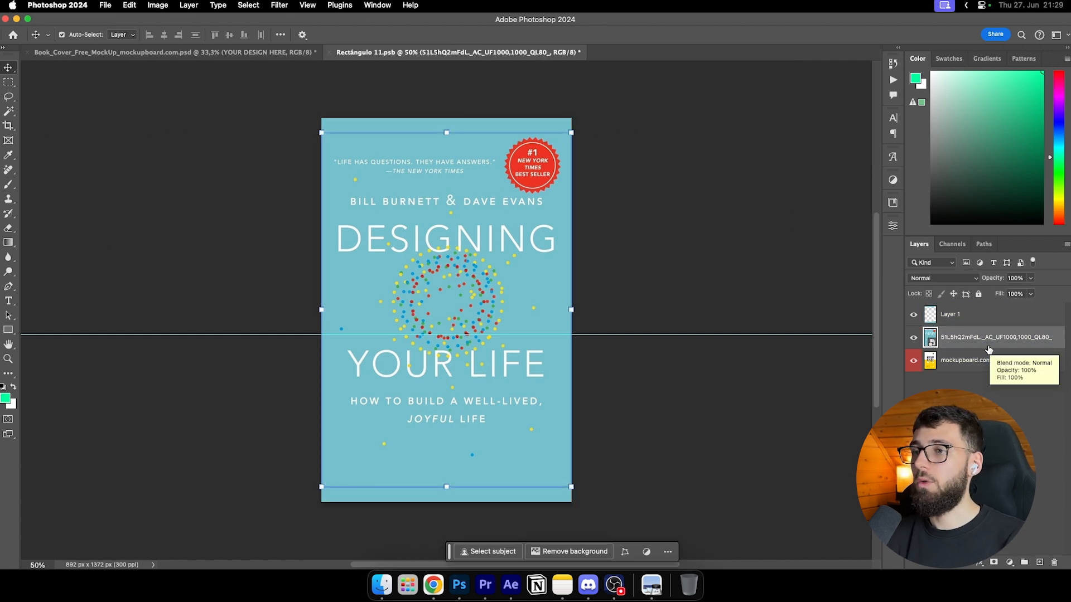
{"action": "left_click", "coordinate": [992, 387]}
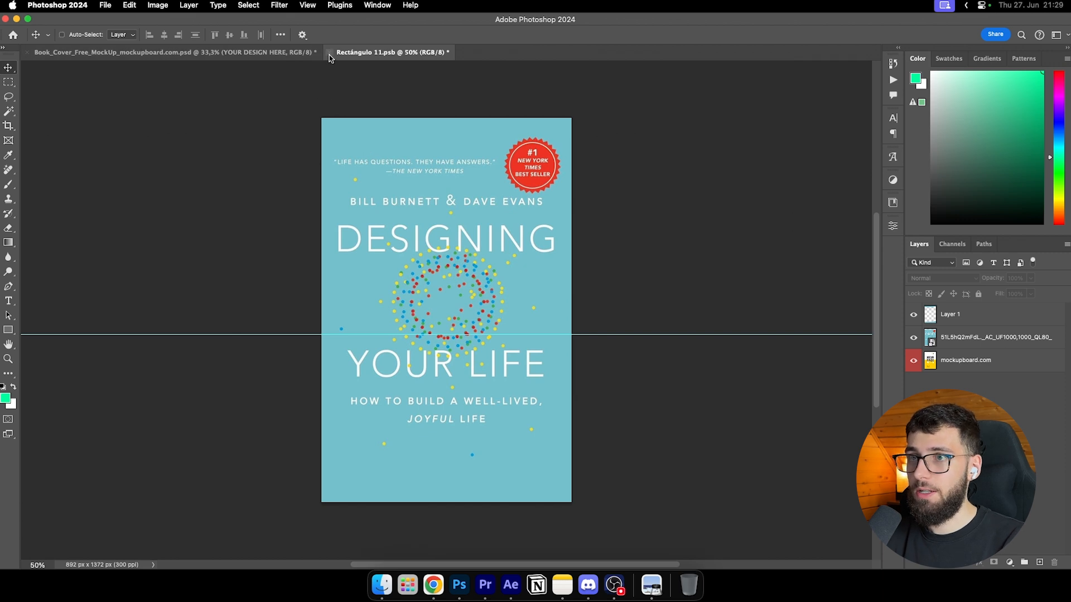
Step: Save and close the Rectángulo 11.psb smart object to update the cover on the book mockup
{"action": "key", "text": "super+s"}
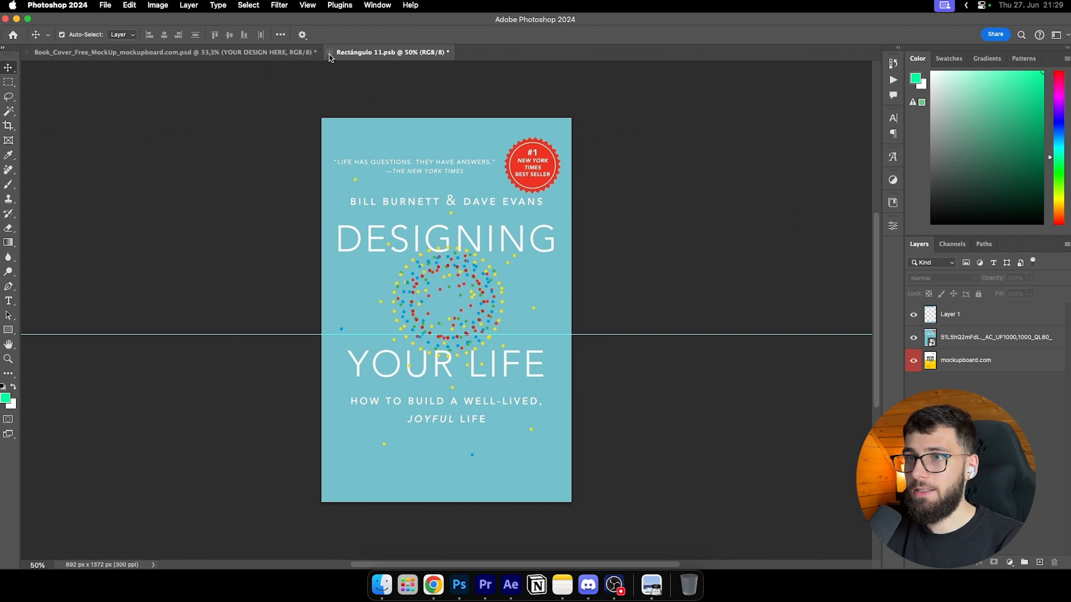
{"action": "left_click", "coordinate": [329, 54]}
{"action": "left_click", "coordinate": [529, 219]}
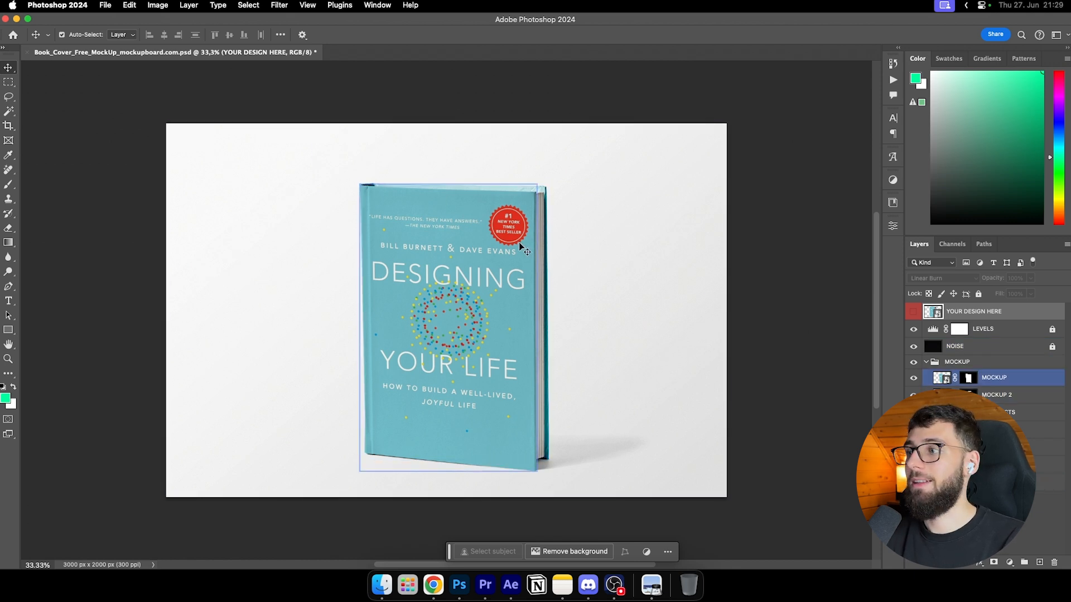
Step: Hide the BACKGROUND, SHADOW and NOISE layers so that only the book remains on transparency, keeping LEVELS visible
{"action": "left_click", "coordinate": [937, 362]}
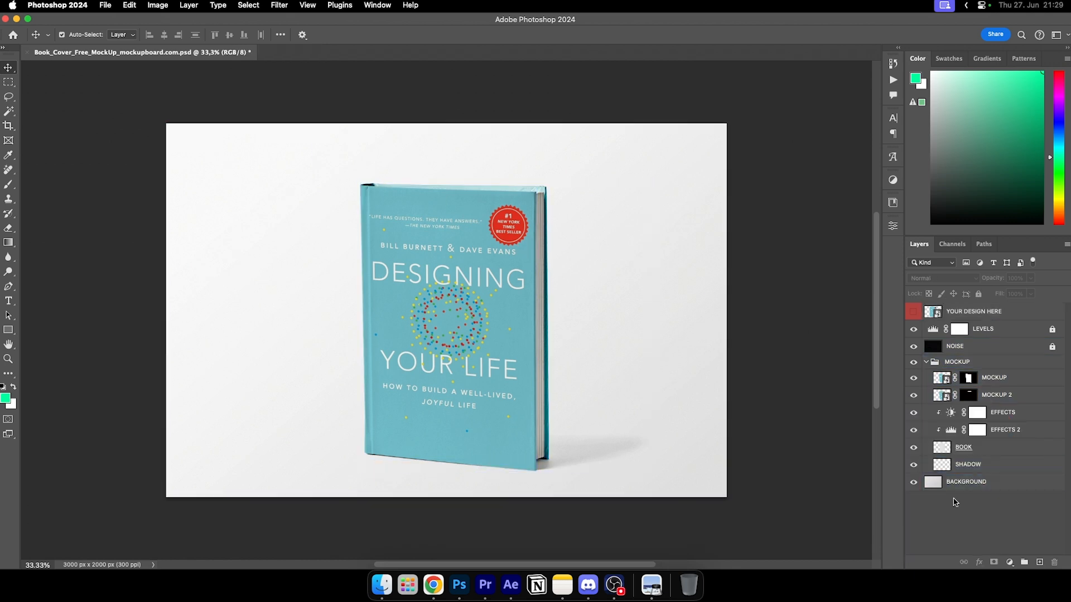
{"action": "left_click", "coordinate": [913, 482]}
{"action": "left_click", "coordinate": [914, 465]}
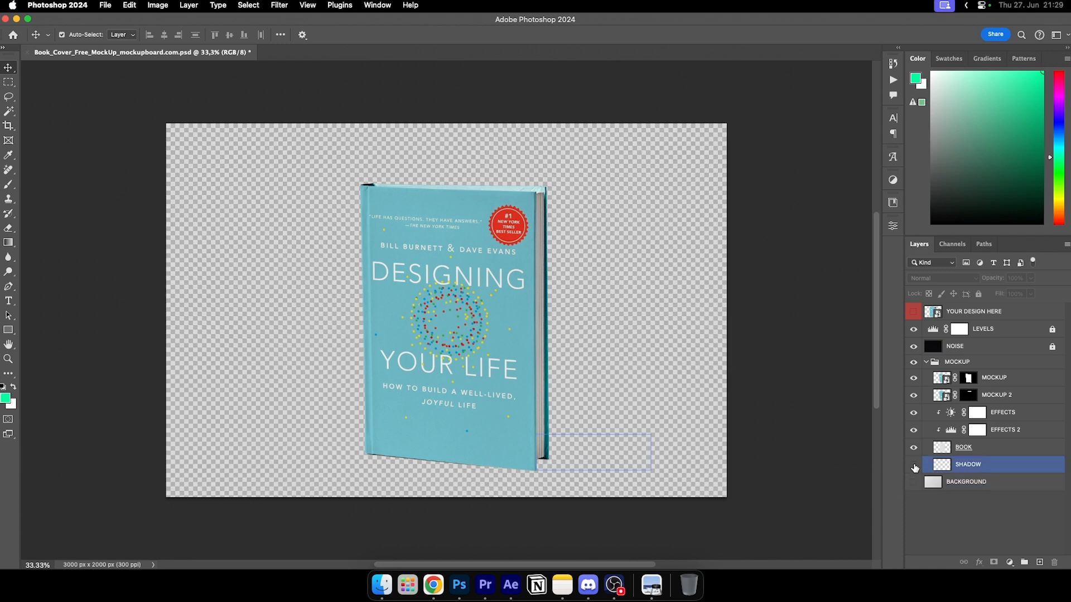
{"action": "left_click", "coordinate": [913, 330]}
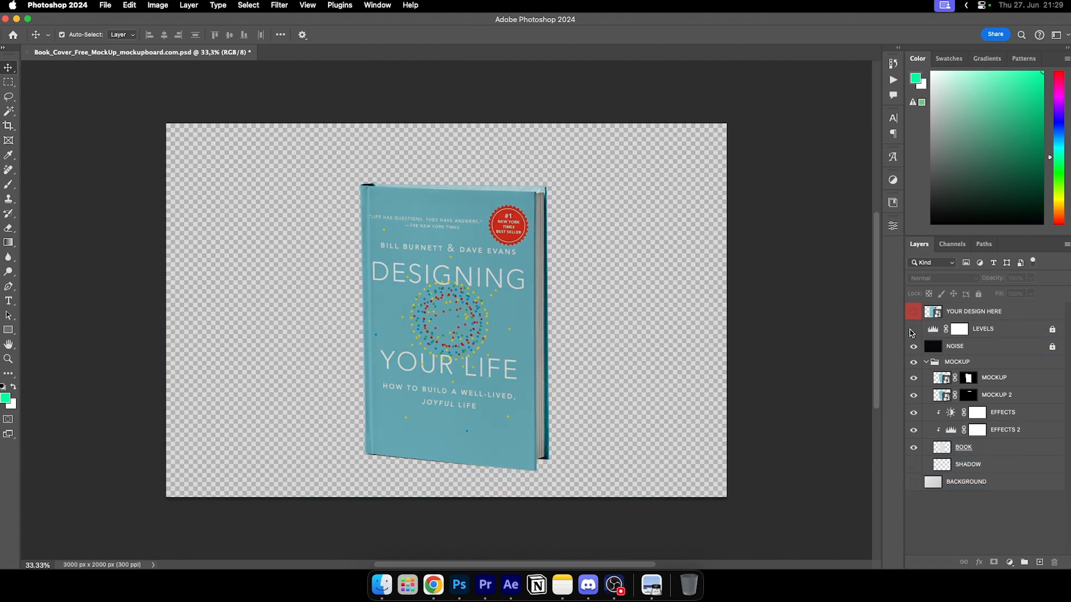
{"action": "left_click", "coordinate": [914, 330]}
{"action": "left_click", "coordinate": [914, 346]}
{"action": "left_click", "coordinate": [914, 347]}
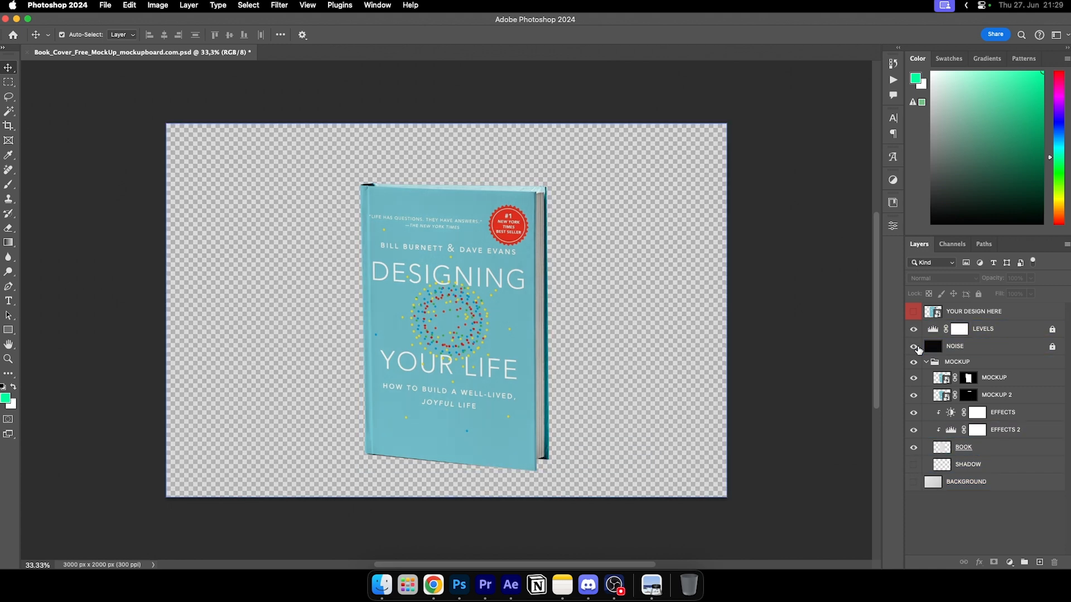
{"action": "left_click", "coordinate": [914, 347]}
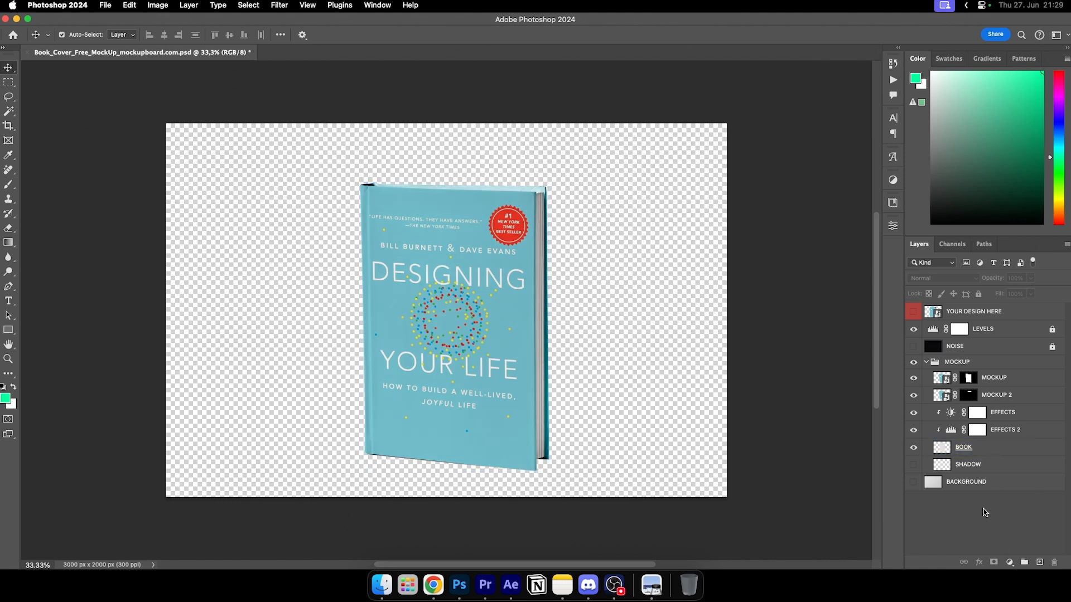
Step: Save the mockup as a Photoshop file named MOCKUP BOOK 01 in the project's Graphics folder
{"action": "left_click", "coordinate": [108, 7]}
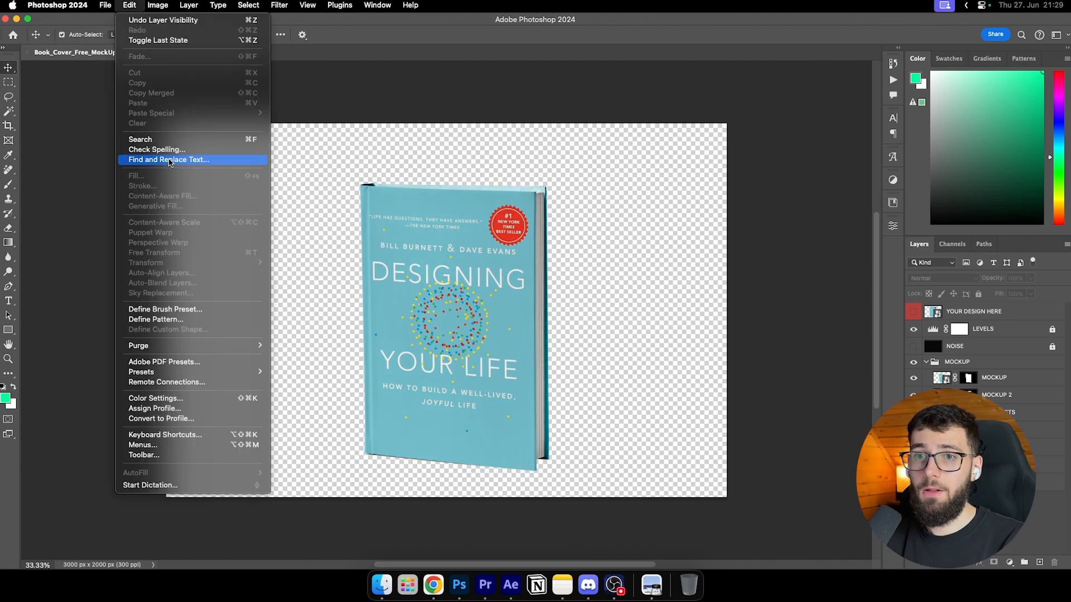
{"action": "left_click", "coordinate": [127, 128]}
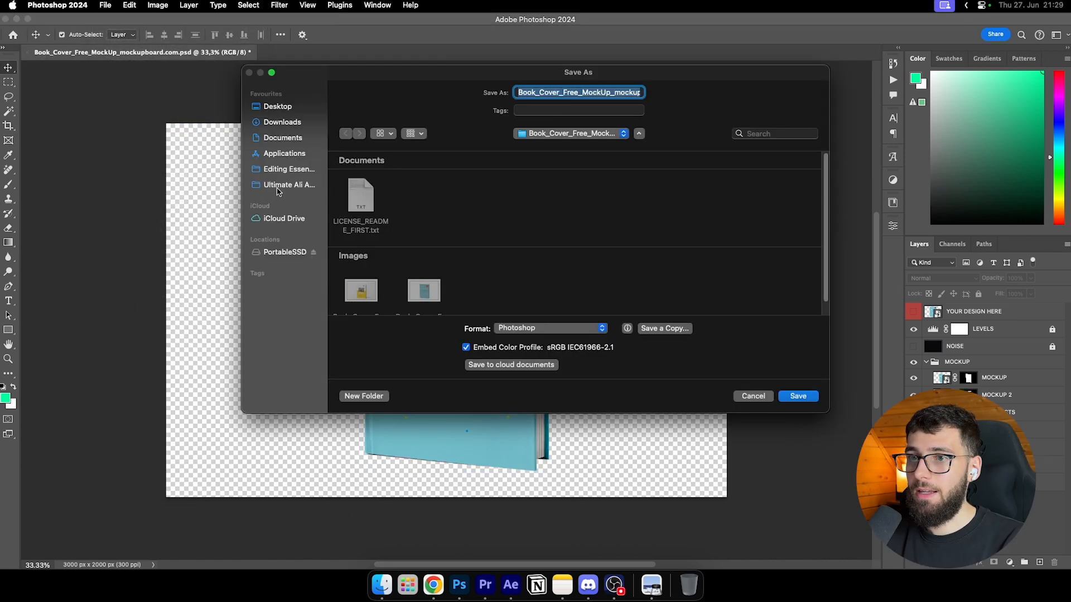
{"action": "left_click", "coordinate": [277, 186]}
{"action": "double_click", "coordinate": [435, 203]}
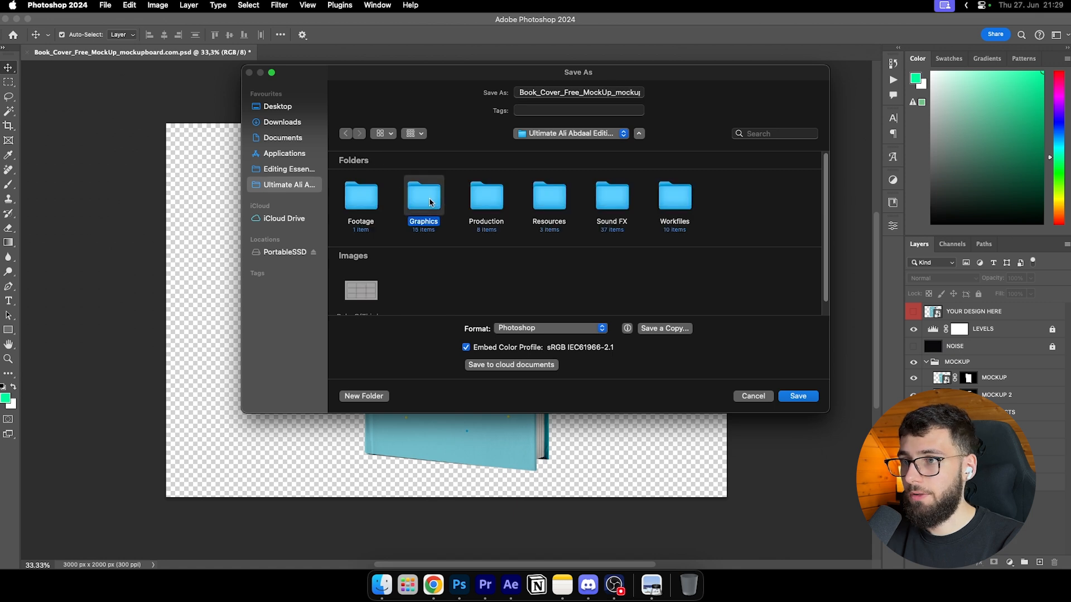
{"action": "scroll", "coordinate": [471, 284], "scroll_direction": "down", "scroll_amount": 2}
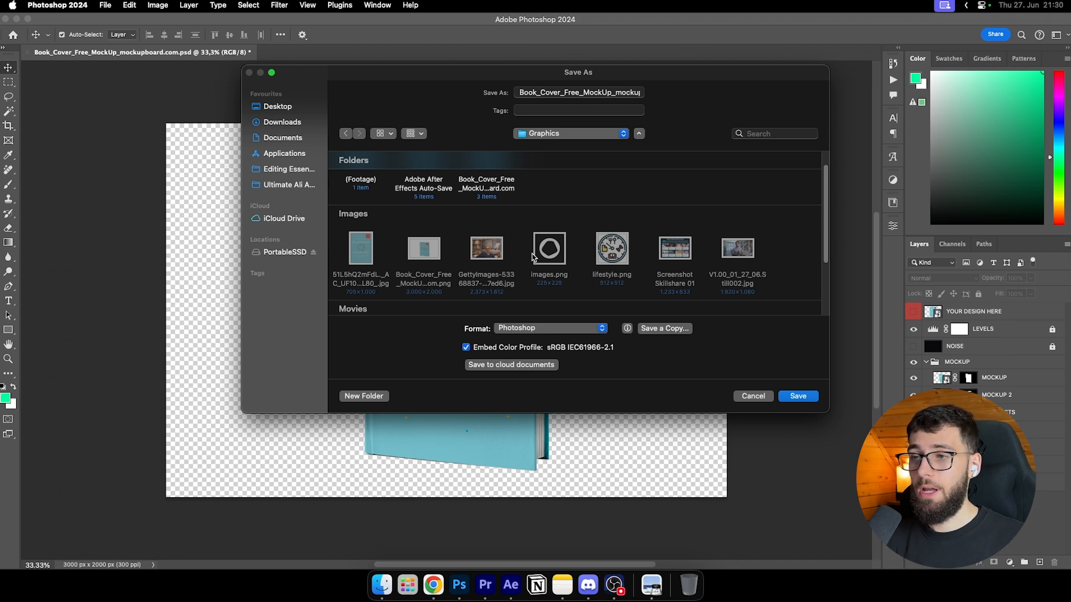
{"action": "scroll", "coordinate": [529, 255], "scroll_direction": "up", "scroll_amount": 2}
{"action": "left_click", "coordinate": [580, 93]}
{"action": "left_click", "coordinate": [605, 93]}
{"action": "left_click_drag", "start_coordinate": [621, 93], "coordinate": [432, 93]}
{"action": "key", "text": "super+a"}
{"action": "type", "text": "MOCKUP BOOK"}
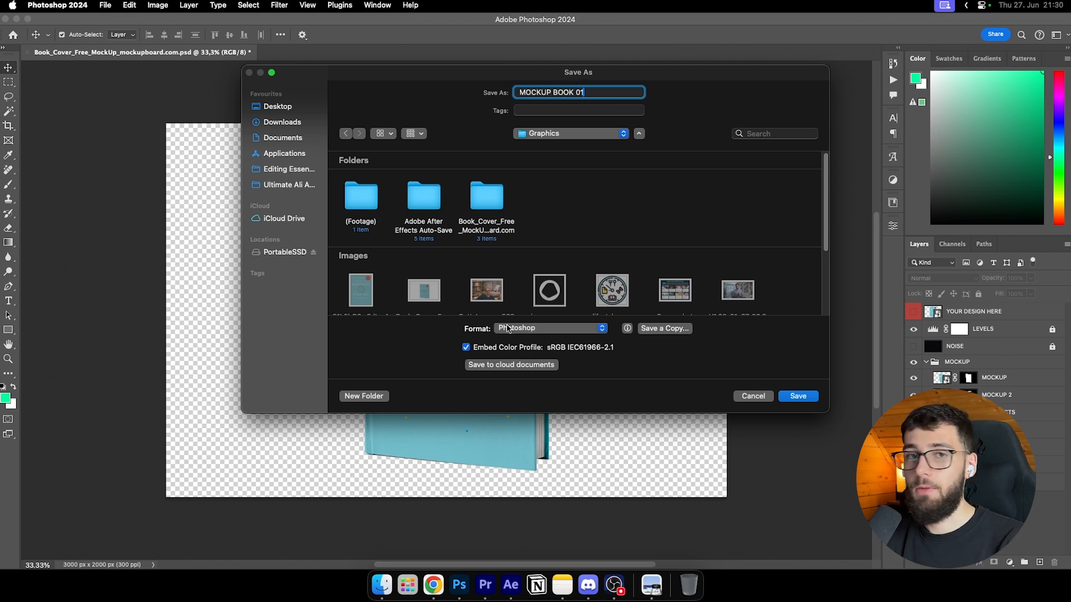
{"action": "left_click", "coordinate": [796, 396]}
{"action": "left_click", "coordinate": [670, 255]}
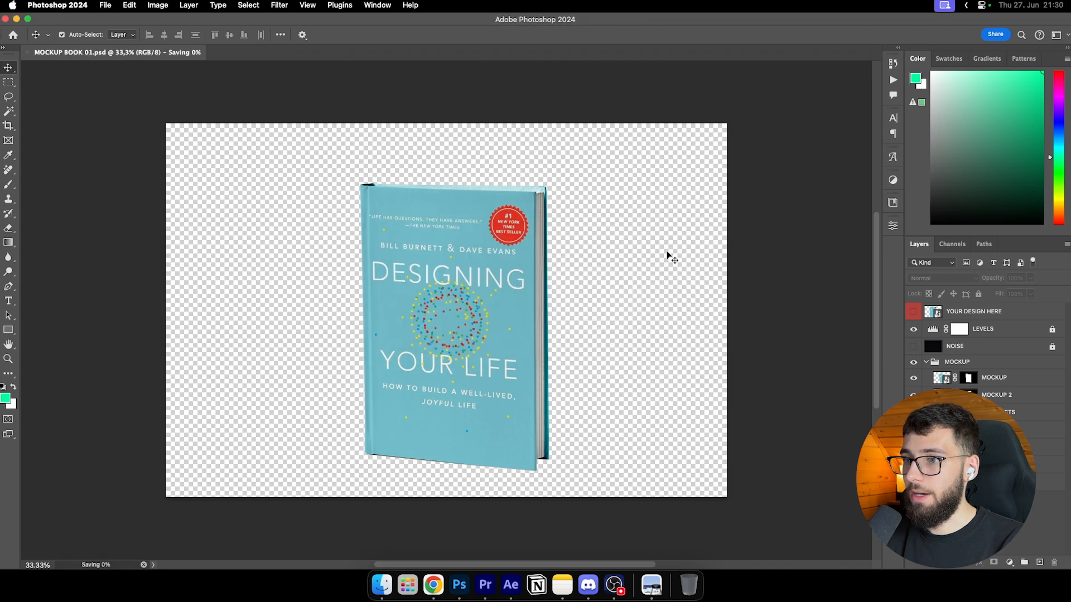
Step: Switch to After Effects and import MOCKUP BOOK 01.psd from Graphics into the book timeline as a composition with editable layer styles
{"action": "left_click", "coordinate": [512, 585]}
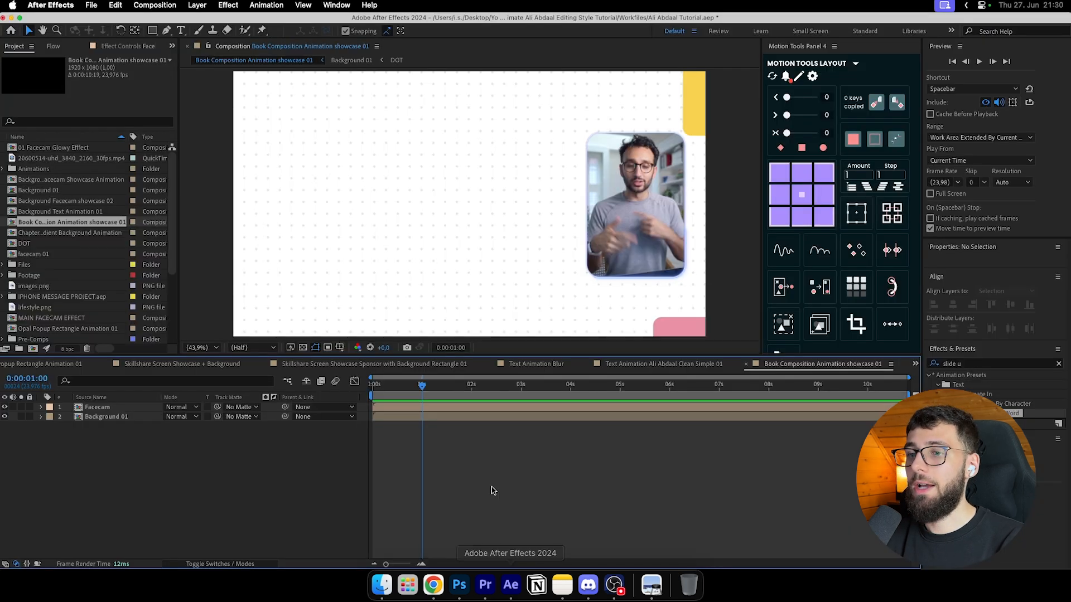
{"action": "left_click", "coordinate": [382, 585]}
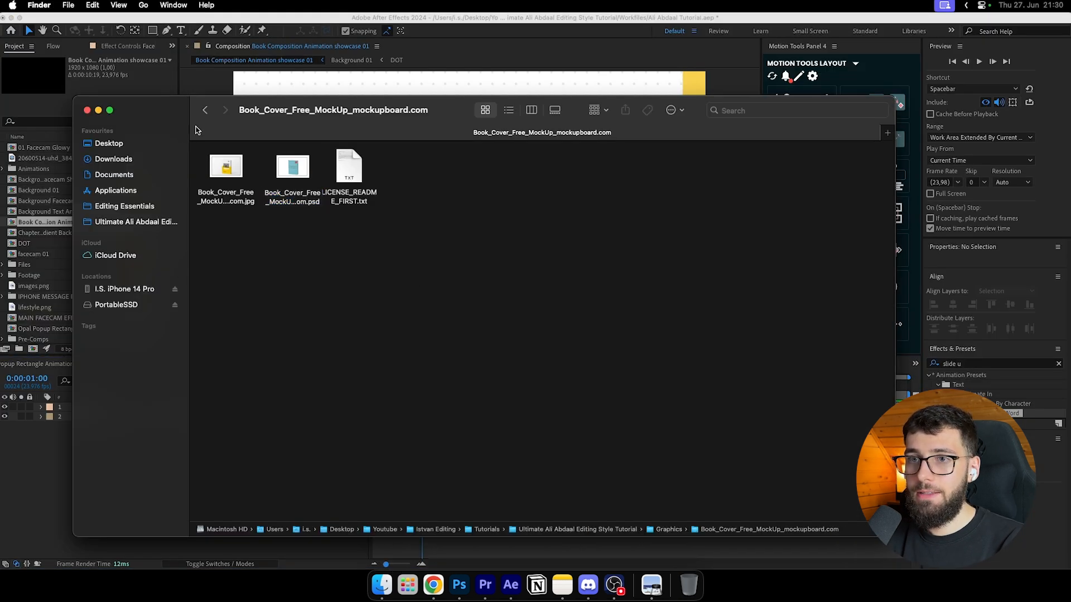
{"action": "left_click", "coordinate": [205, 110]}
{"action": "left_click", "coordinate": [446, 207]}
{"action": "left_click_drag", "start_coordinate": [446, 206], "coordinate": [478, 538]}
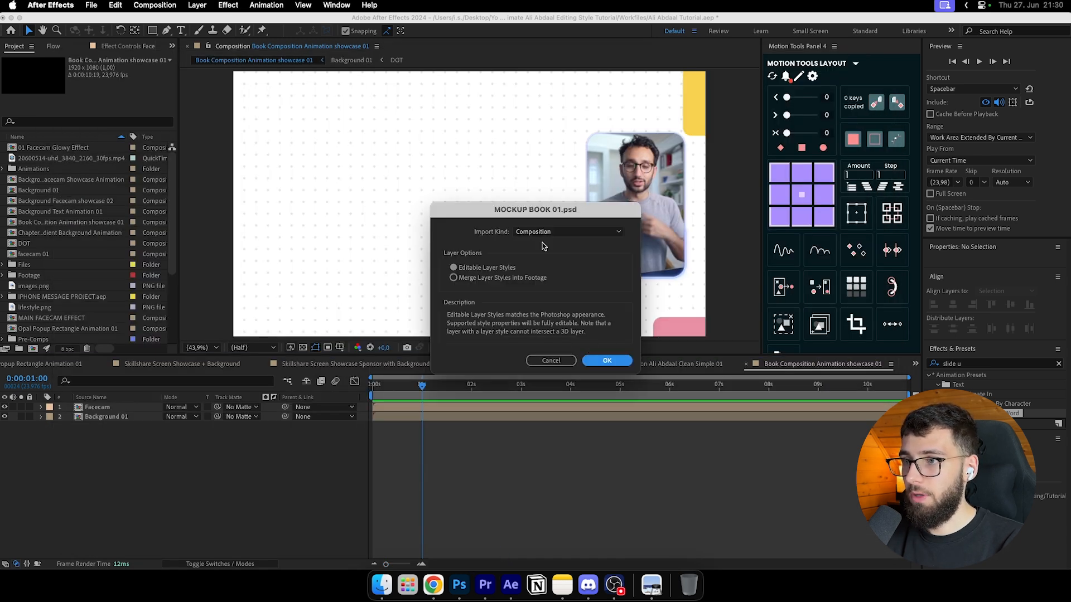
{"action": "left_click", "coordinate": [607, 362]}
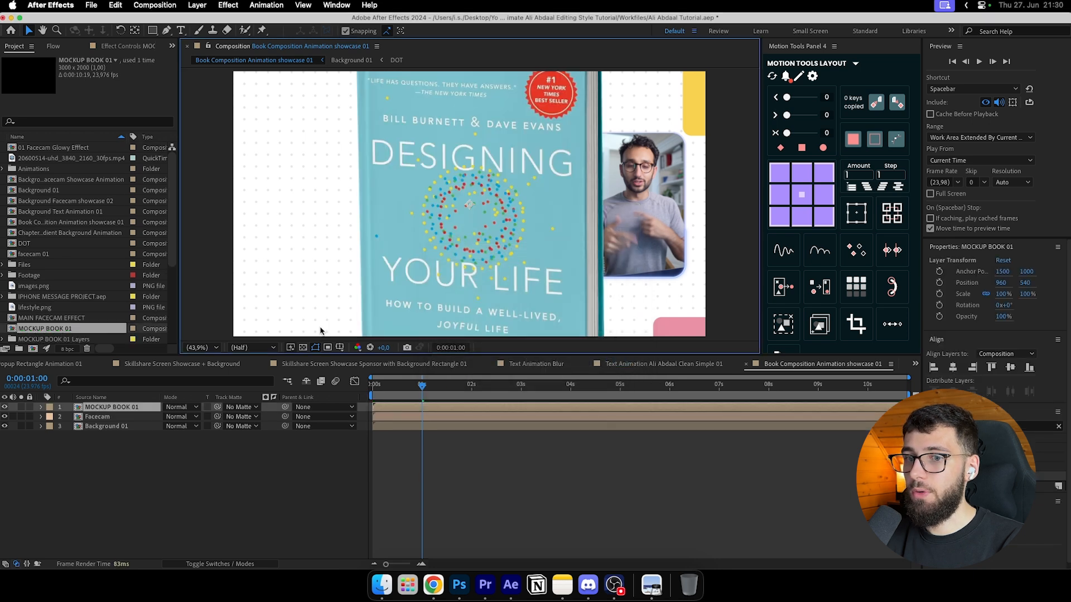
Step: Scale the MOCKUP BOOK 01 layer down to about 39% and position it in the empty area beside the facecam
{"action": "left_click_drag", "start_coordinate": [1004, 295], "coordinate": [976, 295]}
{"action": "left_click_drag", "start_coordinate": [471, 245], "coordinate": [416, 227]}
{"action": "left_click_drag", "start_coordinate": [1002, 295], "coordinate": [999, 294]}
{"action": "left_click_drag", "start_coordinate": [377, 209], "coordinate": [394, 219]}
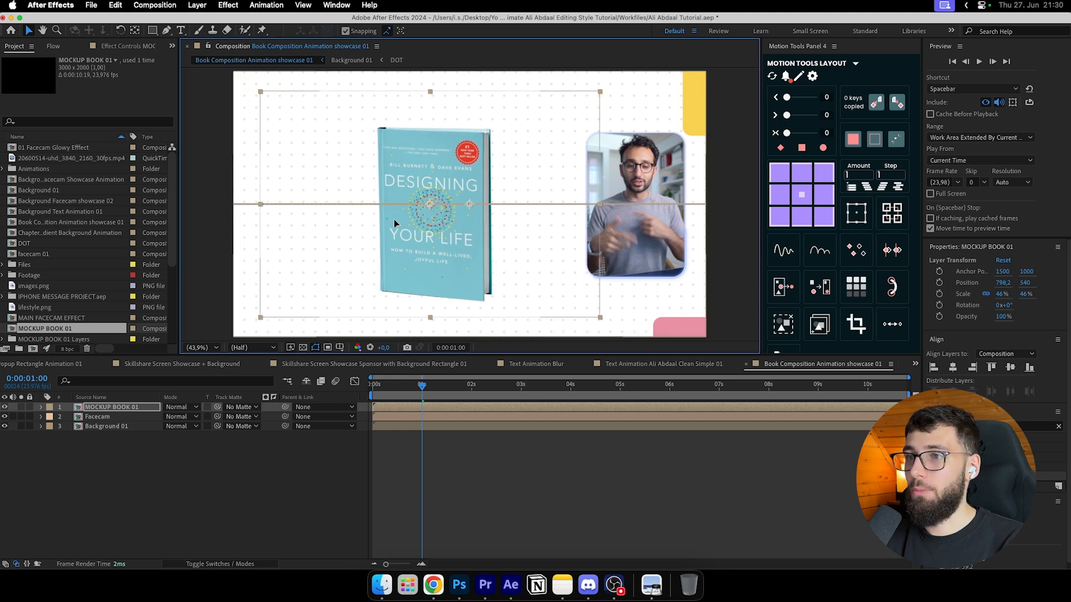
{"action": "left_click_drag", "start_coordinate": [998, 294], "coordinate": [994, 294]}
{"action": "left_click_drag", "start_coordinate": [397, 245], "coordinate": [392, 246]}
{"action": "left_click_drag", "start_coordinate": [1002, 295], "coordinate": [998, 295]}
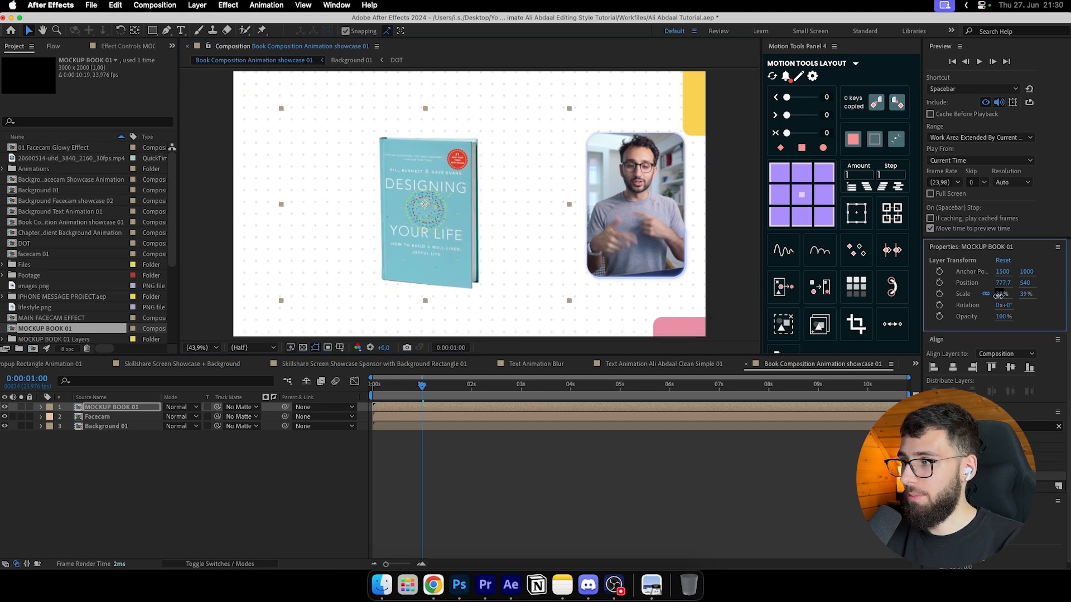
{"action": "left_click", "coordinate": [684, 459]}
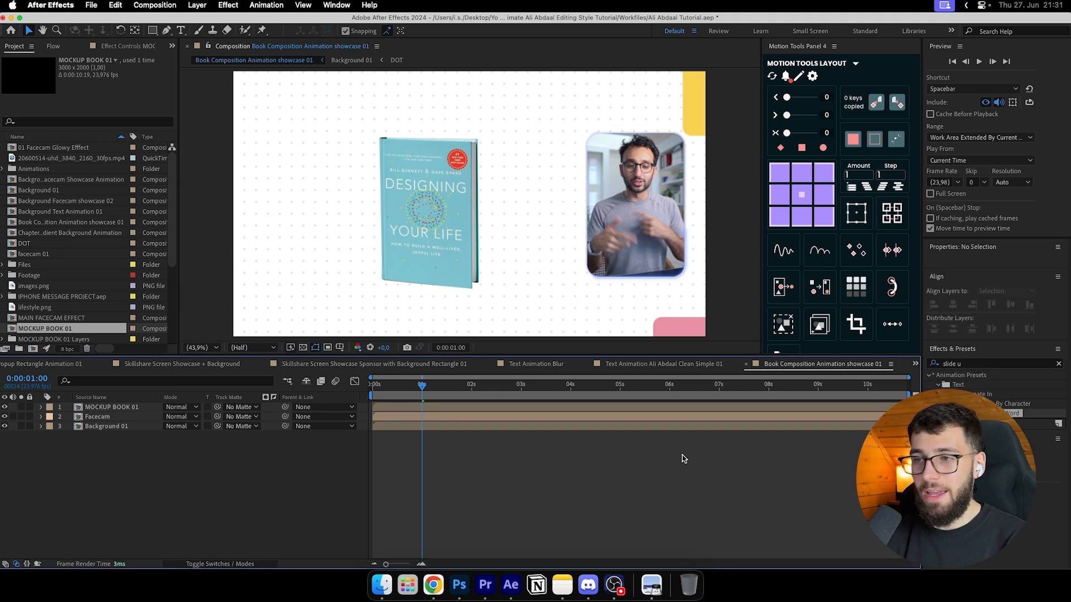
Step: Add the expression wiggle(1,20) to the Position of the MOCKUP BOOK 01 layer and scrub through the motion
{"action": "key", "text": "space"}
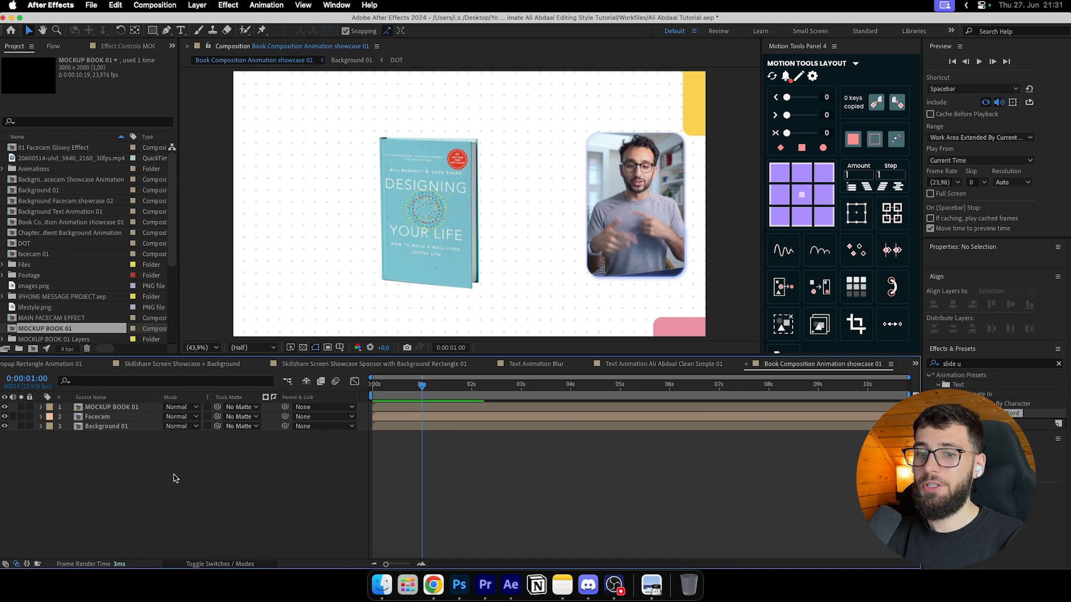
{"action": "left_click", "coordinate": [446, 407]}
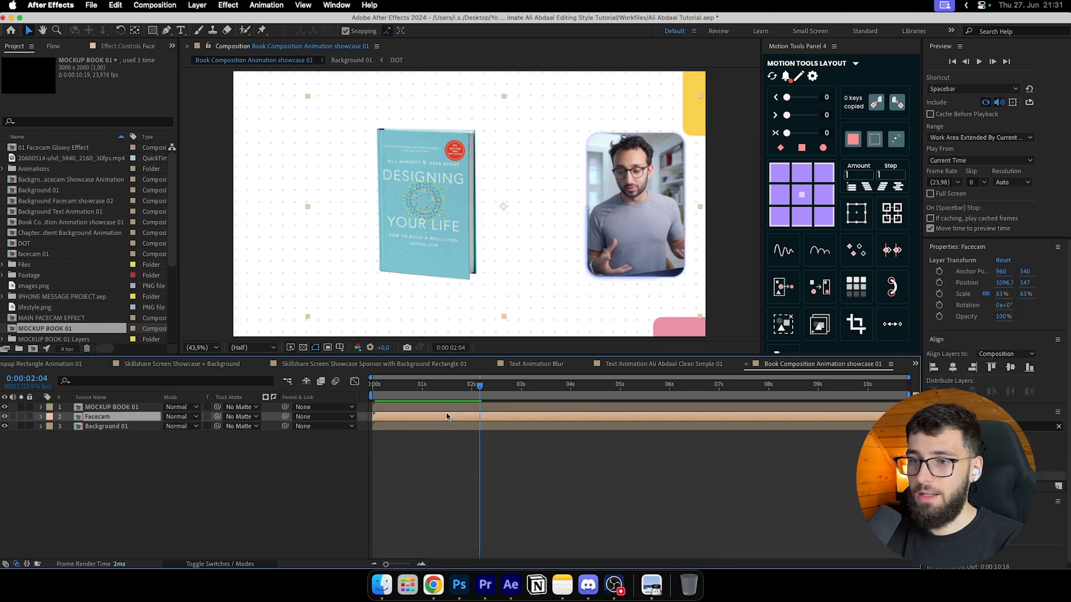
{"action": "key", "text": "p"}
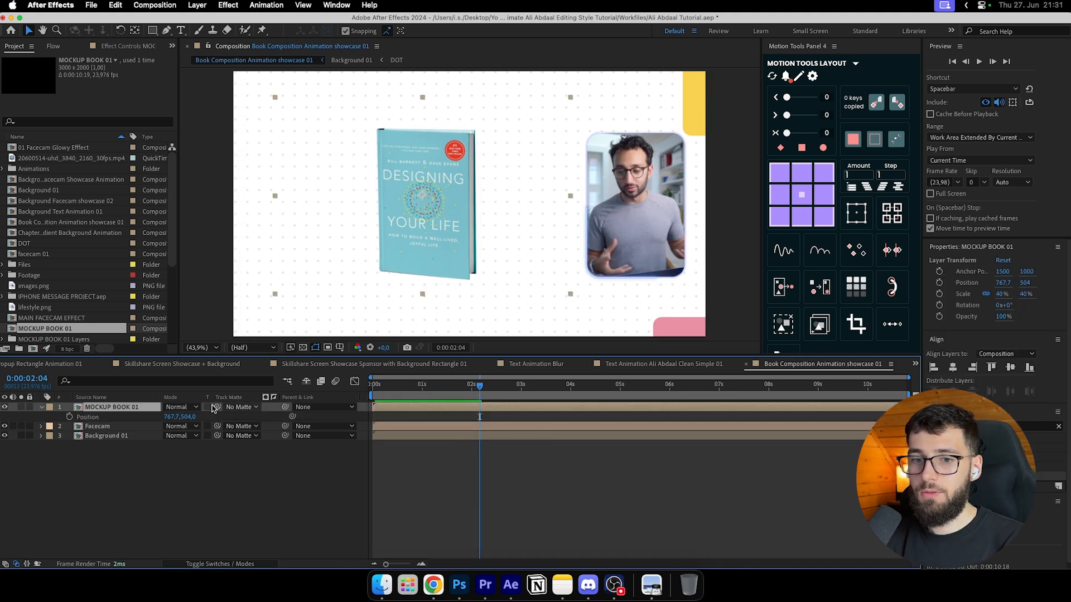
{"action": "left_click", "coordinate": [70, 416], "text": "alt"}
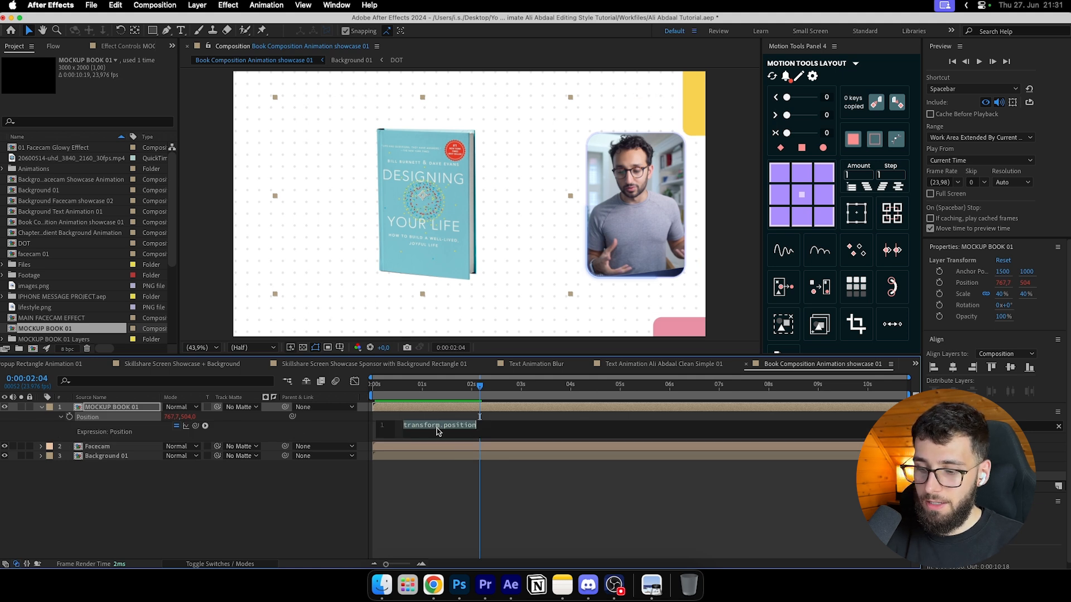
{"action": "type", "text": "wiggle"}
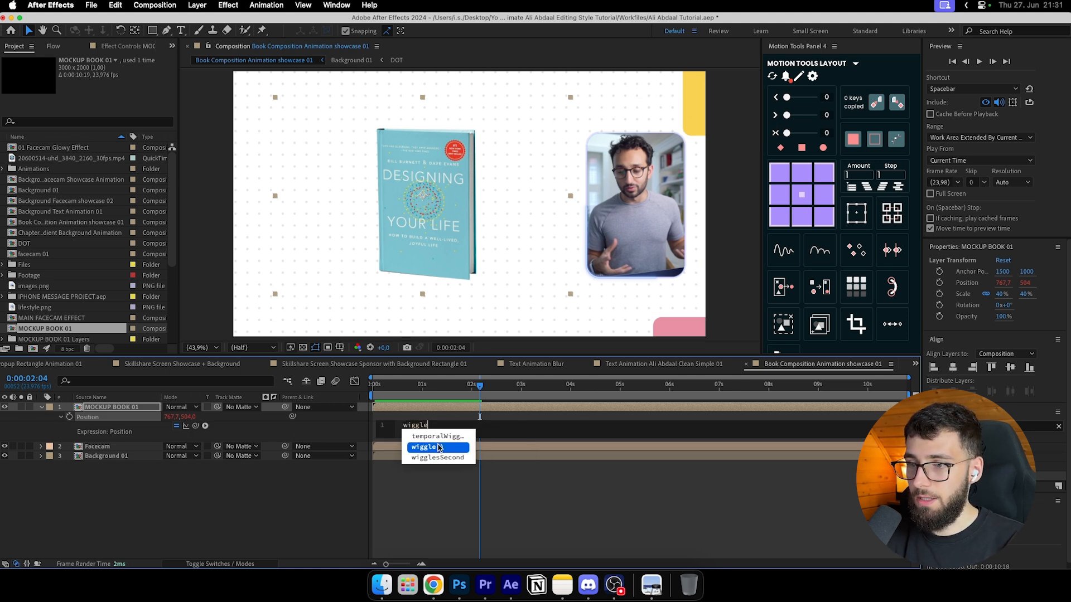
{"action": "left_click", "coordinate": [439, 447]}
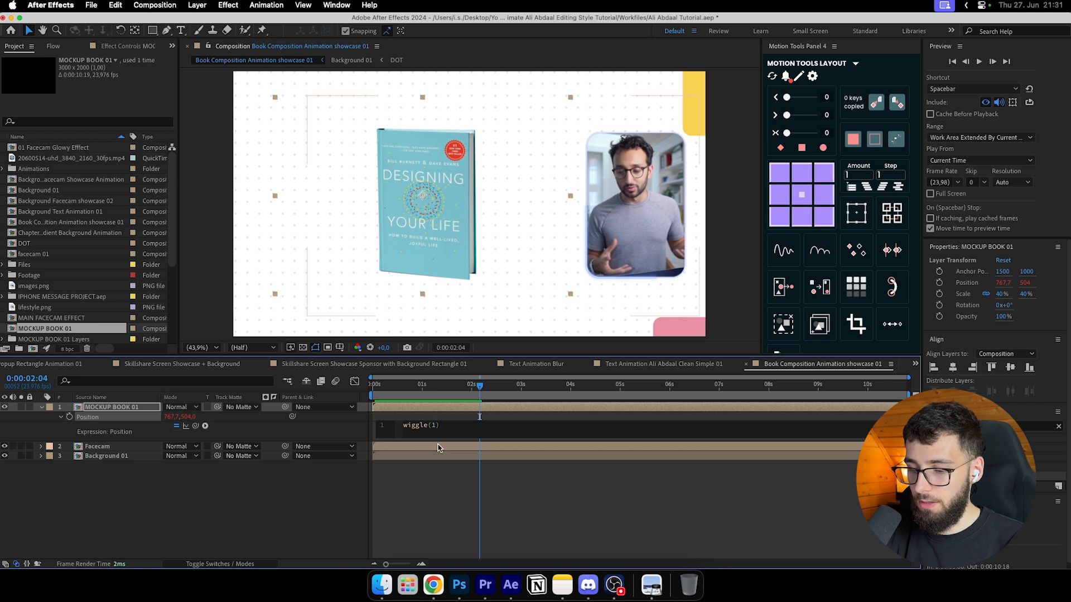
{"action": "left_click", "coordinate": [436, 503]}
{"action": "left_click_drag", "start_coordinate": [398, 383], "coordinate": [528, 391]}
{"action": "left_click_drag", "start_coordinate": [528, 391], "coordinate": [653, 392]}
Step: Apply a Drop Shadow effect to the MOCKUP BOOK 01 layer with 41% opacity, distance 7 and softness 44
{"action": "left_click", "coordinate": [976, 364]}
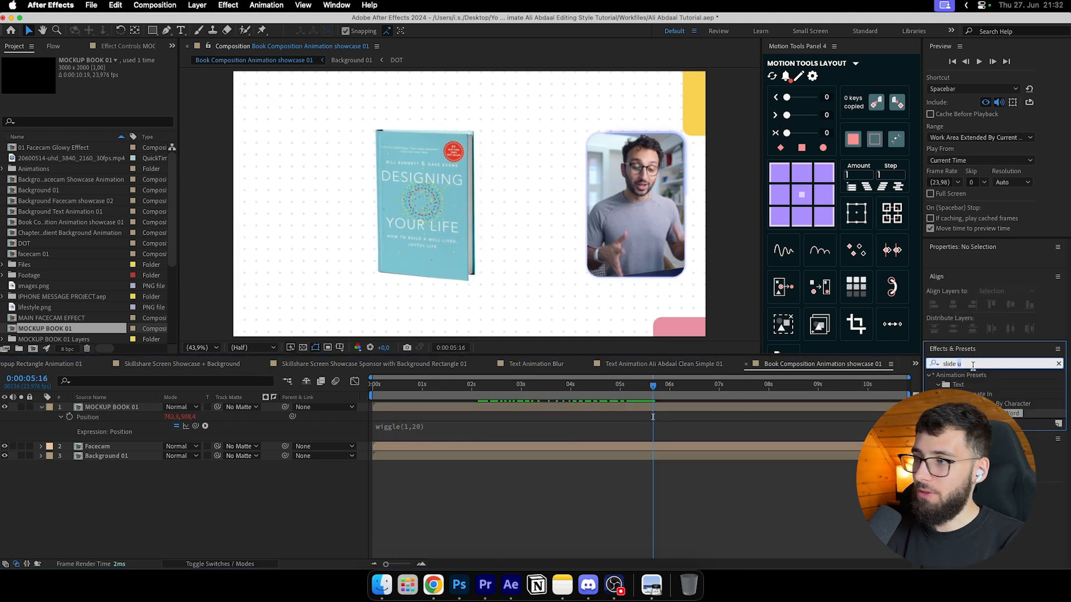
{"action": "key", "text": "super+a"}
{"action": "type", "text": "drfo"}
{"action": "key", "text": "BackSpace"}
{"action": "key", "text": "BackSpace"}
{"action": "type", "text": "o"}
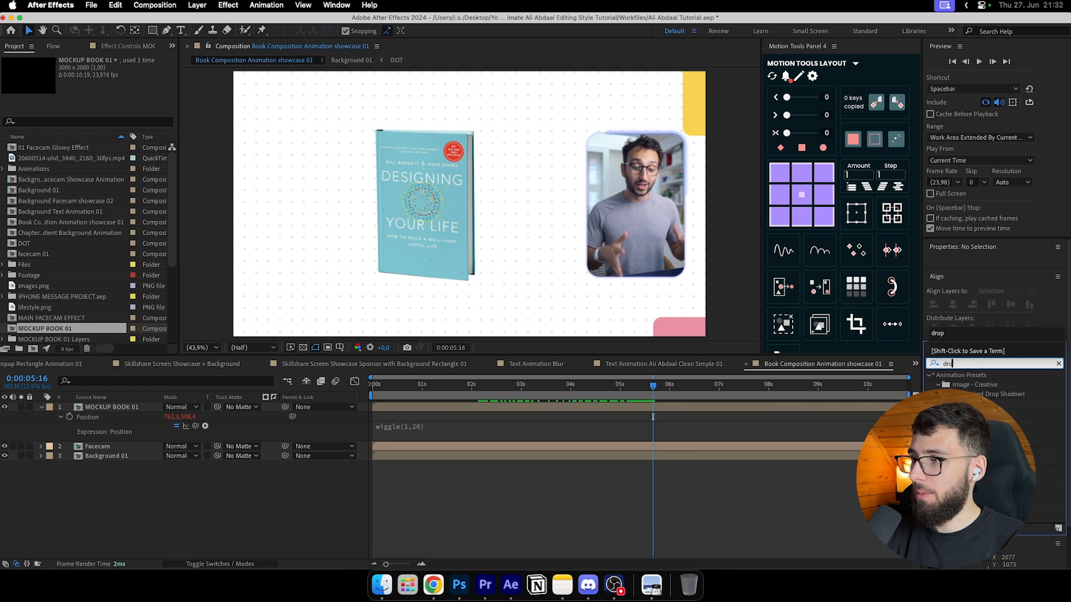
{"action": "left_click_drag", "start_coordinate": [971, 519], "coordinate": [657, 407]}
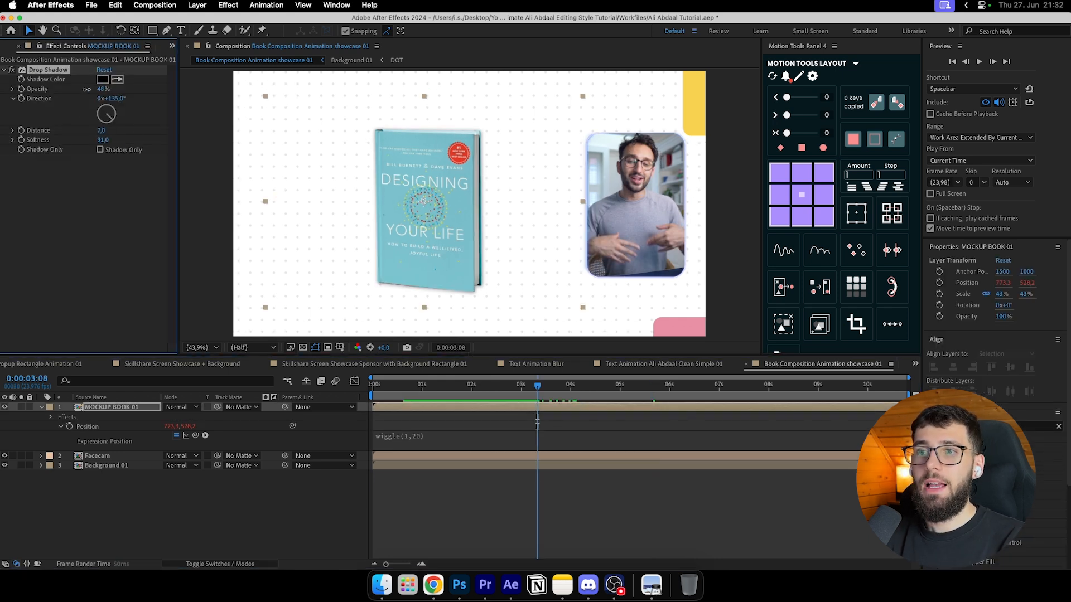
{"action": "left_click_drag", "start_coordinate": [103, 139], "coordinate": [56, 138]}
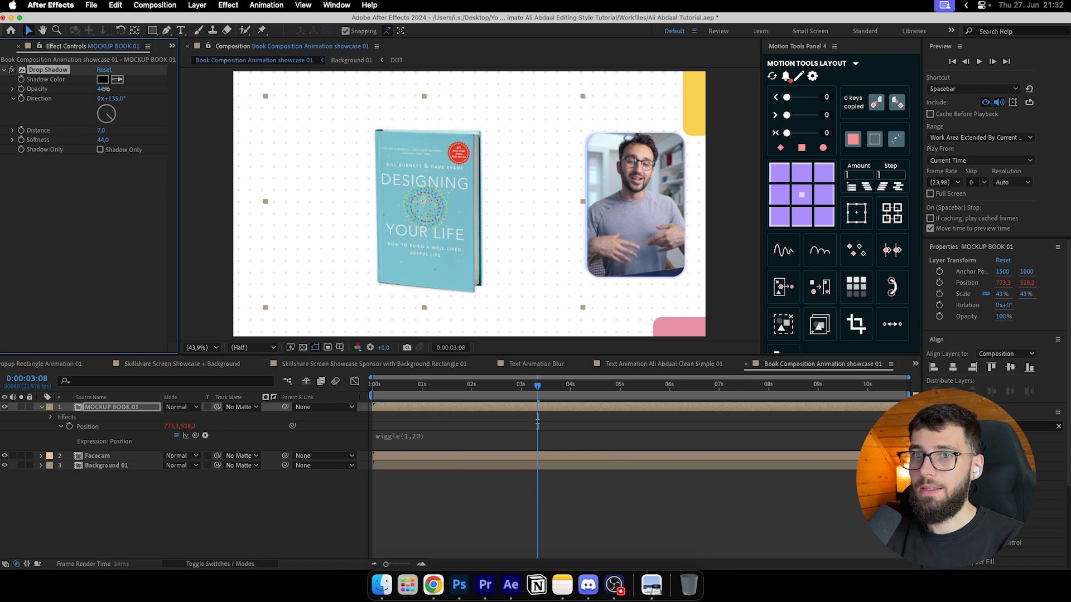
{"action": "left_click_drag", "start_coordinate": [106, 89], "coordinate": [104, 89]}
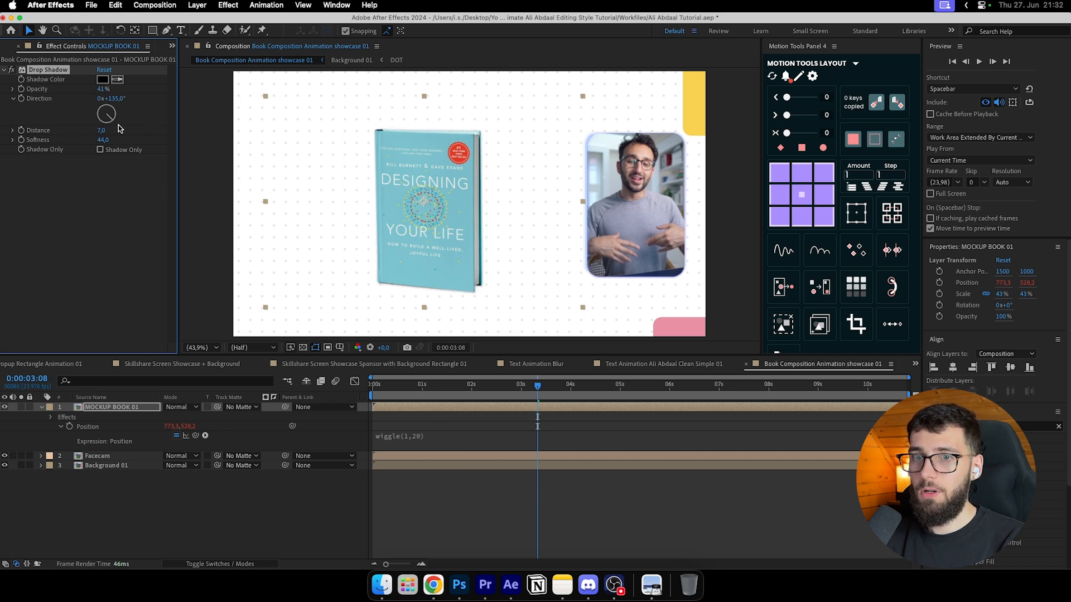
Step: Raise the Drop Shadow softness to 52 on the MOCKUP BOOK 01 layer and scrub through the floating book animation
{"action": "left_click_drag", "start_coordinate": [101, 141], "coordinate": [106, 141]}
{"action": "left_click", "coordinate": [641, 493]}
{"action": "left_click_drag", "start_coordinate": [539, 385], "coordinate": [585, 383]}
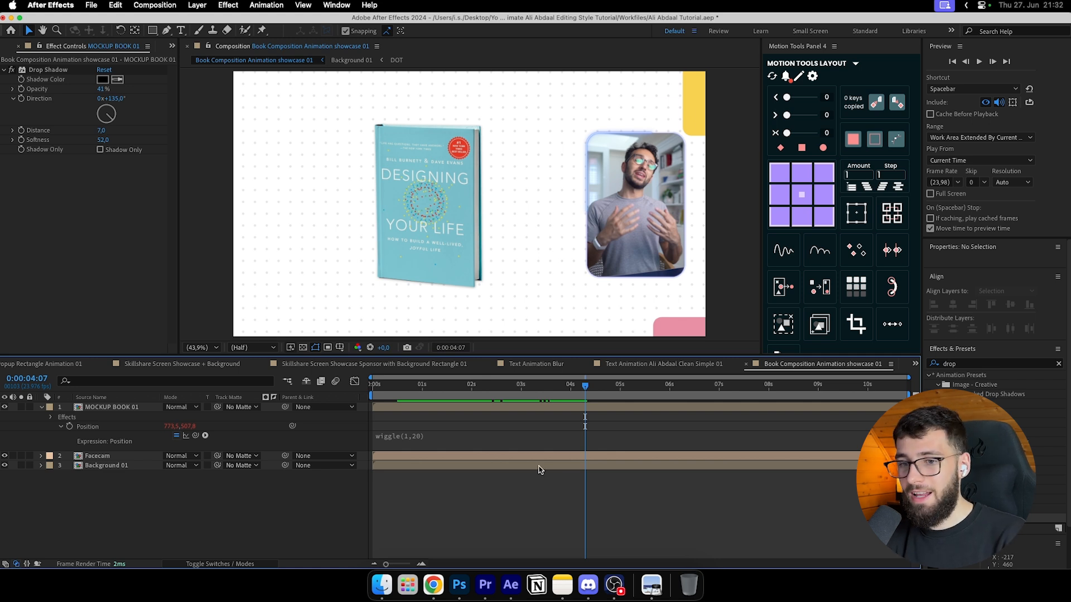
{"action": "left_click", "coordinate": [42, 407]}
{"action": "left_click", "coordinate": [470, 385]}
{"action": "left_click_drag", "start_coordinate": [469, 388], "coordinate": [807, 406]}
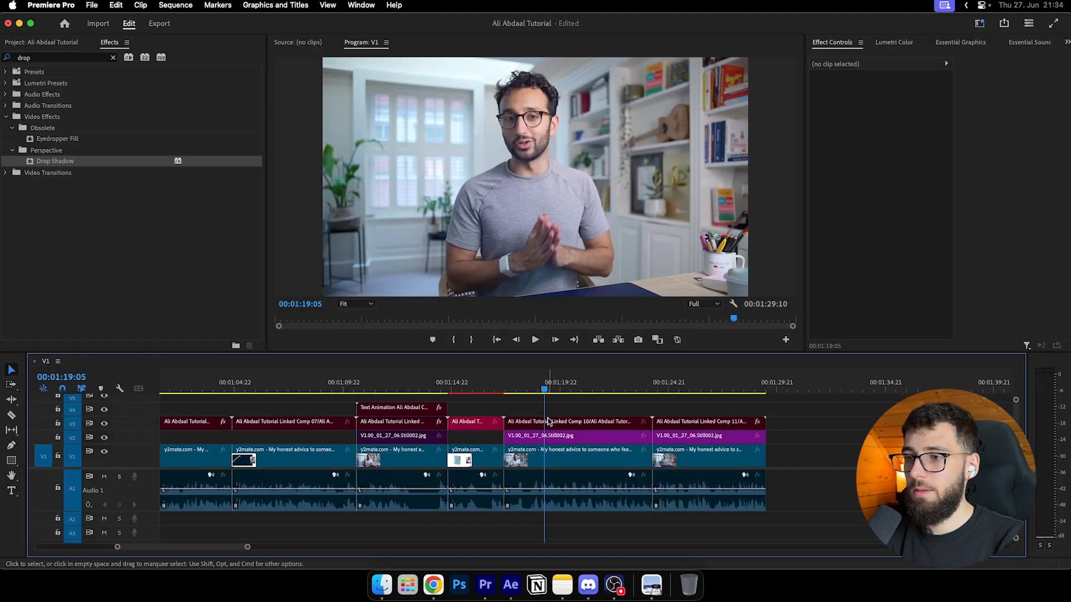
Step: Switch to Premiere Pro, disable the Still002 image at about 00:01:19 and scrub through the link box animation beneath it
{"action": "left_click", "coordinate": [549, 436]}
{"action": "key", "text": "shift+super+e"}
{"action": "left_click_drag", "start_coordinate": [543, 391], "coordinate": [606, 397]}
{"action": "mouse_move", "coordinate": [539, 392]}
{"action": "left_mouse_down"}
{"action": "mouse_move", "coordinate": [509, 393]}
{"action": "mouse_move", "coordinate": [552, 390]}
{"action": "left_mouse_up"}
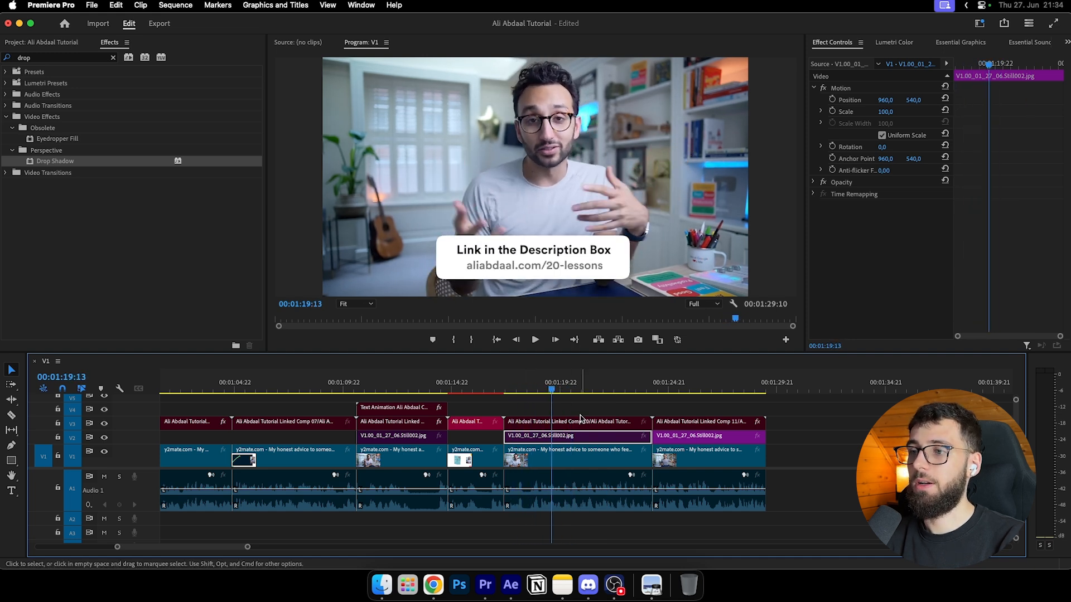
{"action": "left_click", "coordinate": [581, 415]}
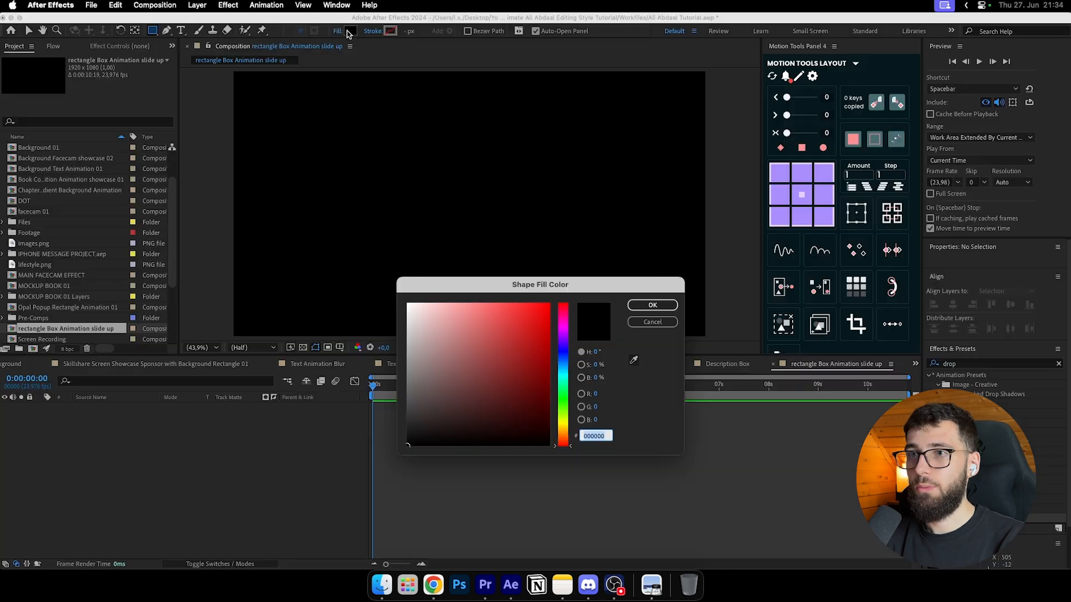
Step: In After Effects, draw a wide white rectangle with rounded corners in the rectangle Box Animation slide up composition
{"action": "left_click", "coordinate": [661, 308]}
{"action": "left_click_drag", "start_coordinate": [366, 159], "coordinate": [596, 238]}
{"action": "scroll", "coordinate": [996, 339], "scroll_direction": "down", "scroll_amount": 5}
{"action": "left_click_drag", "start_coordinate": [999, 296], "coordinate": [1030, 294]}
Step: Center the rectangle's anchor point and align the shape horizontally and vertically to the composition
{"action": "left_click", "coordinate": [803, 194]}
{"action": "left_click", "coordinate": [952, 257]}
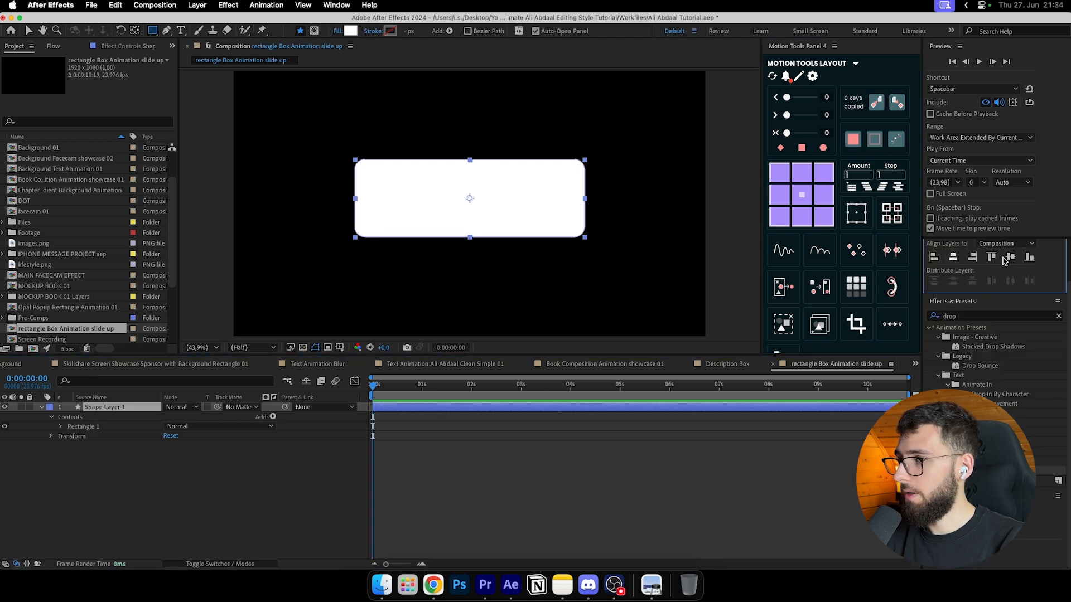
{"action": "left_click", "coordinate": [1010, 256]}
{"action": "left_click", "coordinate": [603, 439]}
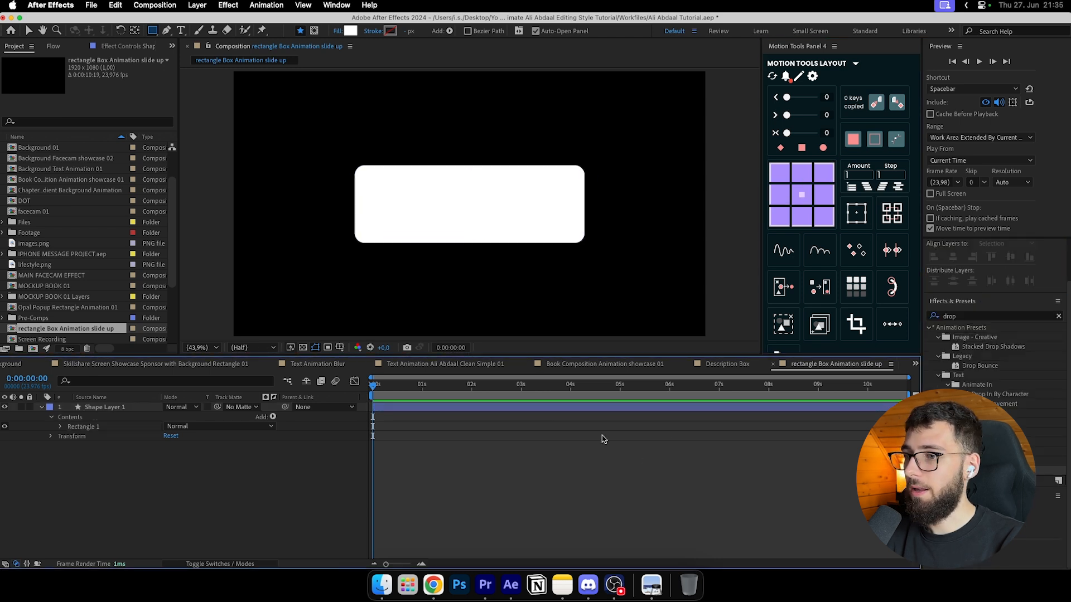
Step: Add the text "Link in the Description Box" over the white box and set its vertical position to 523
{"action": "left_click", "coordinate": [534, 413]}
{"action": "key", "text": "super+alt+shift+t"}
{"action": "type", "text": "Link in the Description Box"}
{"action": "key", "text": "Escape"}
{"action": "left_click_drag", "start_coordinate": [1029, 285], "coordinate": [1019, 285]}
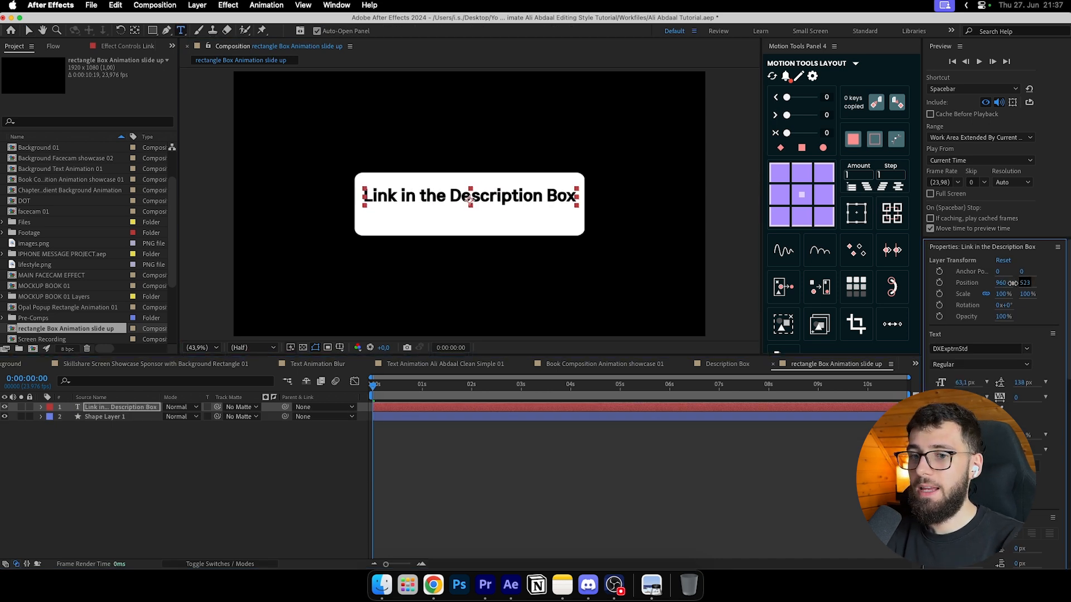
Step: Duplicate the "Link in the Description Box" text layer and set the copy's vertical position to 602
{"action": "left_click", "coordinate": [436, 413]}
{"action": "key", "text": "super+d"}
{"action": "left_click_drag", "start_coordinate": [1024, 283], "coordinate": [1067, 286]}
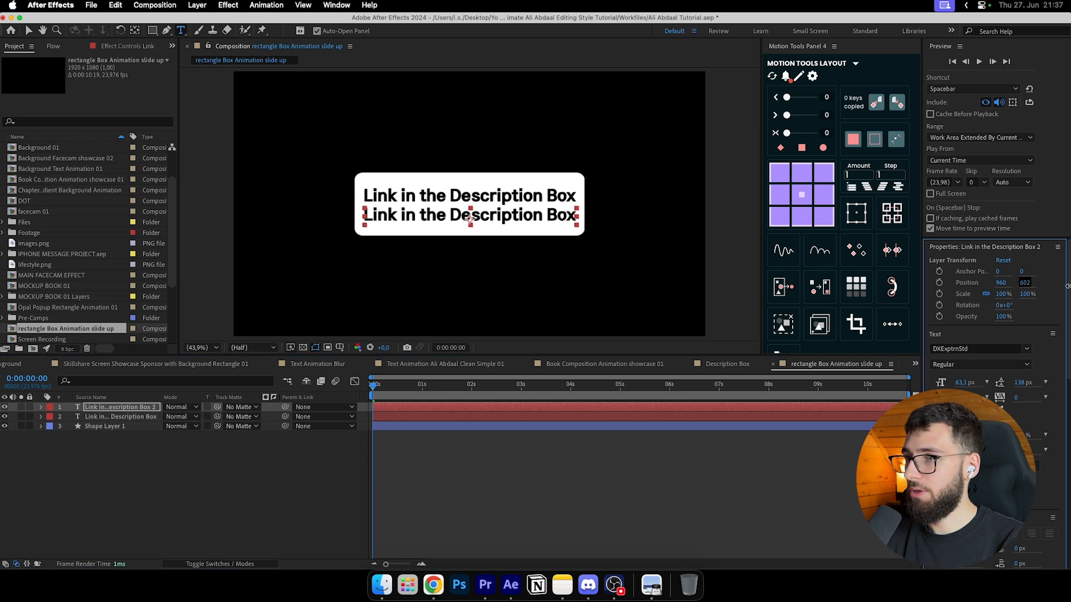
Step: Replace the duplicated line's text with "Istvan4k.com (Portfolio)"
{"action": "triple_click", "coordinate": [477, 219]}
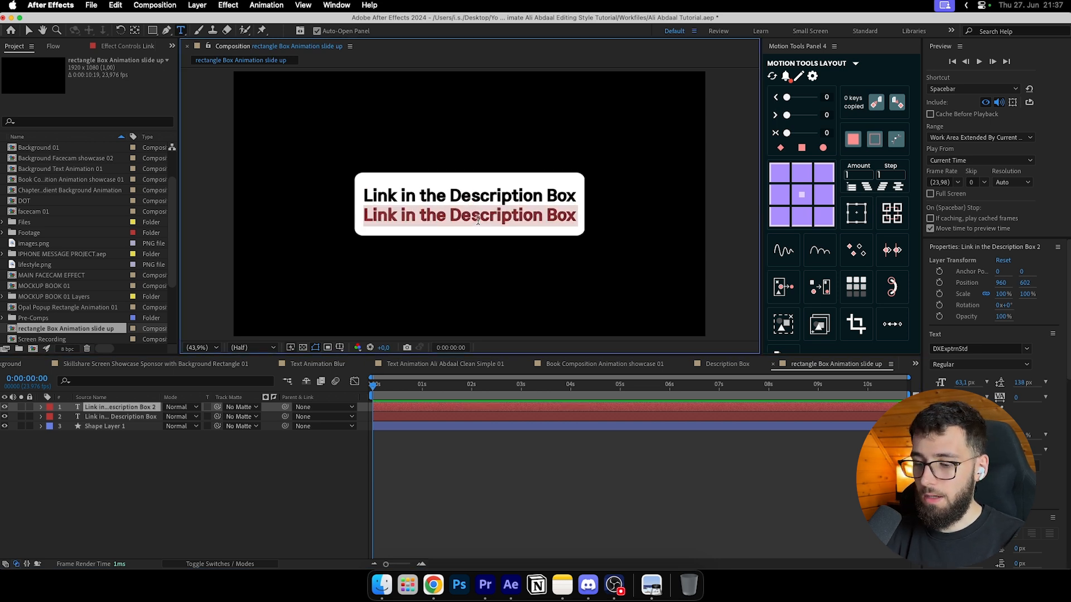
{"action": "type", "text": "Ist"}
{"action": "double_click", "coordinate": [478, 220]}
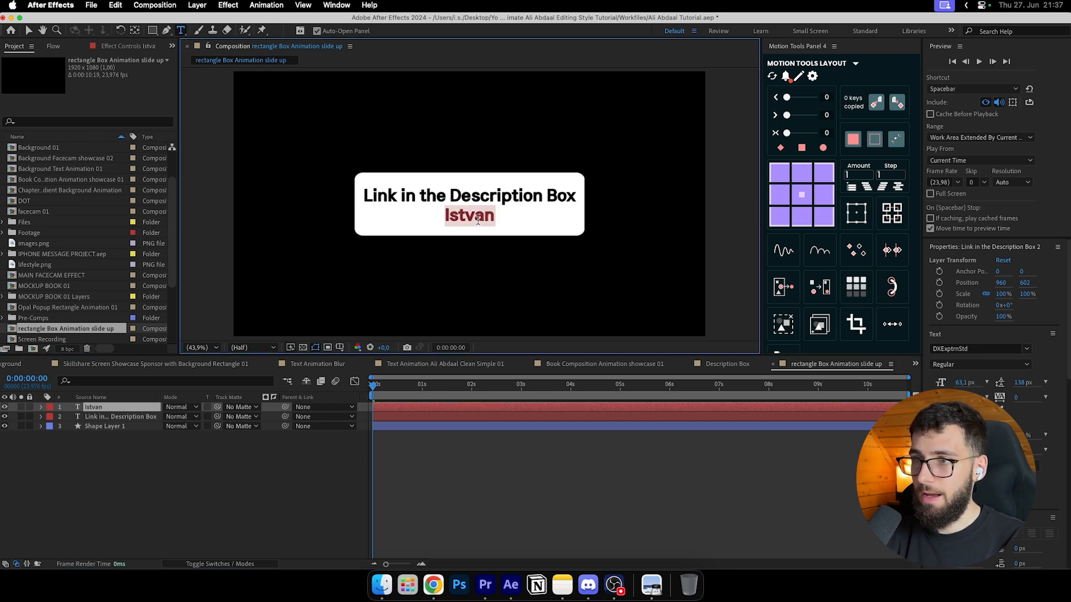
{"action": "key", "text": "Right"}
{"action": "type", "text": "4k.com"}
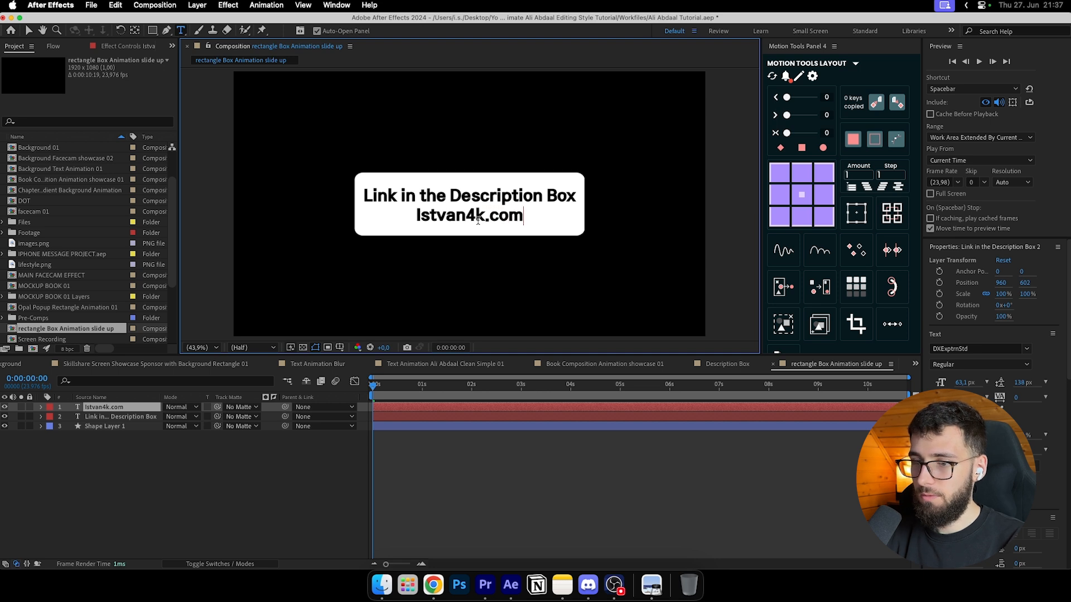
{"action": "type", "text": " (Portfolio)"}
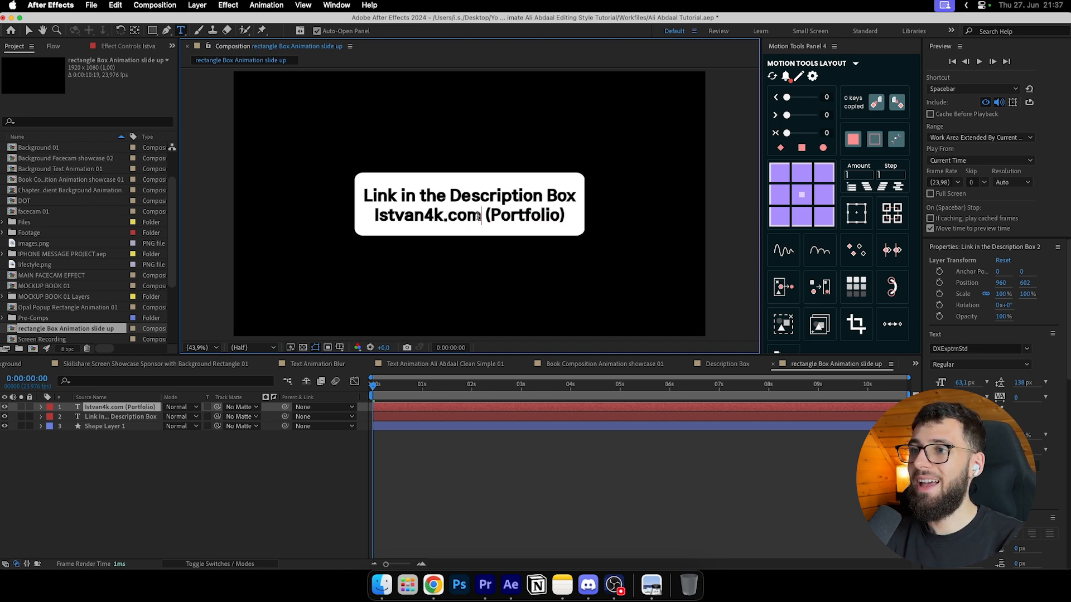
Step: Examine the two text lines inside the white box up close and select both text layers
{"action": "left_click", "coordinate": [622, 530]}
{"action": "scroll", "coordinate": [476, 249], "scroll_direction": "up", "scroll_amount": 3}
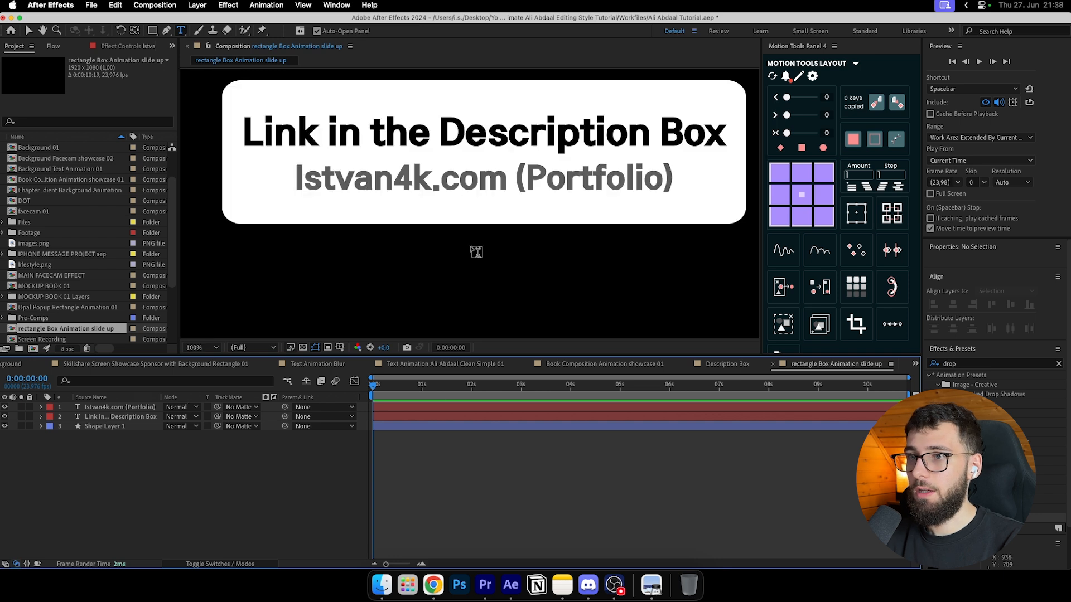
{"action": "left_click_drag", "start_coordinate": [475, 249], "coordinate": [498, 274]}
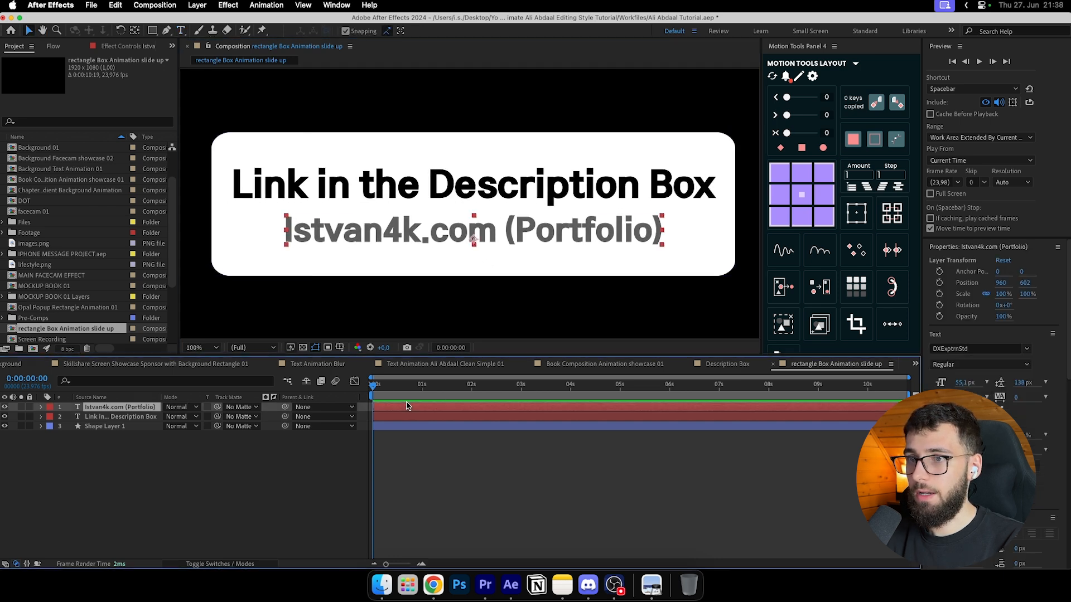
{"action": "left_click", "coordinate": [412, 407]}
{"action": "key", "text": "shift+slash"}
{"action": "left_click", "coordinate": [470, 425]}
{"action": "left_click", "coordinate": [128, 408]}
{"action": "left_click", "coordinate": [103, 417], "text": "shift"}
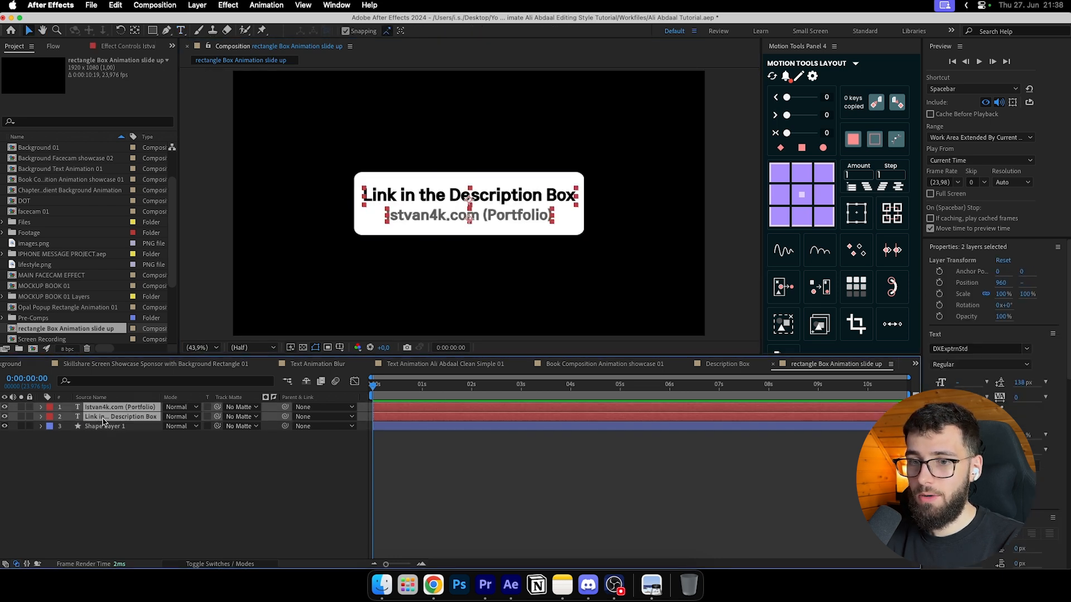
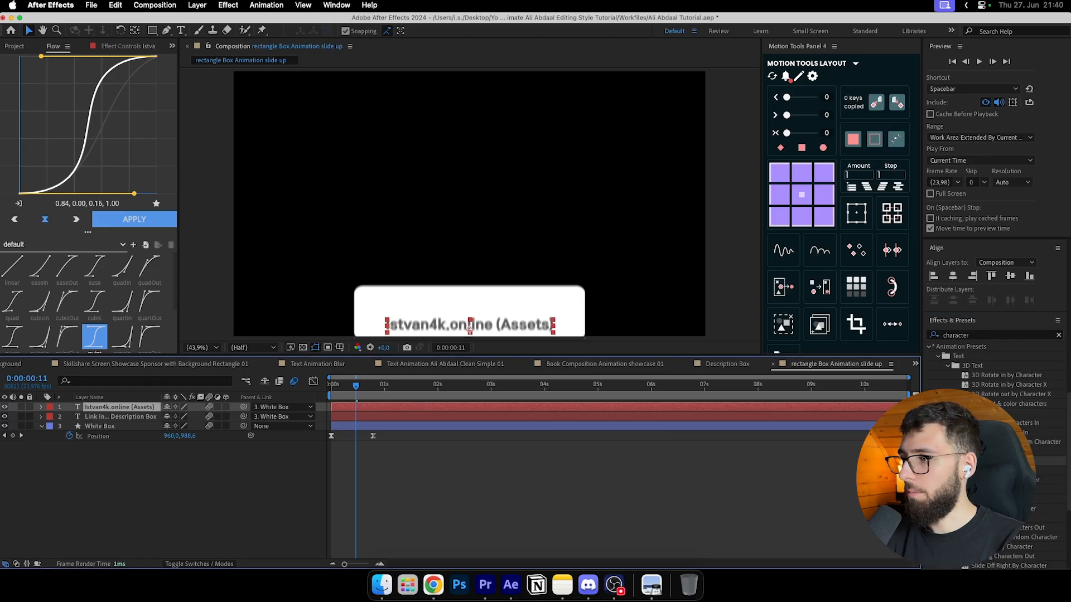
Step: Reveal the Range Selector Start keyframes of both text layers and apply Easy Ease to them
{"action": "left_click_drag", "start_coordinate": [84, 400], "coordinate": [103, 405]}
{"action": "left_click_drag", "start_coordinate": [458, 444], "coordinate": [358, 394]}
{"action": "left_click", "coordinate": [388, 418], "text": "shift"}
{"action": "key", "text": "u"}
{"action": "mouse_move", "coordinate": [474, 458]}
{"action": "left_mouse_down"}
{"action": "mouse_move", "coordinate": [457, 424]}
{"action": "mouse_move", "coordinate": [467, 448]}
{"action": "left_mouse_up"}
{"action": "left_click_drag", "start_coordinate": [466, 448], "coordinate": [469, 459]}
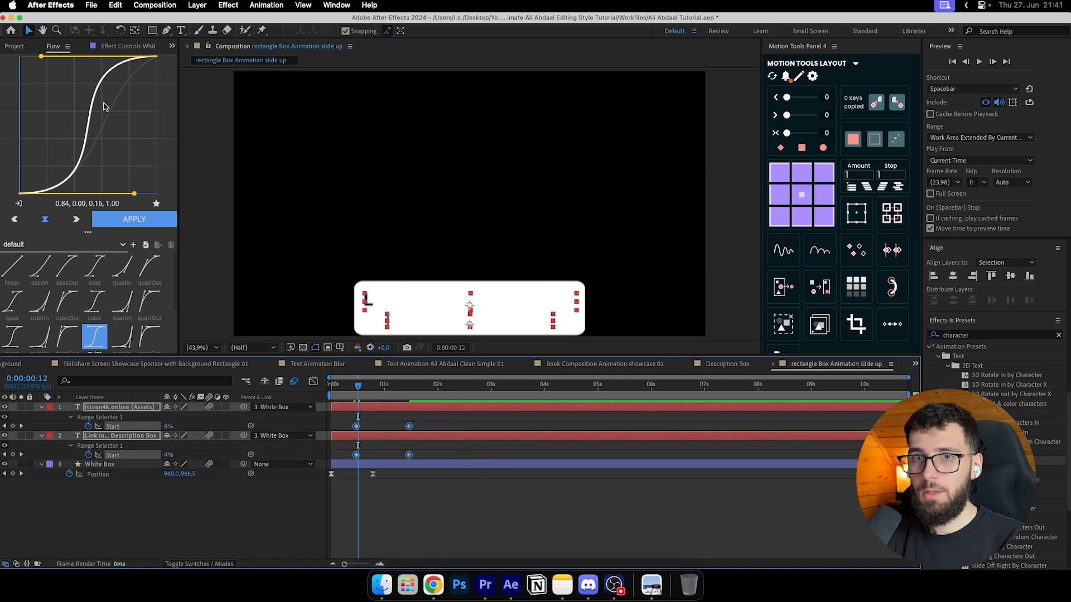
{"action": "left_click", "coordinate": [23, 48]}
{"action": "left_click", "coordinate": [54, 47]}
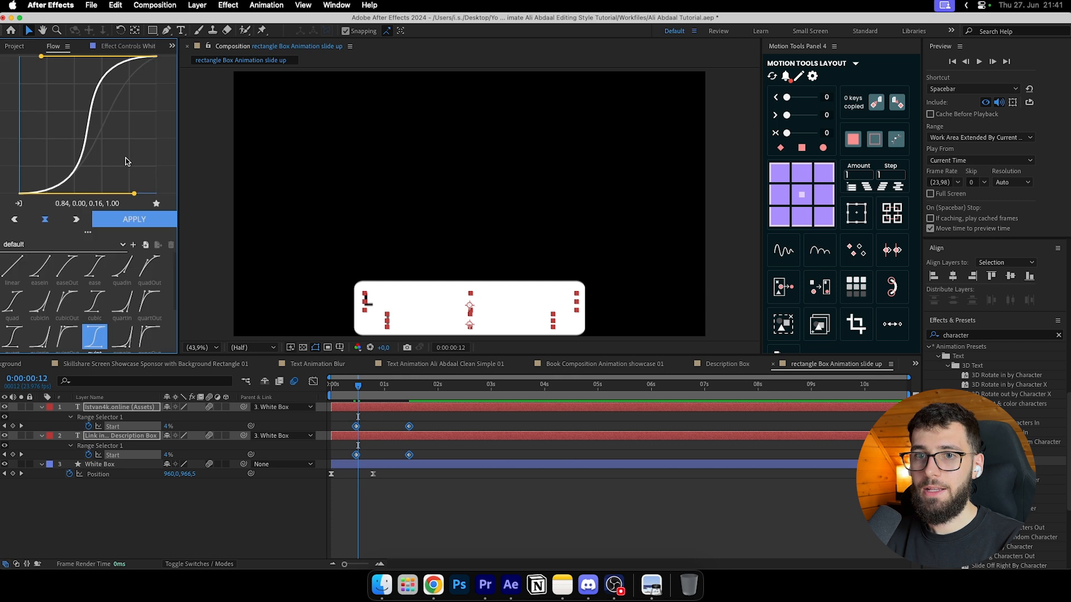
{"action": "key", "text": "F9"}
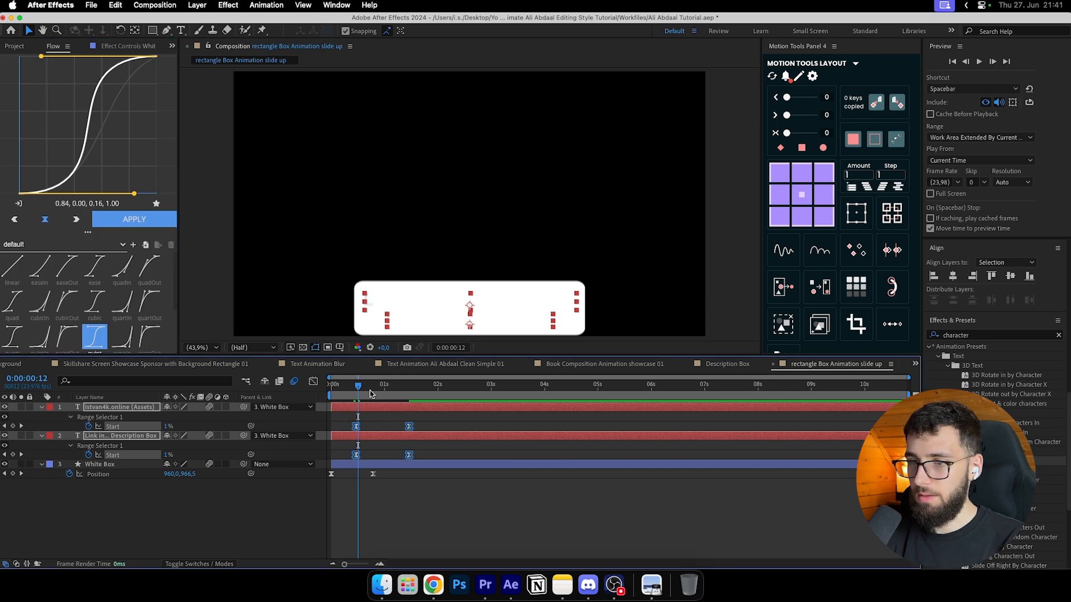
{"action": "left_click_drag", "start_coordinate": [360, 386], "coordinate": [329, 386]}
Step: Set the Istvan4k.online (Assets) layer's range selector to the Ramp Up shape with Ease High at 100%
{"action": "mouse_move", "coordinate": [384, 387]}
{"action": "left_mouse_down"}
{"action": "mouse_move", "coordinate": [367, 387]}
{"action": "mouse_move", "coordinate": [382, 387]}
{"action": "left_mouse_up"}
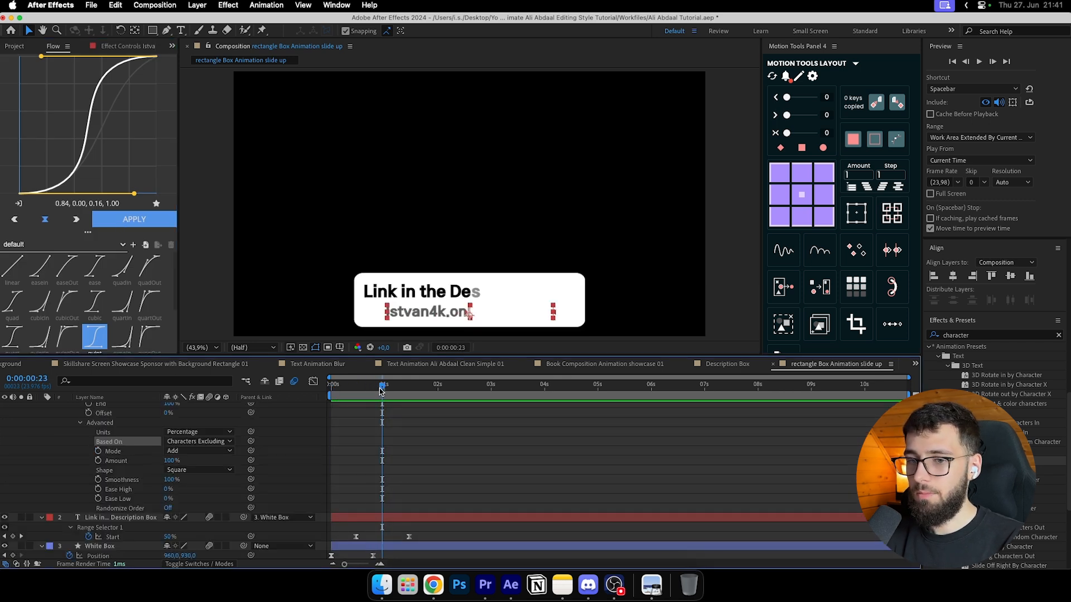
{"action": "left_click", "coordinate": [102, 425]}
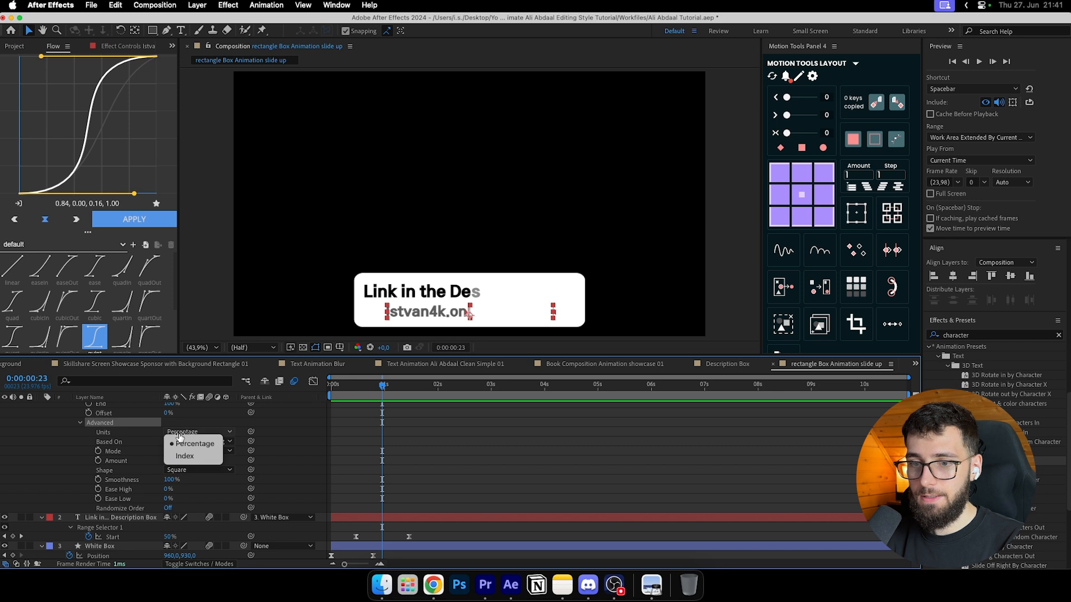
{"action": "left_click", "coordinate": [186, 441]}
{"action": "left_click", "coordinate": [204, 466]}
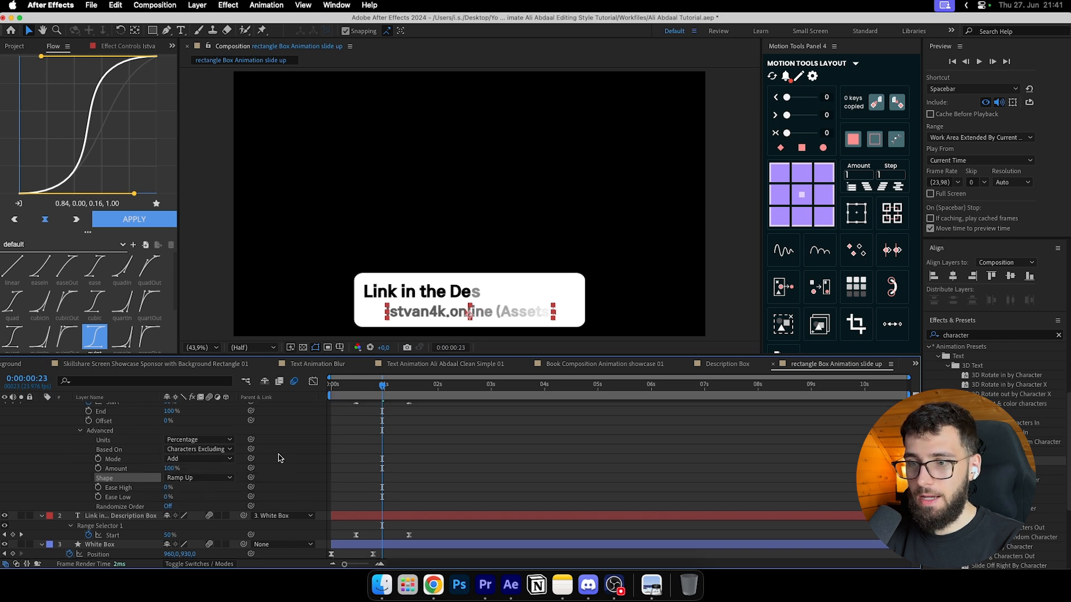
{"action": "left_click_drag", "start_coordinate": [372, 387], "coordinate": [366, 386]}
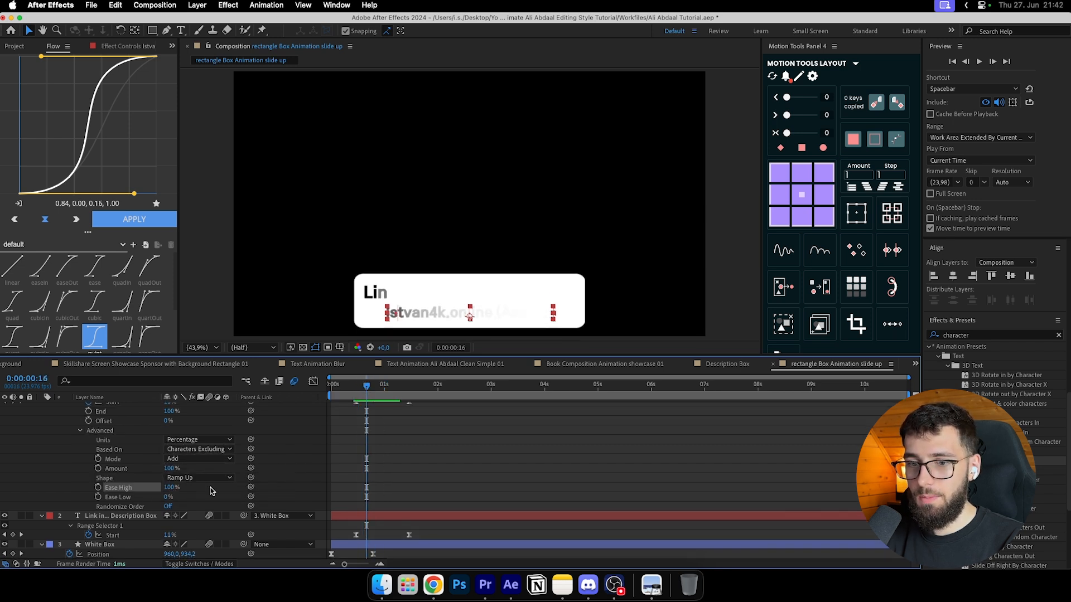
Step: Open the advanced range selector options of the "Link in the Description Box" layer and set Shape to Ramp Up
{"action": "left_click", "coordinate": [144, 517]}
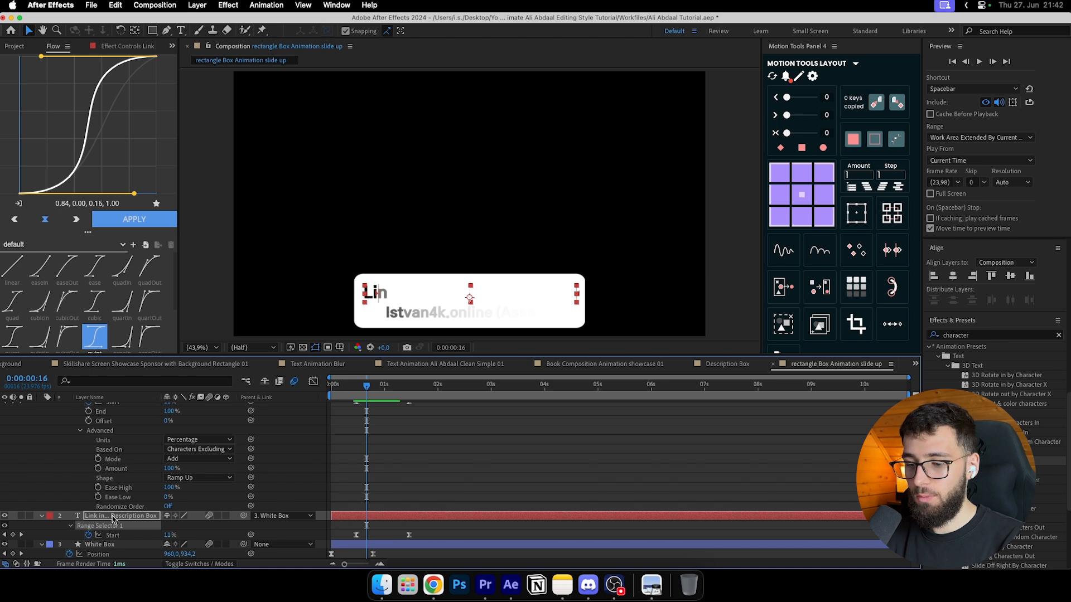
{"action": "key", "text": "u"}
{"action": "key", "text": "u"}
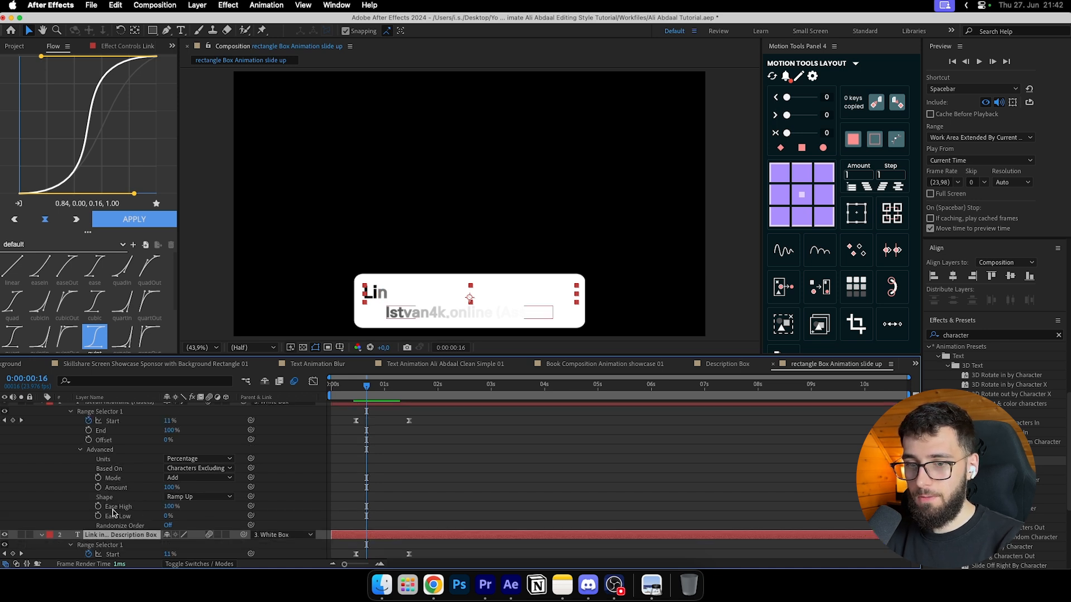
{"action": "scroll", "coordinate": [116, 512], "scroll_direction": "down", "scroll_amount": 2}
{"action": "left_click", "coordinate": [81, 534]}
{"action": "scroll", "coordinate": [80, 537], "scroll_direction": "down", "scroll_amount": 3}
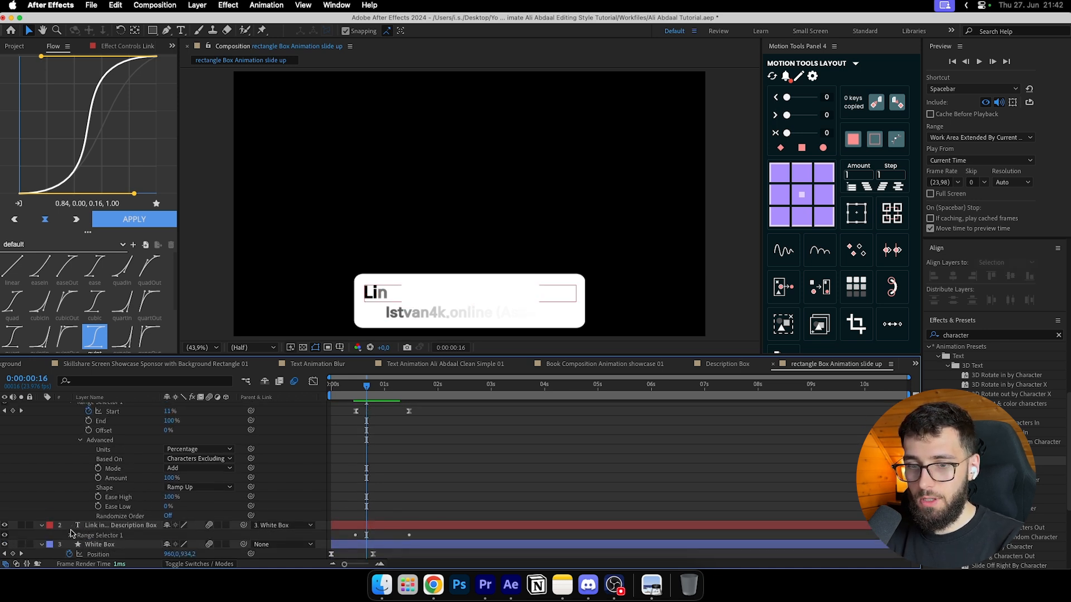
{"action": "left_click", "coordinate": [79, 536]}
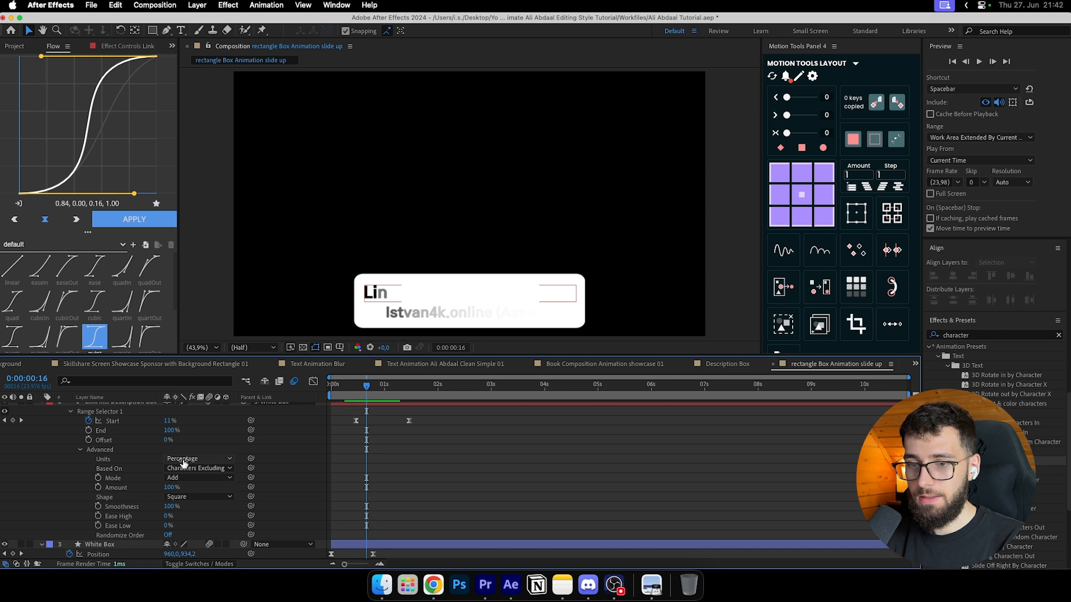
{"action": "left_click", "coordinate": [193, 497]}
{"action": "left_click", "coordinate": [190, 508]}
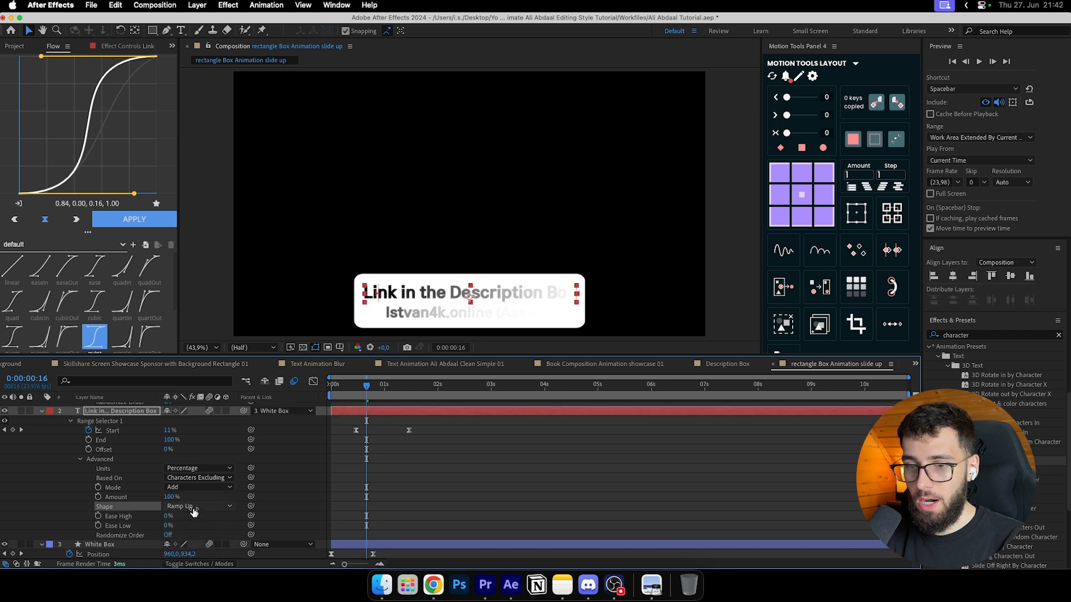
Step: Raise Ease High for the "Link in the Description Box" text, scrub through the reveal and collapse the layer's properties
{"action": "left_click_drag", "start_coordinate": [169, 522], "coordinate": [312, 522]}
{"action": "left_click", "coordinate": [353, 398]}
{"action": "left_click_drag", "start_coordinate": [354, 398], "coordinate": [366, 399]}
{"action": "scroll", "coordinate": [42, 417], "scroll_direction": "up", "scroll_amount": 2}
{"action": "left_click", "coordinate": [42, 418]}
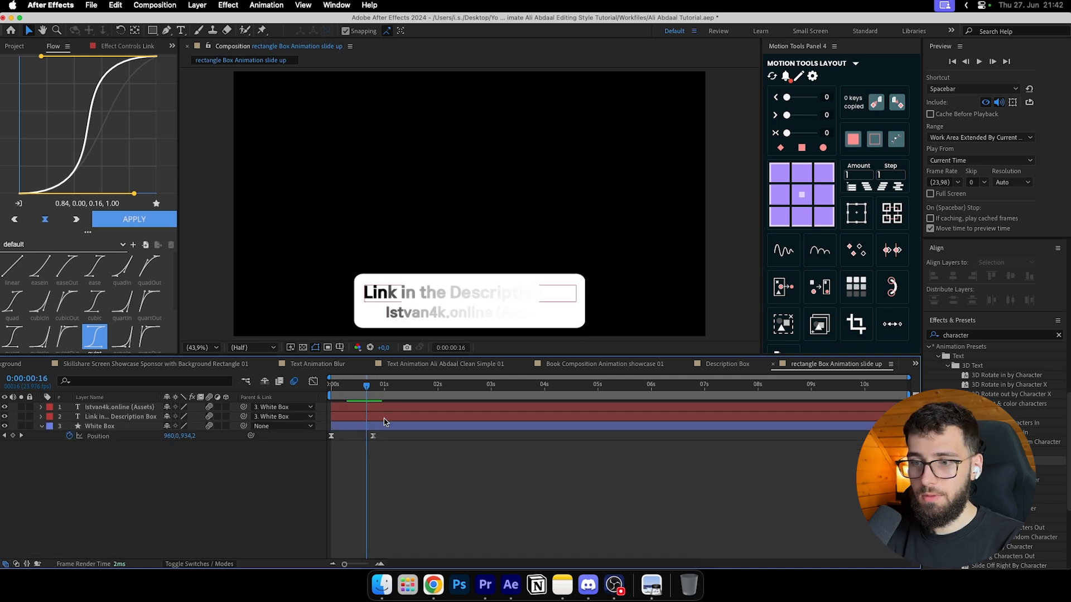
Step: Move both text layers' Start keyframes earlier, placing the Istvan4k.online layer's last keyframe slightly ahead of the other layer's
{"action": "key", "text": "super+a"}
{"action": "key", "text": "u"}
{"action": "left_click_drag", "start_coordinate": [348, 421], "coordinate": [362, 458]}
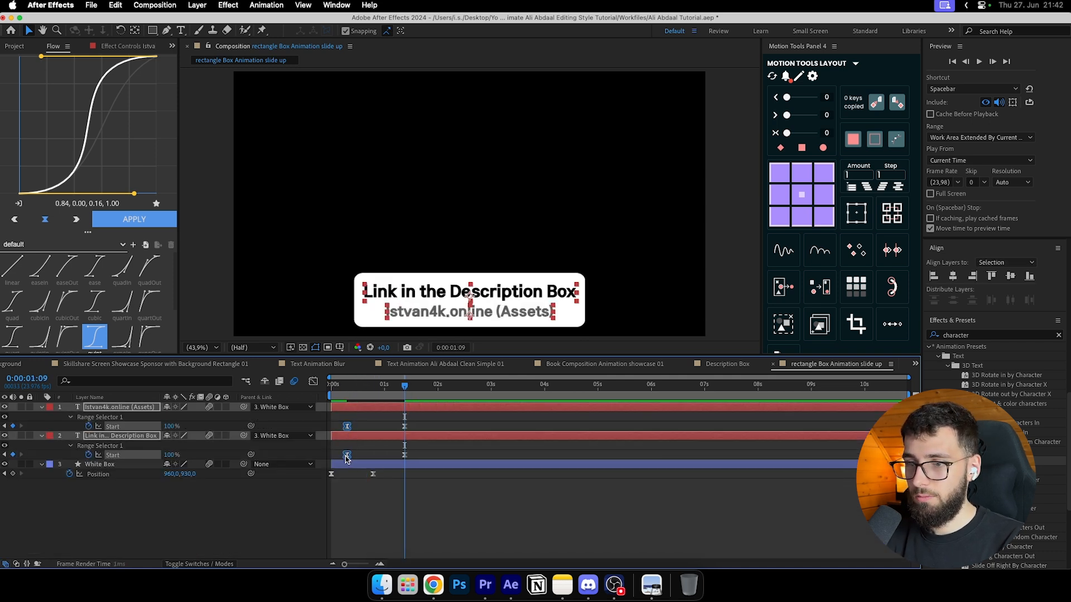
{"action": "left_click_drag", "start_coordinate": [341, 386], "coordinate": [400, 428]}
{"action": "left_click", "coordinate": [407, 505]}
Step: Play the composition from the beginning to check the box slide-up and text reveal timing
{"action": "key", "text": "space"}
{"action": "left_click_drag", "start_coordinate": [381, 395], "coordinate": [330, 396]}
{"action": "key", "text": "space"}
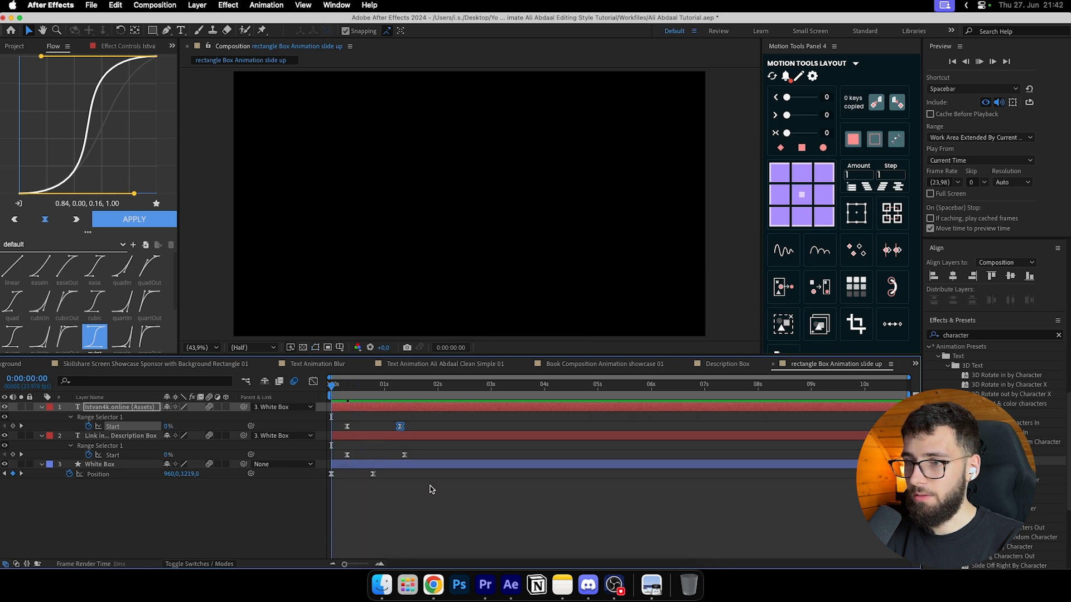
{"action": "left_click", "coordinate": [397, 504]}
{"action": "key", "text": "space"}
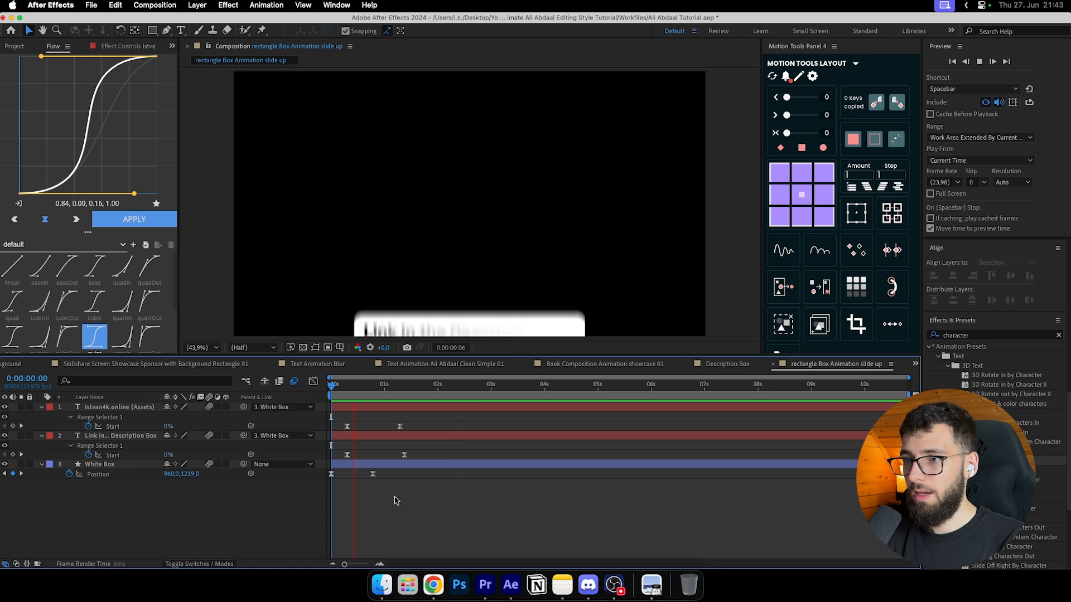
{"action": "key", "text": "space"}
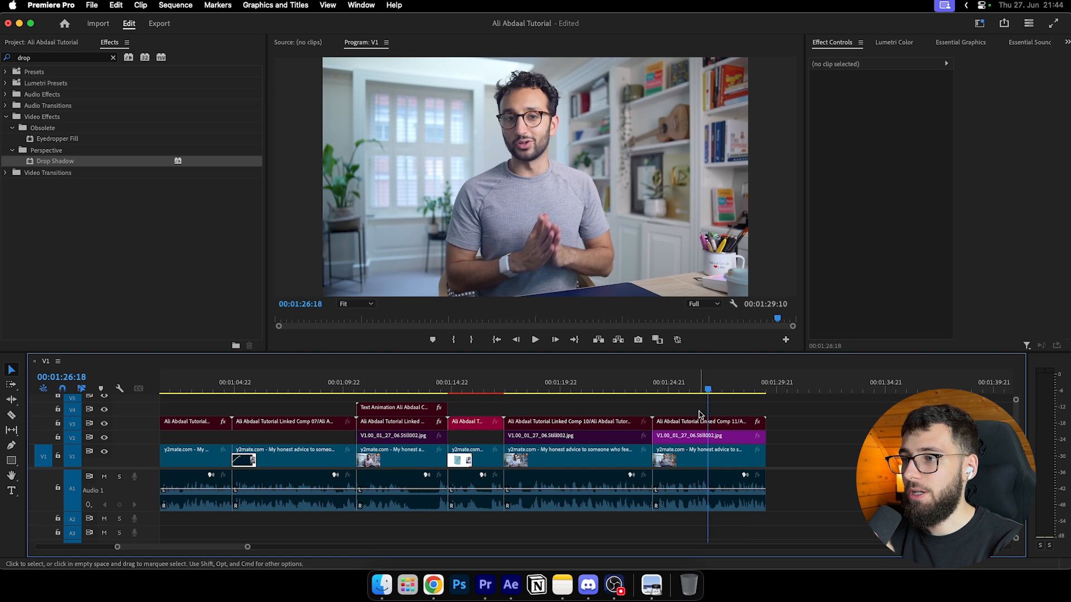
Step: Switch to Premiere Pro and review the start of the last clip in the V1 sequence as a reference
{"action": "left_click", "coordinate": [692, 384]}
{"action": "mouse_move", "coordinate": [681, 381]}
{"action": "left_mouse_down"}
{"action": "mouse_move", "coordinate": [664, 384]}
{"action": "mouse_move", "coordinate": [685, 384]}
{"action": "mouse_move", "coordinate": [679, 390]}
{"action": "left_mouse_up"}
{"action": "left_click", "coordinate": [740, 414]}
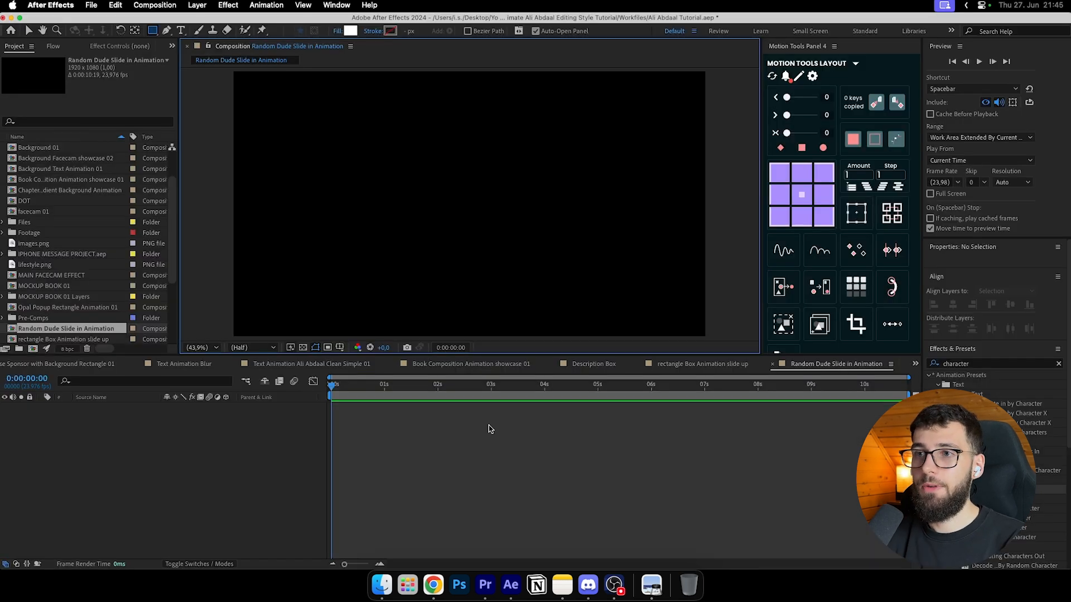
Step: In After Effects, draw a tall white rectangle about 493 × 838 px in the Random Dude Slide in Animation composition
{"action": "left_click_drag", "start_coordinate": [411, 98], "coordinate": [531, 304]}
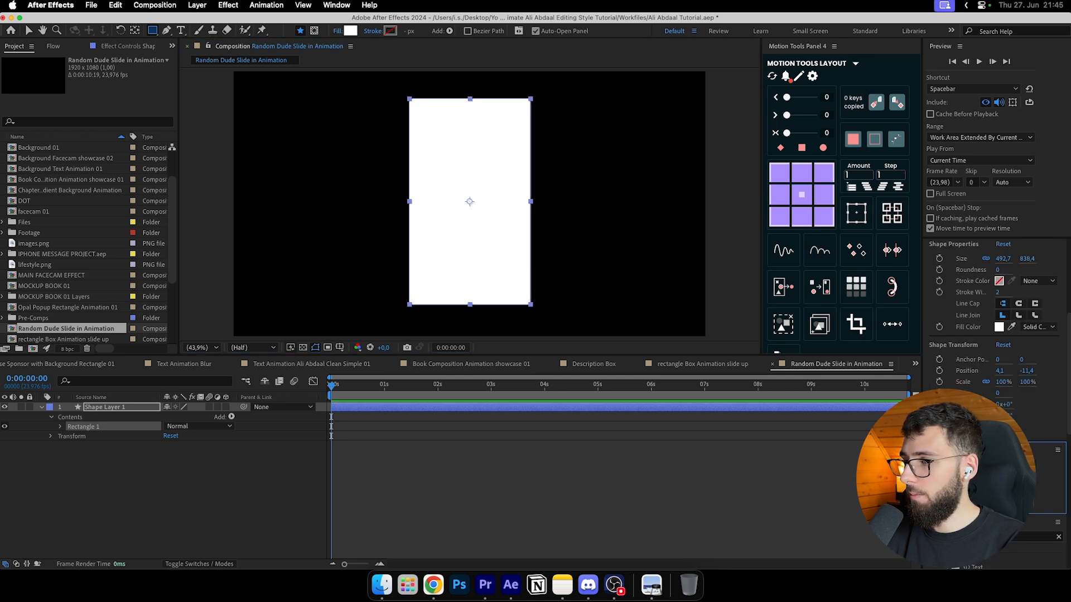
Step: Round the corners of the white rectangle by increasing its roundness
{"action": "left_click", "coordinate": [1006, 478]}
{"action": "scroll", "coordinate": [1005, 478], "scroll_direction": "up", "scroll_amount": 5}
{"action": "left_click_drag", "start_coordinate": [999, 468], "coordinate": [1029, 468]}
Step: Duplicate the white rectangle layer and set the duplicate's fill colour to black (000000)
{"action": "left_click", "coordinate": [101, 408]}
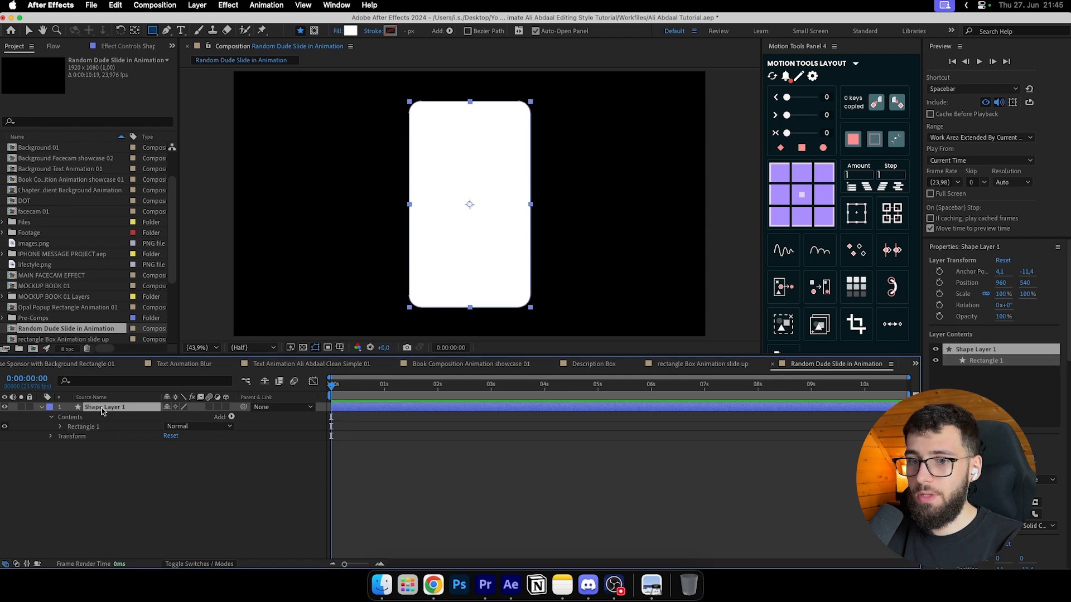
{"action": "key", "text": "super+d"}
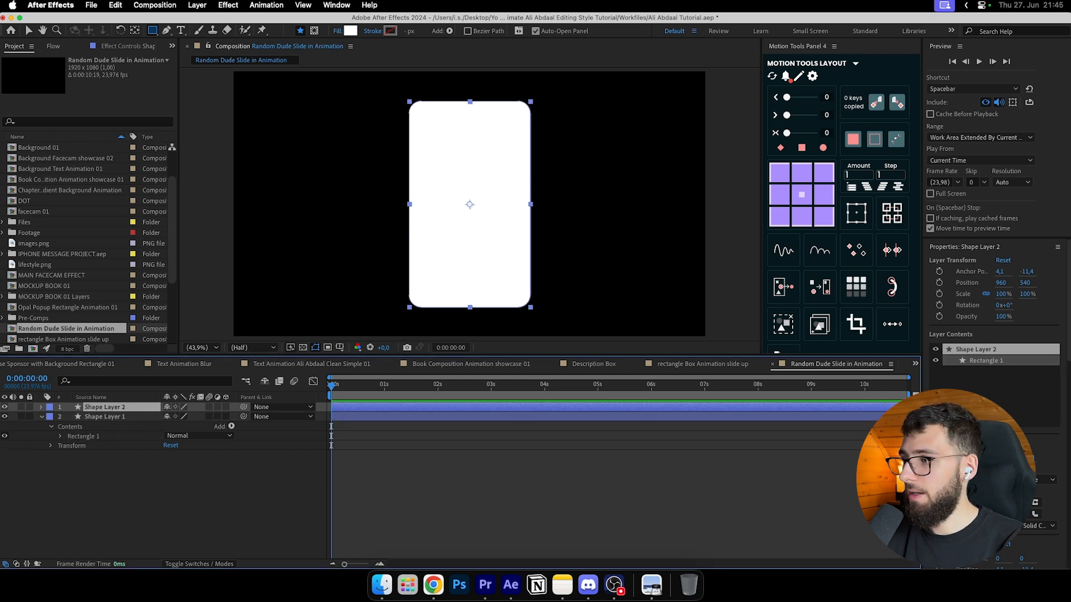
{"action": "left_click", "coordinate": [350, 31]}
{"action": "left_click", "coordinate": [467, 407]}
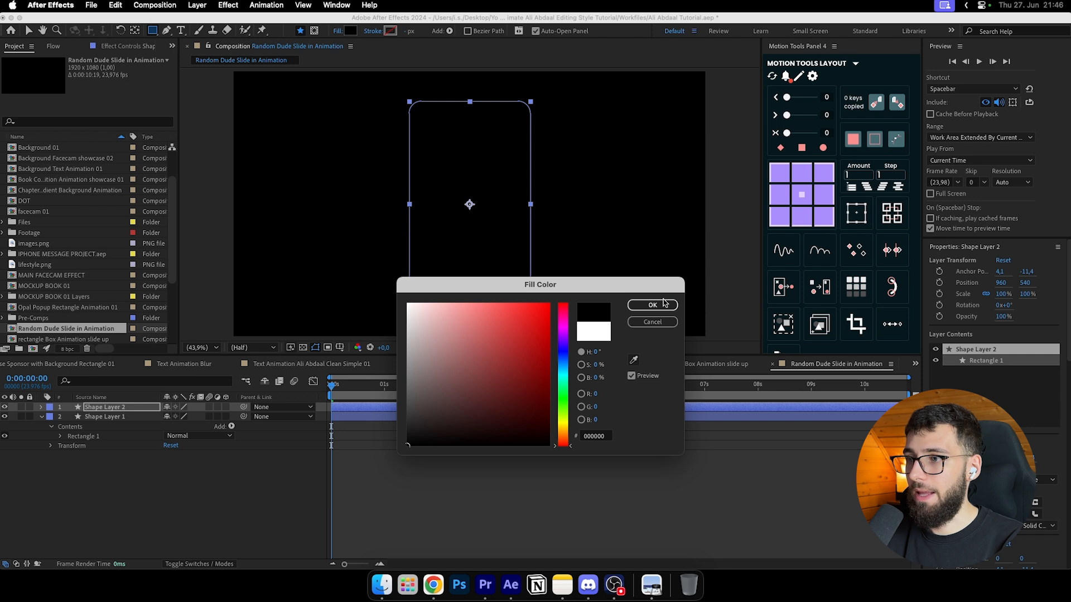
{"action": "left_click", "coordinate": [662, 302]}
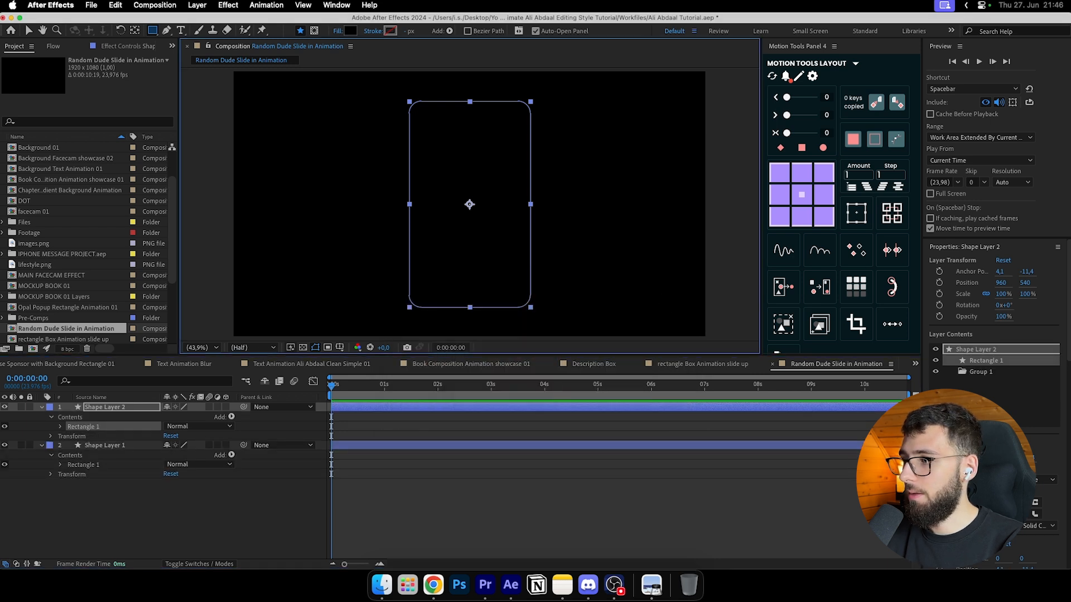
Step: Scale the black rectangle layer to 98% and set its vertical position to 538, leaving a thin white border around it
{"action": "mouse_move", "coordinate": [1001, 296]}
{"action": "left_mouse_down"}
{"action": "mouse_move", "coordinate": [1022, 283]}
{"action": "mouse_move", "coordinate": [1008, 293]}
{"action": "left_mouse_up"}
{"action": "left_click", "coordinate": [1002, 294]}
{"action": "type", "text": "99"}
{"action": "key", "text": "Return"}
{"action": "key", "text": "Return"}
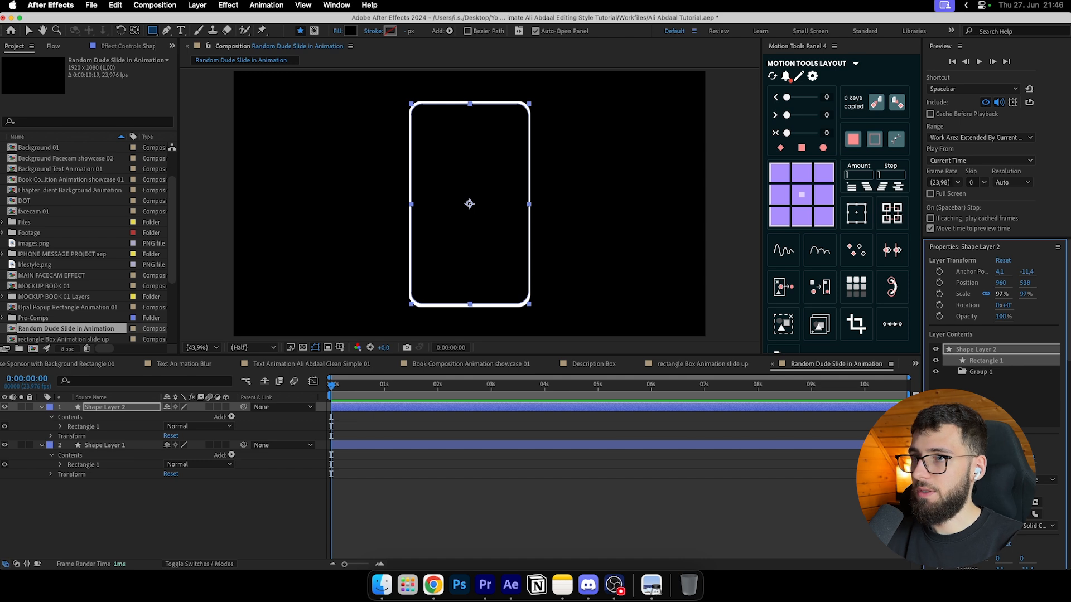
{"action": "left_click", "coordinate": [1001, 294]}
{"action": "type", "text": "98"}
{"action": "key", "text": "Return"}
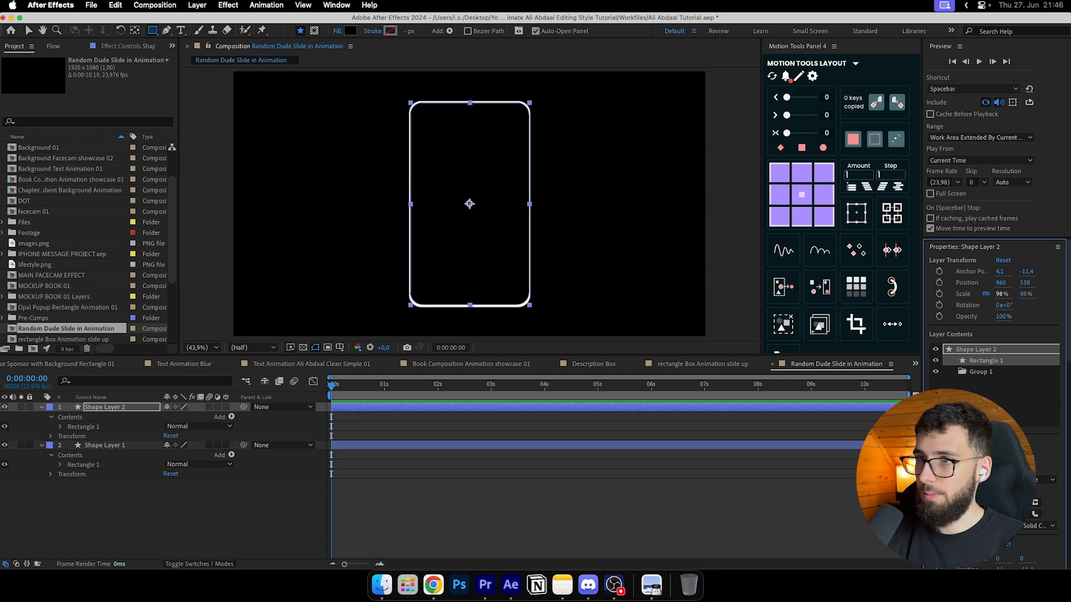
{"action": "left_click", "coordinate": [421, 407]}
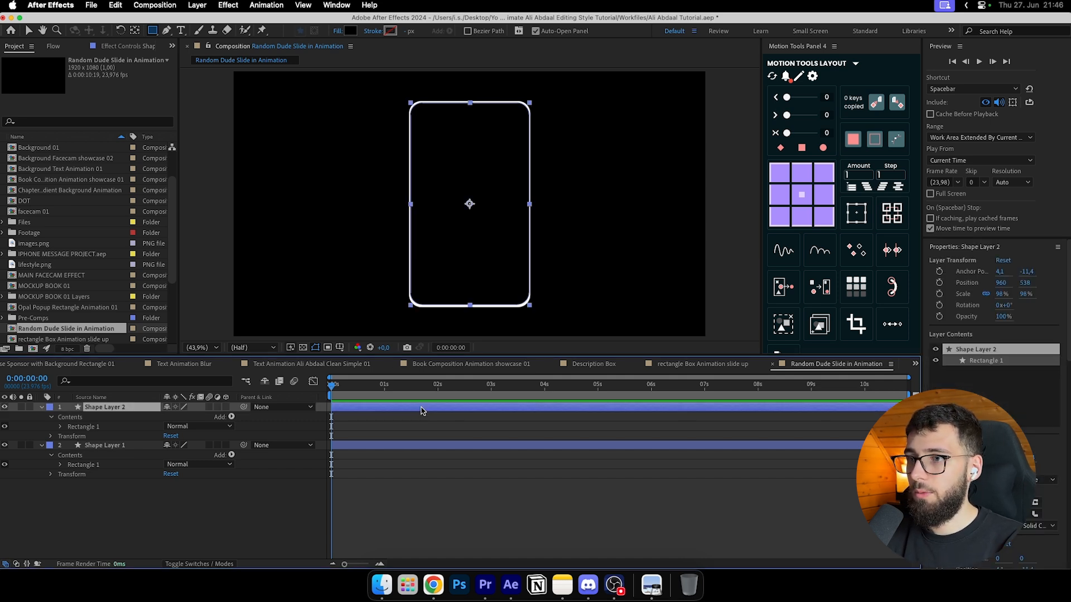
Step: Shorten the black rectangle symmetrically and raise it to a vertical position of 499, leaving a white caption strip below
{"action": "key", "text": "v"}
{"action": "double_click", "coordinate": [472, 302]}
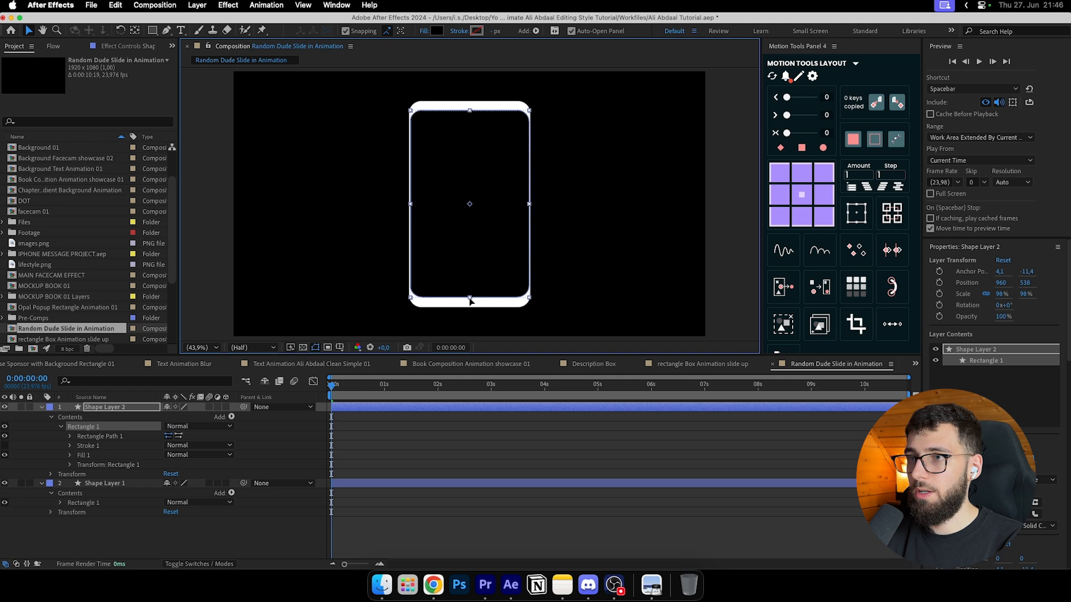
{"action": "left_click_drag", "start_coordinate": [469, 295], "coordinate": [470, 296]}
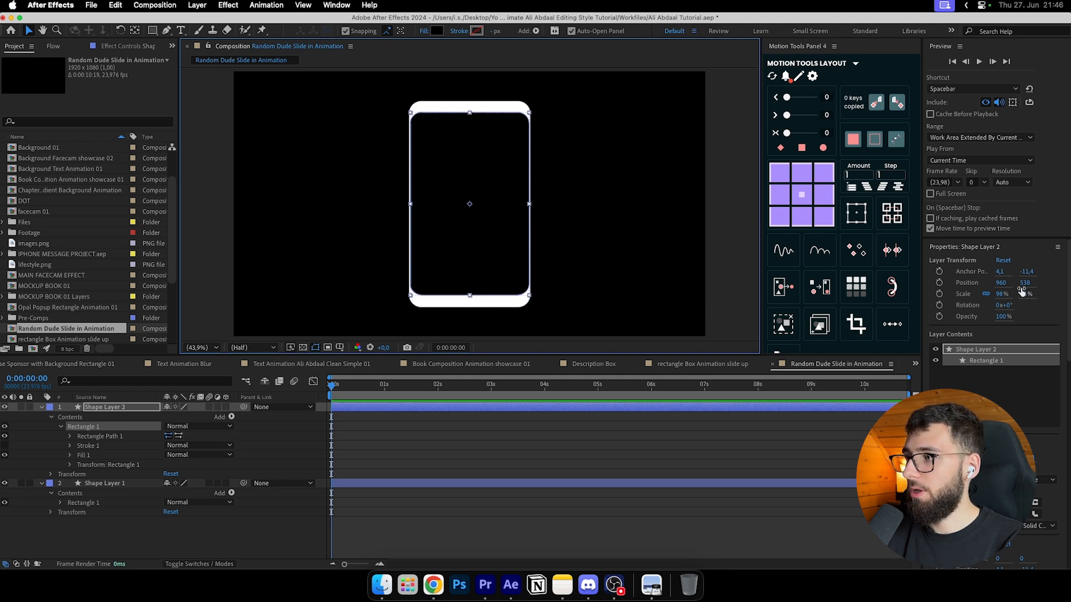
{"action": "left_click_drag", "start_coordinate": [1022, 289], "coordinate": [1000, 284]}
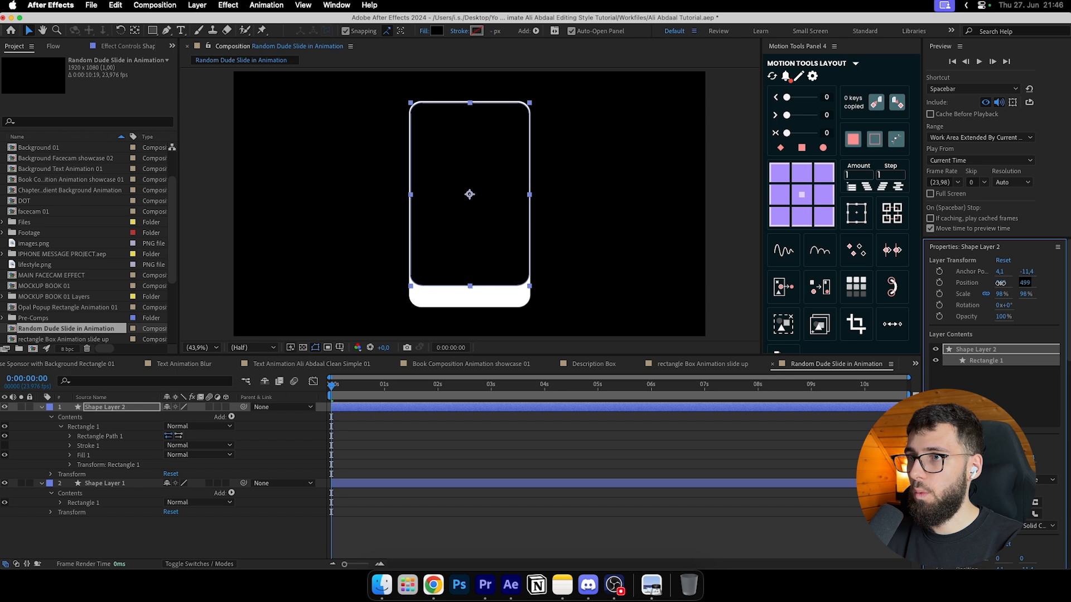
{"action": "scroll", "coordinate": [469, 105], "scroll_direction": "up", "scroll_amount": 3}
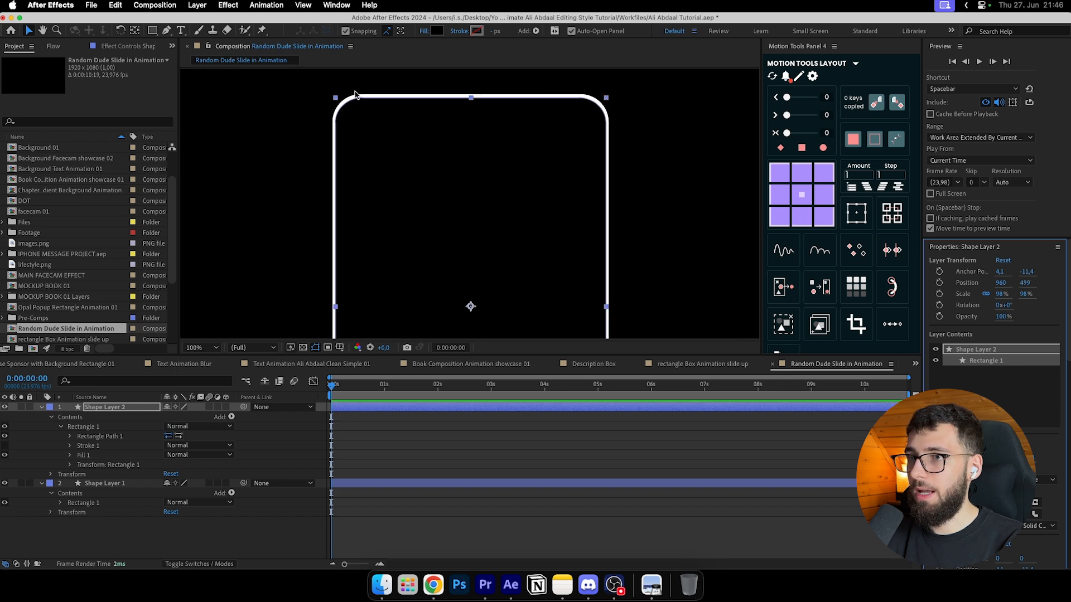
Step: Place the GettyImages portrait photo above the shape layers, scale it to 51% and position it at 960, 532
{"action": "key", "text": "shift+slash"}
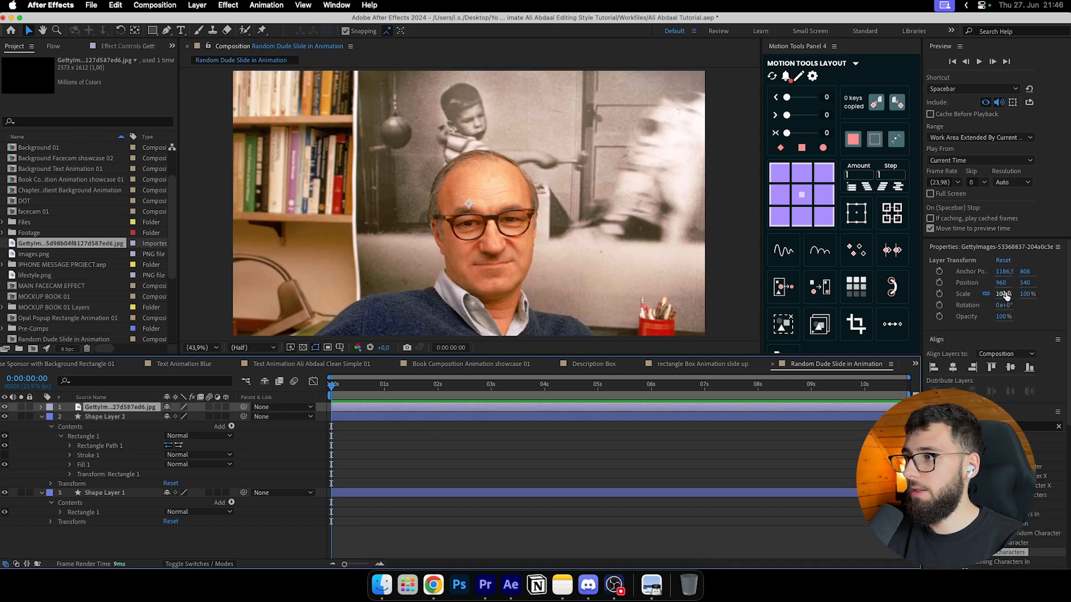
{"action": "mouse_move", "coordinate": [1001, 294]}
{"action": "left_mouse_down"}
{"action": "mouse_move", "coordinate": [970, 297]}
{"action": "mouse_move", "coordinate": [1016, 282]}
{"action": "left_mouse_up"}
{"action": "left_click", "coordinate": [117, 406]}
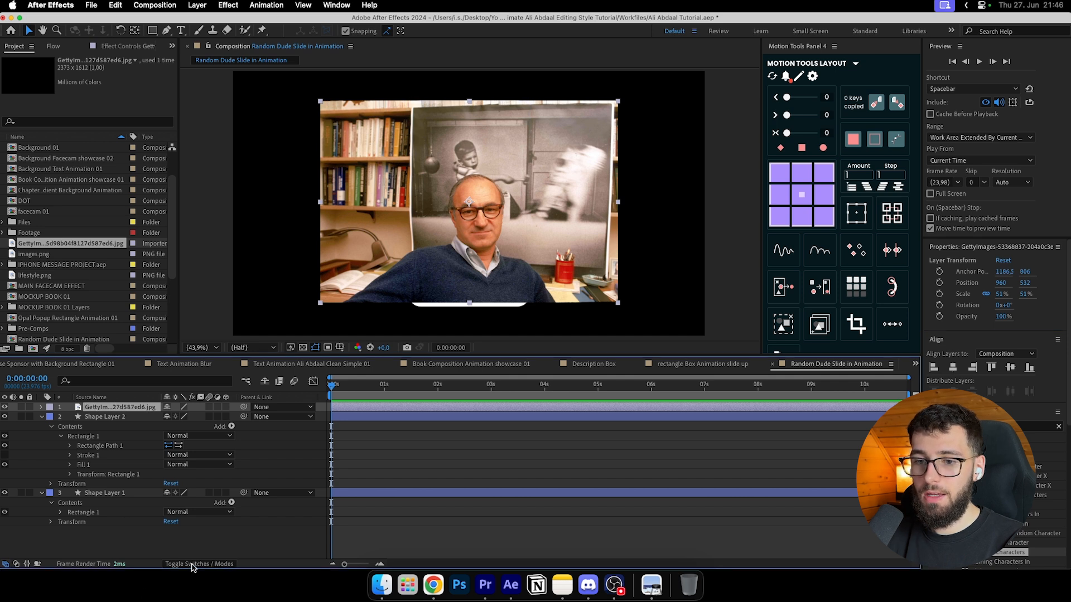
Step: Show the layer modes and track matte options and rename the black rectangle layer as Mask
{"action": "key", "text": "F4"}
{"action": "left_click", "coordinate": [41, 418]}
{"action": "right_click", "coordinate": [92, 417]}
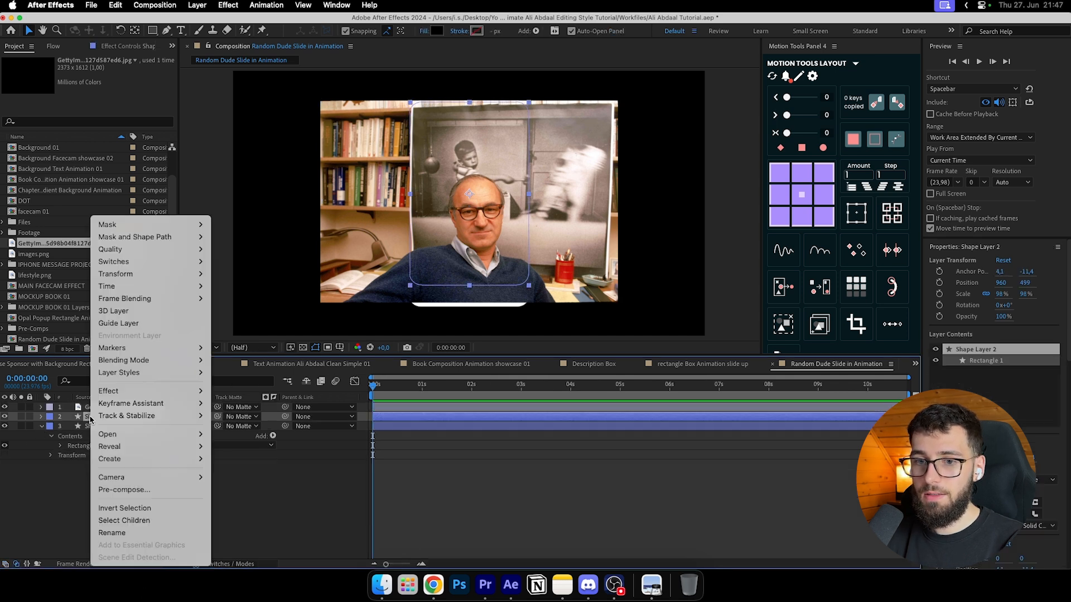
{"action": "left_click", "coordinate": [114, 532]}
{"action": "type", "text": "Mask"}
{"action": "left_click", "coordinate": [95, 426]}
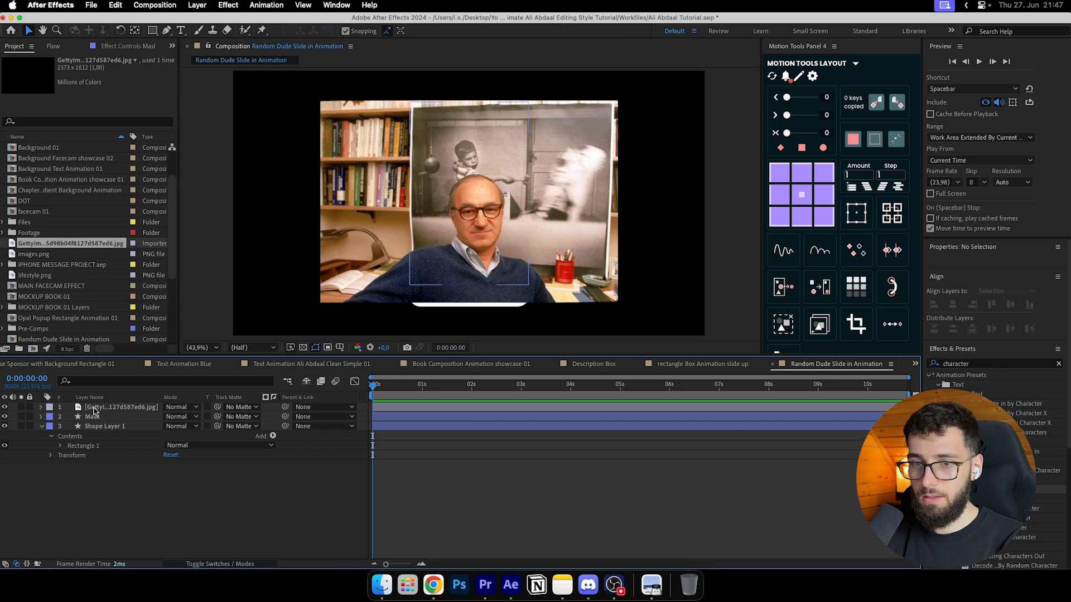
Step: Rename the white rectangle layer as Main White Box
{"action": "right_click", "coordinate": [92, 426]}
{"action": "left_click", "coordinate": [136, 534]}
{"action": "type", "text": "Main White Box"}
{"action": "key", "text": "Return"}
{"action": "right_click", "coordinate": [132, 533]}
{"action": "left_click", "coordinate": [118, 521]}
Step: Use Mask as the photo's track matte, then scale the photo to 67% and position it at 960, 336.1
{"action": "left_click", "coordinate": [137, 408]}
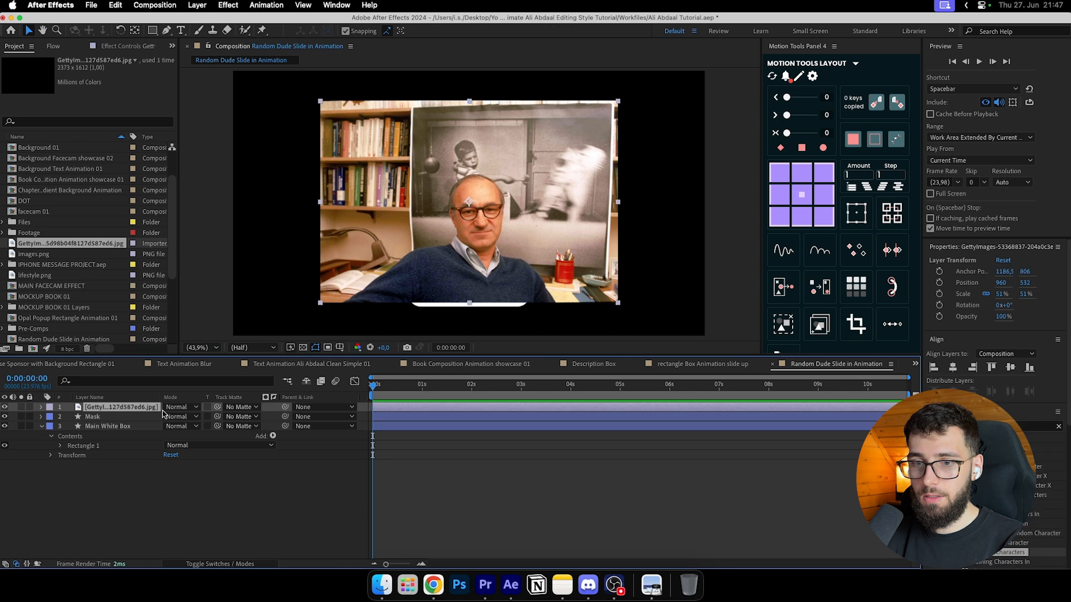
{"action": "left_click_drag", "start_coordinate": [220, 409], "coordinate": [94, 417]}
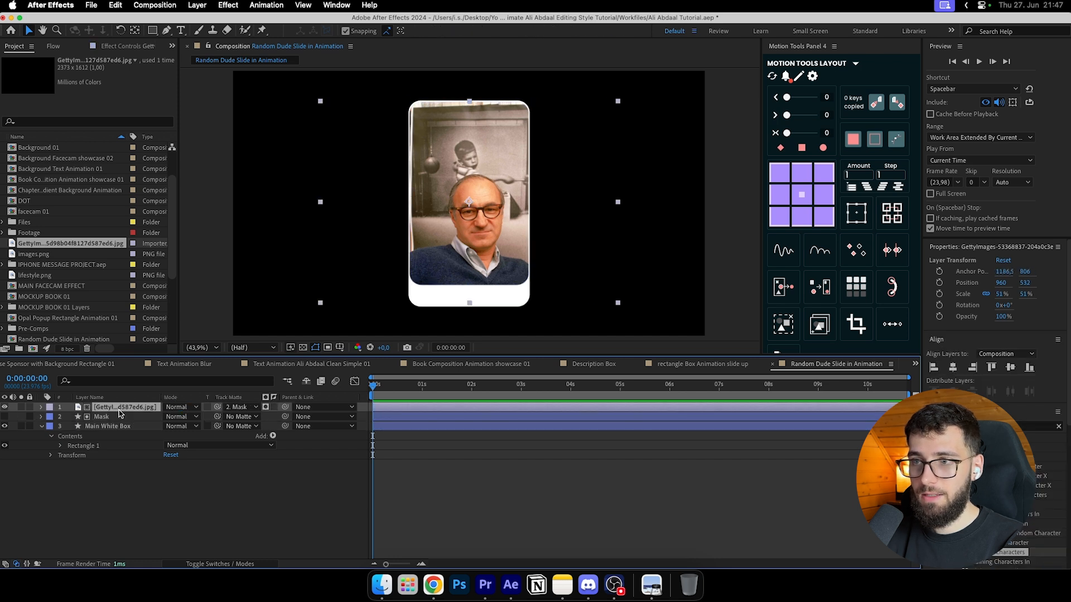
{"action": "left_click_drag", "start_coordinate": [469, 101], "coordinate": [469, 86]}
{"action": "key", "text": "super+z"}
{"action": "left_click_drag", "start_coordinate": [998, 290], "coordinate": [1008, 290]}
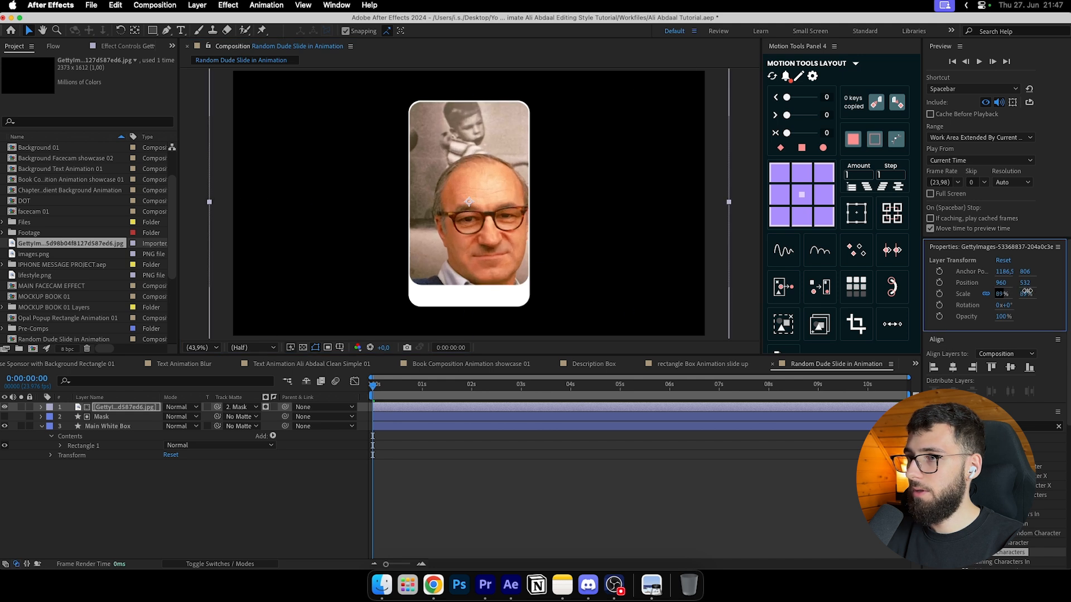
{"action": "left_click_drag", "start_coordinate": [499, 231], "coordinate": [487, 180]}
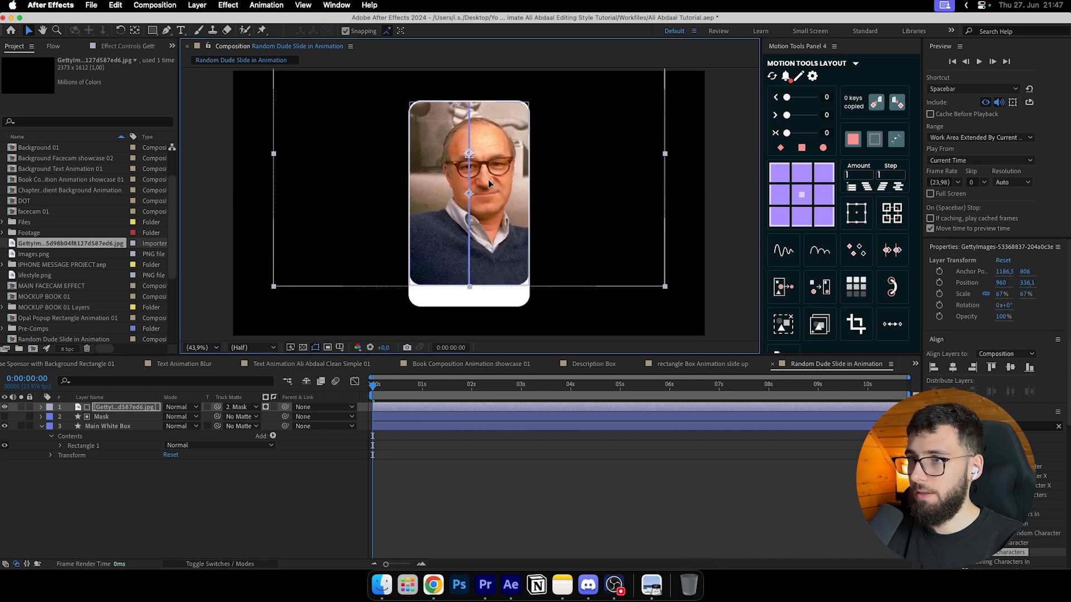
Step: Parent the photo and Mask layers to Main White Box
{"action": "left_click", "coordinate": [112, 417], "text": "shift"}
{"action": "left_click_drag", "start_coordinate": [285, 408], "coordinate": [121, 427]}
{"action": "left_click", "coordinate": [120, 440]}
{"action": "left_click", "coordinate": [118, 429]}
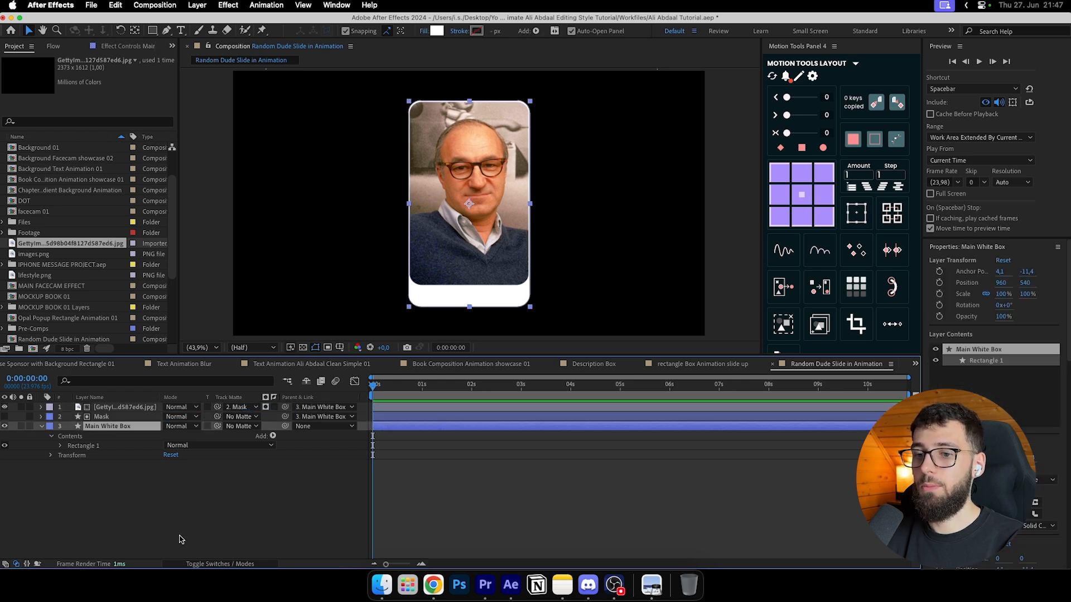
Step: Show the layer switches and enable motion blur for the photo, Mask and Main White Box layers
{"action": "left_click", "coordinate": [218, 564]}
{"action": "left_click", "coordinate": [367, 455]}
{"action": "left_click_drag", "start_coordinate": [209, 408], "coordinate": [209, 426]}
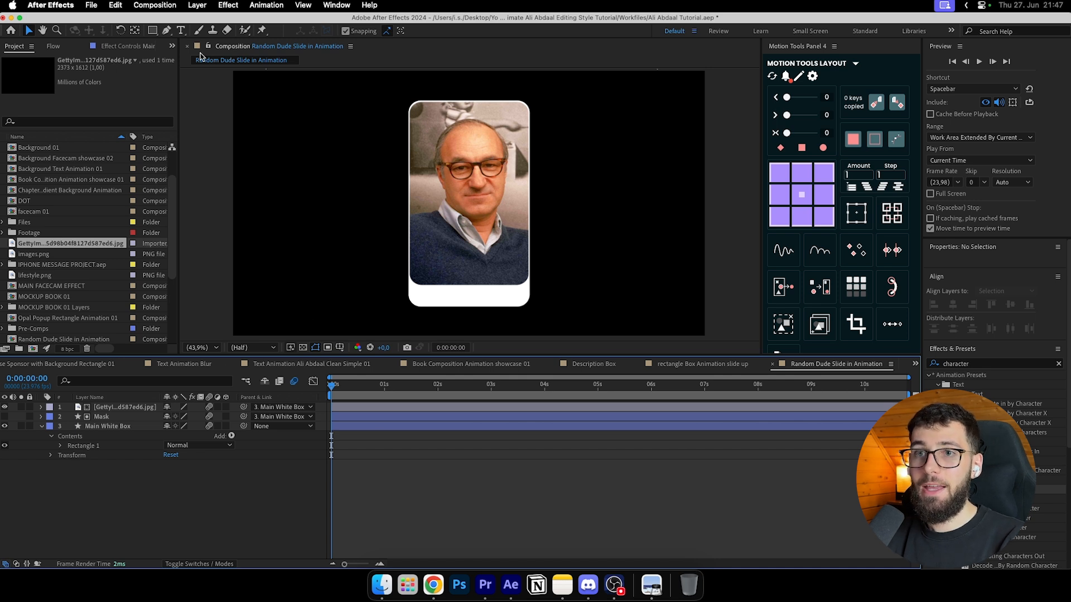
Step: Add the caption text "Albert Bandura" in the white strip below the photo
{"action": "left_click", "coordinate": [182, 31]}
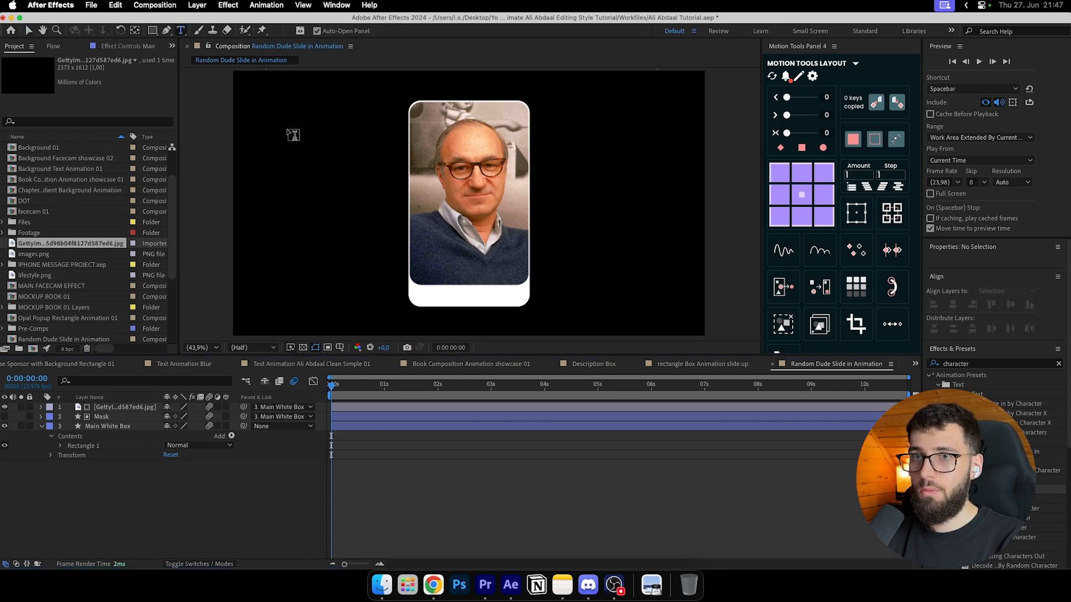
{"action": "left_click", "coordinate": [420, 295]}
{"action": "type", "text": "Al"}
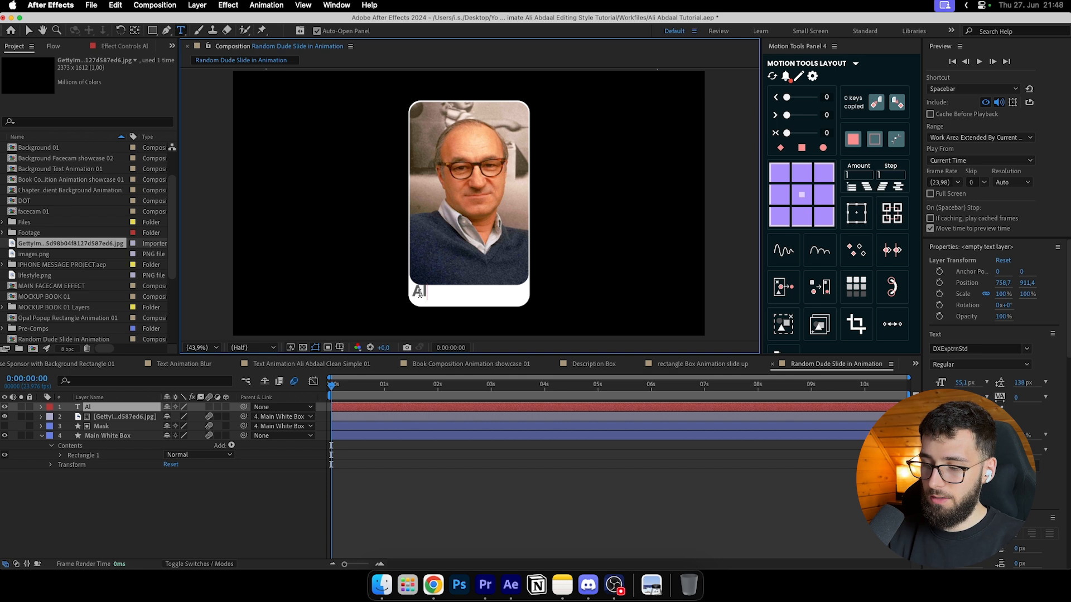
{"action": "type", "text": "bert A"}
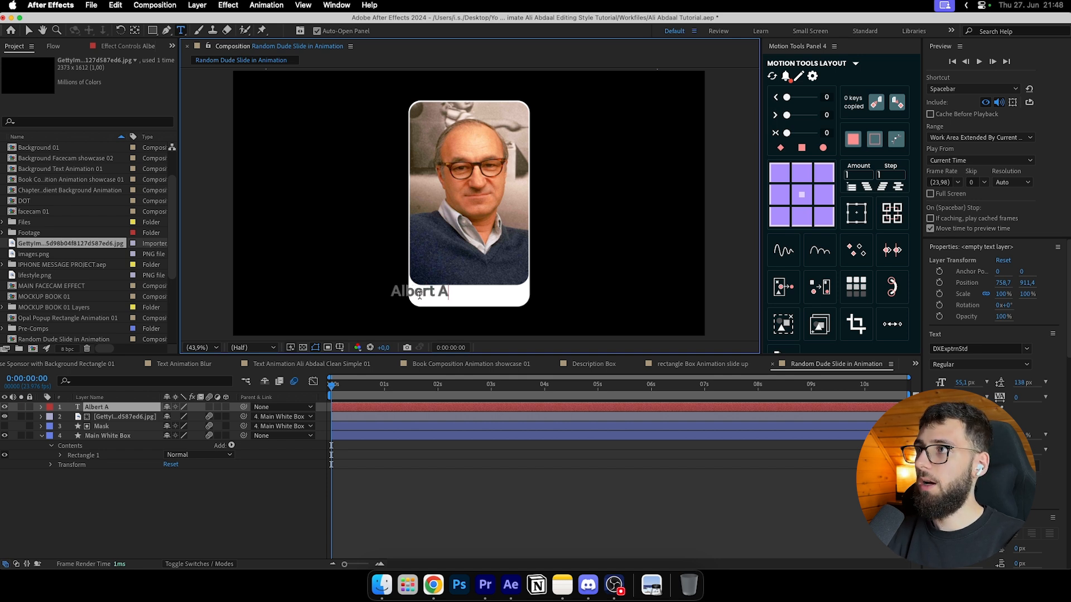
{"action": "key", "text": "BackSpace"}
{"action": "type", "text": "Bandura"}
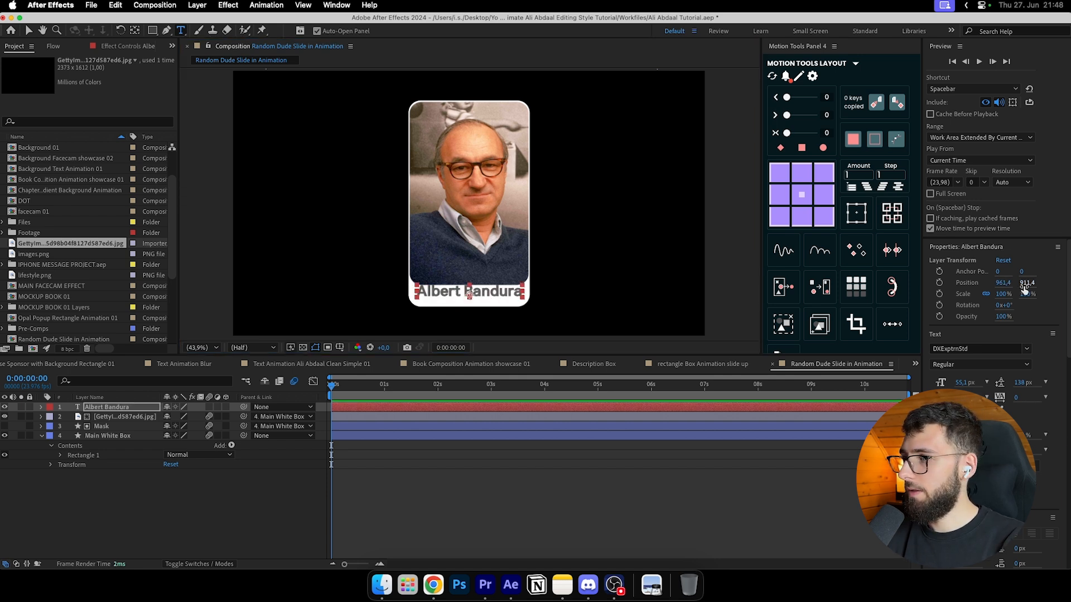
Step: Scale the caption to 96%, centre its anchor point and adjust its position to 960.1, 913.1
{"action": "left_click_drag", "start_coordinate": [1027, 283], "coordinate": [998, 295]}
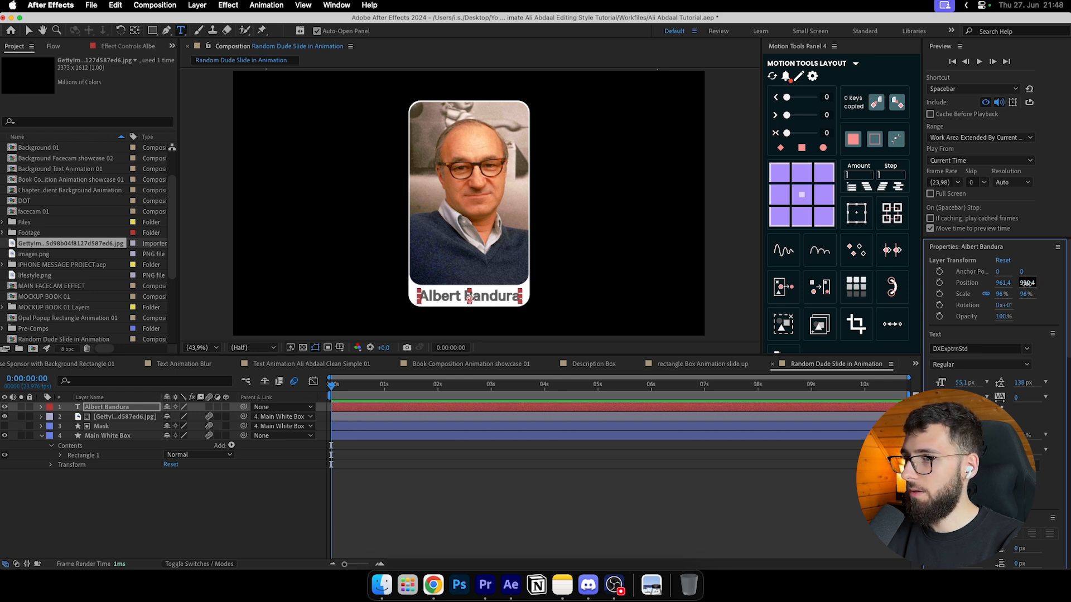
{"action": "key", "text": "period"}
{"action": "left_click", "coordinate": [801, 195]}
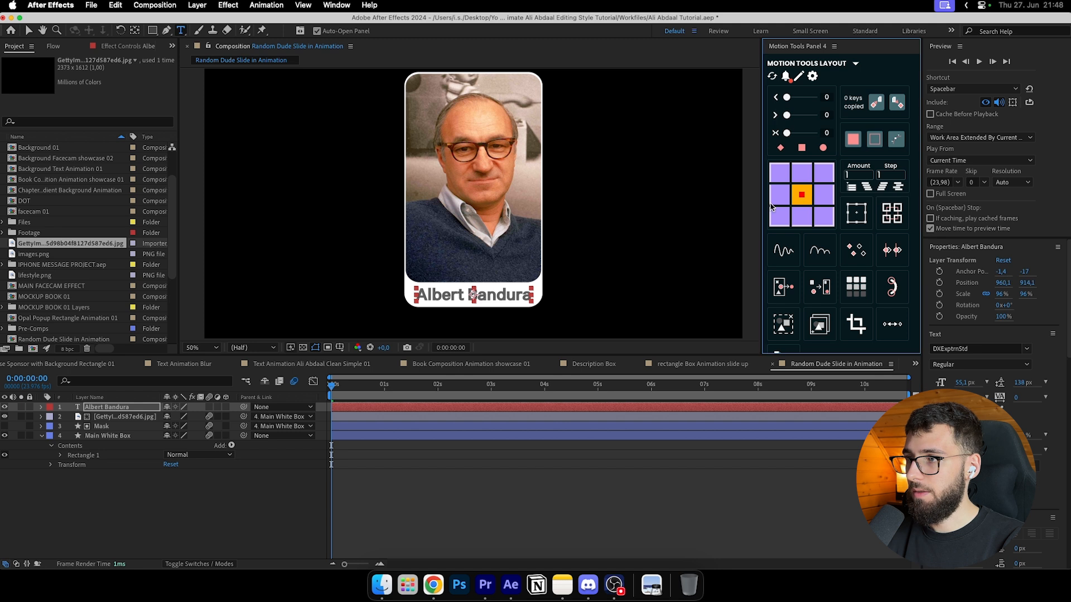
{"action": "key", "text": "slash"}
{"action": "left_click_drag", "start_coordinate": [1029, 283], "coordinate": [1026, 283]}
{"action": "key", "text": "shift+slash"}
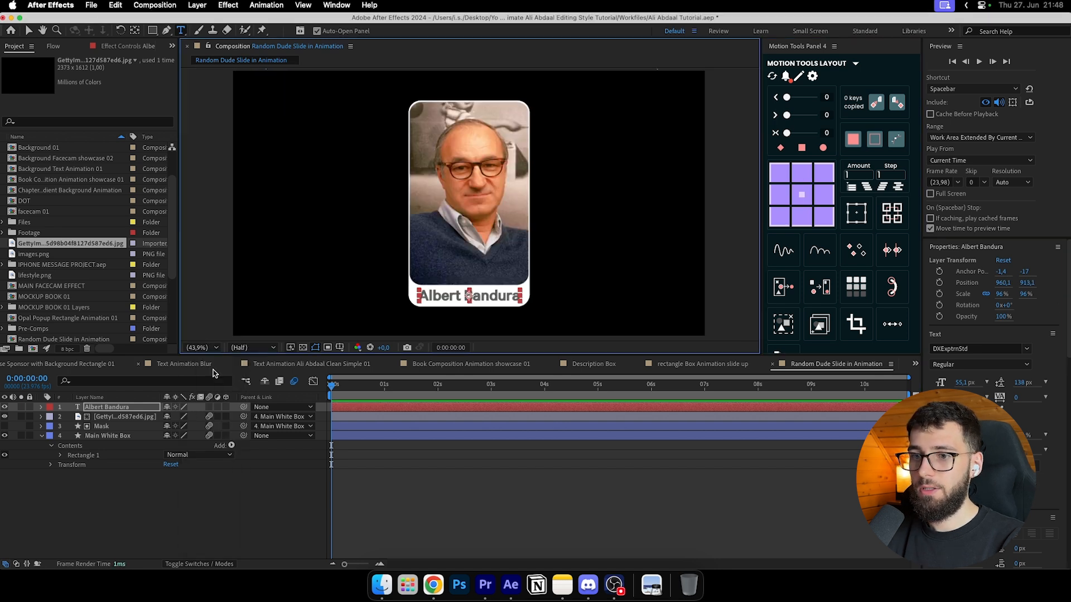
Step: Change the caption's fill to a muted blue and parent the text layer to Main White Box
{"action": "left_click", "coordinate": [478, 497]}
{"action": "key", "text": "v"}
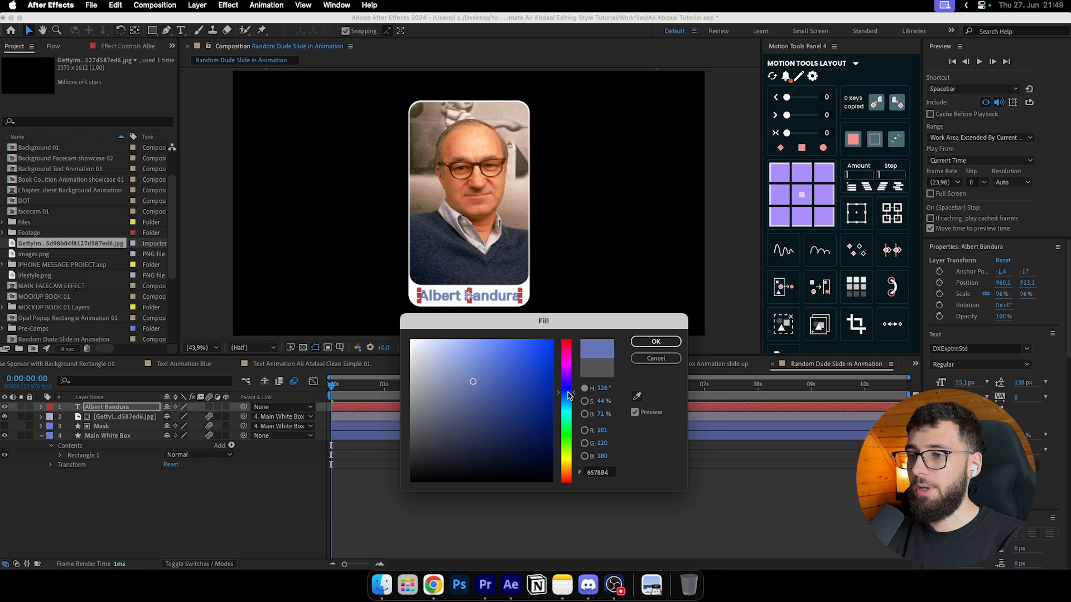
{"action": "left_click", "coordinate": [467, 377]}
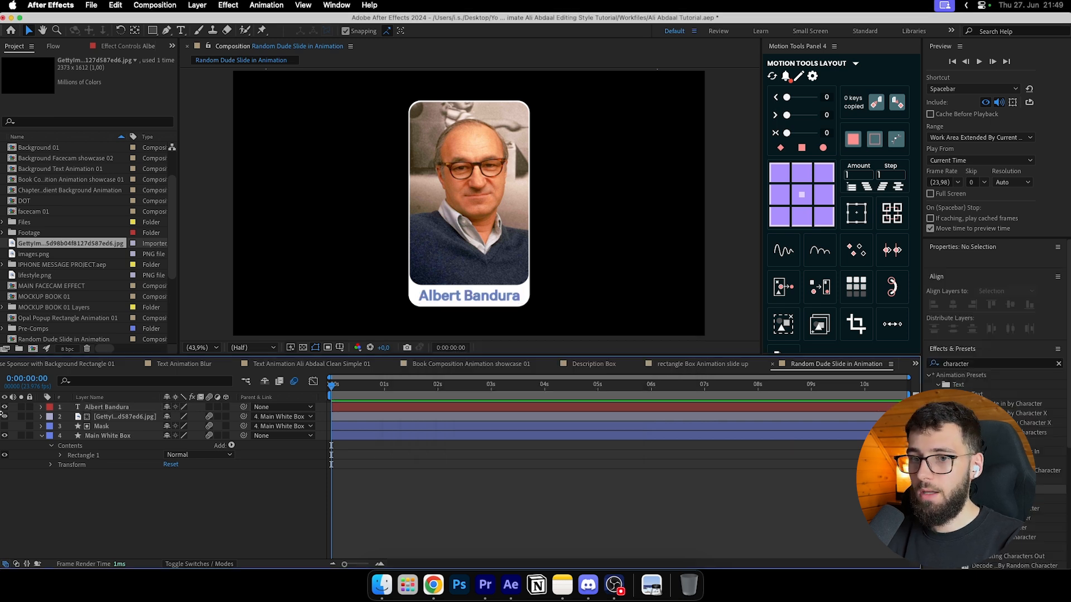
{"action": "left_click", "coordinate": [114, 408]}
{"action": "left_click_drag", "start_coordinate": [243, 407], "coordinate": [102, 437]}
Step: Add a wiggle expression to Main White Box's position, first with wiggle(1,8), and adjust it to wiggle(1,7)
{"action": "left_click", "coordinate": [411, 437]}
{"action": "key", "text": "p"}
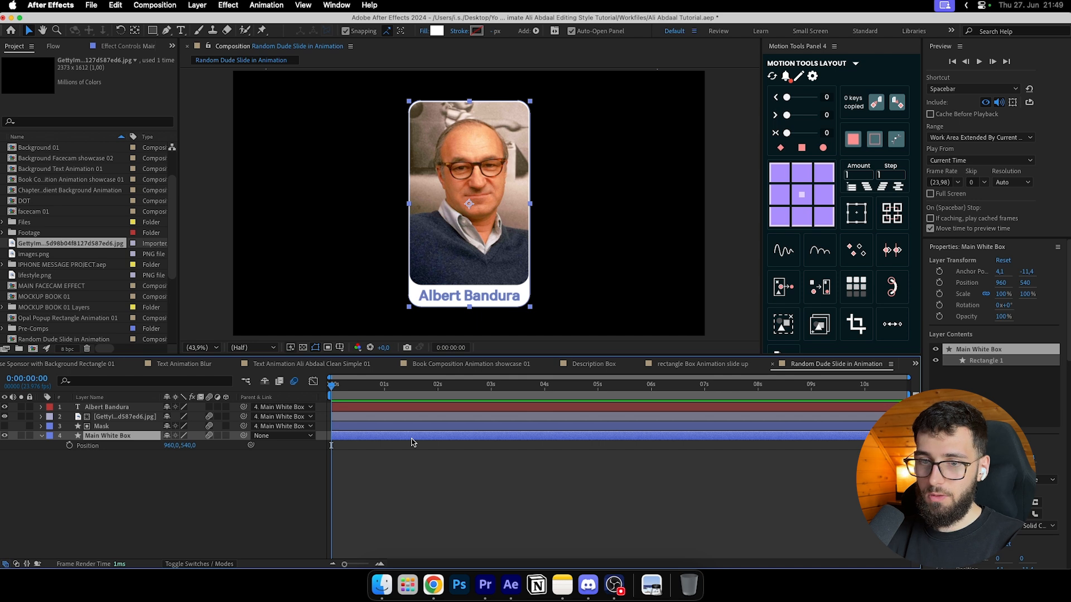
{"action": "left_click", "coordinate": [69, 446], "text": "alt"}
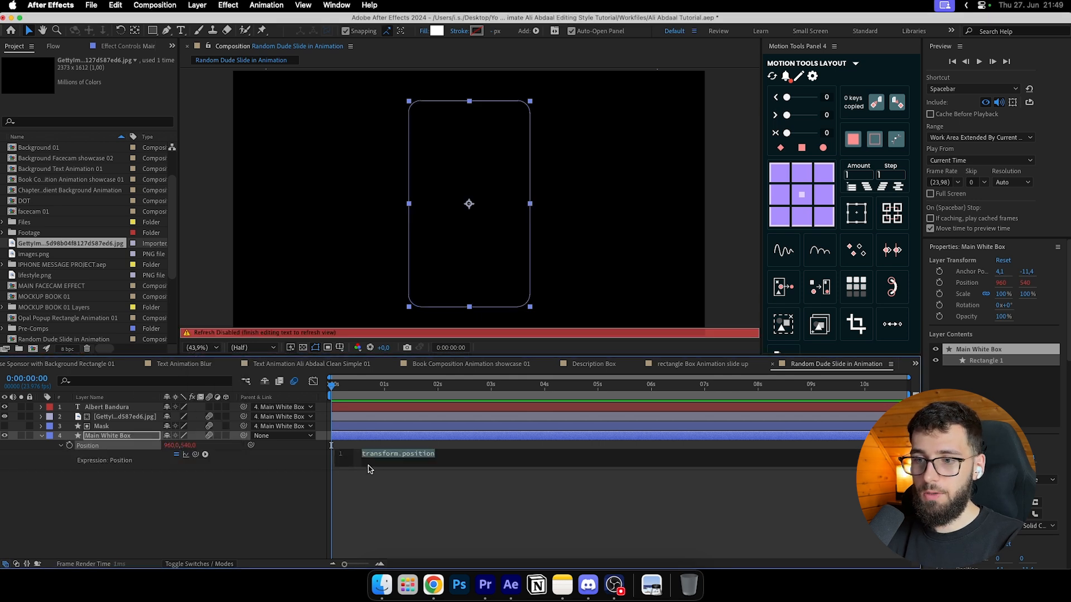
{"action": "type", "text": "wiggle(1,8"}
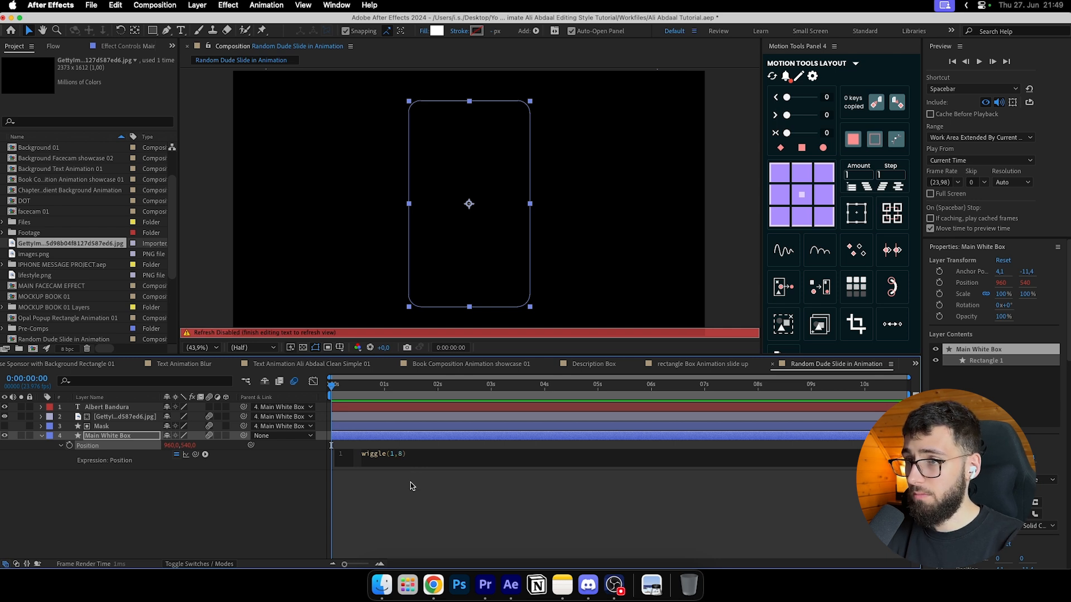
{"action": "left_click", "coordinate": [410, 486]}
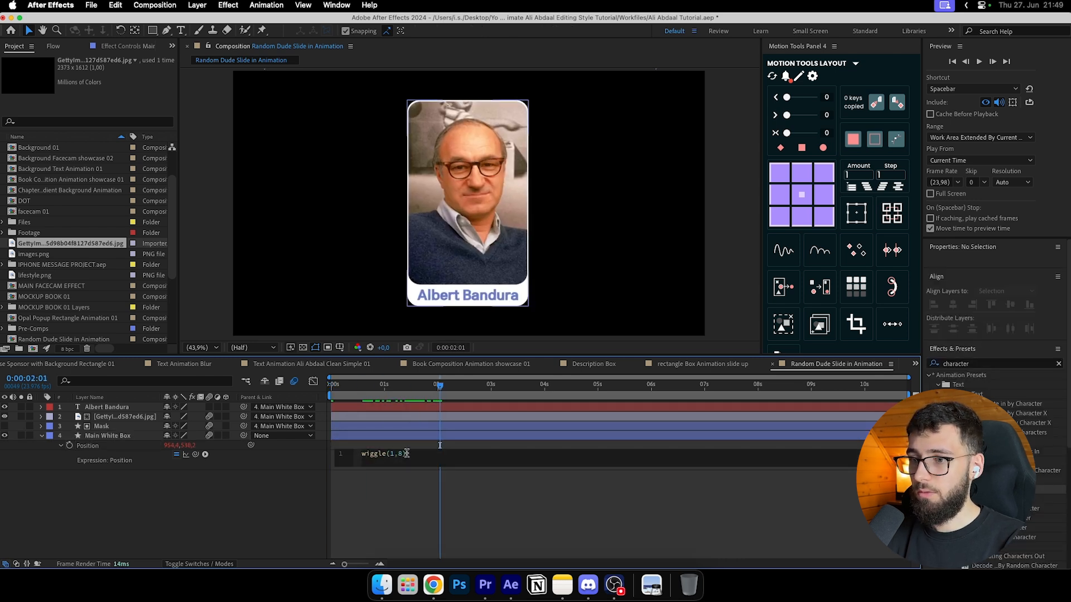
{"action": "left_click", "coordinate": [412, 478]}
Step: Scale Main White Box to 87% and move it right to a horizontal position of about 1484
{"action": "left_click_drag", "start_coordinate": [352, 387], "coordinate": [475, 406]}
{"action": "left_click", "coordinate": [441, 437]}
{"action": "left_click_drag", "start_coordinate": [999, 282], "coordinate": [1061, 295]}
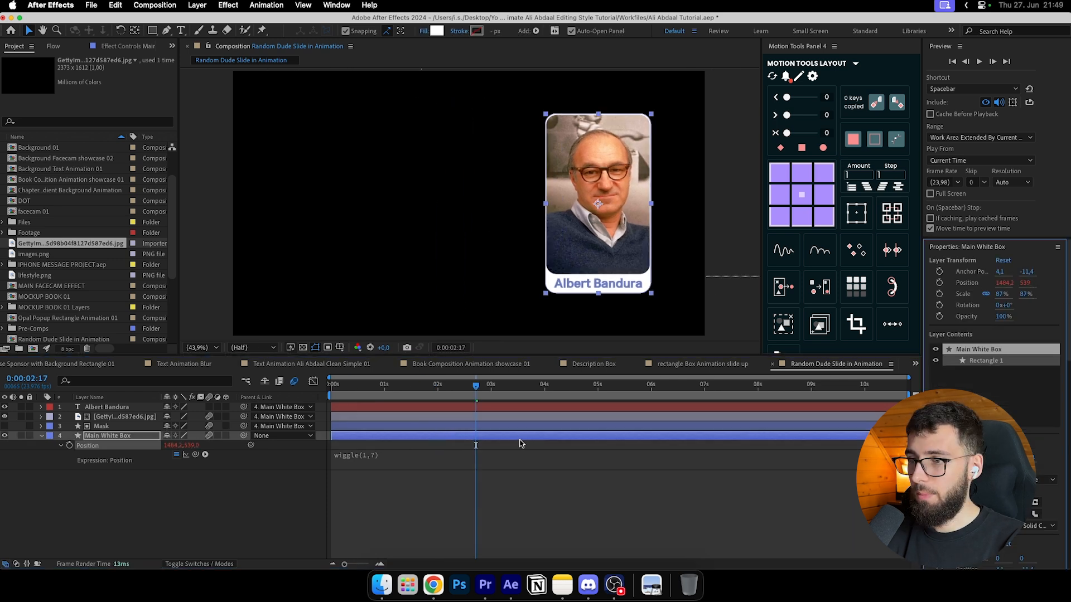
Step: Keyframe Main White Box's position at 0:00:02:12 and set its horizontal position to 2157.5 at 0:00:01:17 for an off-screen start
{"action": "key", "text": "u"}
{"action": "left_click", "coordinate": [495, 438]}
{"action": "left_click", "coordinate": [464, 390]}
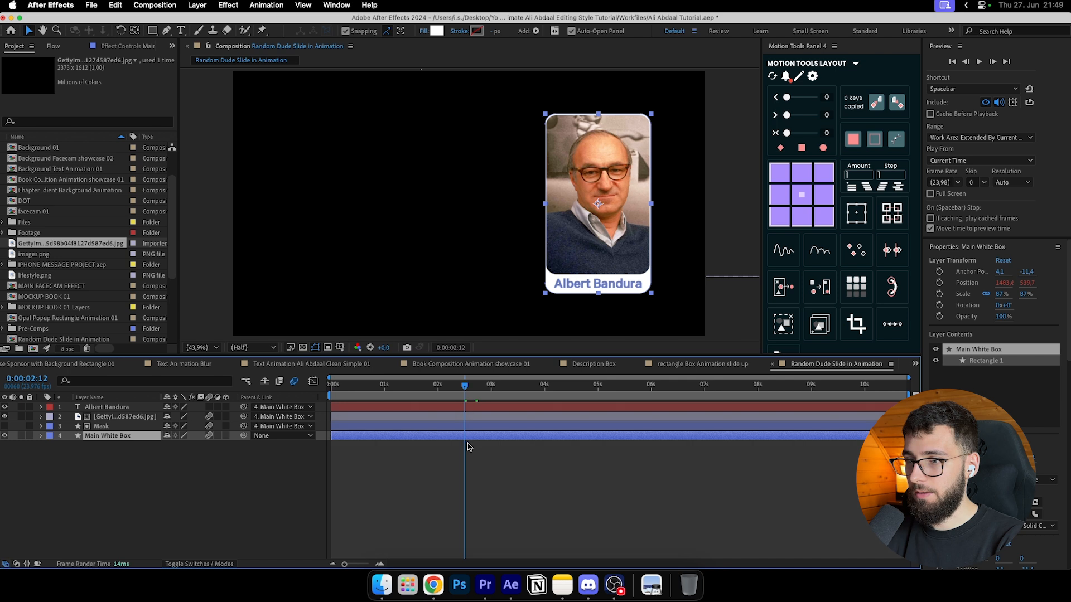
{"action": "key", "text": "p"}
{"action": "left_click", "coordinate": [70, 445]}
{"action": "left_click", "coordinate": [422, 385]}
{"action": "left_click", "coordinate": [172, 446]}
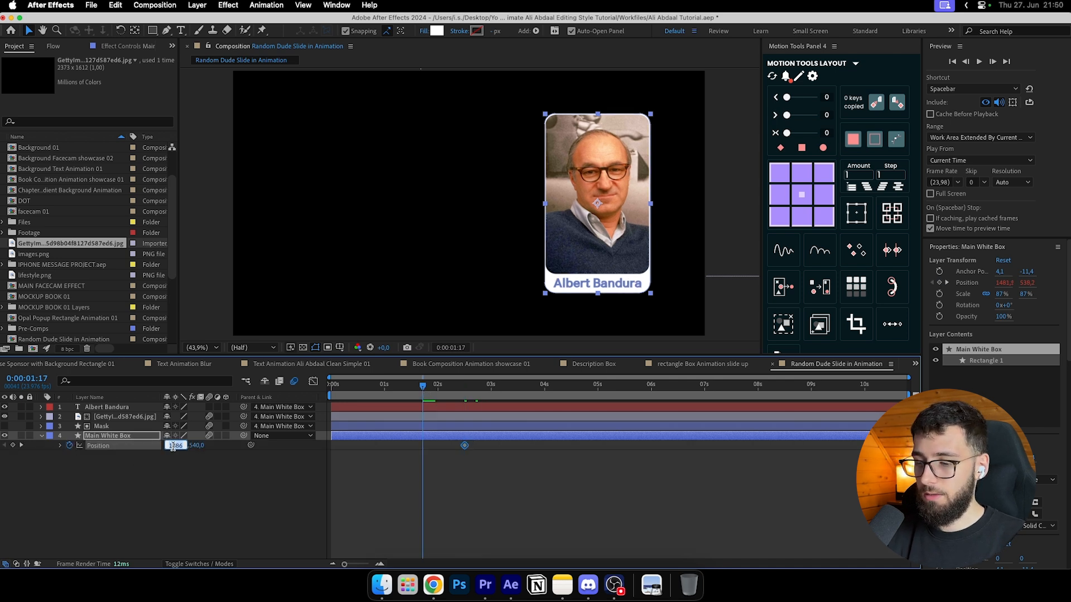
{"action": "type", "text": "2157,5"}
{"action": "key", "text": "Return"}
Step: Shift both of Main White Box's position keyframes earlier together so the slide-in starts at 0:00:00:00
{"action": "left_click", "coordinate": [464, 445], "text": "shift"}
{"action": "left_click_drag", "start_coordinate": [423, 446], "coordinate": [331, 445]}
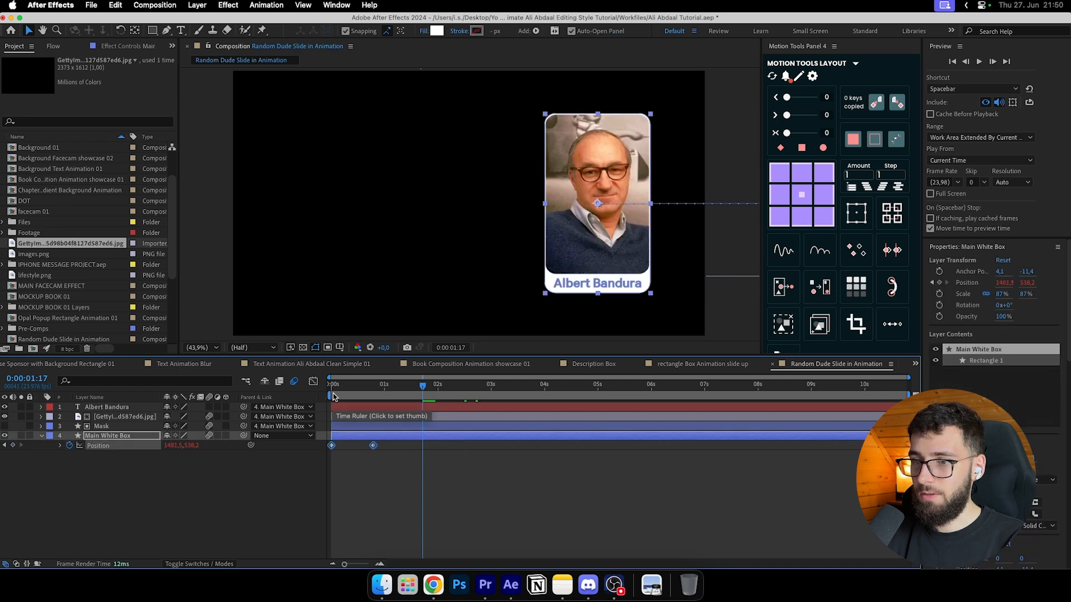
{"action": "key", "text": "Home"}
Step: Apply Easy Ease to both of Main White Box's position keyframes and preview the slide-in from the start
{"action": "left_click", "coordinate": [53, 46]}
{"action": "left_click_drag", "start_coordinate": [429, 471], "coordinate": [295, 443]}
{"action": "key", "text": "F9"}
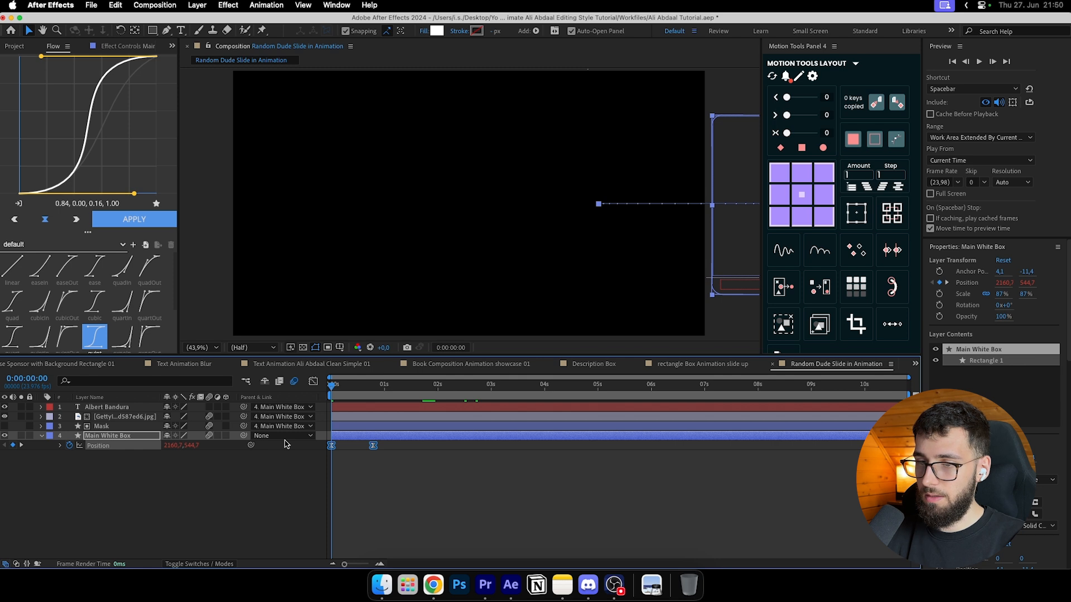
{"action": "key", "text": "space"}
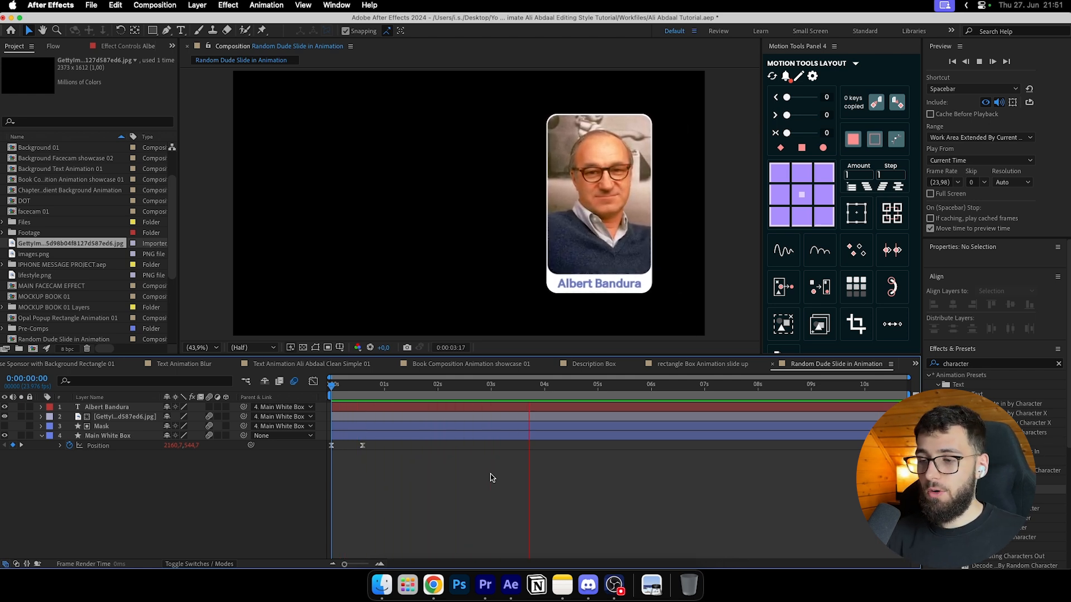
Step: Switch to Discord and open the video-suggestions channel of the editing server
{"action": "left_click", "coordinate": [588, 585]}
{"action": "left_click", "coordinate": [106, 297]}
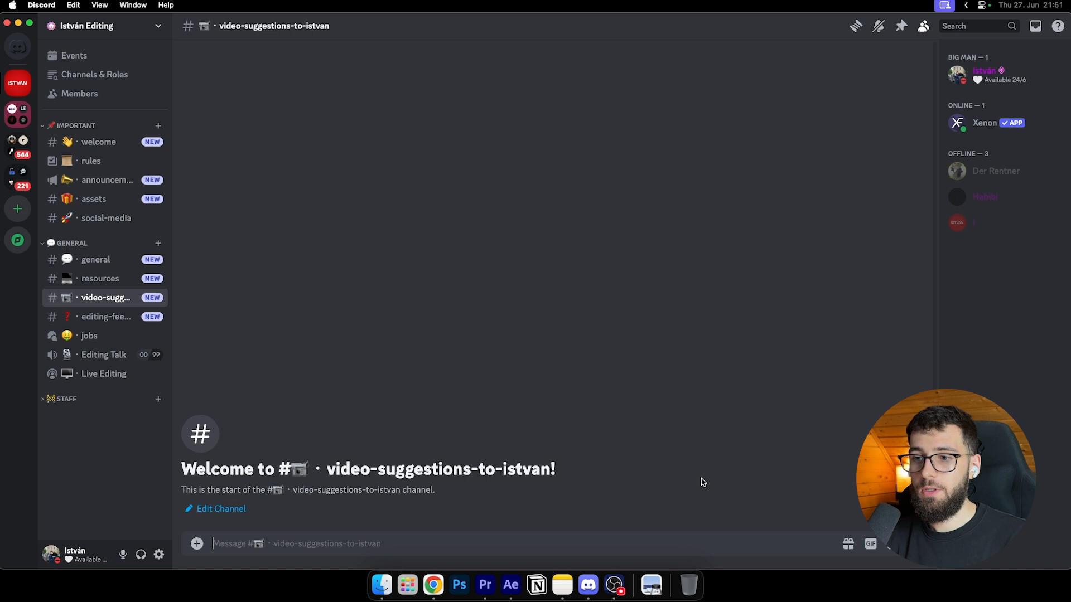